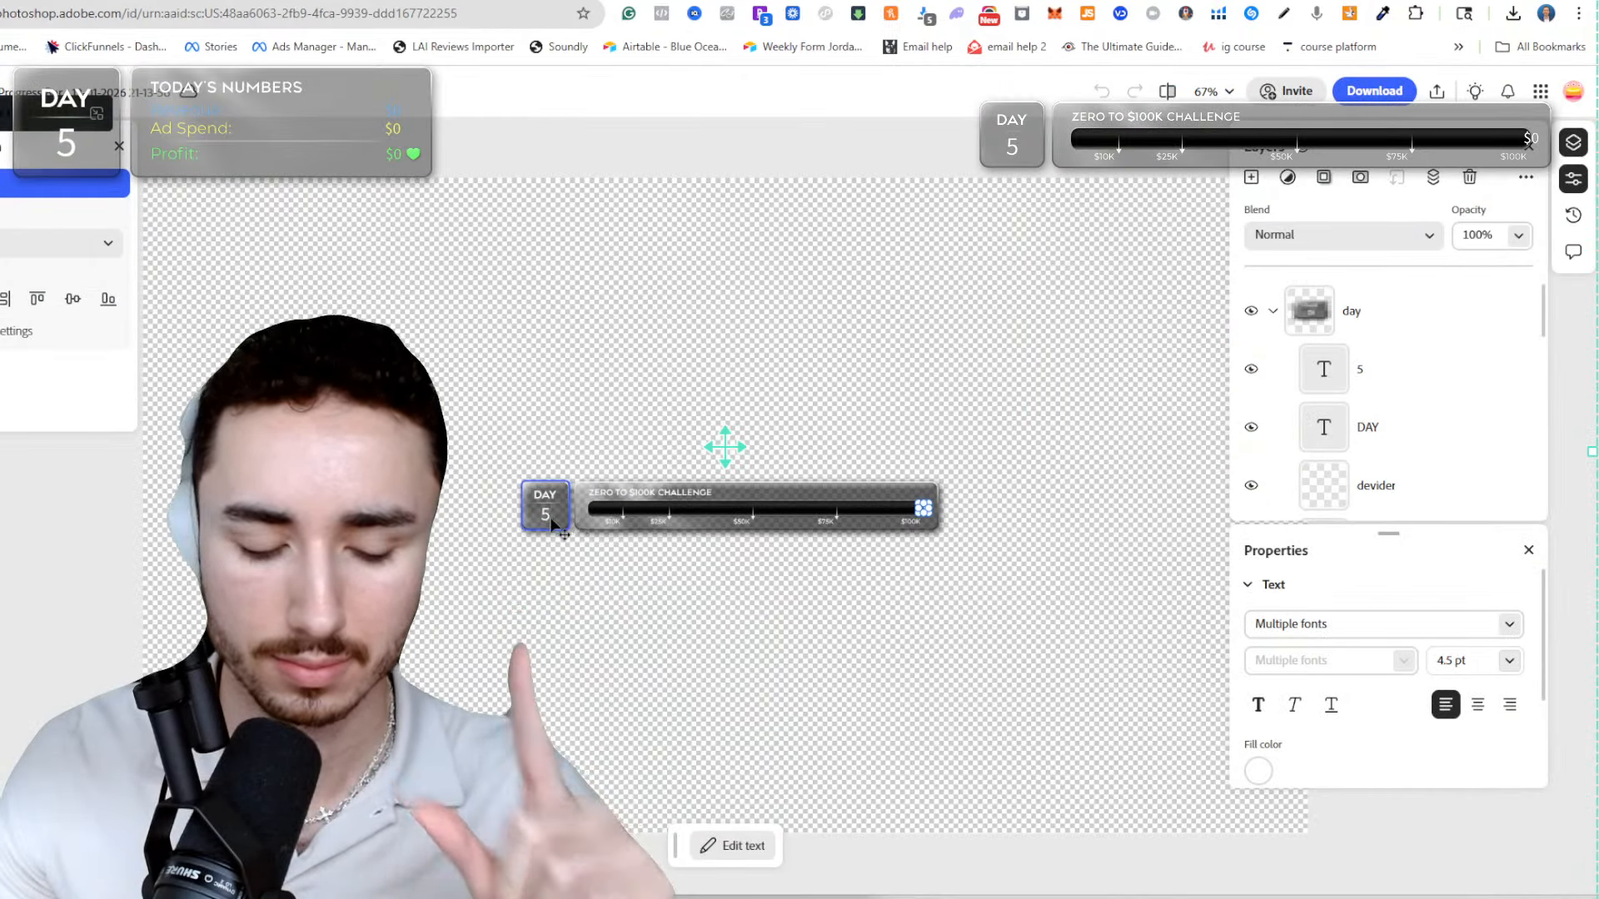
Change the day number on the Zero to $100K Challenge progress bar to 6.
{"action": "scroll", "coordinate": [554, 523], "scroll_direction": "up", "scroll_amount": 5}
{"action": "double_click", "coordinate": [536, 491]}
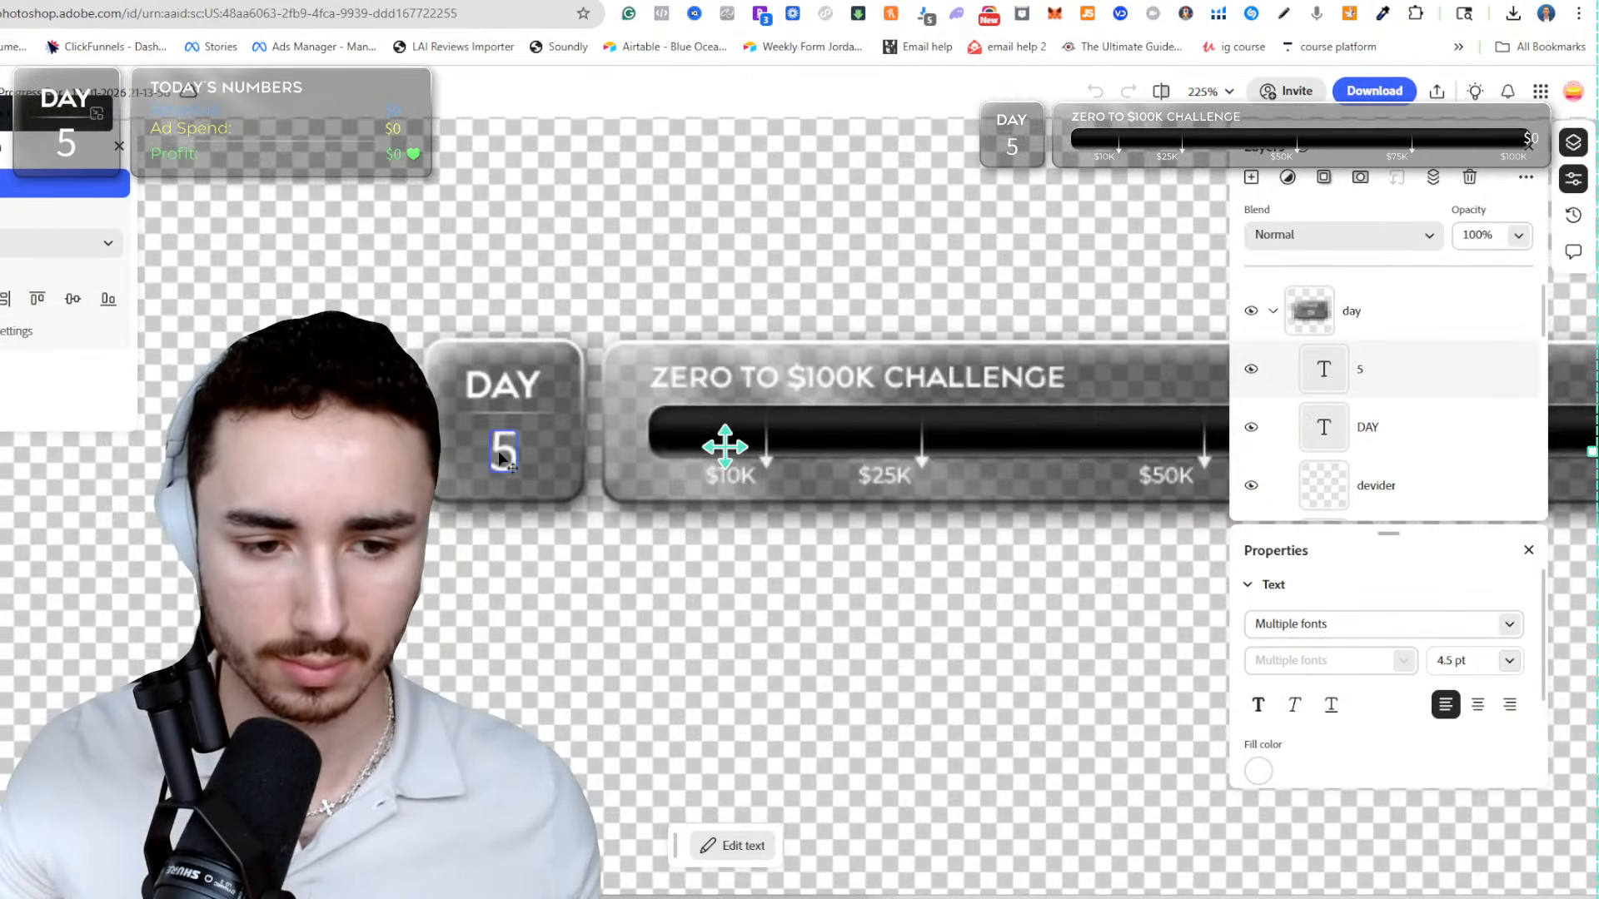
{"action": "type", "text": "6"}
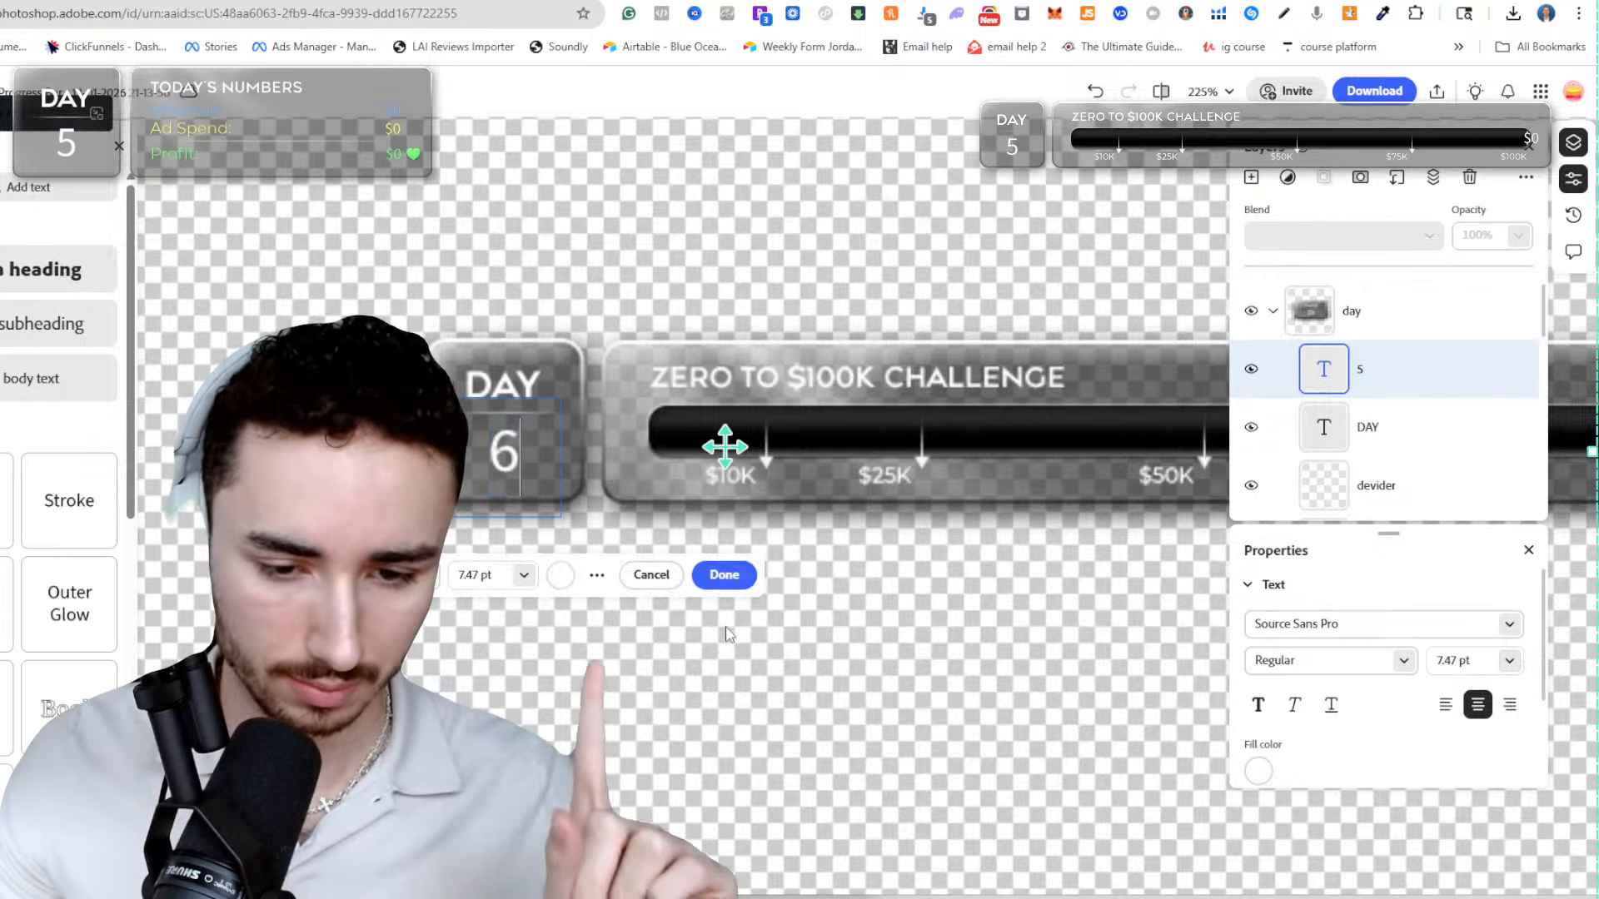
{"action": "left_click", "coordinate": [724, 574]}
Download the progress bar image to the computer, replacing the existing Progress Bar PNG in the ticker folder.
{"action": "left_click", "coordinate": [1390, 93]}
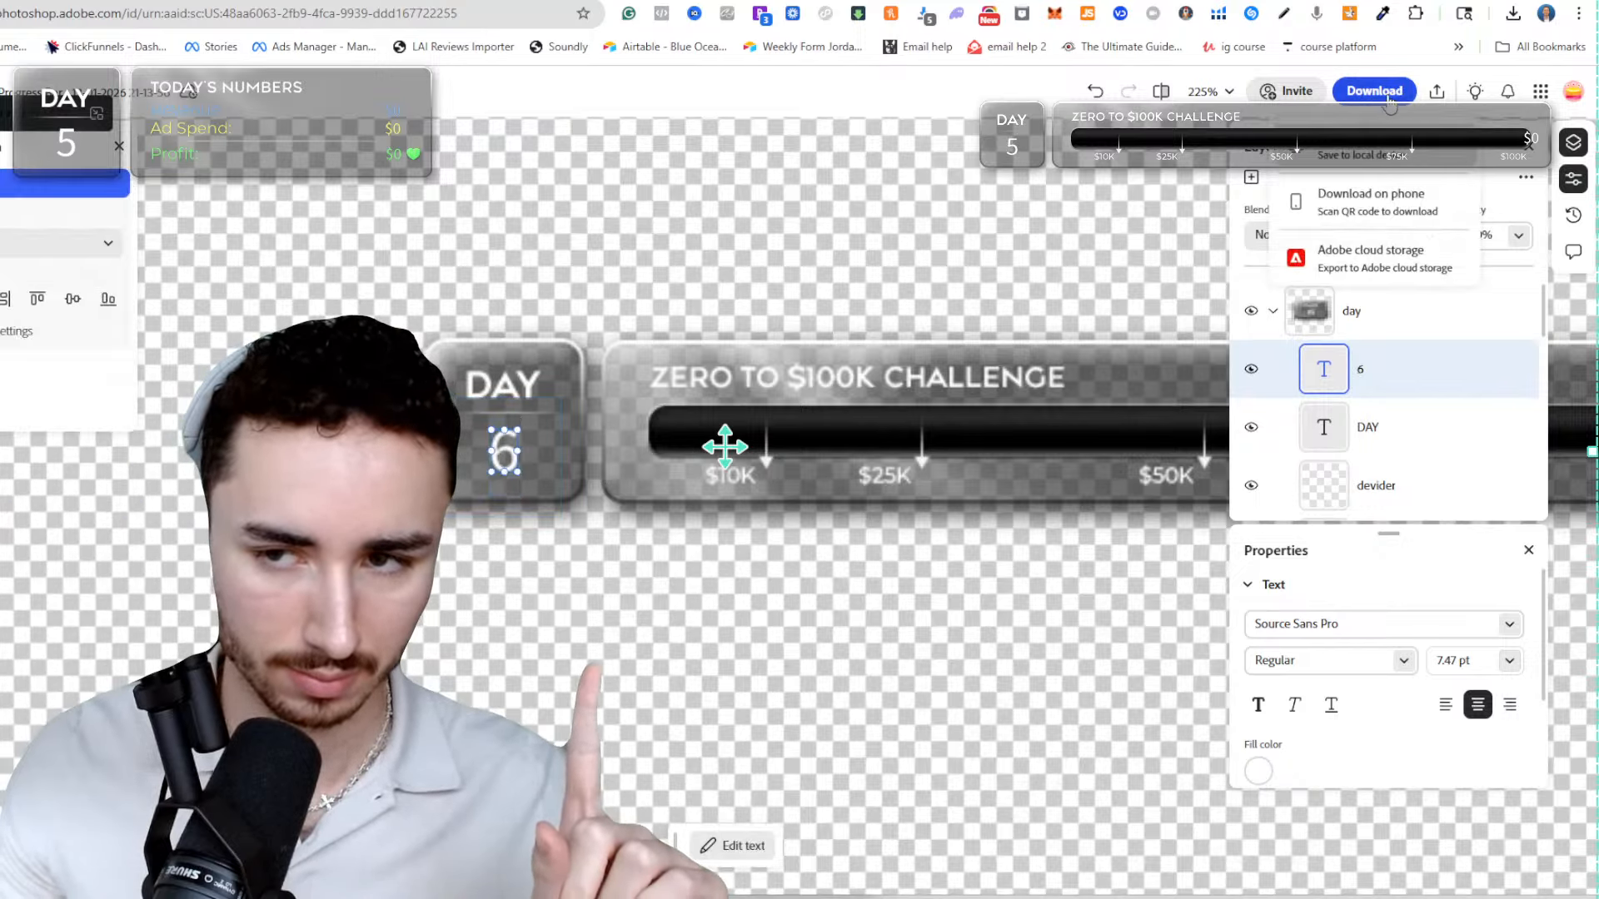
{"action": "left_click", "coordinate": [1308, 159]}
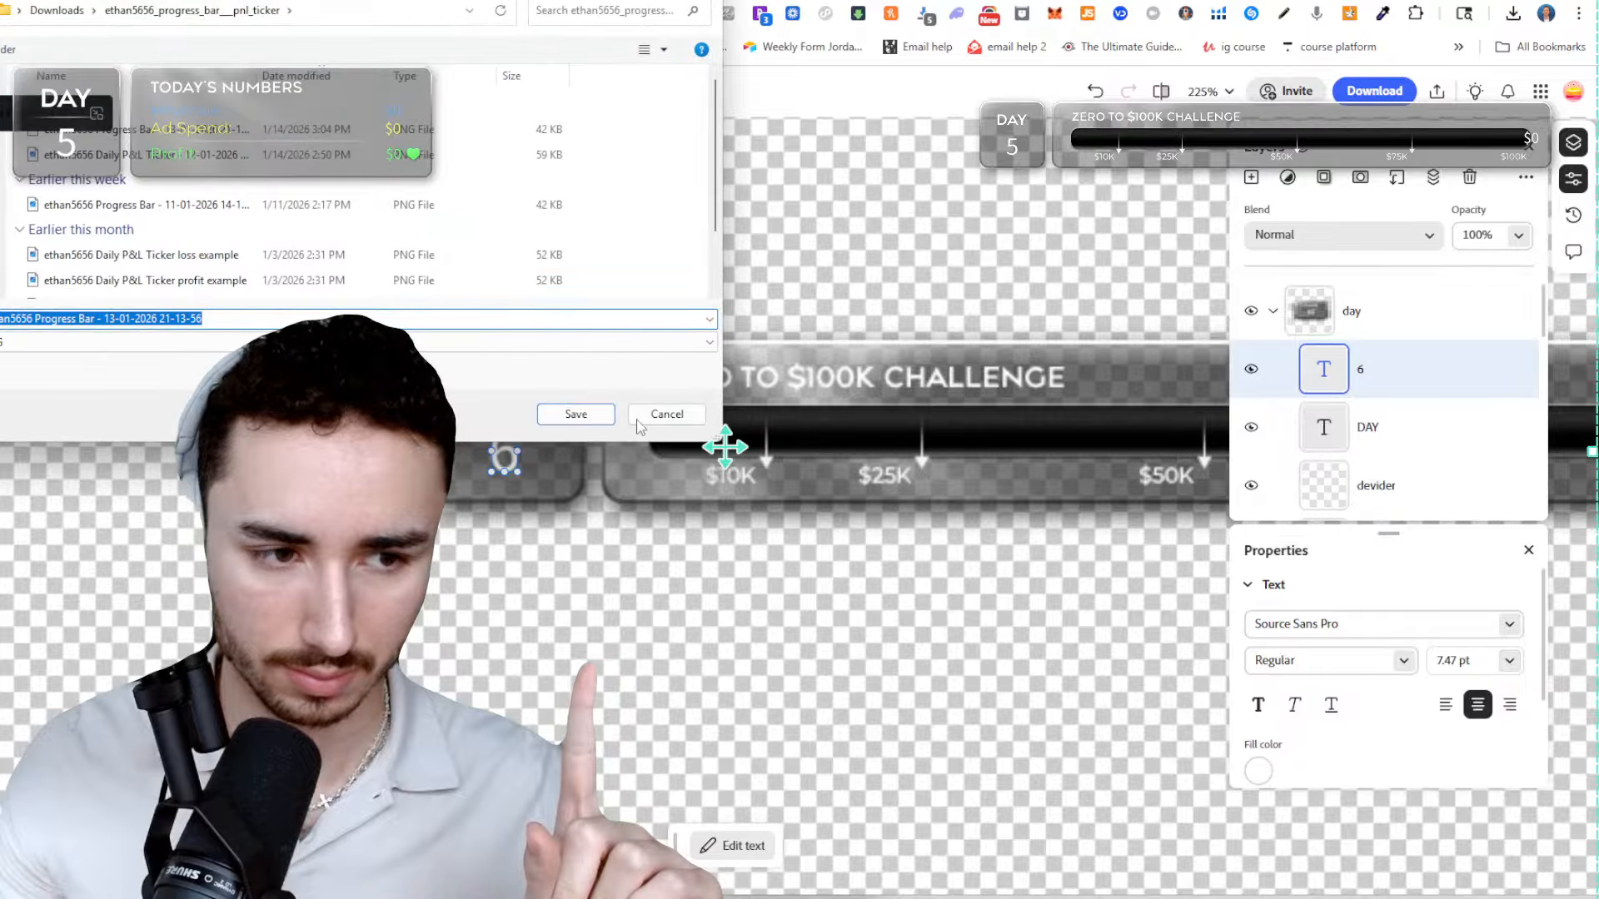
{"action": "left_click", "coordinate": [572, 412]}
{"action": "left_click", "coordinate": [795, 435]}
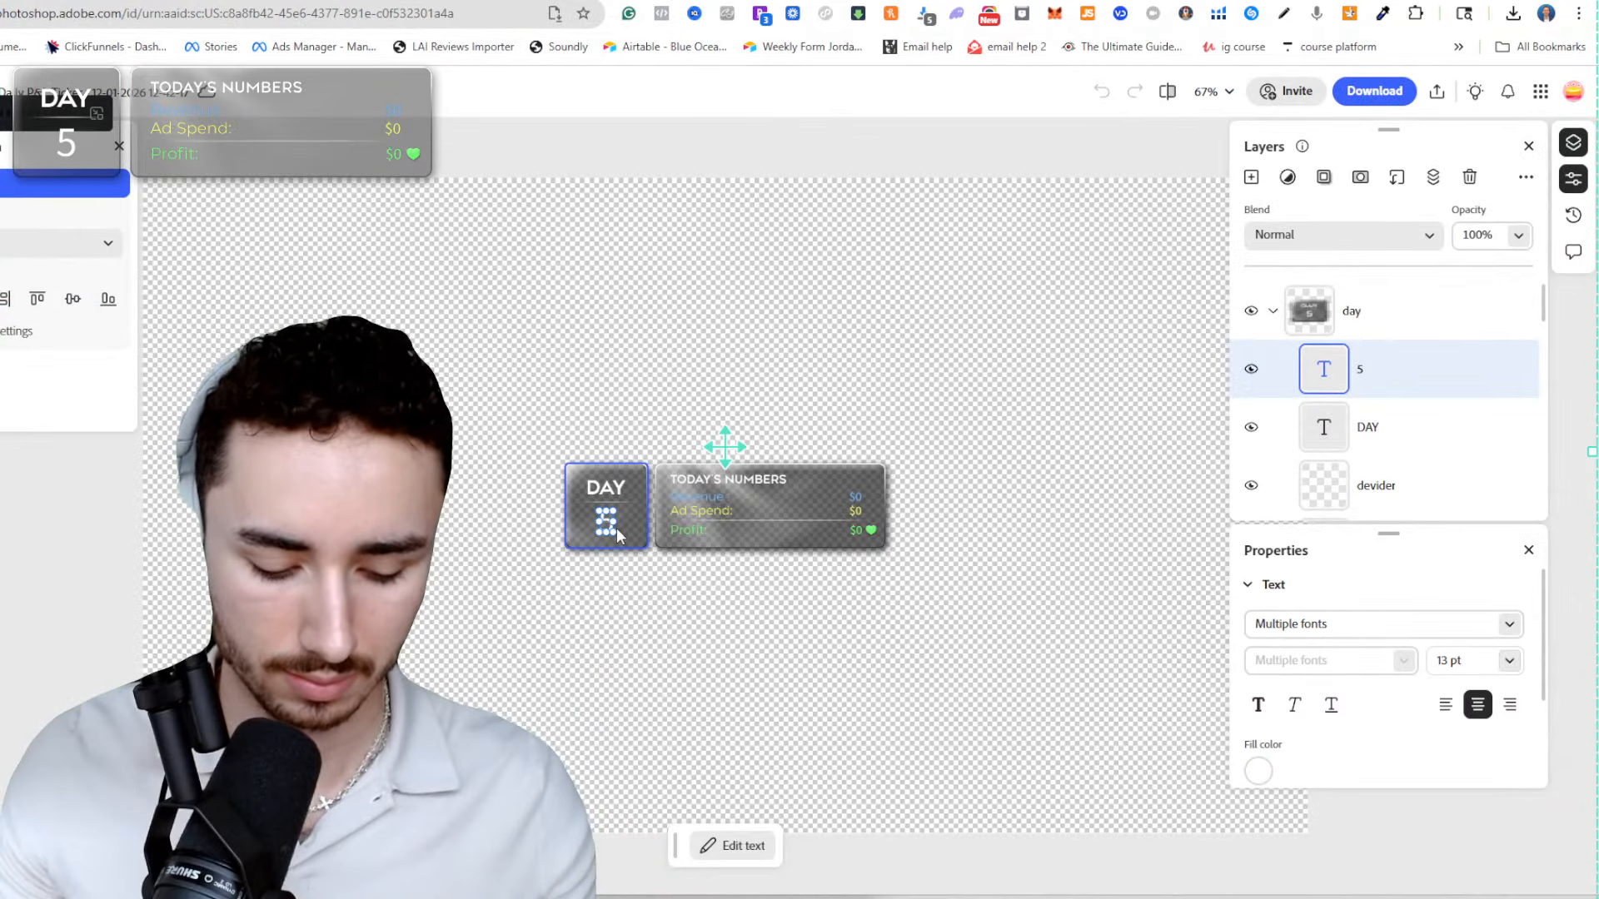
Change the day number on the Today's Numbers P&L ticker to 6.
{"action": "scroll", "coordinate": [616, 528], "scroll_direction": "up", "scroll_amount": 5}
{"action": "double_click", "coordinate": [571, 499]}
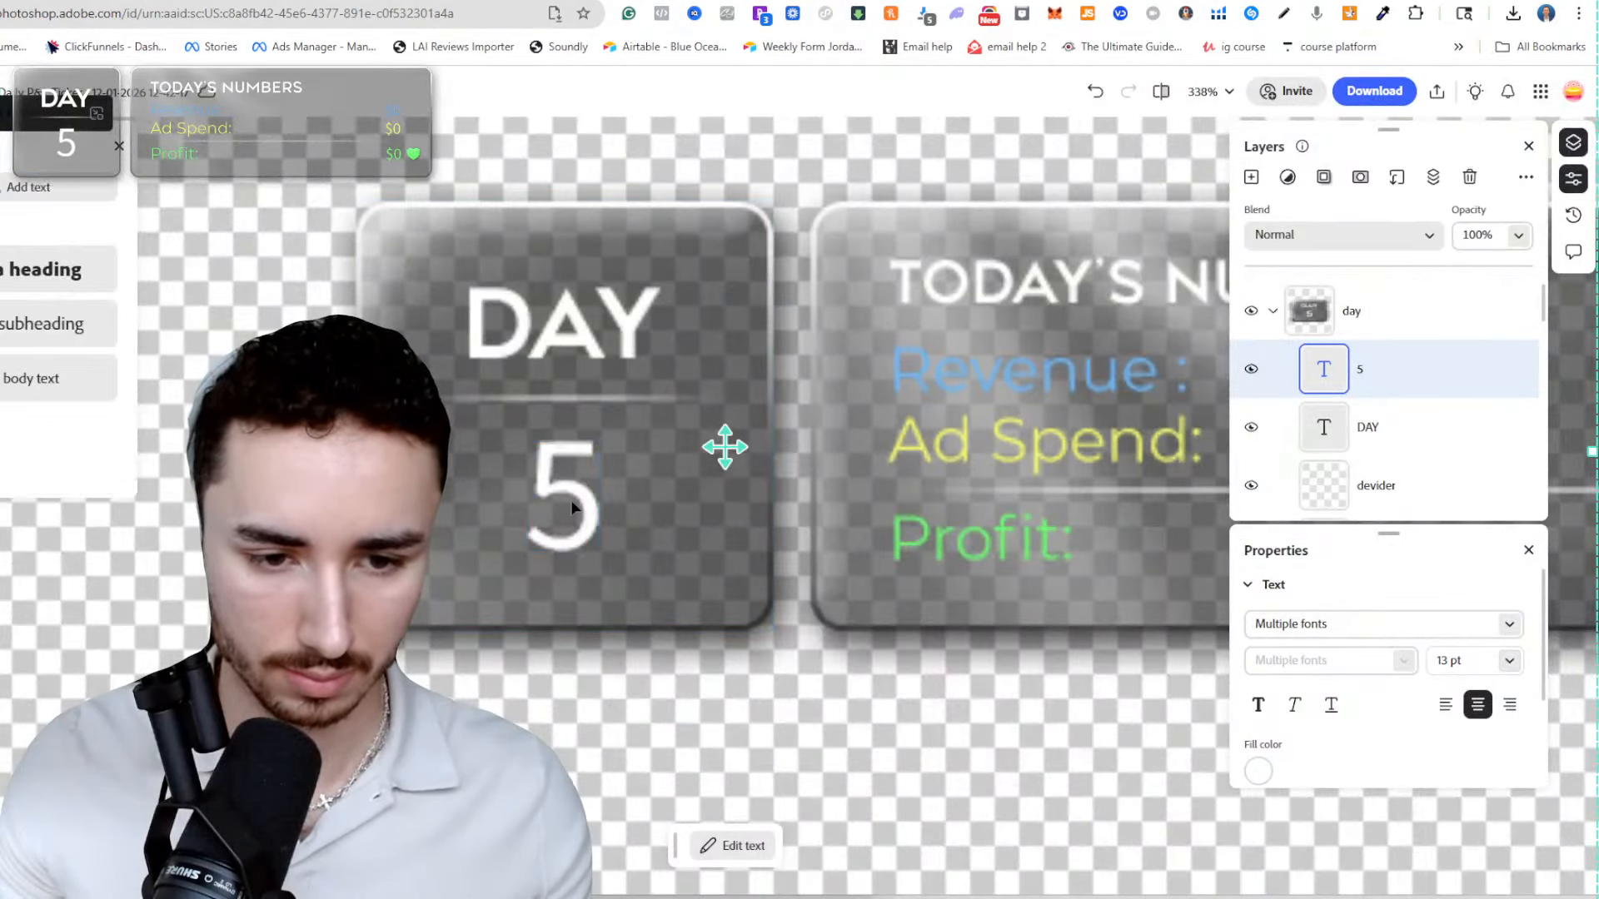
{"action": "type", "text": "6"}
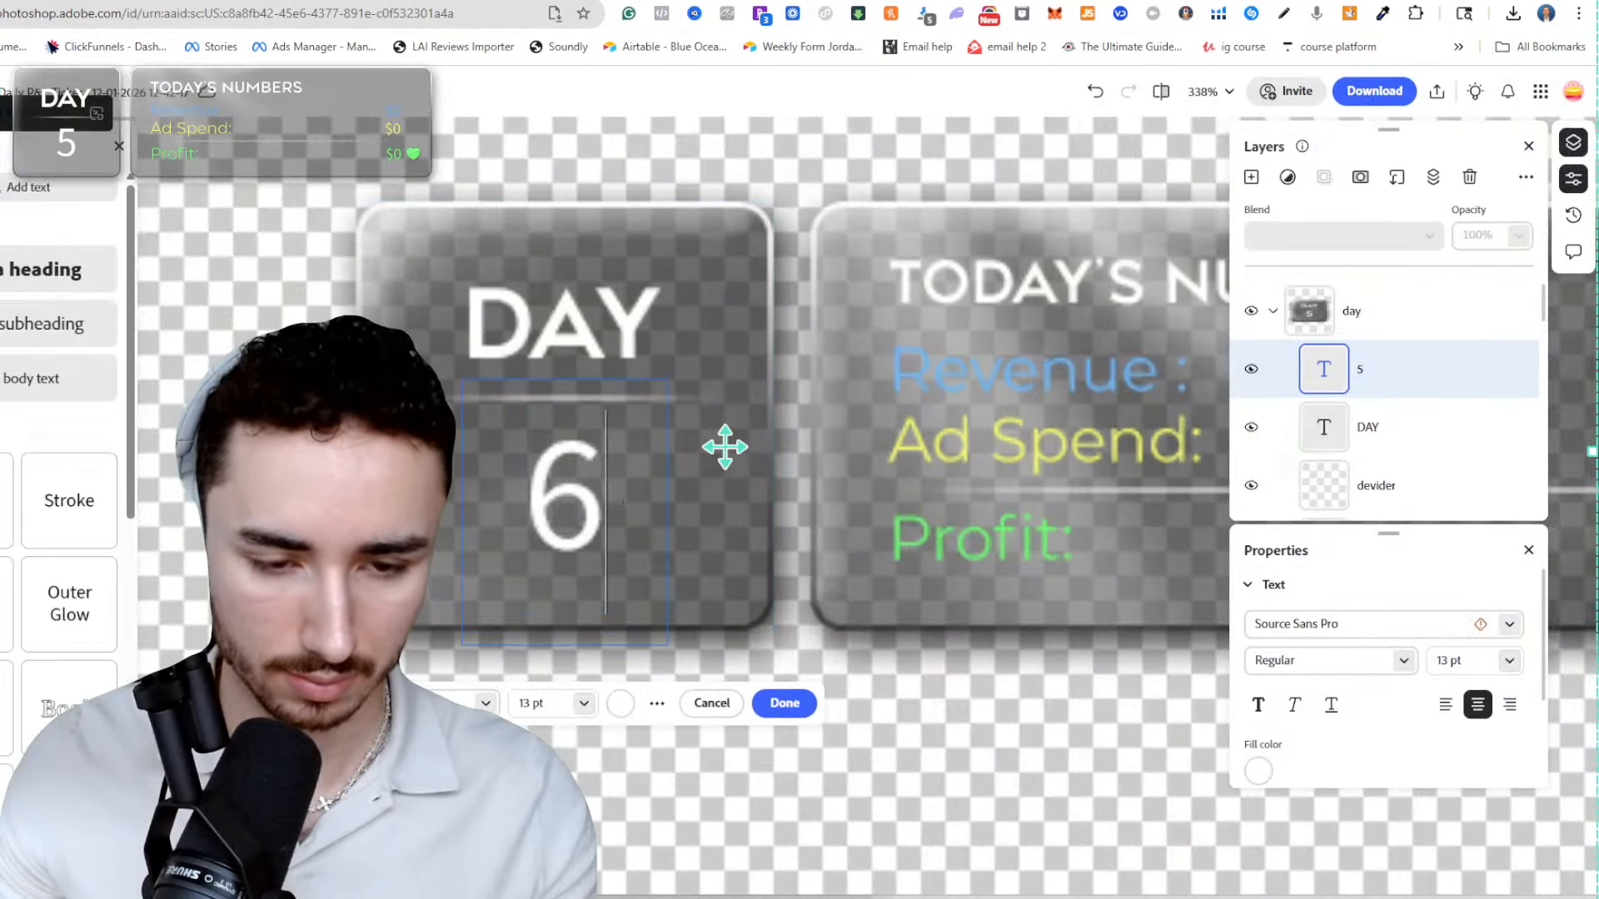
{"action": "left_click", "coordinate": [783, 703]}
Download the Daily P&L Ticker image to the computer, replacing the existing PNG of the same name.
{"action": "left_click", "coordinate": [1362, 92]}
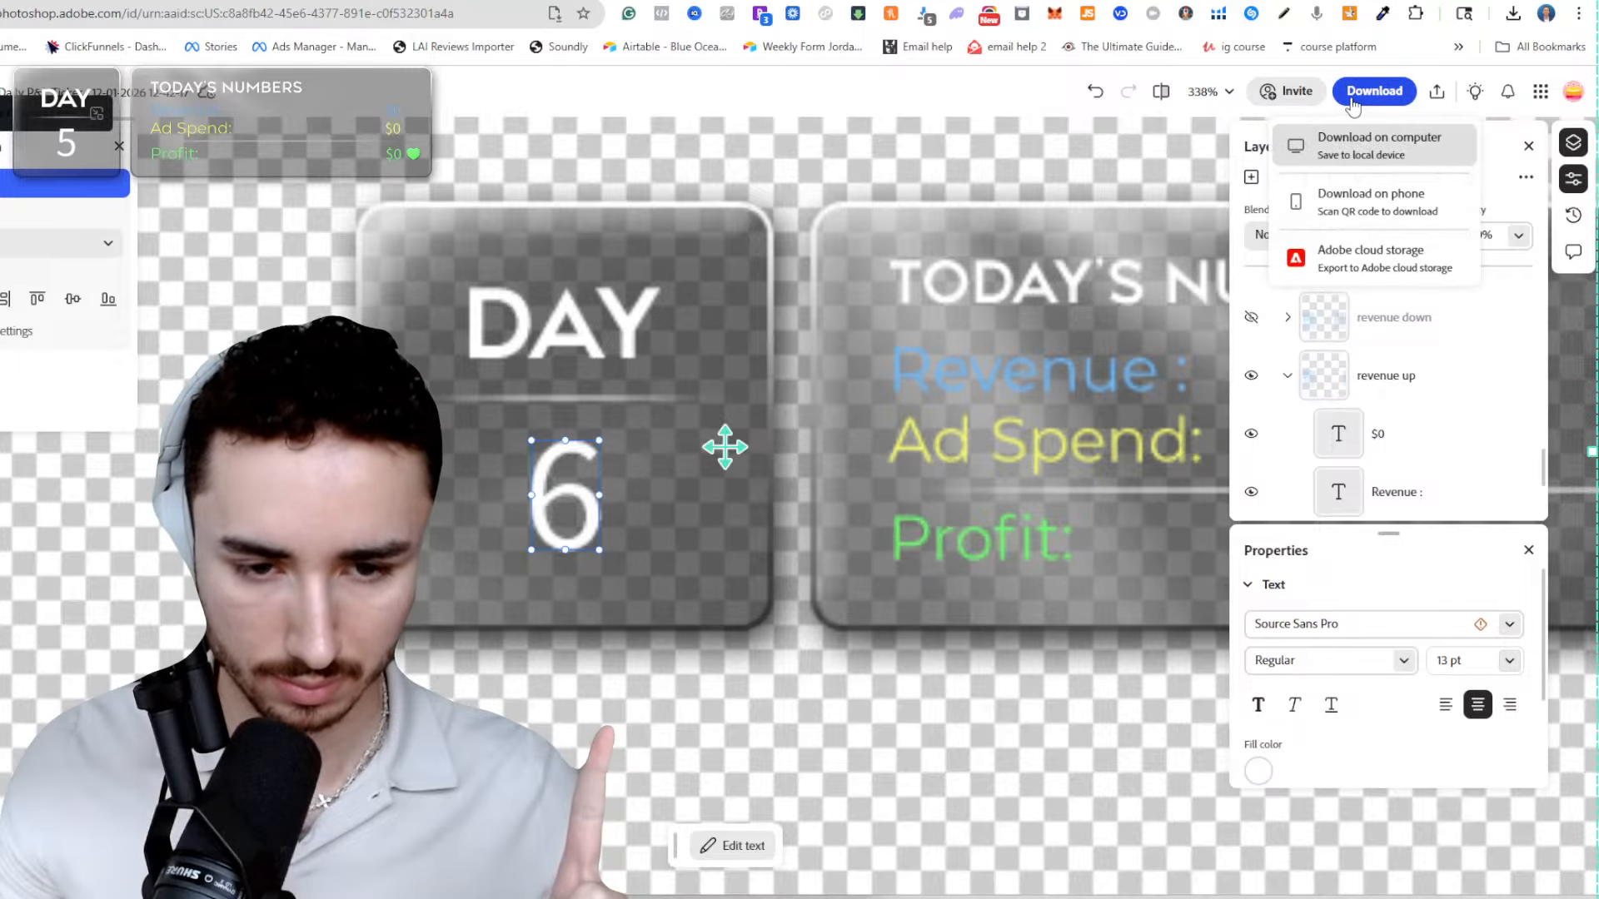
{"action": "left_click", "coordinate": [1382, 154]}
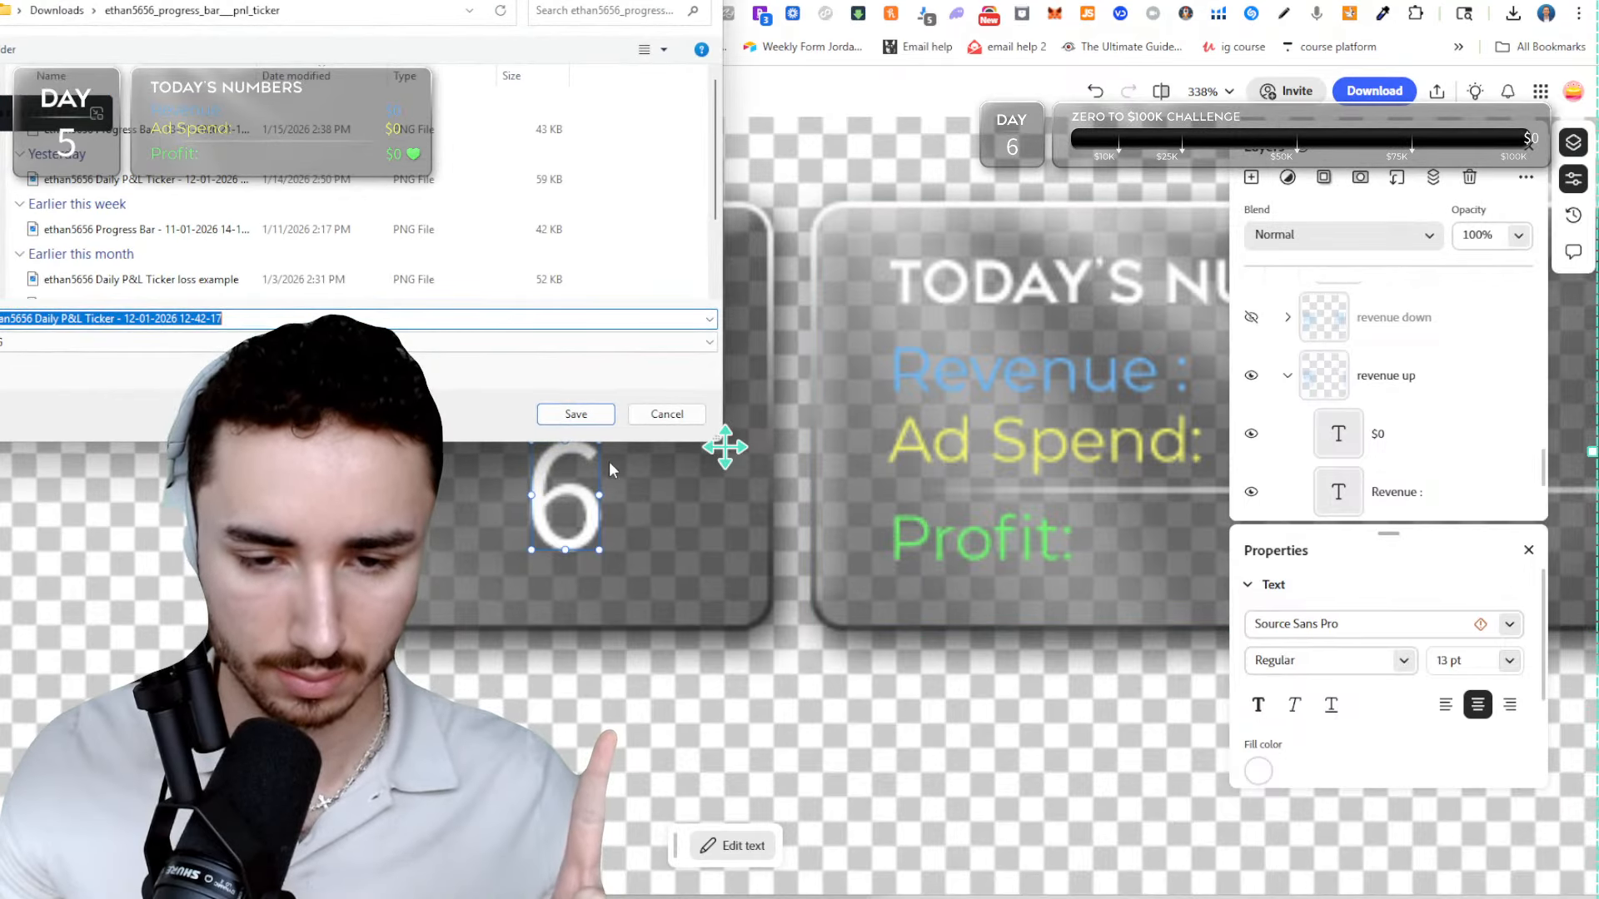
{"action": "left_click", "coordinate": [571, 413]}
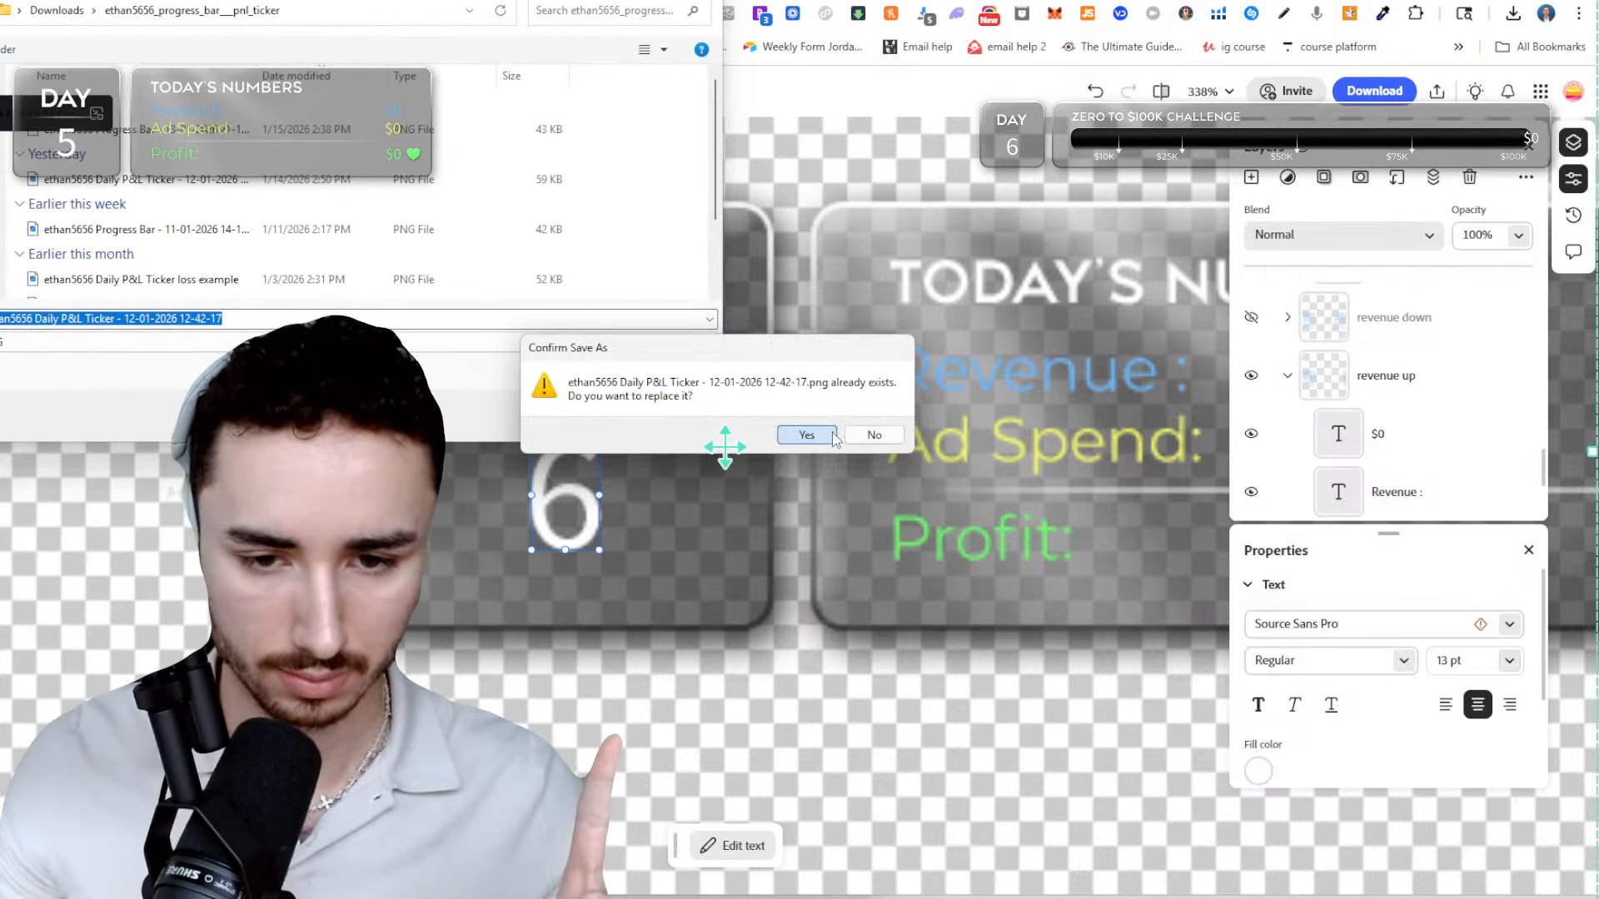
{"action": "left_click", "coordinate": [806, 435]}
Check the updated day overlays in the OBS preview and return to the browser.
{"action": "mouse_move", "coordinate": [1047, 897]}
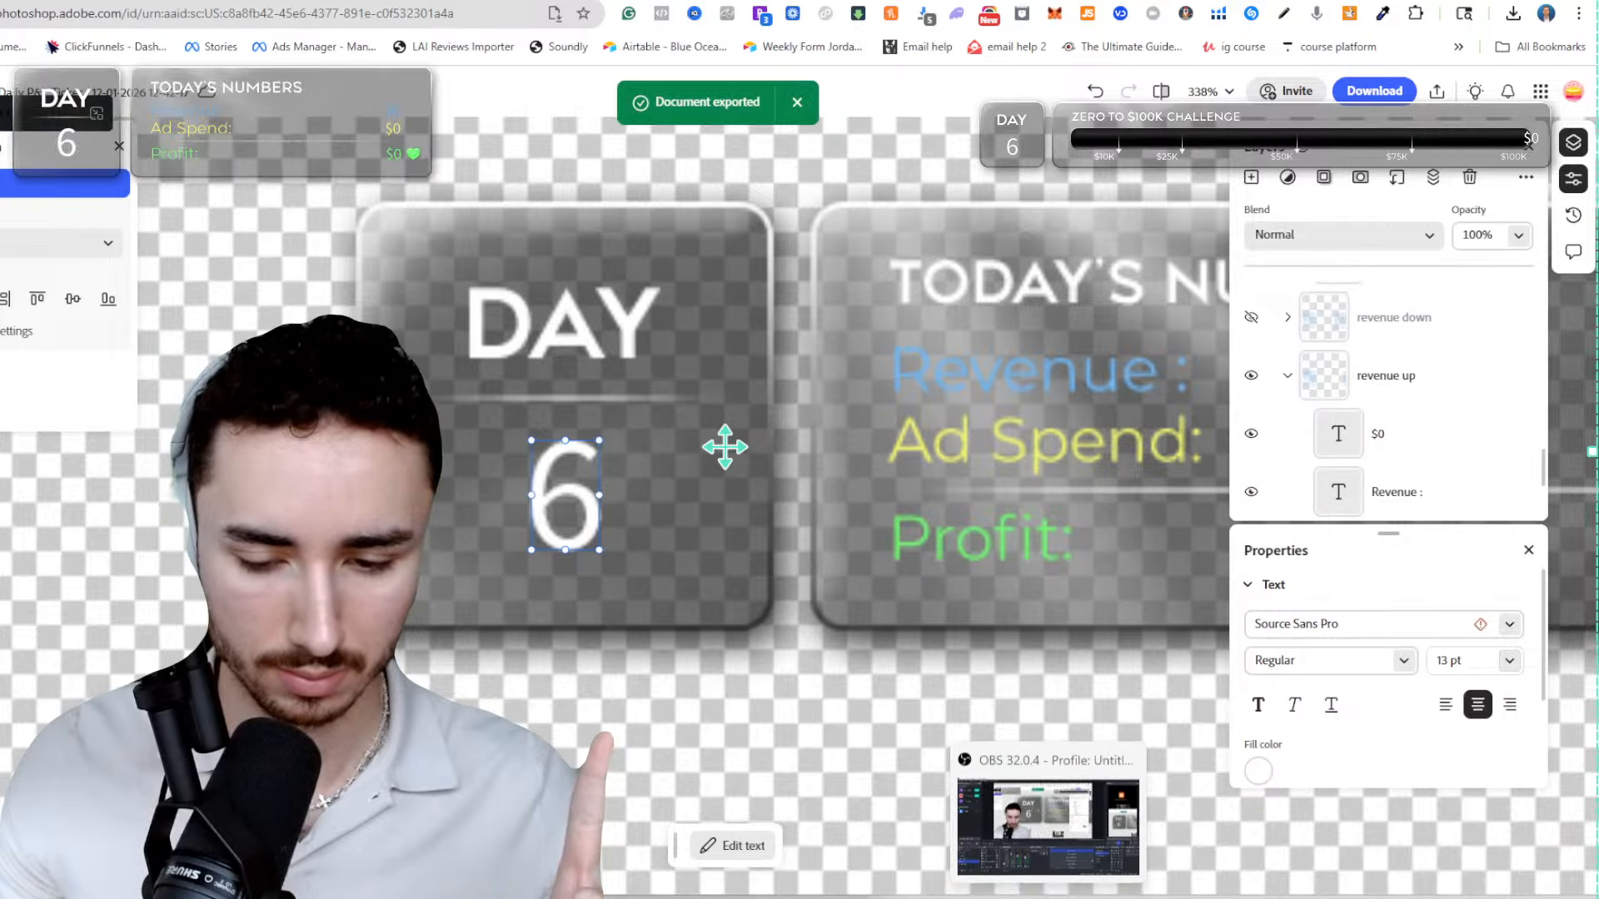
{"action": "left_click", "coordinate": [1047, 824]}
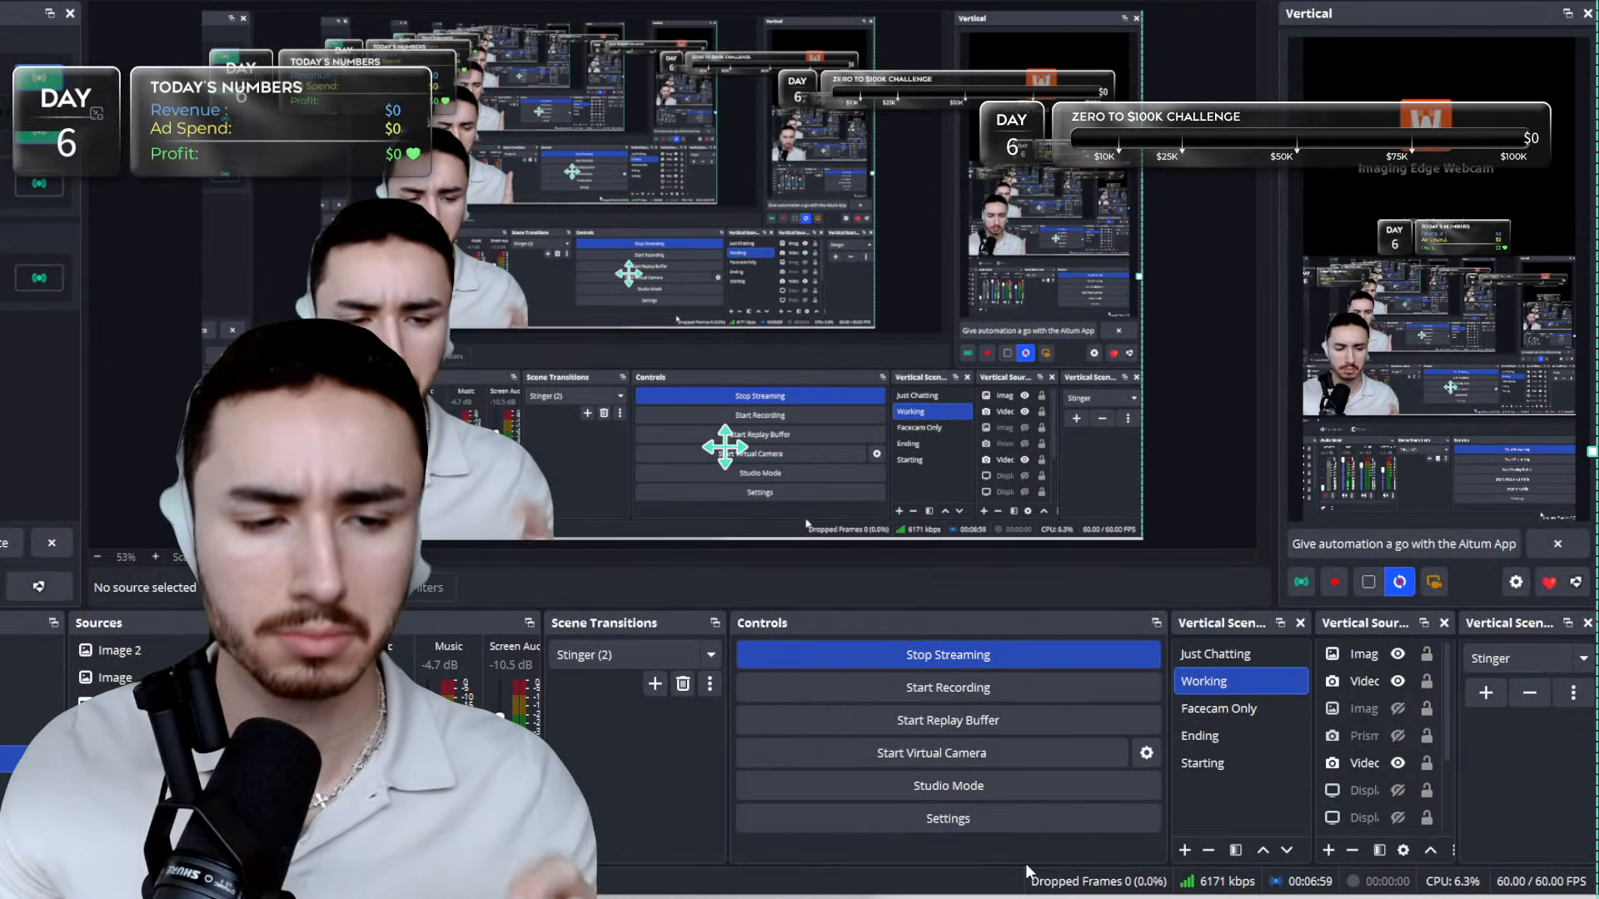
{"action": "mouse_move", "coordinate": [931, 883]}
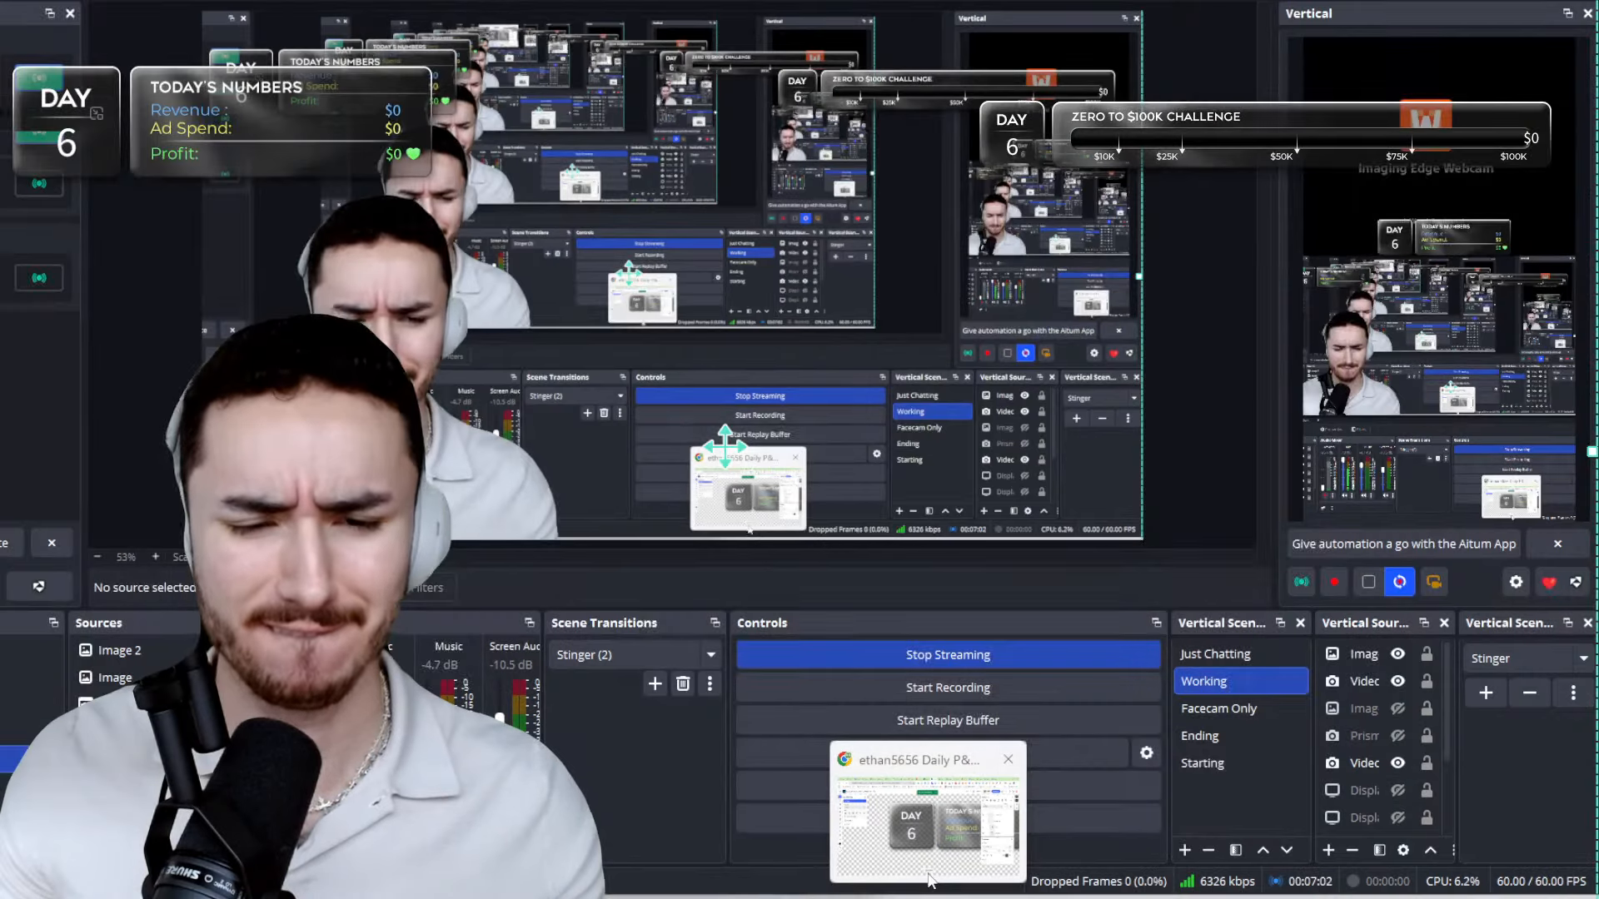
{"action": "left_click", "coordinate": [929, 820]}
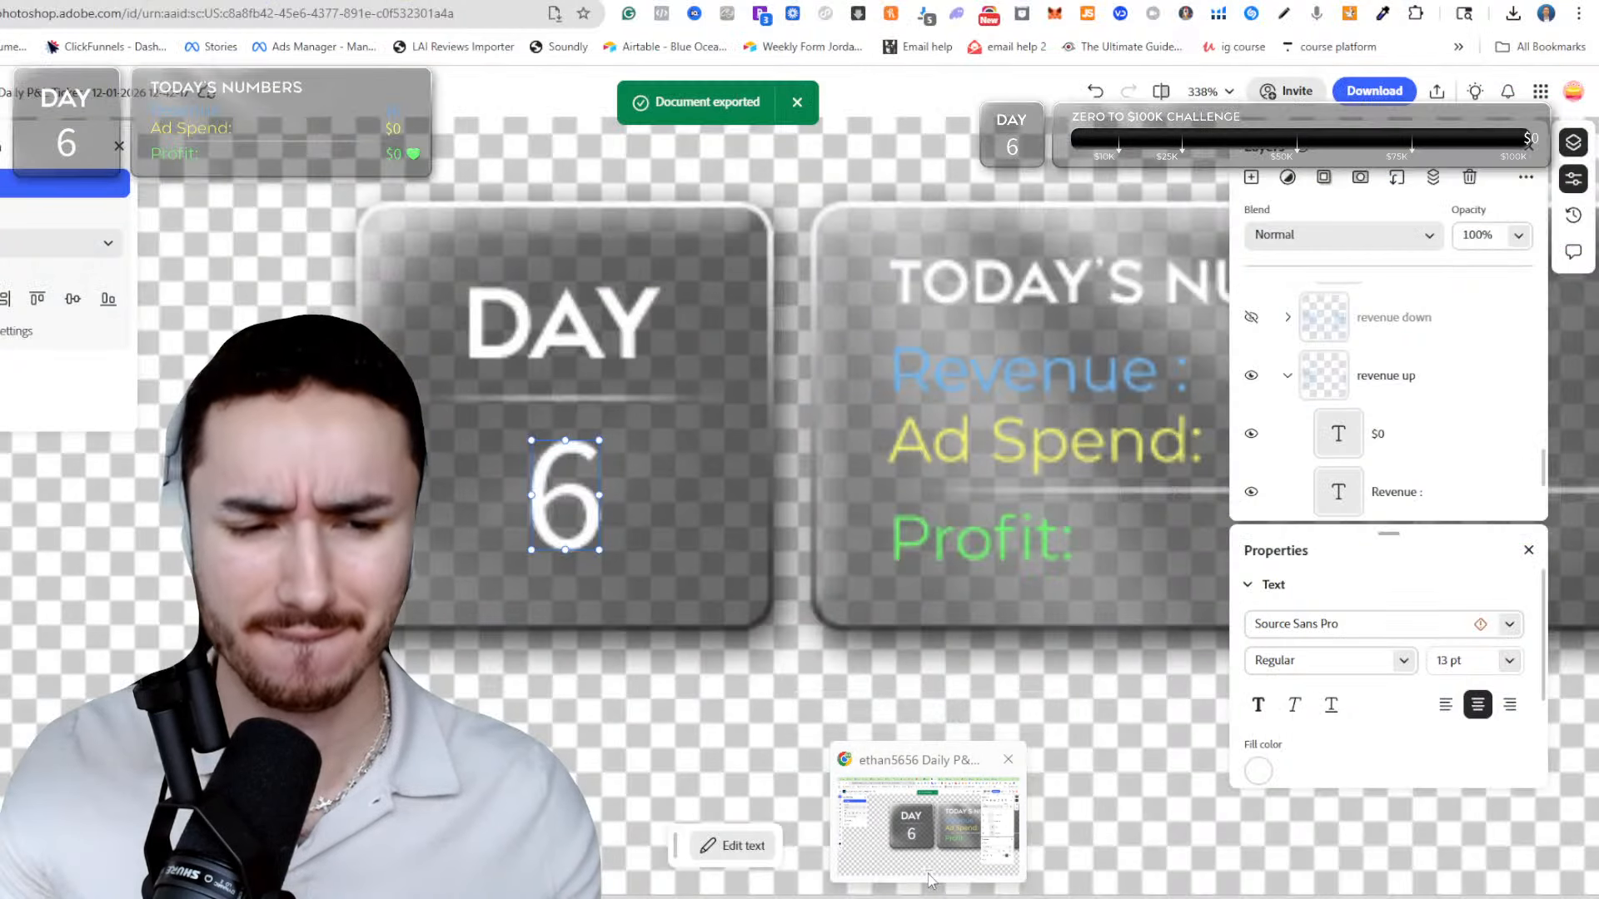
Switch to YouTube Studio, dismiss the finished stream summary and open the control room of the current live stream.
{"action": "key", "text": "ctrl+Tab"}
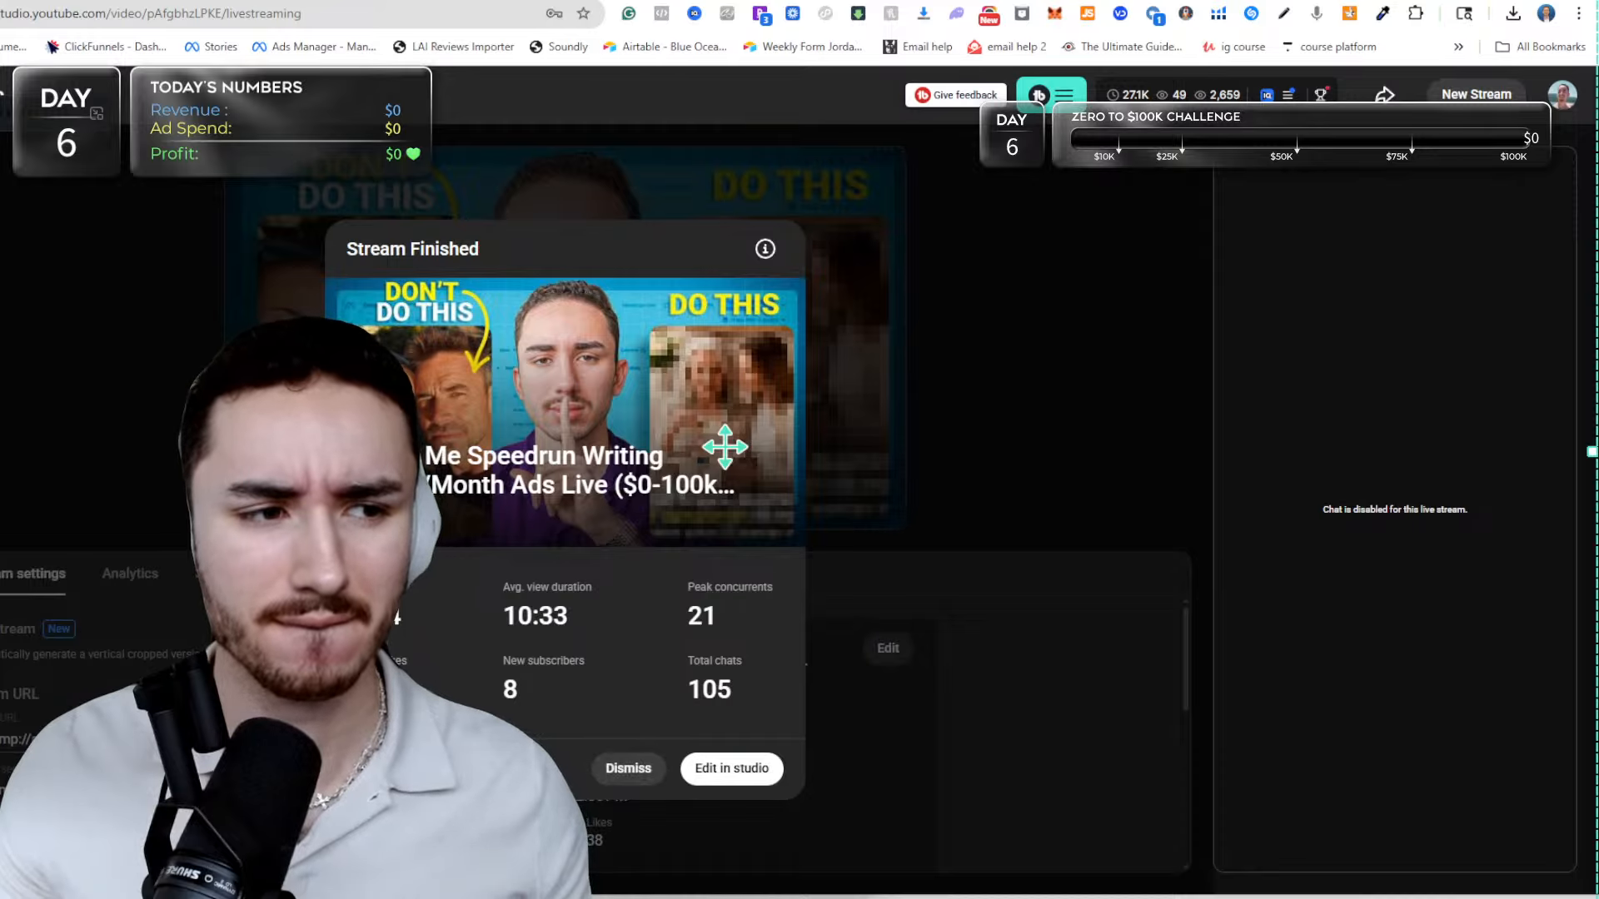
{"action": "left_click", "coordinate": [630, 765]}
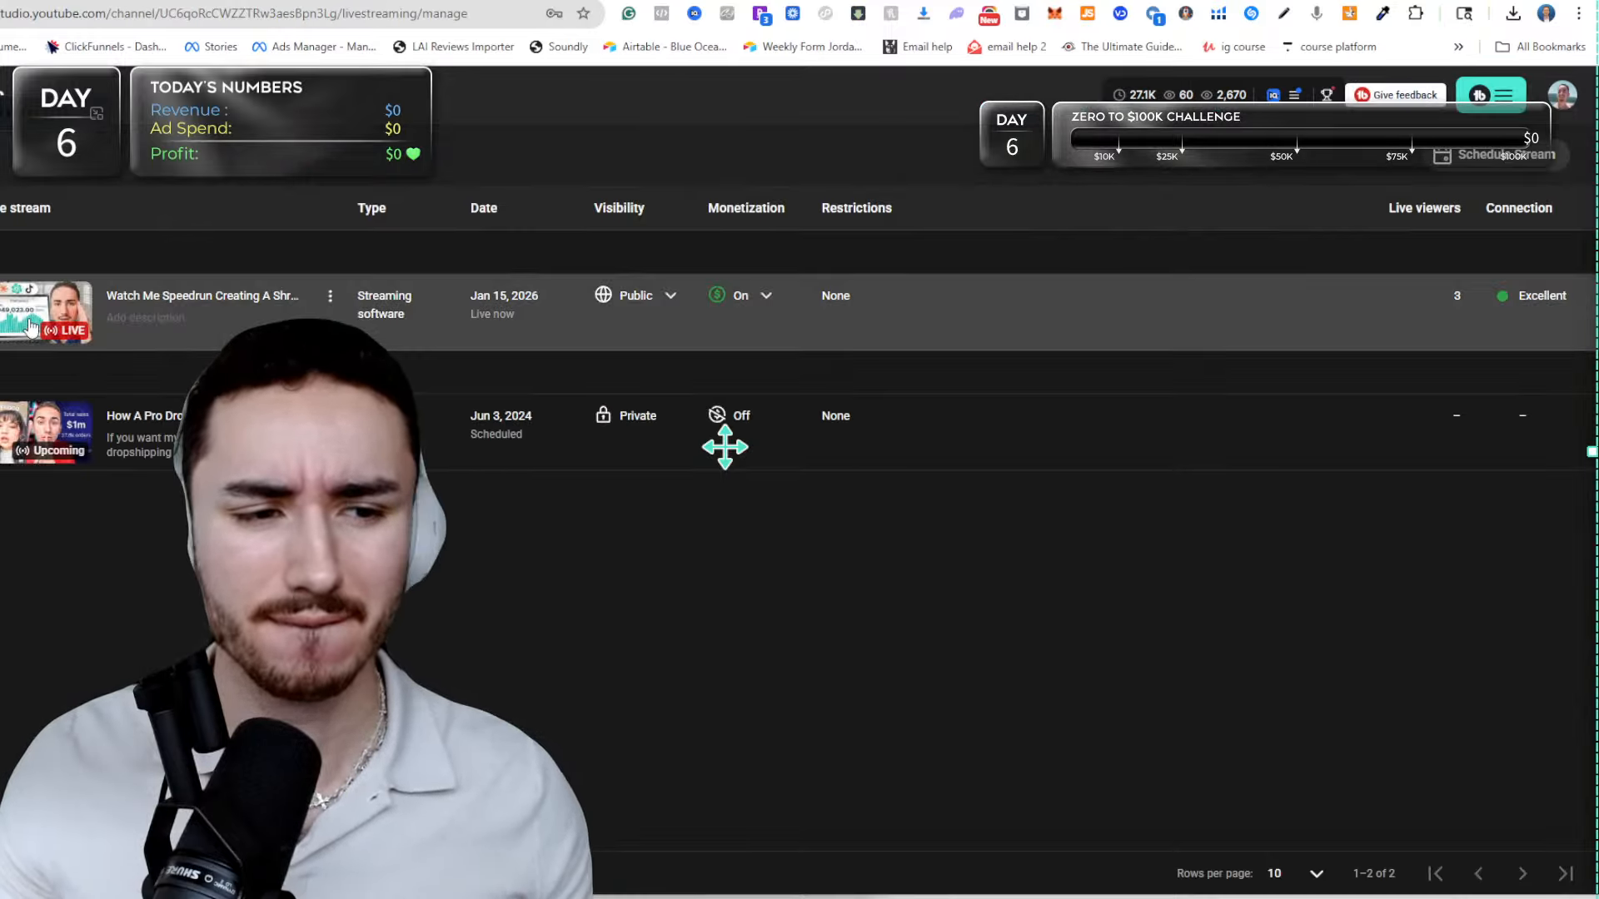
{"action": "left_click", "coordinate": [30, 326]}
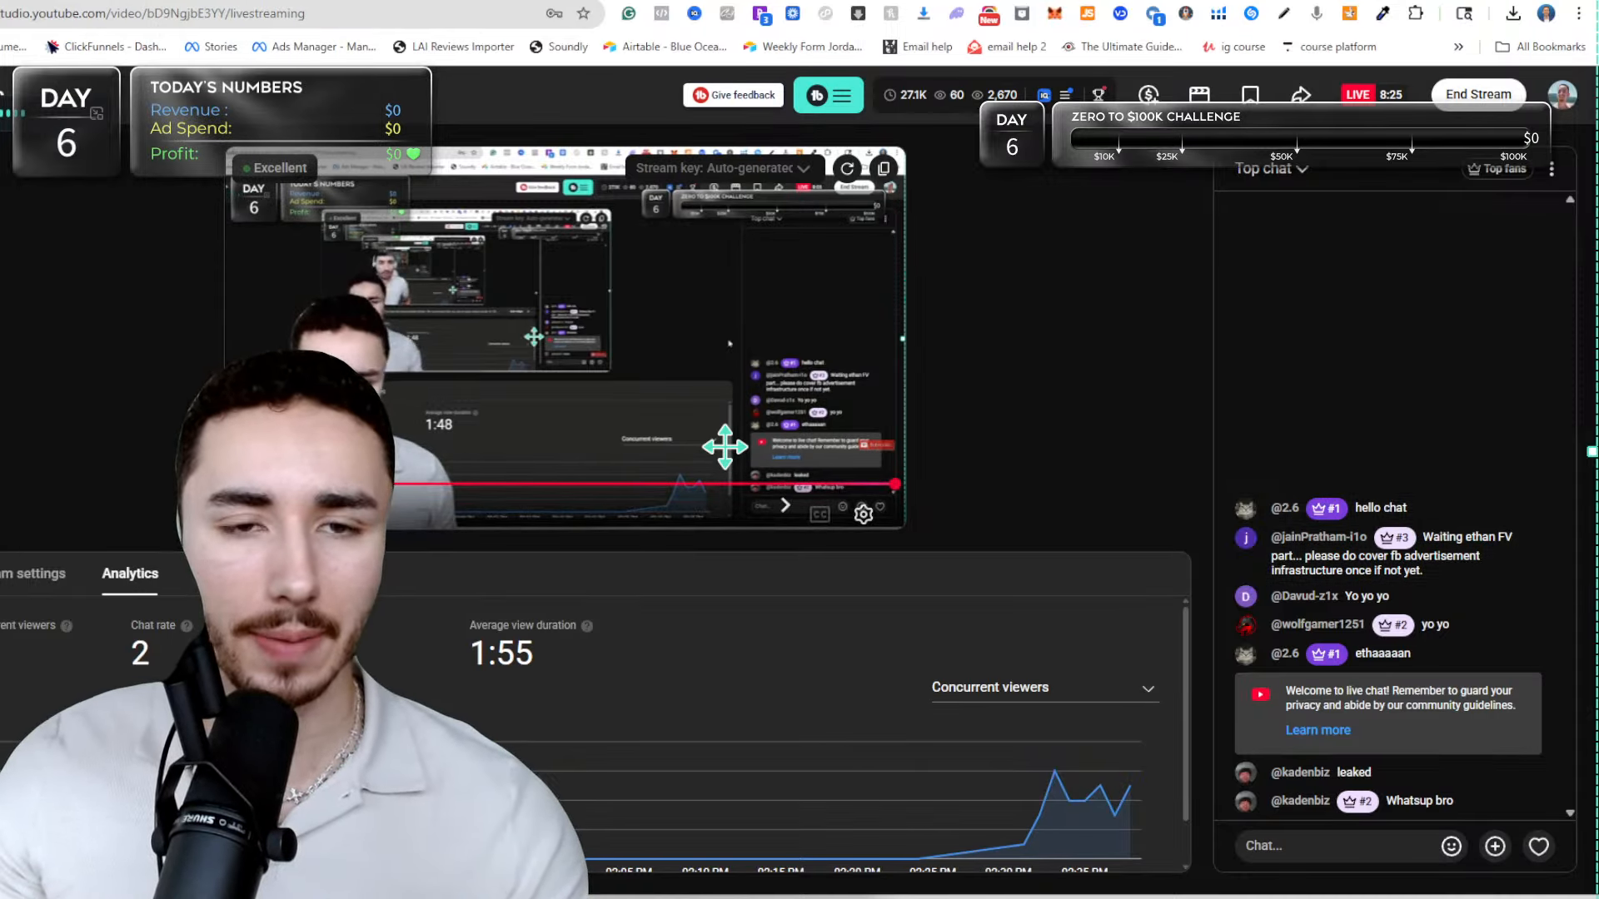
Look over the 4-in-1 Fascia Full-Body Sculpting Blade product page on the glwria store.
{"action": "left_click", "coordinate": [319, 1]}
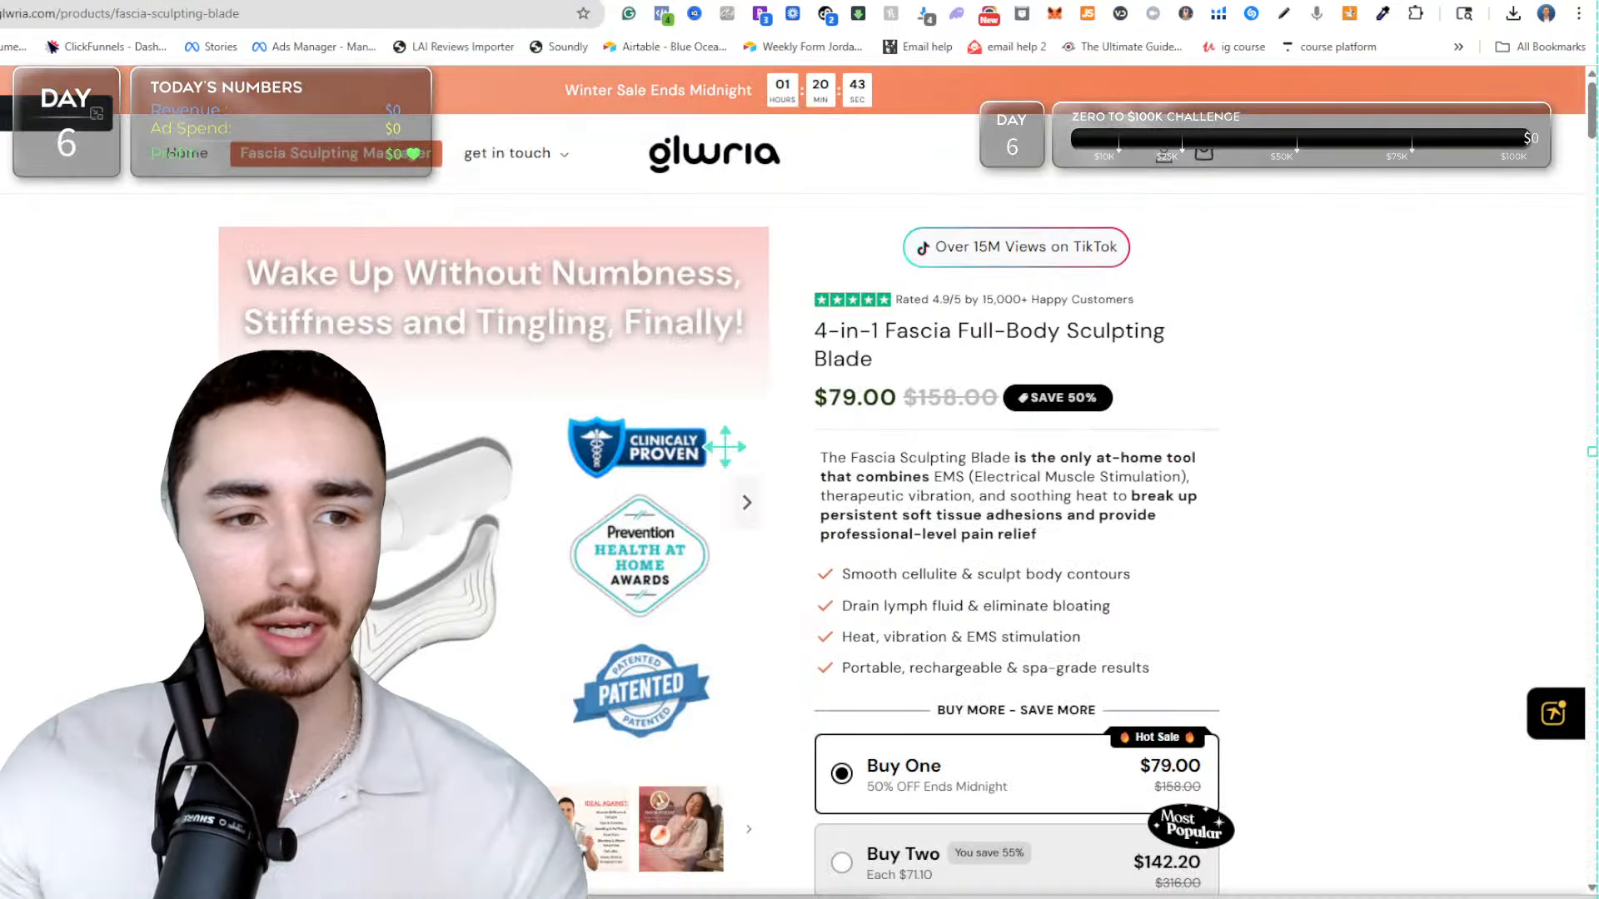
{"action": "scroll", "coordinate": [670, 373], "scroll_direction": "down", "scroll_amount": 1}
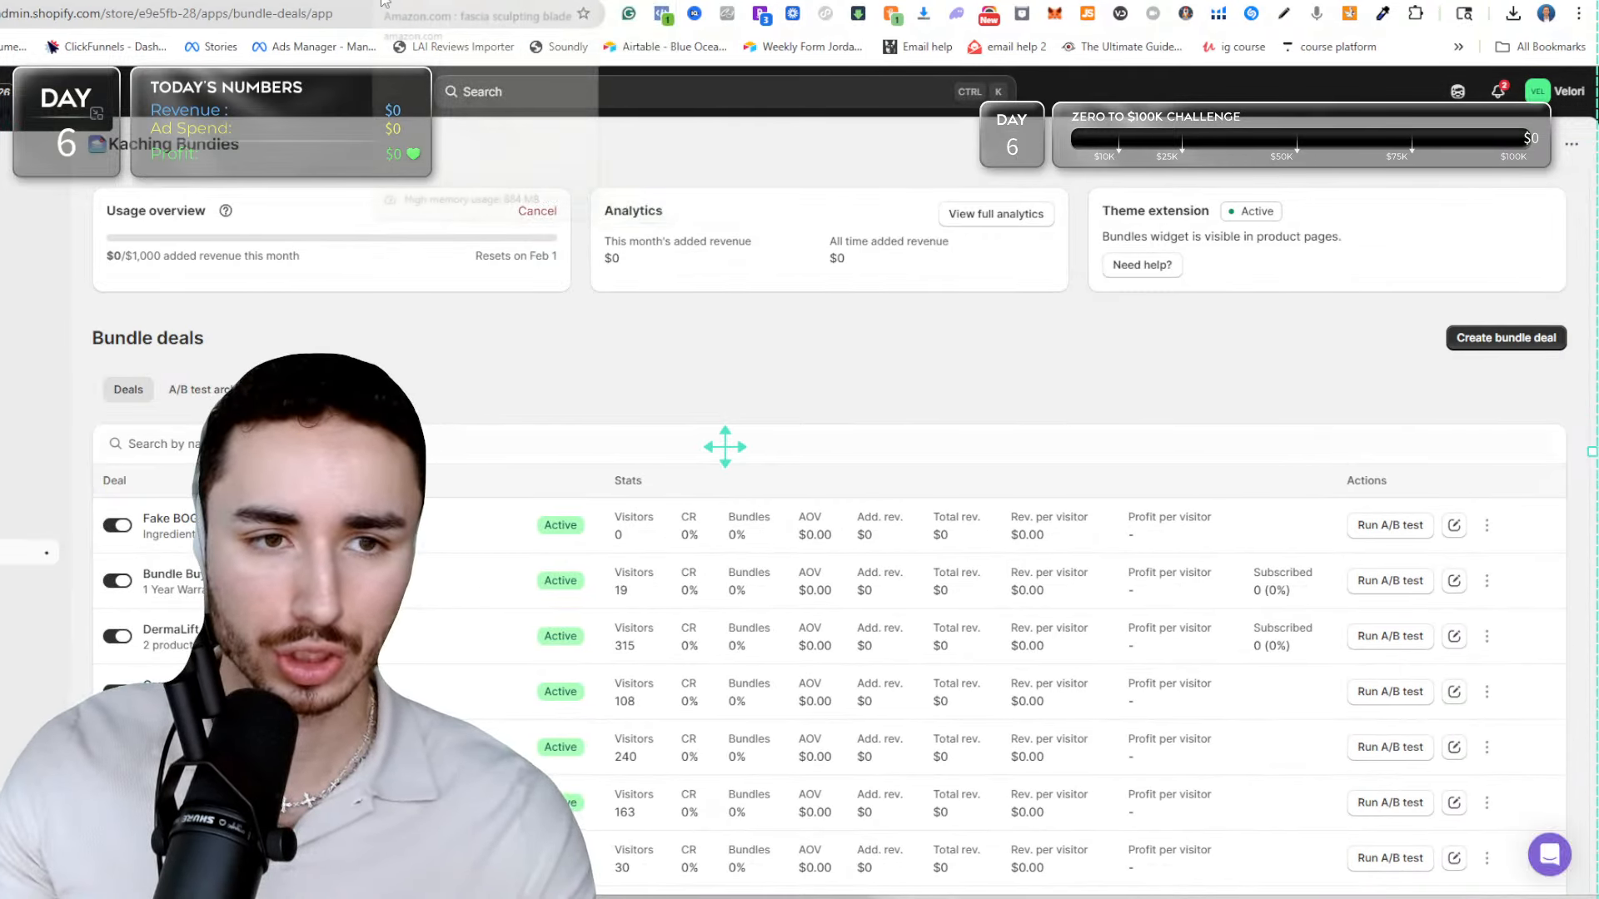
Load the My Store general settings page of the Shopify admin from the address suggestions.
{"action": "left_click", "coordinate": [316, 10]}
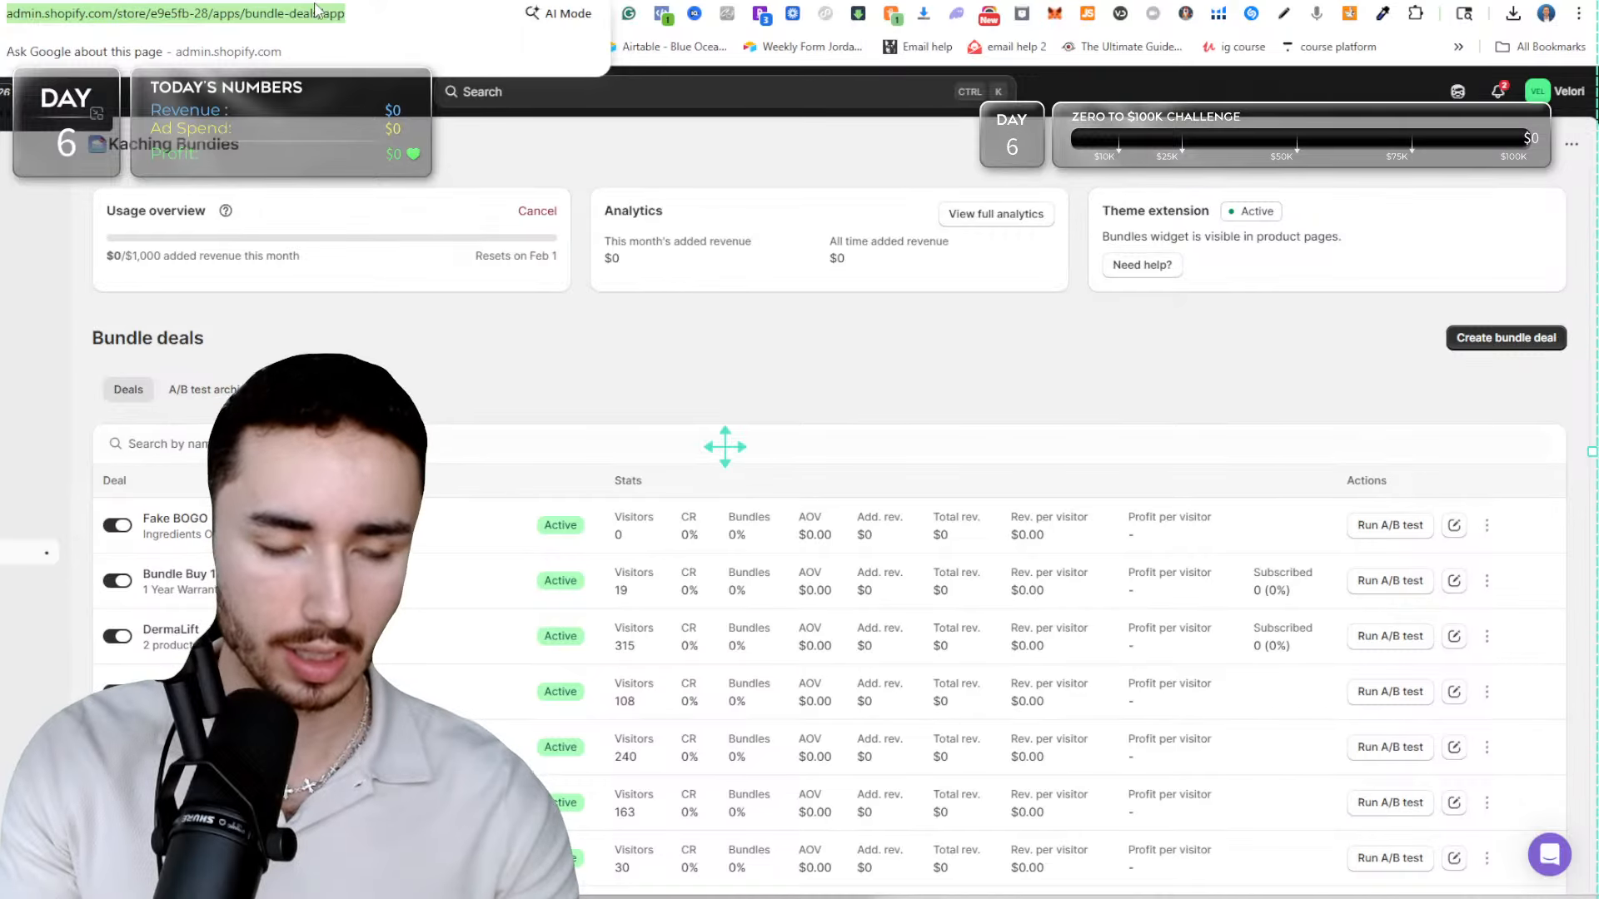
{"action": "type", "text": "myst"}
{"action": "key", "text": "BackSpace"}
{"action": "key", "text": "BackSpace"}
{"action": "type", "text": "so"}
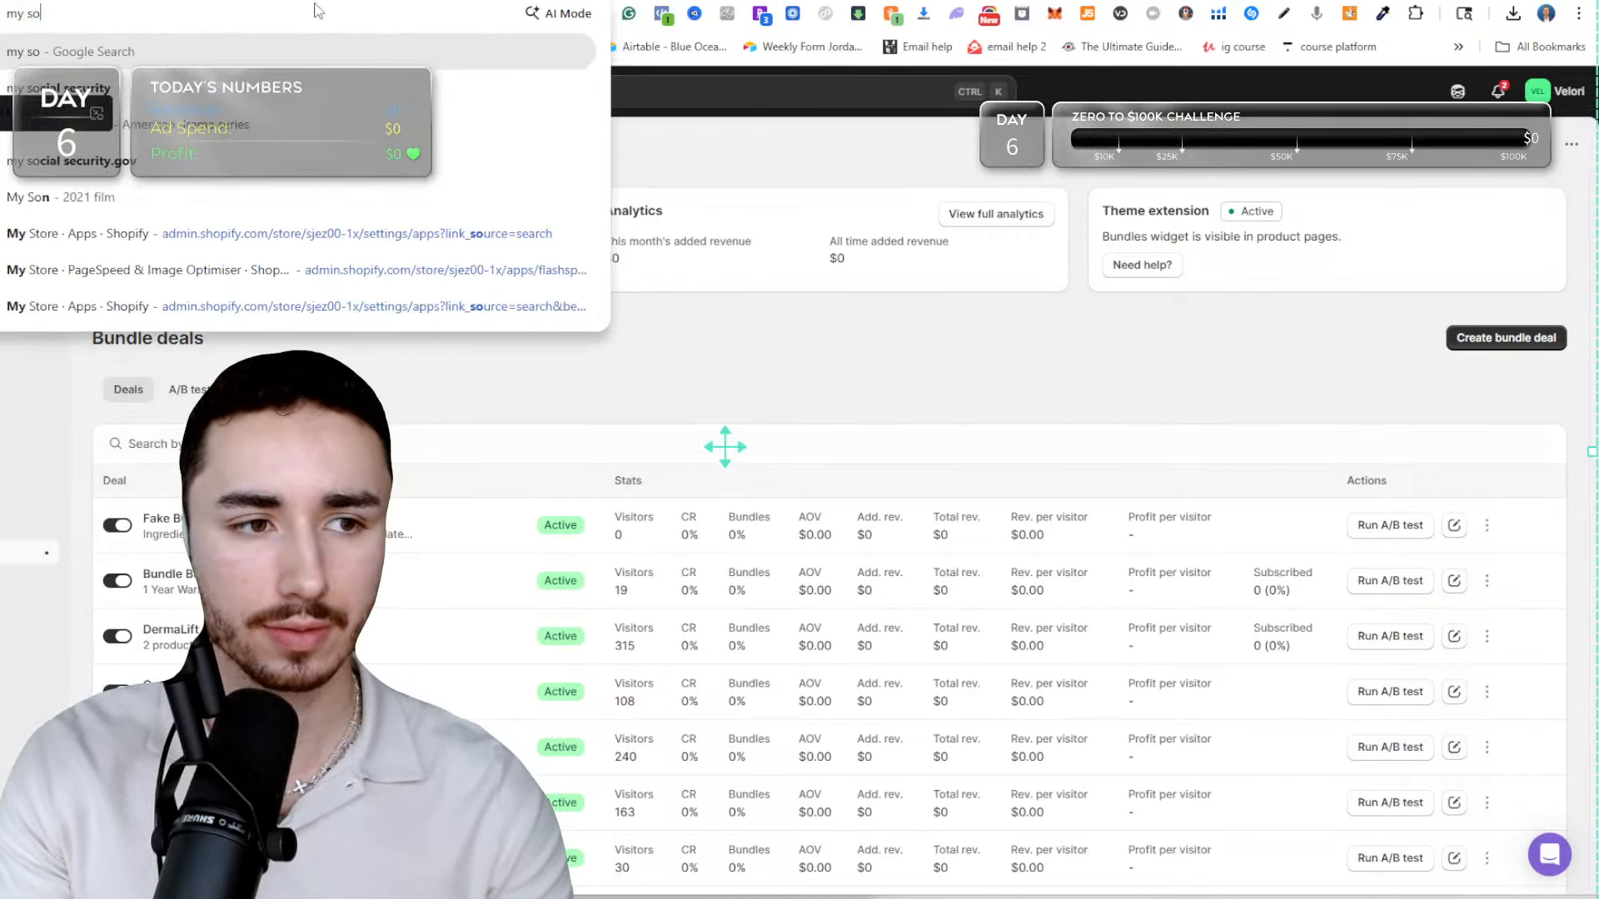
{"action": "key", "text": "BackSpace"}
{"action": "type", "text": "t"}
{"action": "key", "text": "Return"}
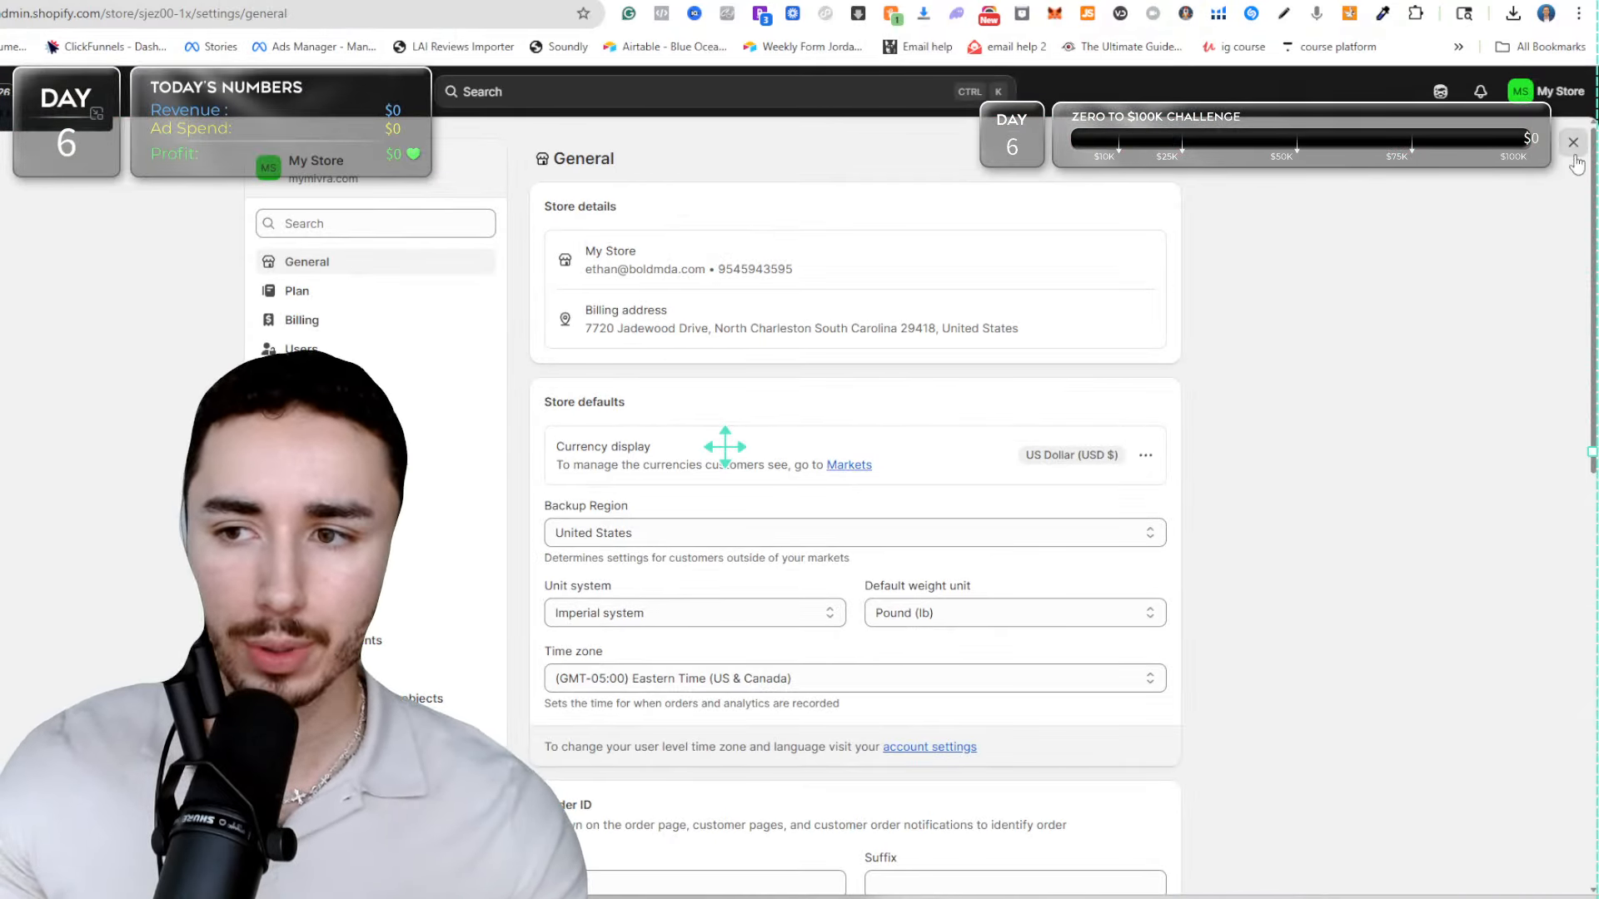
Leave the store settings and open the shrine-theme-pro-1 theme from the Online Store theme library for editing.
{"action": "left_click", "coordinate": [1573, 145]}
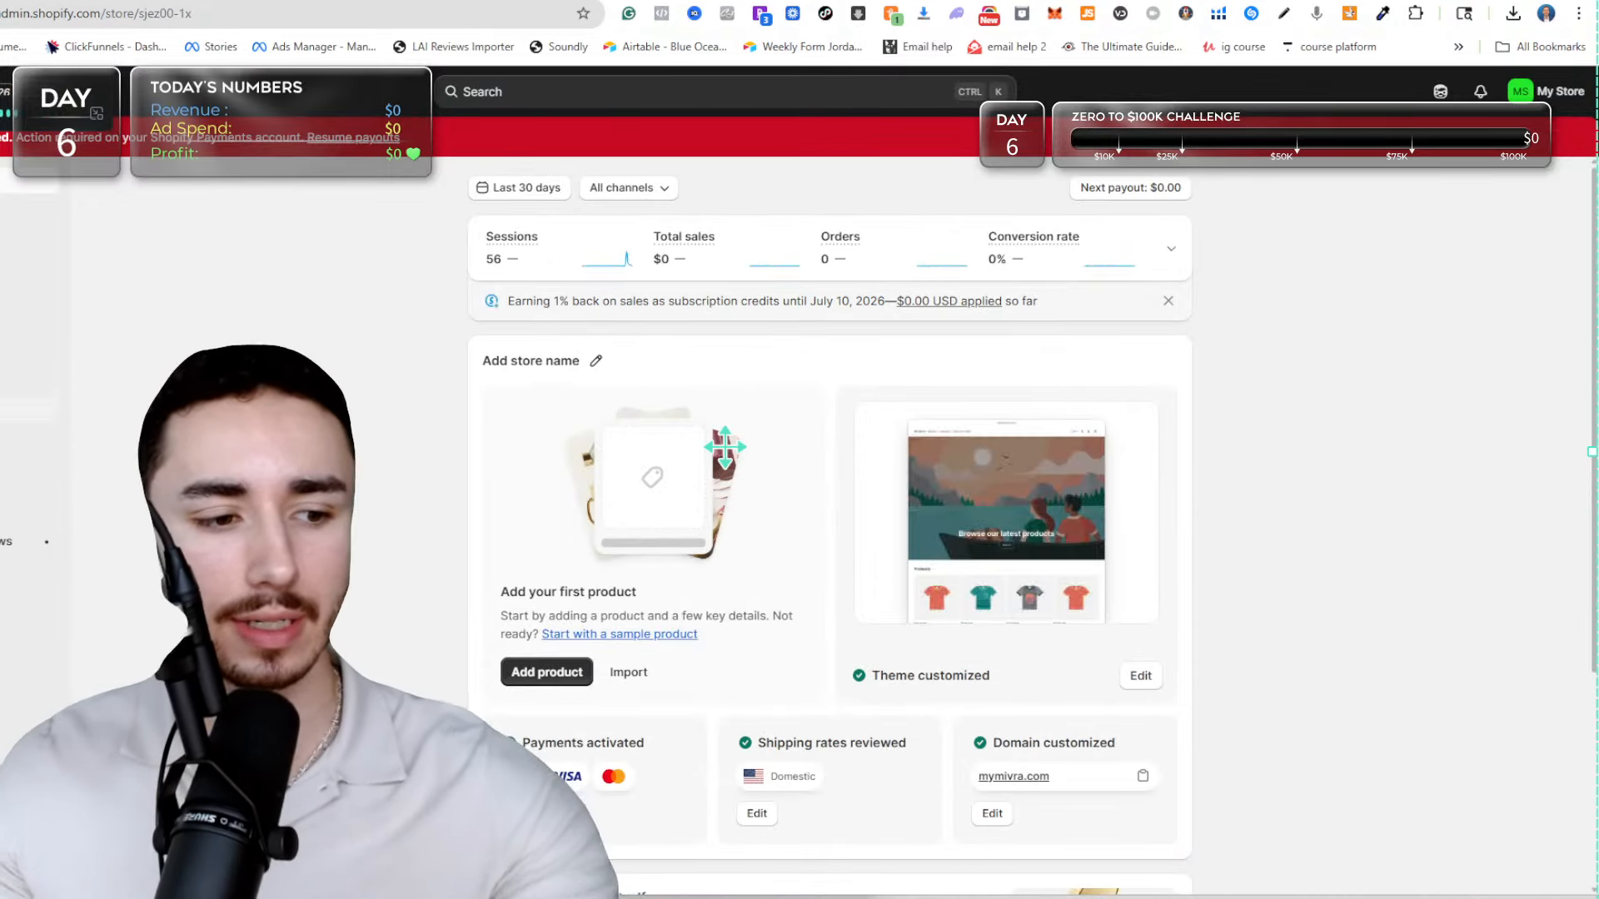
{"action": "left_click", "coordinate": [7, 469]}
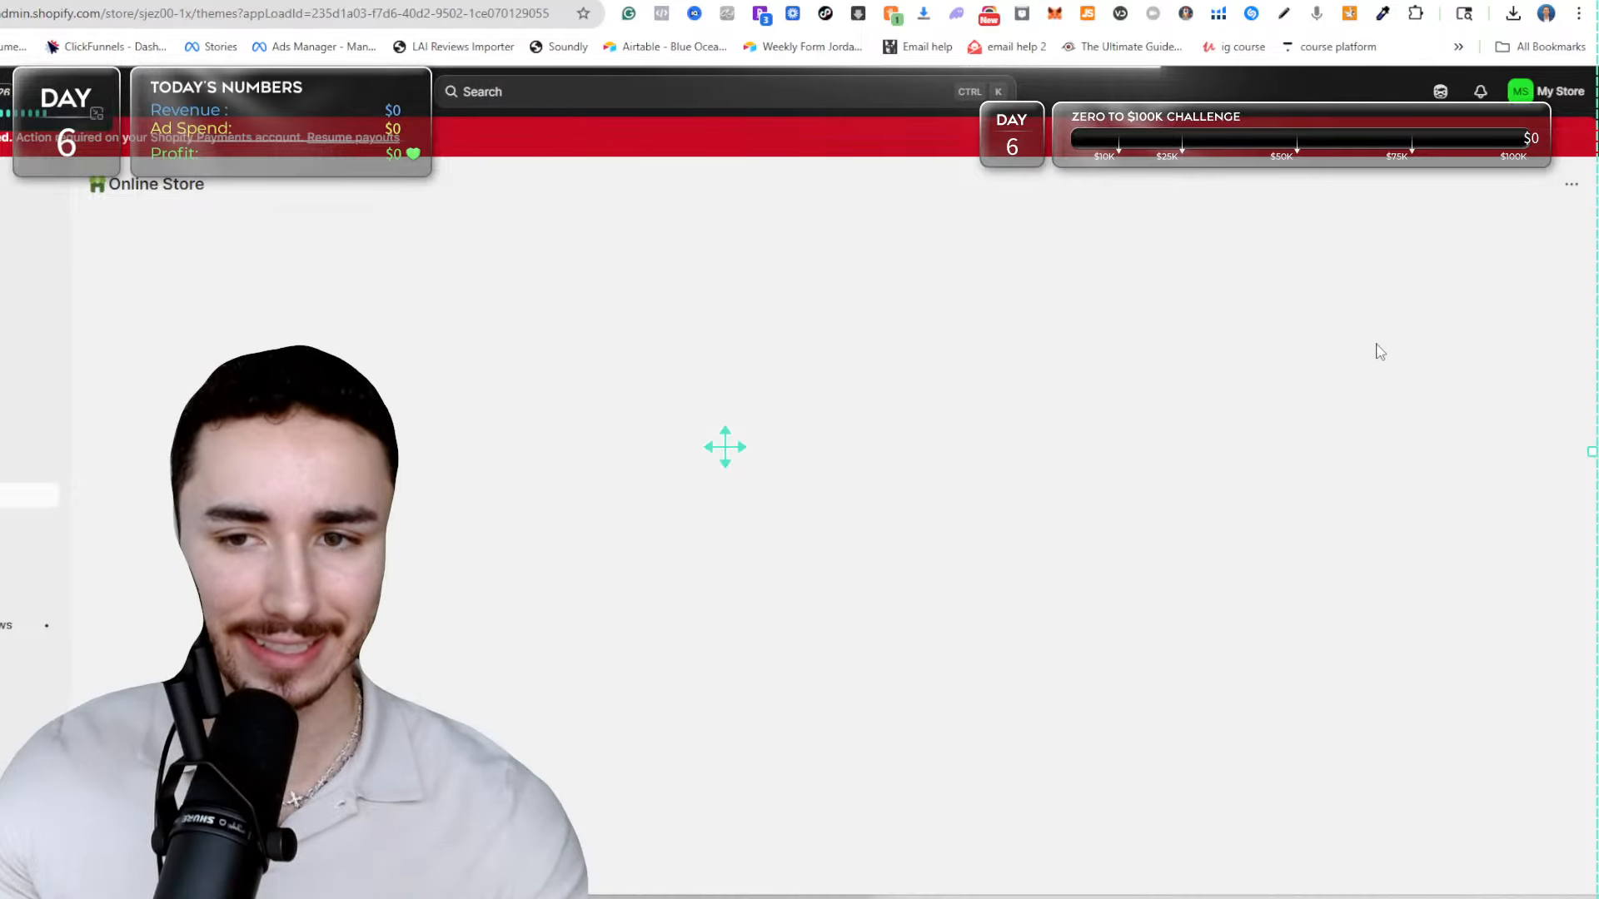
{"action": "scroll", "coordinate": [1074, 600], "scroll_direction": "down", "scroll_amount": 3}
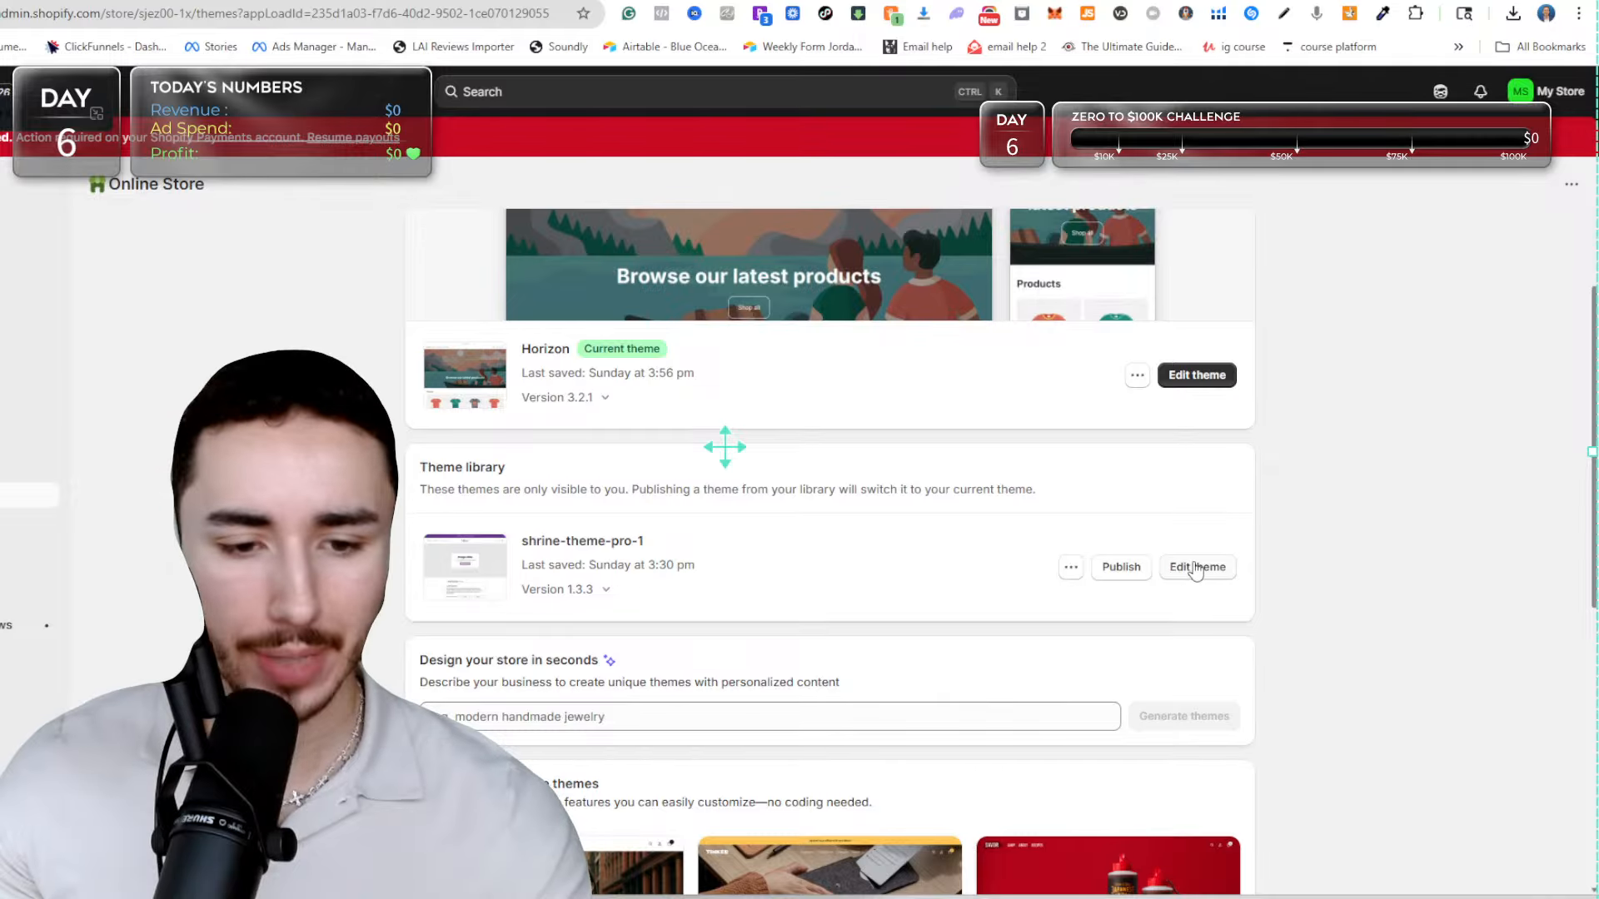
{"action": "left_click", "coordinate": [1197, 568]}
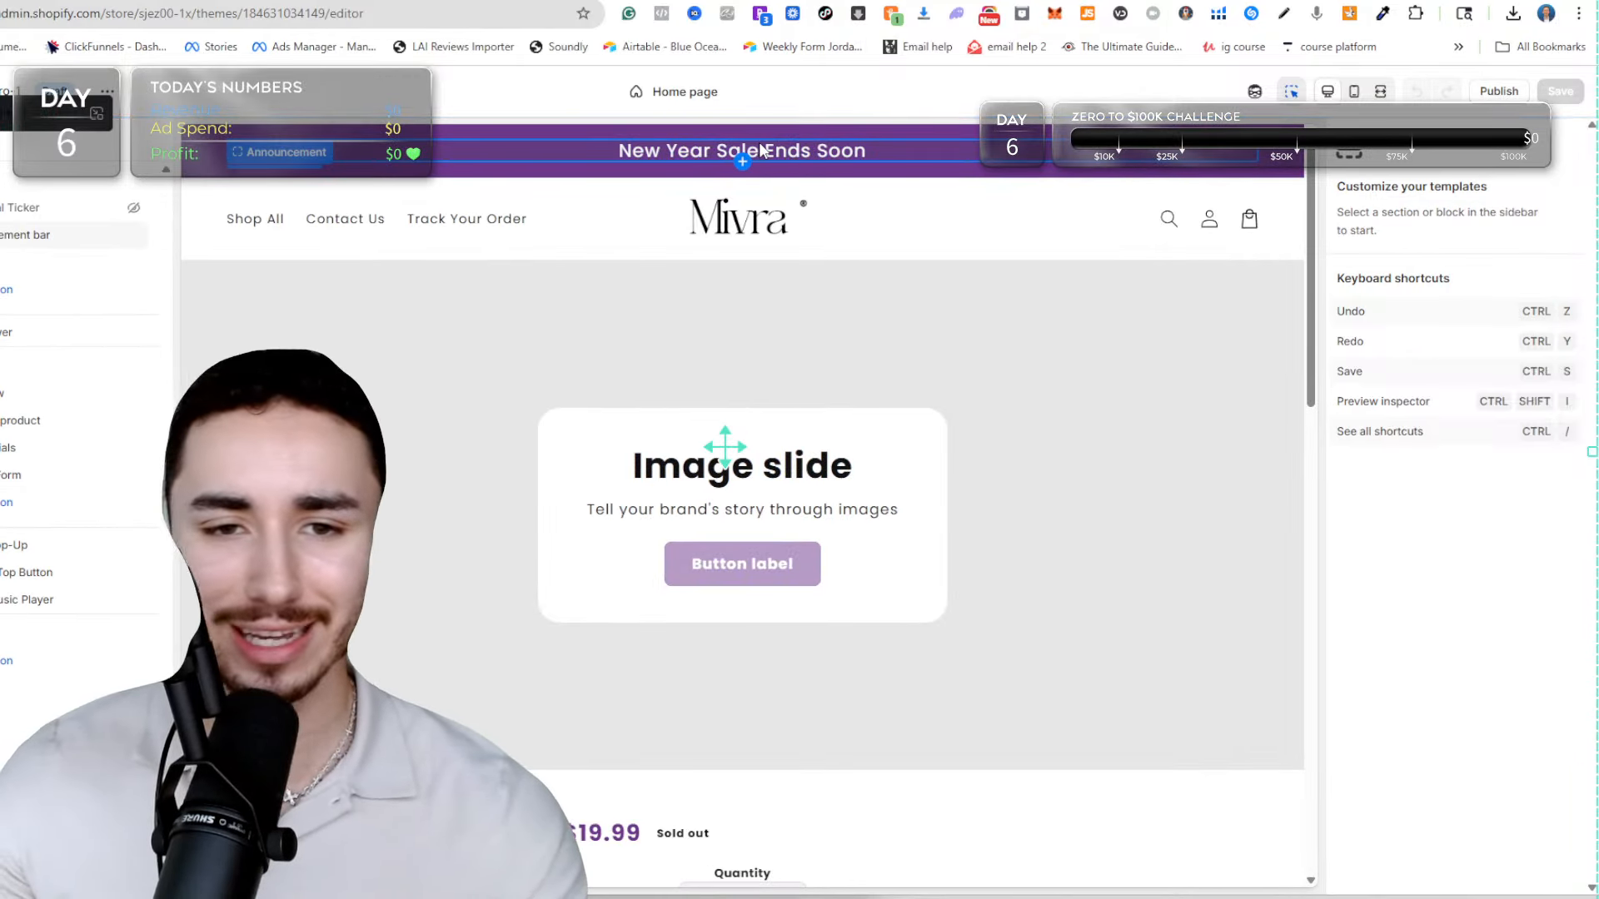
Check the product templates available in the theme editor and close the template list.
{"action": "left_click", "coordinate": [637, 93]}
{"action": "left_click", "coordinate": [609, 200]}
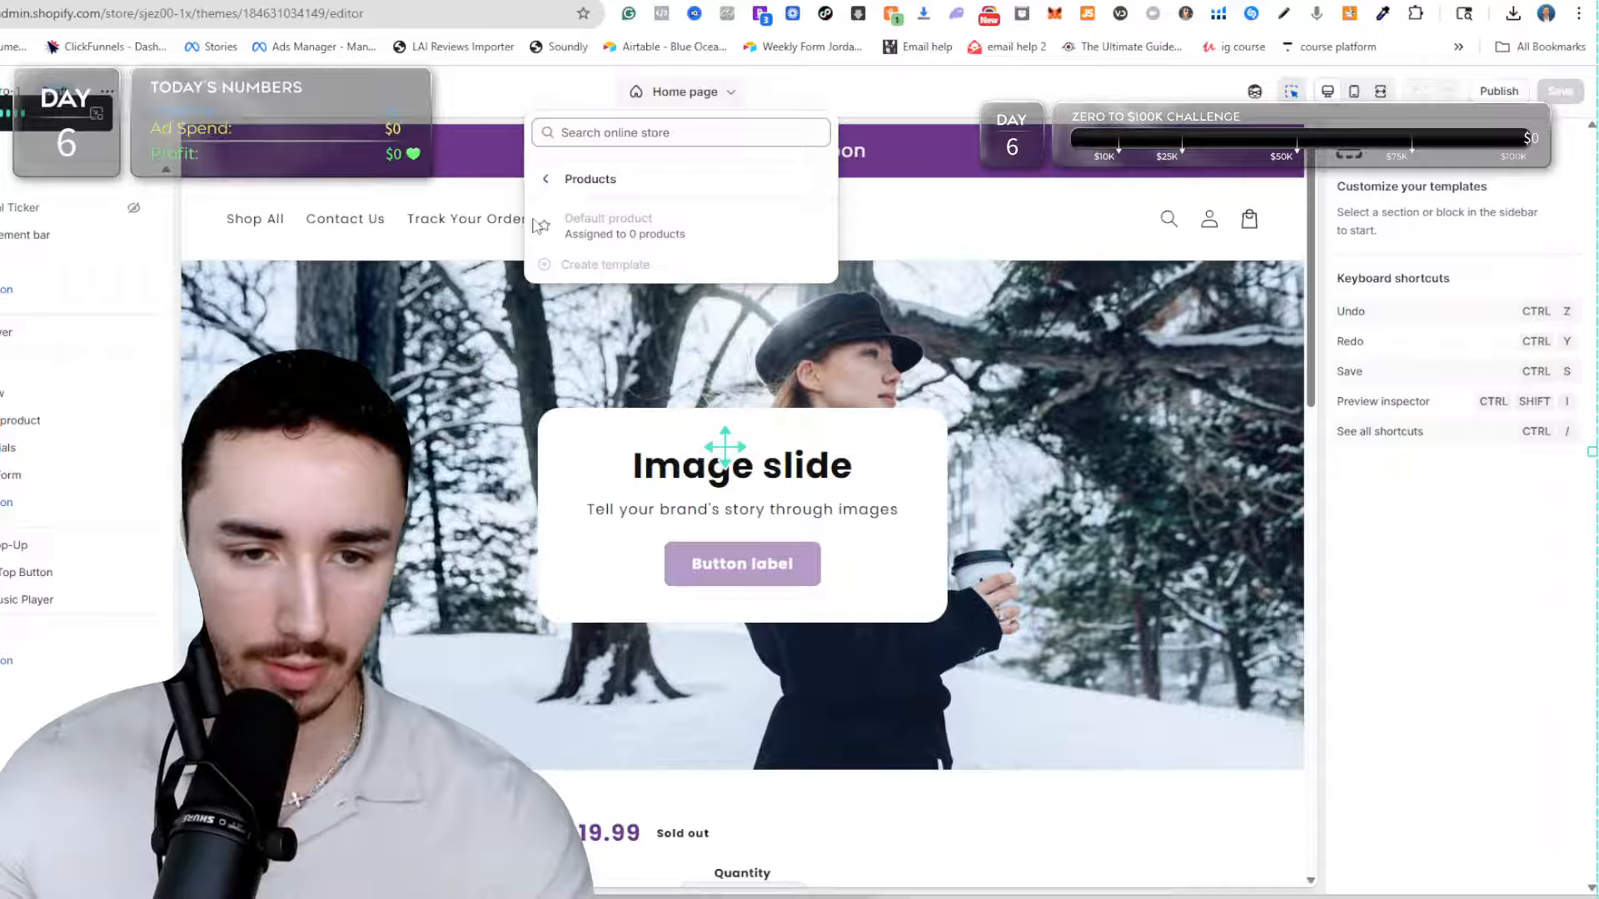
{"action": "left_click", "coordinate": [178, 163]}
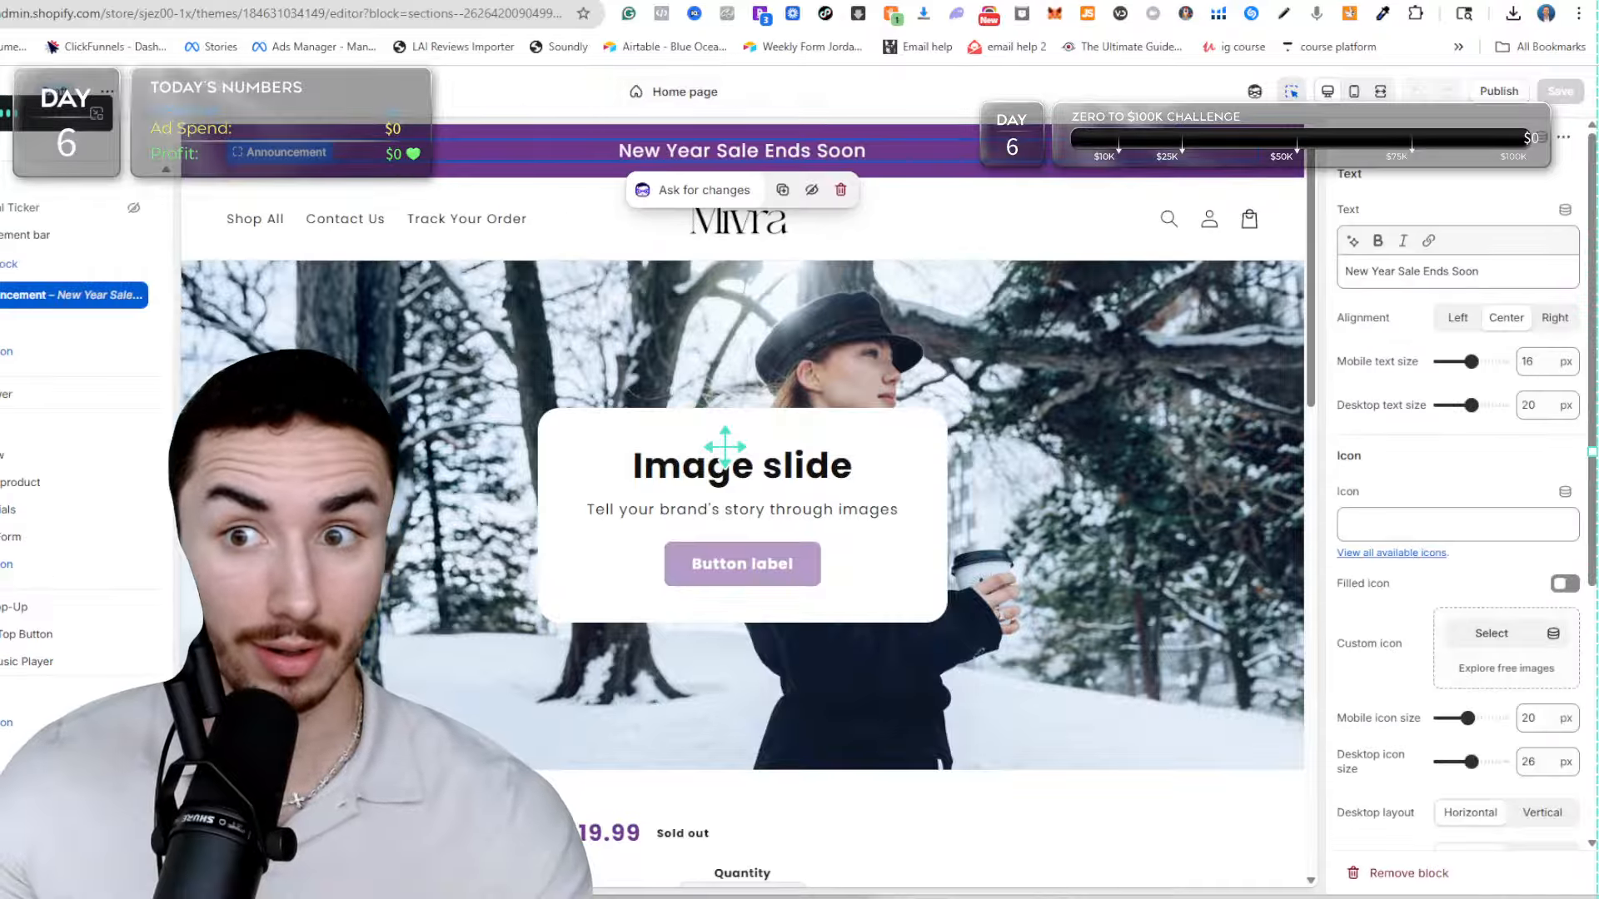
Exit the theme editor and start a new store product titled "Penis Pills".
{"action": "left_click", "coordinate": [0, 92]}
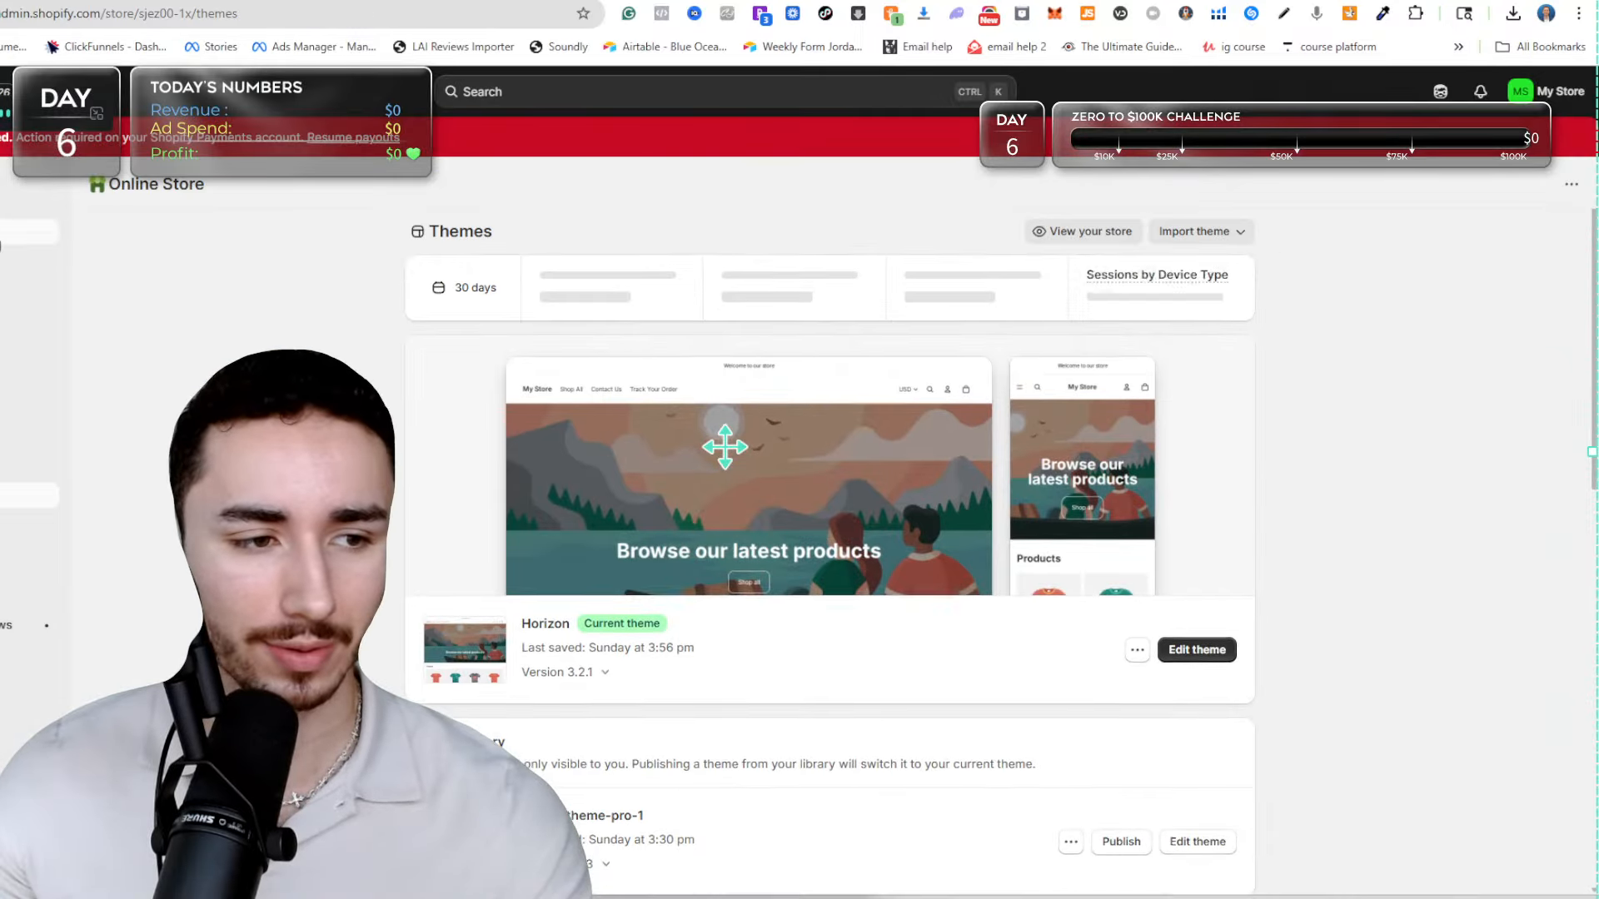
{"action": "left_click", "coordinate": [4, 234]}
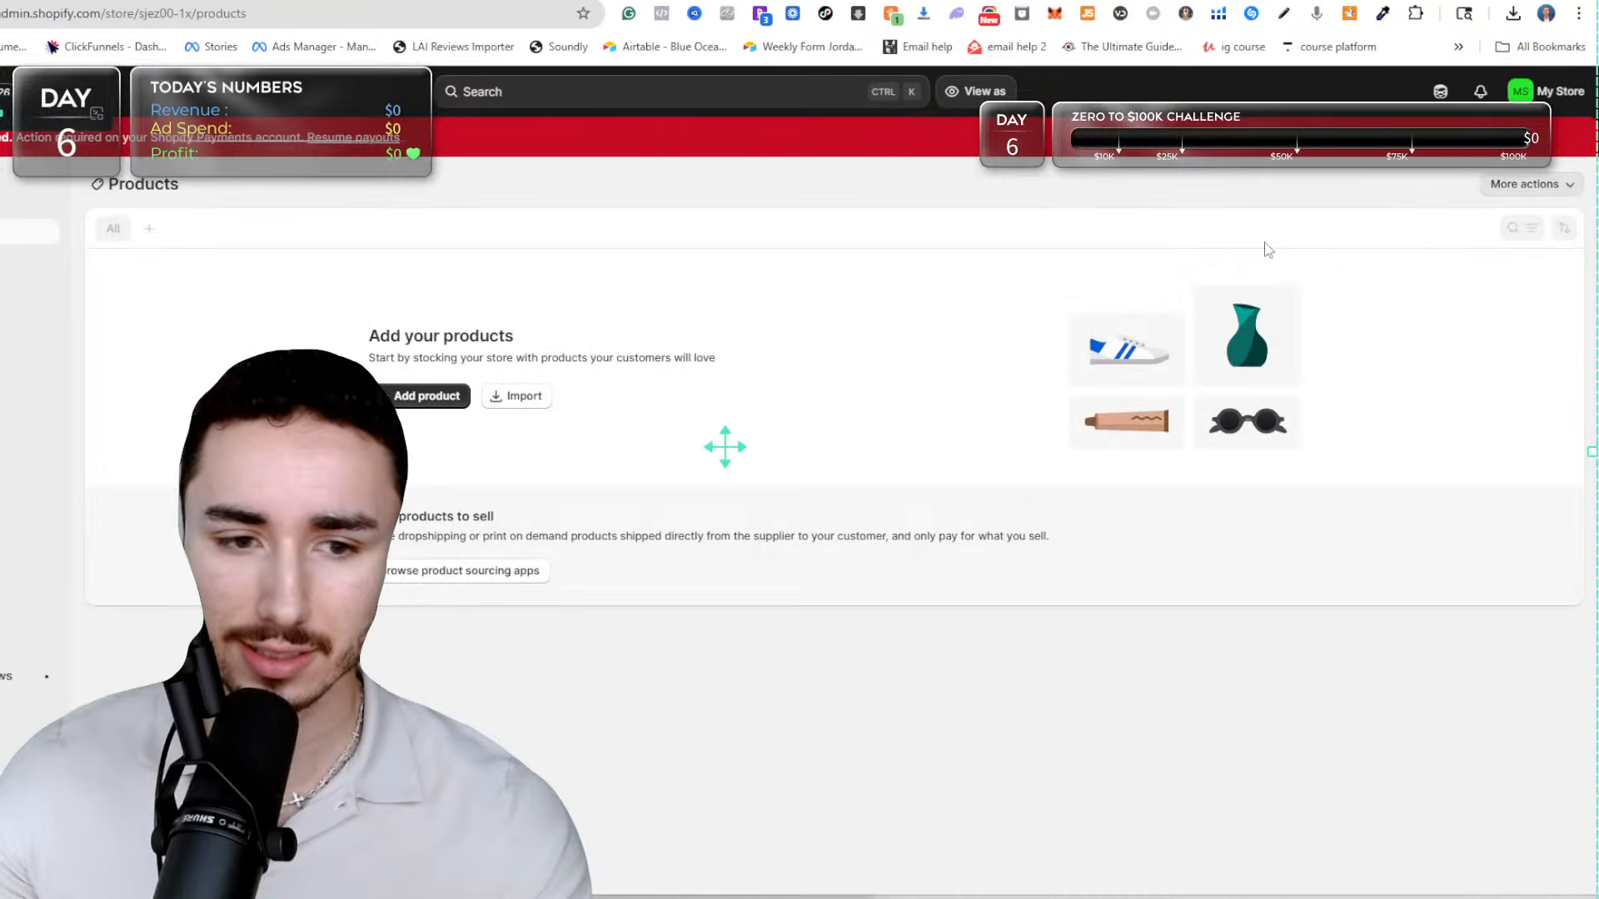
{"action": "left_click", "coordinate": [426, 395]}
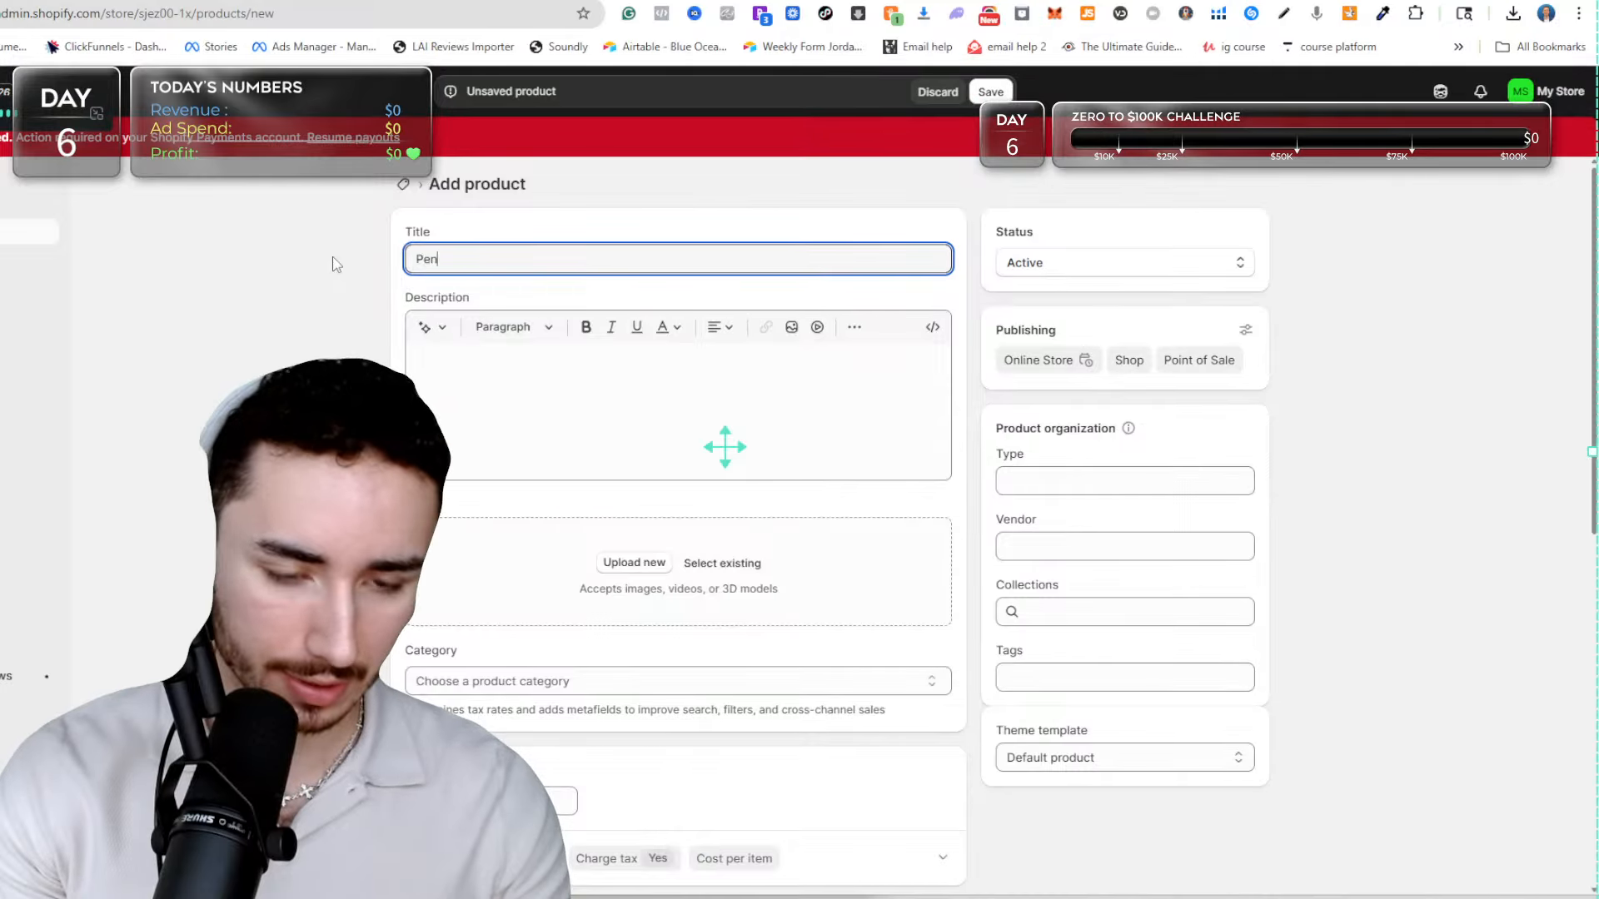
{"action": "type", "text": "io"}
{"action": "key", "text": "BackSpace"}
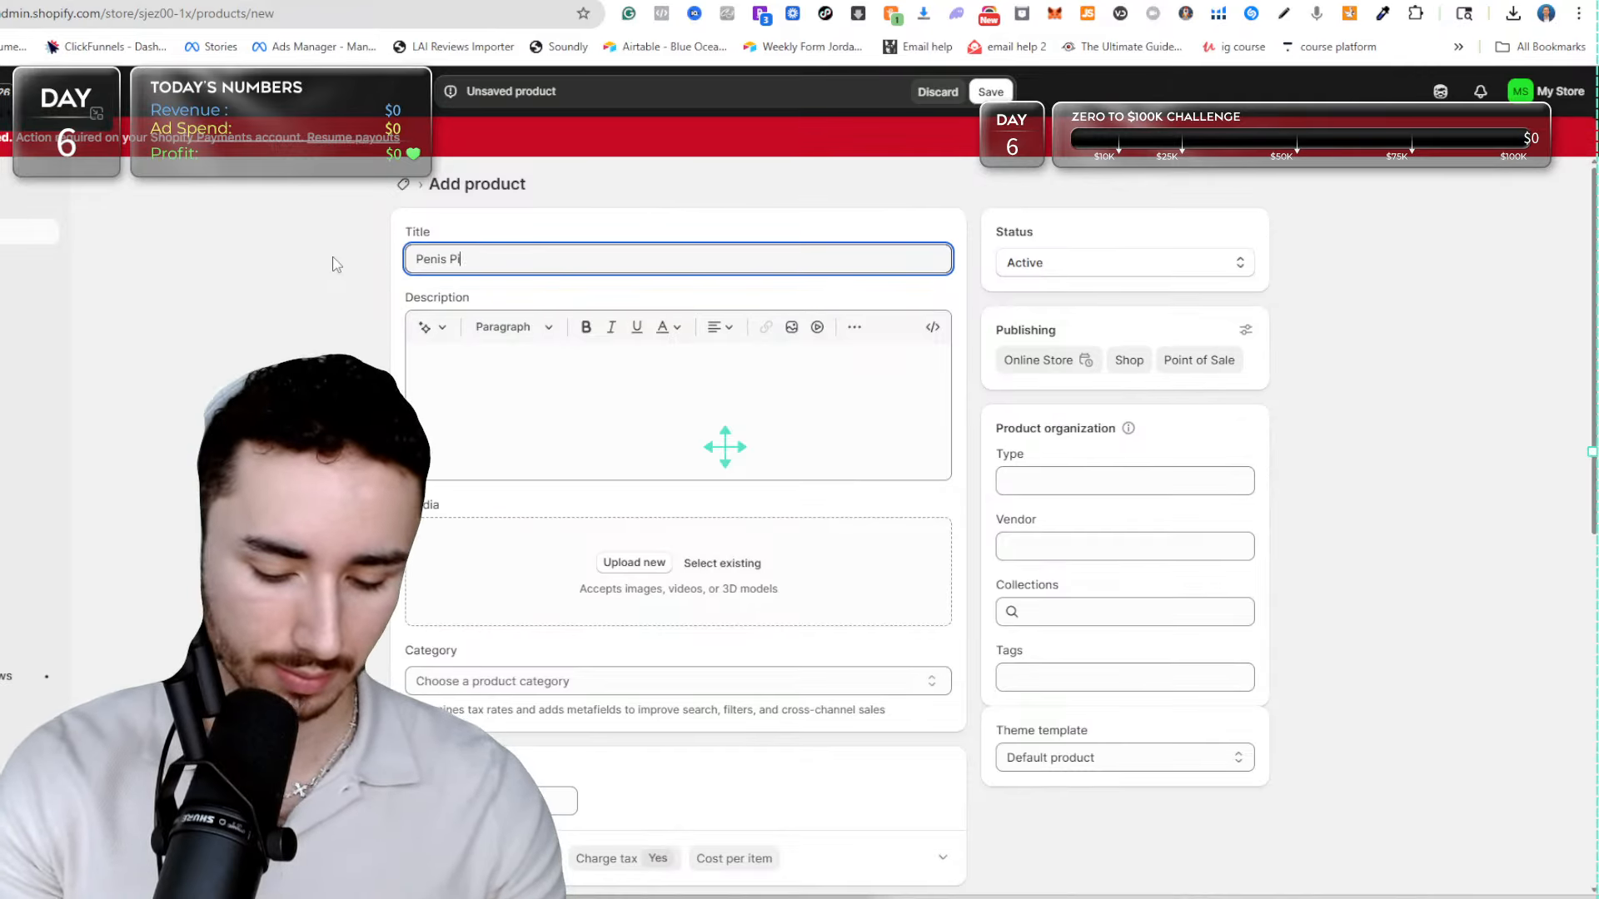
Assign the Sex Toys & Erotic Games category, set the product's price to $69678 and save the product.
{"action": "scroll", "coordinate": [477, 710], "scroll_direction": "down", "scroll_amount": 2}
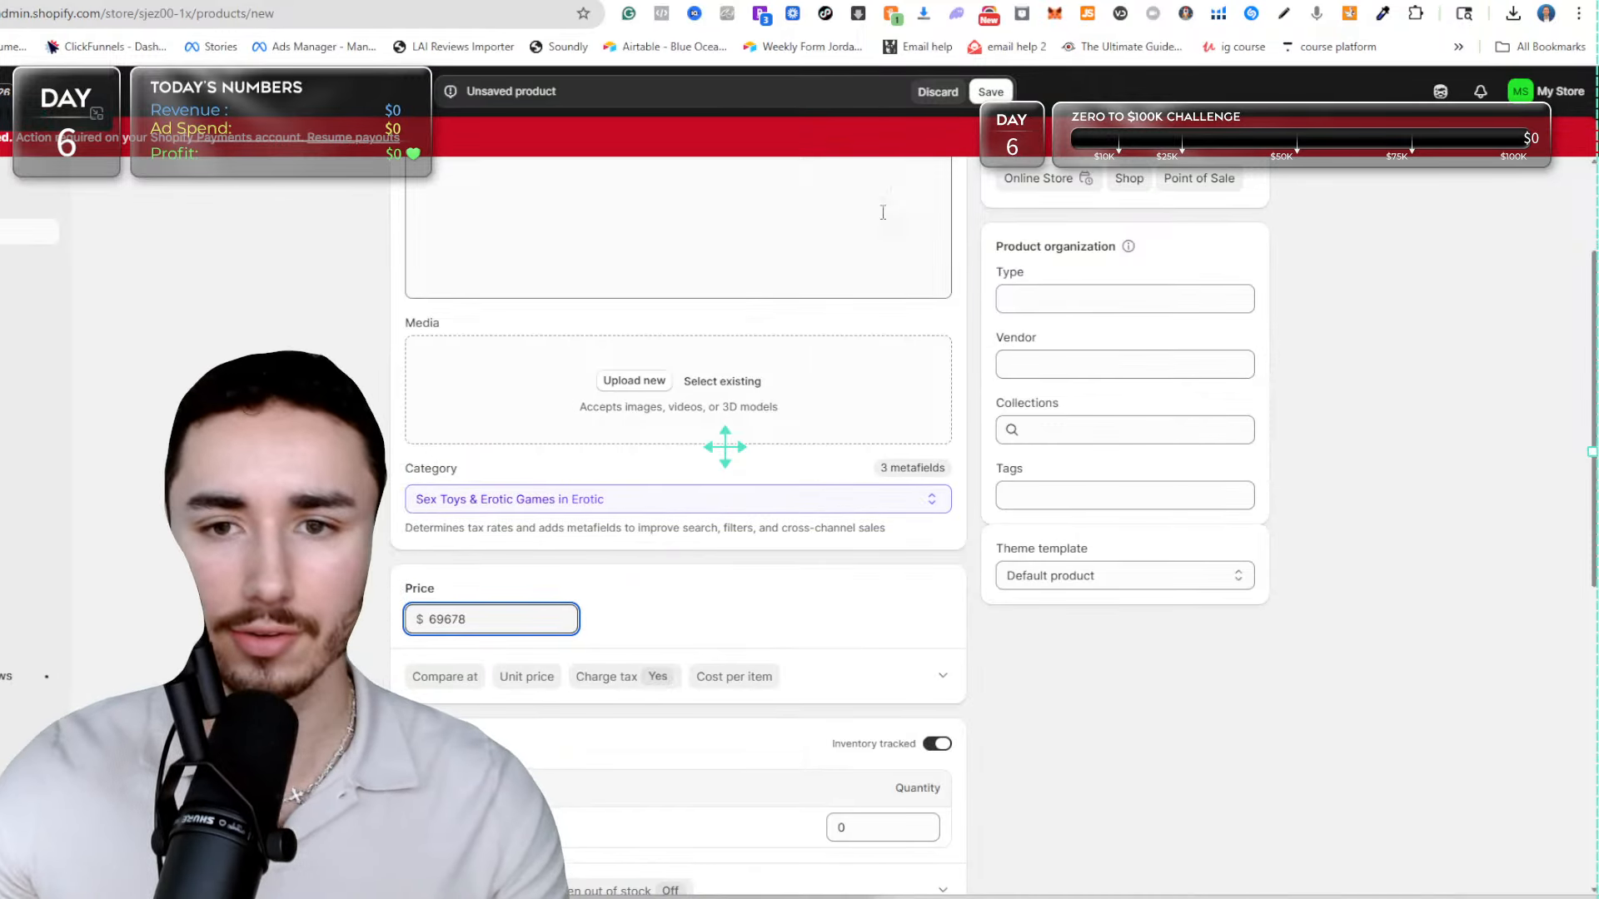
{"action": "key", "text": "Return"}
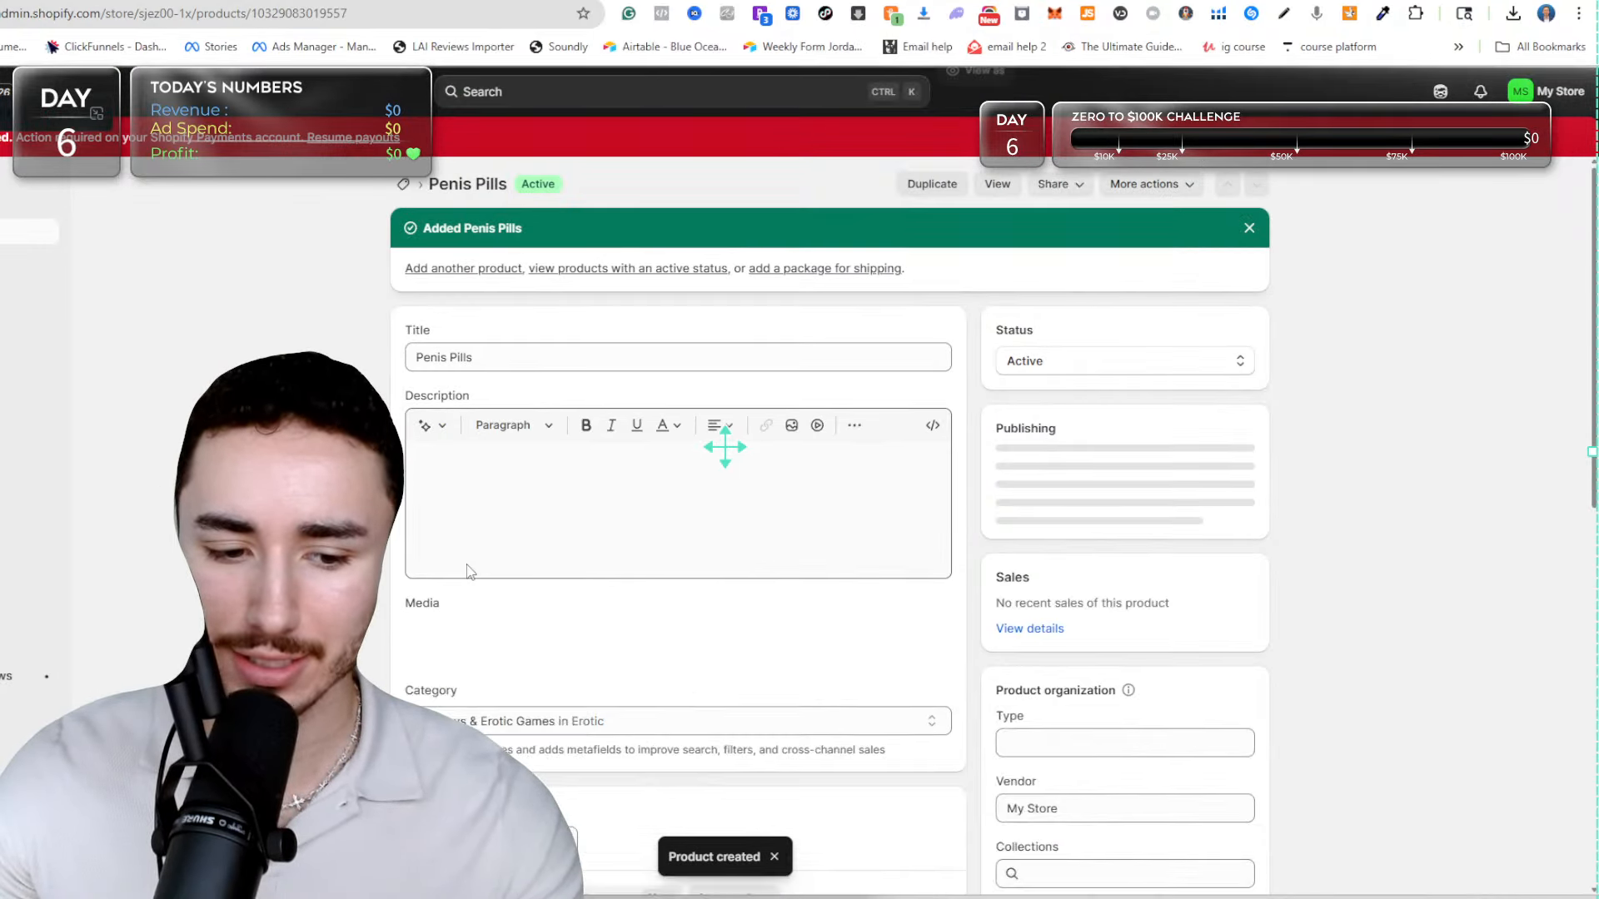
{"action": "scroll", "coordinate": [498, 713], "scroll_direction": "down", "scroll_amount": 3}
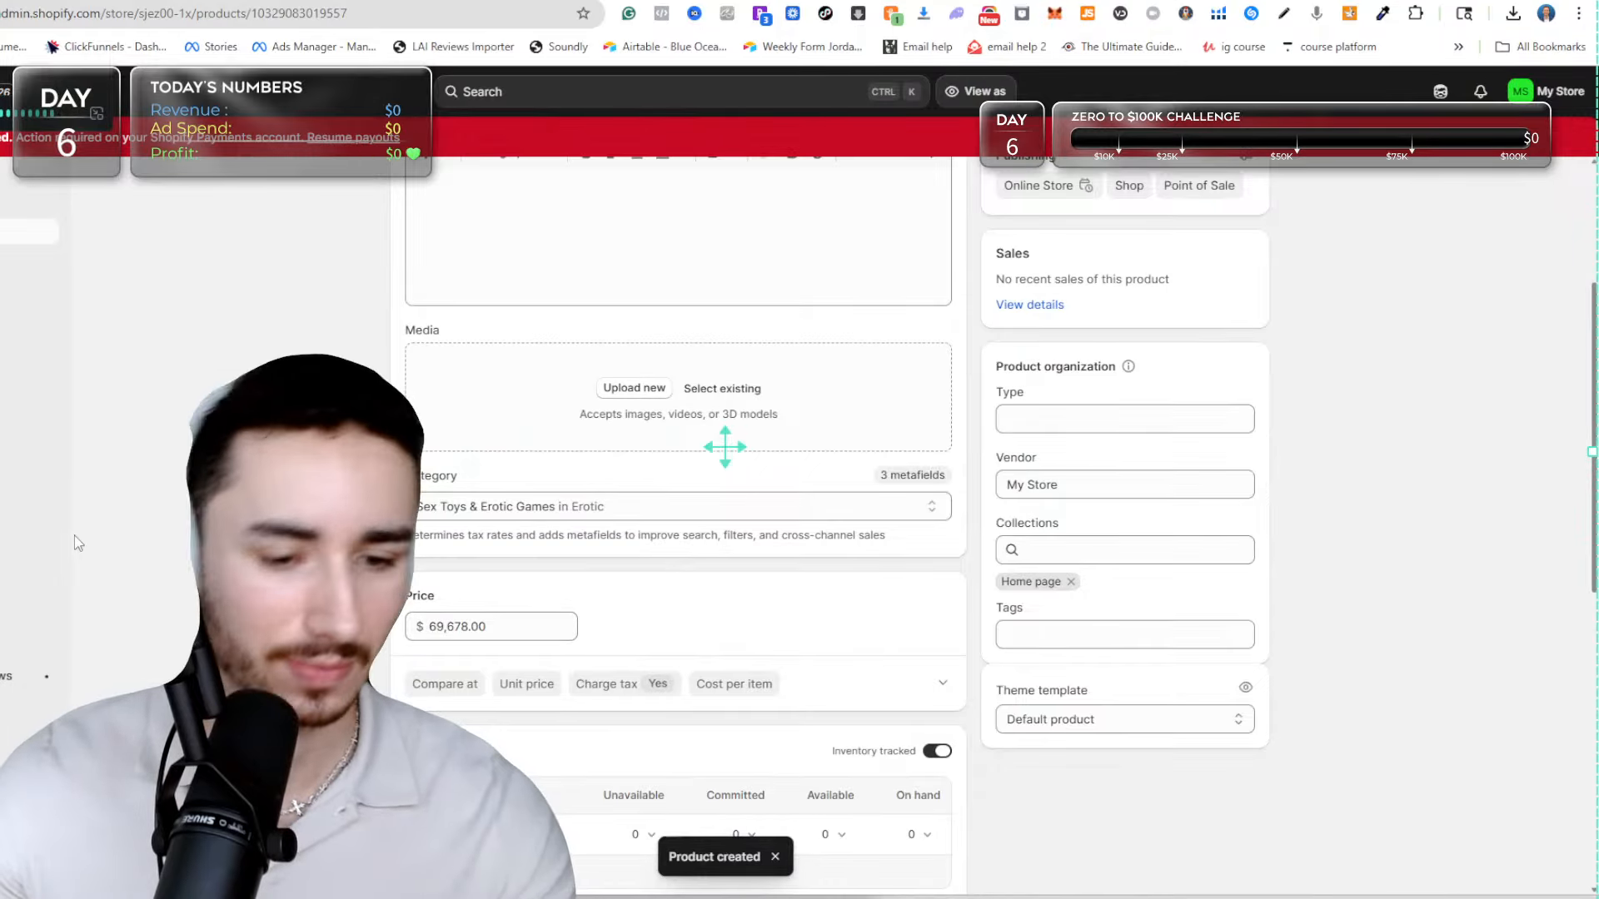
View the Penis Pills product on the live storefront and examine its displayed price.
{"action": "scroll", "coordinate": [603, 358], "scroll_direction": "up", "scroll_amount": 3}
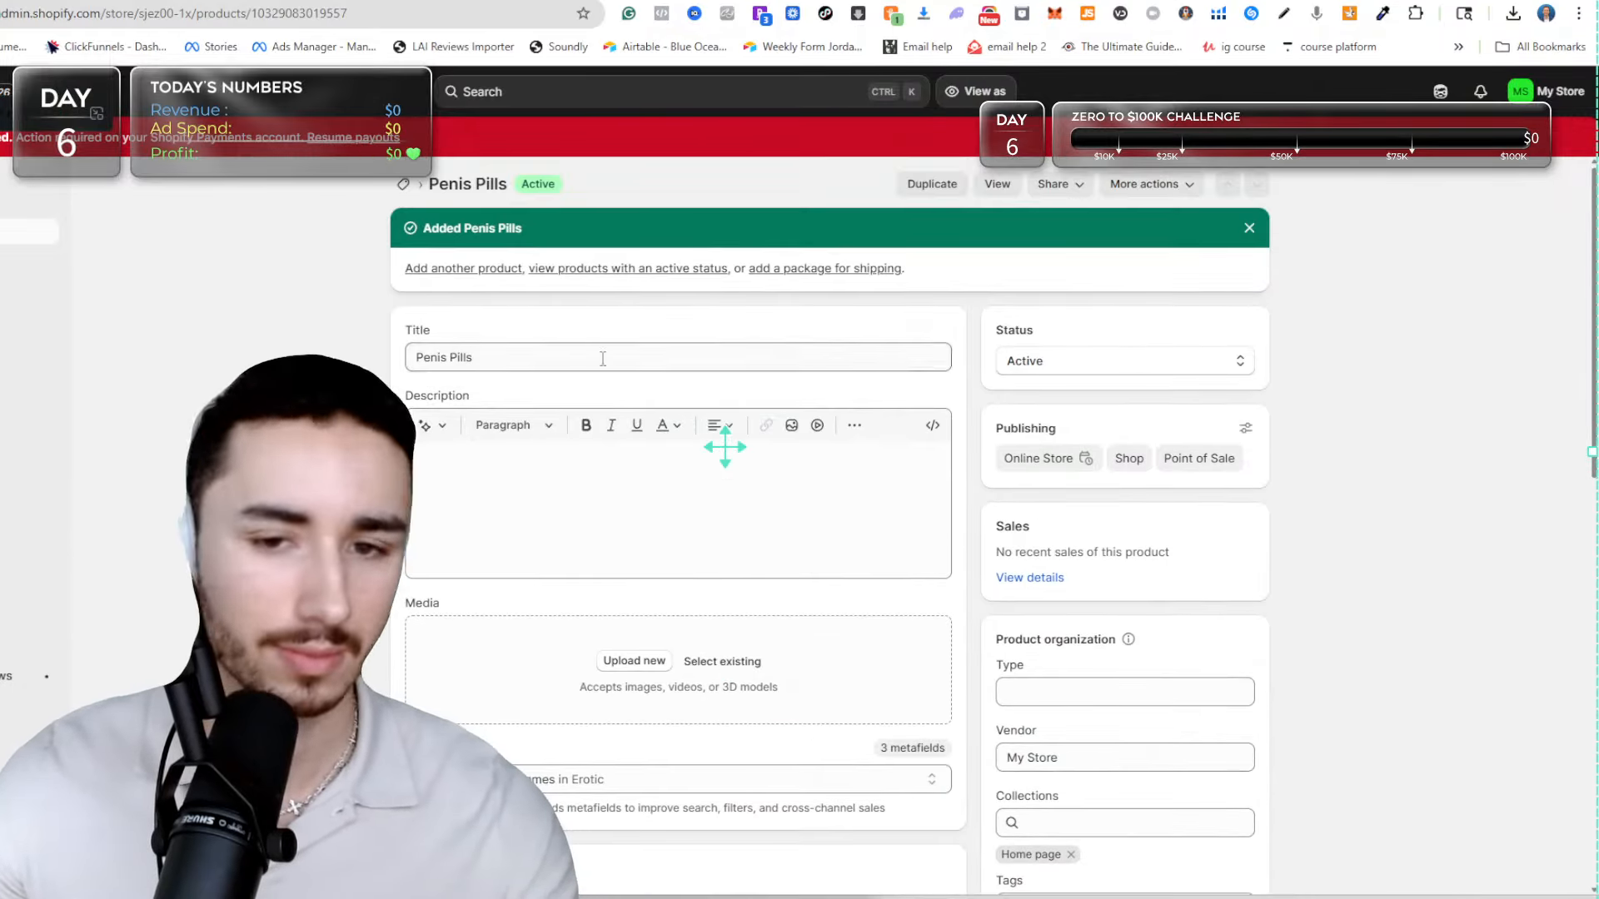
{"action": "left_click", "coordinate": [999, 184]}
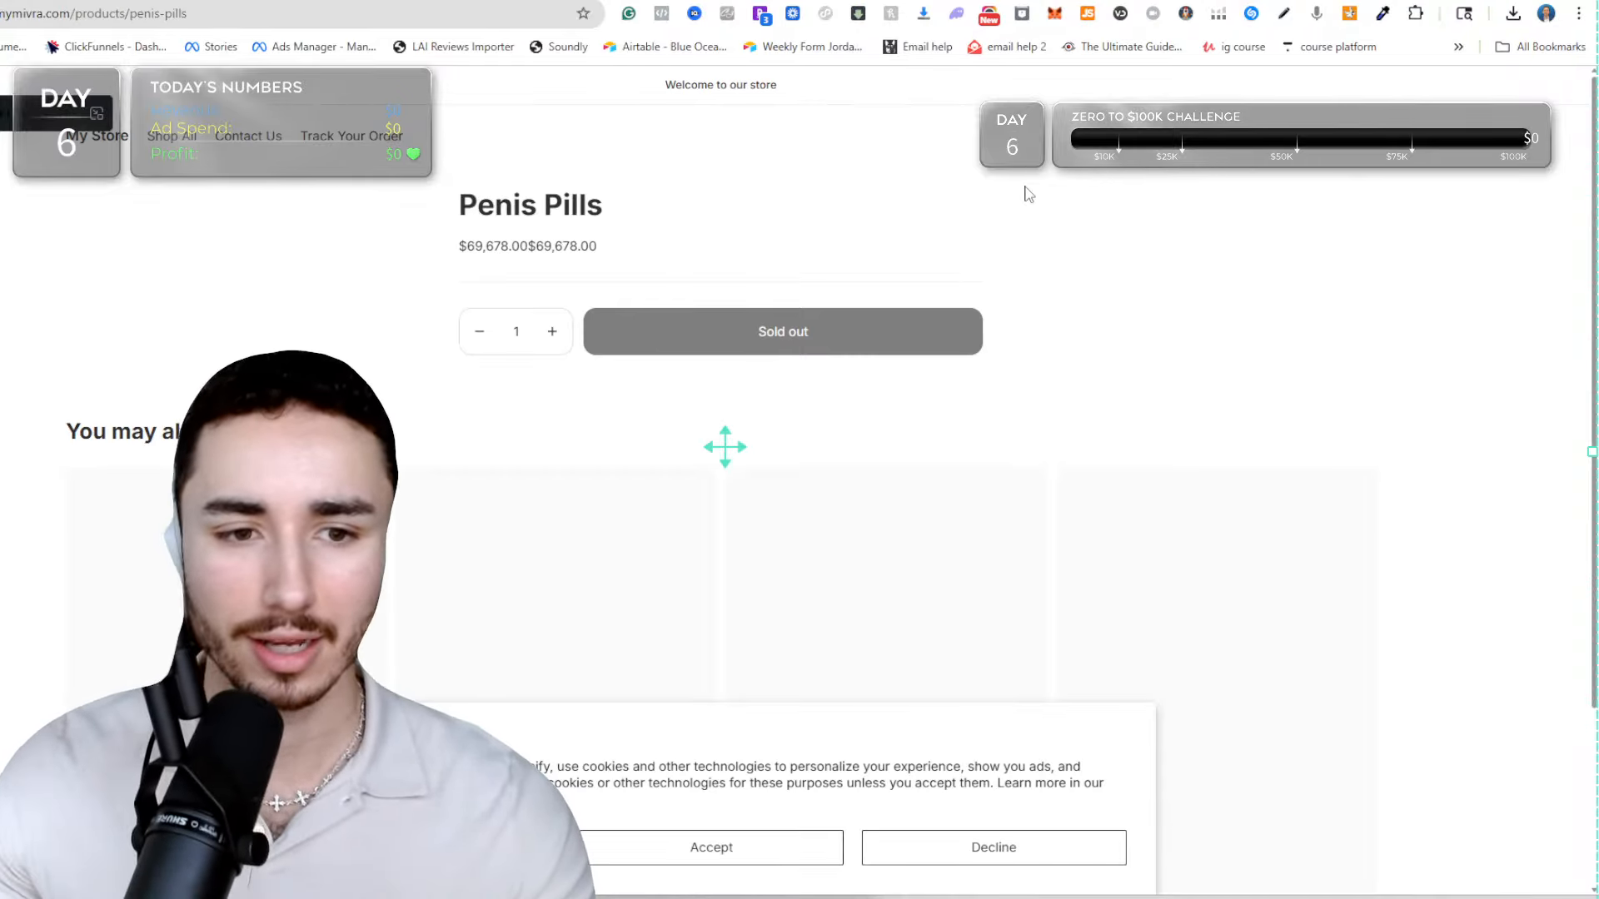
{"action": "left_click_drag", "start_coordinate": [461, 247], "coordinate": [614, 241]}
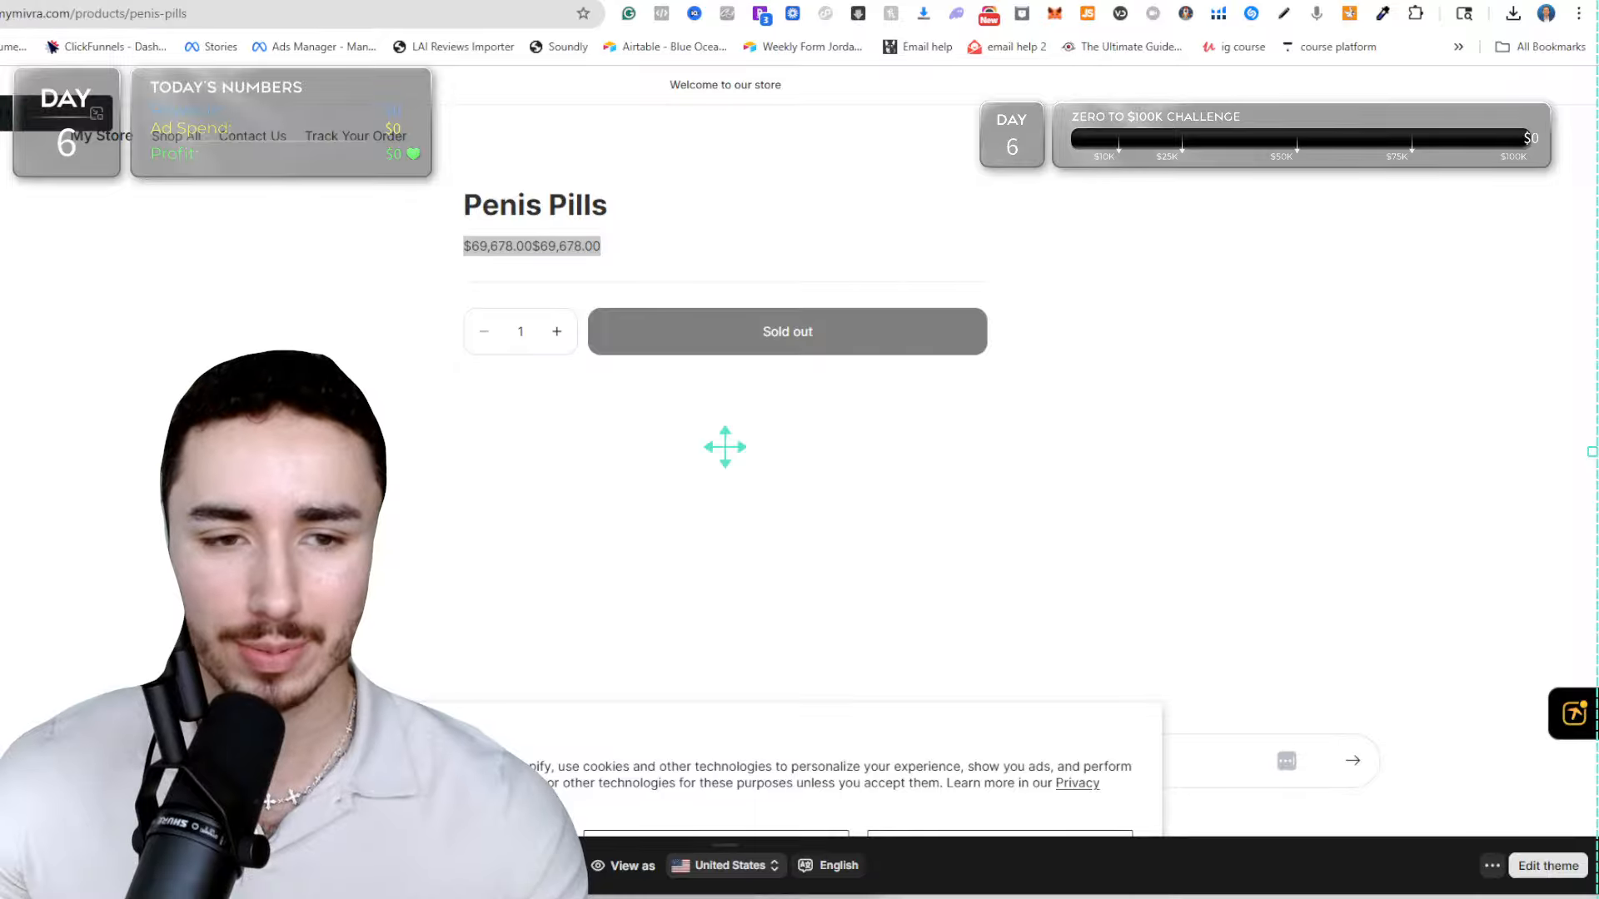
Return to the store admin and open the shrine-theme-pro-1 theme from the theme library for editing.
{"action": "key", "text": "ctrl+shift+Tab"}
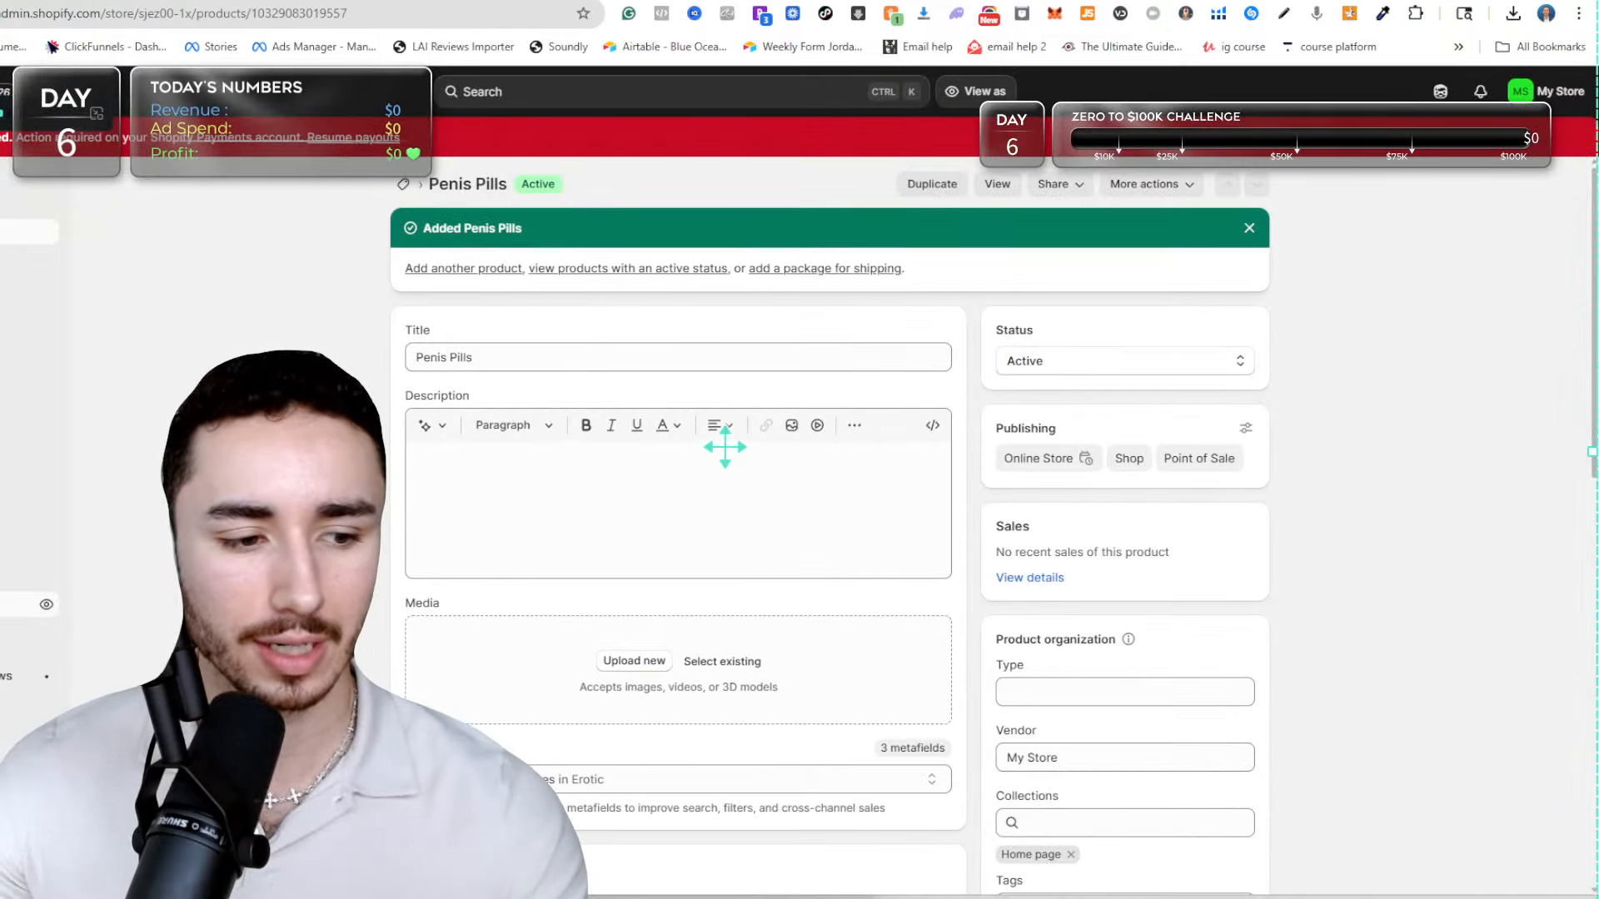
{"action": "left_click", "coordinate": [17, 605]}
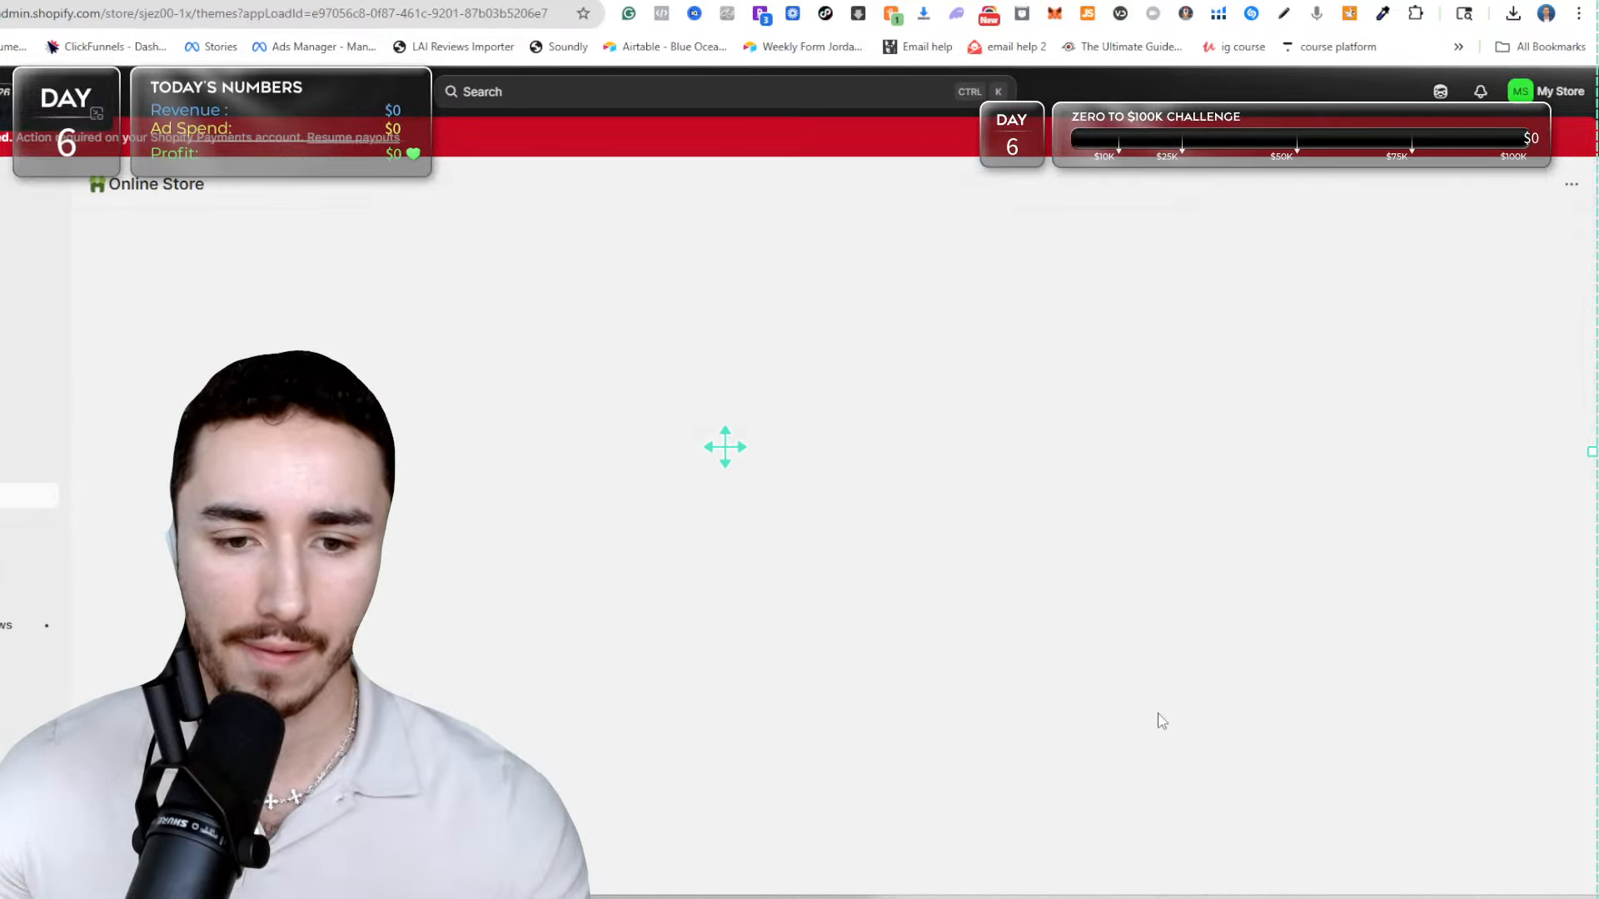
{"action": "scroll", "coordinate": [1227, 710], "scroll_direction": "down", "scroll_amount": 1}
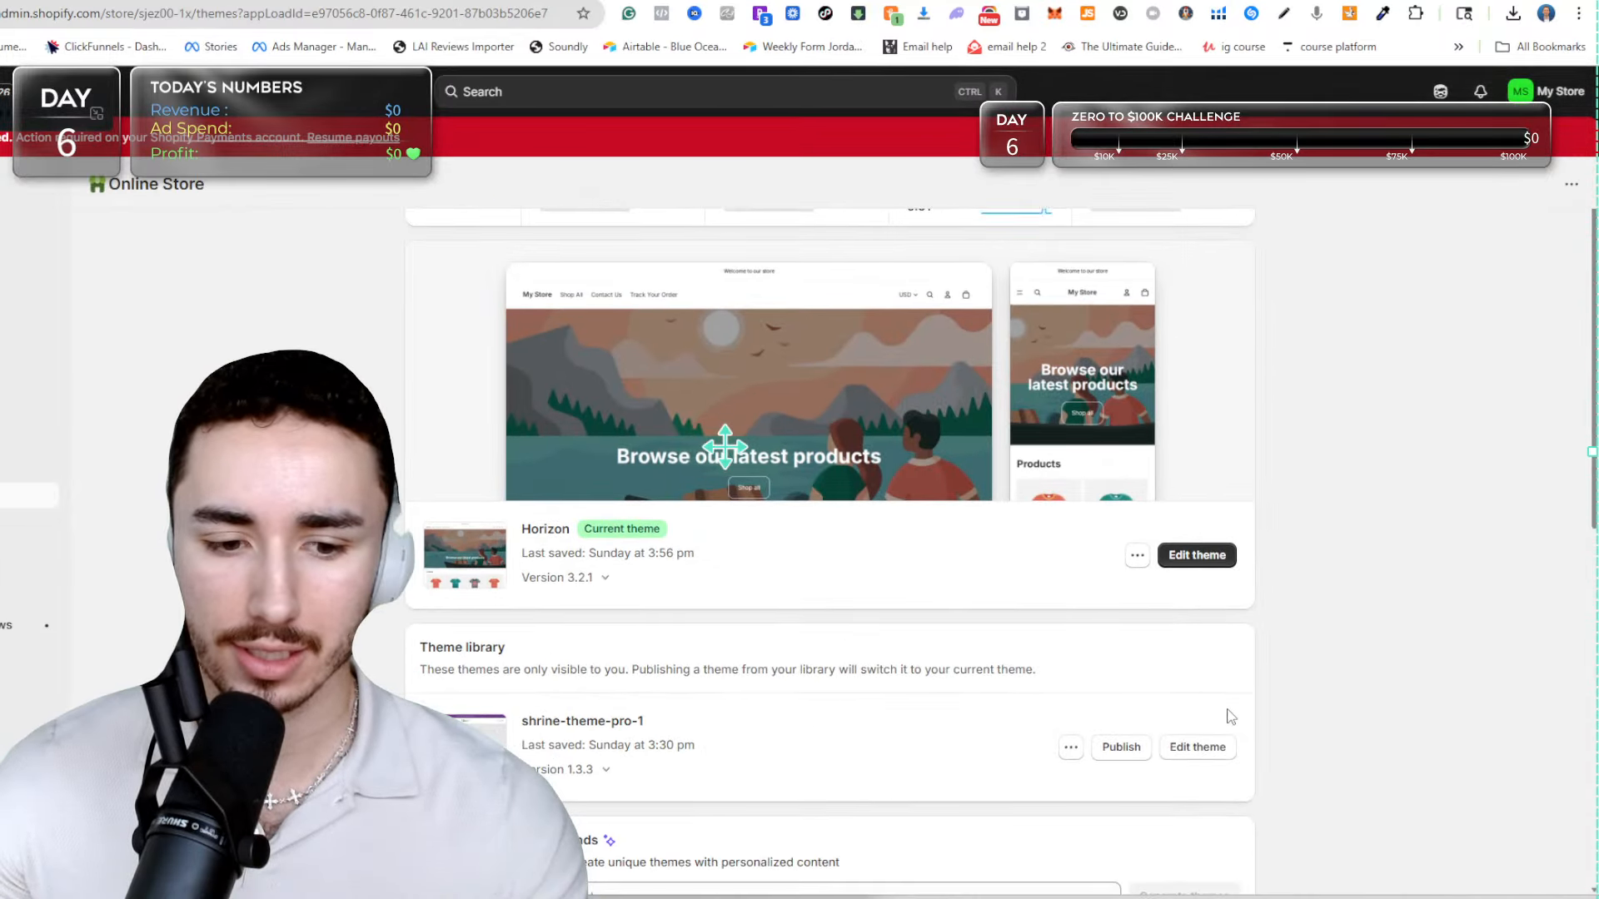
{"action": "left_click", "coordinate": [1202, 747]}
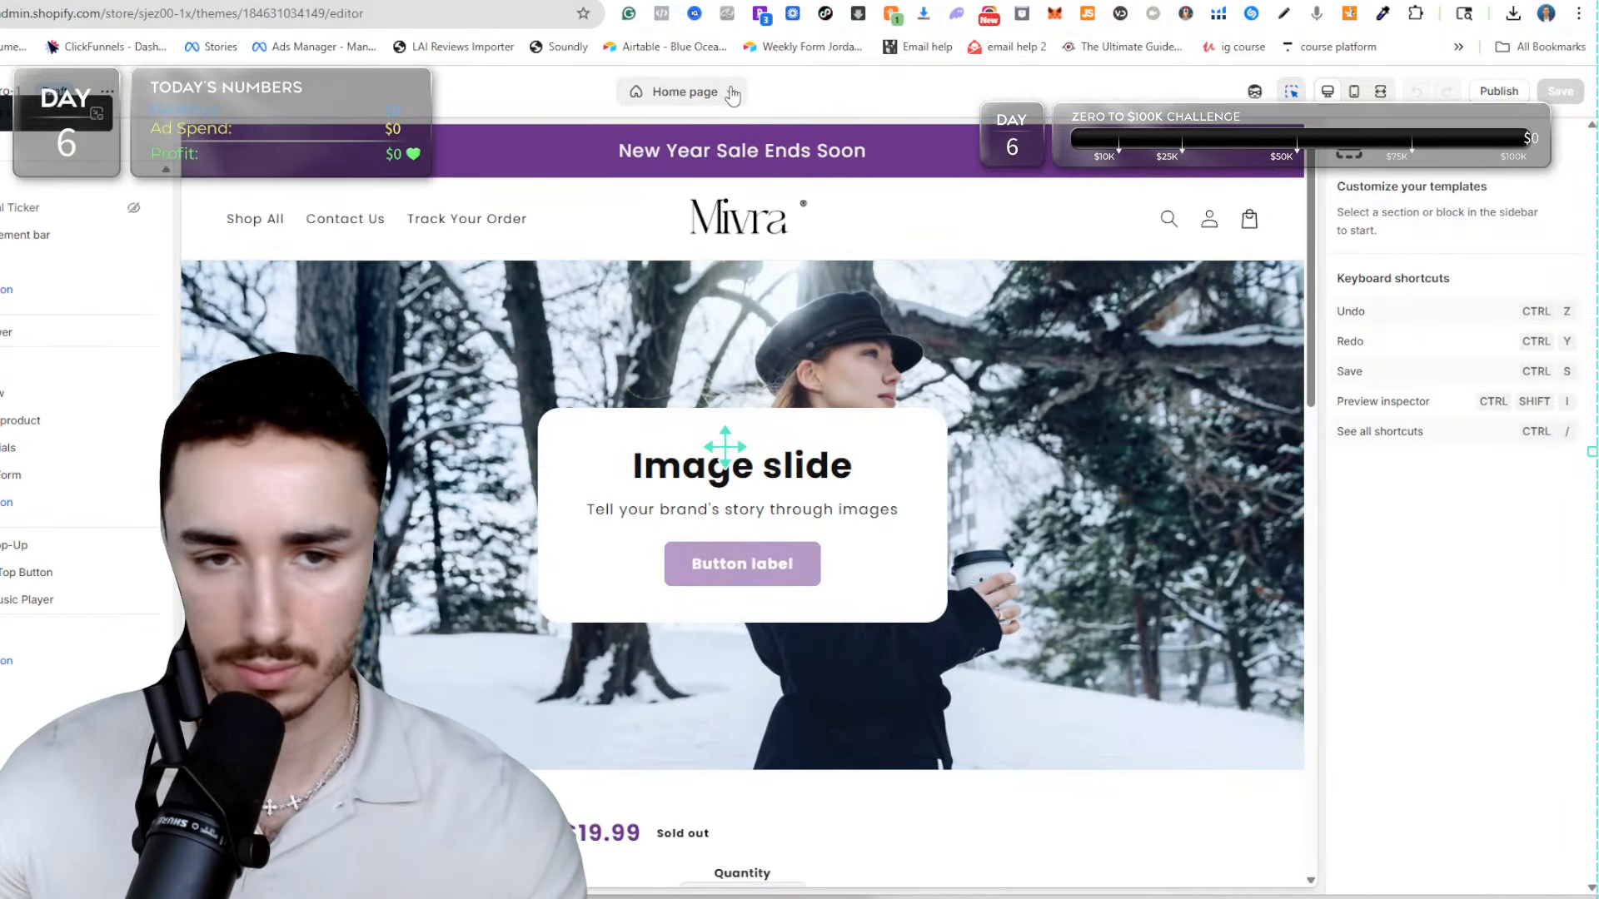
Create a new product template named "Sculpting Blade" based on the Default product template.
{"action": "left_click", "coordinate": [732, 93]}
{"action": "left_click", "coordinate": [663, 228]}
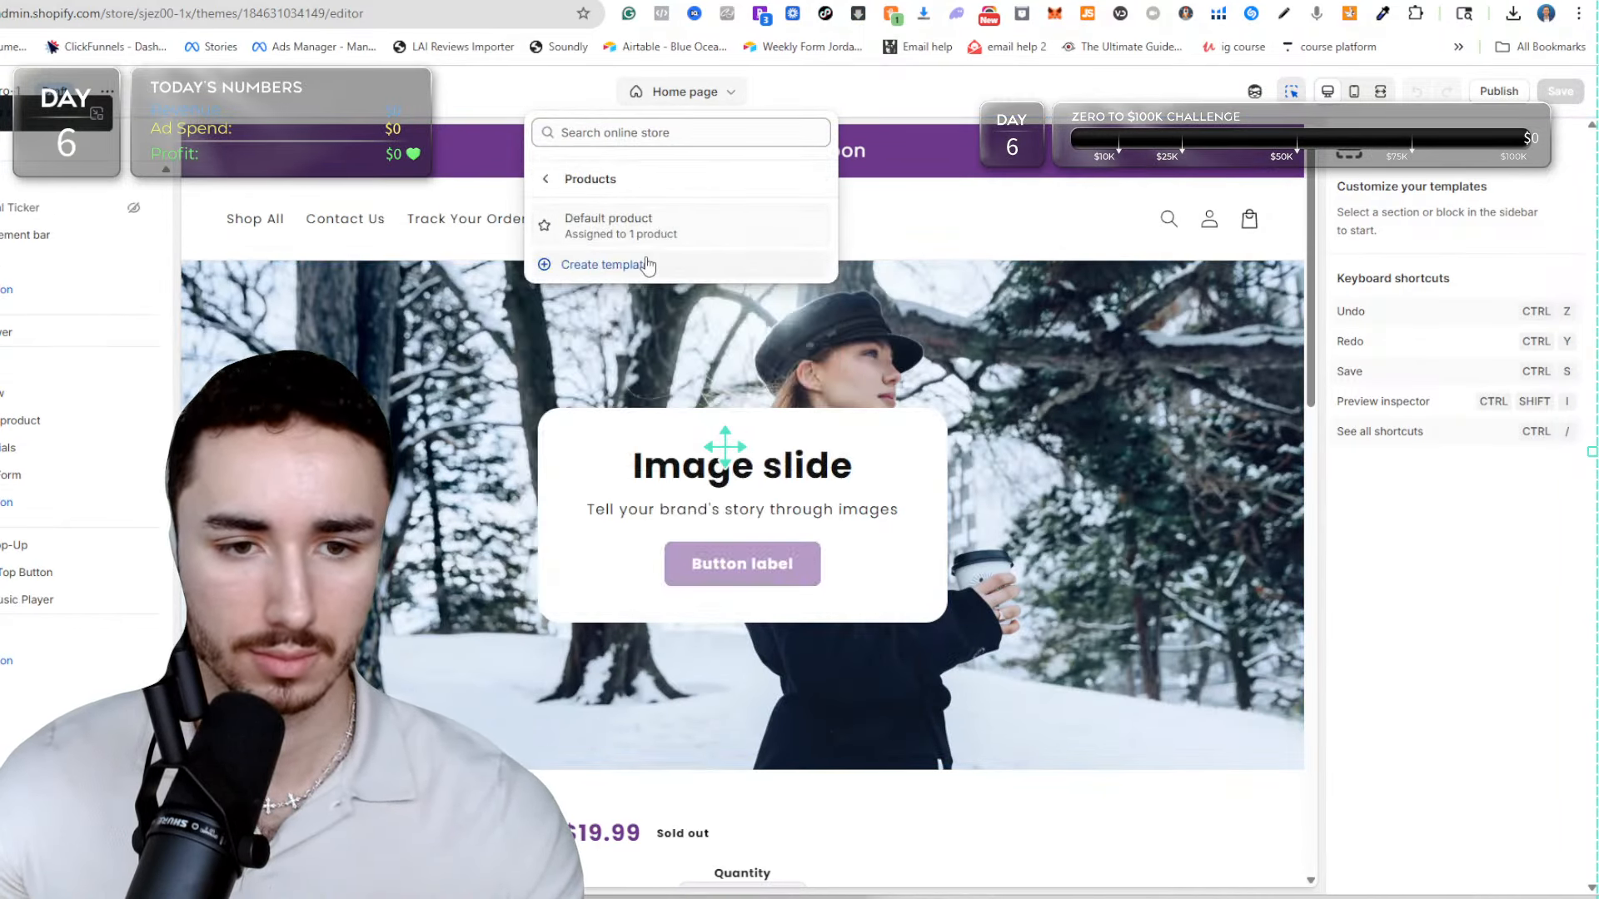
{"action": "left_click", "coordinate": [647, 265]}
{"action": "left_click", "coordinate": [587, 462]}
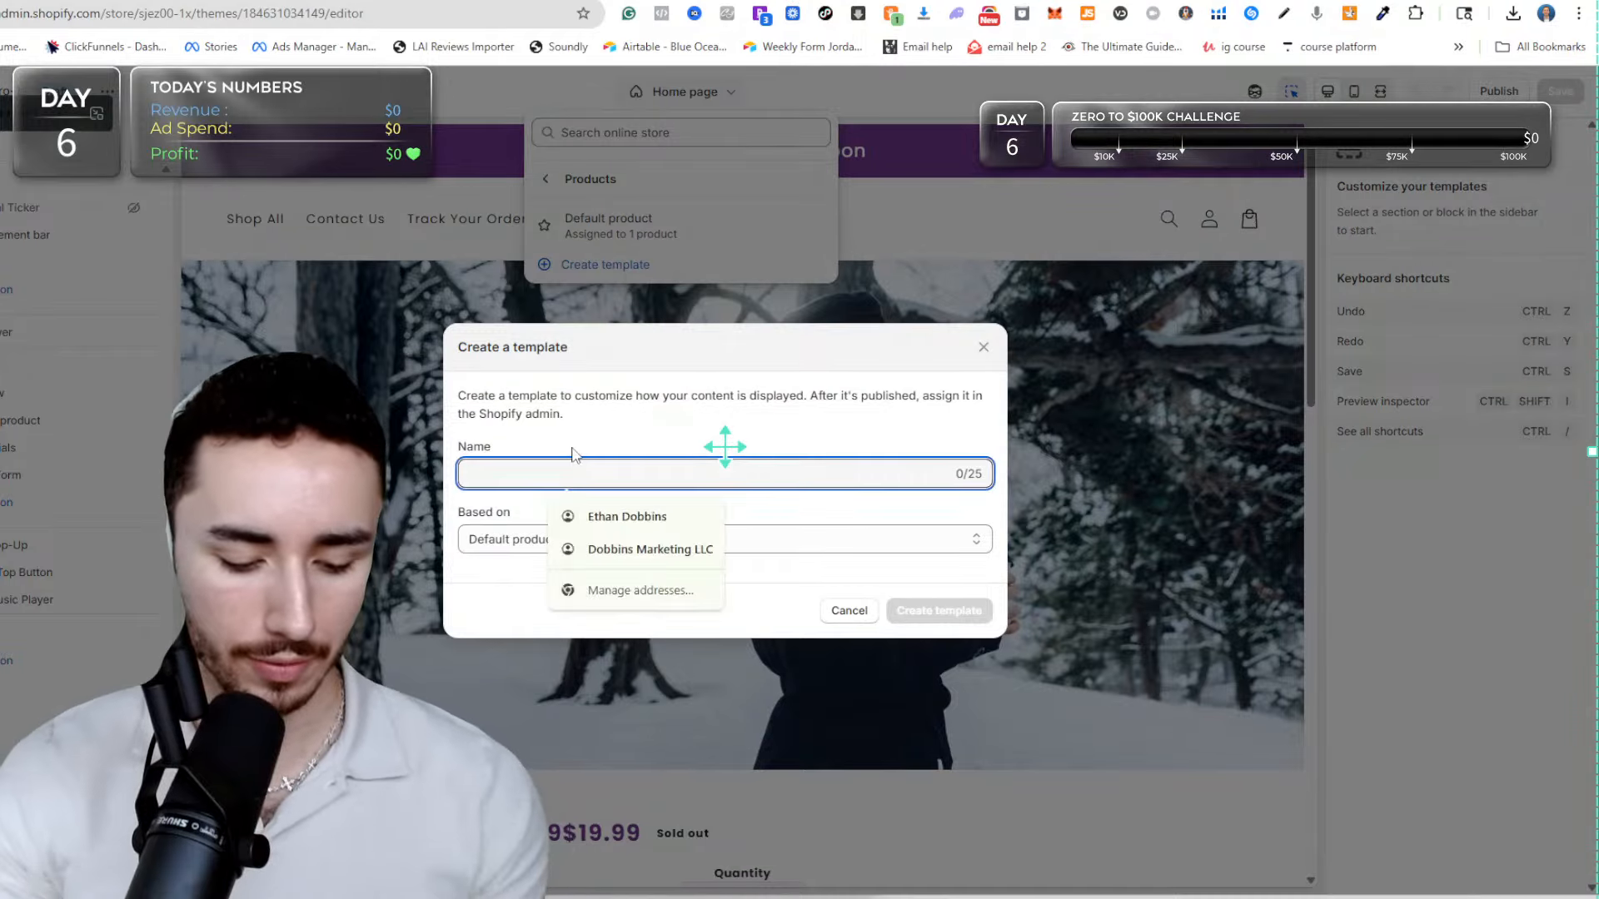
{"action": "type", "text": "Sculpting Blade"}
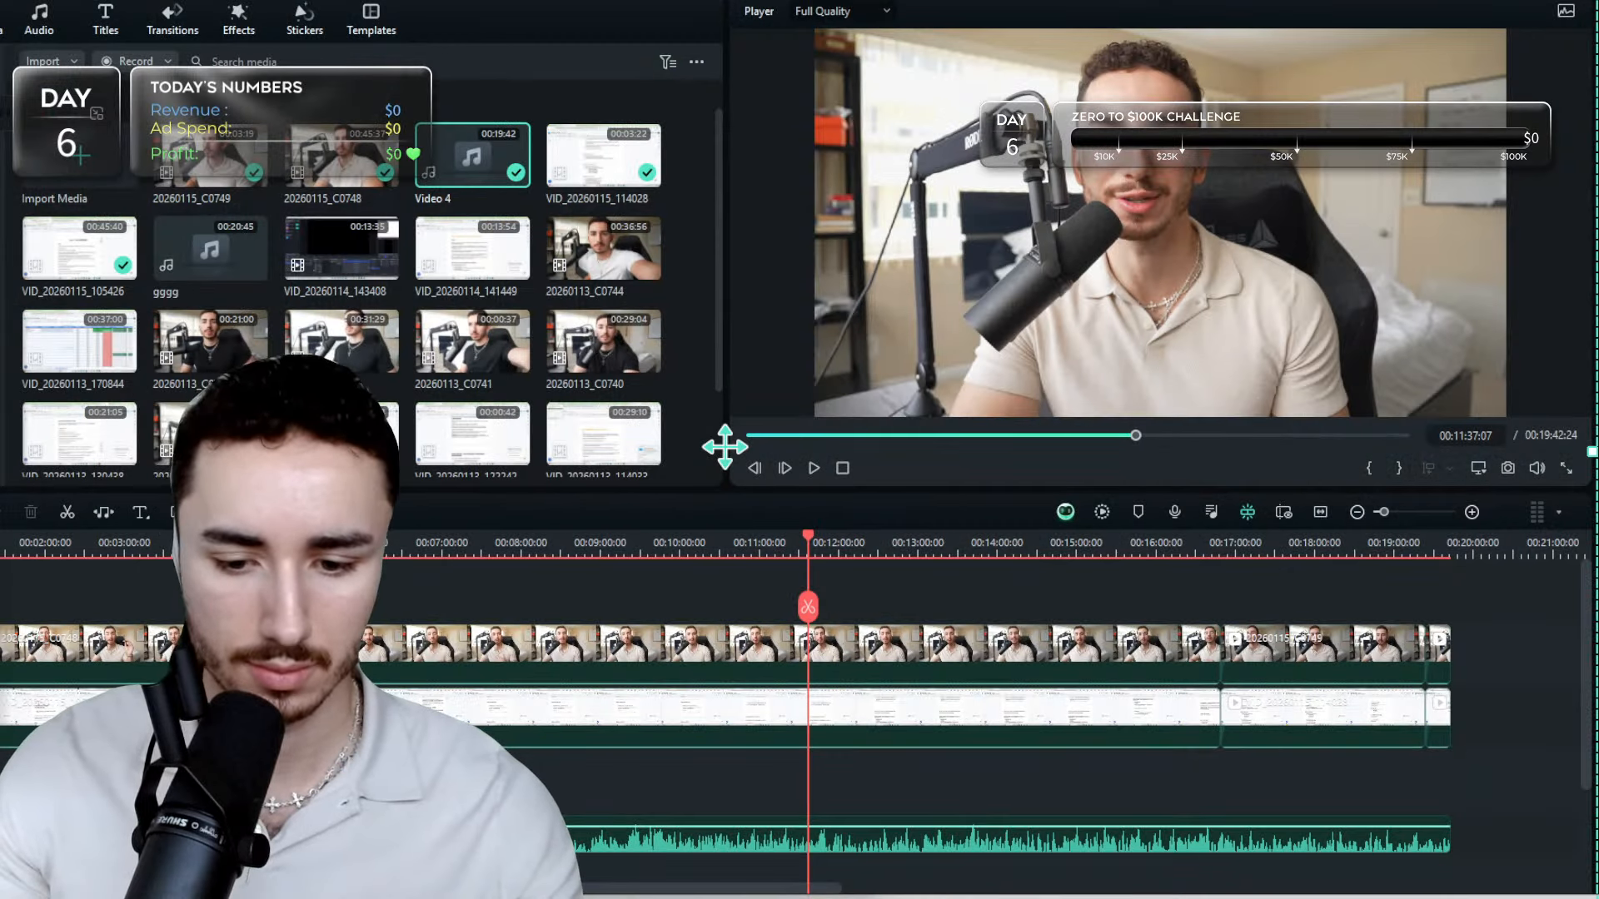
{"action": "left_click", "coordinate": [946, 896]}
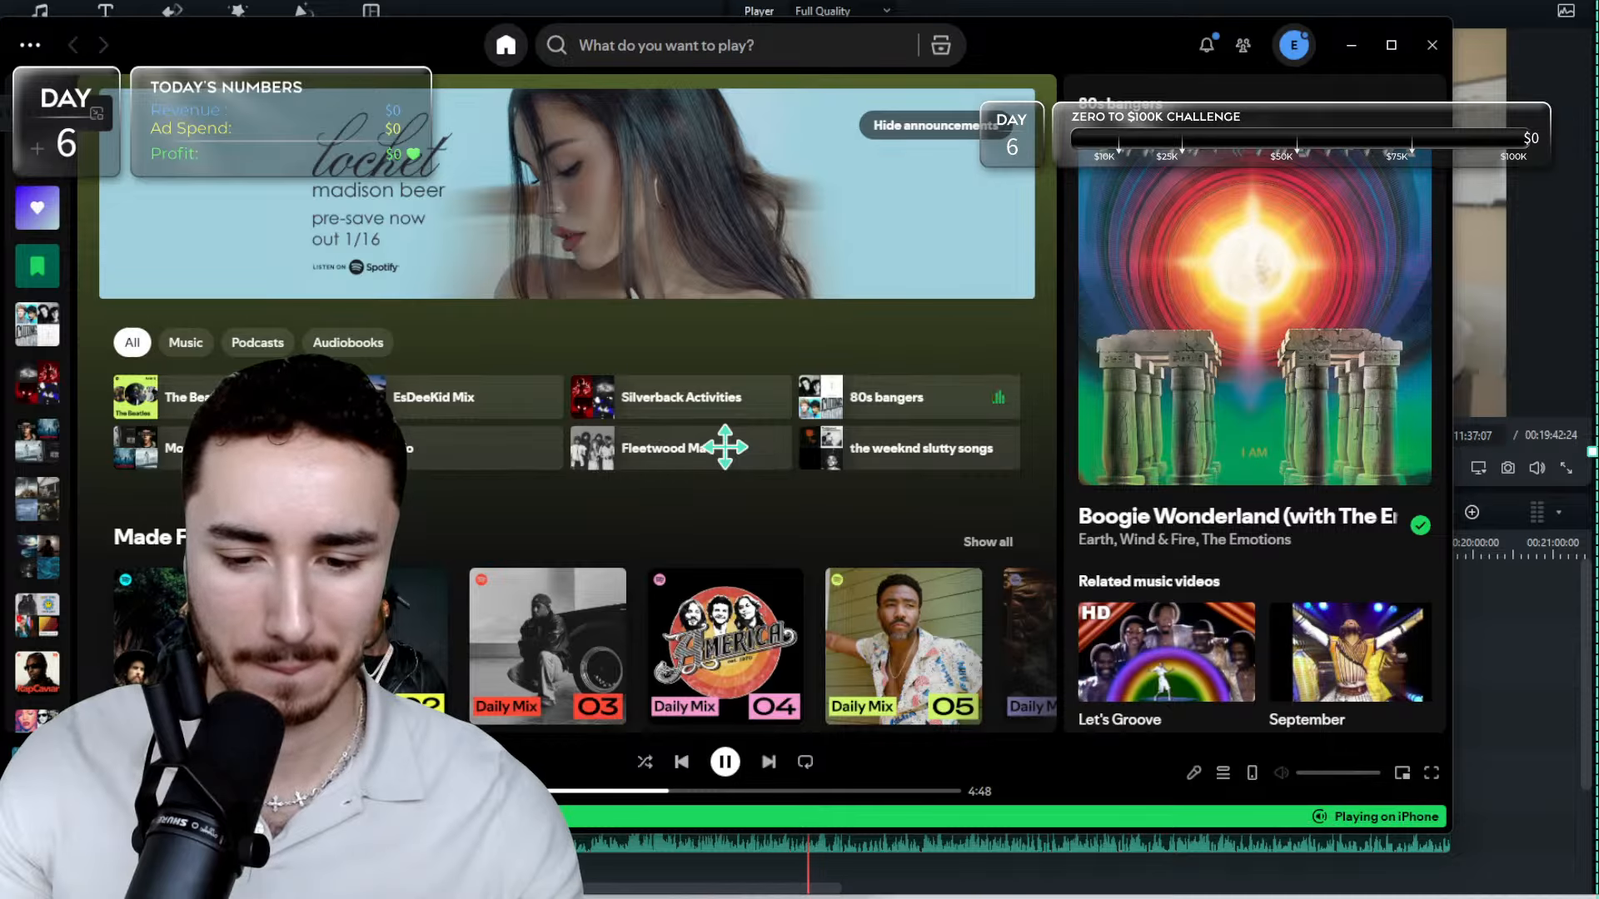
{"action": "left_click", "coordinate": [936, 895]}
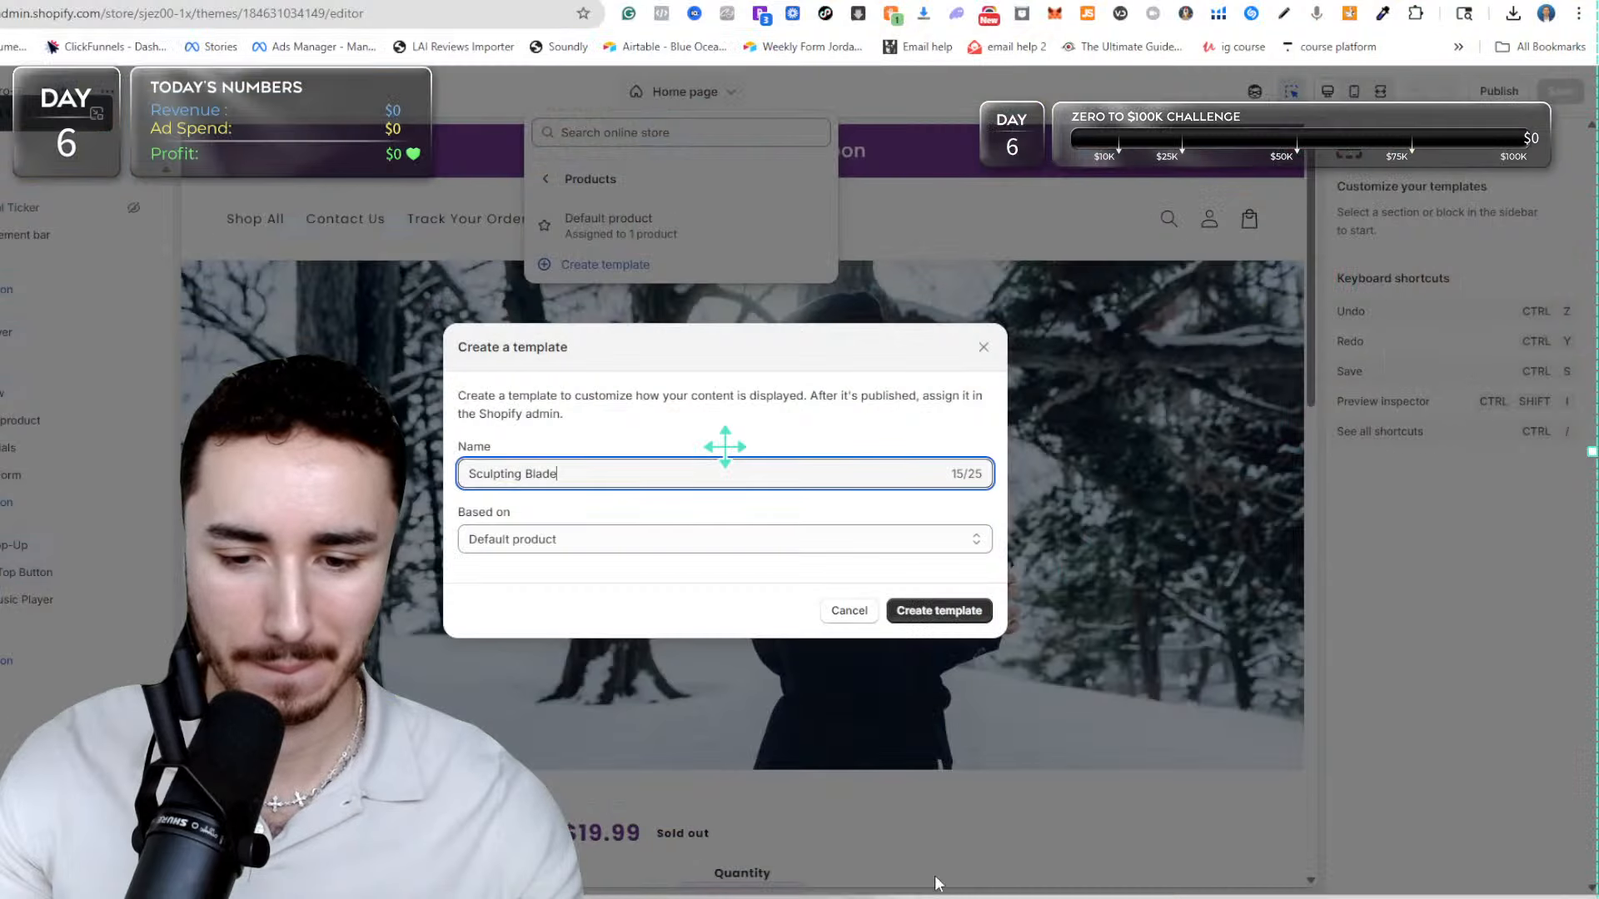
{"action": "left_click", "coordinate": [898, 615]}
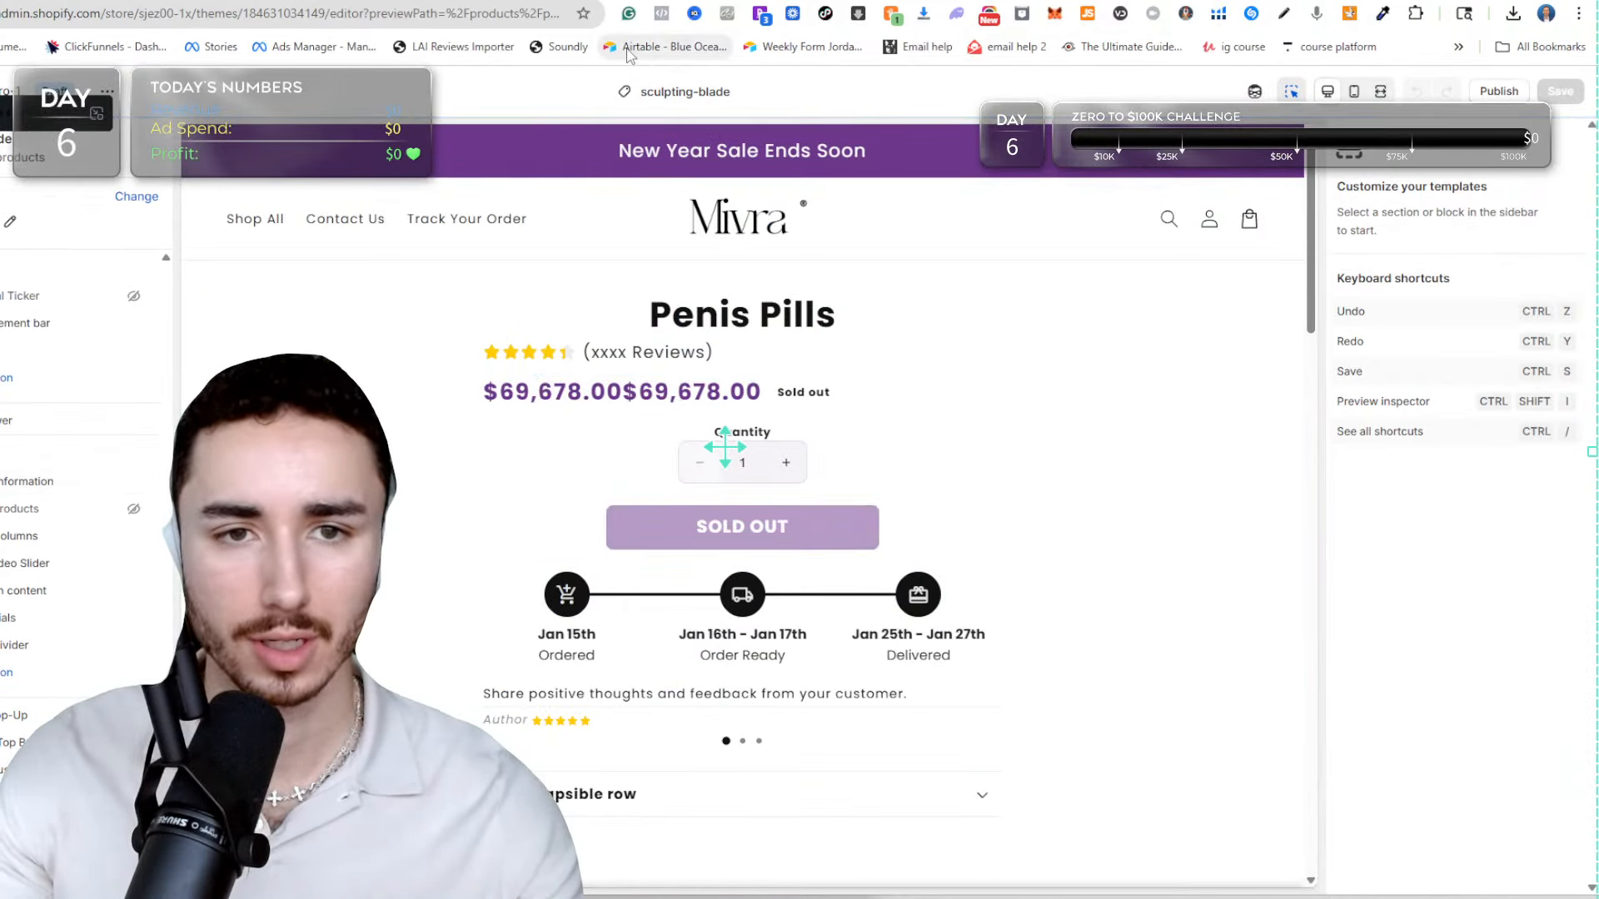
Look through the livestream dashboard, the nurse ad copy document, and the headline suggestions in the open Claude and ChatGPT chats.
{"action": "left_click", "coordinate": [666, 0]}
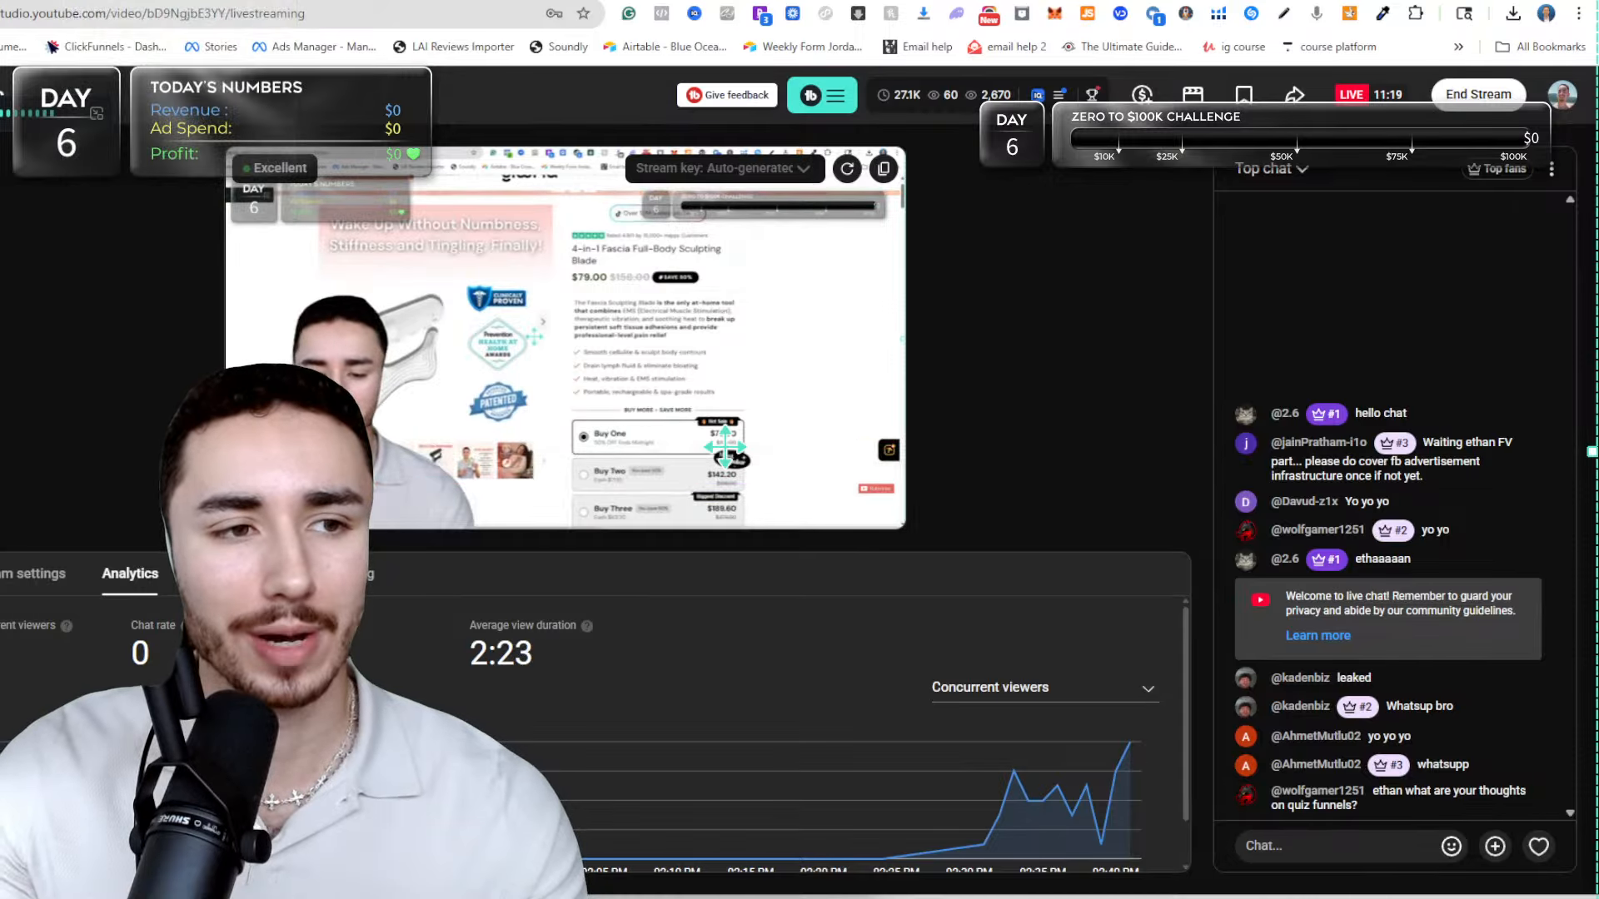
{"action": "key", "text": "ctrl+Tab"}
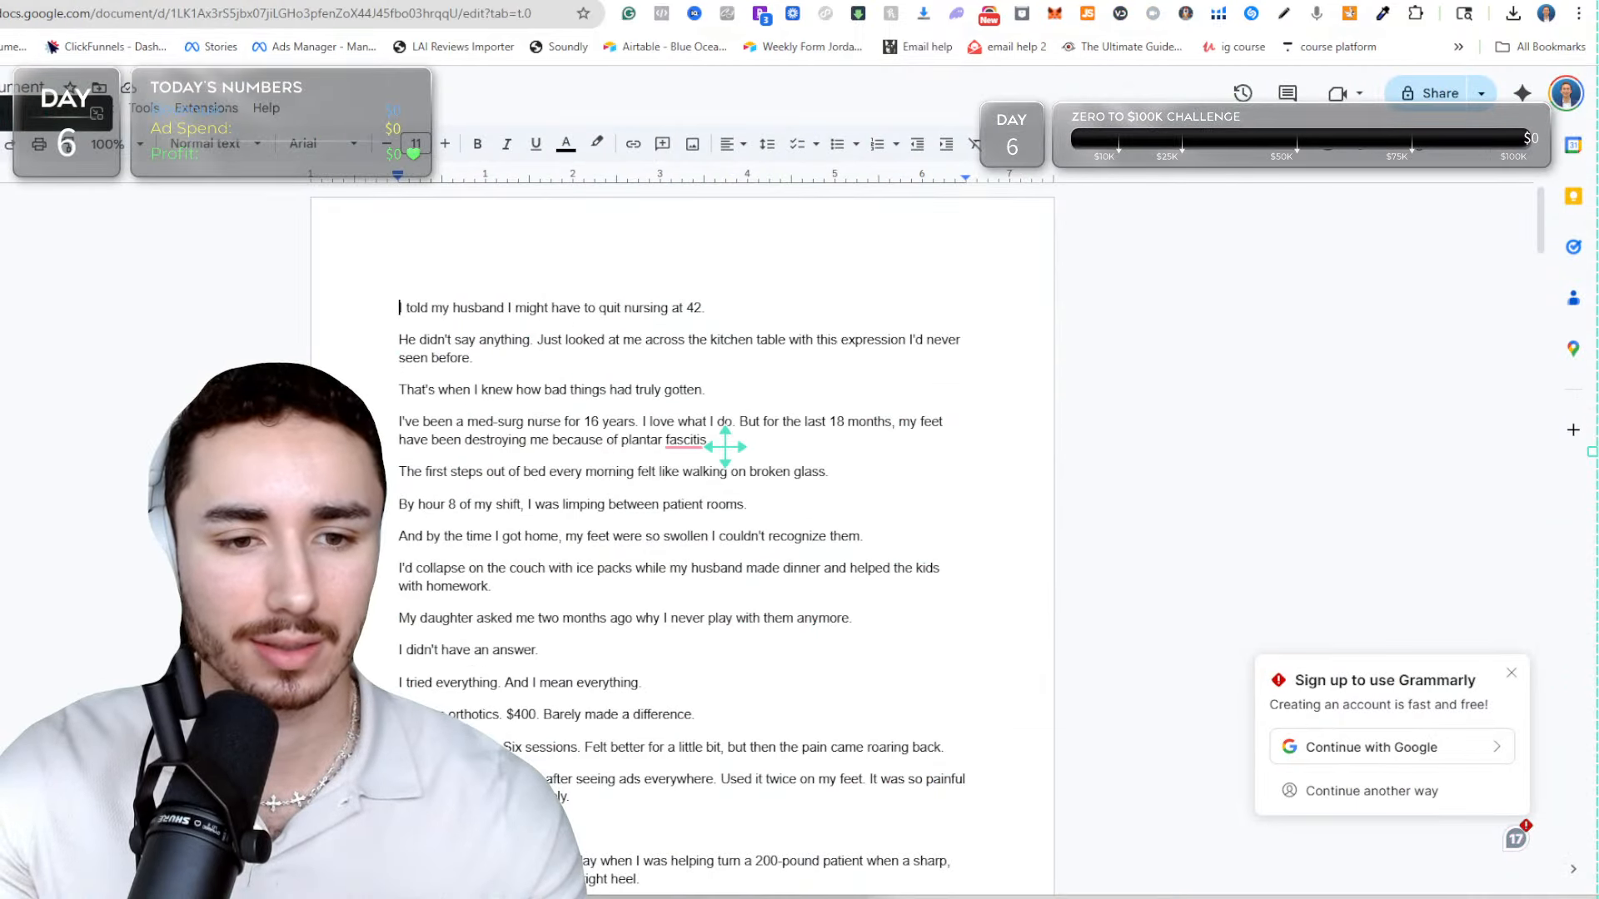
{"action": "scroll", "coordinate": [682, 500], "scroll_direction": "down", "scroll_amount": 2}
{"action": "scroll", "coordinate": [681, 500], "scroll_direction": "up", "scroll_amount": 2}
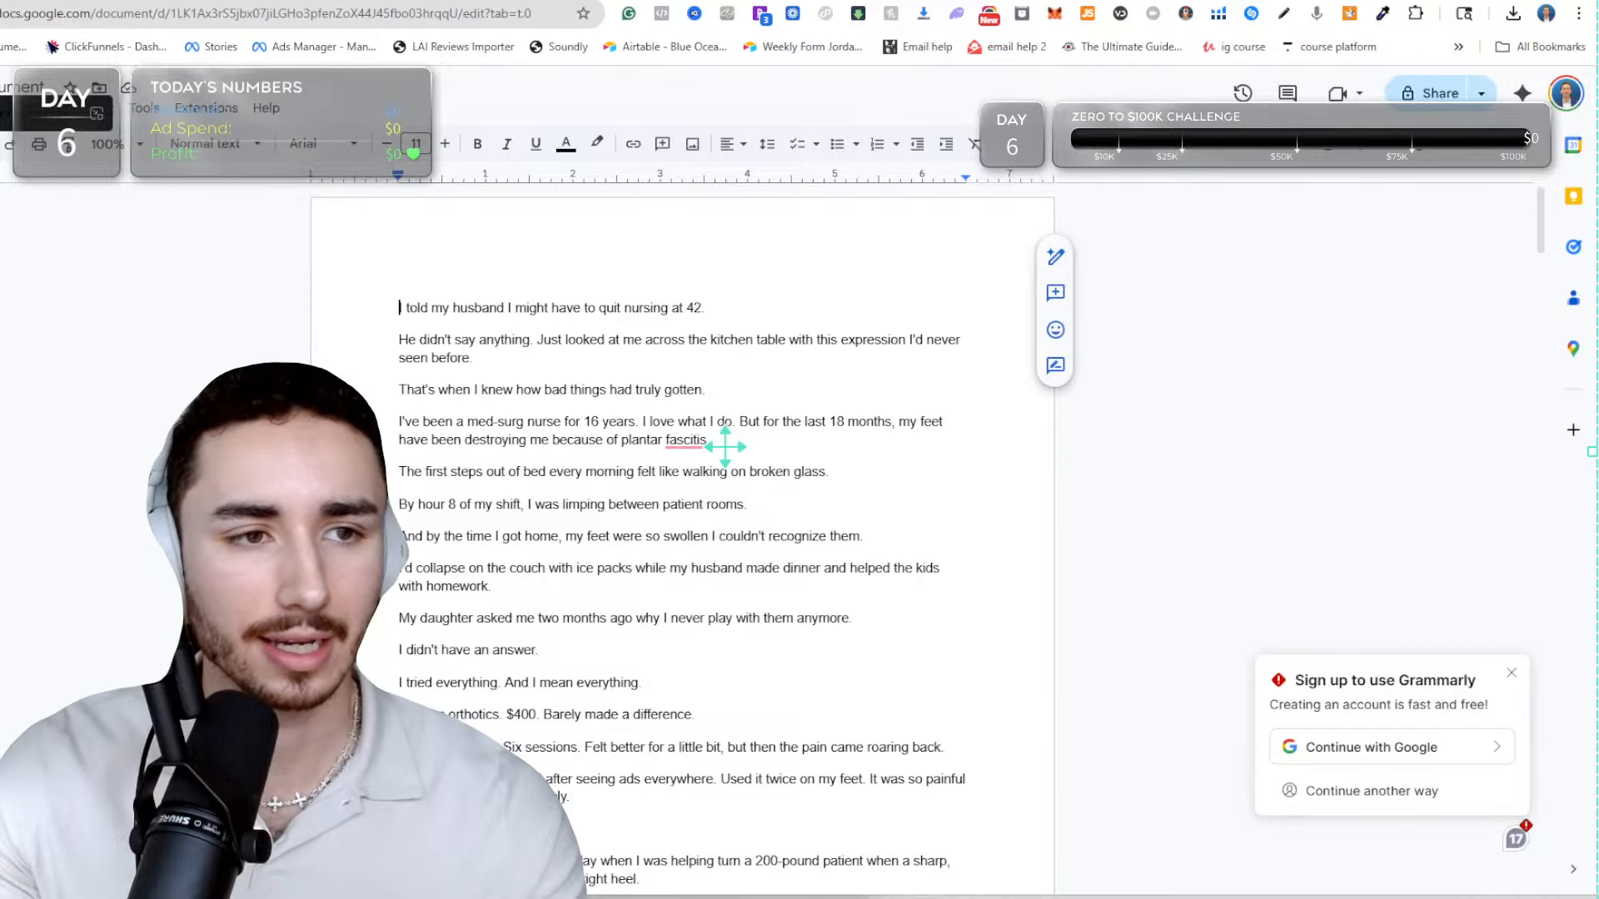
{"action": "key", "text": "ctrl+Tab"}
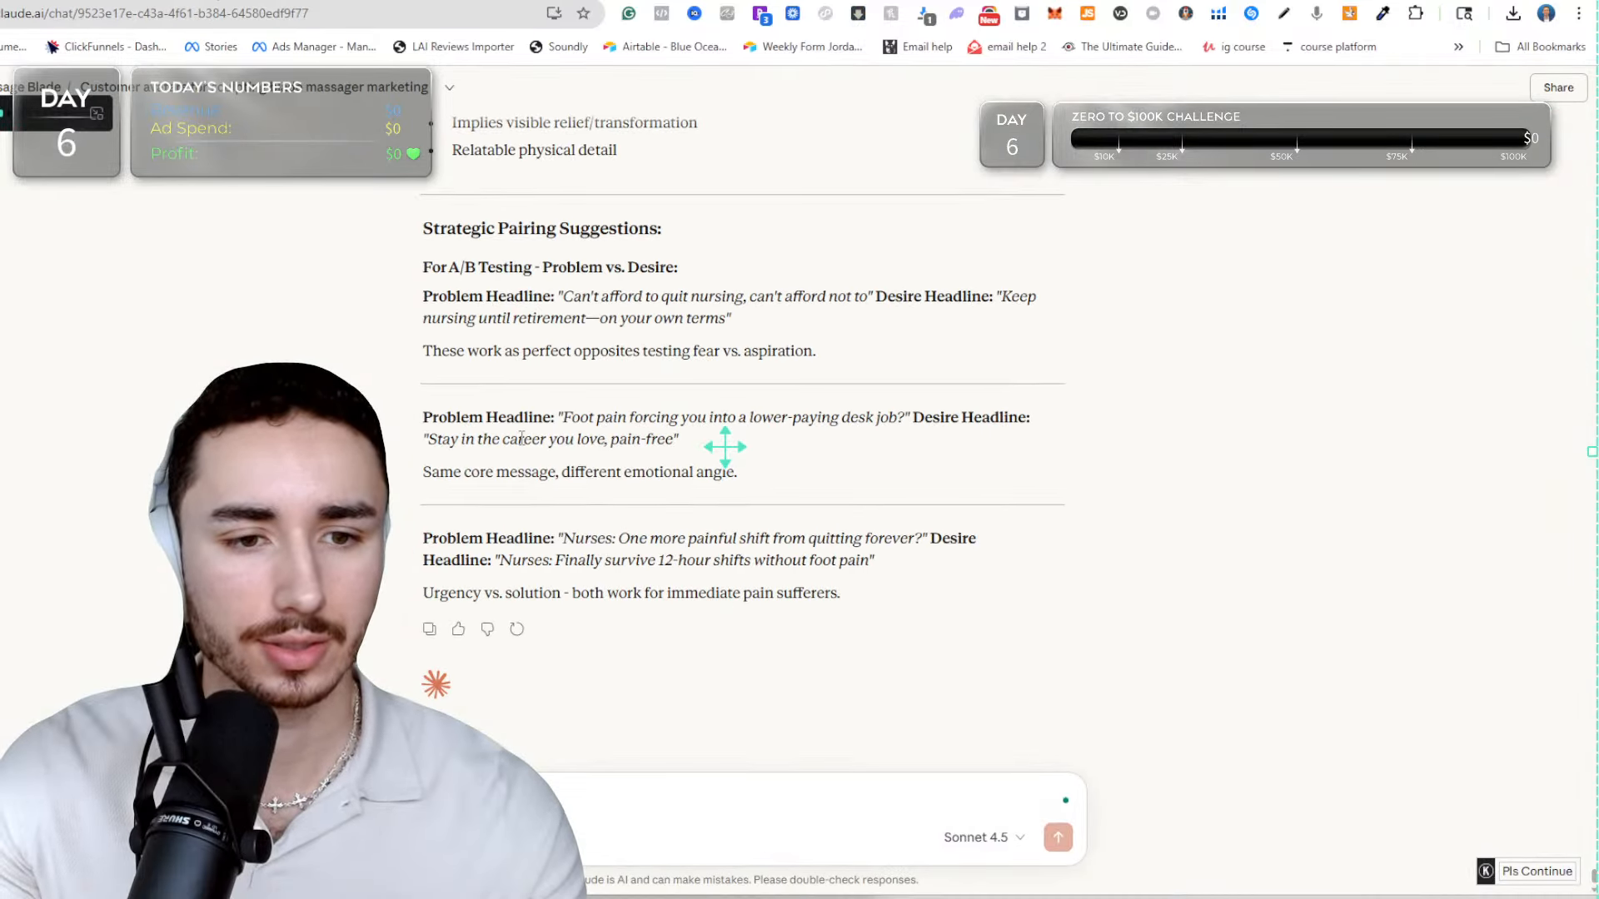
{"action": "scroll", "coordinate": [583, 433], "scroll_direction": "up", "scroll_amount": 10}
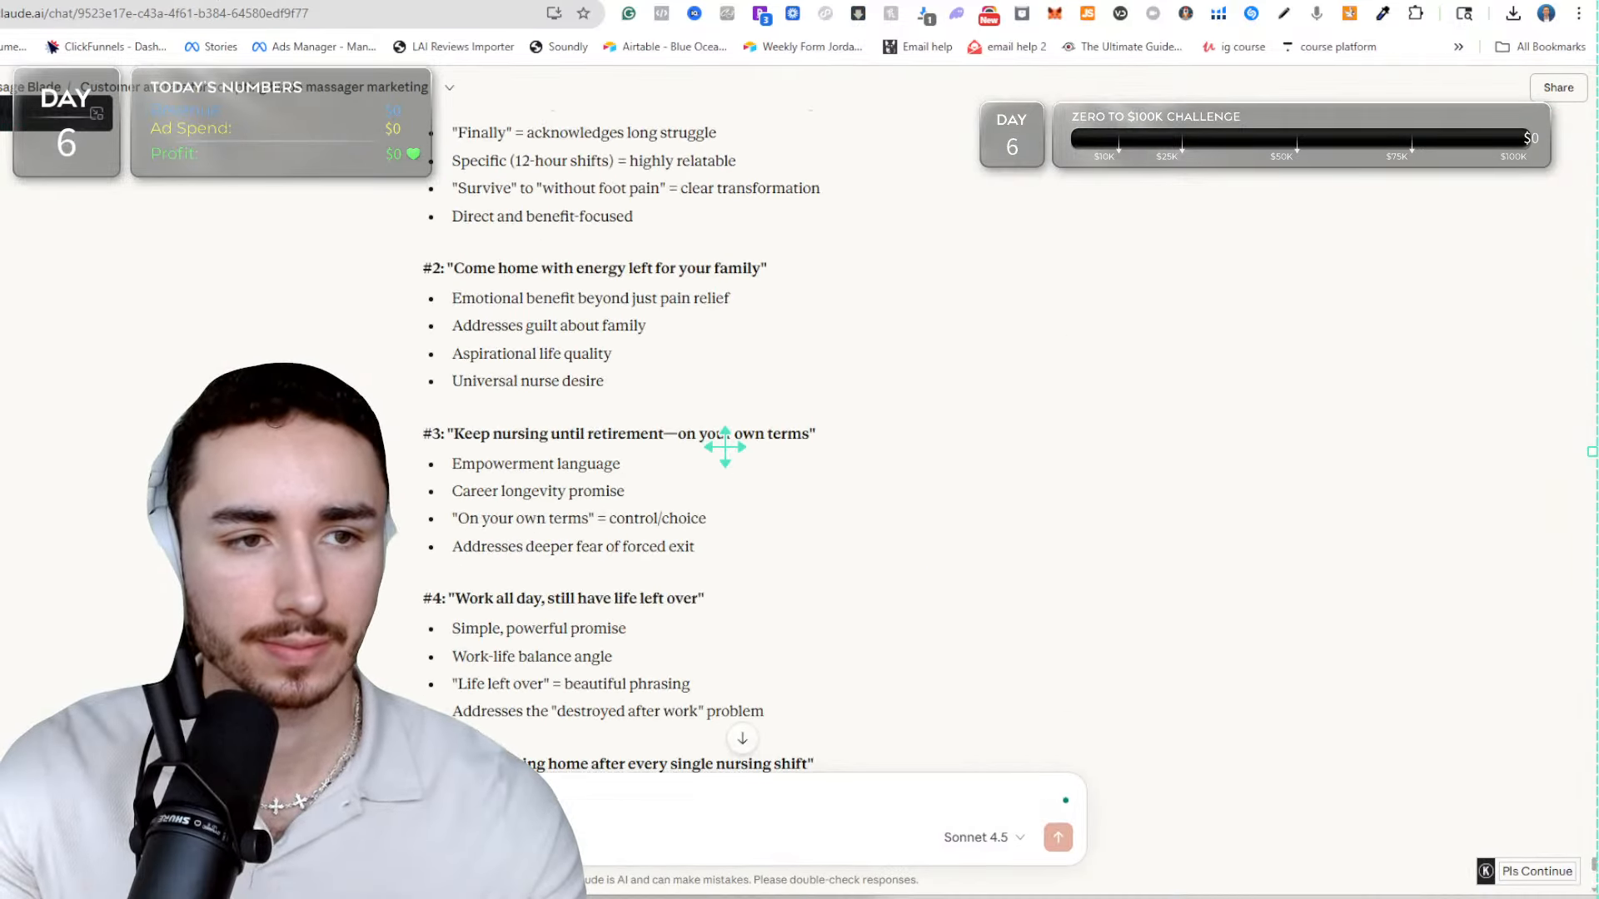
{"action": "key", "text": "ctrl+Tab"}
{"action": "scroll", "coordinate": [724, 447], "scroll_direction": "down", "scroll_amount": 2}
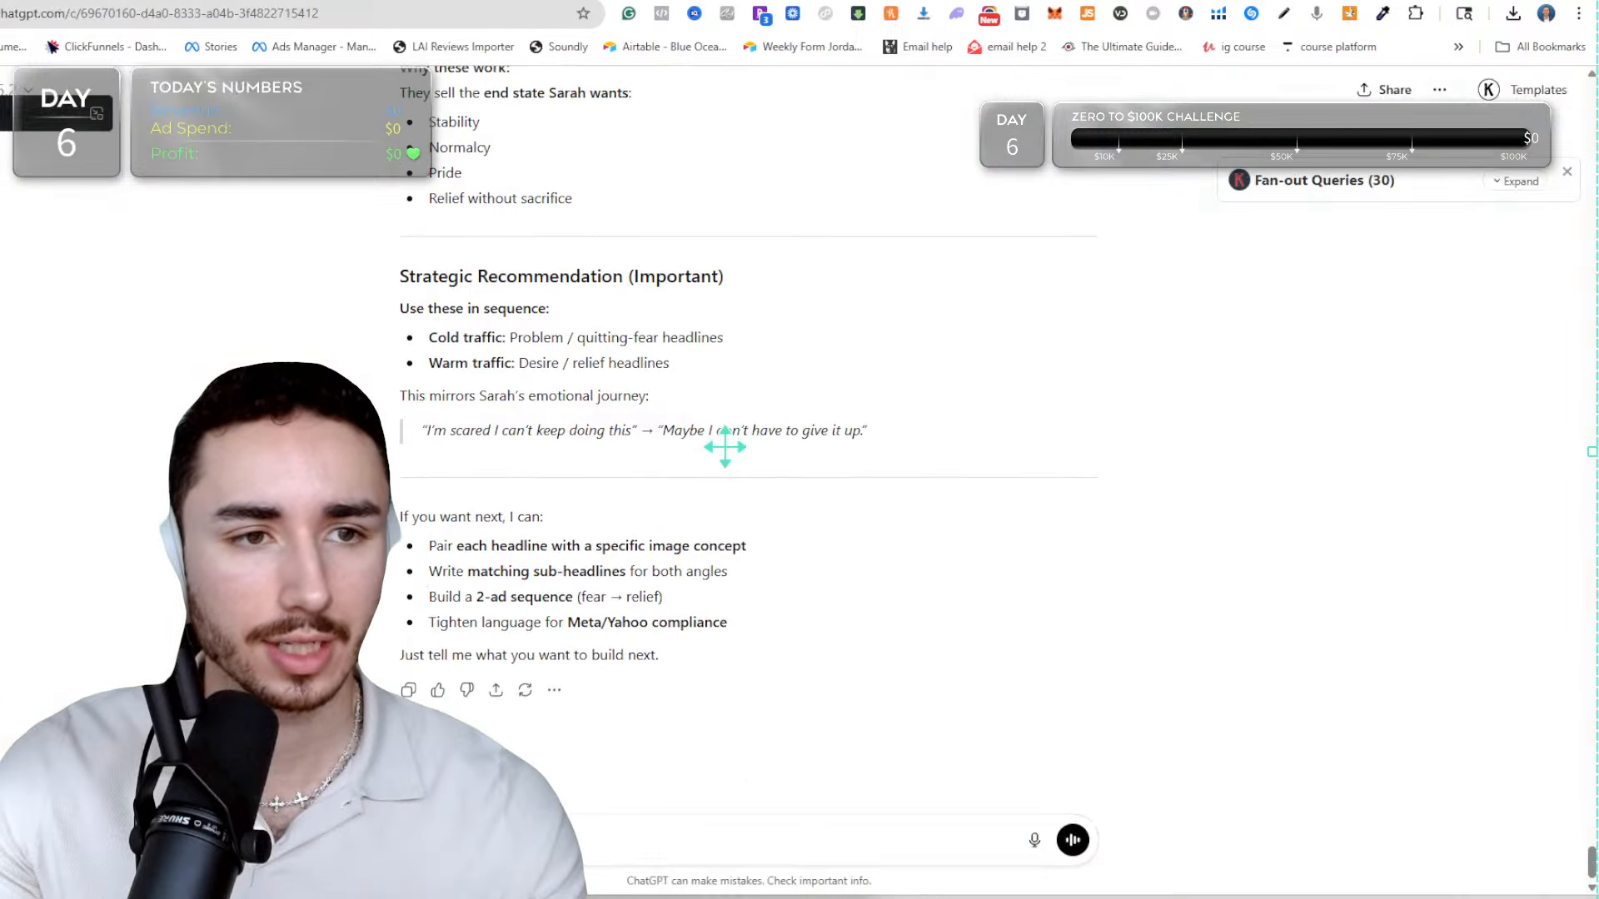
Look at the competitor's 4-in-1 Fascia Full-Body Sculpting Blade product page and go through the remaining open browser tabs.
{"action": "key", "text": "ctrl+Tab"}
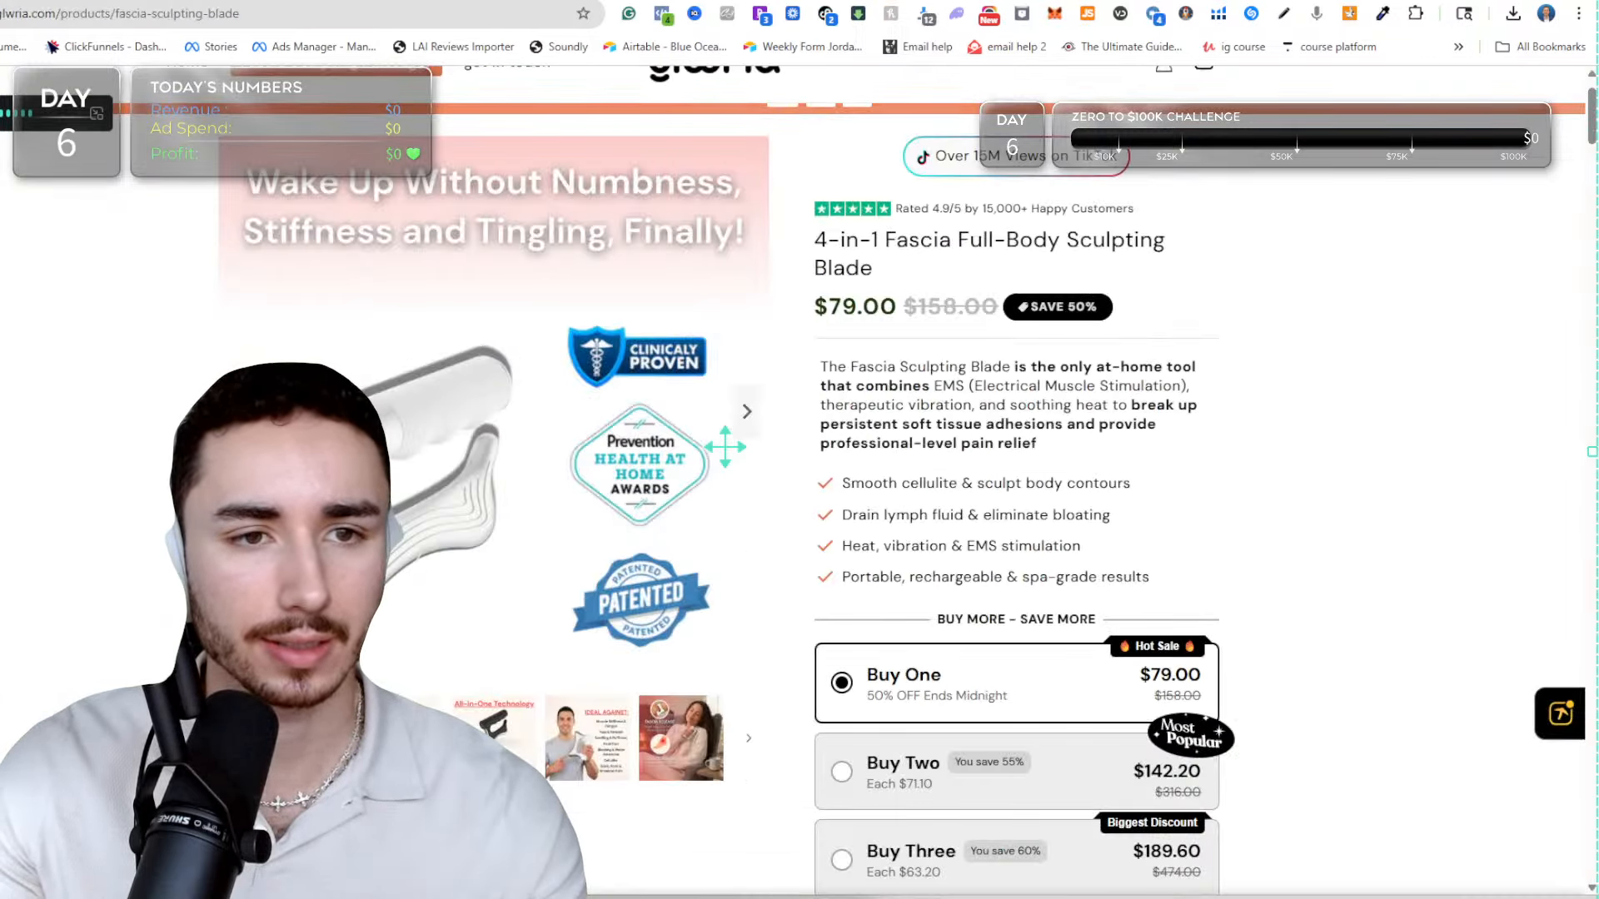
{"action": "key", "text": "ctrl+Tab"}
{"action": "key", "text": "ctrl+Tab"}
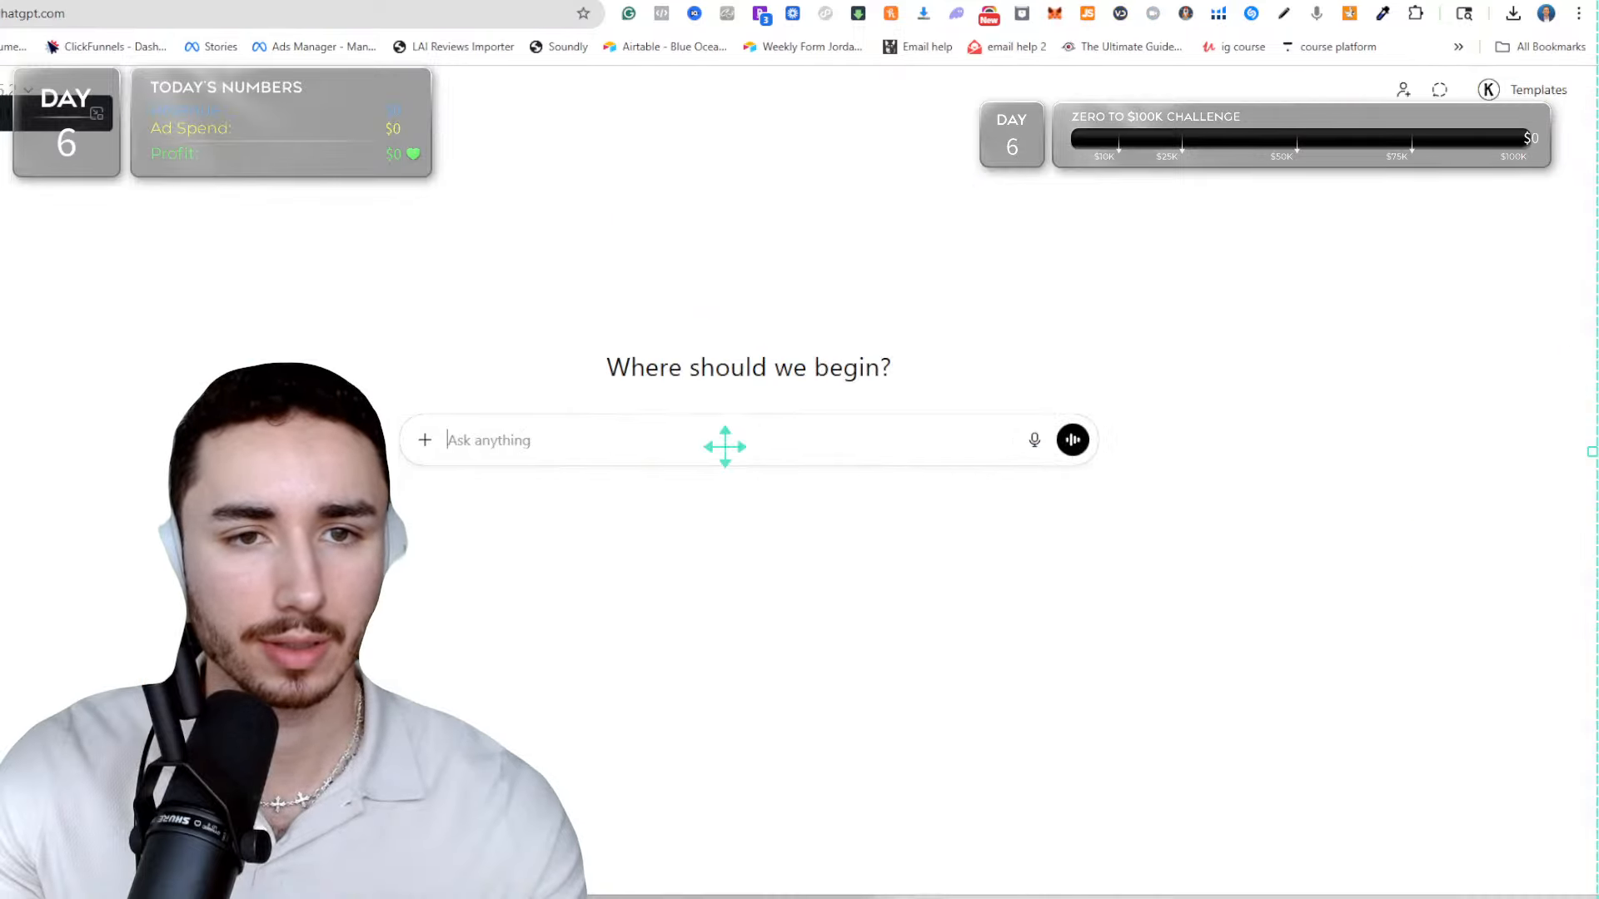
{"action": "key", "text": "ctrl+Tab"}
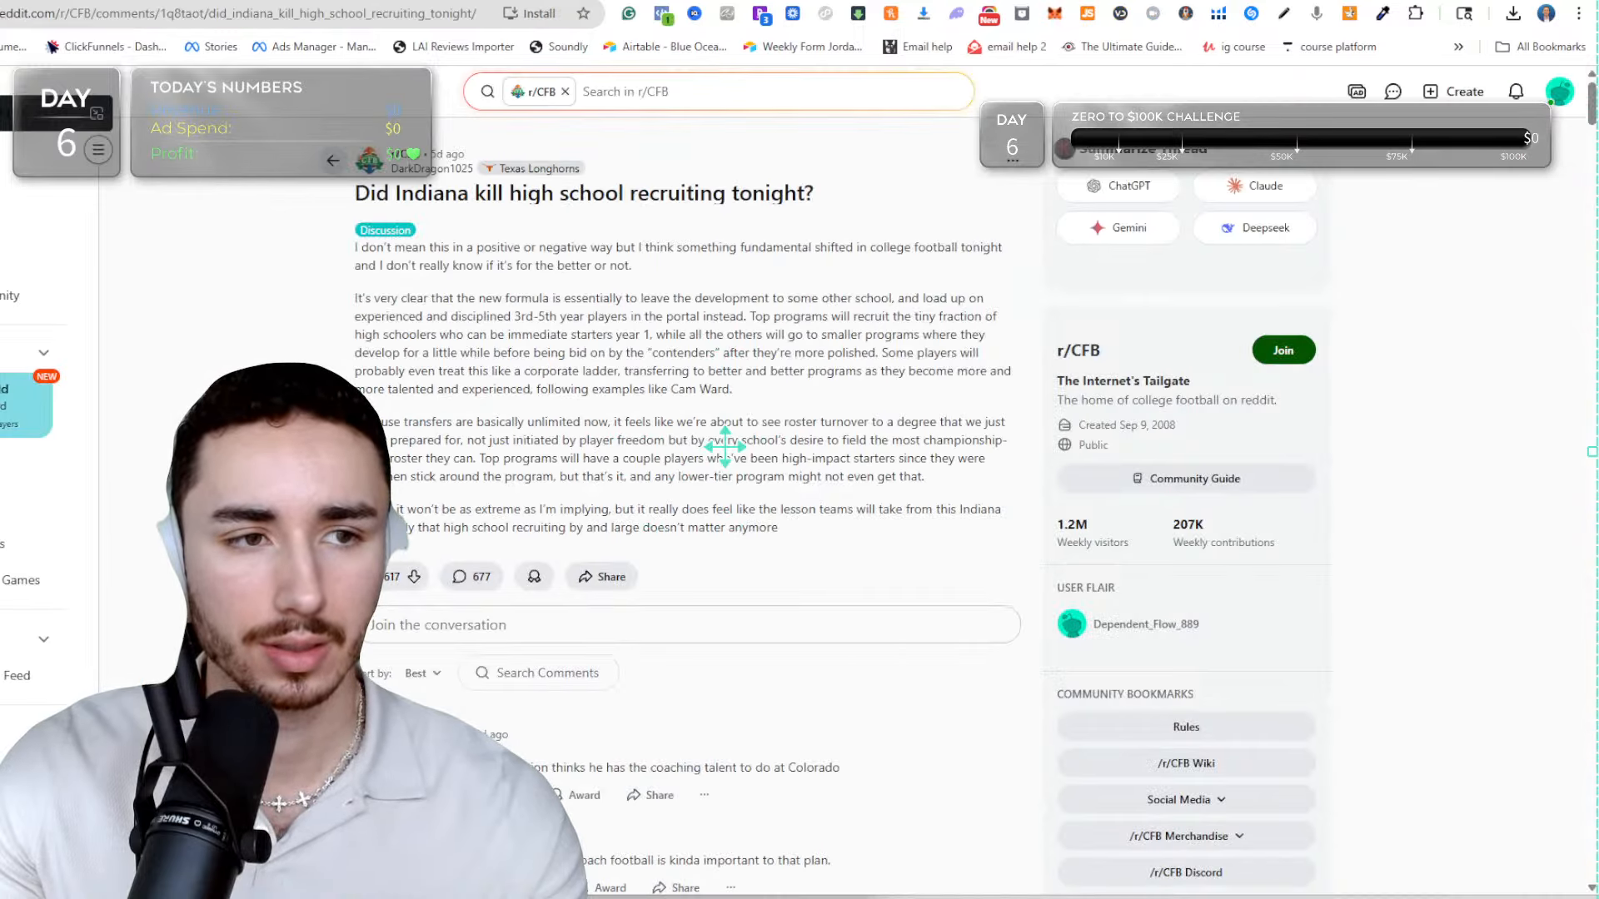
{"action": "key", "text": "ctrl+Tab"}
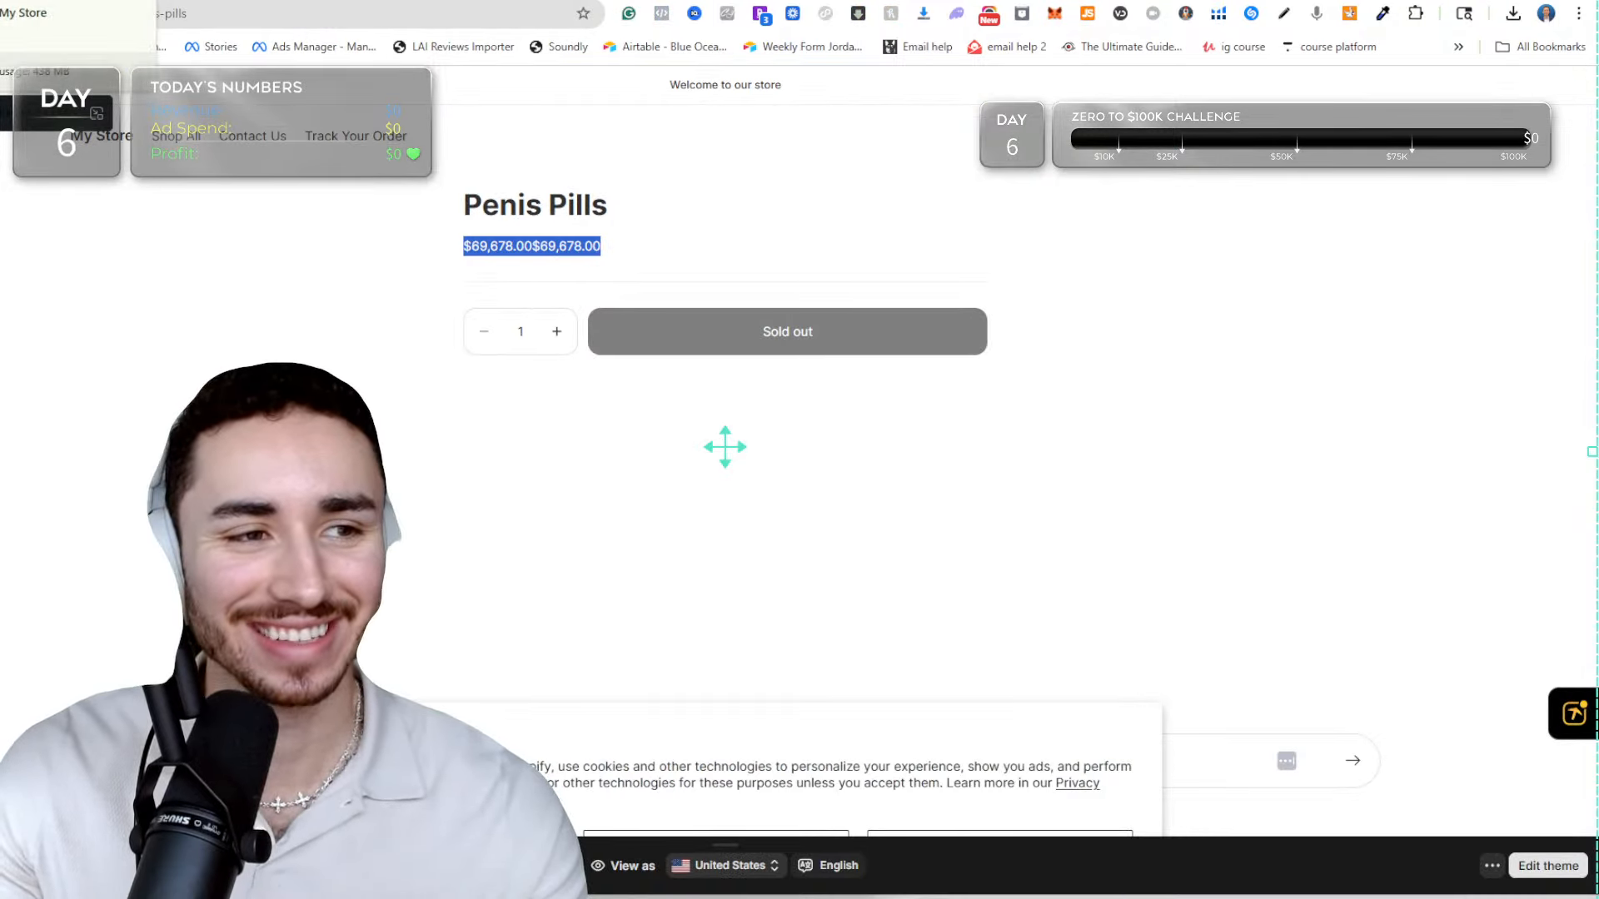
{"action": "key", "text": "ctrl+Tab"}
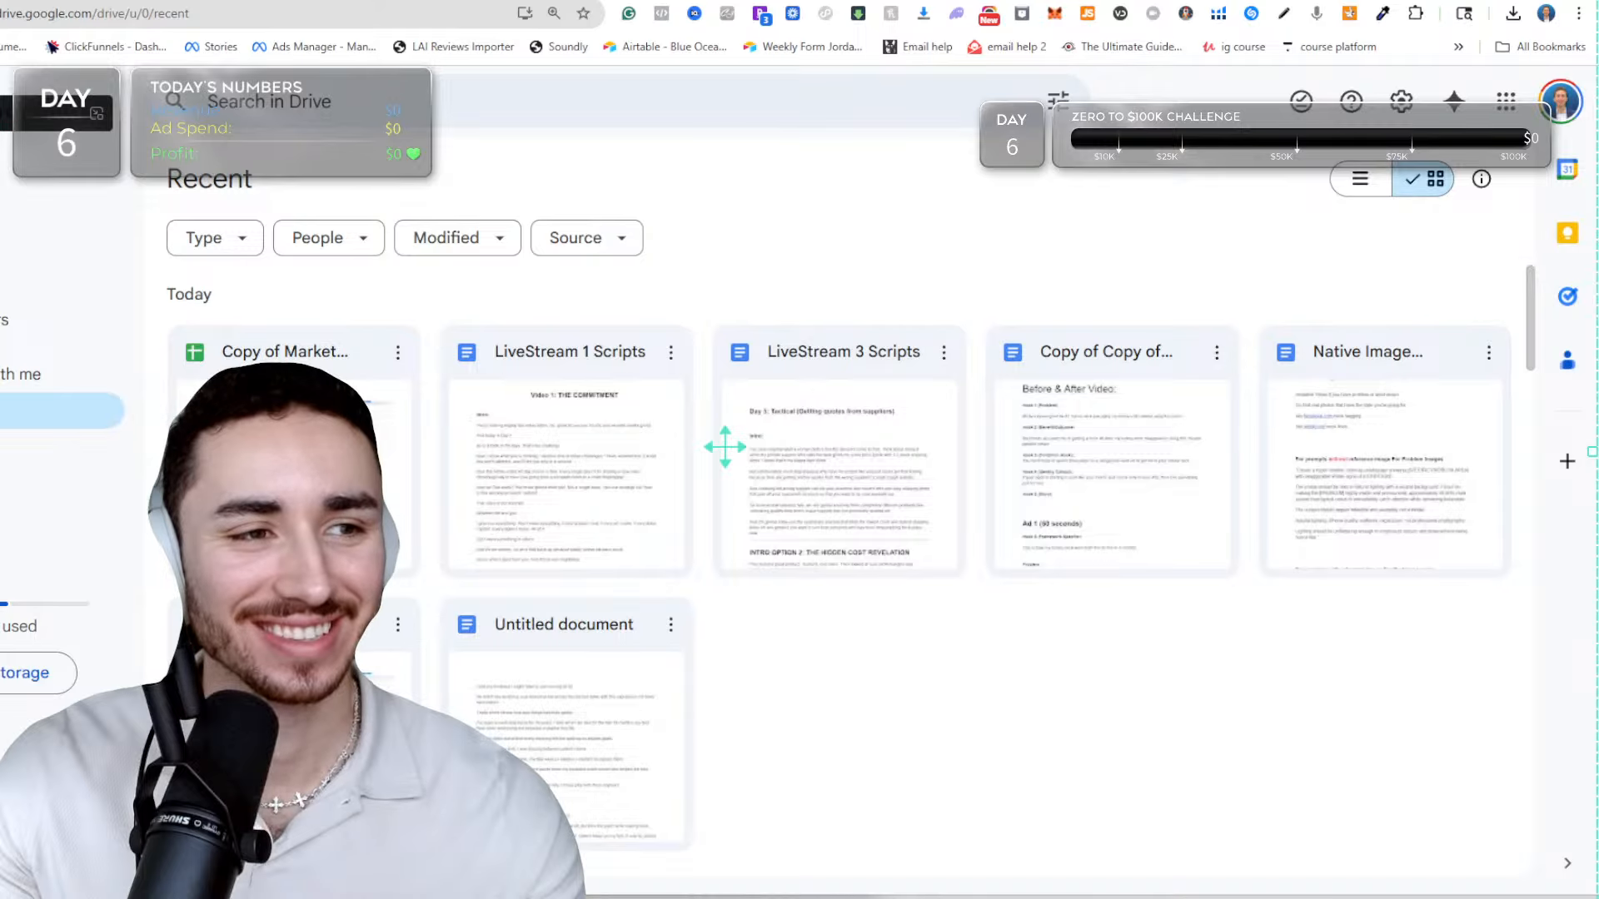
Return to the theme editor and look over the page sections of the sculpting-blade product template.
{"action": "key", "text": "ctrl+Tab"}
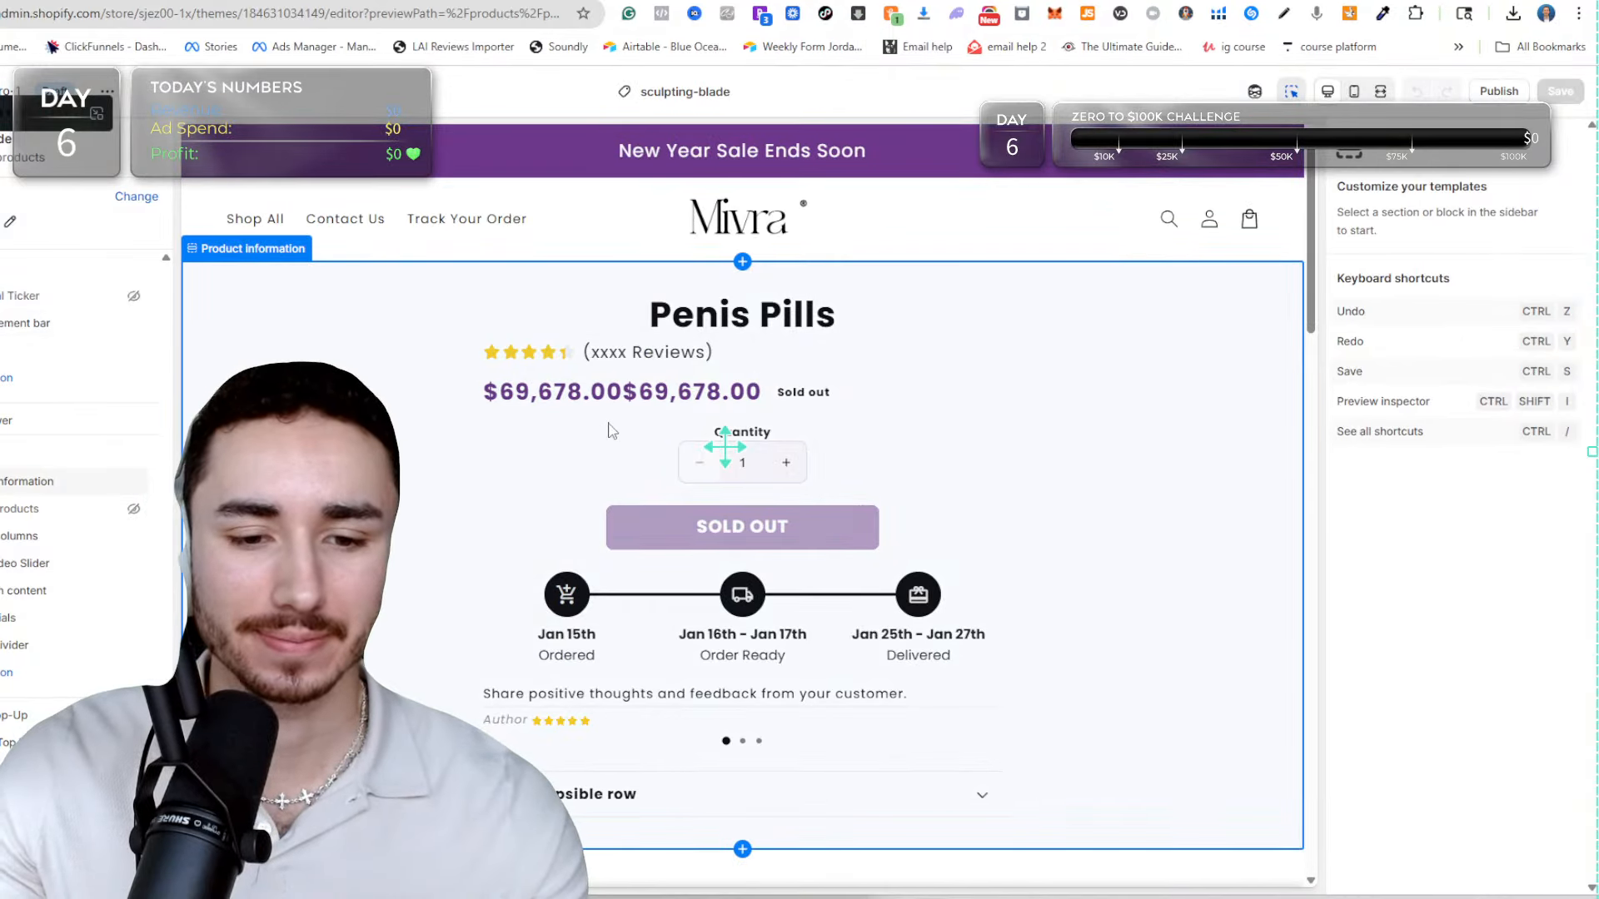
{"action": "scroll", "coordinate": [612, 430], "scroll_direction": "down", "scroll_amount": 15}
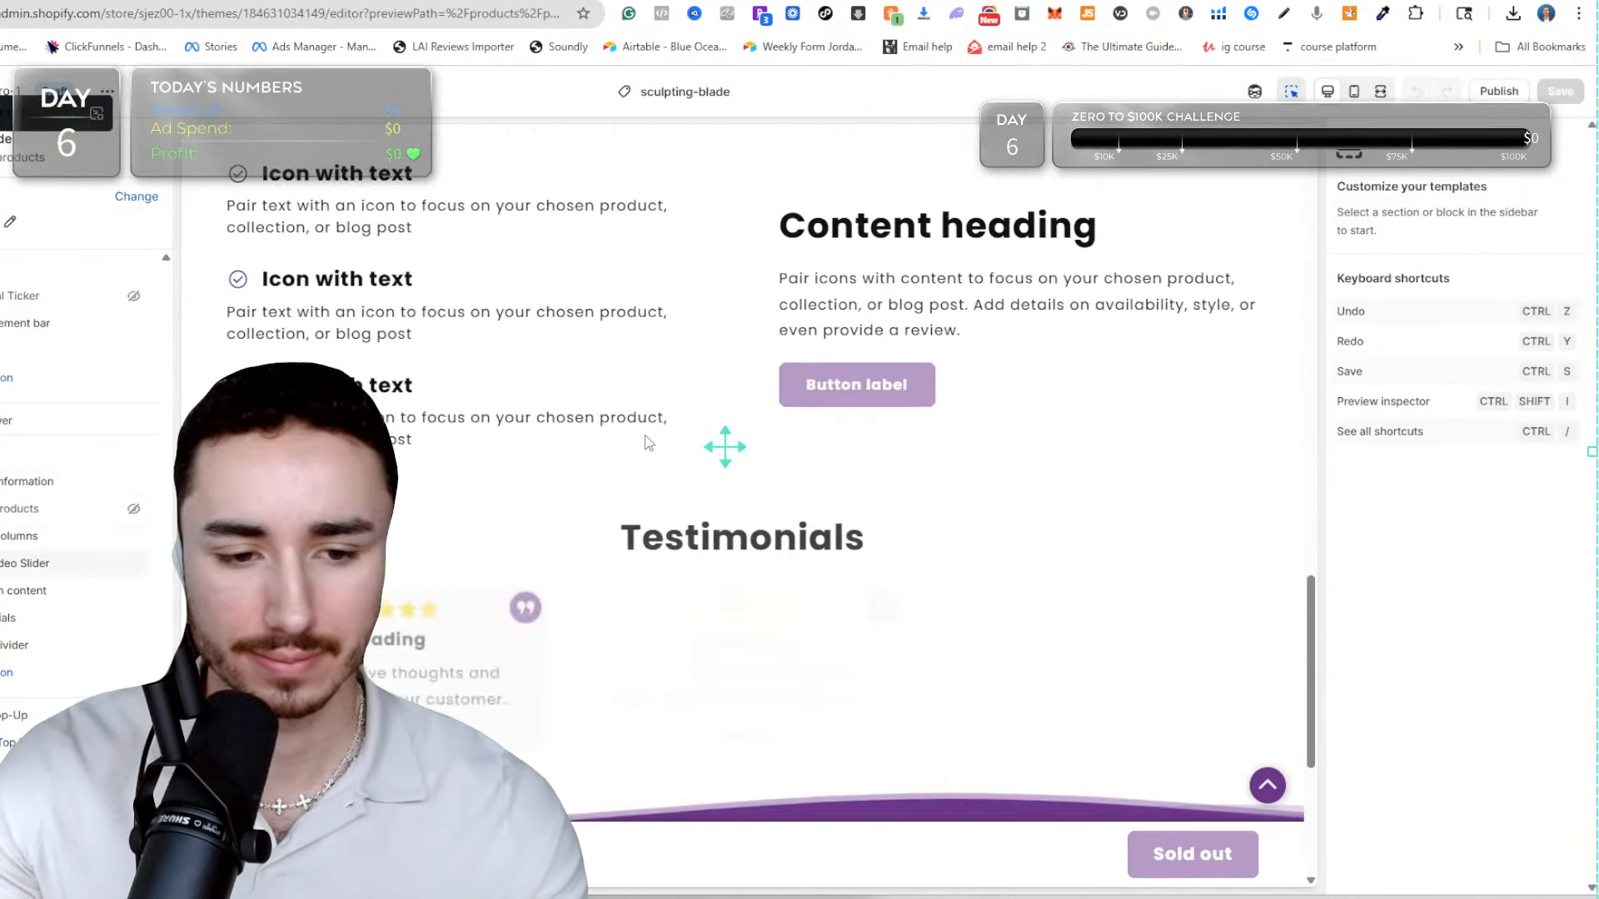
{"action": "scroll", "coordinate": [649, 442], "scroll_direction": "up", "scroll_amount": 15}
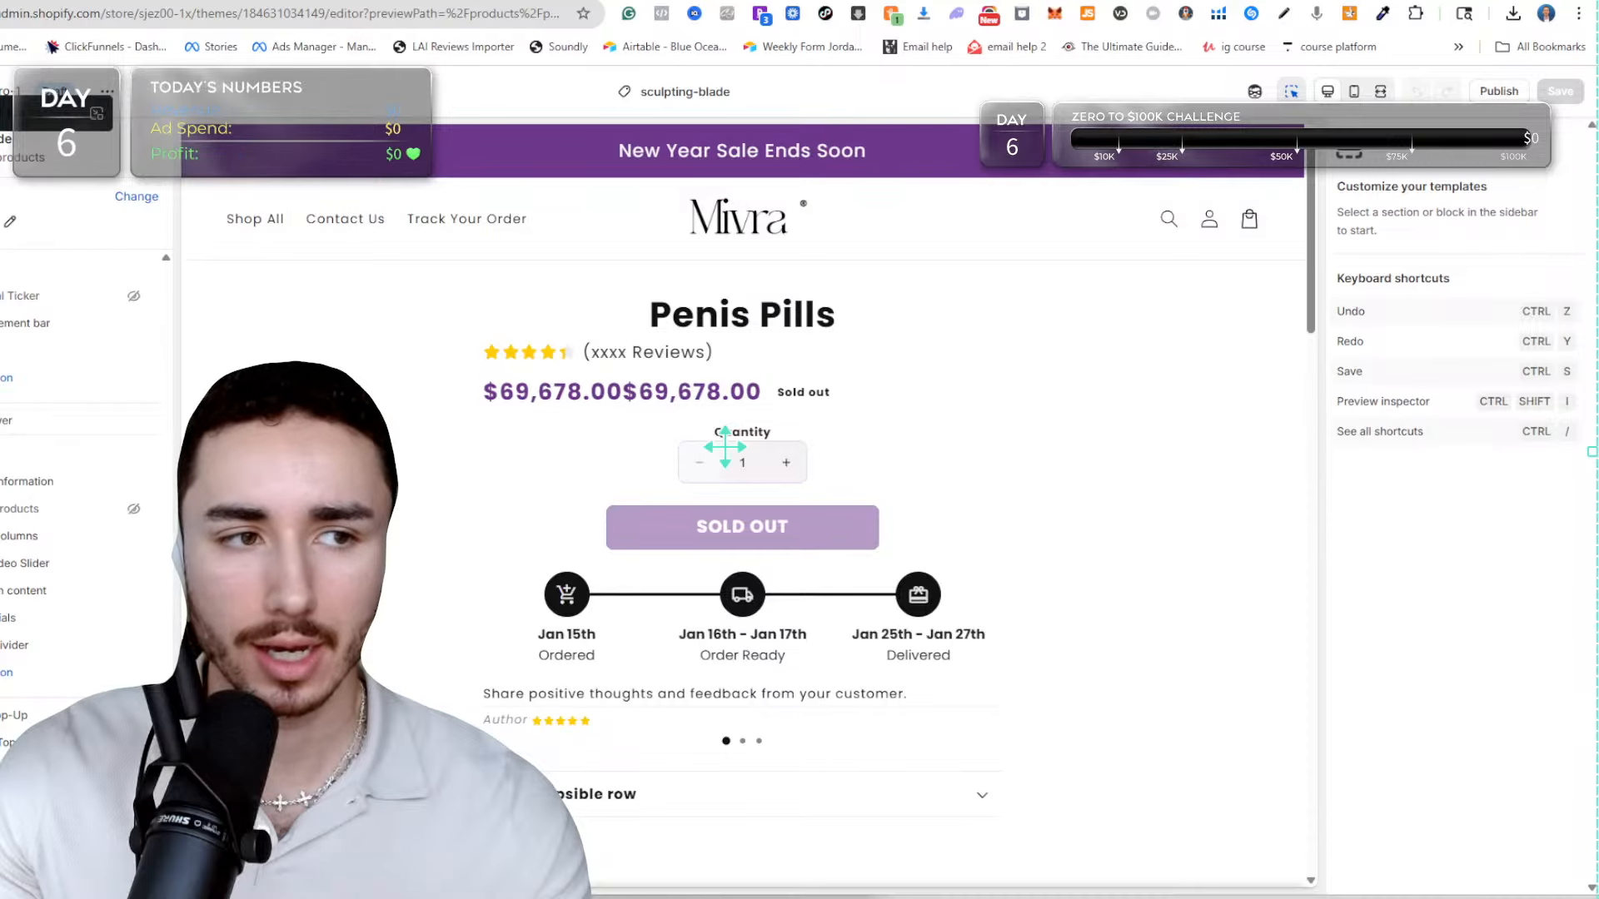
Open the store admin in a separate browser tab and open the Penis Pills product for editing.
{"action": "right_click", "coordinate": [1, 90]}
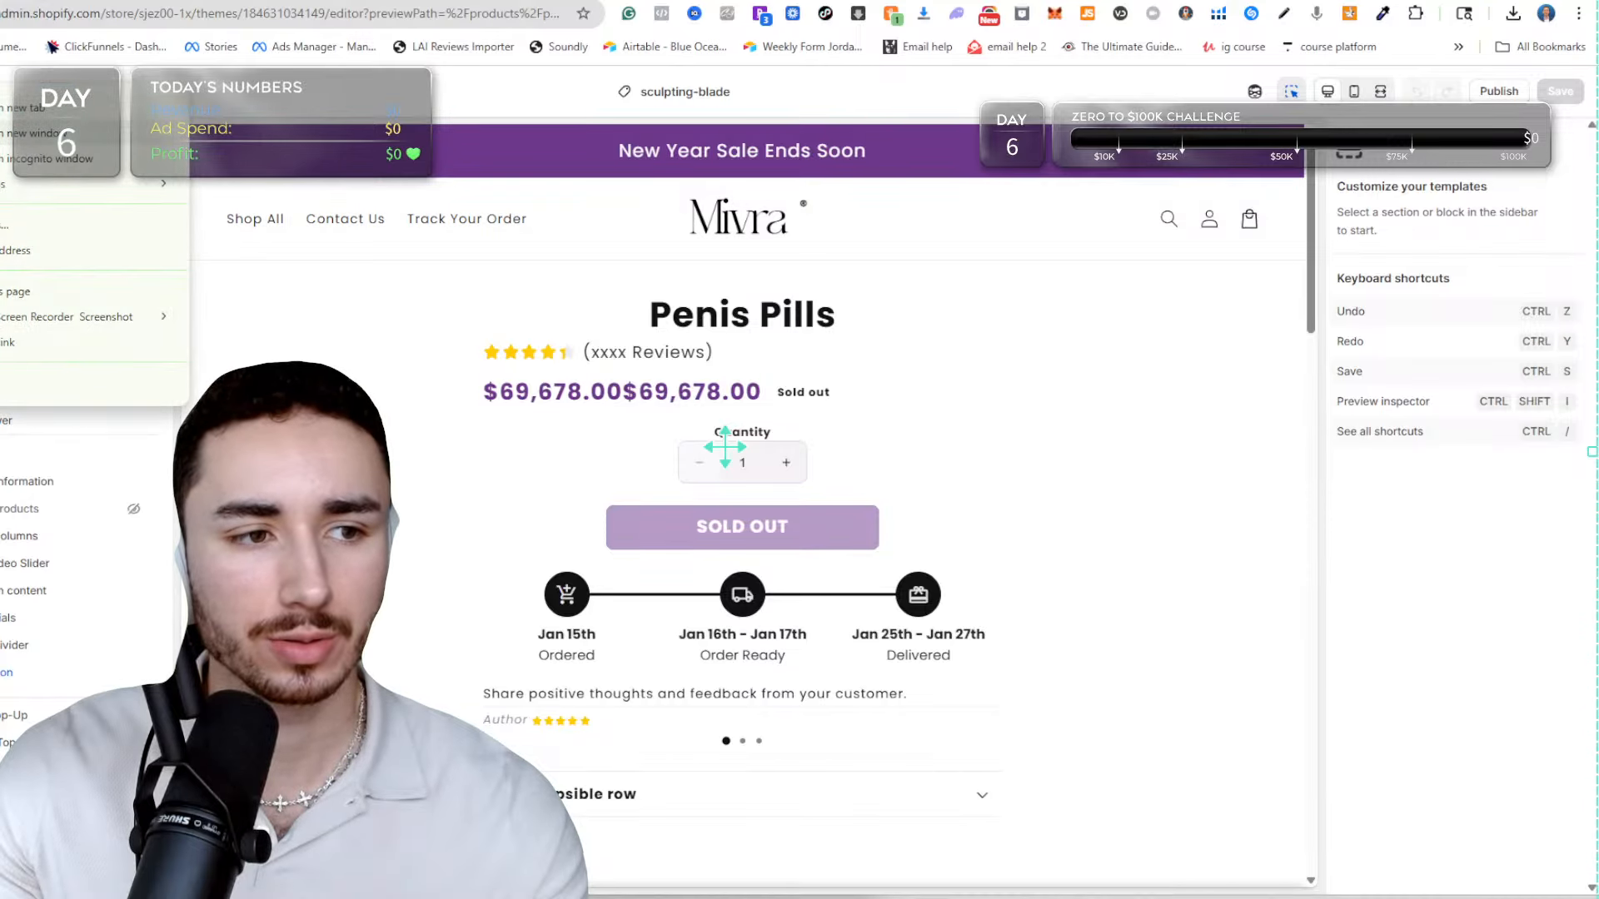
{"action": "left_click", "coordinate": [20, 108]}
{"action": "key", "text": "ctrl+Tab"}
{"action": "key", "text": "ctrl+shift+Tab"}
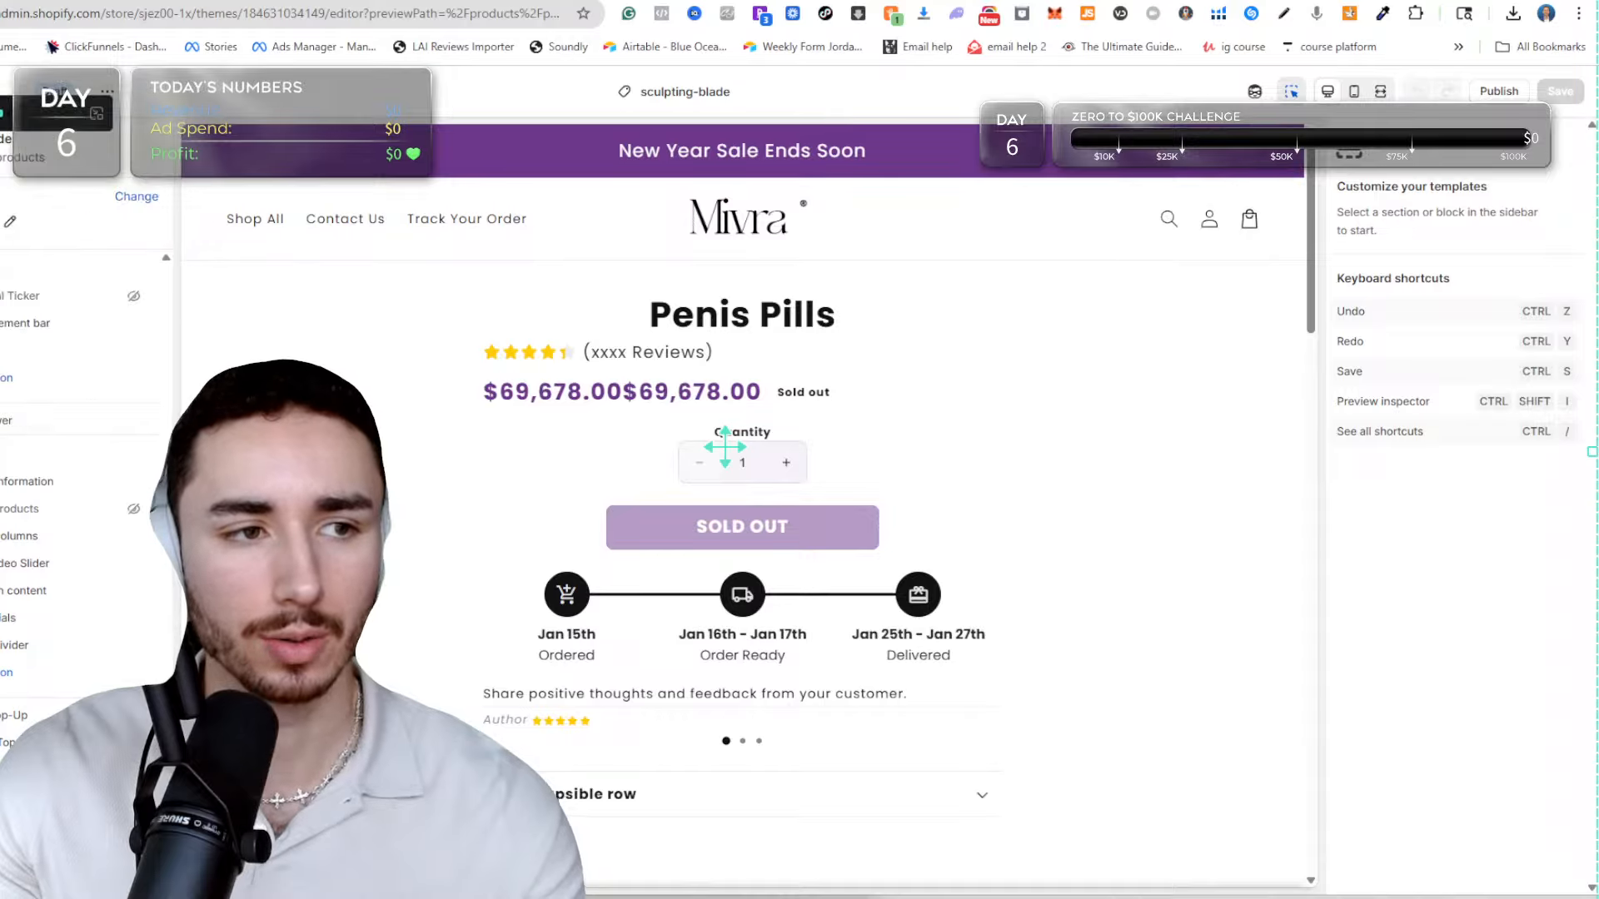
{"action": "key", "text": "ctrl+Tab"}
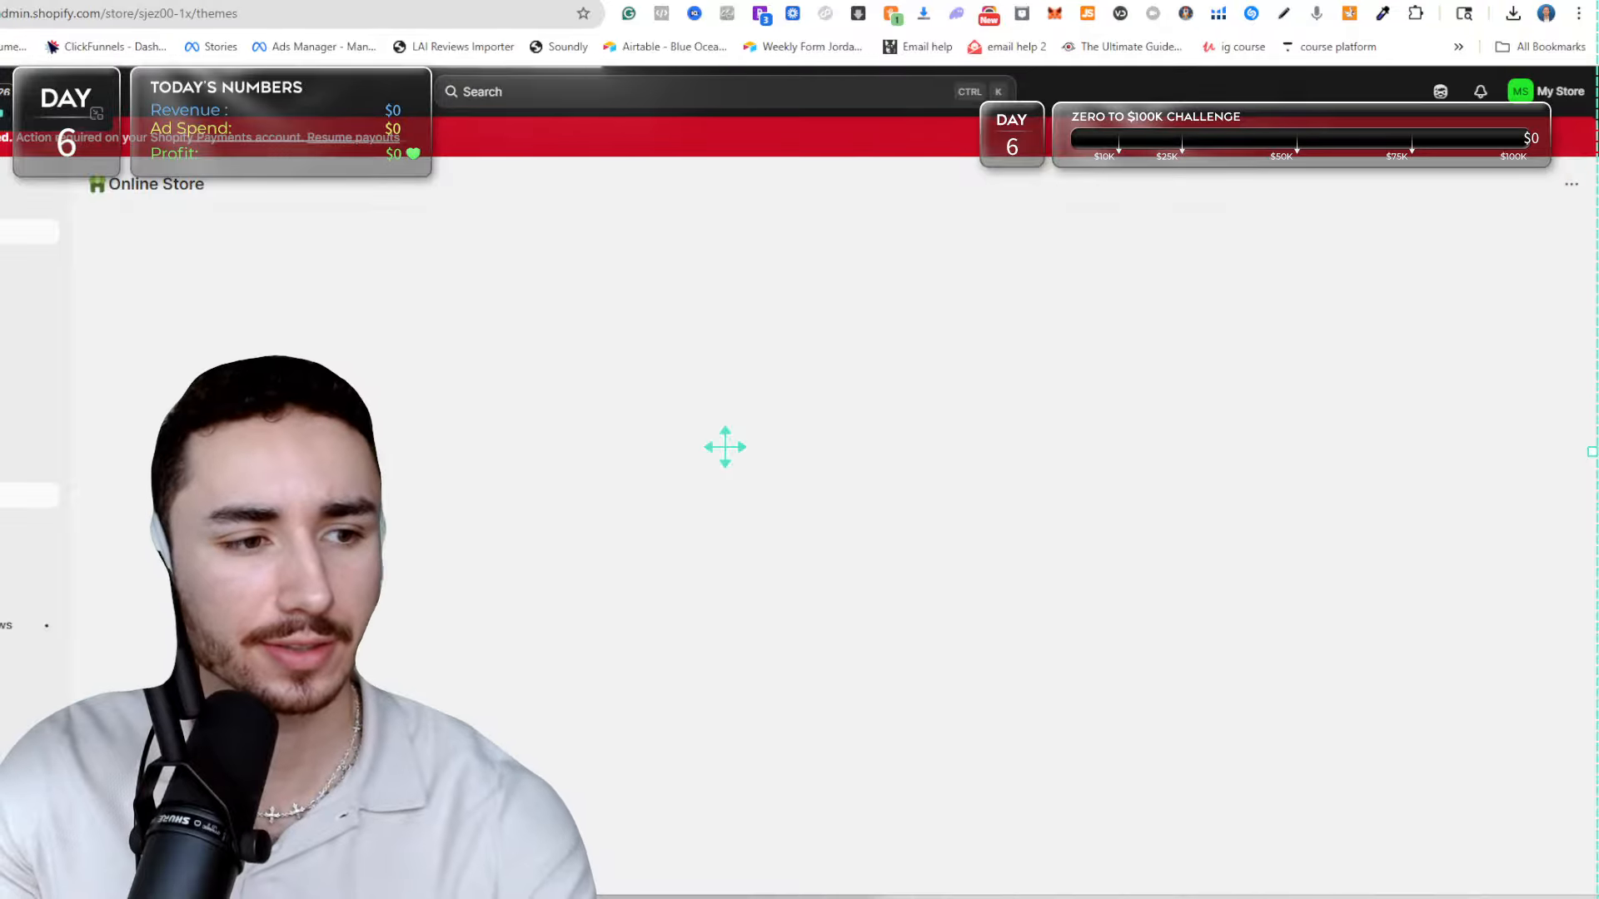
{"action": "left_click", "coordinate": [10, 232]}
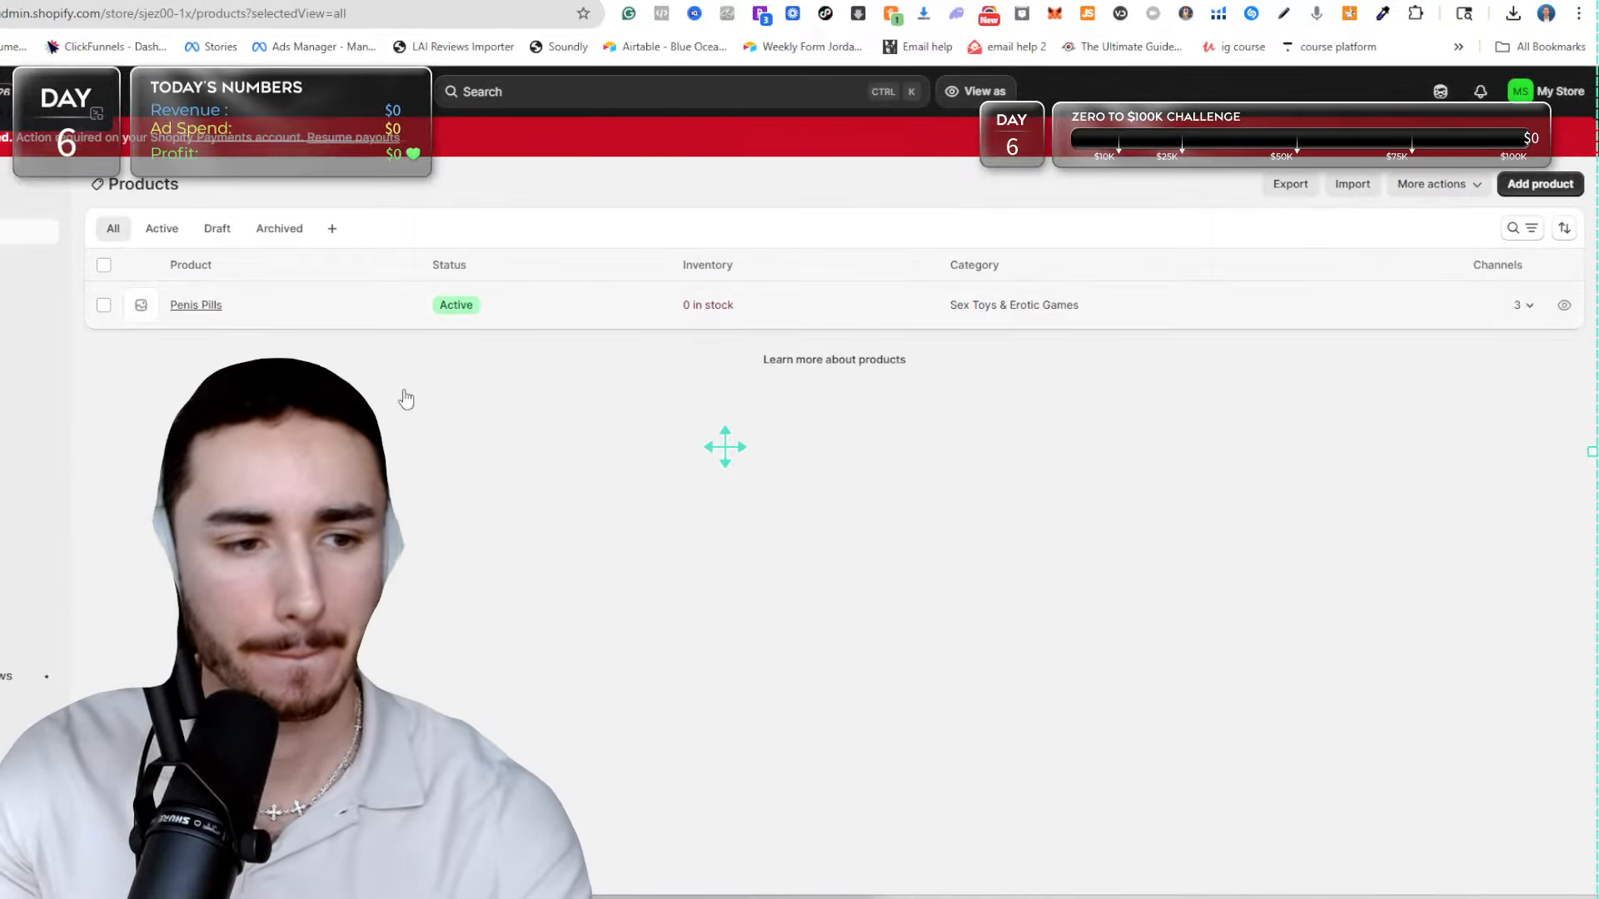
{"action": "left_click", "coordinate": [347, 309]}
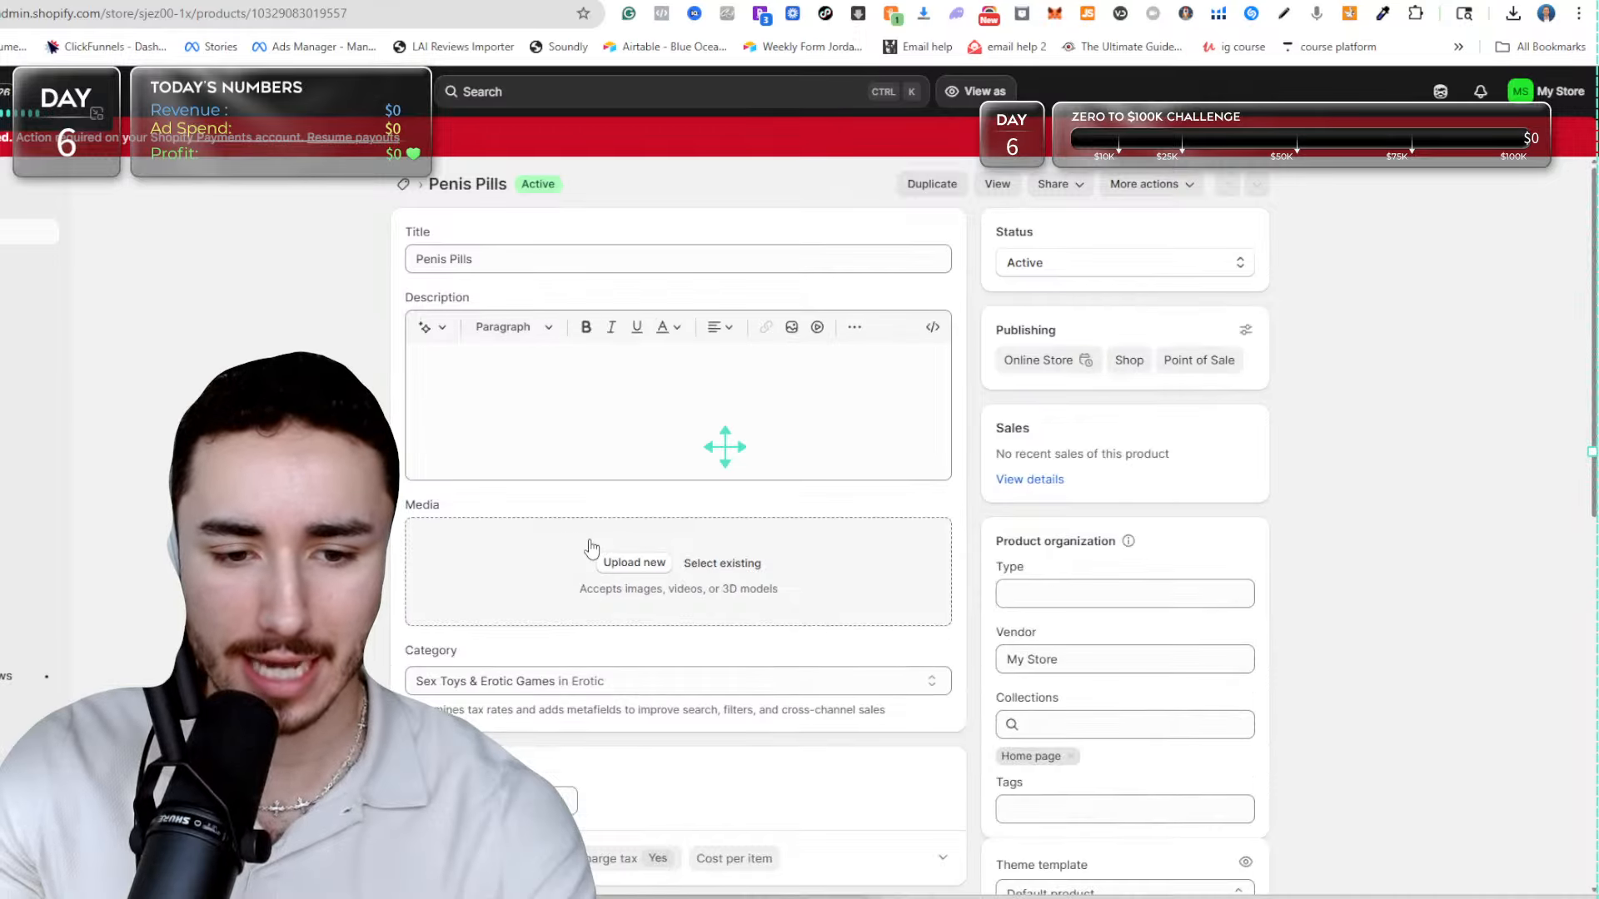
Upload the PNG picture of a nurse at a hospital bed as the product's media and save the product.
{"action": "left_click", "coordinate": [613, 568]}
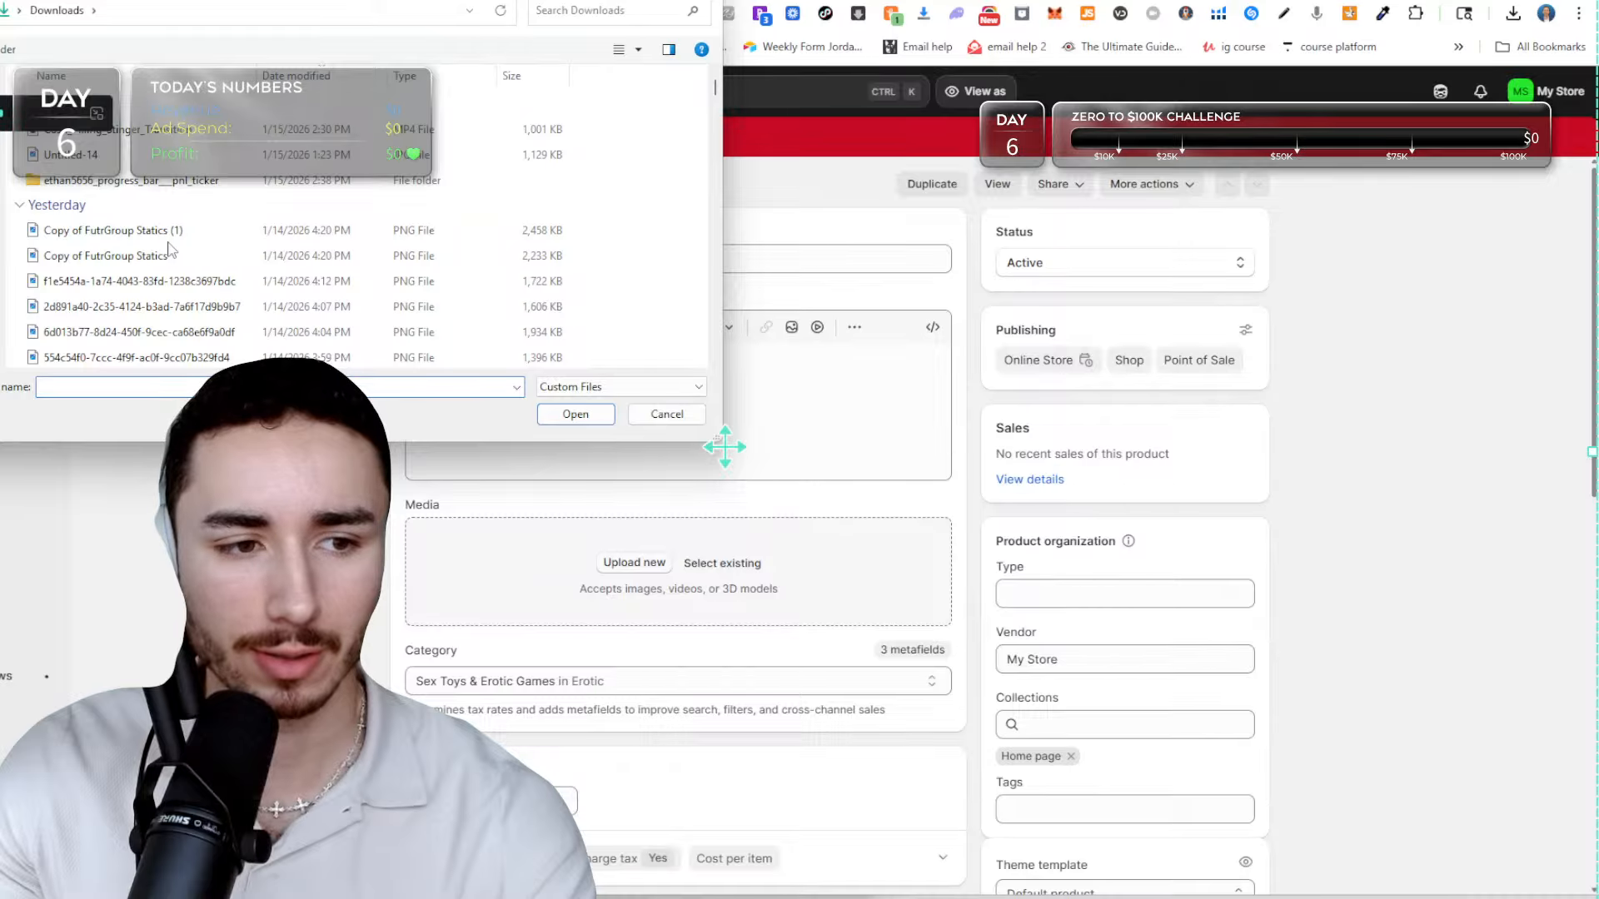
{"action": "double_click", "coordinate": [173, 280]}
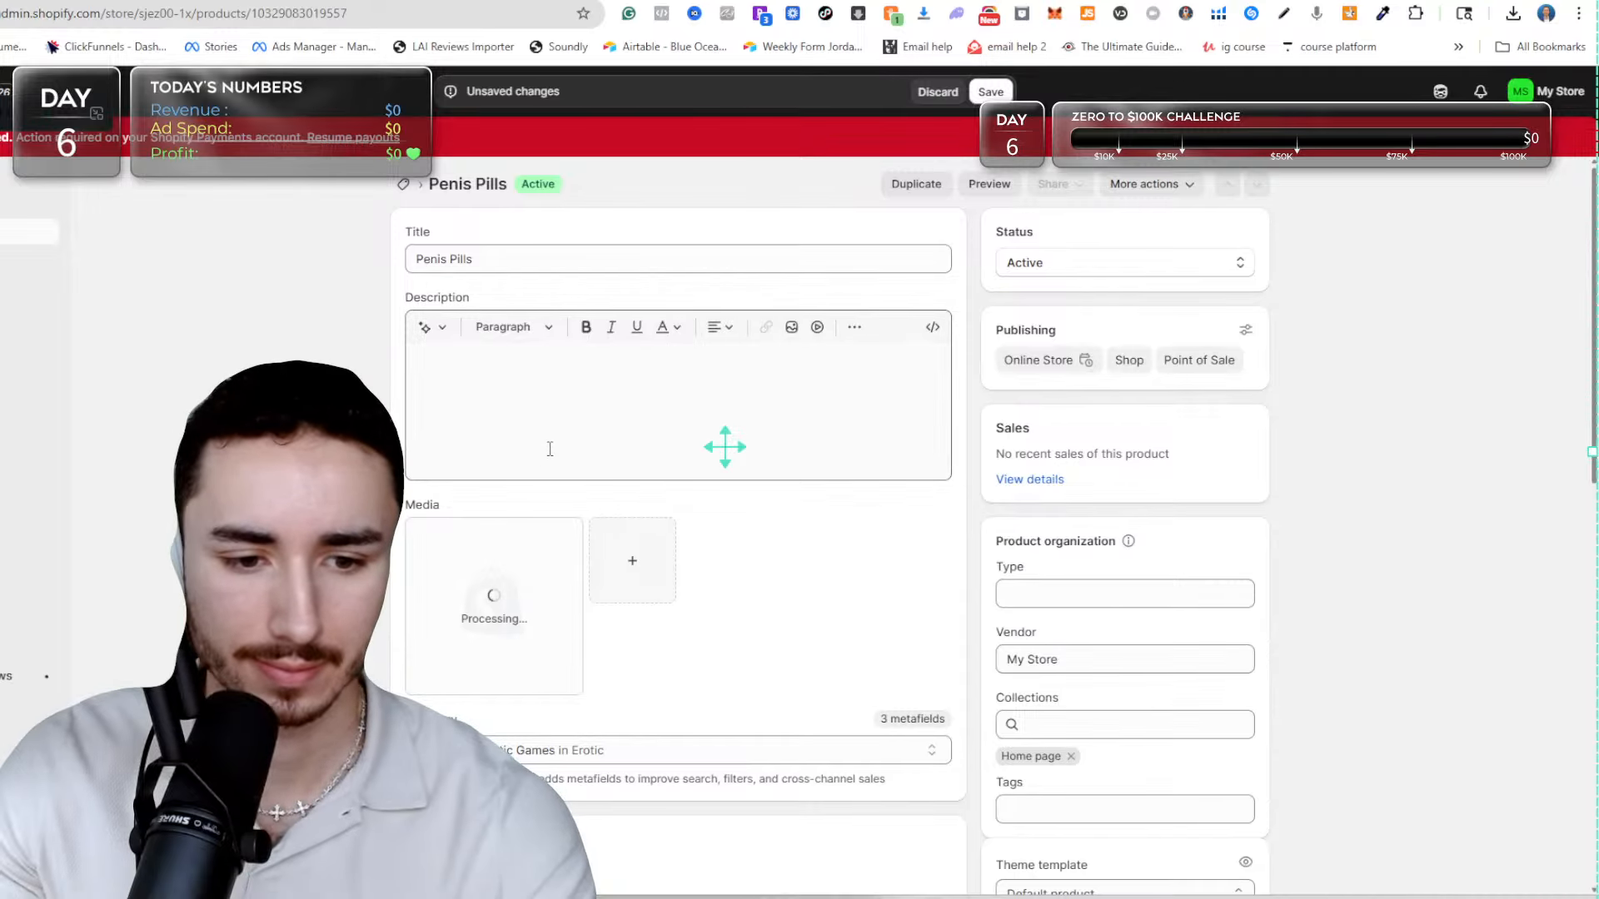
{"action": "left_click", "coordinate": [990, 91]}
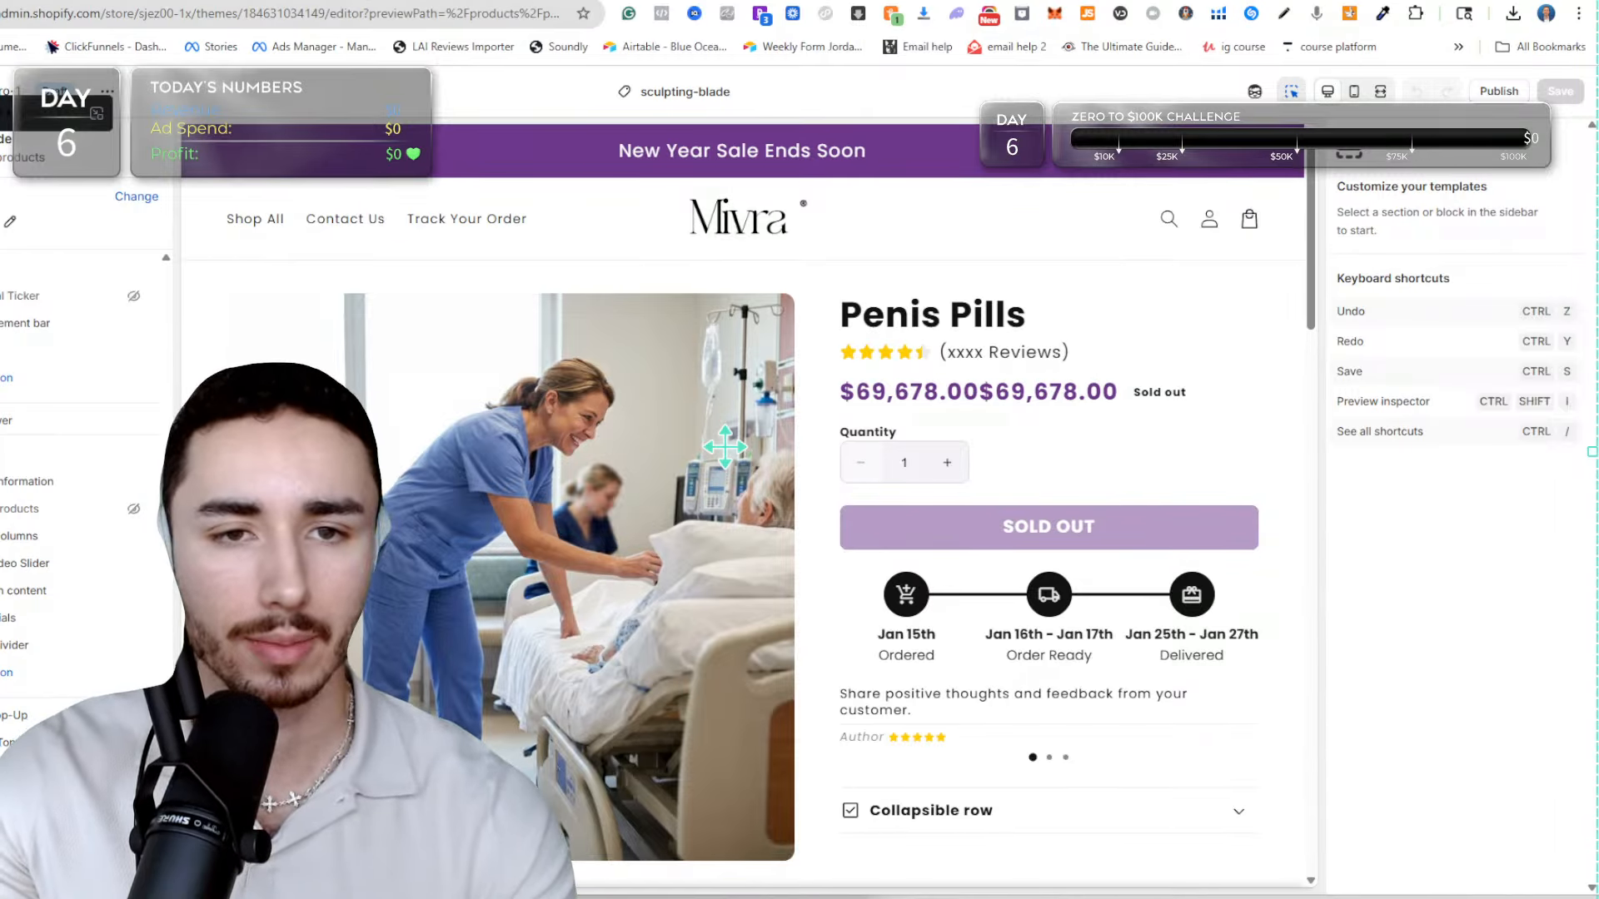
Switch to ChatGPT and dictate a request for a branded name, two words maximum, for a massage sculpting blade targeting plantar fasciitis.
{"action": "key", "text": "ctrl+Tab"}
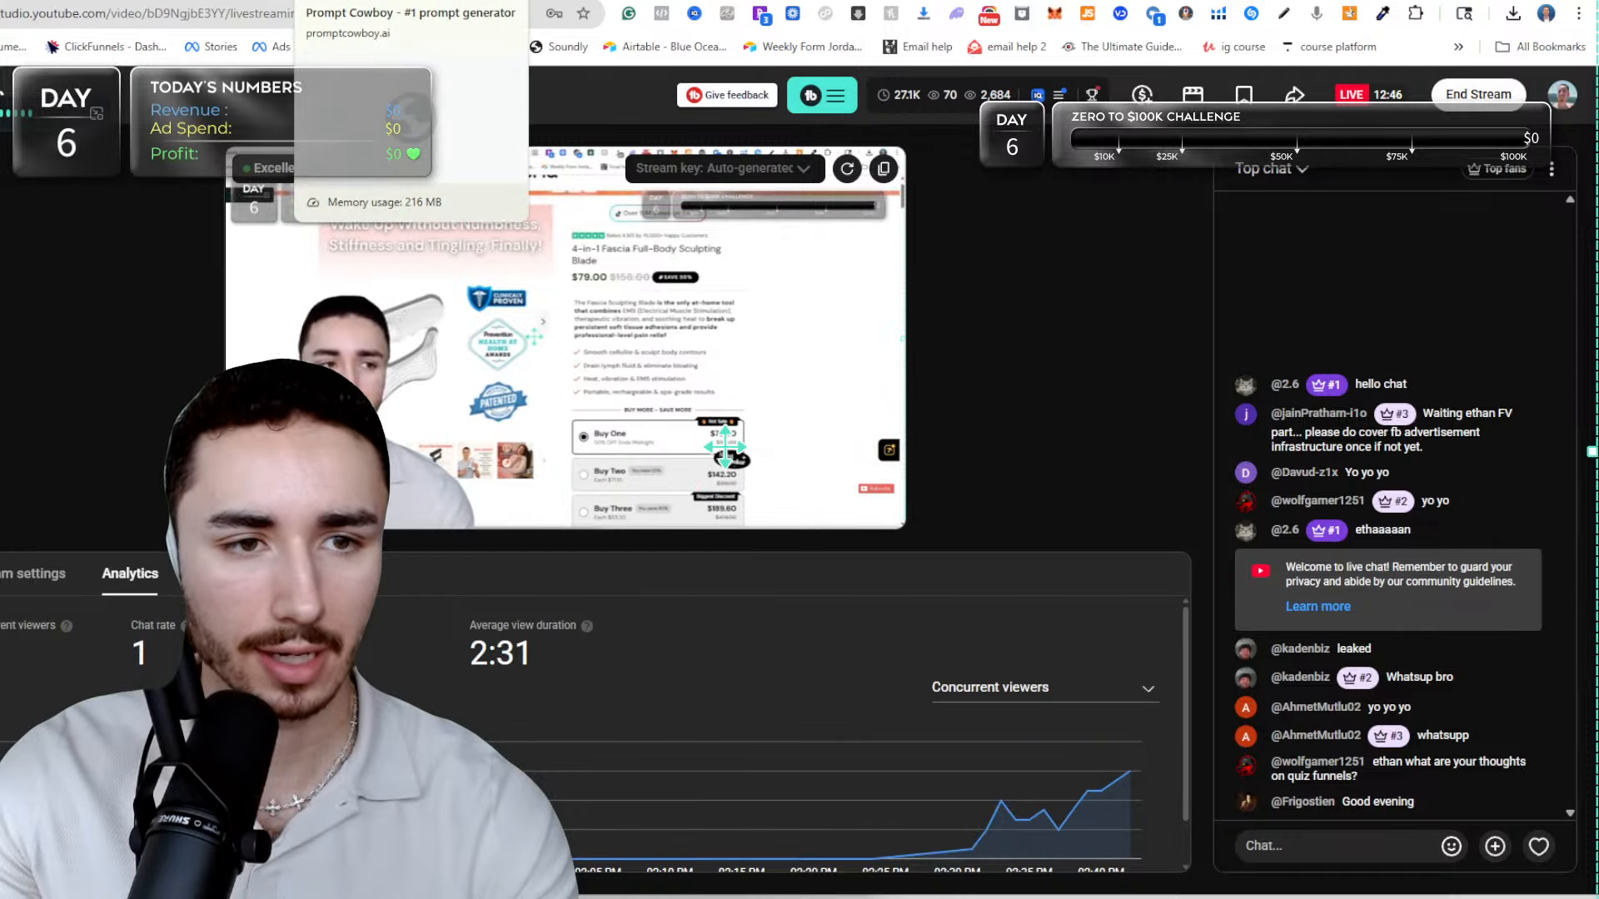
{"action": "left_click", "coordinate": [321, 1]}
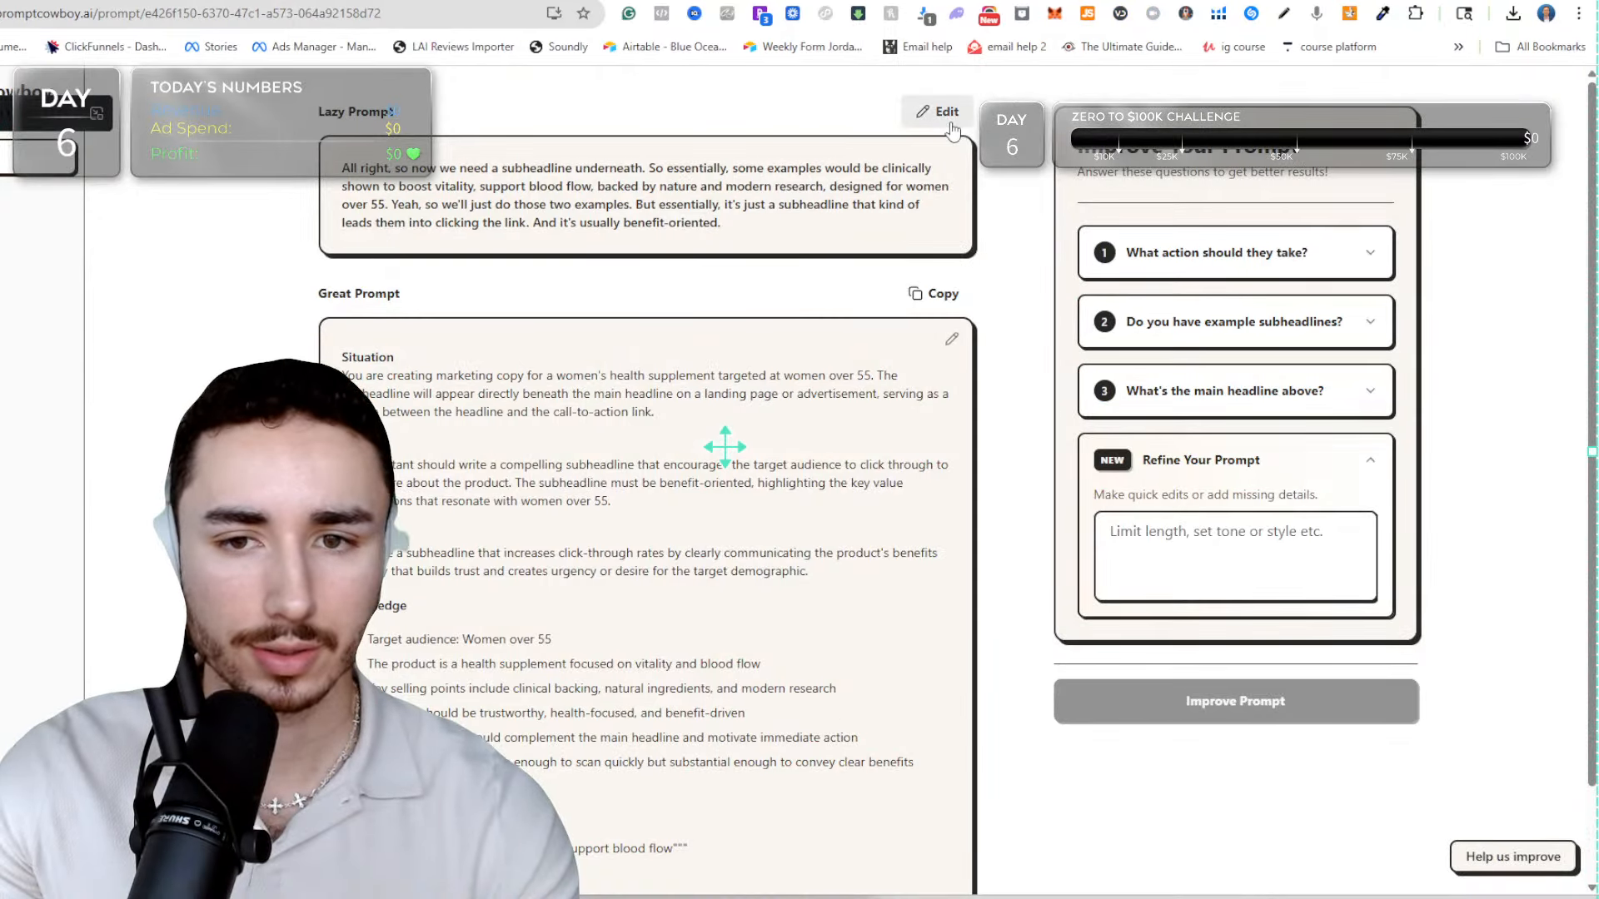
{"action": "left_click", "coordinate": [499, 1]}
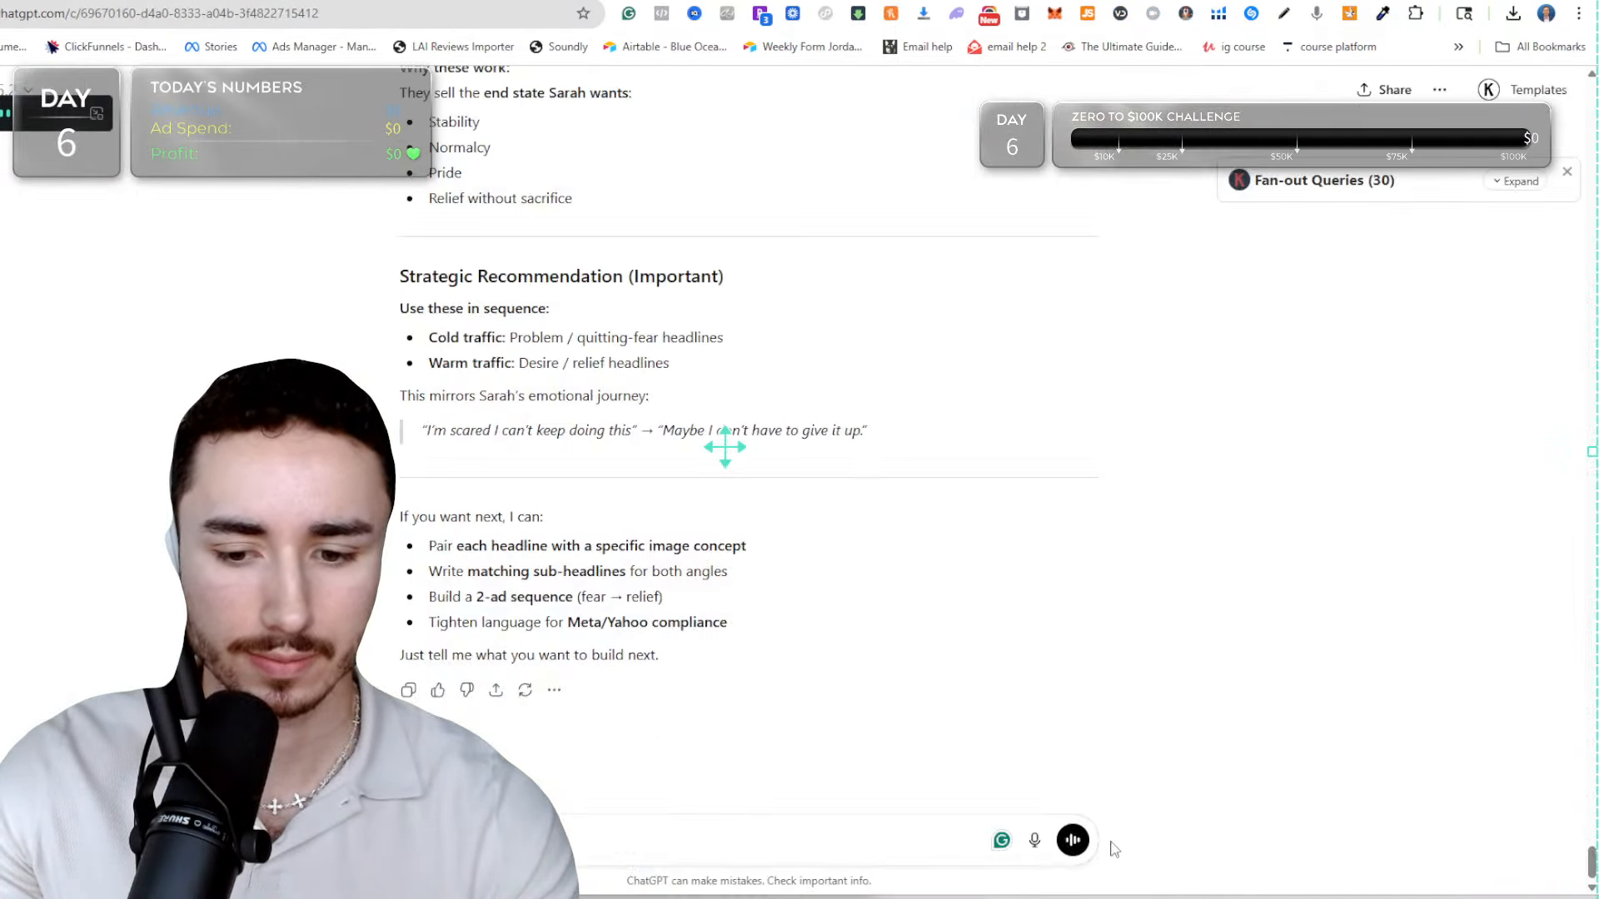
{"action": "left_click", "coordinate": [1034, 839]}
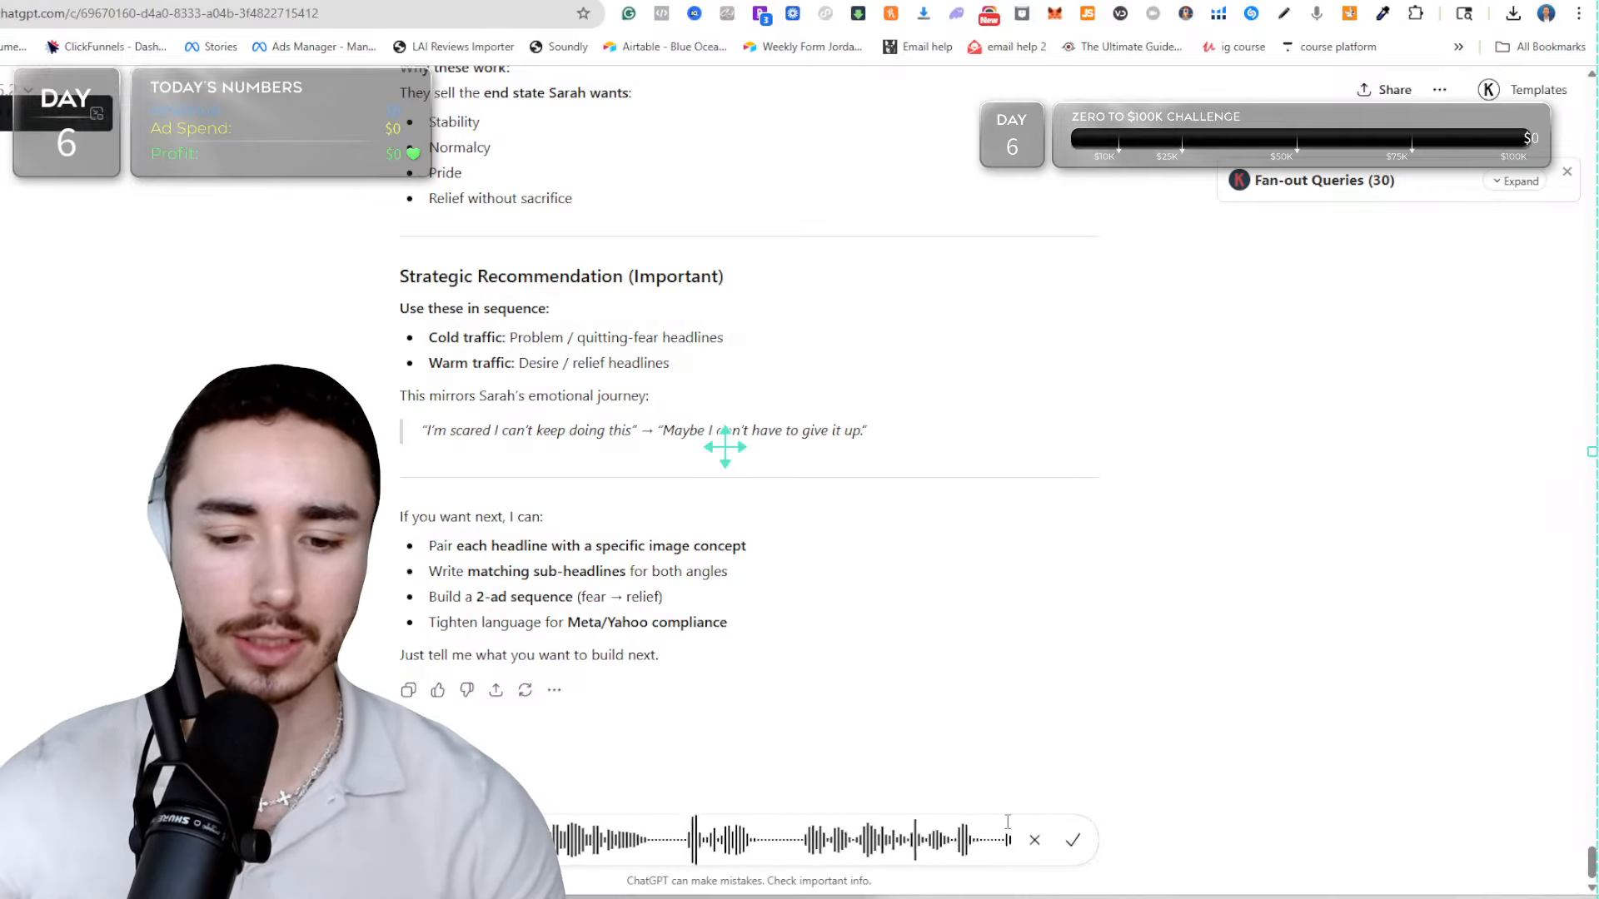
{"action": "left_click", "coordinate": [1073, 841]}
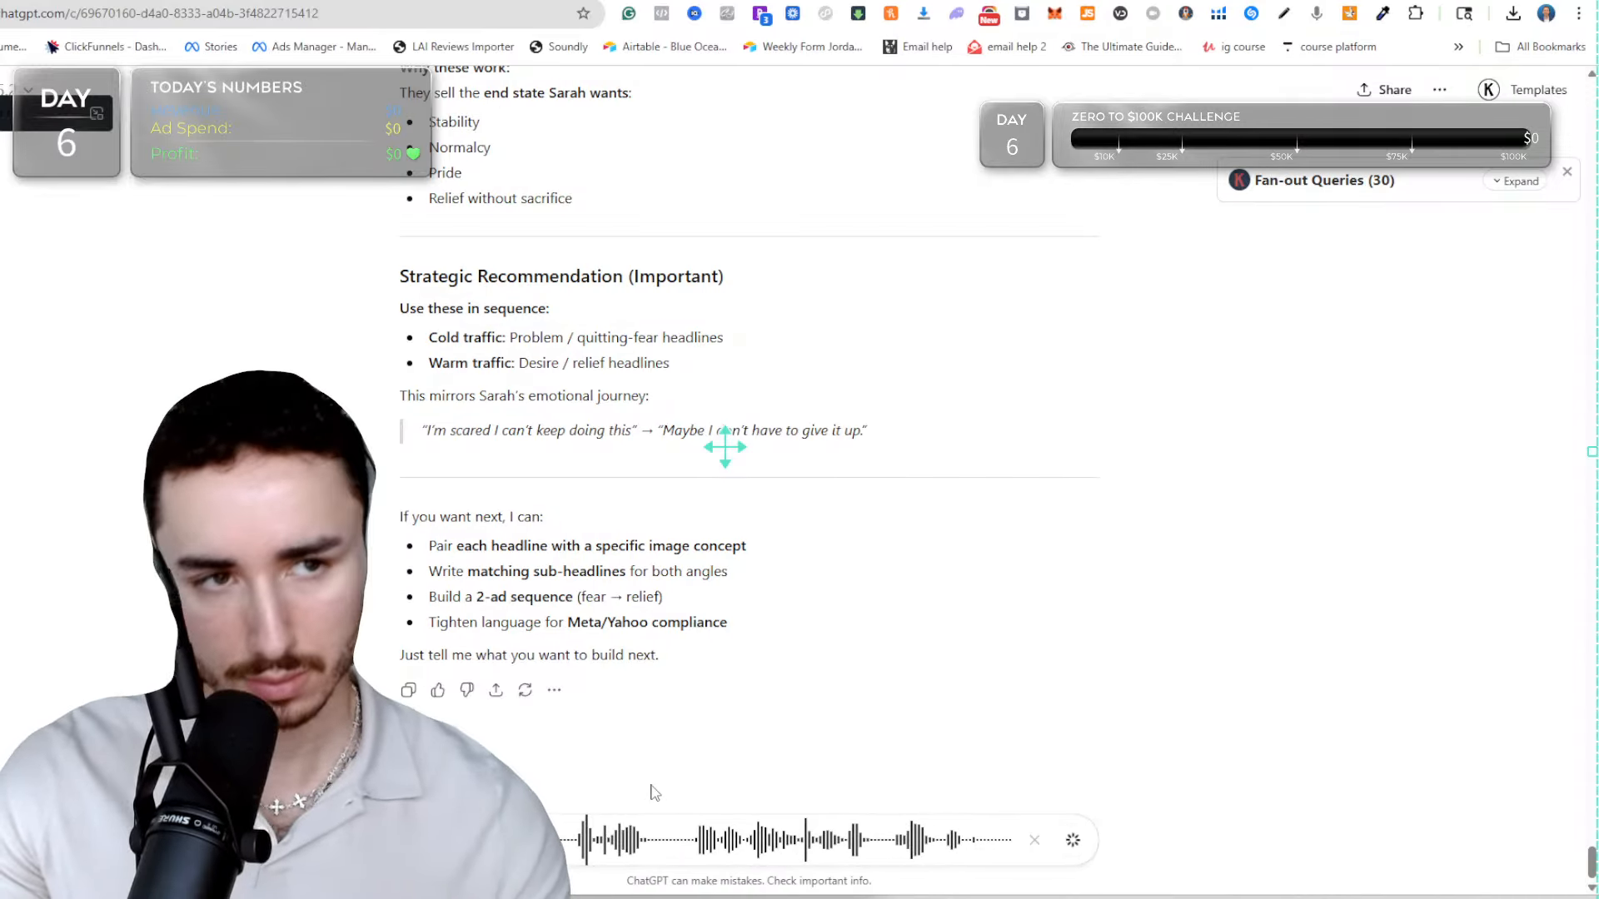
Copy the dictated request into Prompt Cowboy, replacing its lazy prompt, and generate an improved version of it.
{"action": "key", "text": "ctrl+a"}
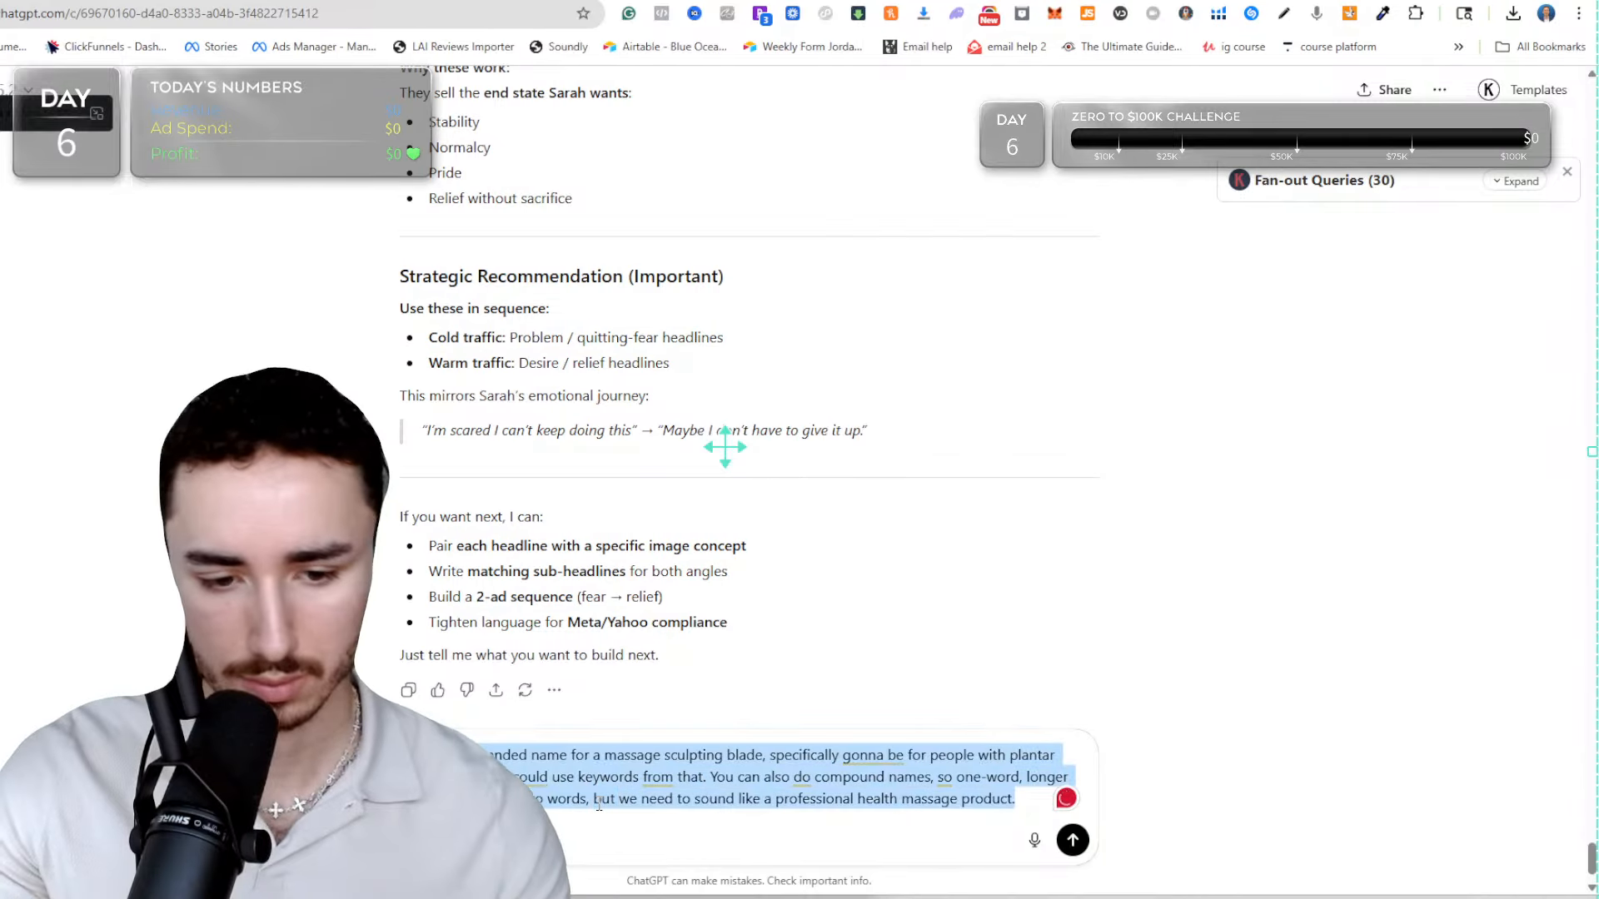
{"action": "key", "text": "ctrl+Tab"}
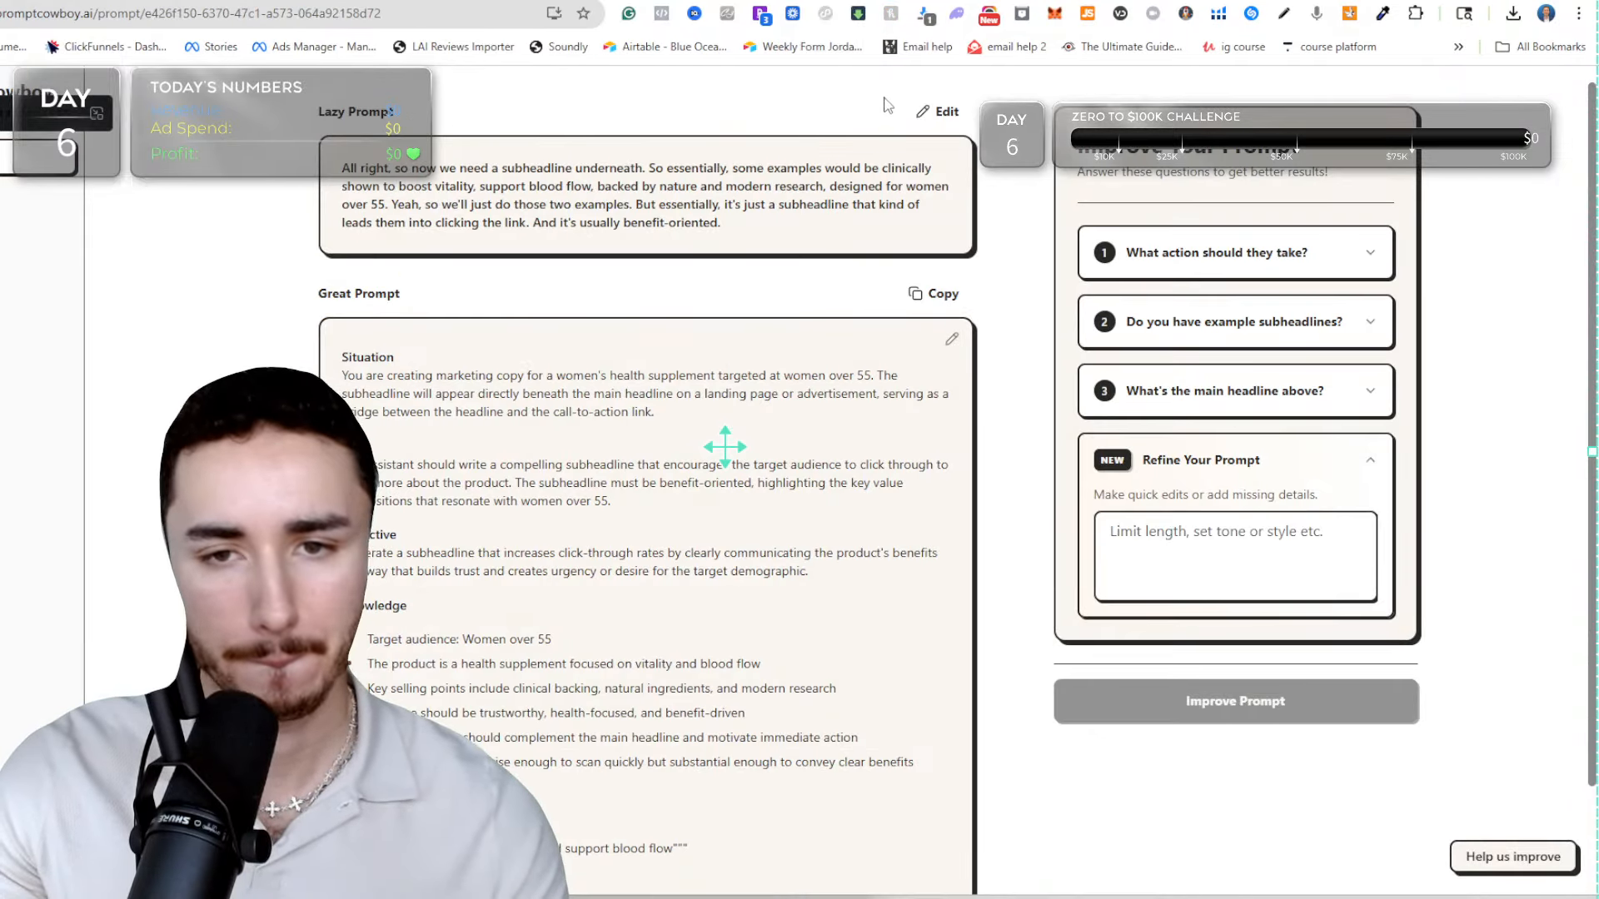
{"action": "left_click", "coordinate": [939, 110]}
{"action": "key", "text": "ctrl+a"}
{"action": "type", "text": "I need a branded name for a massage sculpting blade, specifically gonna be for people with plantar fasciitis, so we could use keywords from that. You can also do compound names, so one-word, longer names. Max do two words, but we need to sound like a professional health massage product."}
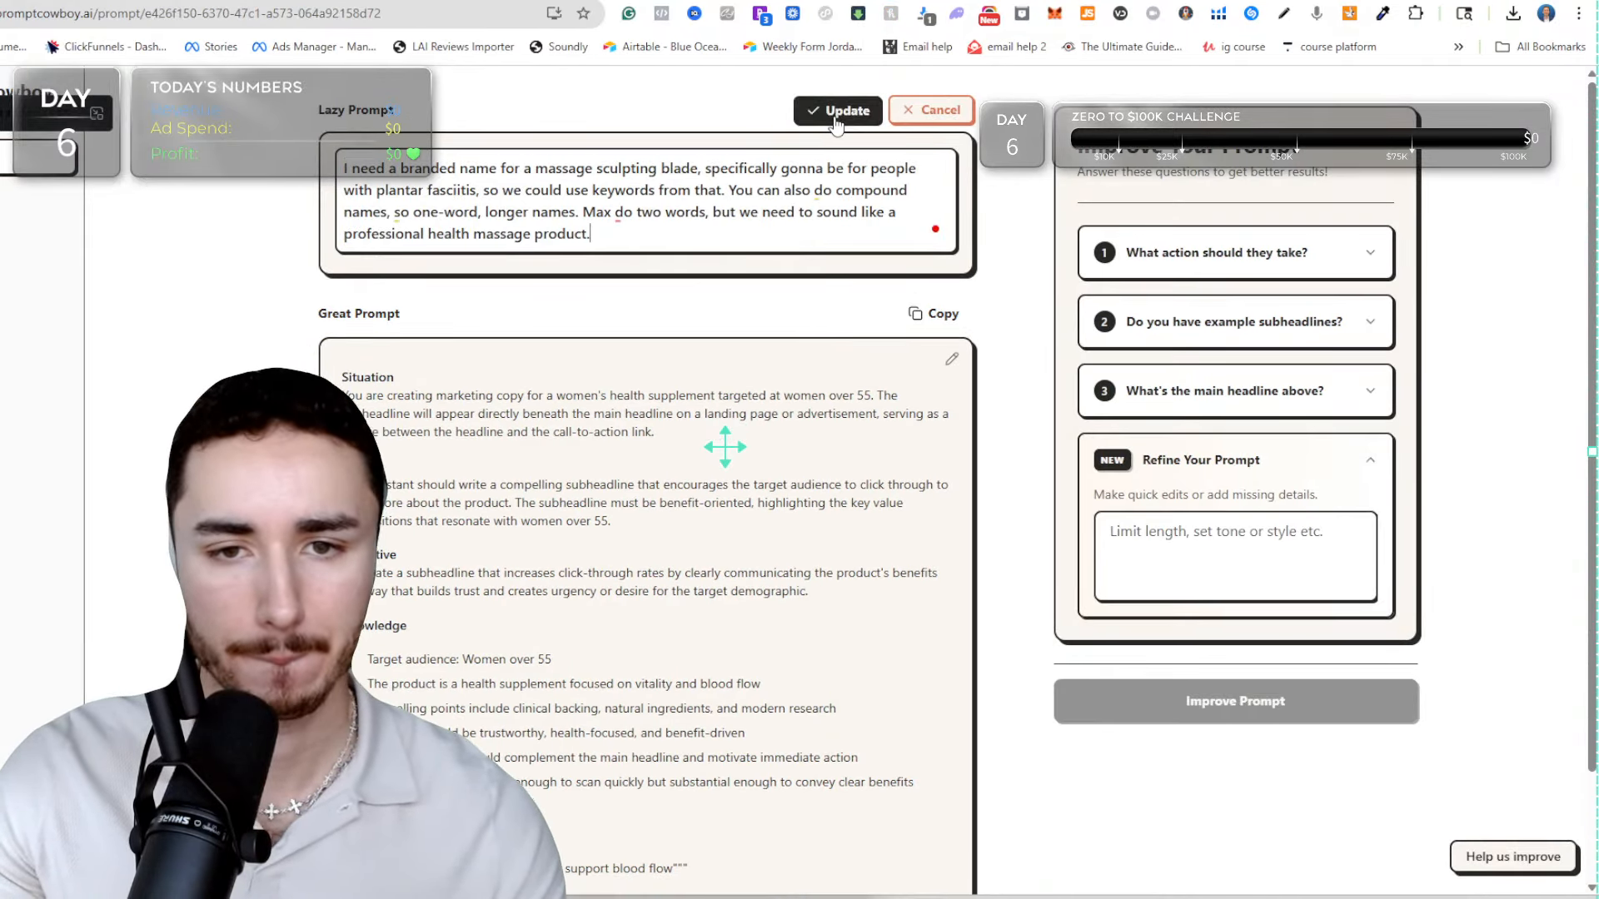
{"action": "left_click", "coordinate": [835, 117]}
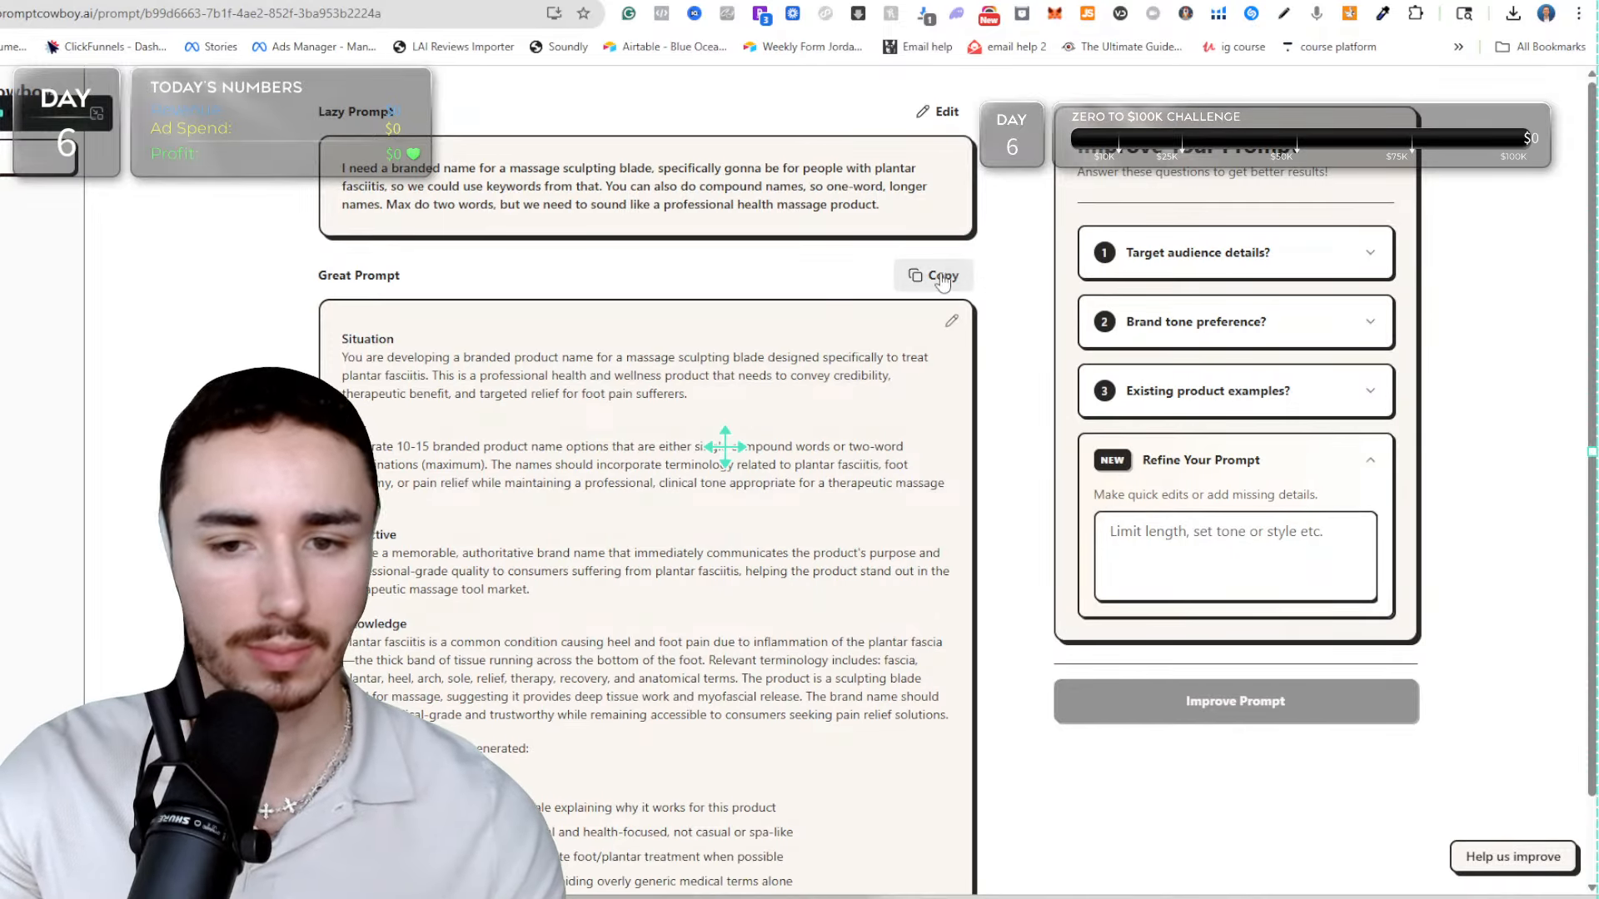
Copy the improved branded-name prompt and submit it in both the ChatGPT and Claude chats.
{"action": "left_click", "coordinate": [941, 280]}
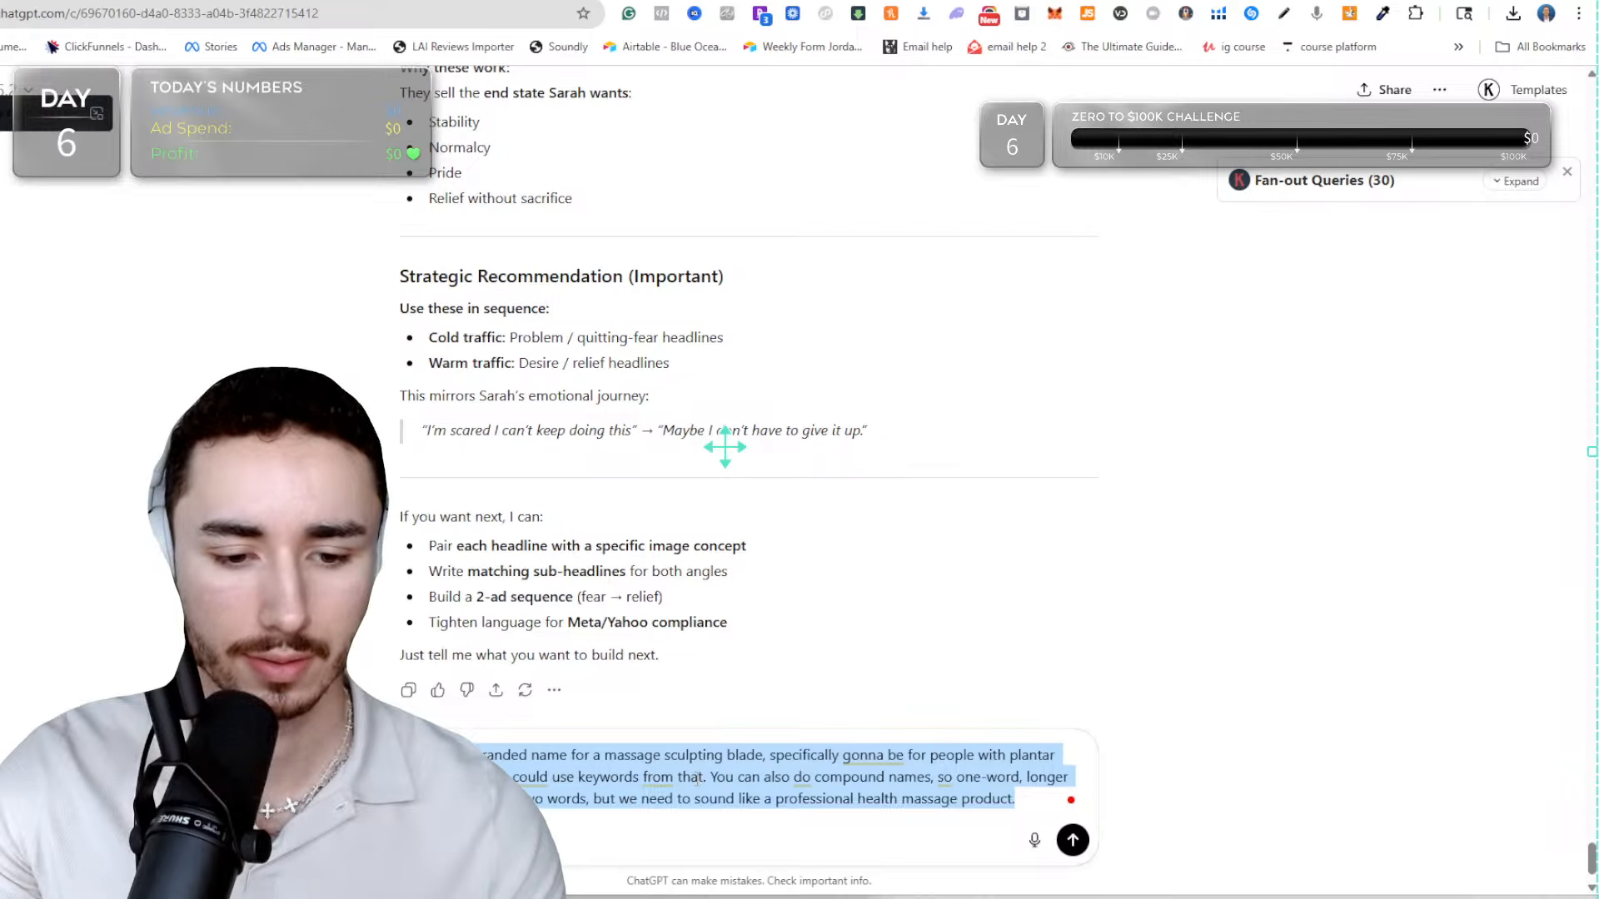
{"action": "key", "text": "ctrl+v"}
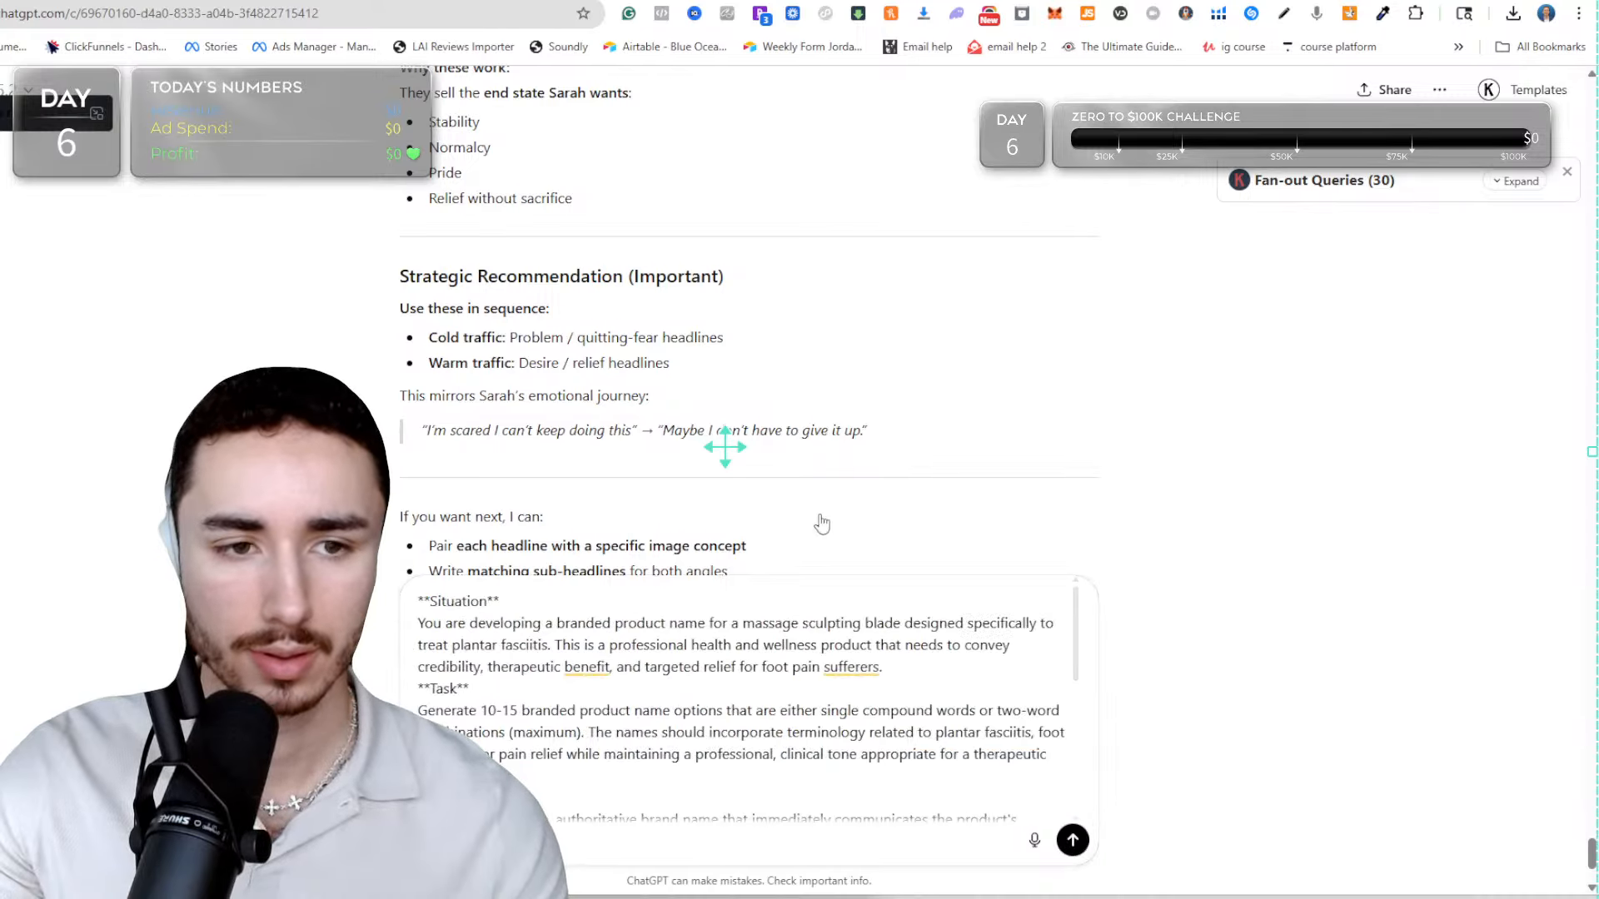
{"action": "scroll", "coordinate": [822, 523], "scroll_direction": "up", "scroll_amount": 10}
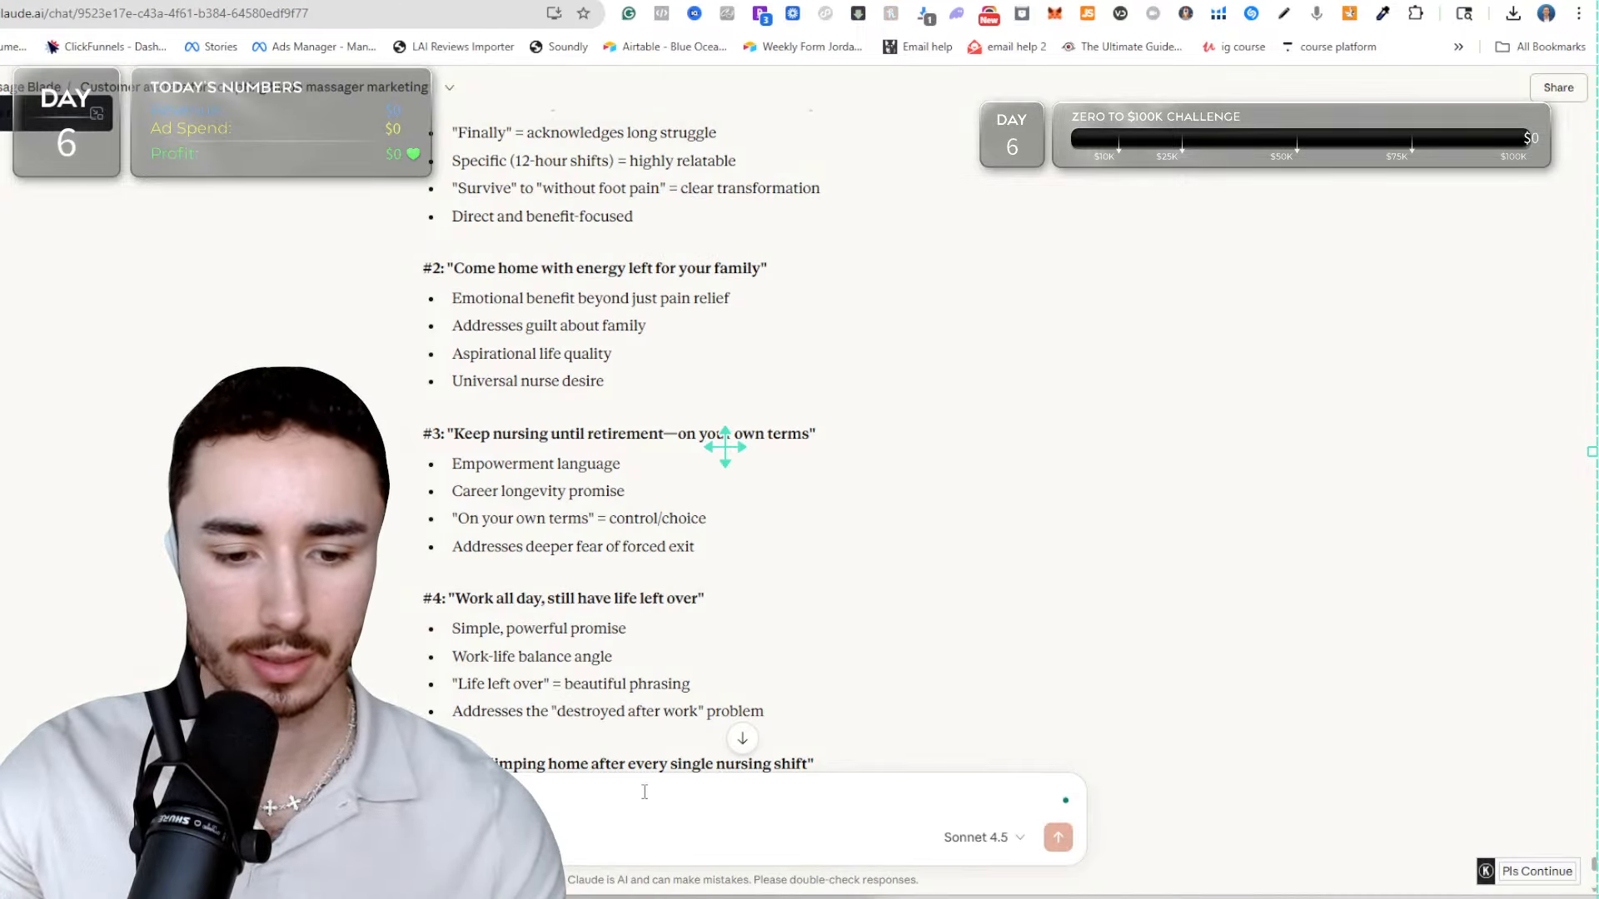
{"action": "key", "text": "ctrl+v"}
{"action": "key", "text": "Return"}
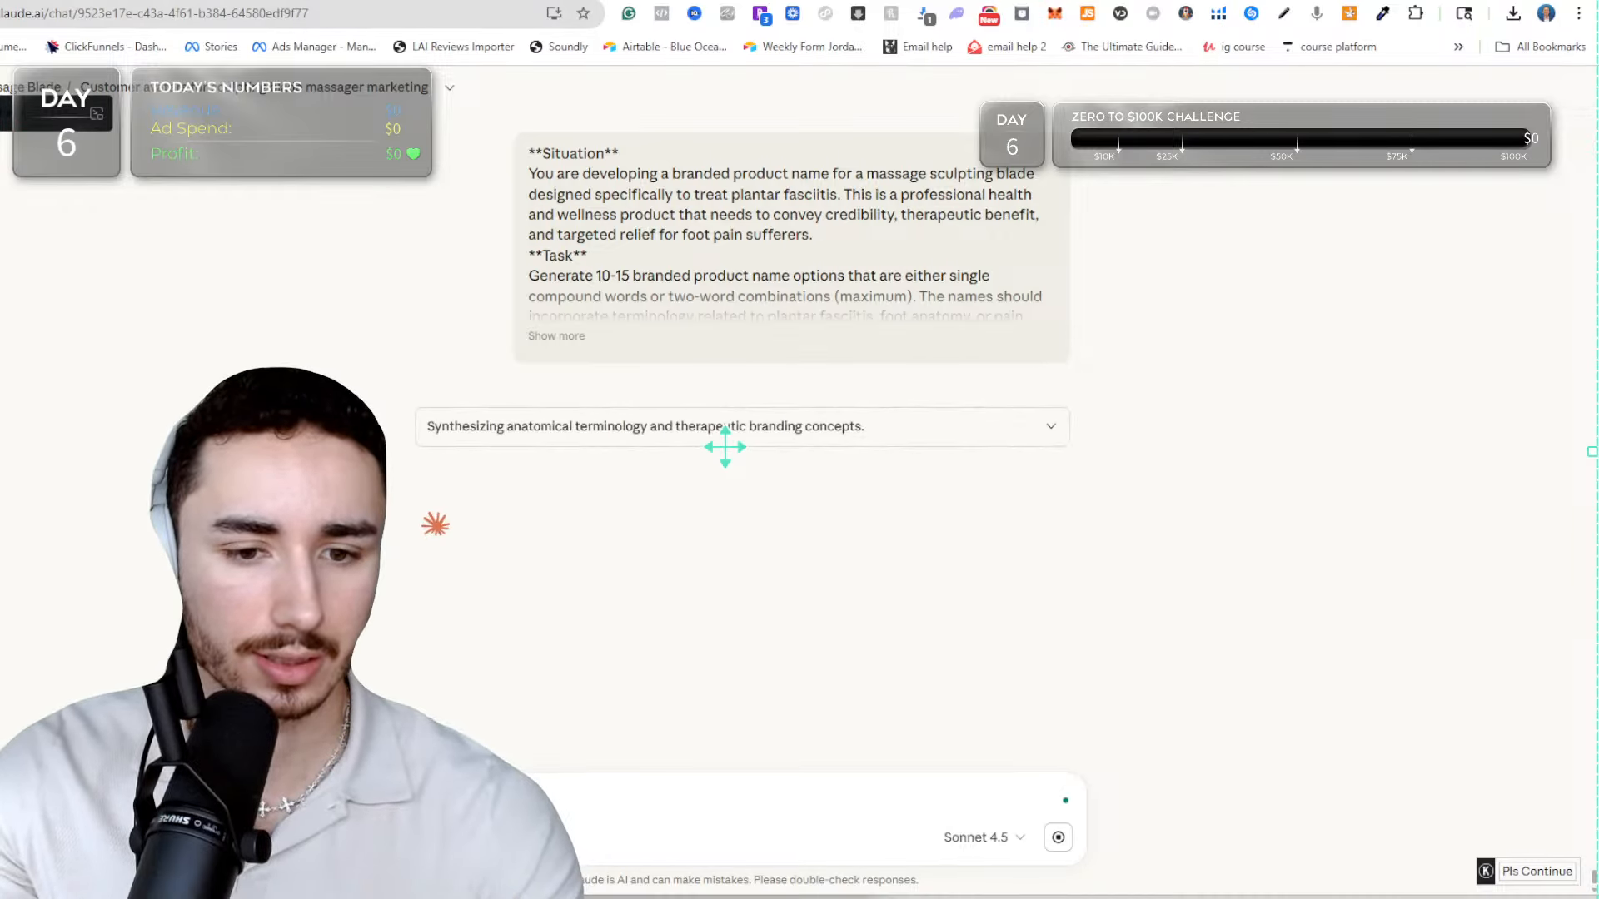
Read ChatGPT's product name suggestions and compare them with the title on the competitor's sculpting blade page.
{"action": "key", "text": "ctrl+Tab"}
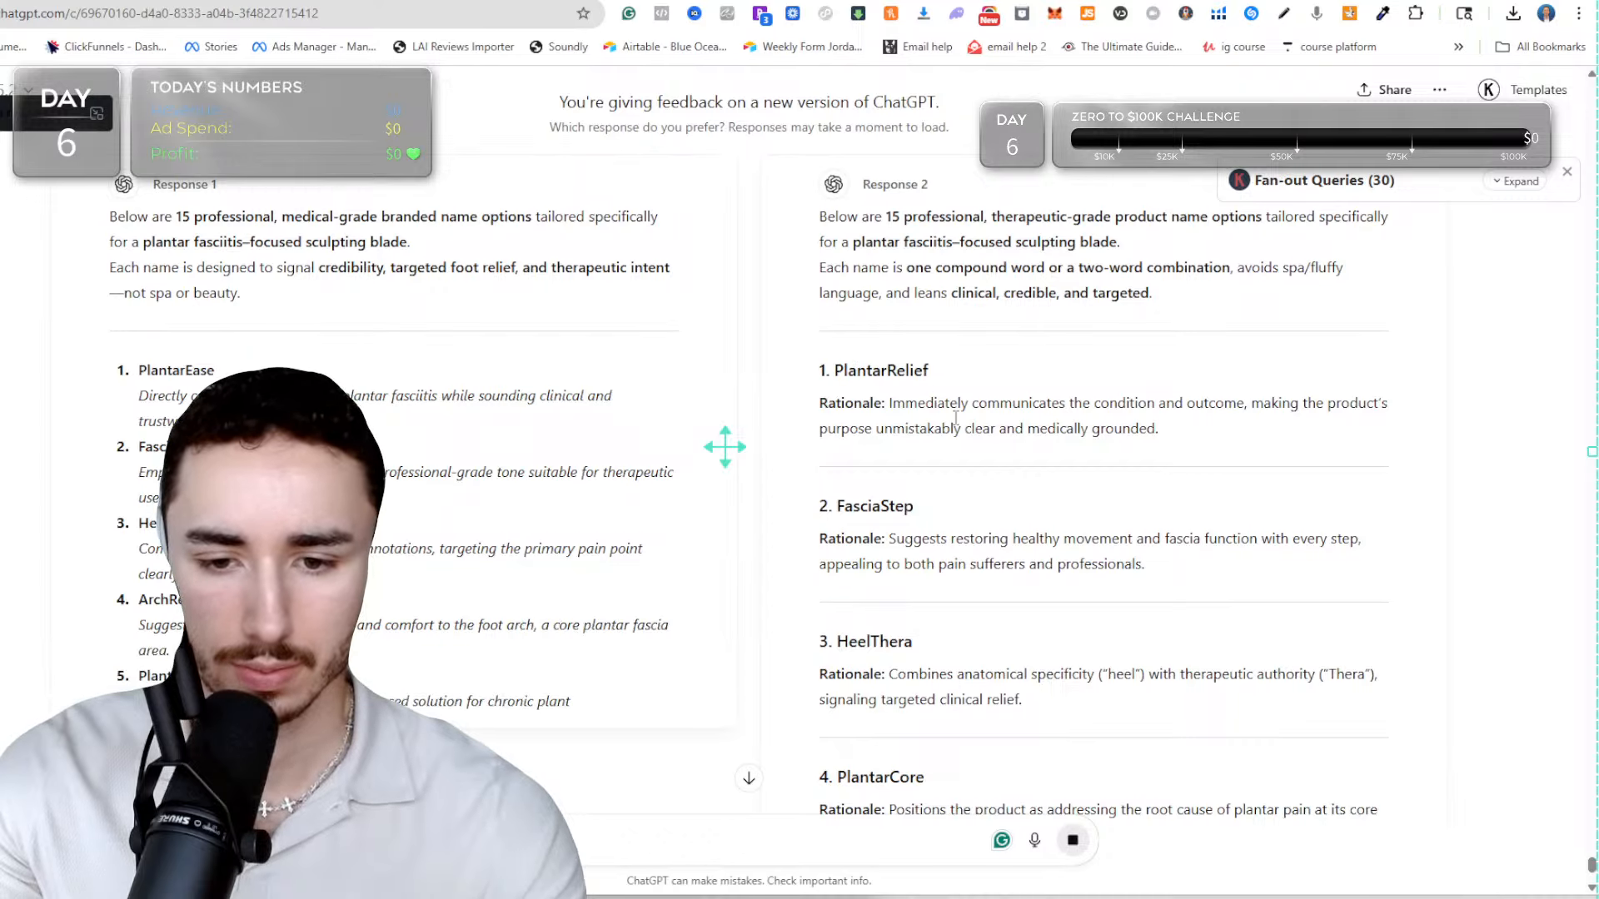
{"action": "scroll", "coordinate": [955, 419], "scroll_direction": "down", "scroll_amount": 2}
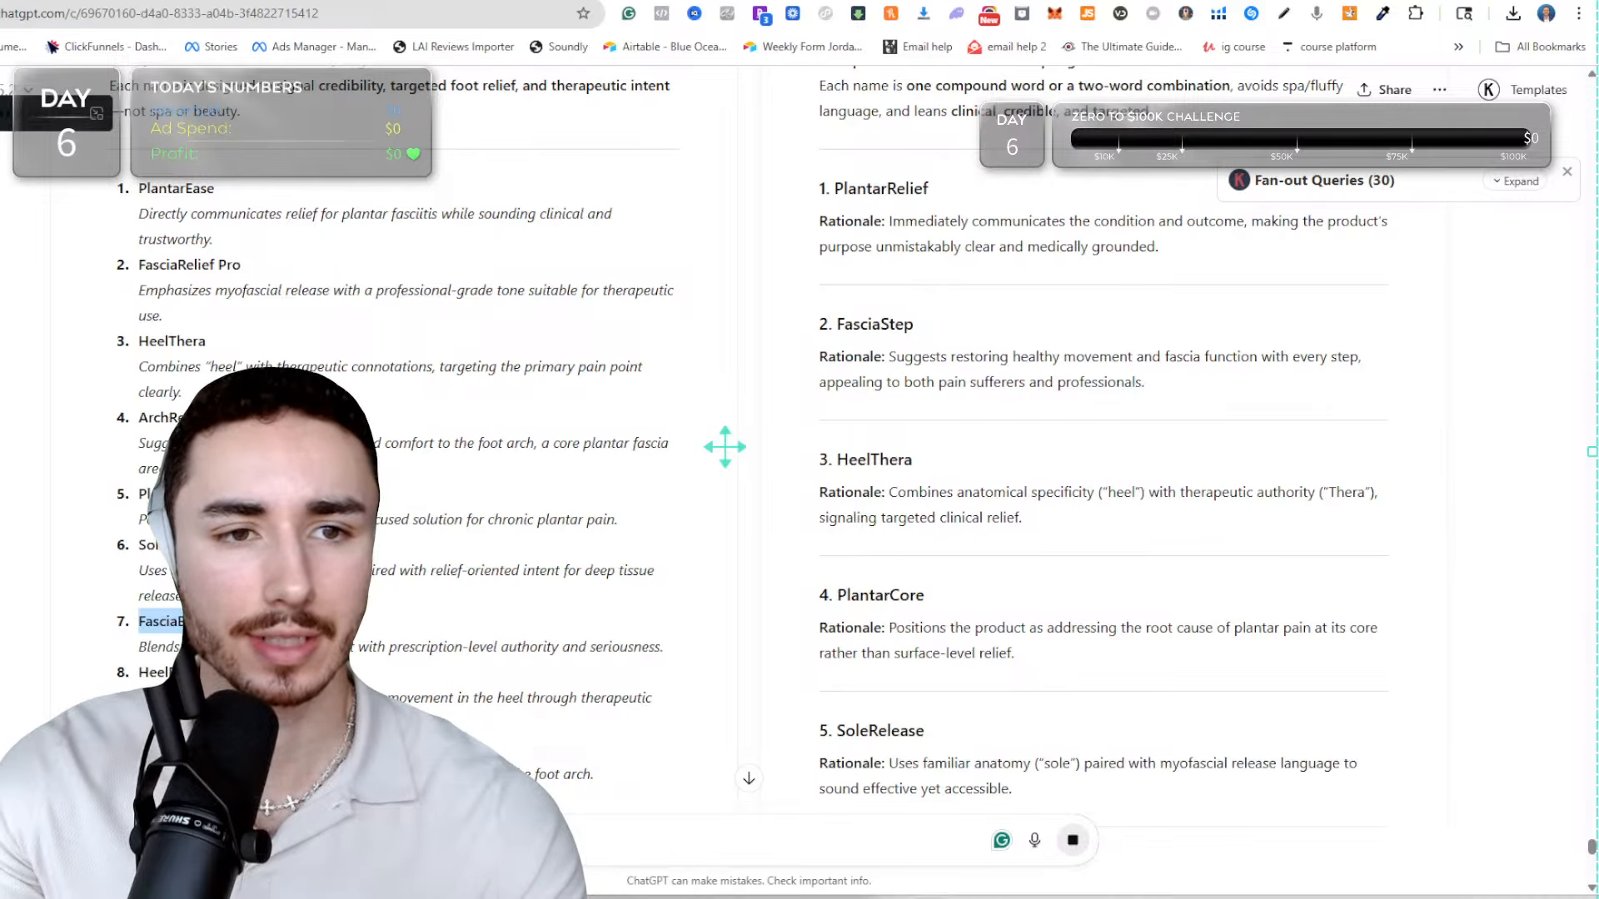
{"action": "left_click", "coordinate": [700, 2]}
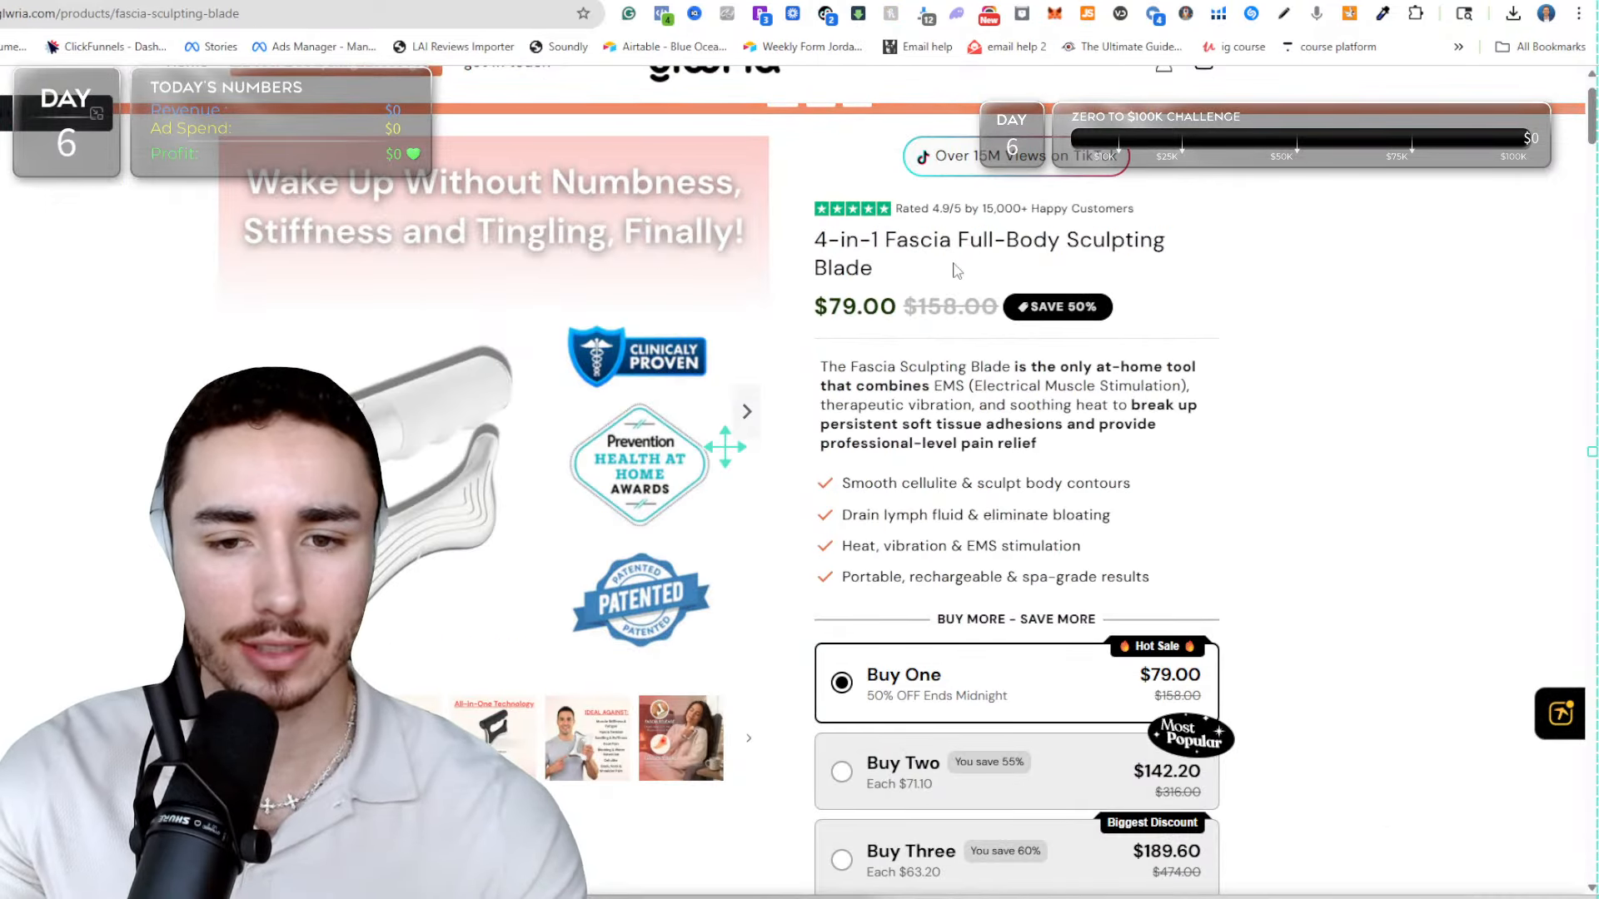
{"action": "left_click_drag", "start_coordinate": [866, 278], "coordinate": [814, 207]}
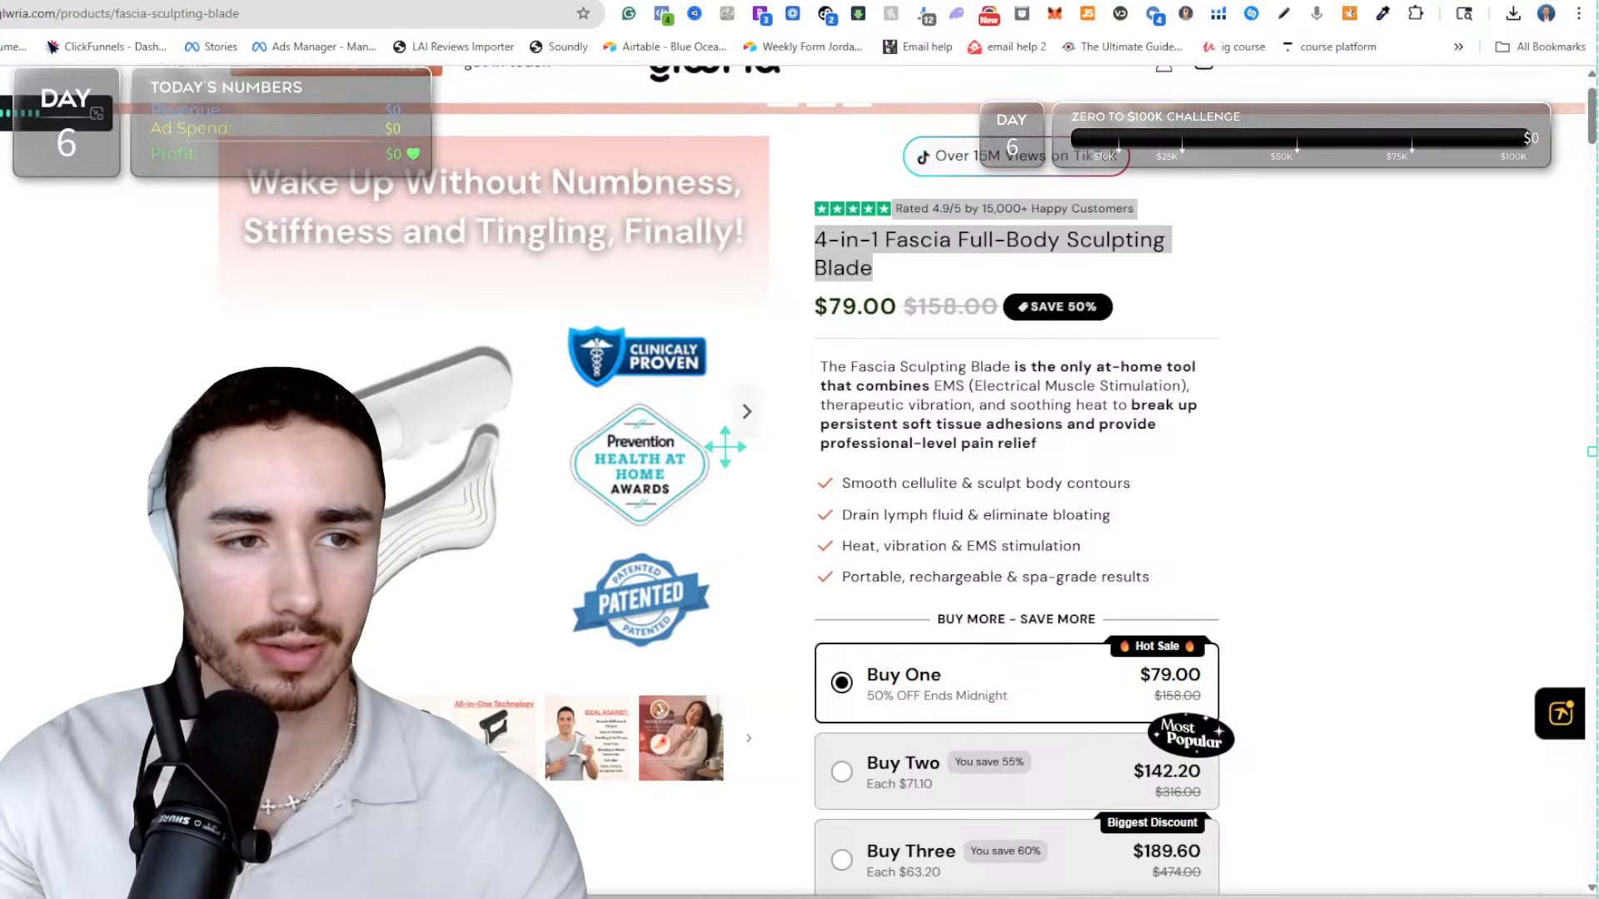
Read through Claude's branded product name options and its top recommendations, checking back against ChatGPT's suggestions.
{"action": "left_click", "coordinate": [583, 2]}
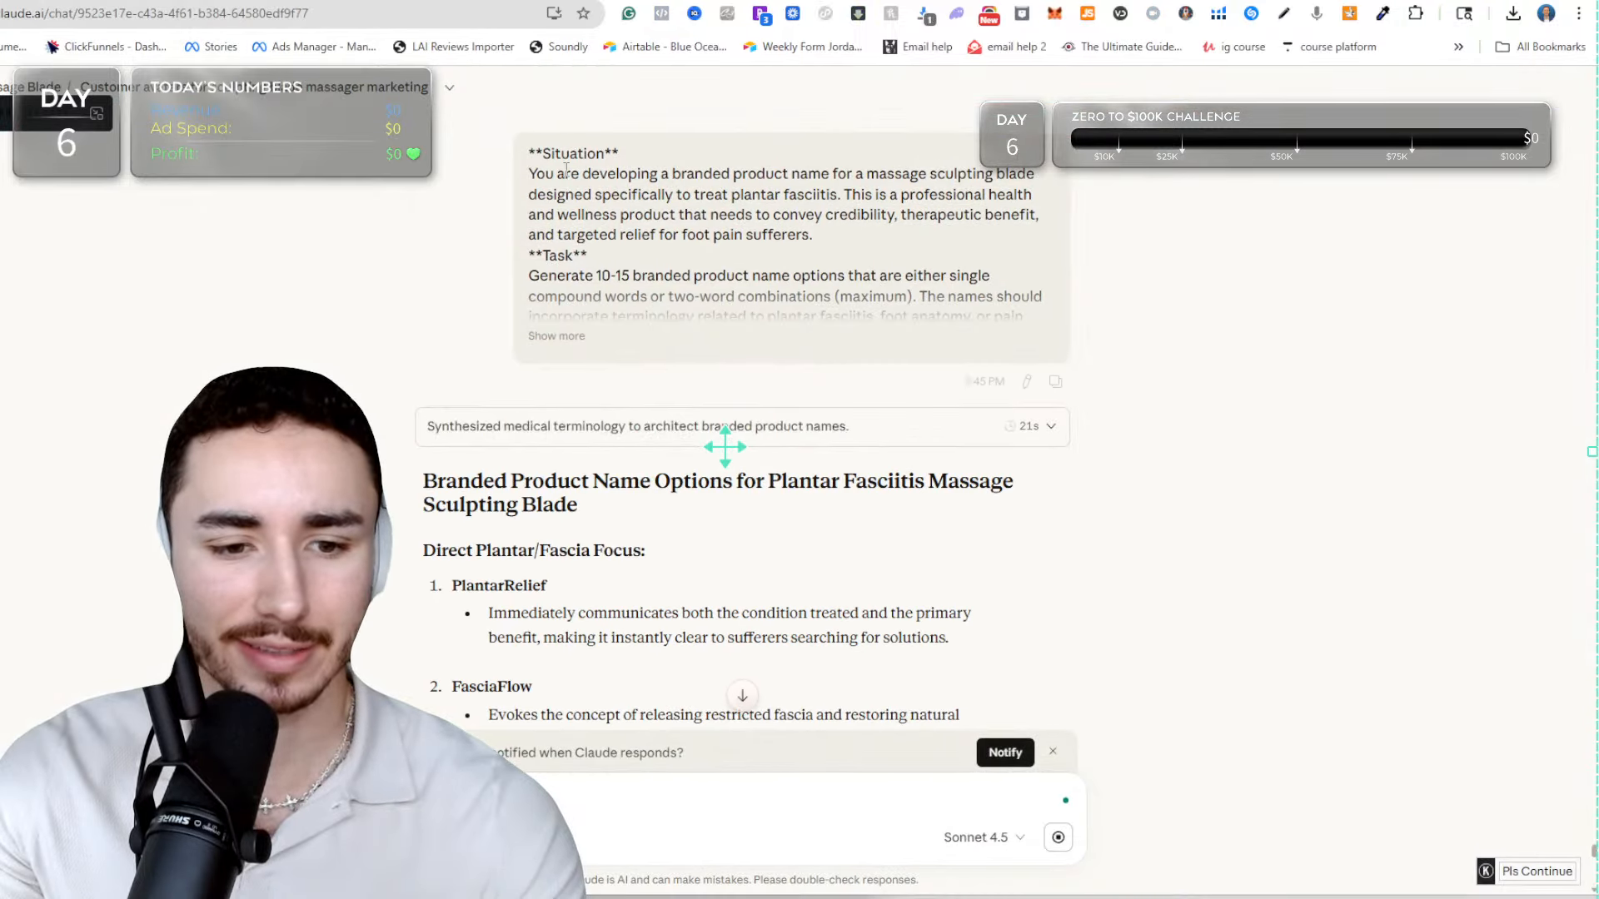
{"action": "scroll", "coordinate": [783, 550], "scroll_direction": "down", "scroll_amount": 3}
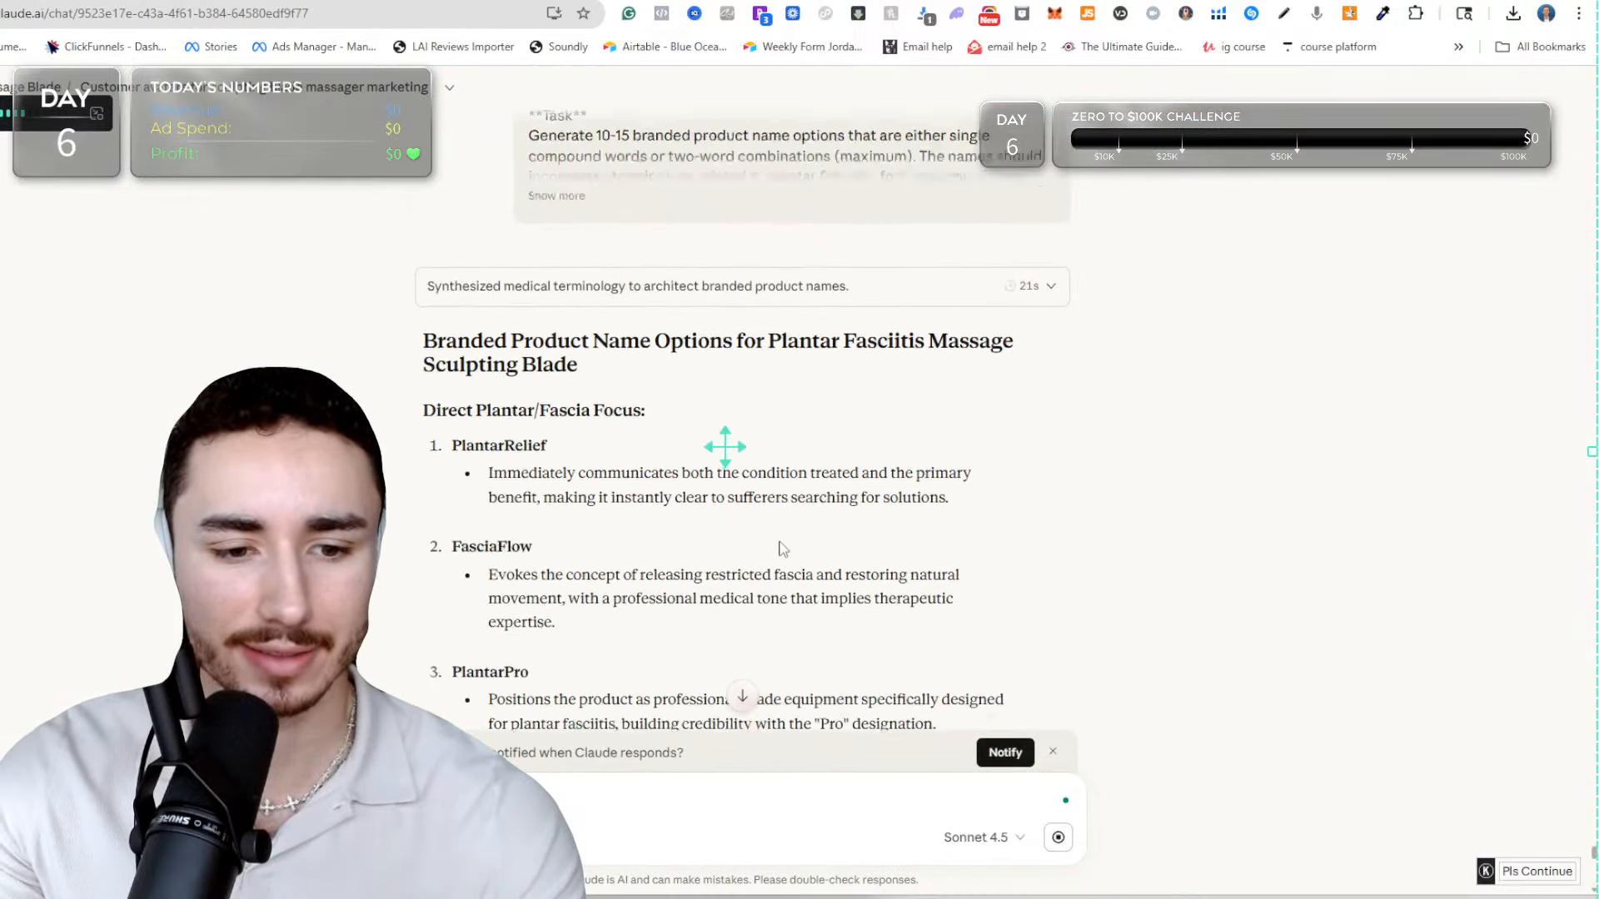
{"action": "left_click_drag", "start_coordinate": [451, 313], "coordinate": [577, 316]}
{"action": "scroll", "coordinate": [558, 325], "scroll_direction": "down", "scroll_amount": 3}
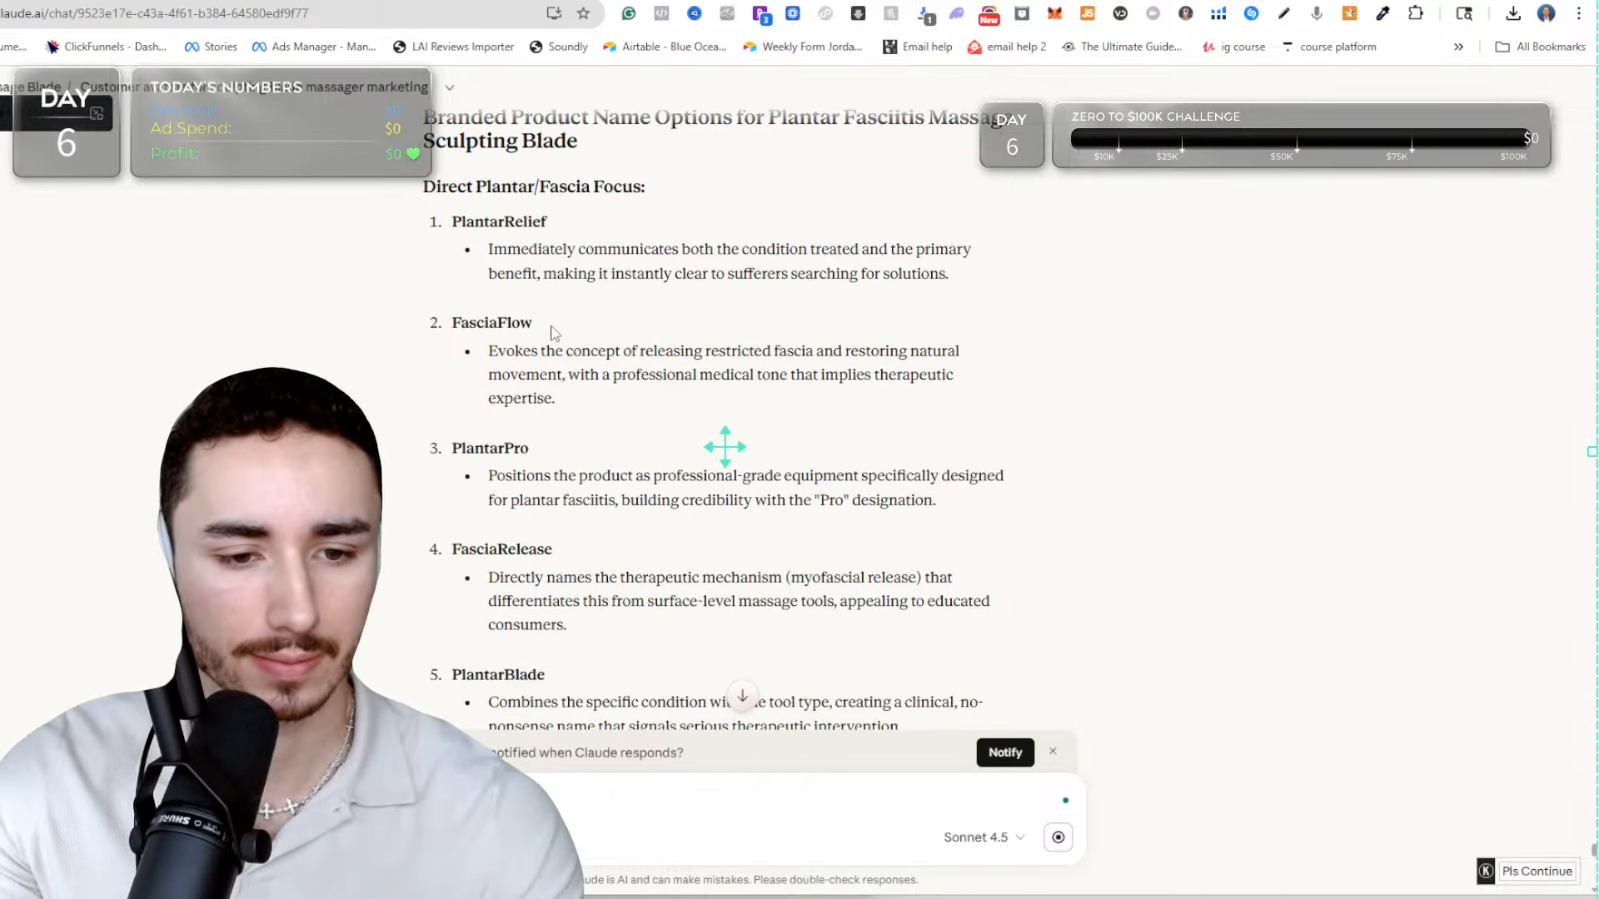
{"action": "scroll", "coordinate": [514, 354], "scroll_direction": "down", "scroll_amount": 4}
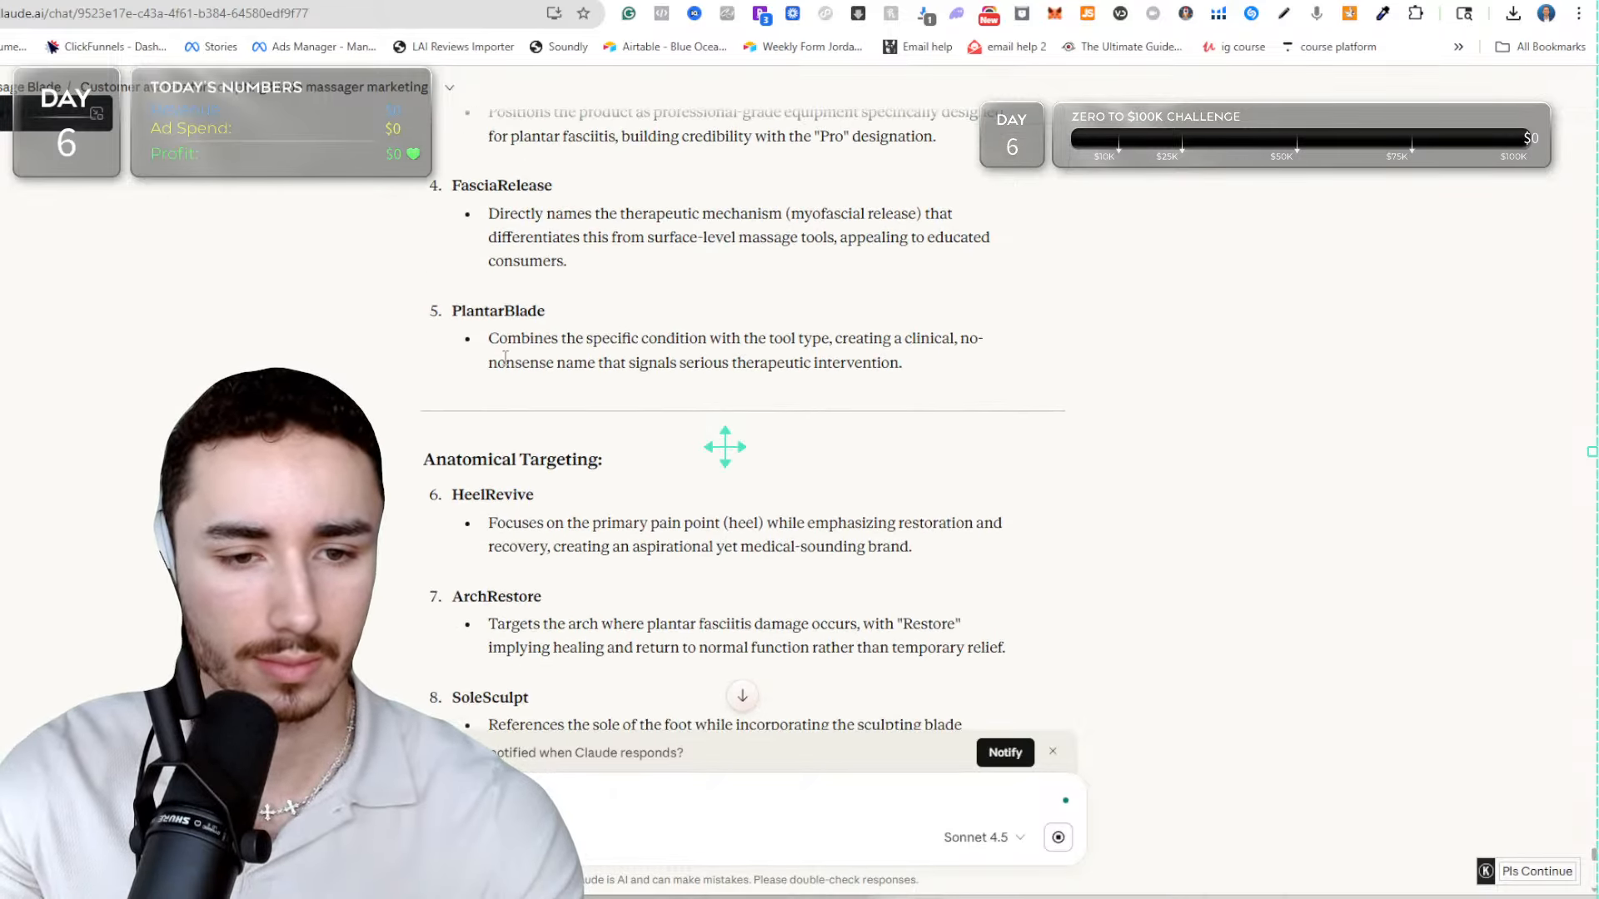
{"action": "scroll", "coordinate": [526, 360], "scroll_direction": "down", "scroll_amount": 5}
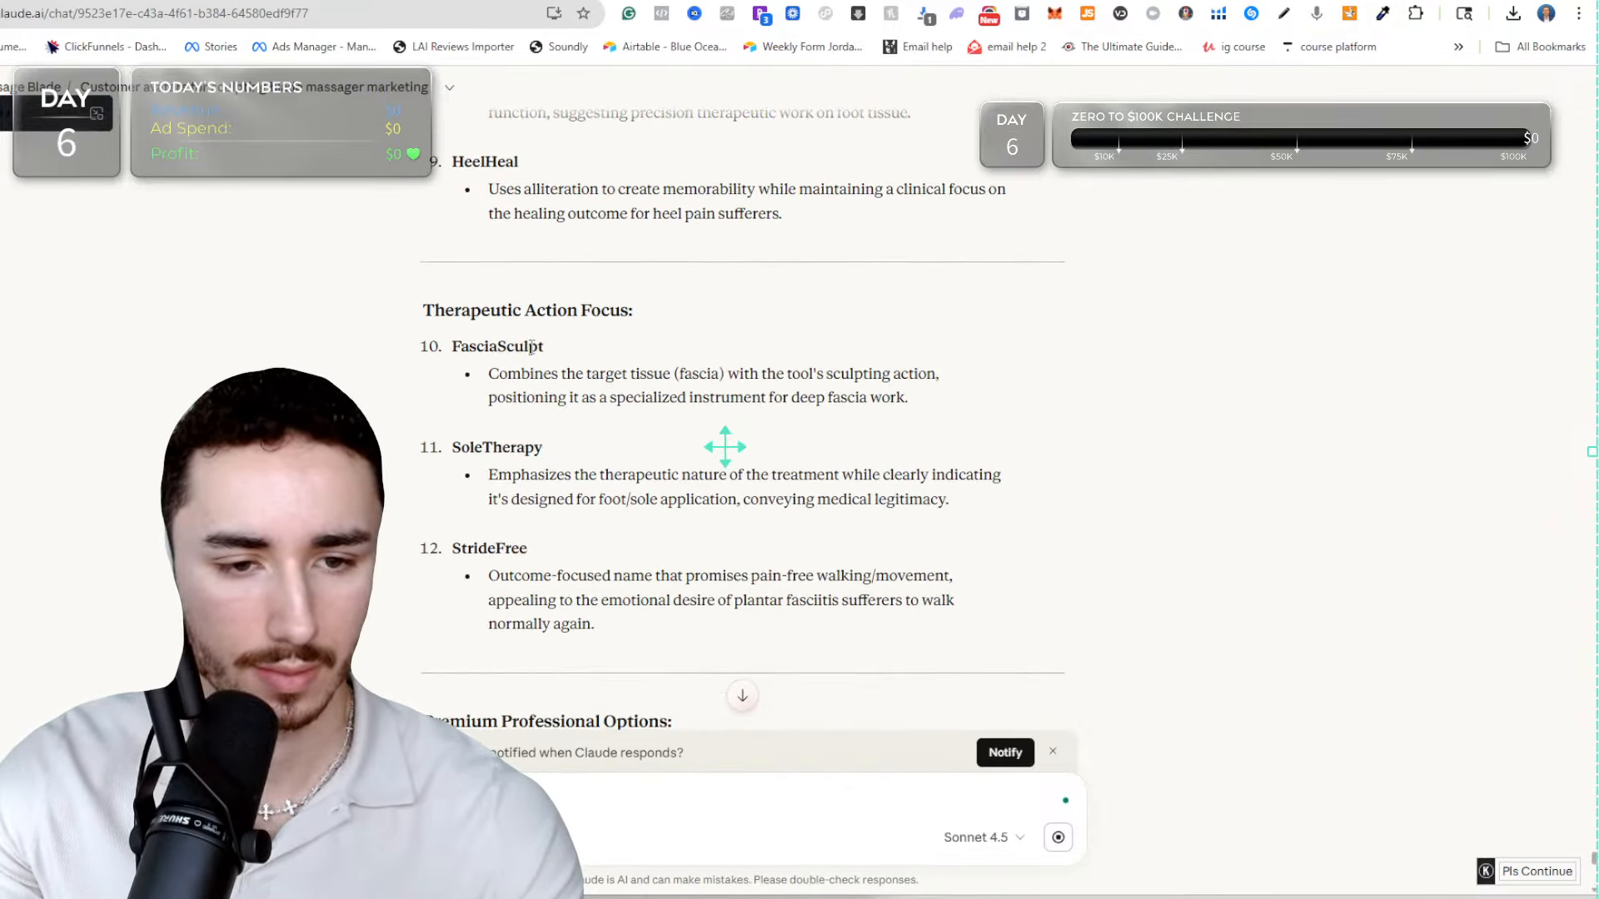
{"action": "scroll", "coordinate": [724, 447], "scroll_direction": "down", "scroll_amount": 3}
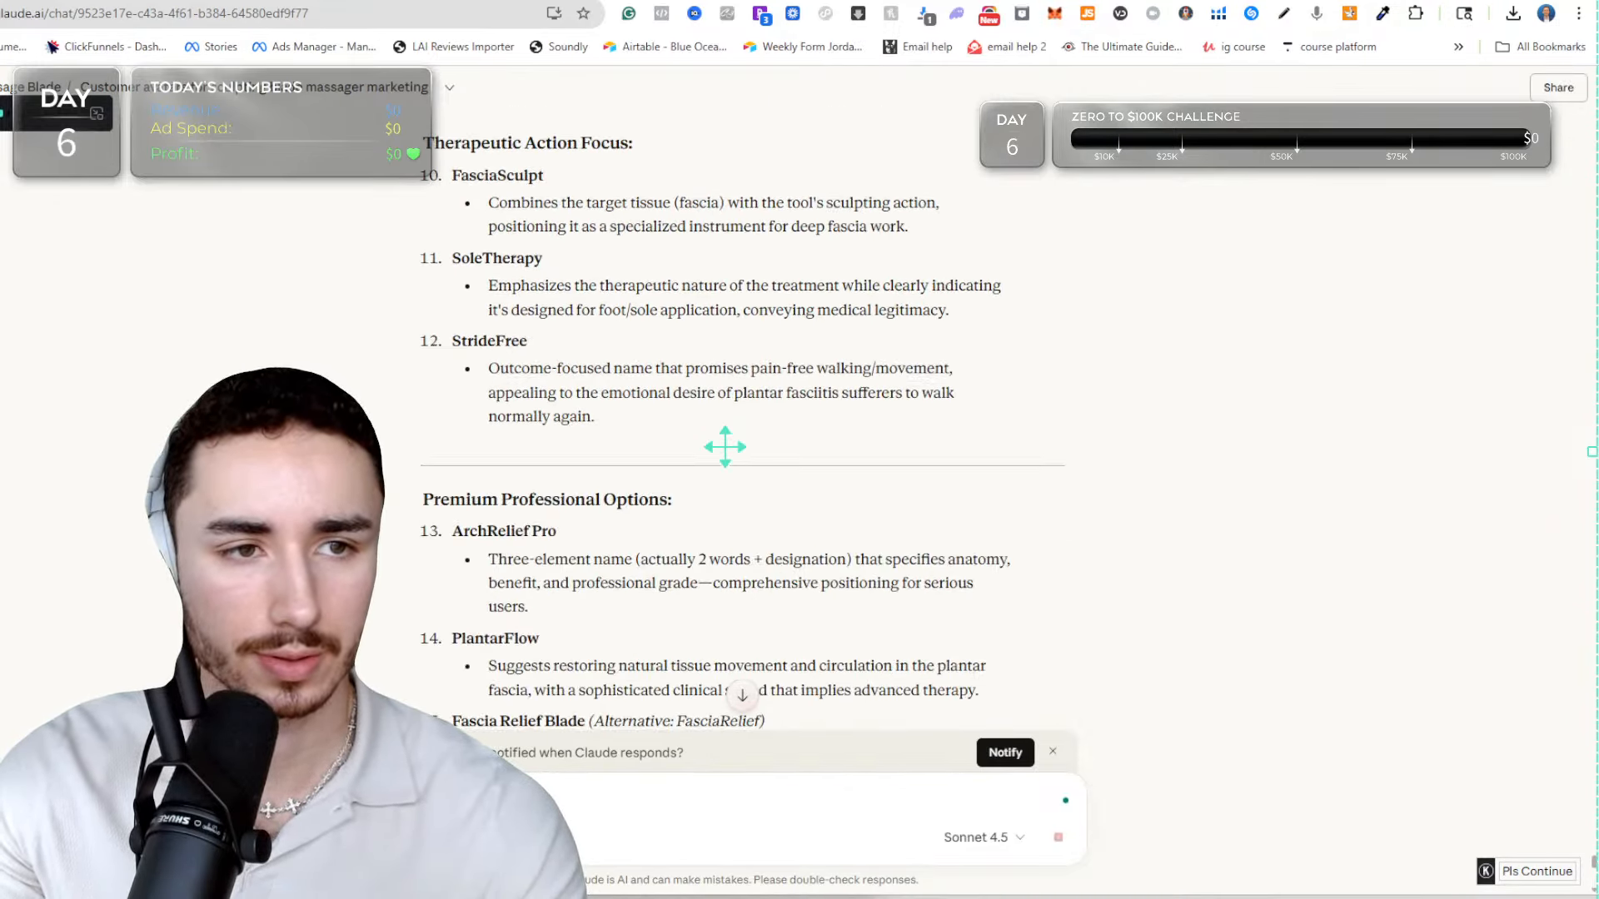
{"action": "key", "text": "ctrl+Tab"}
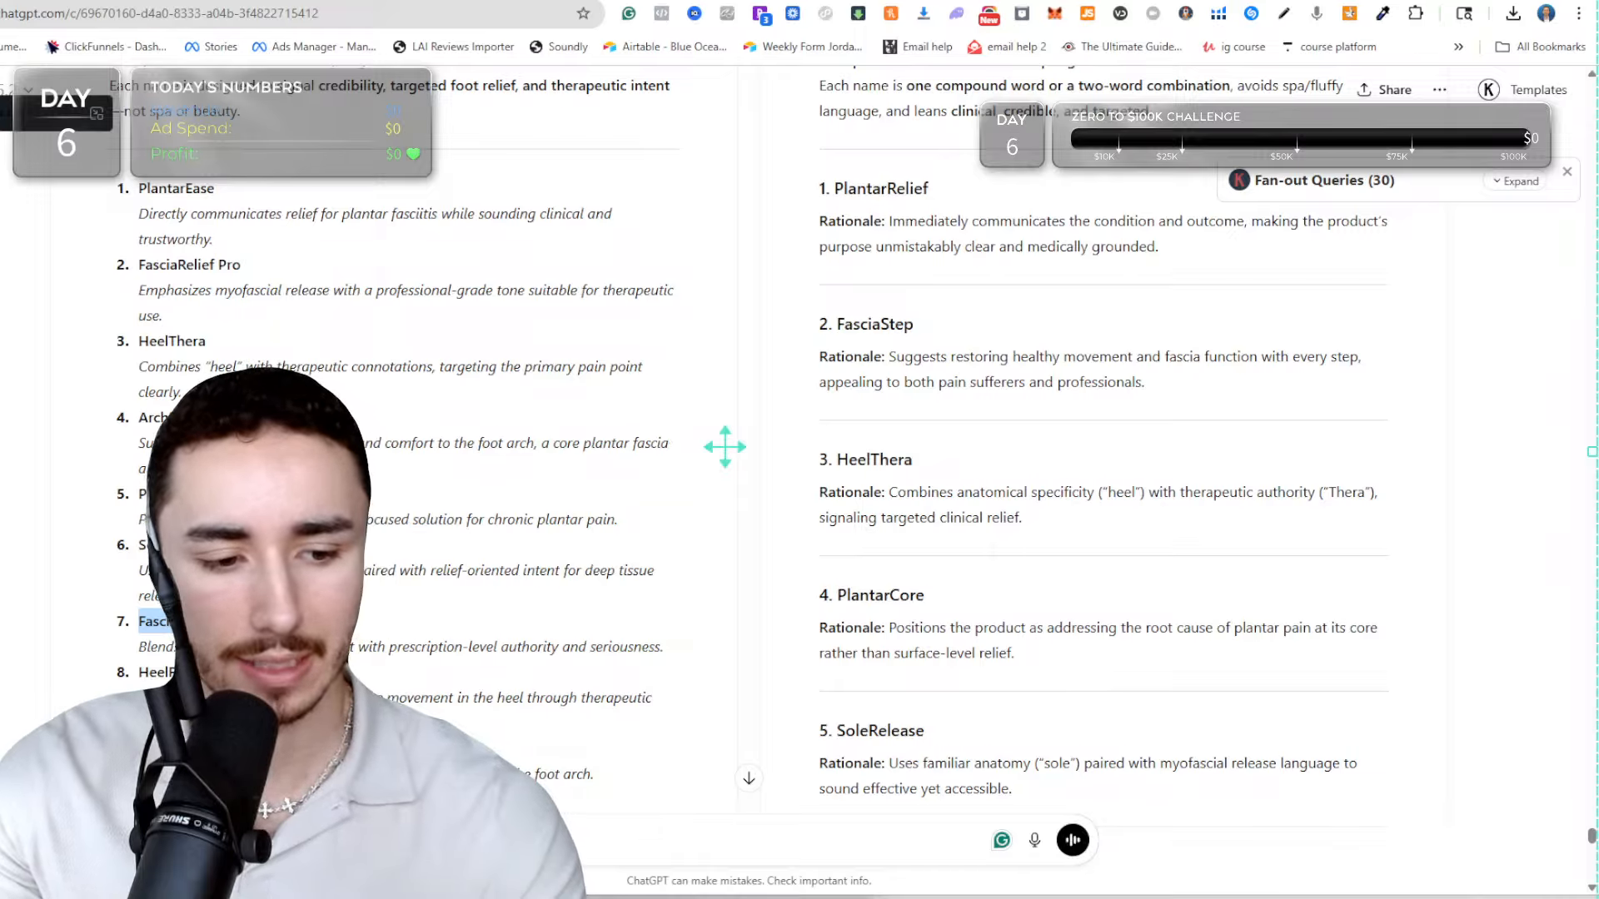
{"action": "key", "text": "ctrl+shift+Tab"}
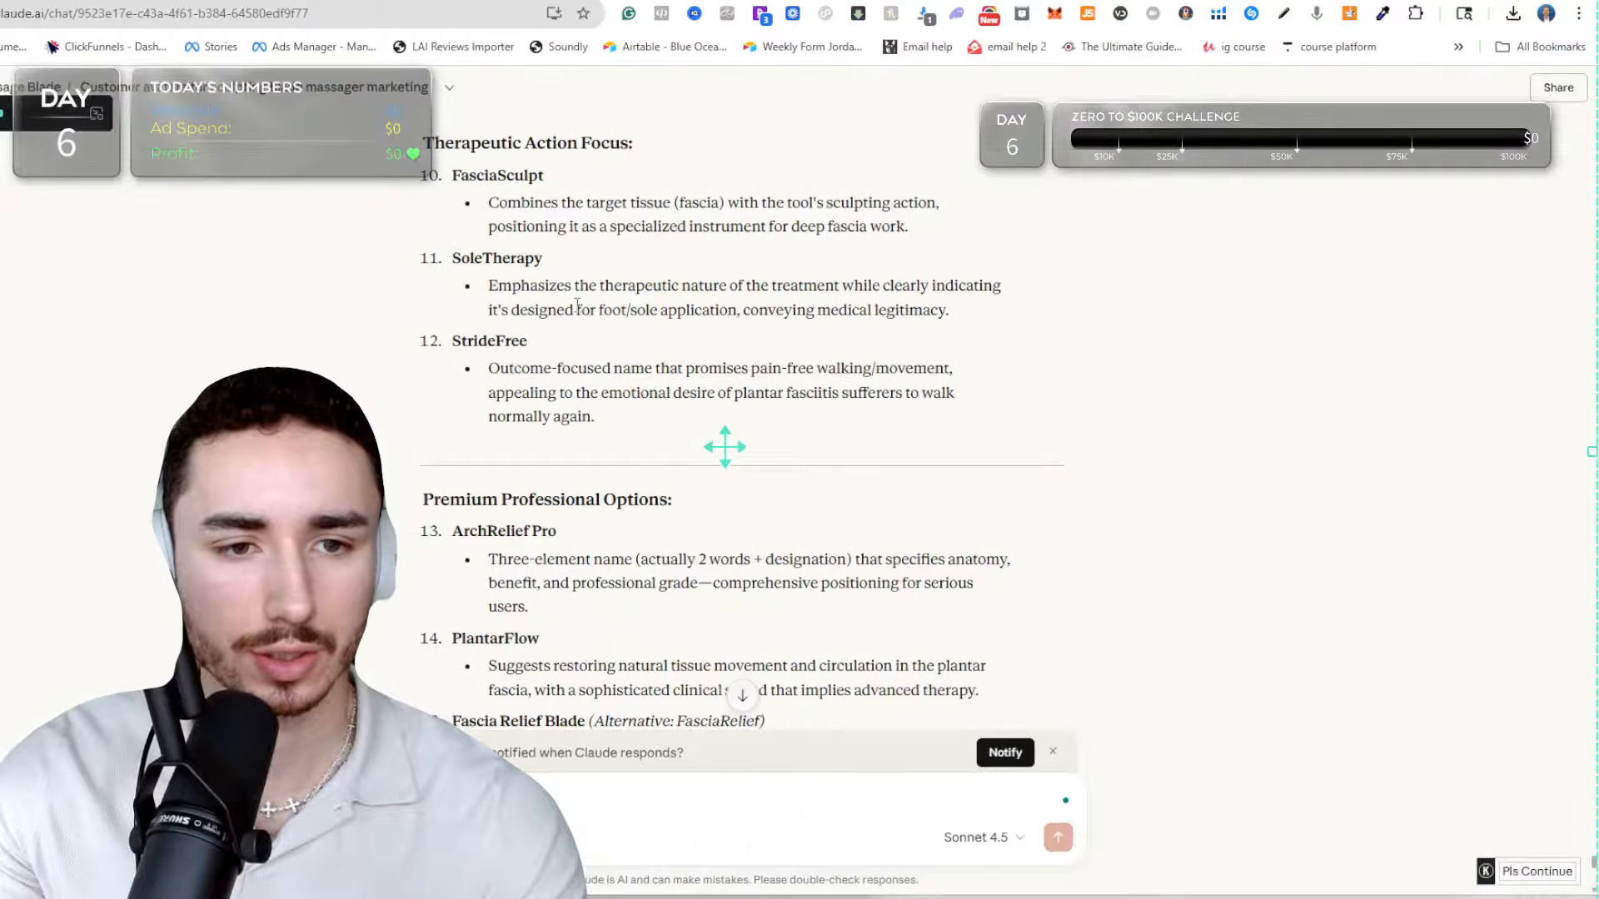
{"action": "scroll", "coordinate": [724, 447], "scroll_direction": "up", "scroll_amount": 10}
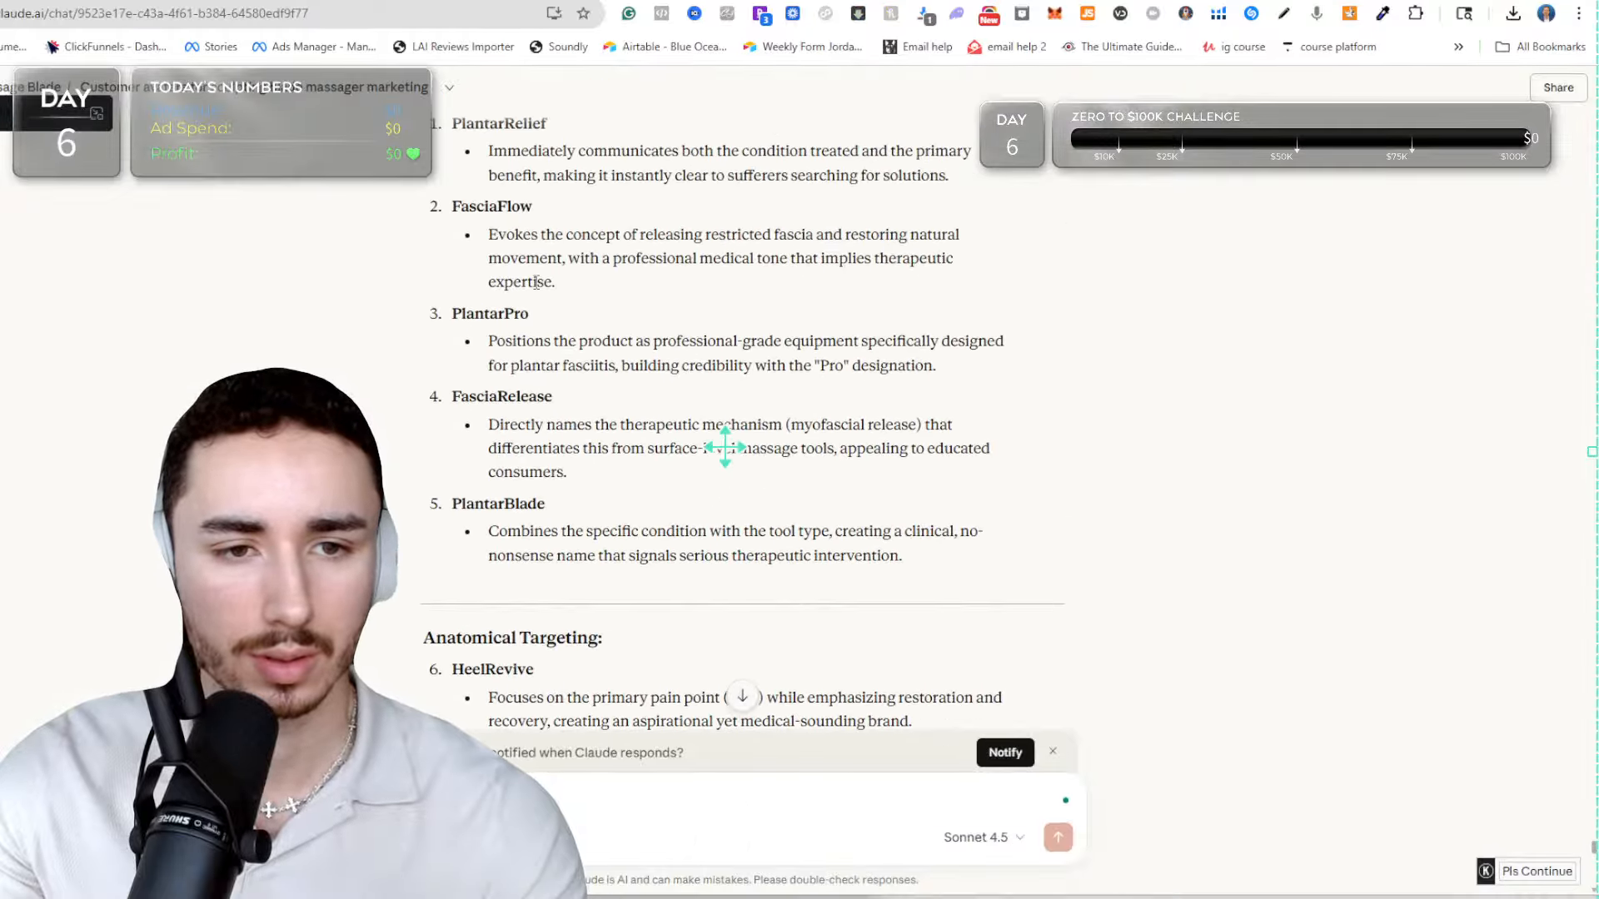
{"action": "scroll", "coordinate": [512, 250], "scroll_direction": "down", "scroll_amount": 10}
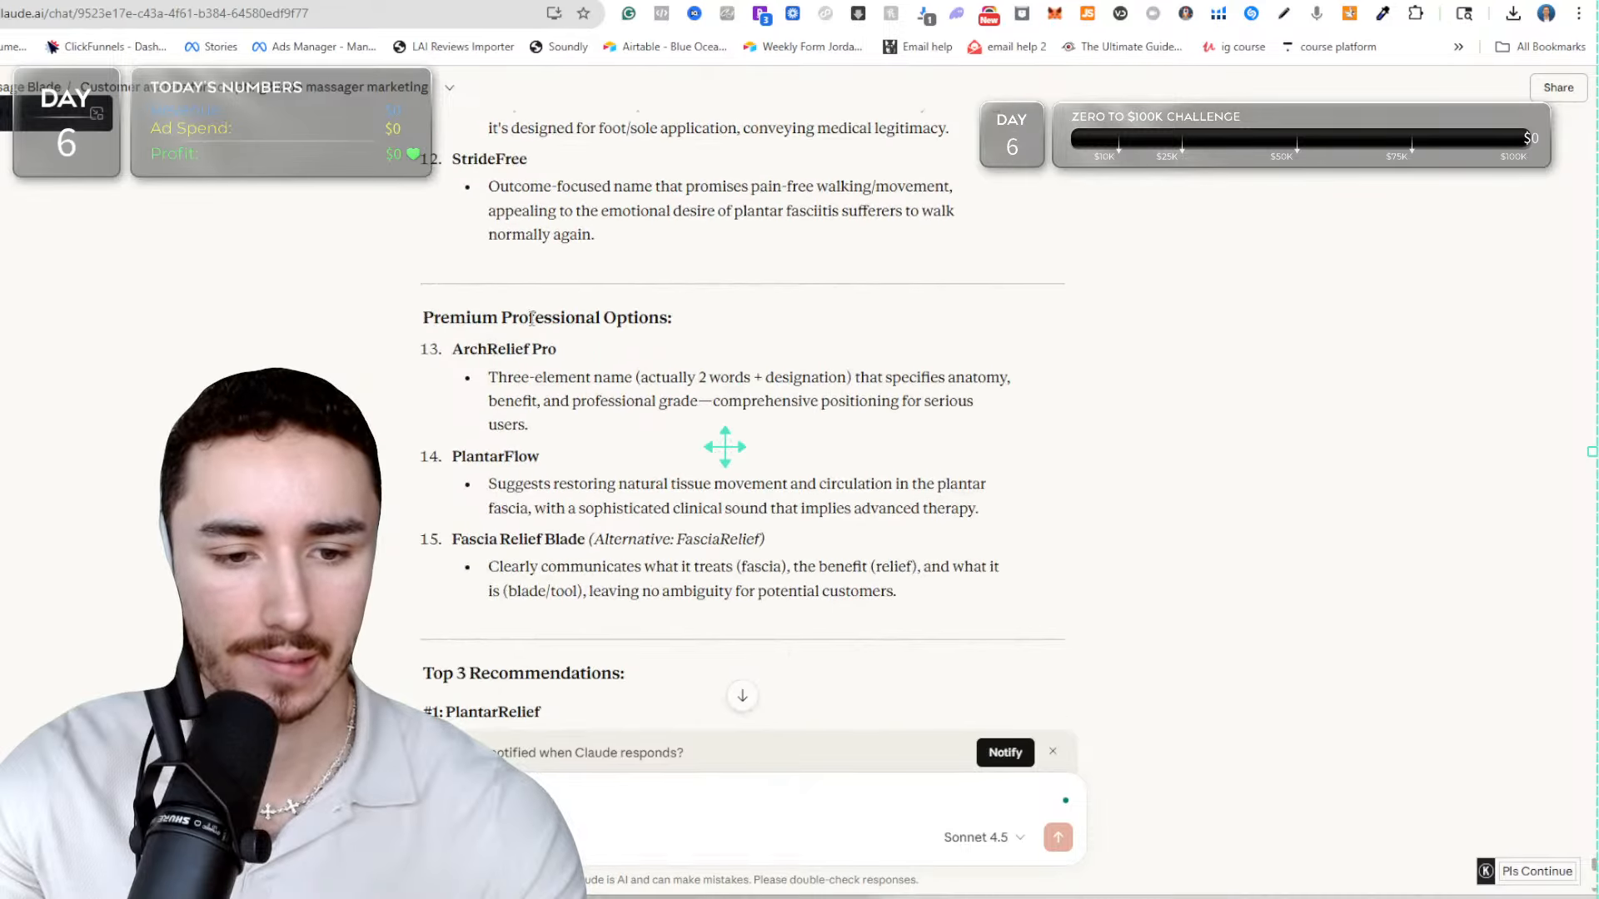
{"action": "scroll", "coordinate": [532, 320], "scroll_direction": "down", "scroll_amount": 3}
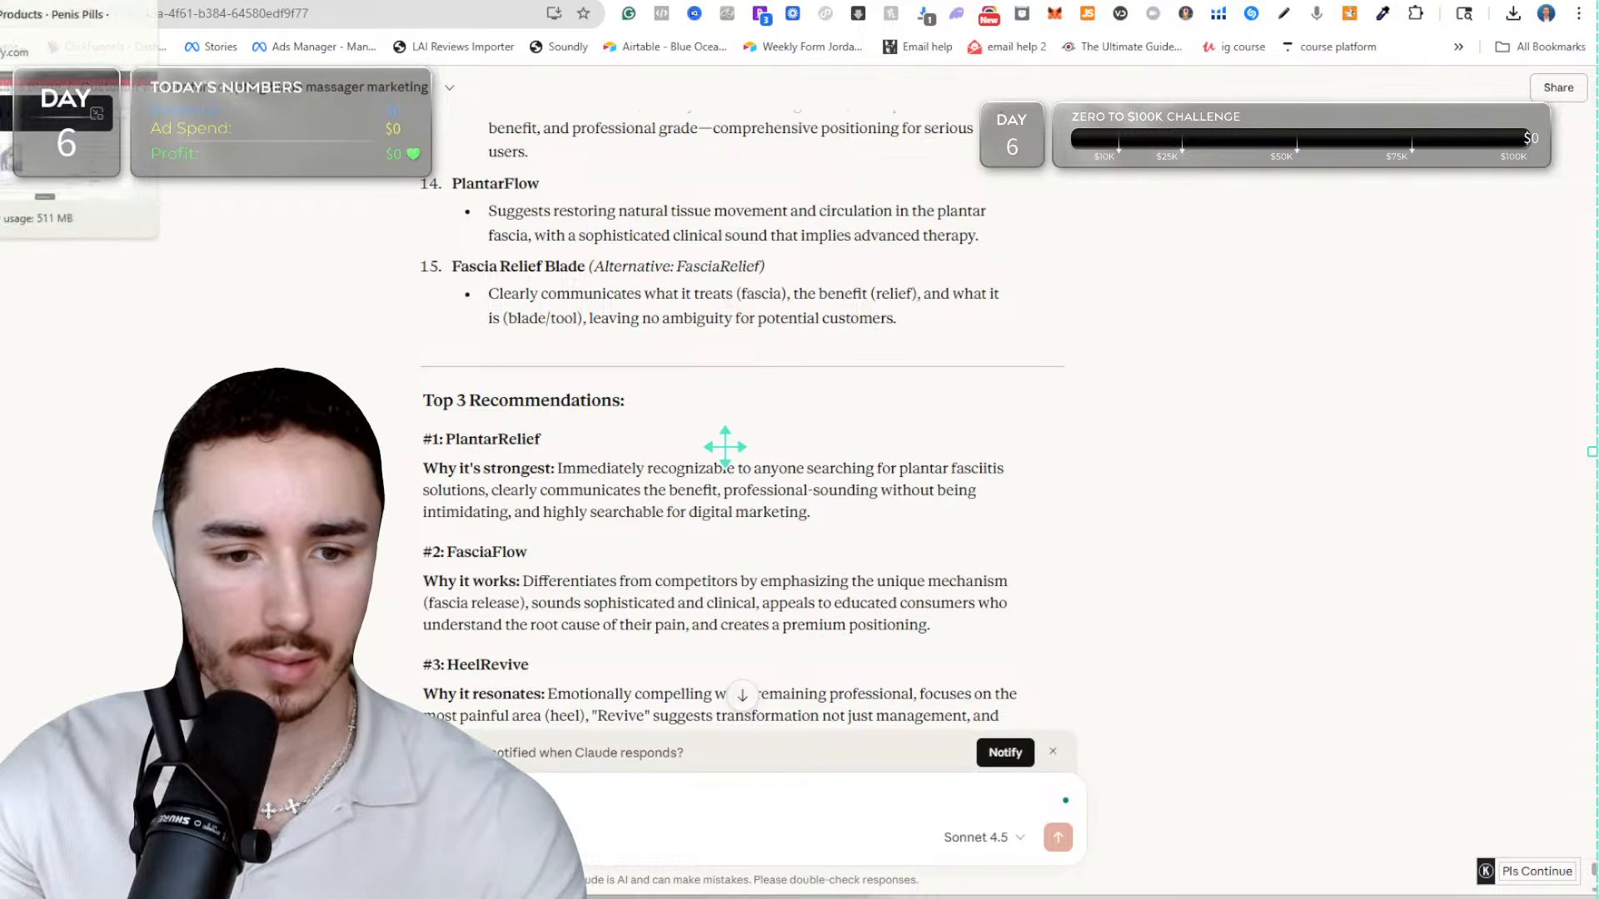
Return to the Penis Pills product in the Shopify admin and change its title to "PlantarRelief - 4 in 1 EMS Sculpting Blade".
{"action": "left_click", "coordinate": [33, 1]}
{"action": "left_click", "coordinate": [479, 252]}
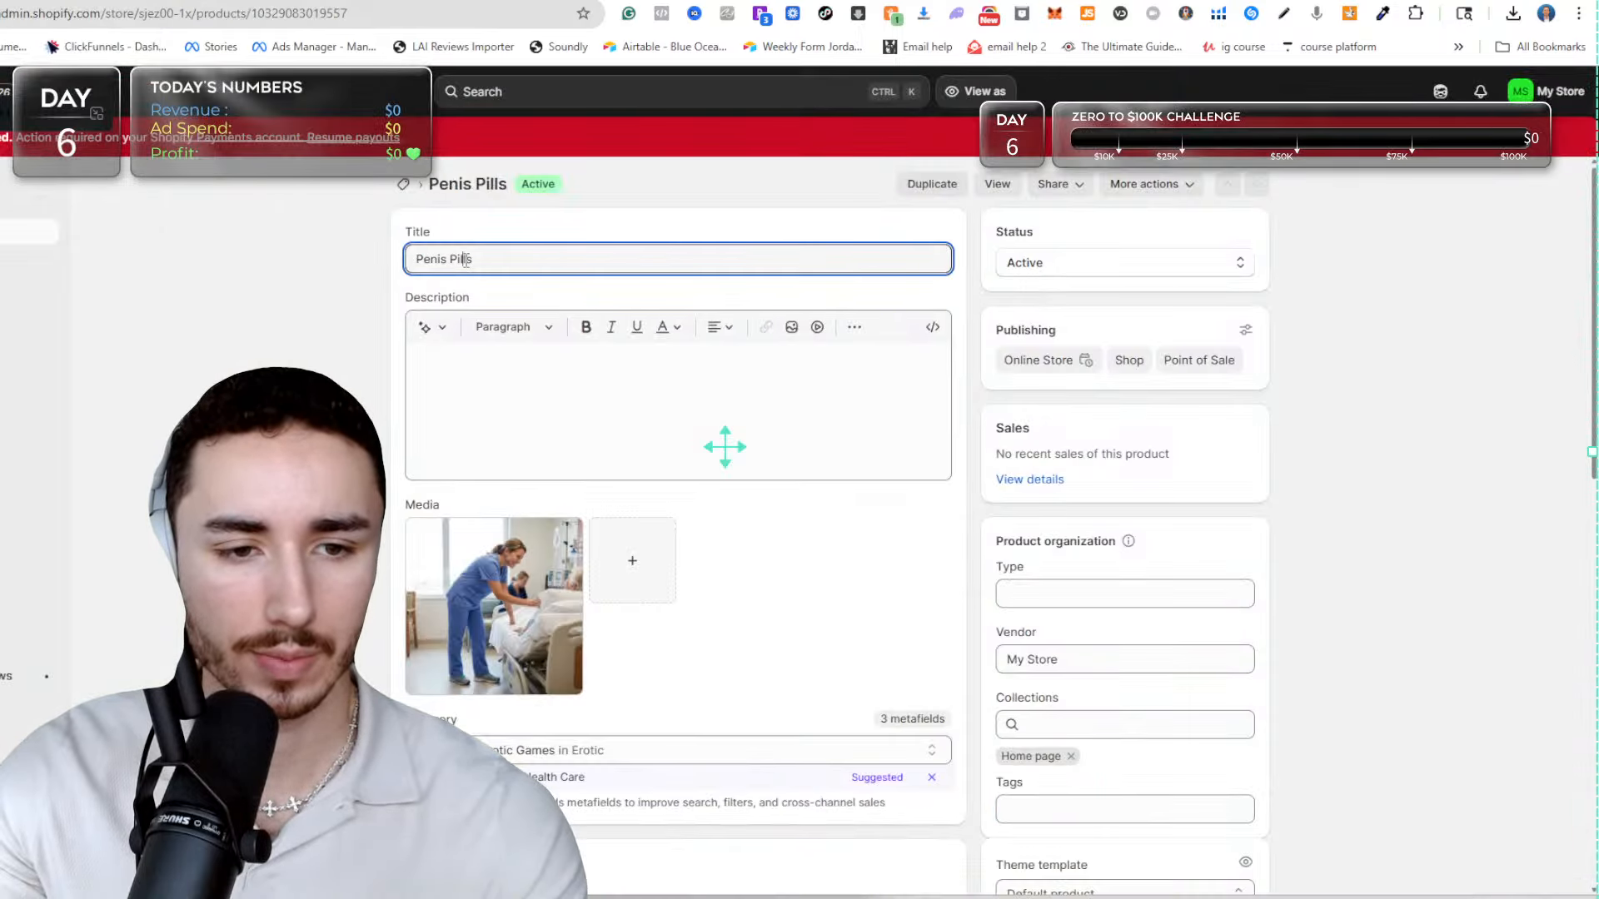
{"action": "key", "text": "ctrl+a"}
{"action": "type", "text": "planta"}
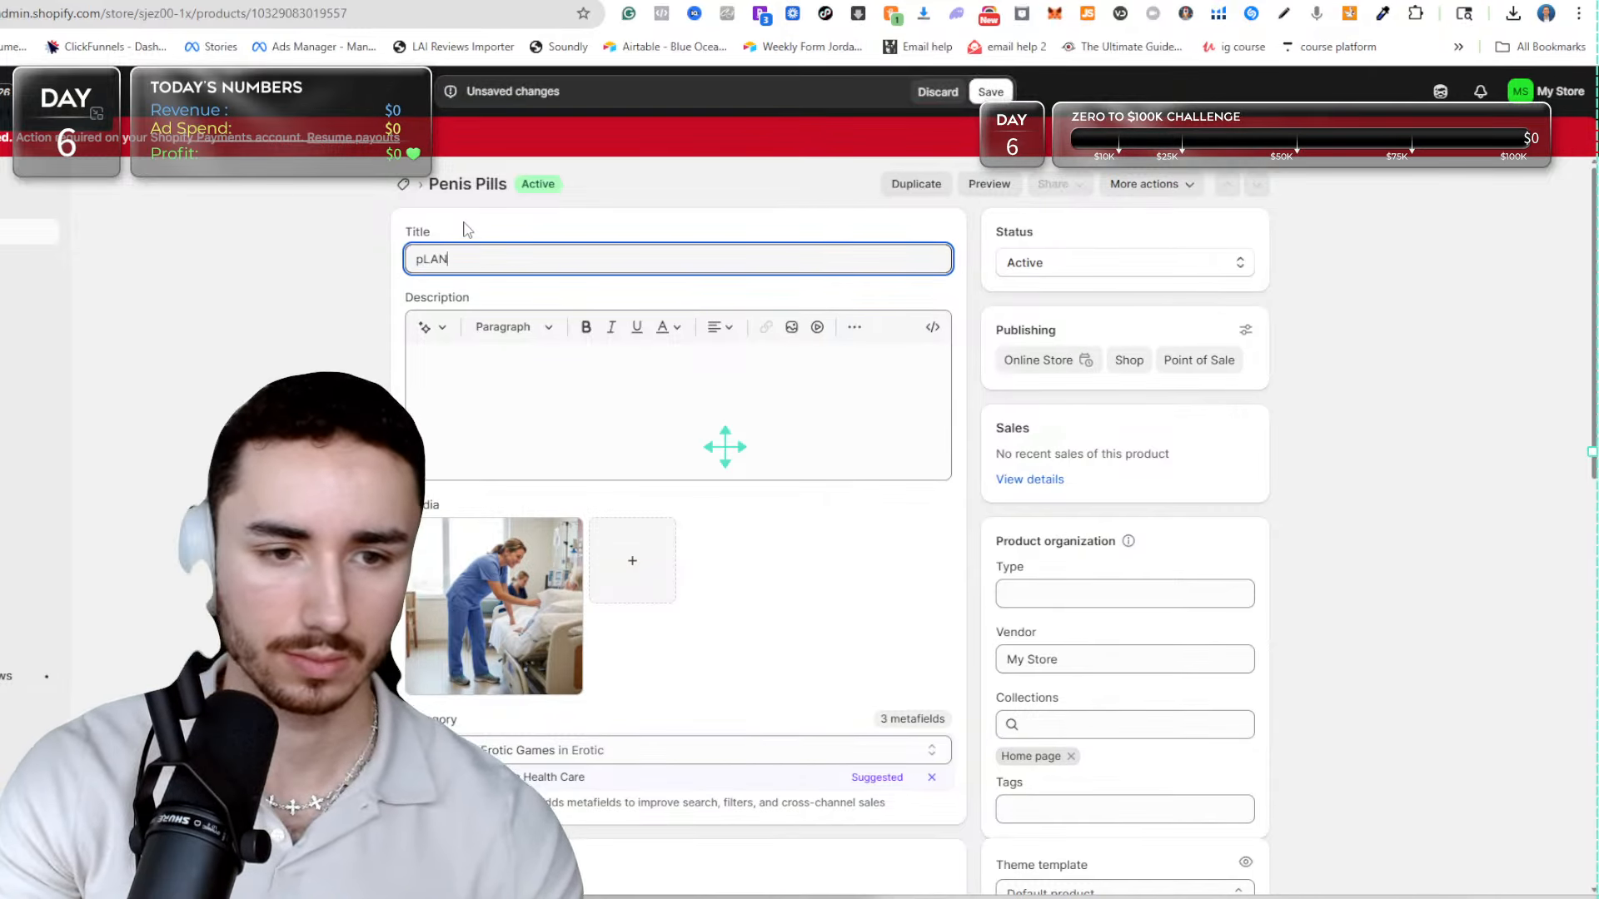
{"action": "key", "text": "BackSpace"}
{"action": "key", "text": "BackSpace"}
{"action": "key", "text": "BackSpace"}
{"action": "key", "text": "BackSpace"}
{"action": "key", "text": "BackSpace"}
{"action": "key", "text": "BackSpace"}
{"action": "type", "text": "P"}
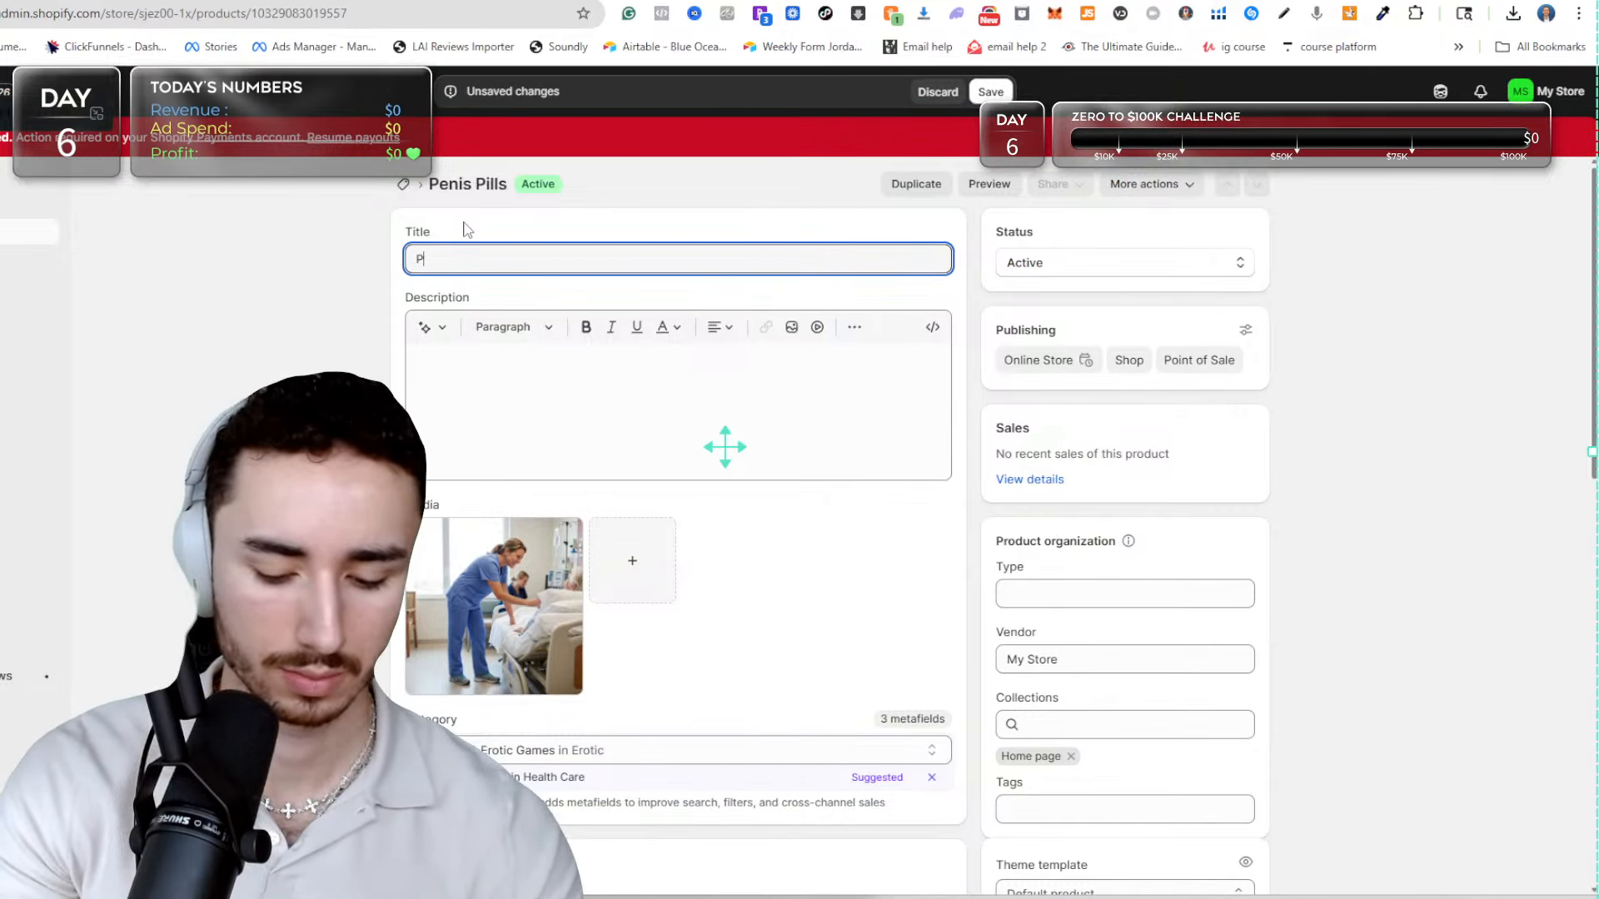
{"action": "type", "text": "lantarRelief"}
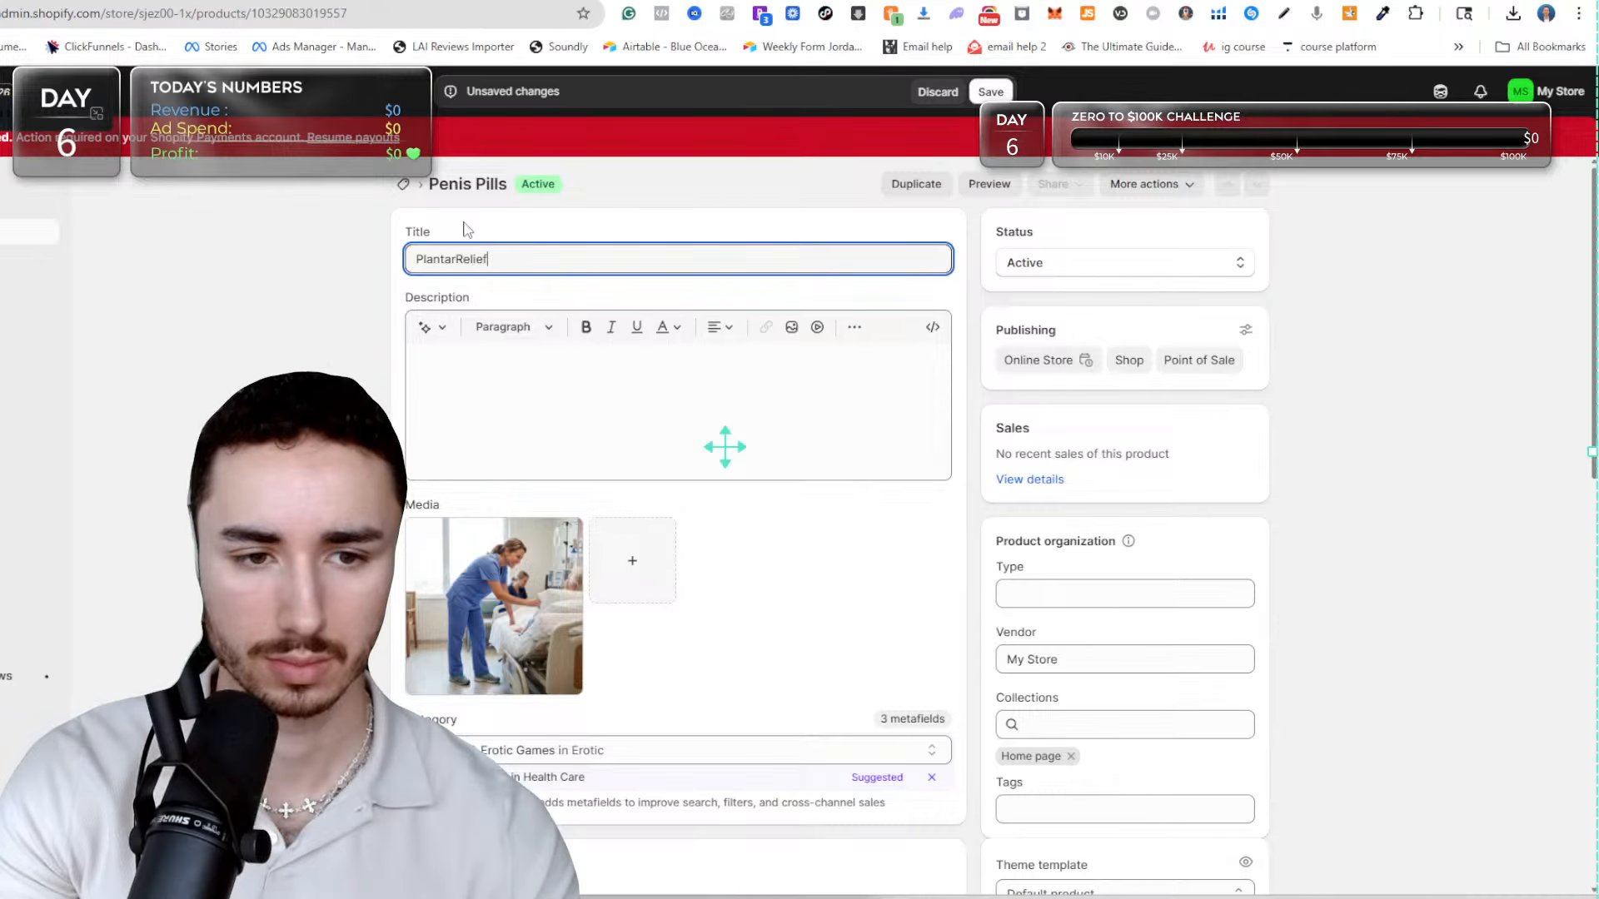
{"action": "type", "text": " - 4 in 1"}
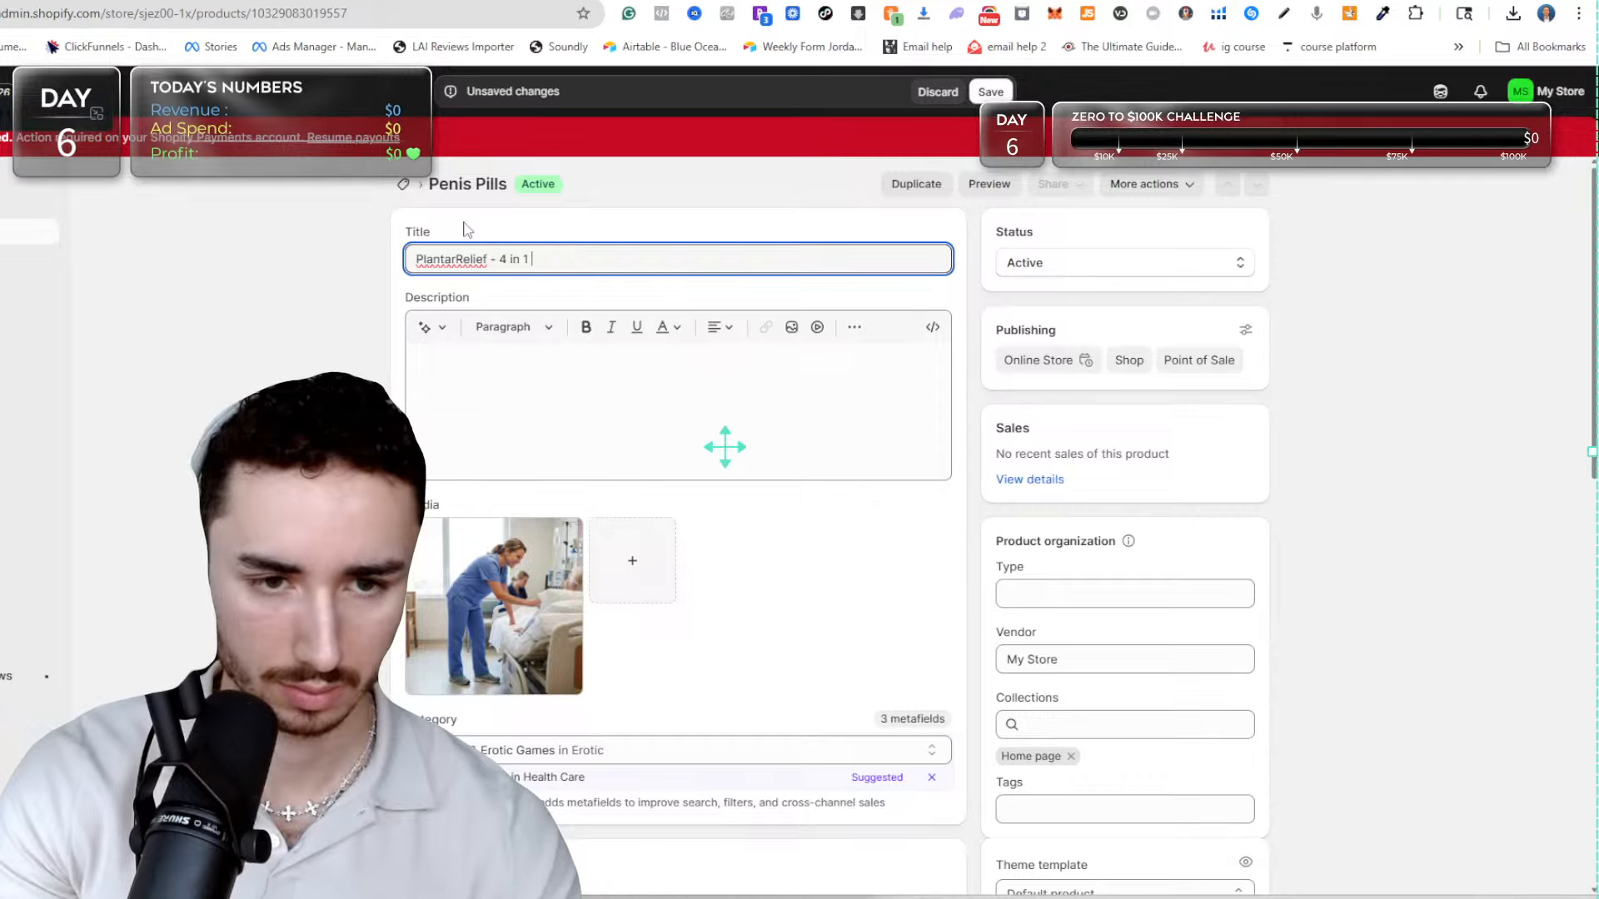
{"action": "type", "text": " Em"}
{"action": "type", "text": "MS "}
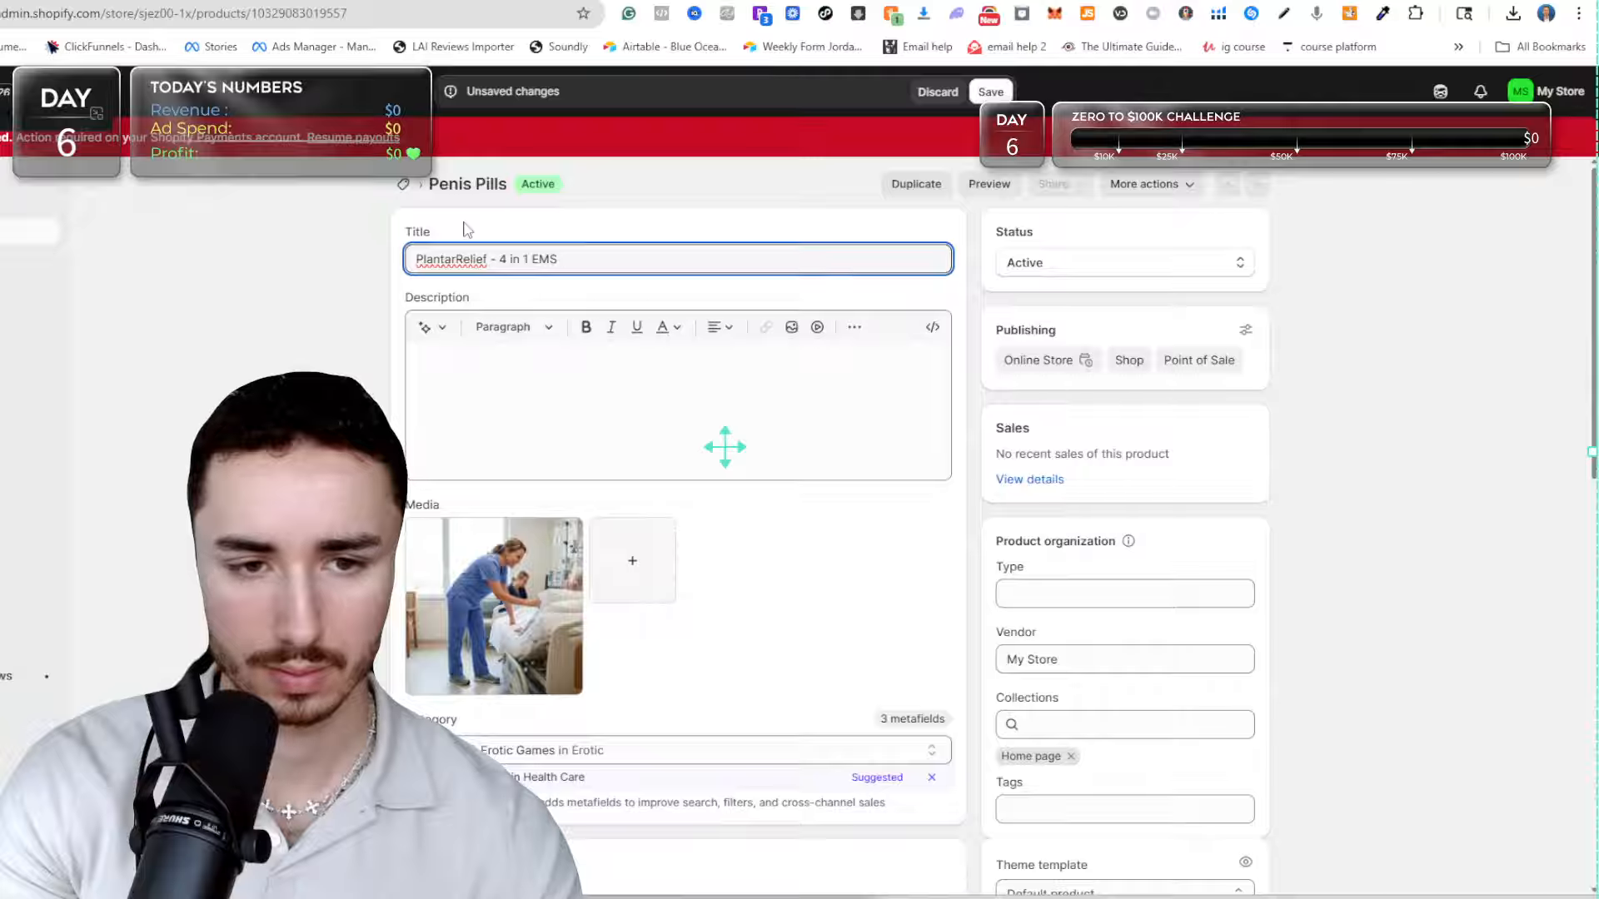
{"action": "type", "text": "Sculpting "}
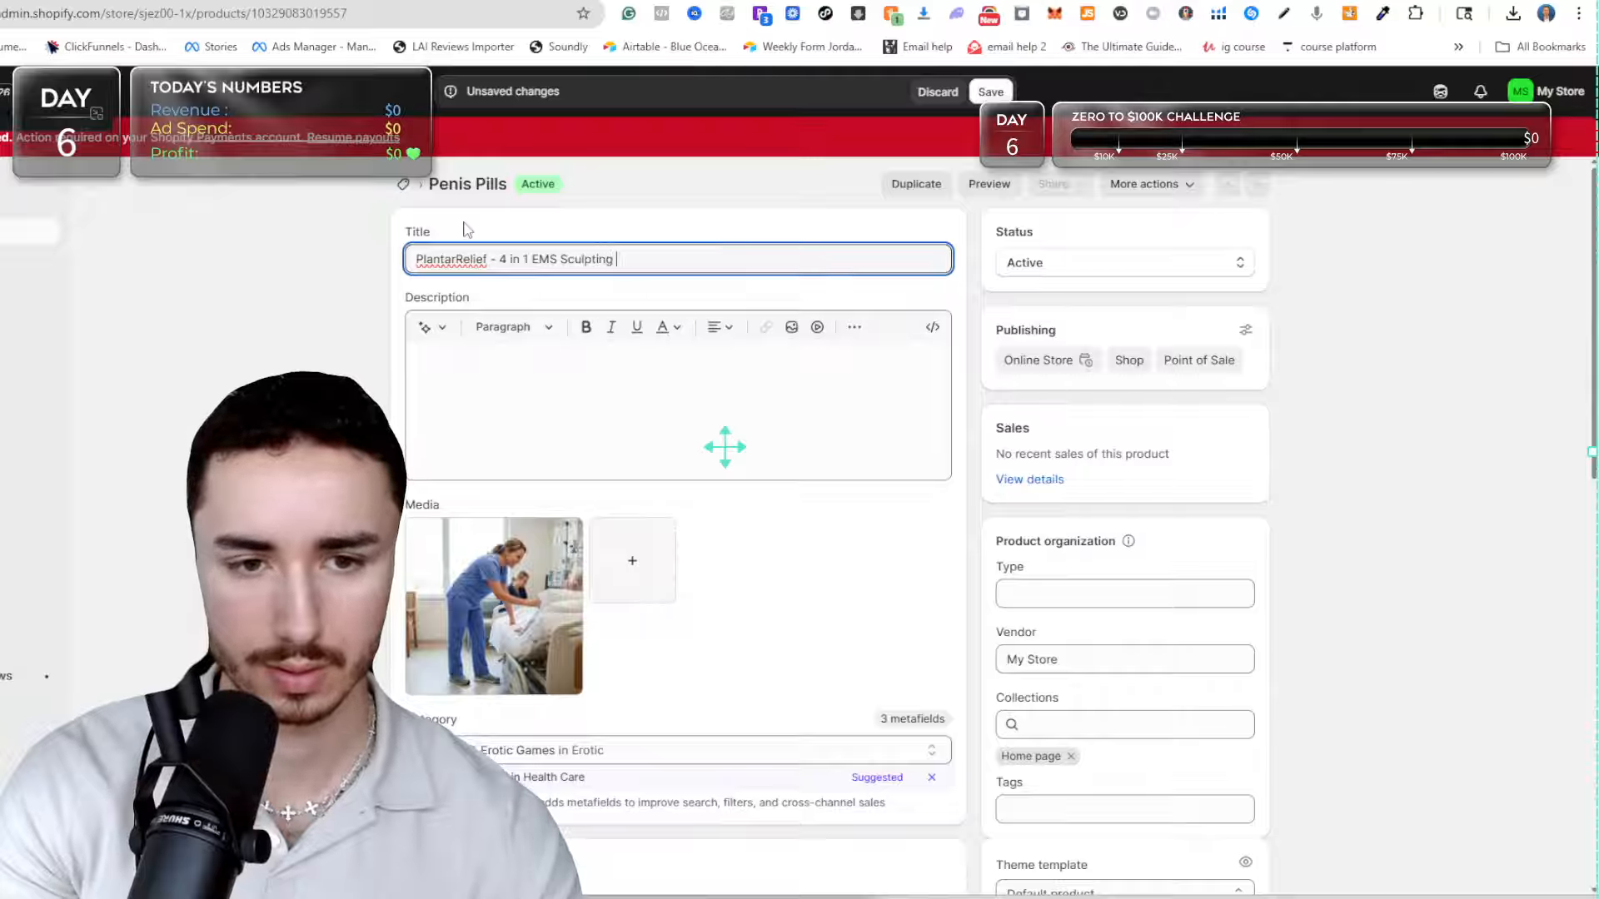
{"action": "type", "text": "Blade"}
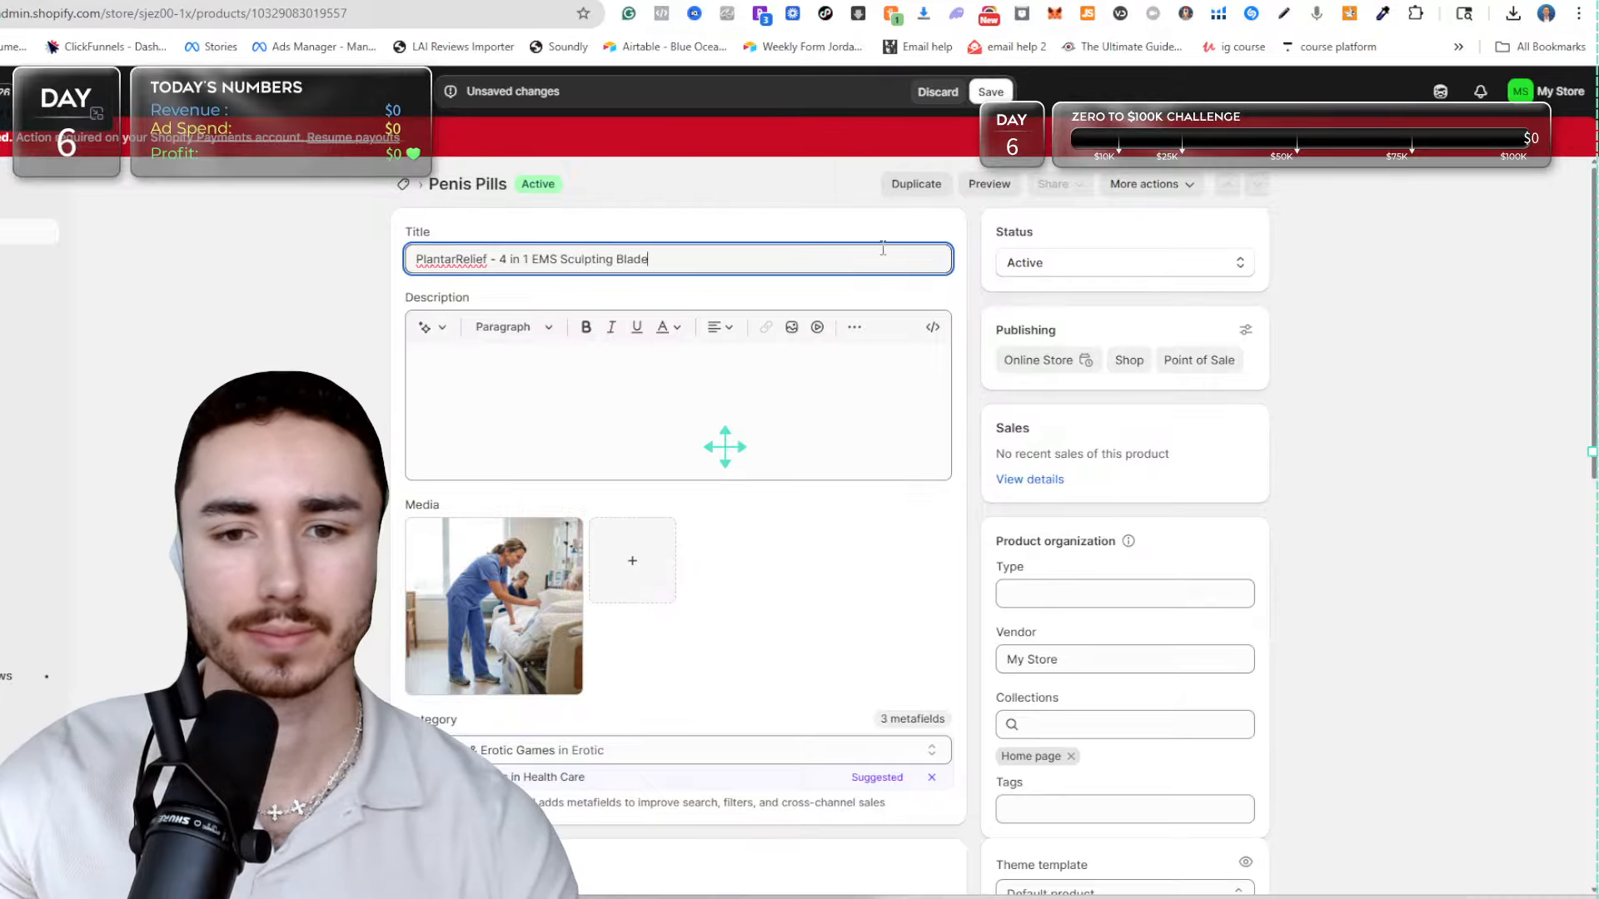
Save the product's new title and look over the name recommendations in the Claude and ChatGPT chats again.
{"action": "left_click", "coordinate": [990, 91]}
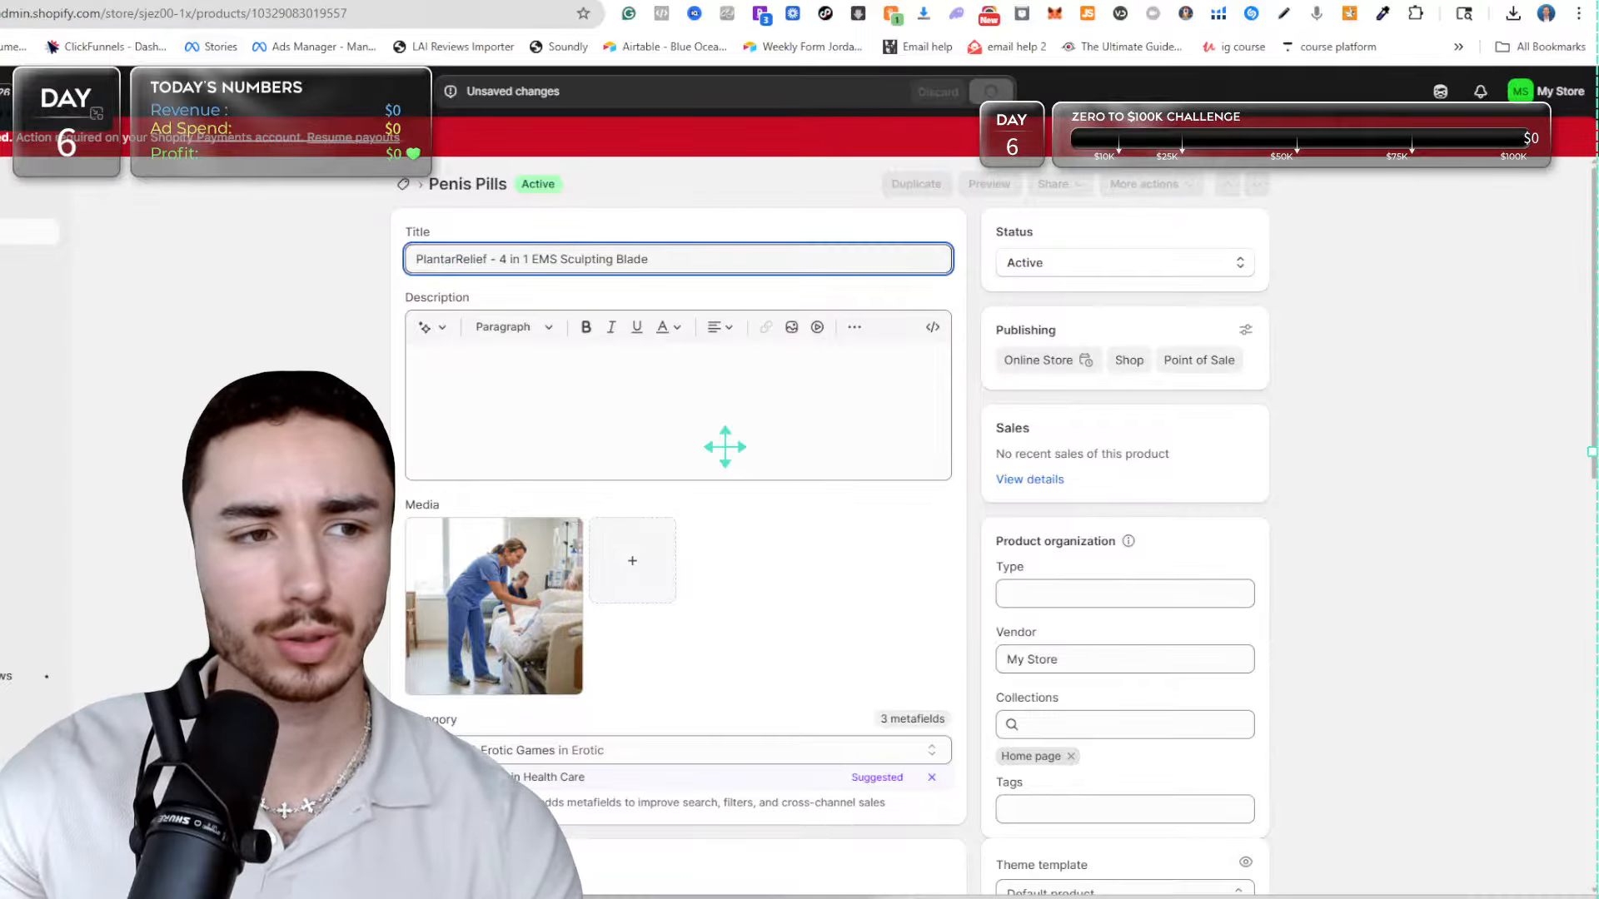
{"action": "left_click", "coordinate": [217, 1]}
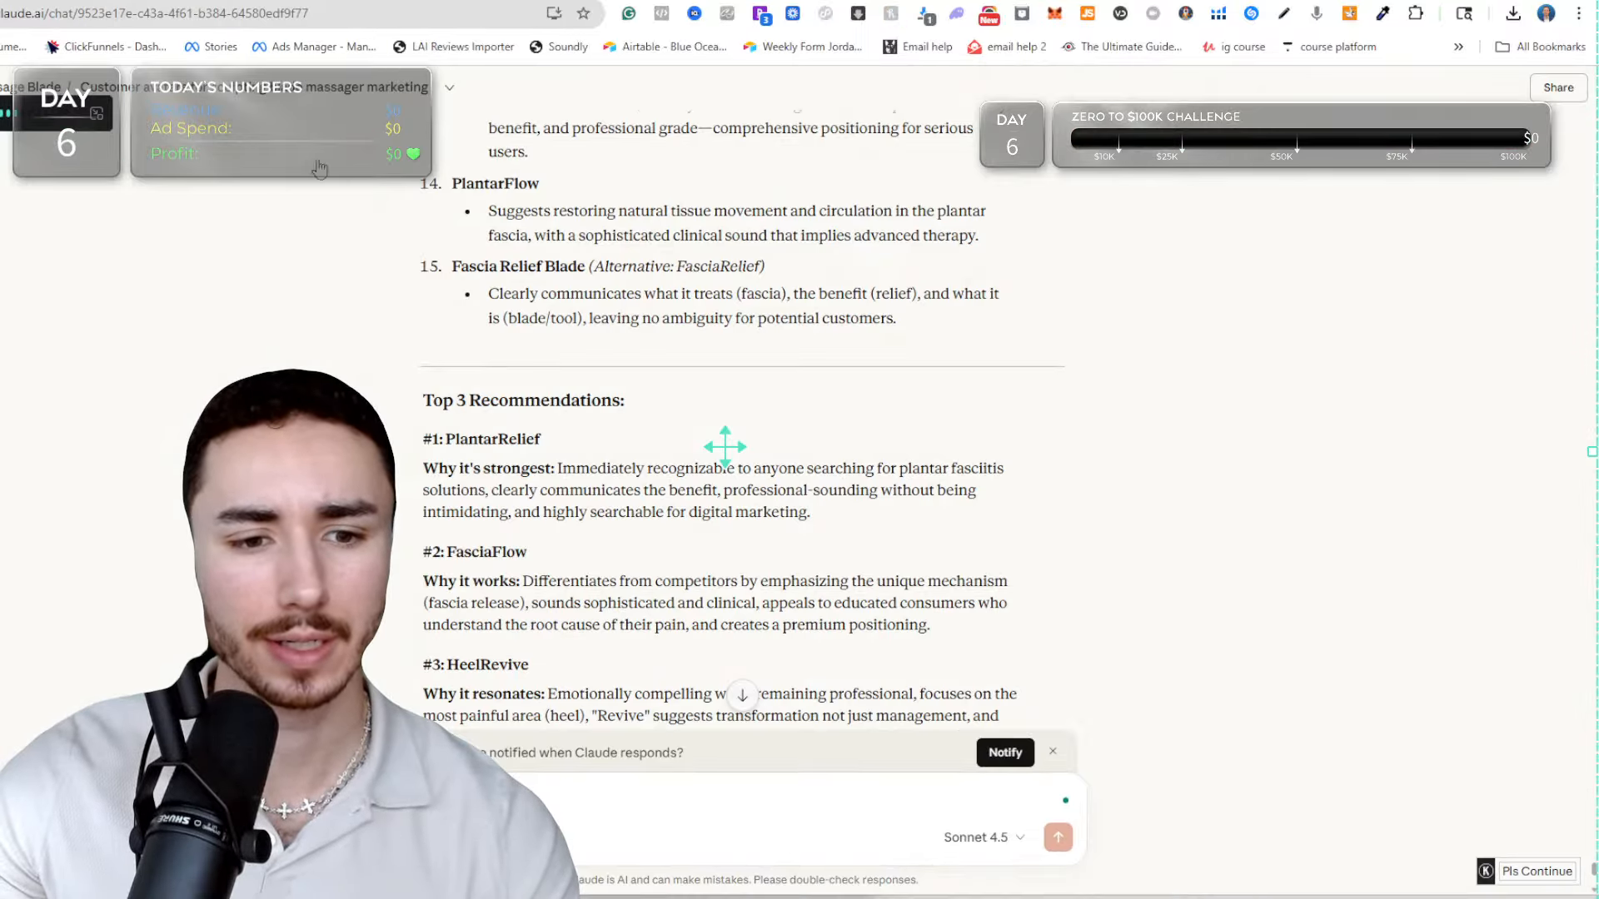
{"action": "scroll", "coordinate": [648, 574], "scroll_direction": "down", "scroll_amount": 3}
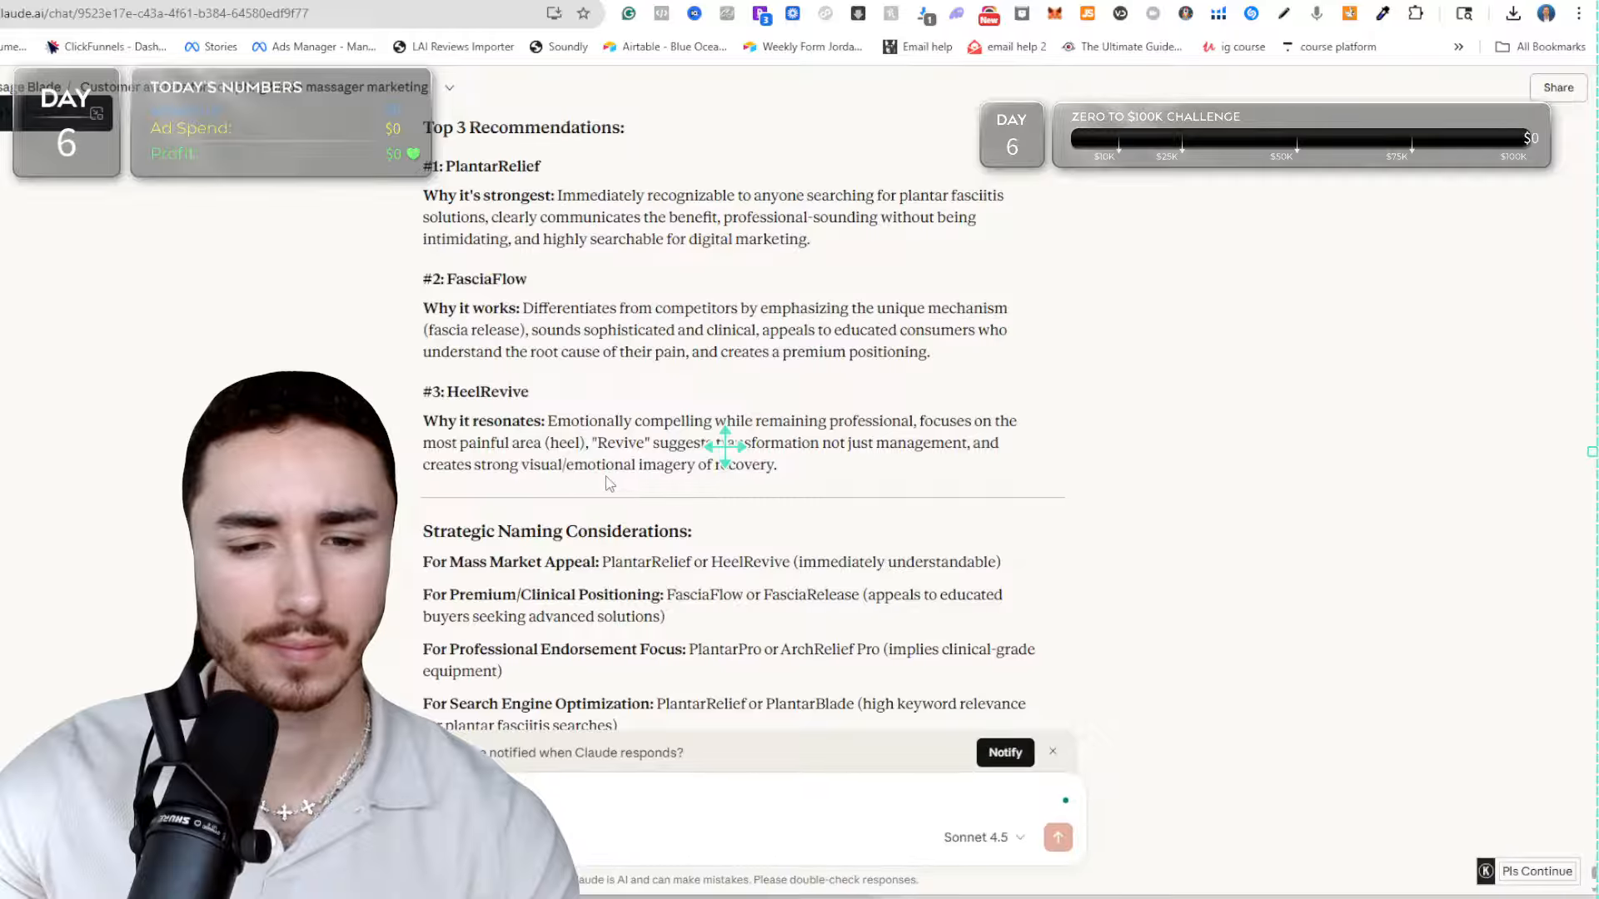
{"action": "scroll", "coordinate": [609, 484], "scroll_direction": "down", "scroll_amount": 3}
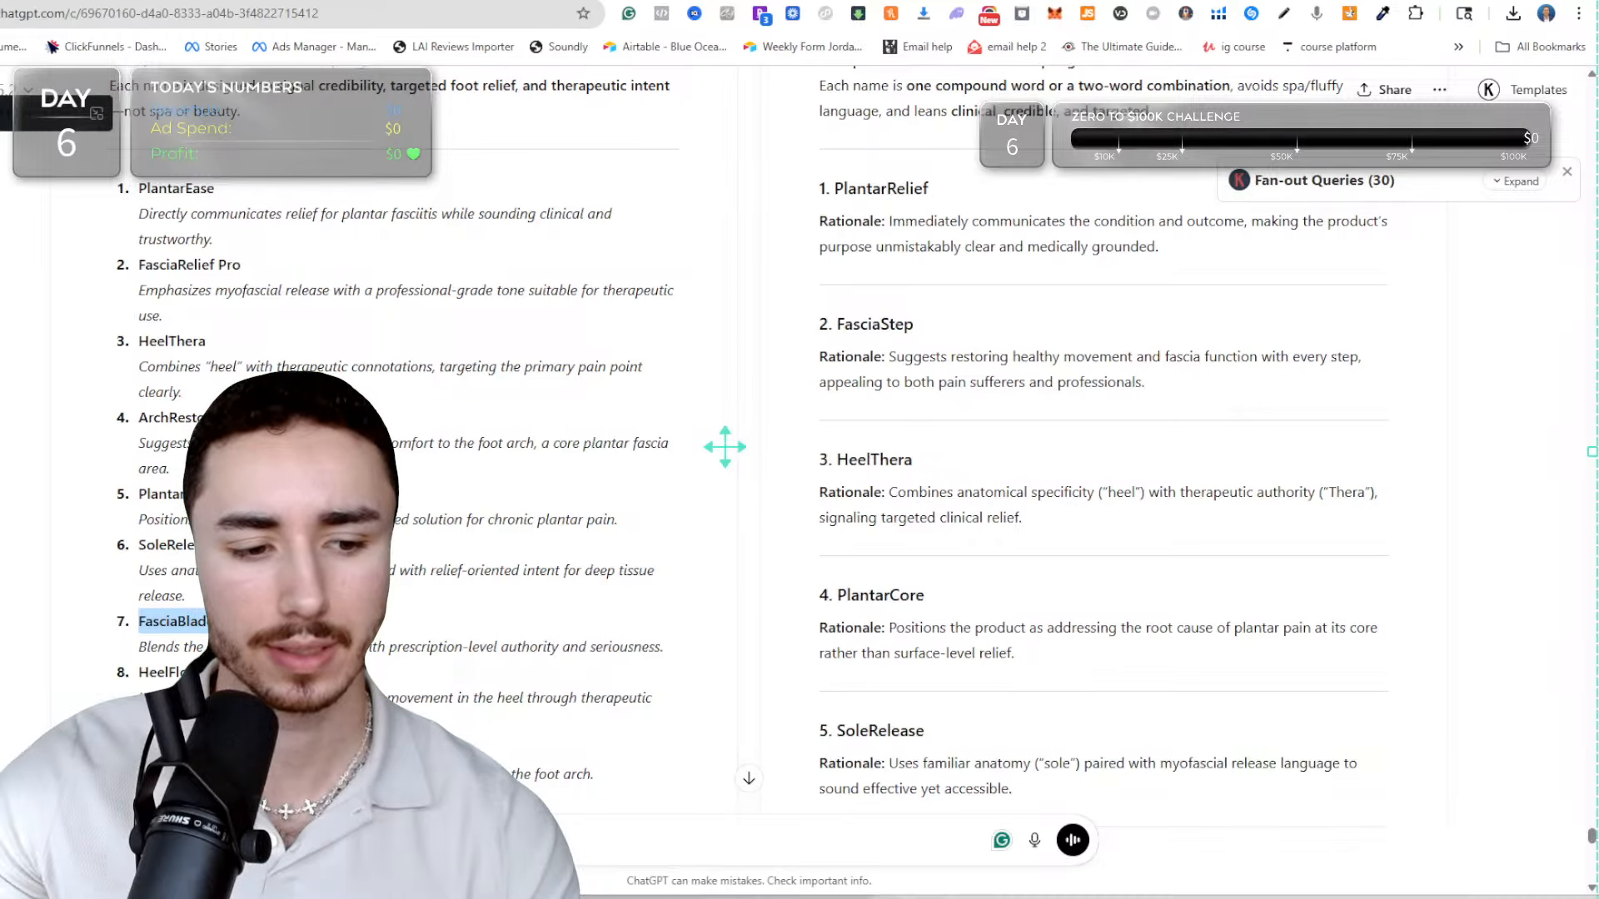
{"action": "scroll", "coordinate": [724, 447], "scroll_direction": "down", "scroll_amount": 4}
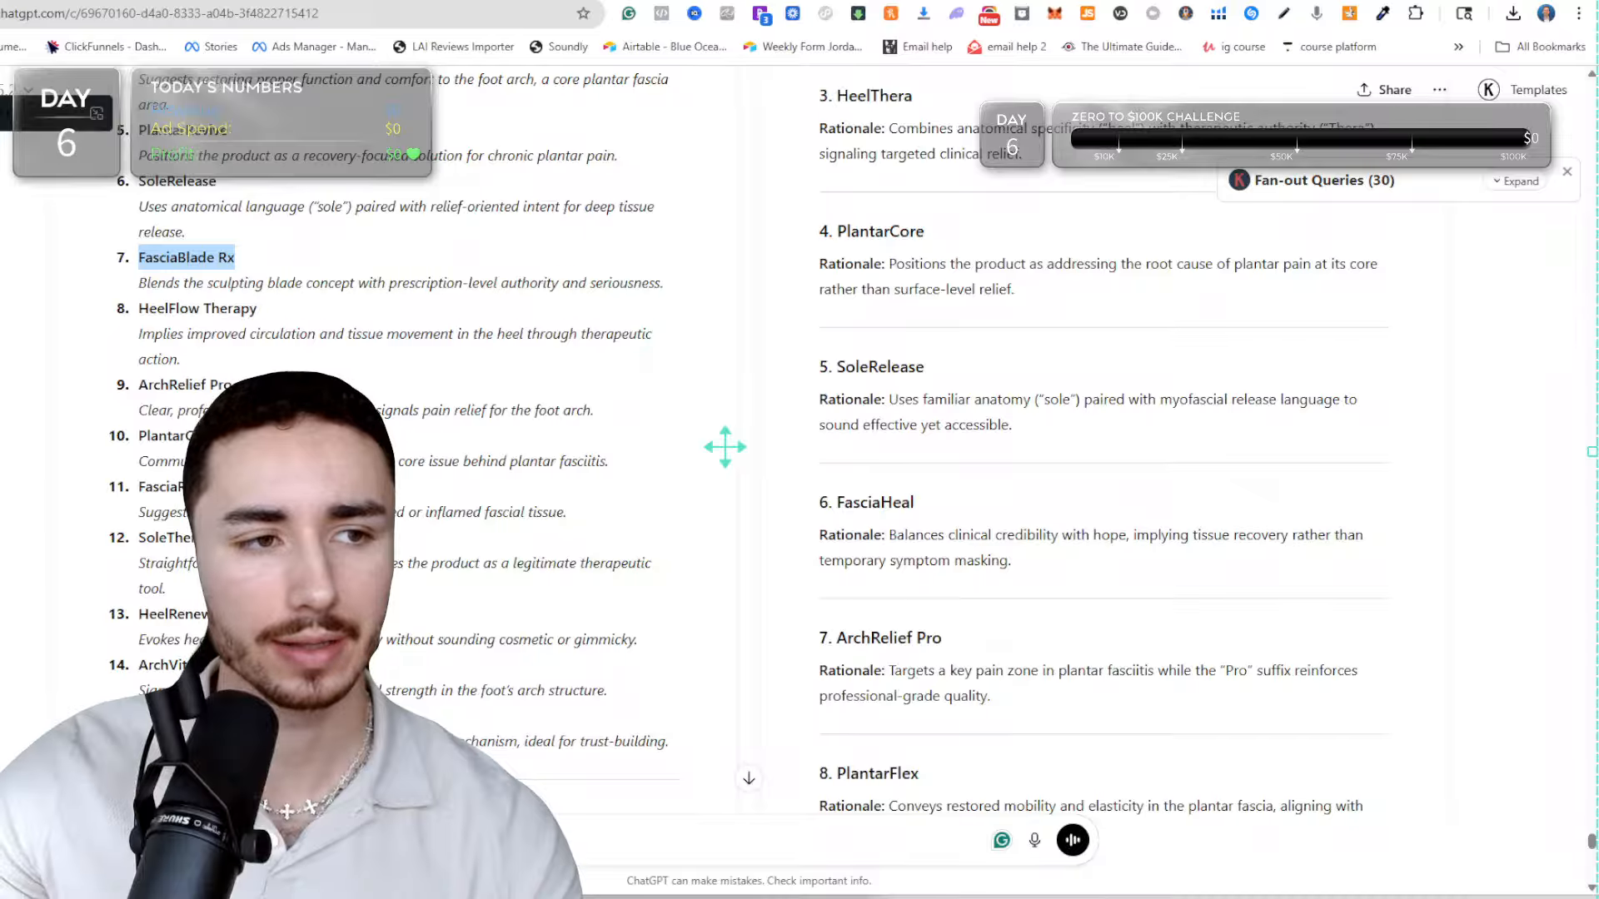
{"action": "key", "text": "ctrl+Tab"}
{"action": "key", "text": "ctrl+s"}
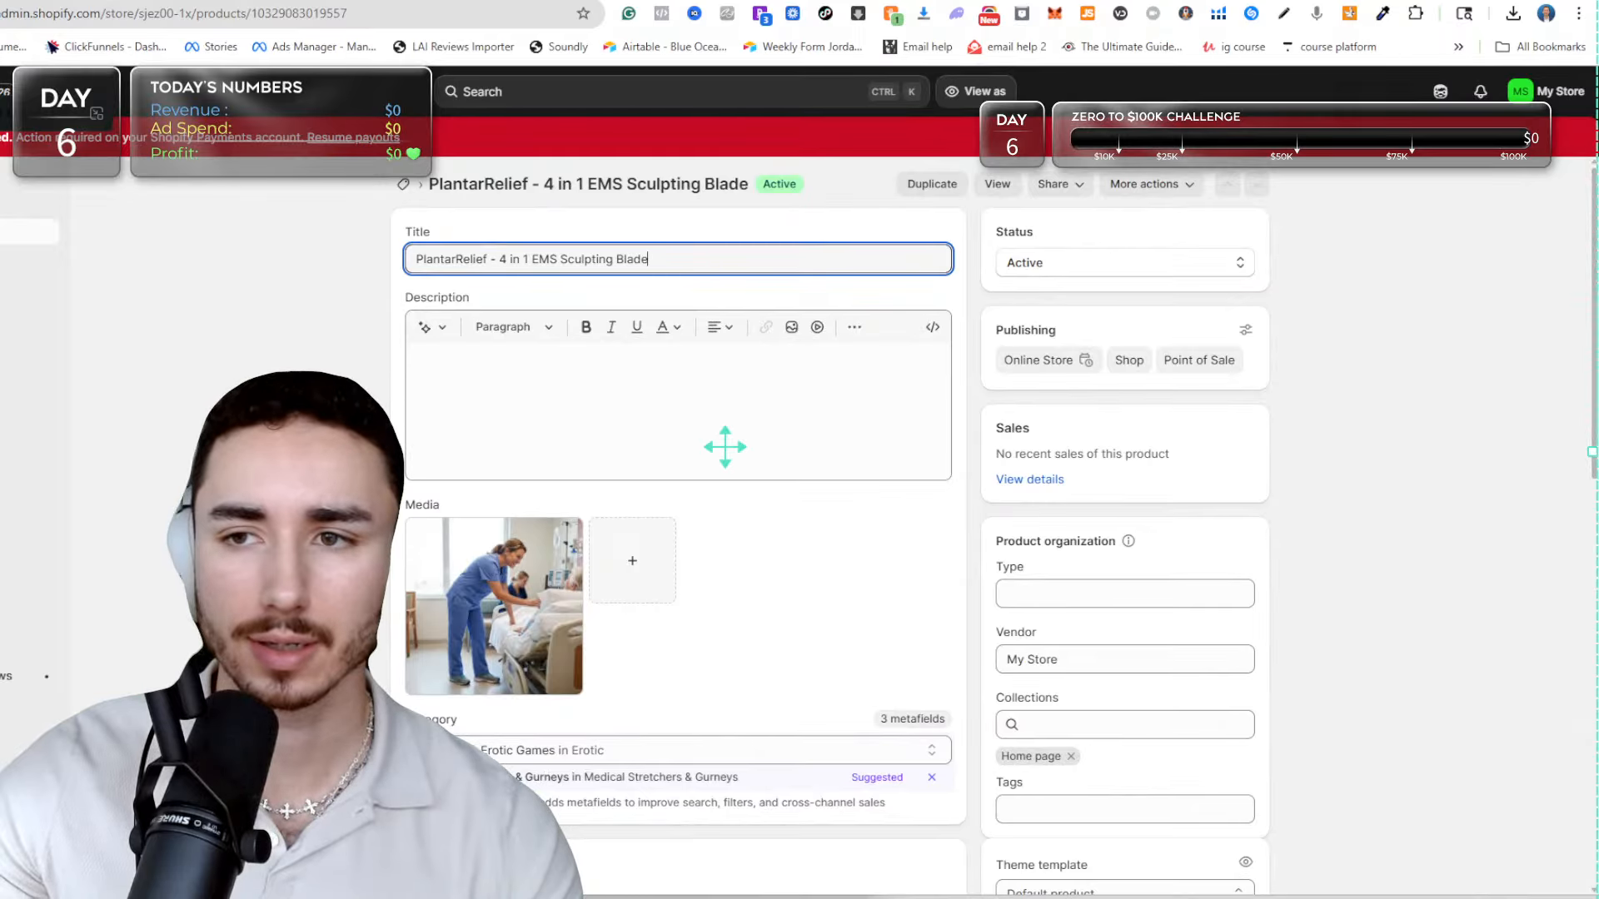
Search Google for "tm symbol", refine it to "tm symbol copy", and copy the ™ symbol from tmcopypaste.com.
{"action": "key", "text": "ctrl+t"}
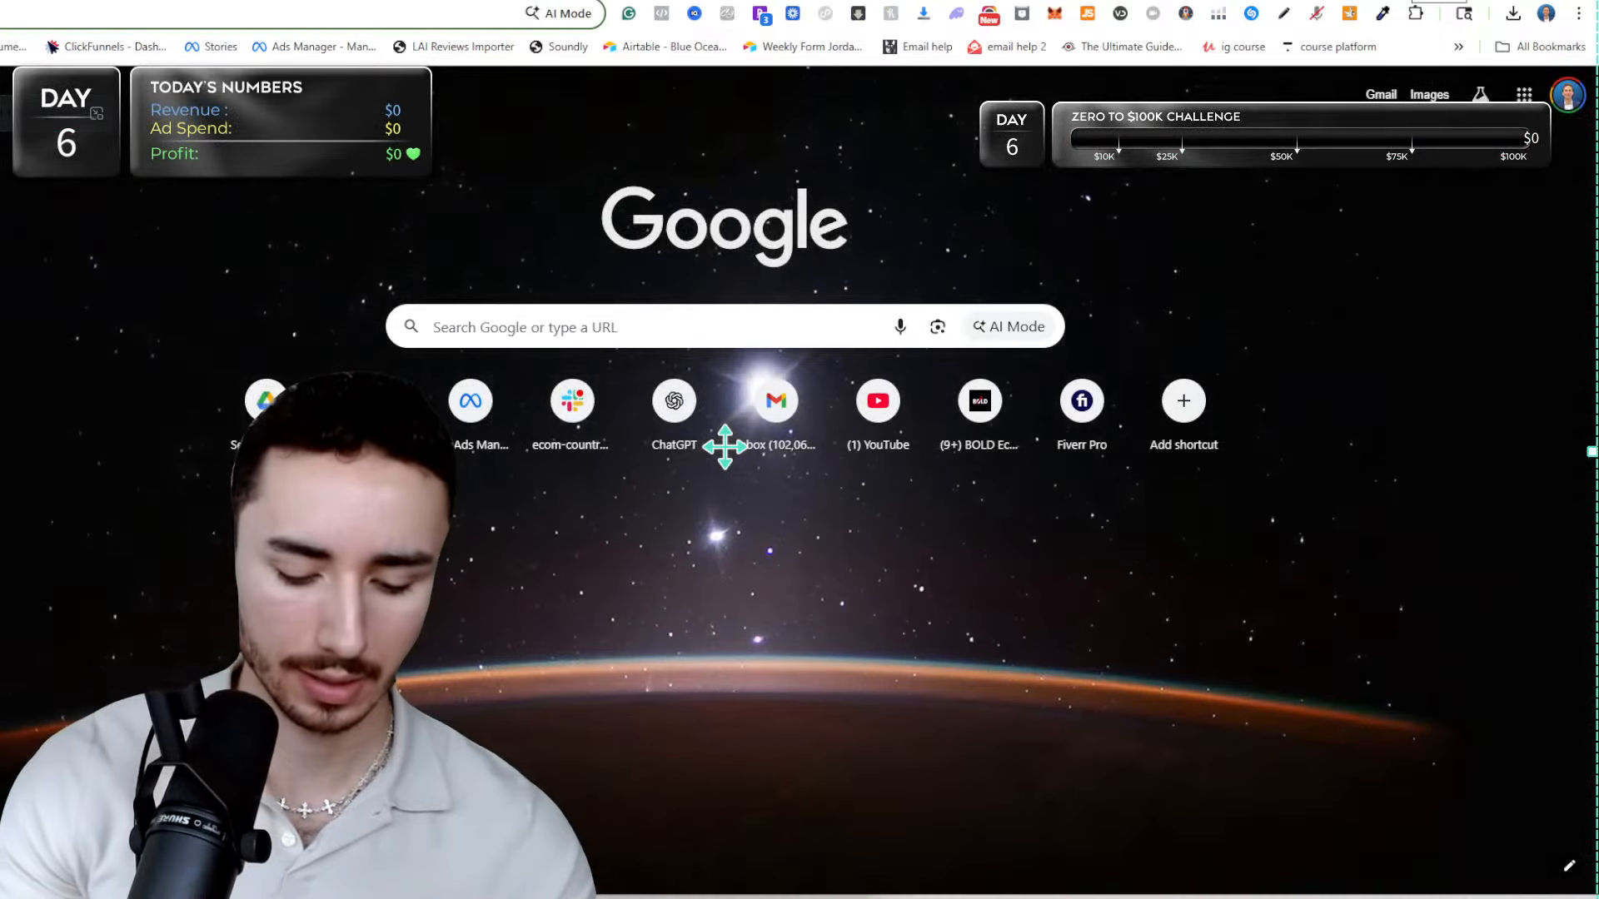
{"action": "type", "text": "tm symbol"}
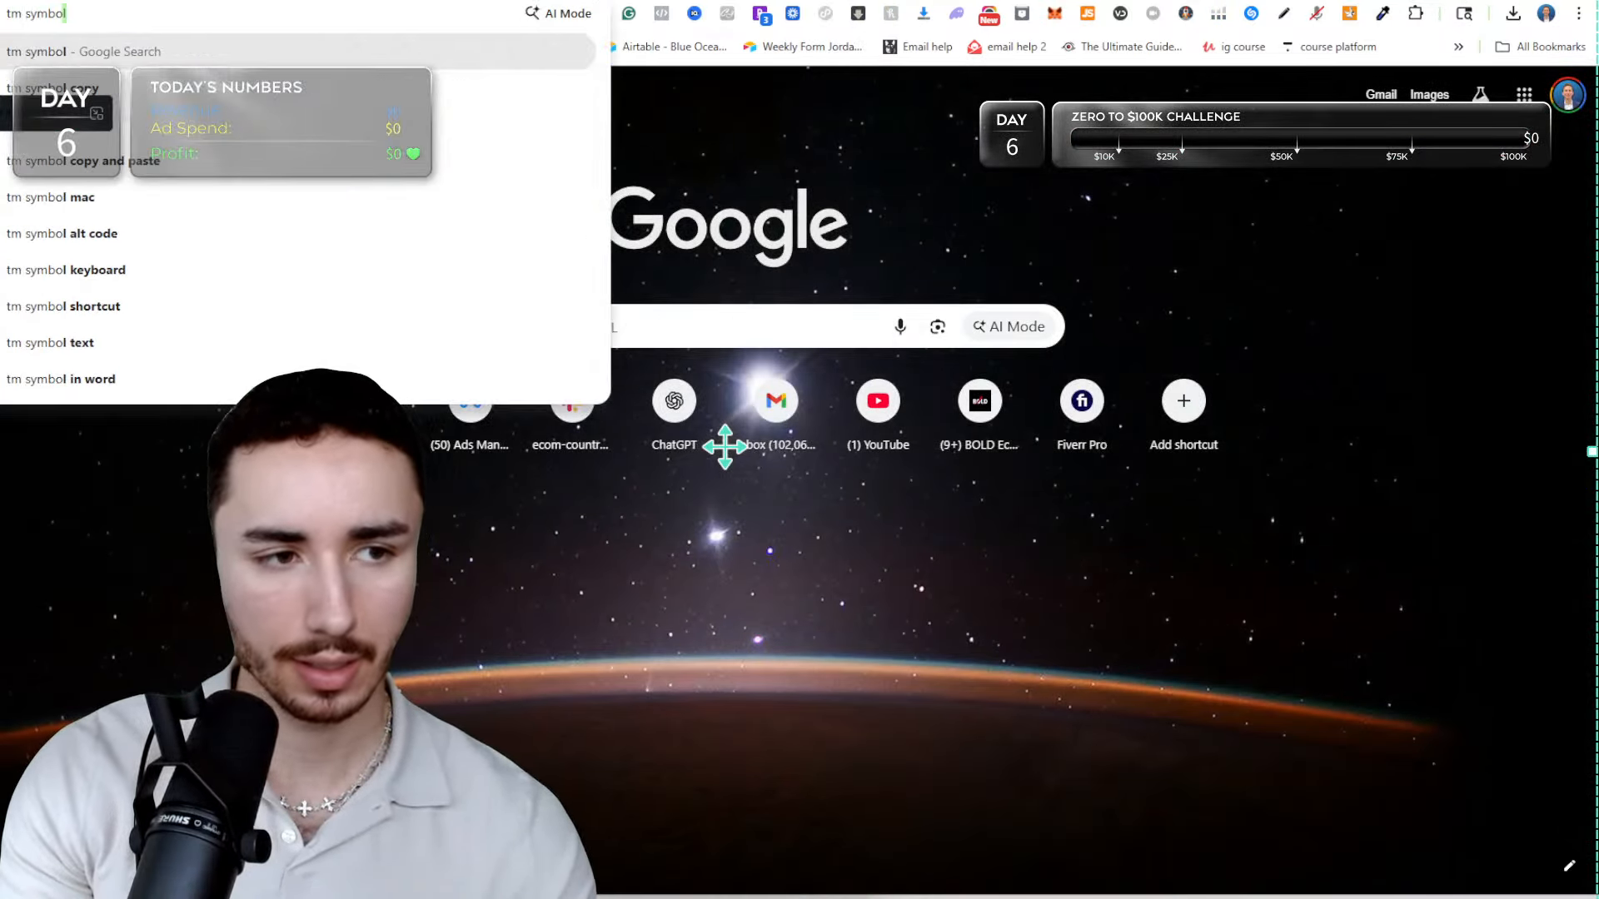
{"action": "key", "text": "Return"}
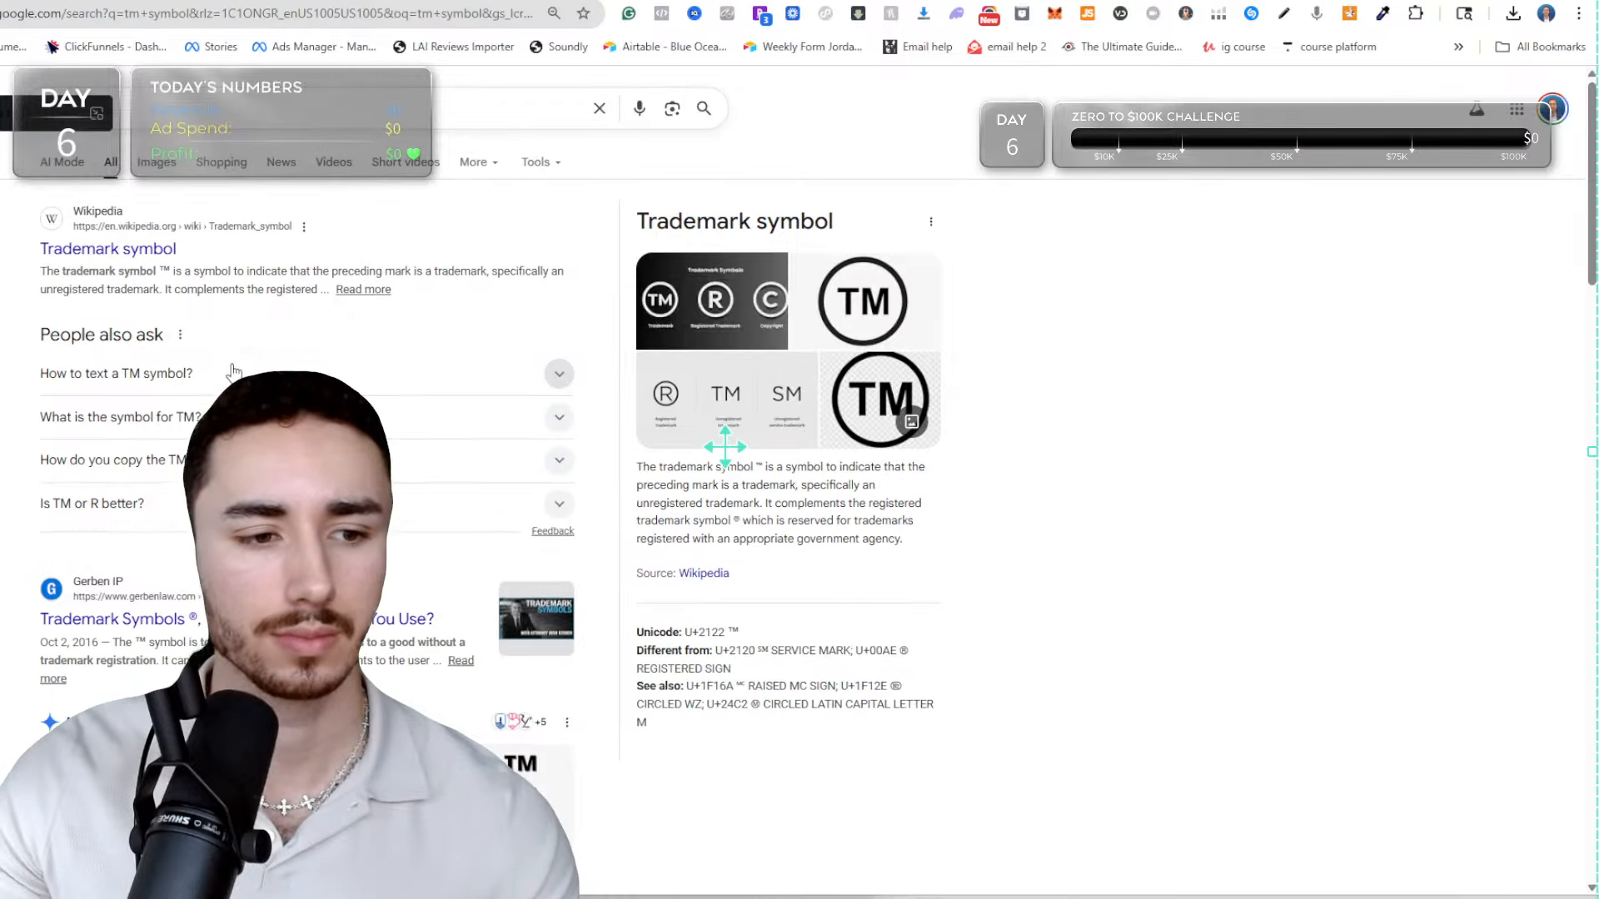
{"action": "left_click", "coordinate": [233, 373]}
{"action": "left_click", "coordinate": [223, 102]}
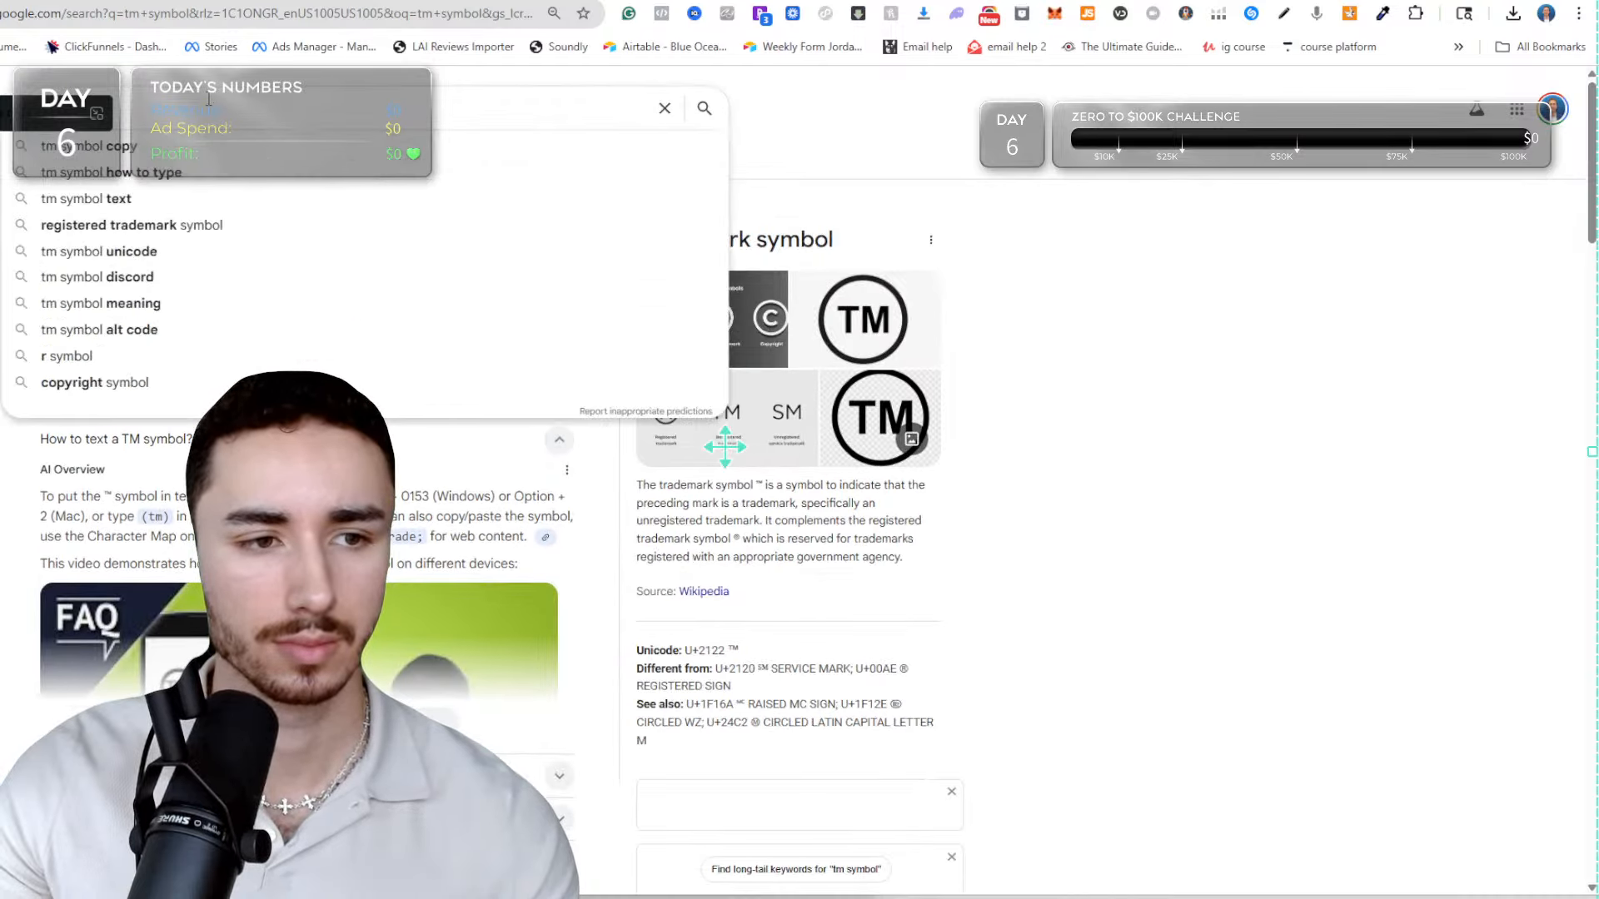
{"action": "left_click", "coordinate": [198, 144]}
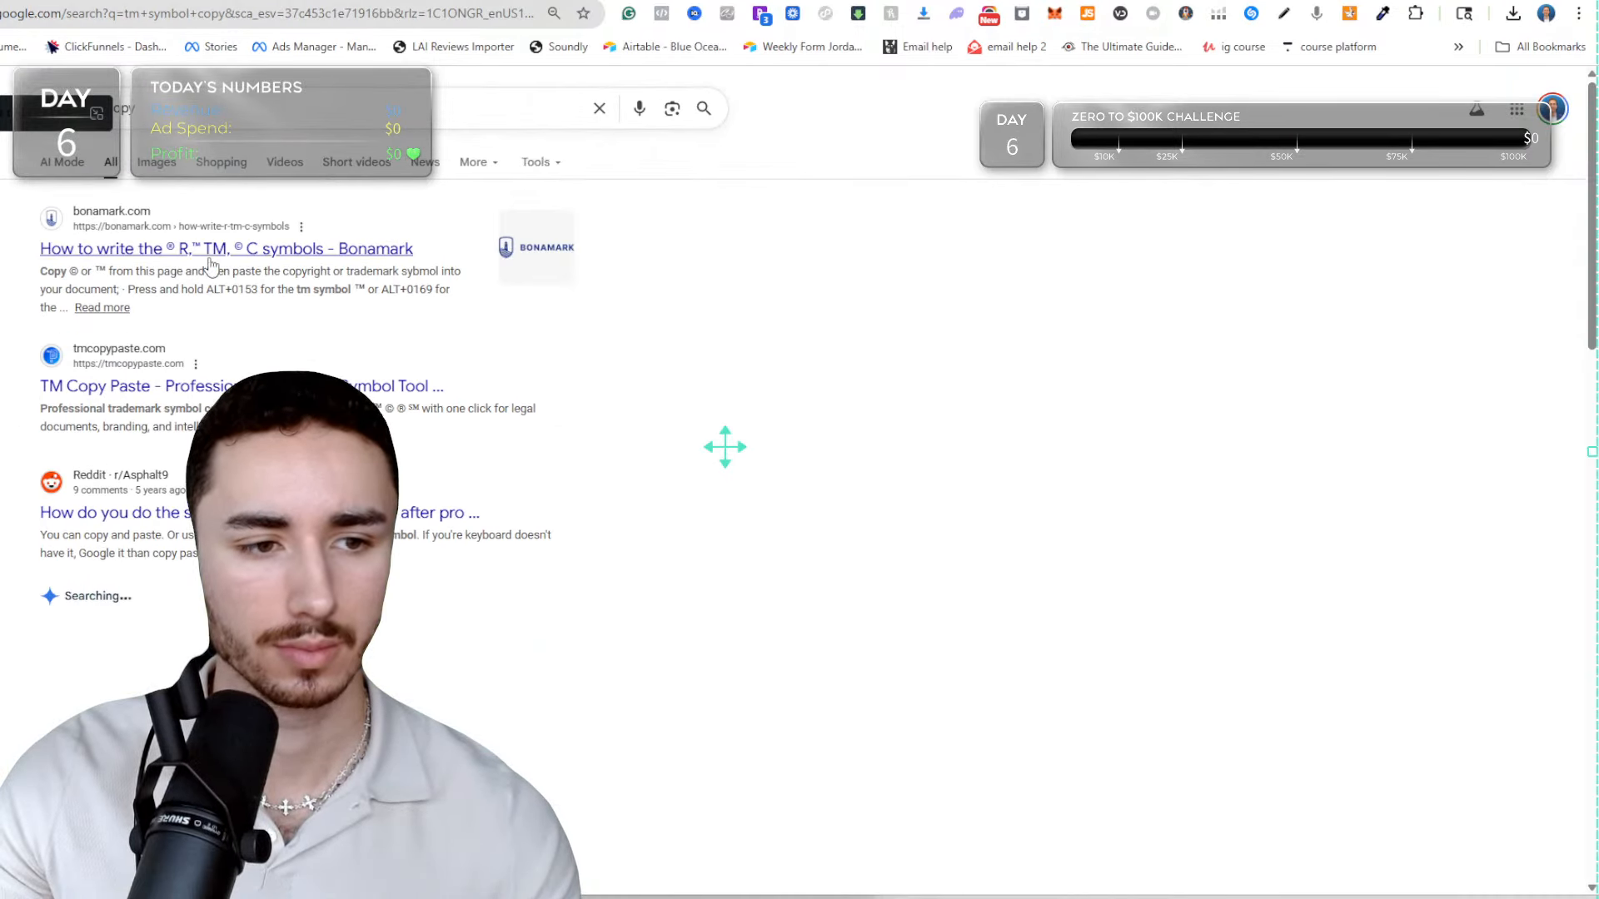
{"action": "left_click", "coordinate": [143, 447]}
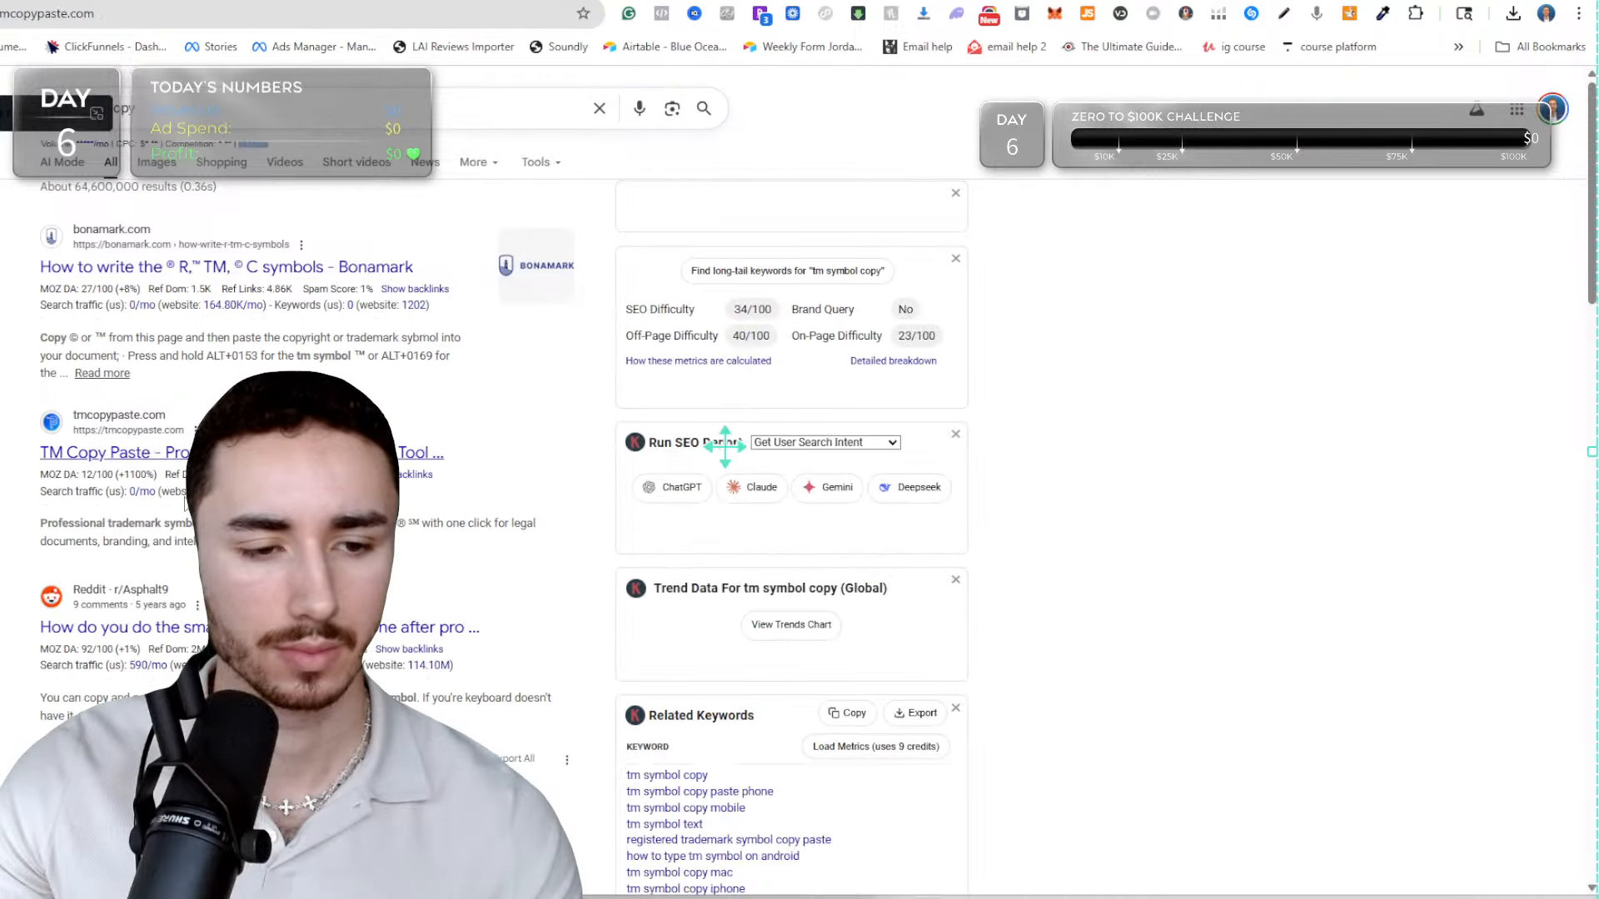
{"action": "left_click", "coordinate": [200, 240]}
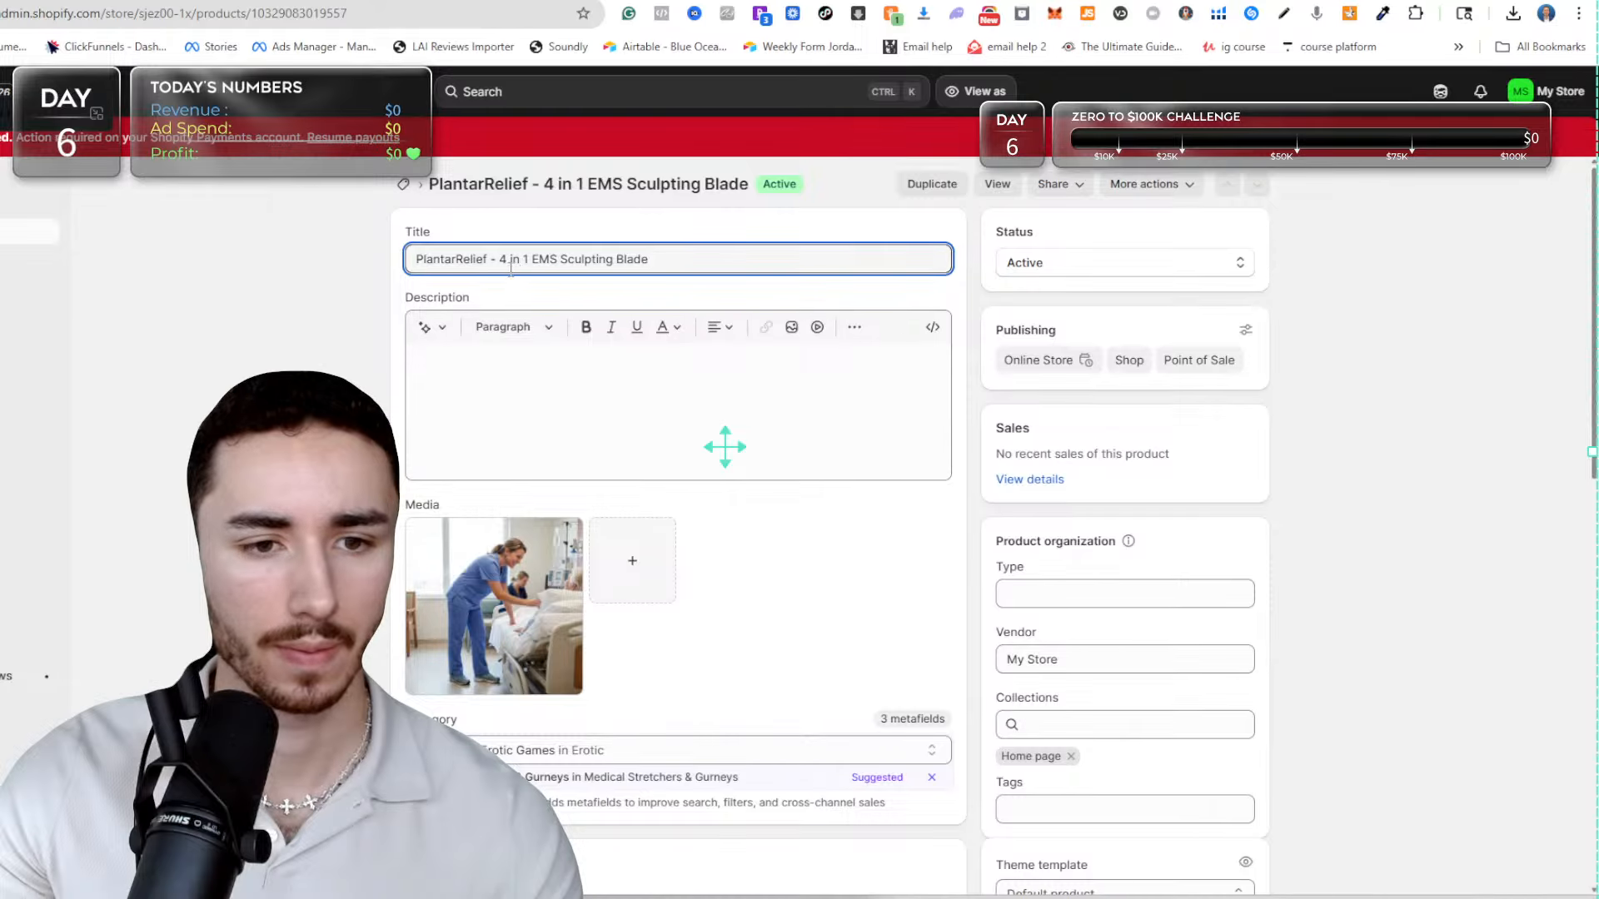
Insert the ™ symbol directly after "PlantarRelief" in the Shopify product title and save the product.
{"action": "type", "text": "™"}
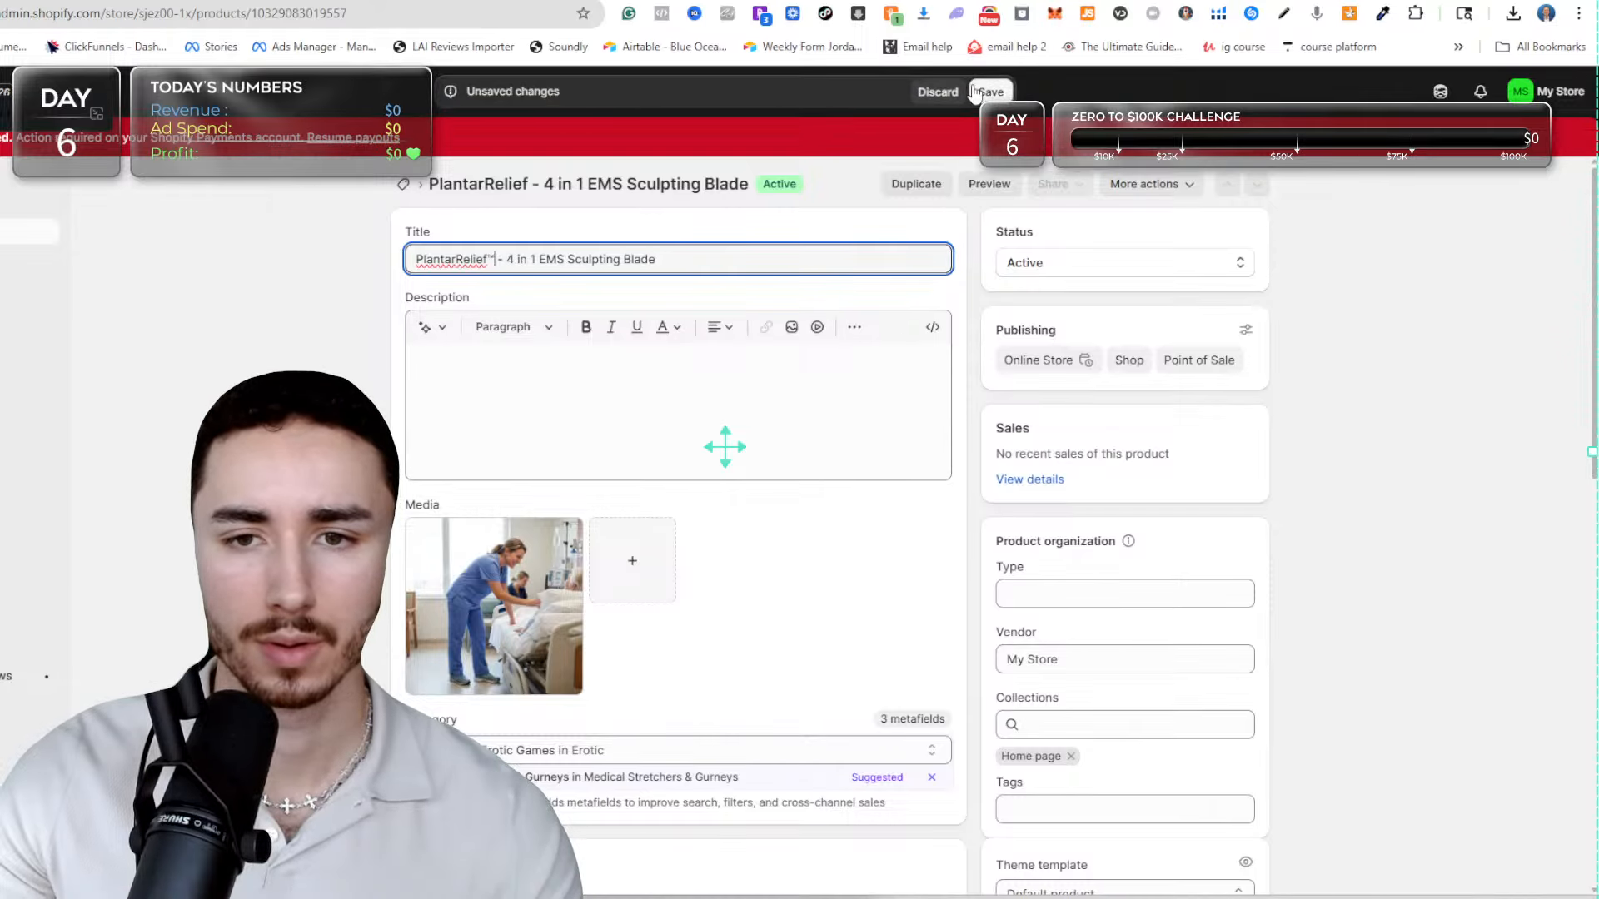
{"action": "left_click", "coordinate": [978, 90]}
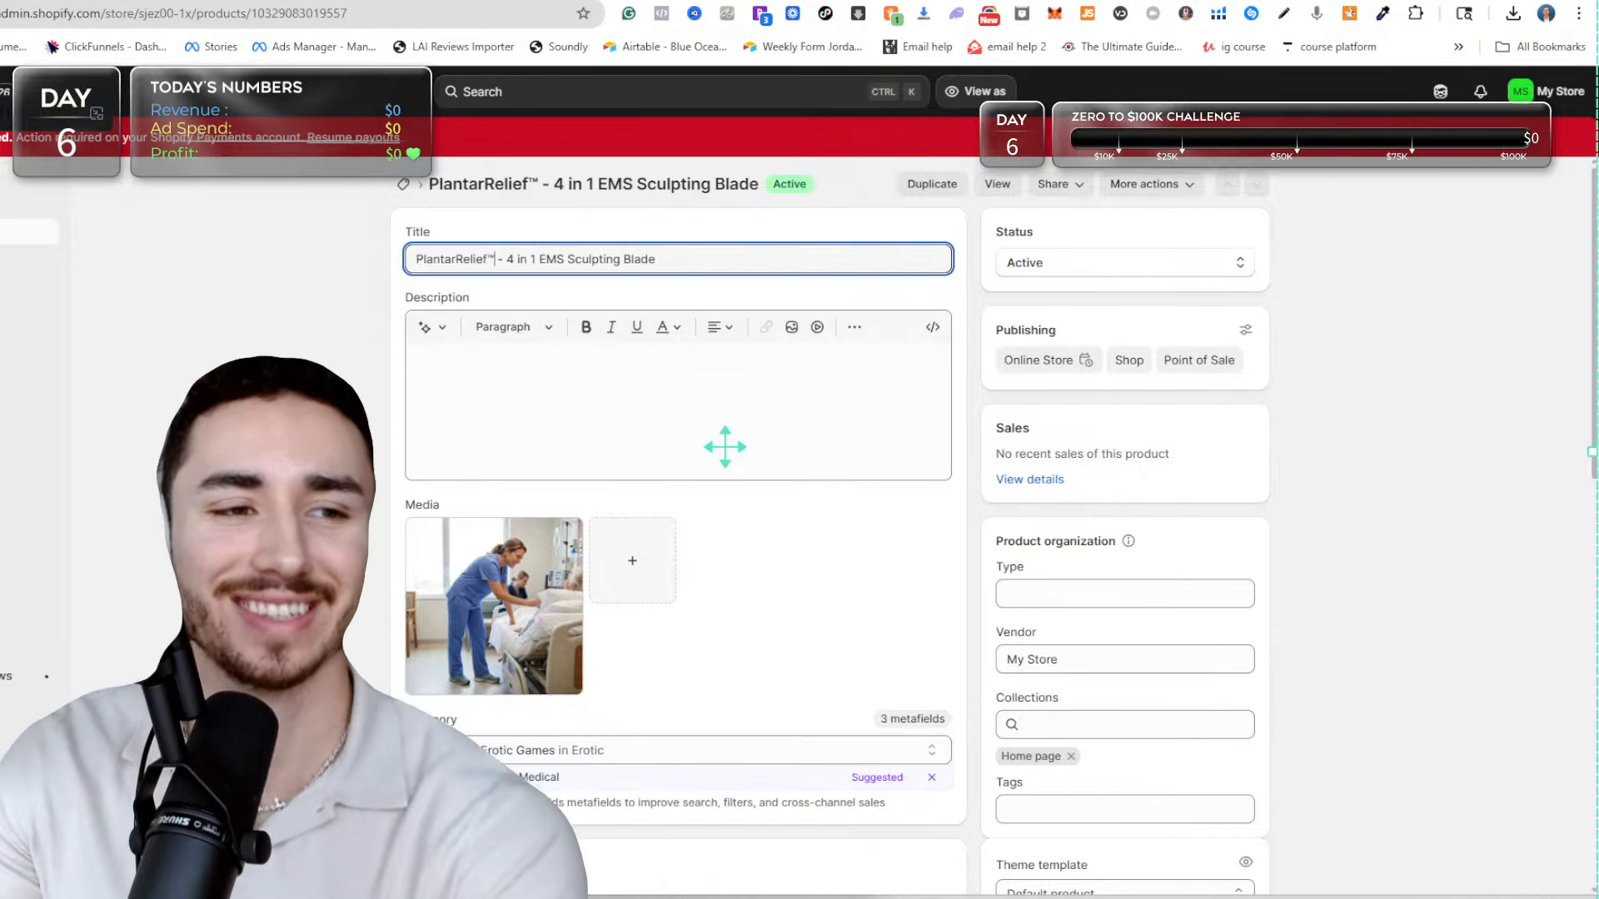
Return to the theme editor for the sculpting-blade template and reload it to pick up the renamed product.
{"action": "left_click", "coordinate": [326, 1]}
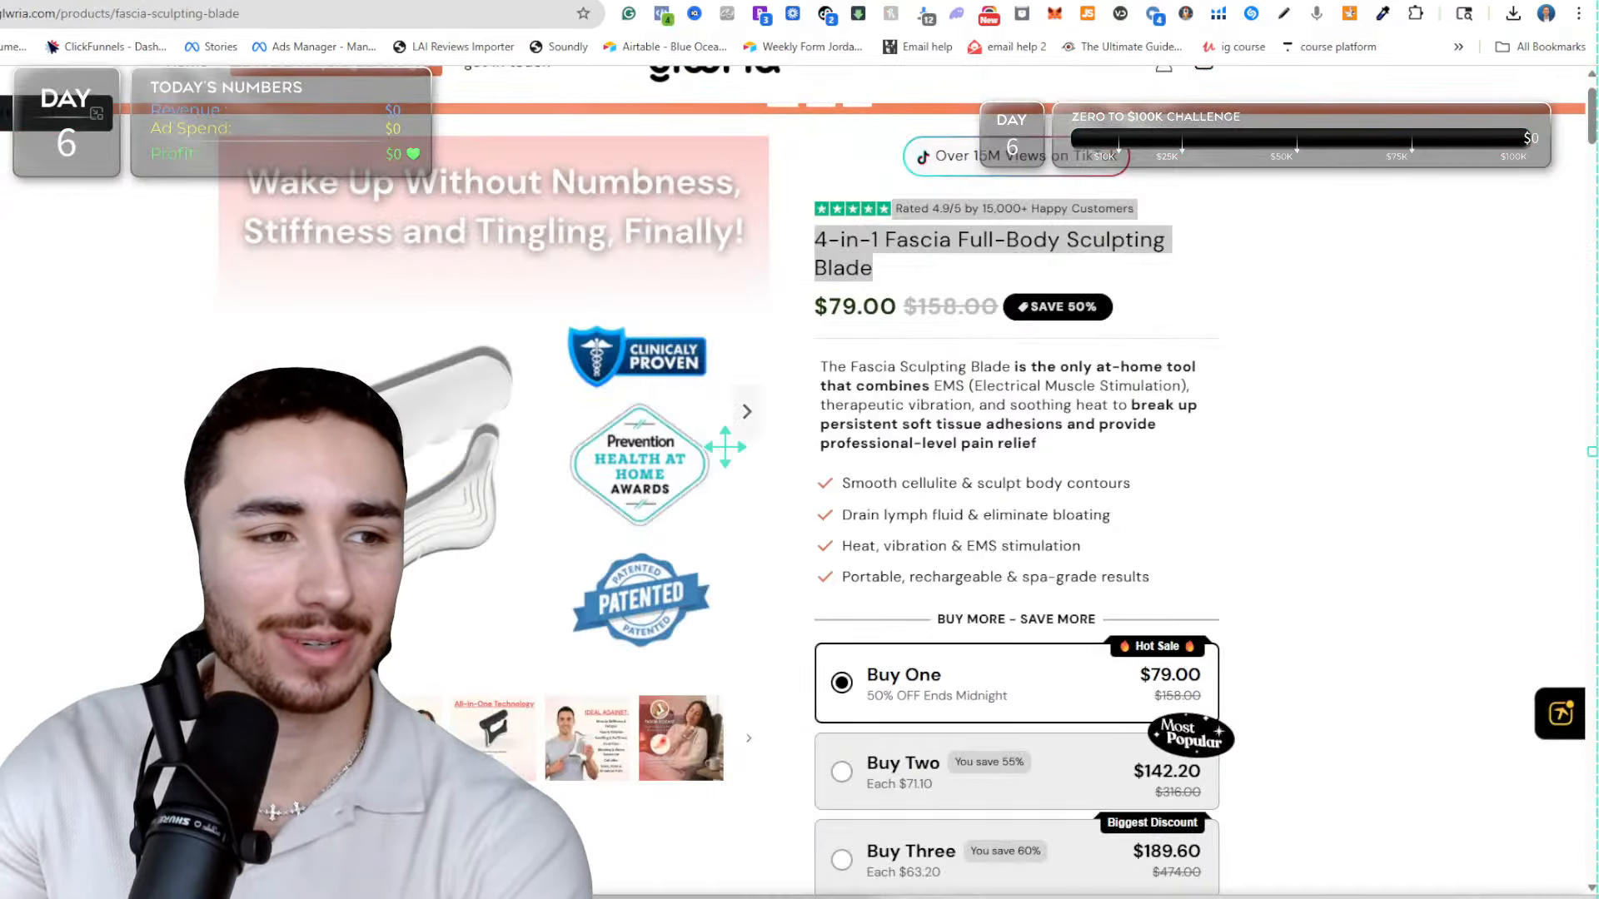
{"action": "key", "text": "ctrl+Tab"}
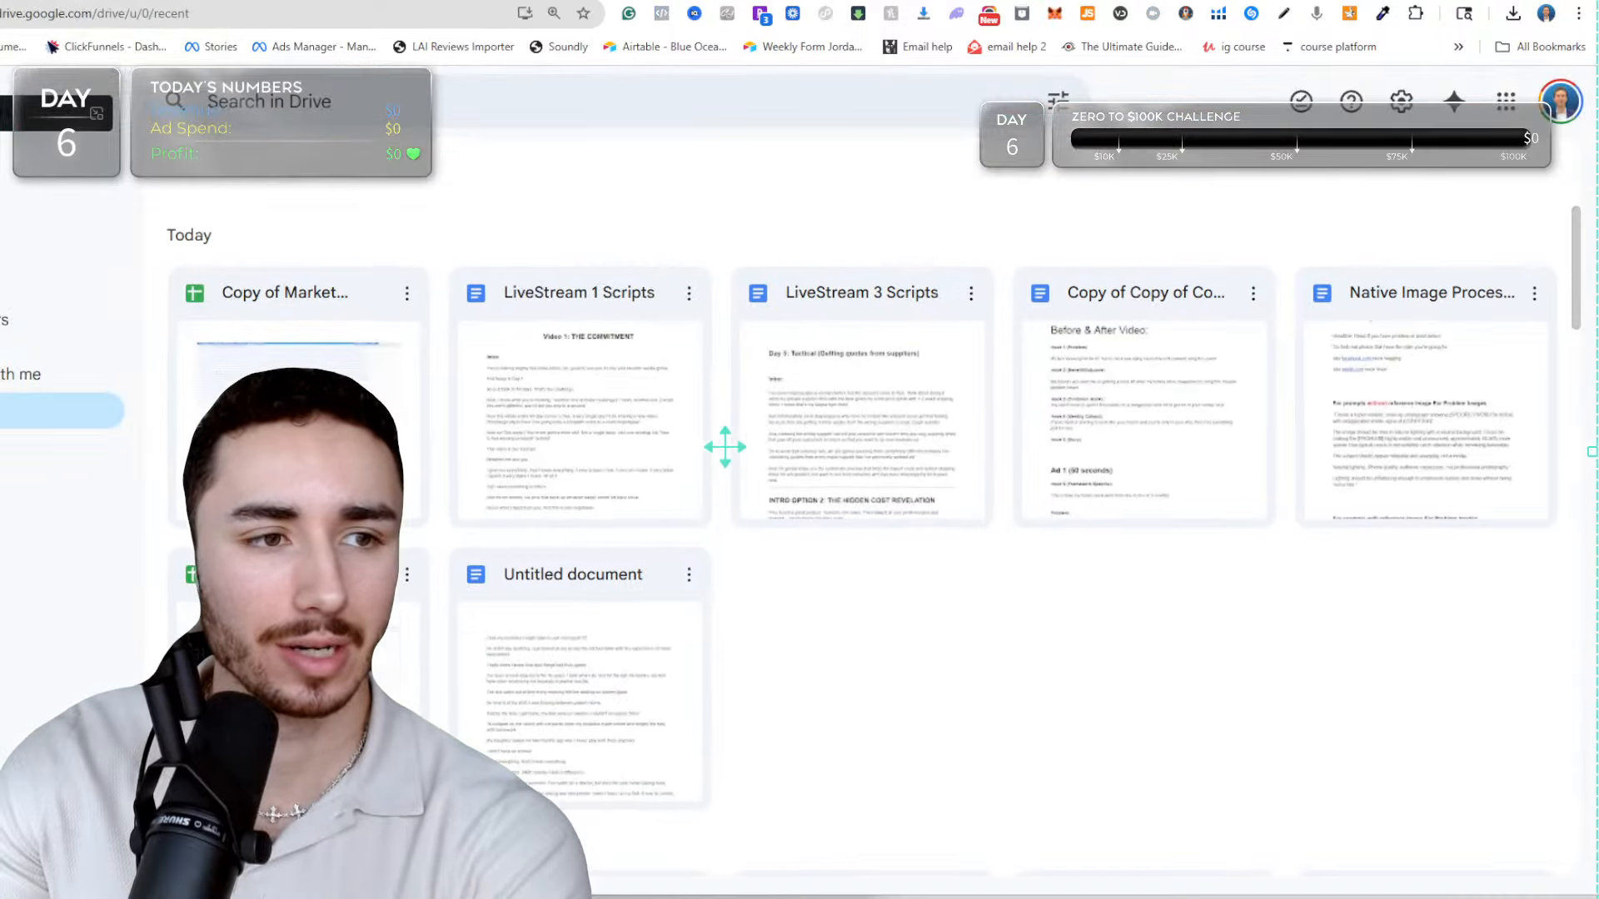
{"action": "key", "text": "ctrl+Tab"}
{"action": "key", "text": "ctrl+Tab"}
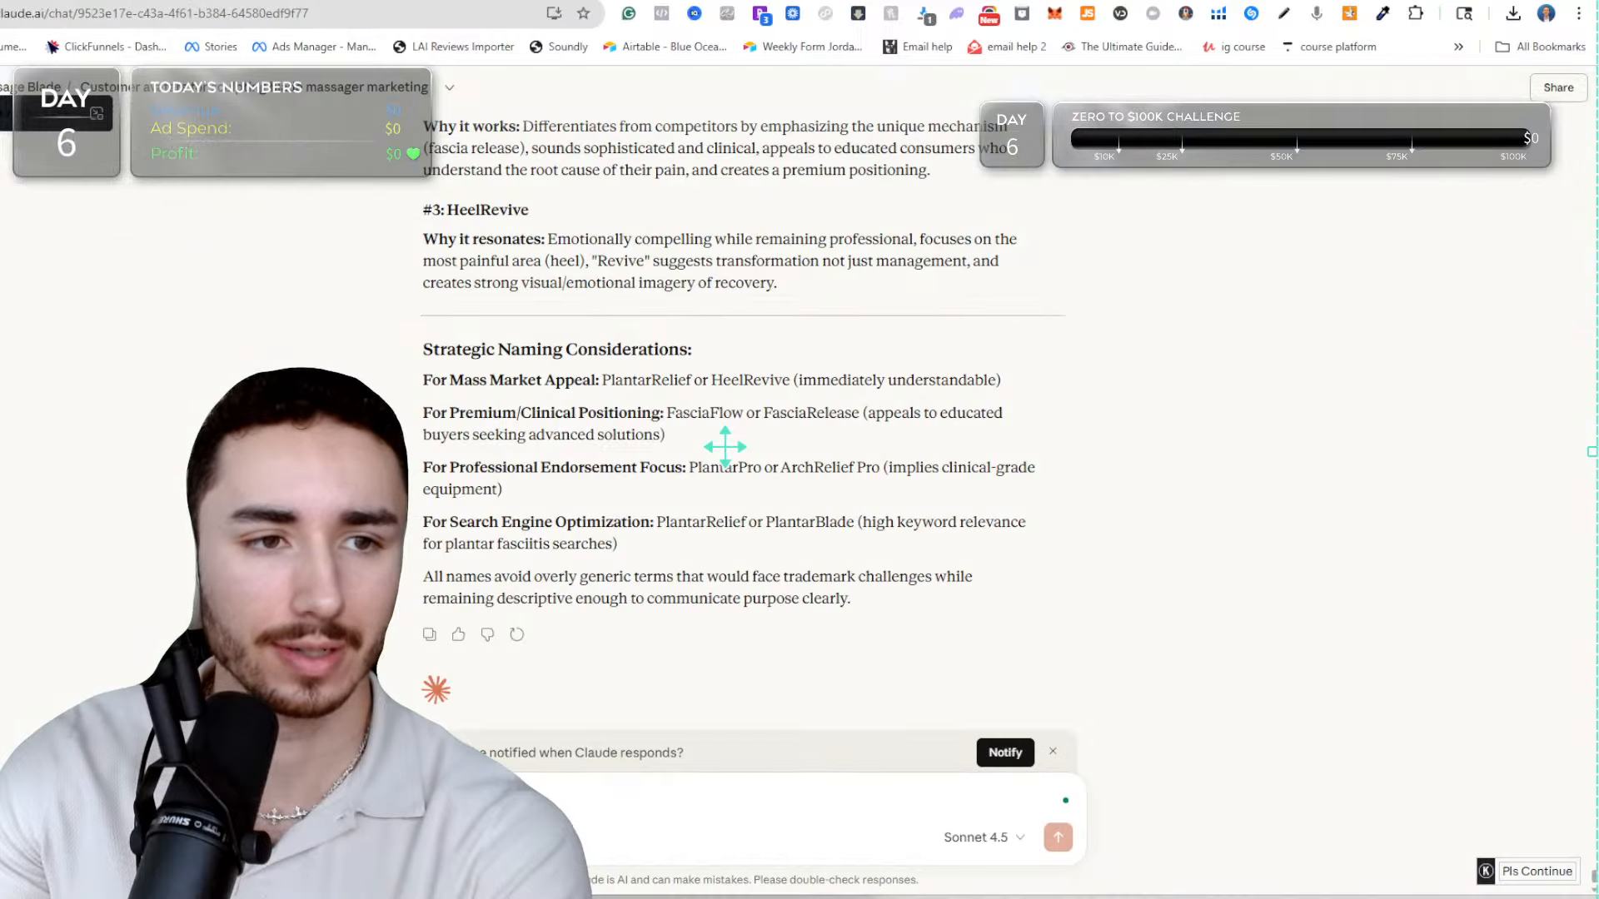
{"action": "key", "text": "ctrl+Tab"}
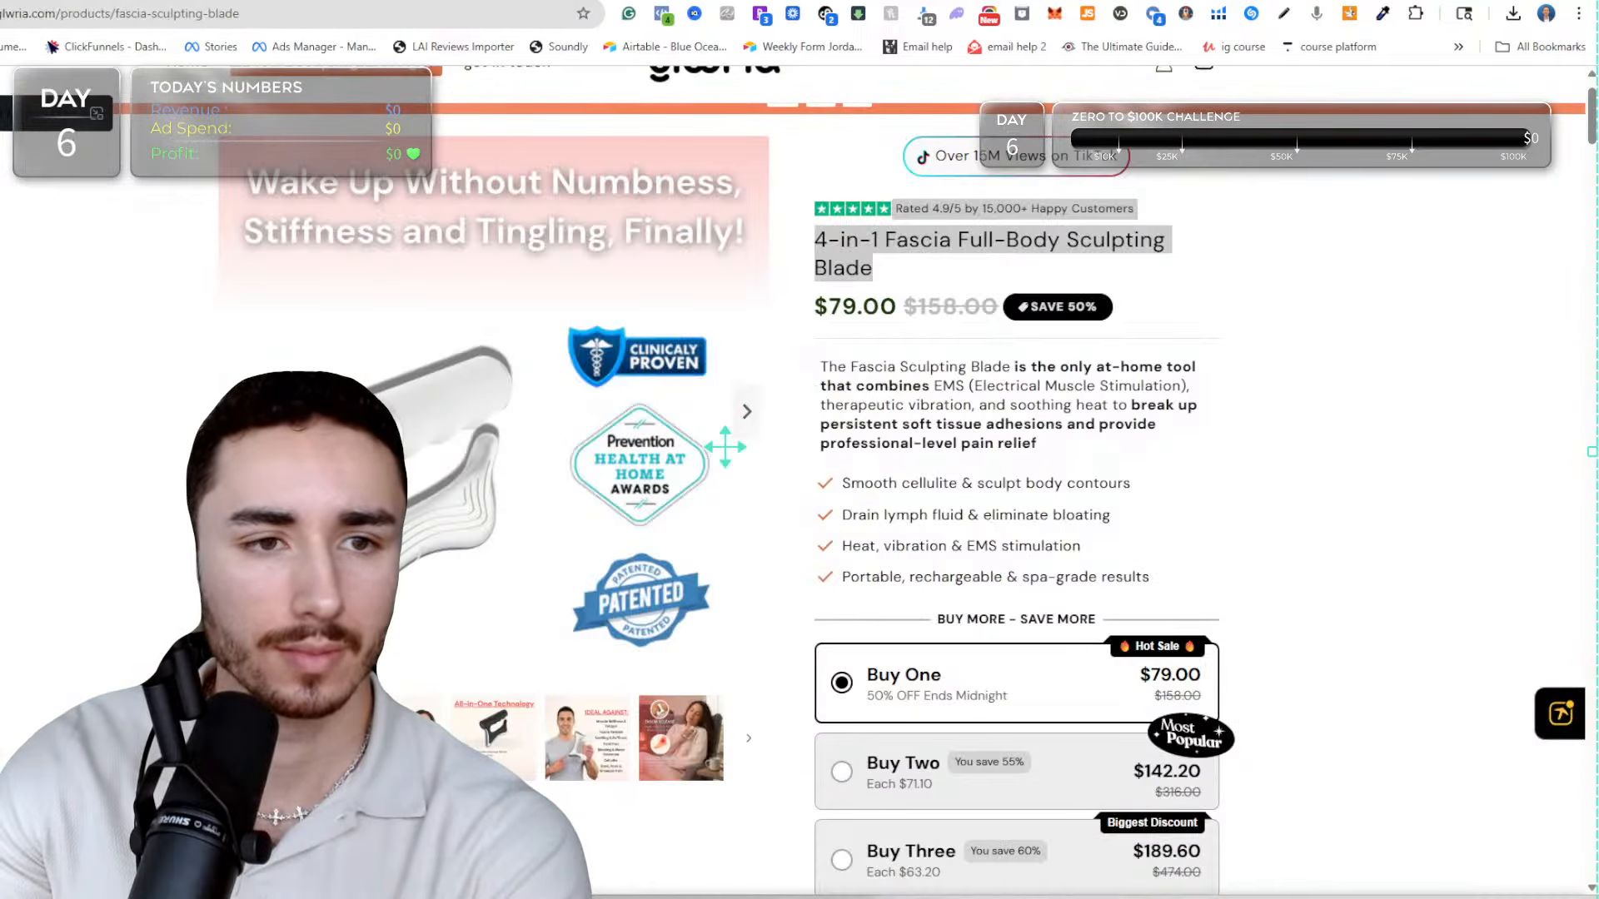
{"action": "key", "text": "ctrl+Tab"}
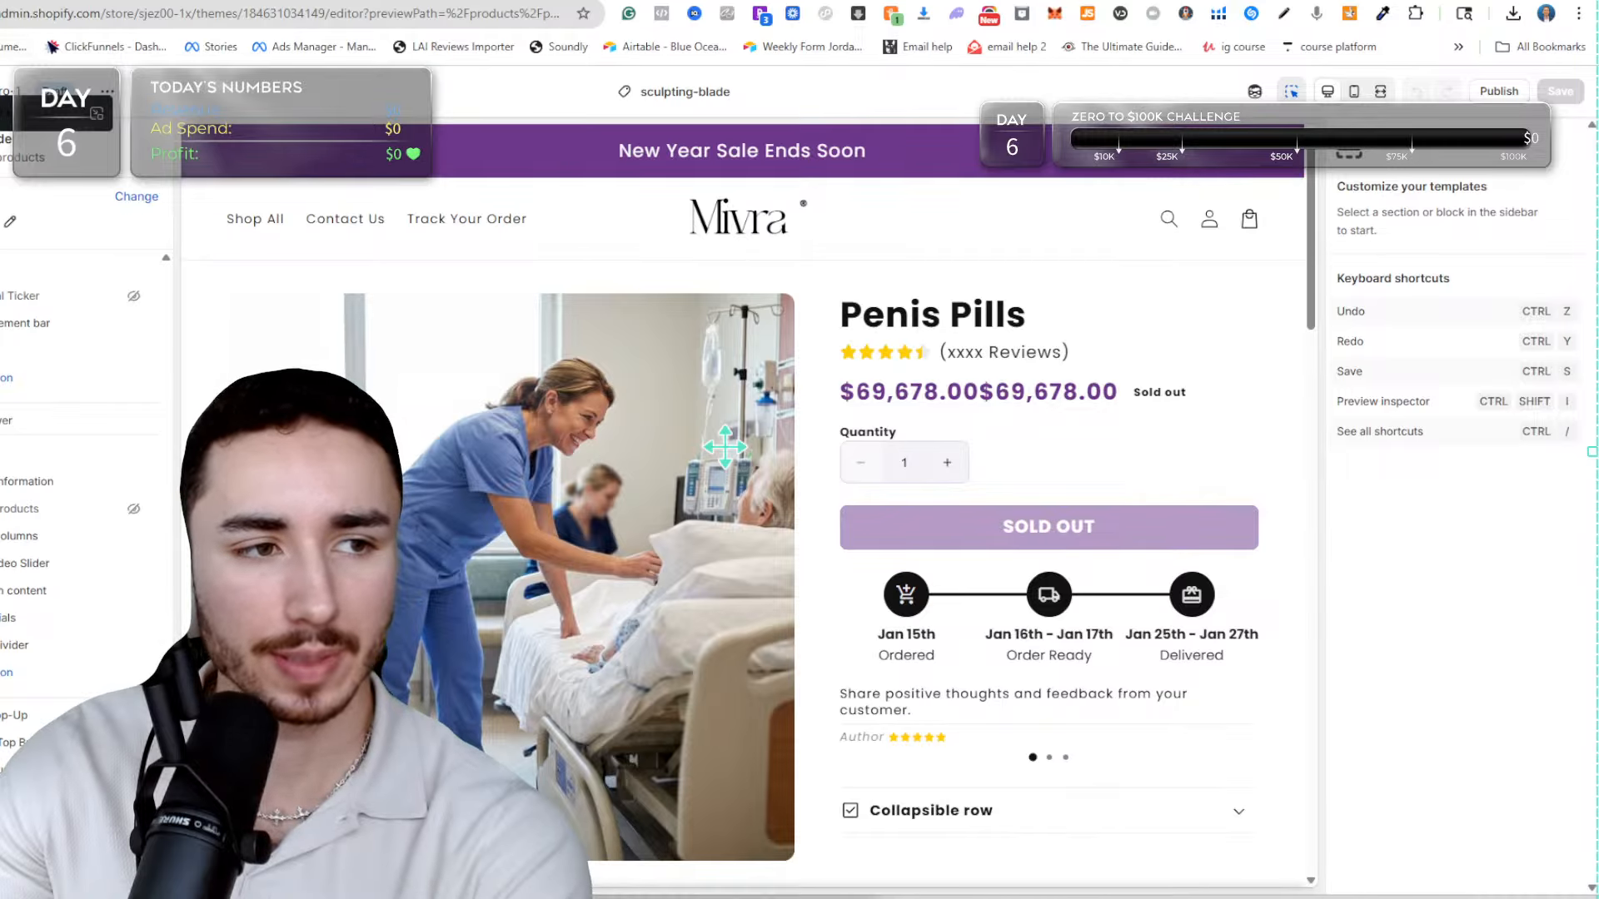
{"action": "key", "text": "ctrl+r"}
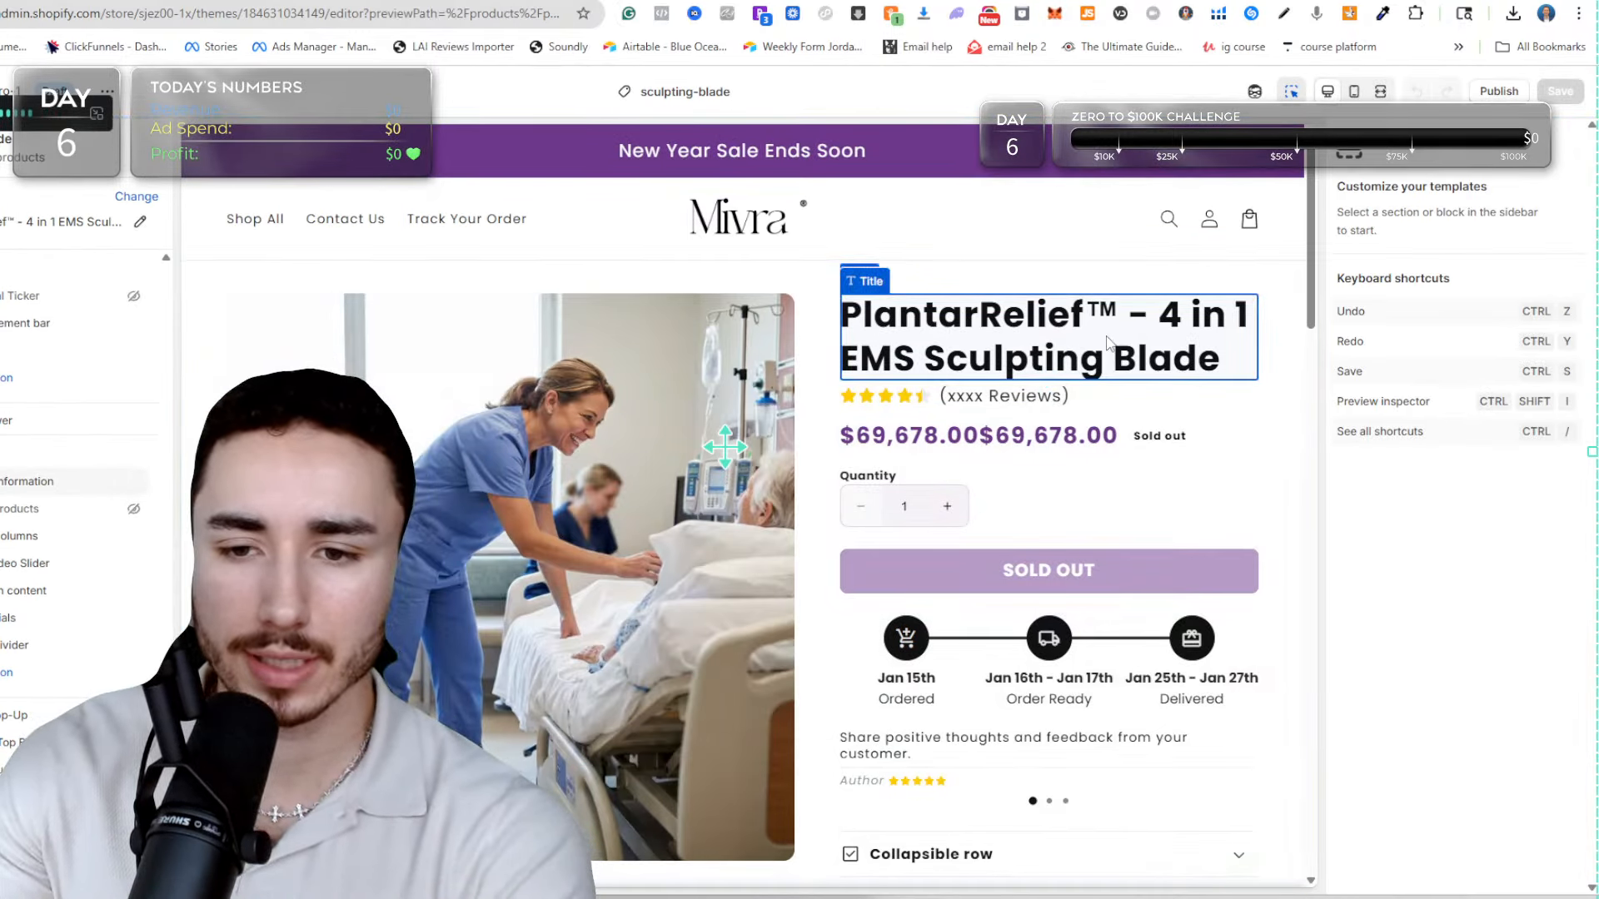
Set the product title block's size to Small while checking it in the mobile preview, save, and return to the desktop preview.
{"action": "left_click", "coordinate": [899, 358]}
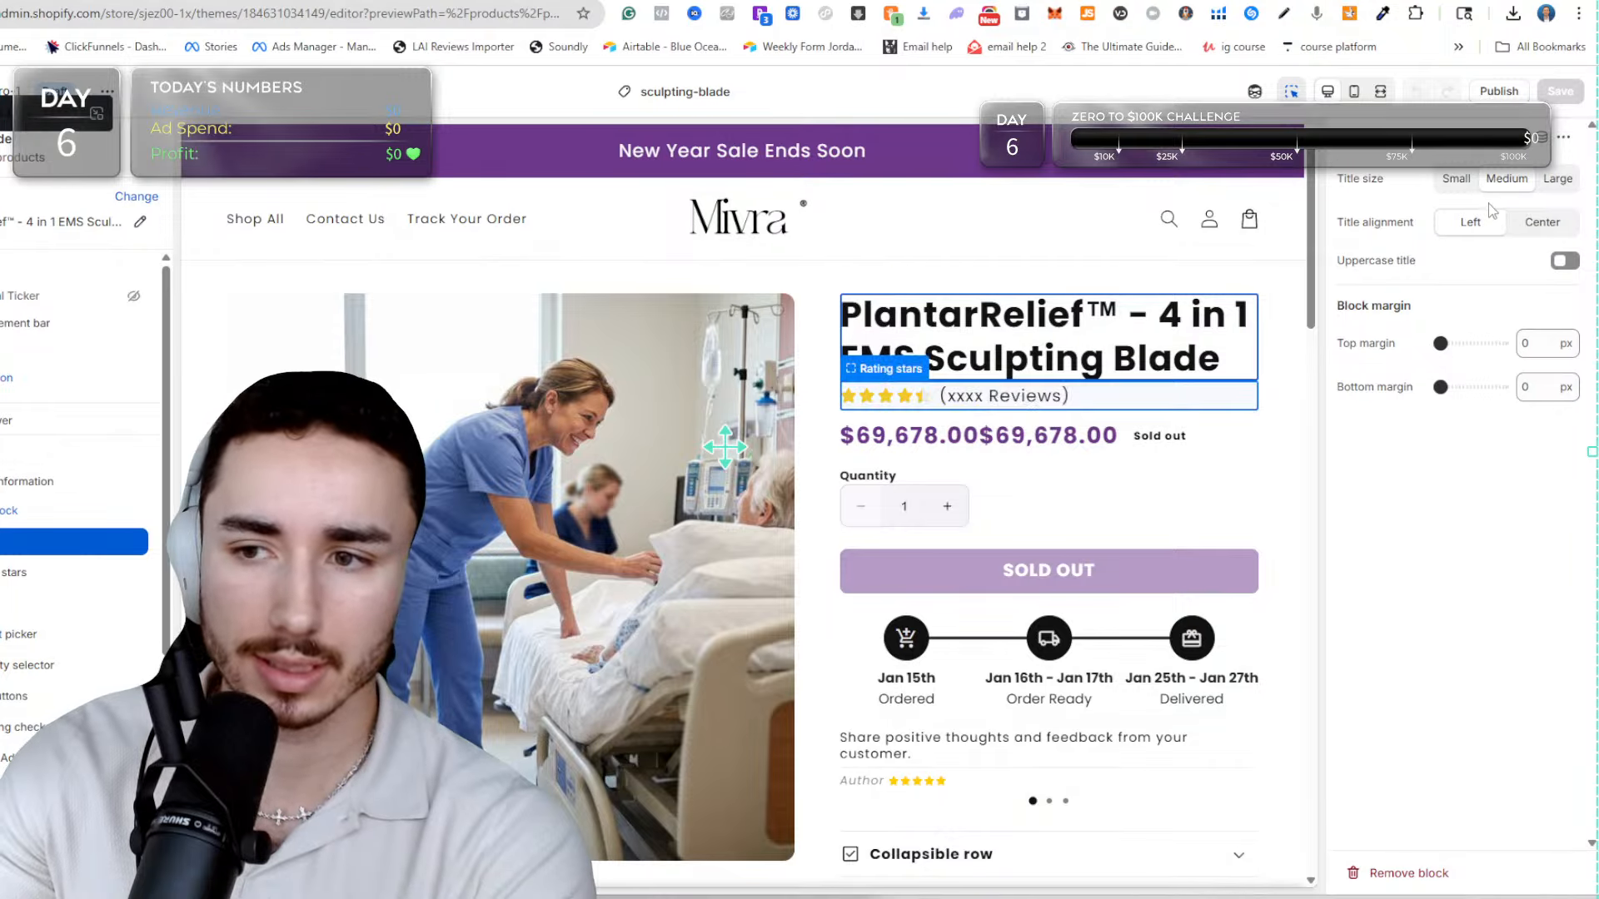
{"action": "left_click", "coordinate": [1355, 90]}
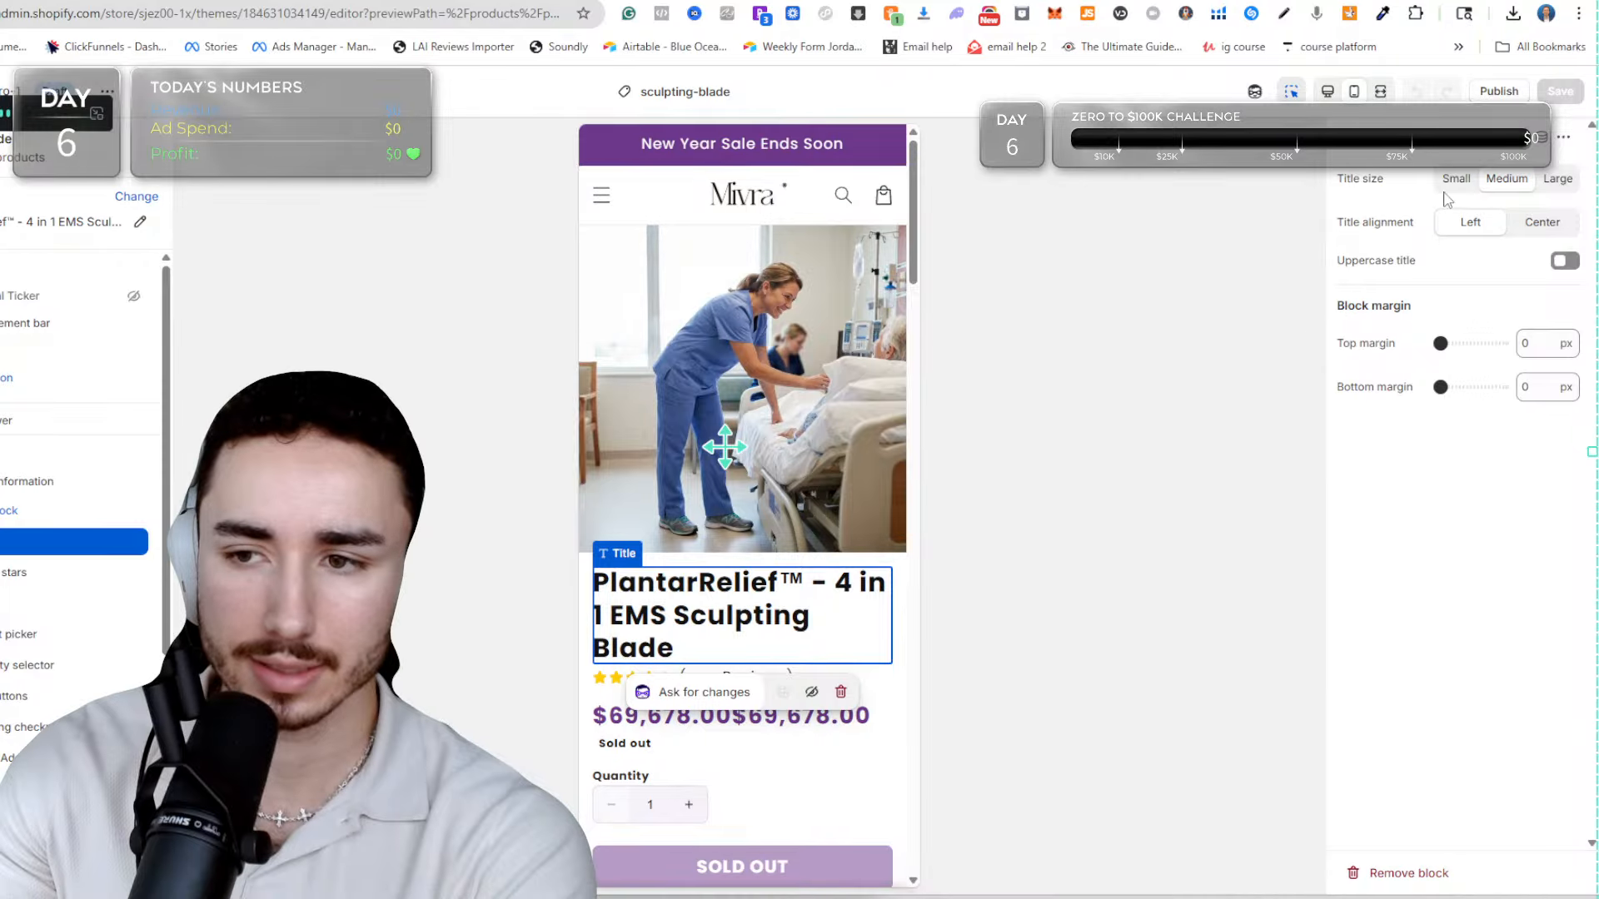
{"action": "left_click", "coordinate": [1455, 179]}
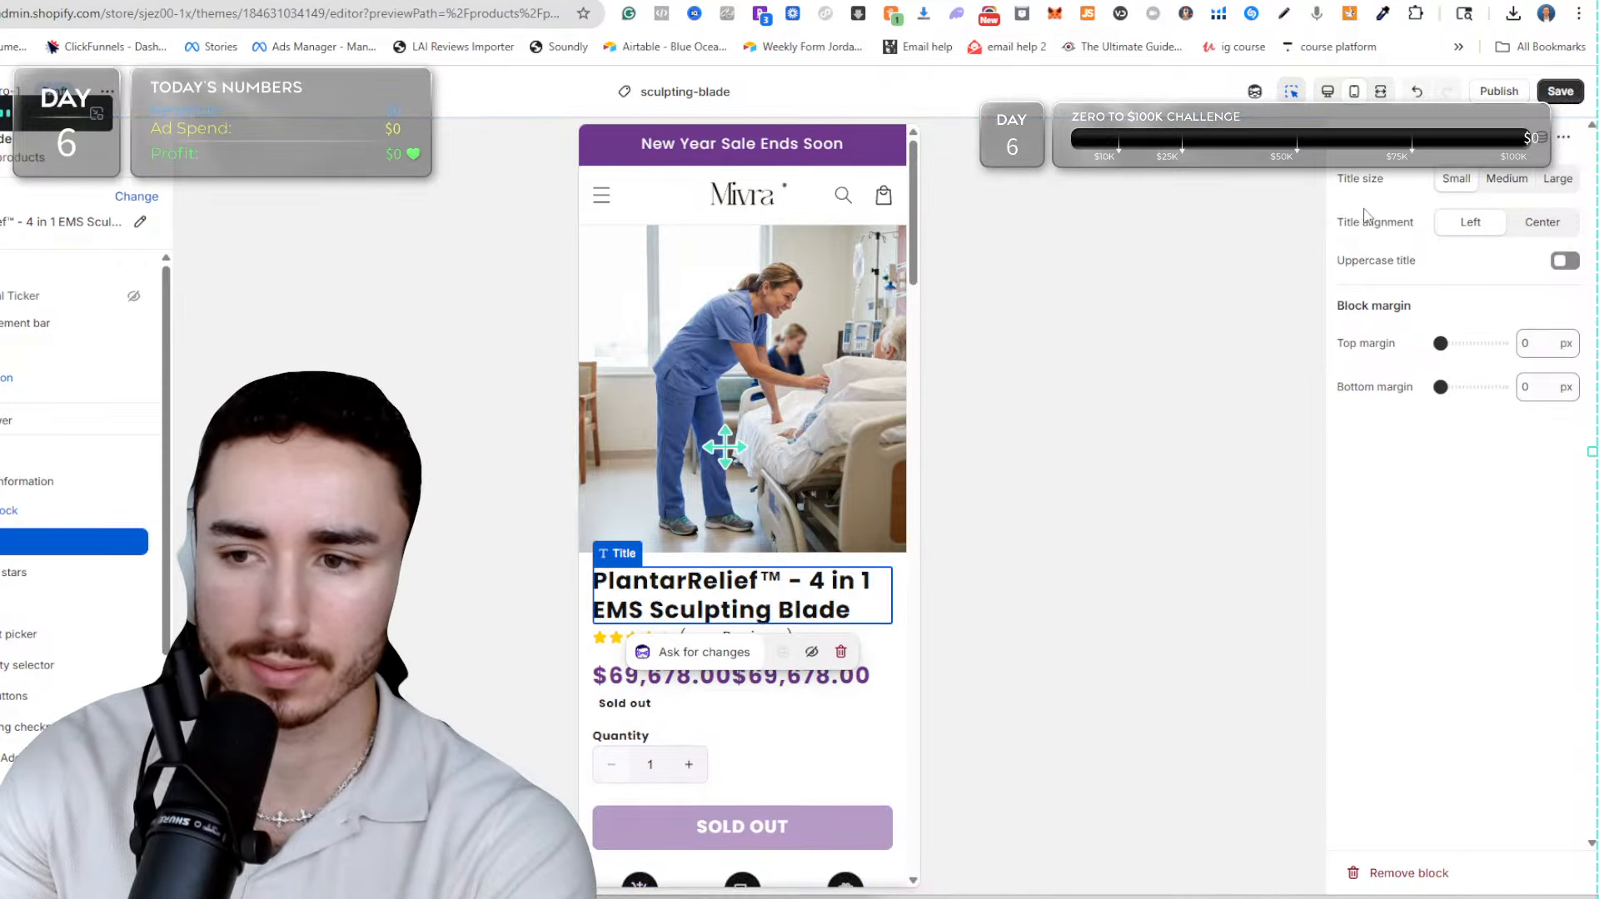
{"action": "left_click", "coordinate": [1560, 91]}
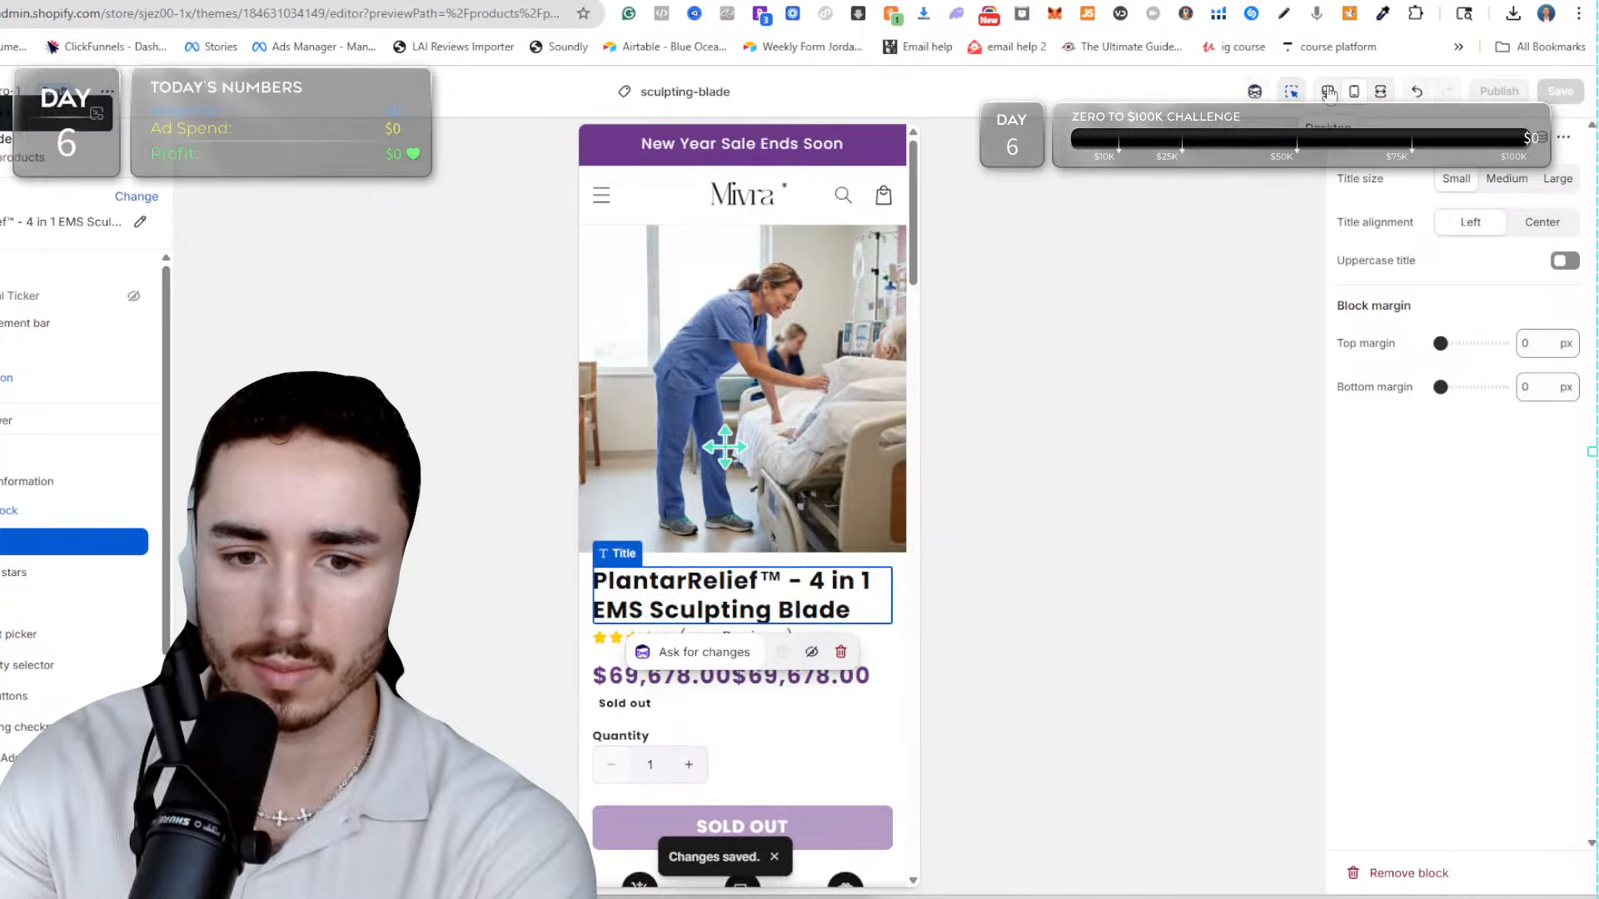
{"action": "left_click", "coordinate": [1328, 92]}
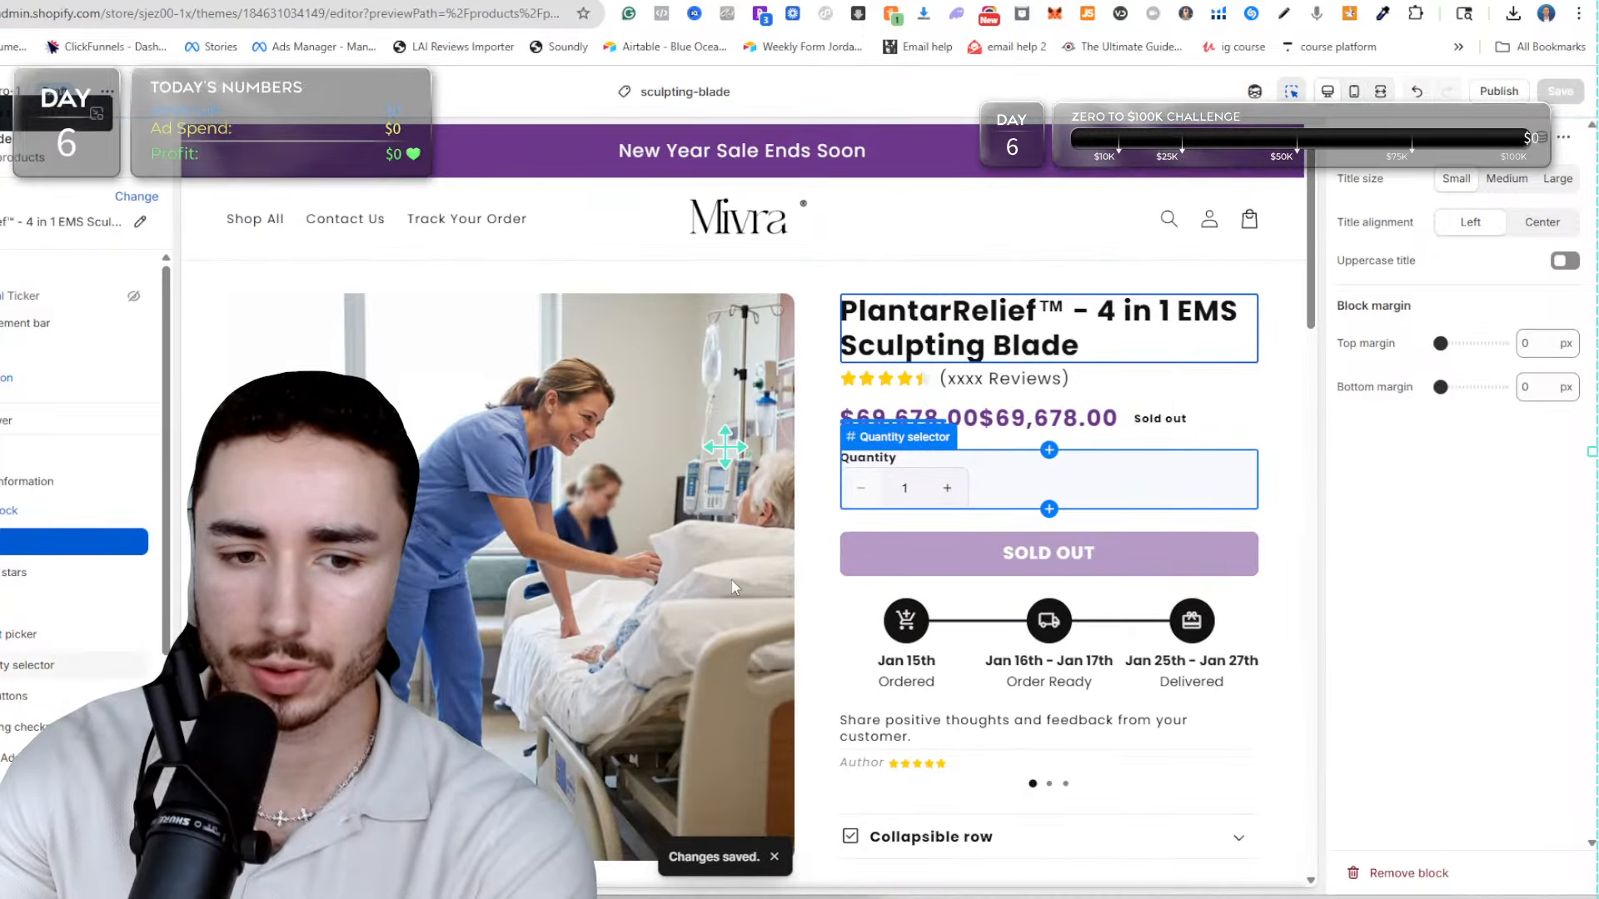
Remove the Quantity selector block and the Reviews block from the product information section.
{"action": "scroll", "coordinate": [733, 587], "scroll_direction": "down", "scroll_amount": 1}
{"action": "left_click", "coordinate": [1080, 403]}
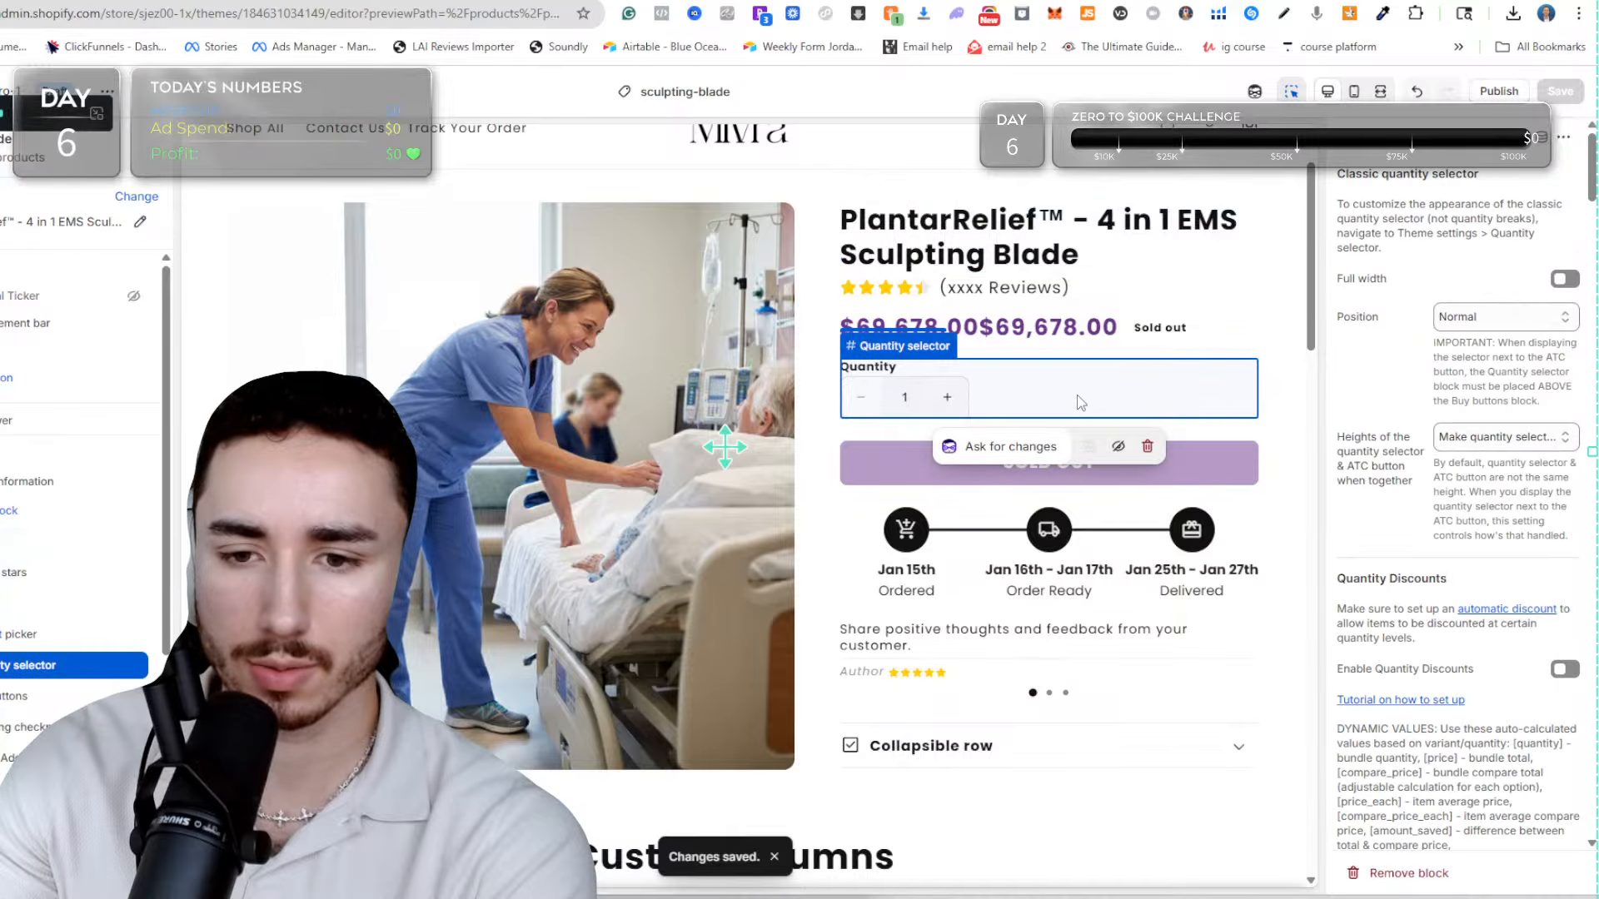
{"action": "left_click", "coordinate": [1146, 448]}
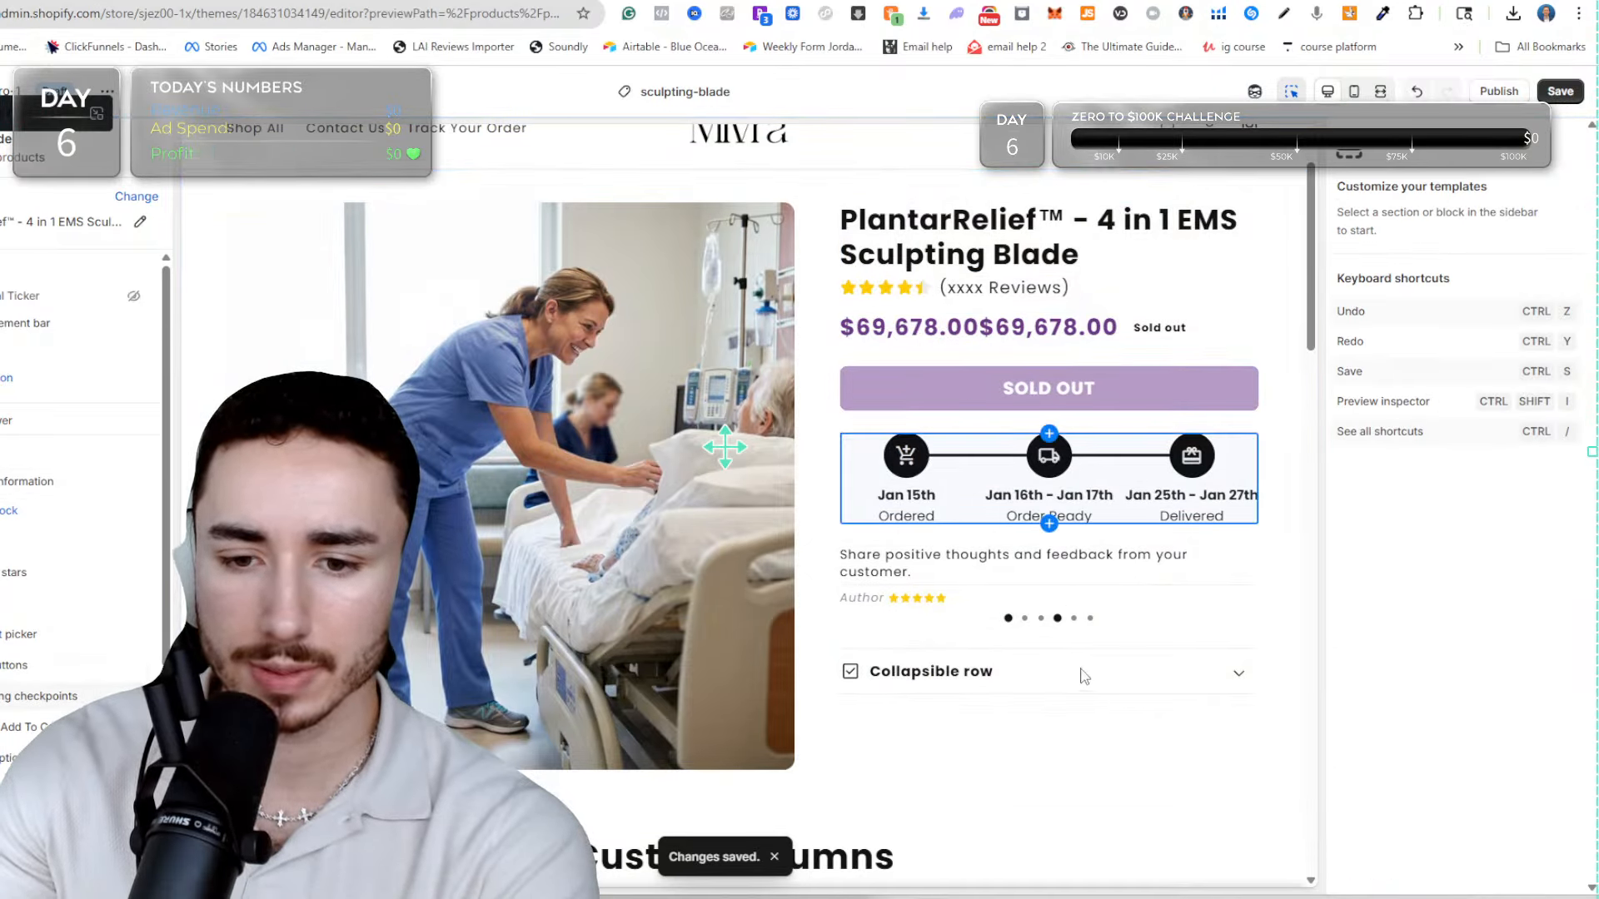
{"action": "left_click", "coordinate": [1011, 606]}
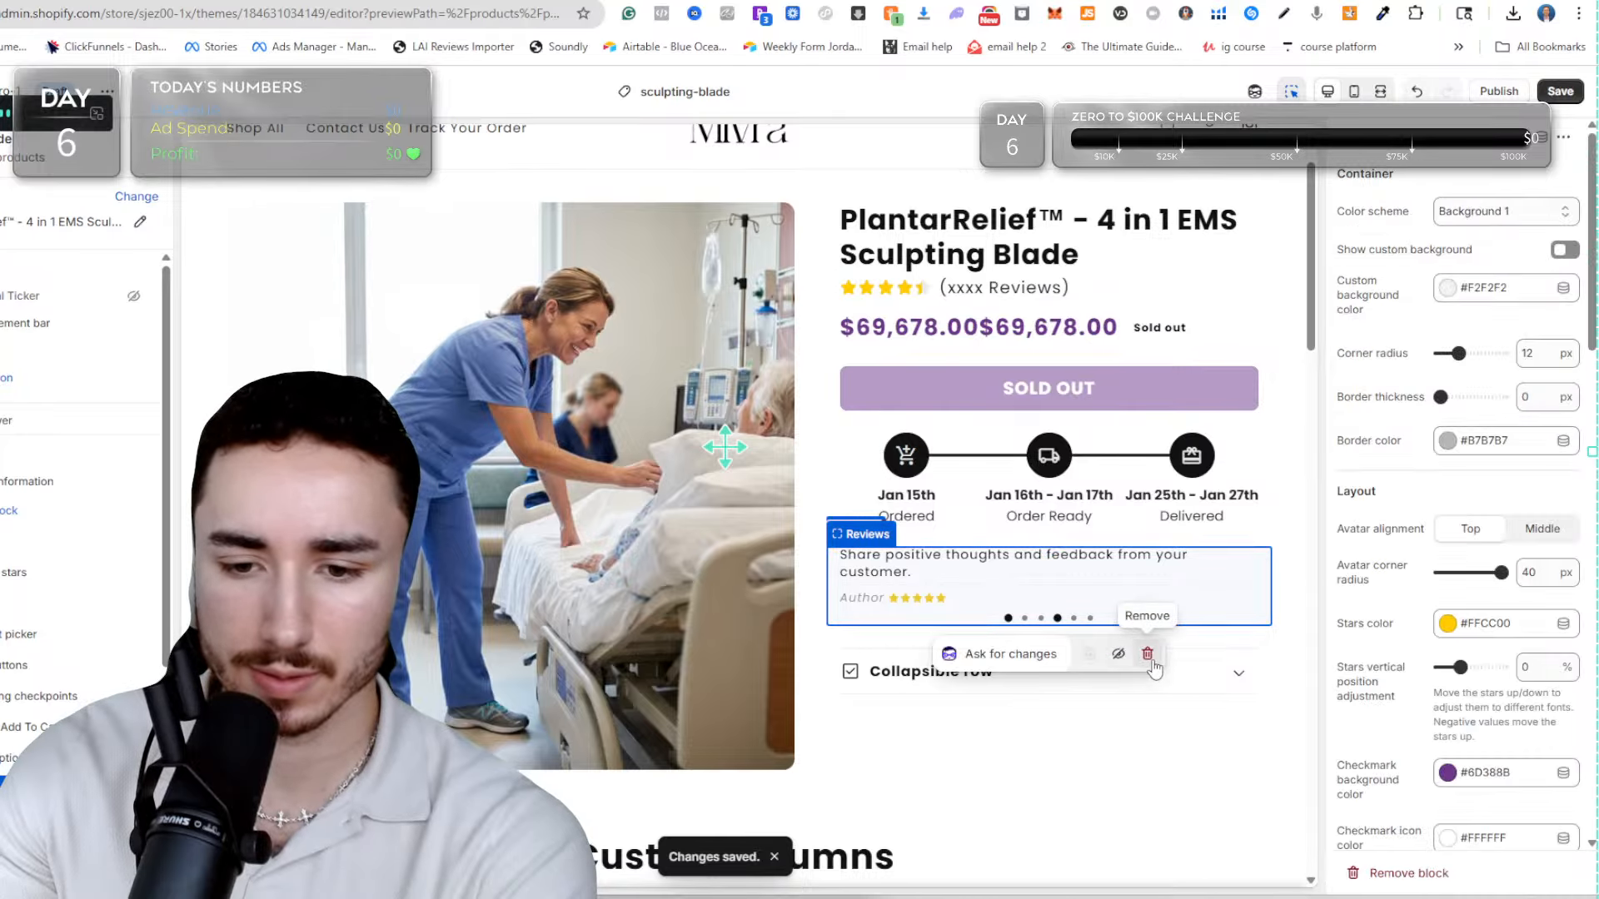
{"action": "left_click", "coordinate": [1148, 655]}
Change the collapsible row's heading to "90 Day Money Back Guarantee" and save the template.
{"action": "left_click", "coordinate": [1017, 567]}
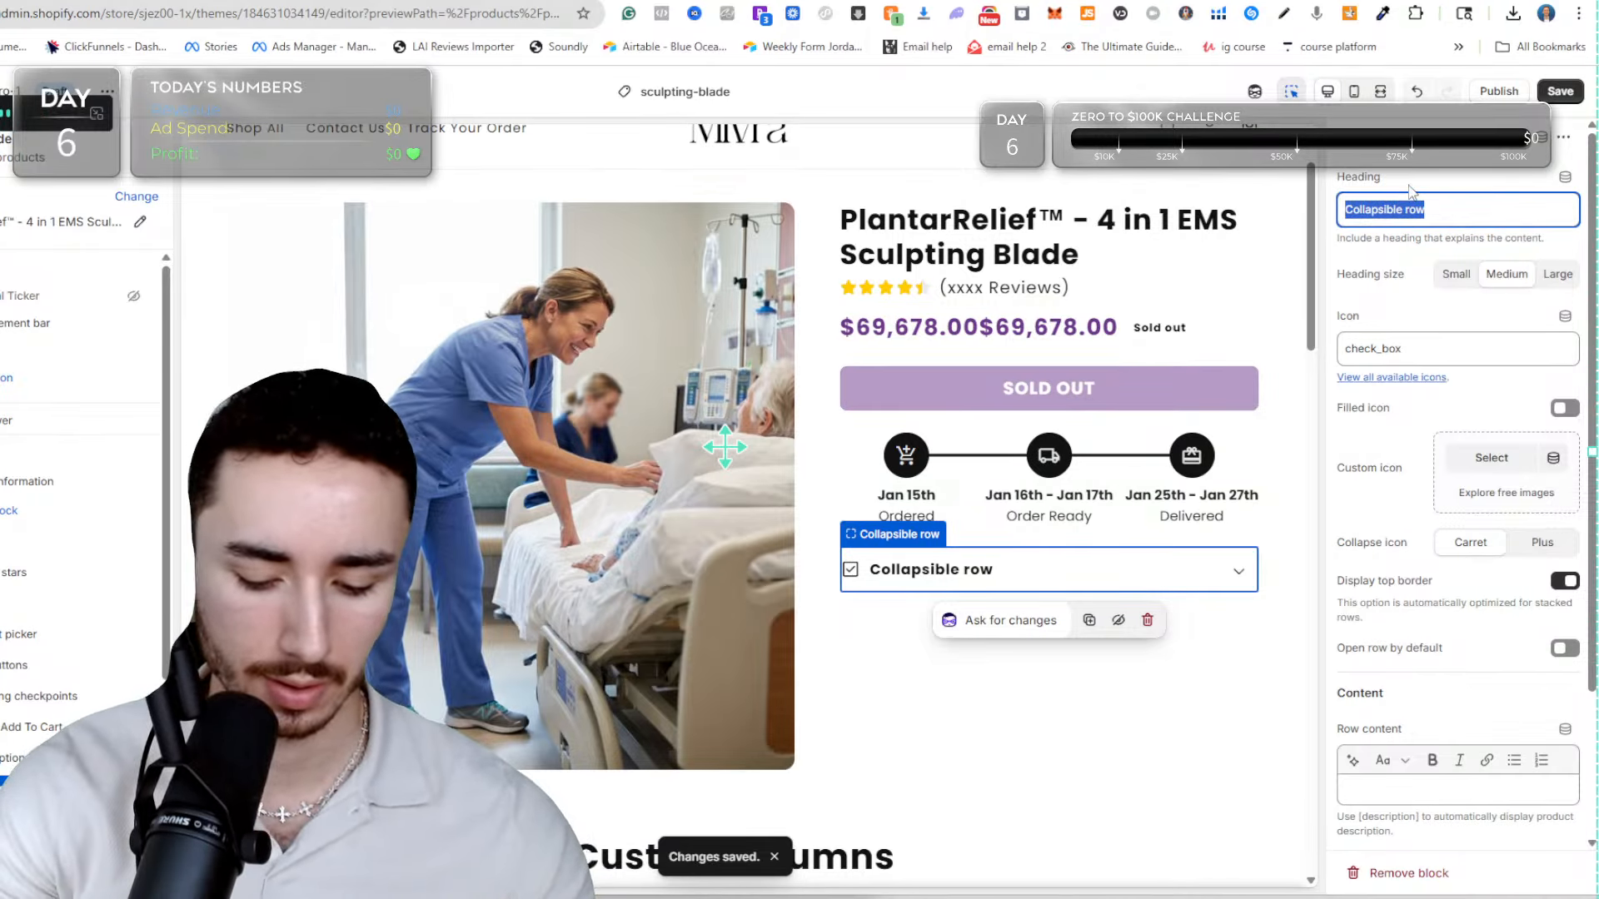
{"action": "type", "text": "90 Day Money Back Guarantee"}
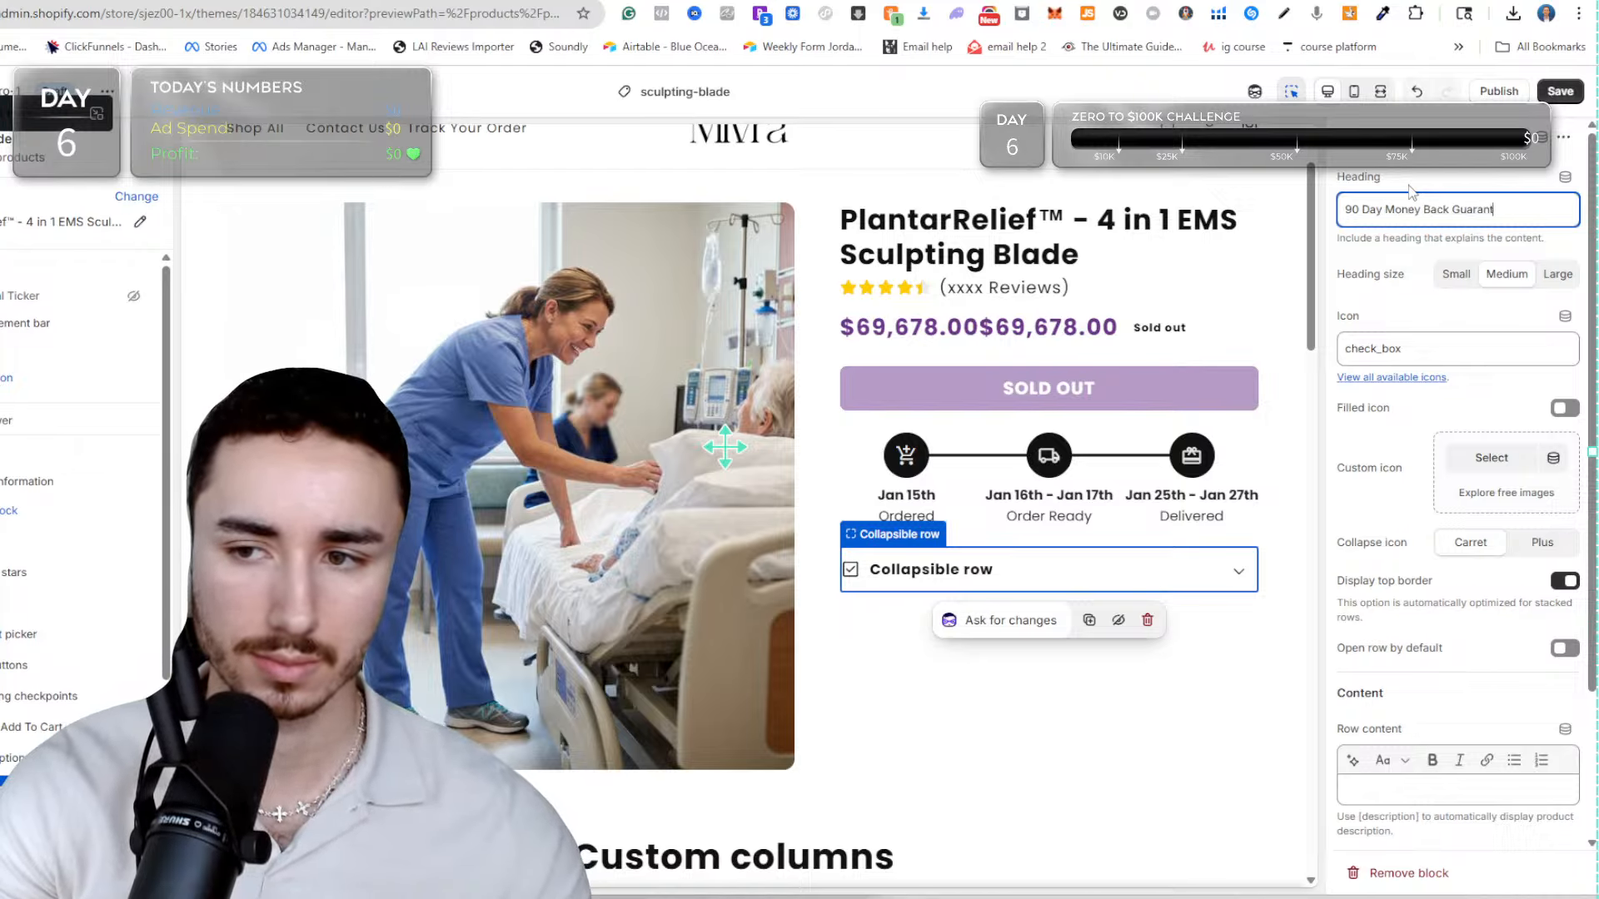
{"action": "left_click", "coordinate": [1560, 93]}
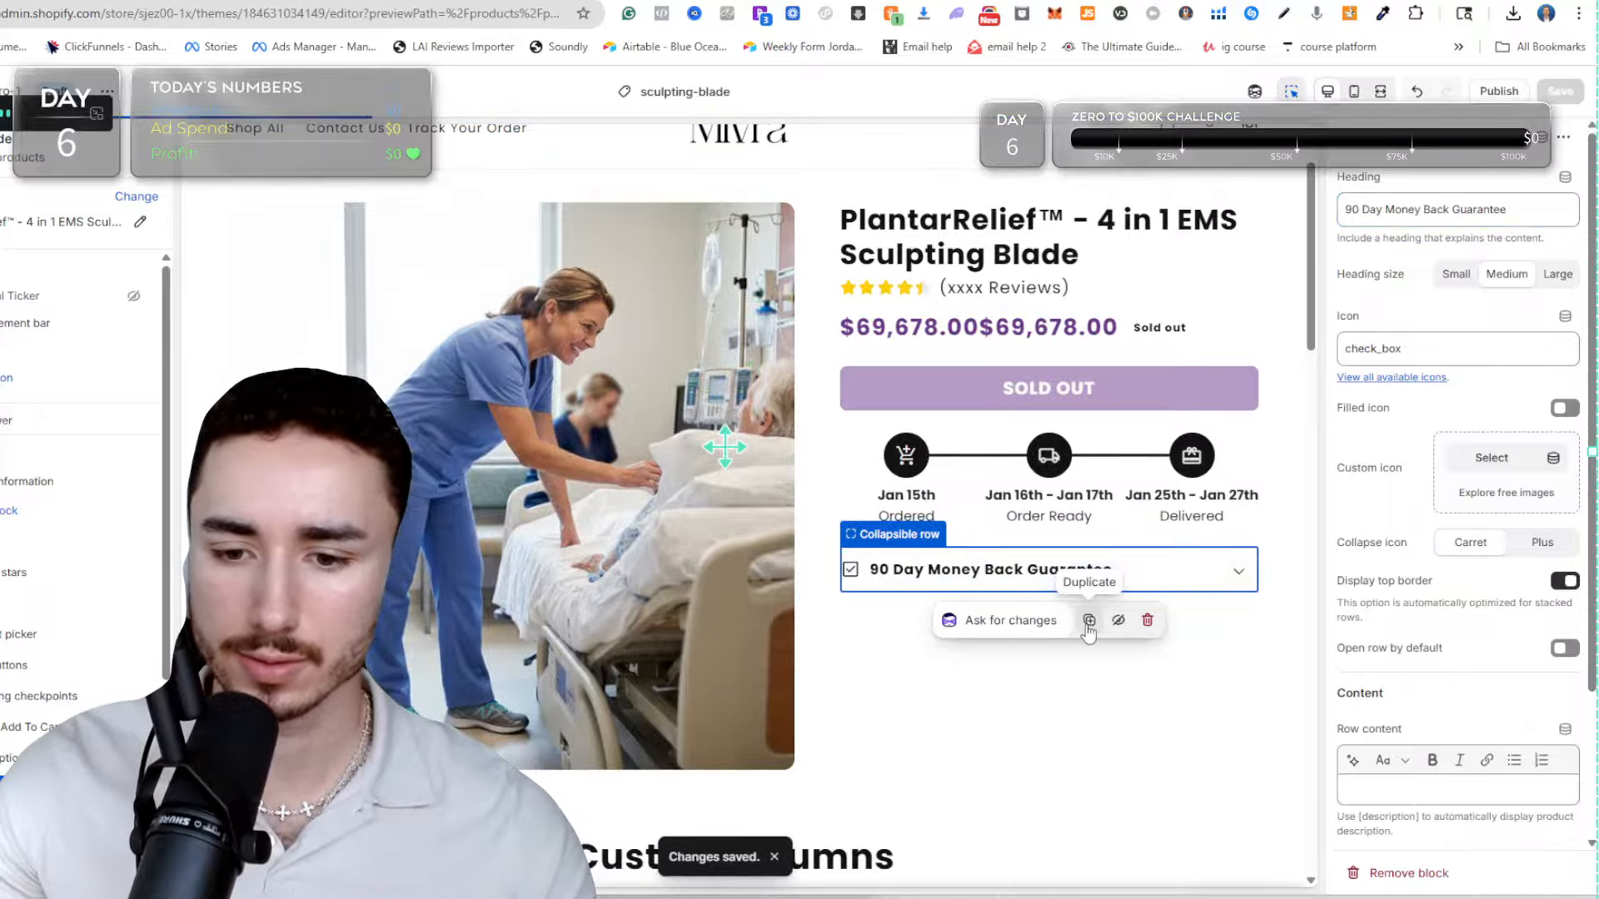
Duplicate the collapsible row twice, heading the copies "How To Use PlantarRelief™" and "FAQ", and save the template.
{"action": "left_click", "coordinate": [1088, 626]}
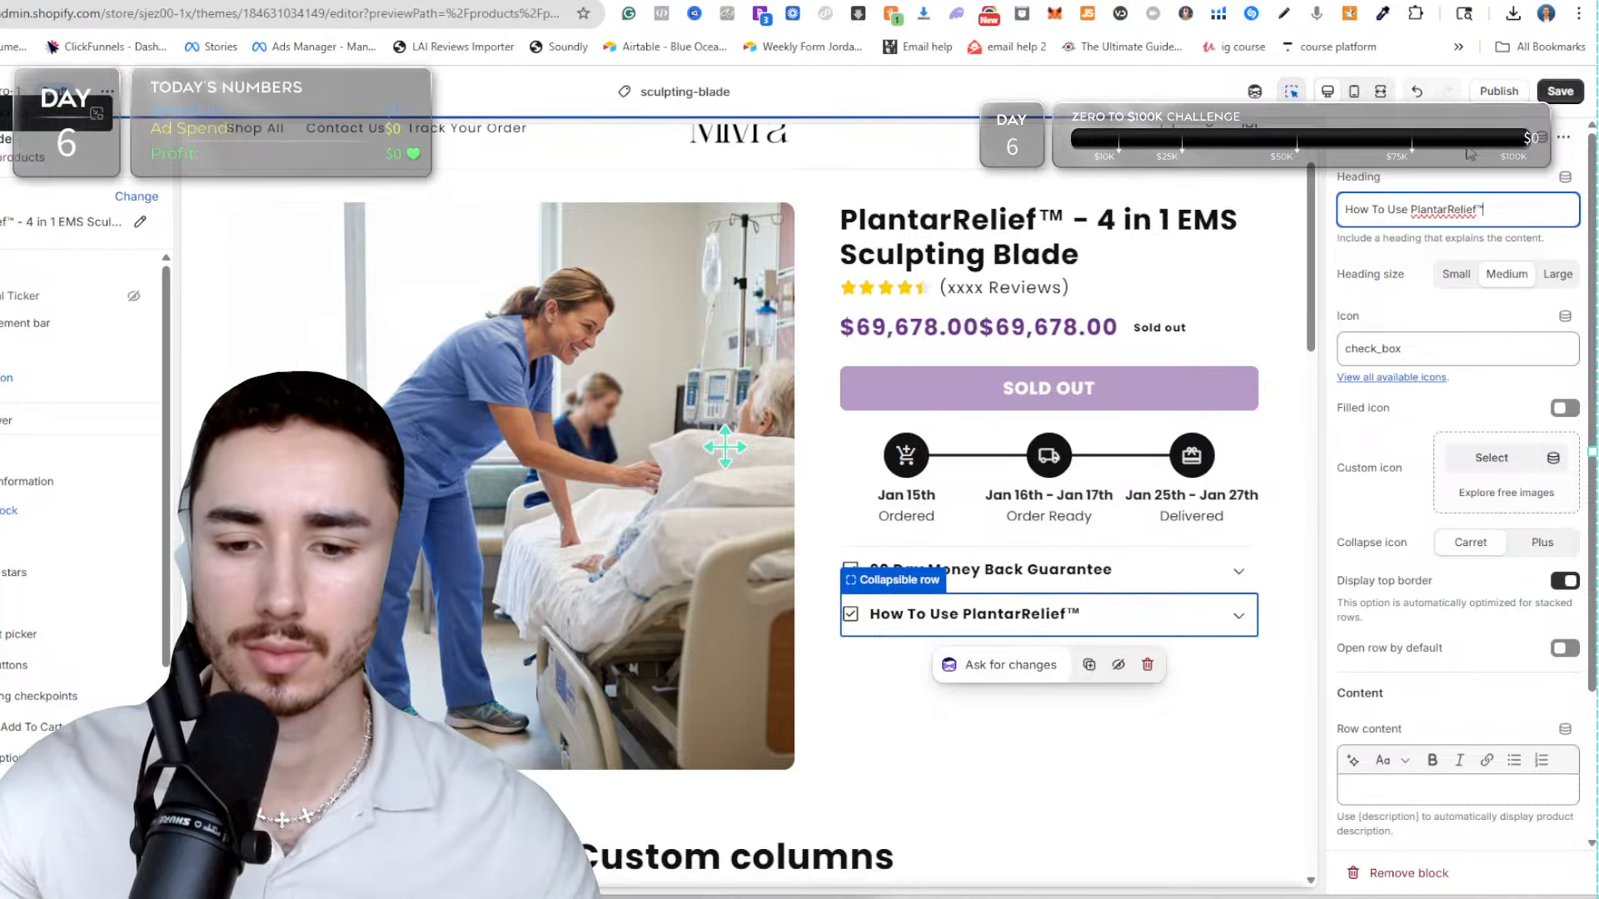
{"action": "left_click", "coordinate": [1087, 666]}
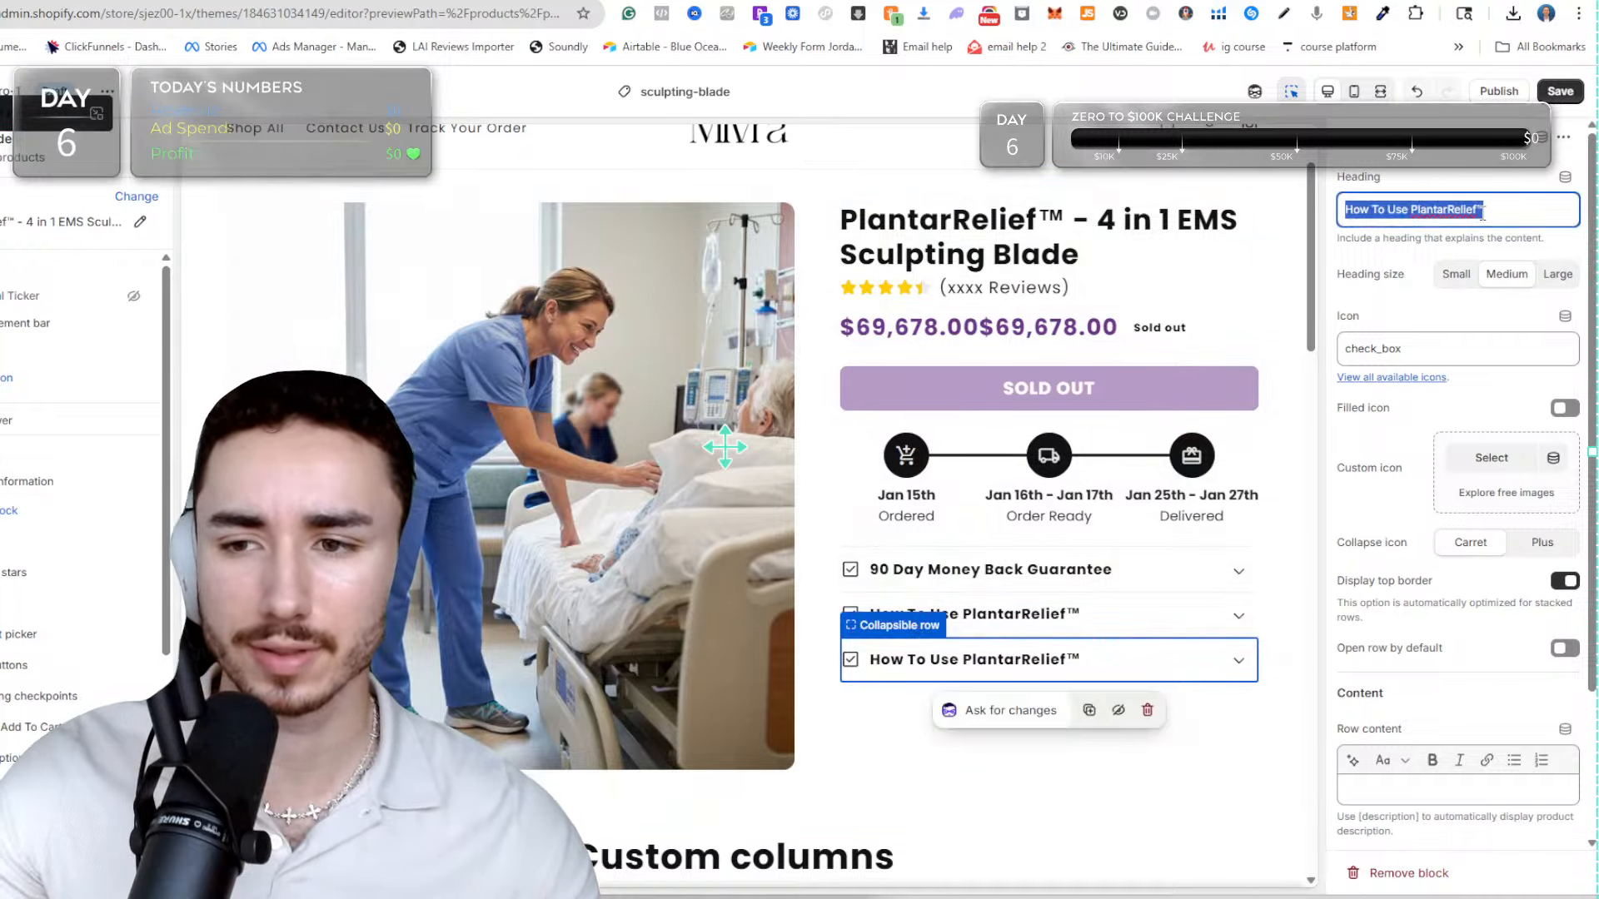
{"action": "left_click", "coordinate": [1557, 93]}
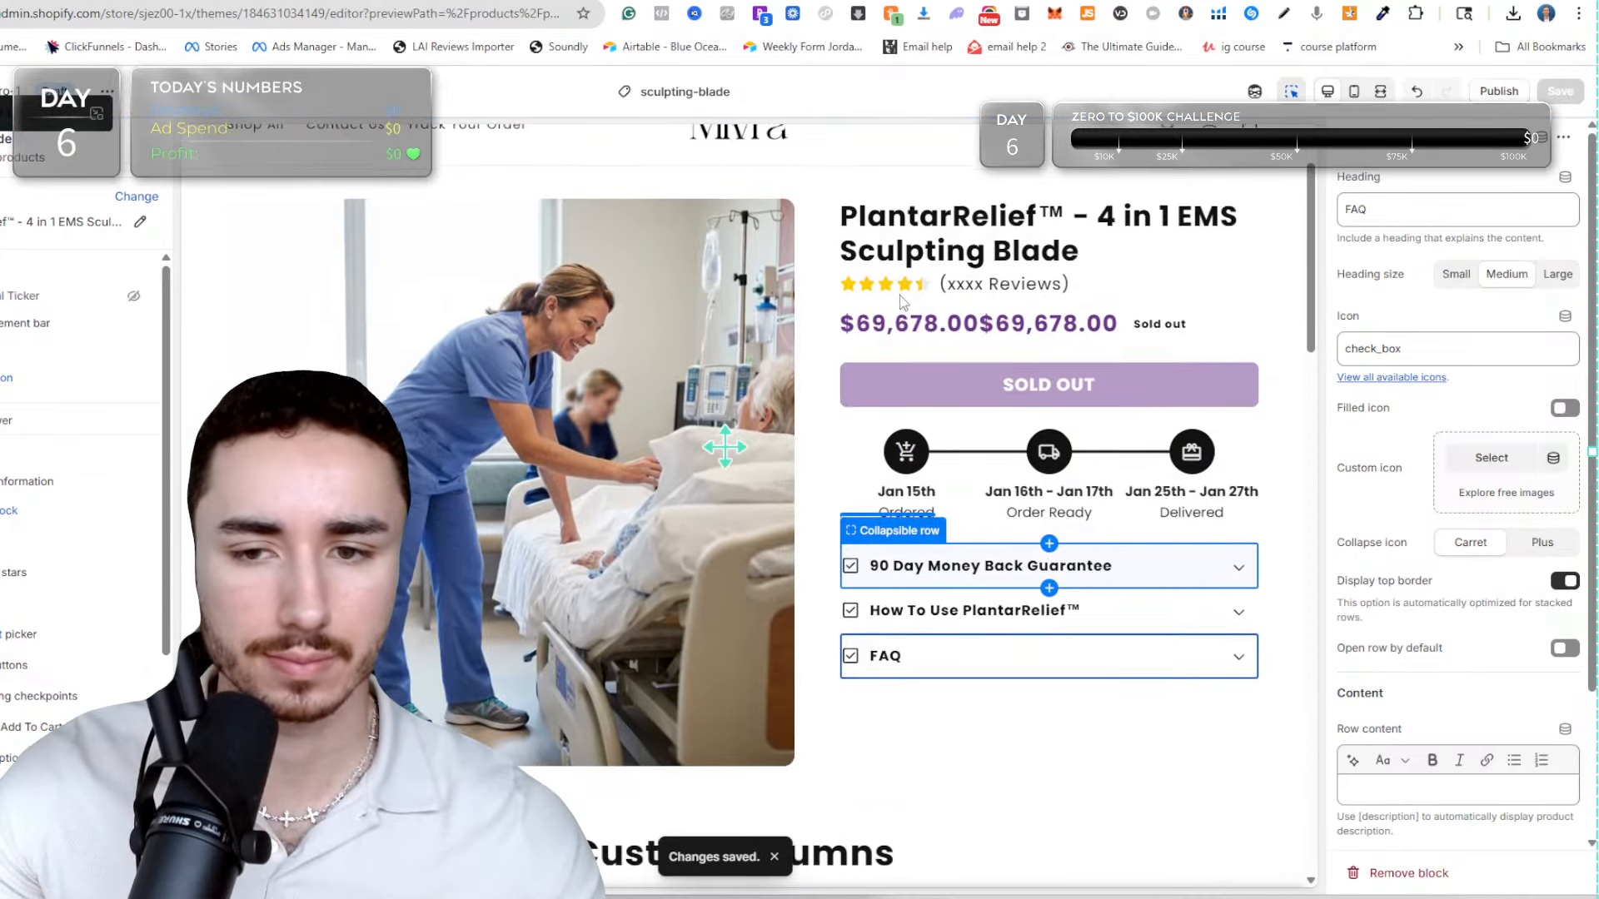
Open the Solawave store at solawave.co as a product page reference.
{"action": "scroll", "coordinate": [983, 204], "scroll_direction": "down", "scroll_amount": 8}
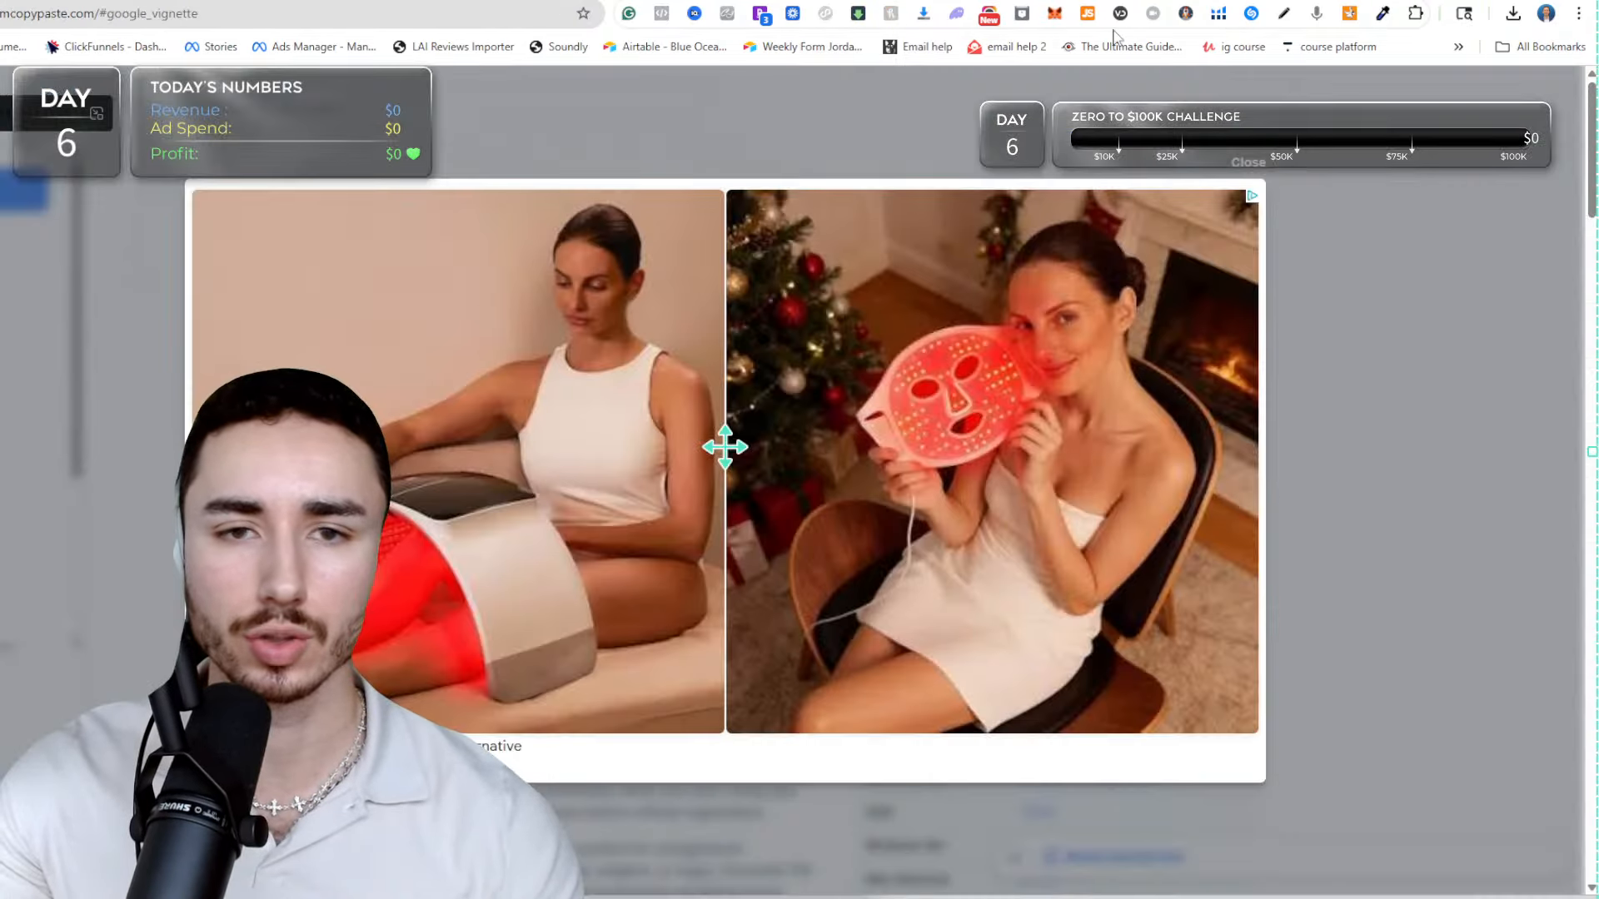
{"action": "left_click", "coordinate": [434, 11]}
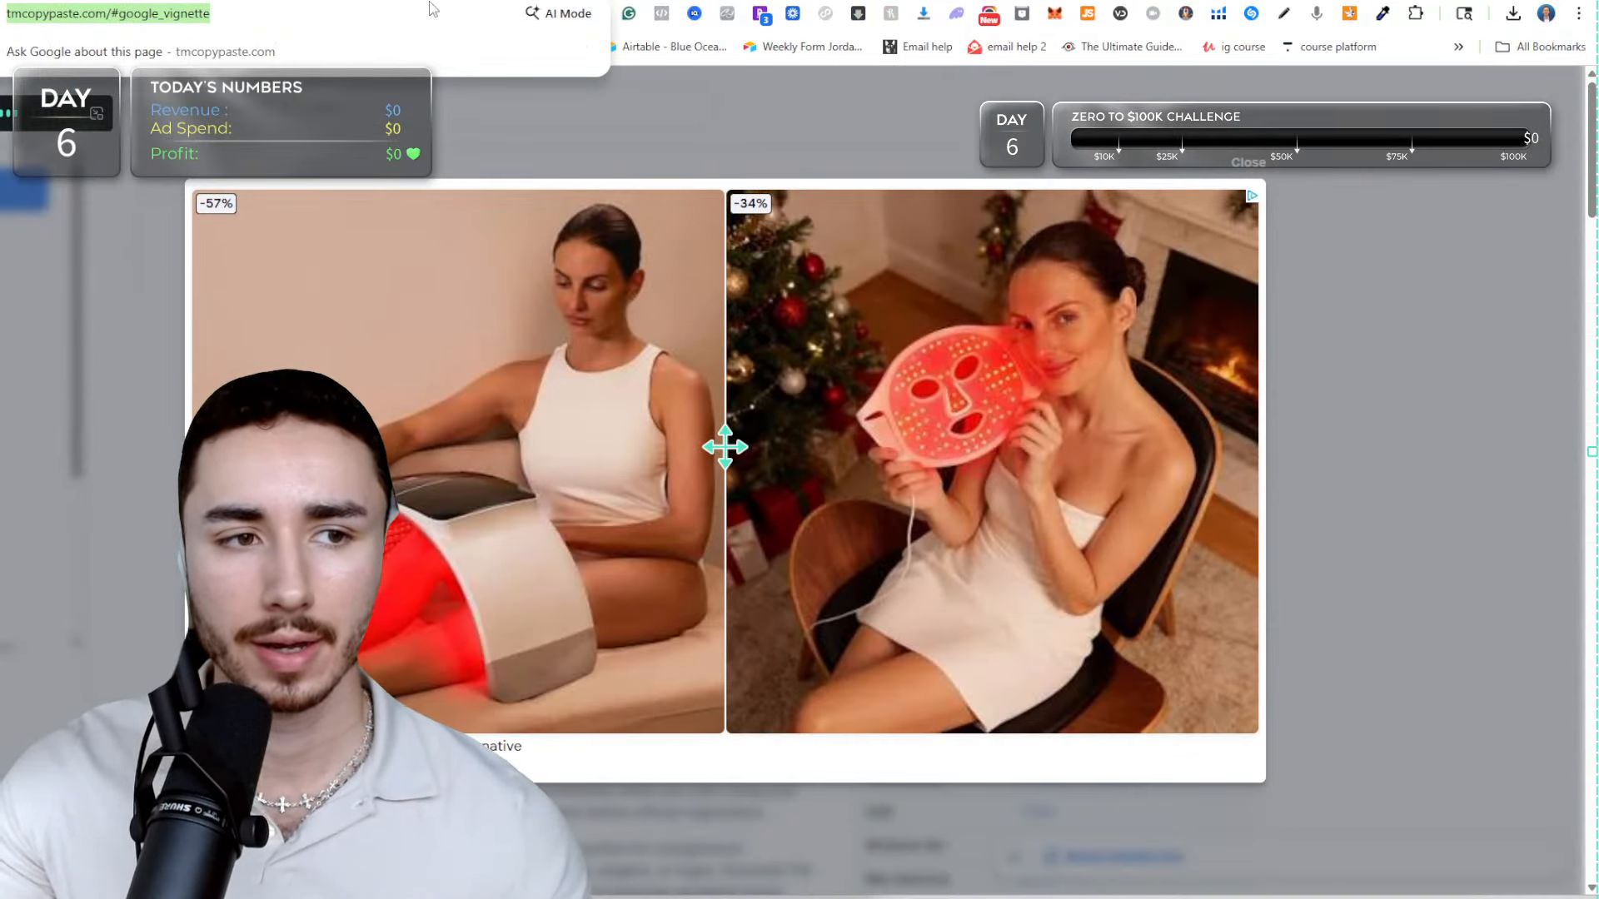
{"action": "type", "text": "solawave.co"}
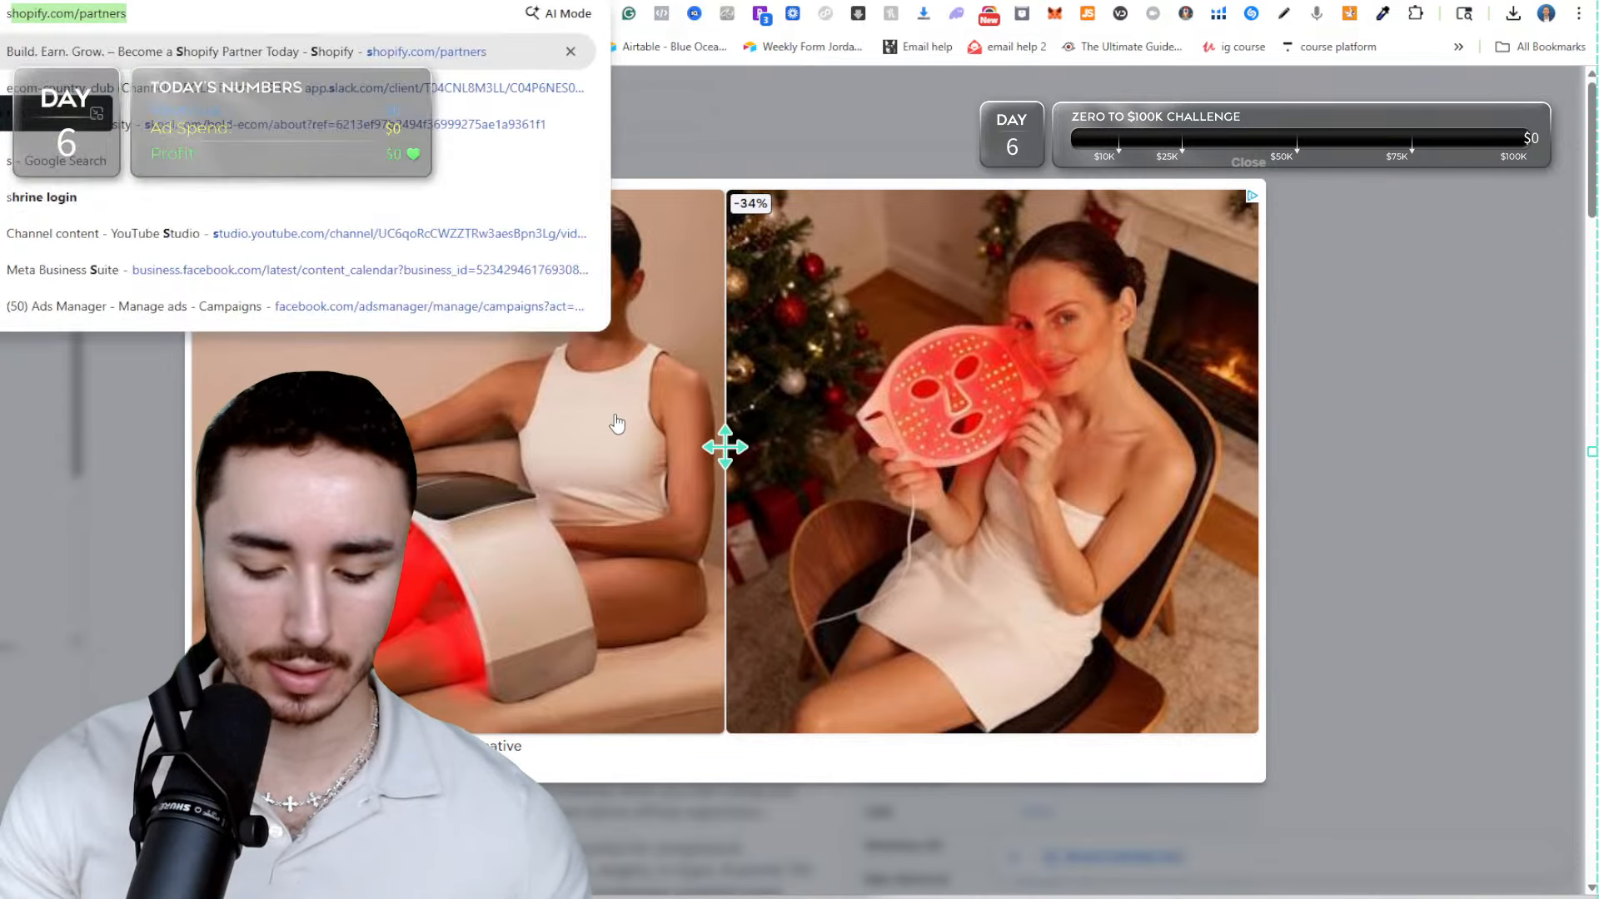
{"action": "key", "text": "Return"}
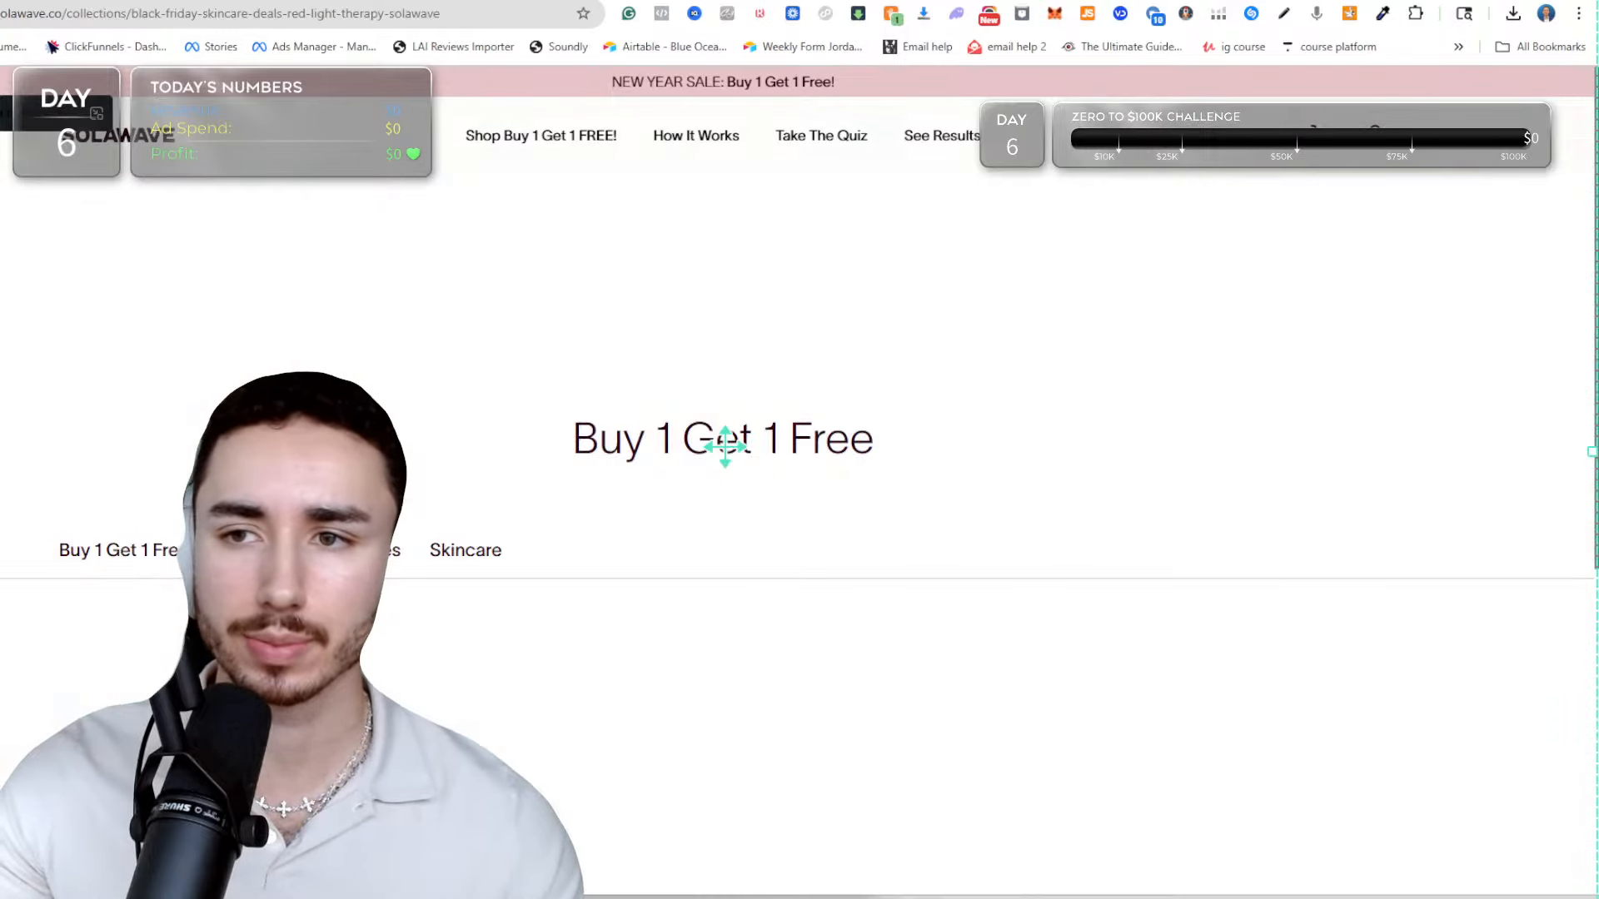
Search the web for "vibro sculpt" in a new browser tab and open the VibroSculpt website.
{"action": "key", "text": "ctrl+t"}
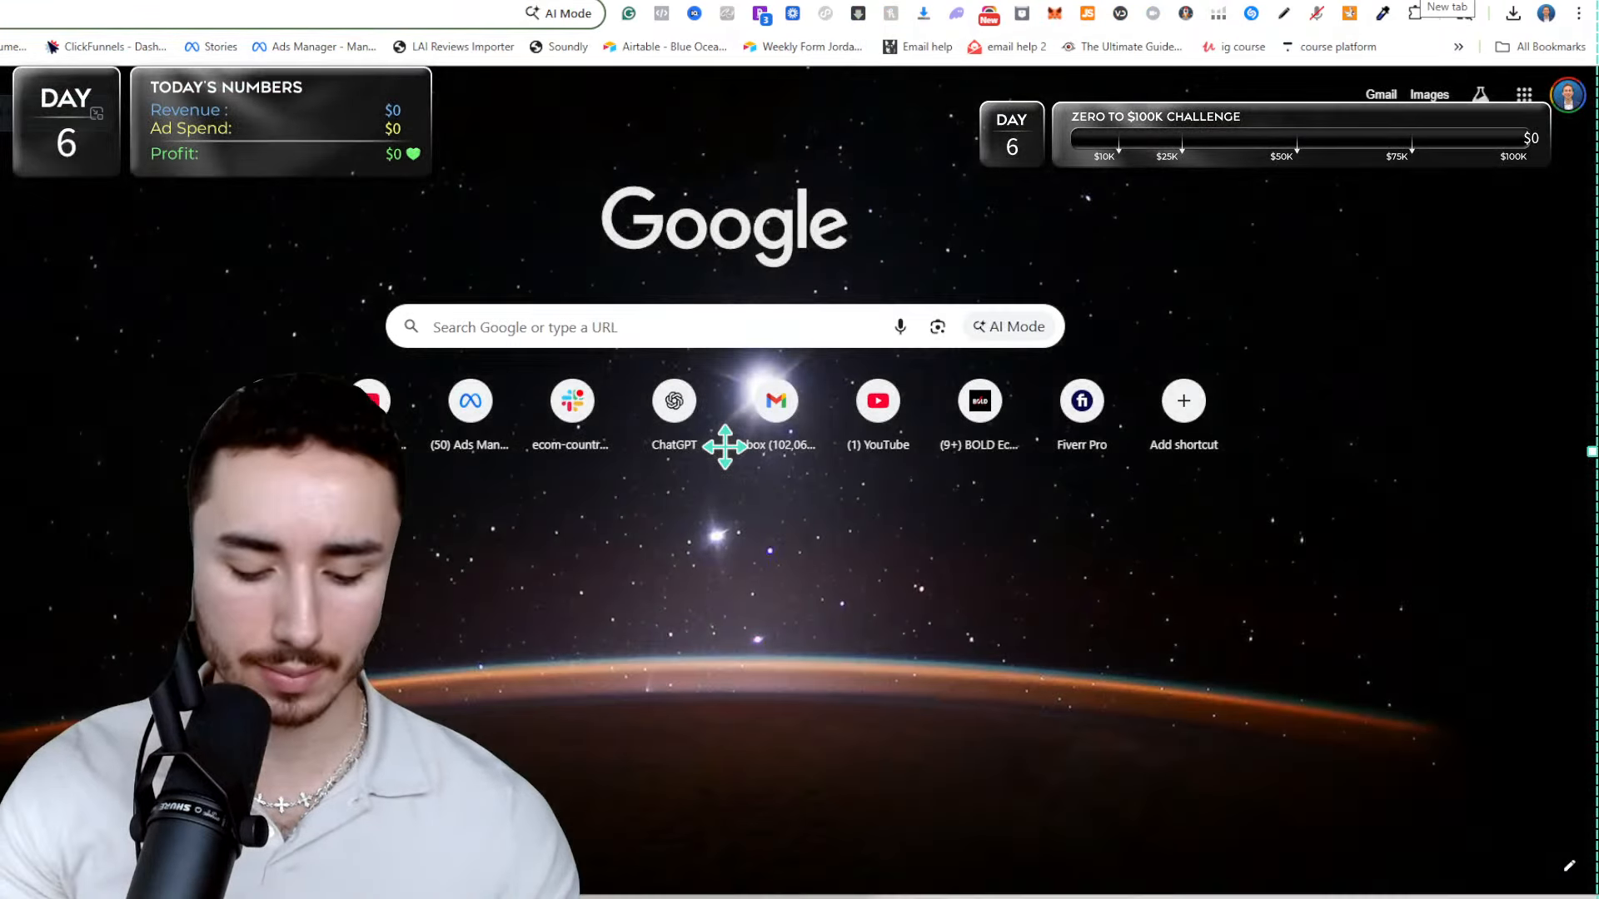
{"action": "type", "text": "vibro"}
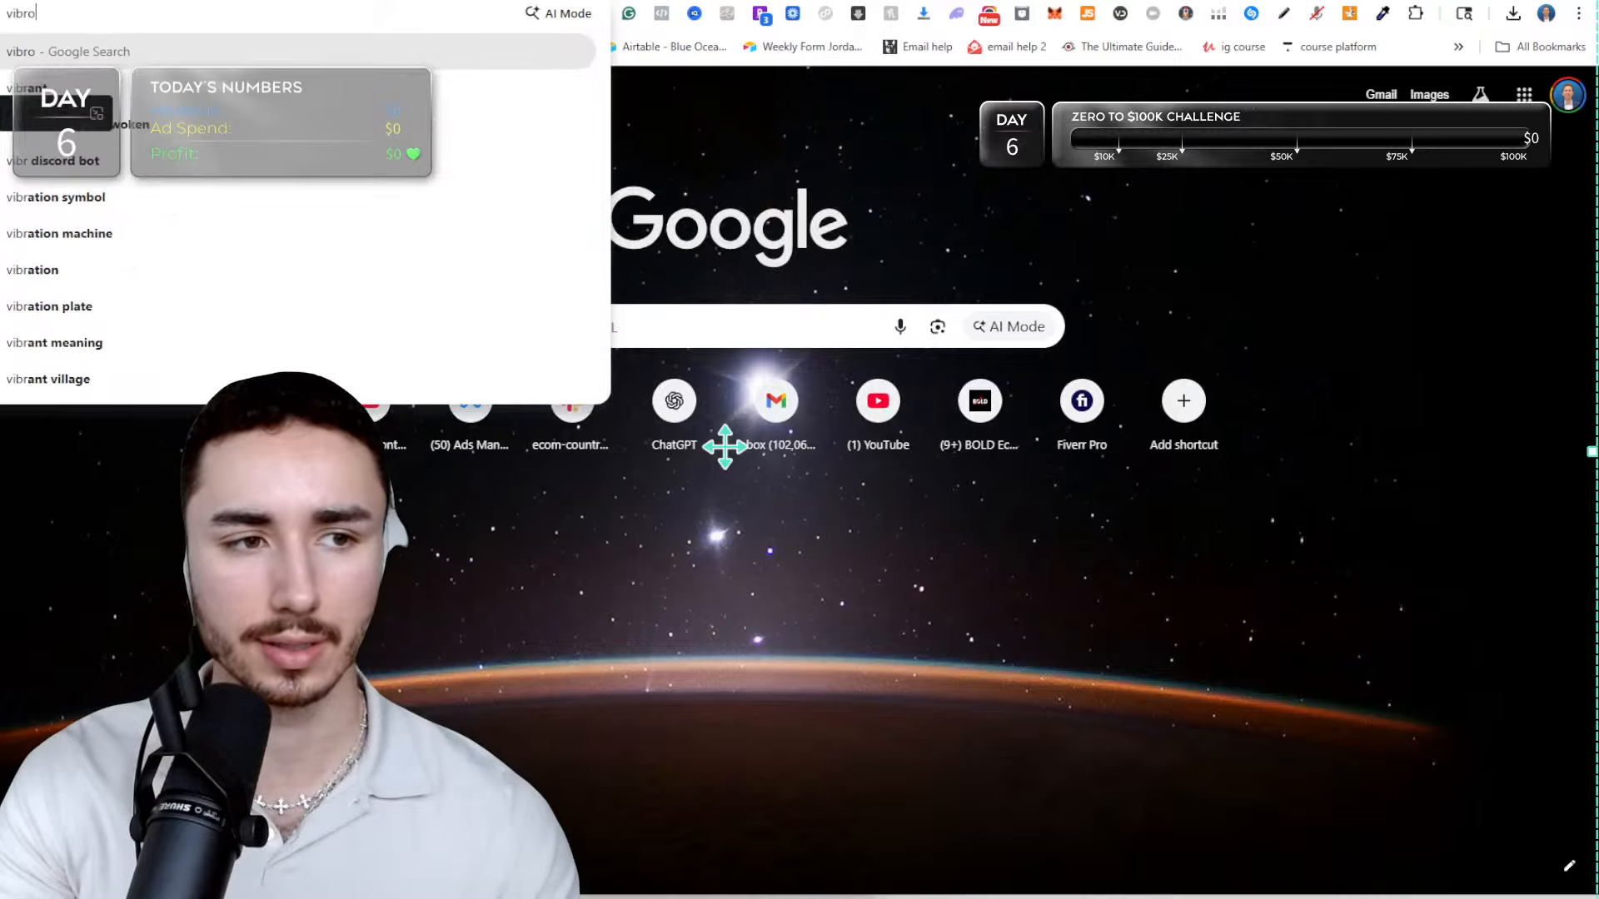
{"action": "type", "text": " sculpt"}
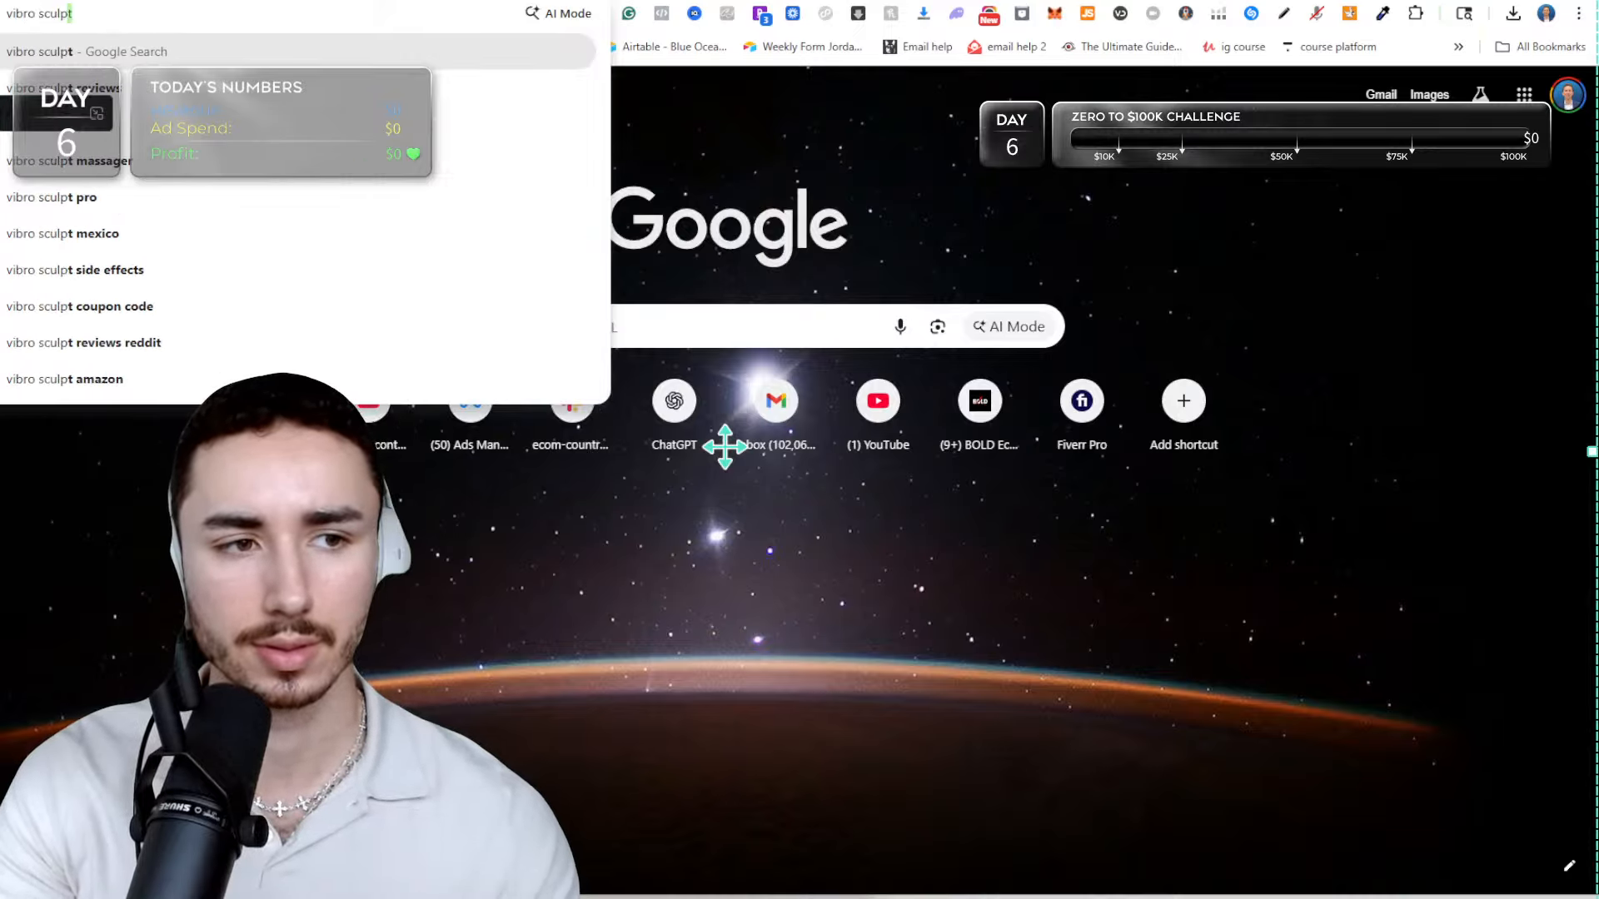
{"action": "key", "text": "Return"}
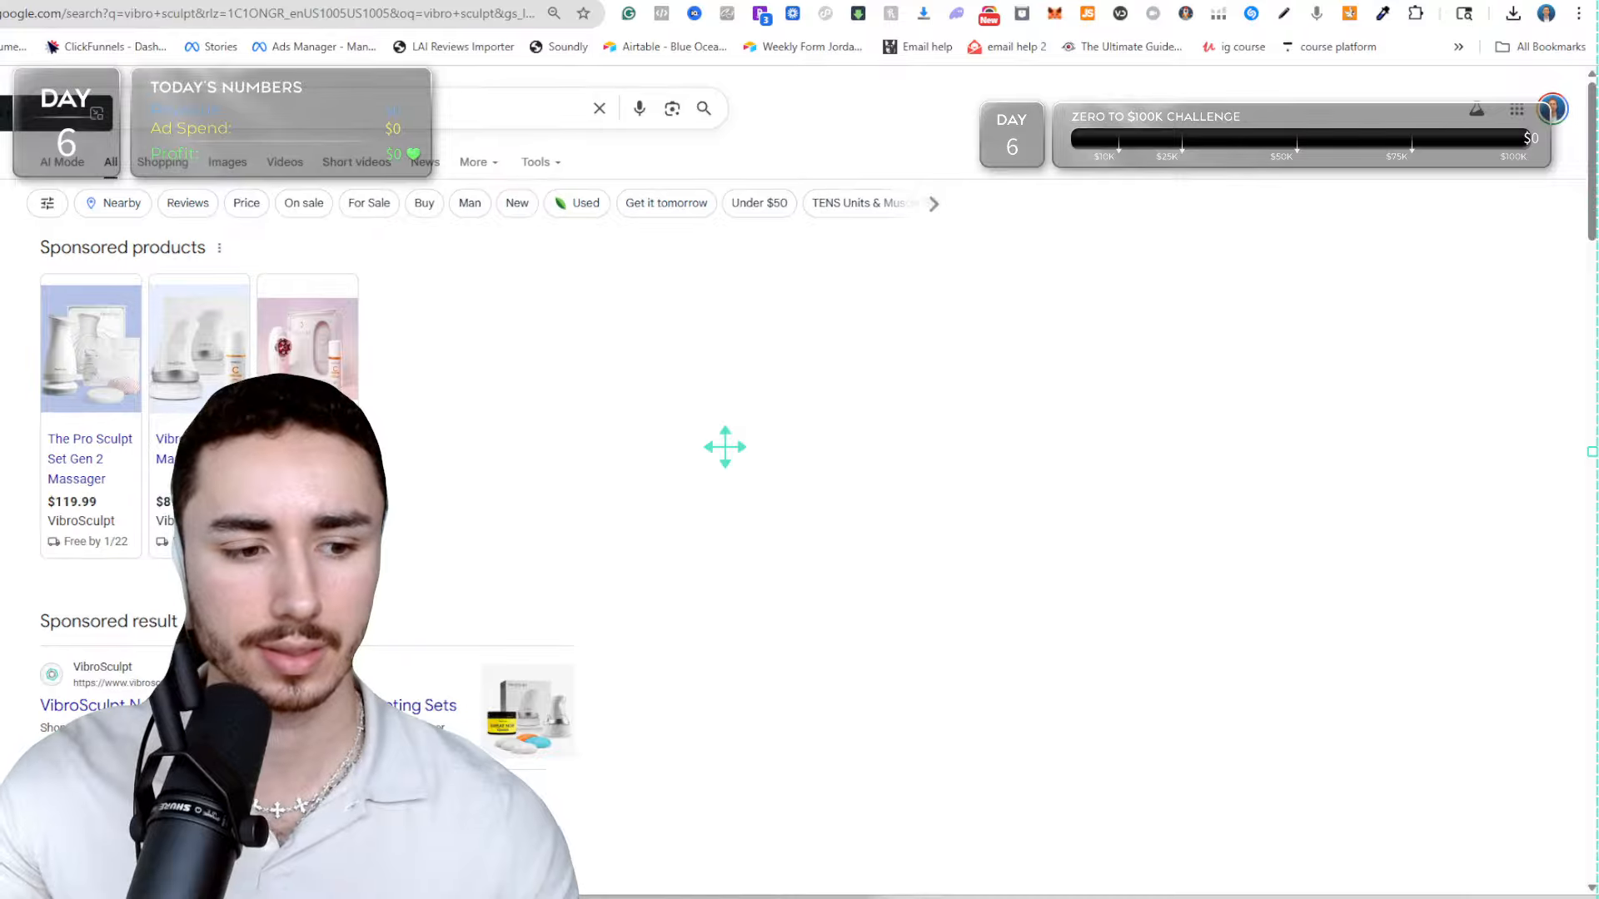
{"action": "left_click", "coordinate": [199, 712]}
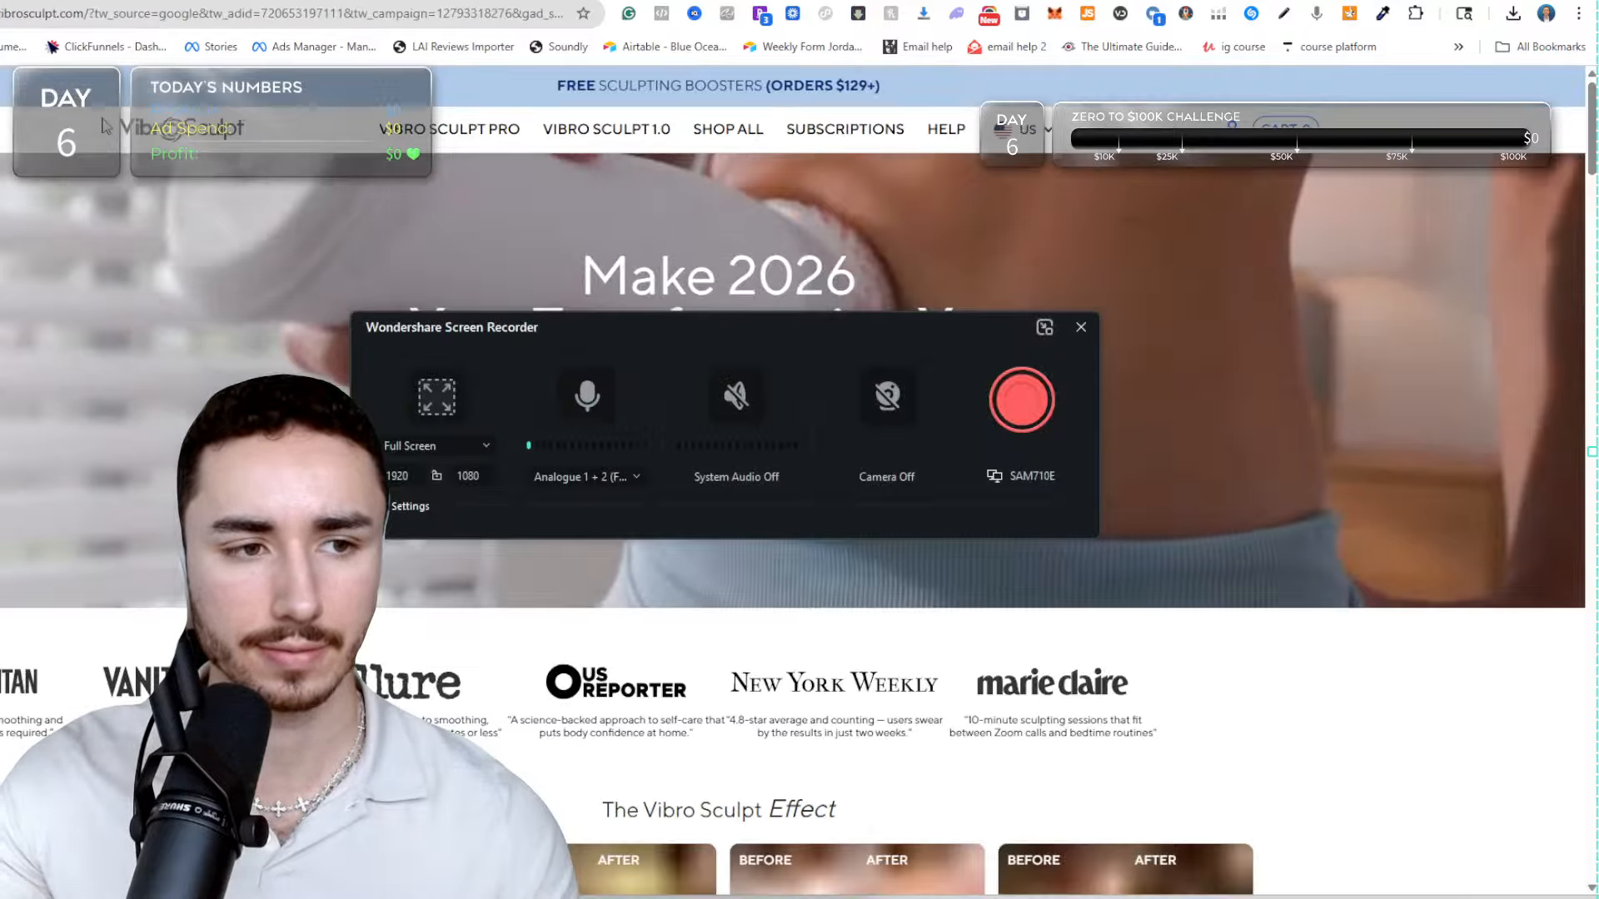
Clear the overlays on the VibroSculpt homepage: close the screen recorder, allow notifications, dismiss the discount offer and accept cookies.
{"action": "left_click", "coordinate": [1084, 326]}
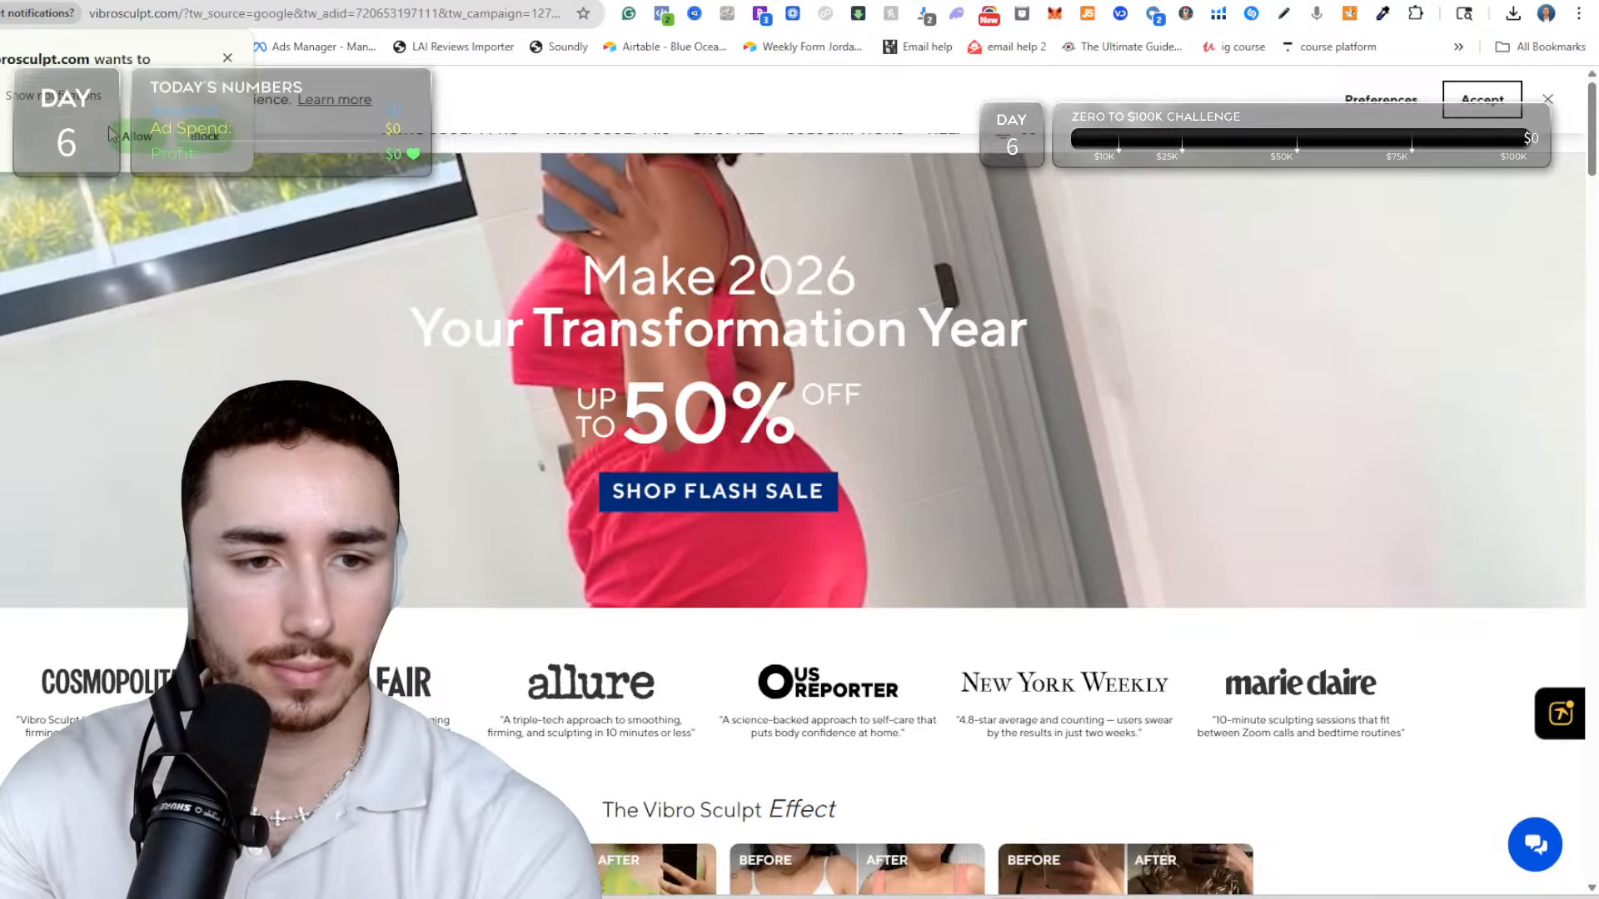
{"action": "left_click", "coordinate": [135, 136]}
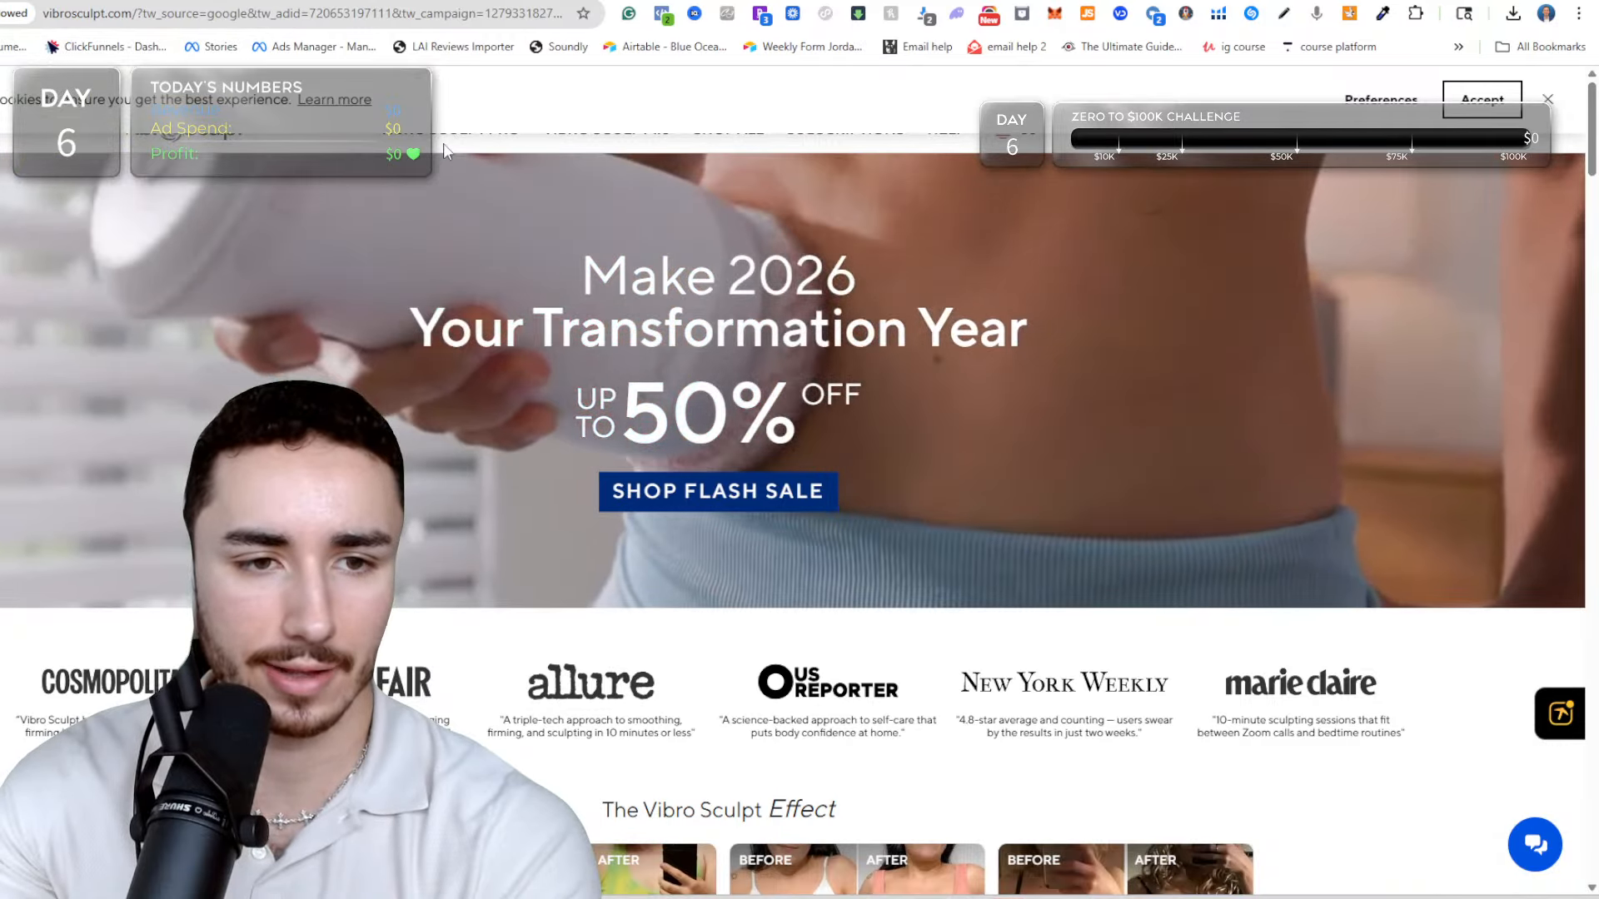
{"action": "scroll", "coordinate": [656, 695], "scroll_direction": "down", "scroll_amount": 4}
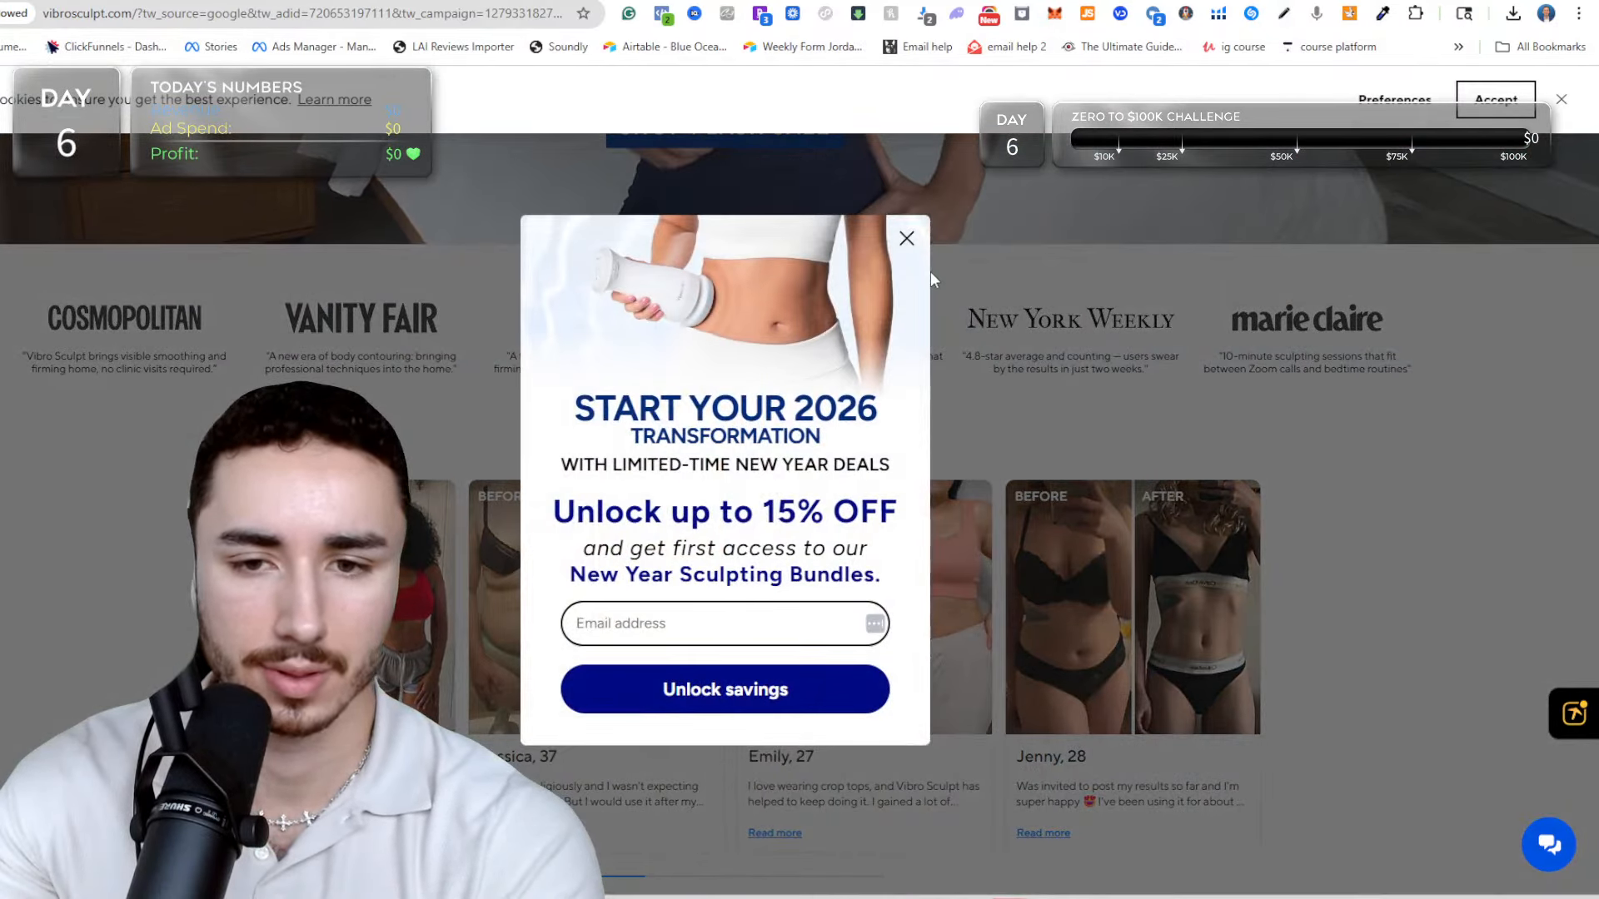
{"action": "left_click", "coordinate": [907, 240]}
{"action": "left_click", "coordinate": [1499, 101]}
{"action": "scroll", "coordinate": [1342, 453], "scroll_direction": "up", "scroll_amount": 4}
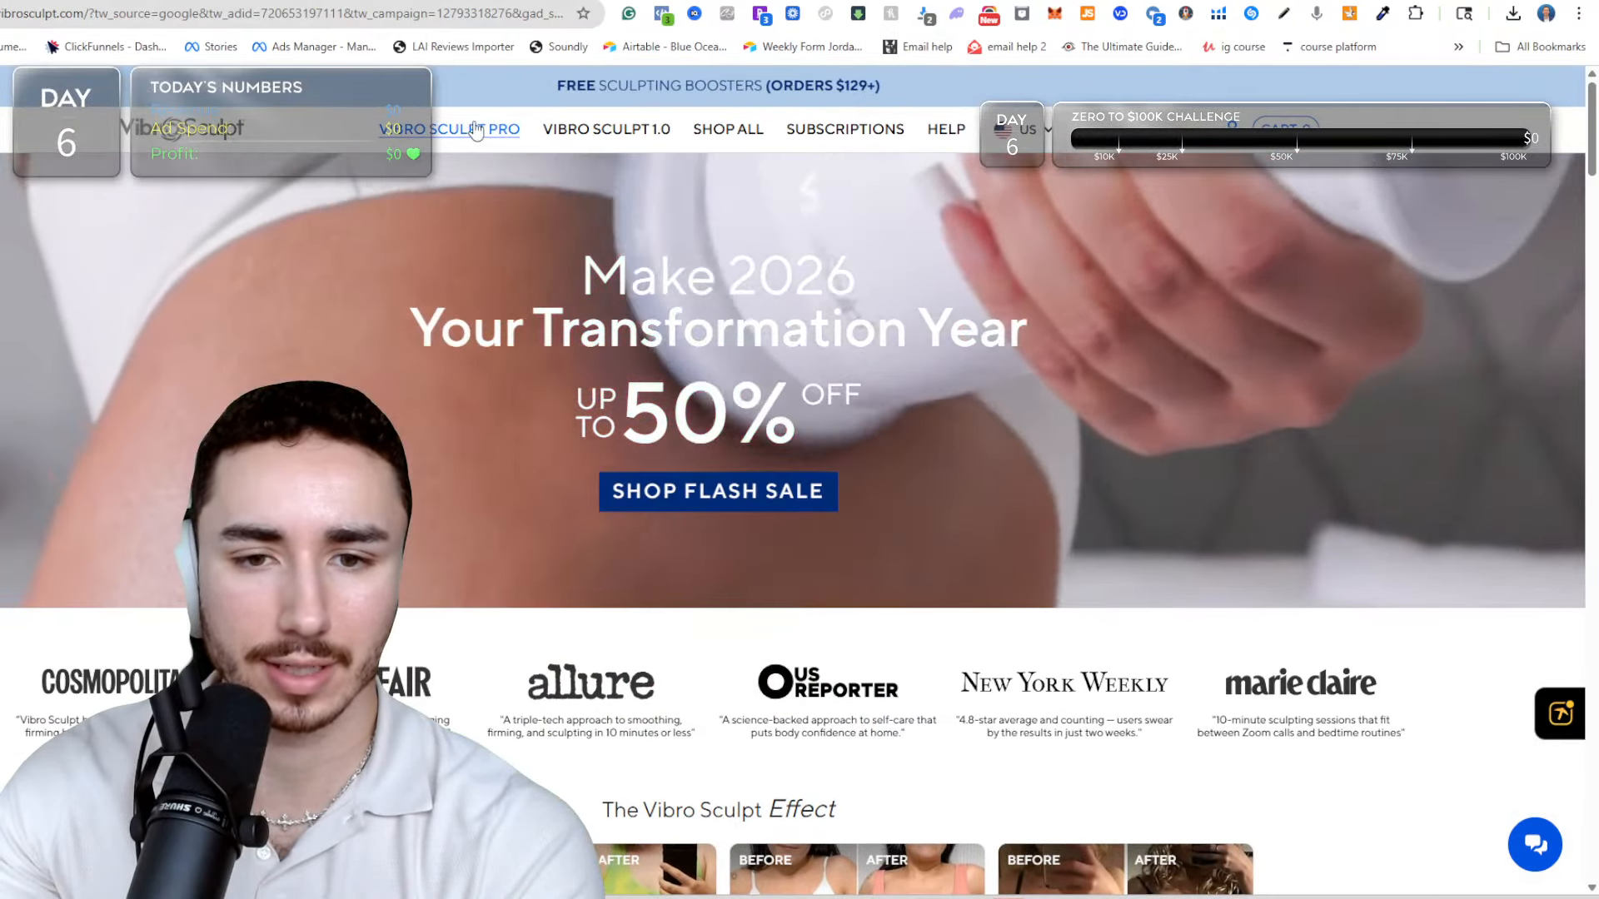
Open the Vibro Sculpt Pro product page and examine its description, bundle offers, collapsible rows, before-and-after photos and customer videos.
{"action": "left_click", "coordinate": [475, 131]}
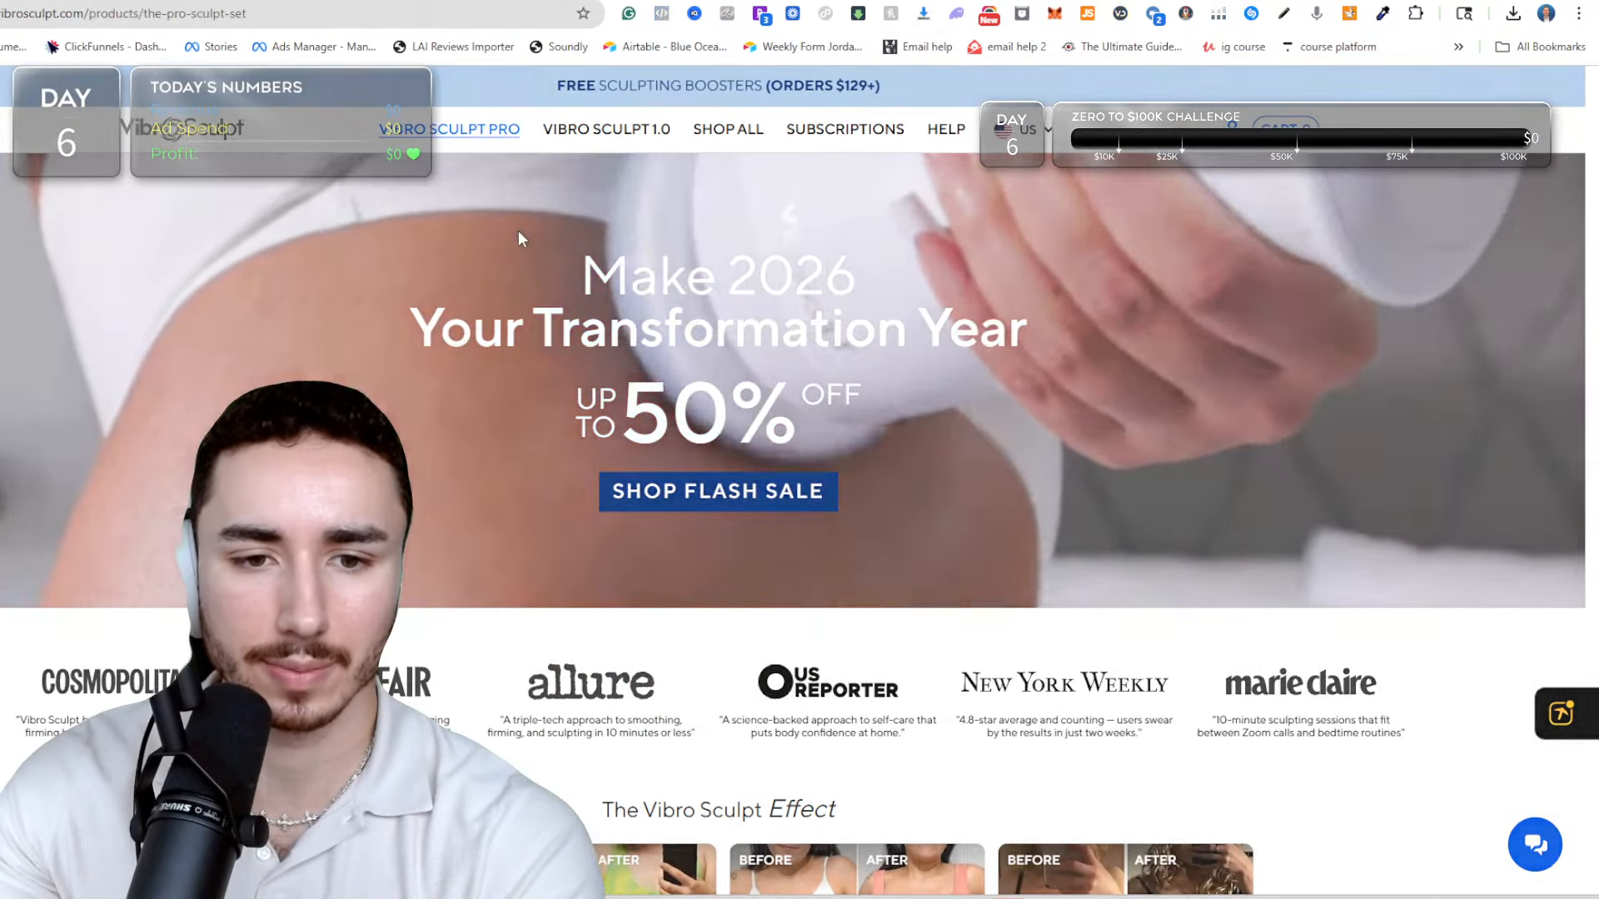
{"action": "scroll", "coordinate": [1051, 251], "scroll_direction": "down", "scroll_amount": 10}
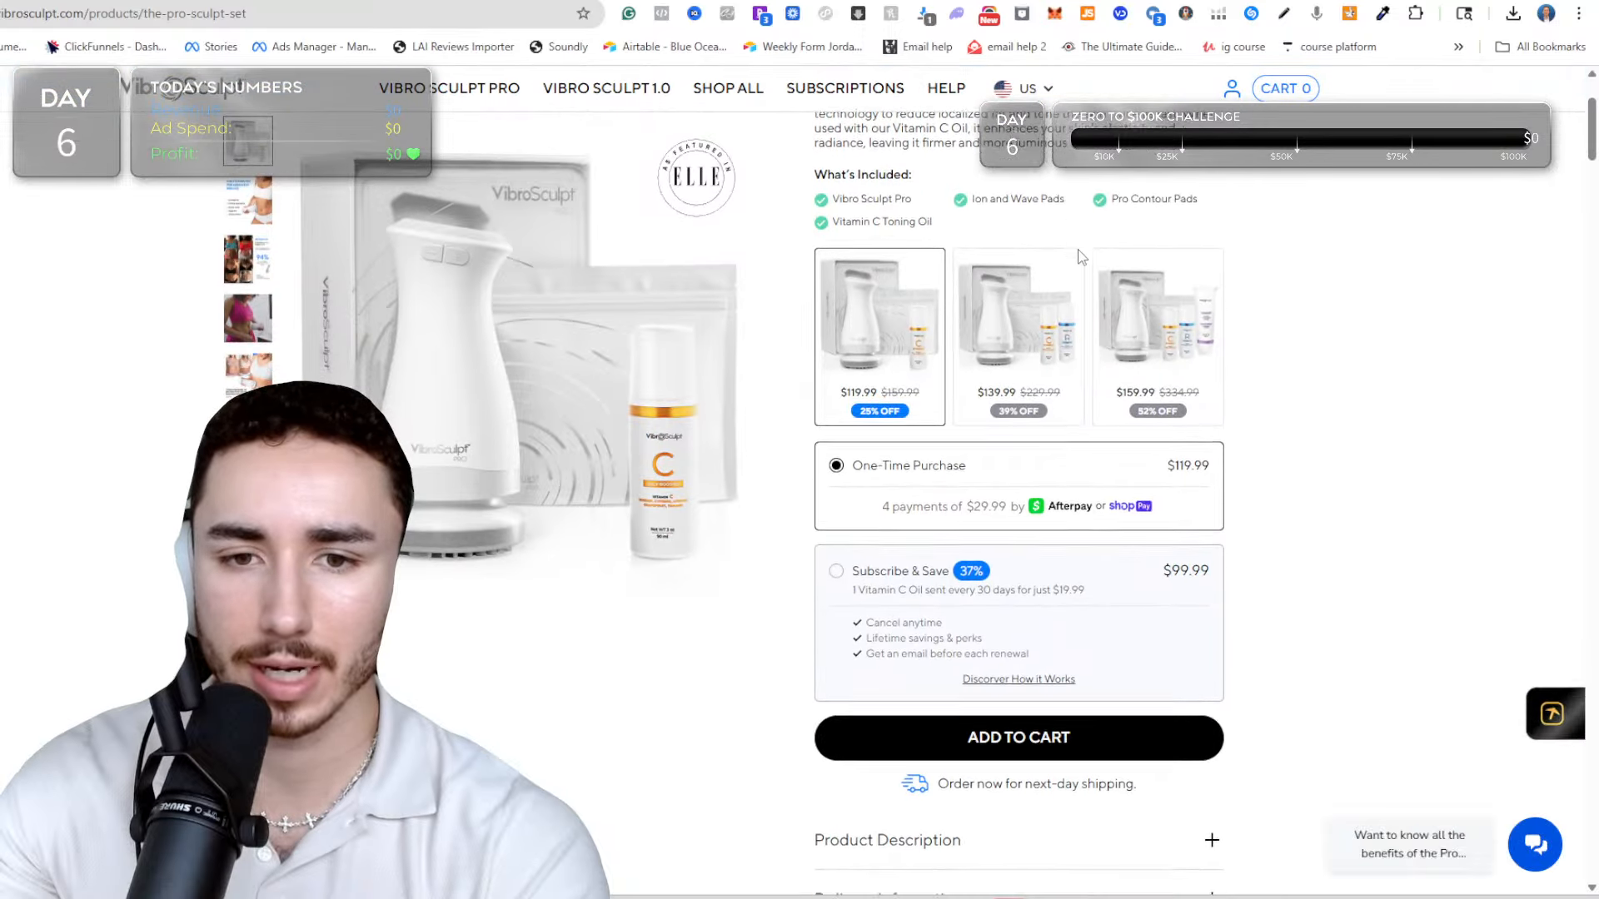
{"action": "scroll", "coordinate": [1051, 251], "scroll_direction": "up", "scroll_amount": 10}
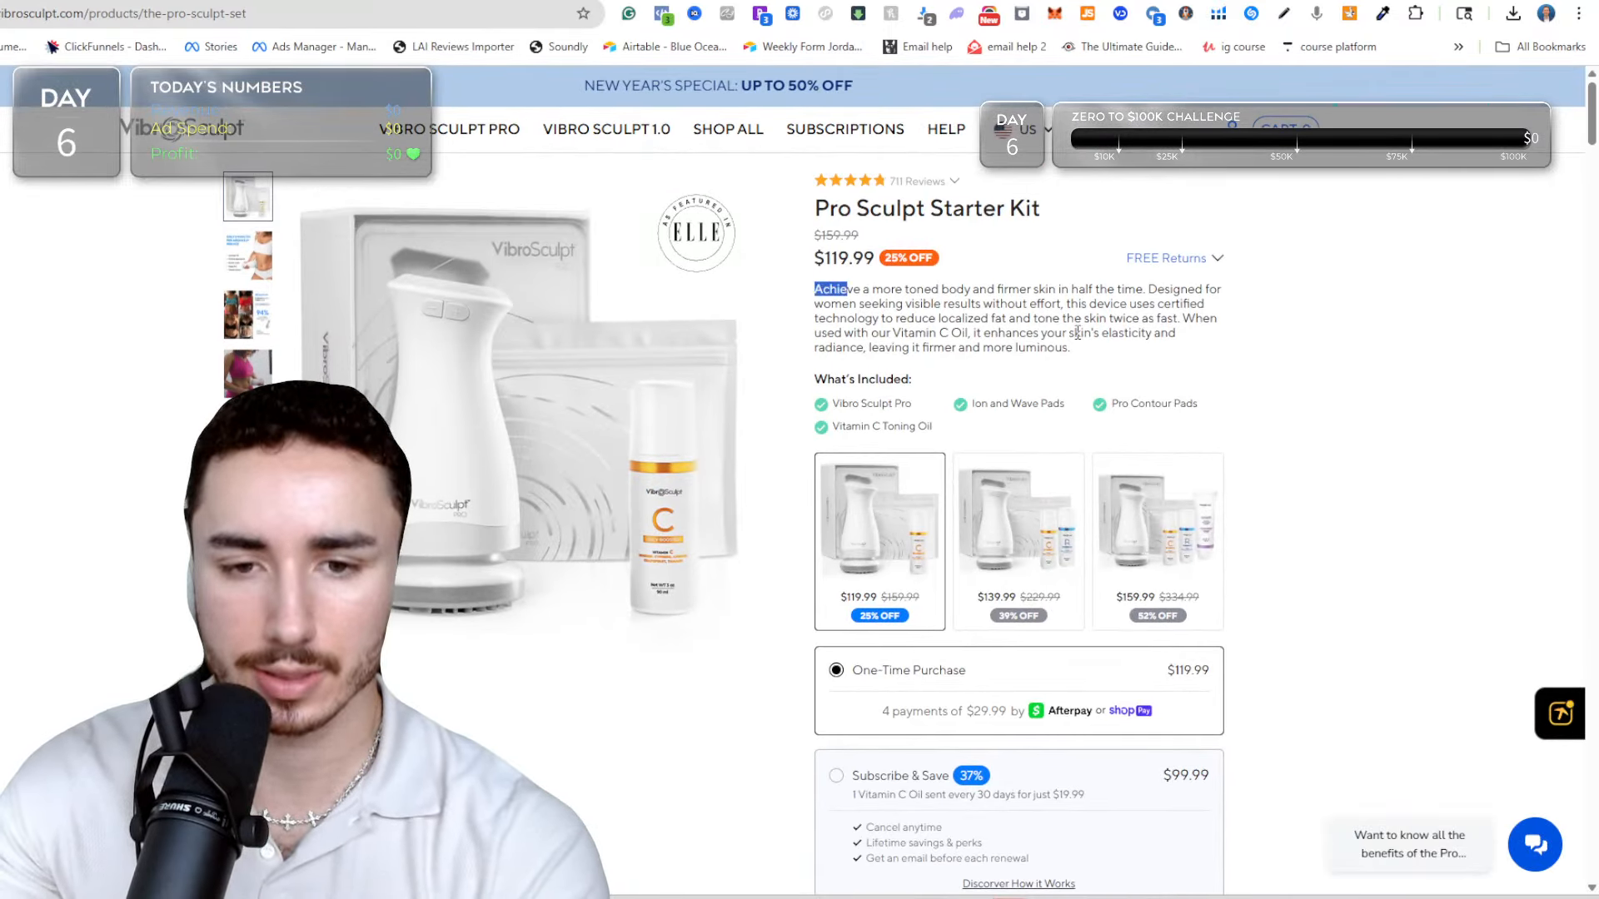
{"action": "scroll", "coordinate": [1019, 350], "scroll_direction": "down", "scroll_amount": 10}
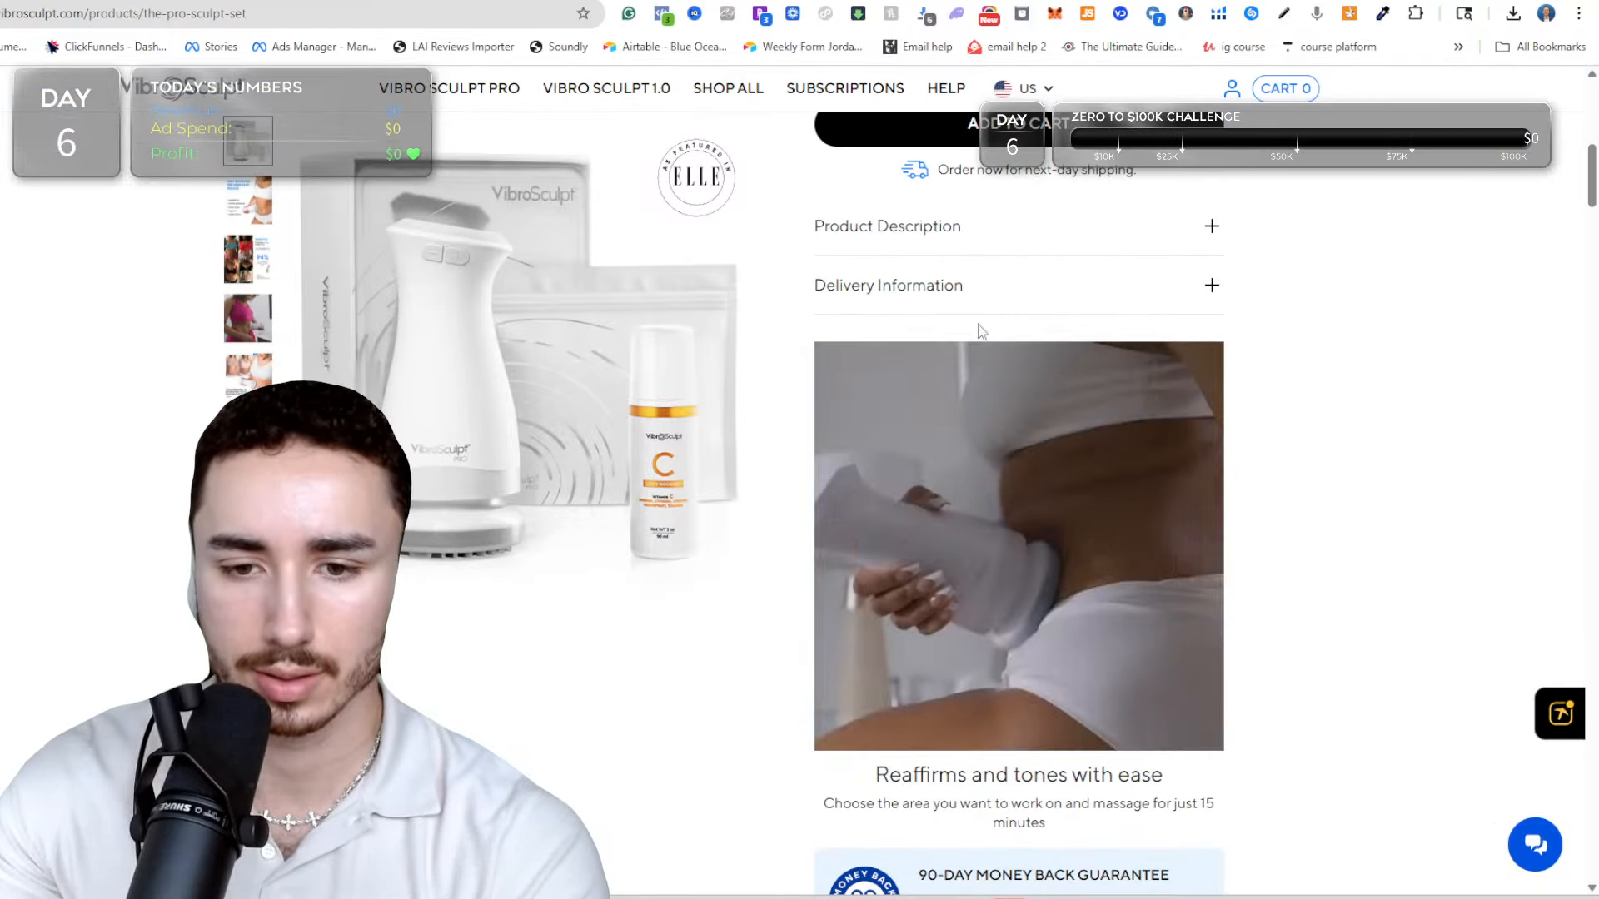
{"action": "scroll", "coordinate": [830, 396], "scroll_direction": "down", "scroll_amount": 3}
{"action": "scroll", "coordinate": [830, 396], "scroll_direction": "down", "scroll_amount": 5}
{"action": "scroll", "coordinate": [732, 298], "scroll_direction": "down", "scroll_amount": 3}
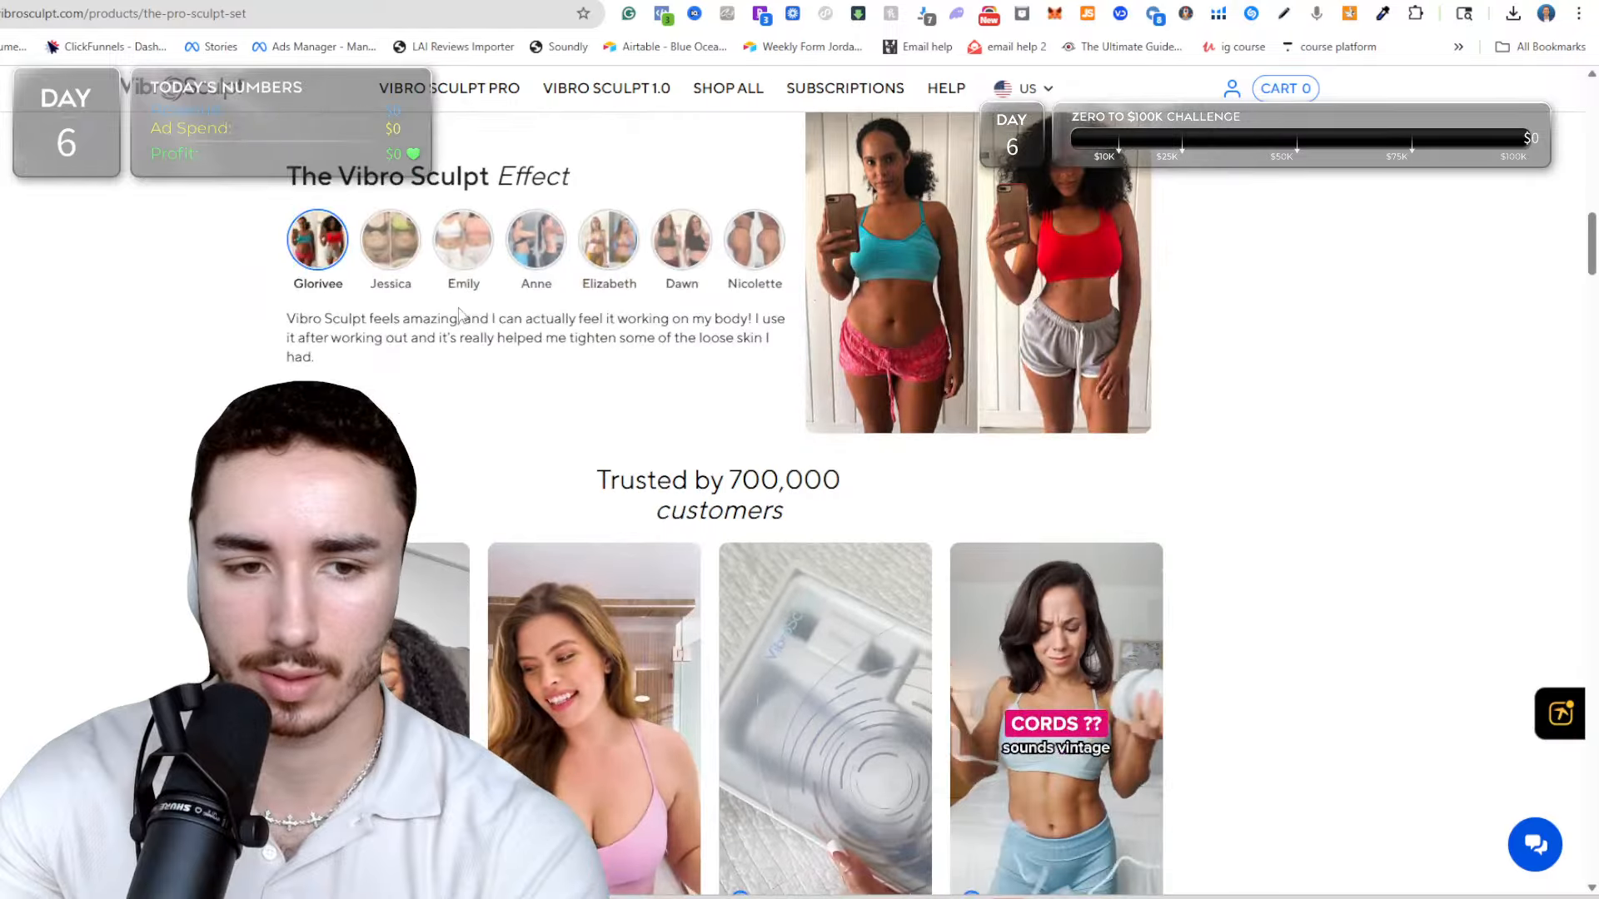
{"action": "scroll", "coordinate": [732, 298], "scroll_direction": "down", "scroll_amount": 6}
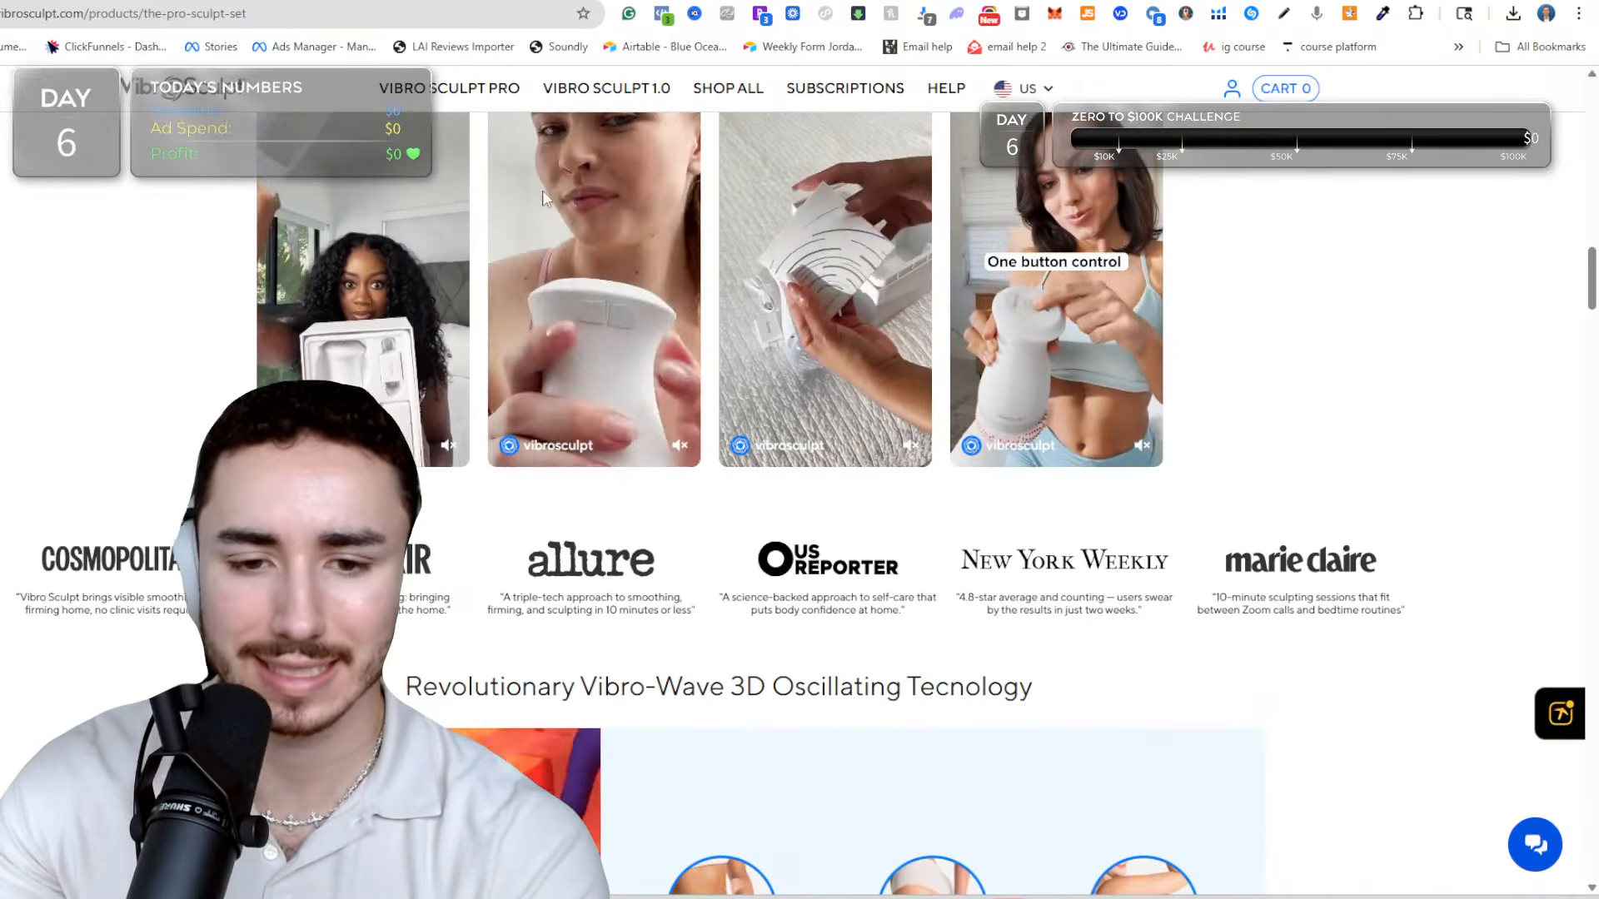
{"action": "scroll", "coordinate": [566, 205], "scroll_direction": "up", "scroll_amount": 1}
{"action": "scroll", "coordinate": [567, 205], "scroll_direction": "up", "scroll_amount": 2}
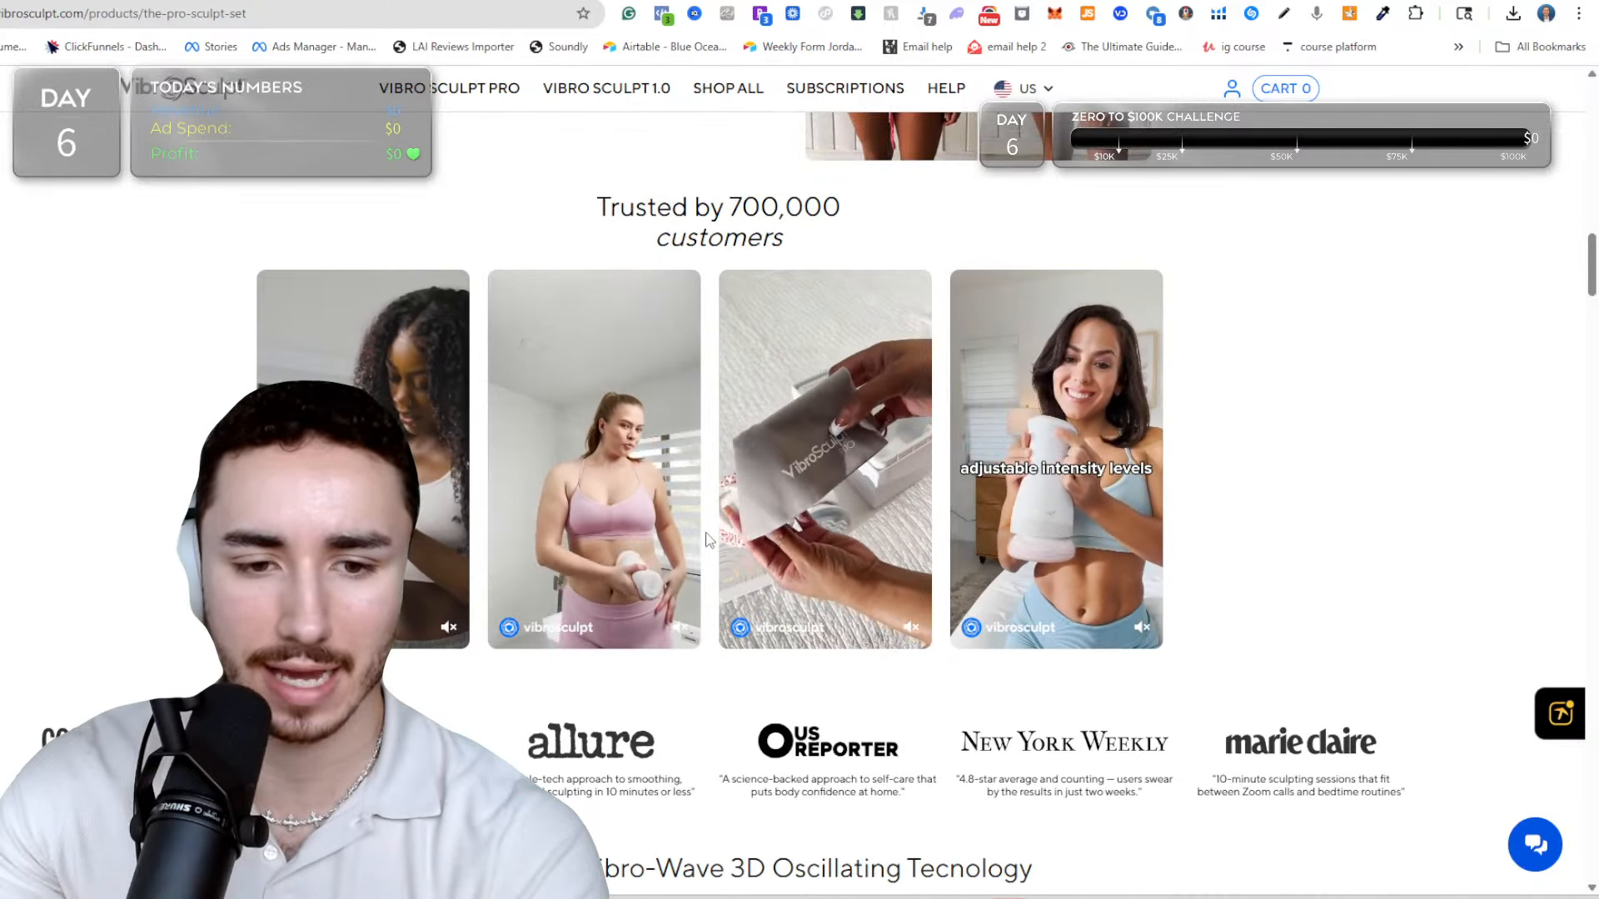
Examine the rest of the Vibro Sculpt Pro page, from the technology and usage sections through the comparison table, FAQ and customer reviews.
{"action": "scroll", "coordinate": [703, 537], "scroll_direction": "down", "scroll_amount": 6}
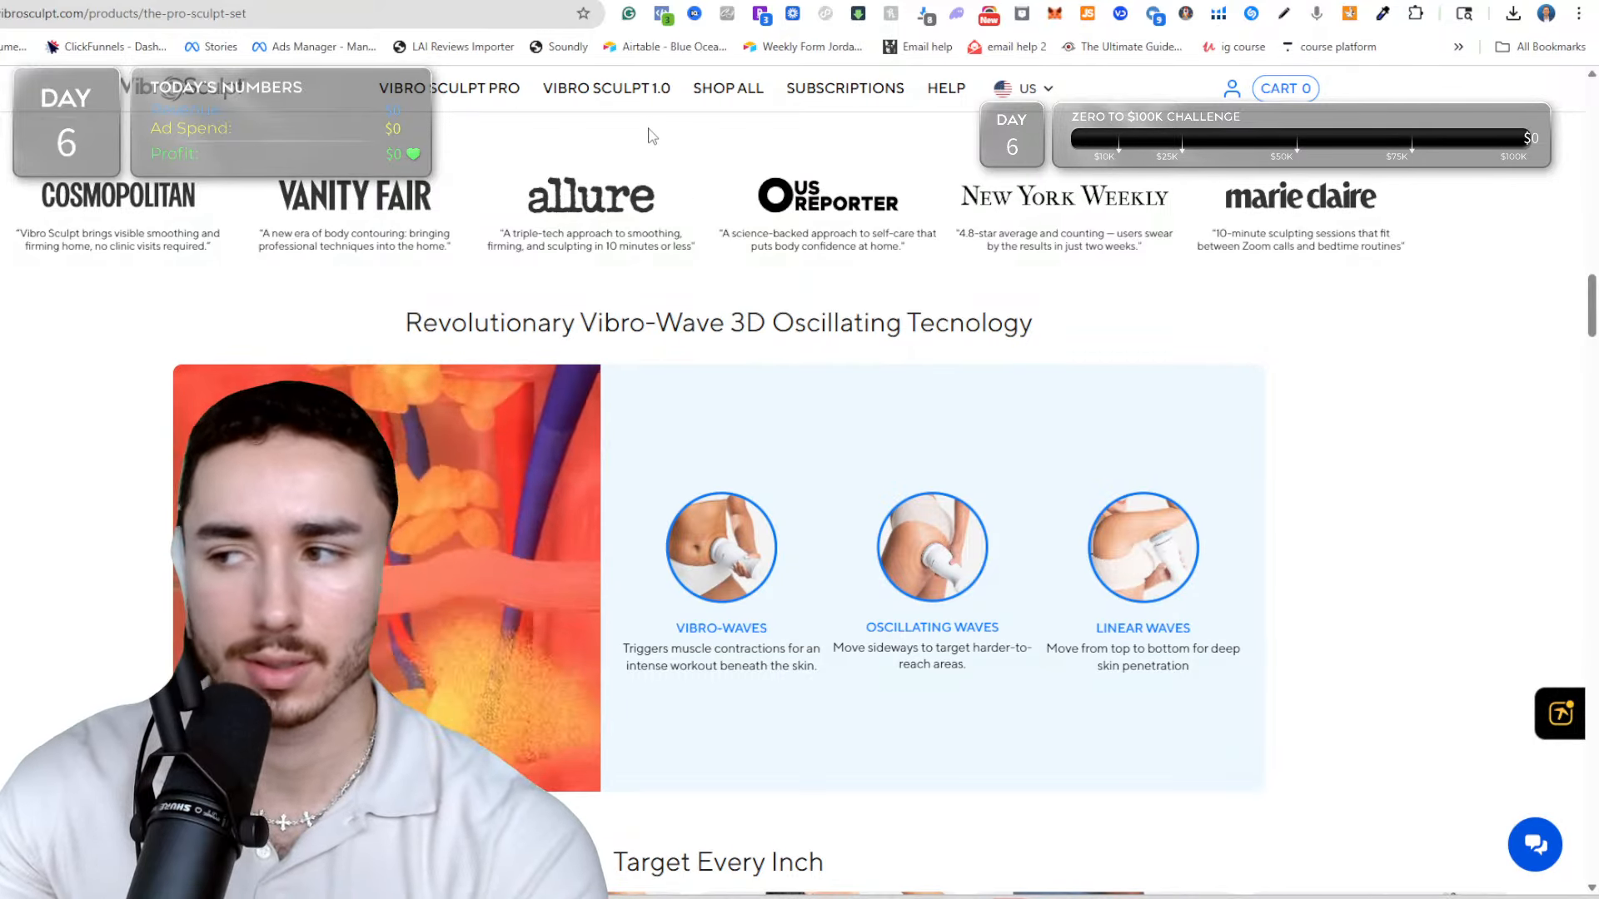
{"action": "scroll", "coordinate": [655, 173], "scroll_direction": "down", "scroll_amount": 2}
{"action": "scroll", "coordinate": [654, 179], "scroll_direction": "down", "scroll_amount": 6}
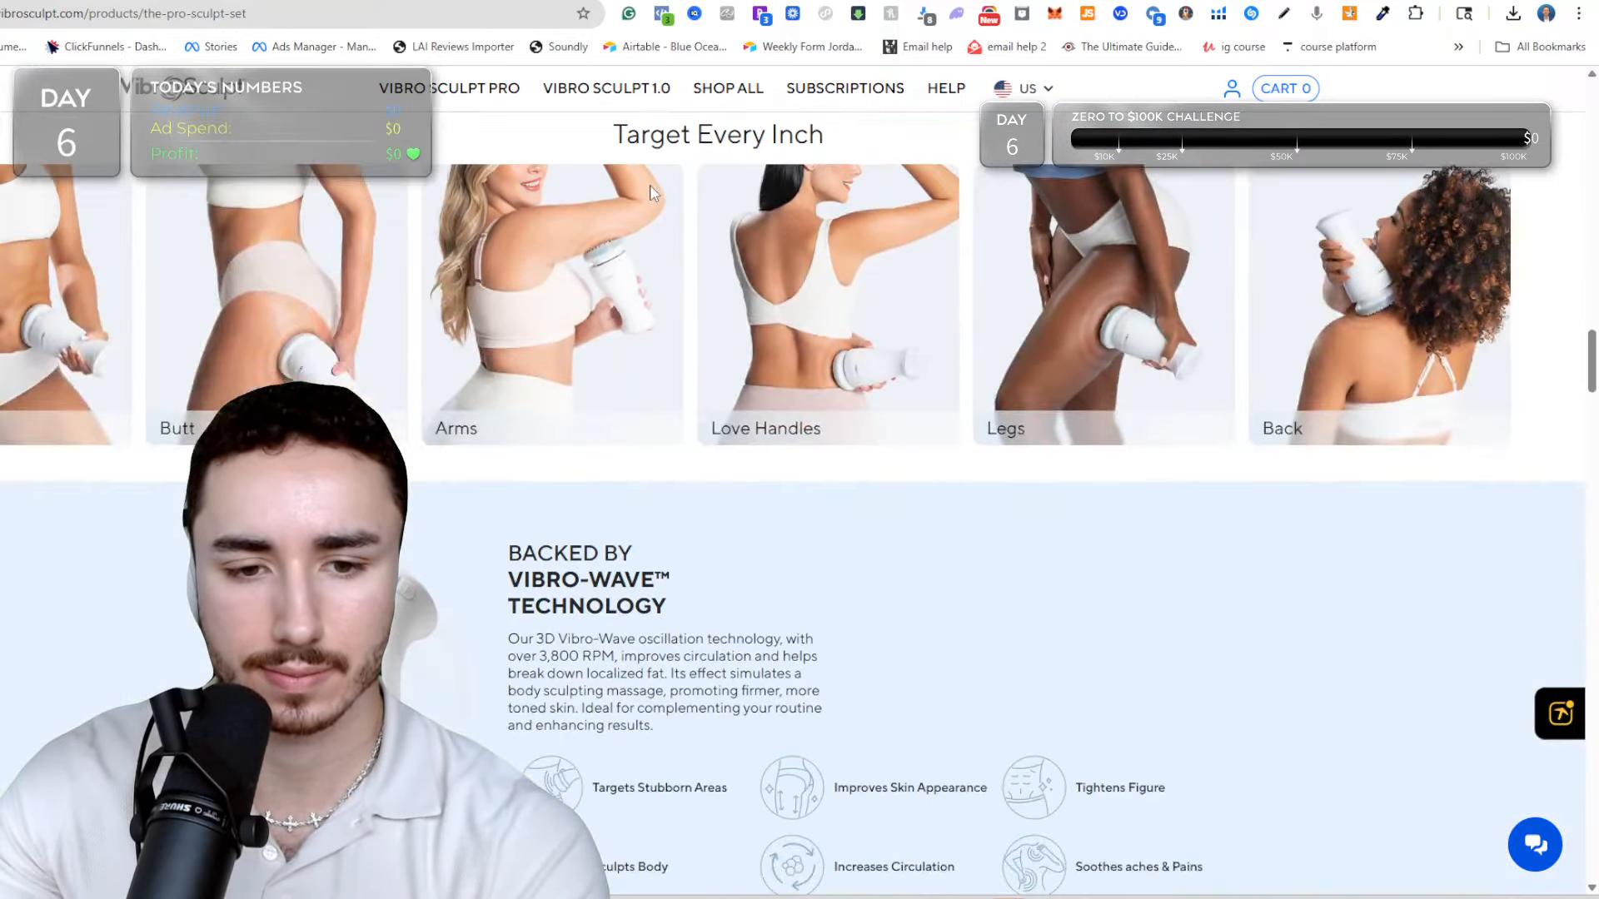
{"action": "scroll", "coordinate": [1024, 200], "scroll_direction": "down", "scroll_amount": 2}
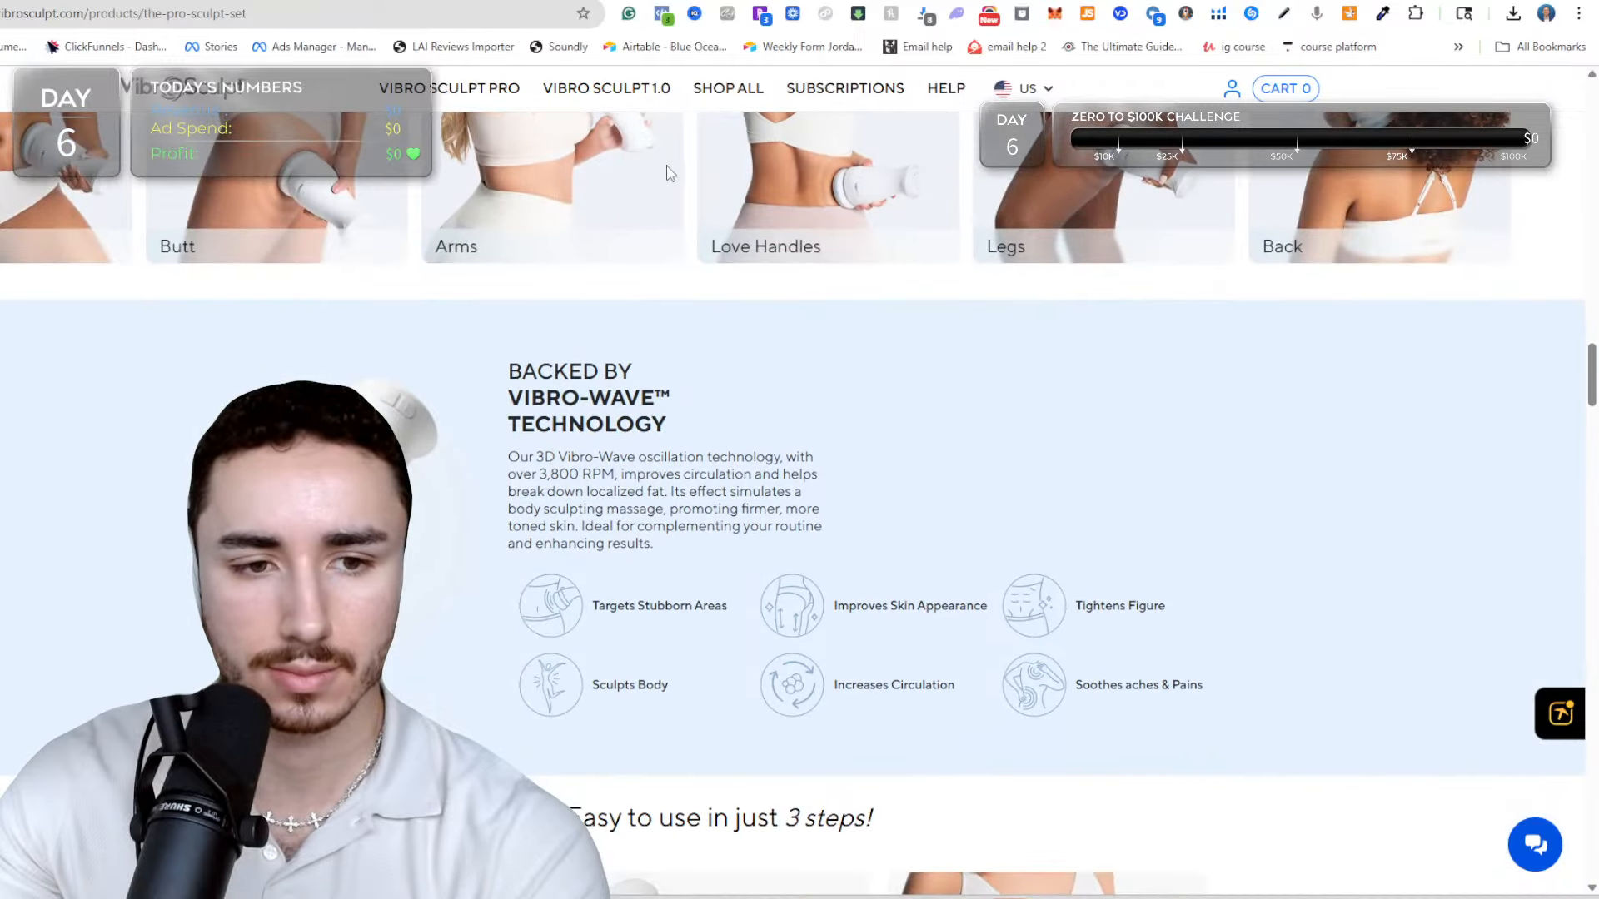
{"action": "scroll", "coordinate": [941, 241], "scroll_direction": "down", "scroll_amount": 1}
{"action": "scroll", "coordinate": [624, 317], "scroll_direction": "up", "scroll_amount": 5}
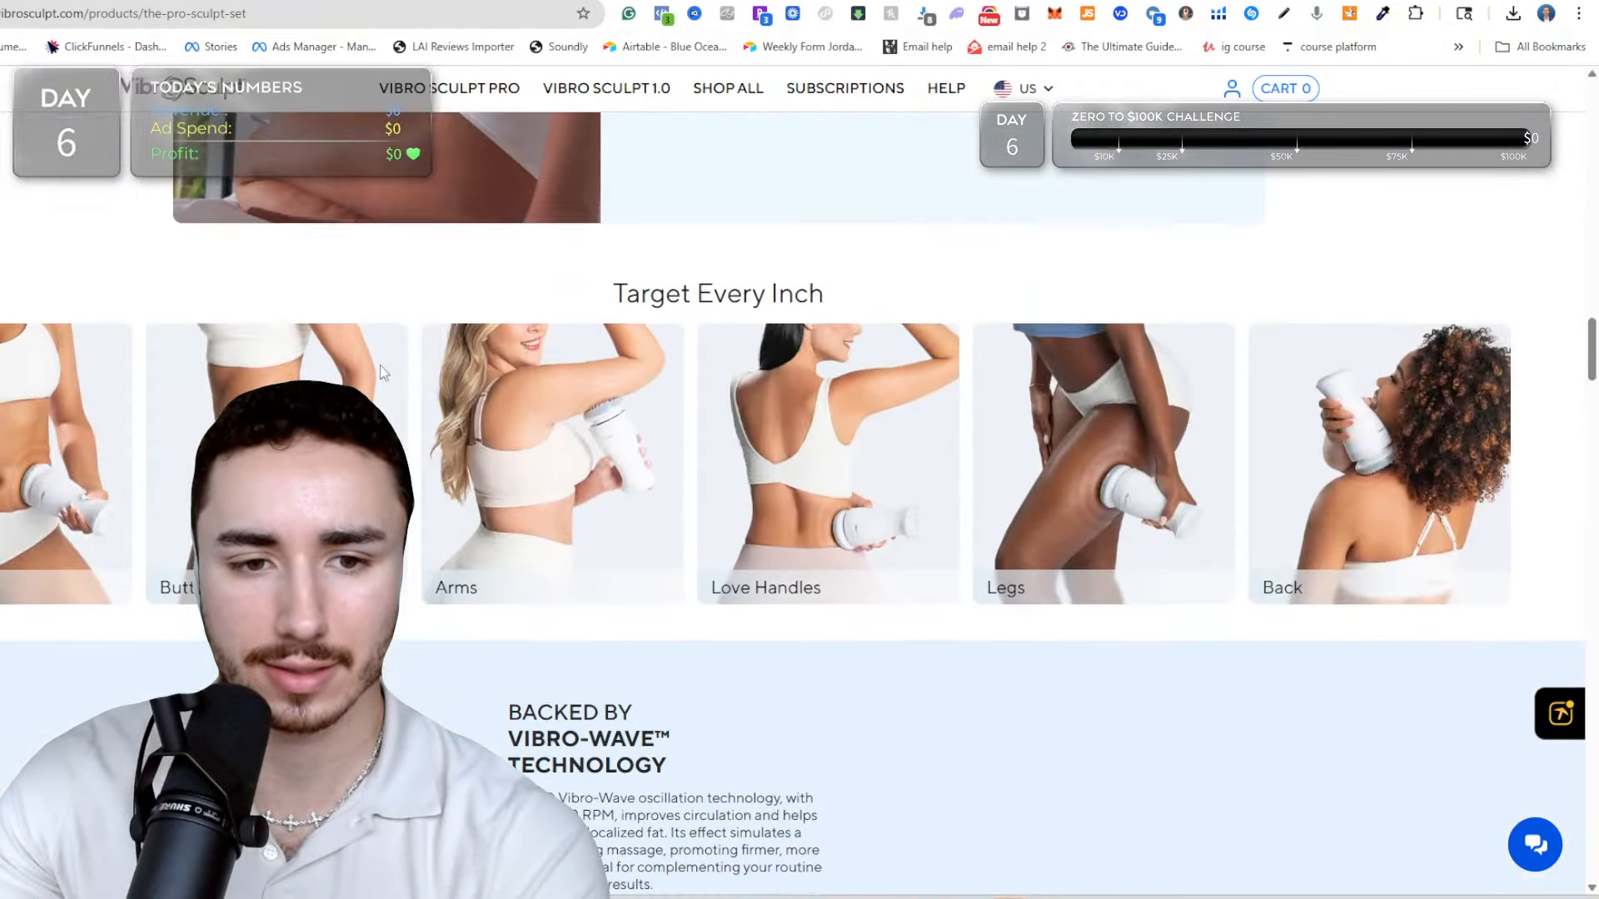
{"action": "scroll", "coordinate": [706, 454], "scroll_direction": "down", "scroll_amount": 9}
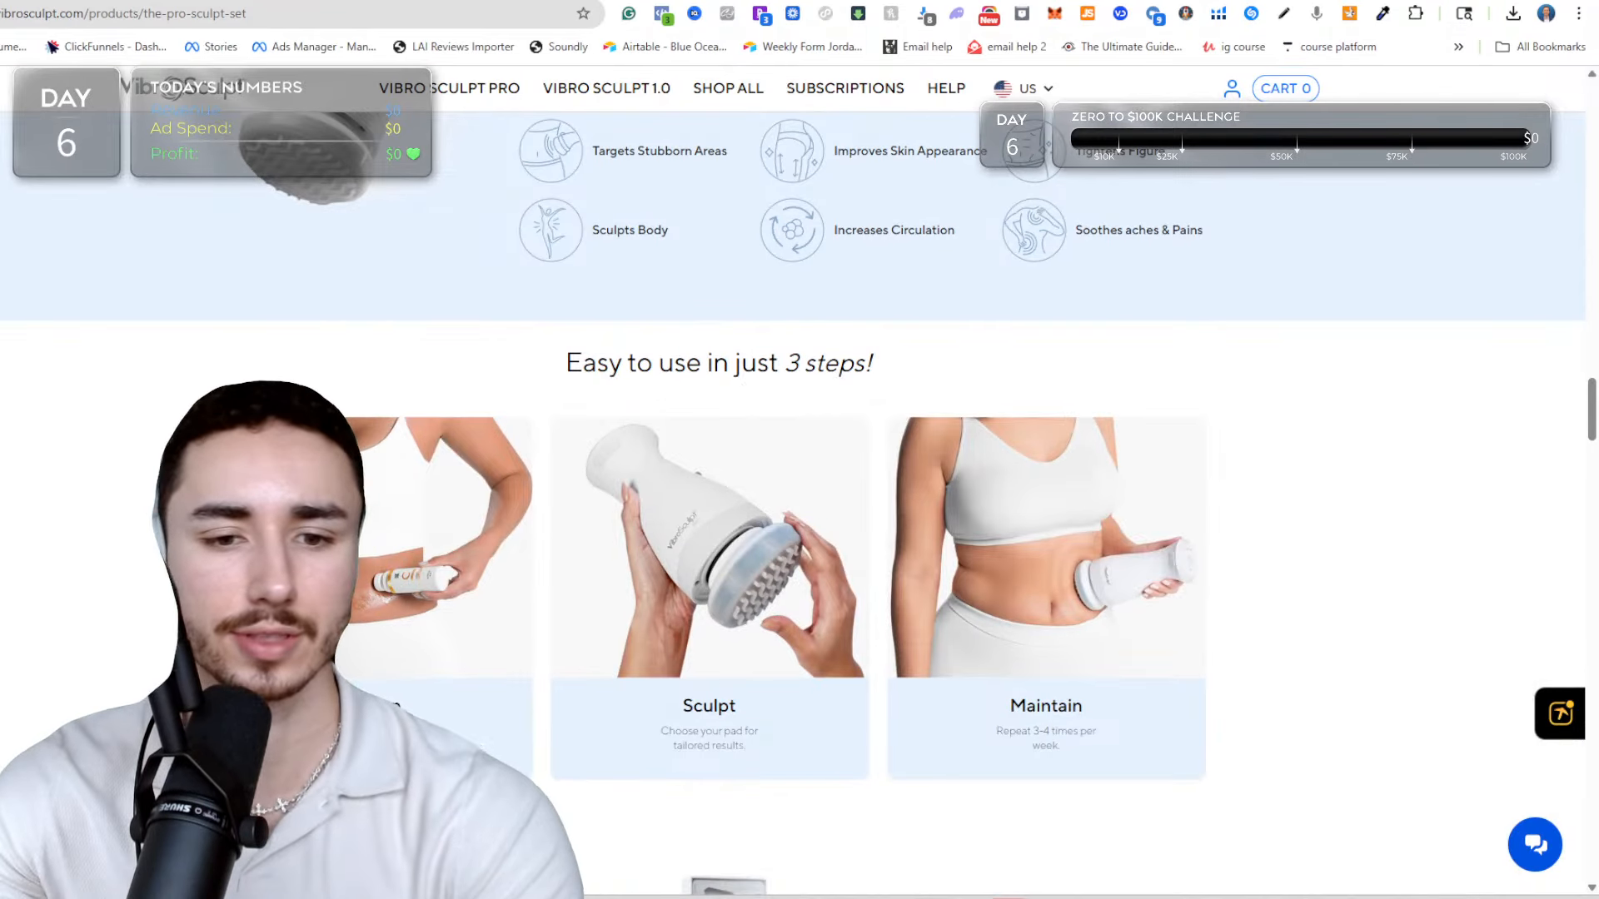
{"action": "scroll", "coordinate": [361, 256], "scroll_direction": "down", "scroll_amount": 7}
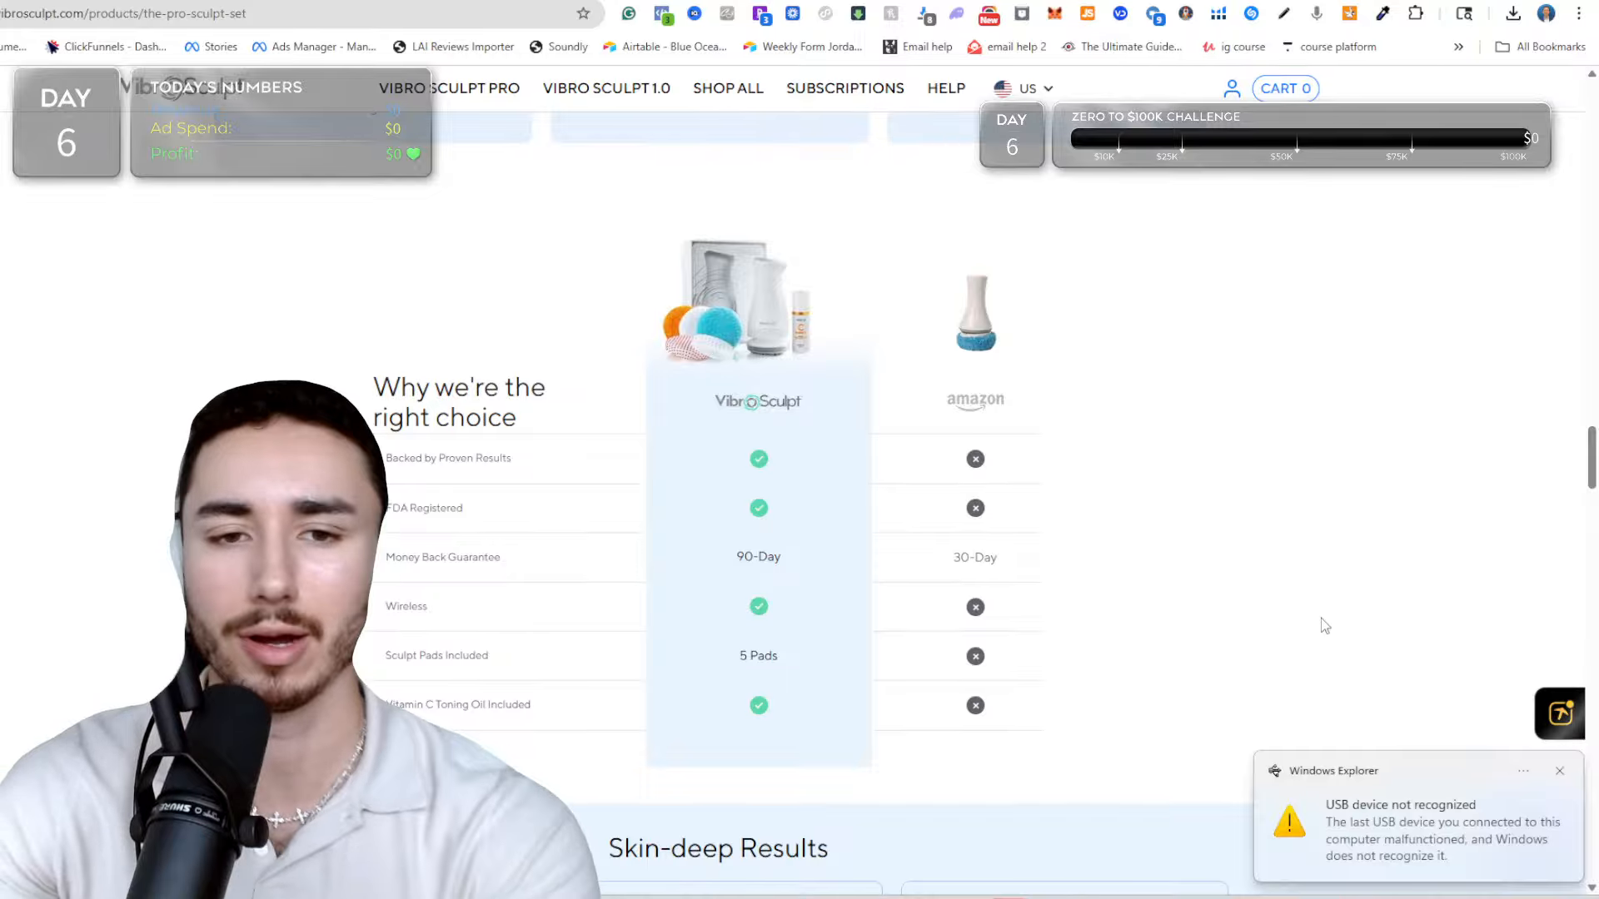
{"action": "scroll", "coordinate": [1107, 367], "scroll_direction": "down", "scroll_amount": 18}
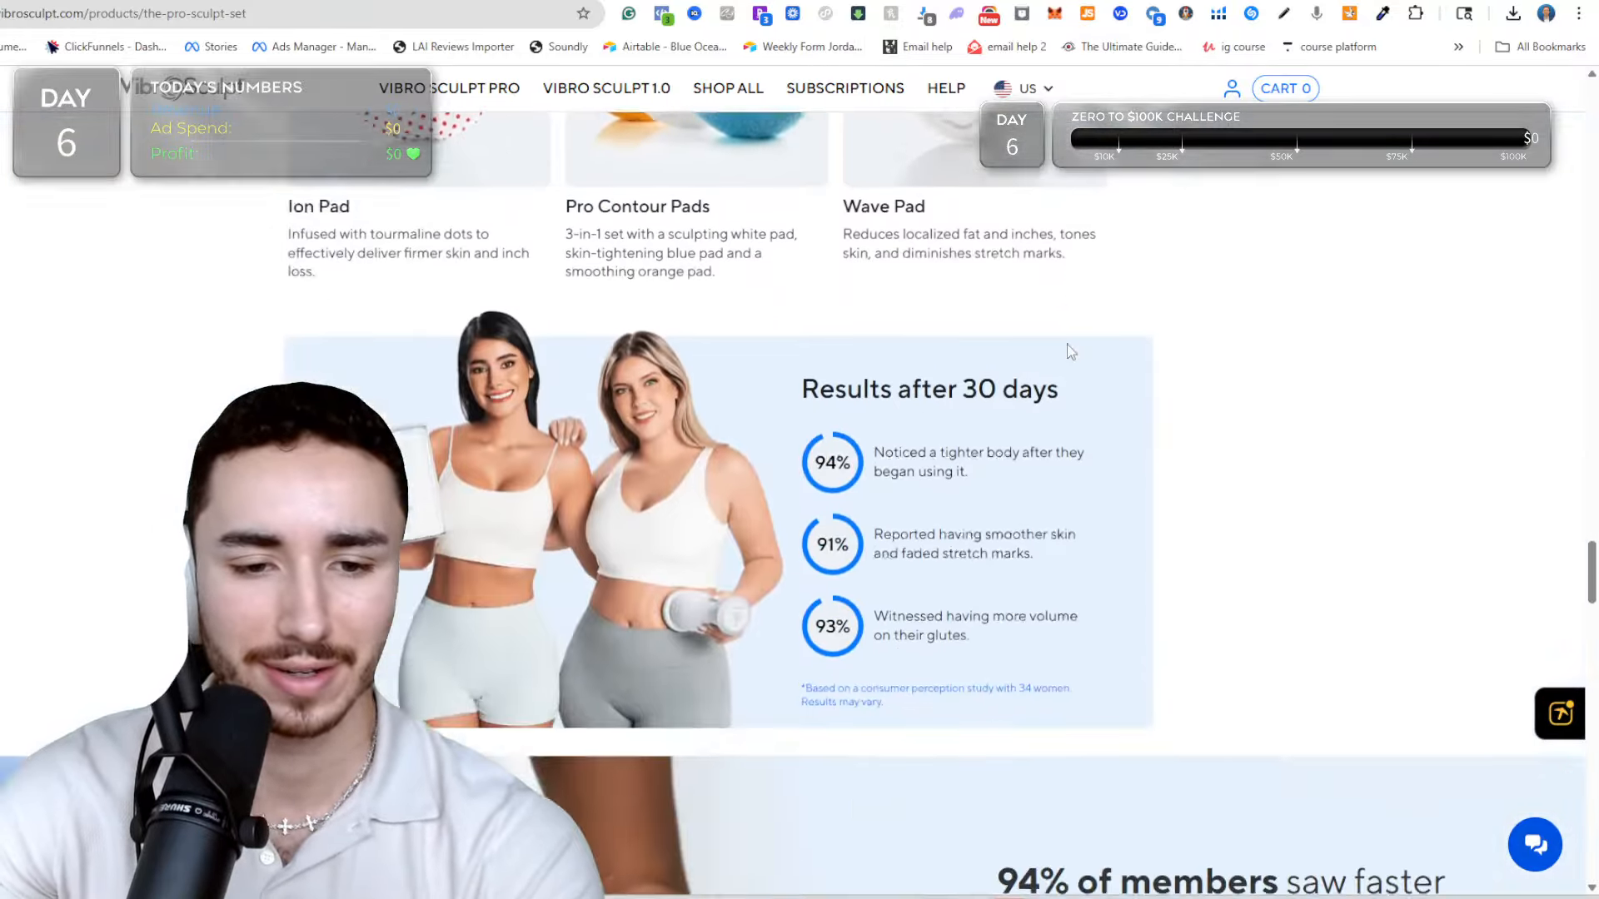
{"action": "scroll", "coordinate": [1070, 350], "scroll_direction": "down", "scroll_amount": 3}
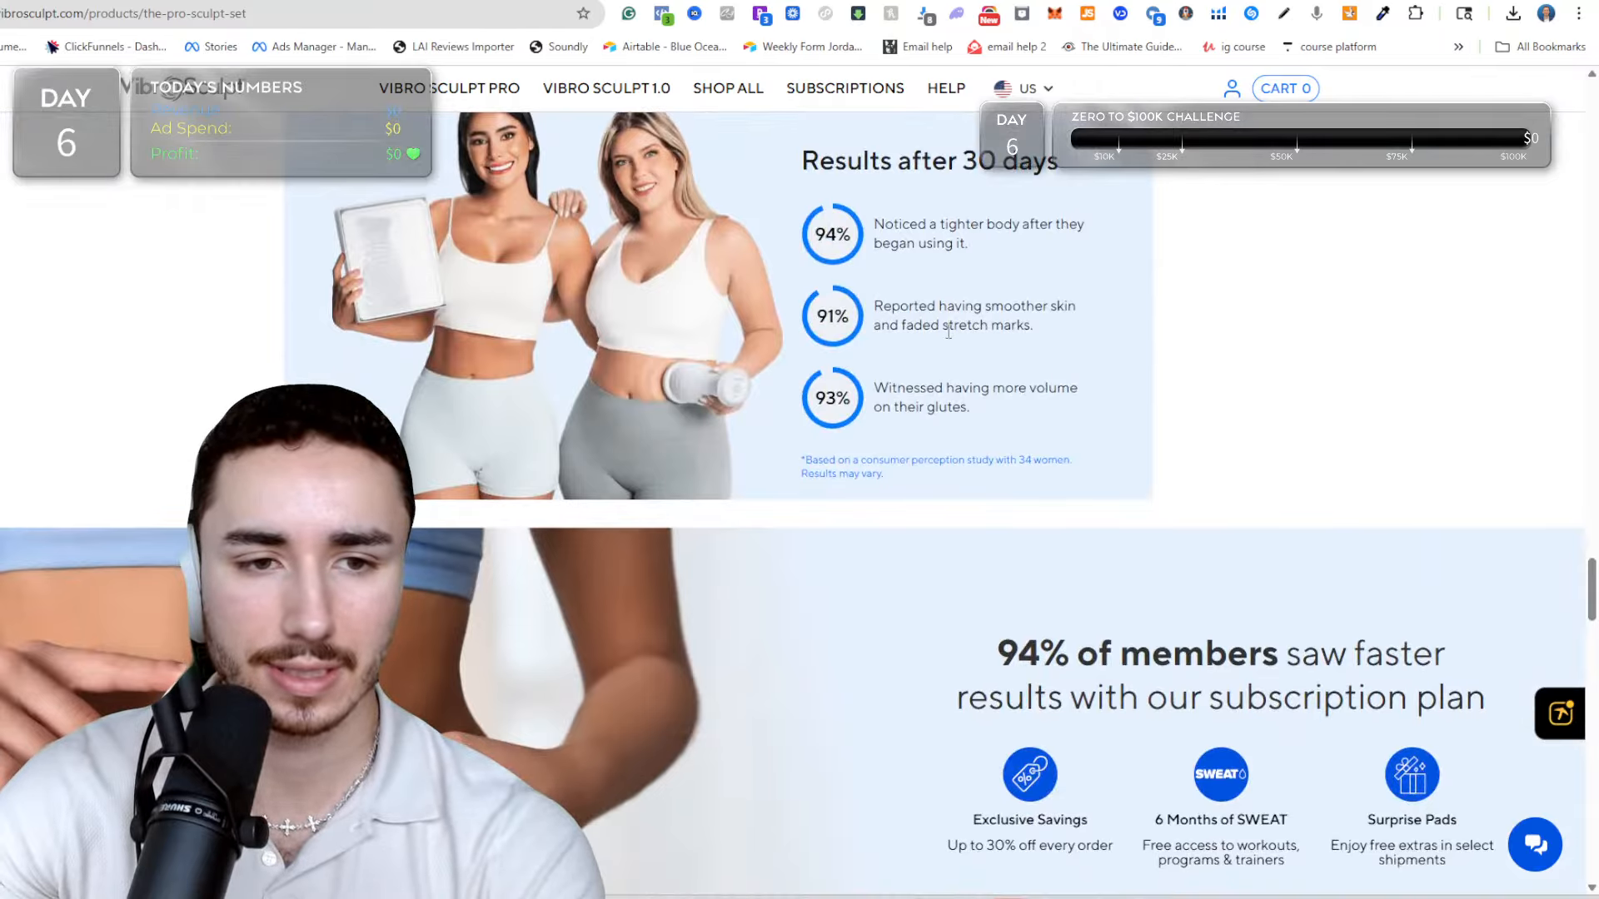
{"action": "scroll", "coordinate": [603, 335], "scroll_direction": "down", "scroll_amount": 10}
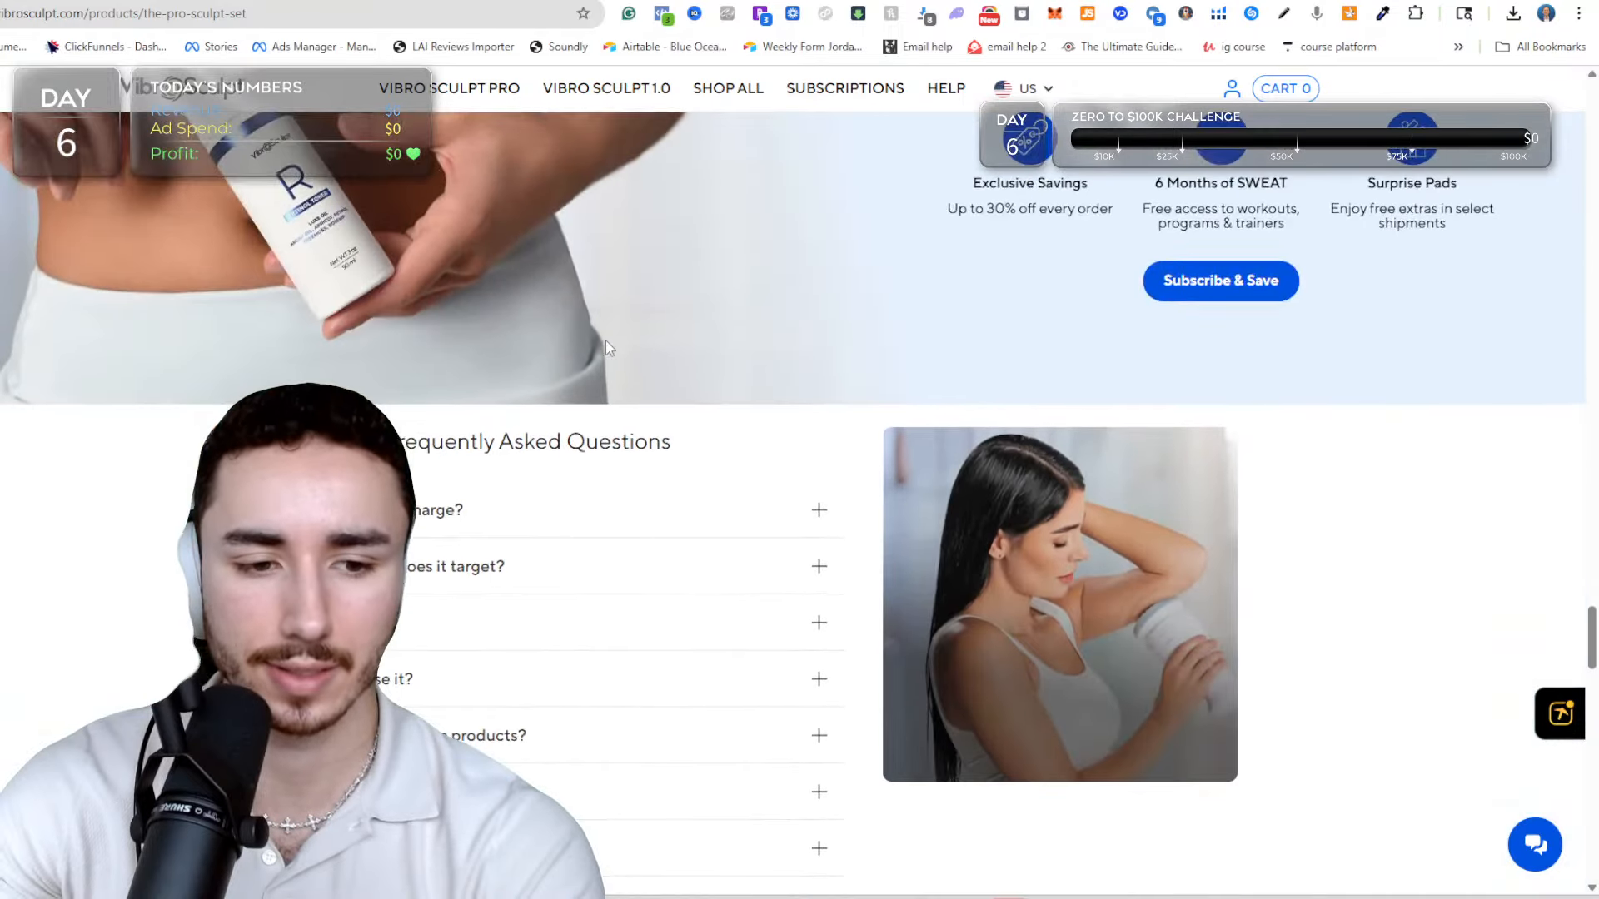
{"action": "scroll", "coordinate": [616, 364], "scroll_direction": "down", "scroll_amount": 10}
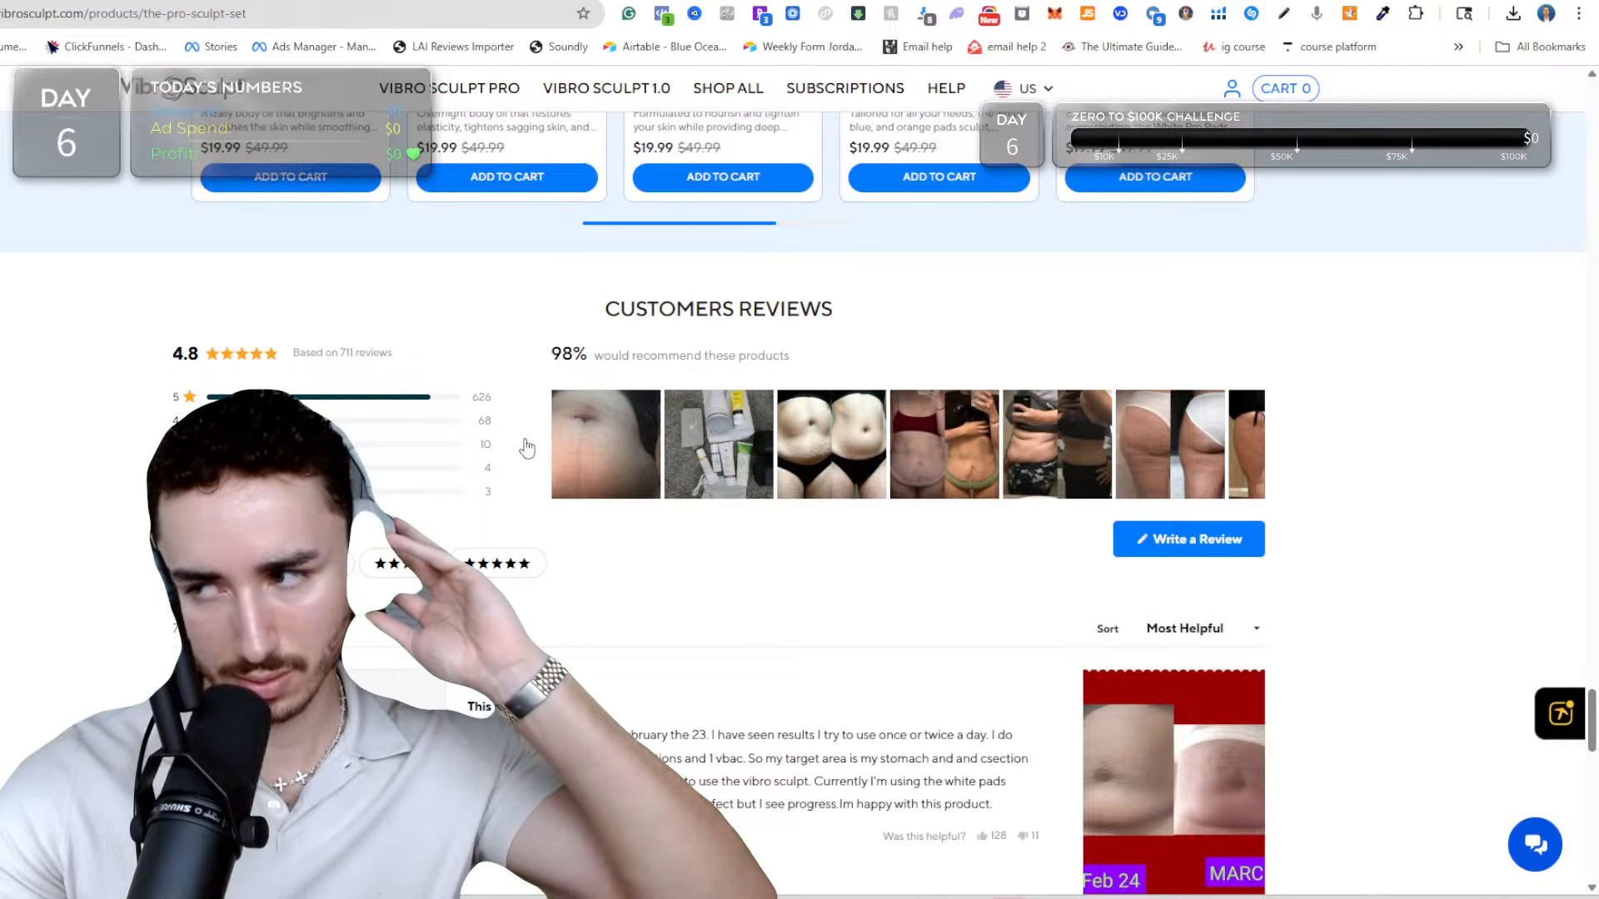
{"action": "mouse_move", "coordinate": [633, 462]}
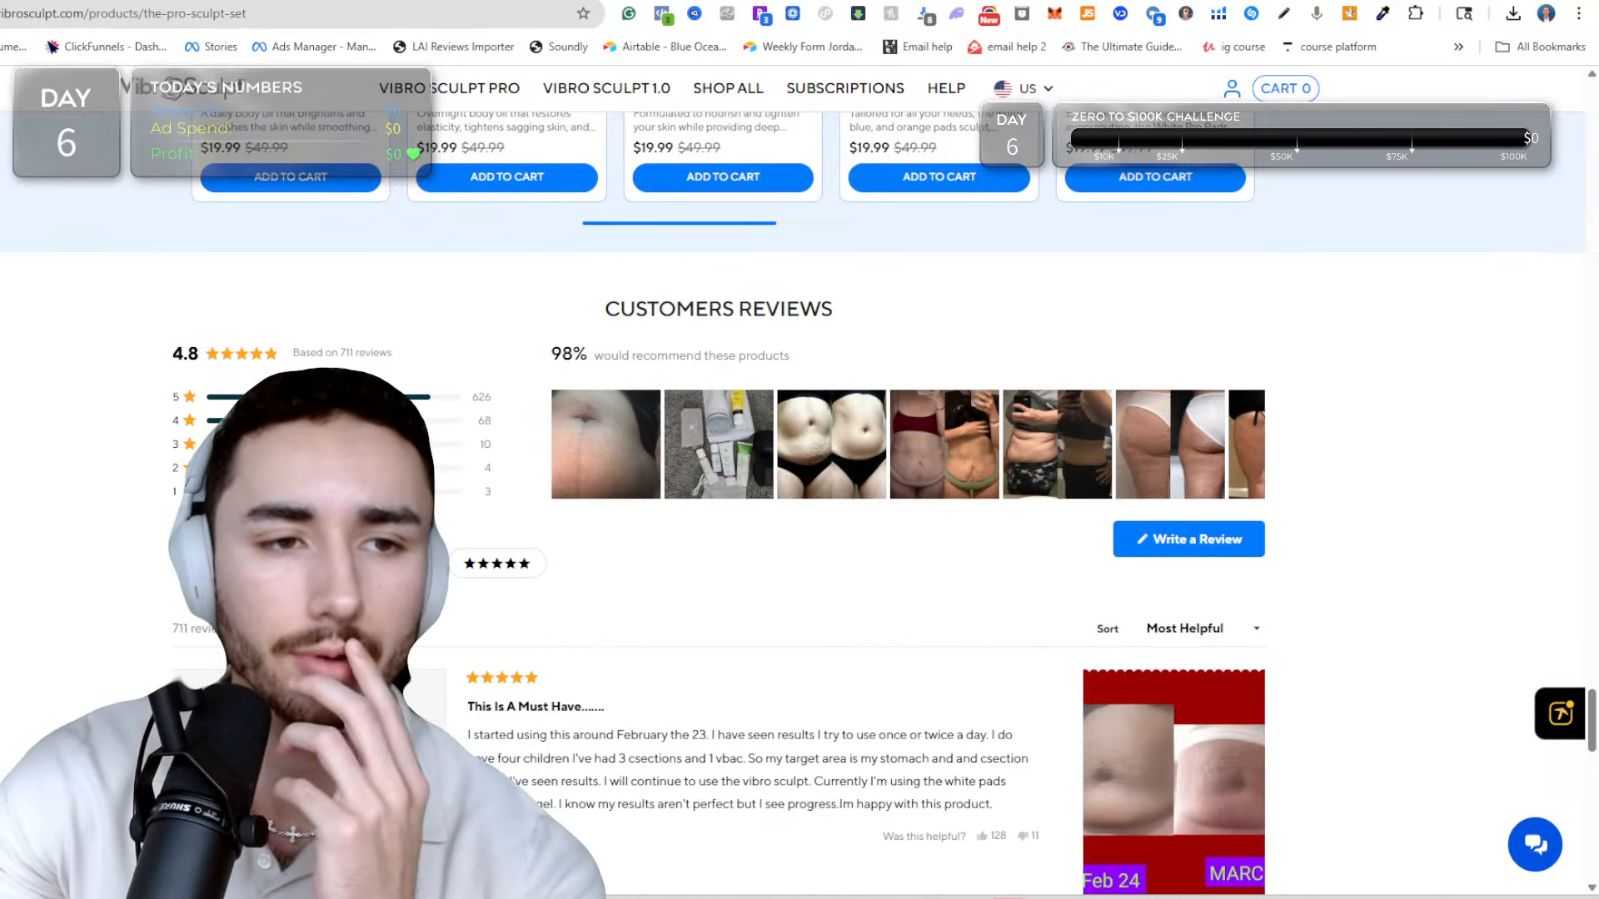
Examine the Glwria Fascia Sculpting Blade page's product description, bundle offers, free gifts section and "Is this safe to use?" row.
{"action": "key", "text": "ctrl+Tab"}
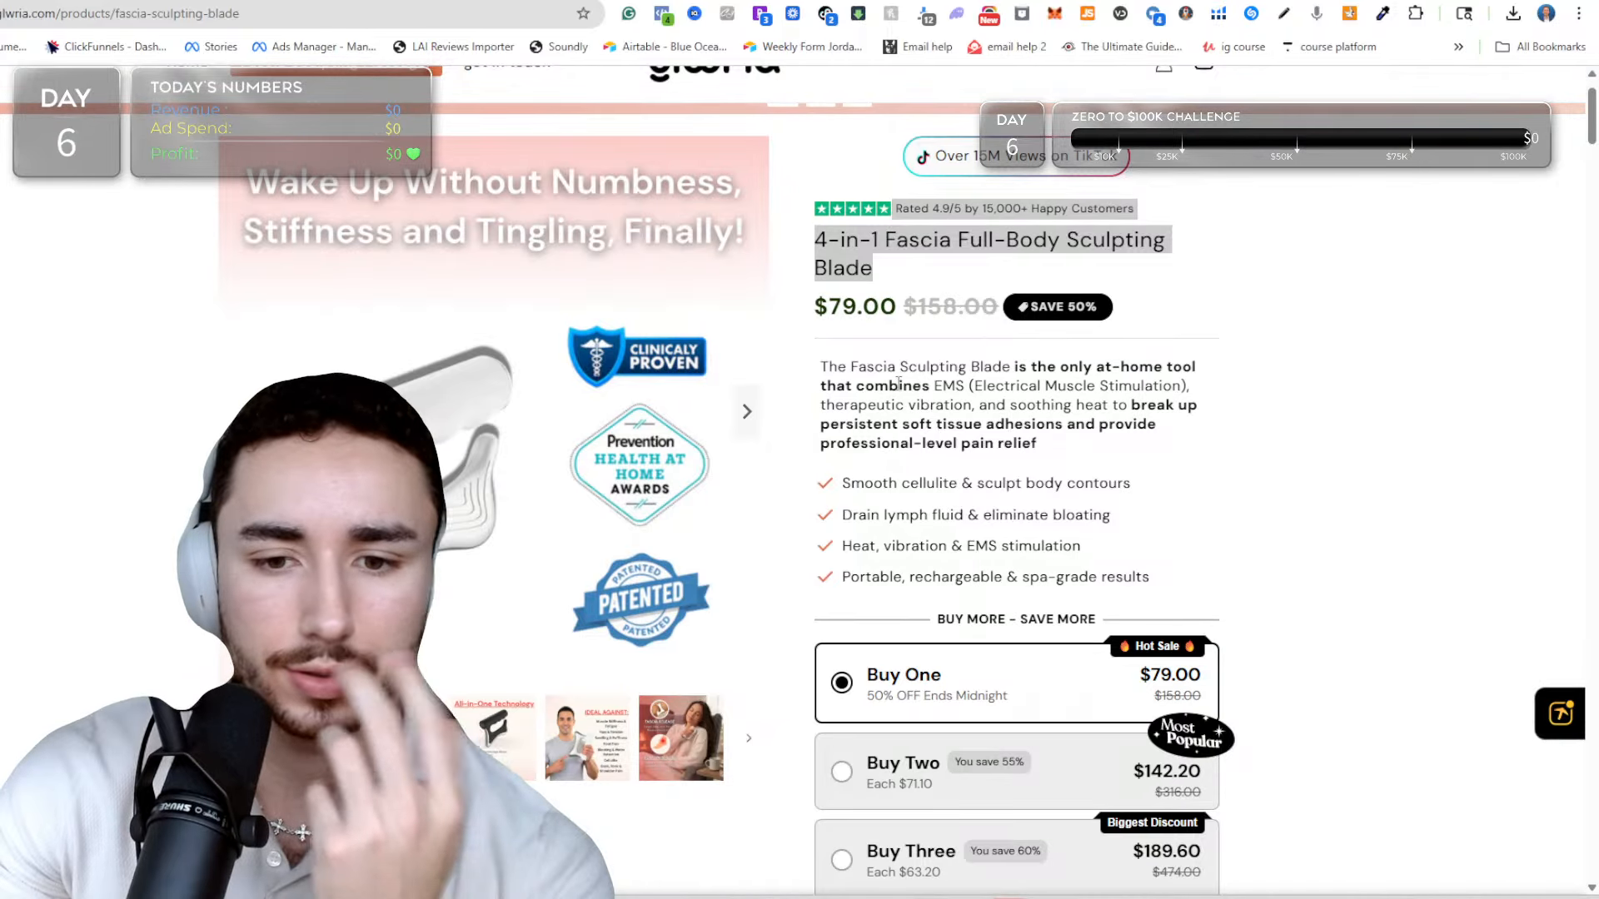
{"action": "left_click", "coordinate": [832, 373]}
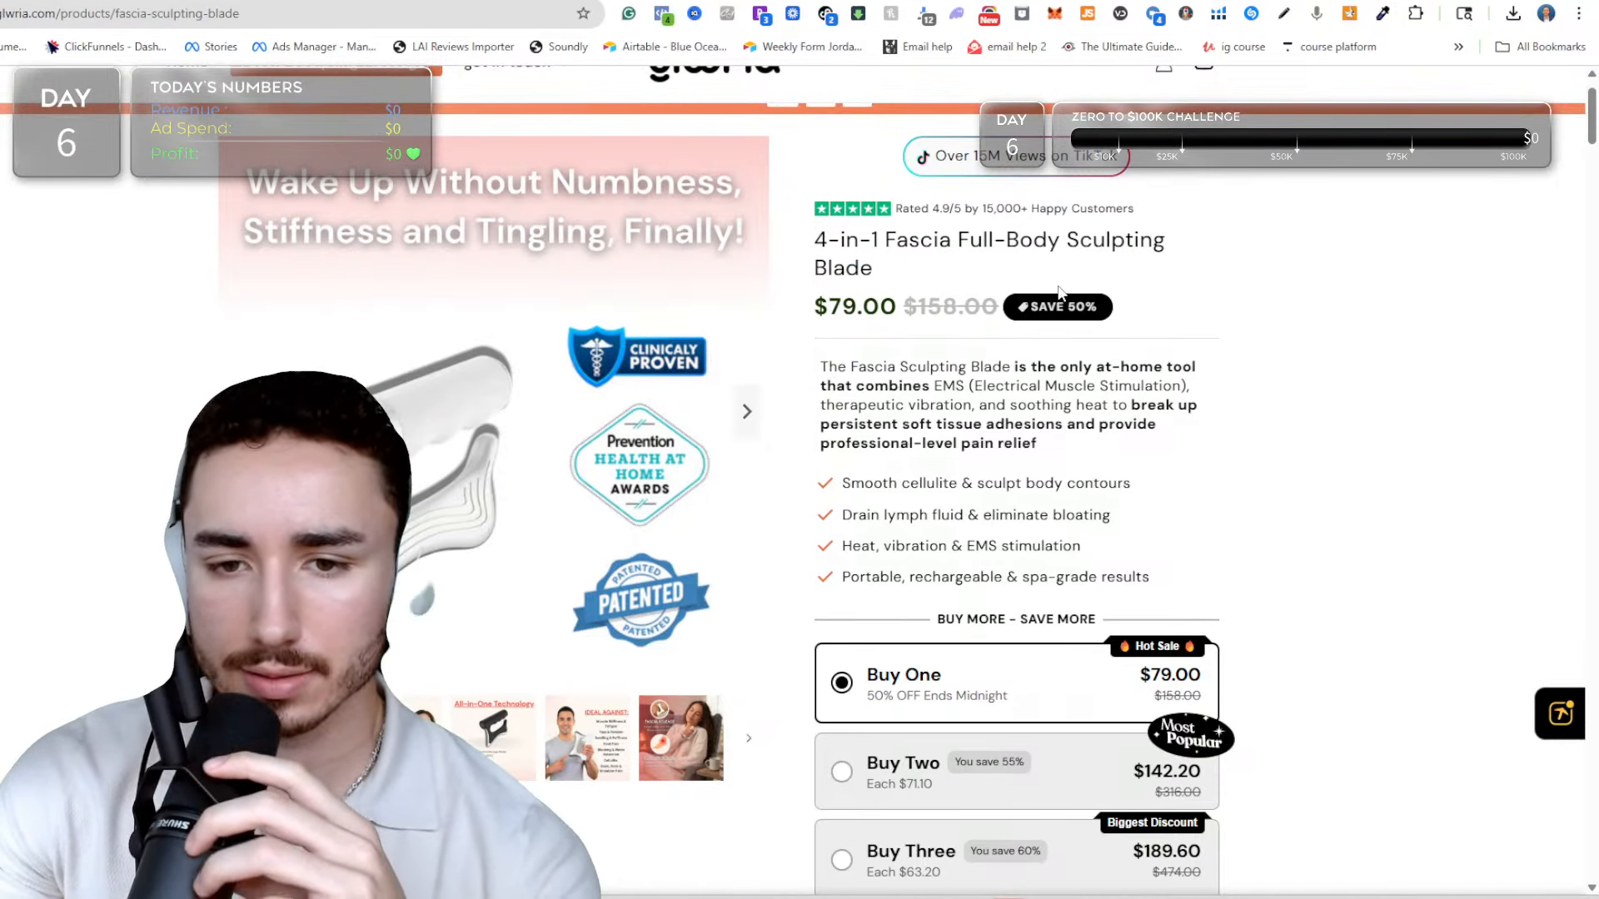
{"action": "scroll", "coordinate": [834, 358], "scroll_direction": "down", "scroll_amount": 2}
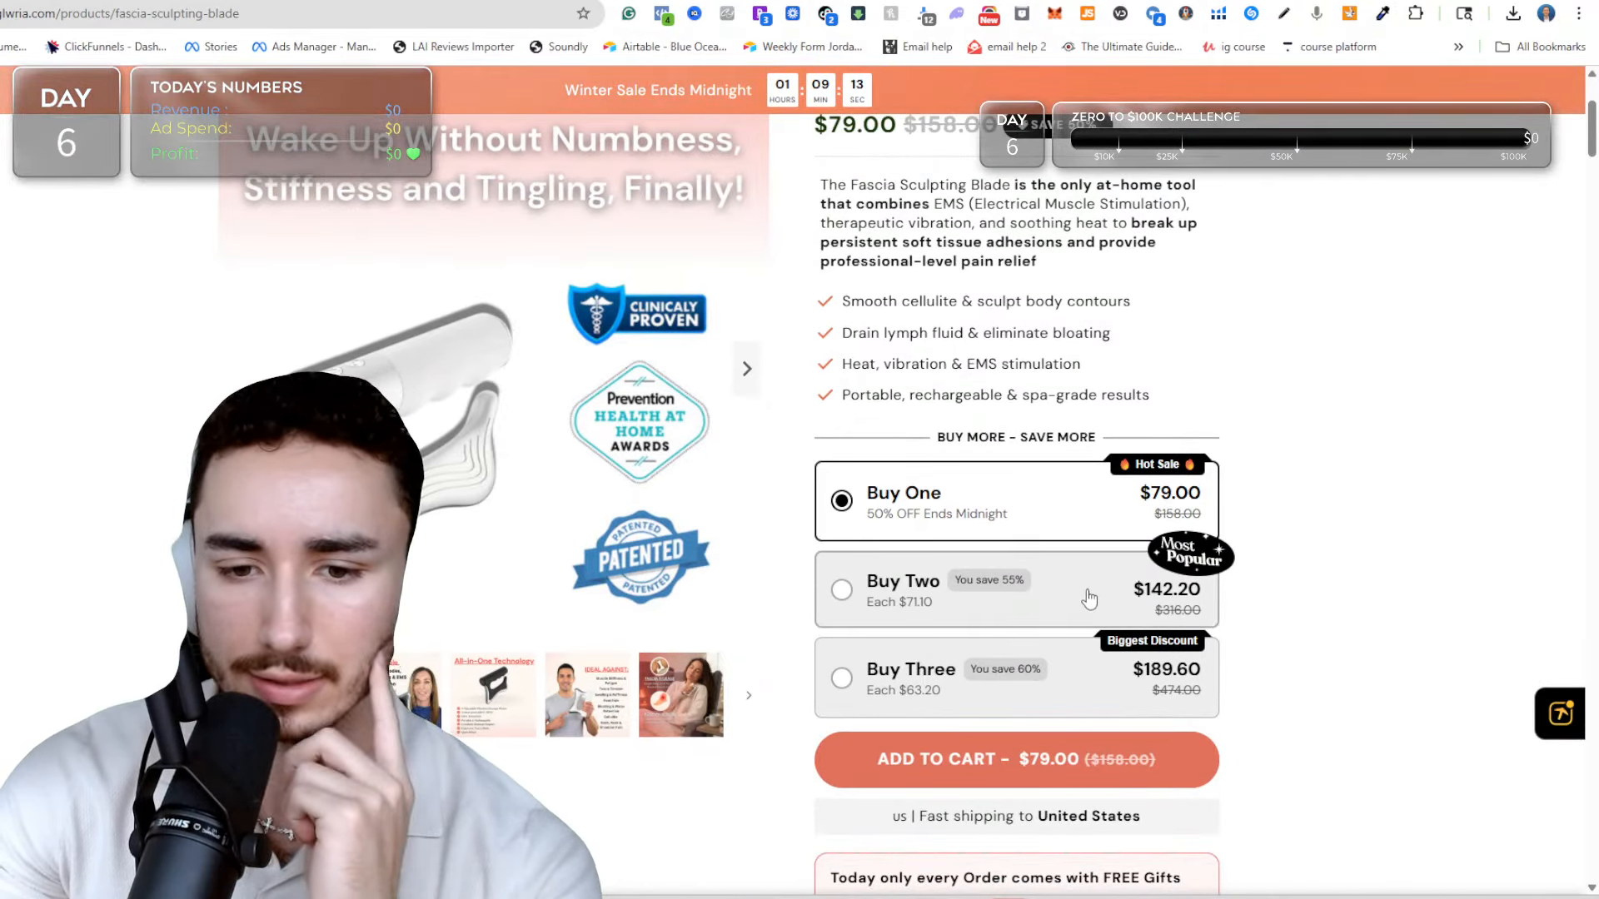
{"action": "scroll", "coordinate": [995, 394], "scroll_direction": "up", "scroll_amount": 2}
{"action": "left_click_drag", "start_coordinate": [792, 369], "coordinate": [957, 406]}
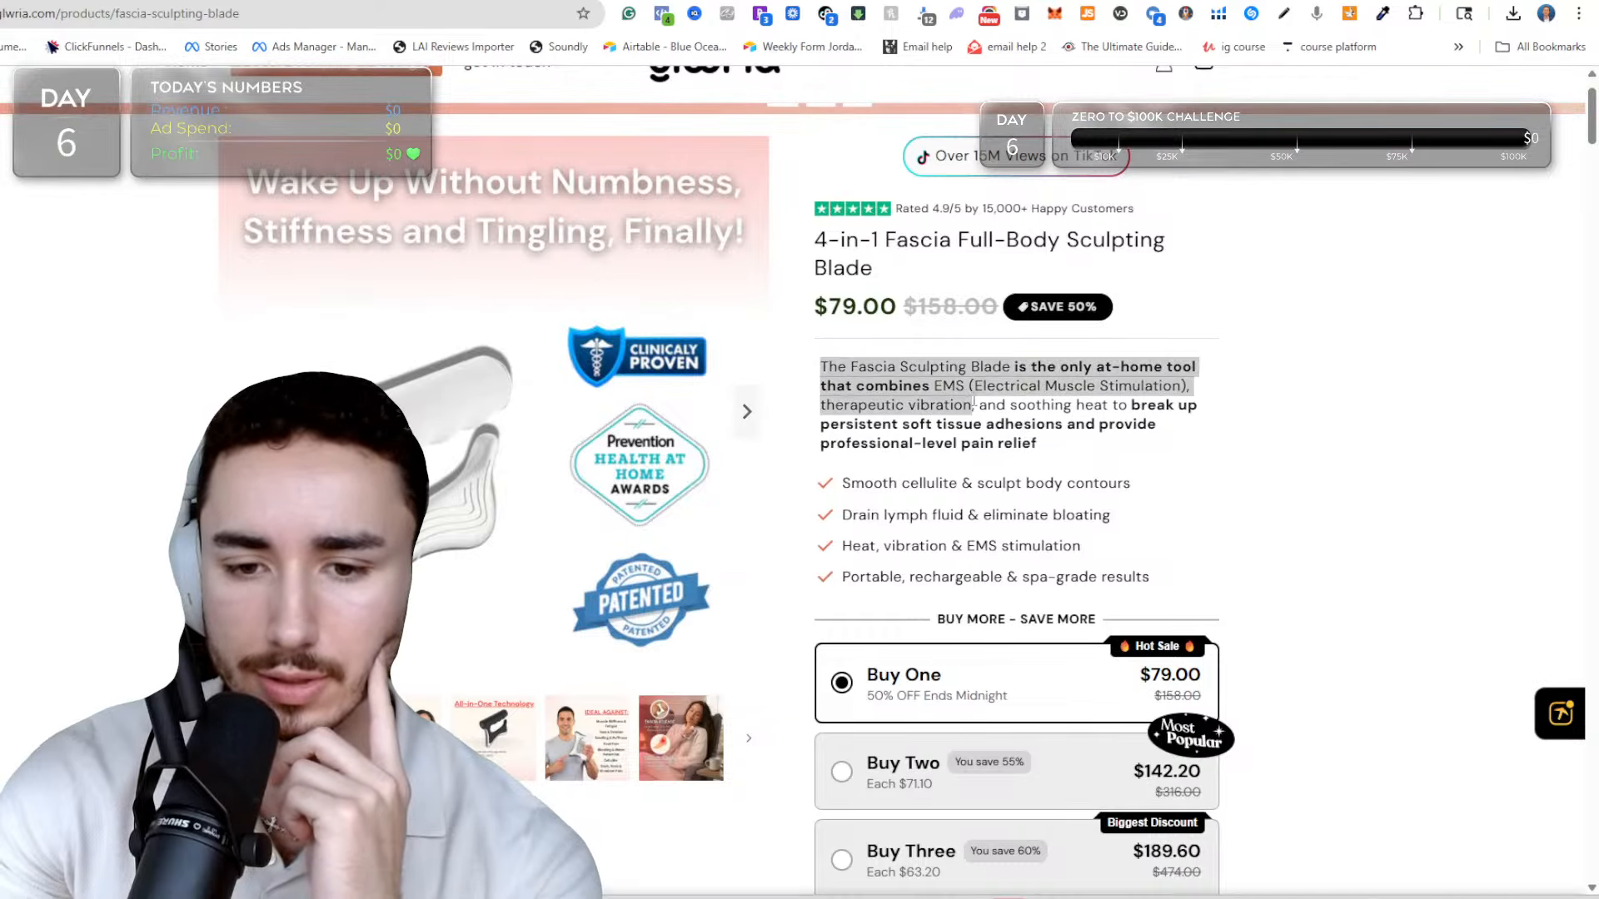
{"action": "scroll", "coordinate": [889, 508], "scroll_direction": "down", "scroll_amount": 5}
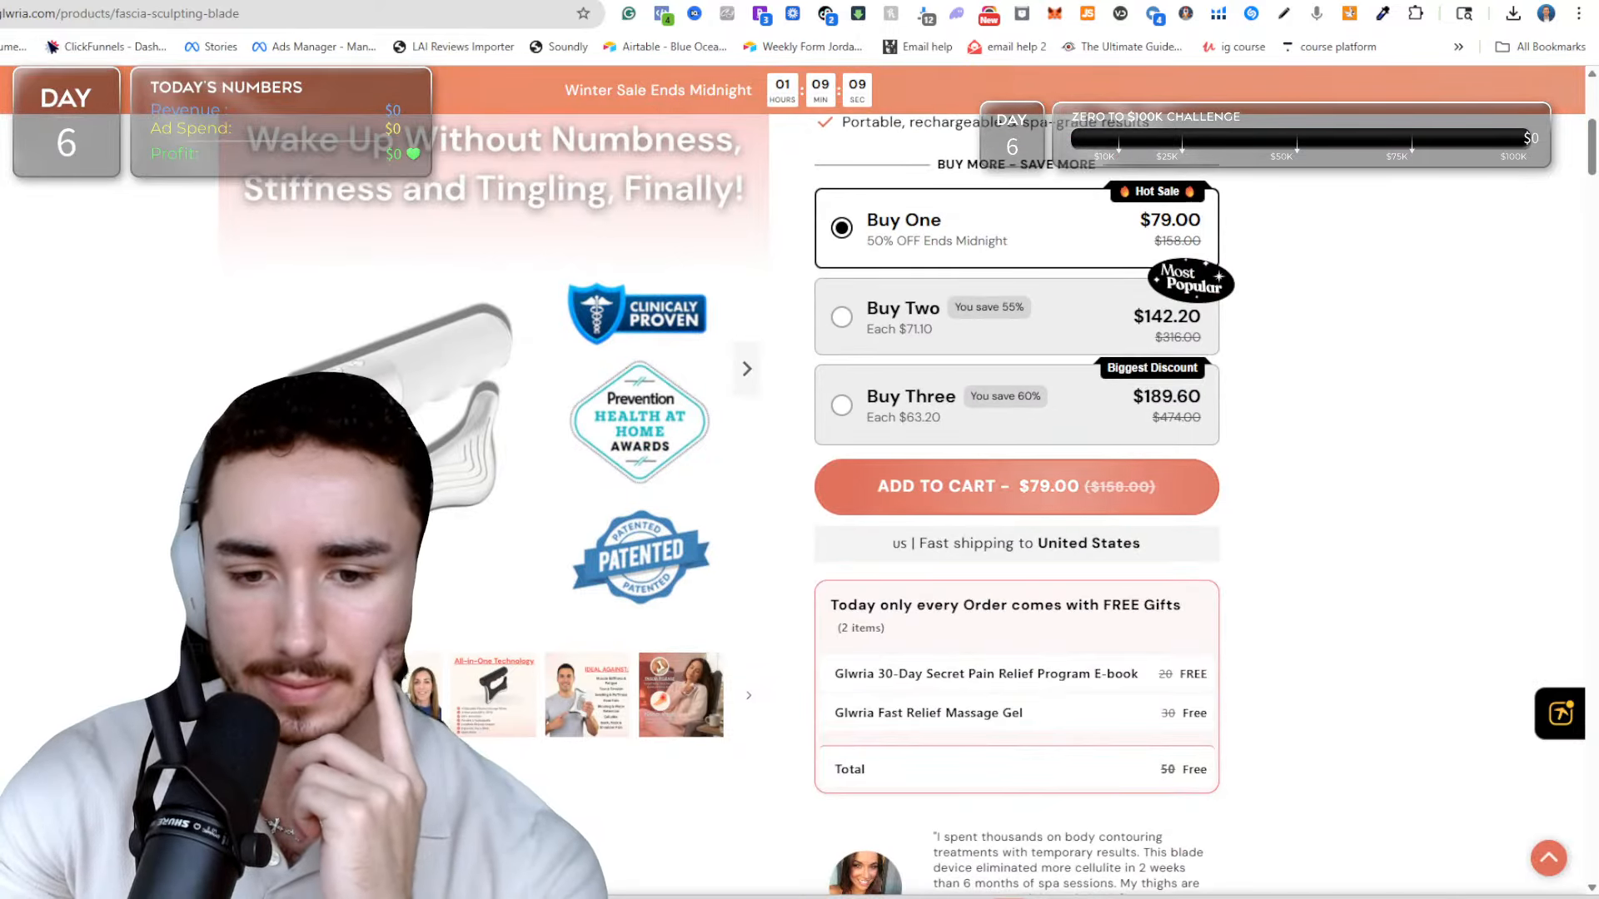
{"action": "scroll", "coordinate": [890, 508], "scroll_direction": "down", "scroll_amount": 7}
{"action": "scroll", "coordinate": [894, 649], "scroll_direction": "down", "scroll_amount": 2}
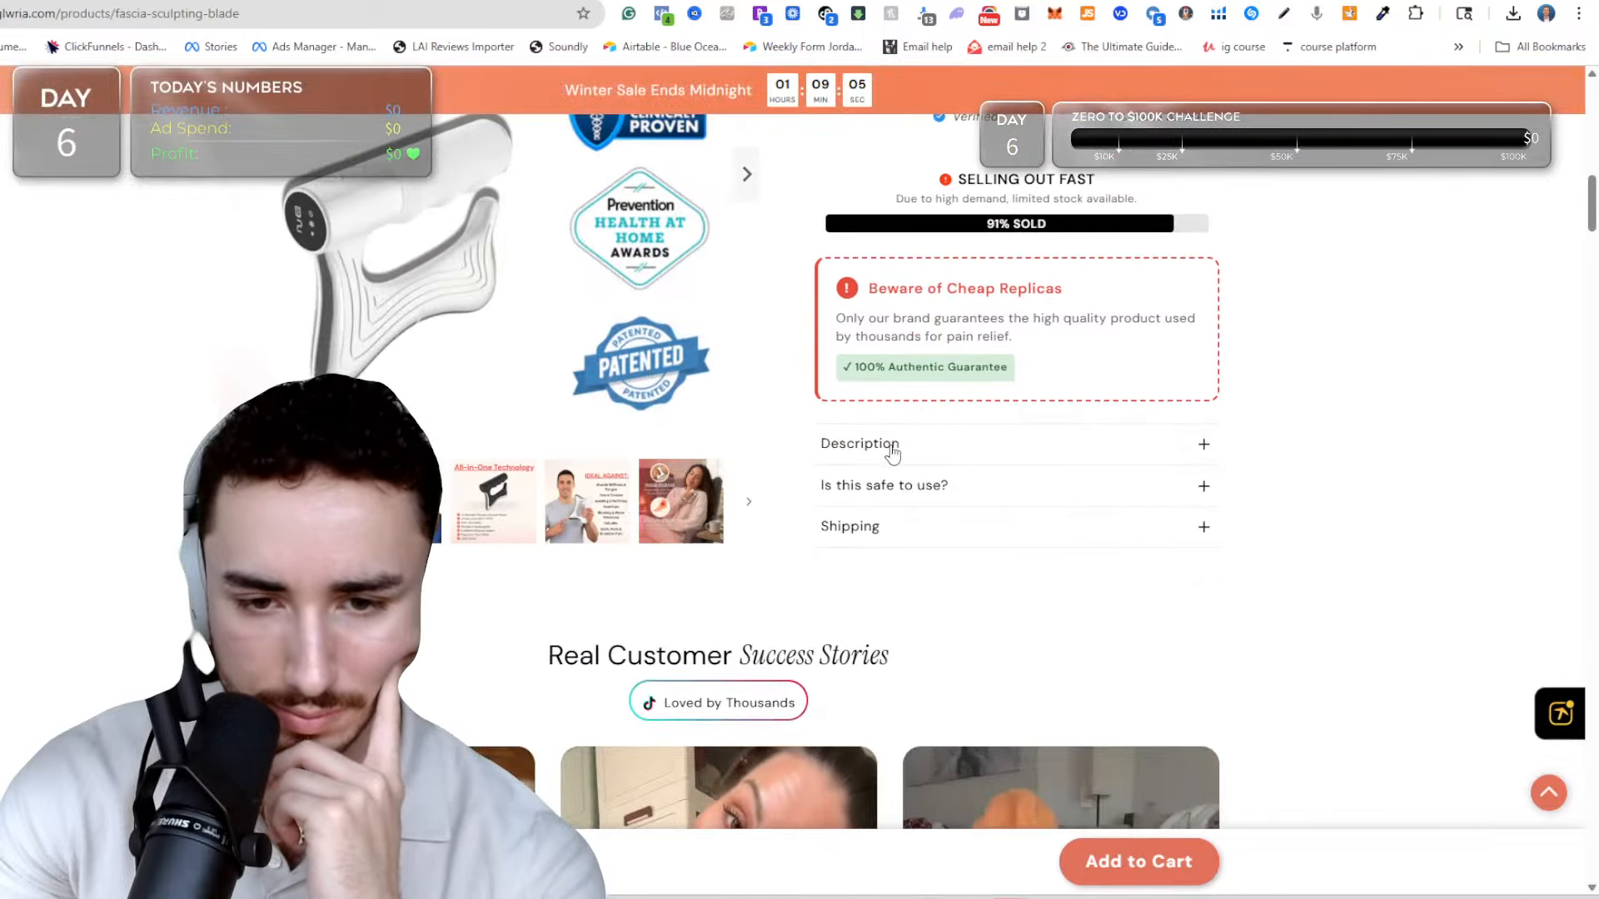
{"action": "left_click", "coordinate": [880, 488]}
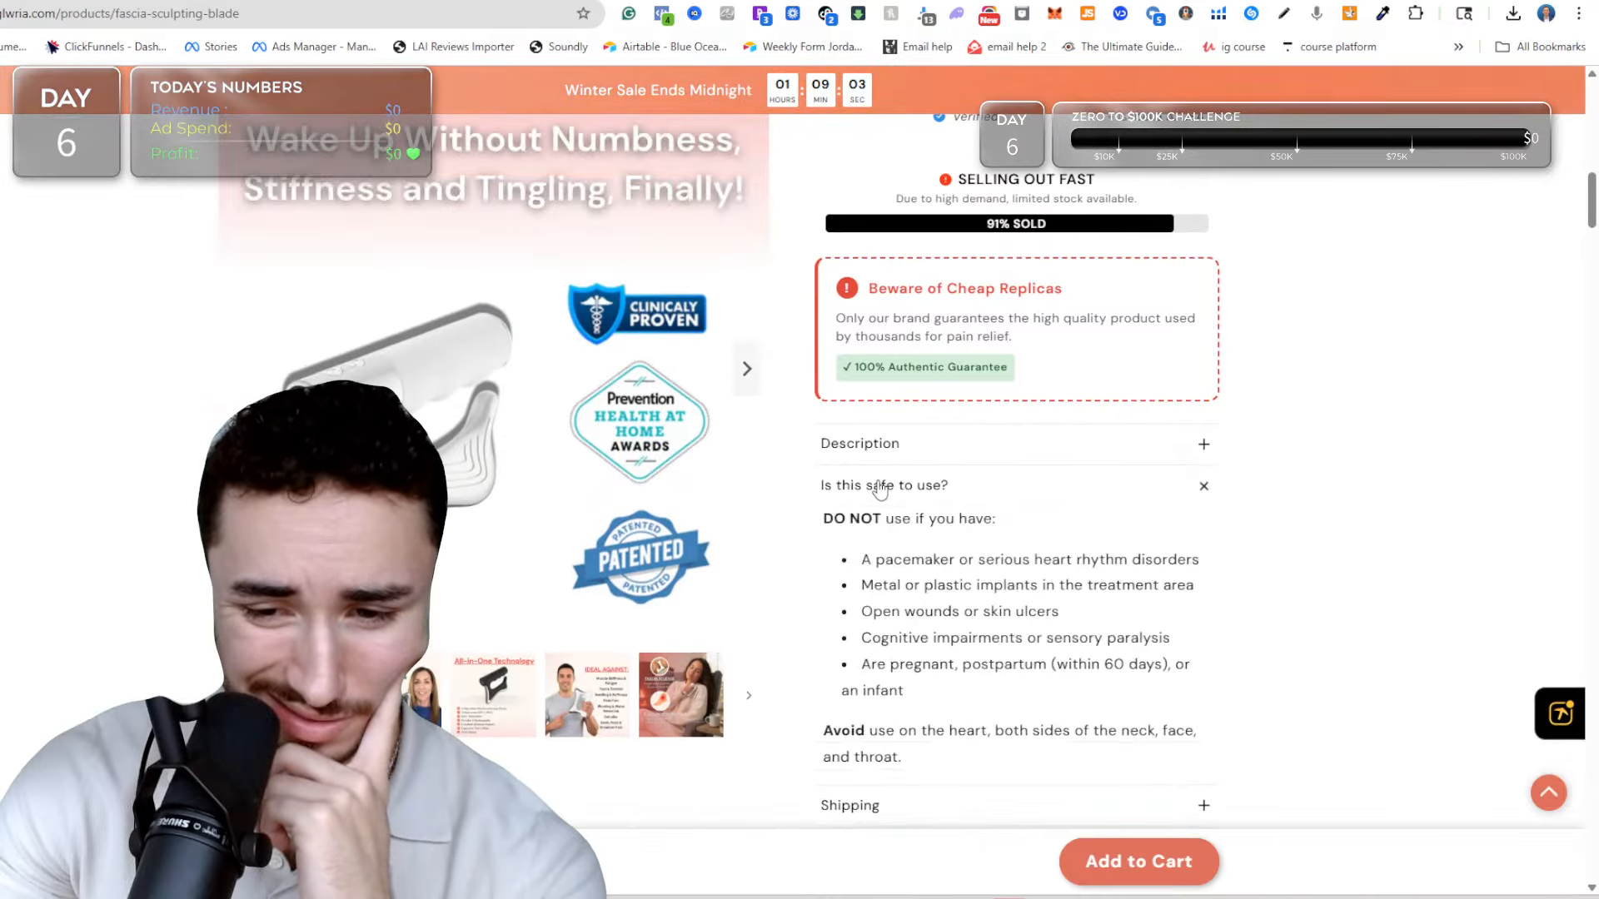
{"action": "left_click", "coordinate": [880, 487]}
{"action": "scroll", "coordinate": [893, 433], "scroll_direction": "up", "scroll_amount": 5}
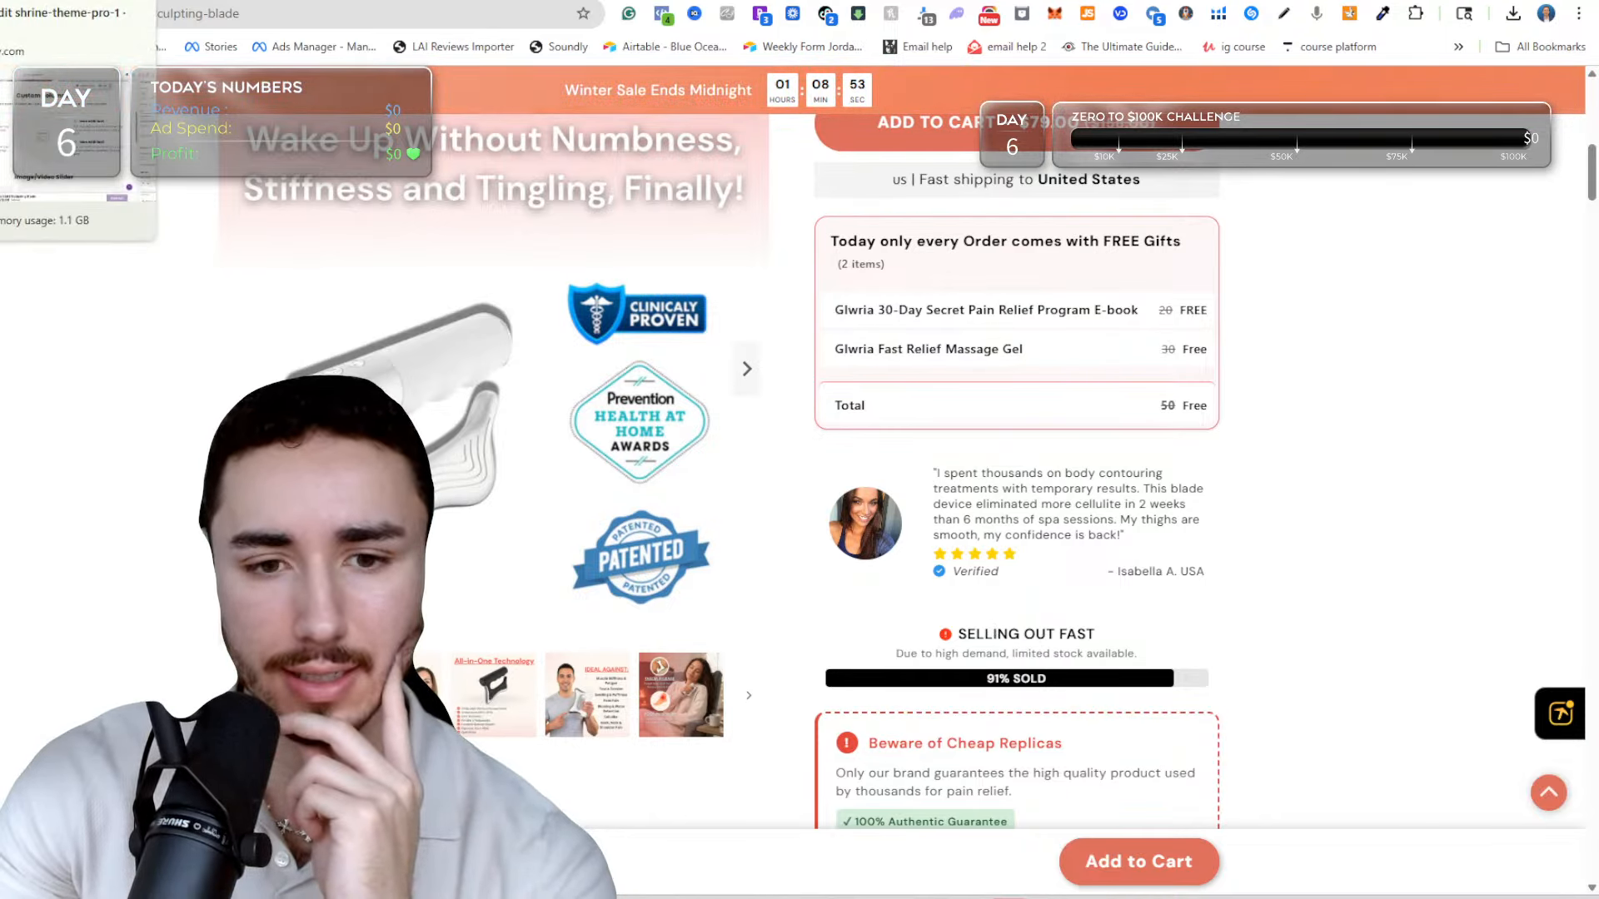
Return to the sculpting-blade template in the theme editor and remove the Price block from the product information.
{"action": "left_click", "coordinate": [108, 2]}
{"action": "scroll", "coordinate": [919, 471], "scroll_direction": "up", "scroll_amount": 10}
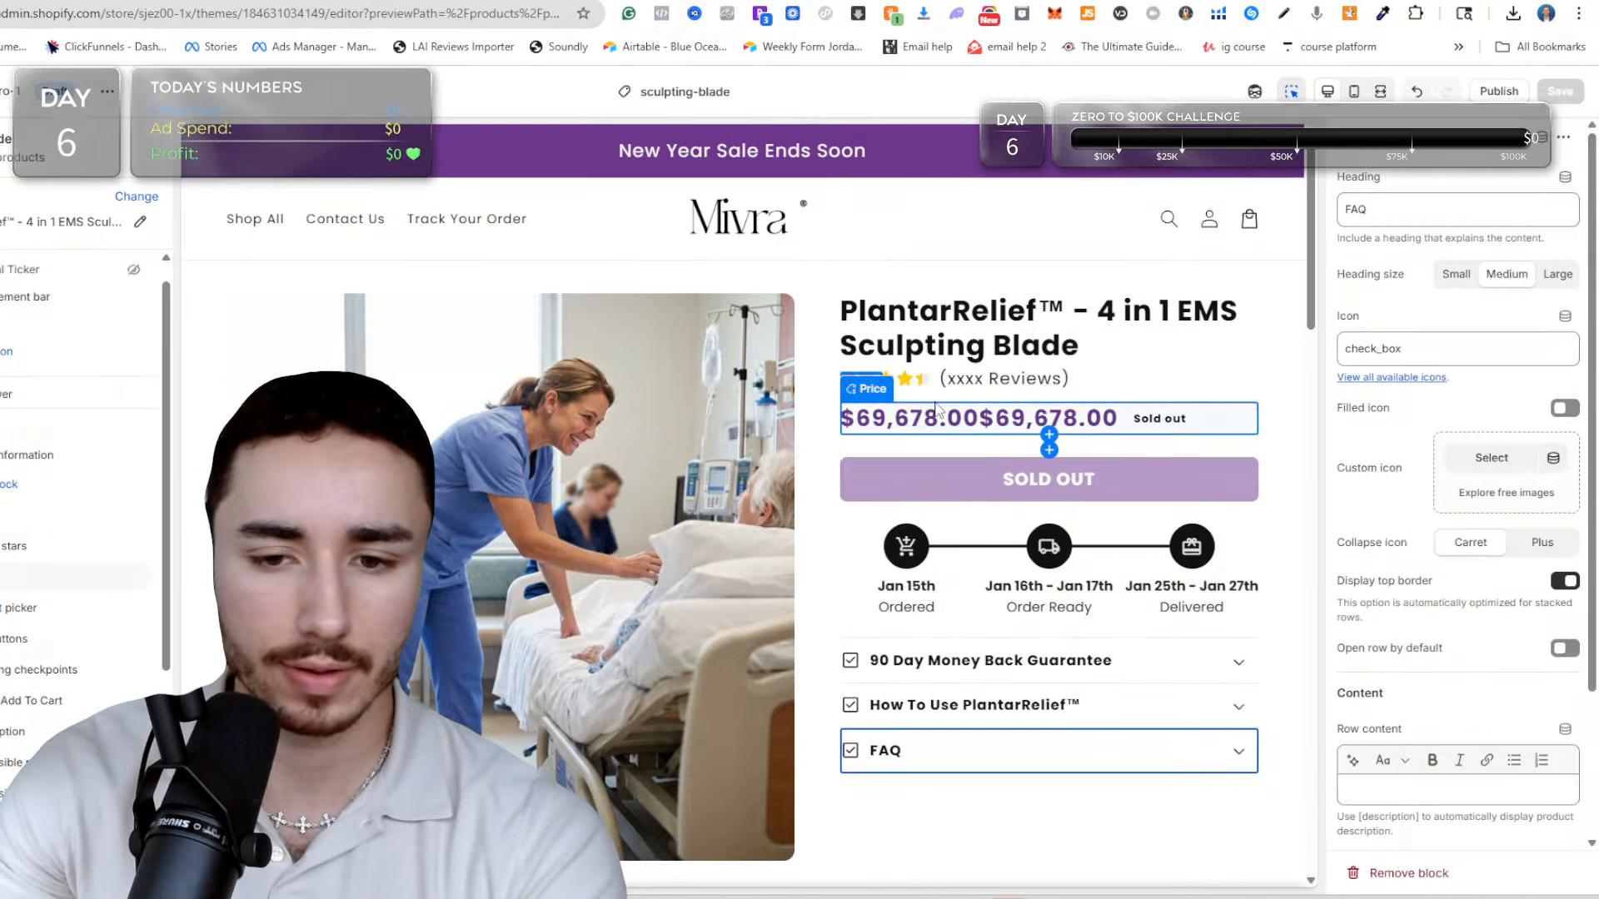
{"action": "left_click", "coordinate": [1093, 410]}
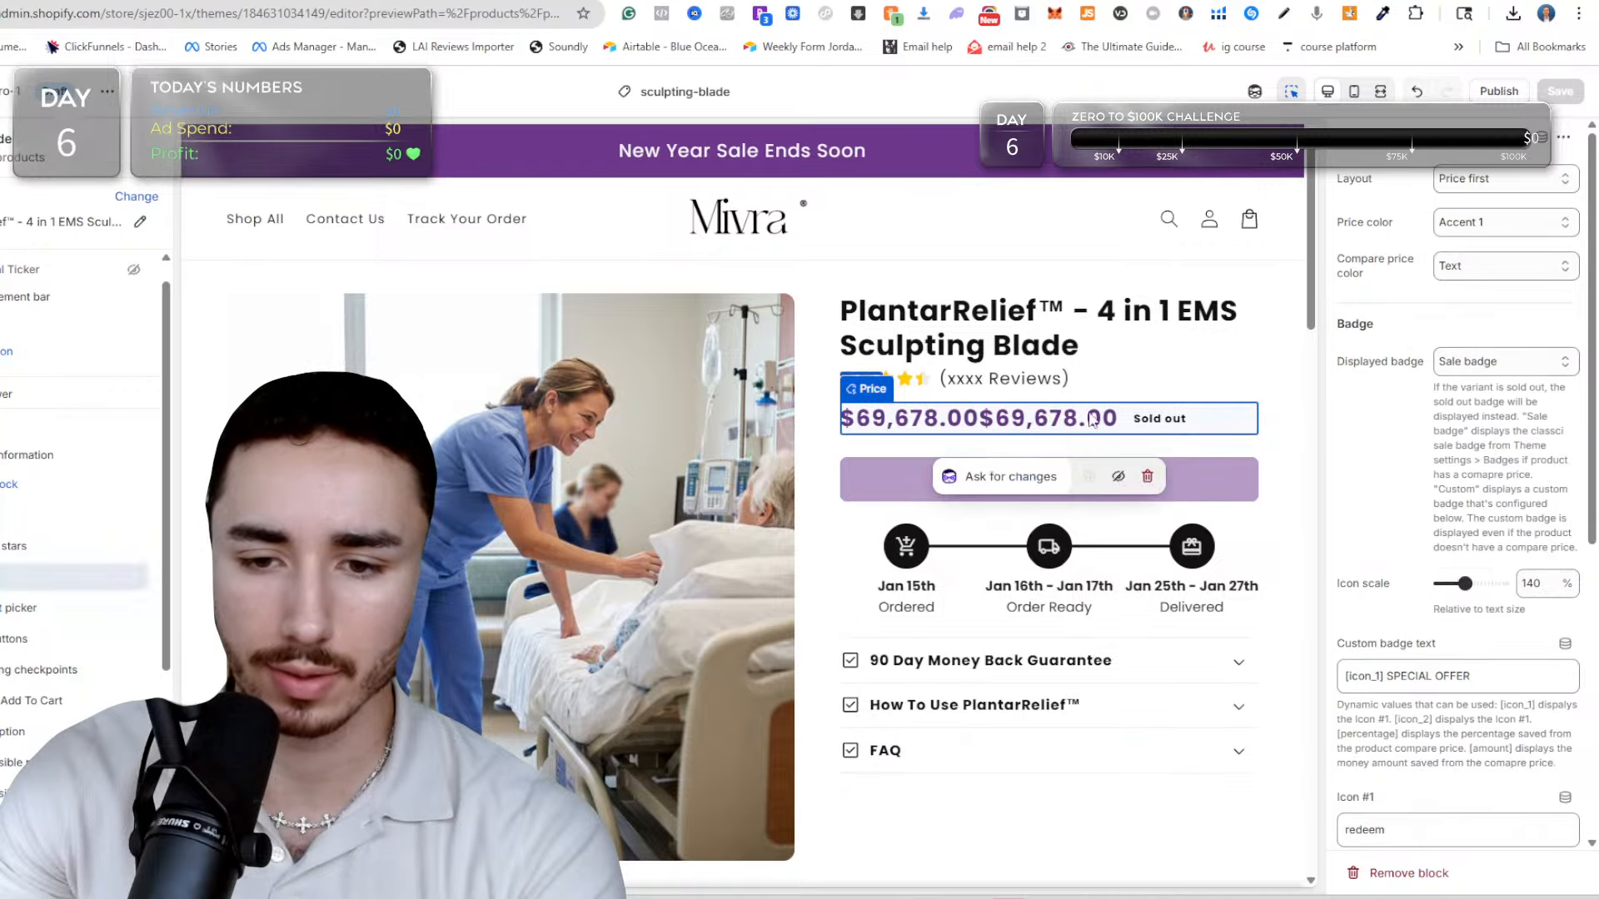
{"action": "left_click", "coordinate": [1150, 475]}
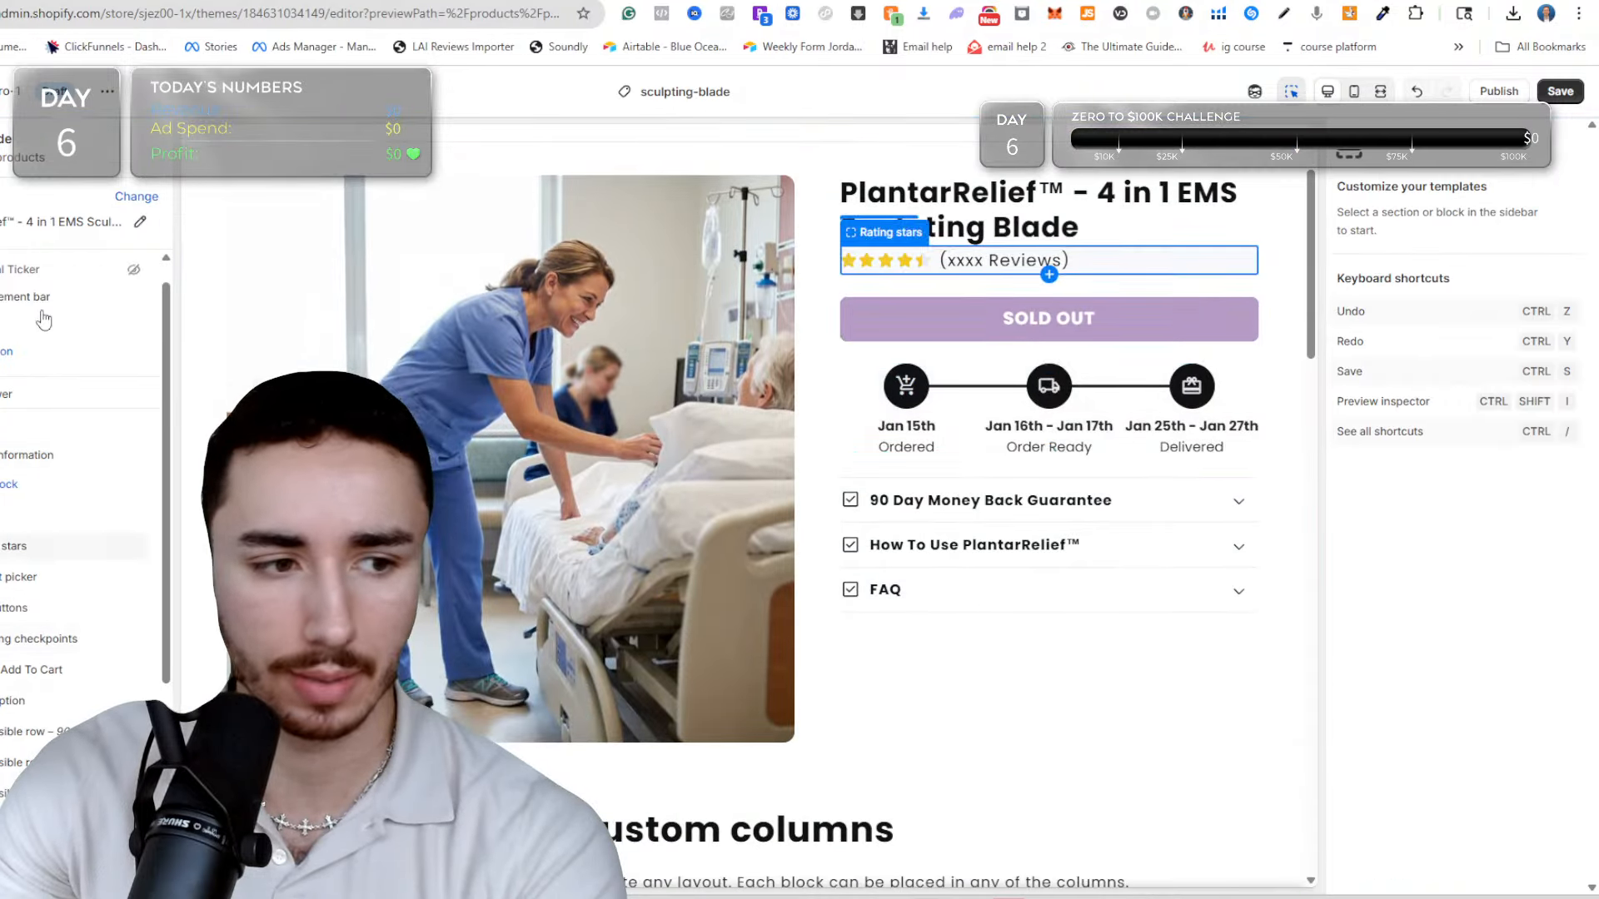
Add a Text with icon block to the product information, place it below the variant picker, and duplicate it twice.
{"action": "scroll", "coordinate": [35, 454], "scroll_direction": "down", "scroll_amount": 3}
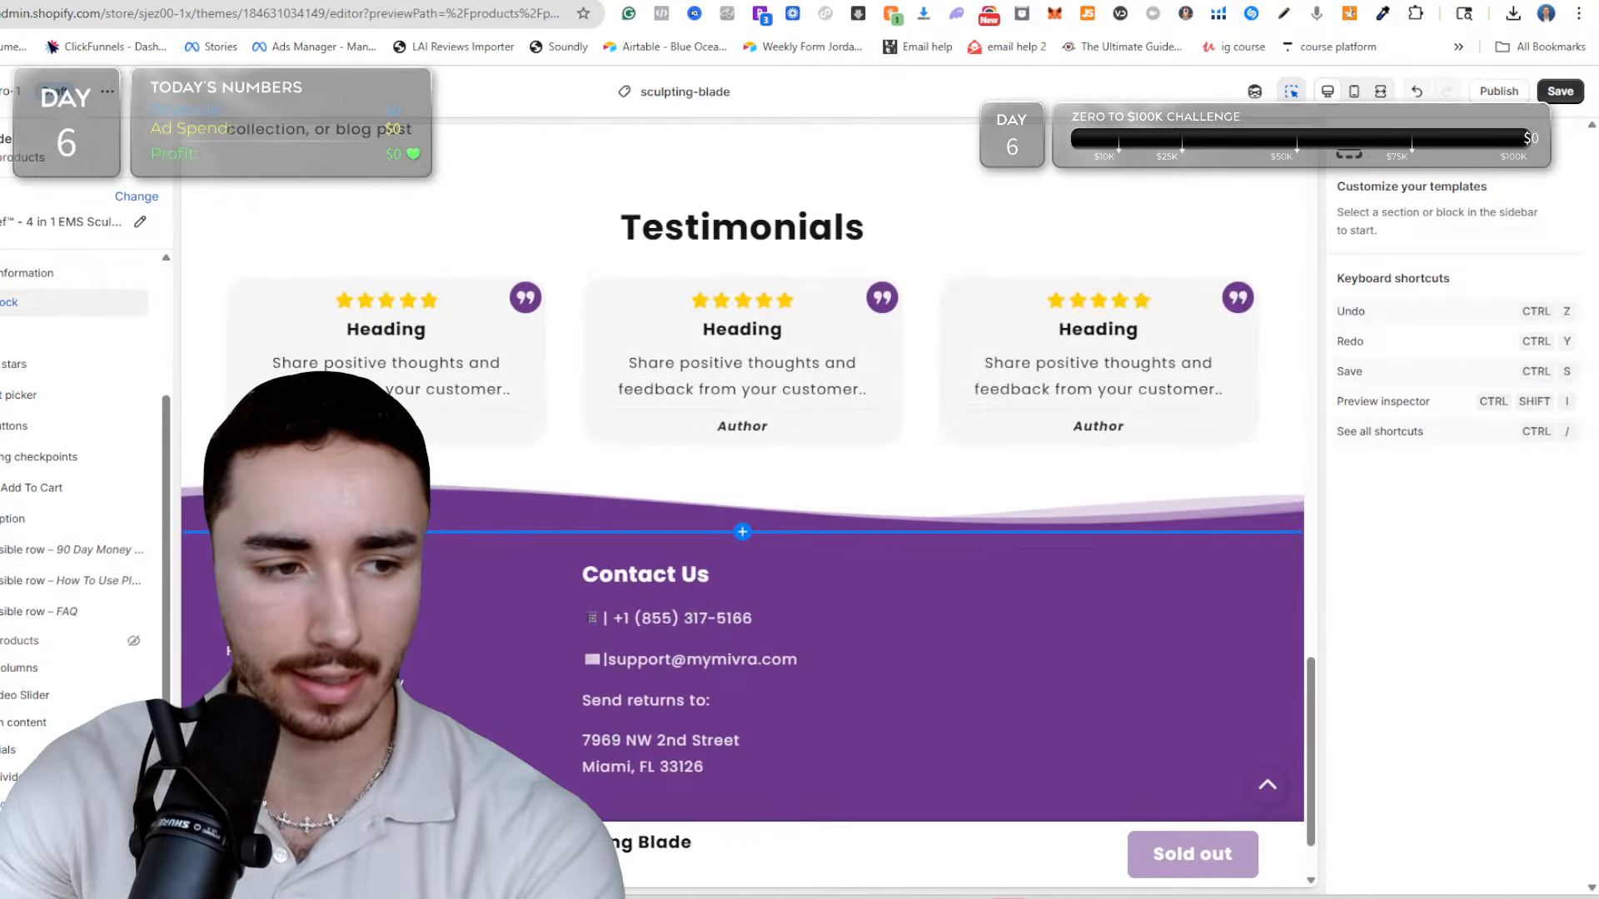
{"action": "left_click", "coordinate": [50, 301]}
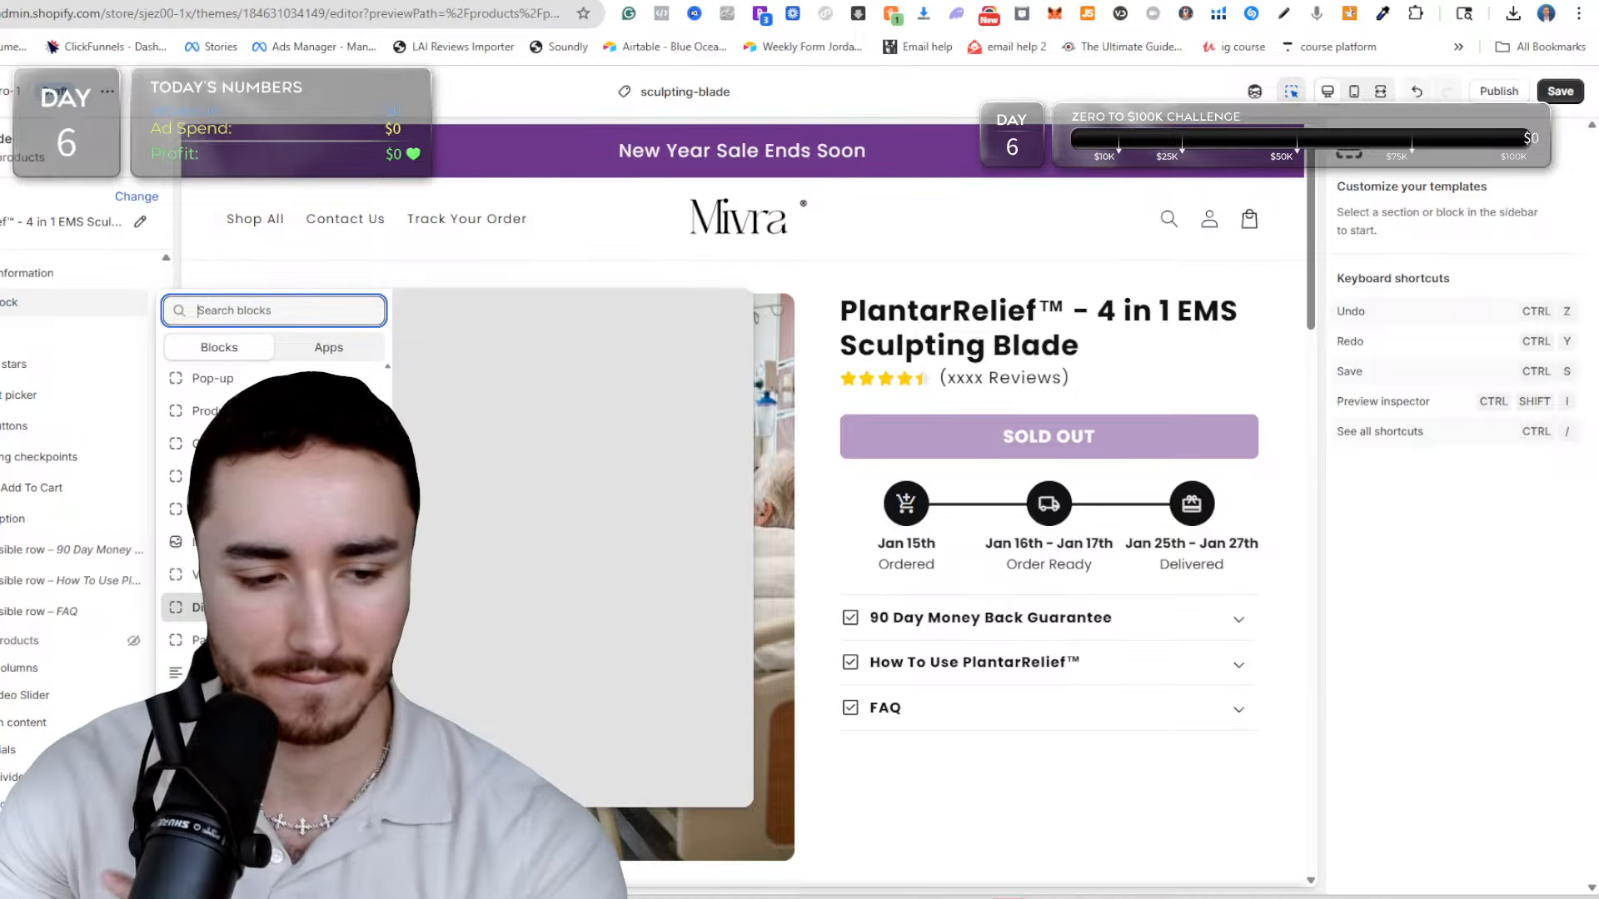
{"action": "scroll", "coordinate": [217, 541], "scroll_direction": "down", "scroll_amount": 3}
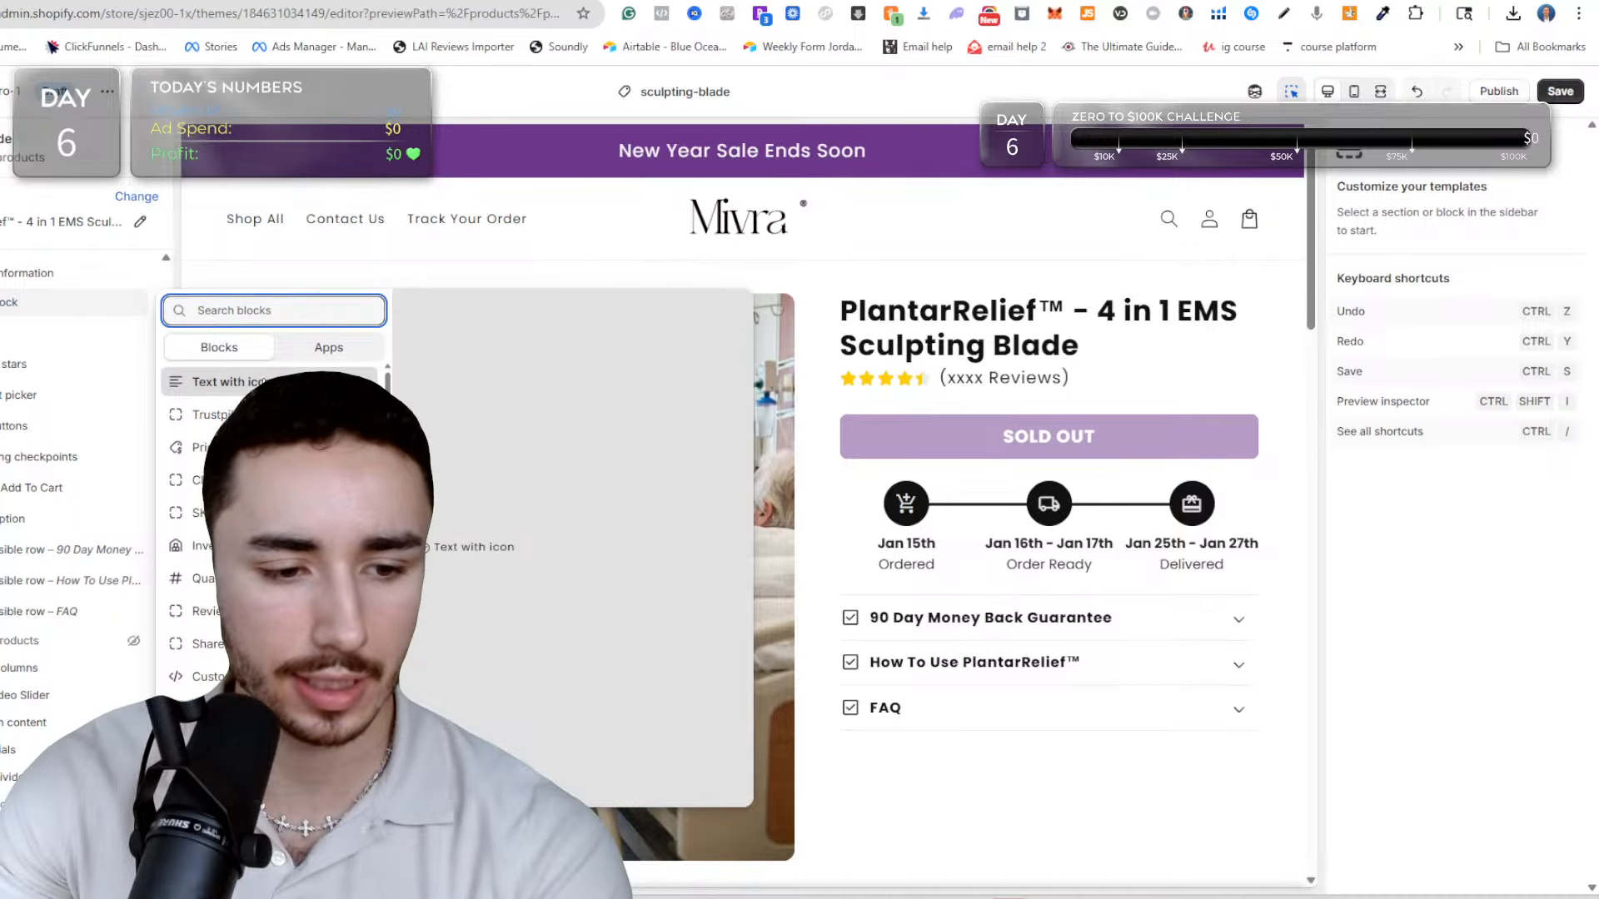
{"action": "left_click", "coordinate": [220, 382]}
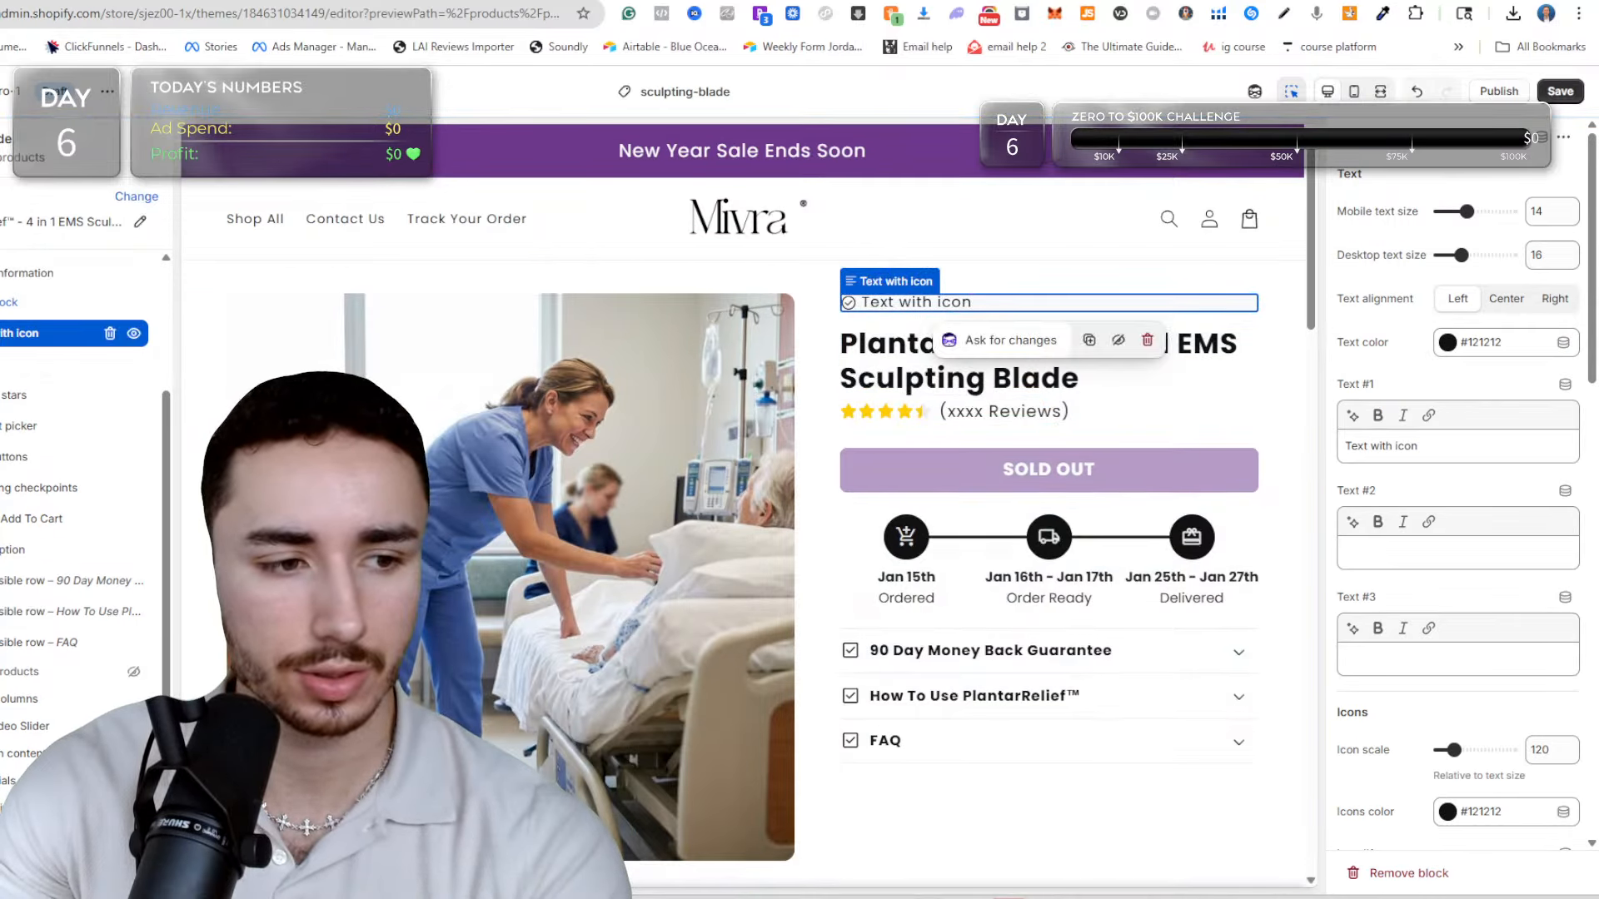
{"action": "left_click_drag", "start_coordinate": [25, 333], "coordinate": [25, 437]}
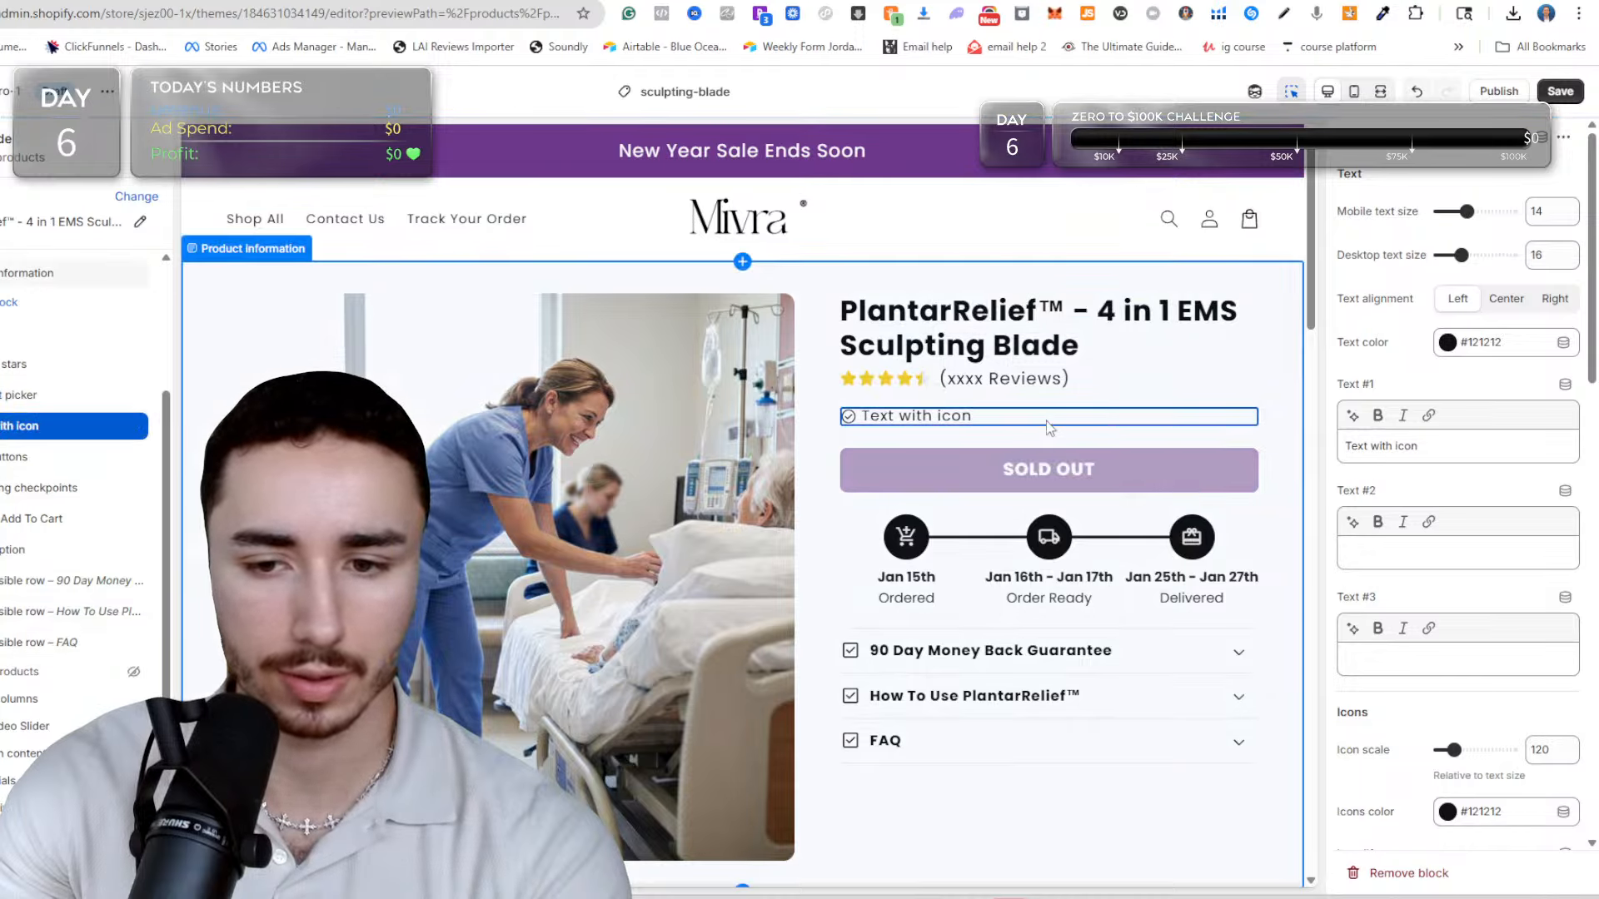
{"action": "left_click", "coordinate": [1099, 454]}
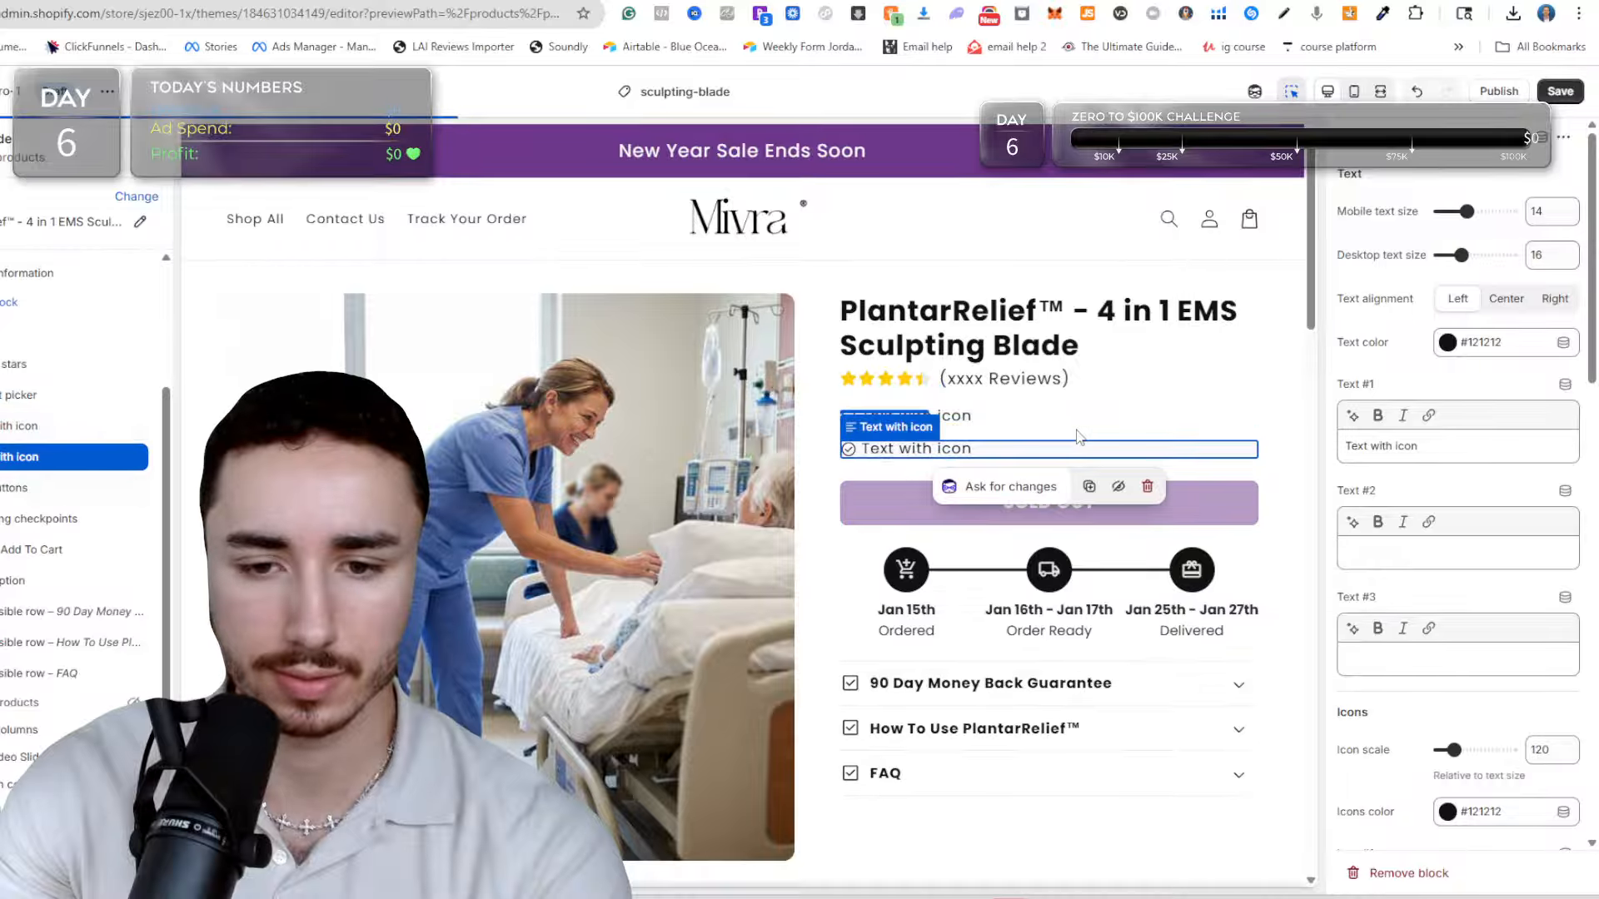
{"action": "left_click", "coordinate": [1088, 487]}
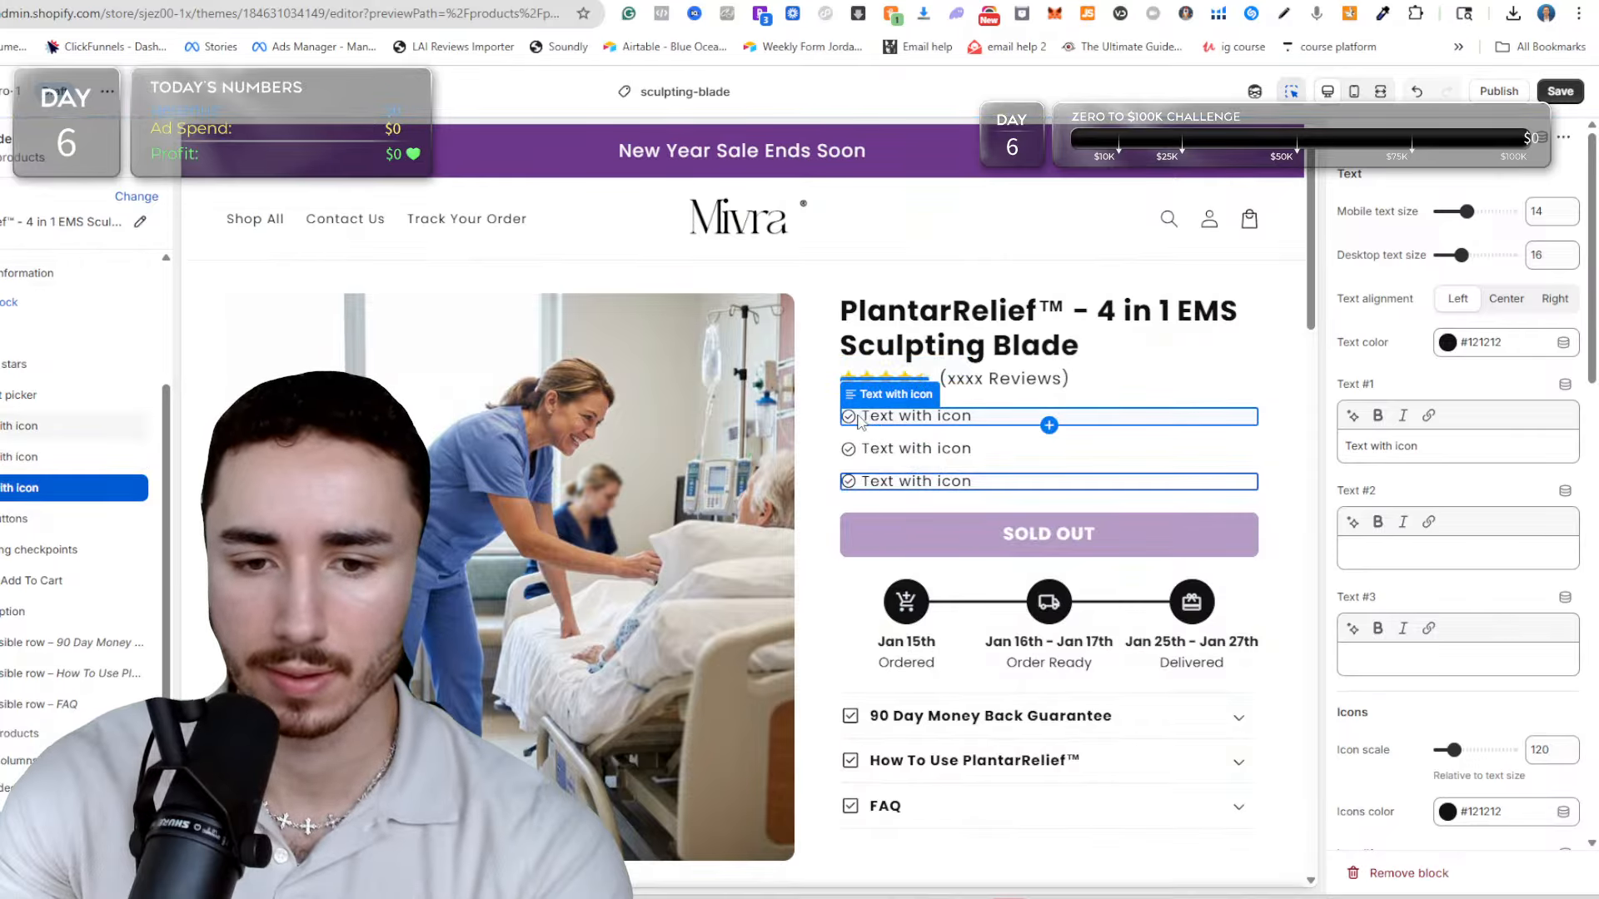
{"action": "scroll", "coordinate": [1465, 516], "scroll_direction": "down", "scroll_amount": 5}
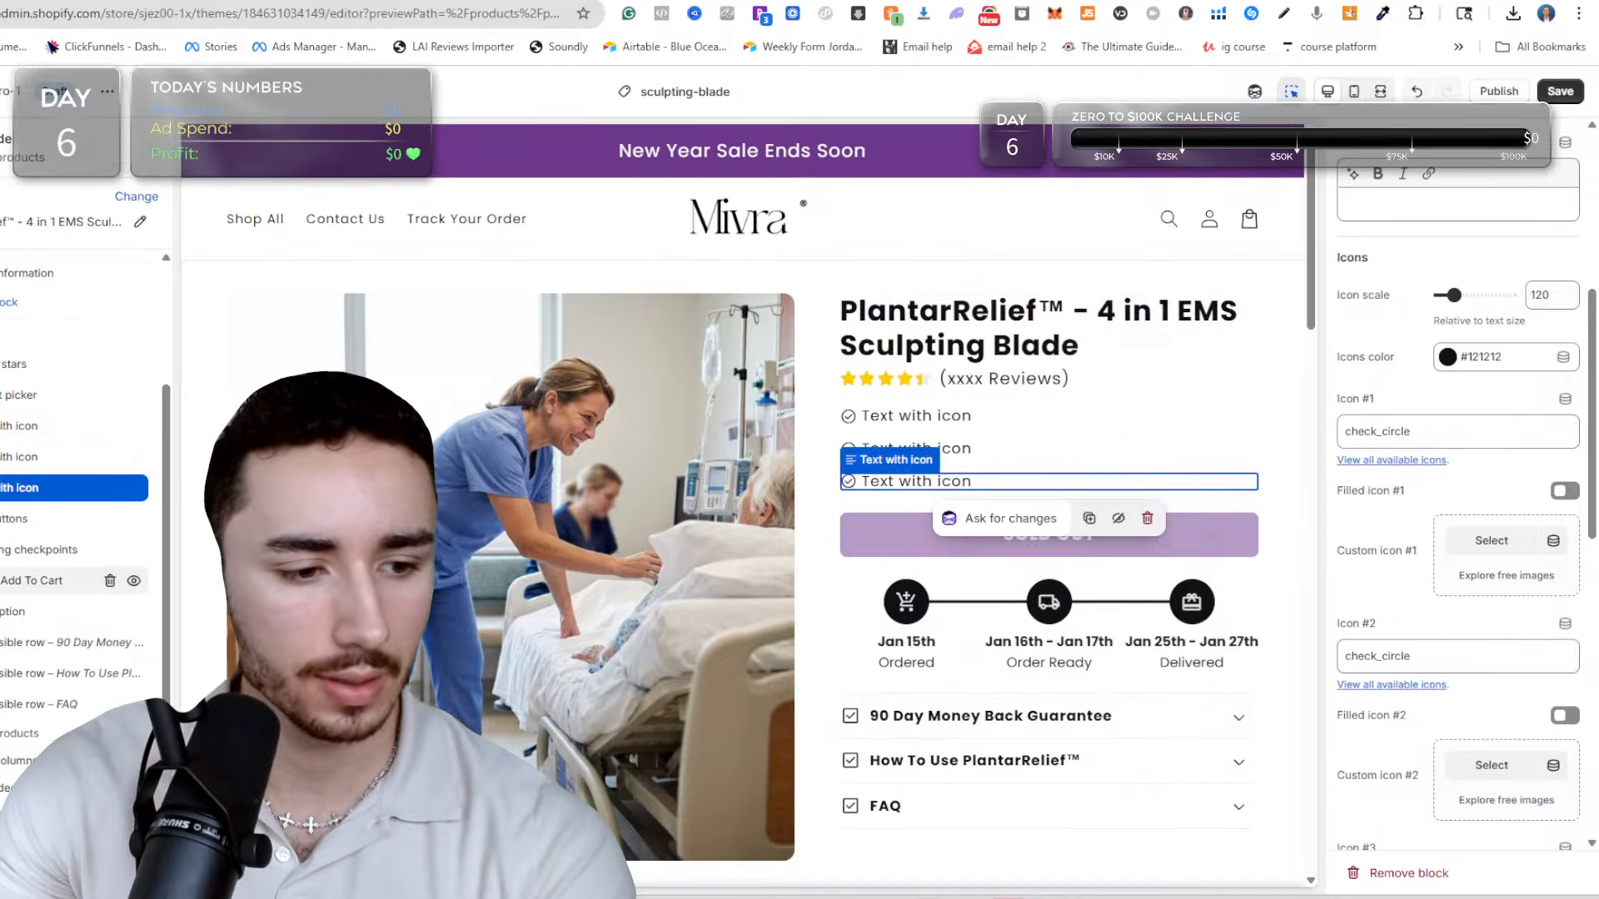
{"action": "left_click", "coordinate": [50, 611]}
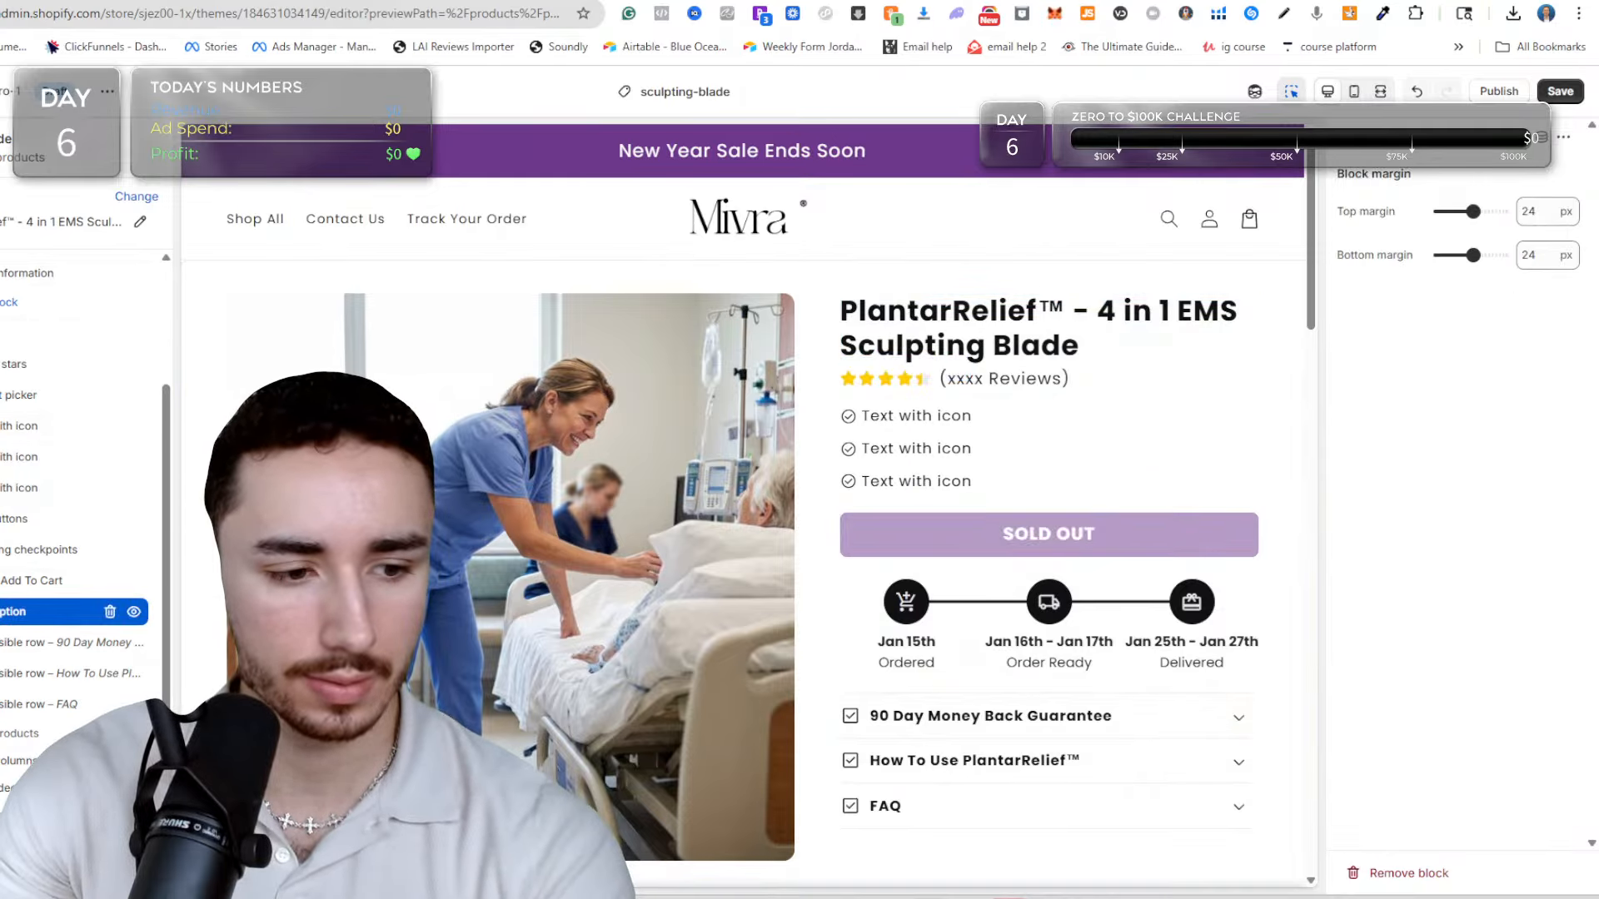
{"action": "scroll", "coordinate": [929, 510], "scroll_direction": "down", "scroll_amount": 8}
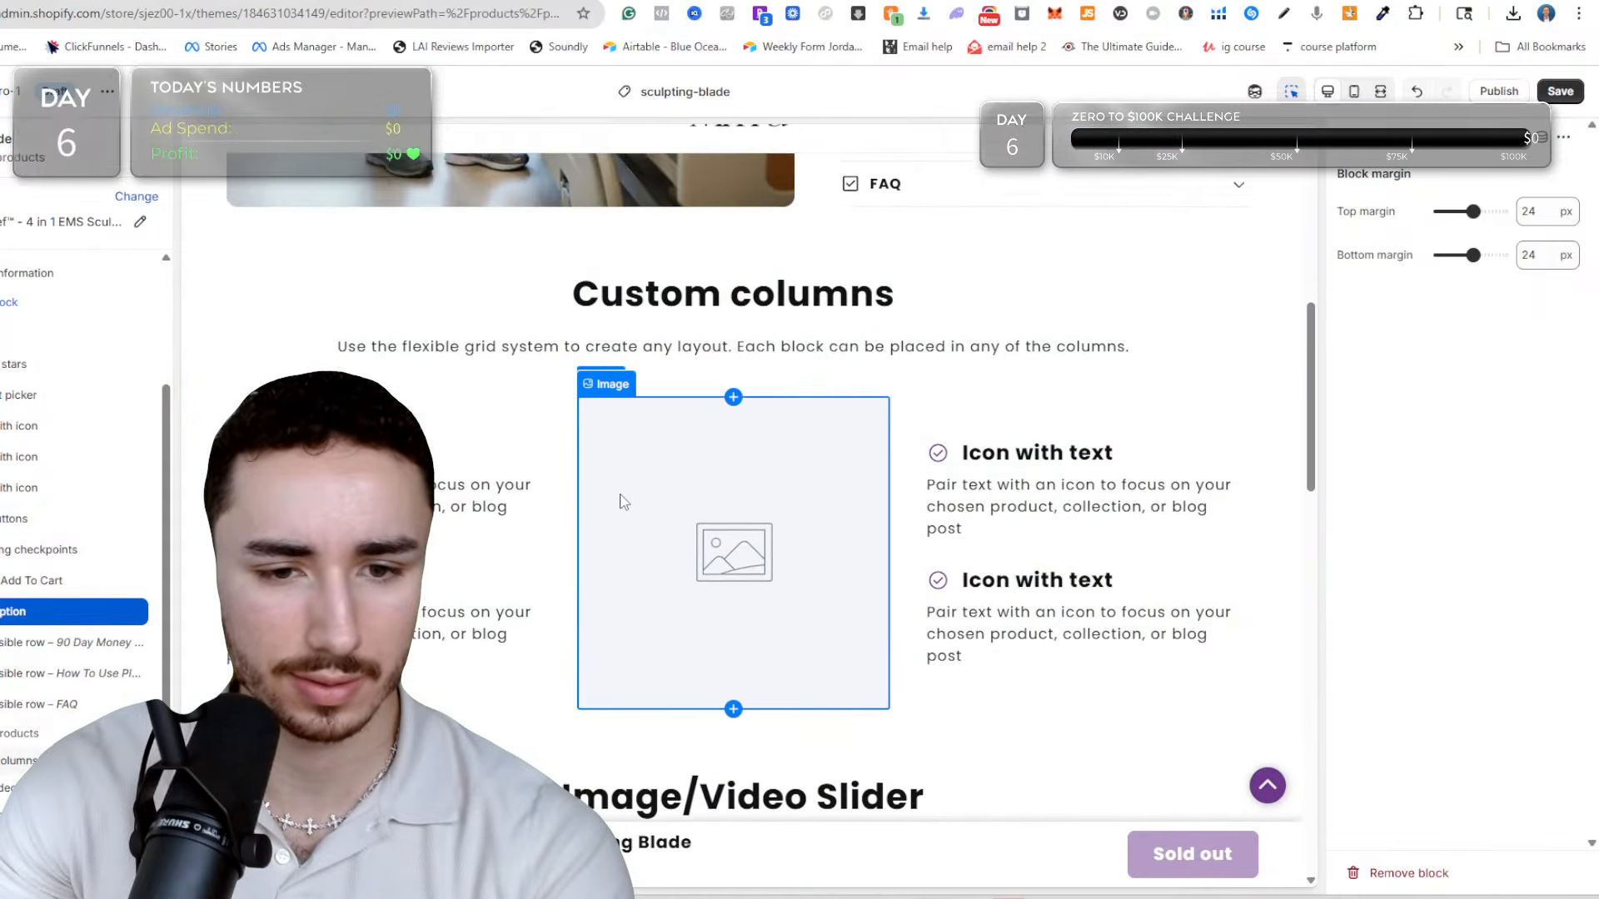
{"action": "scroll", "coordinate": [651, 471], "scroll_direction": "up", "scroll_amount": 8}
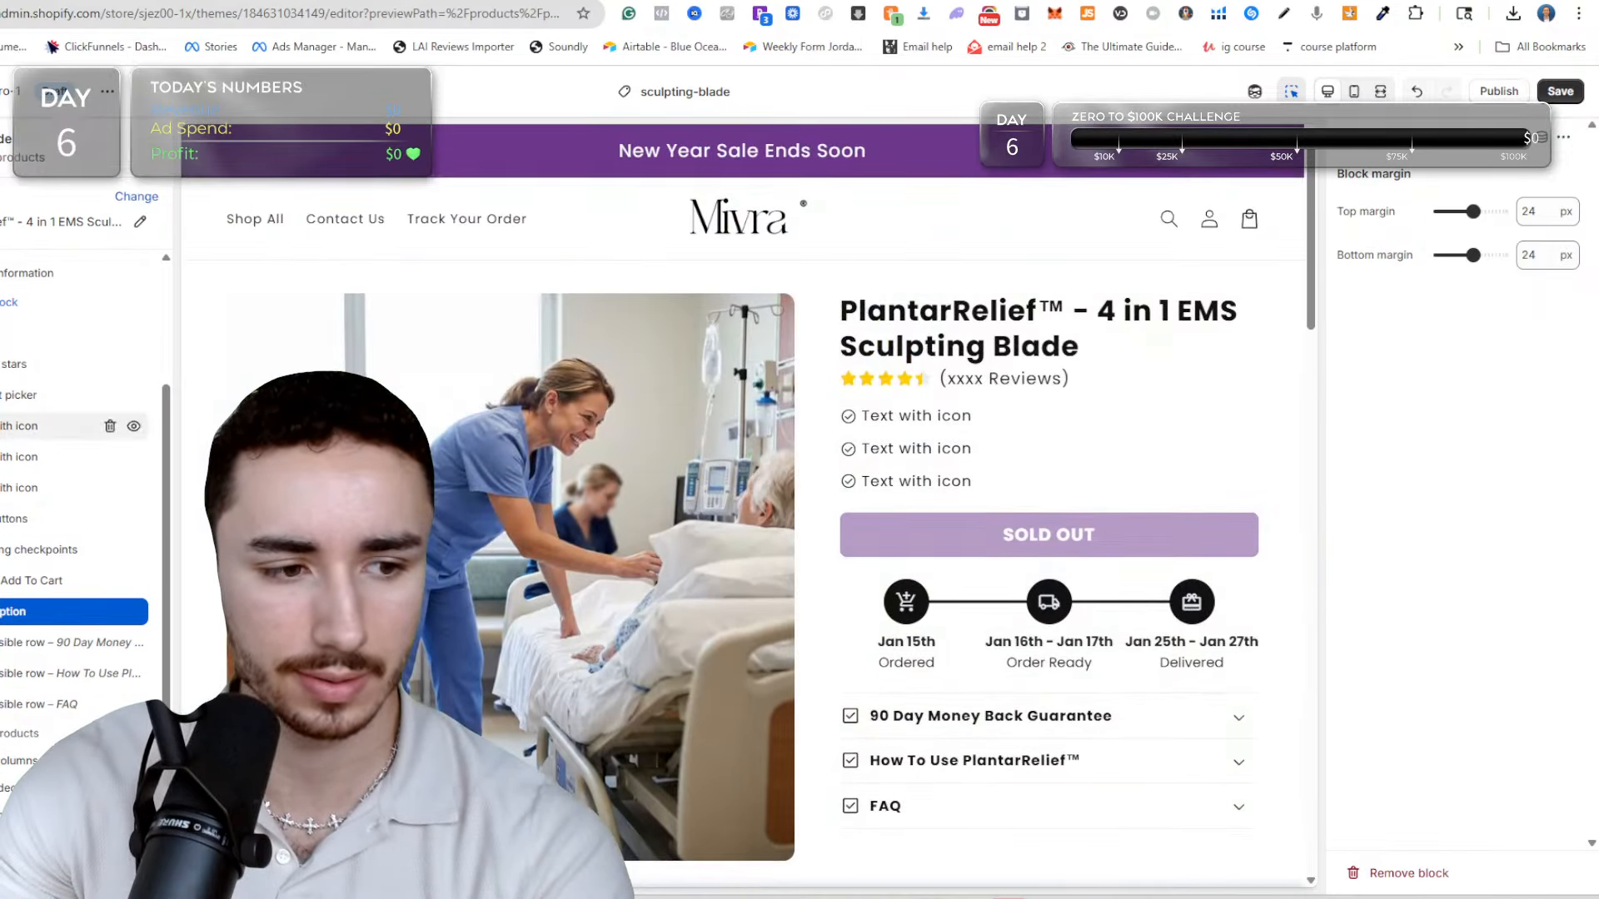
Add an empty Custom liquid block to the product information and move it directly above the three Text with icon blocks.
{"action": "scroll", "coordinate": [18, 530], "scroll_direction": "up", "scroll_amount": 3}
{"action": "left_click", "coordinate": [6, 513]}
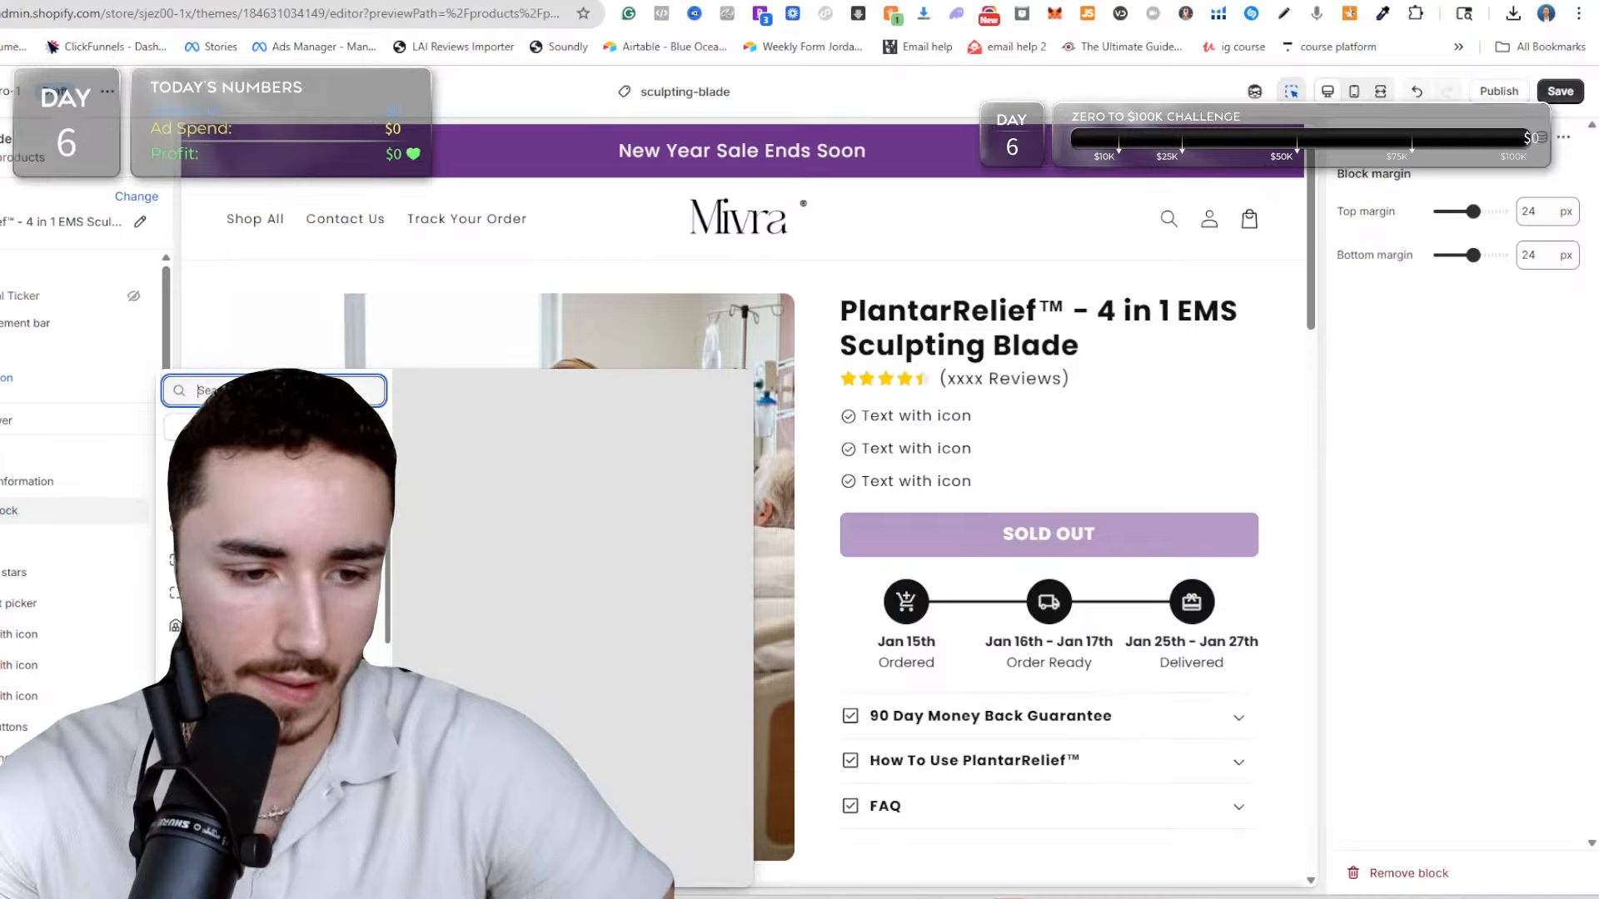
{"action": "left_click", "coordinate": [250, 528]}
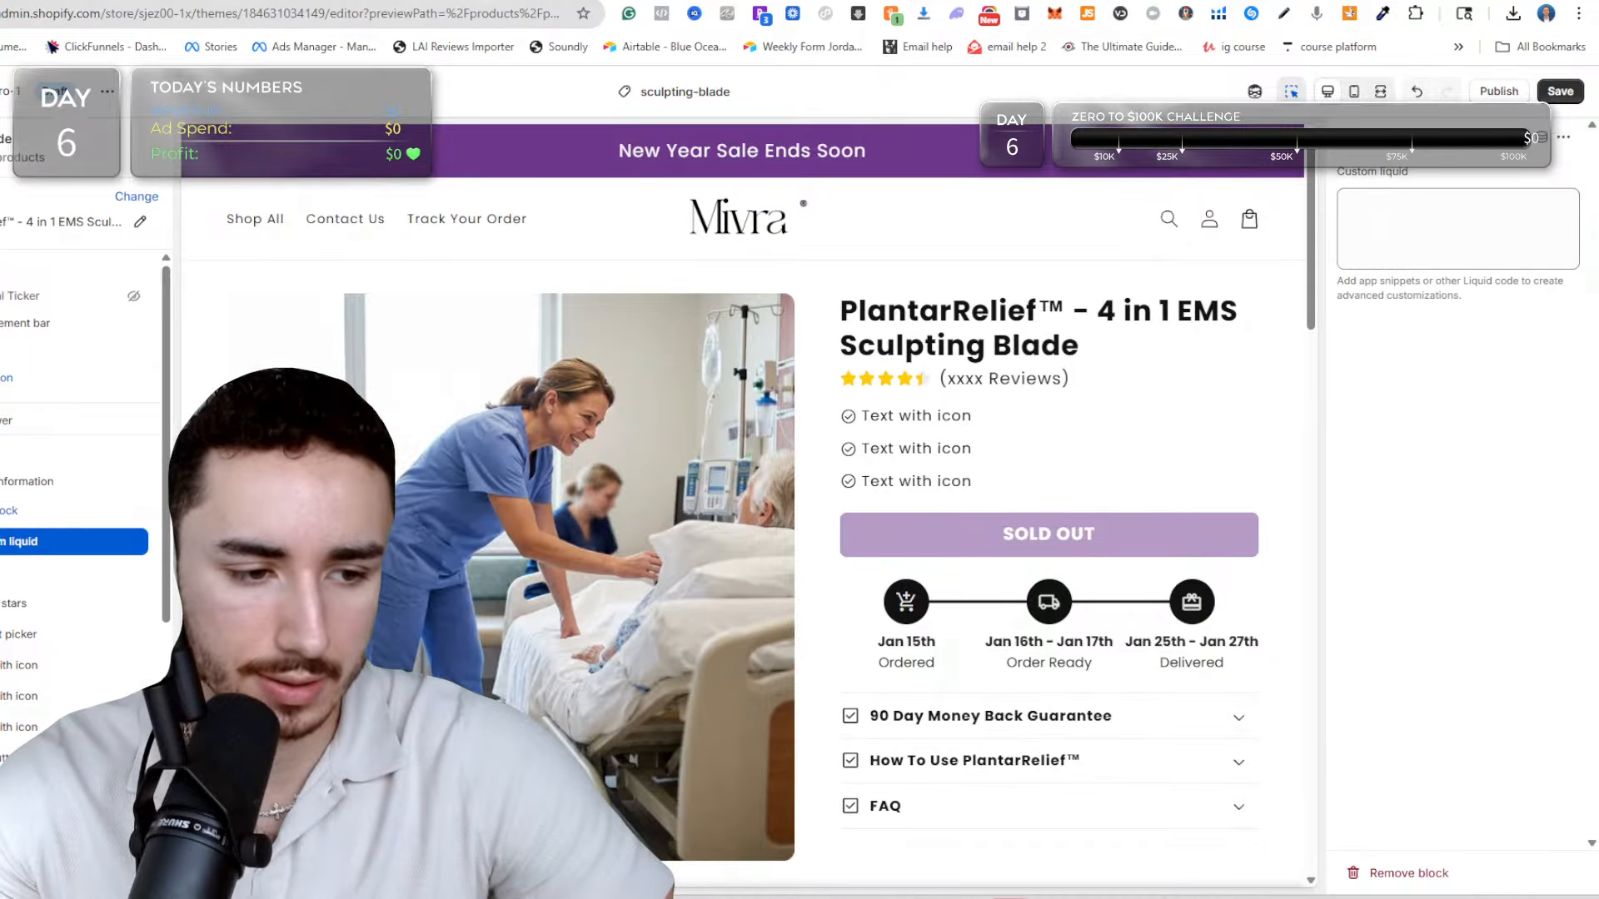
{"action": "left_click_drag", "start_coordinate": [18, 541], "coordinate": [25, 547]}
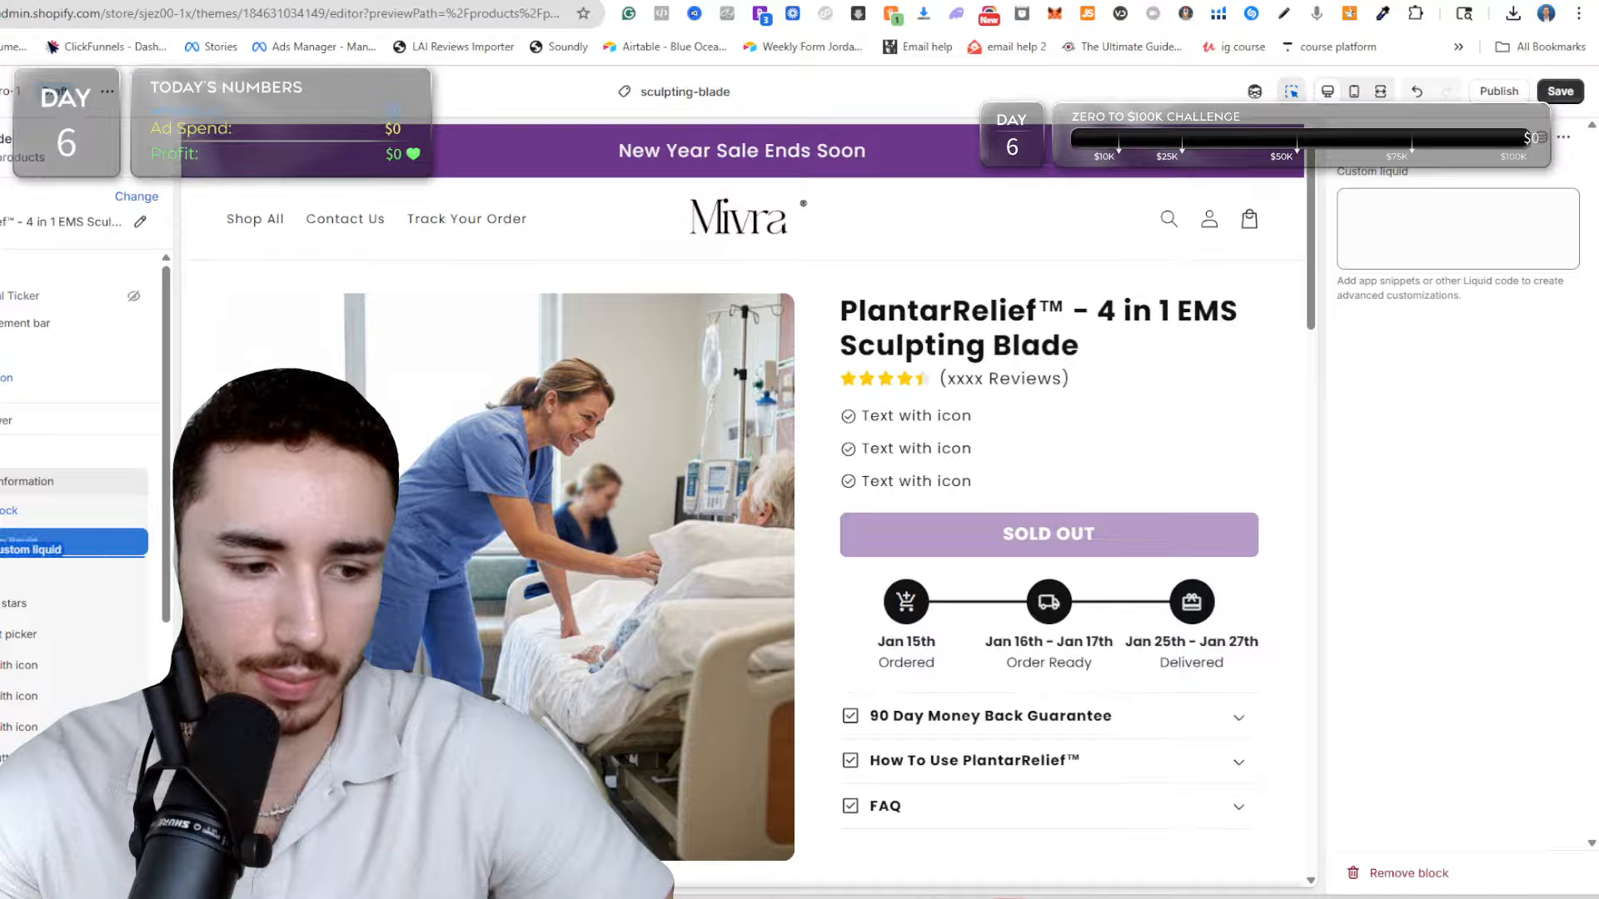
{"action": "left_click_drag", "start_coordinate": [25, 546], "coordinate": [4, 636]}
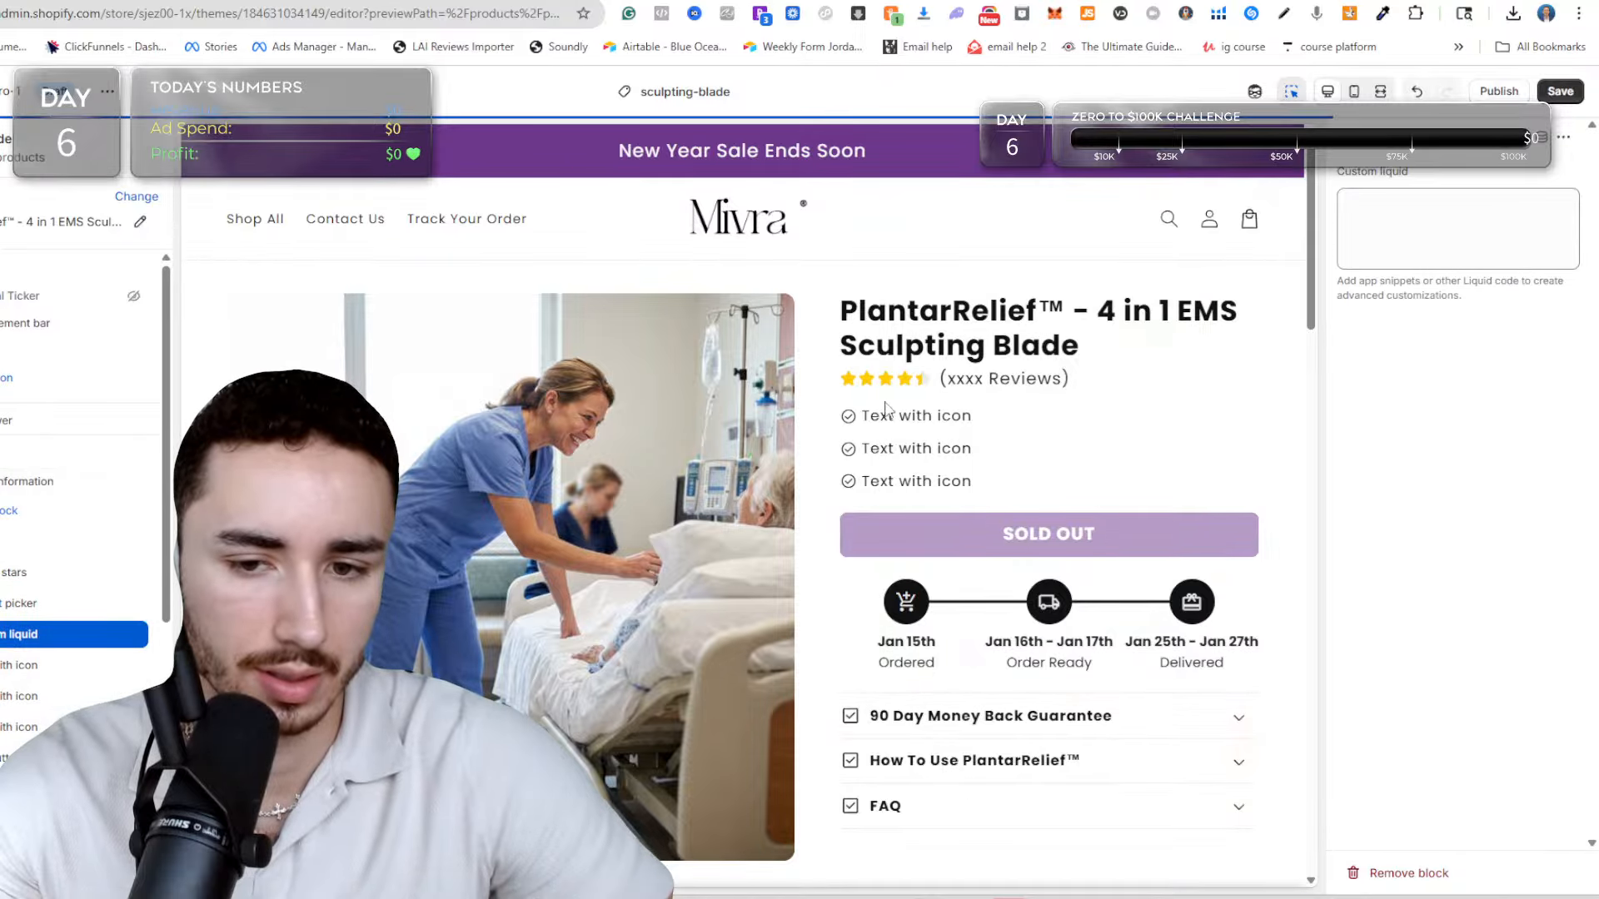
Go to the Velori store's admin from the product tab and open its current theme, shrine-theme-pro, in the theme editor.
{"action": "key", "text": "ctrl+shift+Tab"}
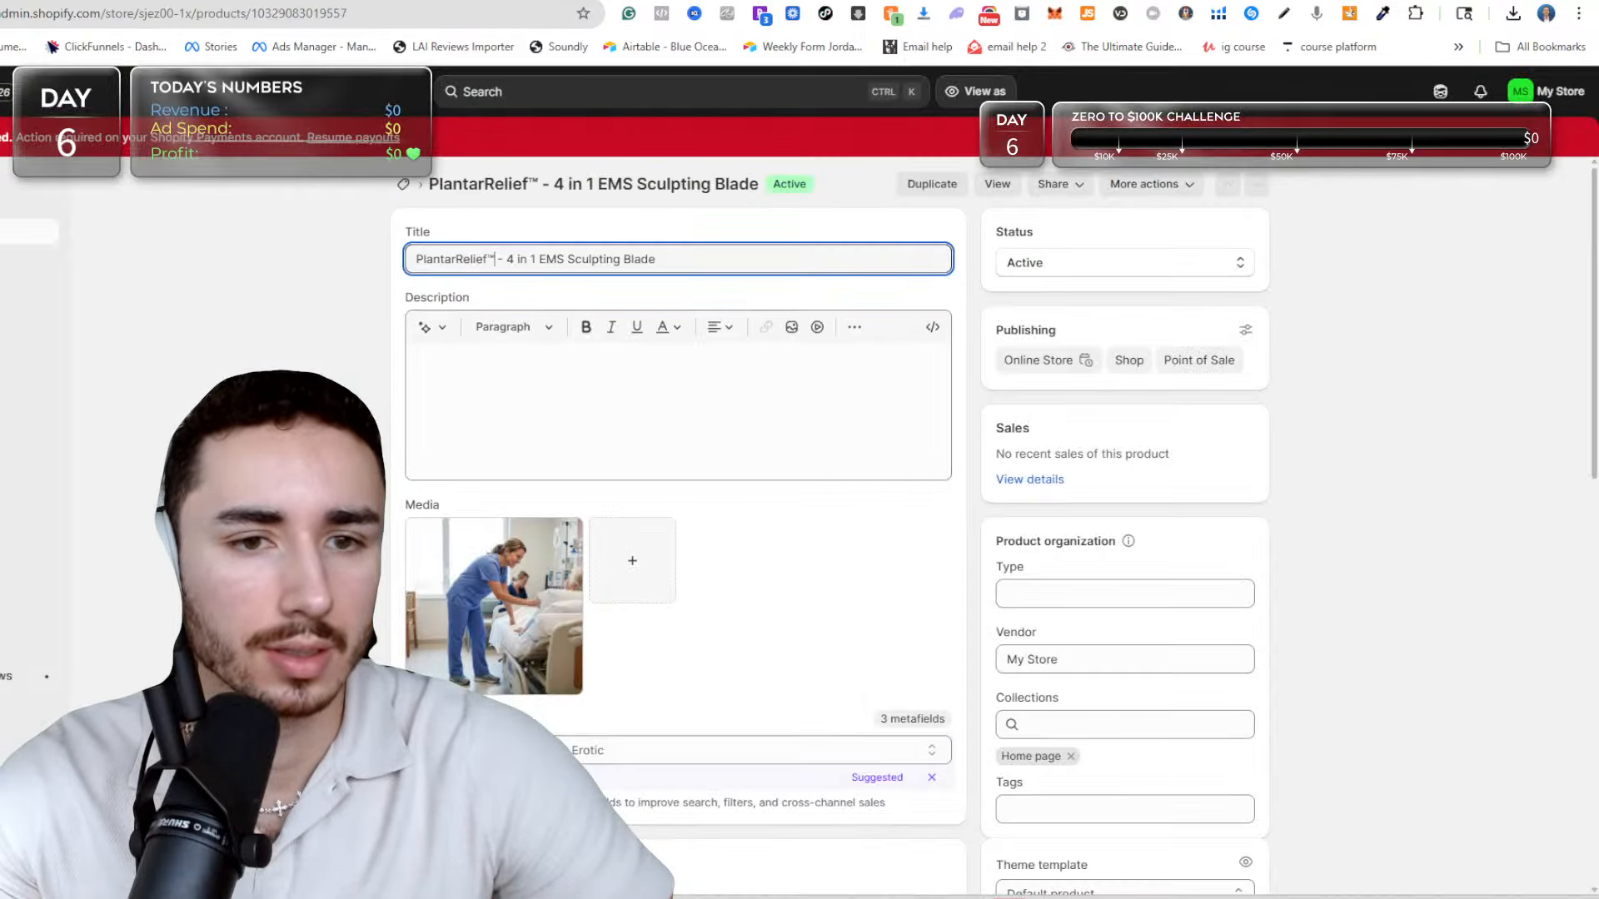
{"action": "left_click", "coordinate": [351, 14]}
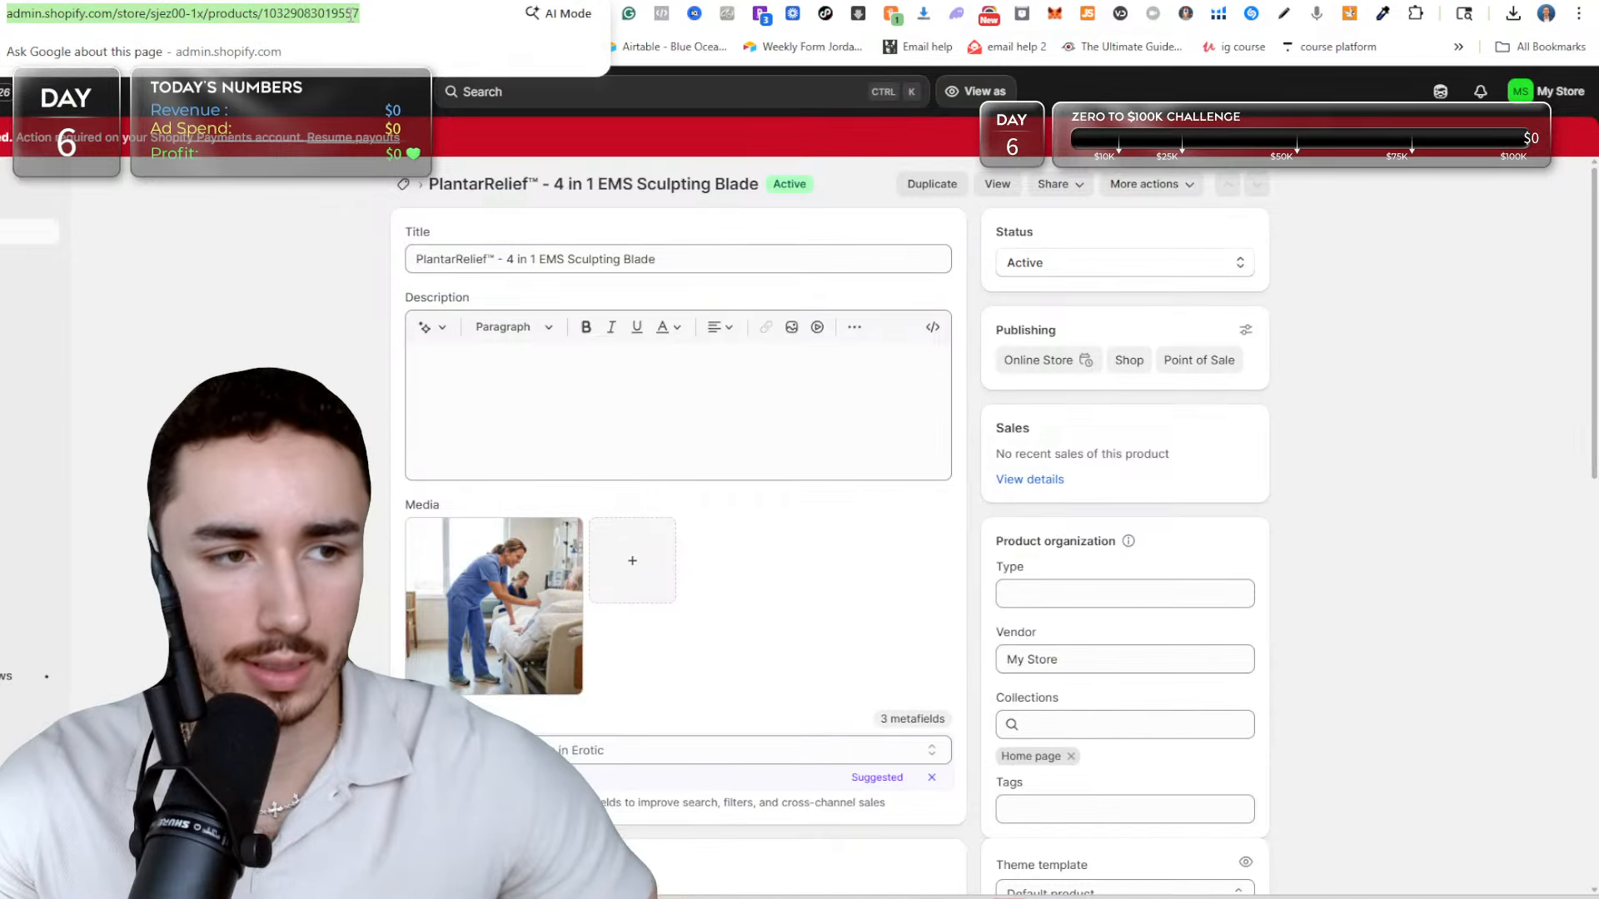
{"action": "type", "text": "velo"}
{"action": "key", "text": "Return"}
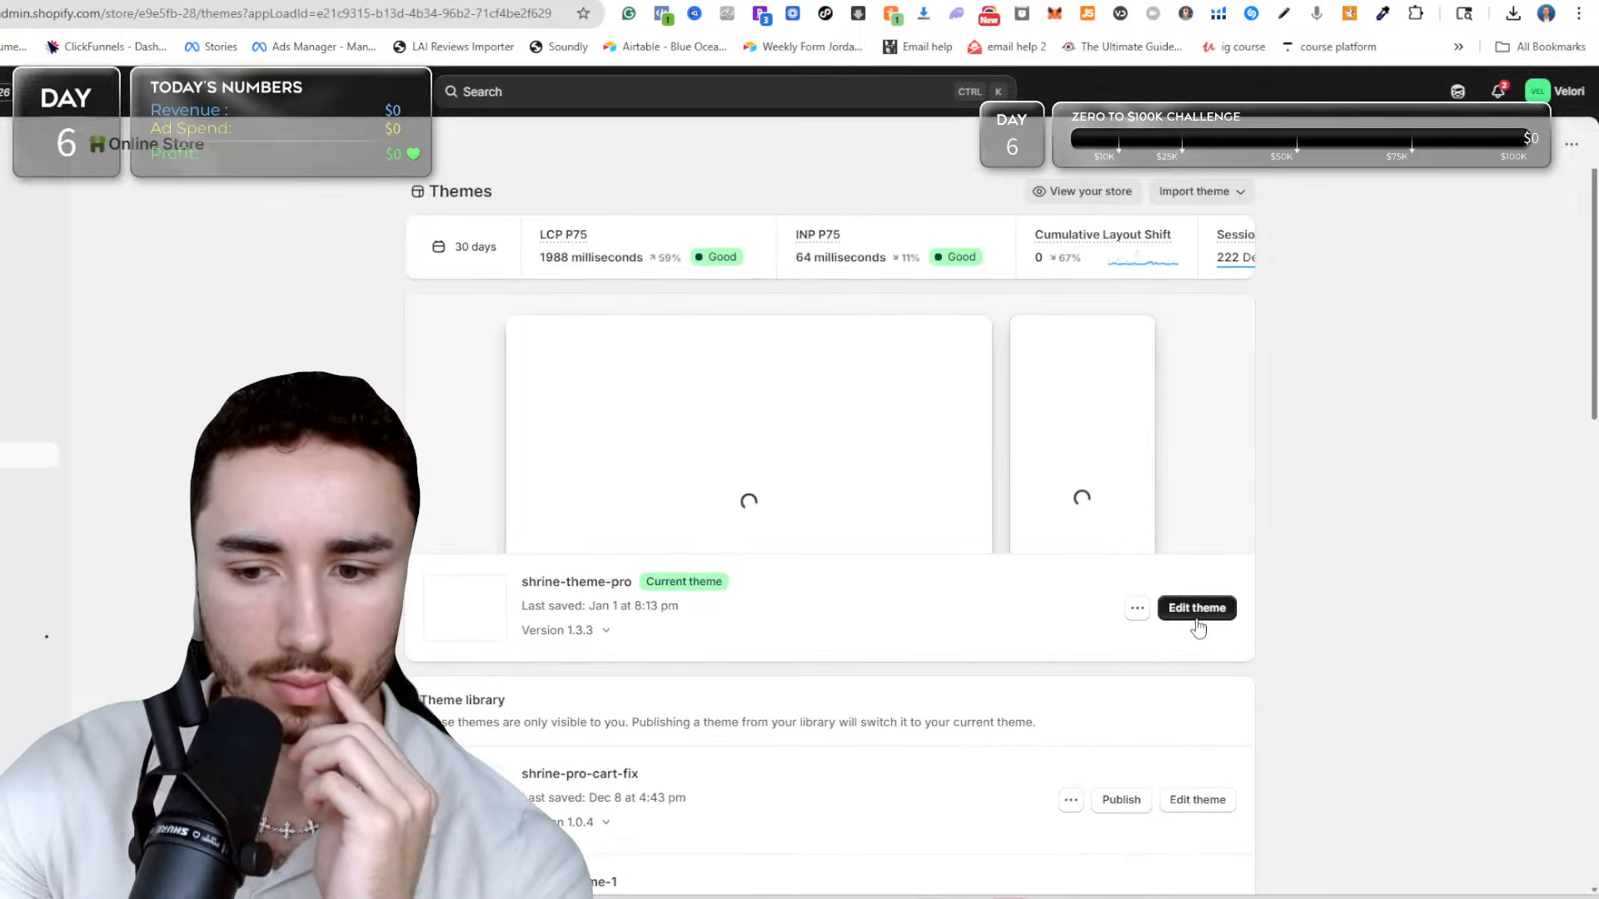
{"action": "left_click", "coordinate": [1204, 616]}
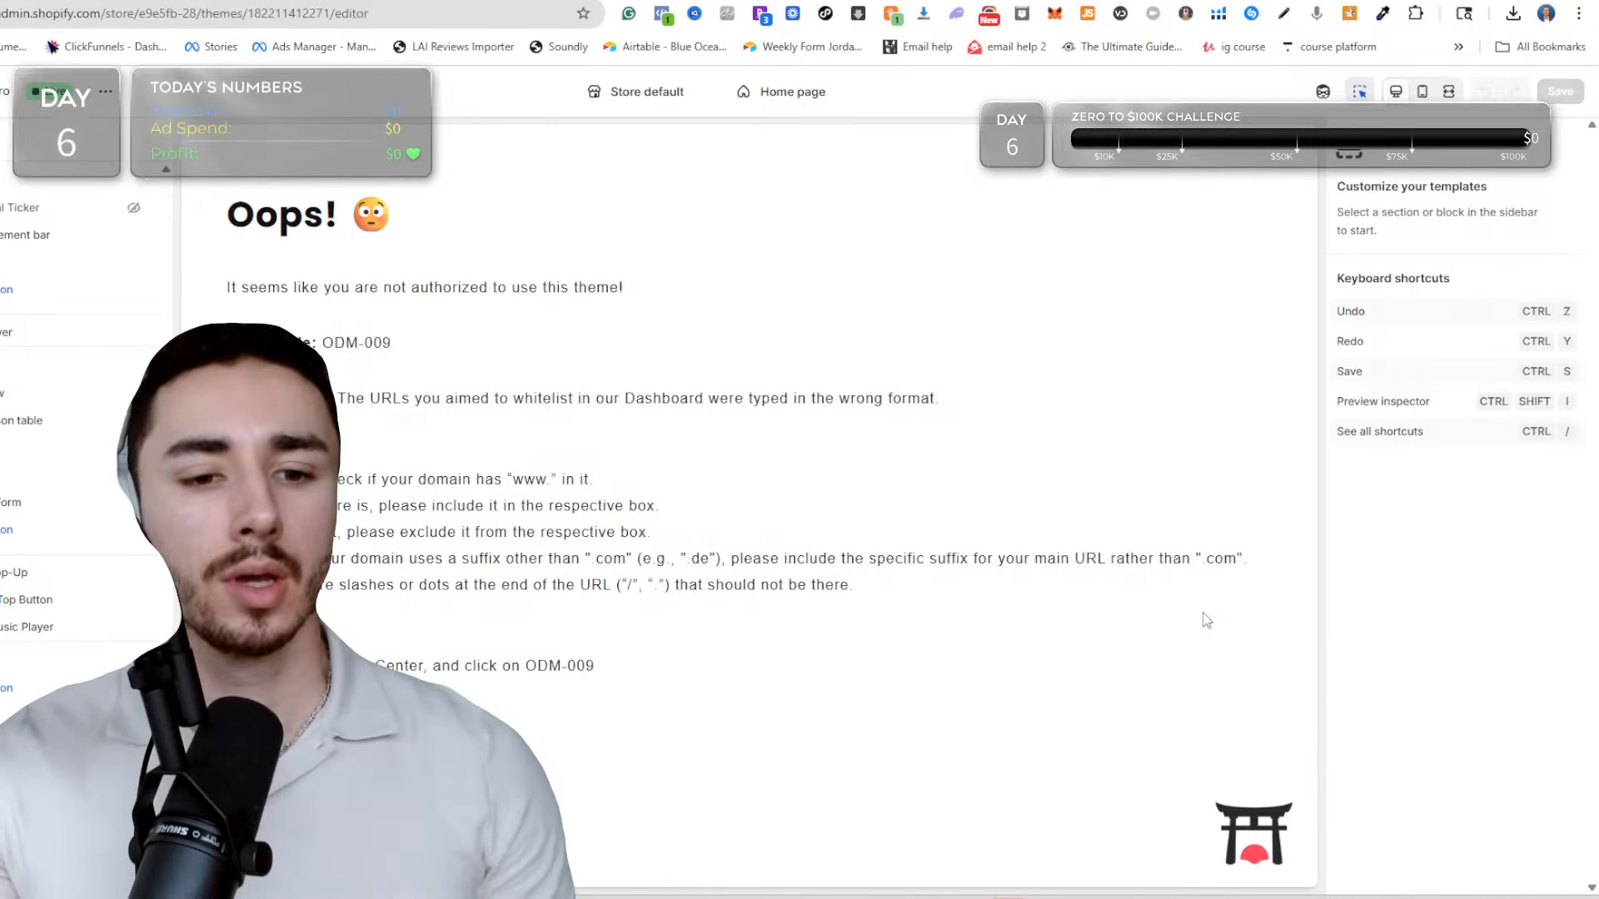
Open the neck-firming-cream product template and show the code of the Custom liquid block below its rating stars.
{"action": "left_click", "coordinate": [759, 92]}
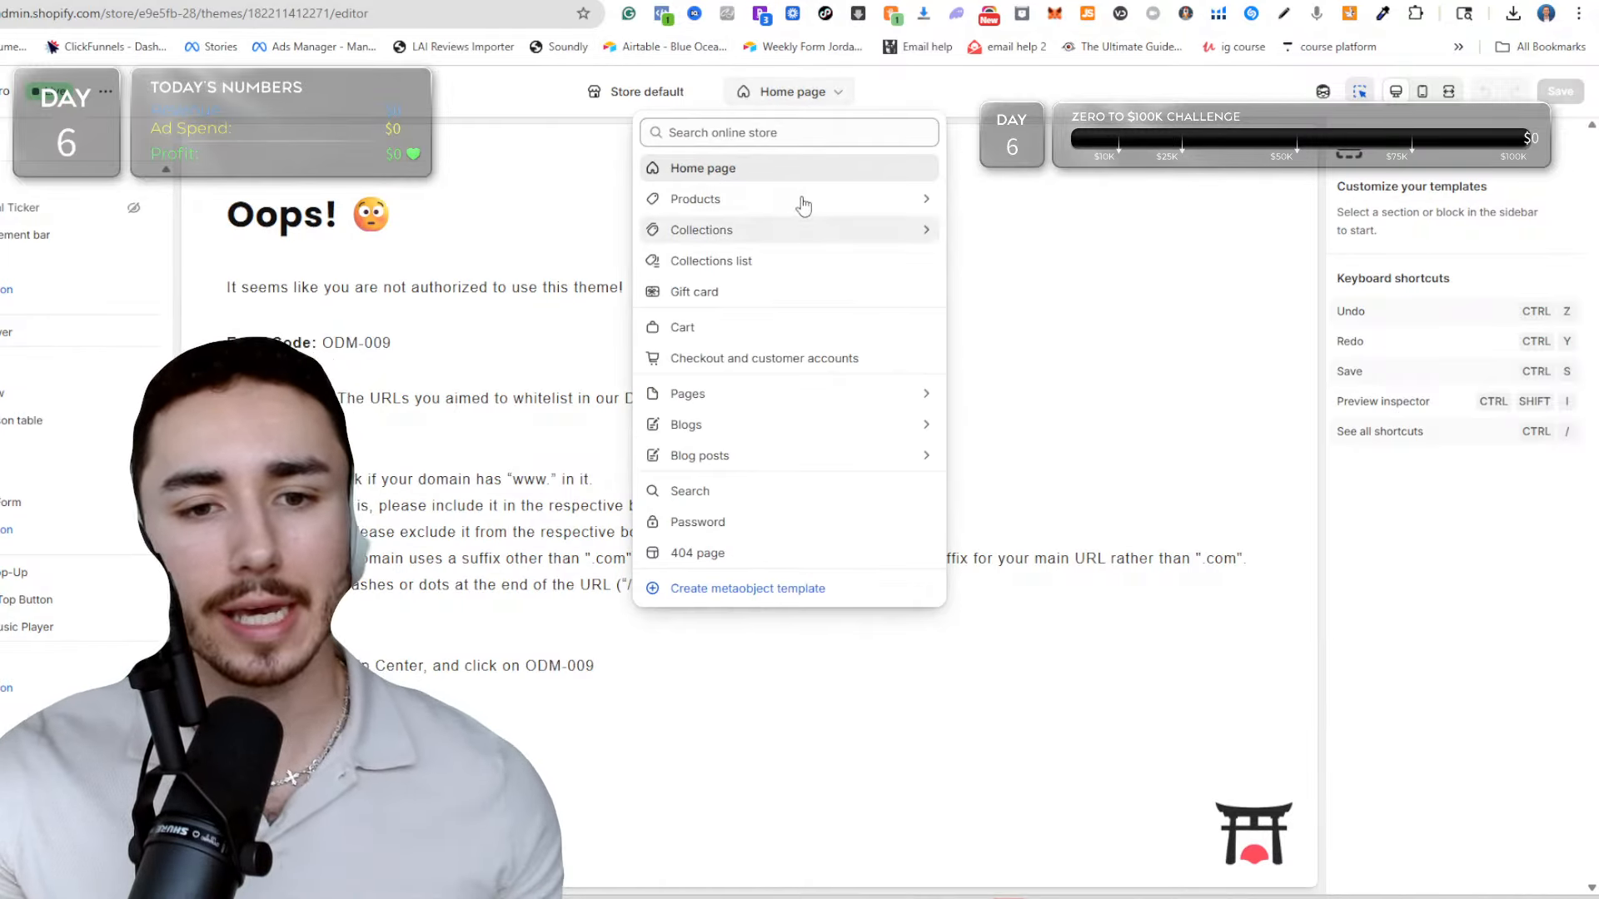
{"action": "left_click", "coordinate": [802, 201]}
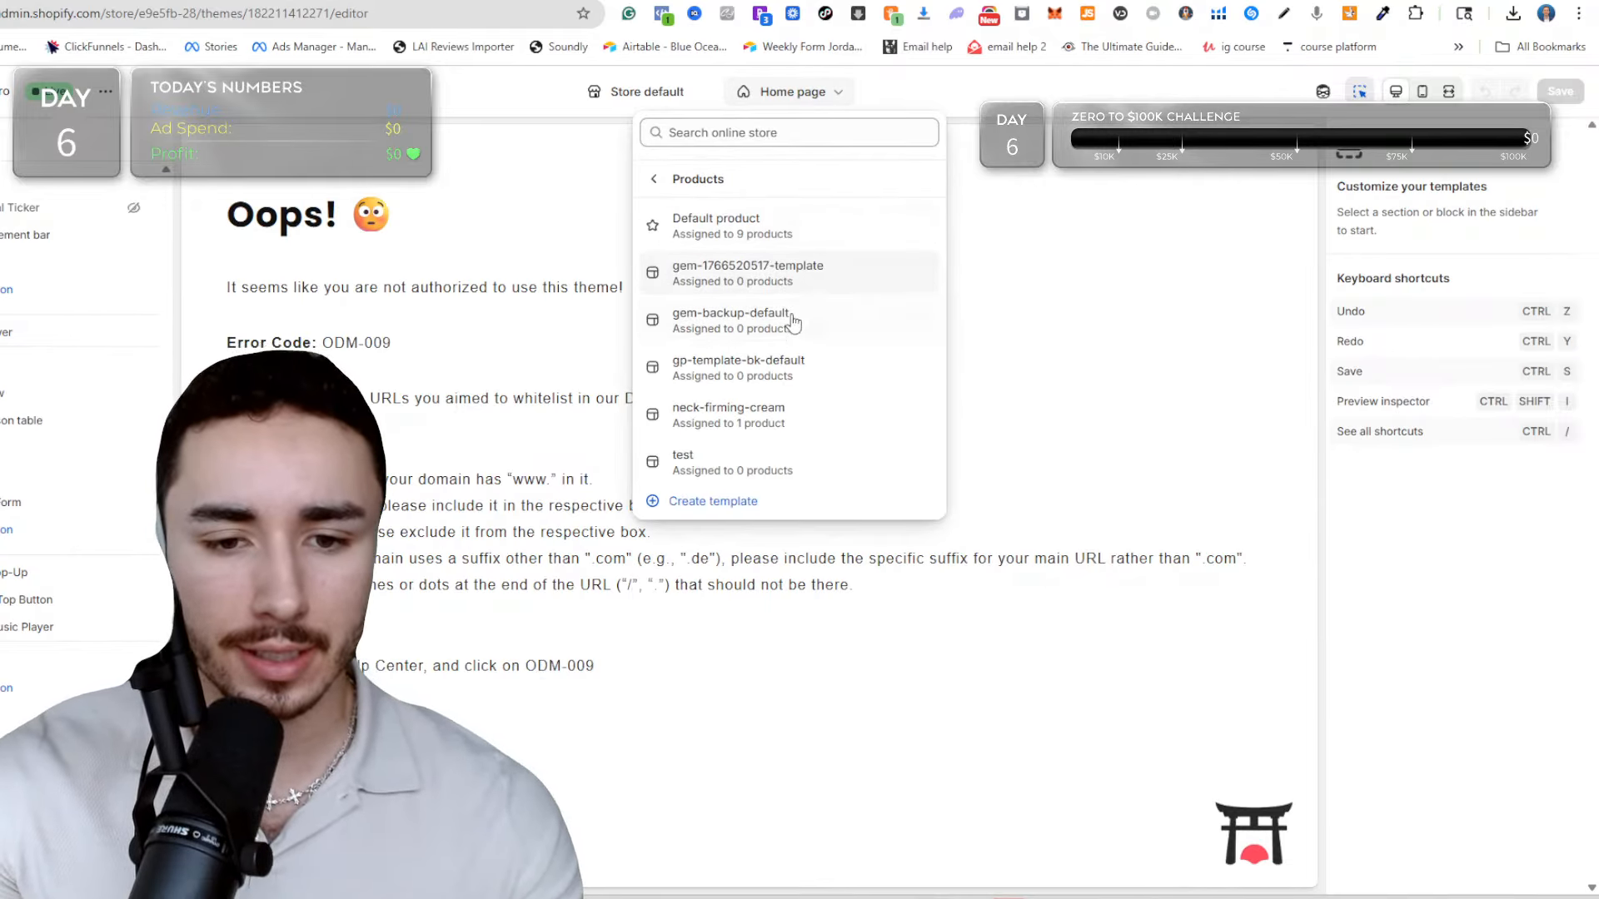
{"action": "left_click", "coordinate": [733, 416]}
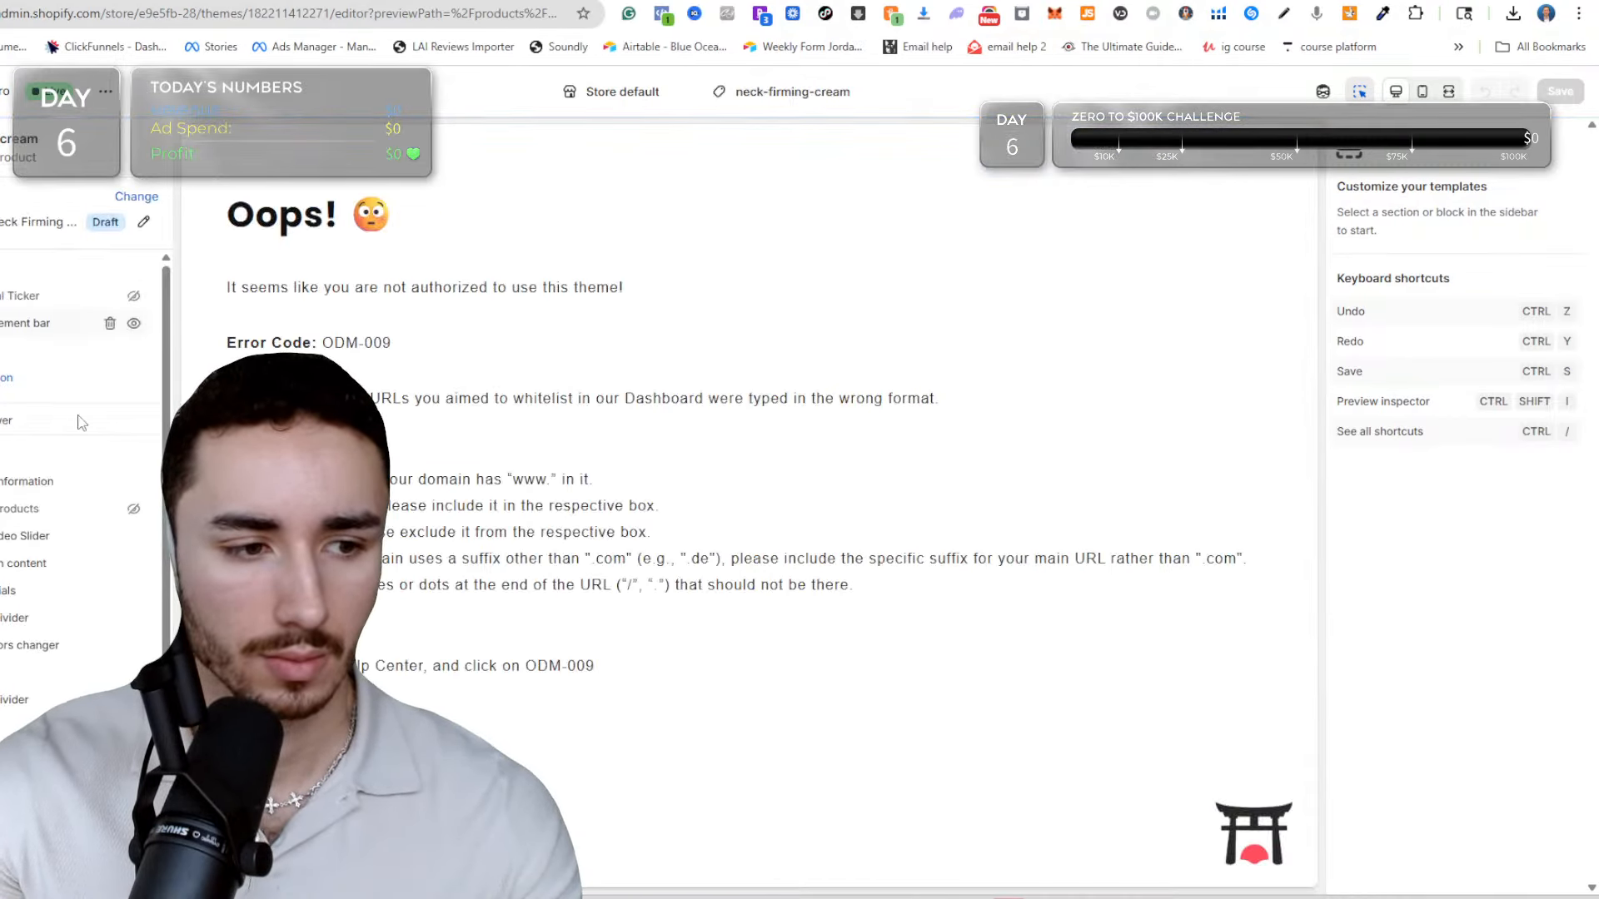
{"action": "scroll", "coordinate": [7, 650], "scroll_direction": "down", "scroll_amount": 1}
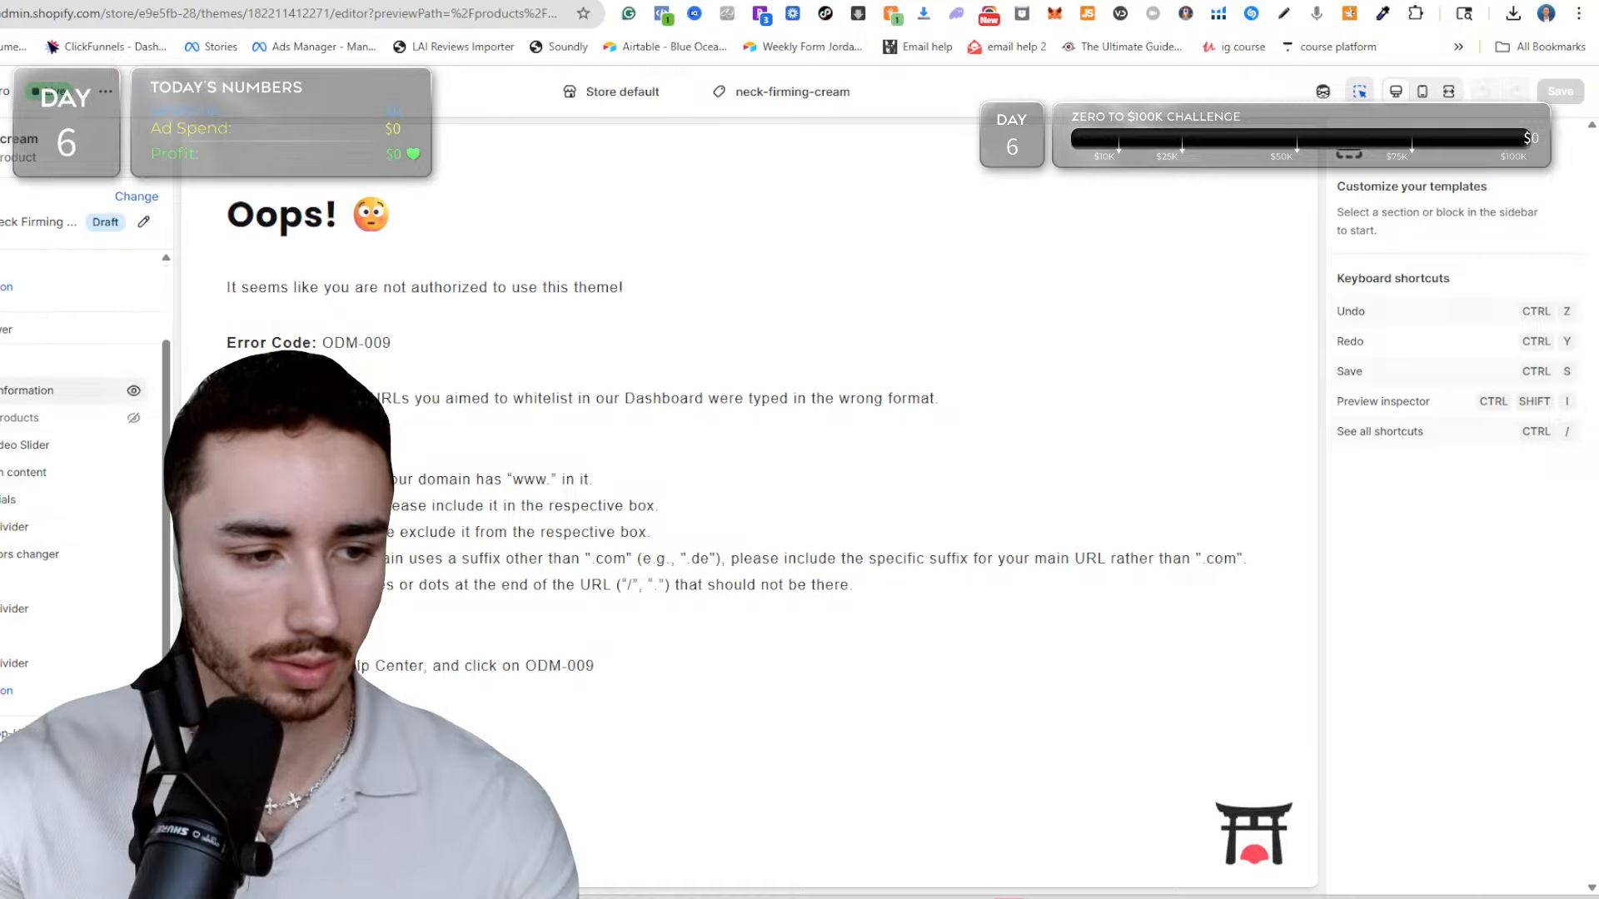
{"action": "left_click", "coordinate": [23, 513]}
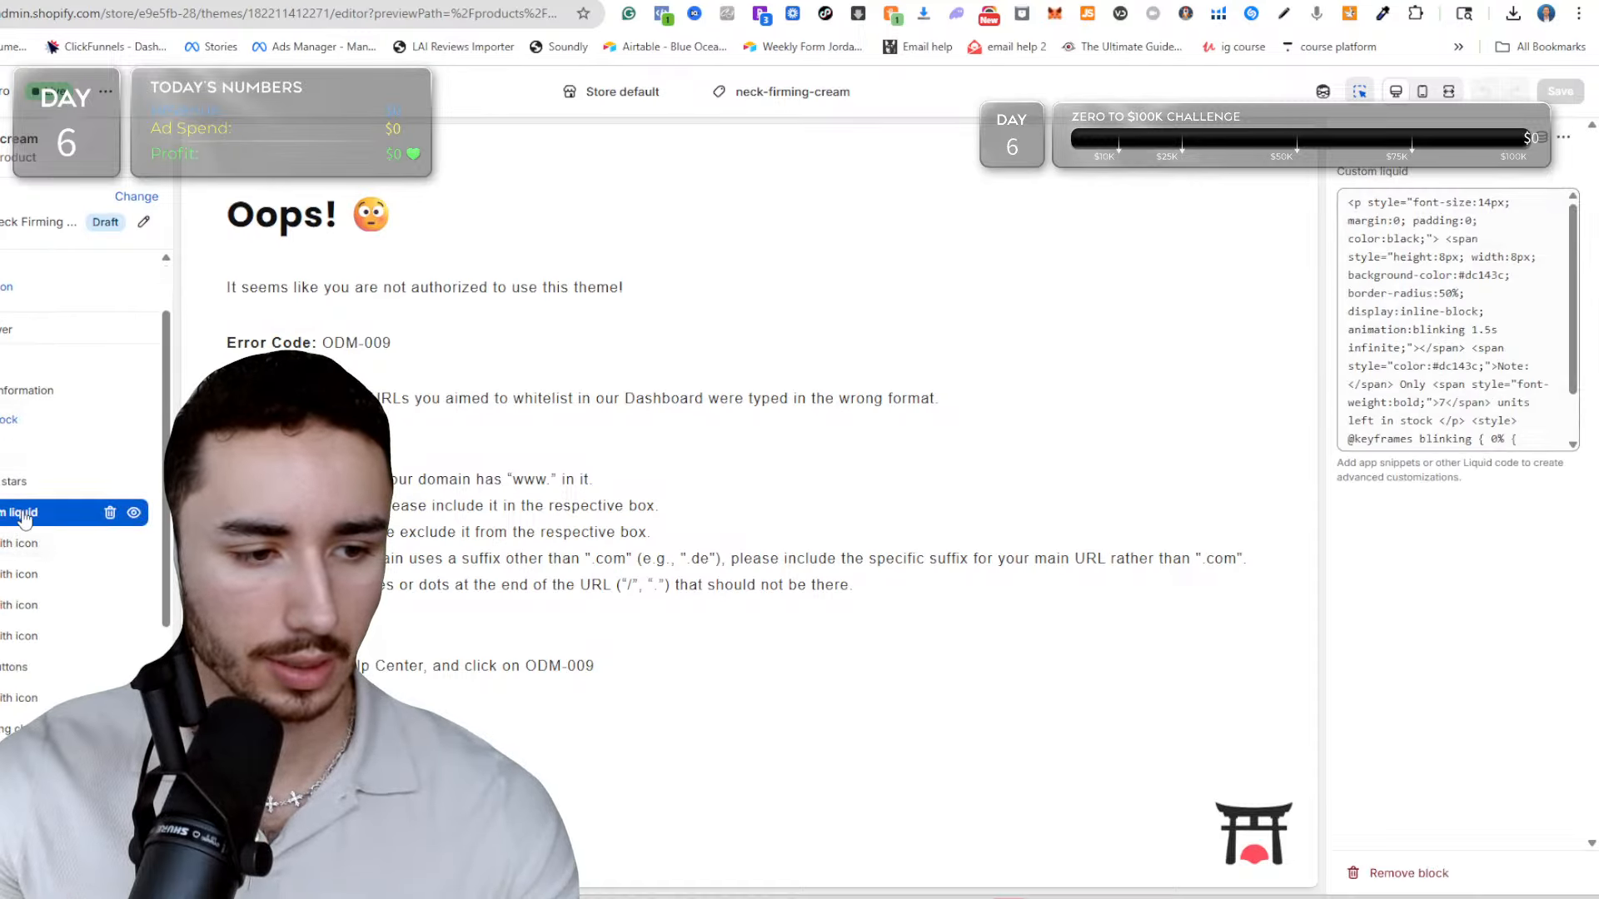
Copy the low-stock note code from the neck-firming-cream Custom liquid block into the sculpting-blade template's empty Custom liquid block and save.
{"action": "left_click", "coordinate": [25, 552]}
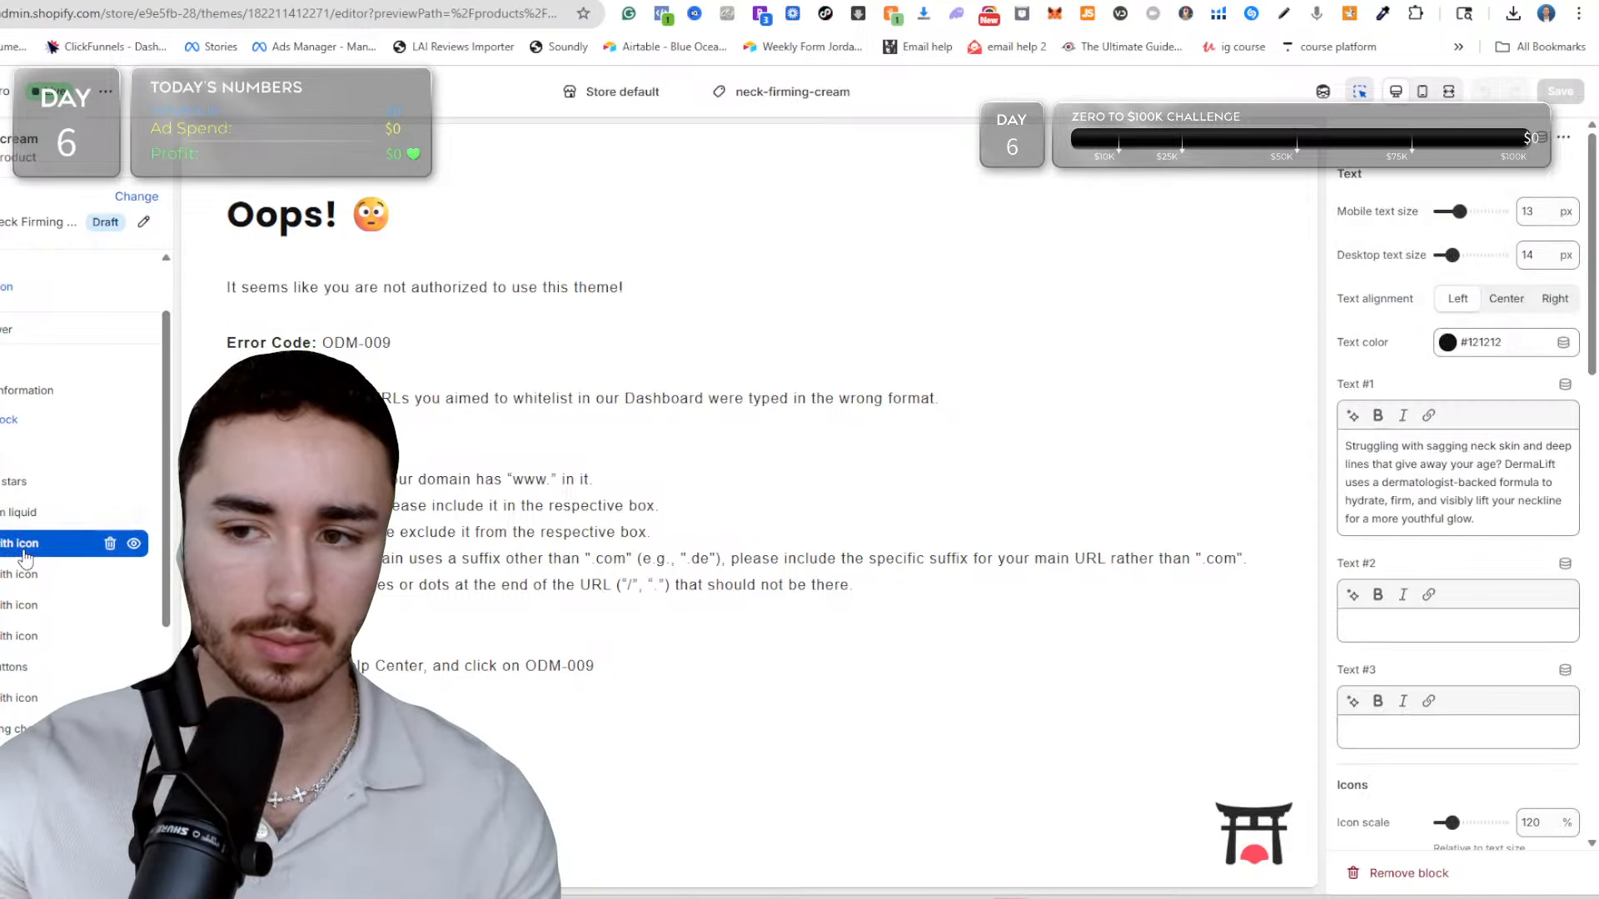
{"action": "left_click", "coordinate": [21, 512]}
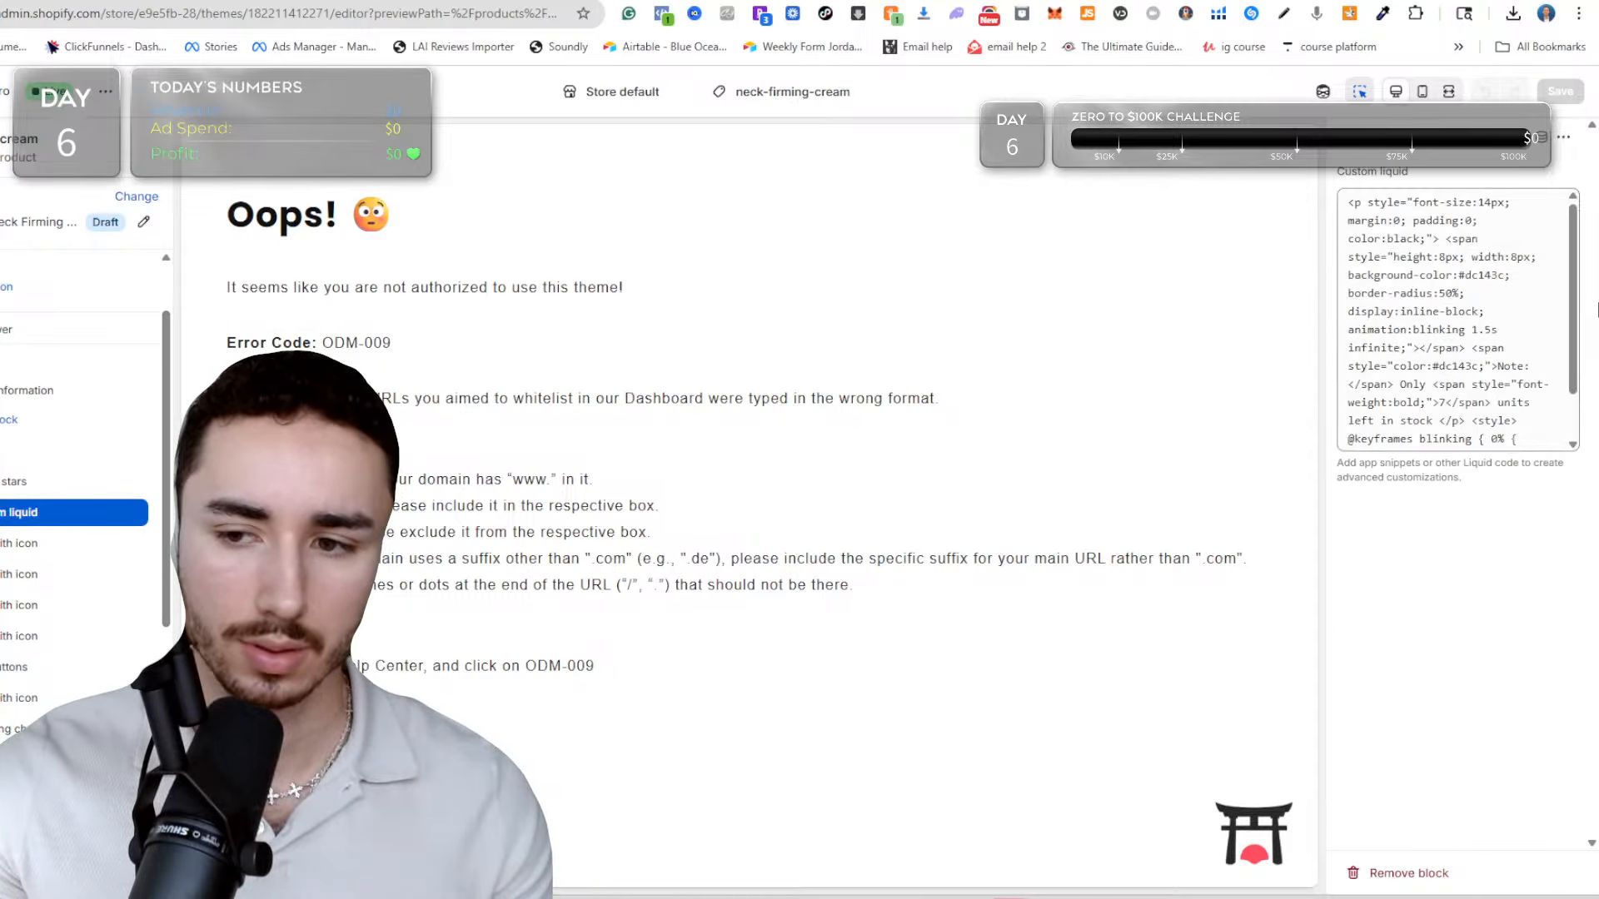
{"action": "left_click", "coordinate": [1363, 242]}
{"action": "key", "text": "ctrl+a"}
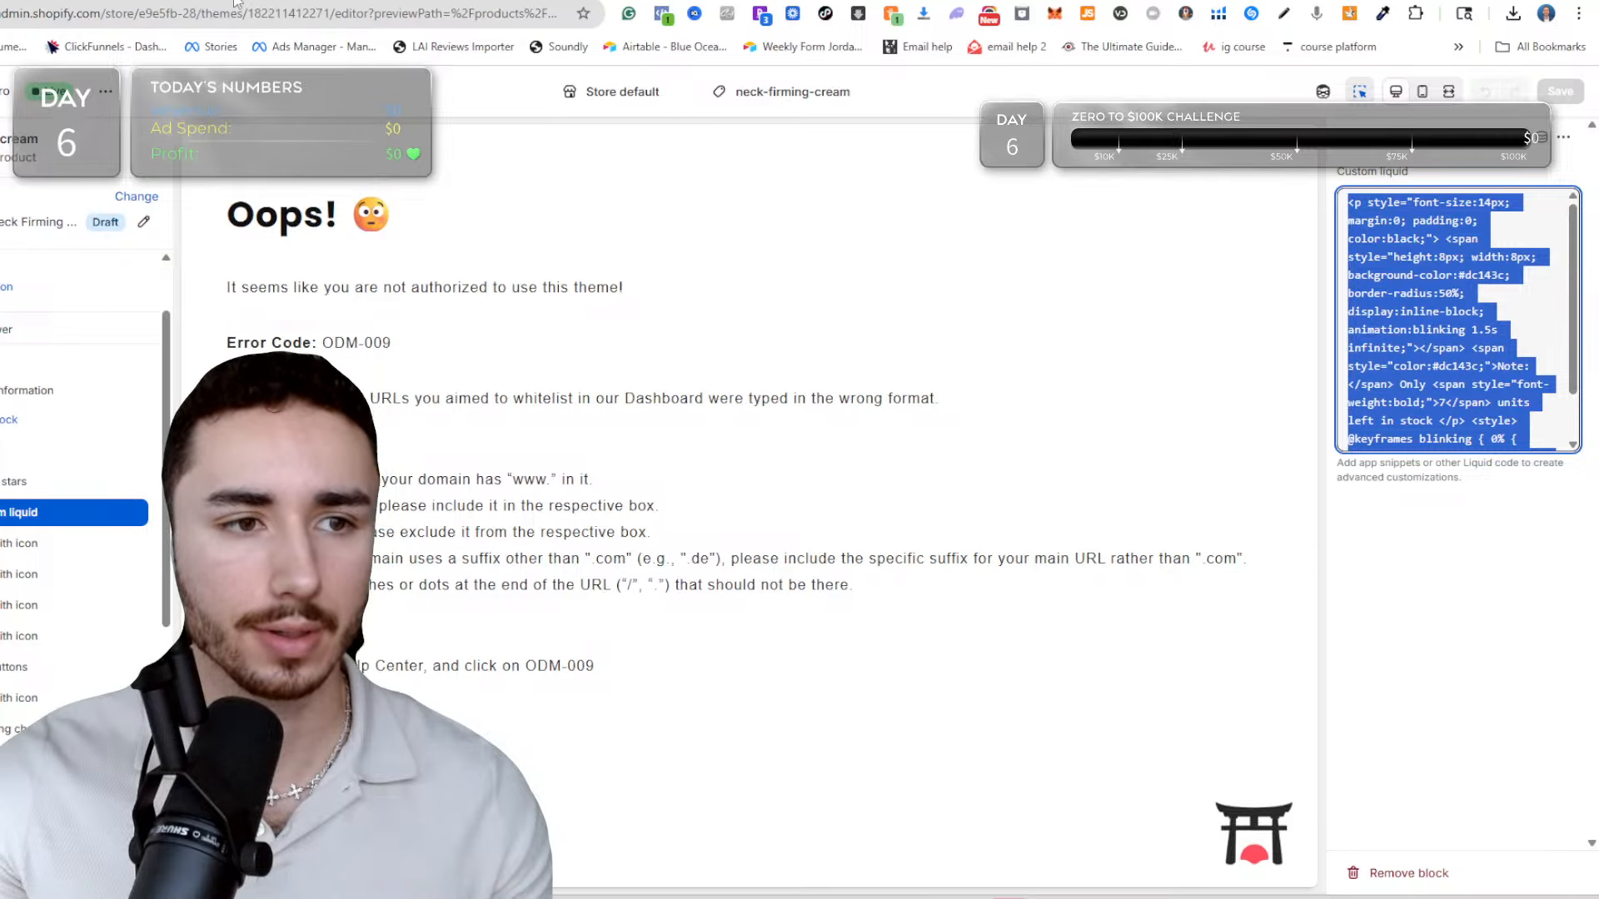
{"action": "left_click", "coordinate": [520, 1]}
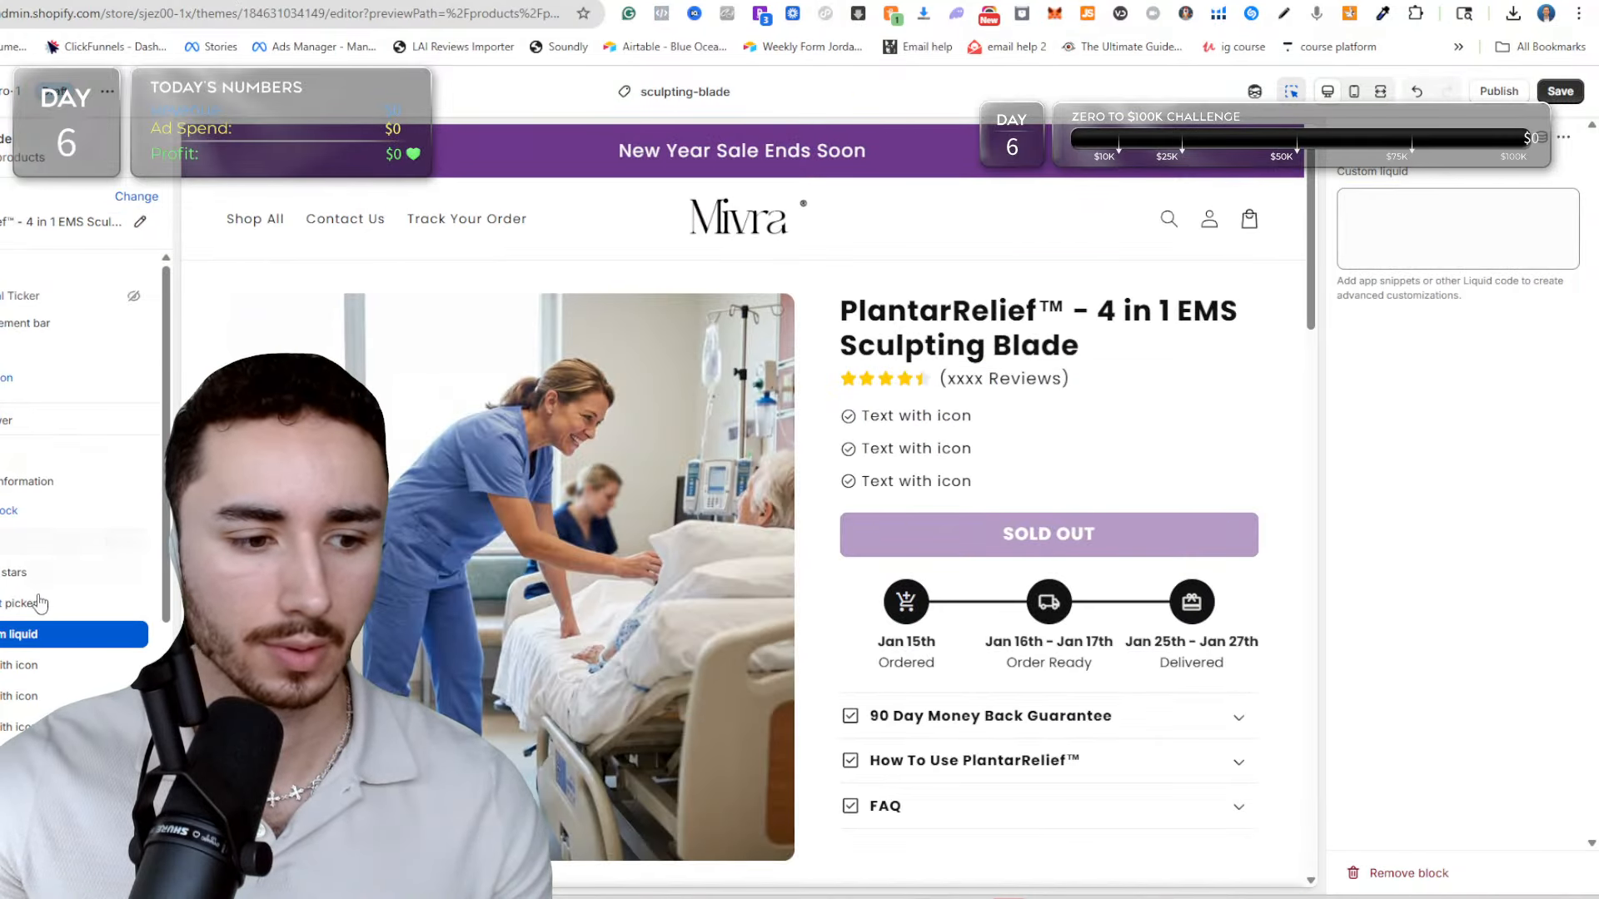
{"action": "left_click", "coordinate": [1457, 229]}
{"action": "key", "text": "ctrl+v"}
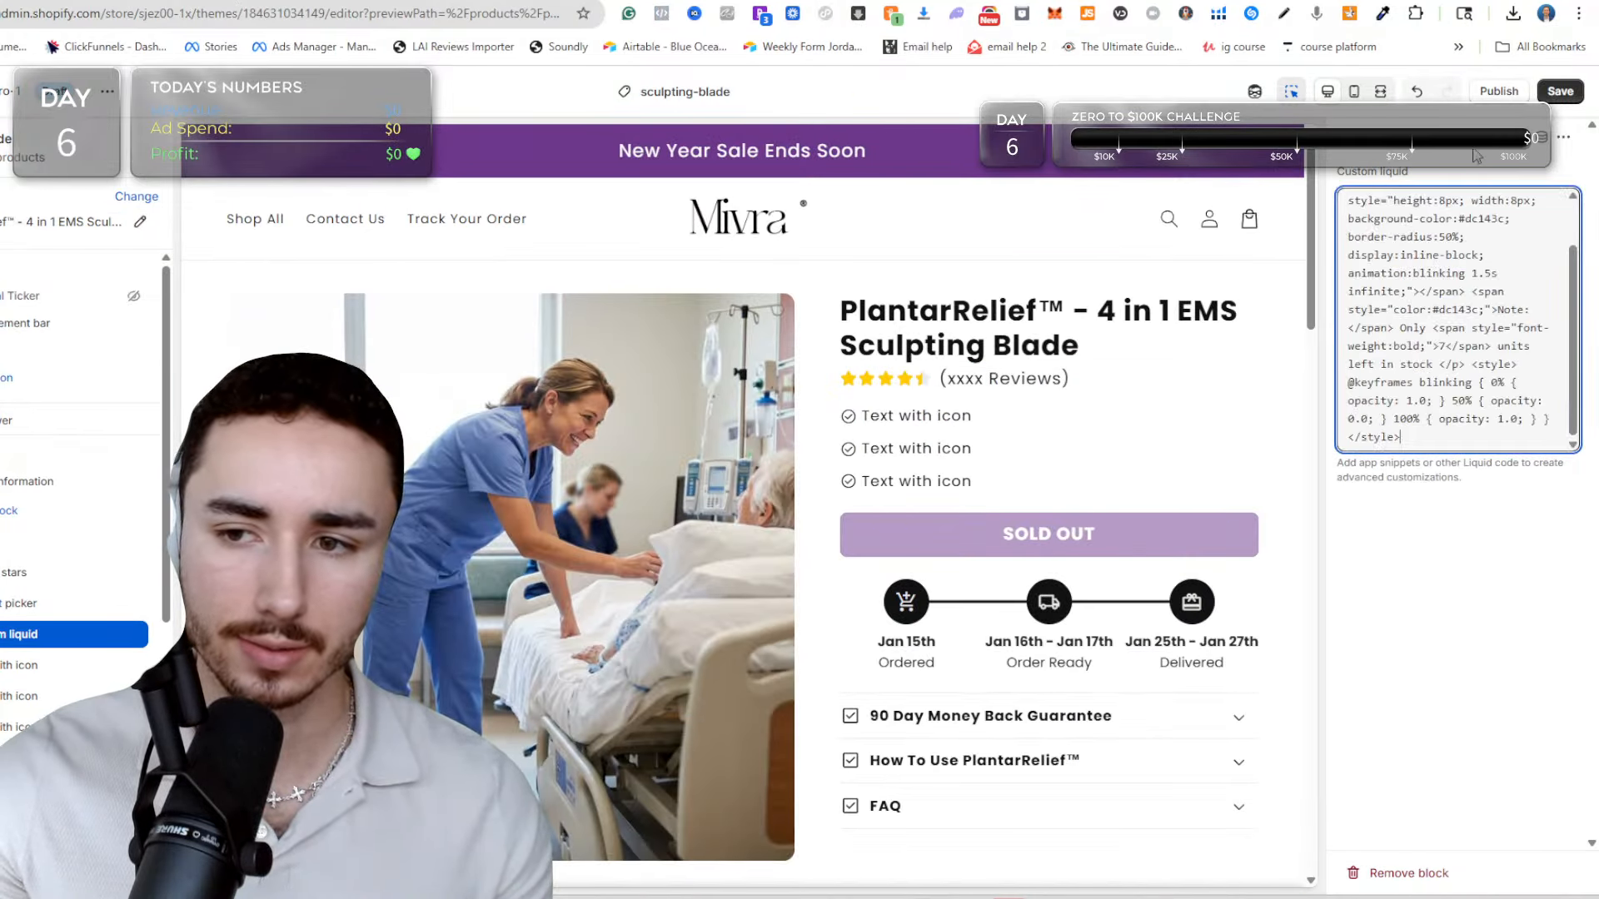
{"action": "left_click", "coordinate": [1574, 95]}
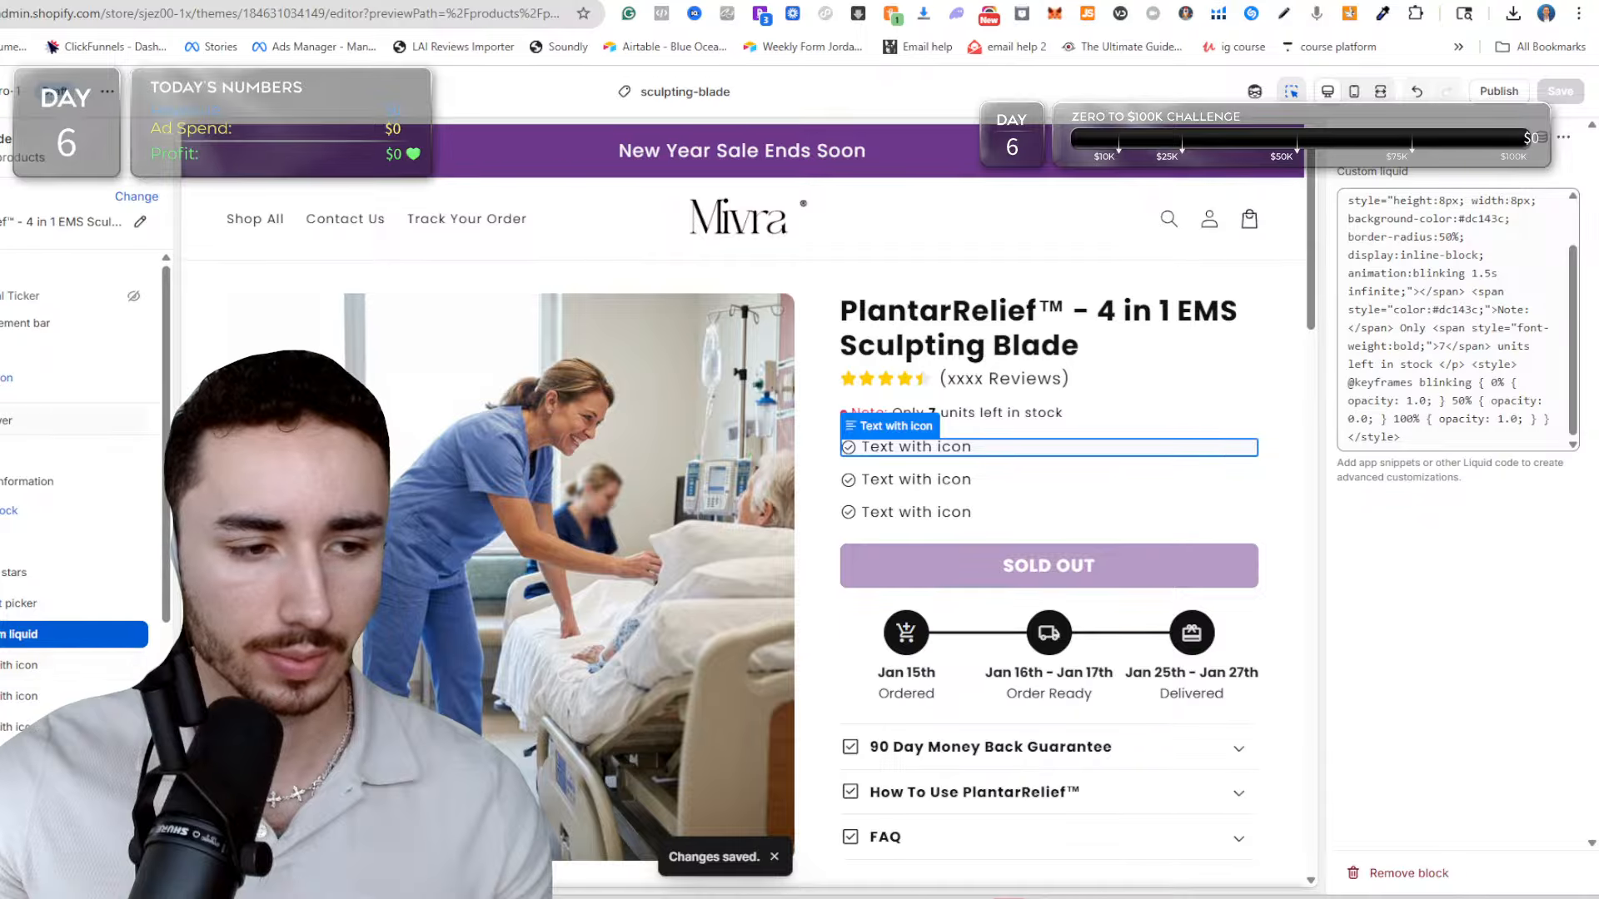
Add another Text with icon block to the product information and place it directly below the Custom liquid block.
{"action": "left_click", "coordinate": [10, 510]}
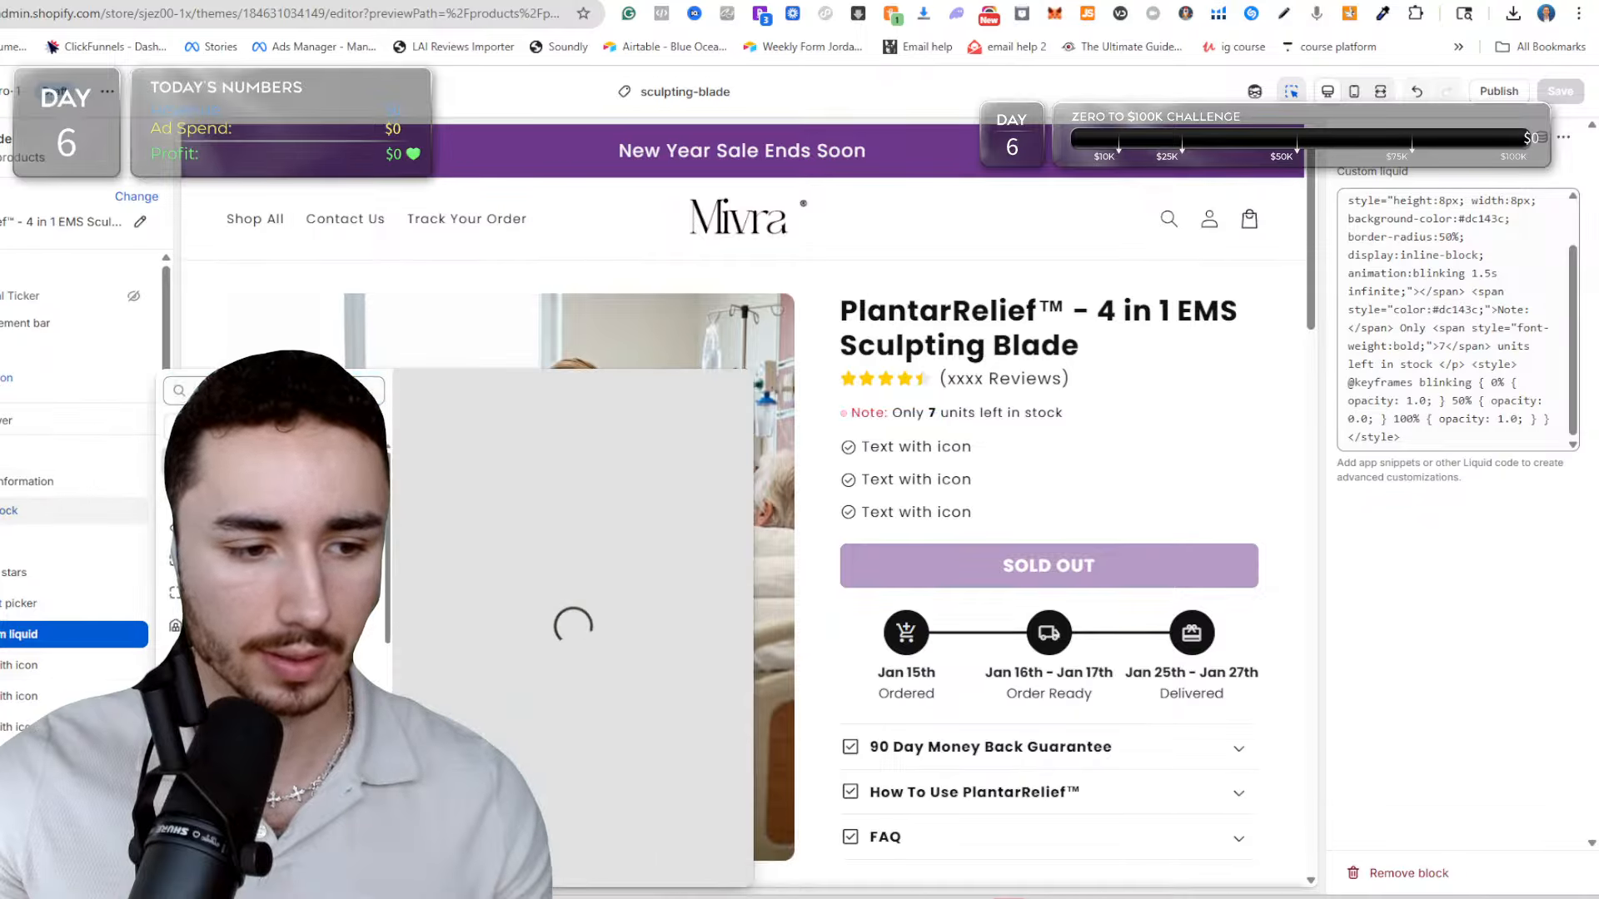
{"action": "left_click", "coordinate": [250, 462]}
{"action": "left_click_drag", "start_coordinate": [16, 541], "coordinate": [16, 553]}
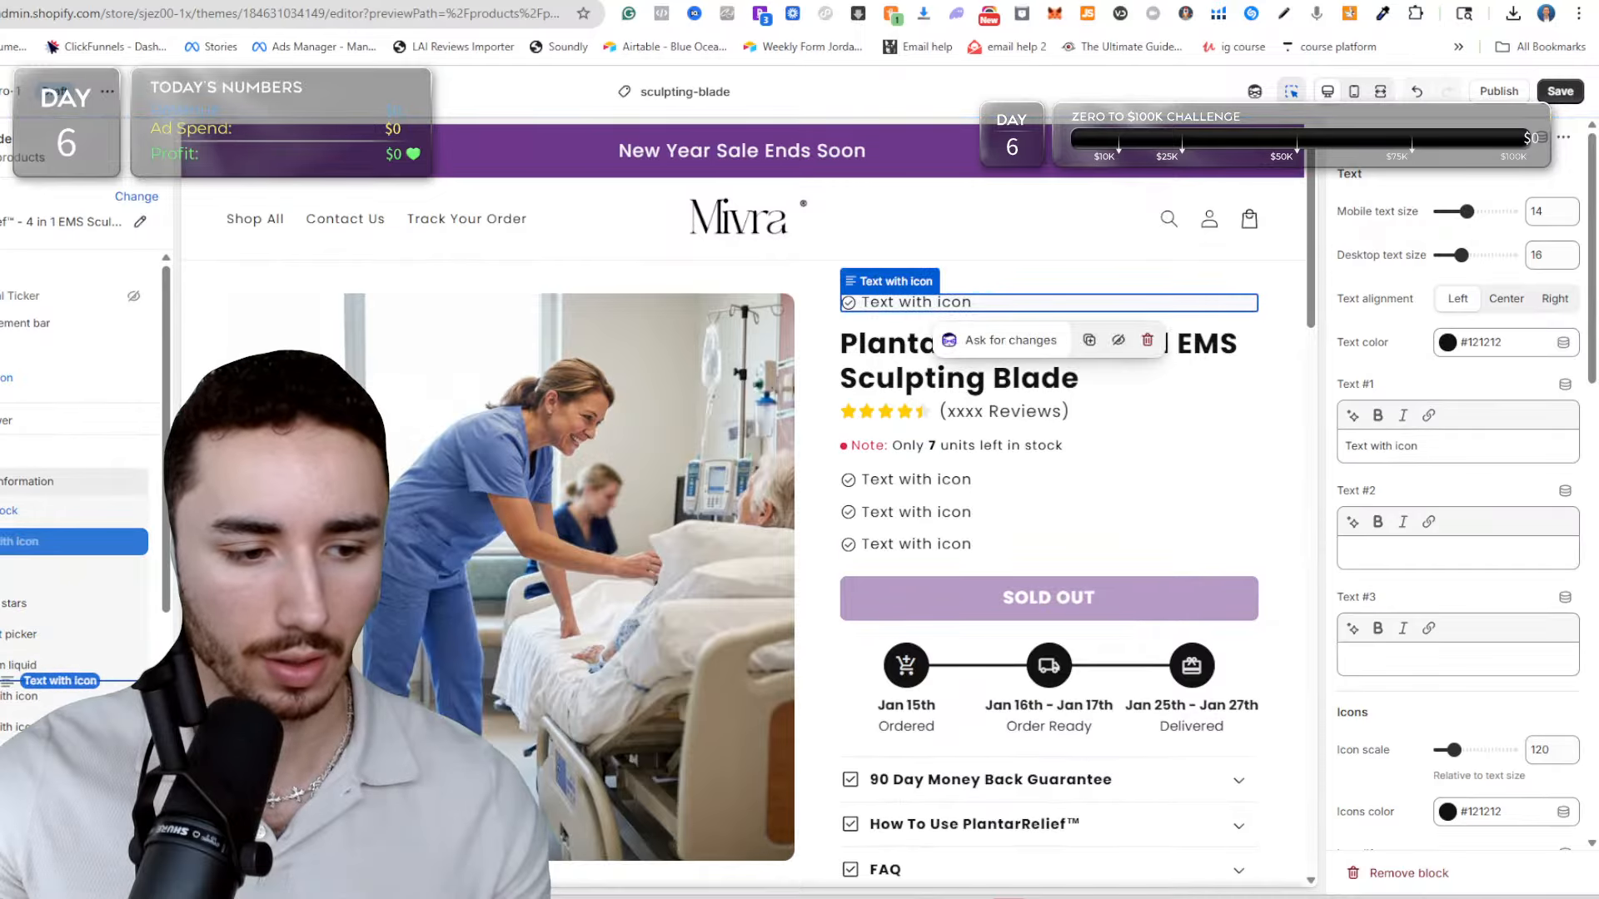
{"action": "left_click_drag", "start_coordinate": [13, 680], "coordinate": [13, 676]}
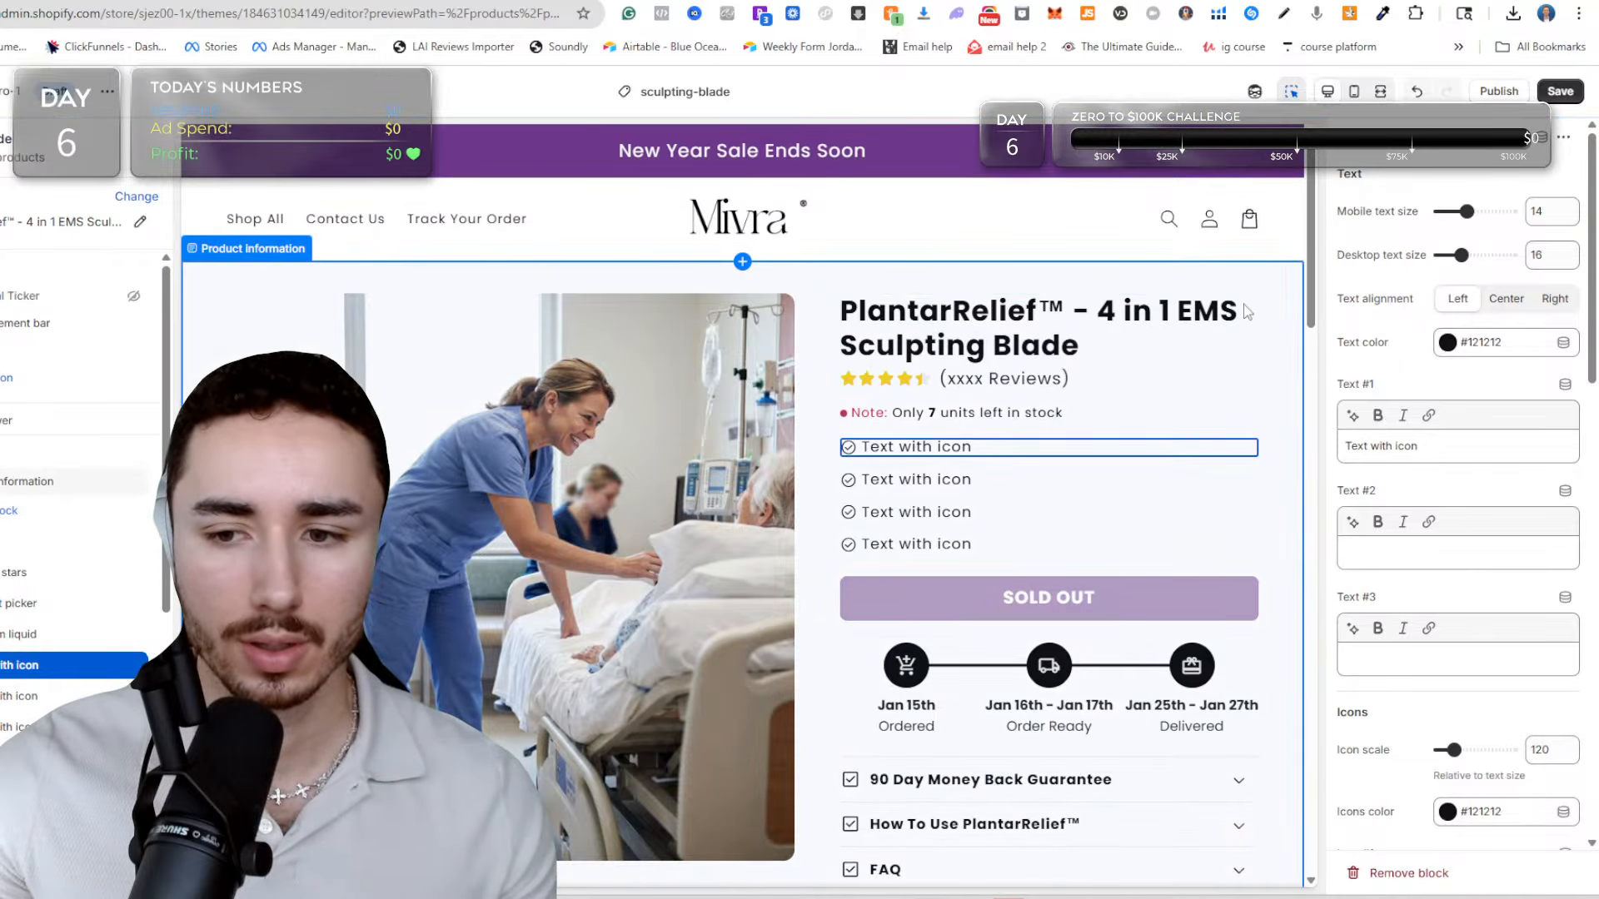
Clear the Icon #1 value of the Text with icon block directly below the stock note.
{"action": "scroll", "coordinate": [1550, 601], "scroll_direction": "down", "scroll_amount": 3}
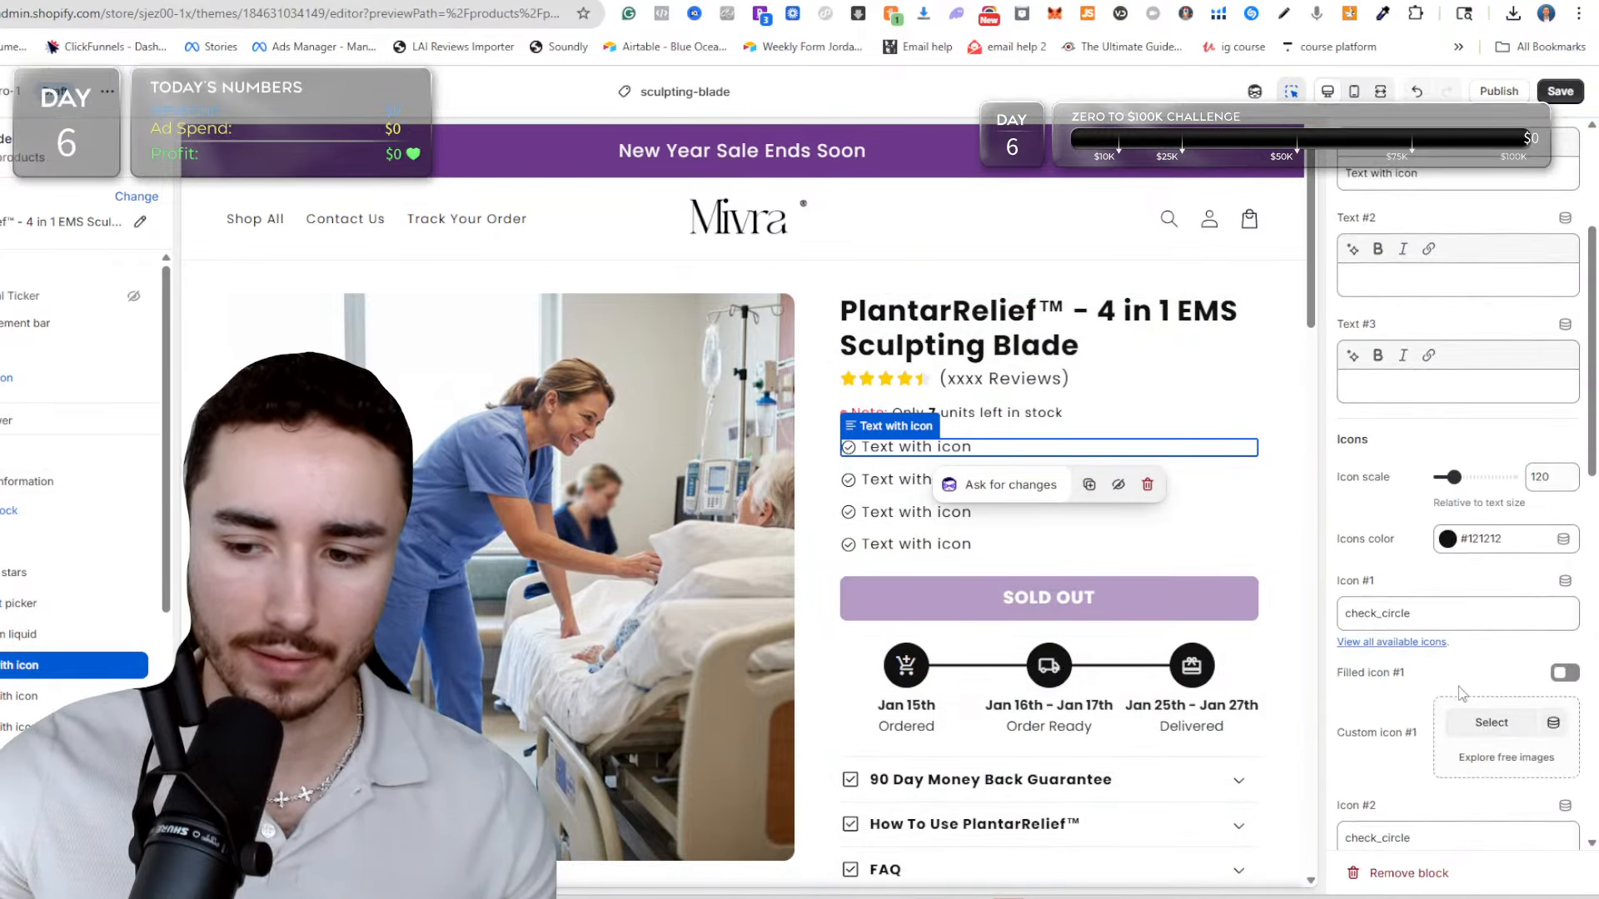
{"action": "key", "text": "ctrl+a"}
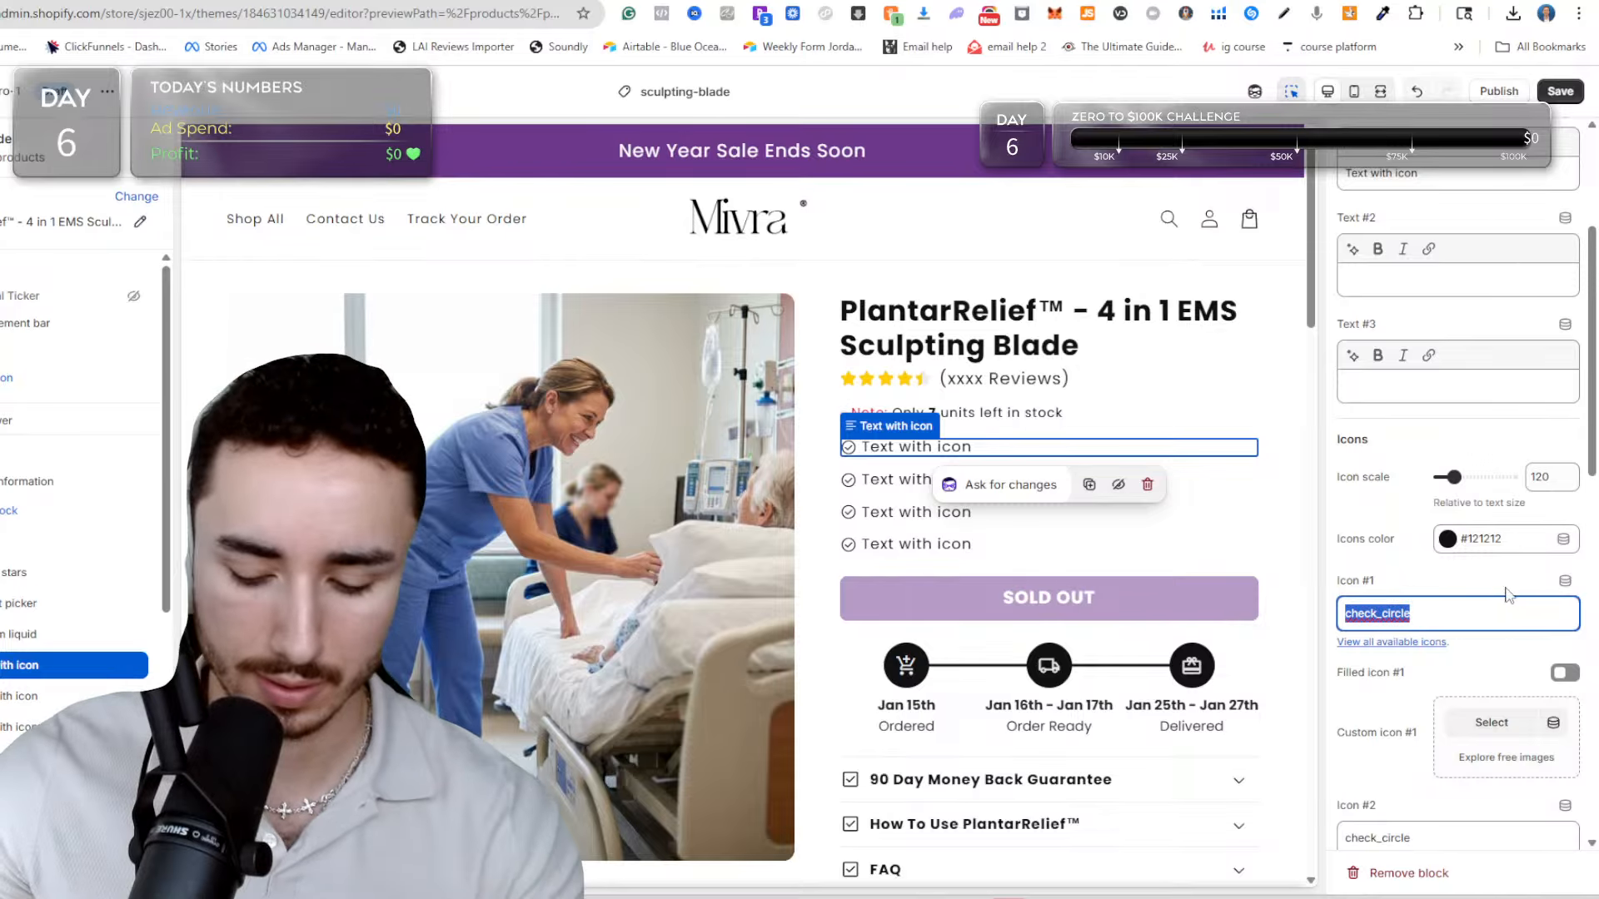
{"action": "key", "text": "BackSpace"}
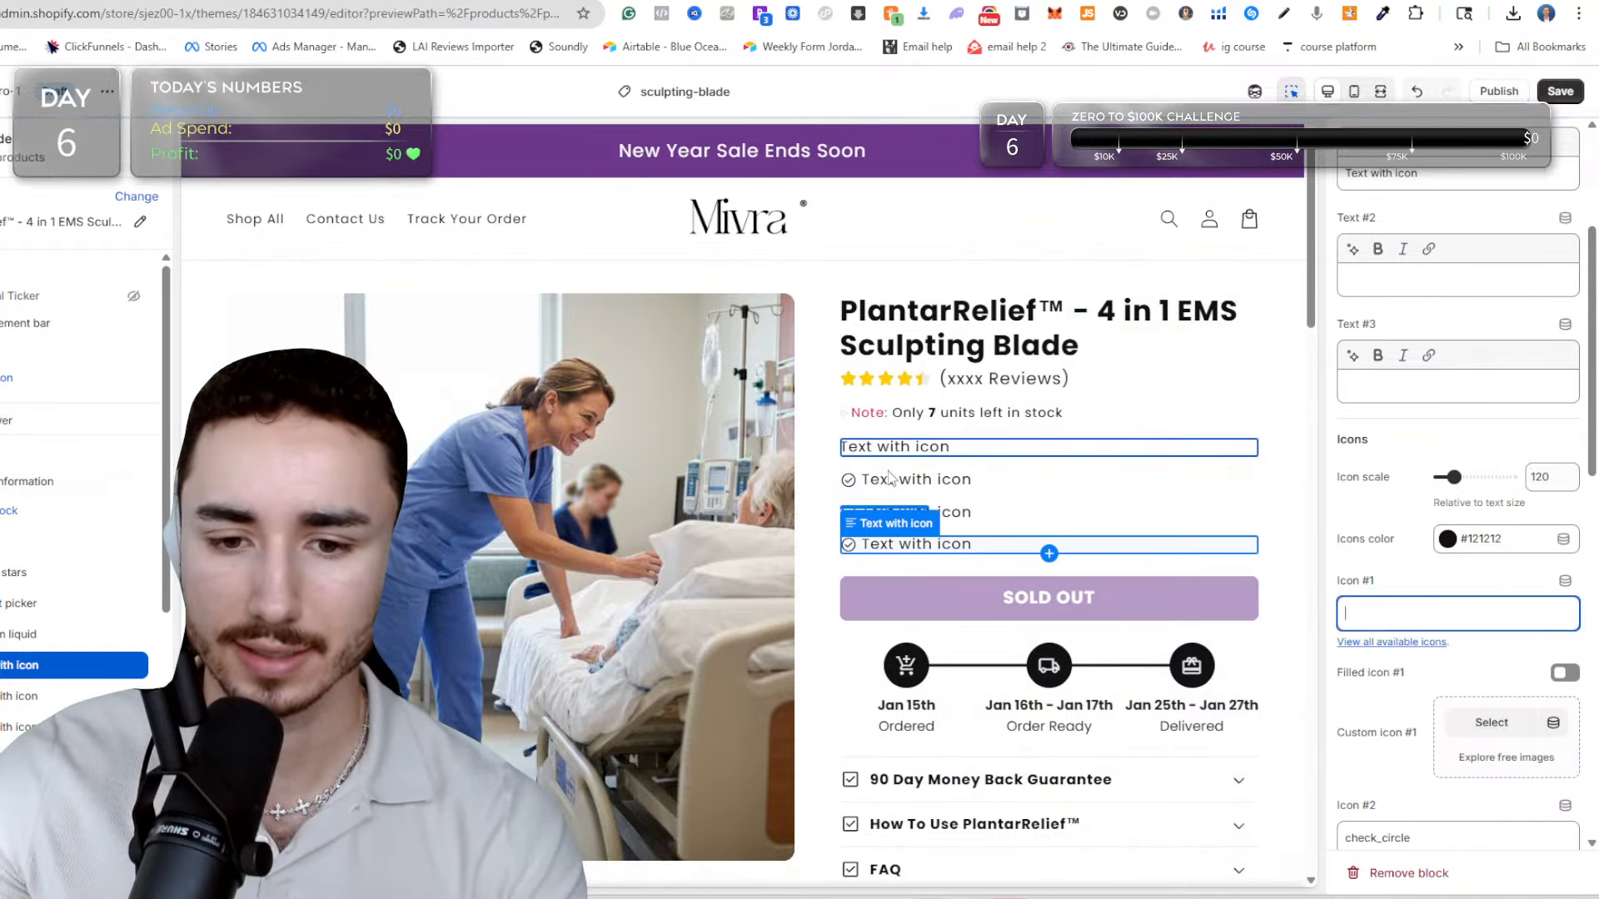
{"action": "scroll", "coordinate": [1451, 363], "scroll_direction": "up", "scroll_amount": 2}
{"action": "scroll", "coordinate": [1451, 364], "scroll_direction": "up", "scroll_amount": 1}
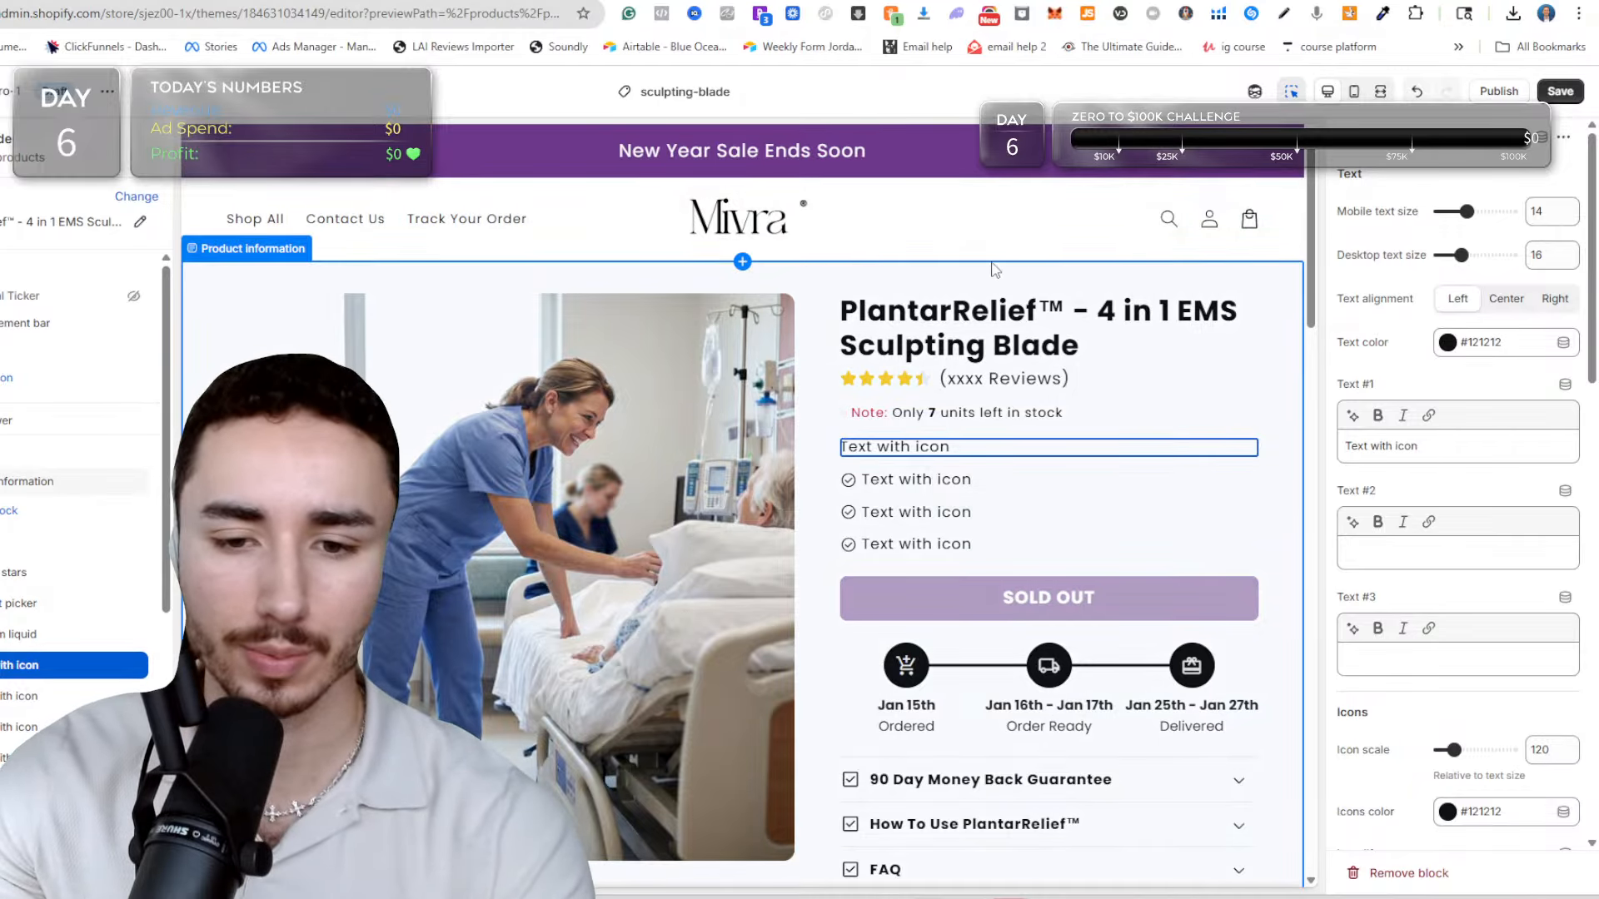
Add a Kaching Bundles app block to the product information and place it between the last Text with icon block and the buy buttons.
{"action": "scroll", "coordinate": [982, 308], "scroll_direction": "down", "scroll_amount": 3}
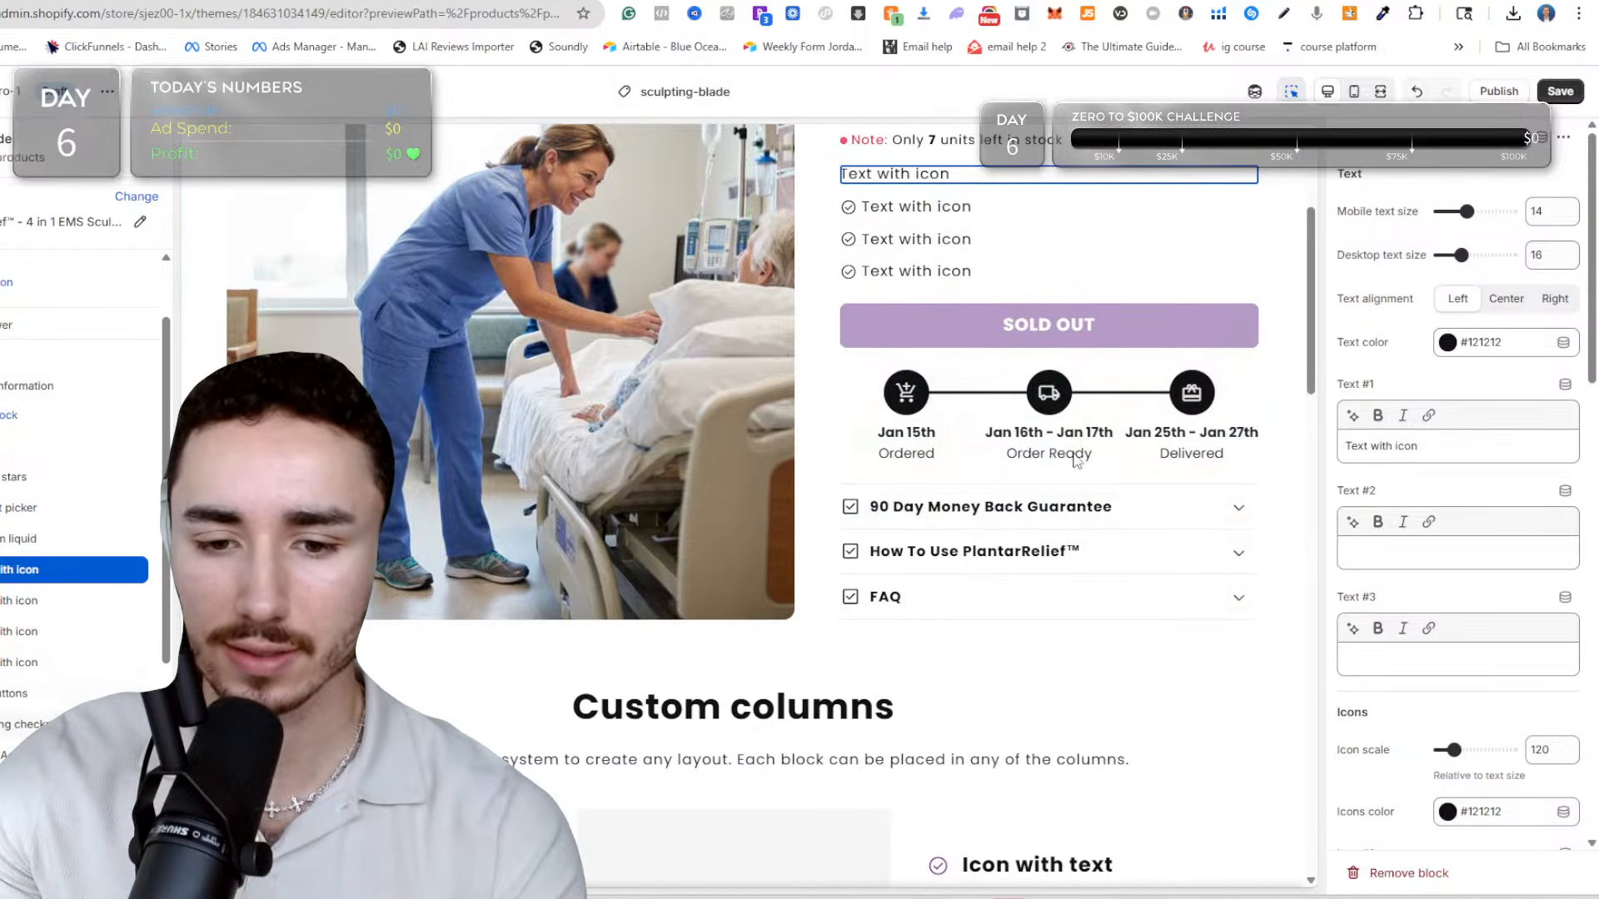
{"action": "scroll", "coordinate": [351, 286], "scroll_direction": "down", "scroll_amount": 2}
{"action": "scroll", "coordinate": [1016, 333], "scroll_direction": "up", "scroll_amount": 5}
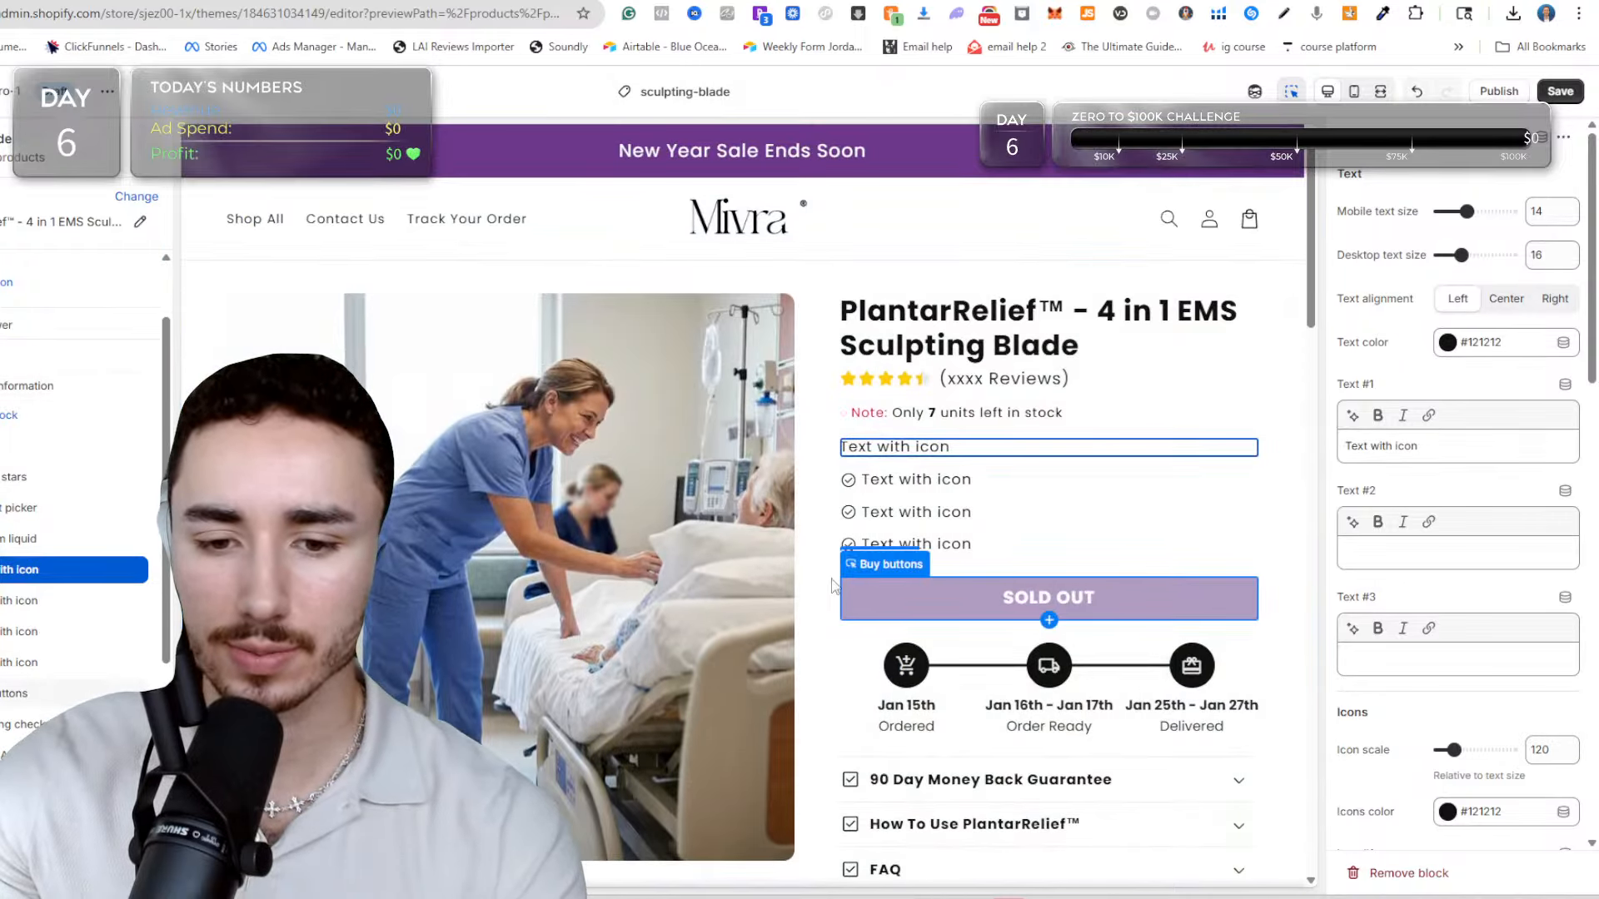
{"action": "scroll", "coordinate": [4, 616], "scroll_direction": "down", "scroll_amount": 3}
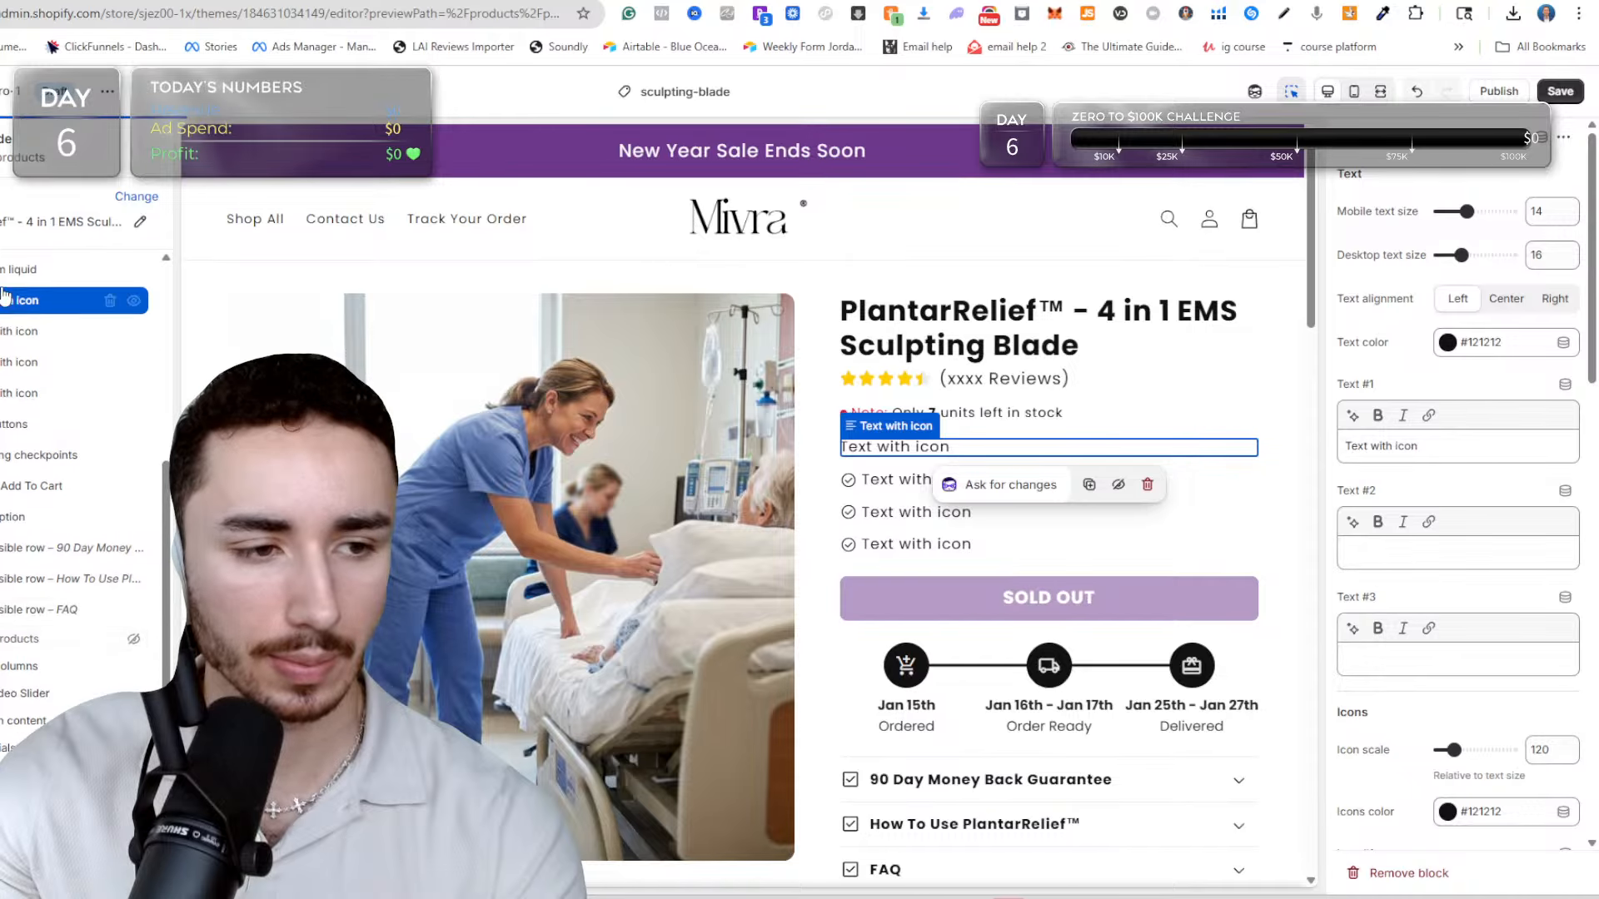
{"action": "scroll", "coordinate": [7, 304], "scroll_direction": "up", "scroll_amount": 4}
{"action": "left_click", "coordinate": [10, 507]}
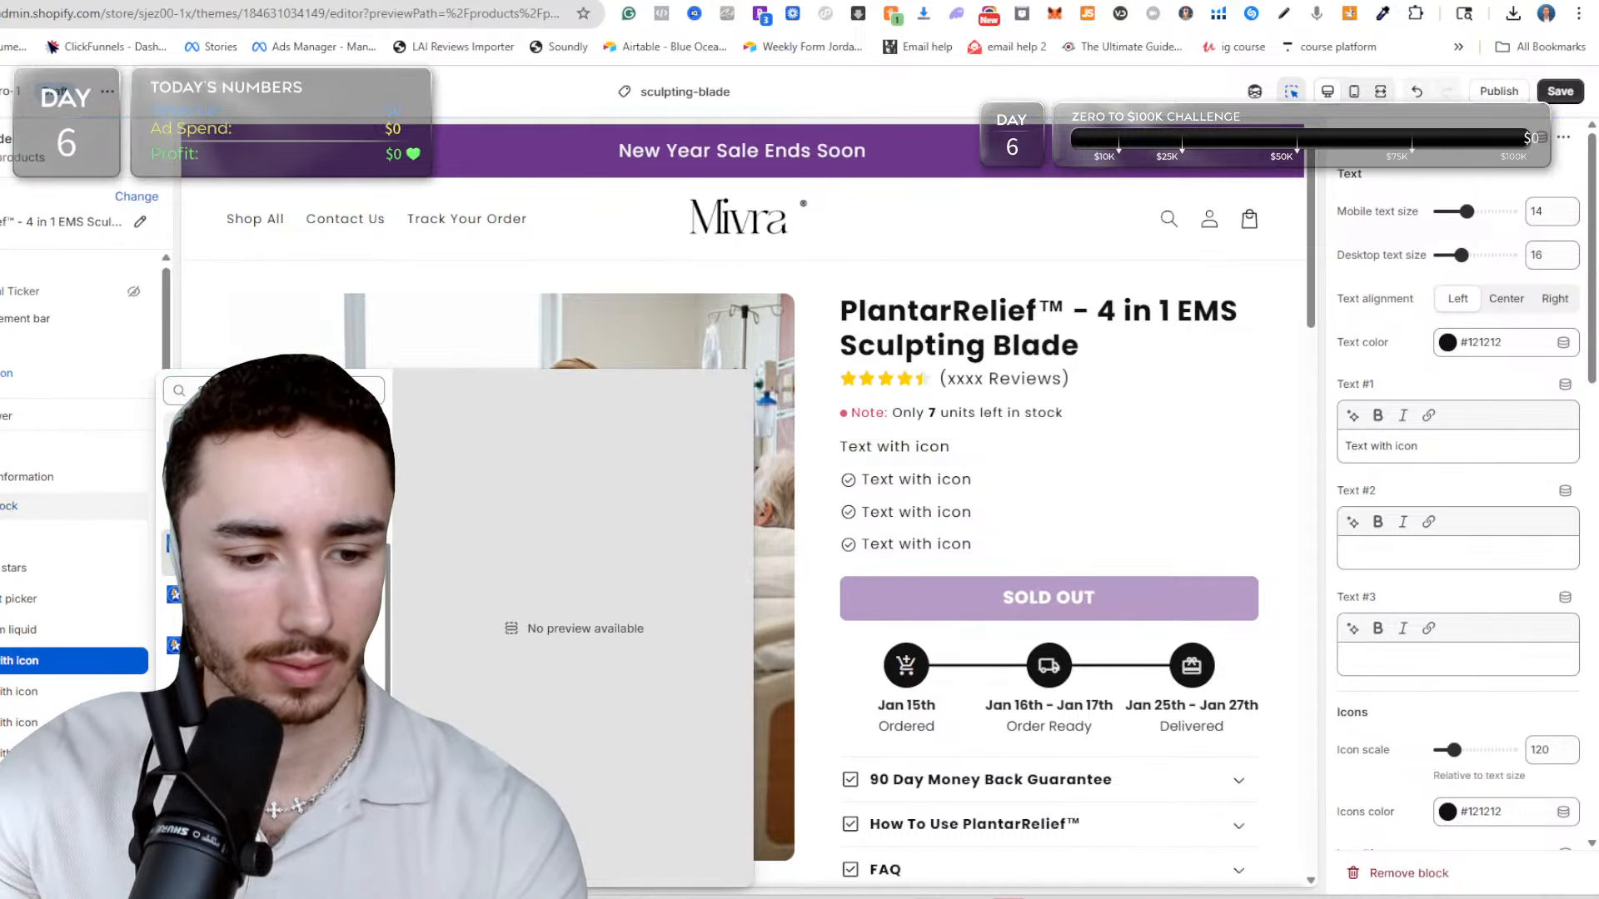
{"action": "left_click", "coordinate": [270, 551]}
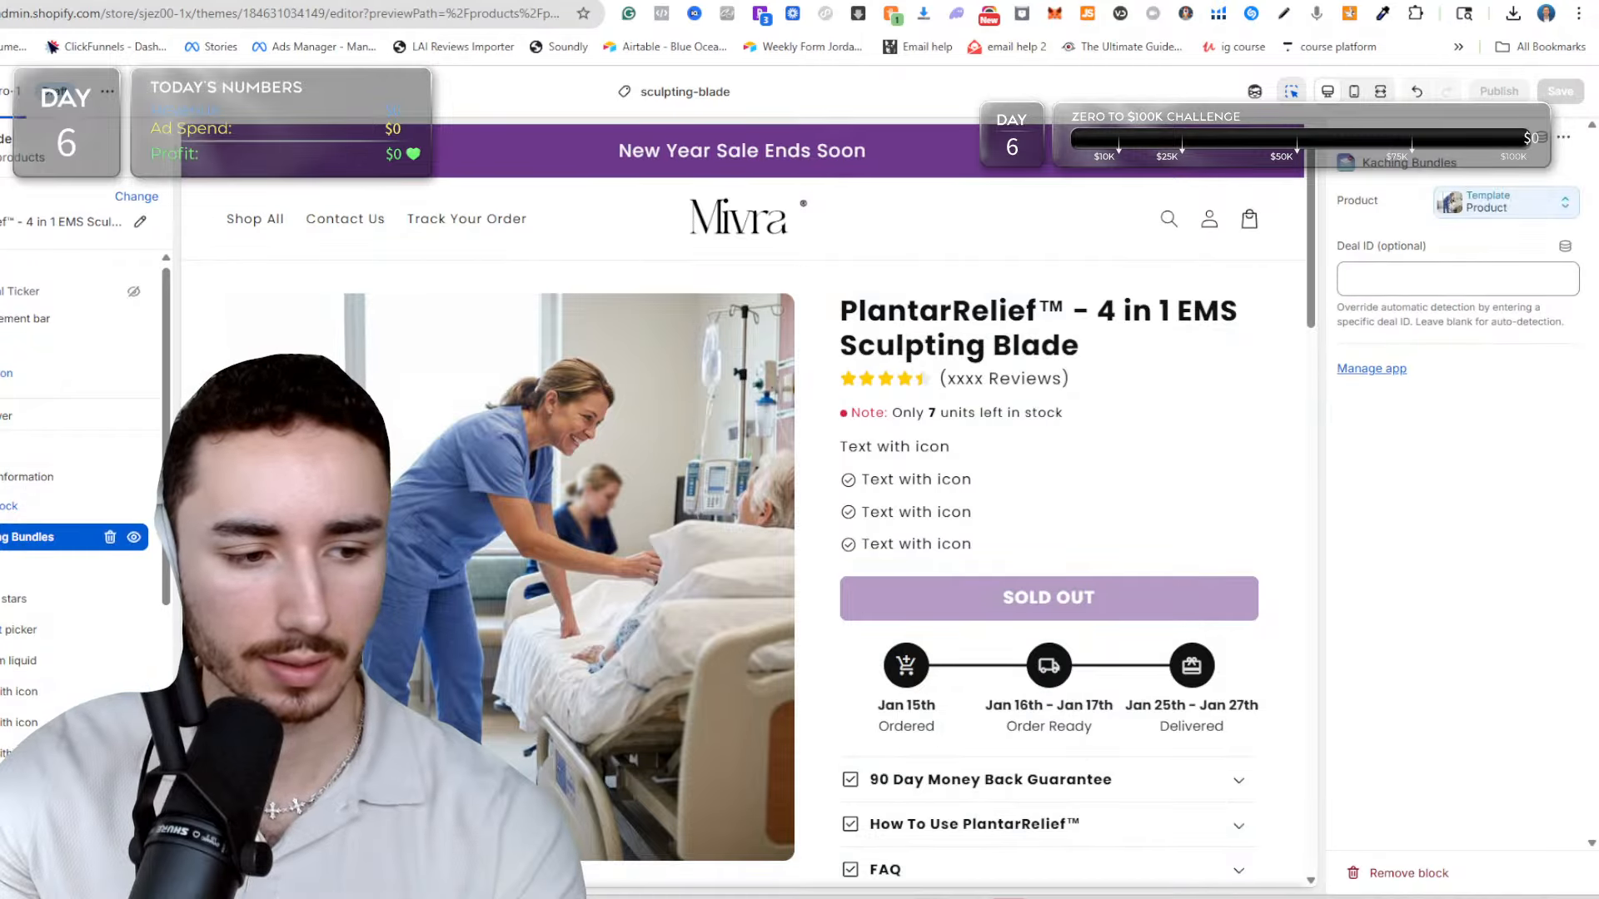
{"action": "left_click_drag", "start_coordinate": [25, 537], "coordinate": [37, 736]}
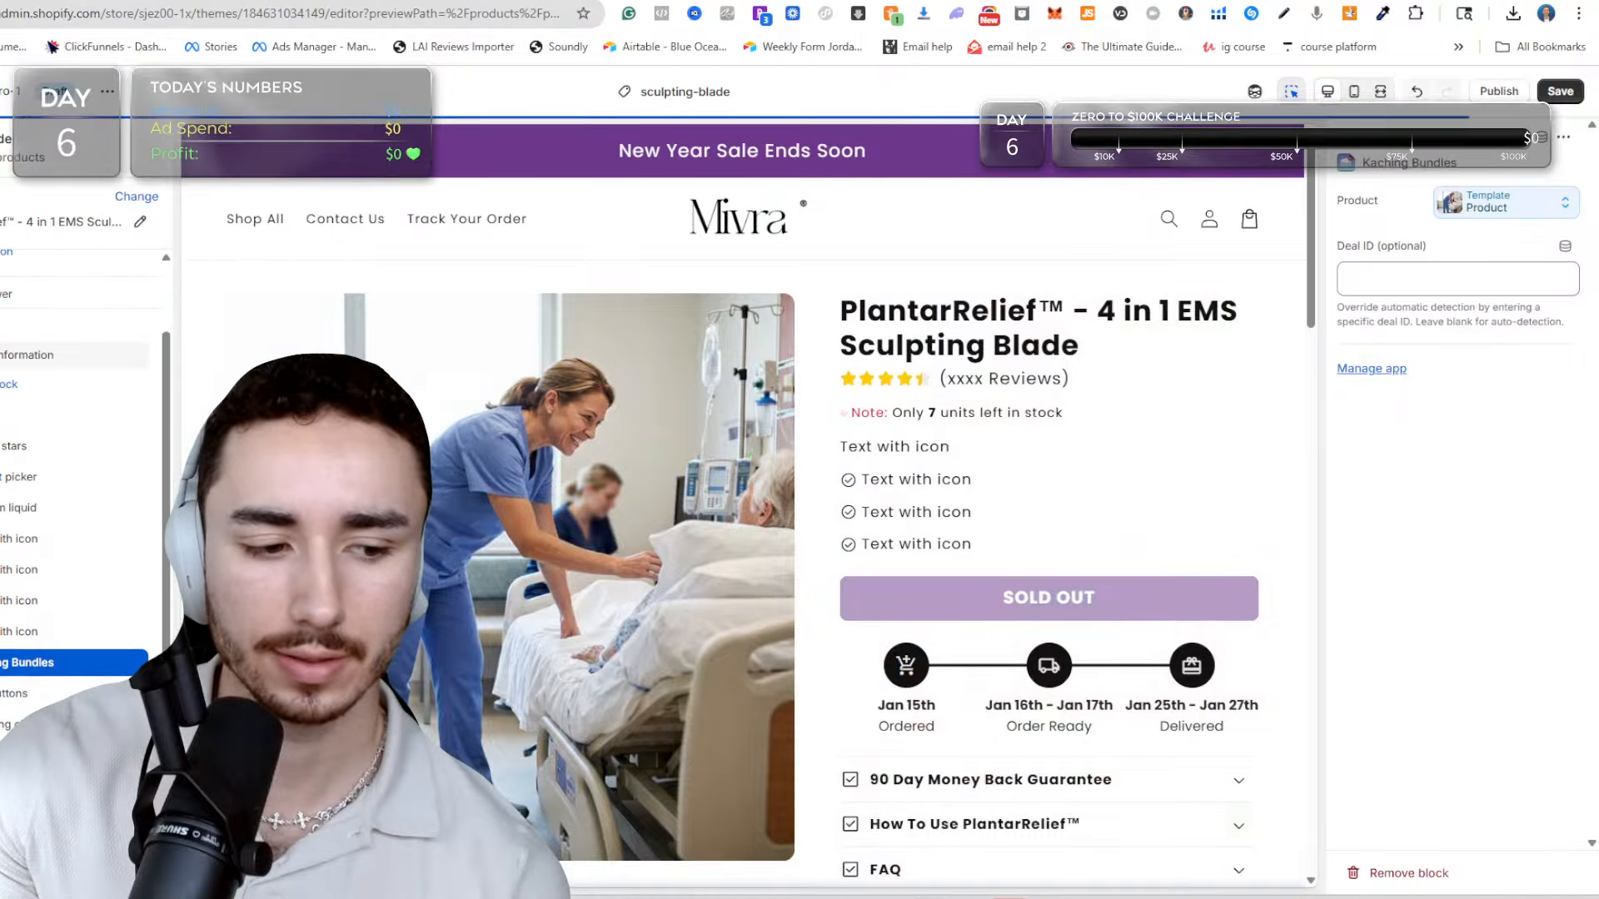
Review the product page preview from the title and text blocks through the buy button, shipping checkpoints and collapsible rows.
{"action": "scroll", "coordinate": [1049, 467], "scroll_direction": "down", "scroll_amount": 2}
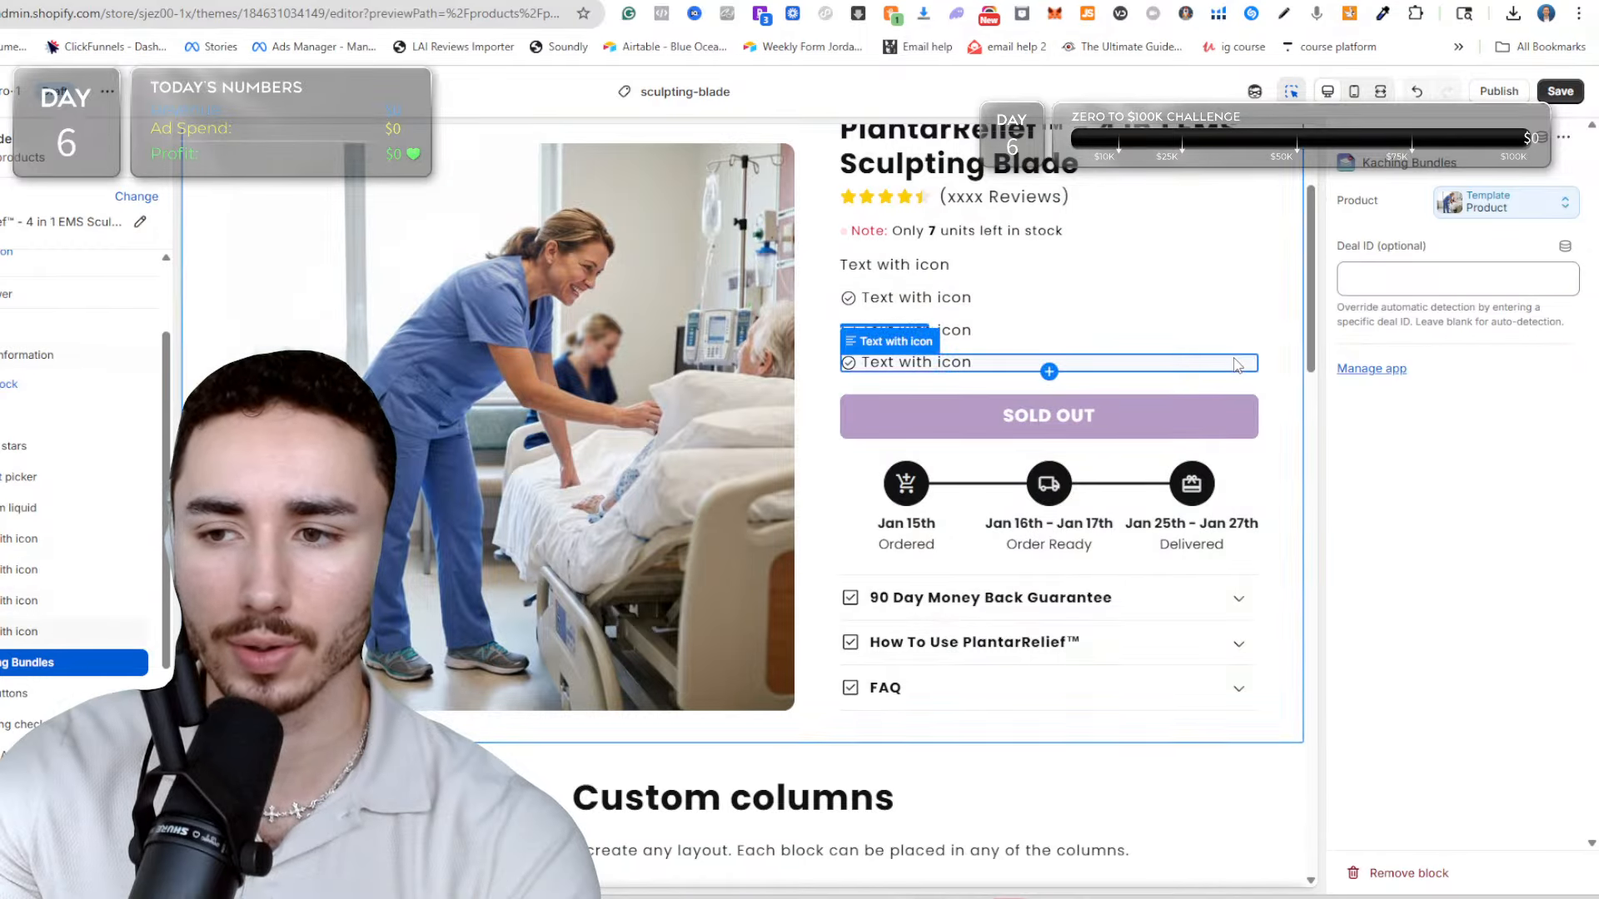
{"action": "scroll", "coordinate": [1235, 367], "scroll_direction": "down", "scroll_amount": 3}
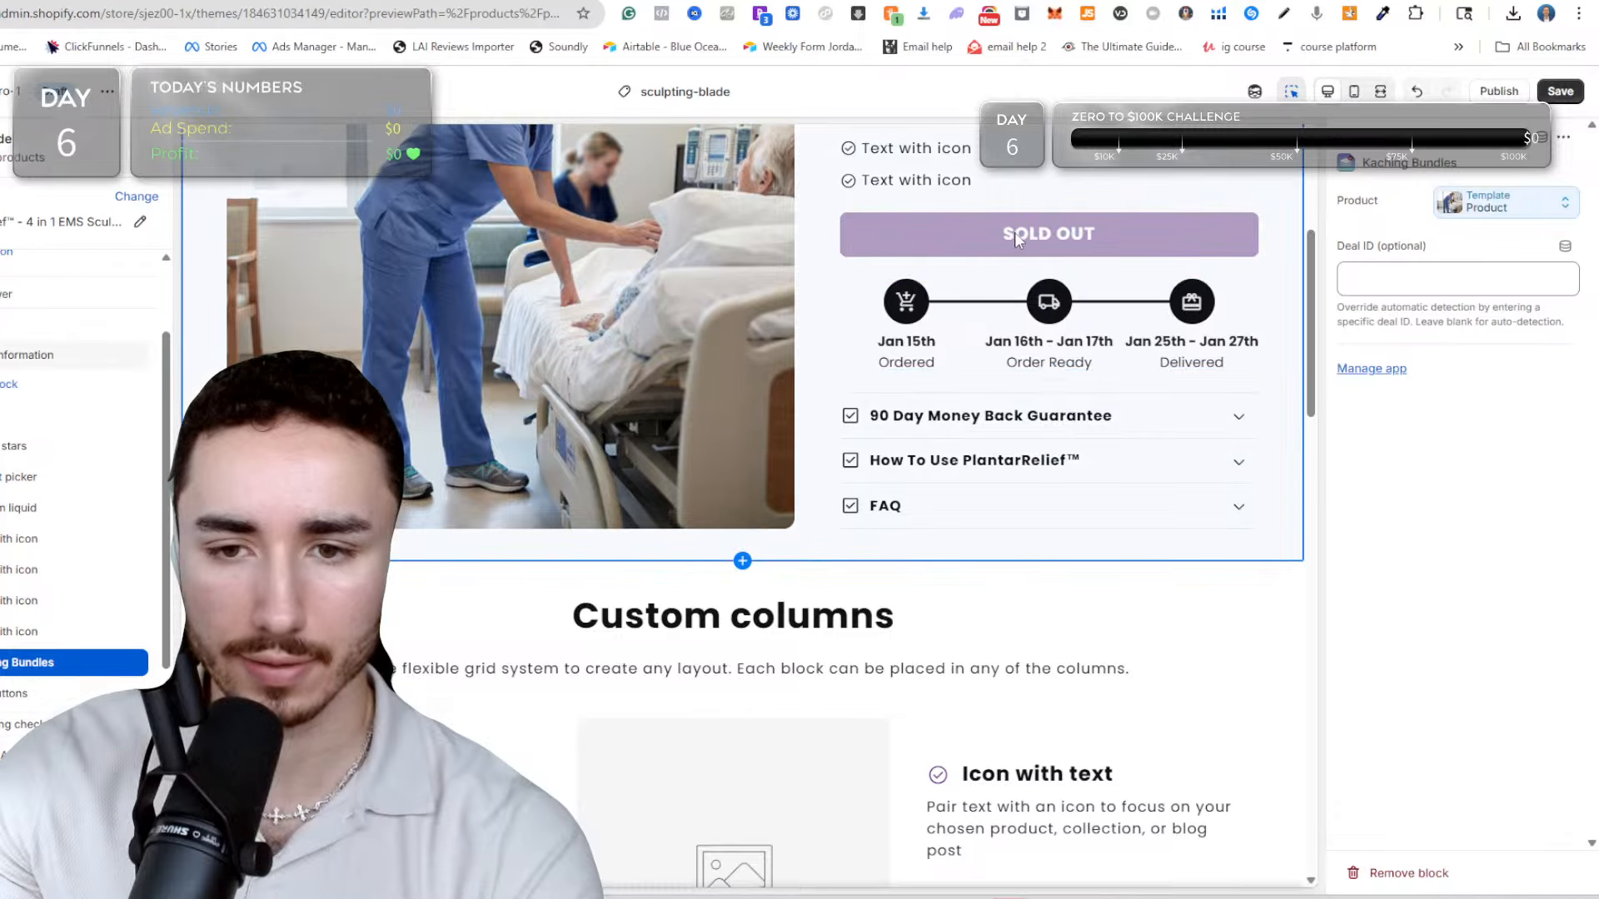
{"action": "scroll", "coordinate": [1014, 250], "scroll_direction": "up", "scroll_amount": 4}
{"action": "scroll", "coordinate": [1083, 333], "scroll_direction": "up", "scroll_amount": 1}
{"action": "scroll", "coordinate": [1040, 458], "scroll_direction": "down", "scroll_amount": 2}
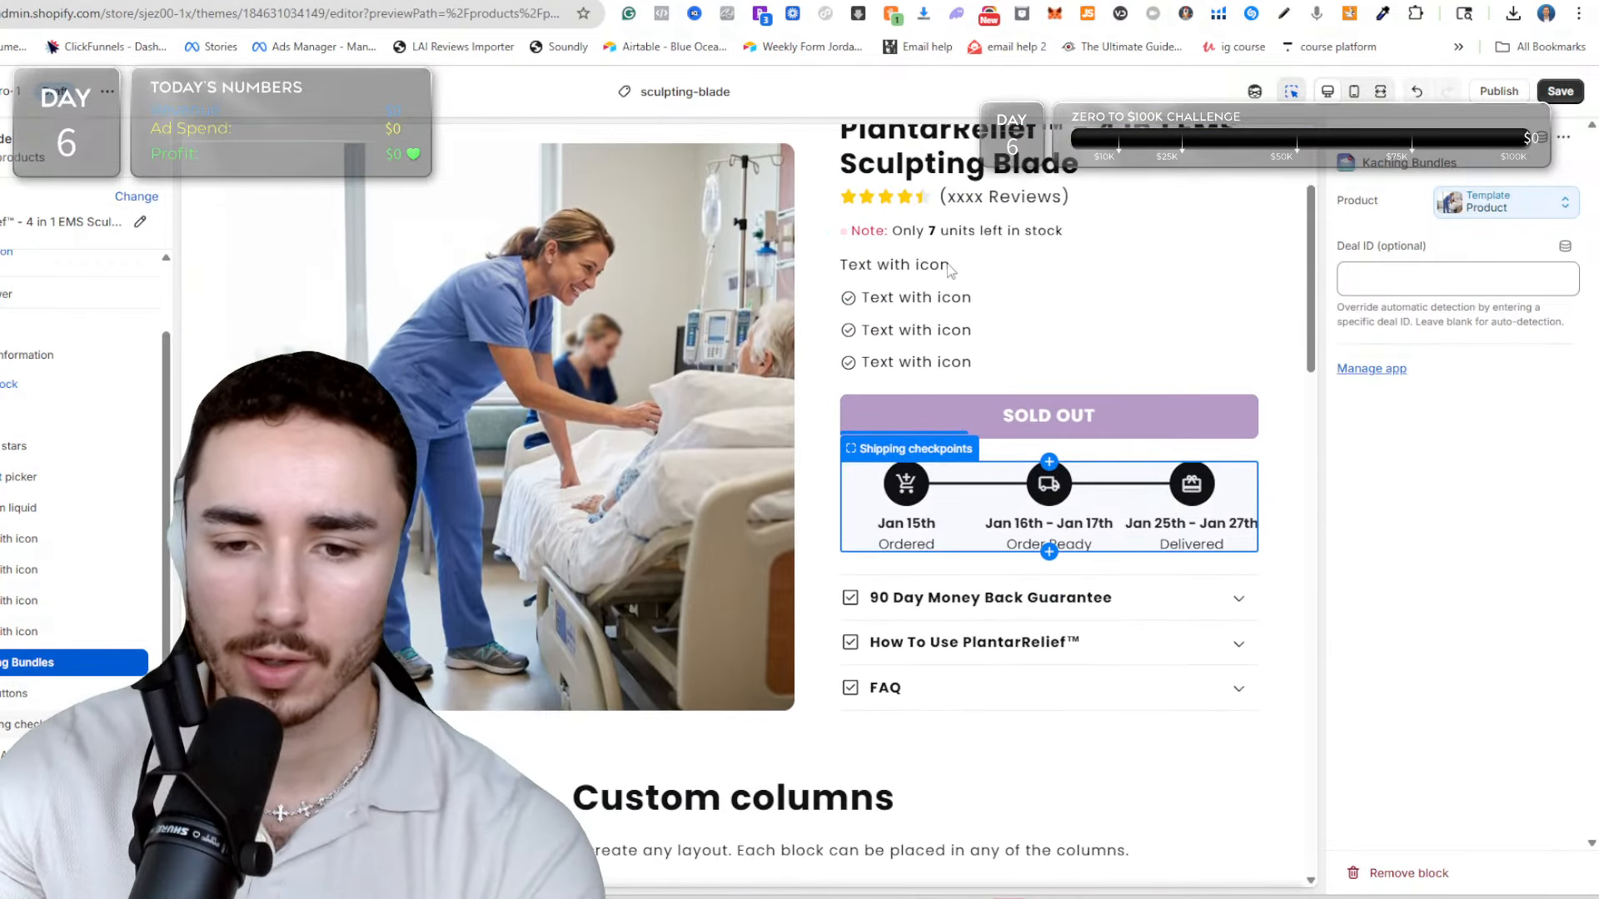
{"action": "scroll", "coordinate": [907, 354], "scroll_direction": "up", "scroll_amount": 2}
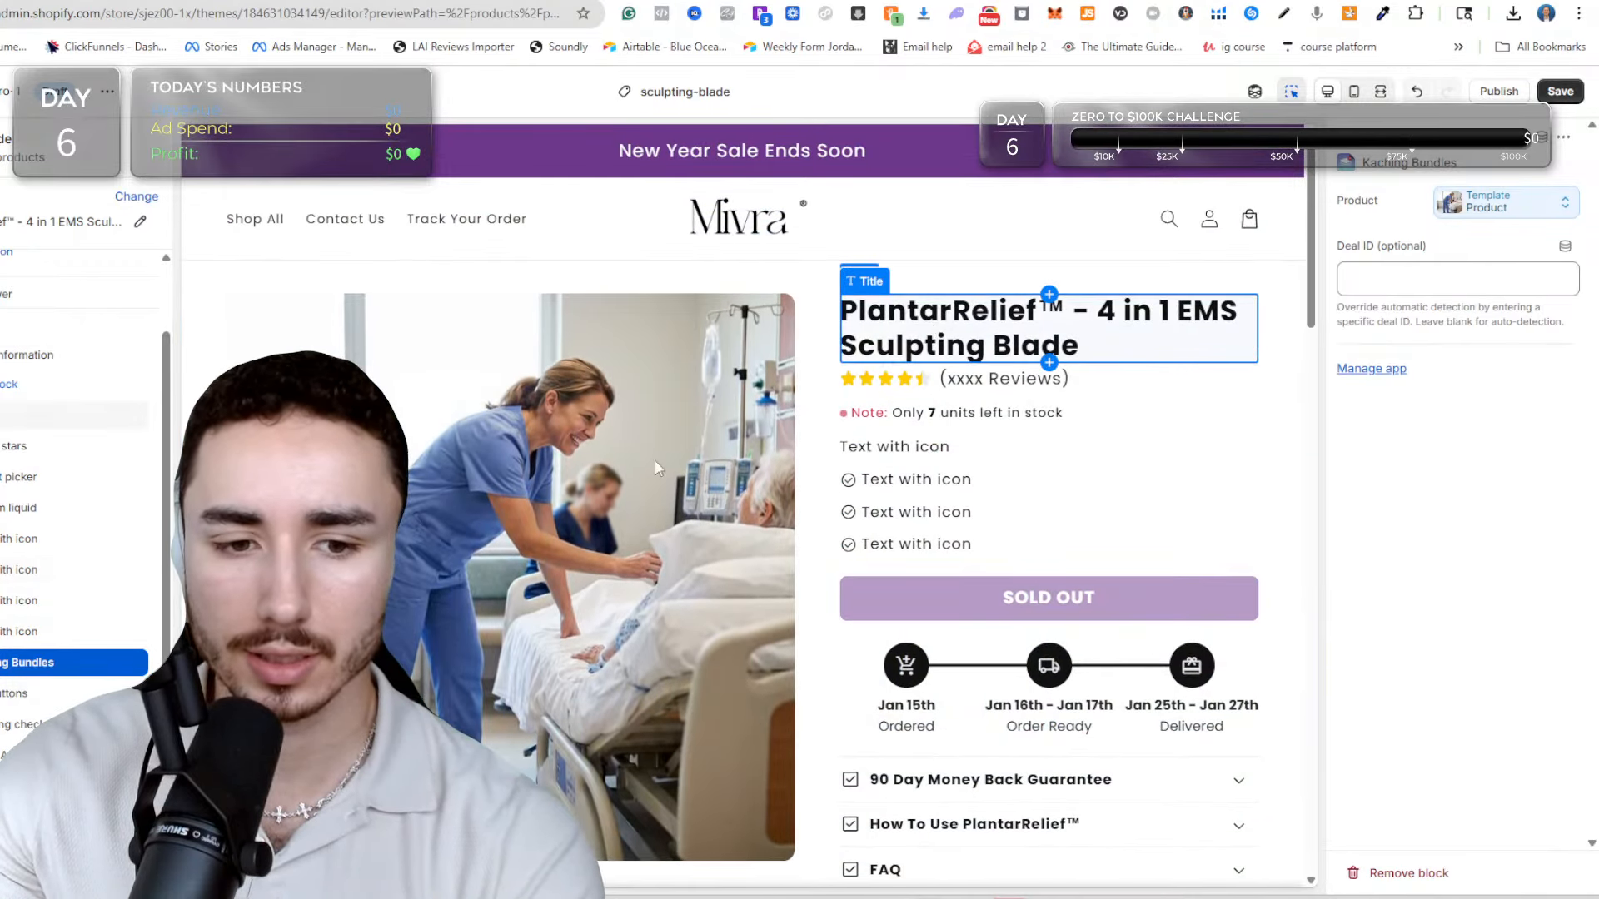
{"action": "scroll", "coordinate": [1000, 416], "scroll_direction": "down", "scroll_amount": 3}
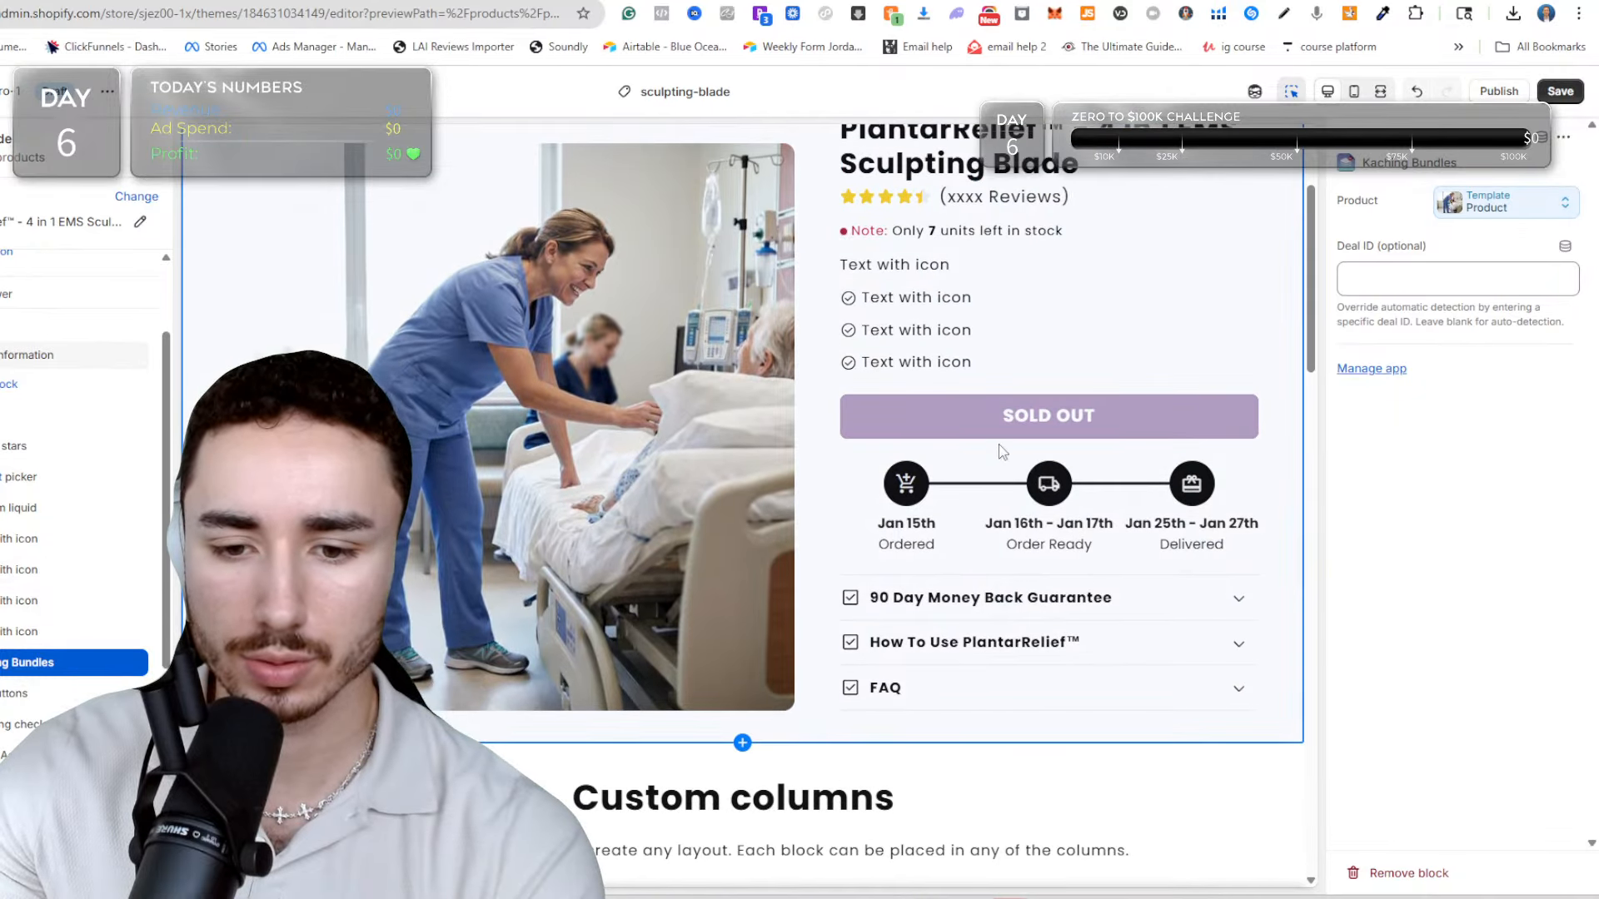
{"action": "scroll", "coordinate": [1002, 447], "scroll_direction": "down", "scroll_amount": 1}
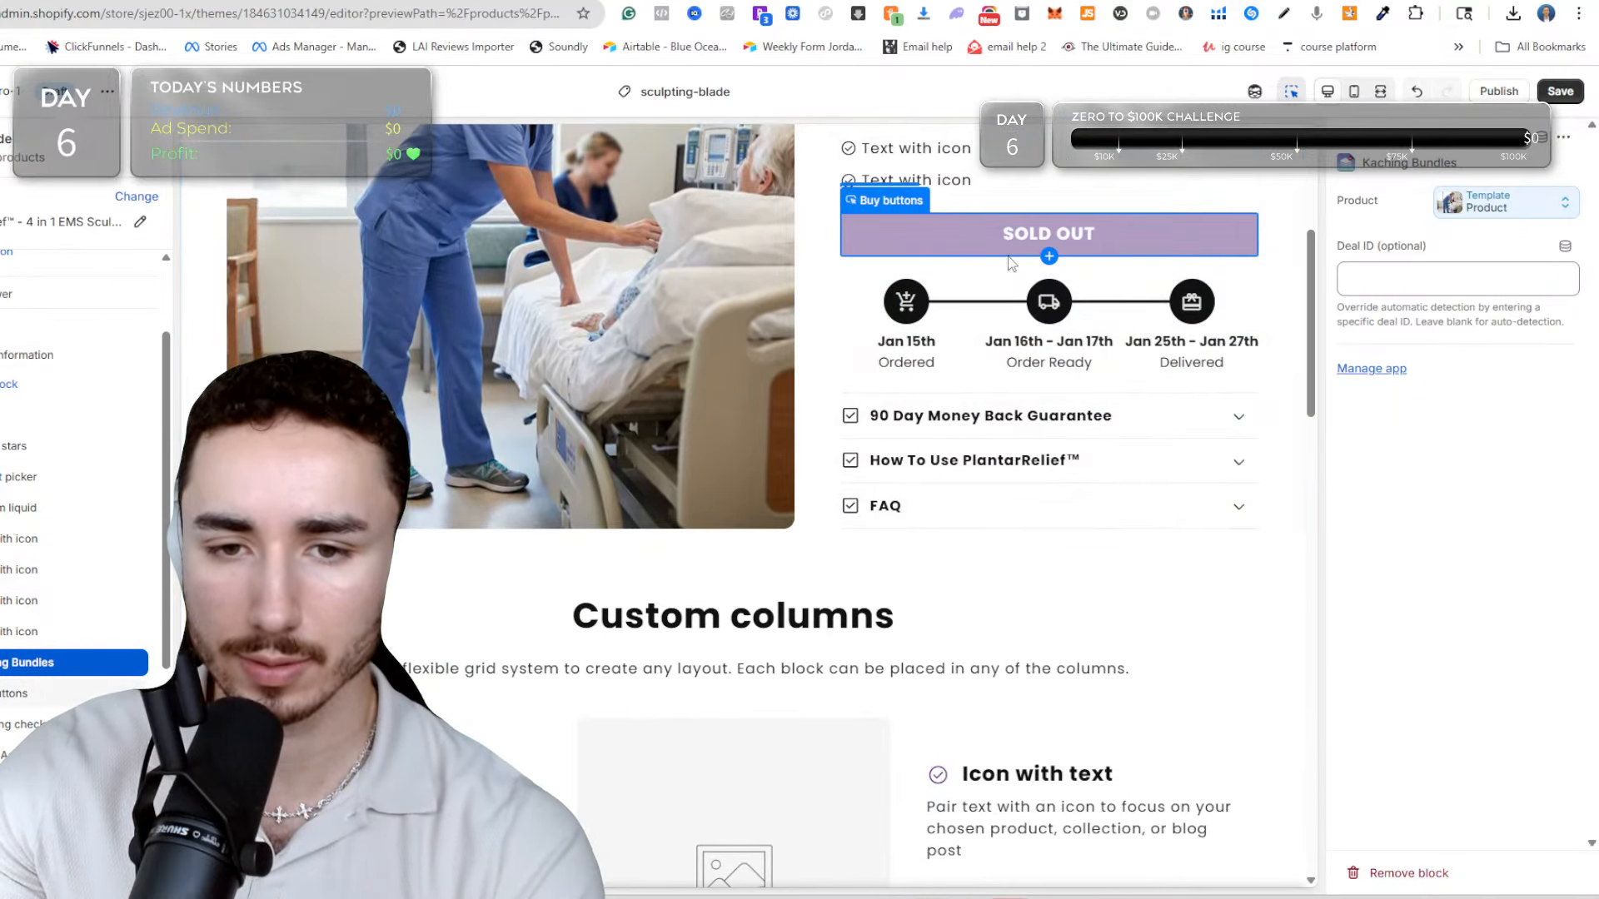
Add a Multirow section between the product information and the Custom columns section.
{"action": "scroll", "coordinate": [996, 414], "scroll_direction": "down", "scroll_amount": 4}
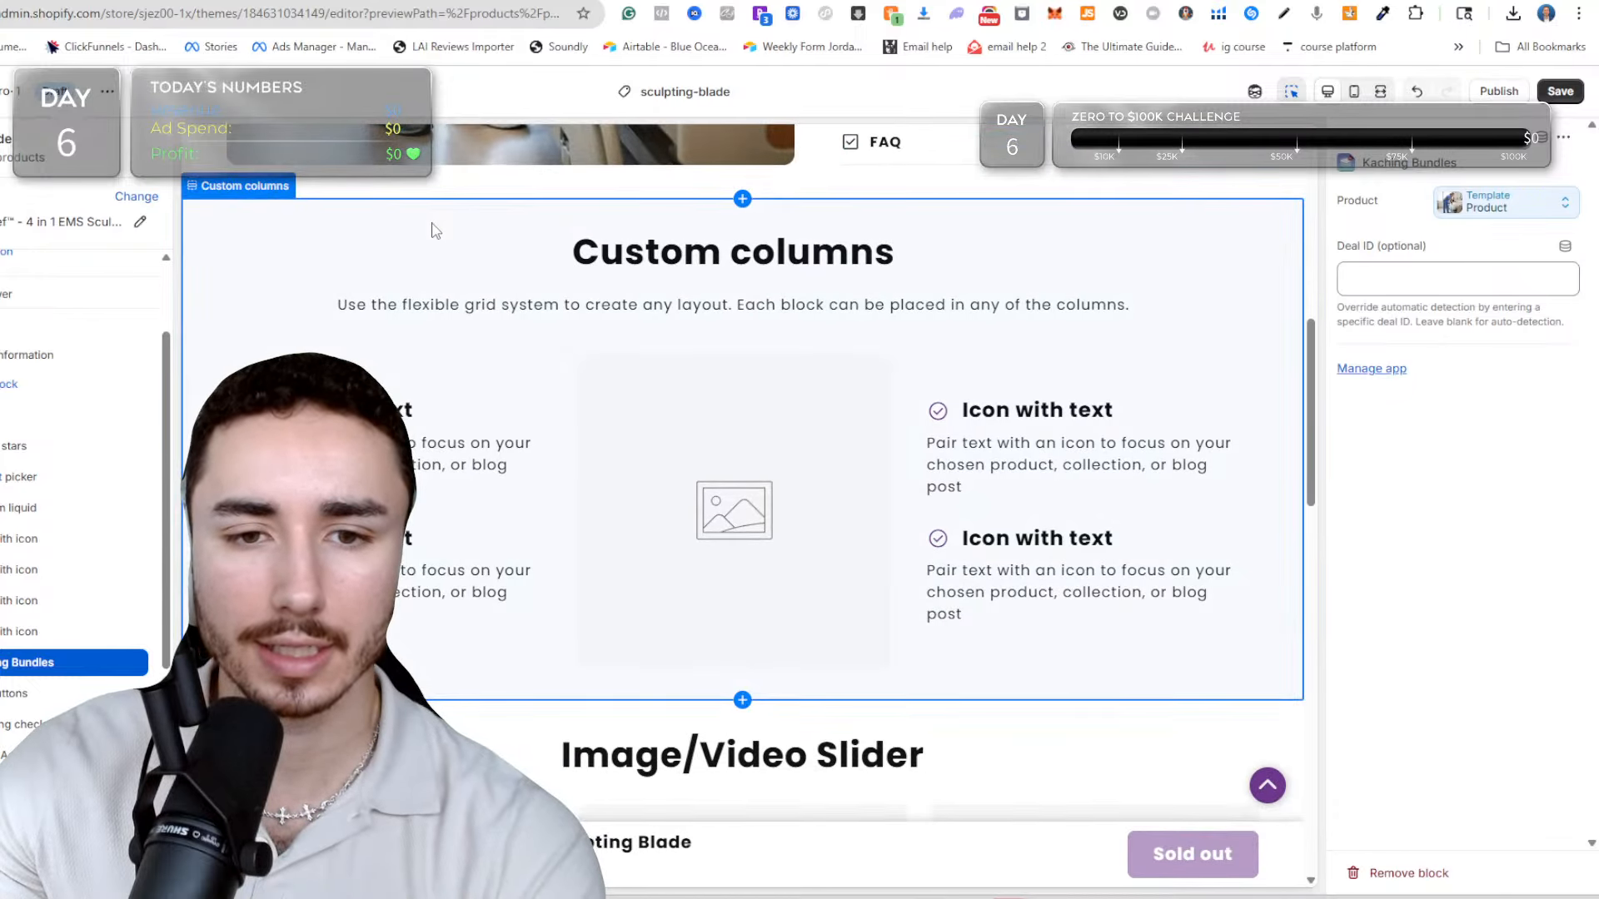
{"action": "left_click", "coordinate": [735, 201]}
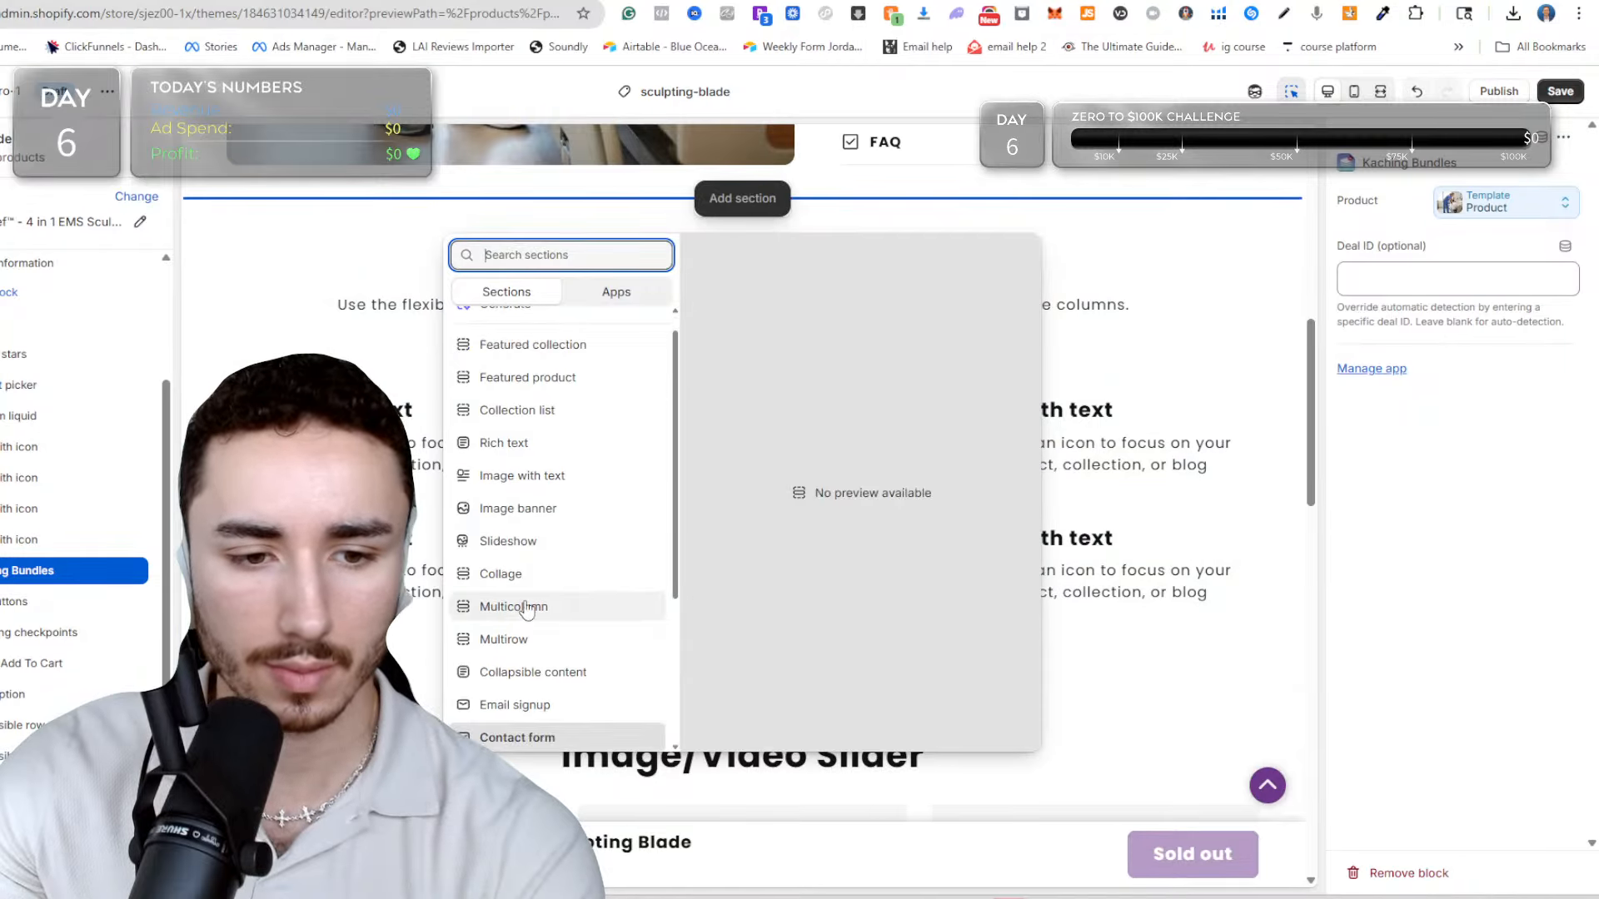
{"action": "scroll", "coordinate": [542, 412], "scroll_direction": "down", "scroll_amount": 3}
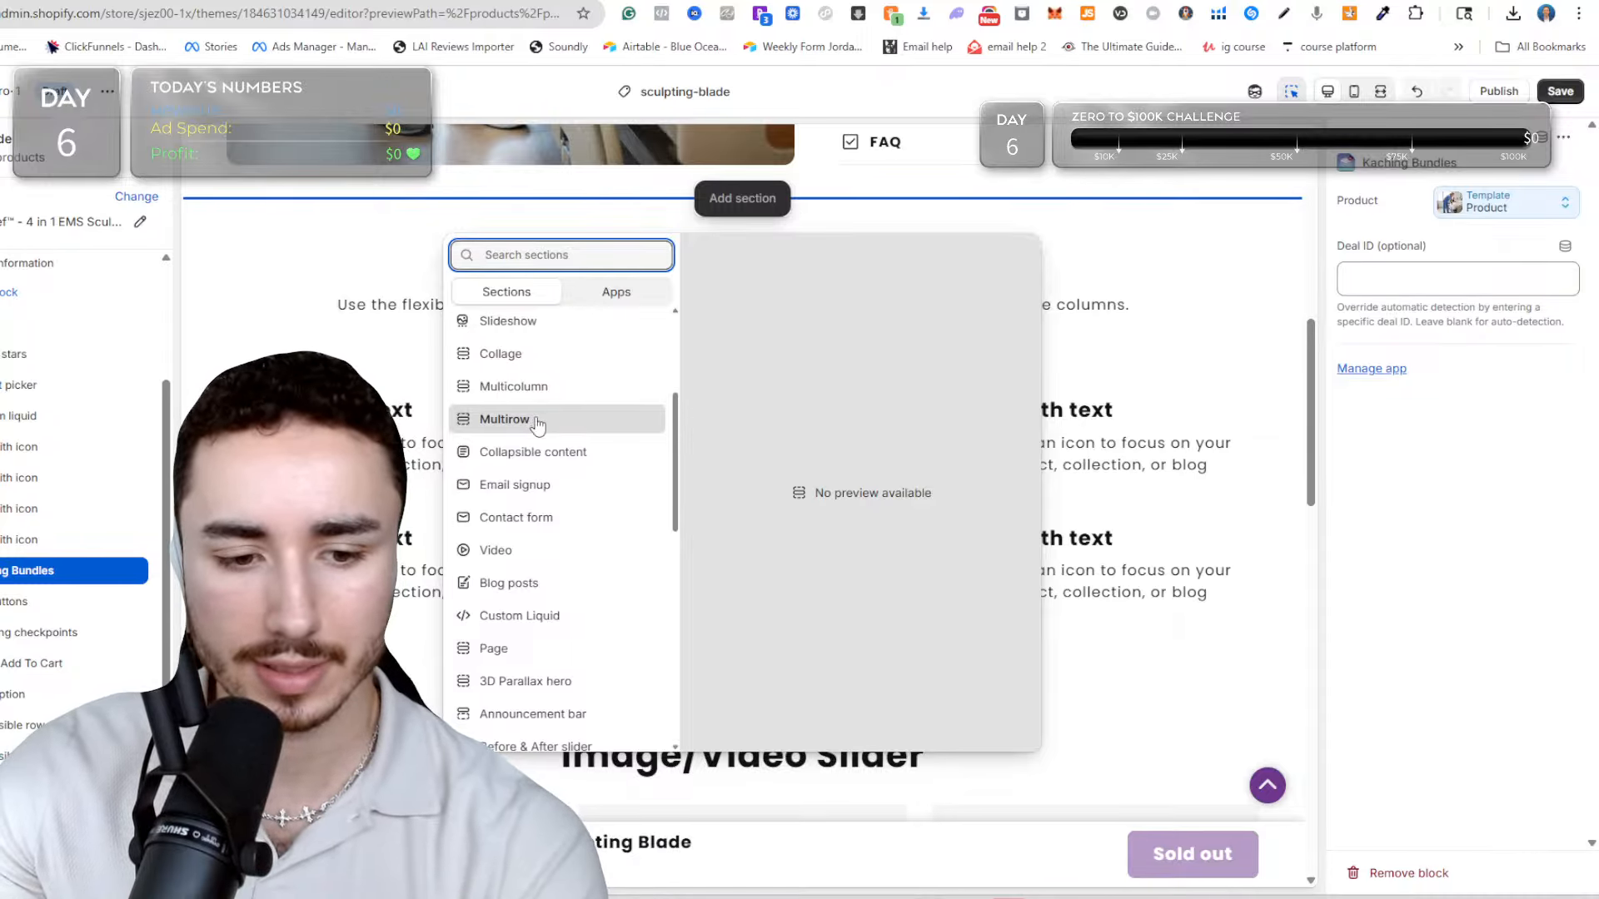
{"action": "left_click", "coordinate": [537, 421]}
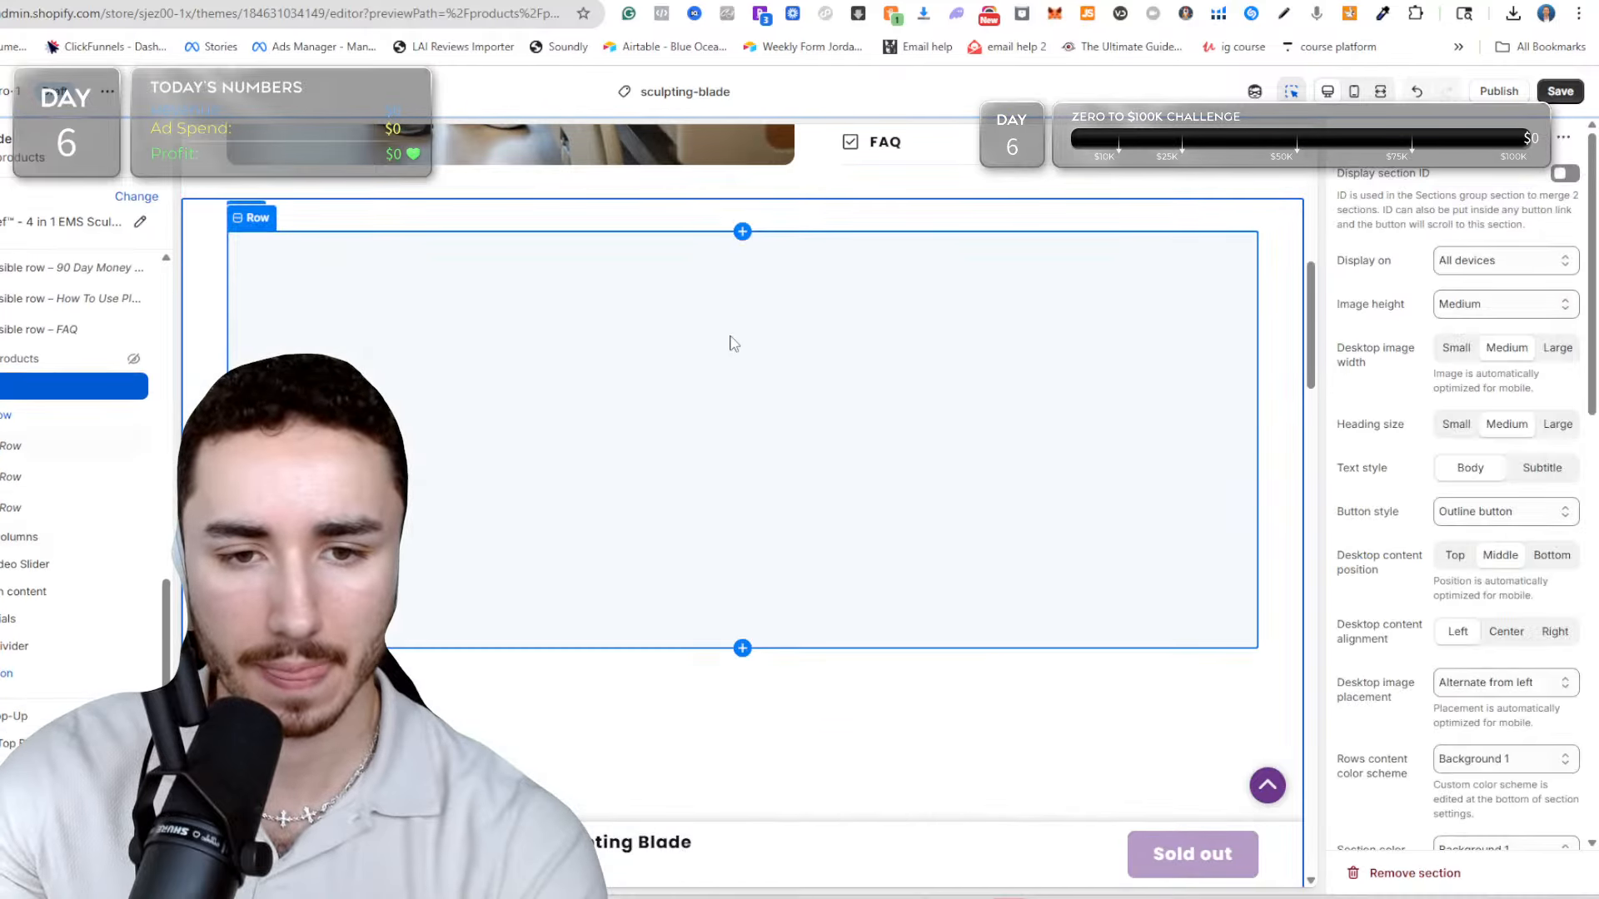
Delete the third Row block from the Multirow section, leaving the alternating layout with only two rows.
{"action": "scroll", "coordinate": [666, 333], "scroll_direction": "down", "scroll_amount": 4}
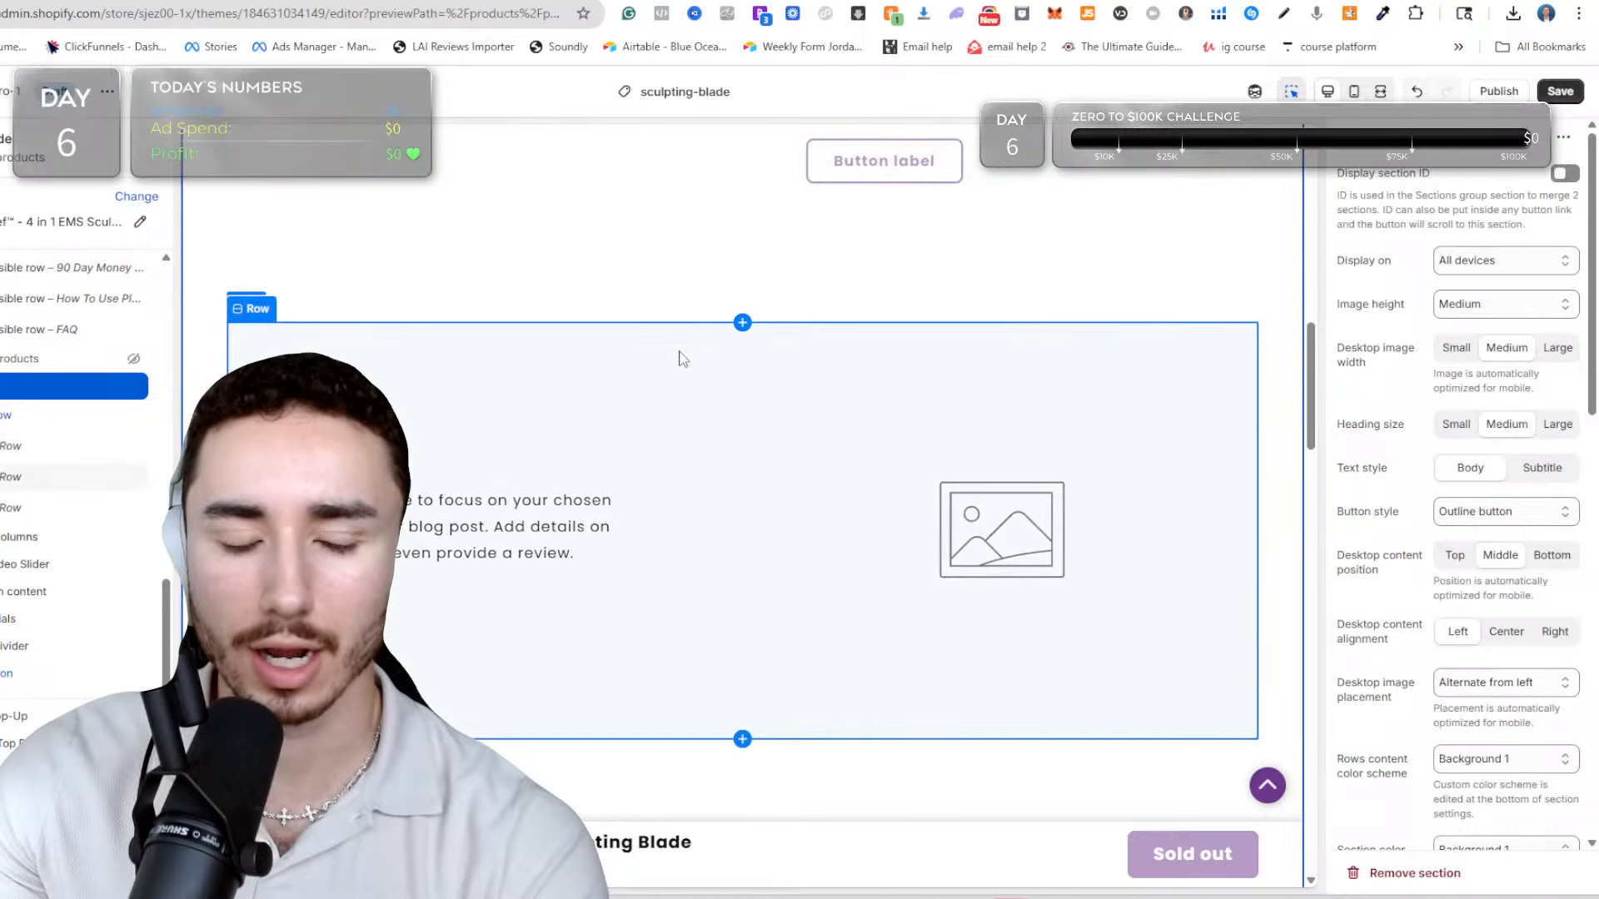
{"action": "scroll", "coordinate": [452, 385], "scroll_direction": "up", "scroll_amount": 4}
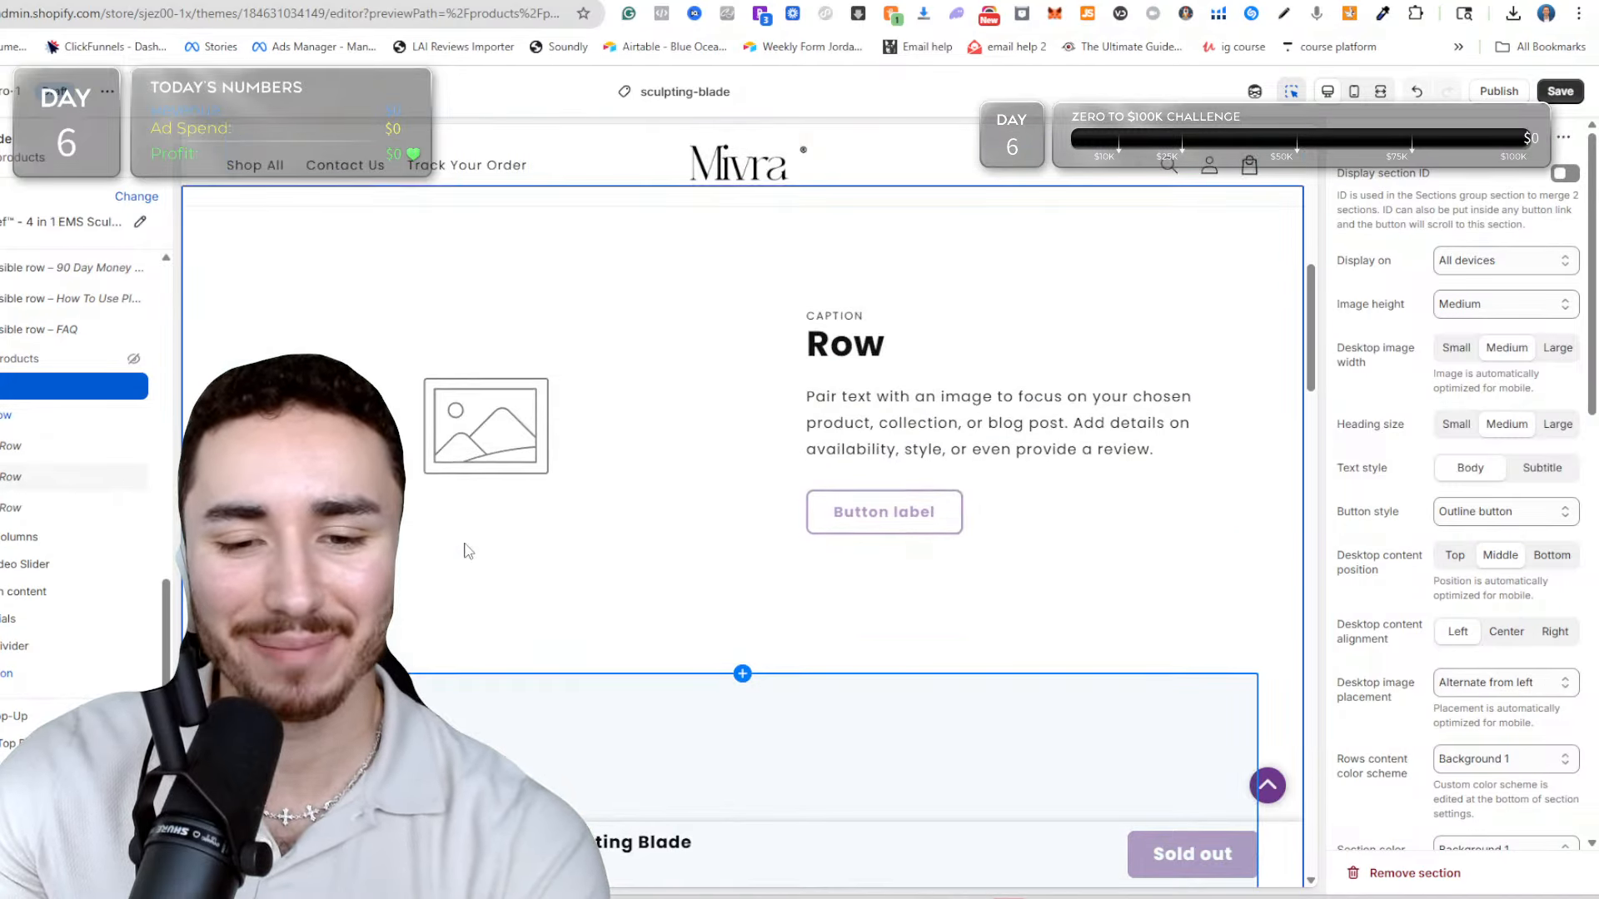
{"action": "scroll", "coordinate": [550, 375], "scroll_direction": "up", "scroll_amount": 2}
{"action": "scroll", "coordinate": [940, 466], "scroll_direction": "down", "scroll_amount": 2}
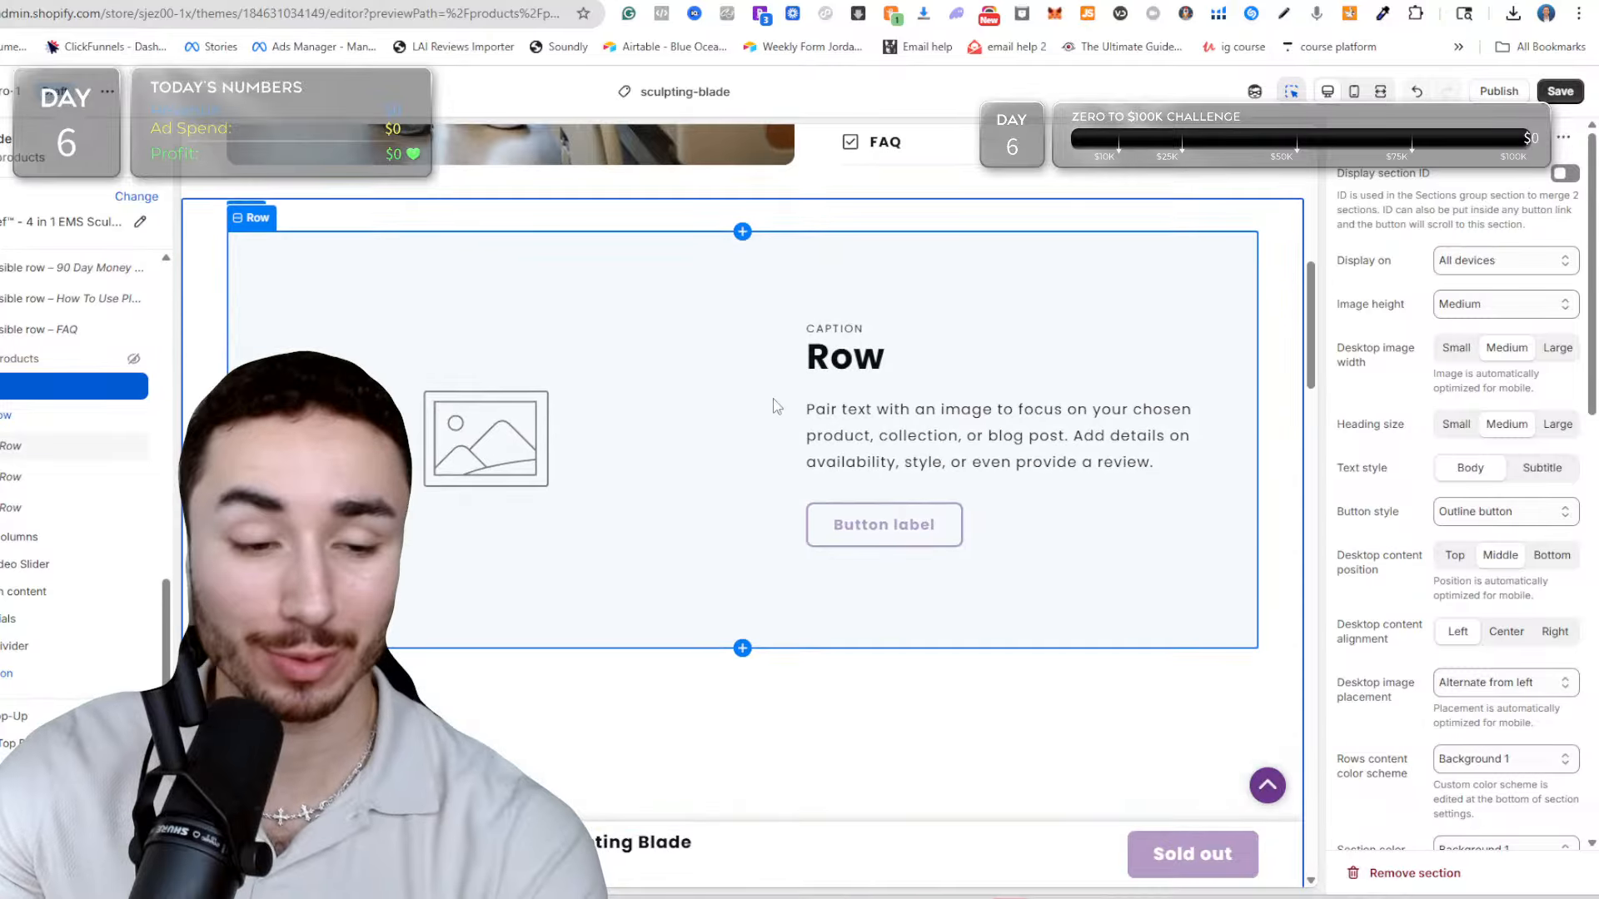
{"action": "scroll", "coordinate": [877, 275], "scroll_direction": "down", "scroll_amount": 7}
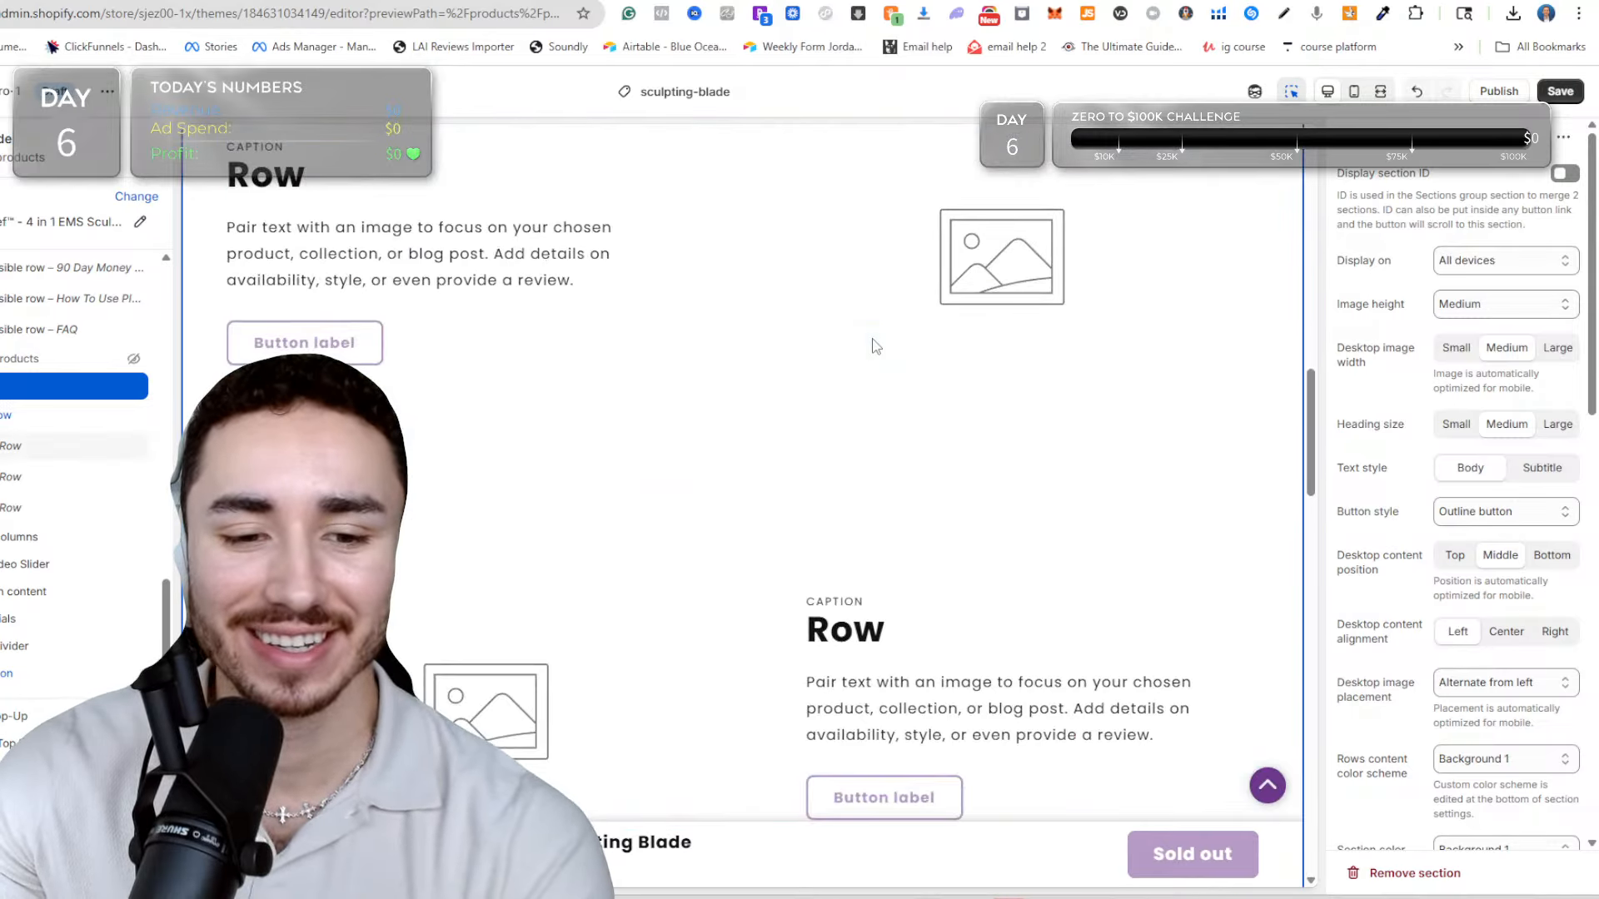
{"action": "scroll", "coordinate": [903, 511], "scroll_direction": "down", "scroll_amount": 3}
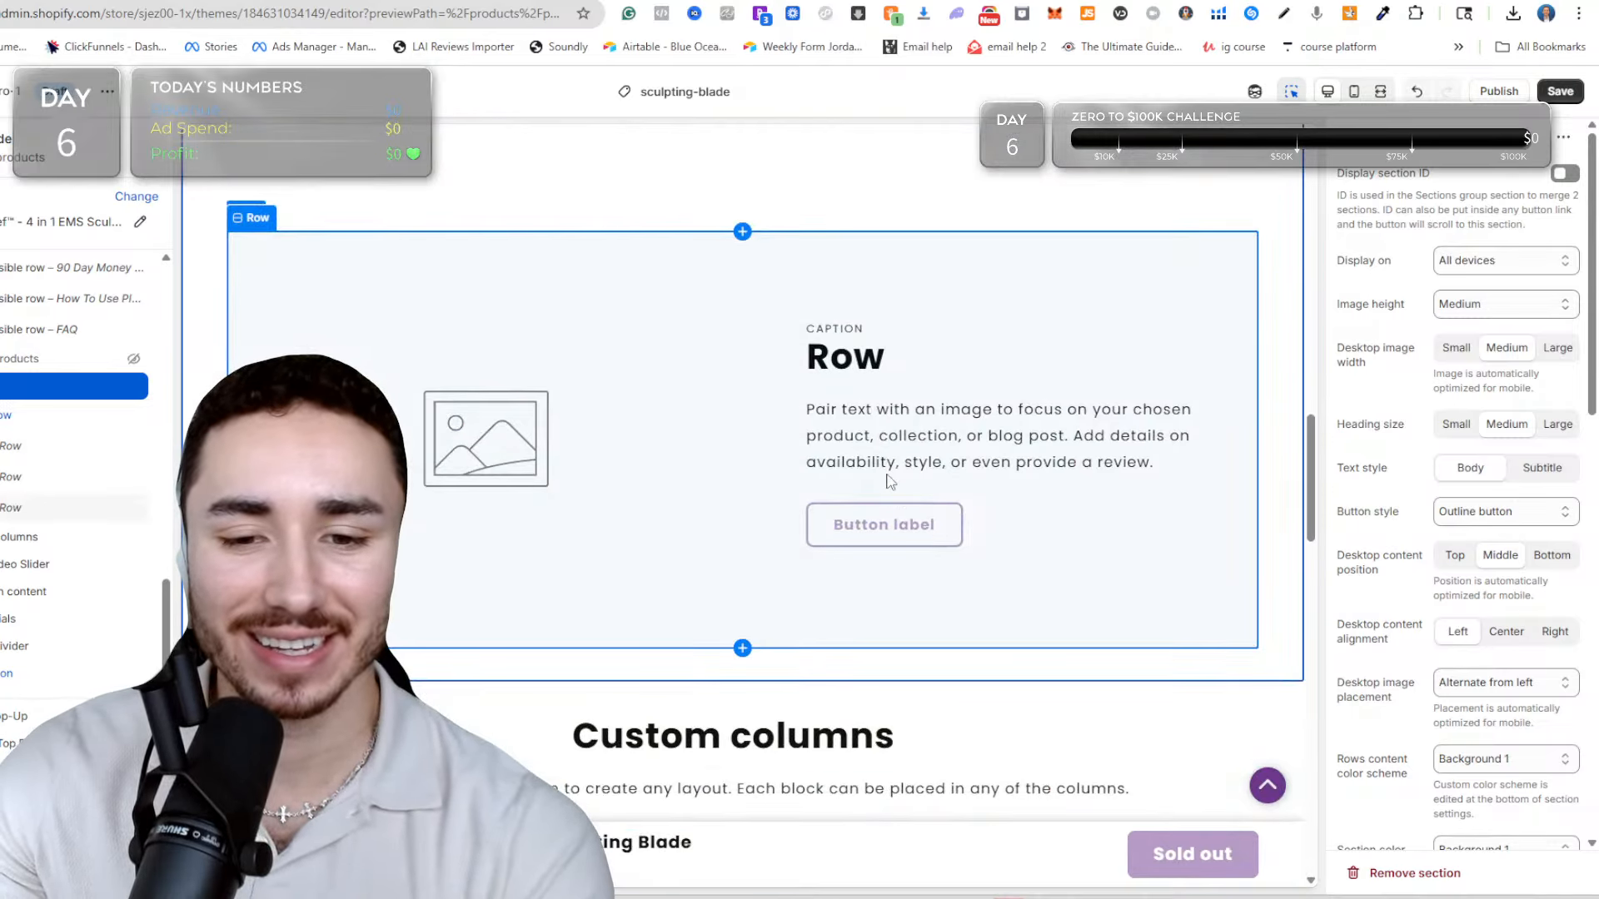
{"action": "left_click", "coordinate": [620, 348]}
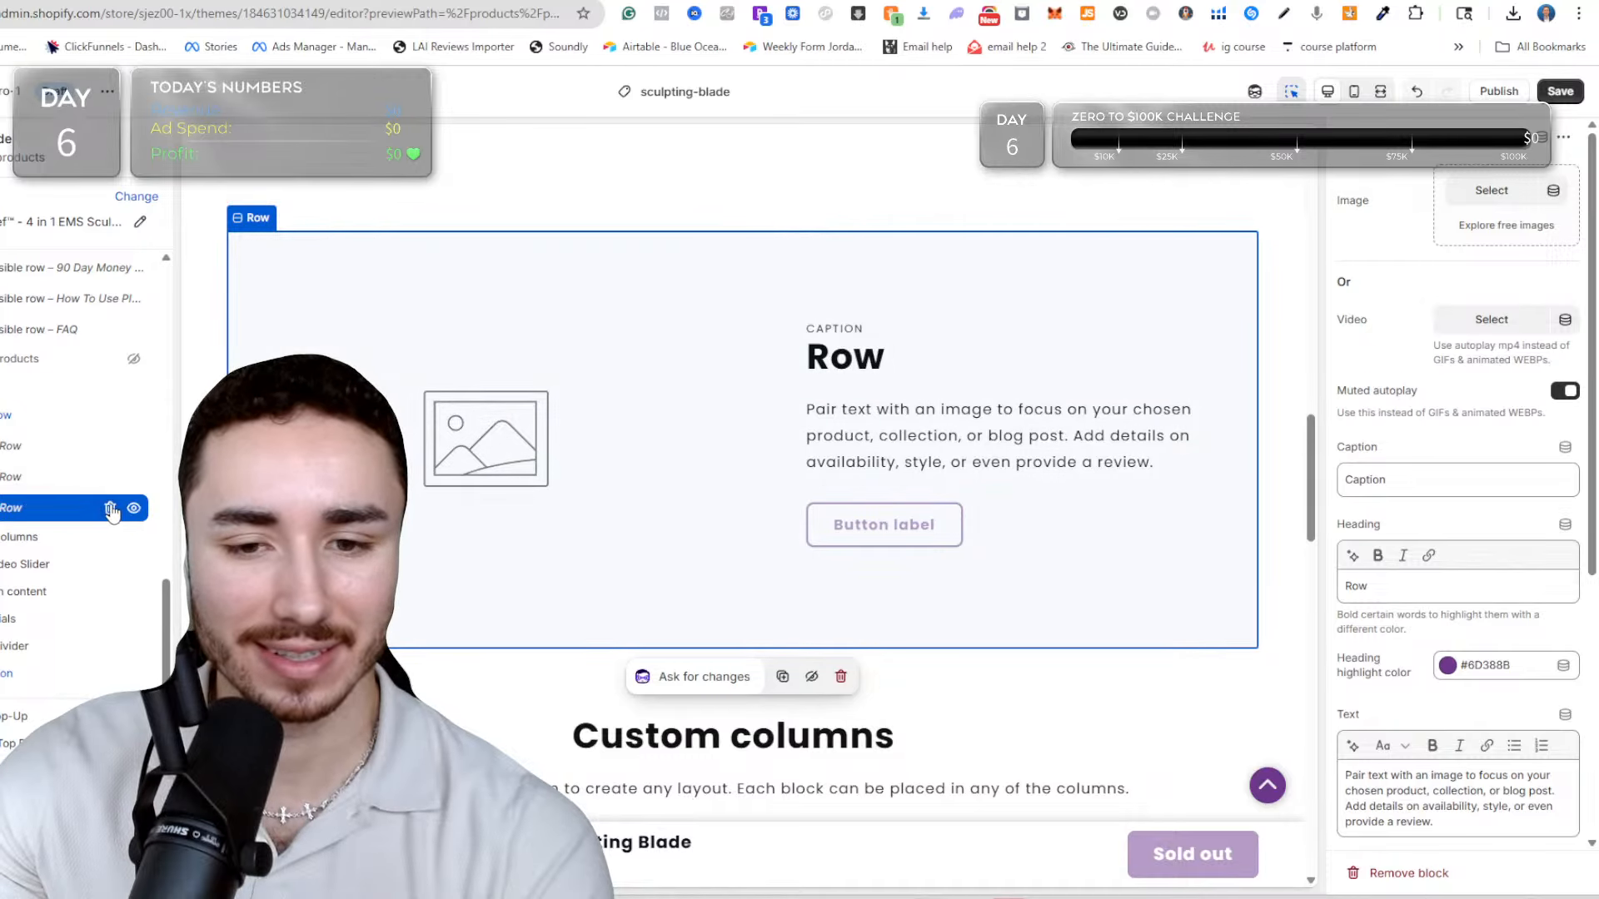
{"action": "left_click", "coordinate": [111, 509]}
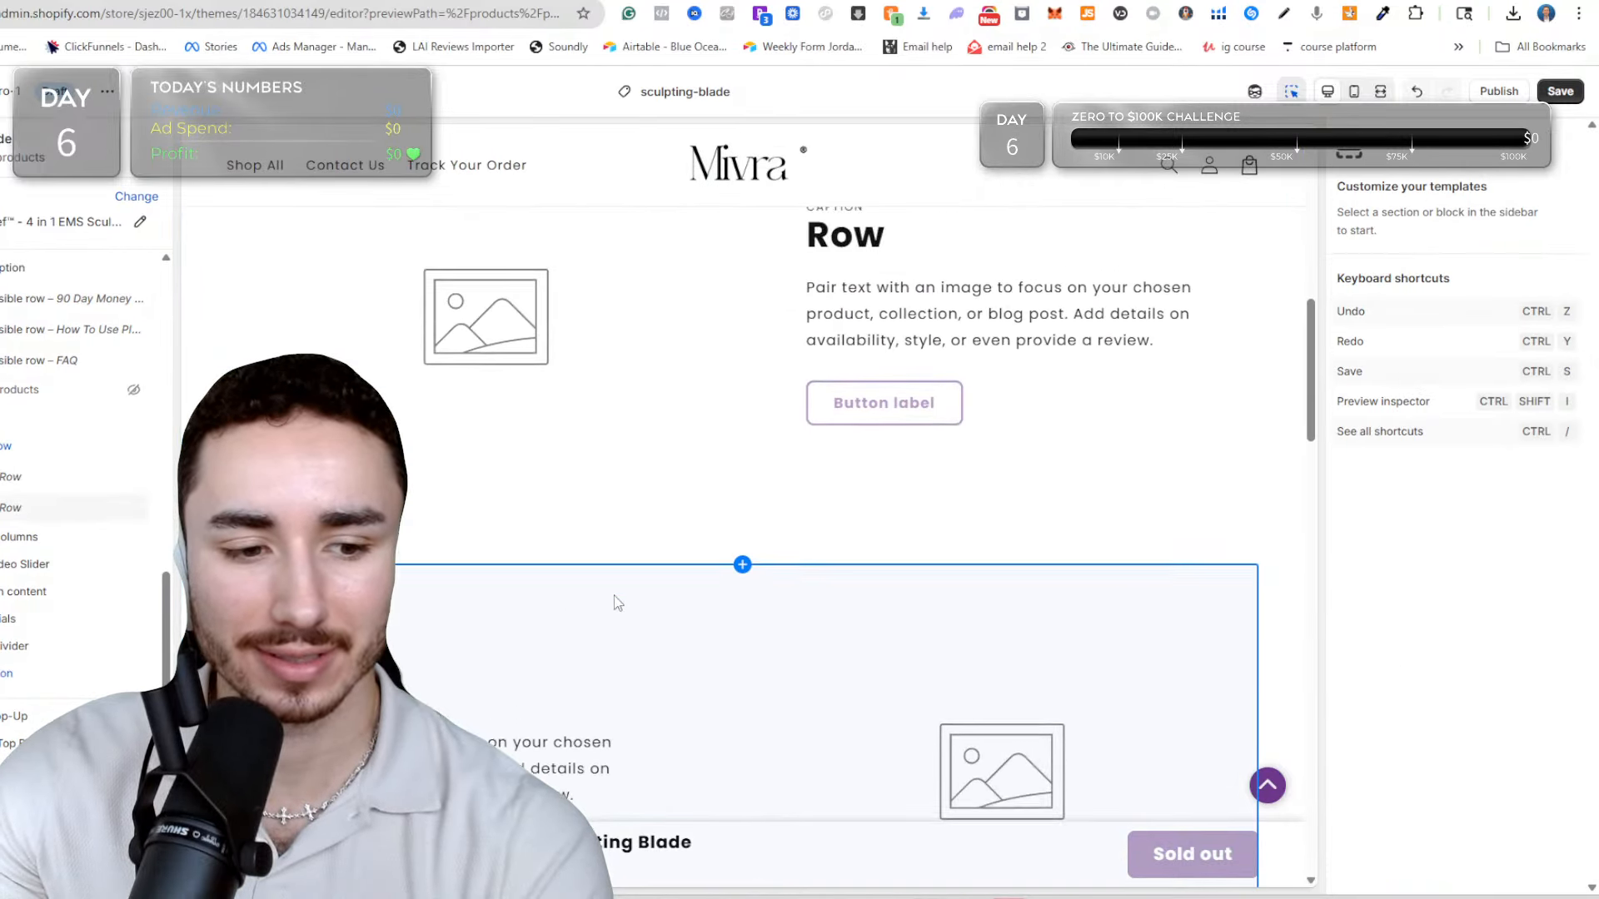
Move the Image/Video Slider section up so it sits between the product information and the Multirow section.
{"action": "scroll", "coordinate": [621, 583], "scroll_direction": "down", "scroll_amount": 7}
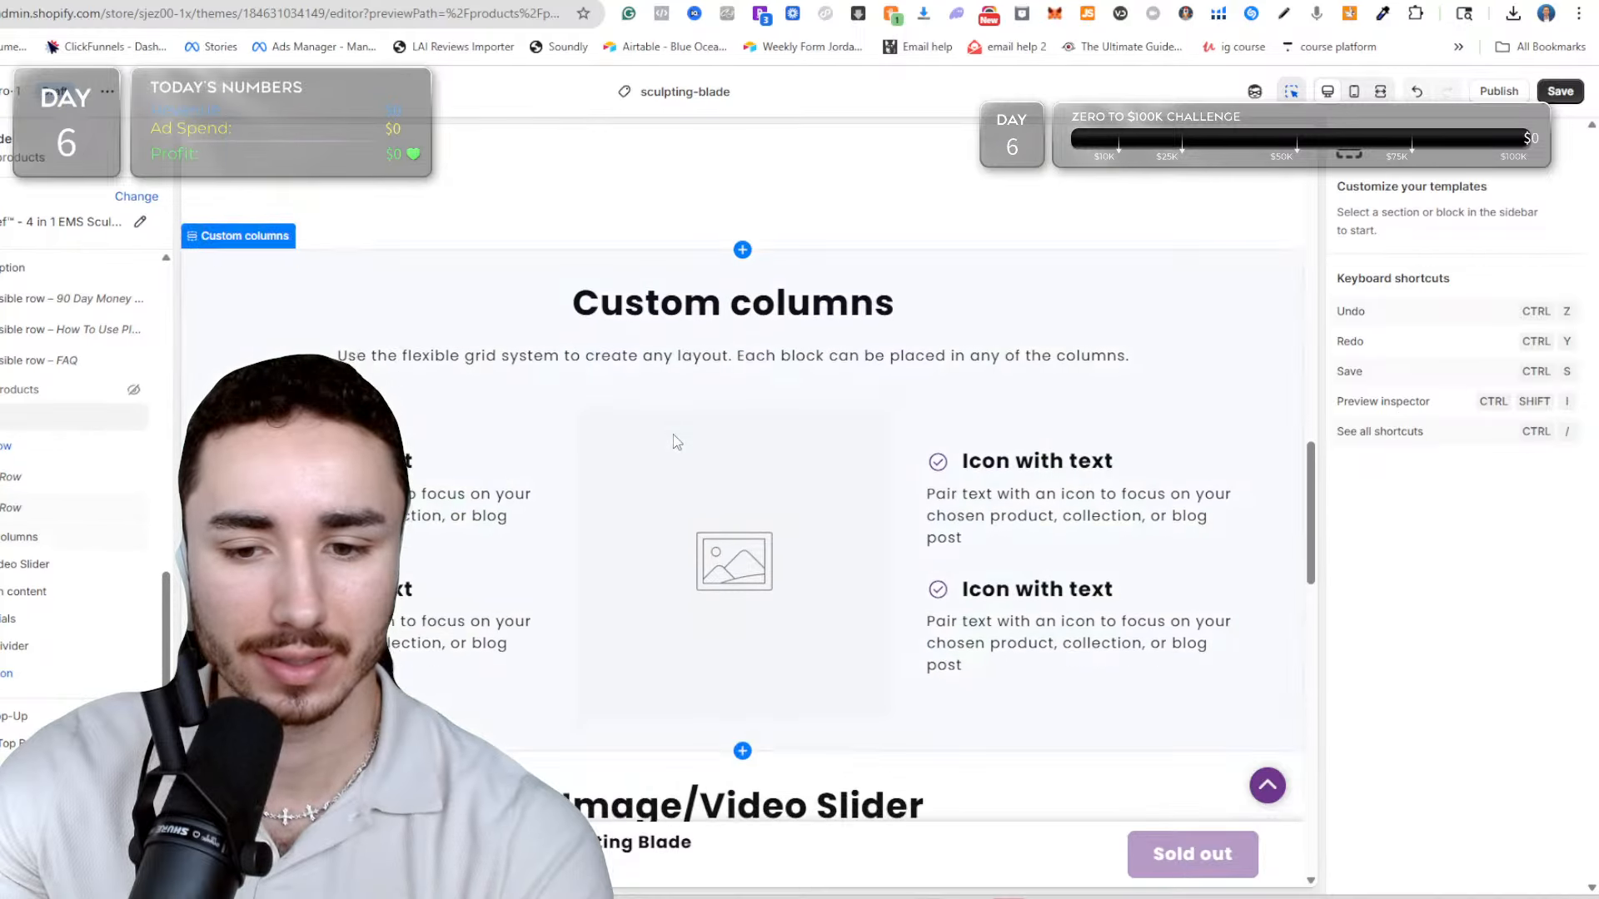
{"action": "scroll", "coordinate": [831, 278], "scroll_direction": "down", "scroll_amount": 7}
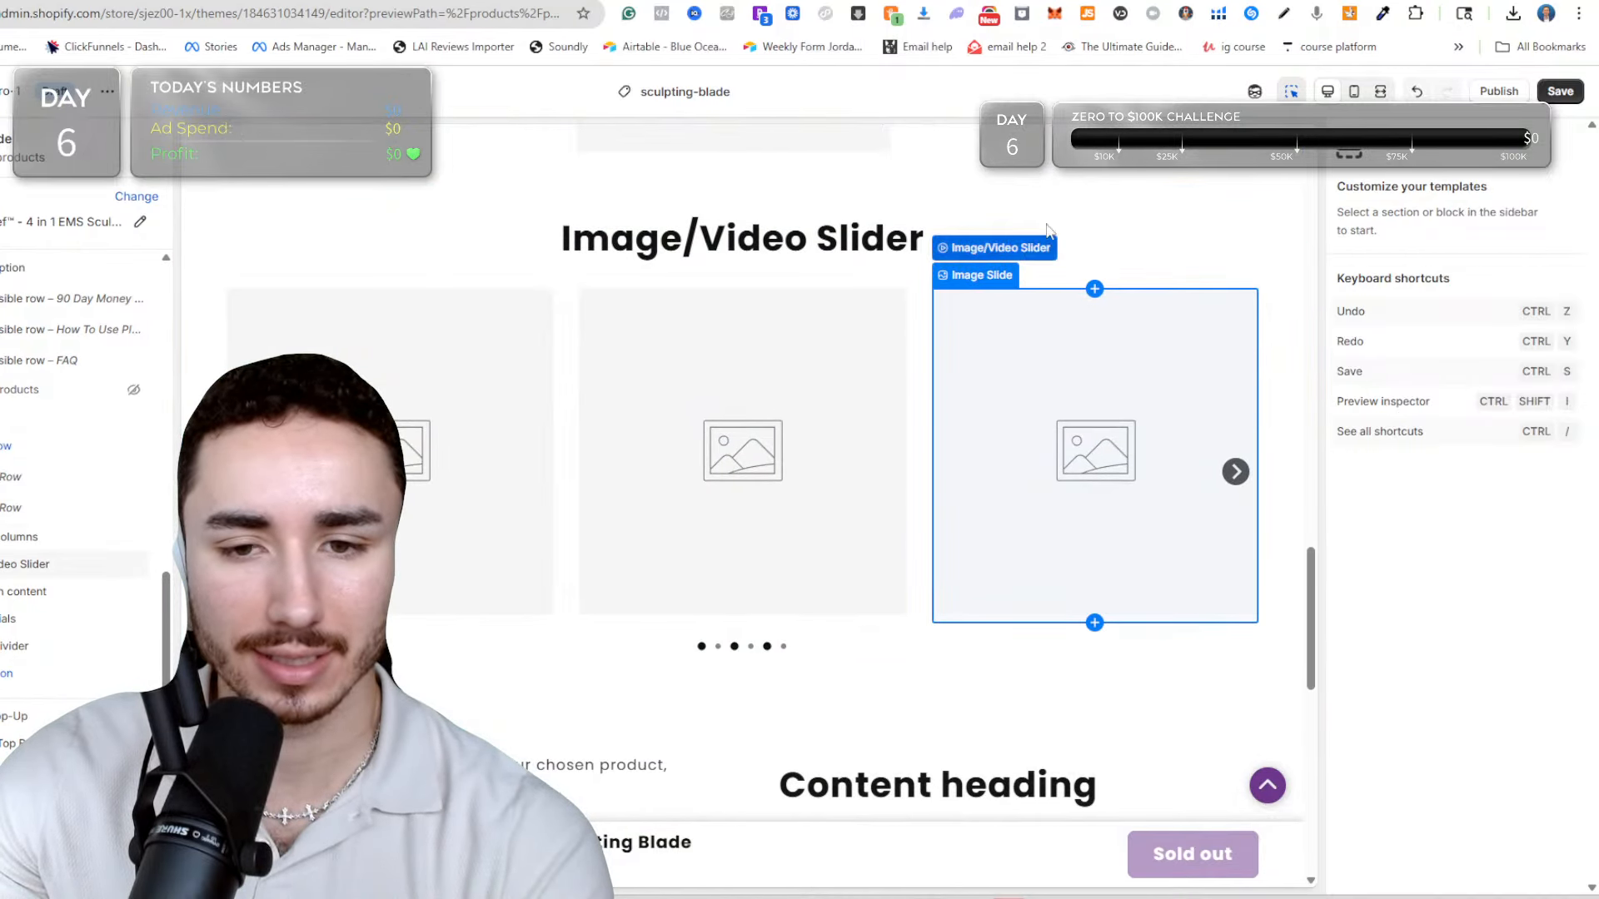
{"action": "left_click", "coordinate": [1051, 223]}
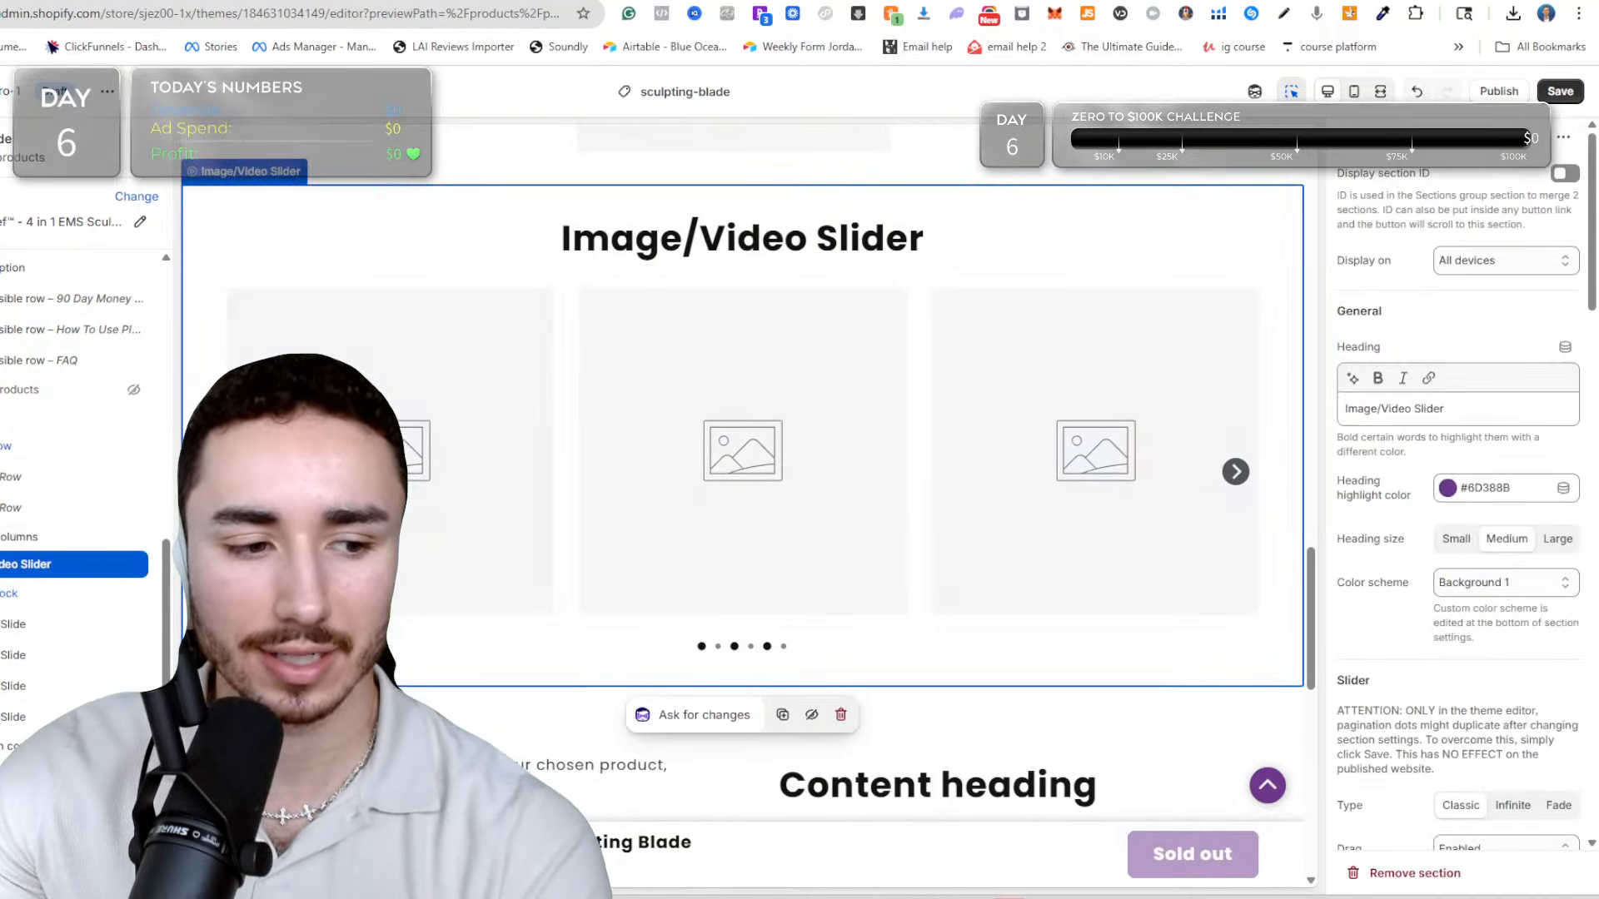
{"action": "left_click_drag", "start_coordinate": [50, 564], "coordinate": [60, 471]}
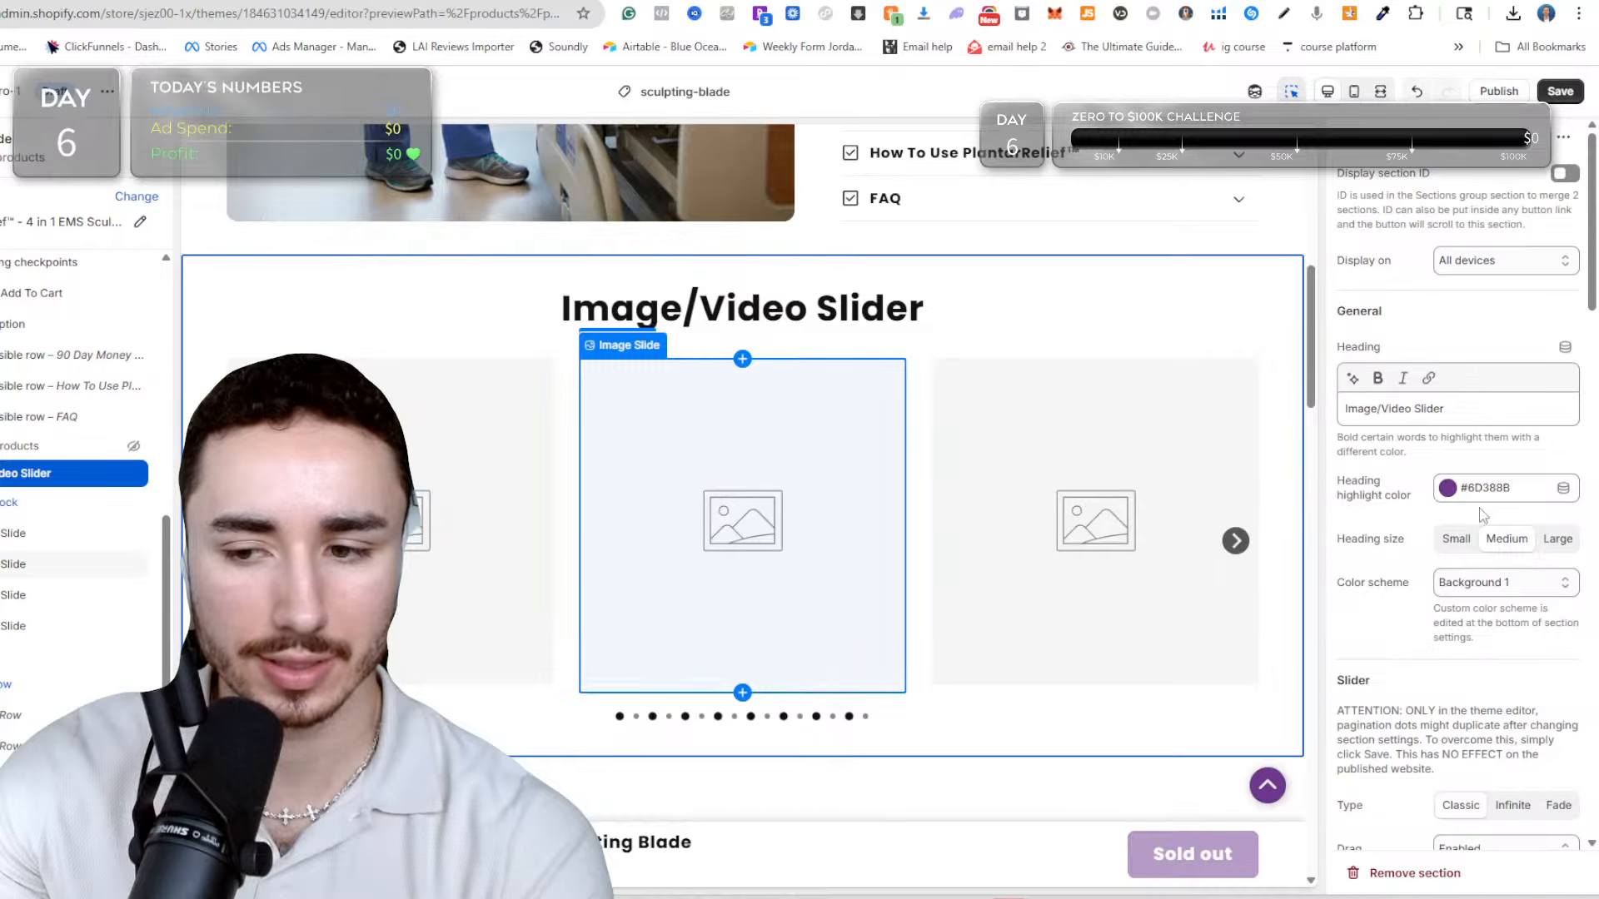
{"action": "left_click", "coordinate": [33, 533]}
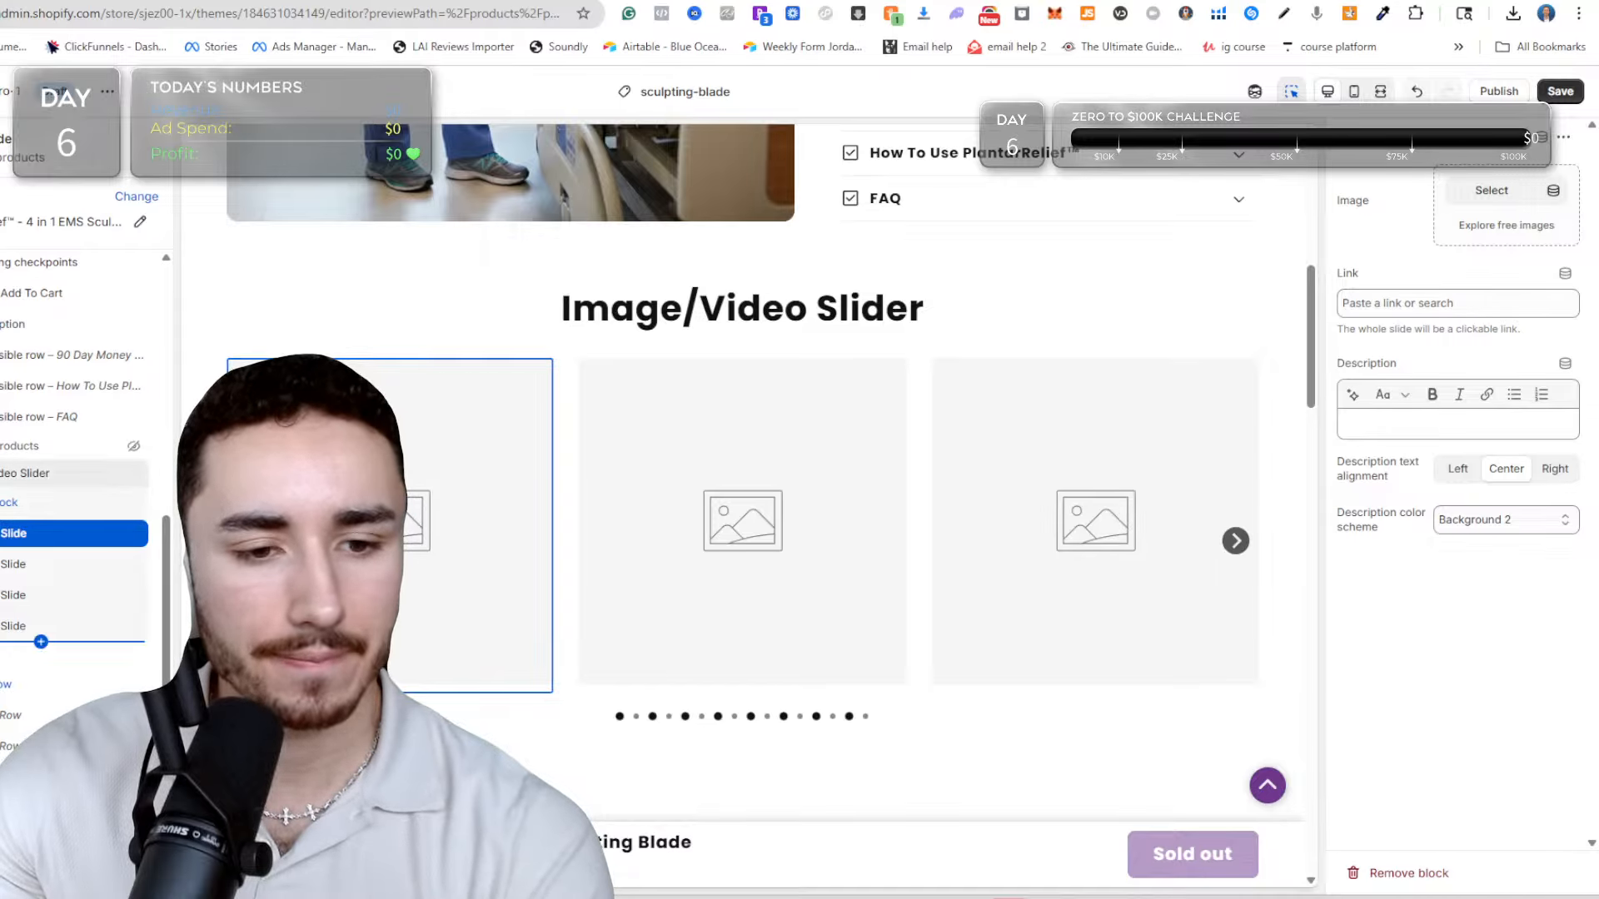
{"action": "scroll", "coordinate": [75, 500], "scroll_direction": "down", "scroll_amount": 3}
{"action": "scroll", "coordinate": [75, 416], "scroll_direction": "down", "scroll_amount": 1}
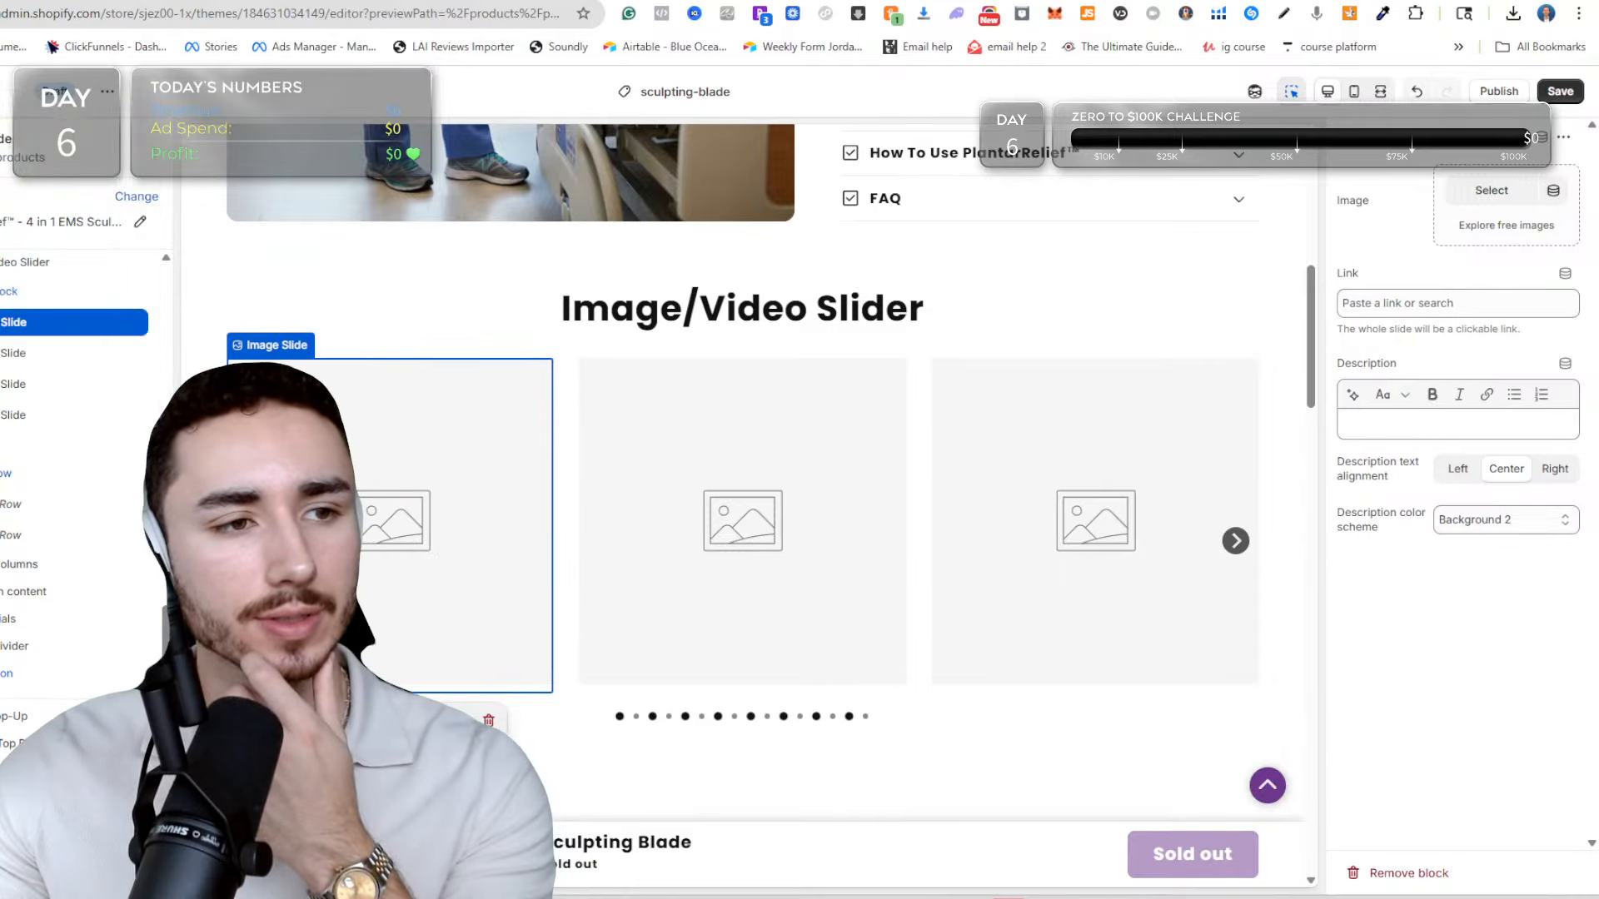
{"action": "key", "text": "ctrl+Tab"}
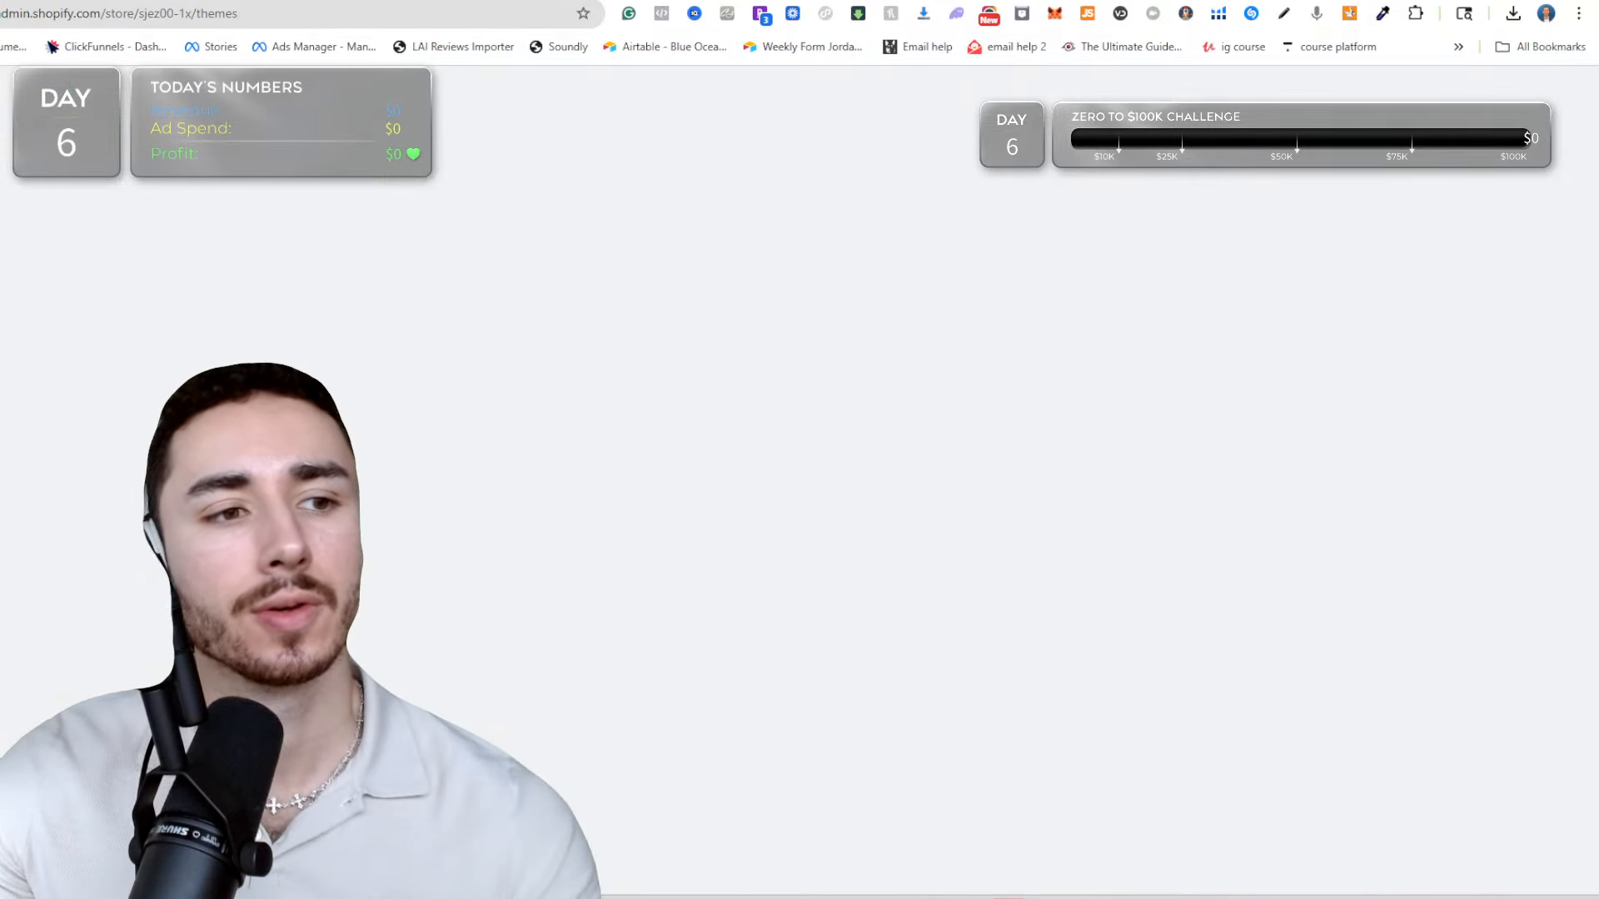
{"action": "key", "text": "ctrl+shift+Tab"}
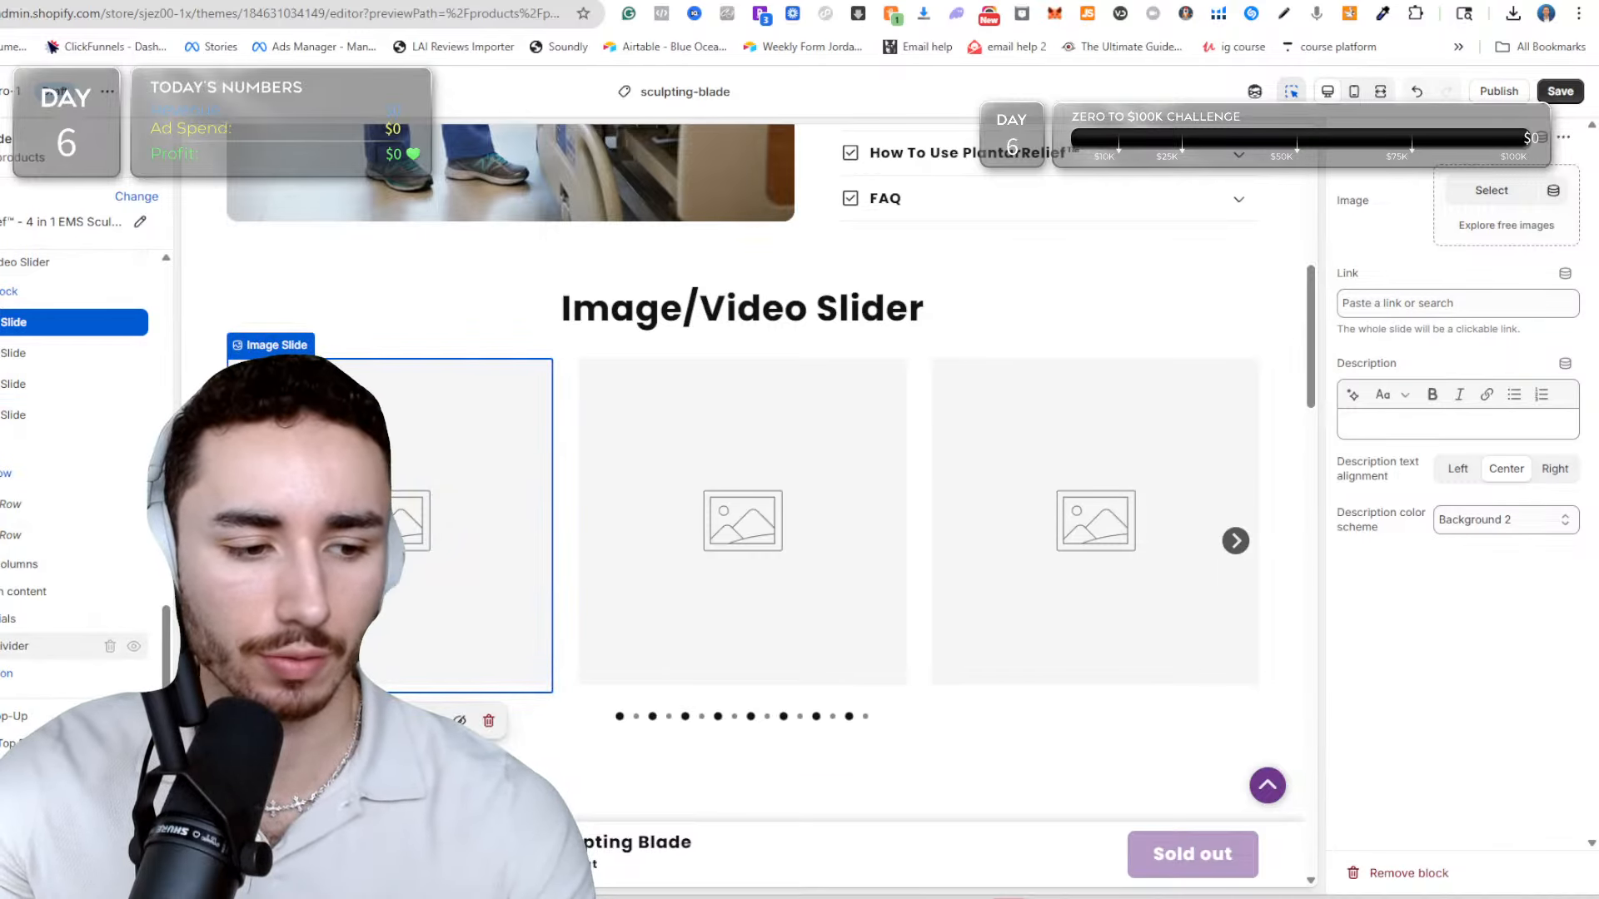
{"action": "left_click", "coordinate": [91, 674]}
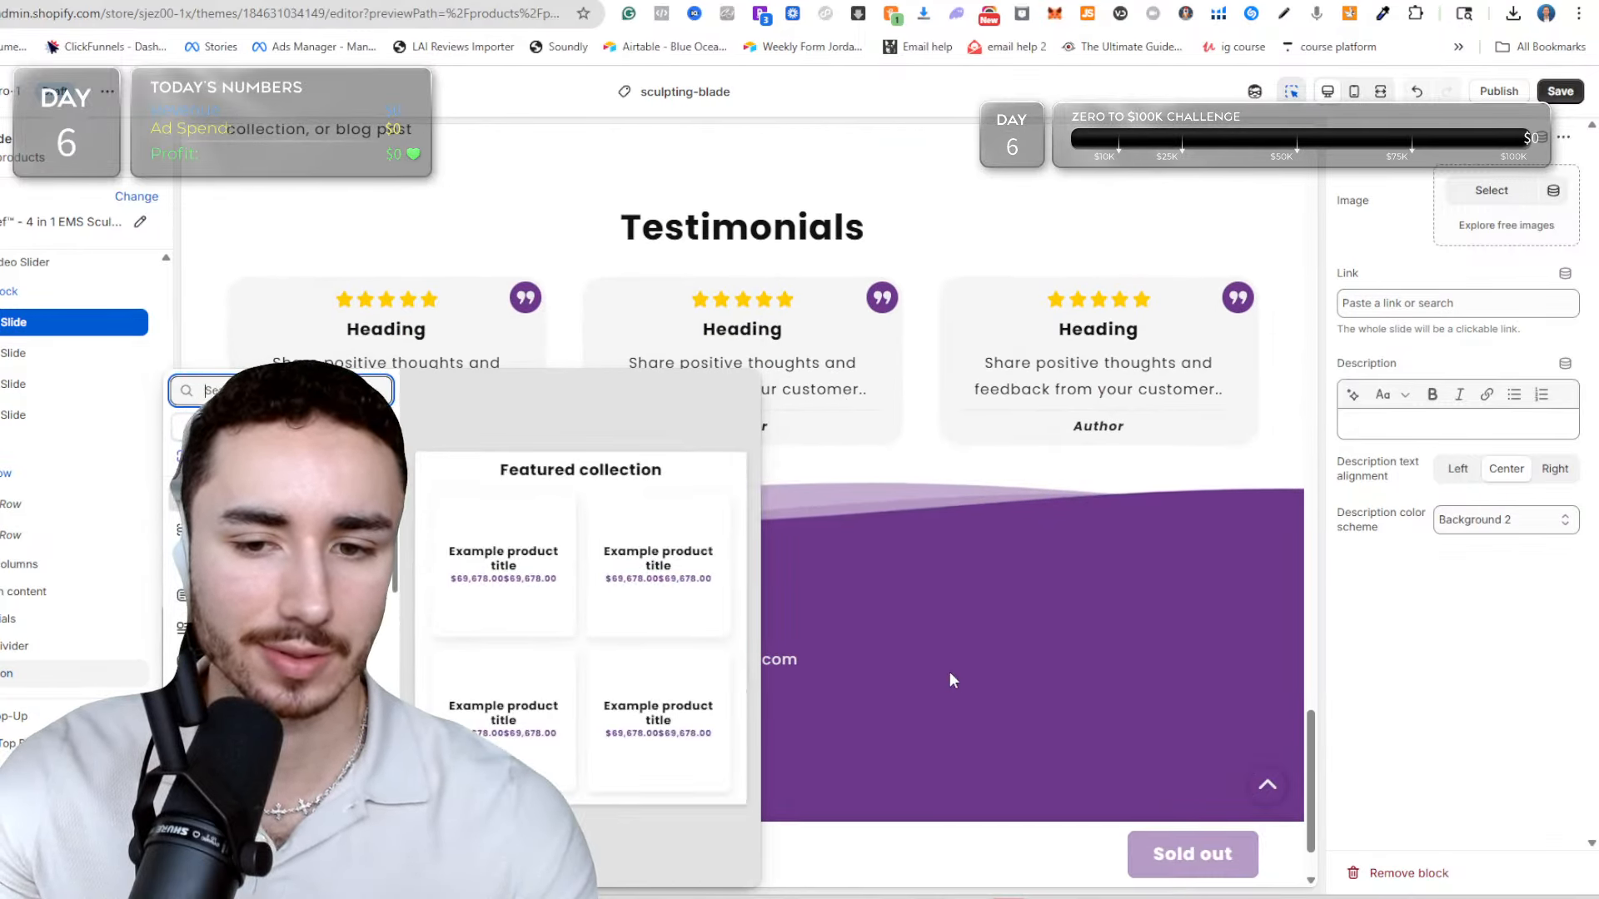
{"action": "left_click", "coordinate": [771, 346]}
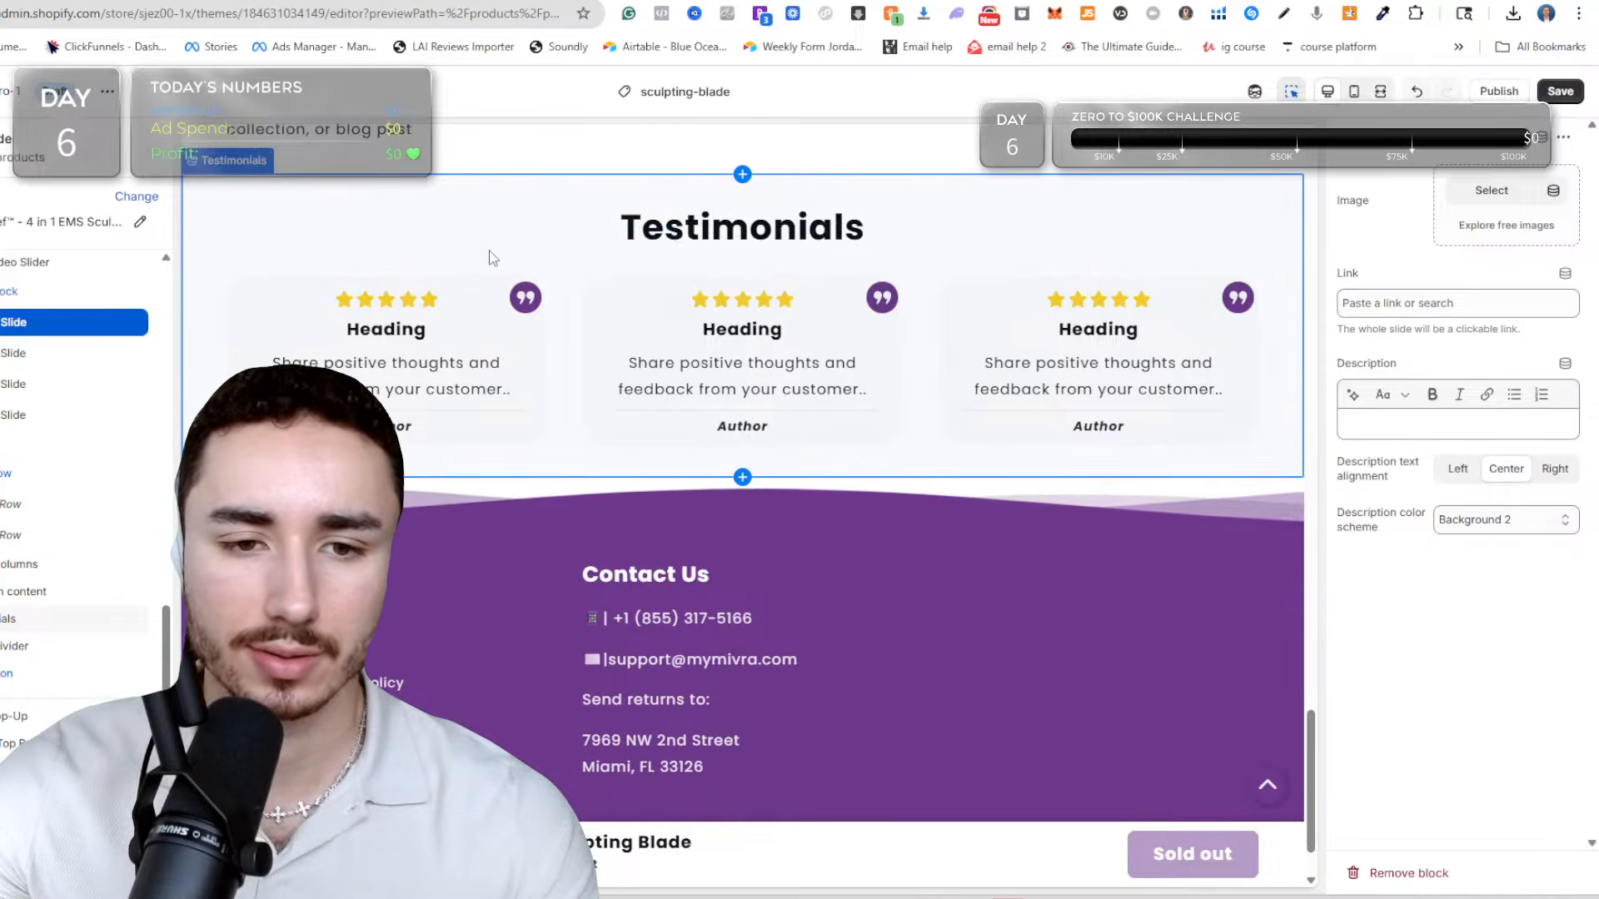
Move the Testimonials section directly above the Image/Video Slider, below the product information, and hide the Image/Video Slider section.
{"action": "scroll", "coordinate": [589, 341], "scroll_direction": "up", "scroll_amount": 10}
{"action": "scroll", "coordinate": [626, 370], "scroll_direction": "up", "scroll_amount": 6}
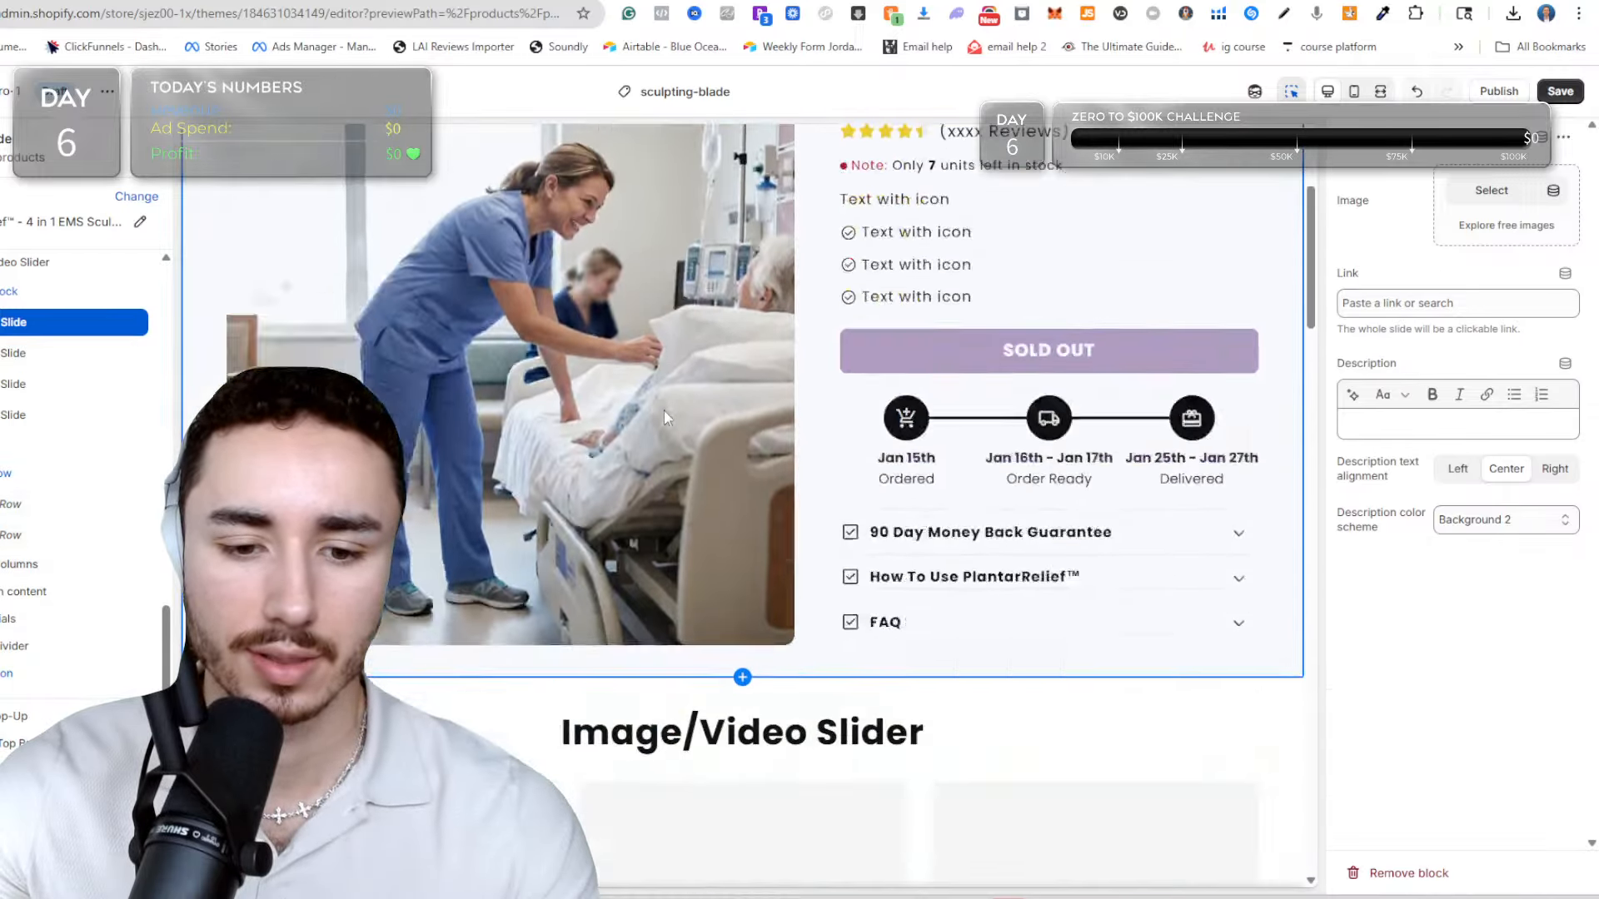
{"action": "scroll", "coordinate": [651, 416], "scroll_direction": "down", "scroll_amount": 10}
{"action": "scroll", "coordinate": [651, 431], "scroll_direction": "down", "scroll_amount": 10}
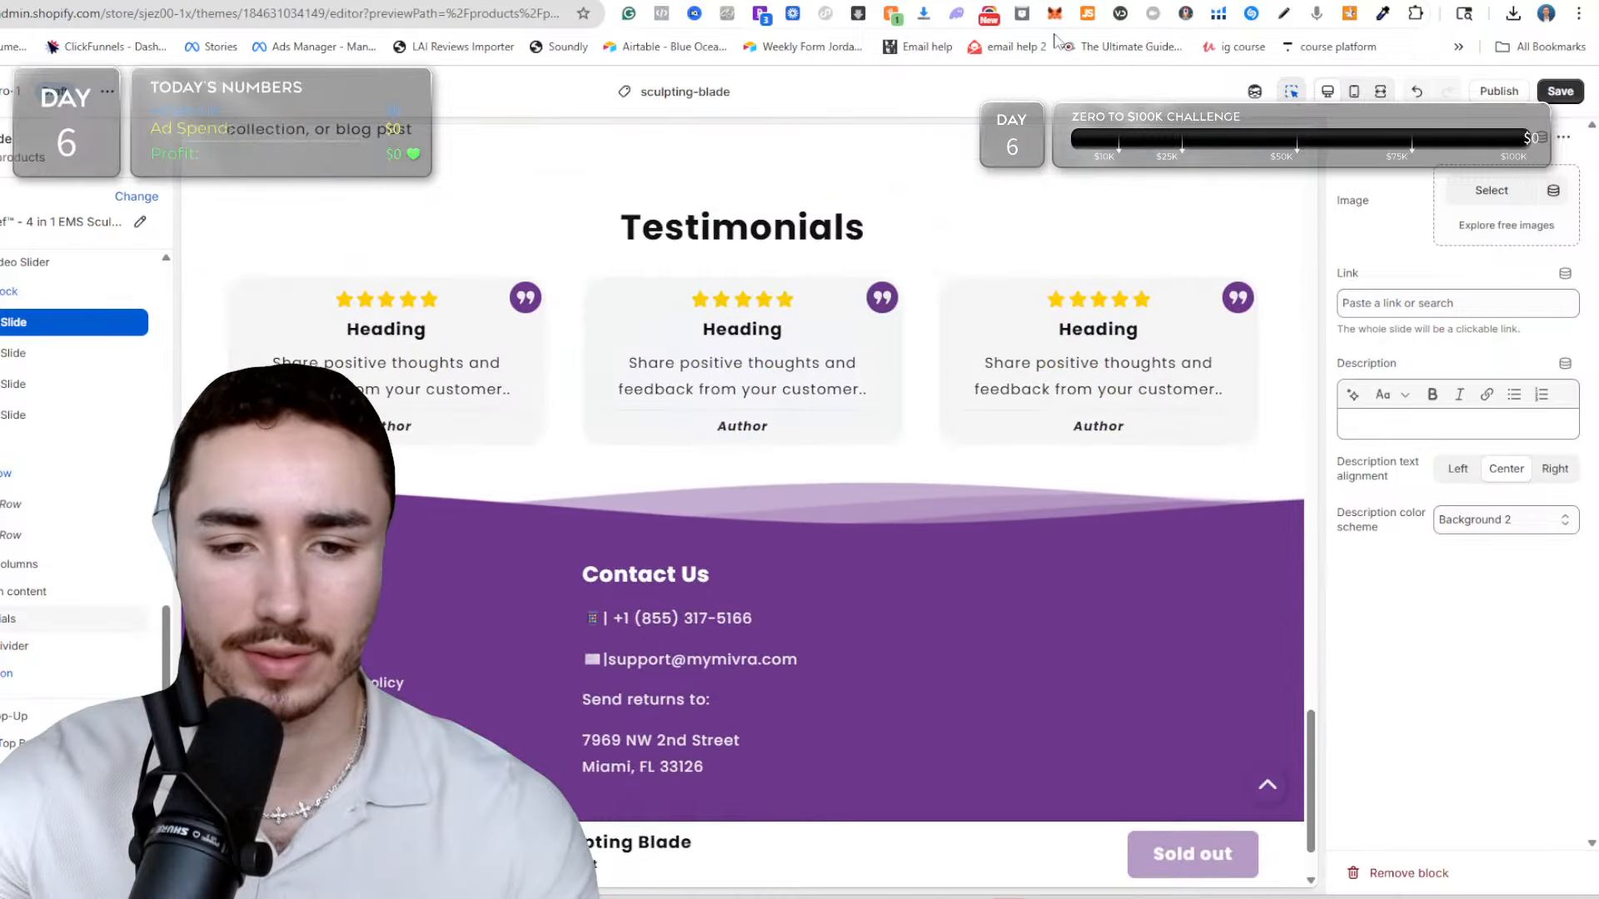
{"action": "left_click", "coordinate": [852, 277]}
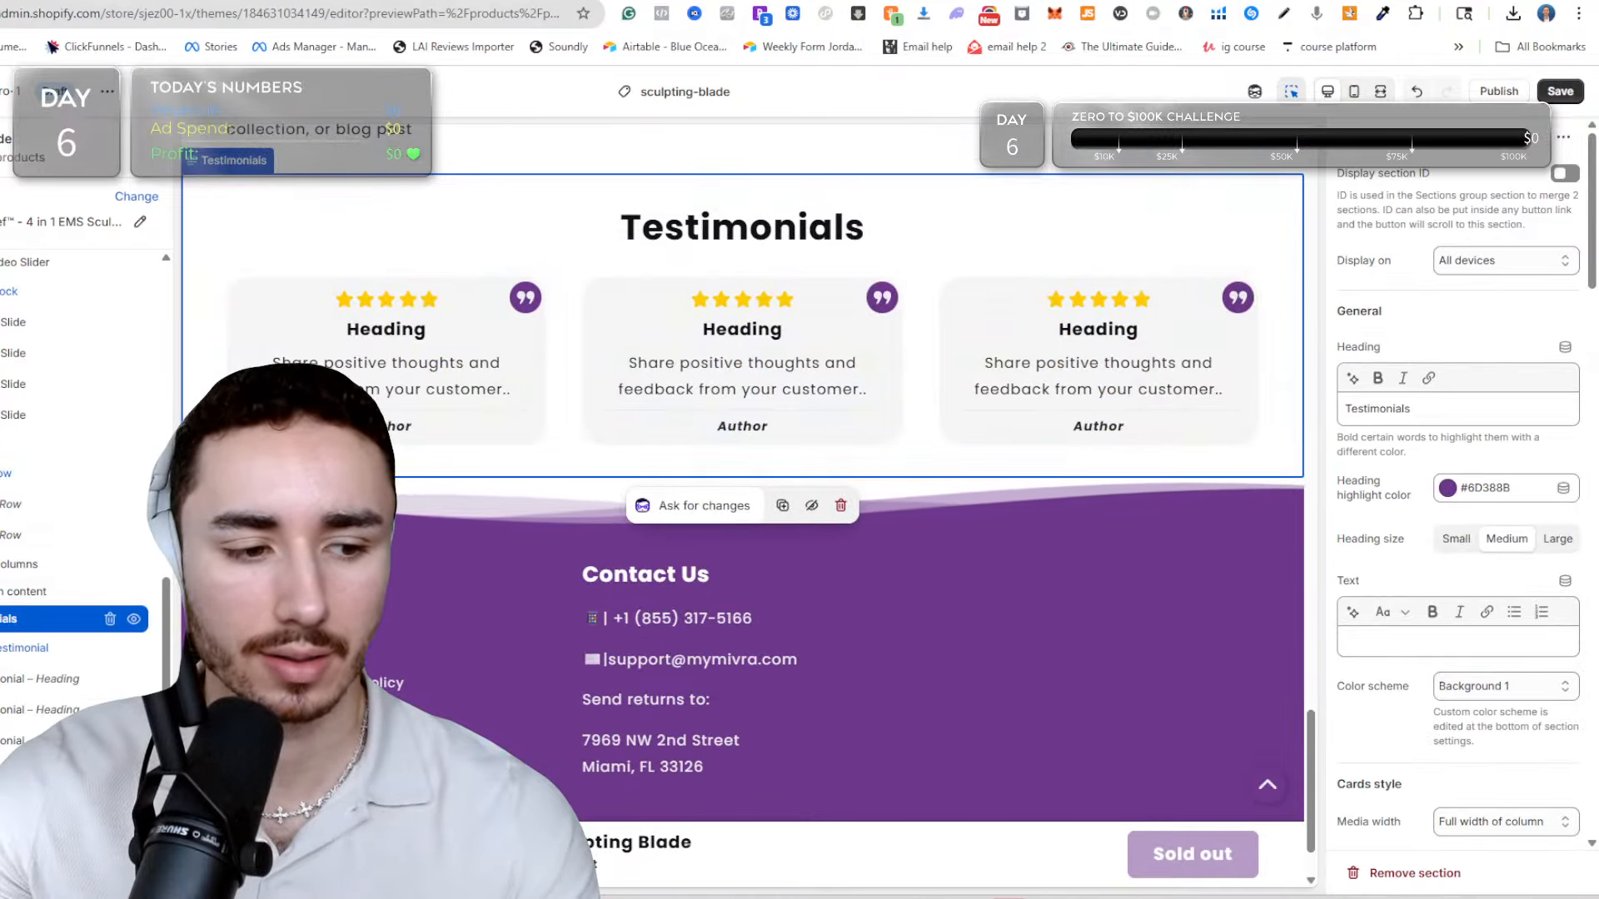
{"action": "left_click_drag", "start_coordinate": [4, 618], "coordinate": [4, 463]}
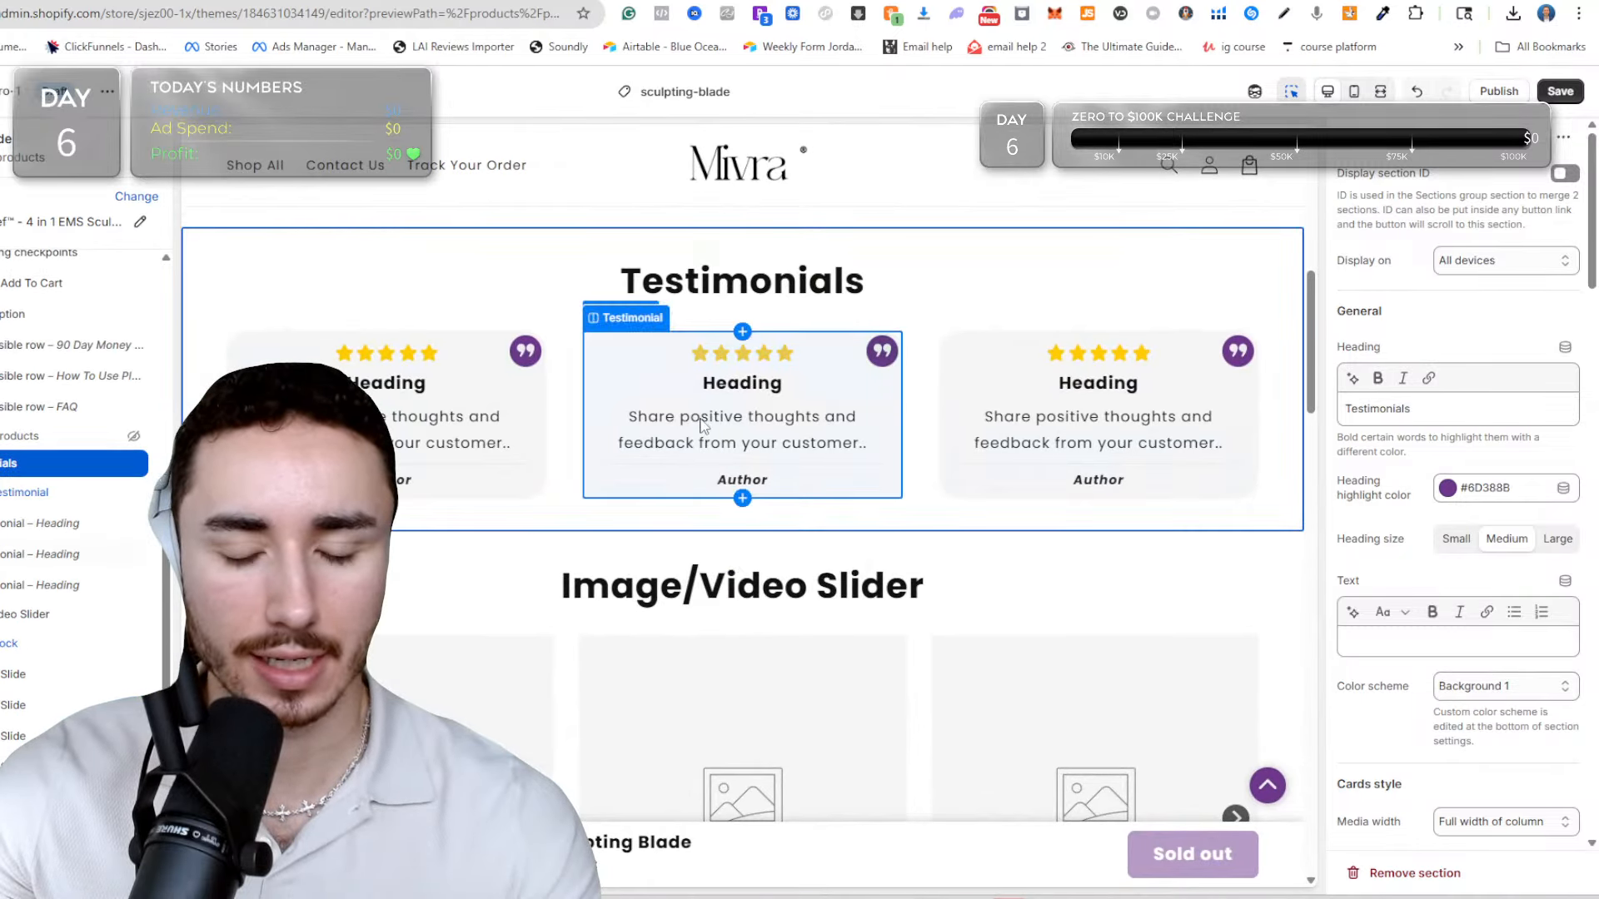
{"action": "left_click", "coordinate": [418, 417]}
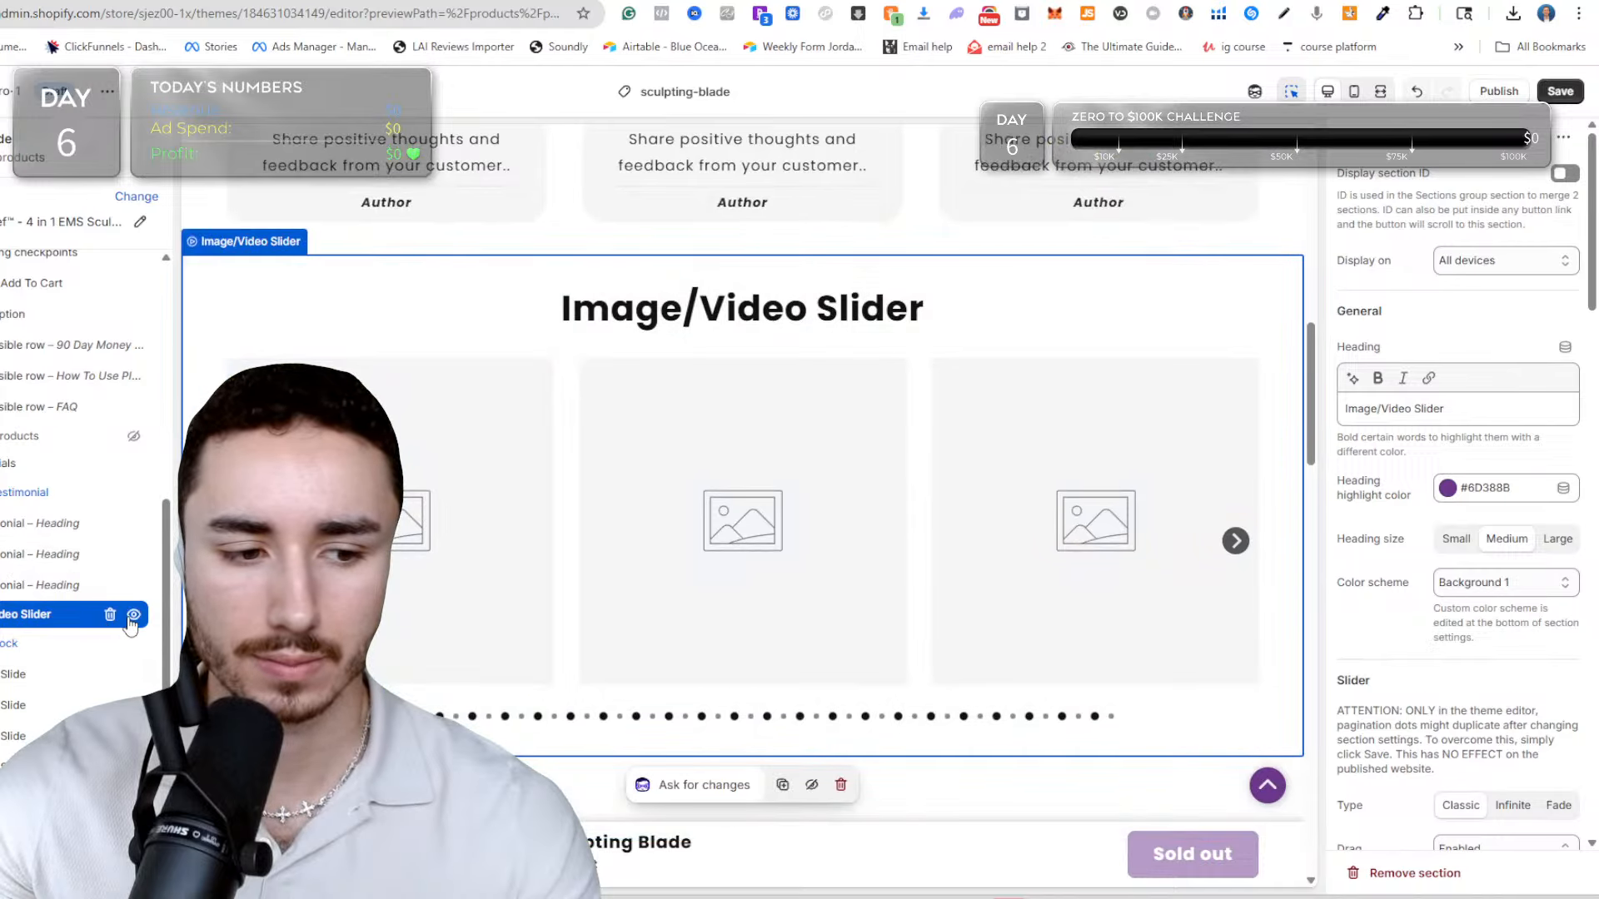
{"action": "left_click", "coordinate": [132, 616]}
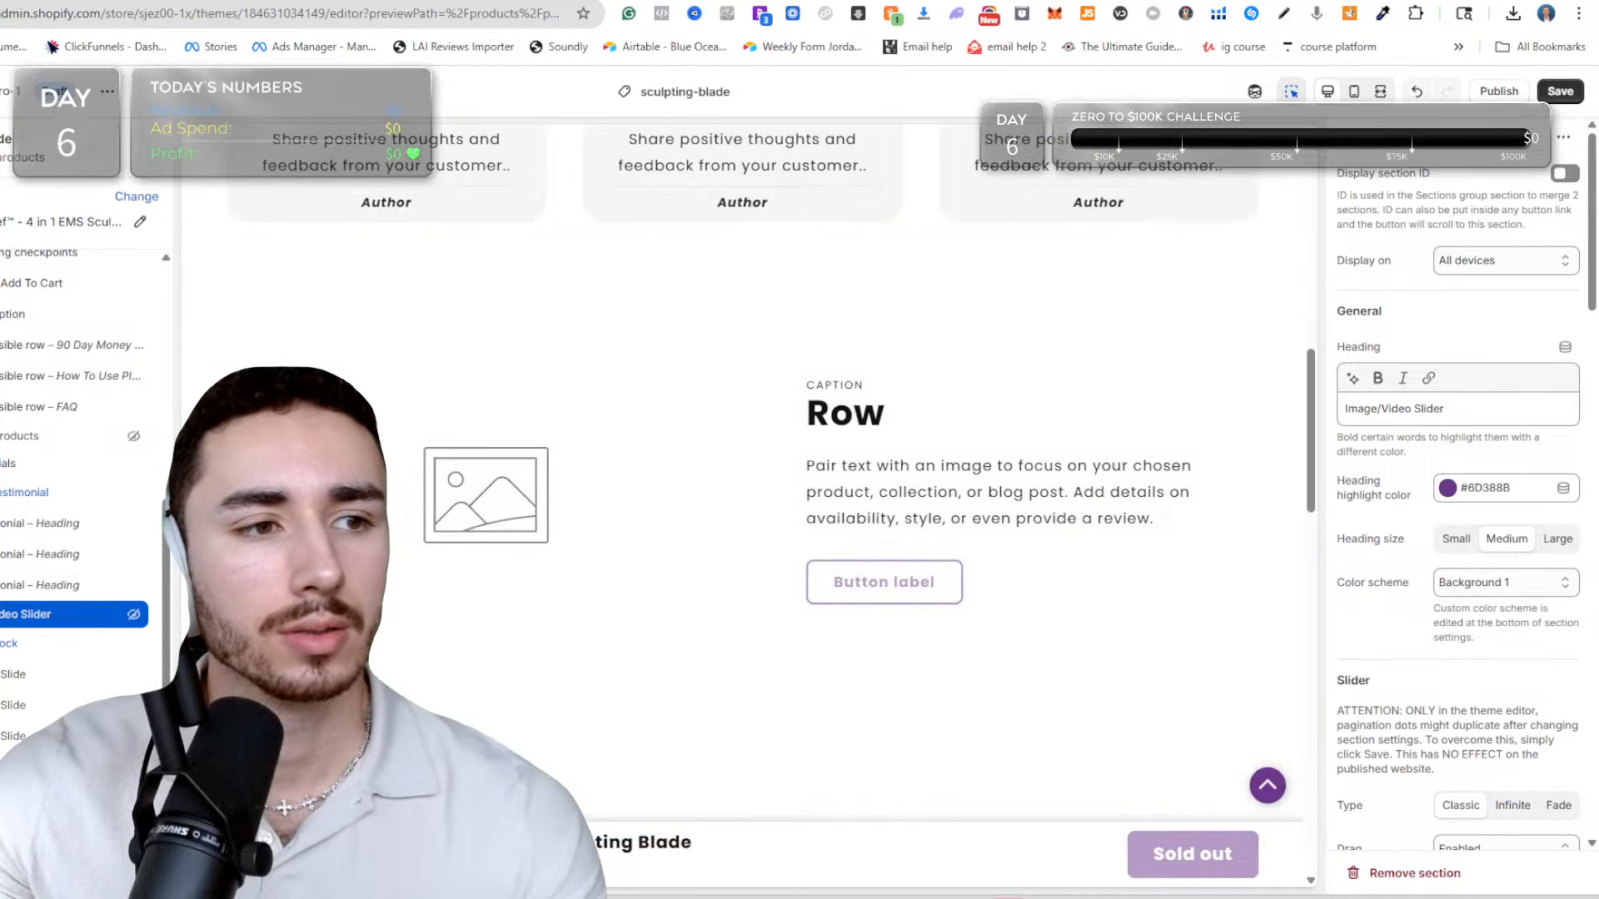
Switch to the store admin, open the Section Store app and show its Testimonial category.
{"action": "left_click", "coordinate": [533, 2]}
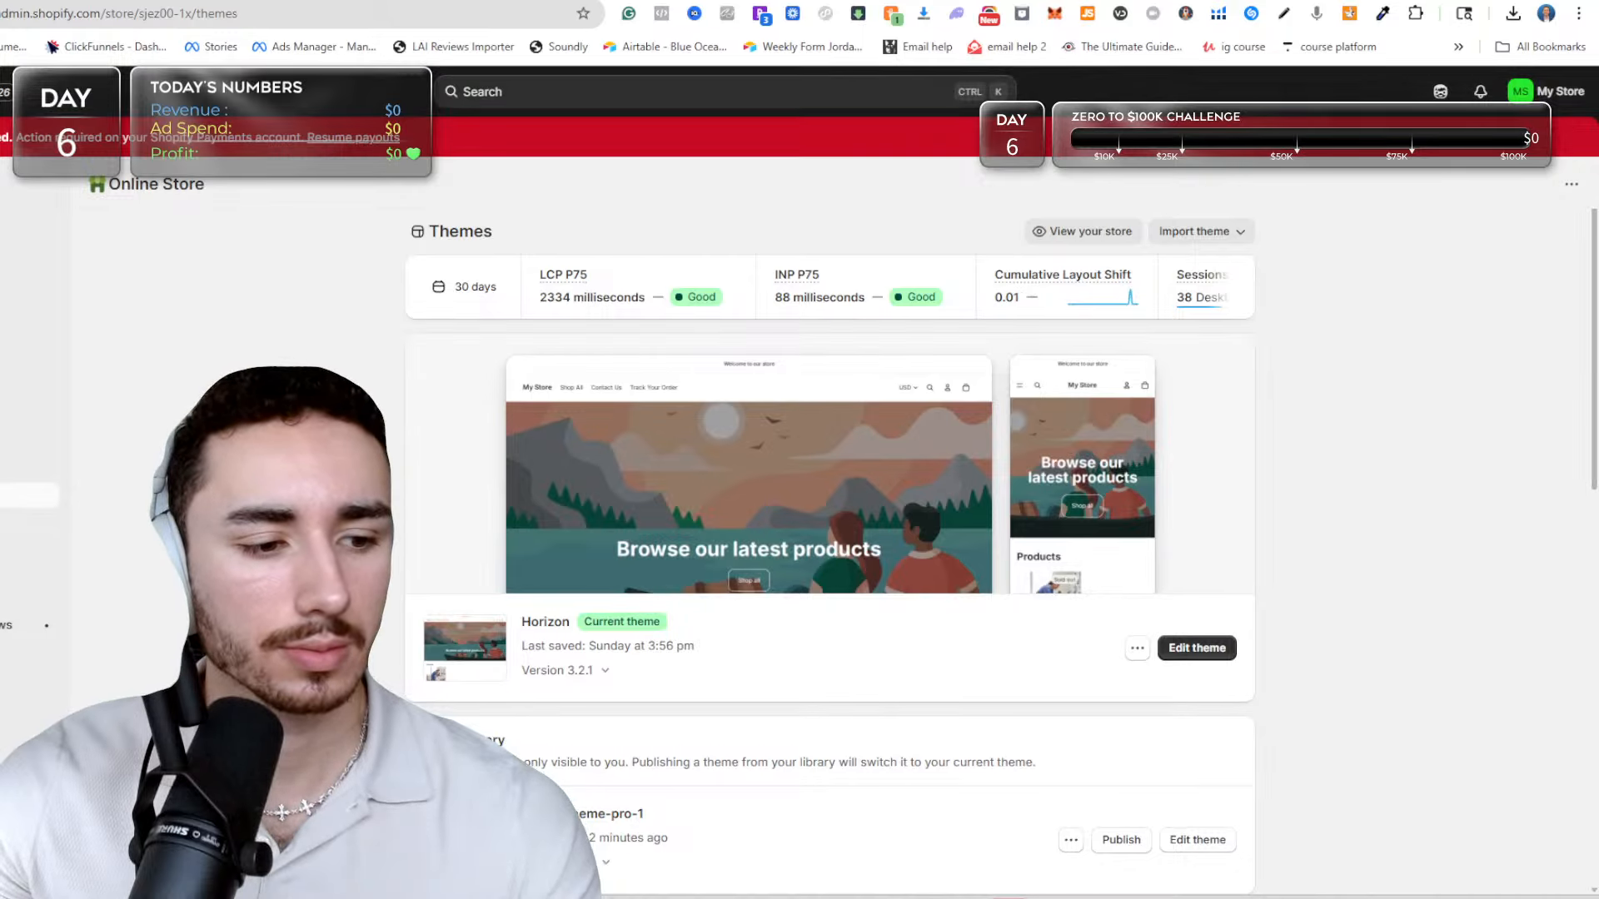
{"action": "left_click", "coordinate": [17, 599]}
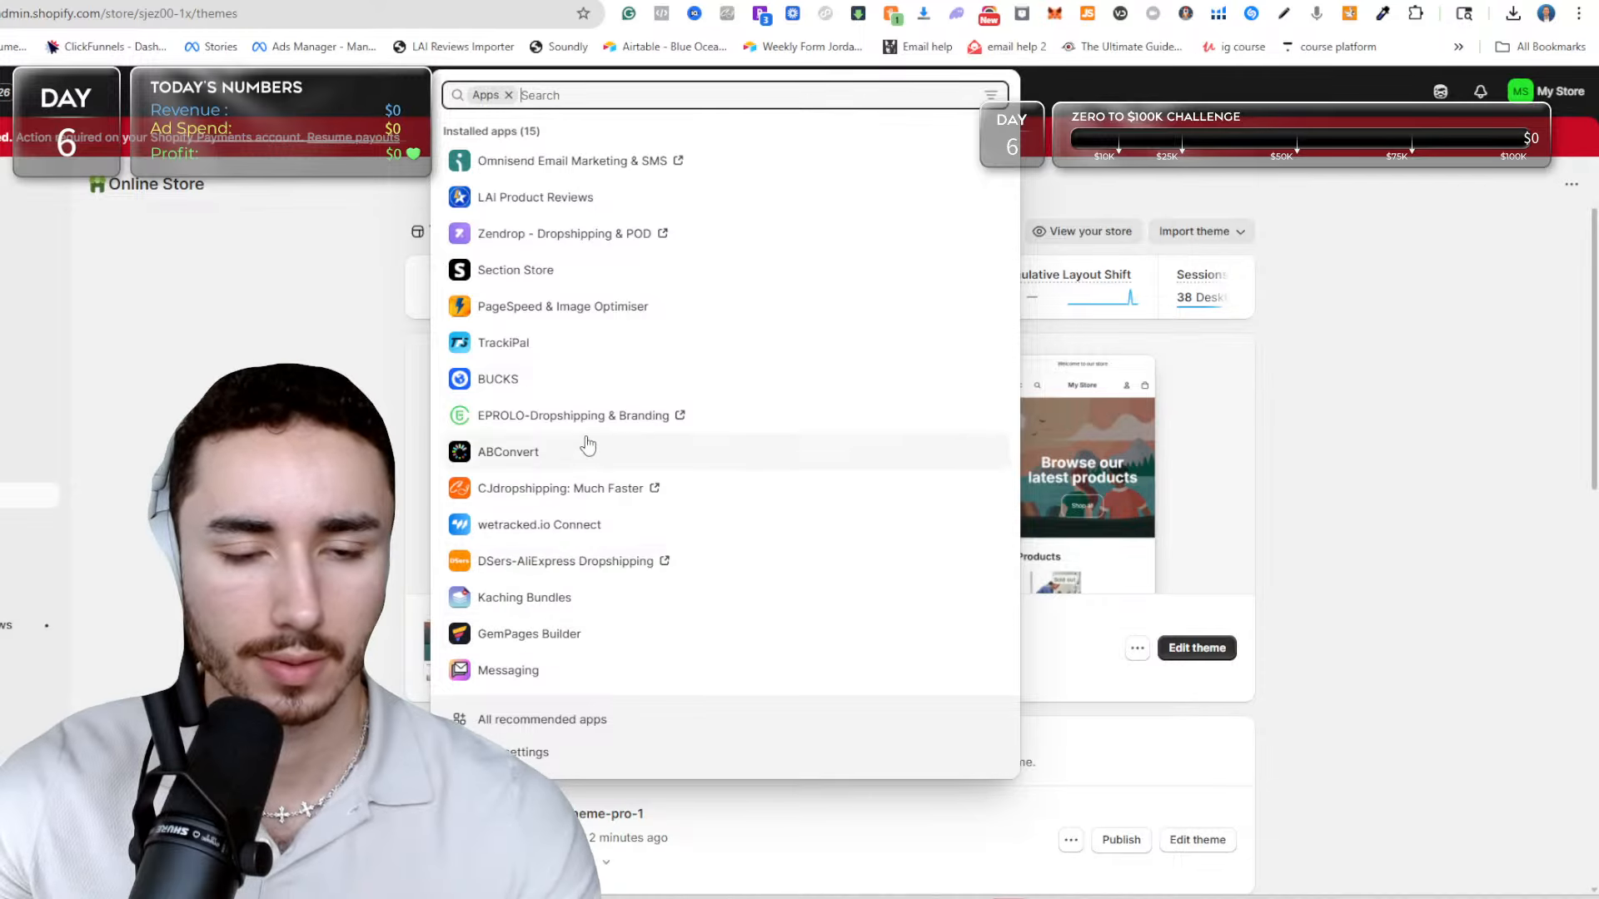
{"action": "left_click", "coordinate": [542, 283]}
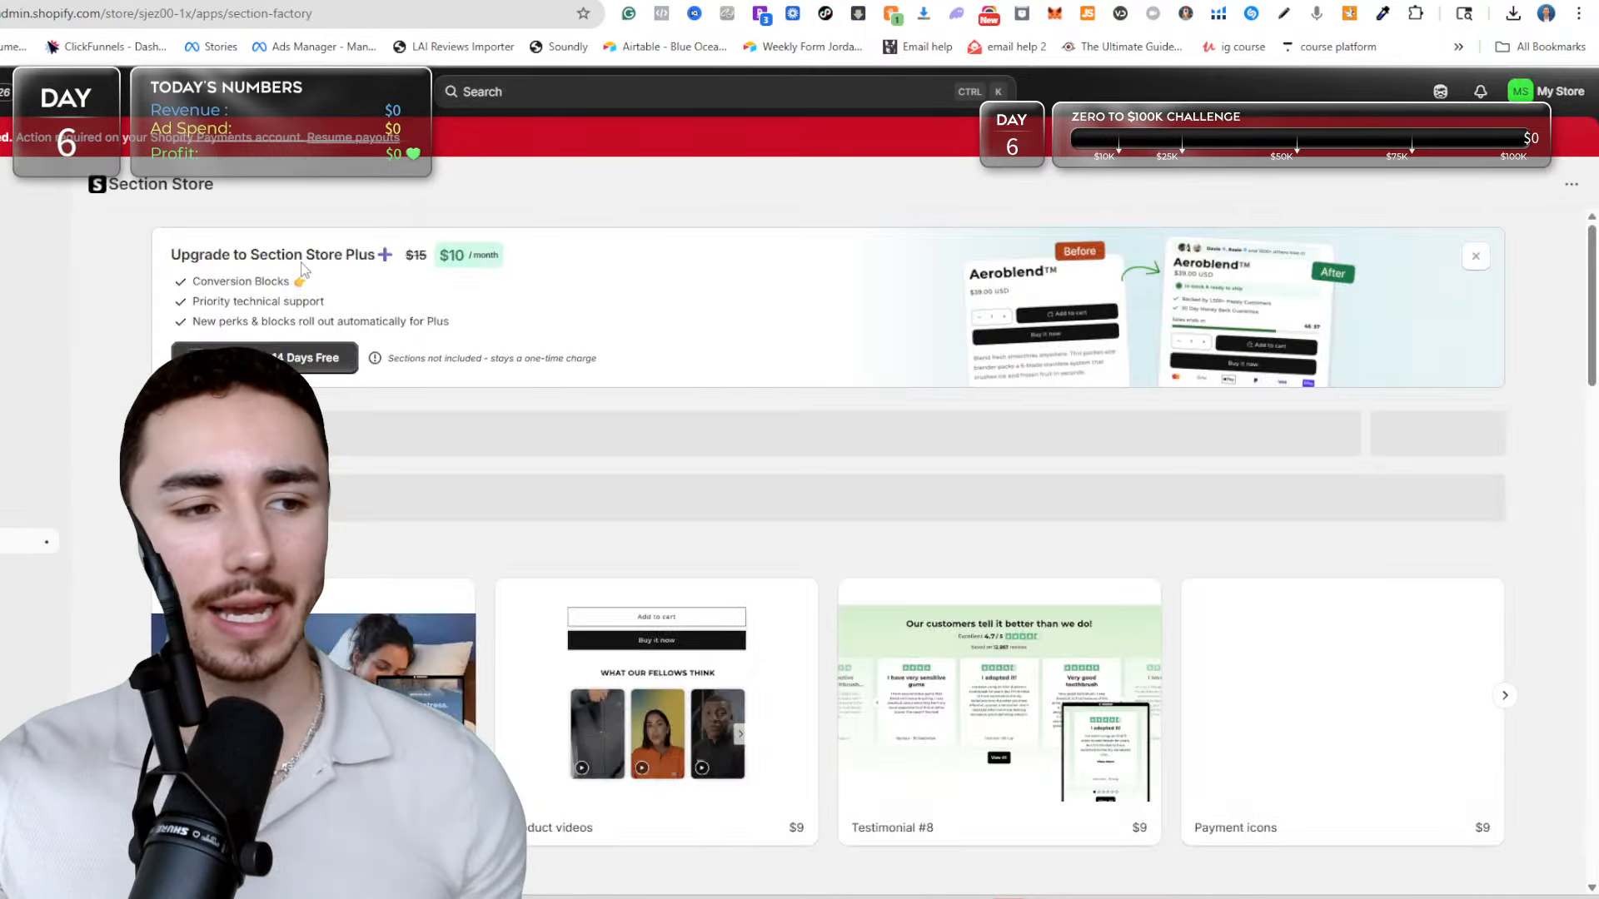
{"action": "scroll", "coordinate": [329, 649], "scroll_direction": "down", "scroll_amount": 2}
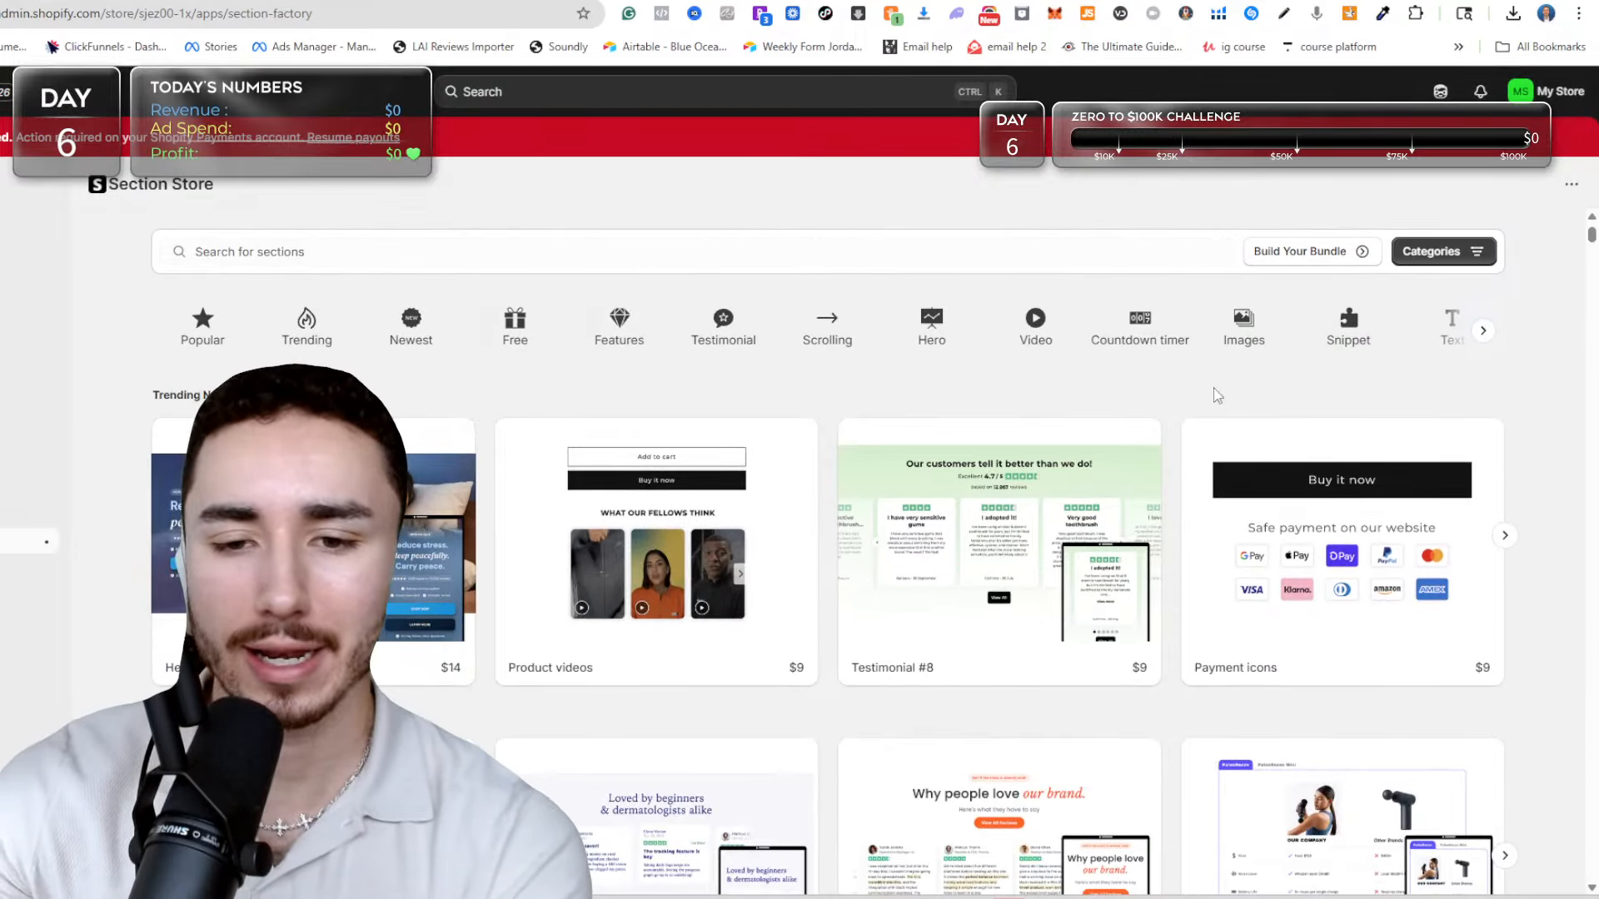
{"action": "left_click", "coordinate": [704, 333]}
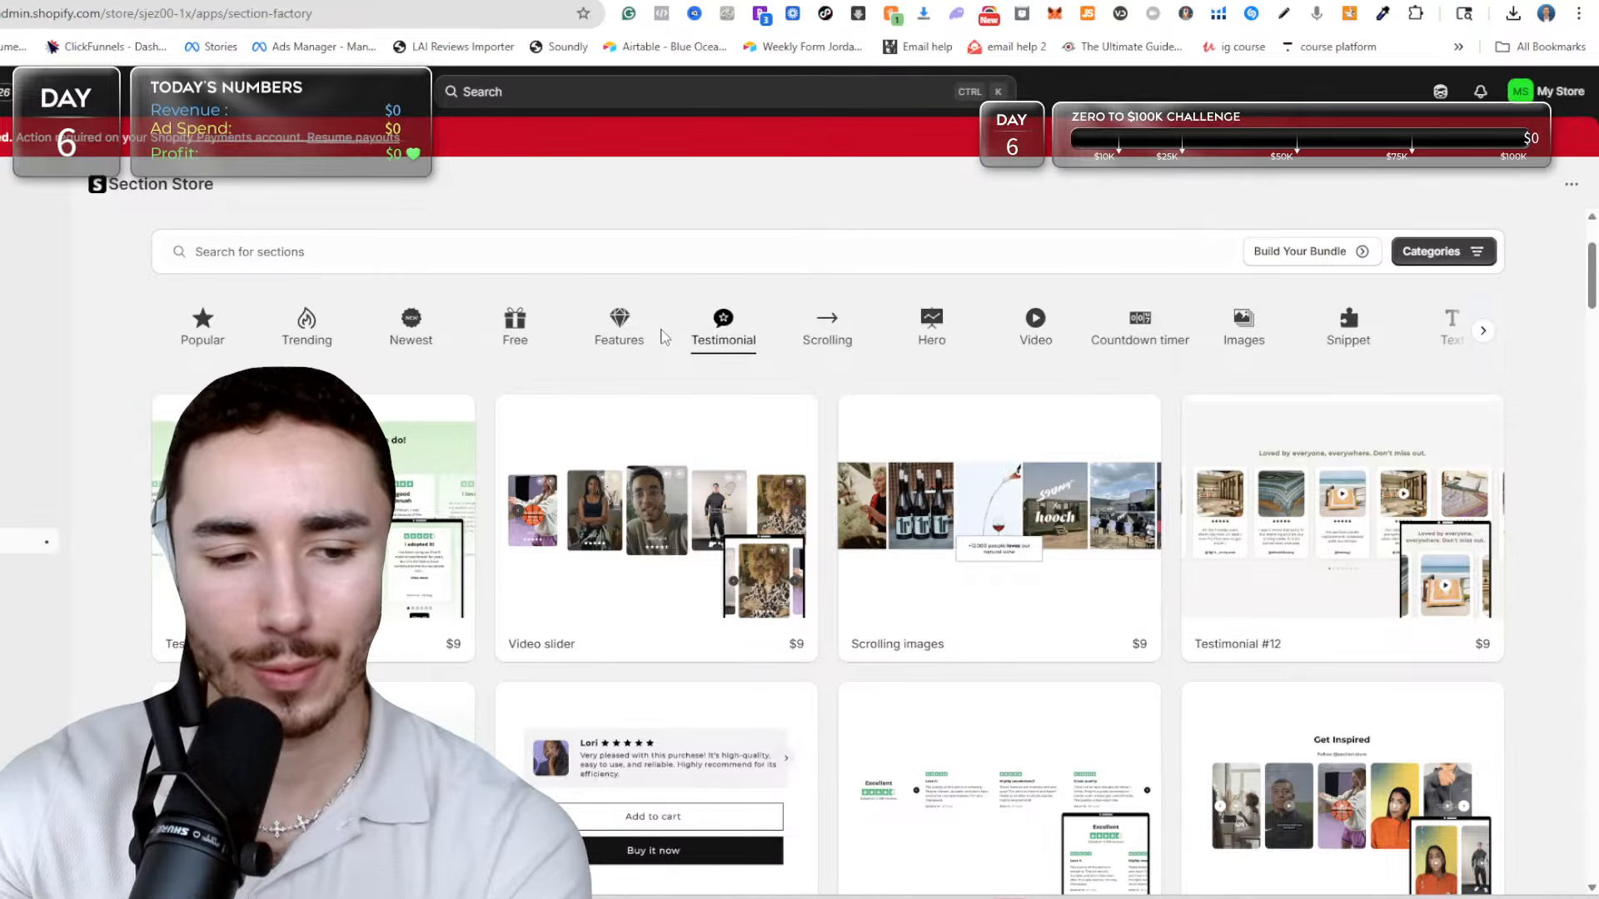
Browse the Testimonial category in Section Store for a section design that suits the product page.
{"action": "scroll", "coordinate": [654, 358], "scroll_direction": "down", "scroll_amount": 6}
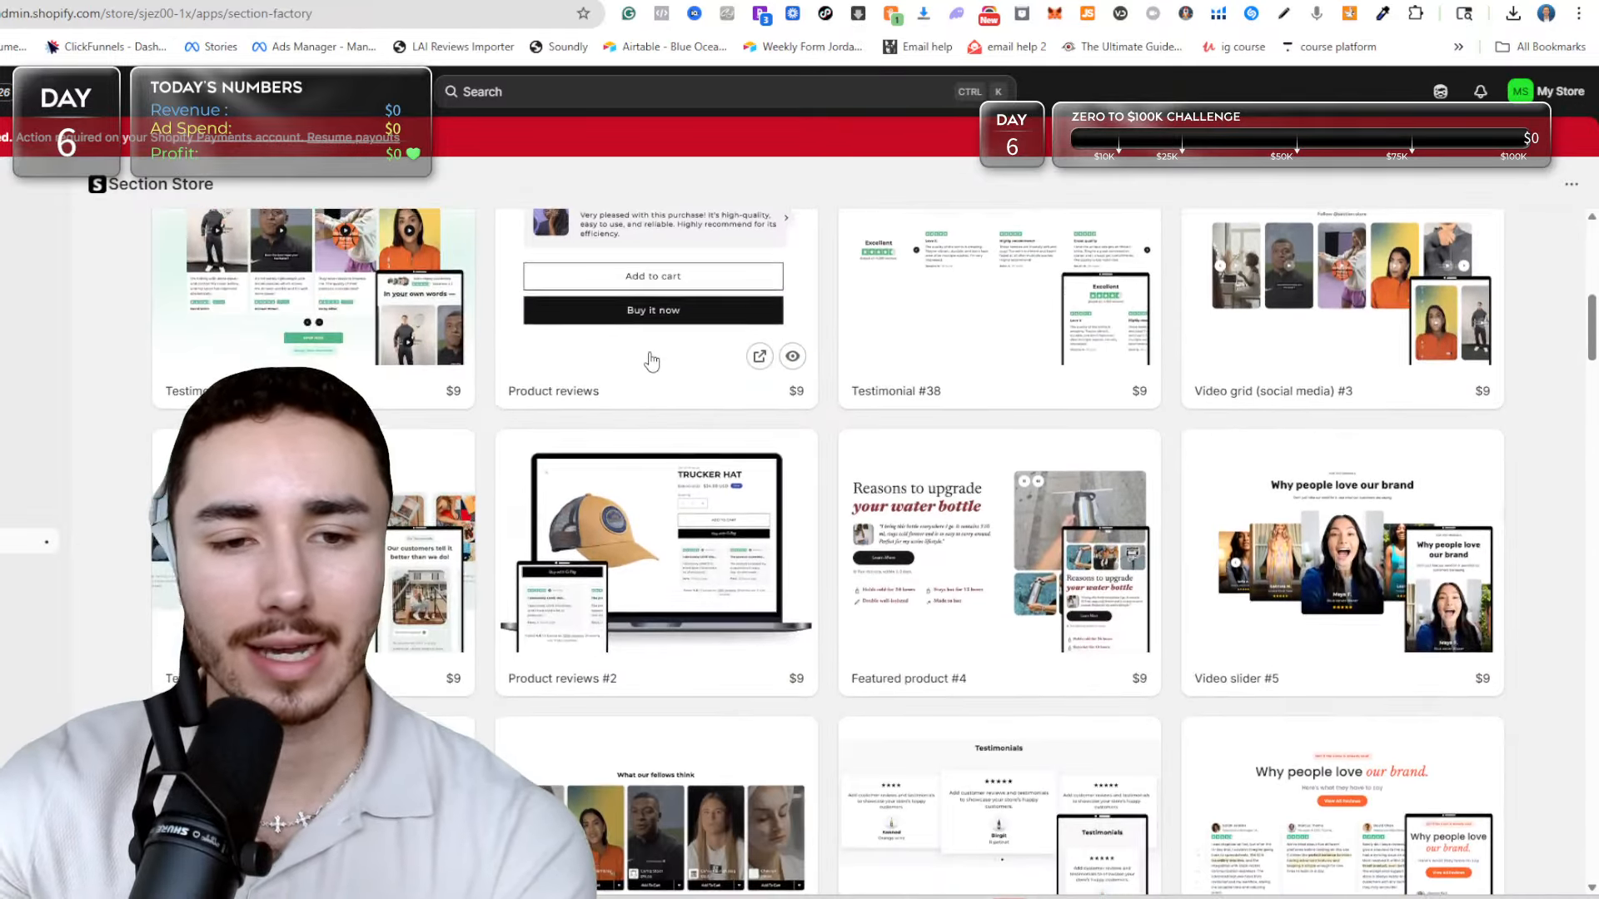
{"action": "scroll", "coordinate": [652, 360], "scroll_direction": "up", "scroll_amount": 2}
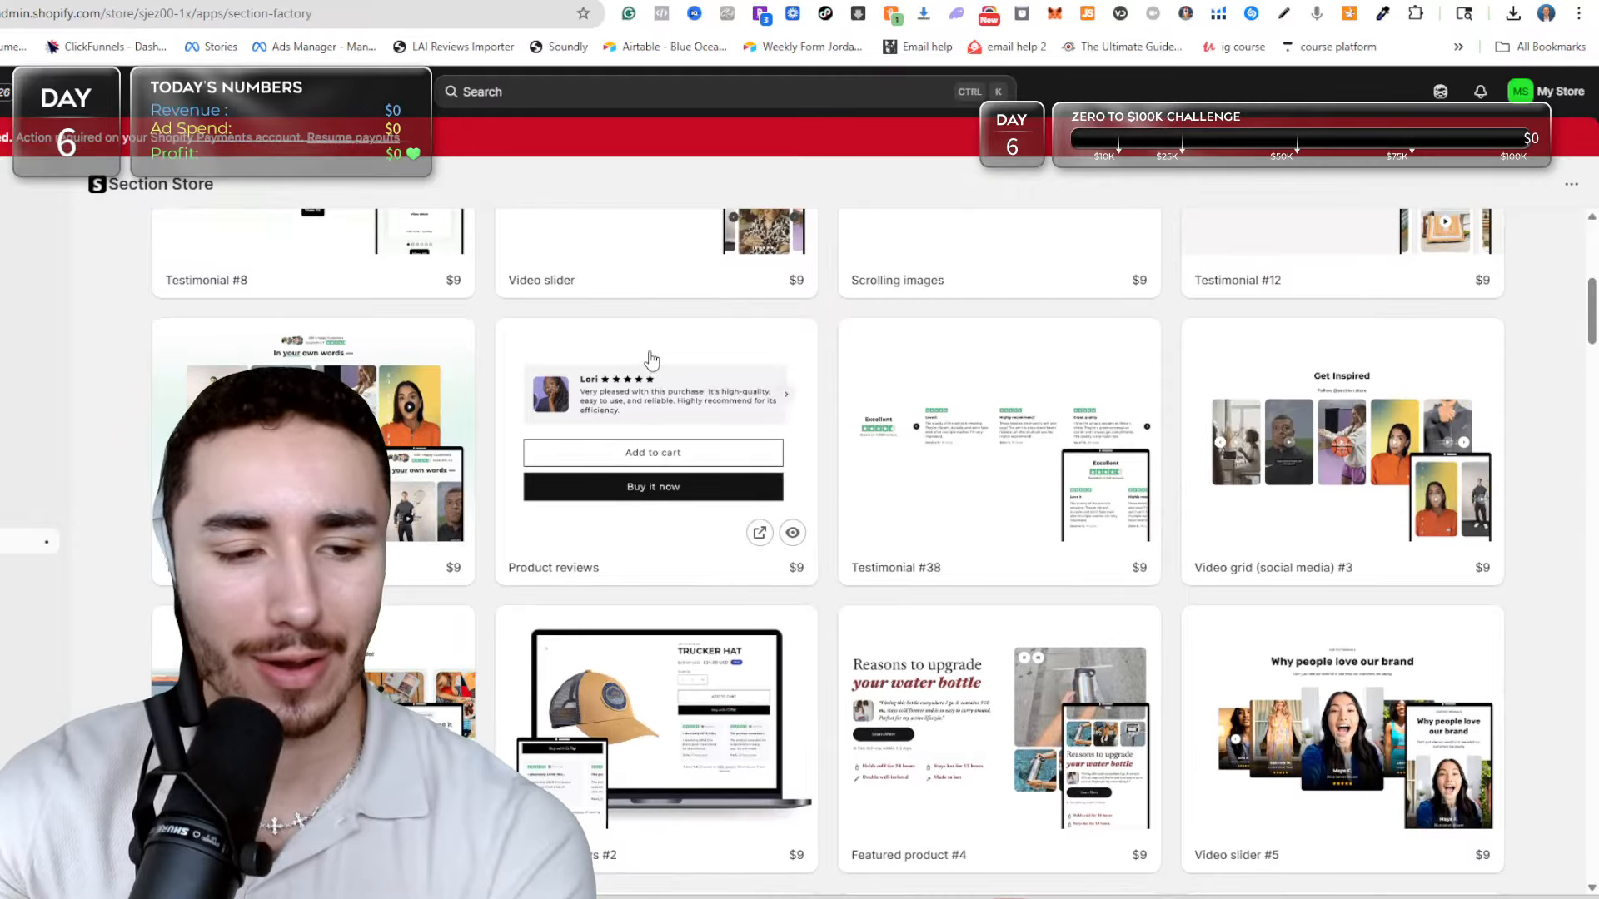
{"action": "scroll", "coordinate": [652, 361], "scroll_direction": "down", "scroll_amount": 4}
{"action": "scroll", "coordinate": [652, 358], "scroll_direction": "up", "scroll_amount": 8}
{"action": "scroll", "coordinate": [652, 355], "scroll_direction": "down", "scroll_amount": 4}
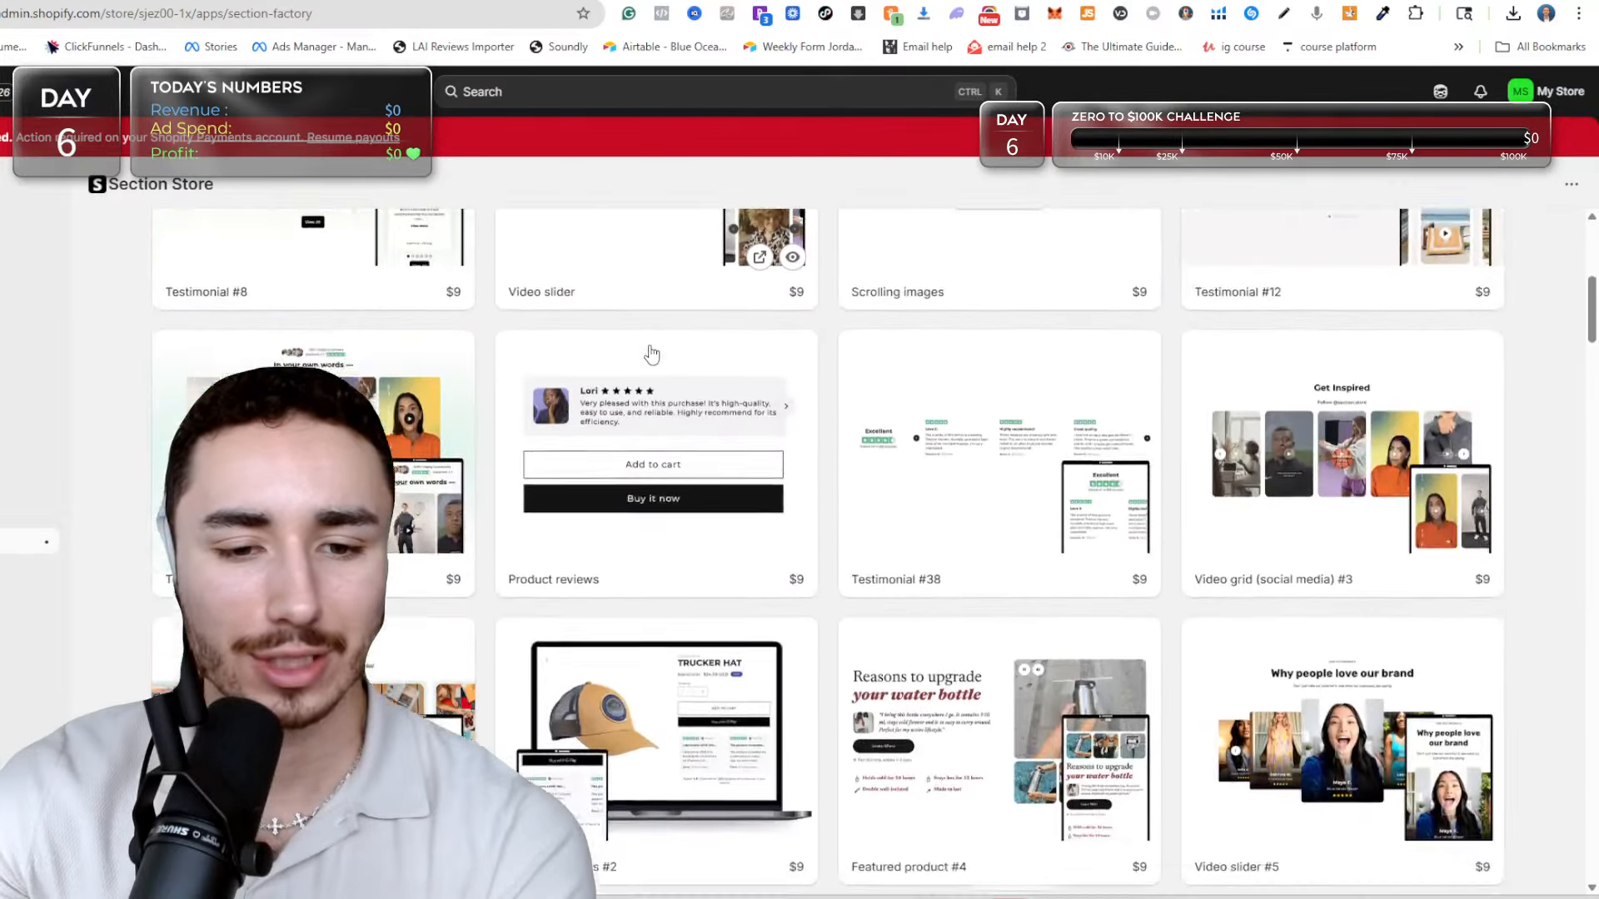
{"action": "scroll", "coordinate": [652, 356], "scroll_direction": "down", "scroll_amount": 1}
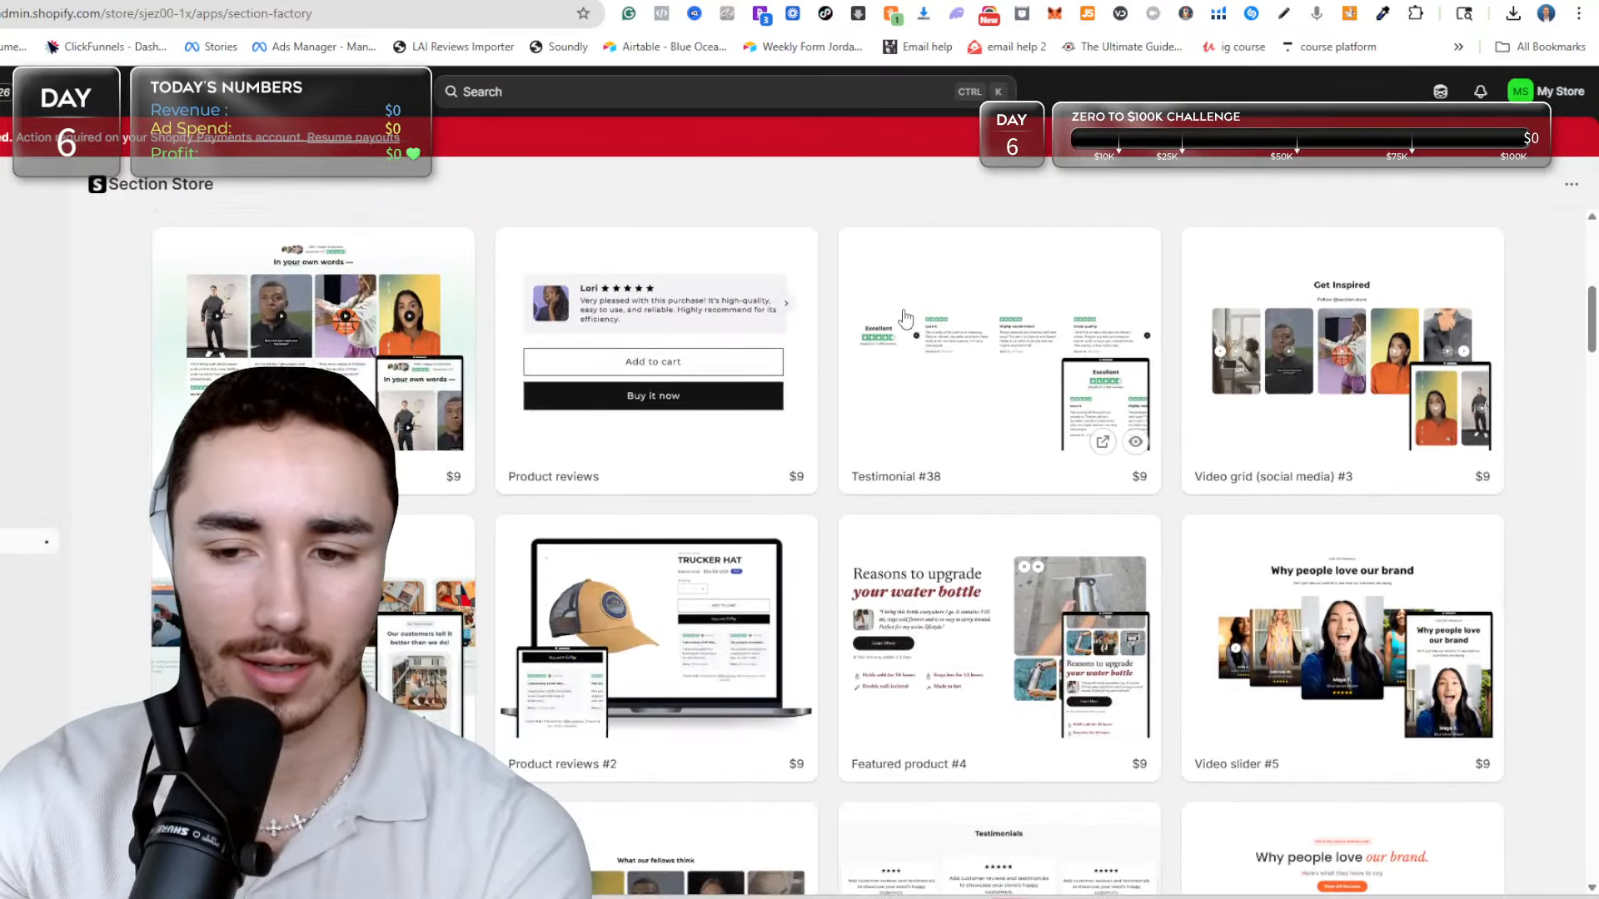
{"action": "scroll", "coordinate": [905, 317], "scroll_direction": "down", "scroll_amount": 3}
{"action": "scroll", "coordinate": [1166, 358], "scroll_direction": "down", "scroll_amount": 12}
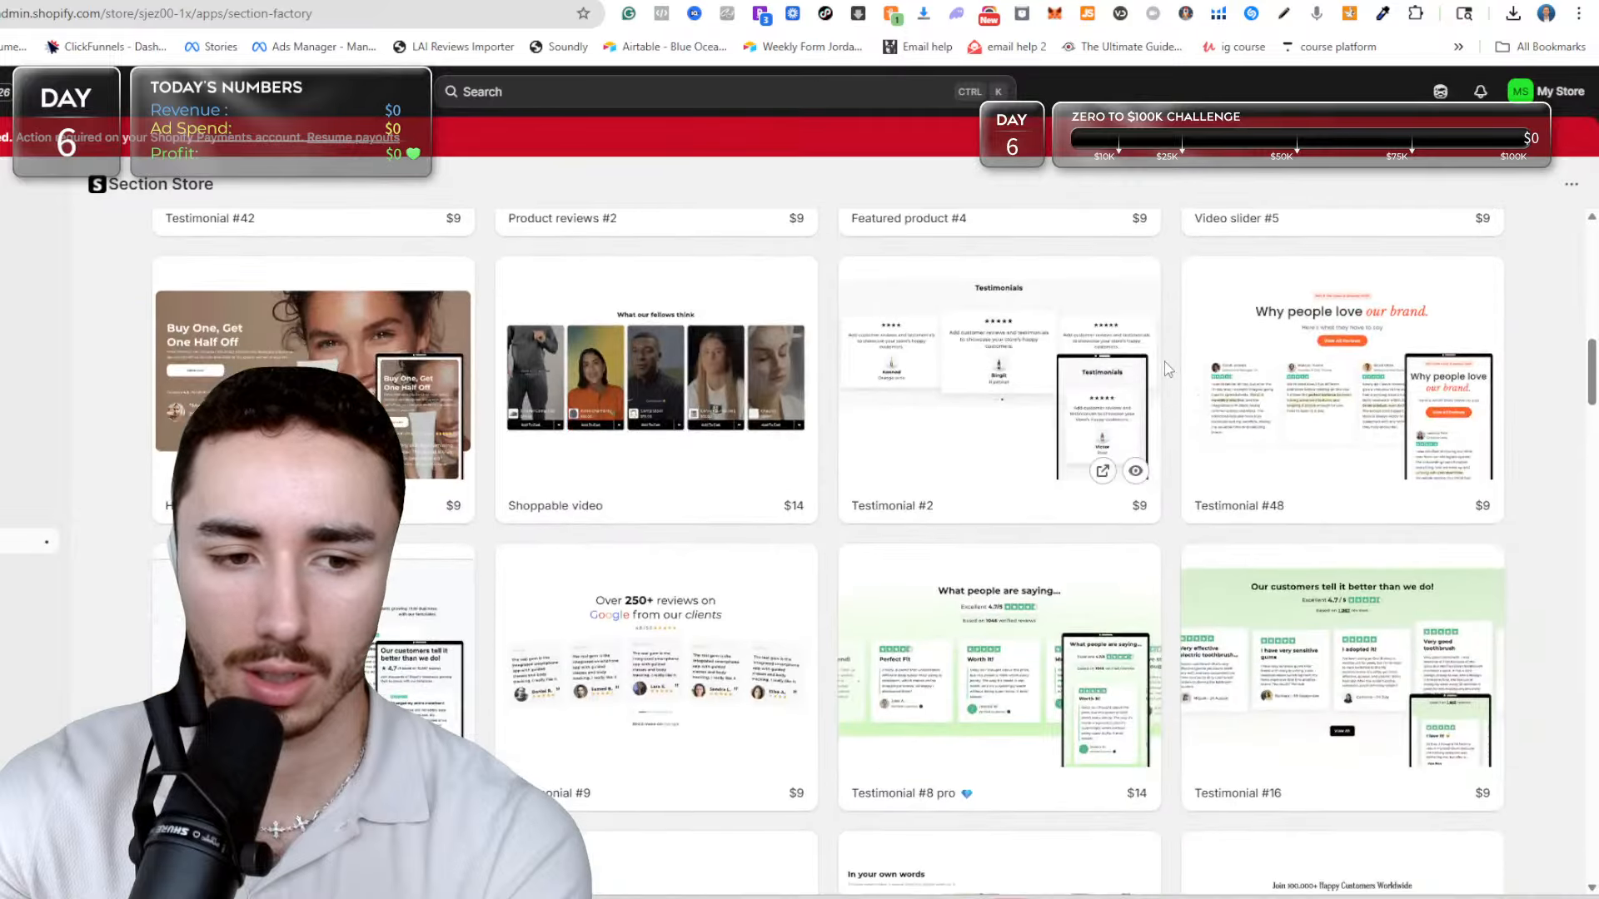
{"action": "scroll", "coordinate": [1140, 370], "scroll_direction": "down", "scroll_amount": 14}
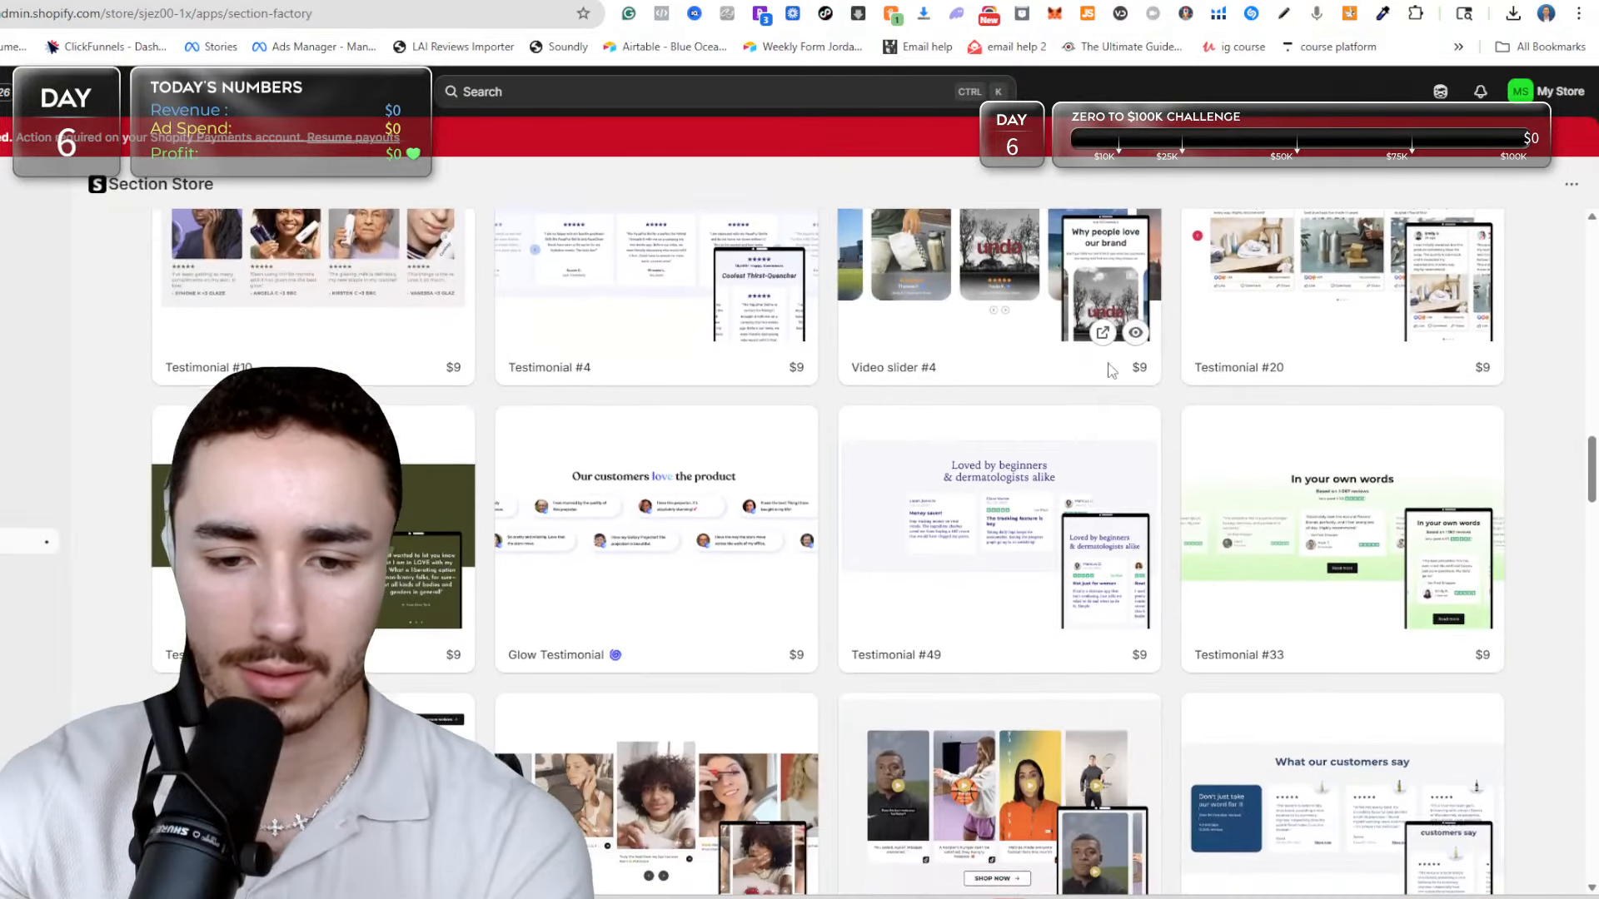
{"action": "scroll", "coordinate": [733, 393], "scroll_direction": "down", "scroll_amount": 9}
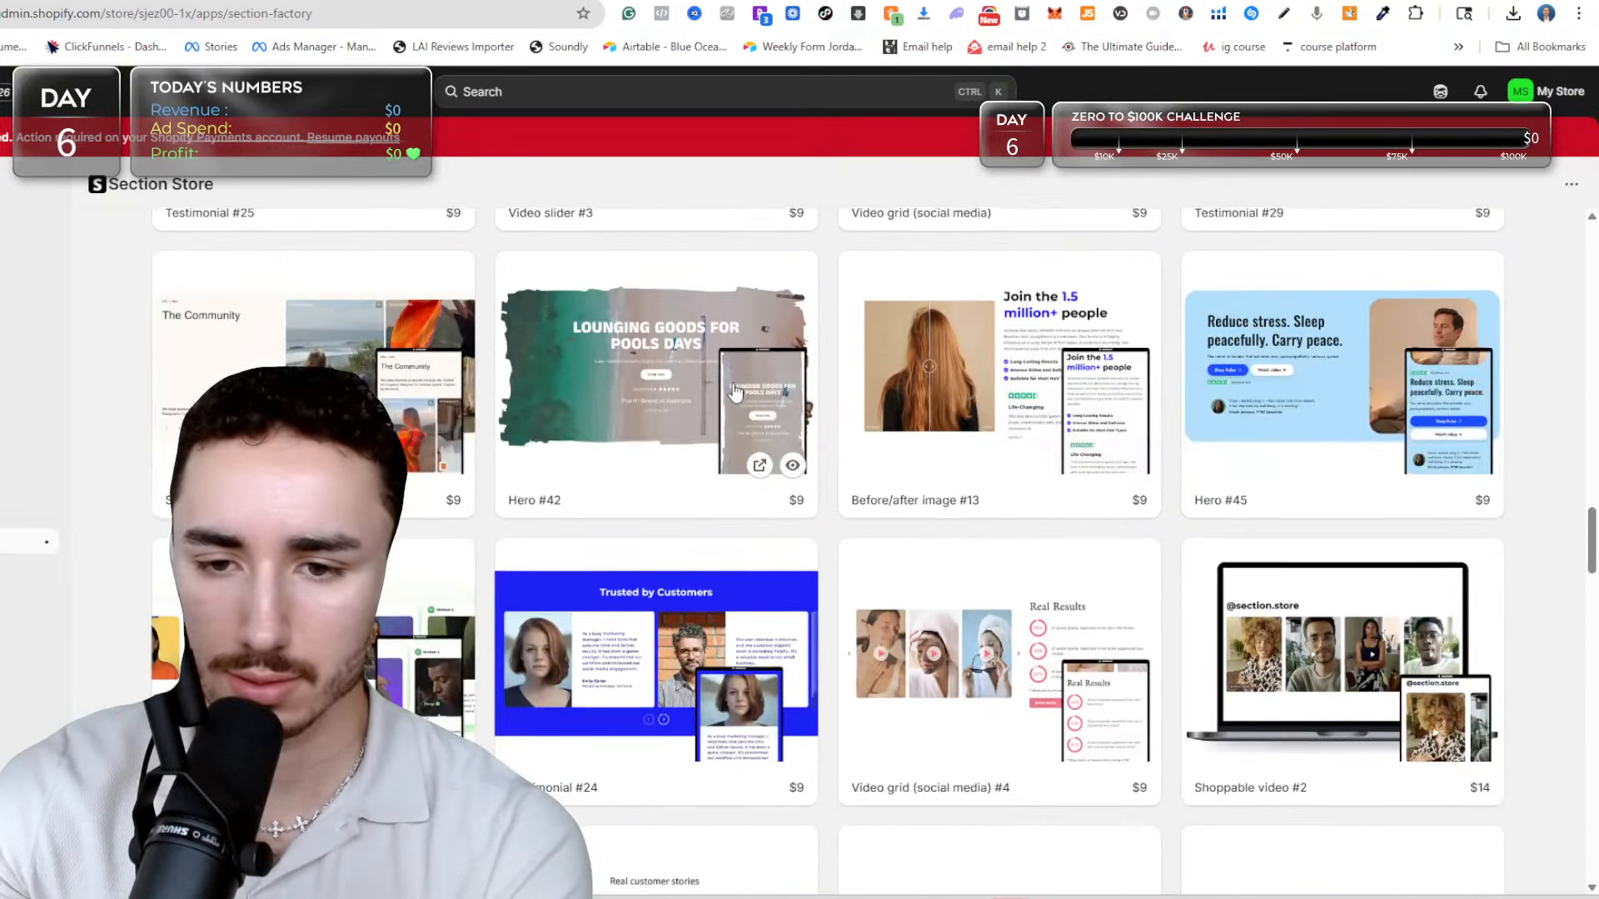
{"action": "scroll", "coordinate": [735, 396], "scroll_direction": "down", "scroll_amount": 8}
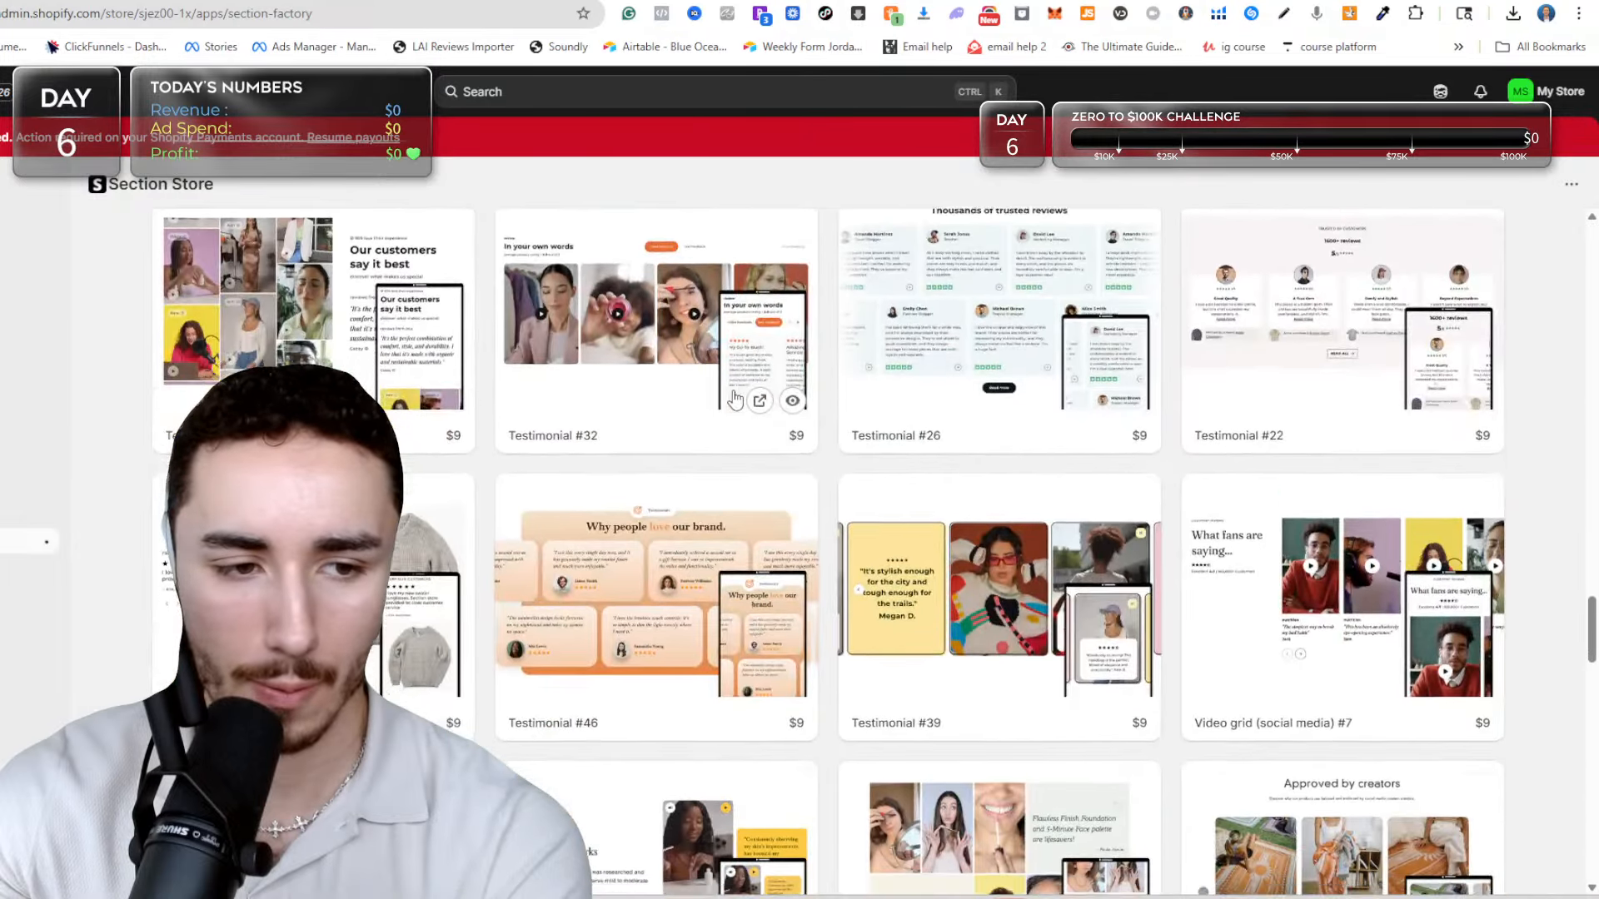
{"action": "scroll", "coordinate": [734, 403], "scroll_direction": "down", "scroll_amount": 4}
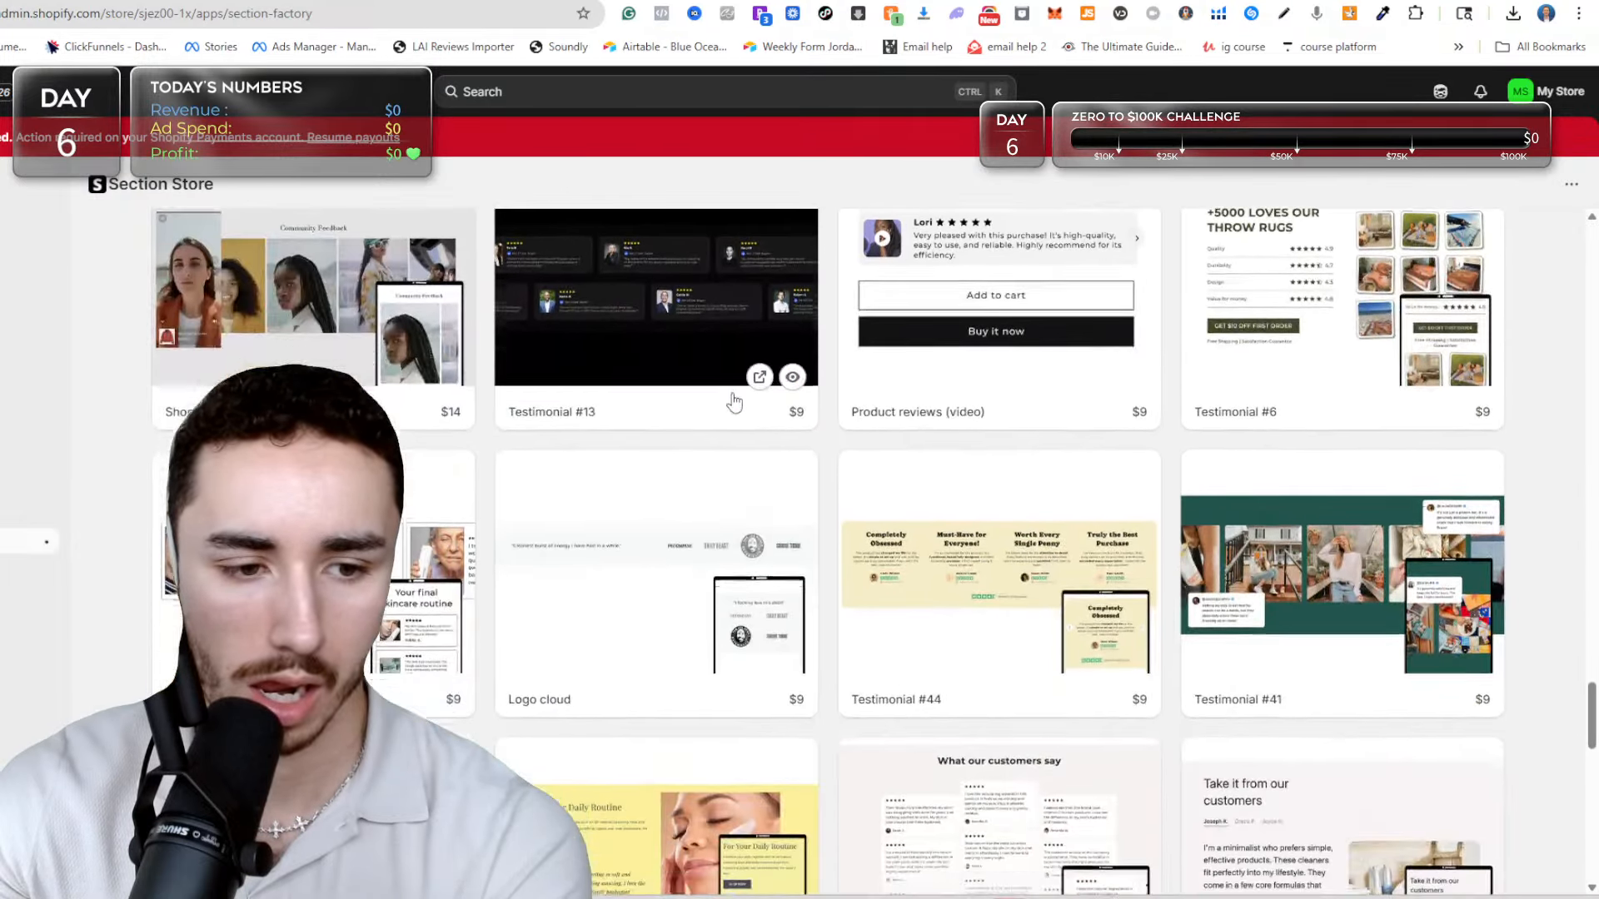
{"action": "scroll", "coordinate": [1251, 520], "scroll_direction": "down", "scroll_amount": 4}
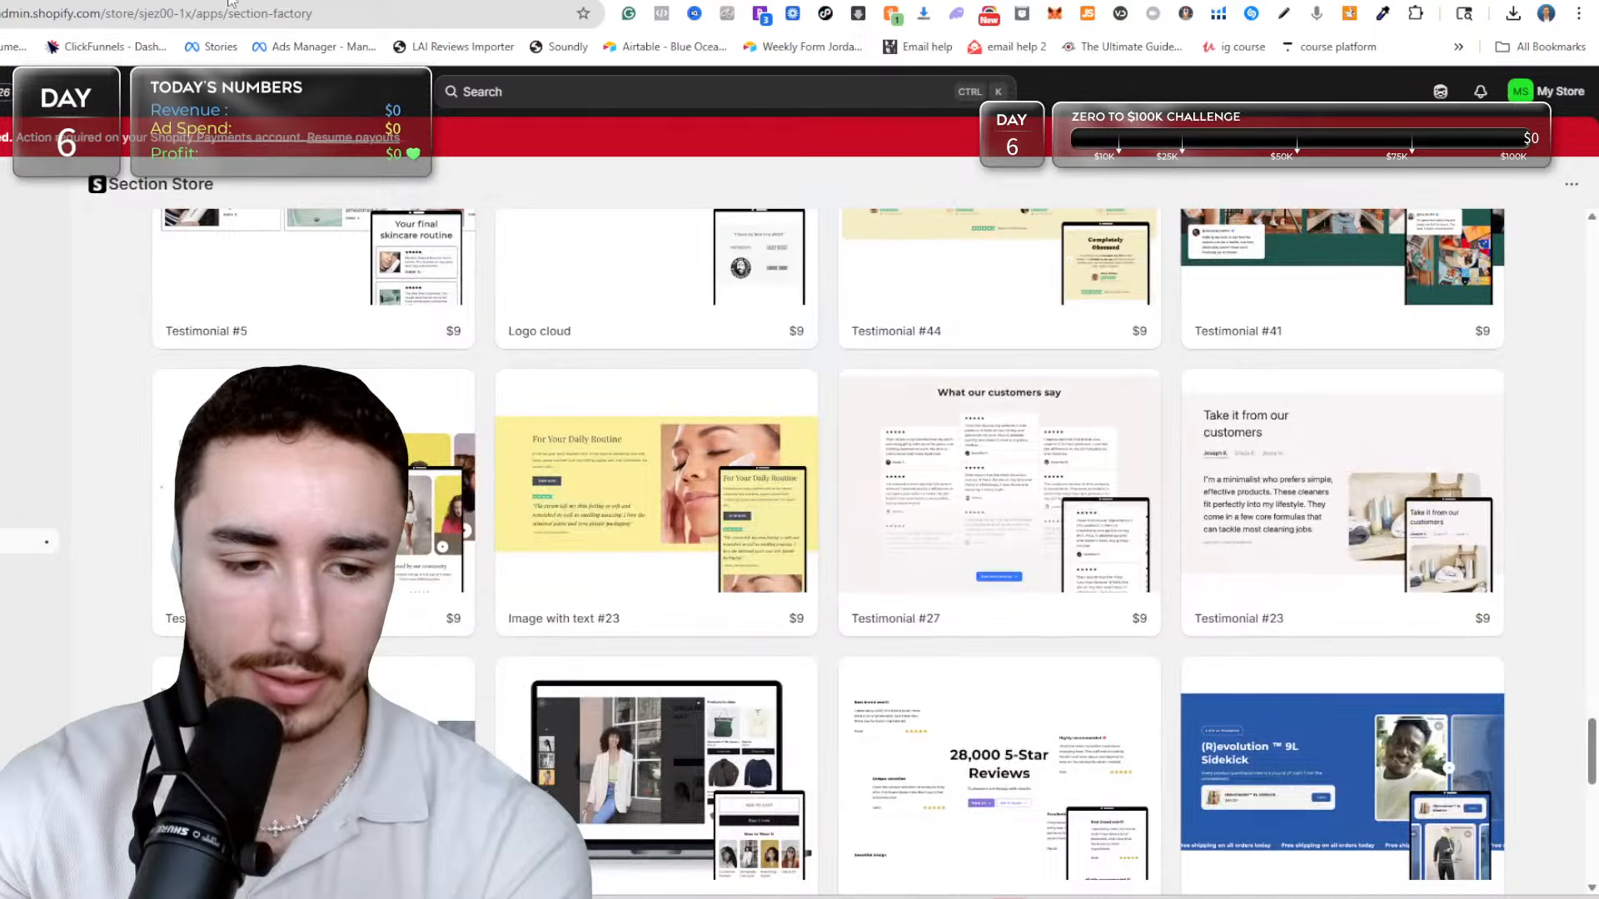
{"action": "scroll", "coordinate": [200, 218], "scroll_direction": "down", "scroll_amount": 4}
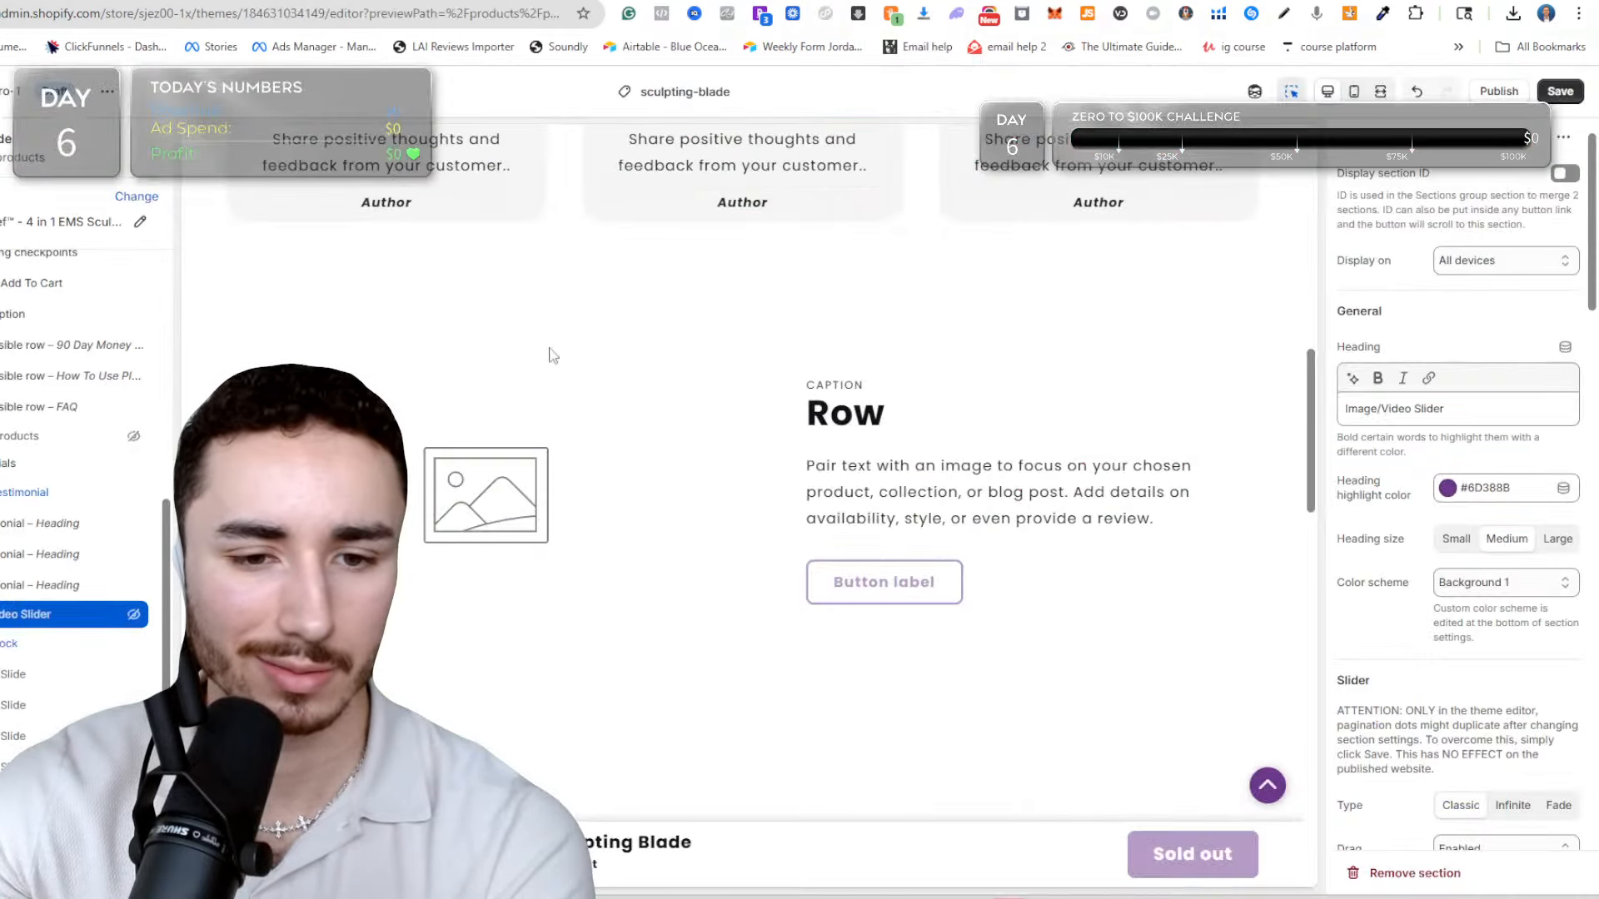
{"action": "scroll", "coordinate": [412, 545], "scroll_direction": "up", "scroll_amount": 5}
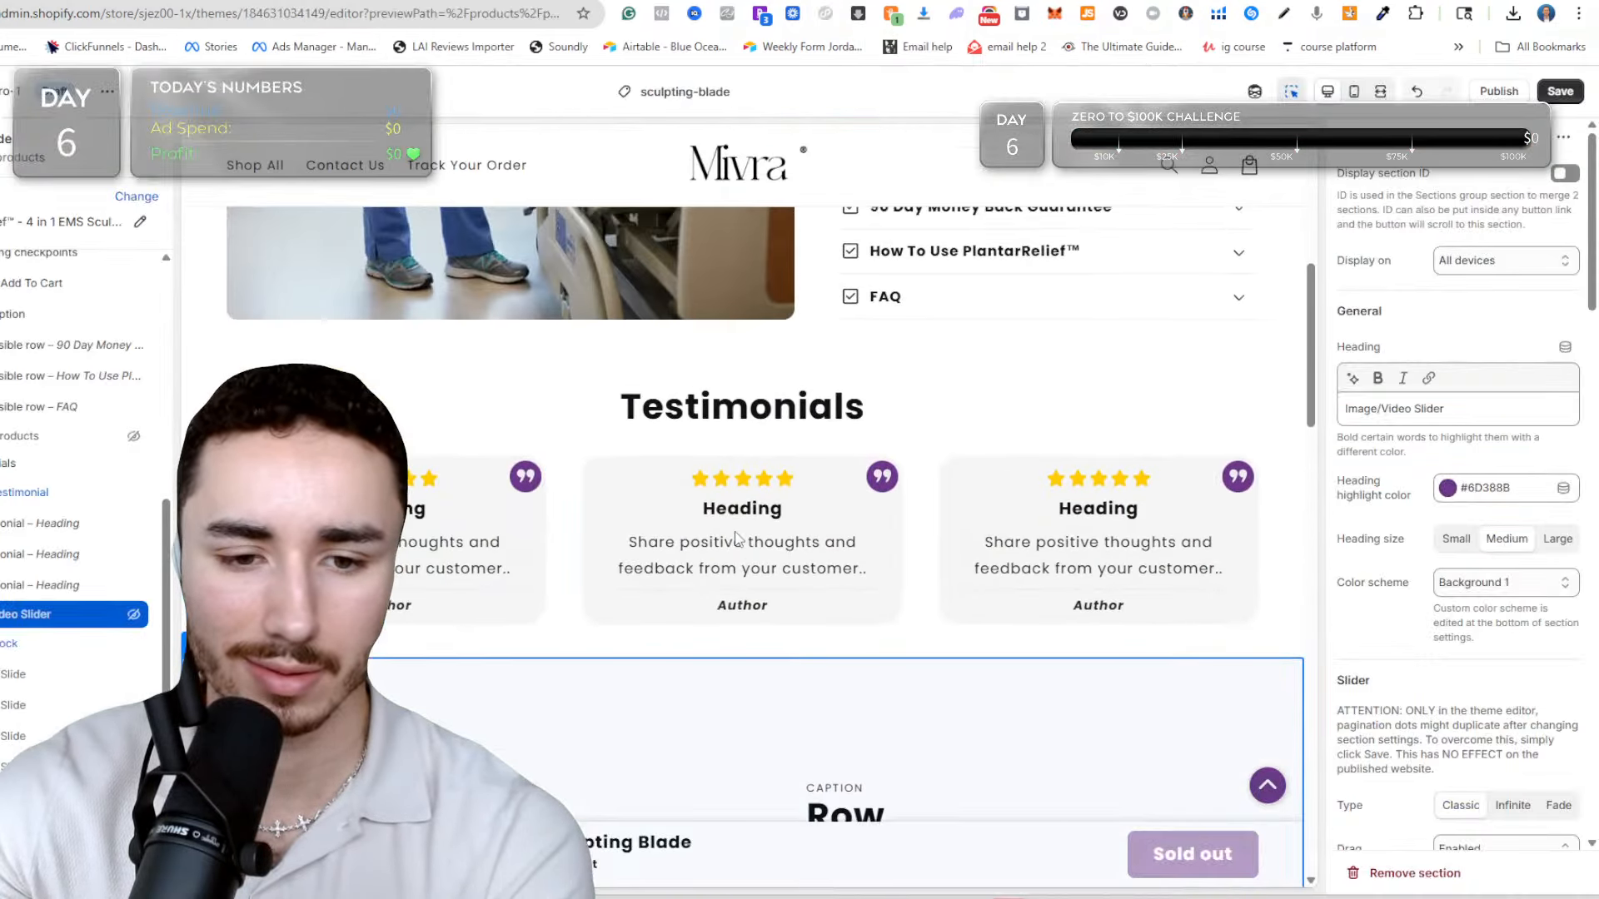
Inspect the first testimonial block in the theme editor and review the Glwria fascia sculpting blade page through to its customer photo grid.
{"action": "left_click", "coordinate": [412, 546]}
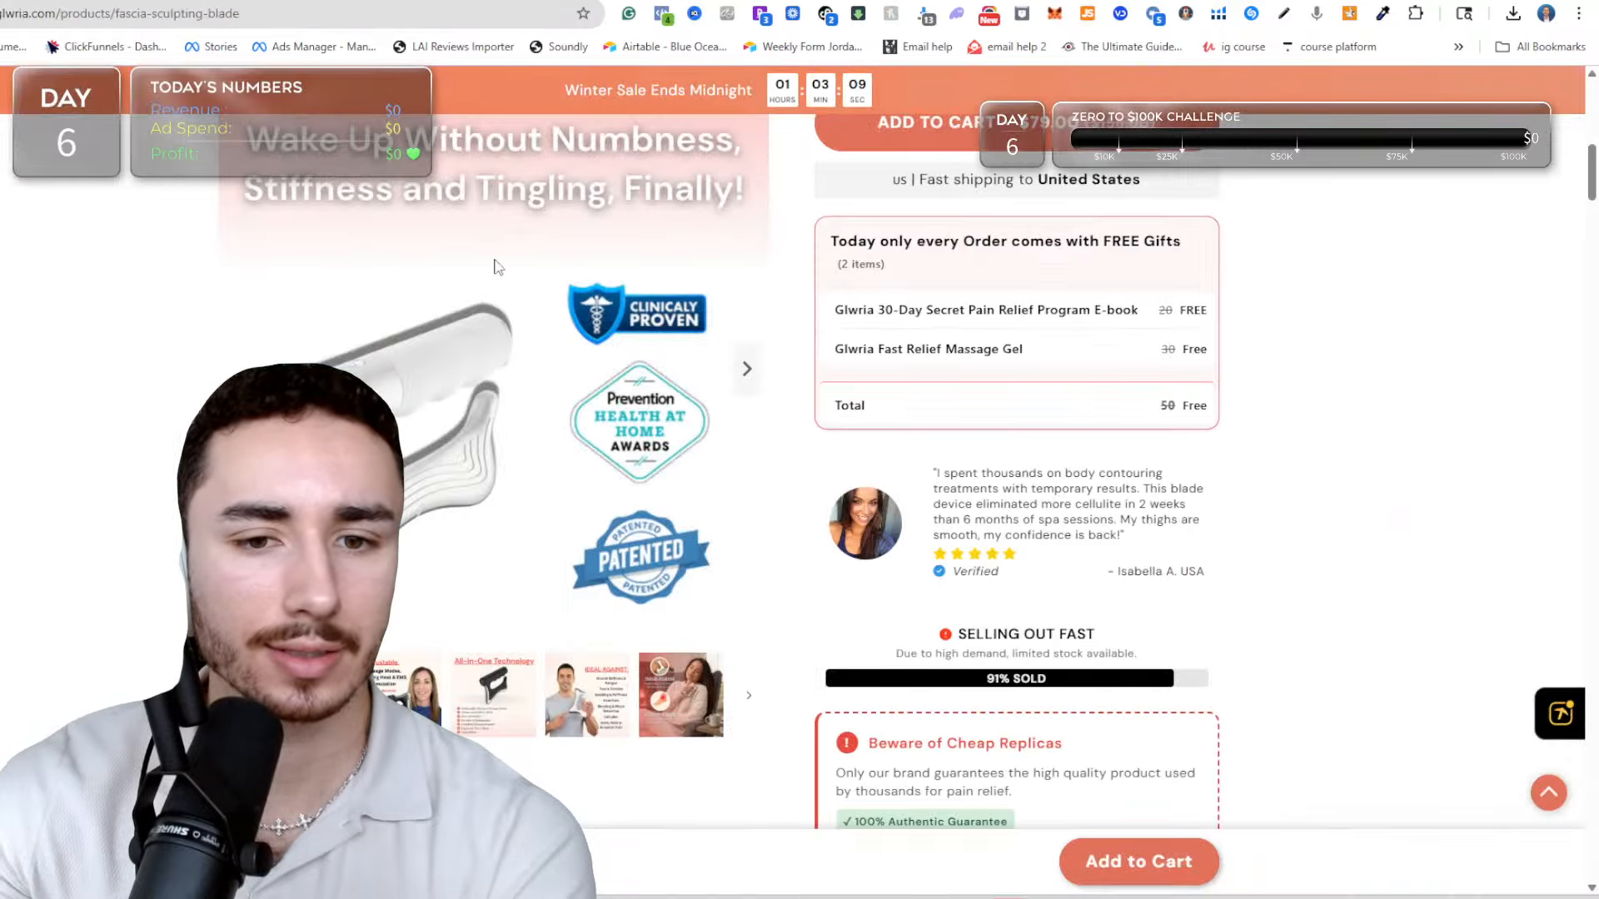
{"action": "scroll", "coordinate": [946, 353], "scroll_direction": "down", "scroll_amount": 15}
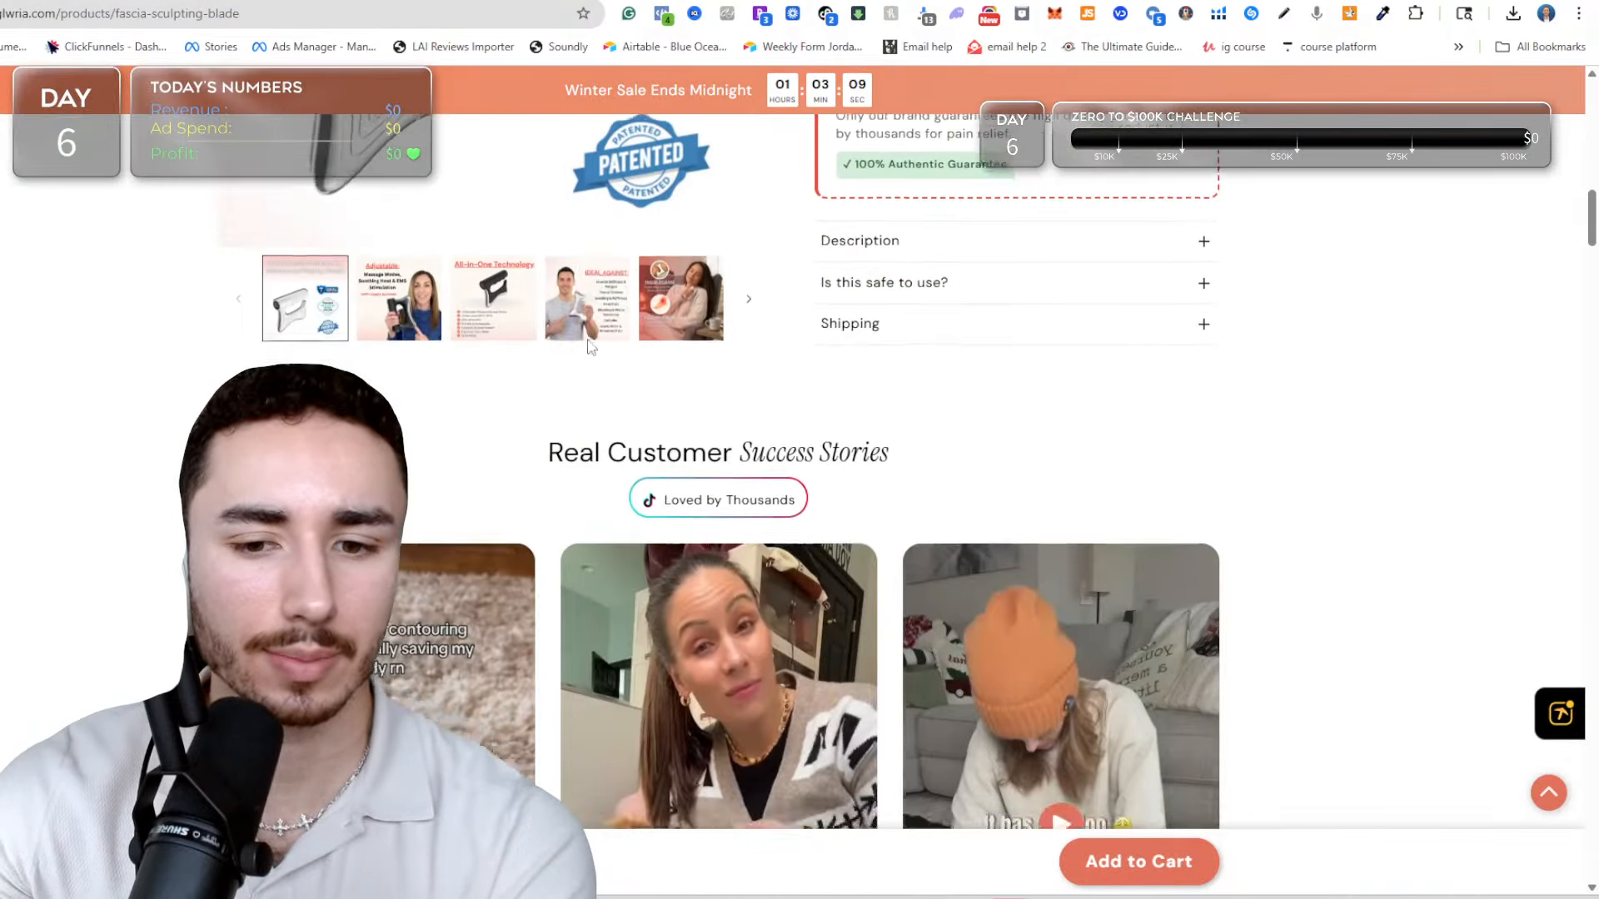
{"action": "scroll", "coordinate": [946, 353], "scroll_direction": "down", "scroll_amount": 20}
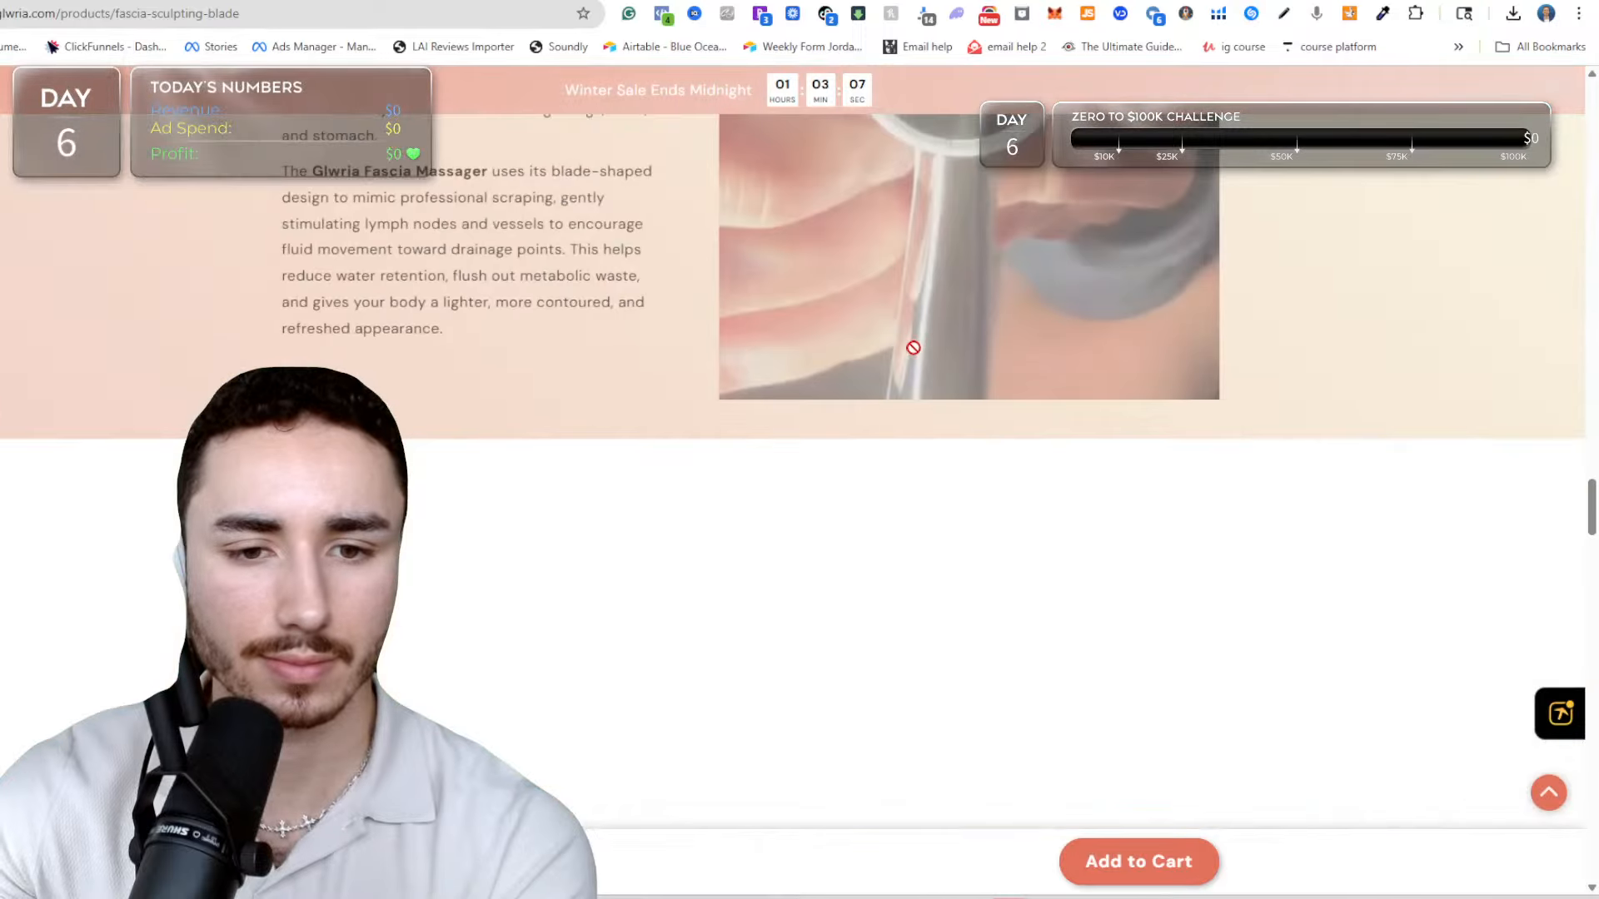
{"action": "scroll", "coordinate": [911, 357], "scroll_direction": "down", "scroll_amount": 20}
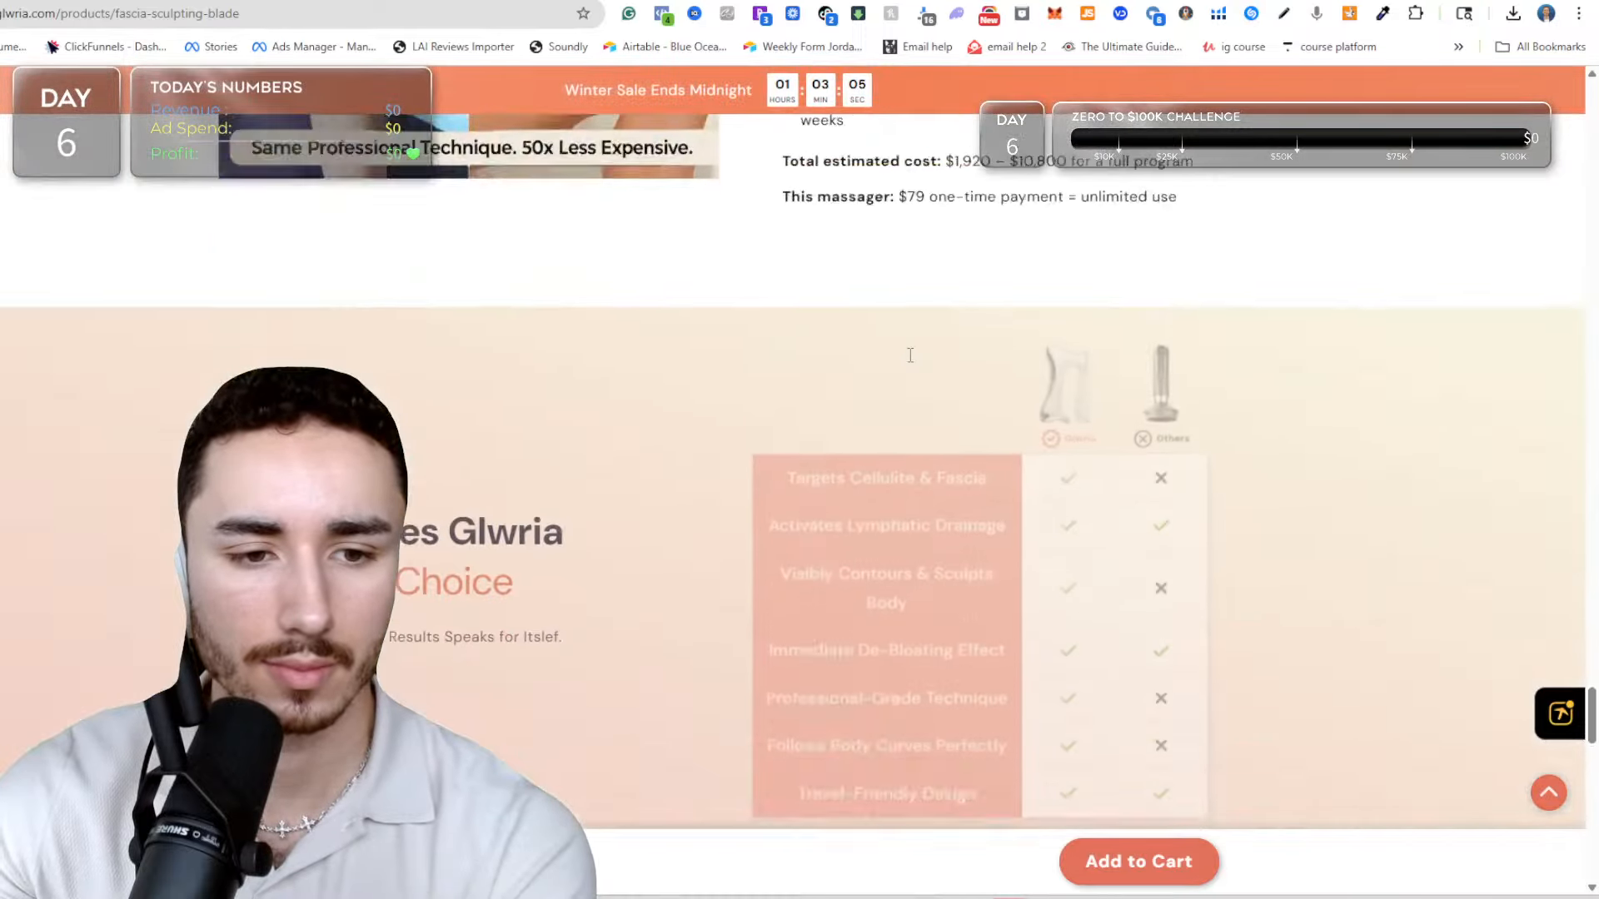
{"action": "scroll", "coordinate": [905, 355], "scroll_direction": "down", "scroll_amount": 7}
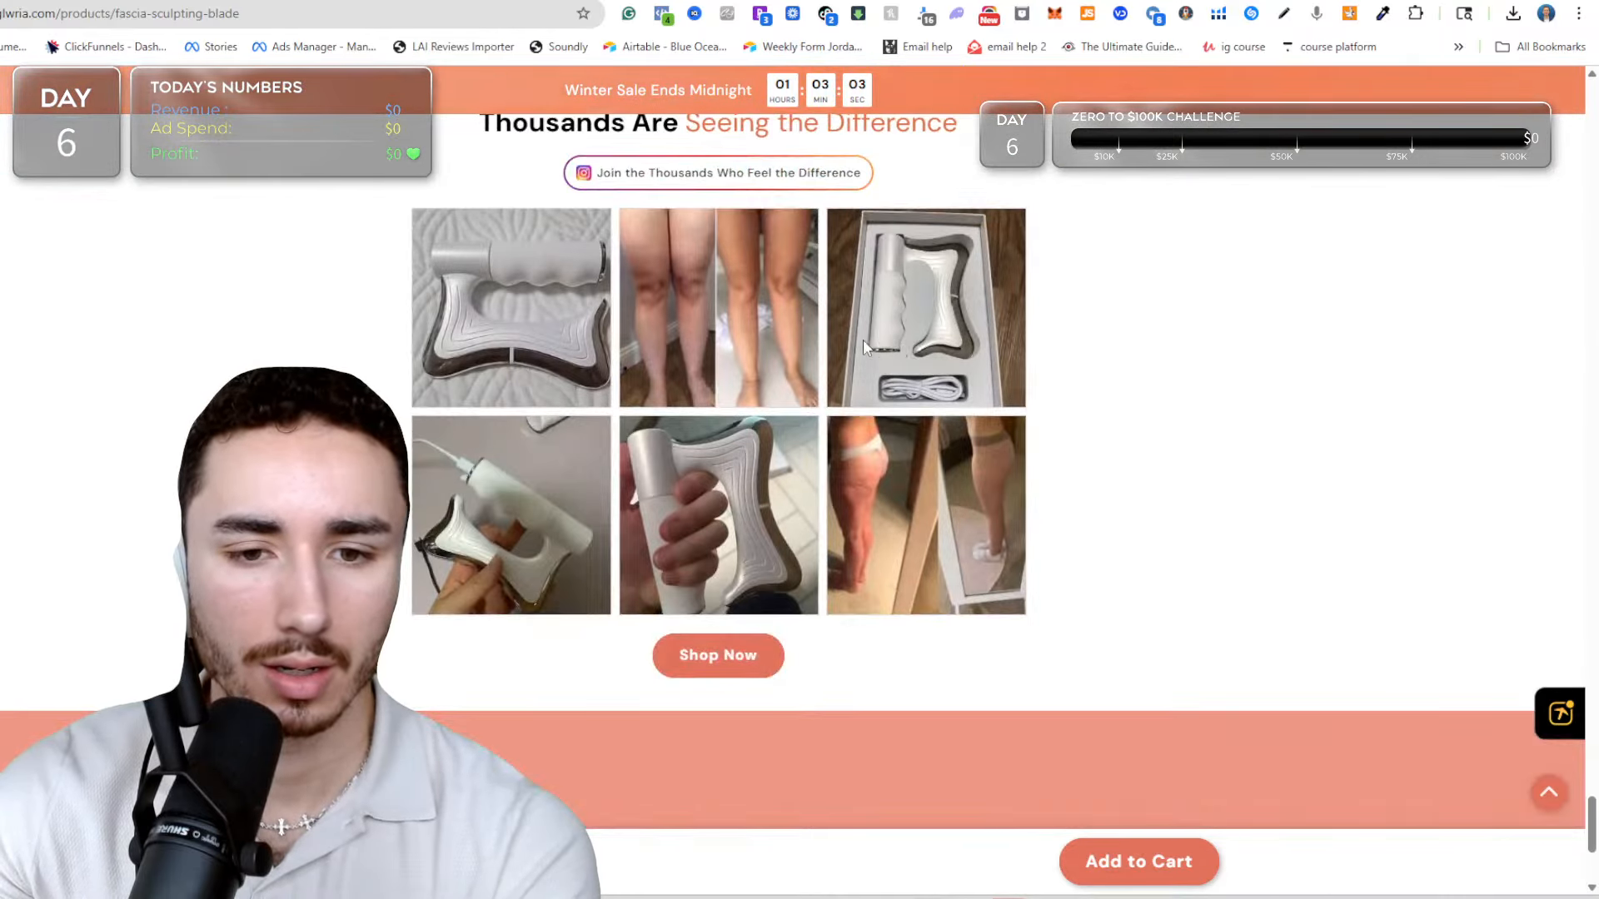
{"action": "scroll", "coordinate": [665, 335], "scroll_direction": "down", "scroll_amount": 4}
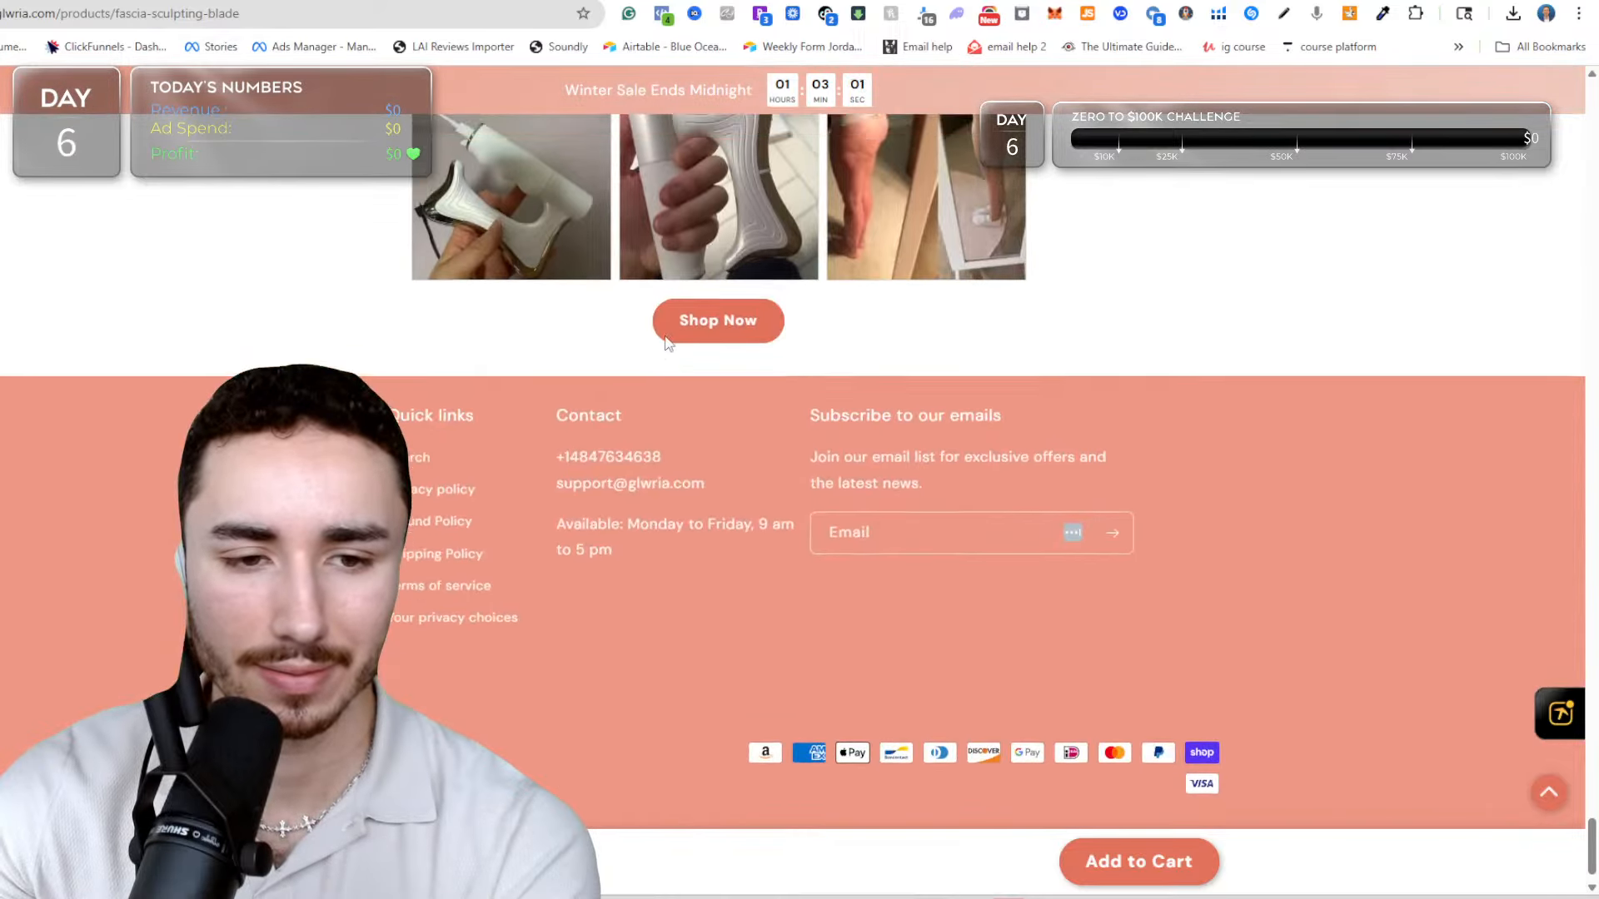
{"action": "scroll", "coordinate": [658, 334], "scroll_direction": "up", "scroll_amount": 4}
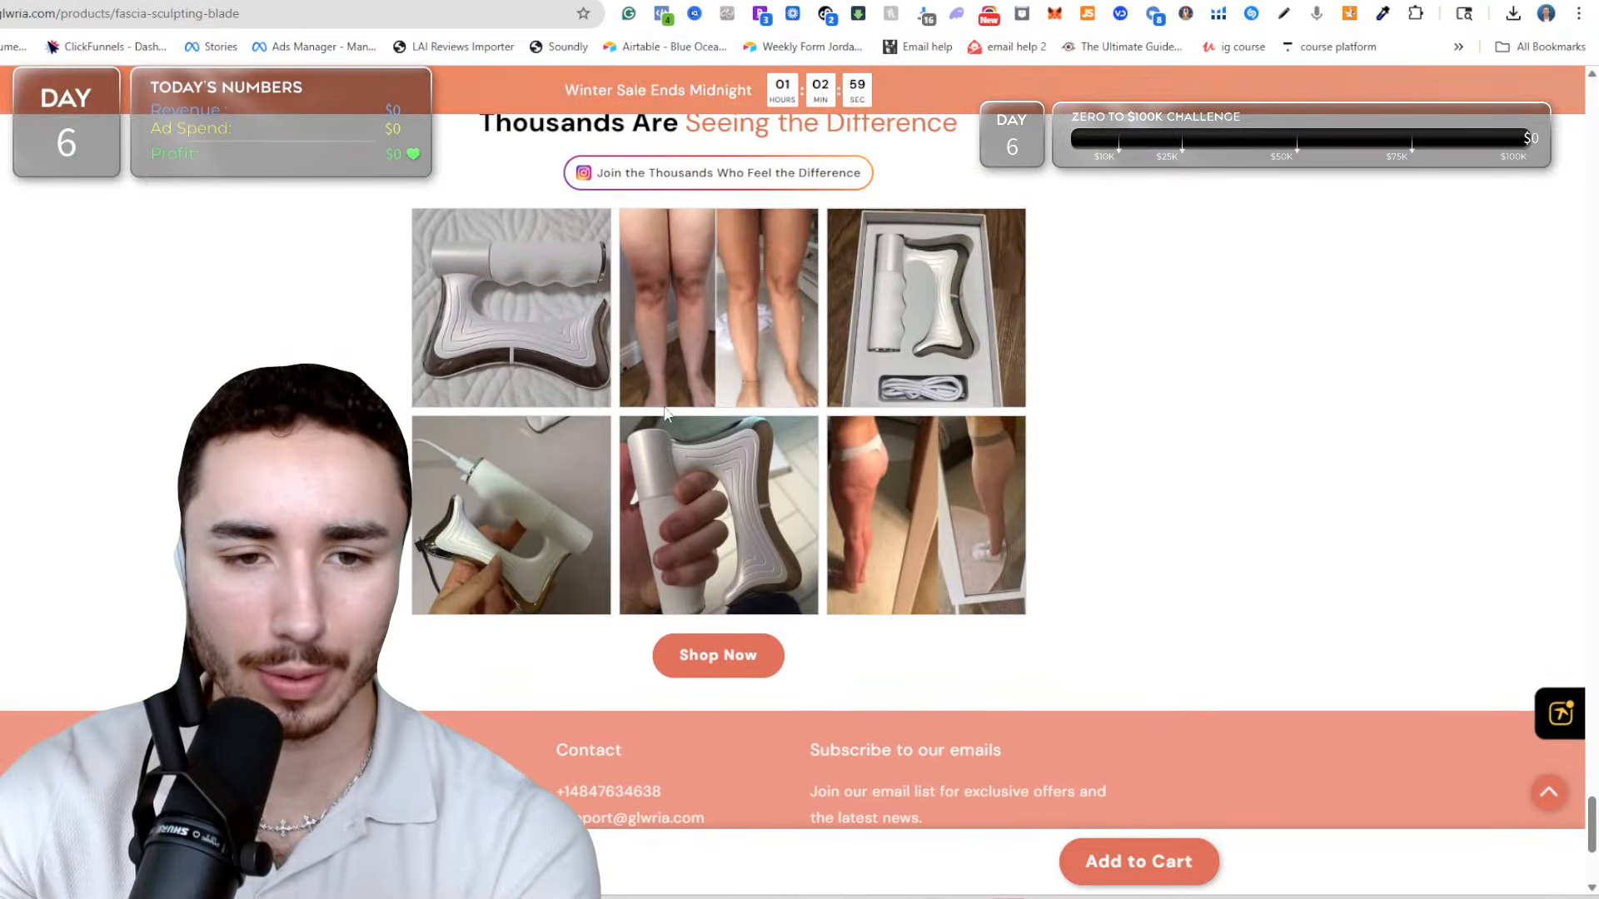
Capture separate screenshots of the cable-connected device photo and the hand-held device photo from the "Thousands Are Seeing the Difference" grid.
{"action": "right_click", "coordinate": [536, 472]}
{"action": "left_click", "coordinate": [495, 516]}
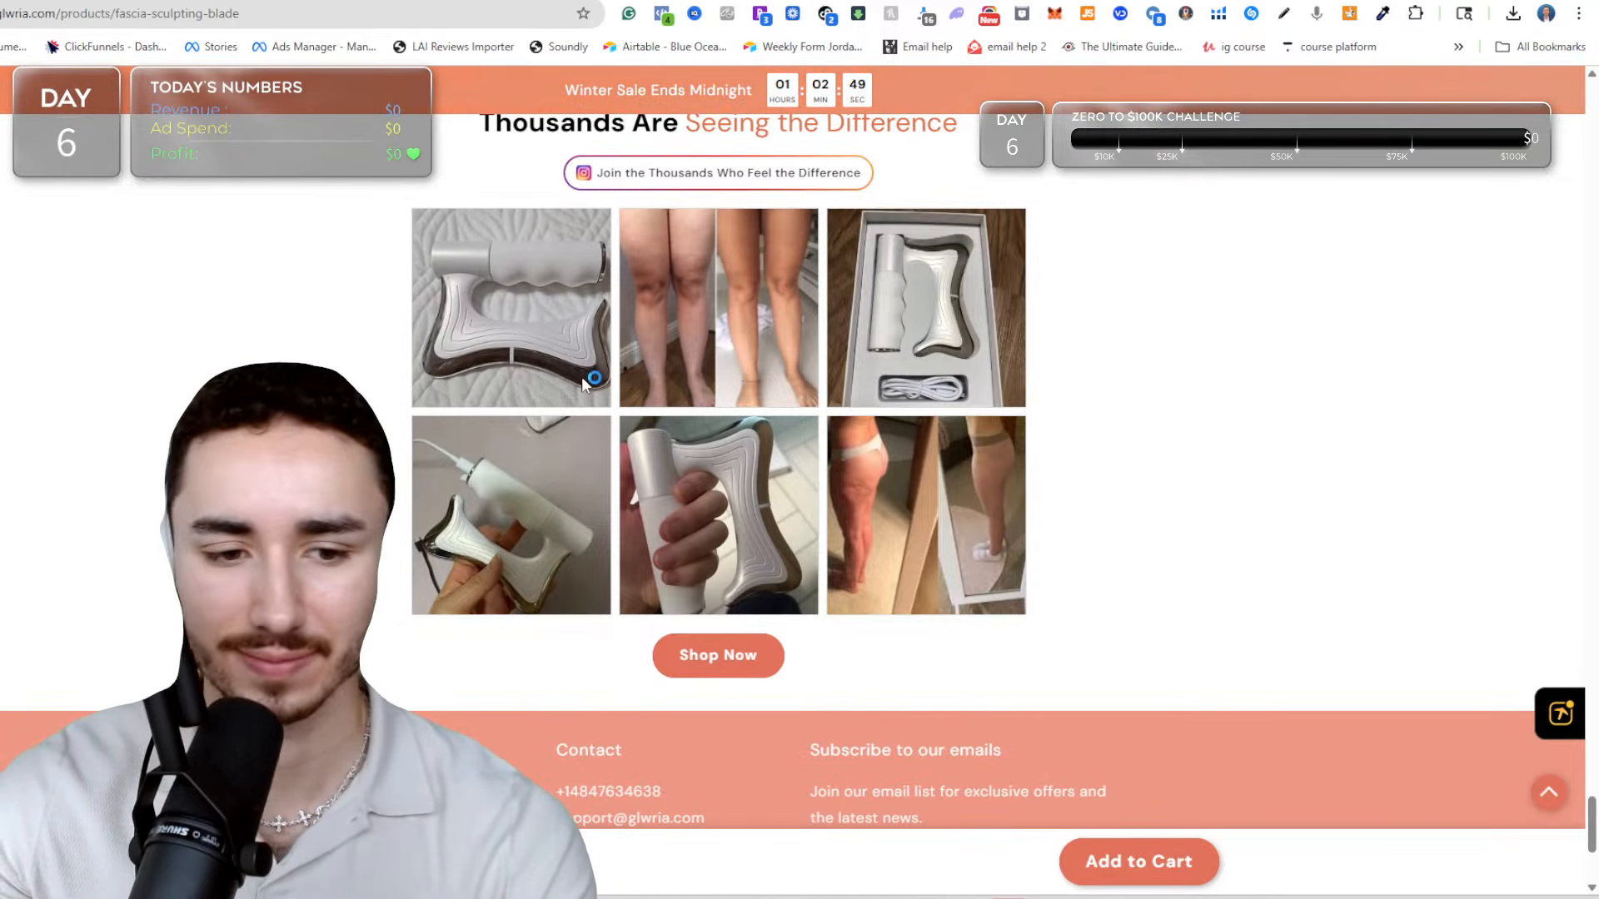
{"action": "key", "text": "super+shift+s"}
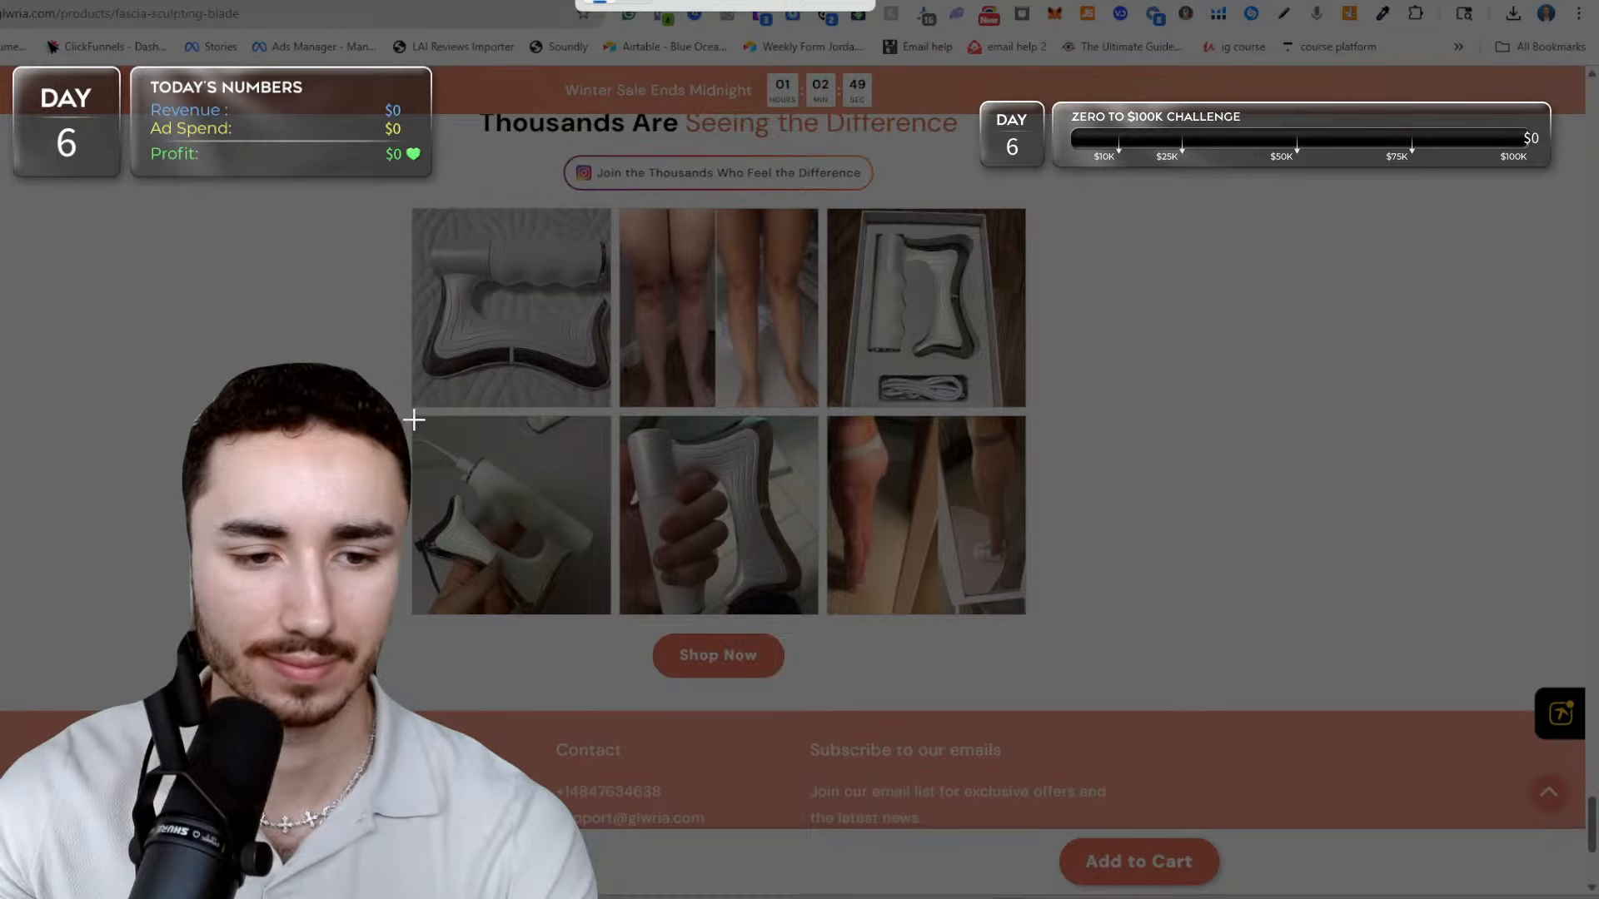
{"action": "left_click_drag", "start_coordinate": [505, 534], "coordinate": [608, 612]}
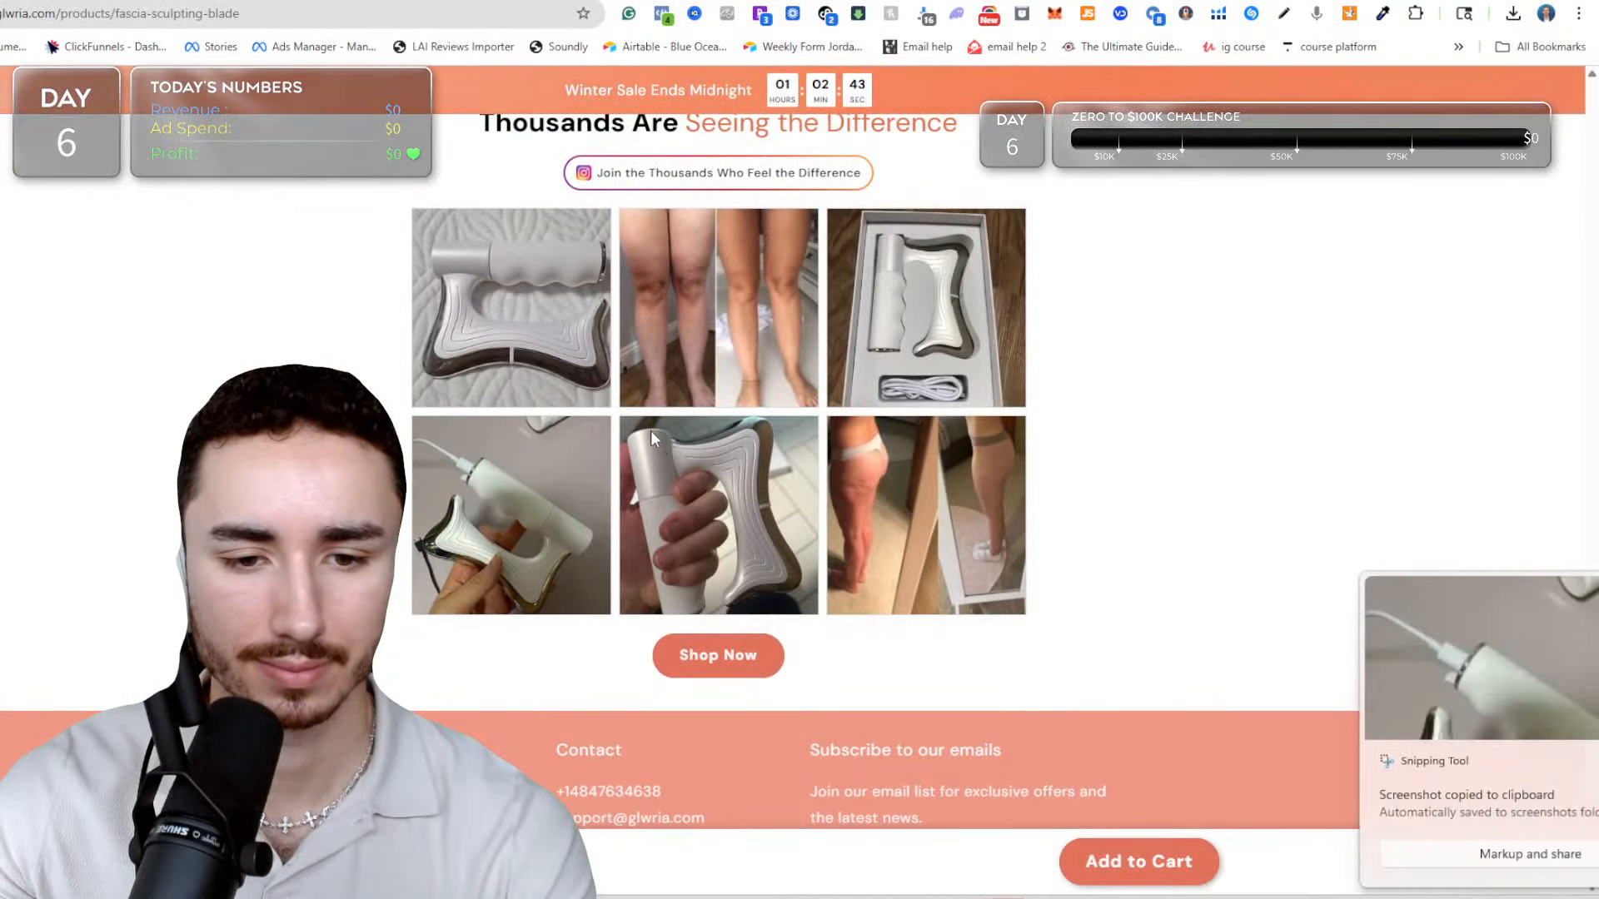
{"action": "key", "text": "super+shift+s"}
{"action": "left_click_drag", "start_coordinate": [621, 419], "coordinate": [813, 612]}
Switch to the Amazon fascia sculpting blade results and open the Yyndelicate and JHYLJSH electric fascia knife listings in new tabs.
{"action": "scroll", "coordinate": [726, 447], "scroll_direction": "up", "scroll_amount": 5}
{"action": "scroll", "coordinate": [726, 447], "scroll_direction": "up", "scroll_amount": 15}
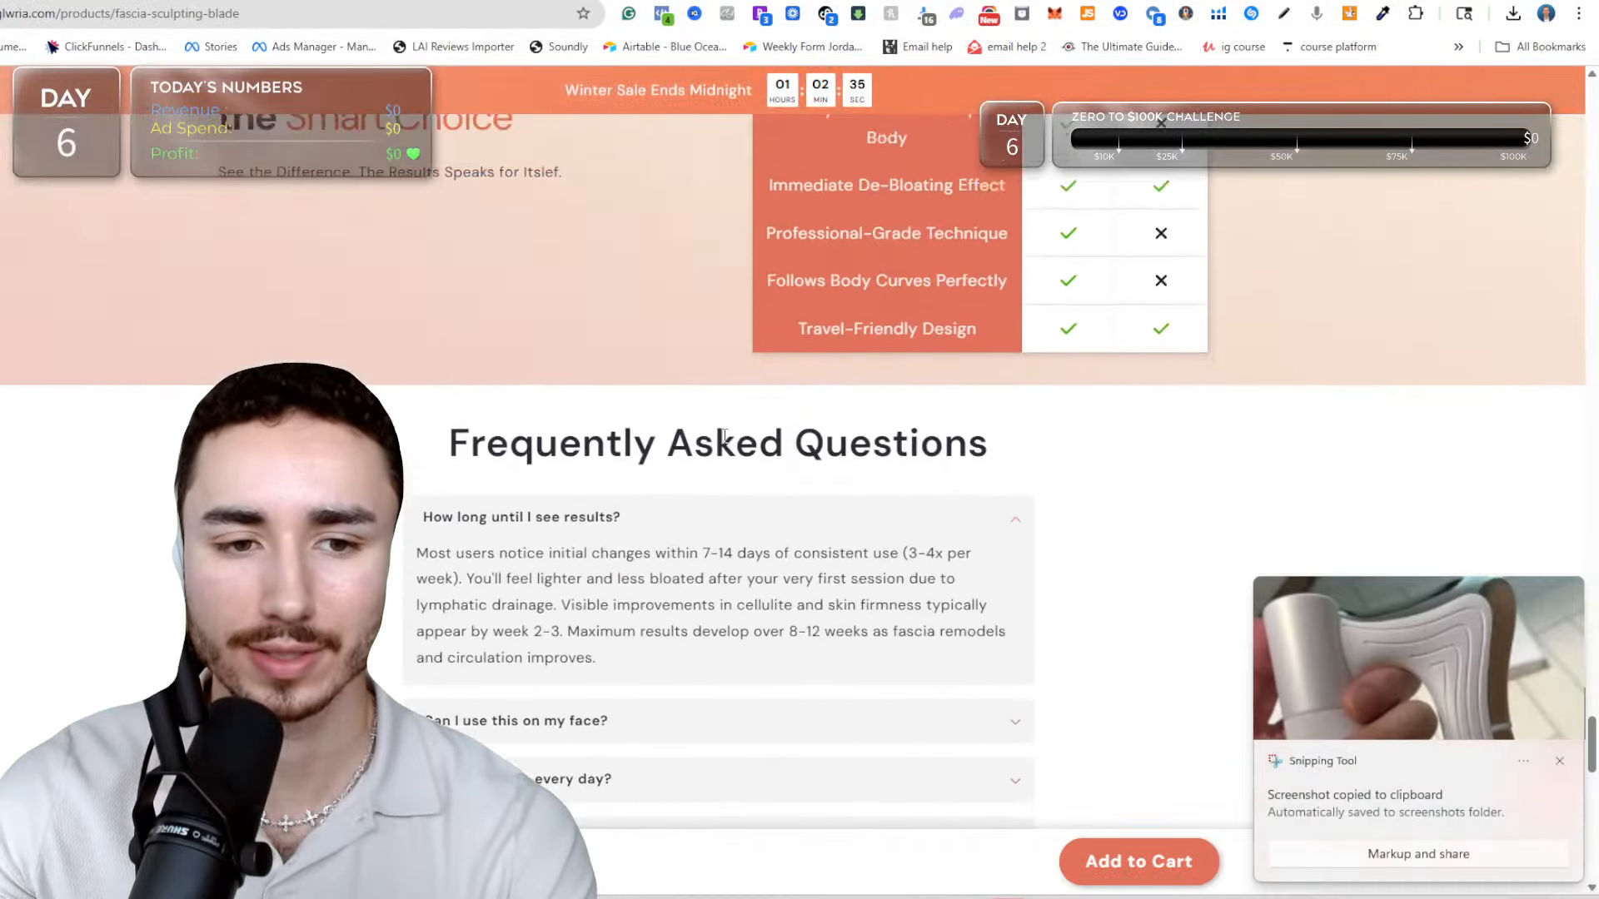
{"action": "scroll", "coordinate": [681, 393], "scroll_direction": "down", "scroll_amount": 8}
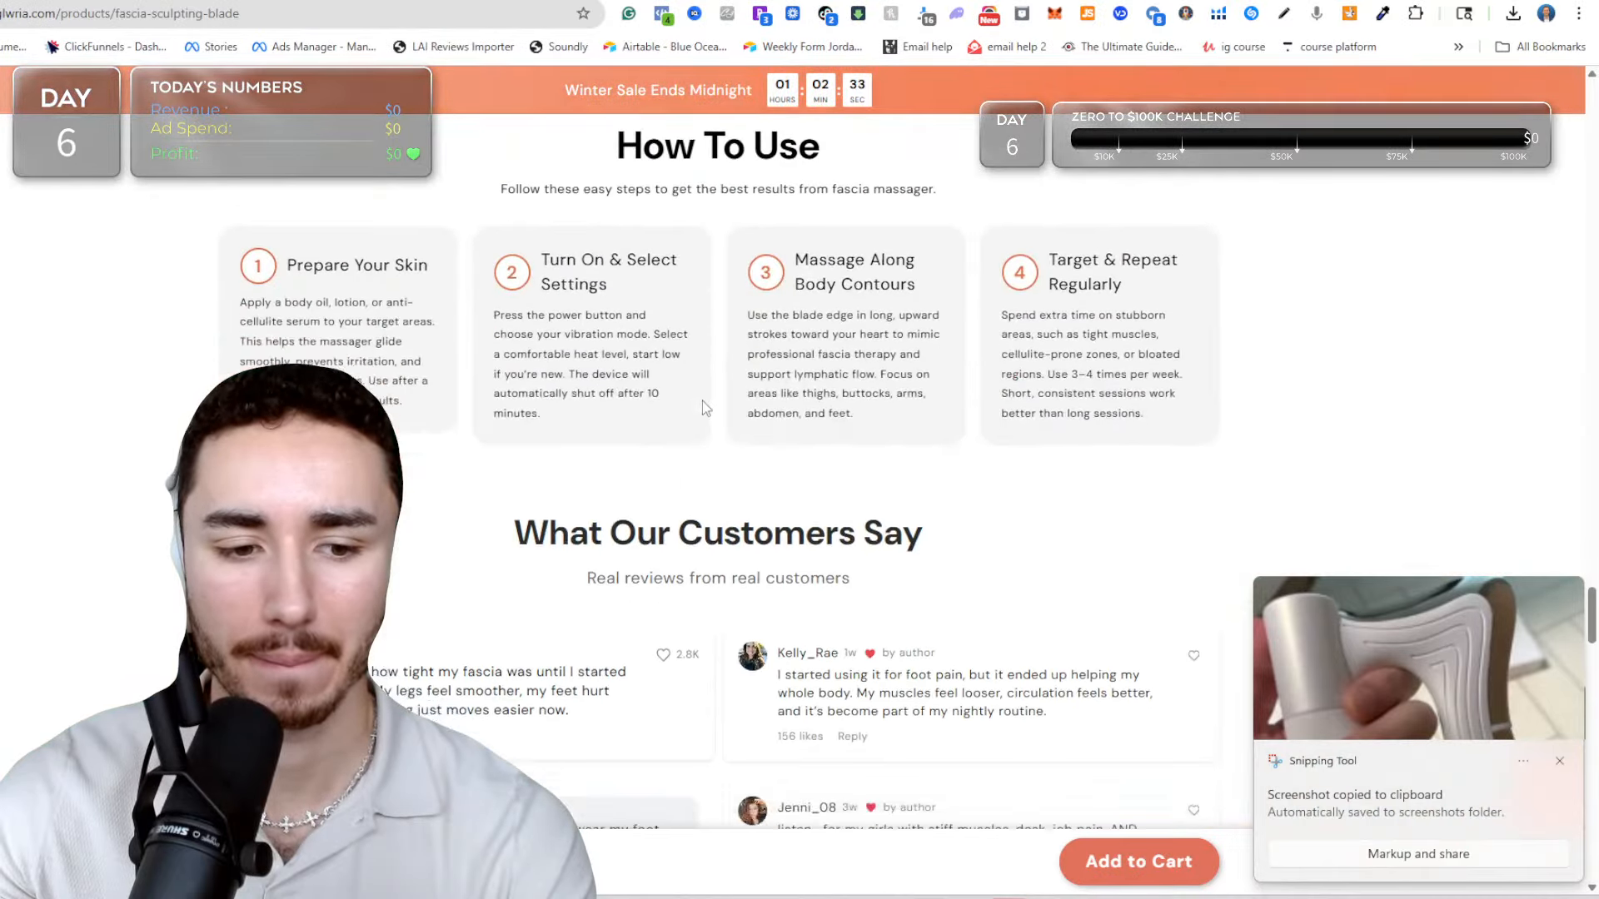
{"action": "scroll", "coordinate": [524, 425], "scroll_direction": "up", "scroll_amount": 15}
{"action": "scroll", "coordinate": [524, 425], "scroll_direction": "up", "scroll_amount": 10}
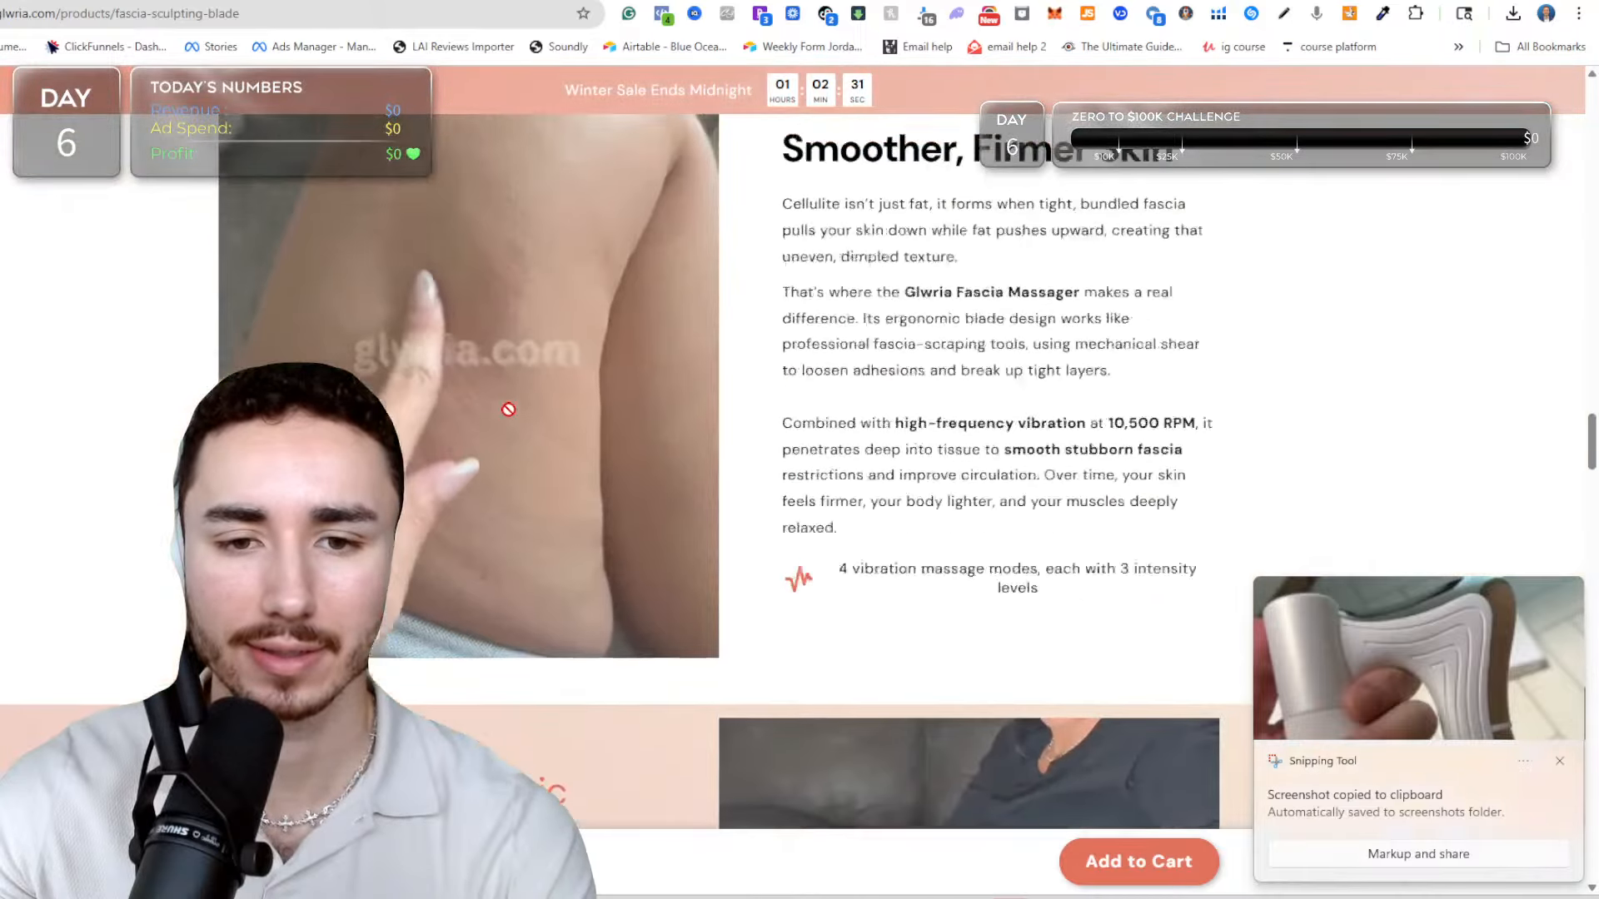
{"action": "key", "text": "ctrl+Tab"}
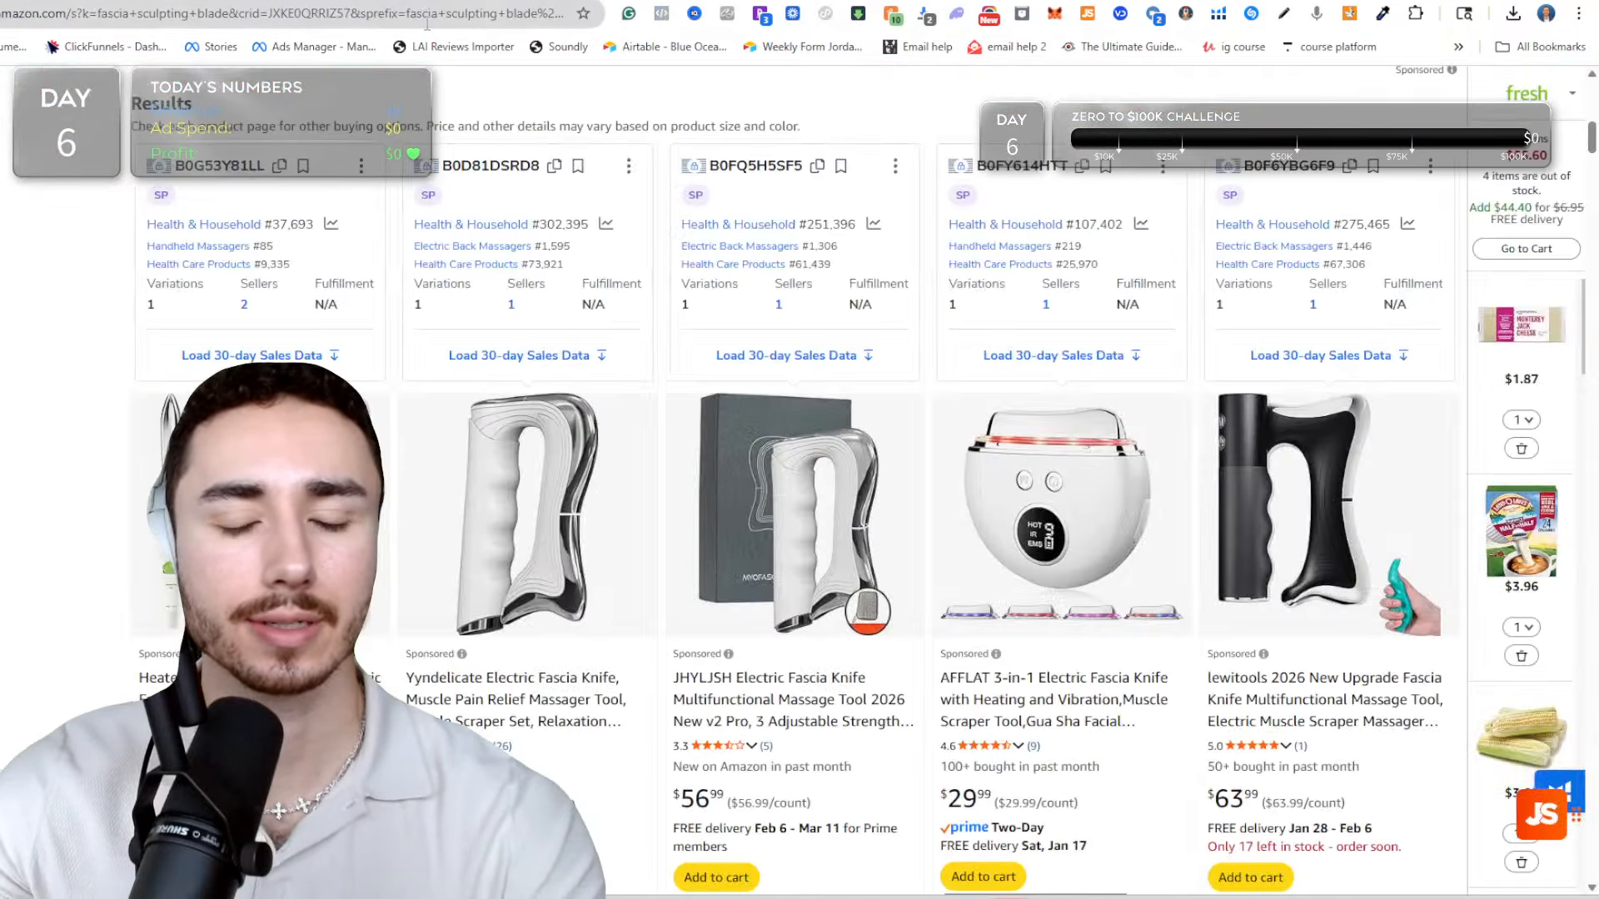
{"action": "scroll", "coordinate": [514, 459], "scroll_direction": "down", "scroll_amount": 1}
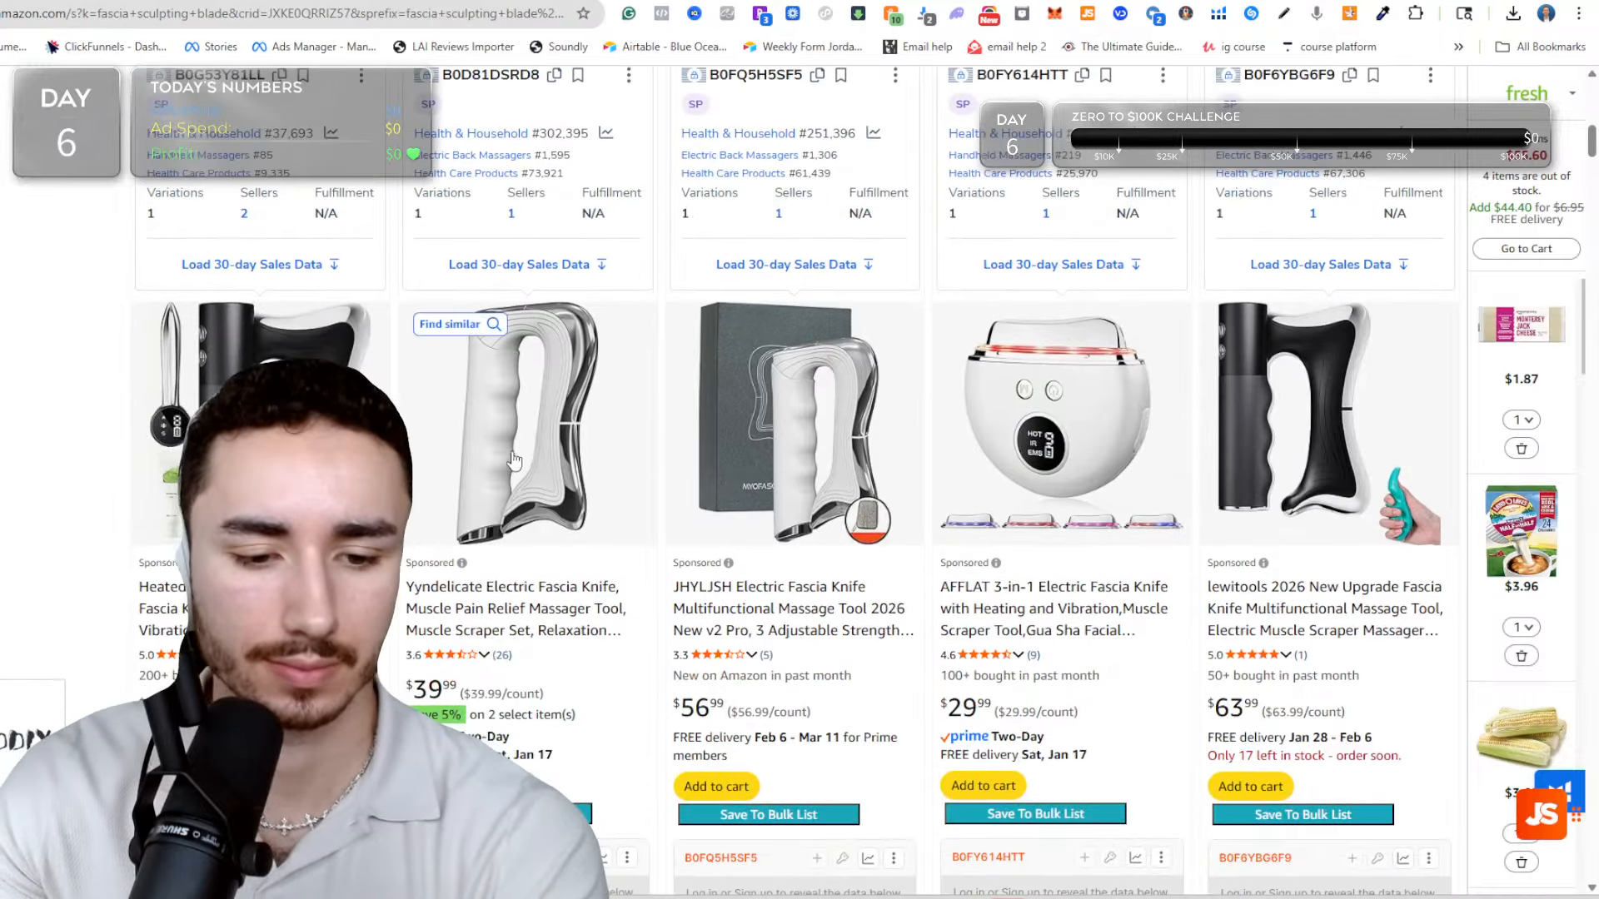
{"action": "right_click", "coordinate": [462, 603]}
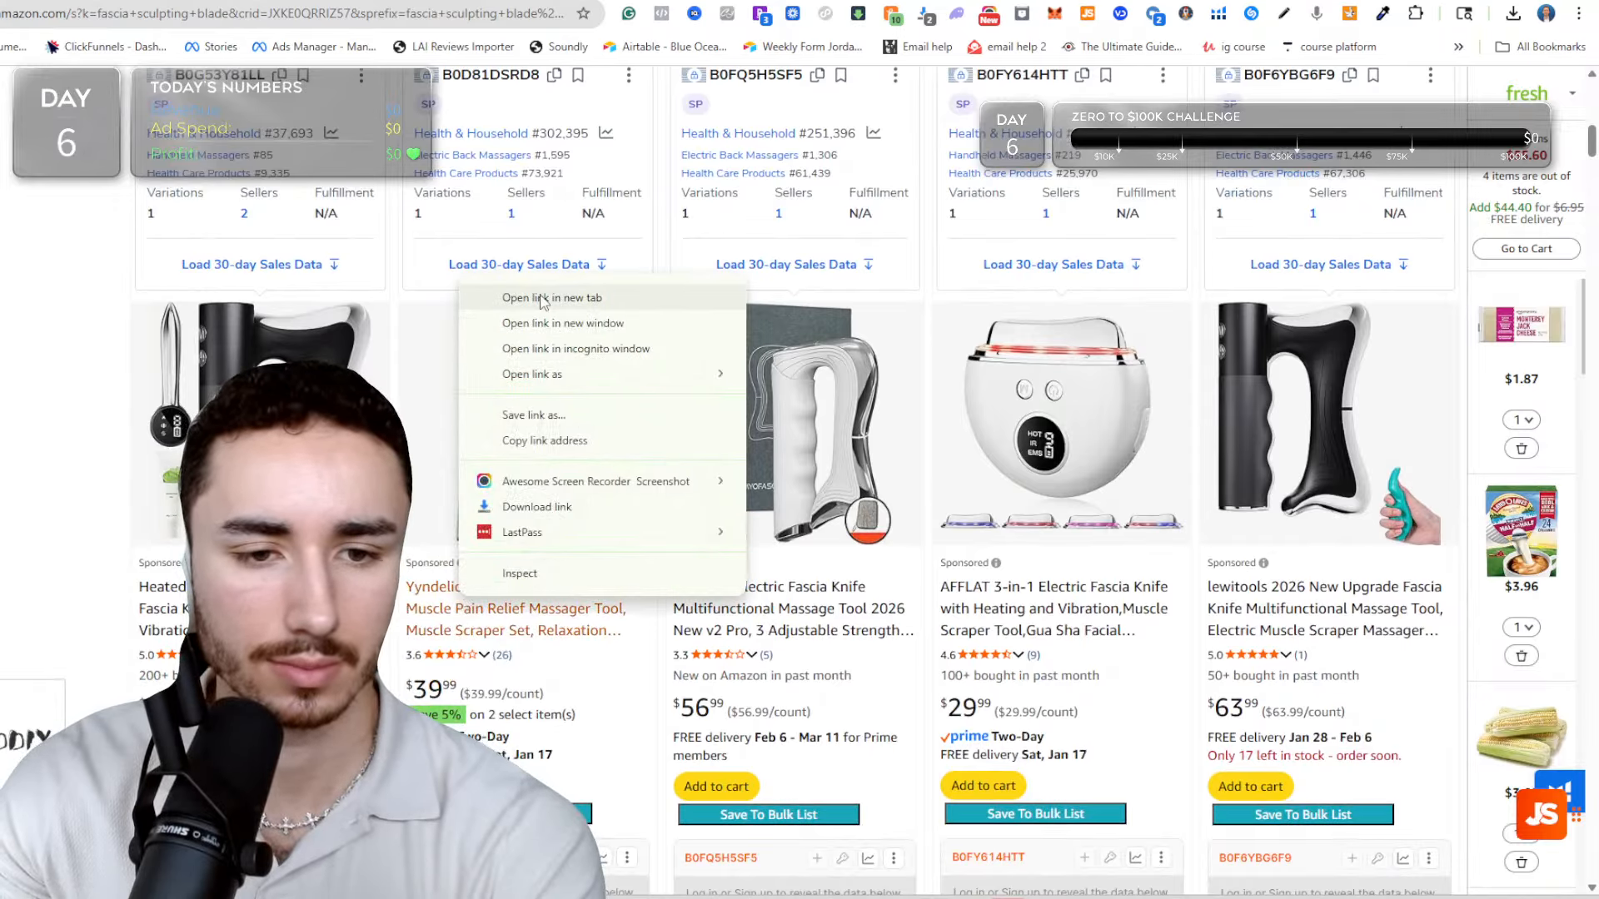
{"action": "right_click", "coordinate": [734, 596]}
{"action": "right_click", "coordinate": [734, 596]}
{"action": "left_click", "coordinate": [774, 299]}
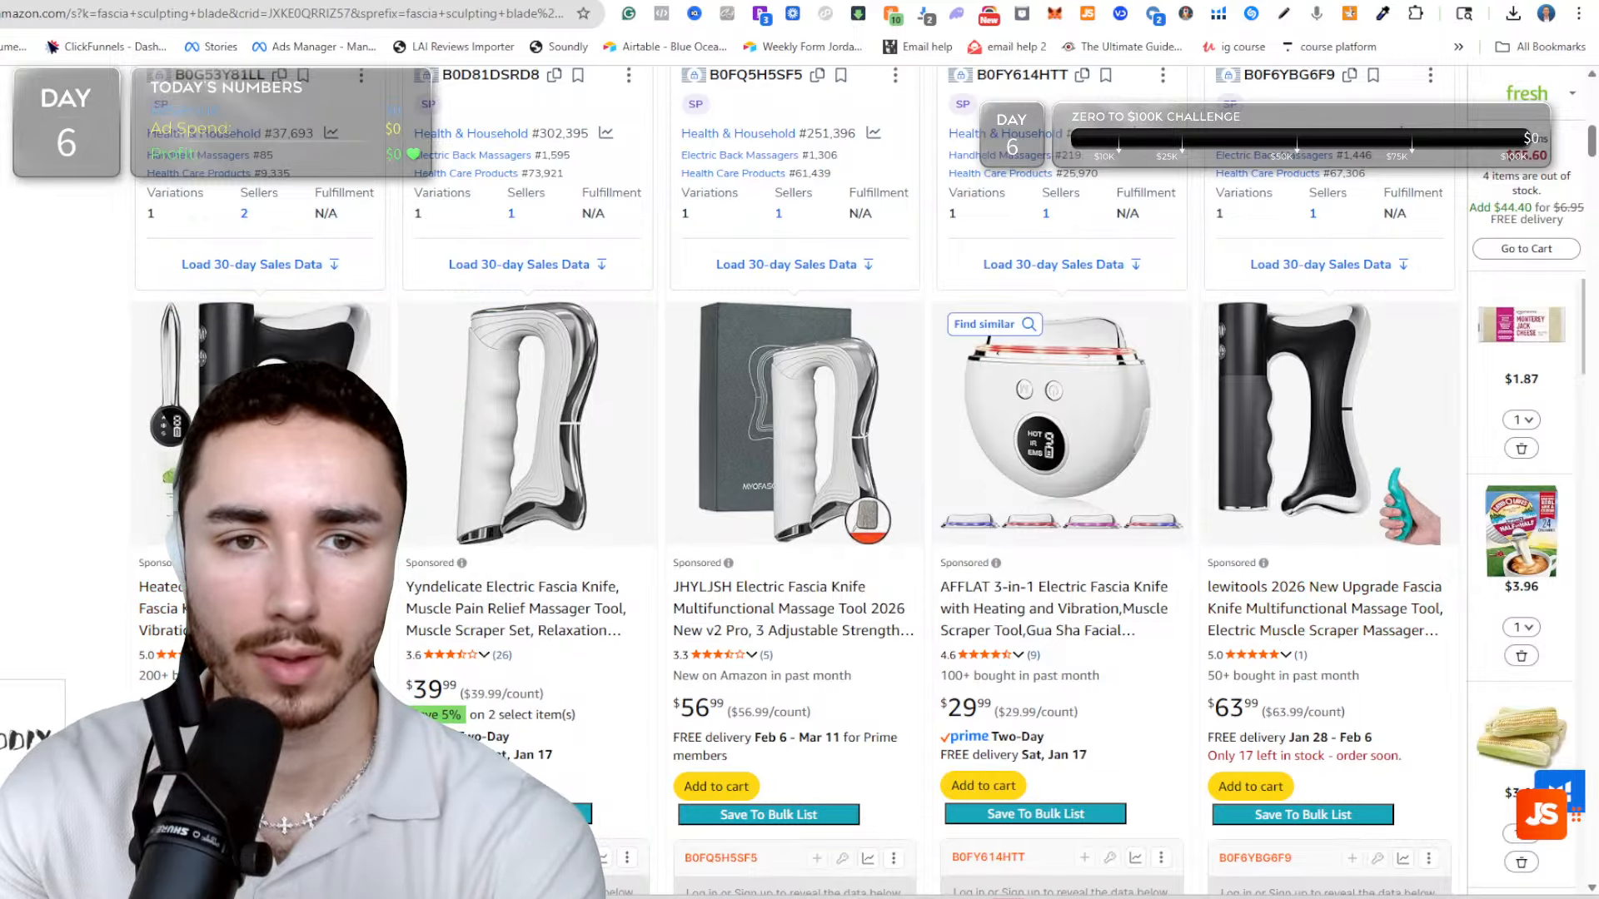
Switch to the YouTube Studio livestream page to read the viewers' live chat.
{"action": "left_click", "coordinate": [678, 1]}
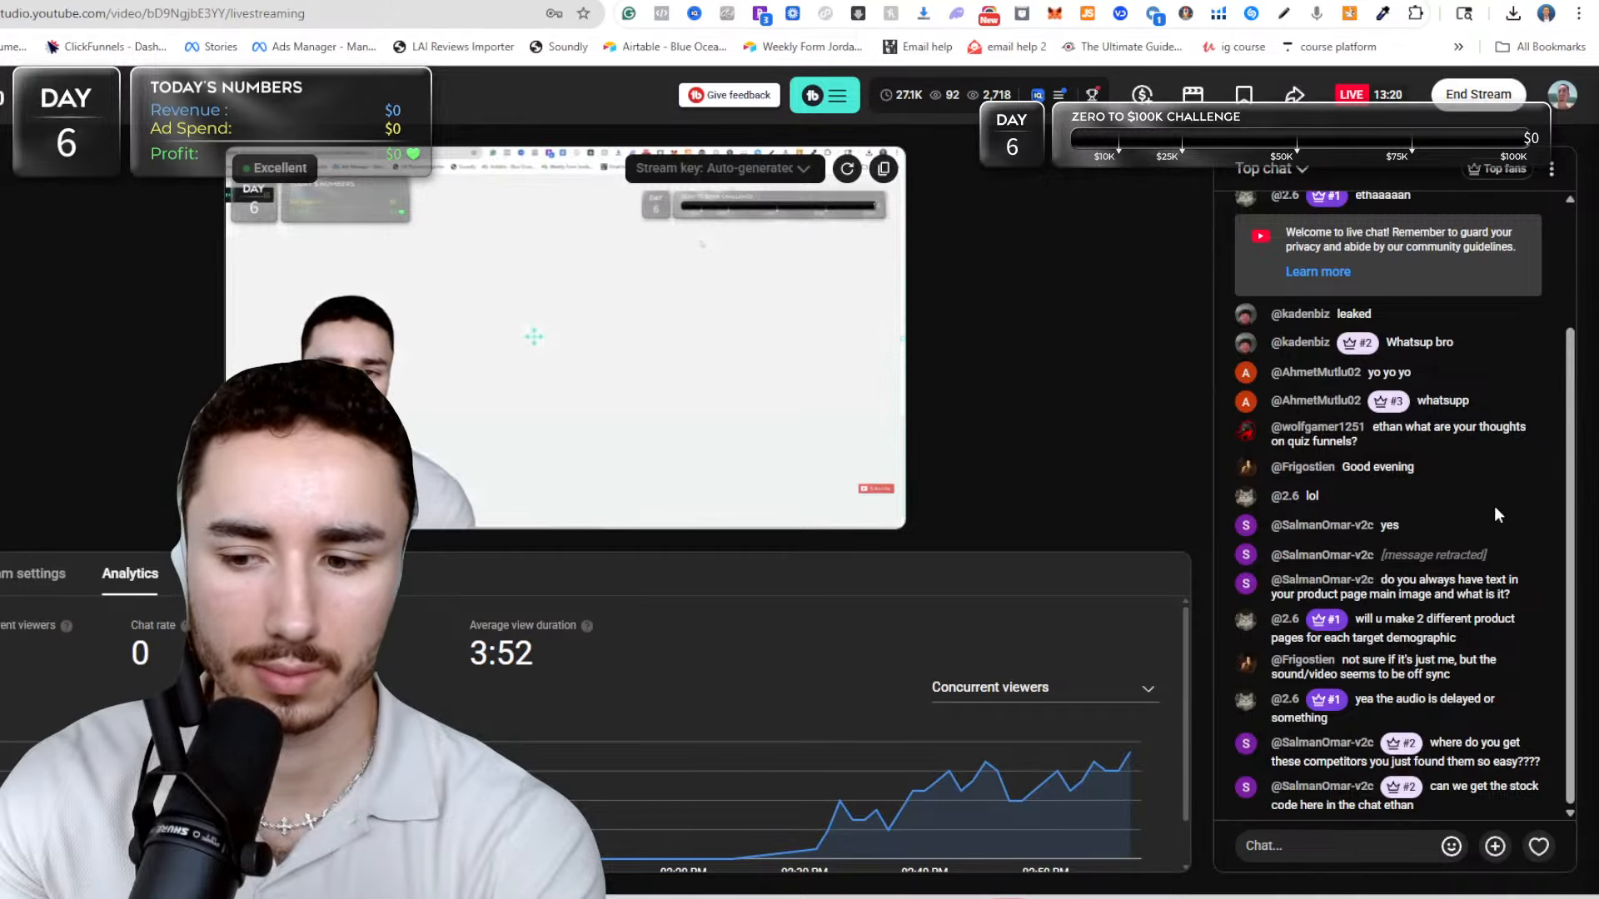
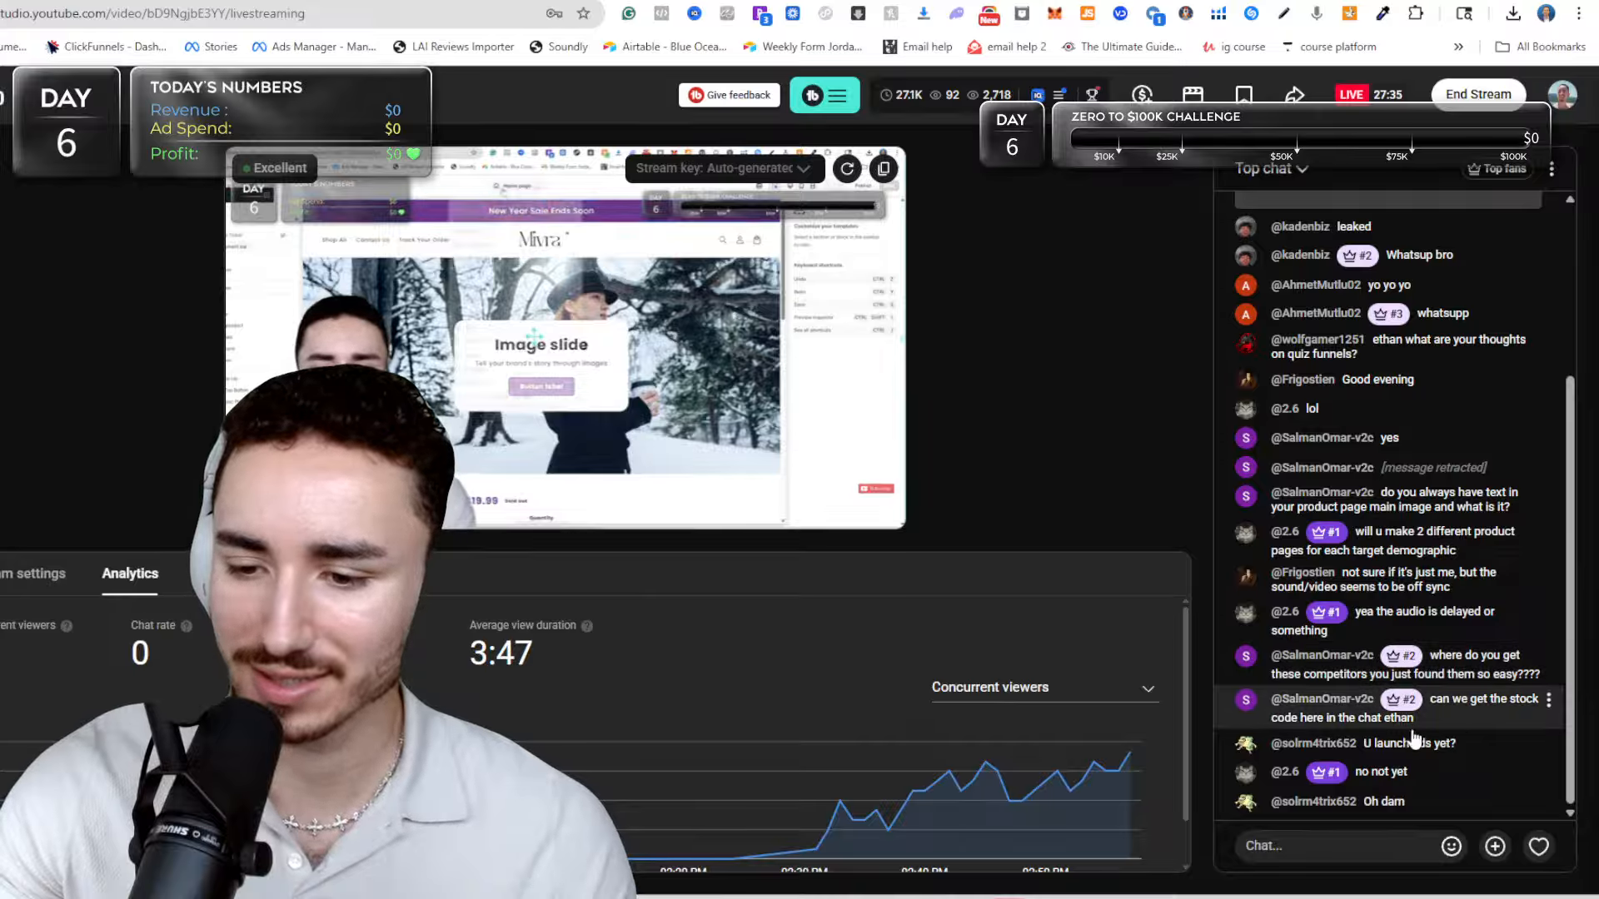
Switch to the Shopify theme editor and copy the entire low-stock note code from the product page's Custom liquid block.
{"action": "left_click", "coordinate": [1245, 851]}
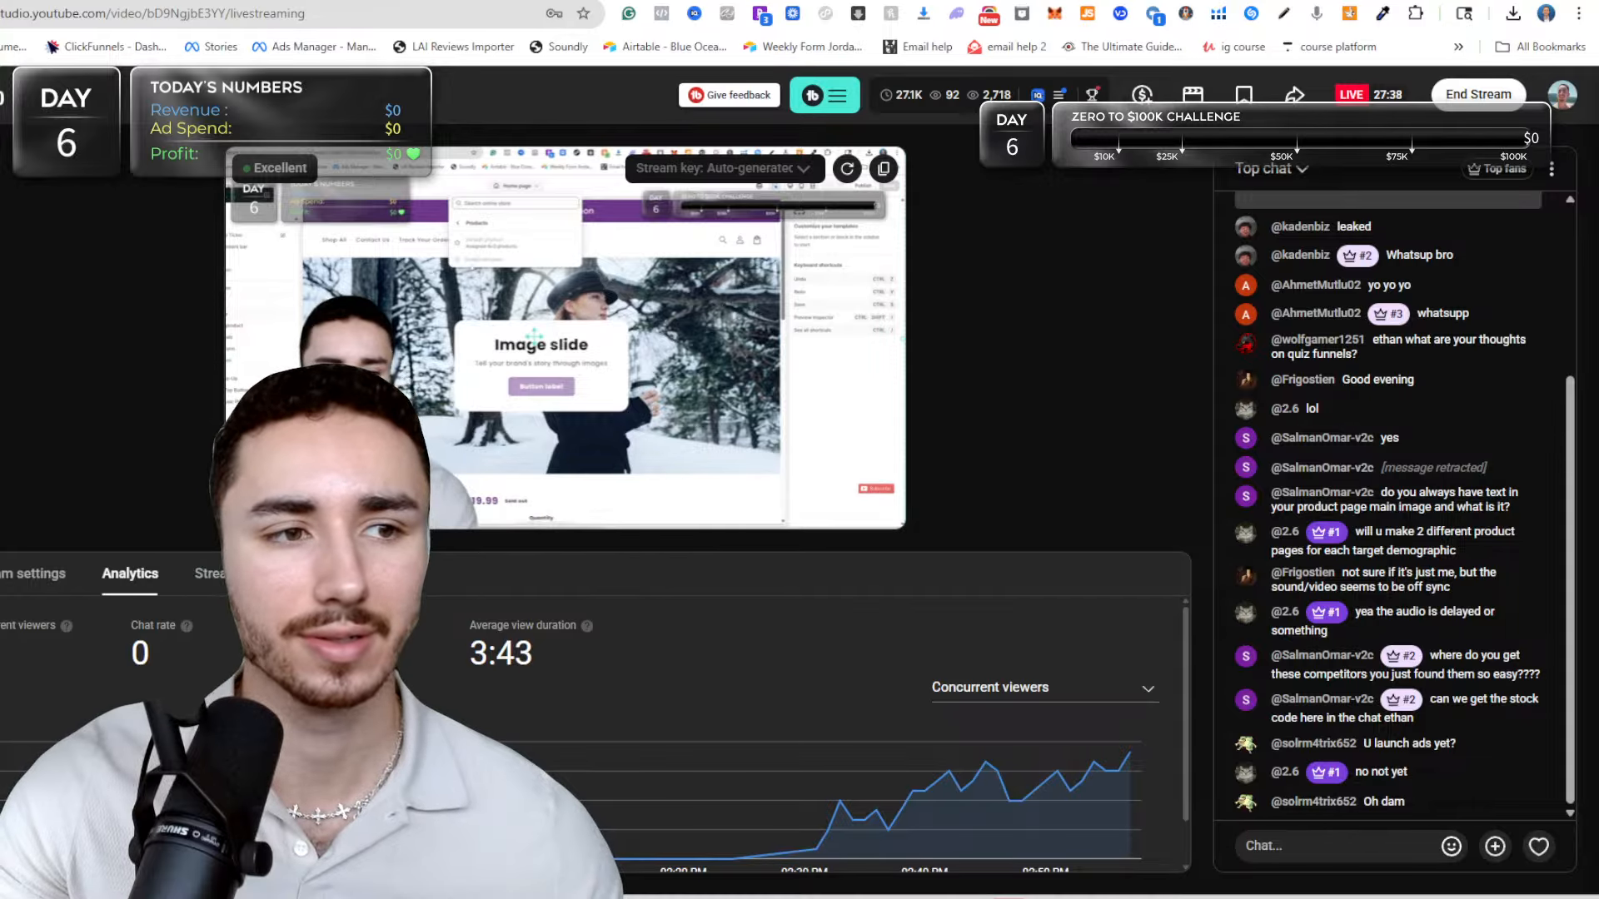
{"action": "key", "text": "ctrl+Tab"}
{"action": "key", "text": "ctrl+Tab"}
{"action": "key", "text": "ctrl+shift+Tab"}
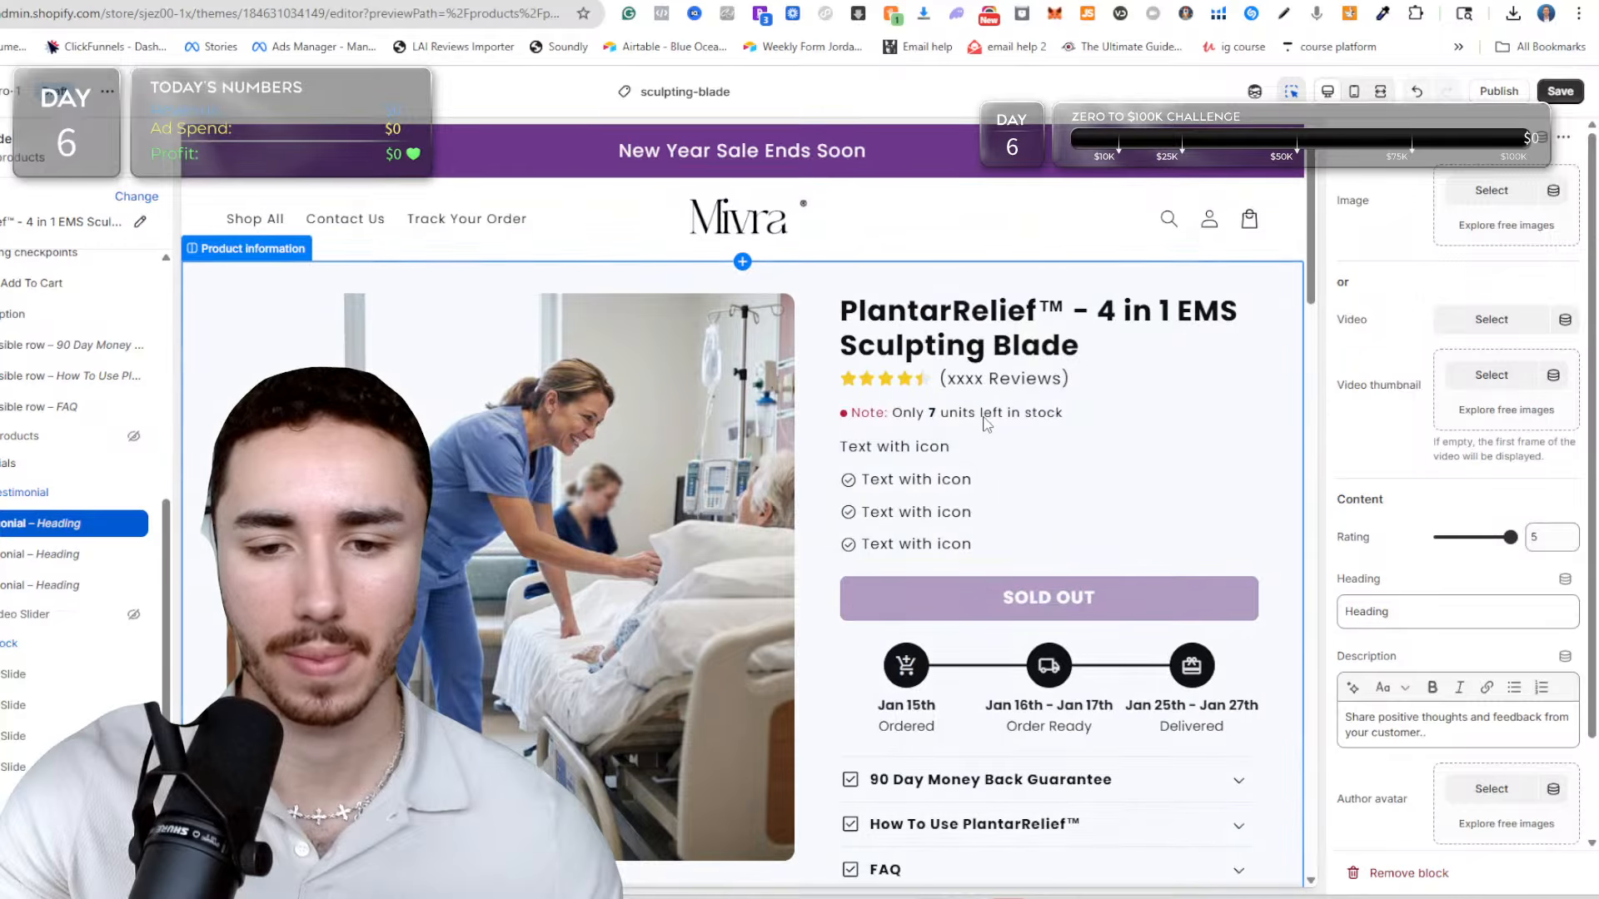
{"action": "left_click", "coordinate": [991, 442]}
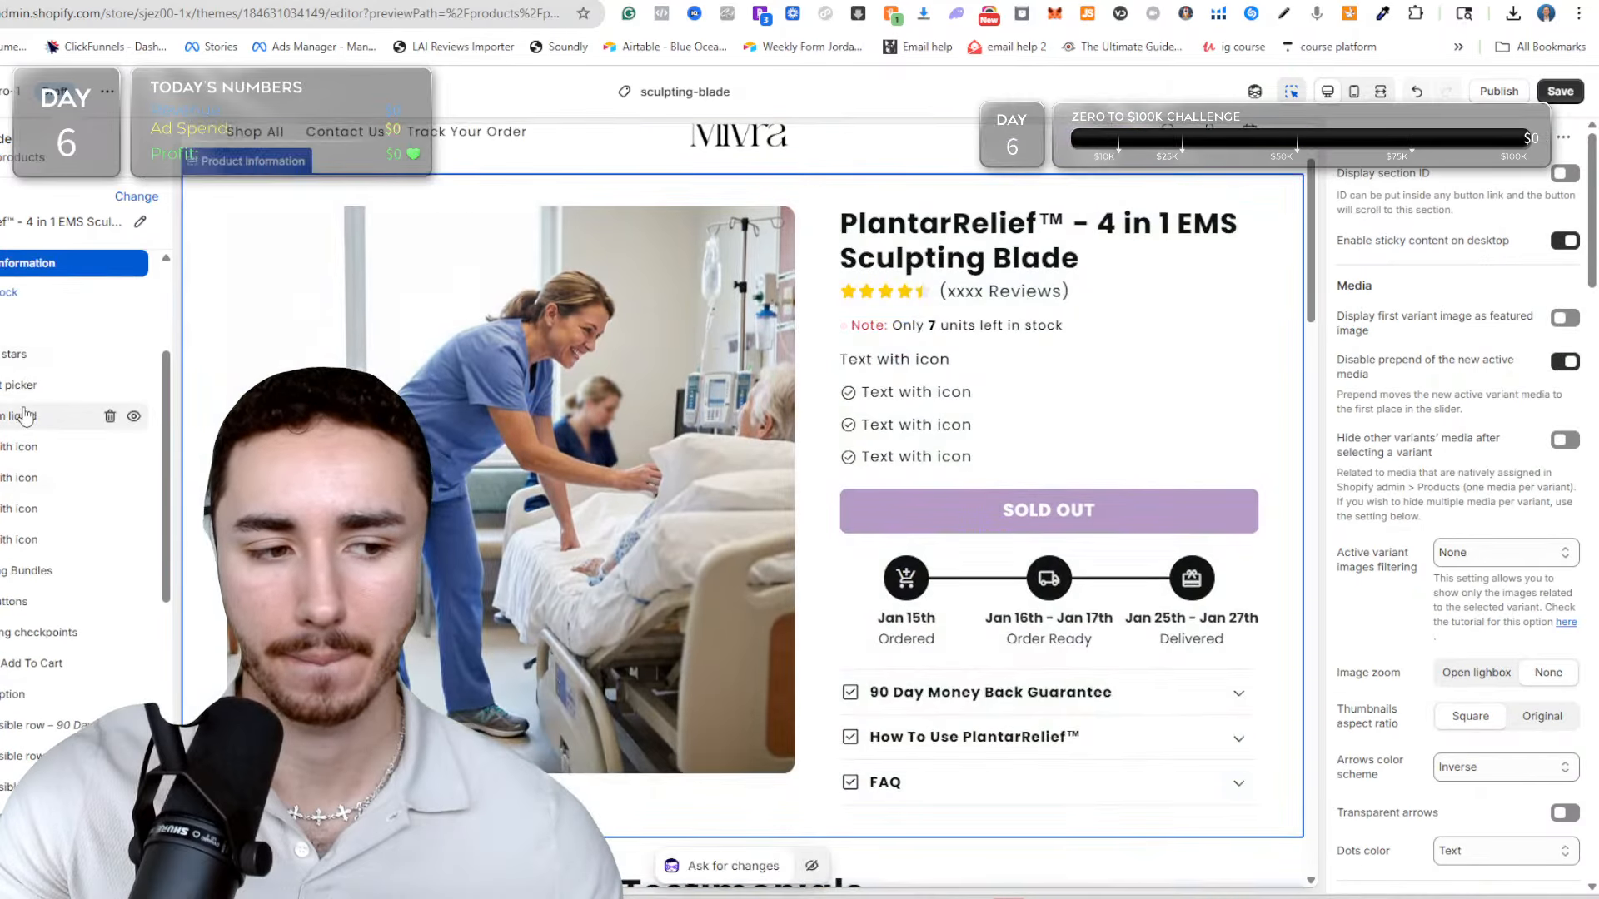
{"action": "left_click", "coordinate": [73, 415]}
{"action": "left_click", "coordinate": [1357, 348]}
{"action": "key", "text": "ctrl+a"}
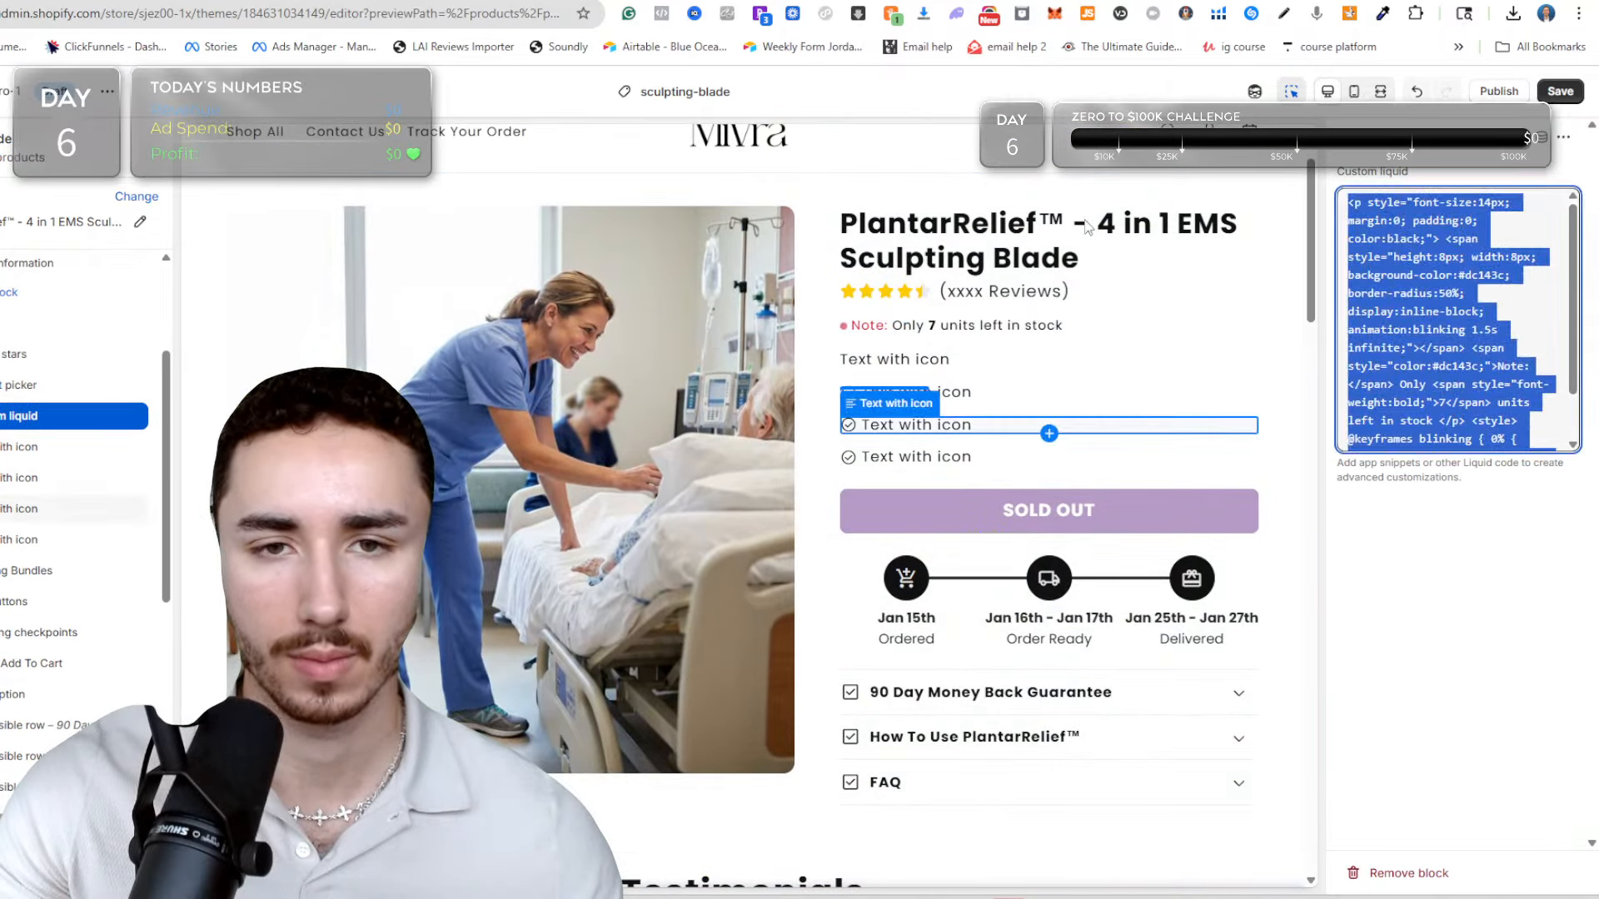
Try to paste the copied low-stock code into the YouTube livestream chat, and clear the message field.
{"action": "key", "text": "ctrl+Tab"}
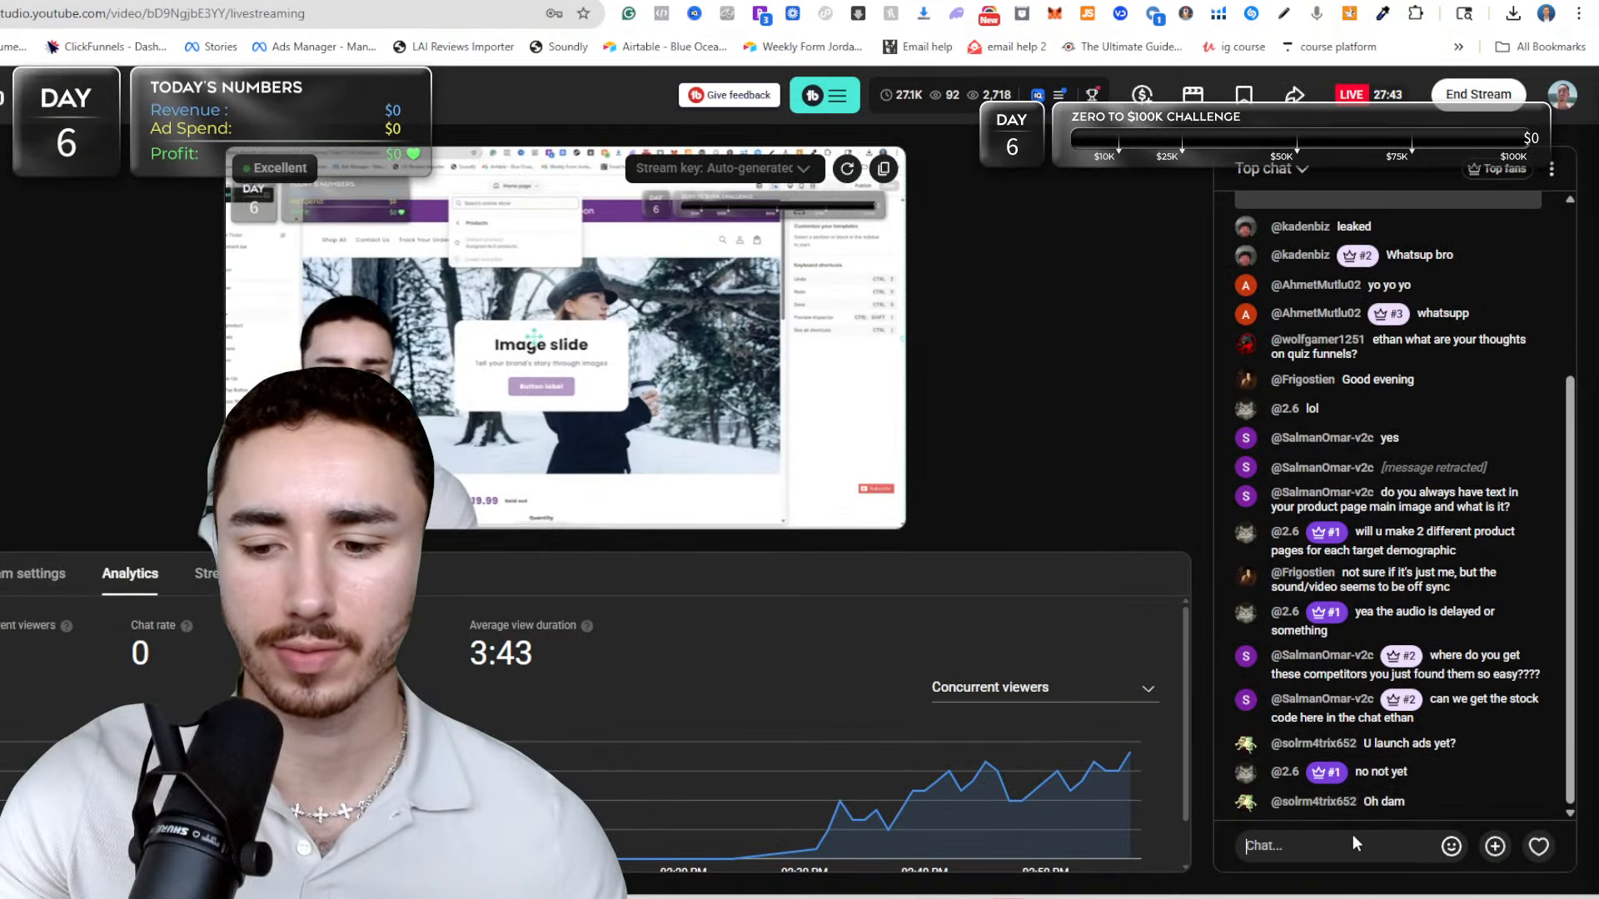
{"action": "left_click", "coordinate": [1313, 833]}
{"action": "key", "text": "ctrl+v"}
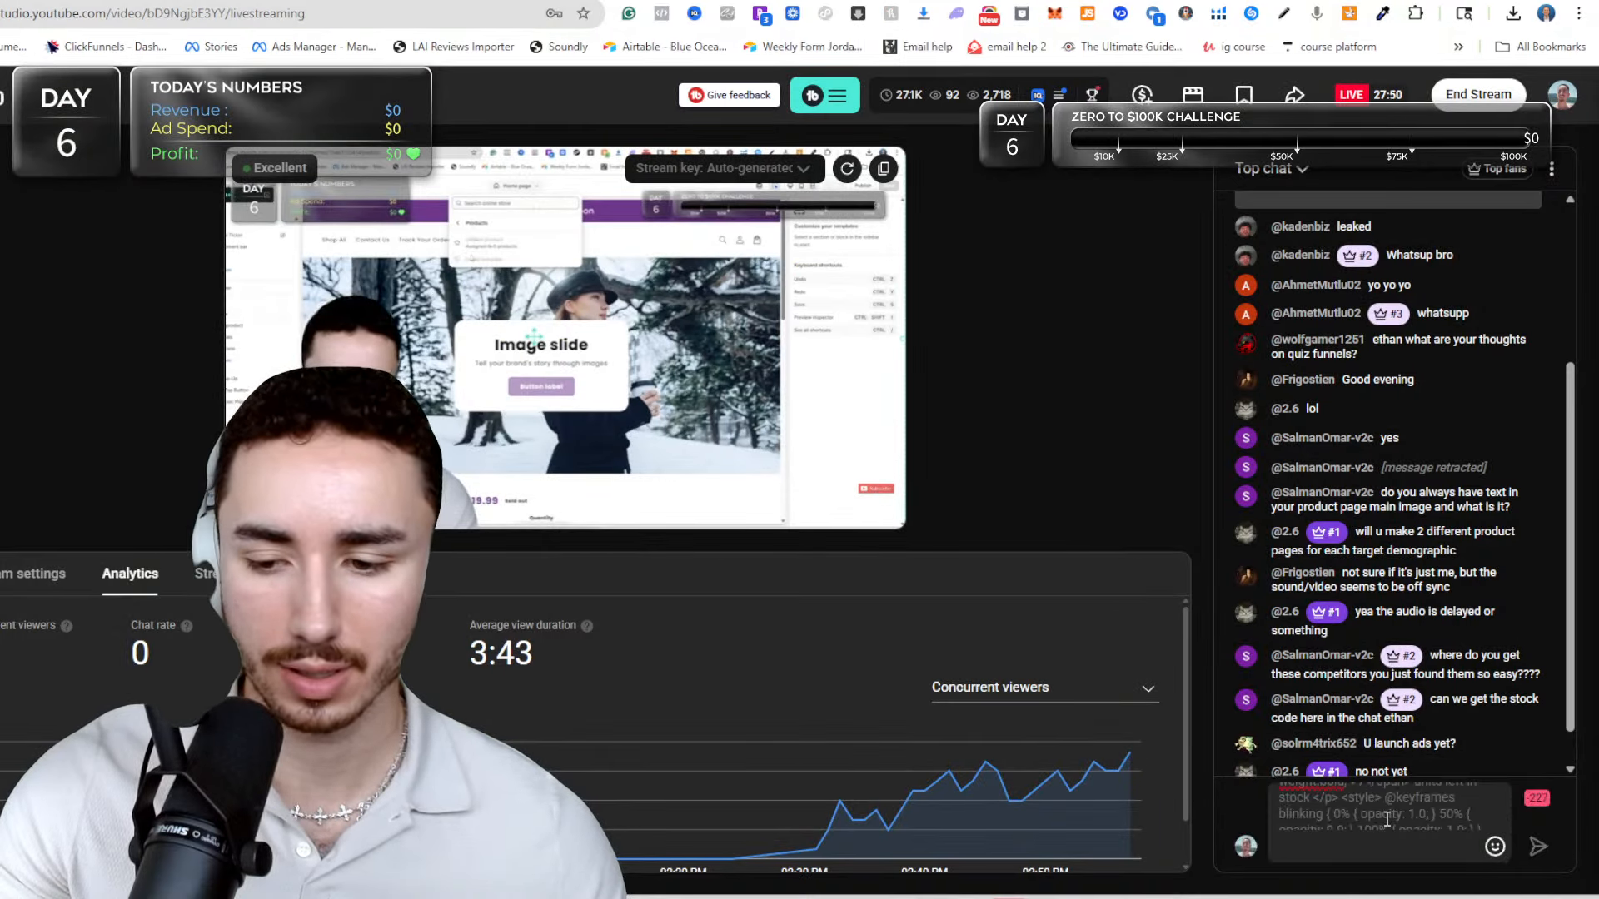
{"action": "key", "text": "ctrl+a"}
{"action": "key", "text": "BackSpace"}
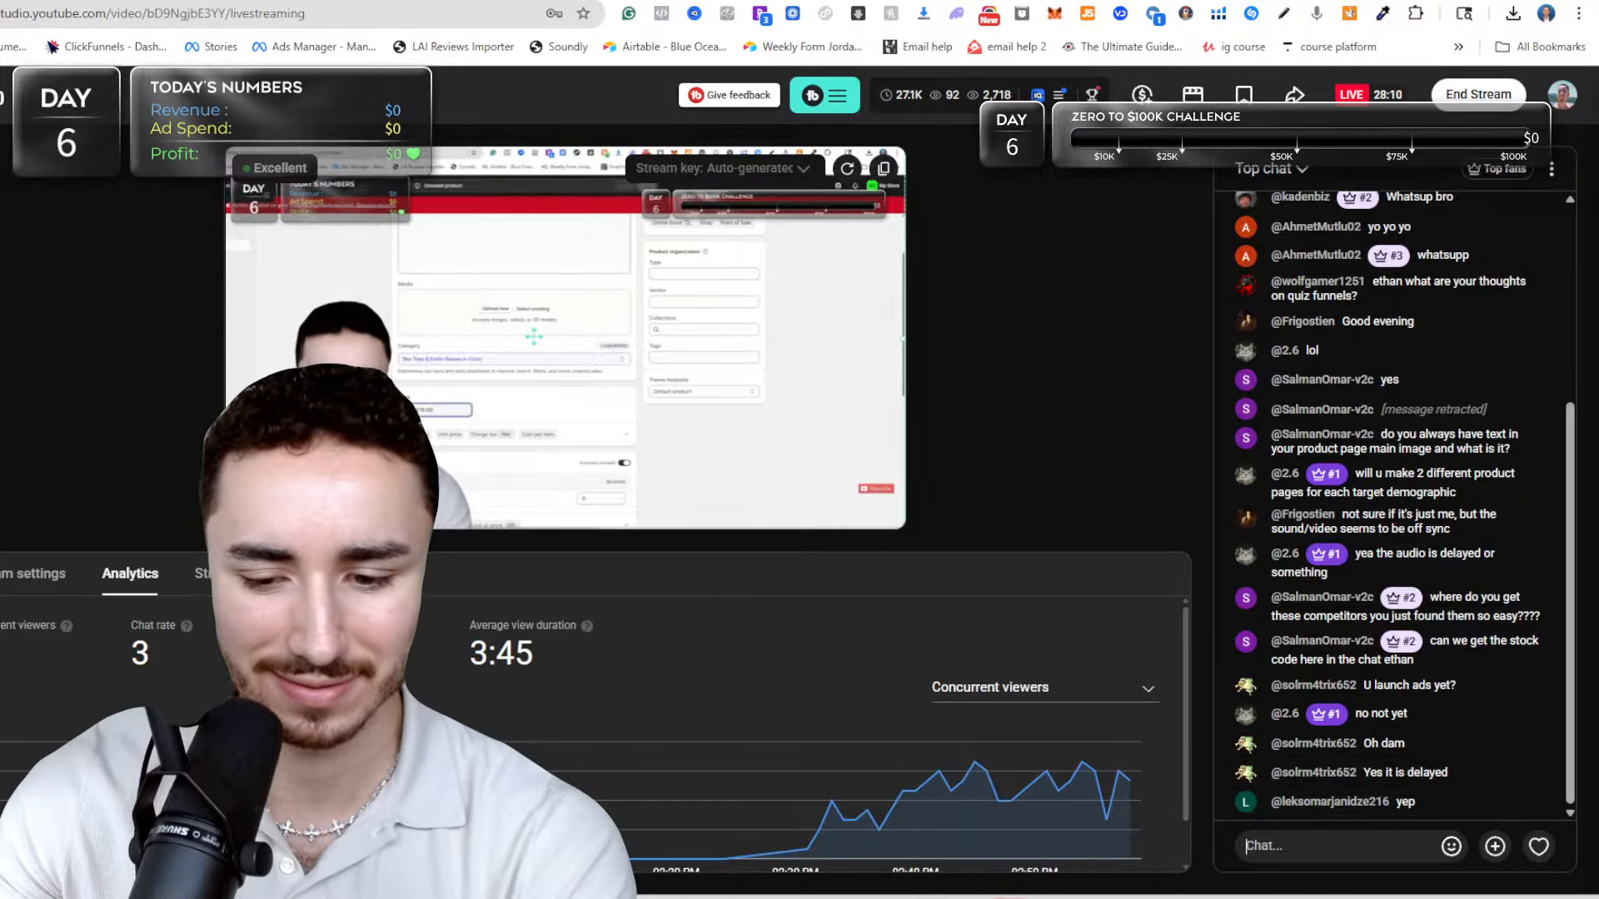
Switch to OBS and check the selected audio input device in the Mic source's properties.
{"action": "key", "text": "alt+Tab"}
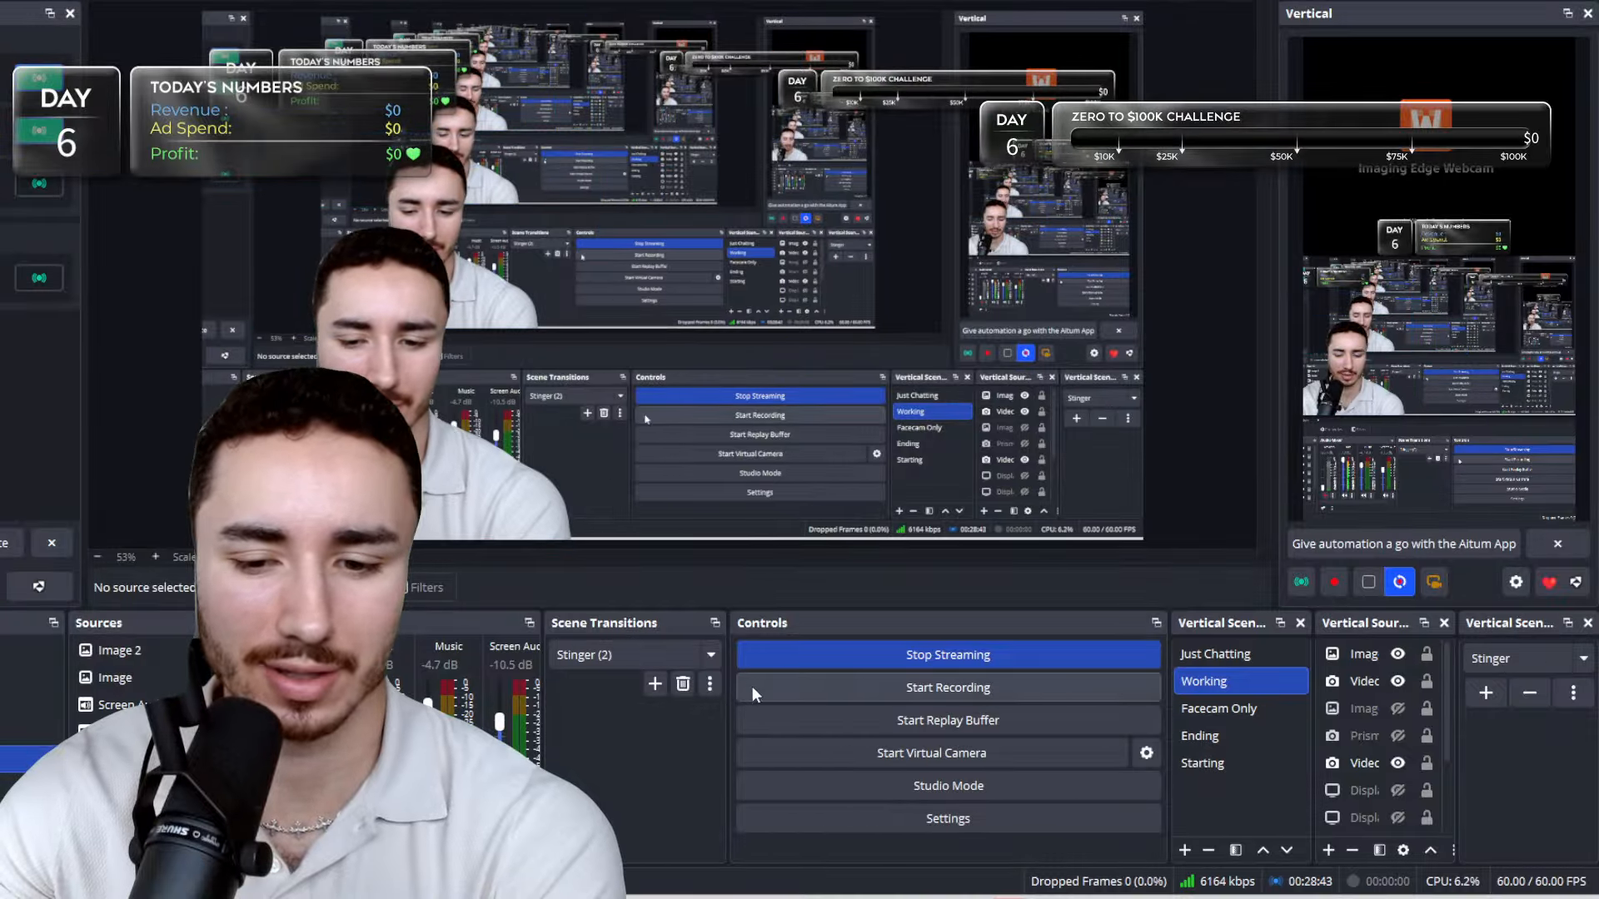
{"action": "left_click", "coordinate": [927, 896]}
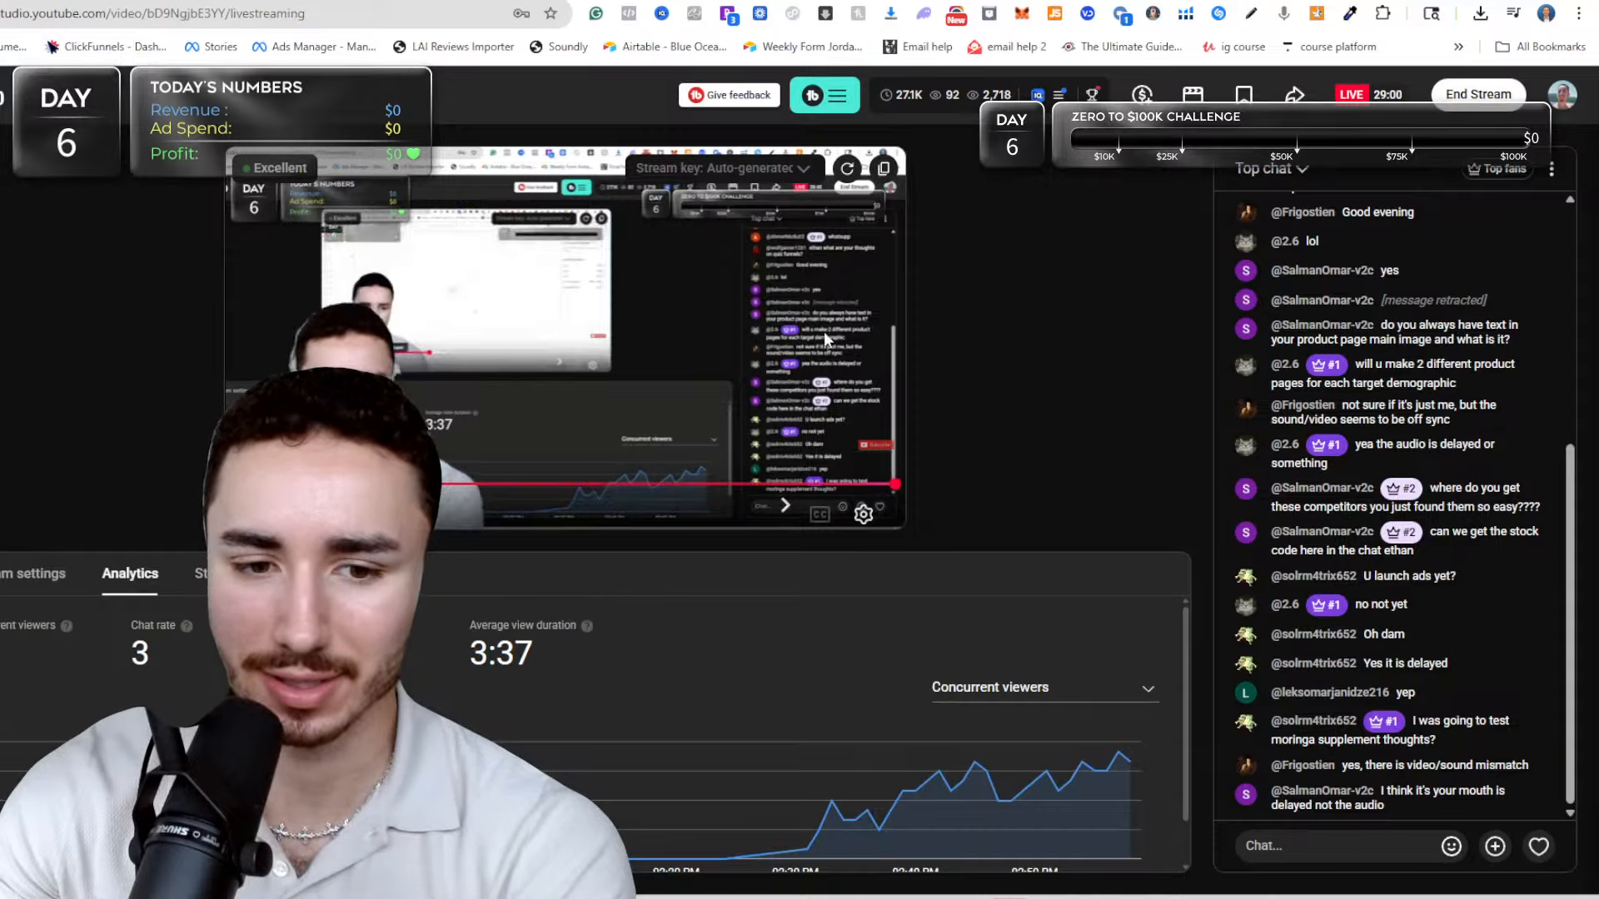
{"action": "mouse_move", "coordinate": [1048, 898]}
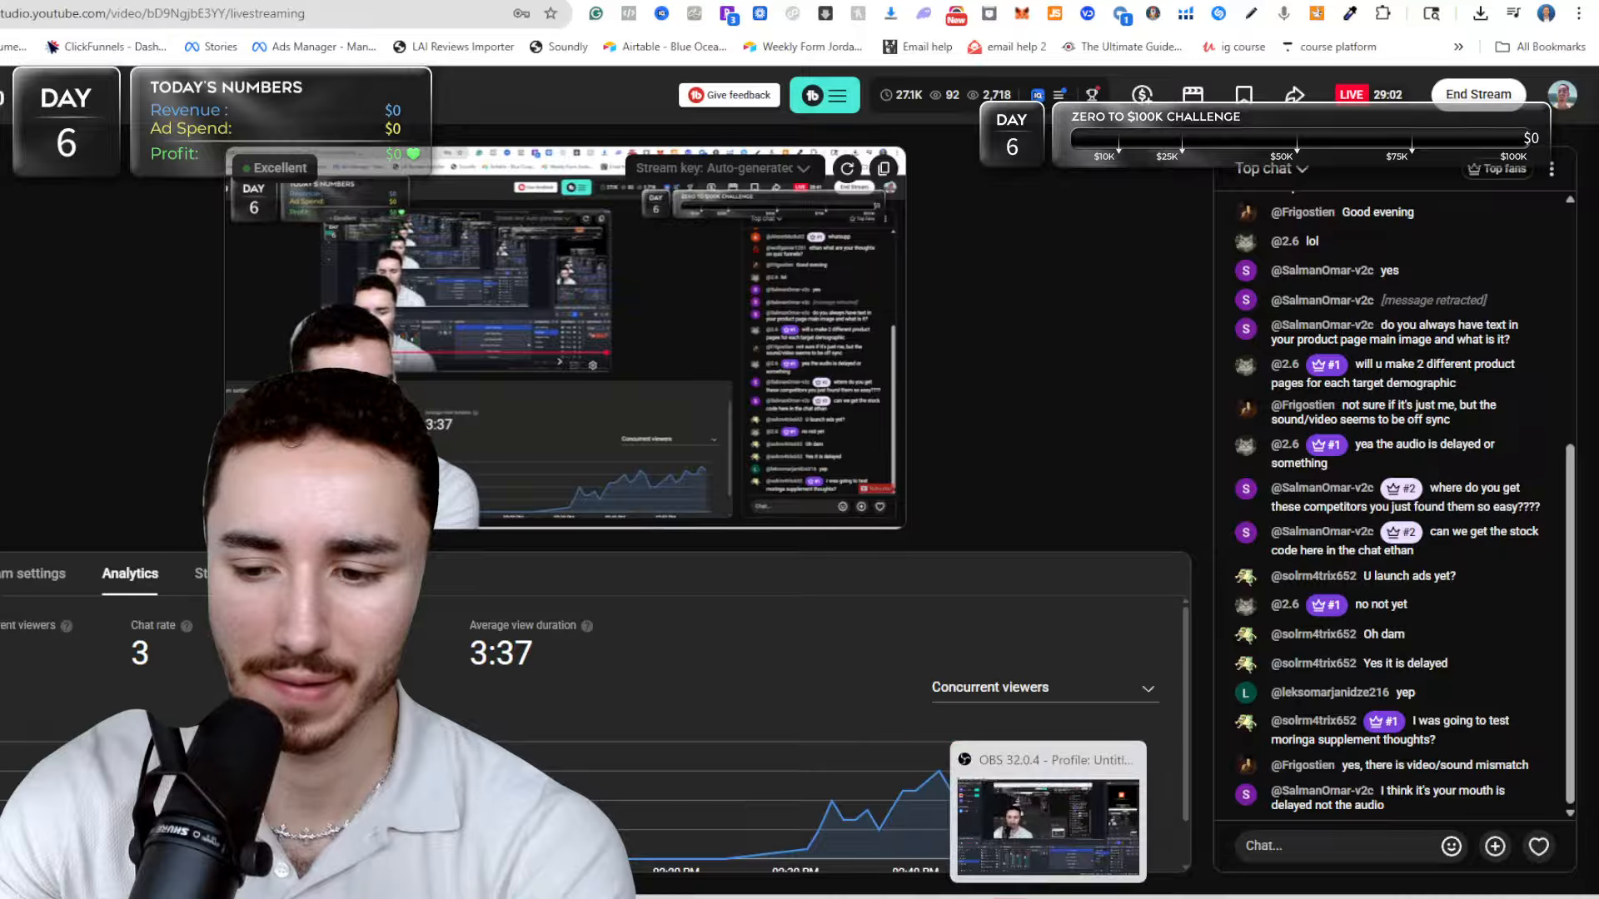
{"action": "left_click", "coordinate": [1048, 820]}
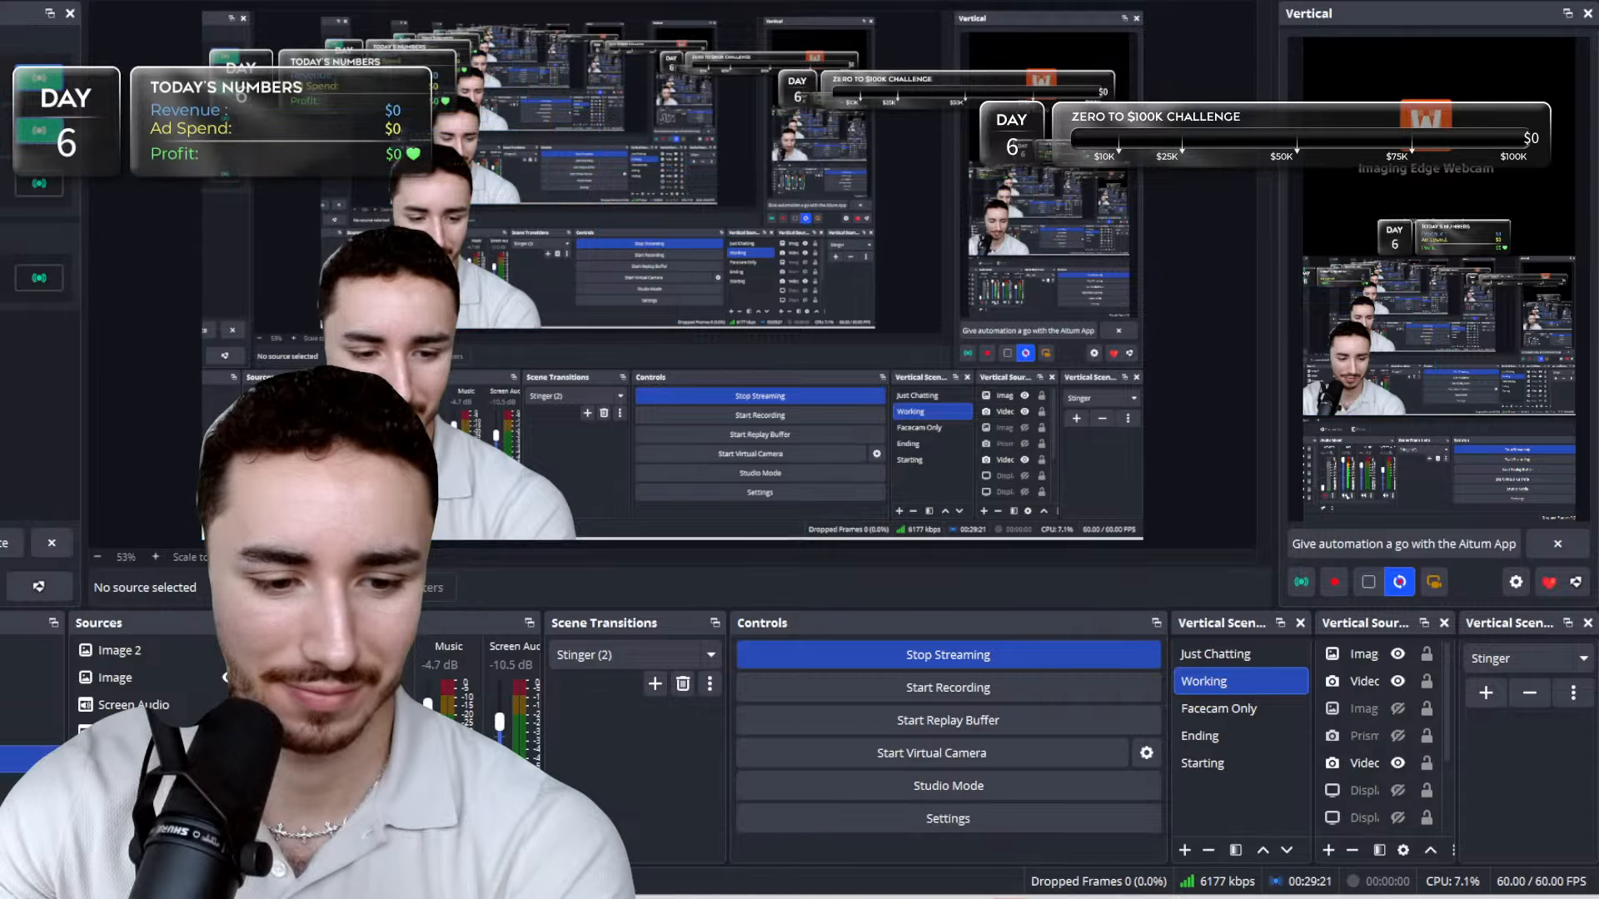
{"action": "right_click", "coordinate": [417, 749]}
{"action": "left_click", "coordinate": [454, 723]}
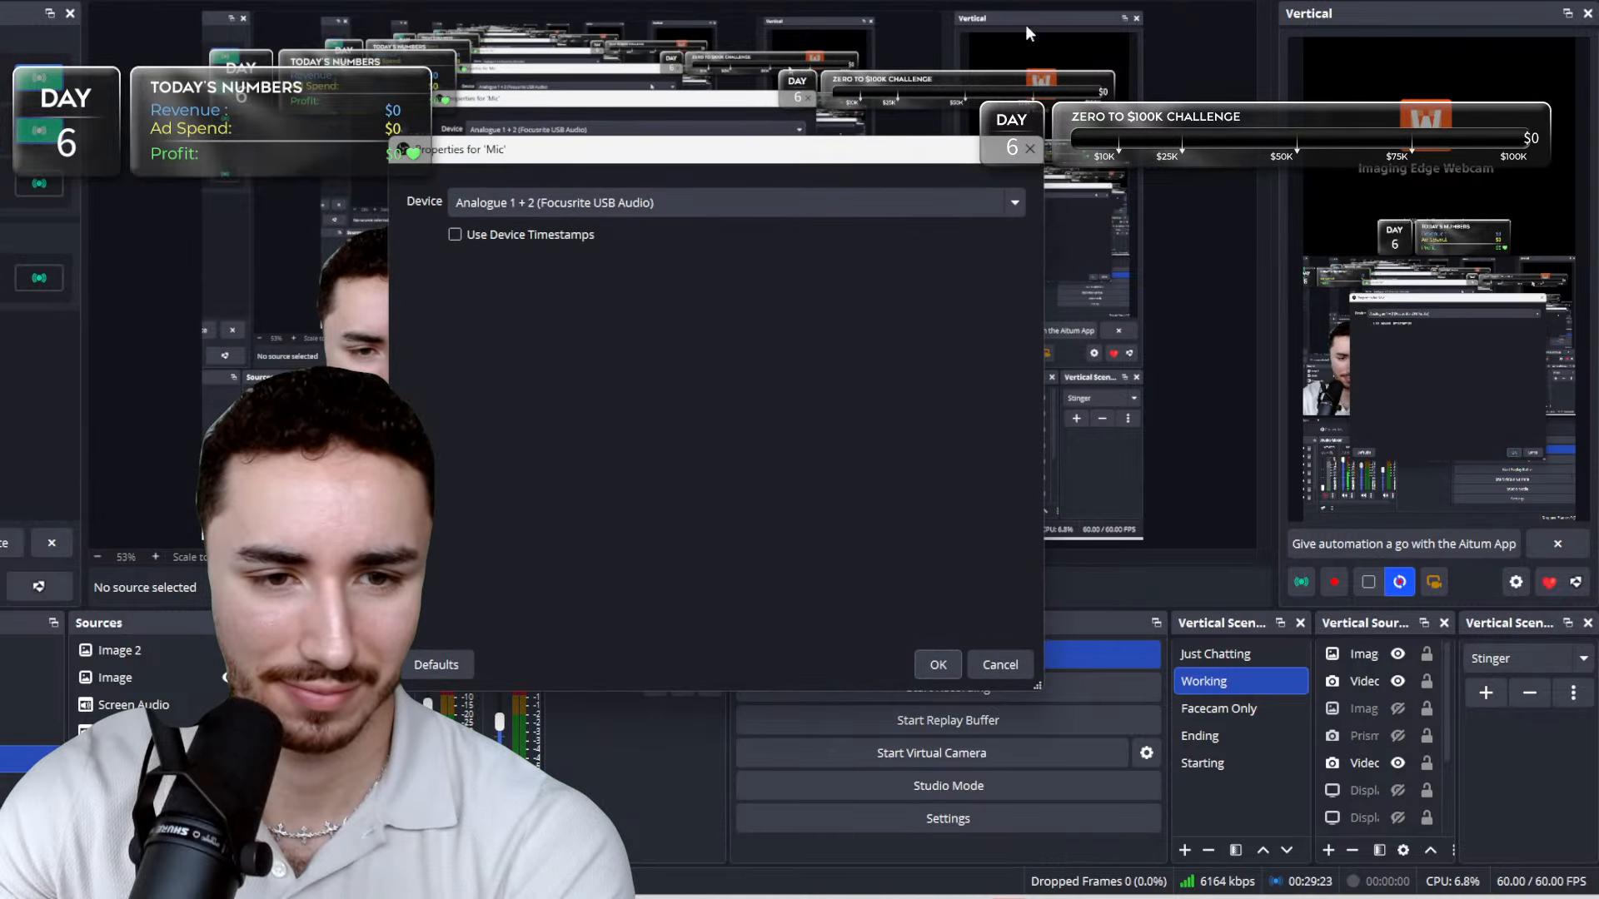
{"action": "left_click", "coordinate": [978, 200]}
{"action": "left_click", "coordinate": [841, 319]}
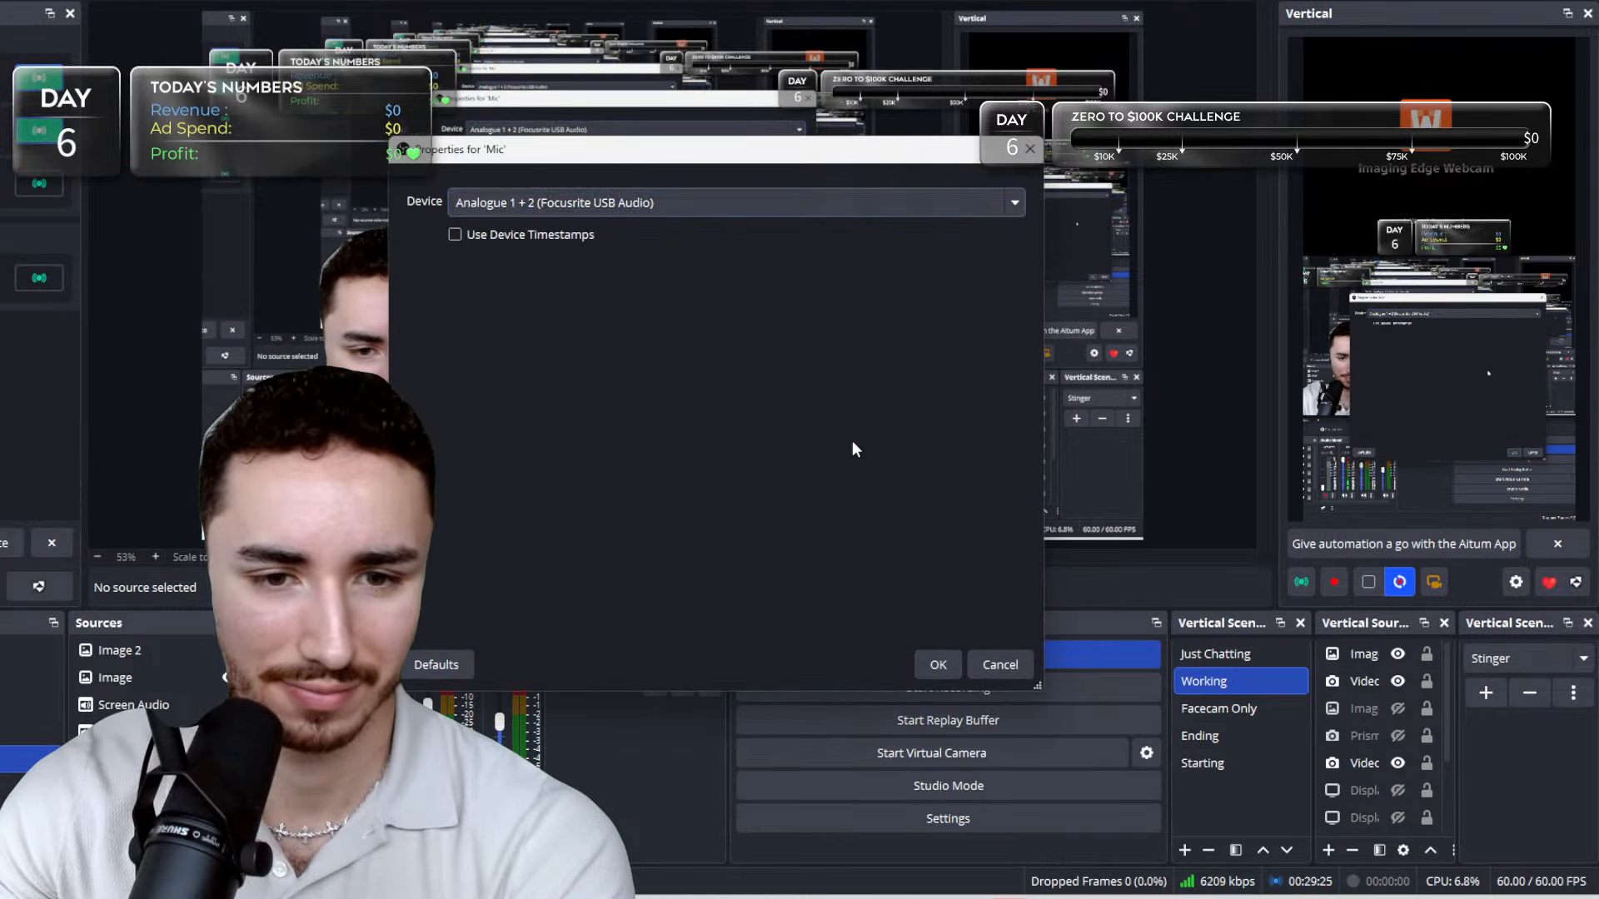
{"action": "left_click", "coordinate": [932, 664]}
Set the Mic's sync offset to 0 ms in the advanced audio properties and return to the YouTube Studio livestream page.
{"action": "left_click", "coordinate": [398, 810]}
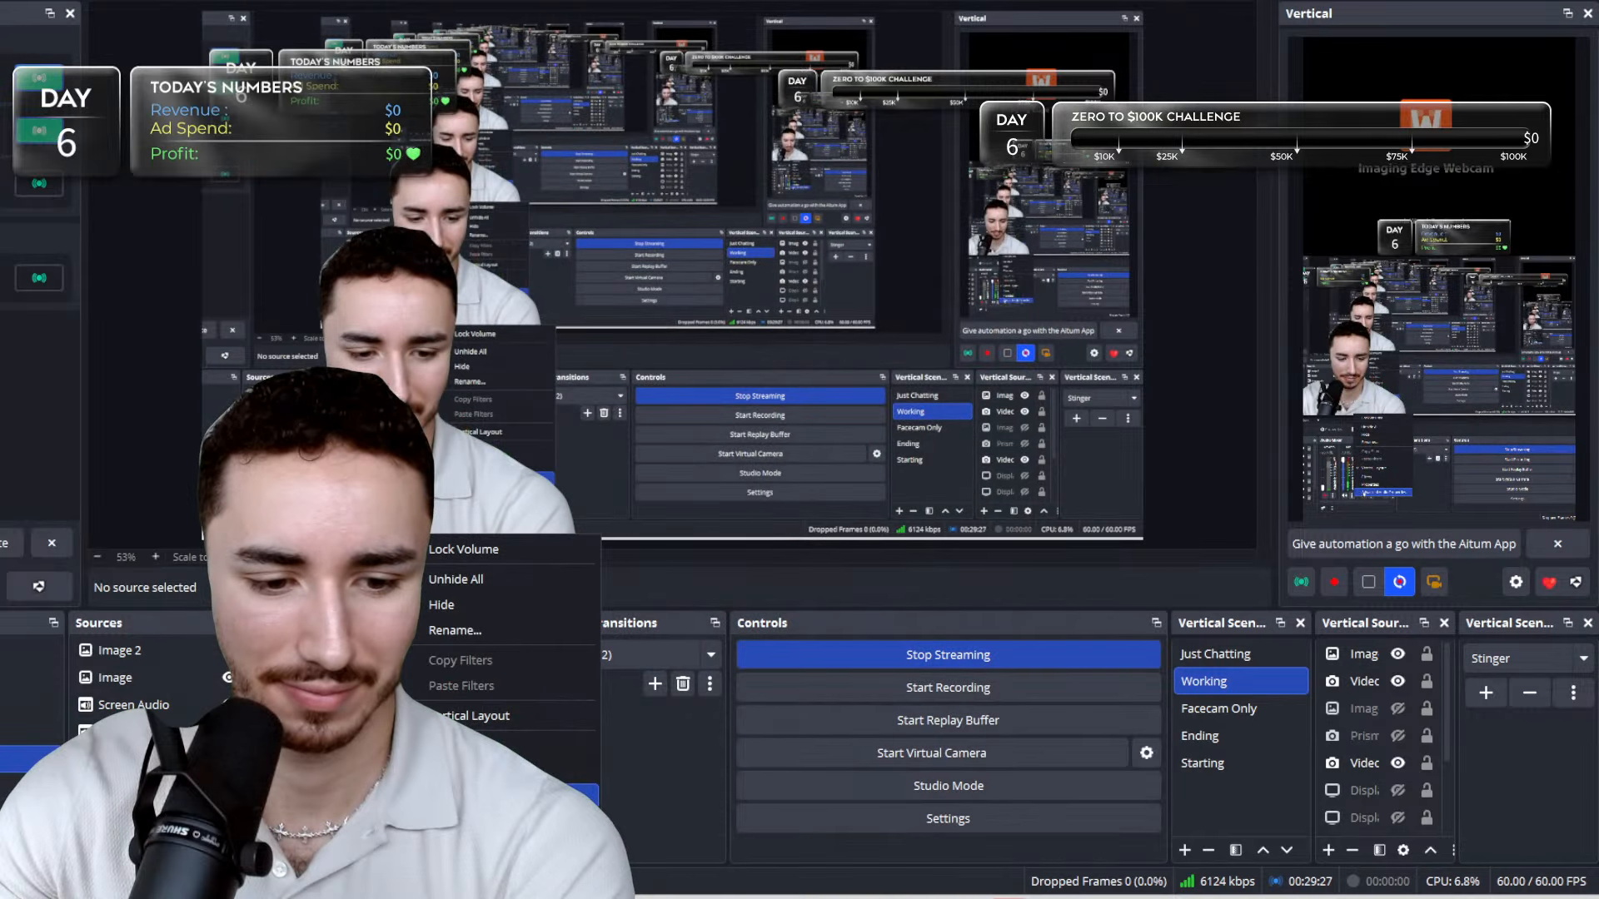
{"action": "left_click", "coordinate": [454, 795]}
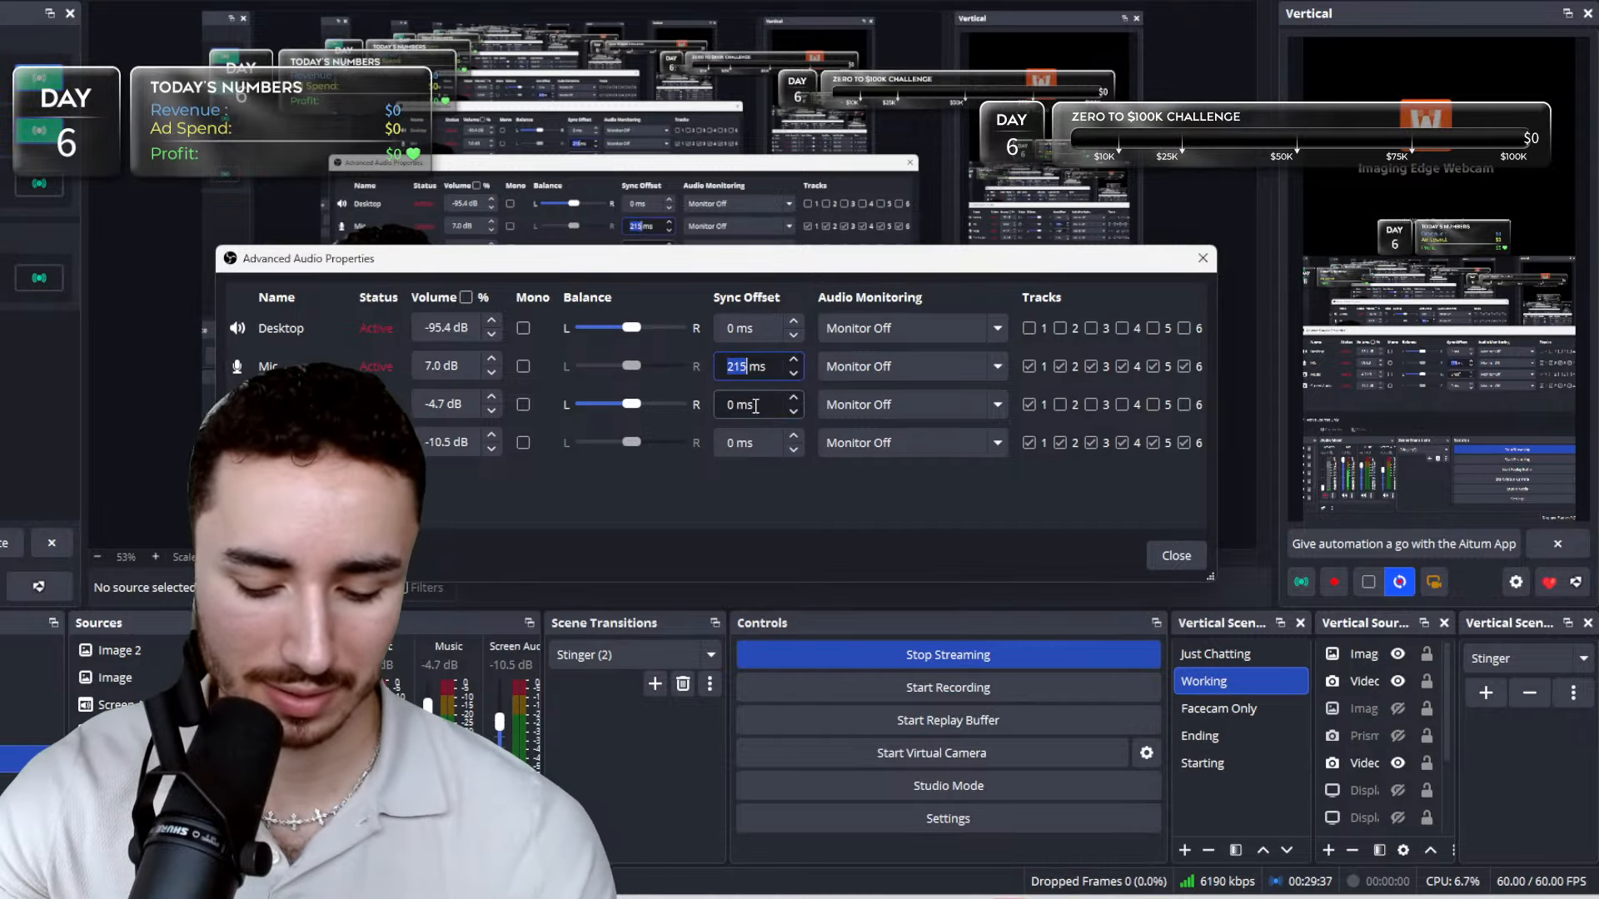
{"action": "type", "text": "0"}
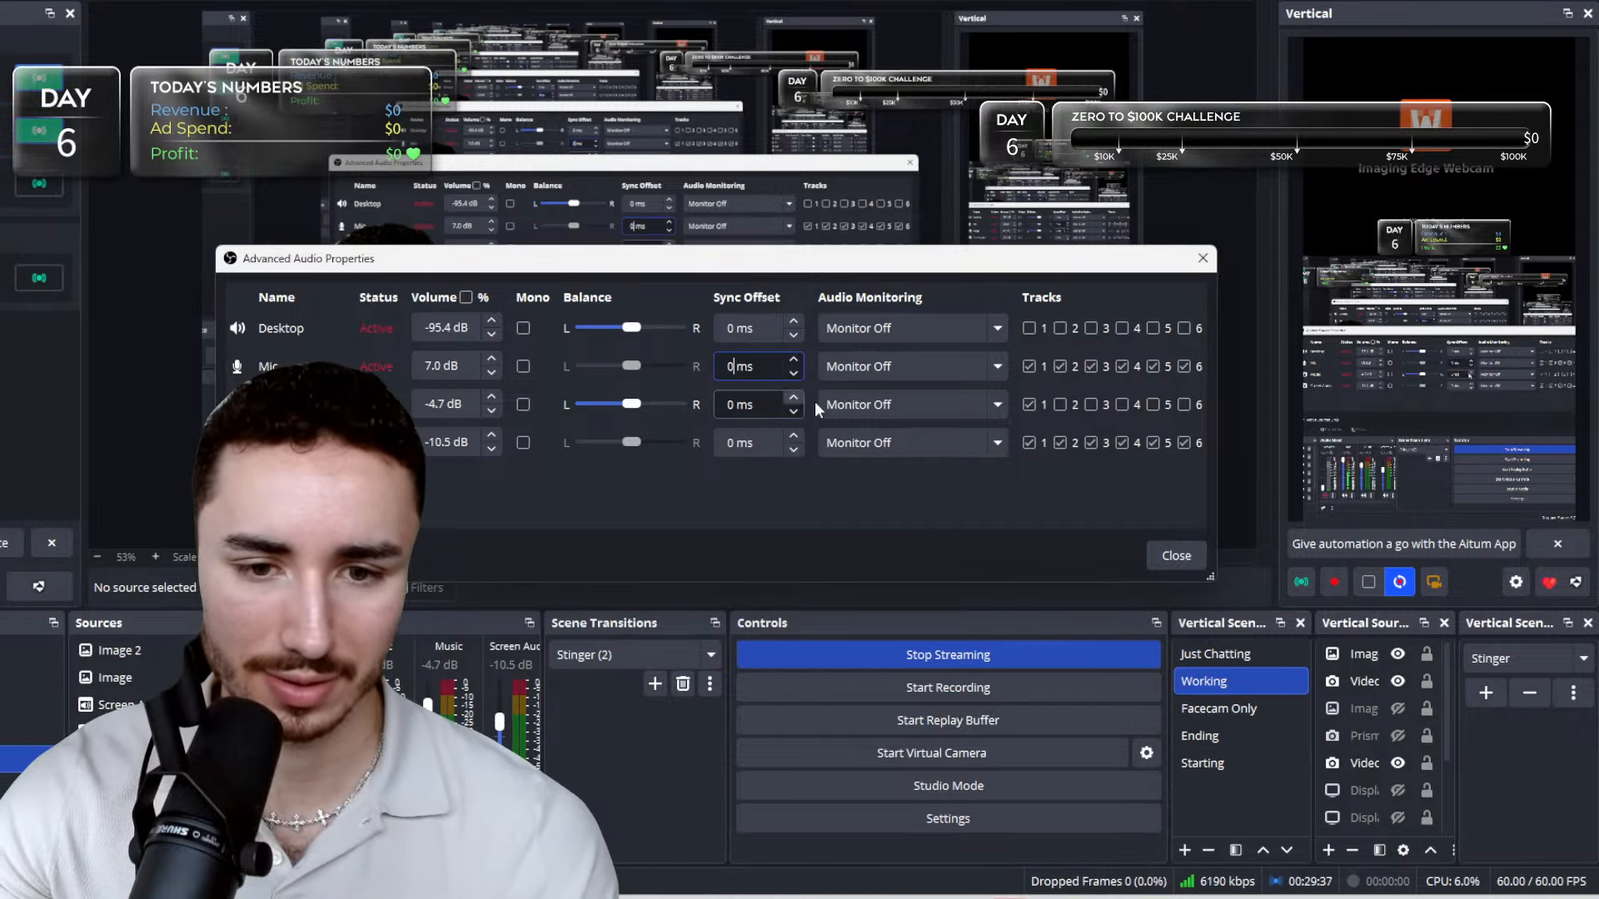
{"action": "left_click", "coordinate": [1174, 554]}
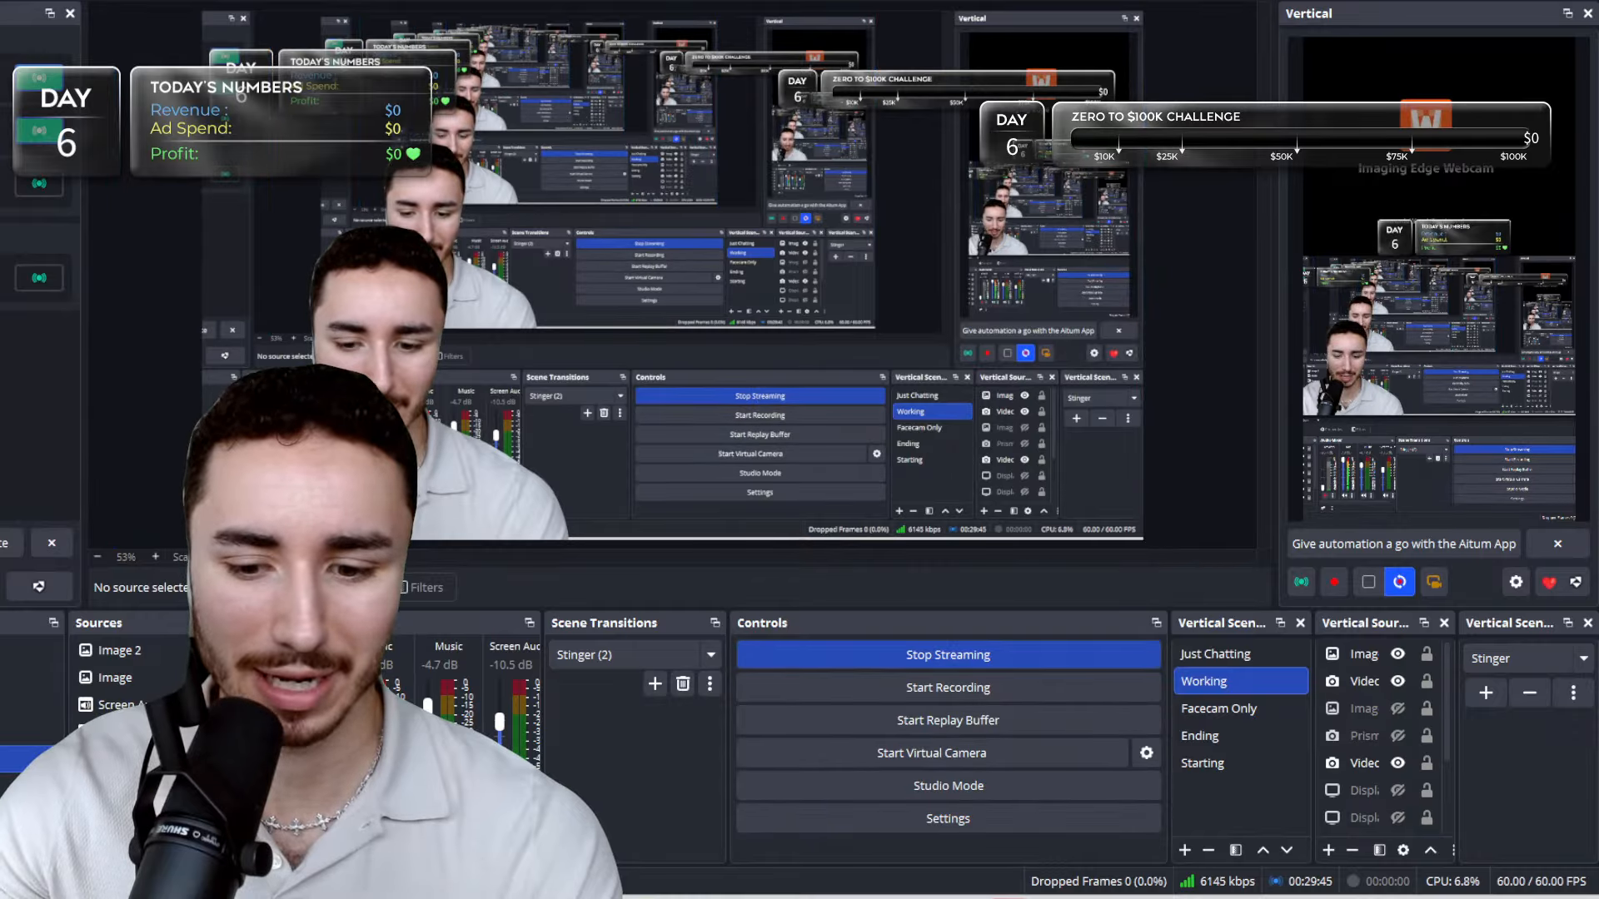
{"action": "mouse_move", "coordinate": [926, 897]}
{"action": "left_click", "coordinate": [921, 867]}
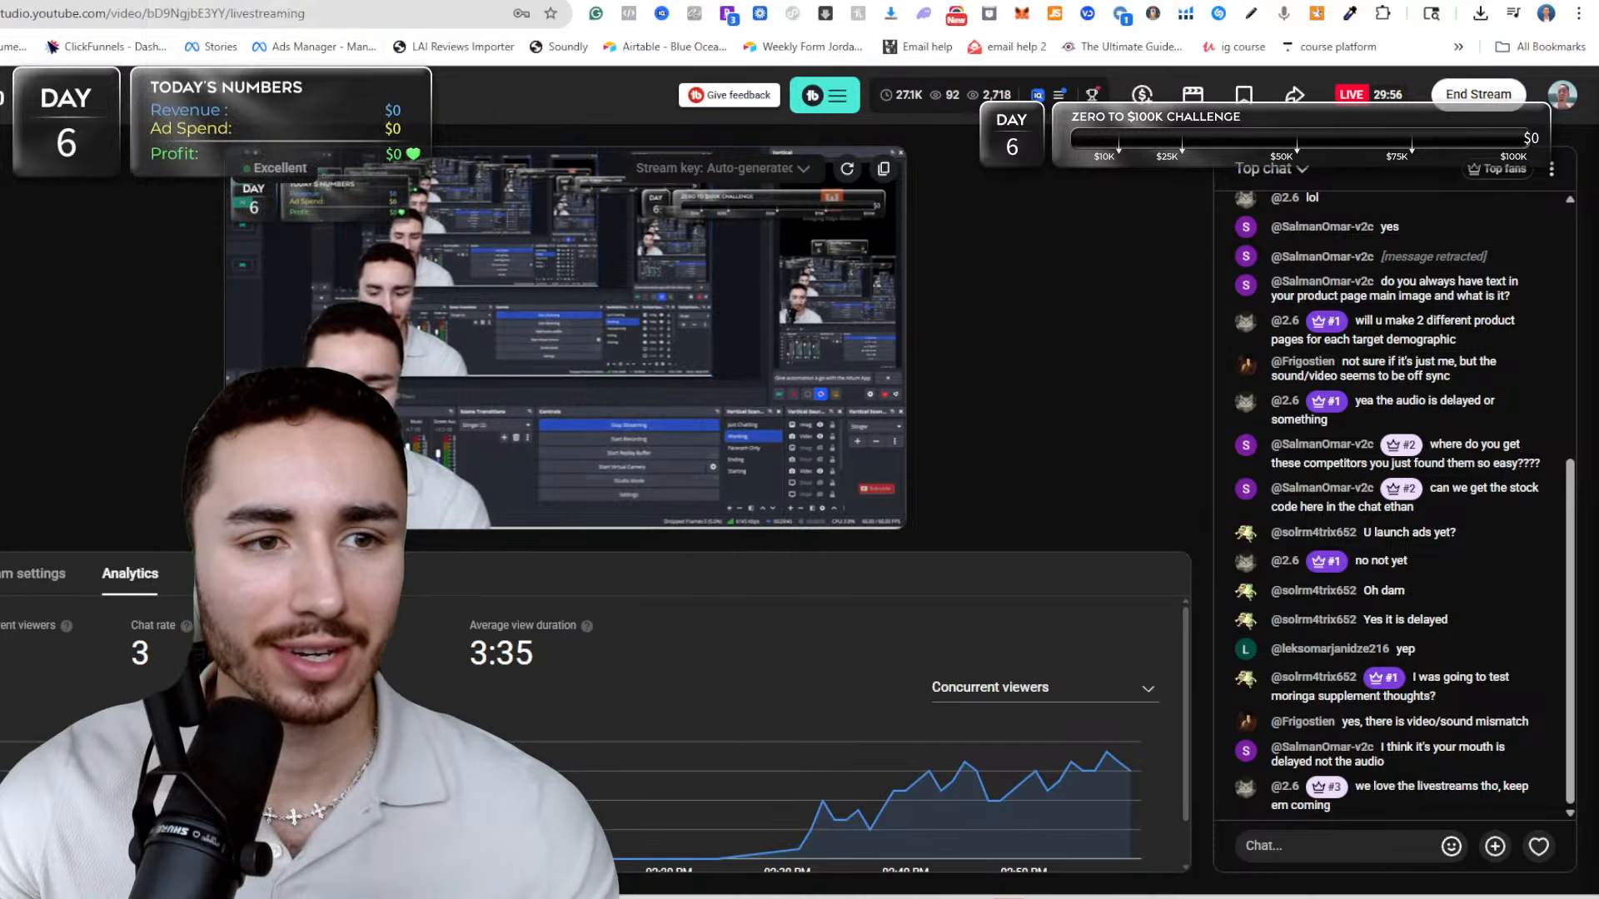
Switch to the Shopify theme editor and review the sculpting-blade page's text-with-icon, Testimonials, Row and Custom columns sections.
{"action": "key", "text": "ctrl+Tab"}
{"action": "scroll", "coordinate": [964, 523], "scroll_direction": "up", "scroll_amount": 20}
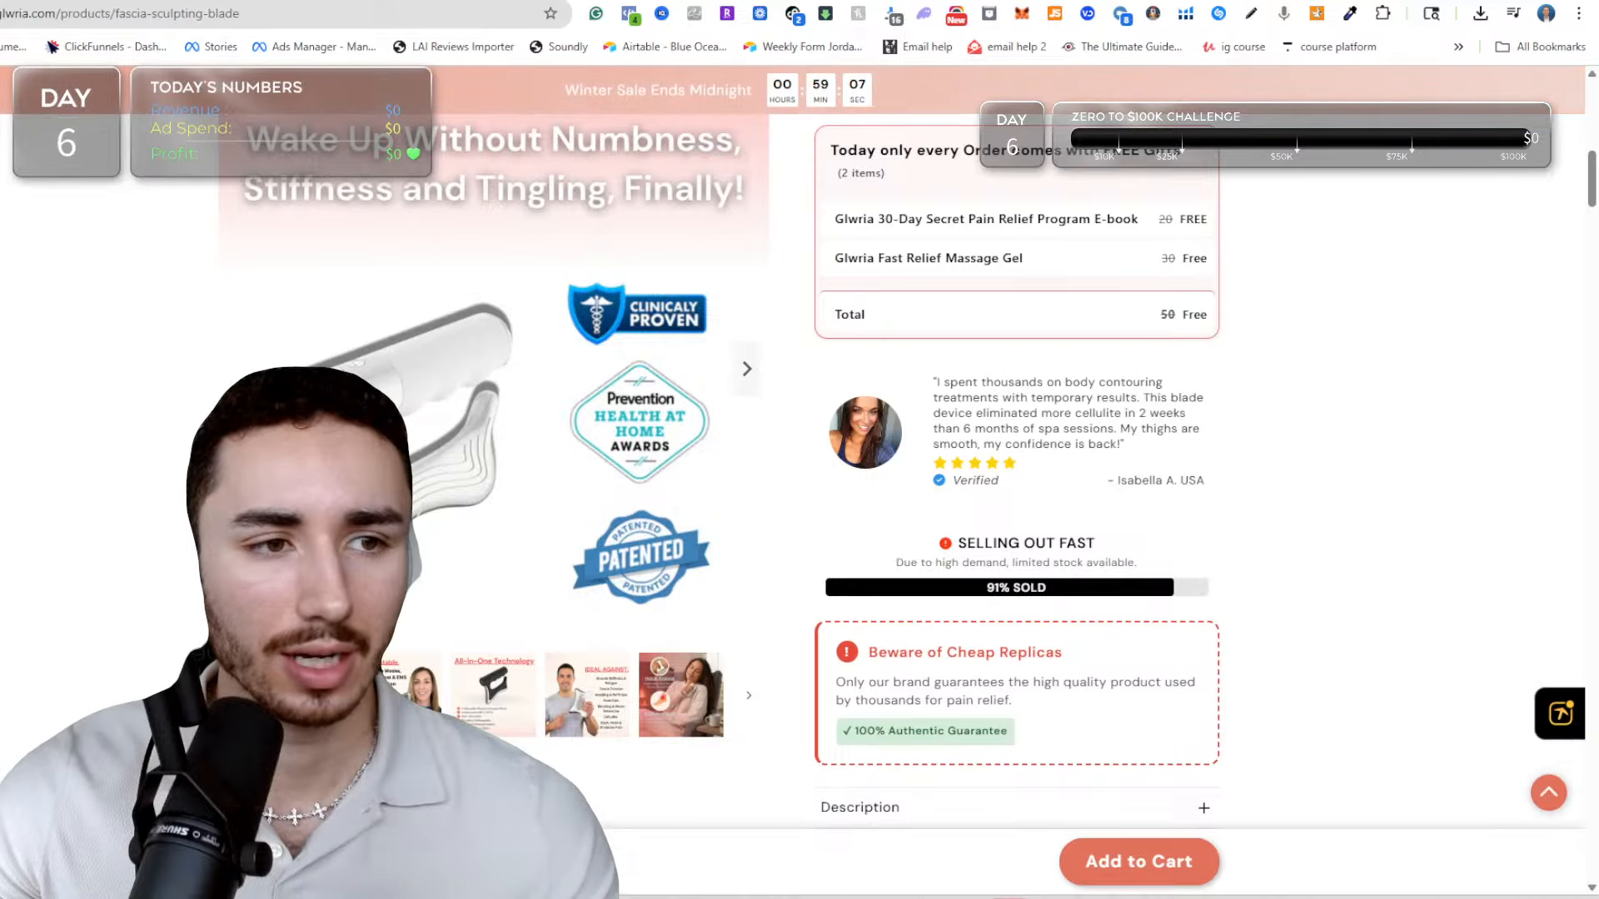
{"action": "key", "text": "ctrl+Tab"}
{"action": "key", "text": "ctrl+Tab"}
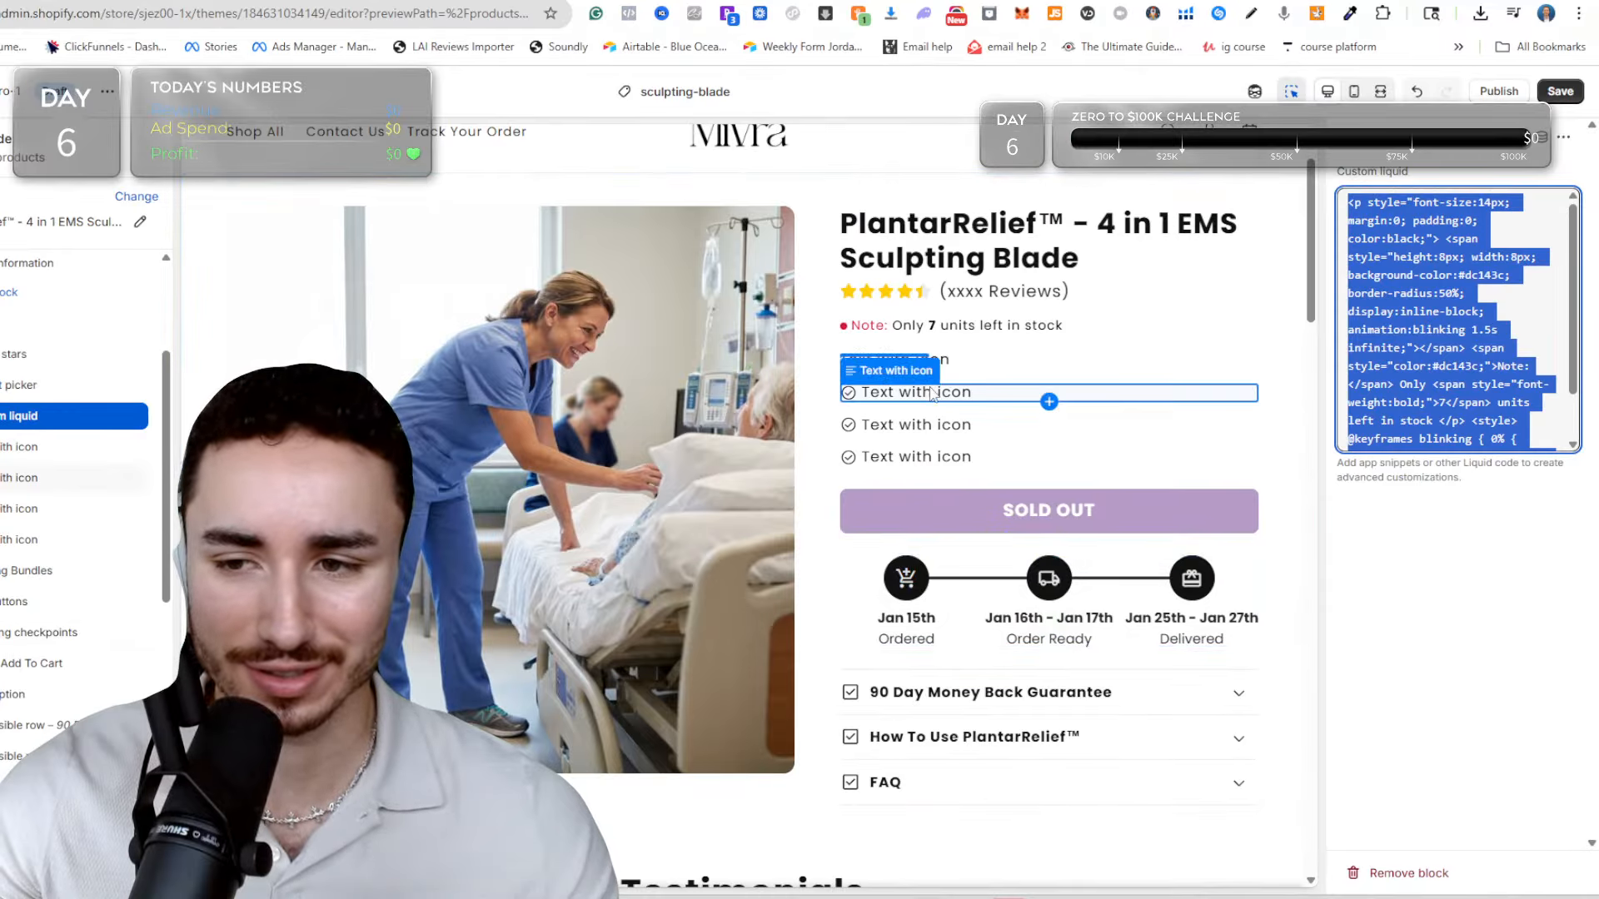
{"action": "left_click", "coordinate": [1015, 358]}
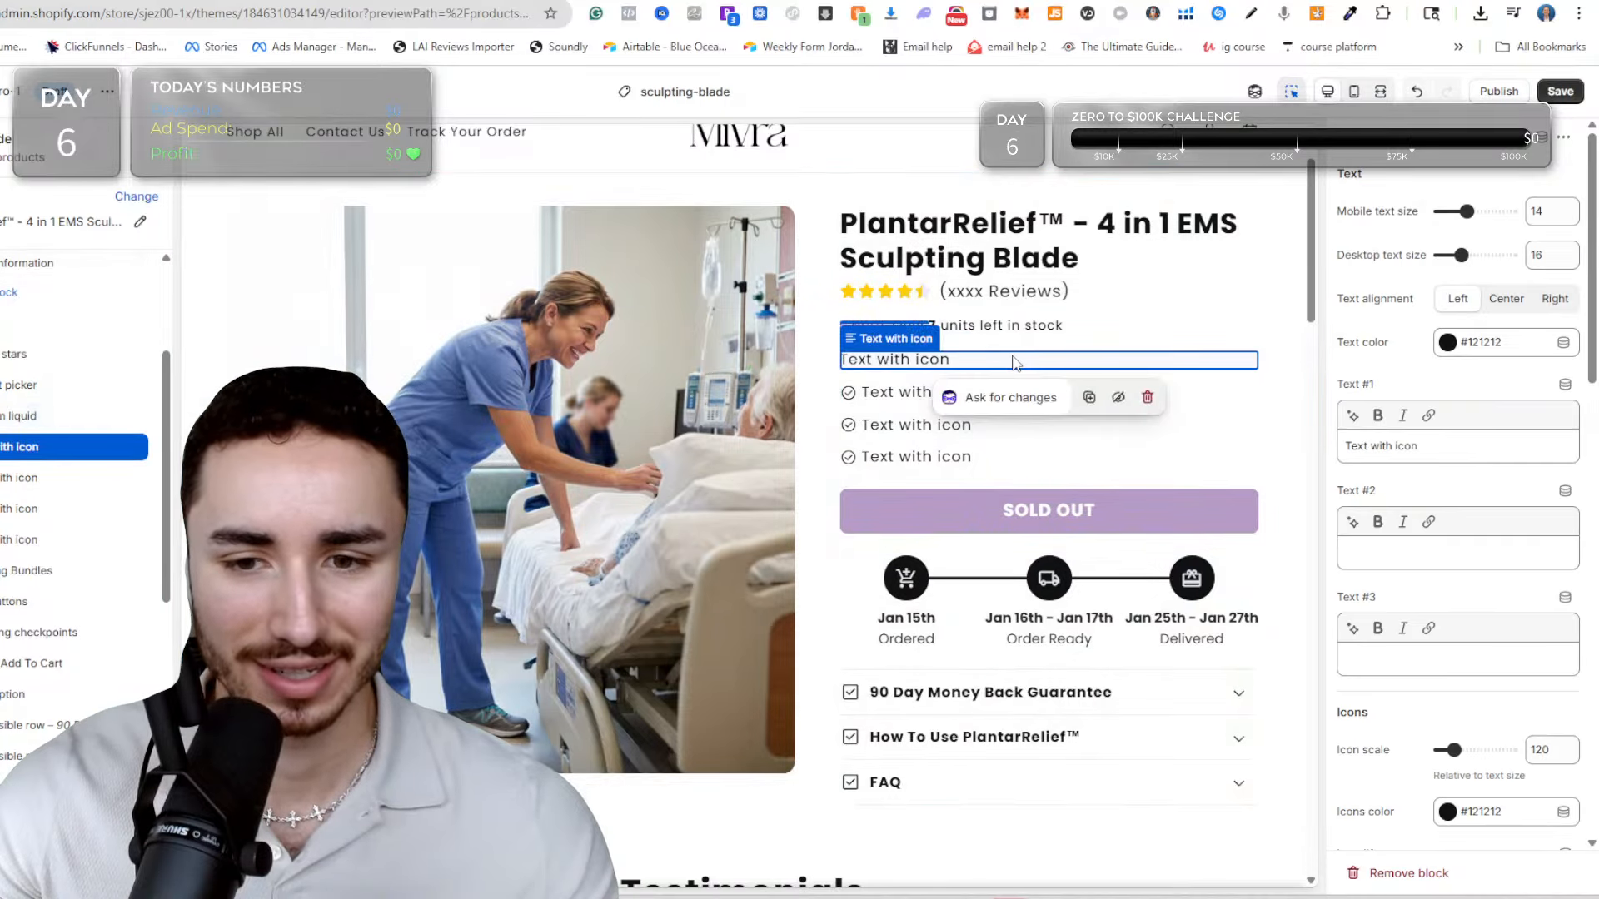
{"action": "scroll", "coordinate": [896, 482], "scroll_direction": "down", "scroll_amount": 7}
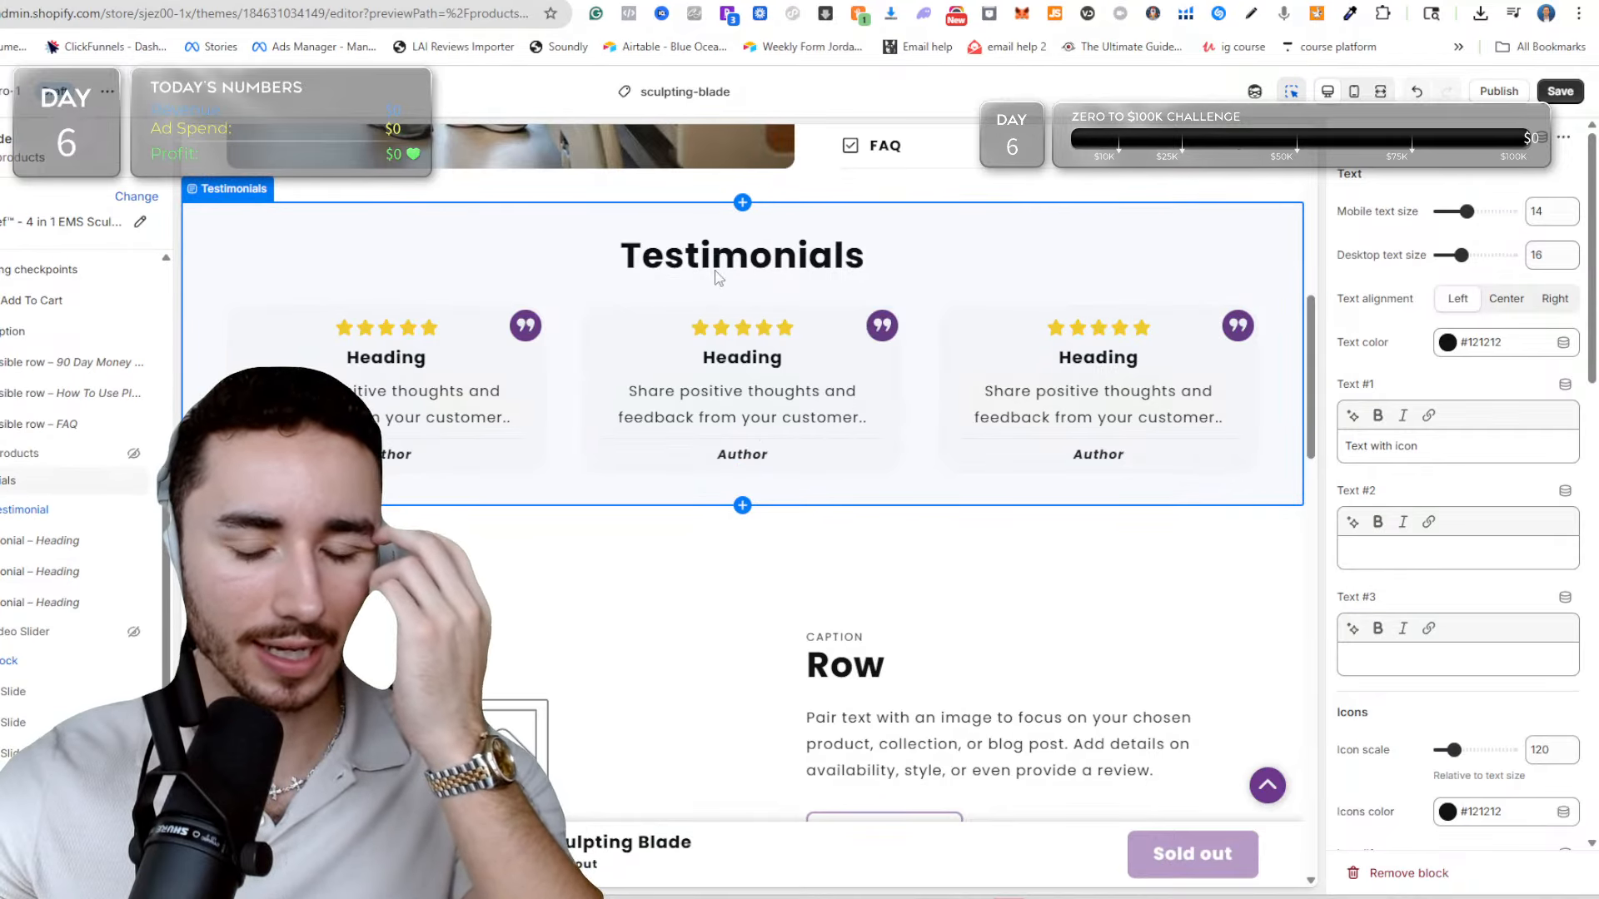
{"action": "scroll", "coordinate": [756, 313], "scroll_direction": "down", "scroll_amount": 8}
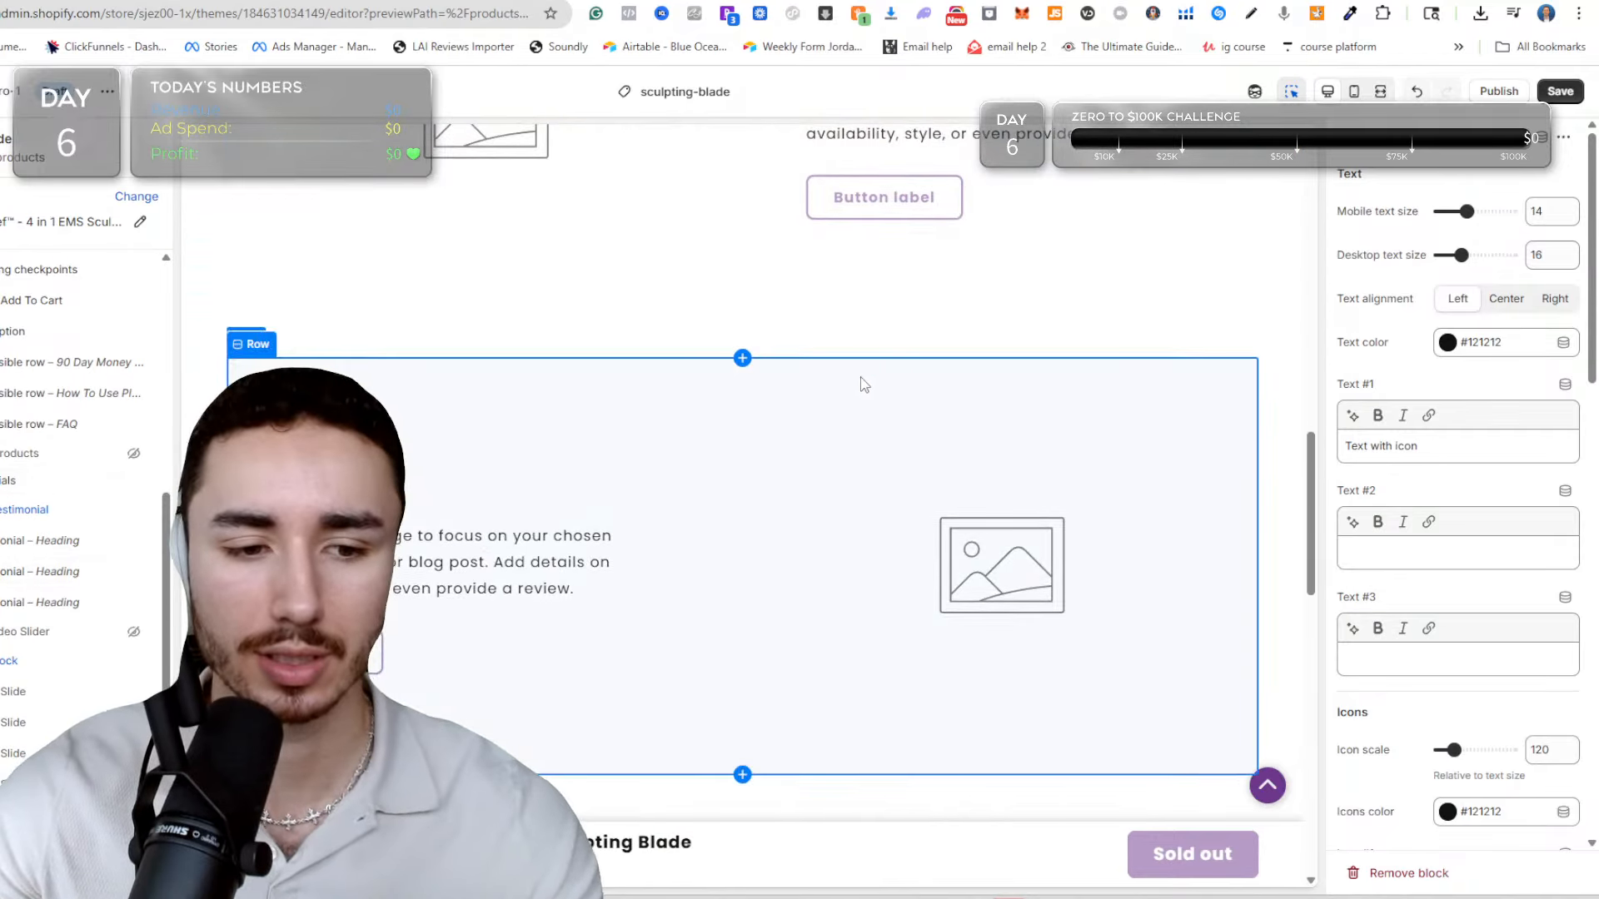
{"action": "scroll", "coordinate": [792, 311], "scroll_direction": "down", "scroll_amount": 4}
{"action": "scroll", "coordinate": [779, 320], "scroll_direction": "up", "scroll_amount": 9}
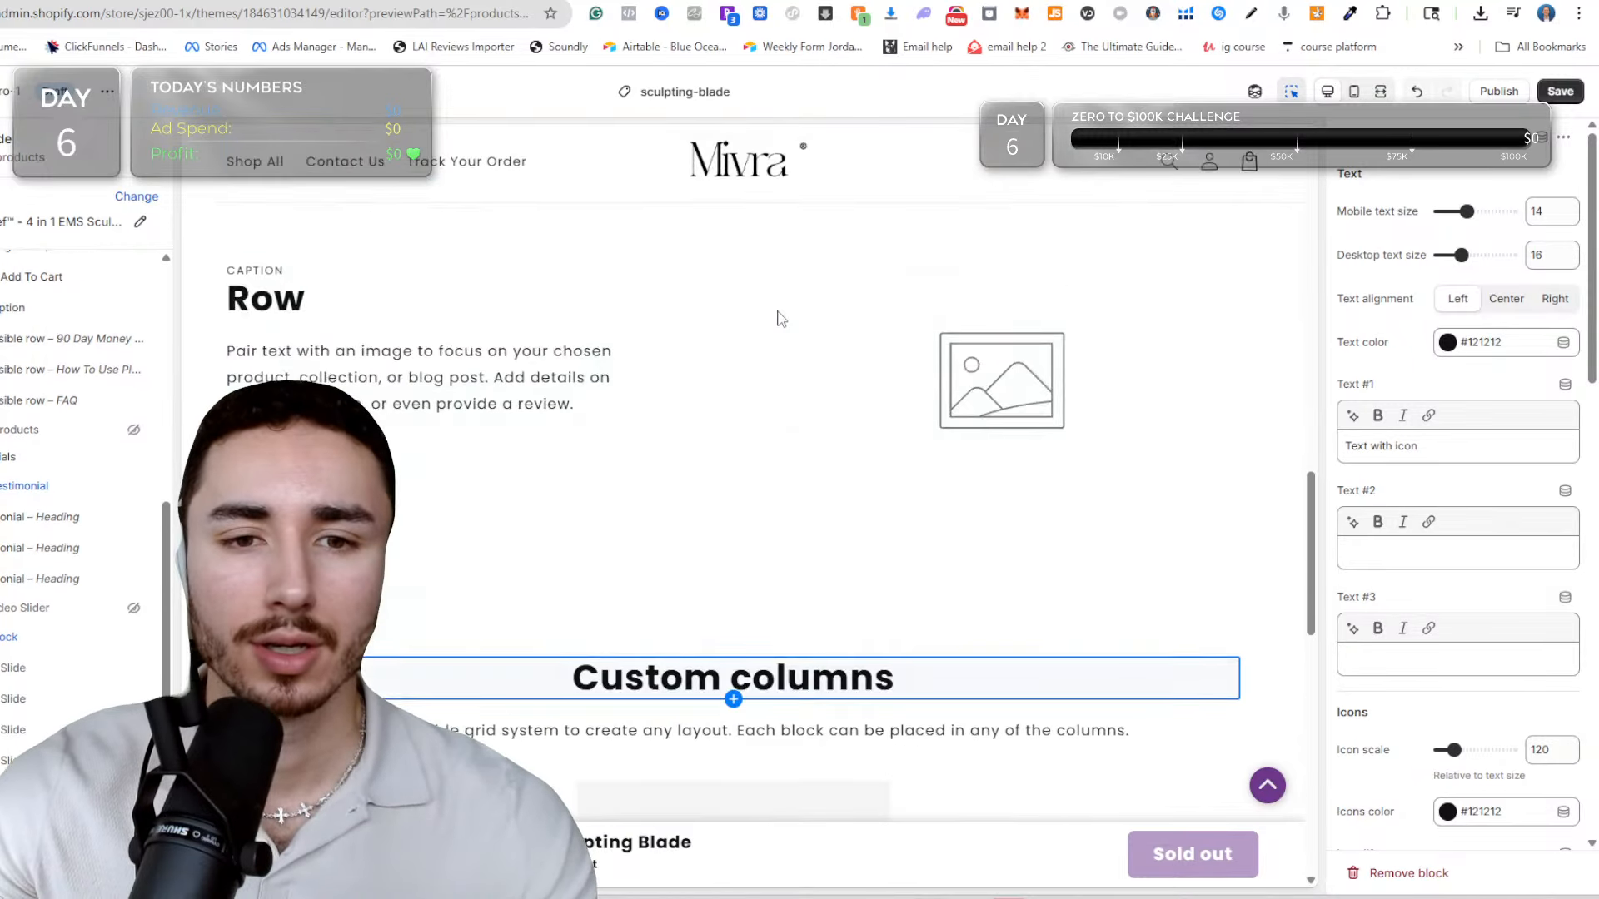
{"action": "scroll", "coordinate": [777, 319], "scroll_direction": "up", "scroll_amount": 4}
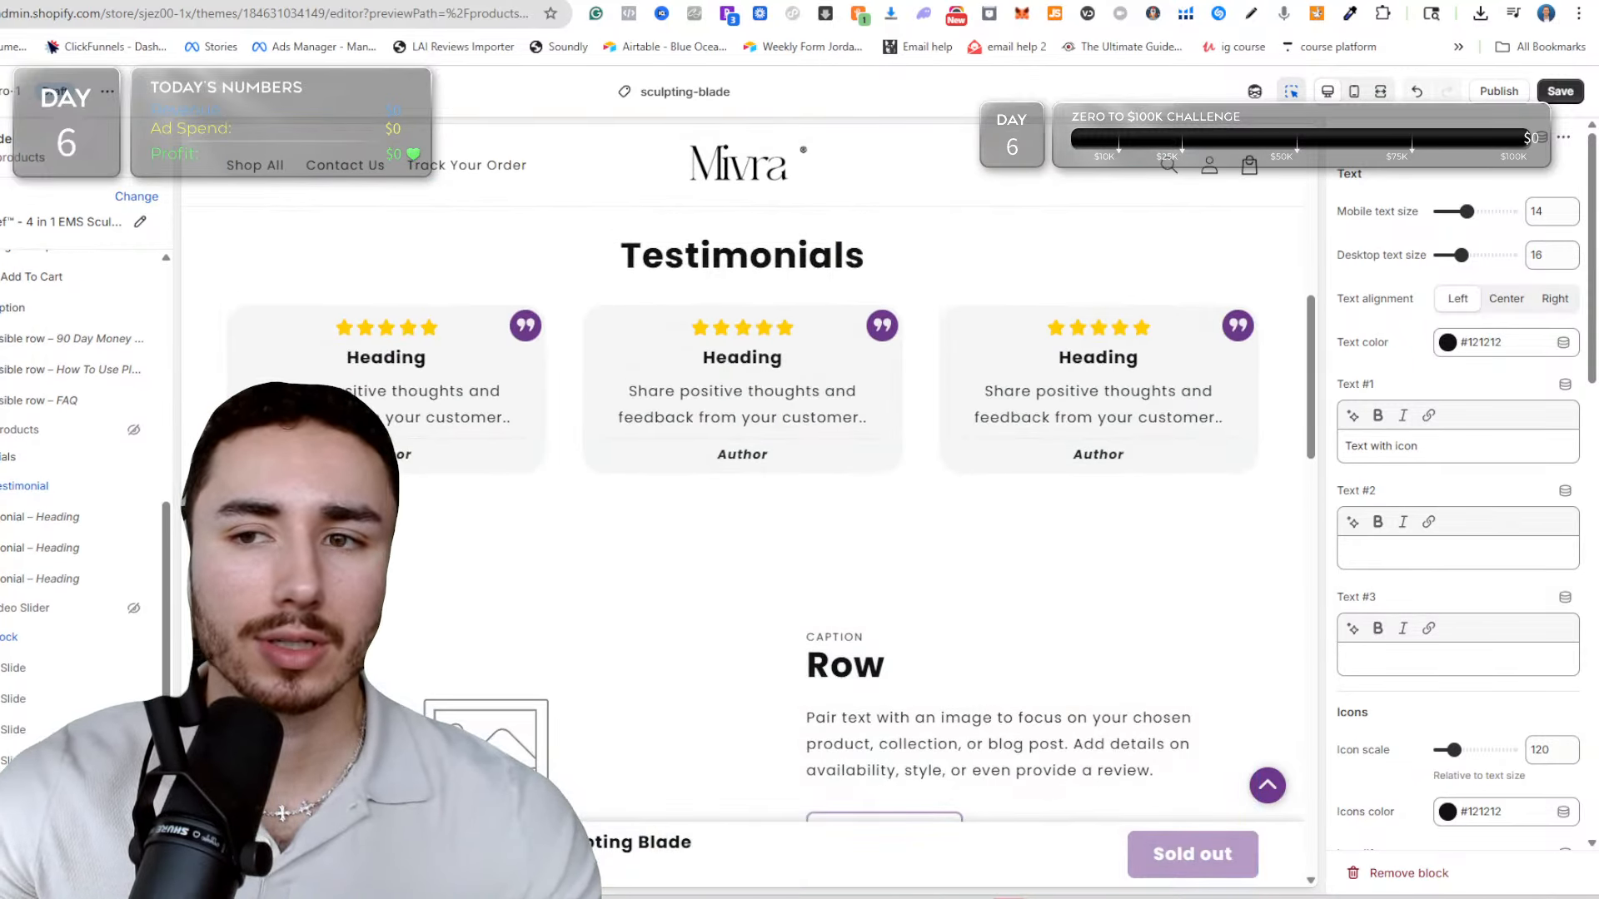
Switch to Solawave's Wrinkle Retreat Pro LED Face Mask page and examine its product details, benefits, before-and-after results and light wavelength sections.
{"action": "left_click", "coordinate": [1303, 1]}
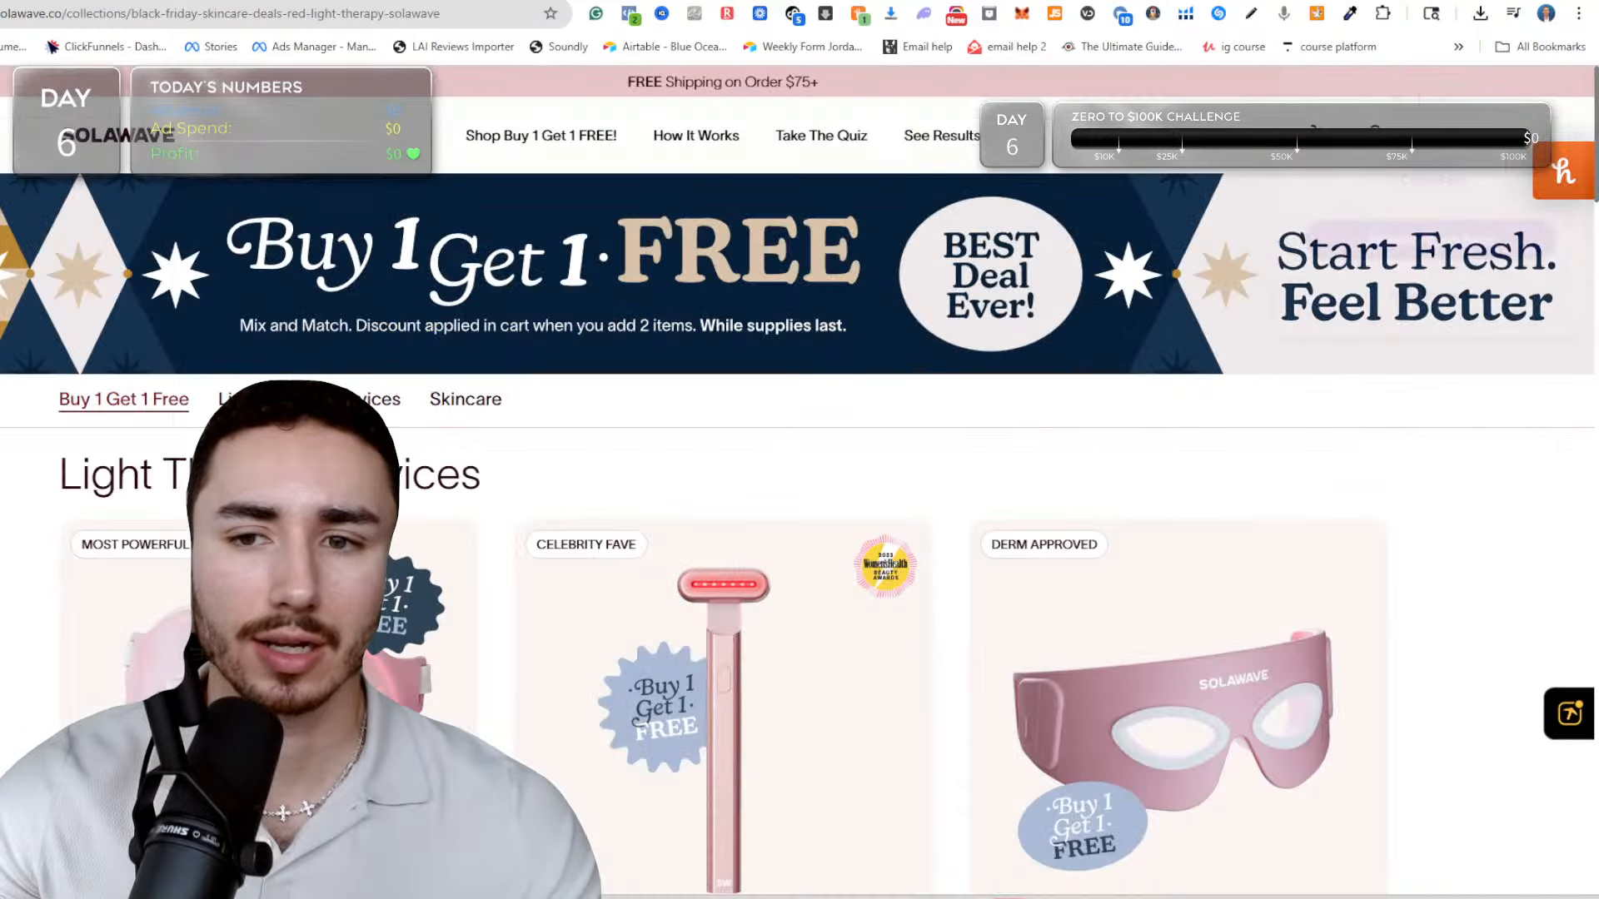
{"action": "scroll", "coordinate": [717, 464], "scroll_direction": "down", "scroll_amount": 2}
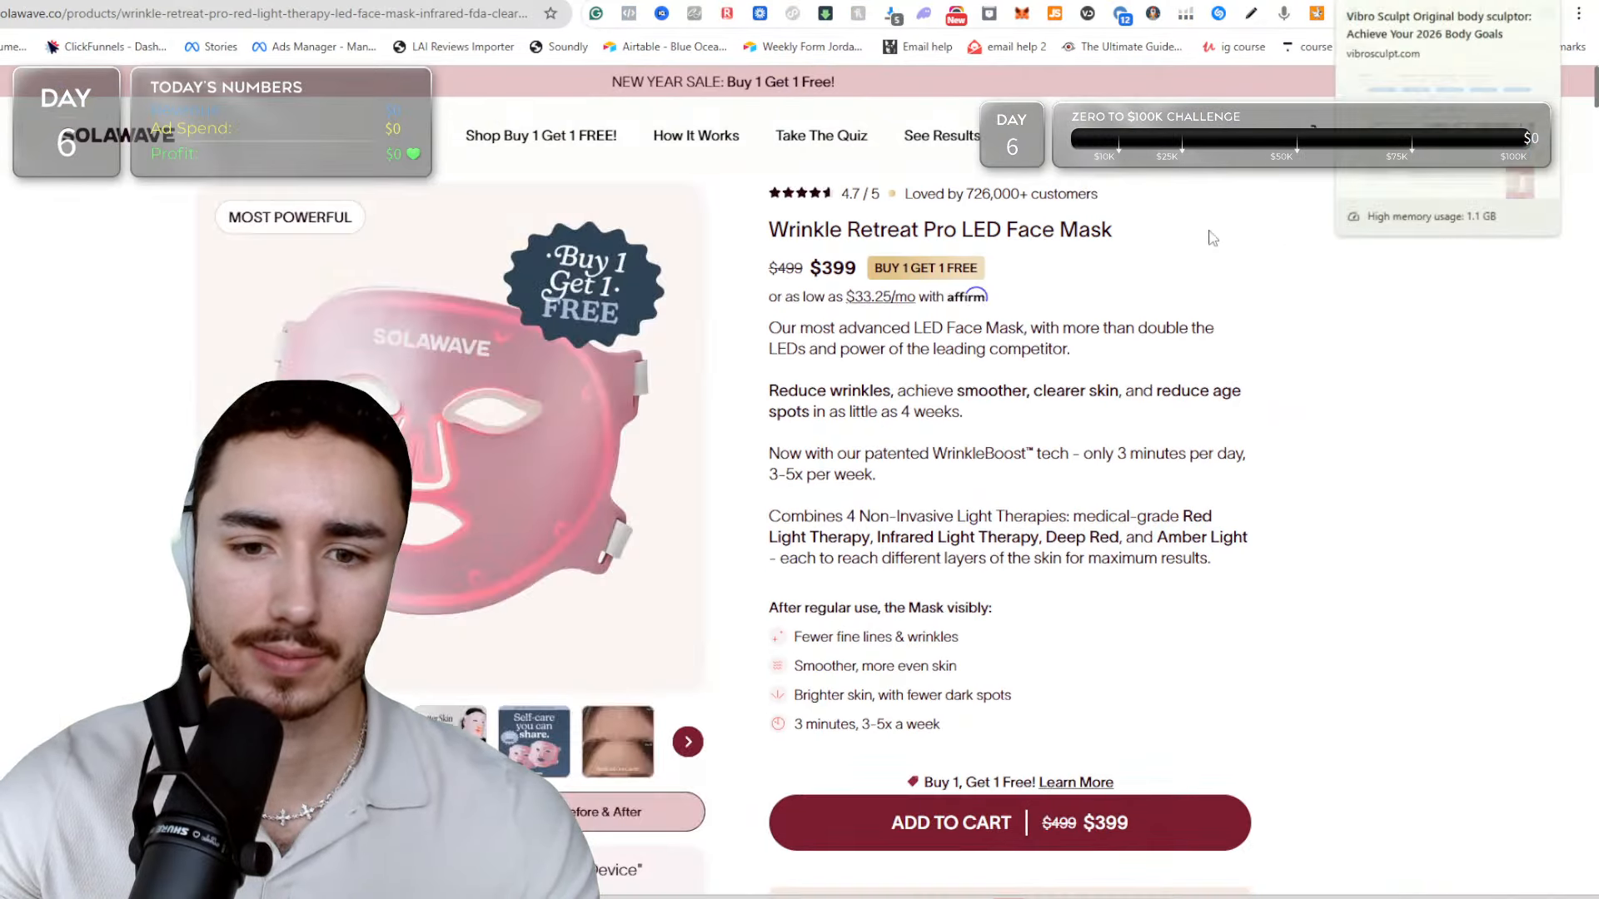
{"action": "scroll", "coordinate": [991, 593], "scroll_direction": "down", "scroll_amount": 4}
{"action": "scroll", "coordinate": [991, 593], "scroll_direction": "down", "scroll_amount": 14}
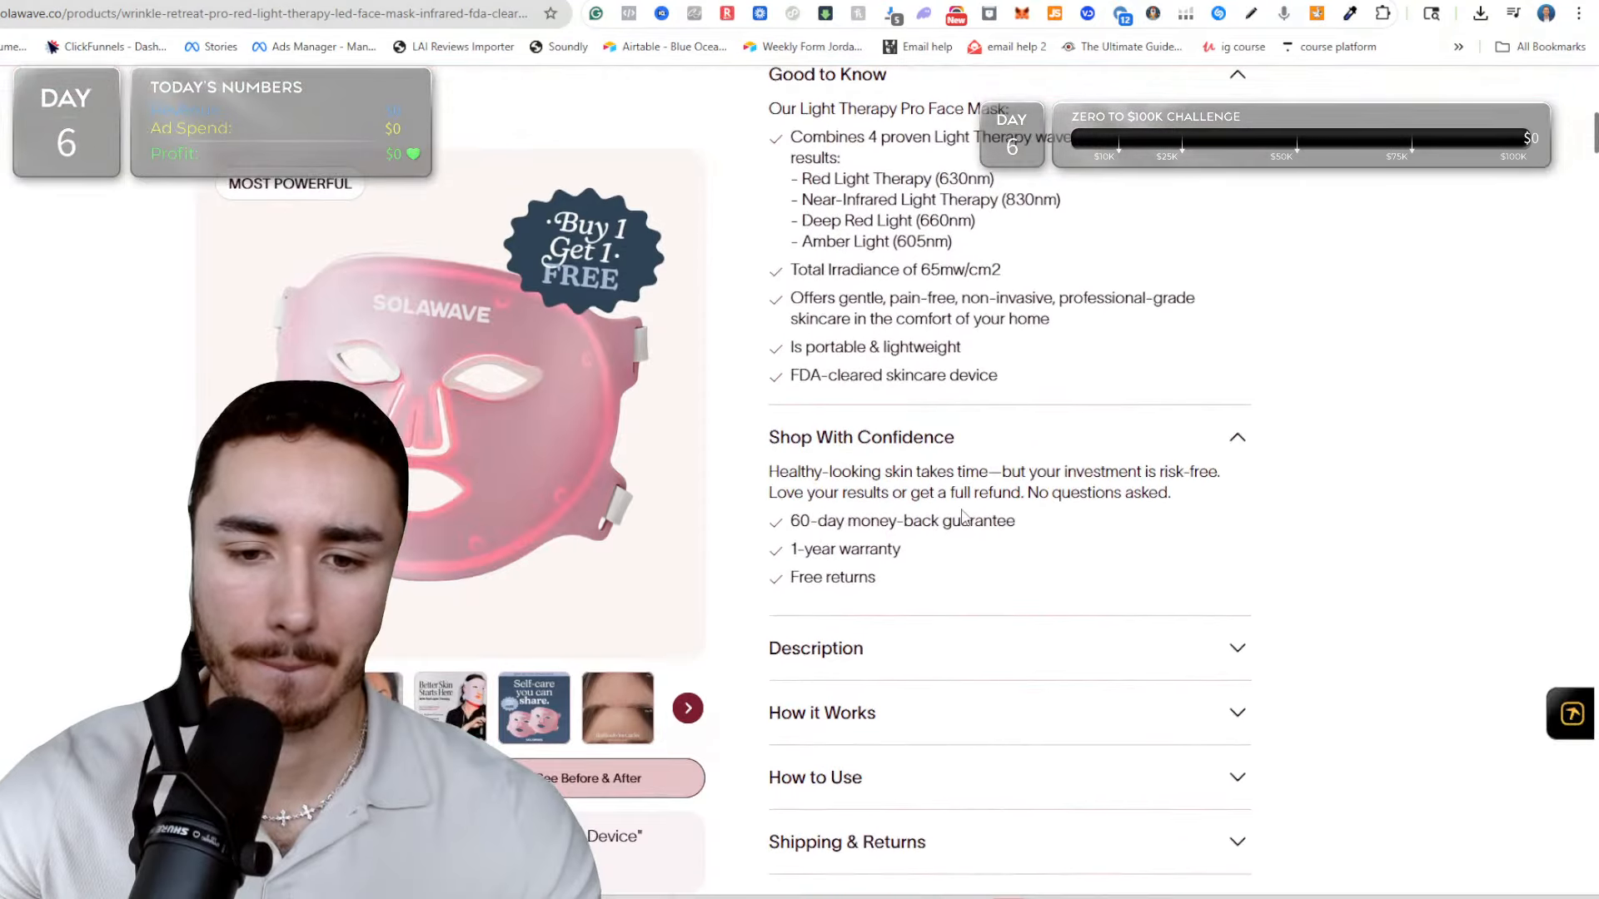
{"action": "scroll", "coordinate": [957, 511], "scroll_direction": "down", "scroll_amount": 4}
{"action": "scroll", "coordinate": [956, 510], "scroll_direction": "up", "scroll_amount": 3}
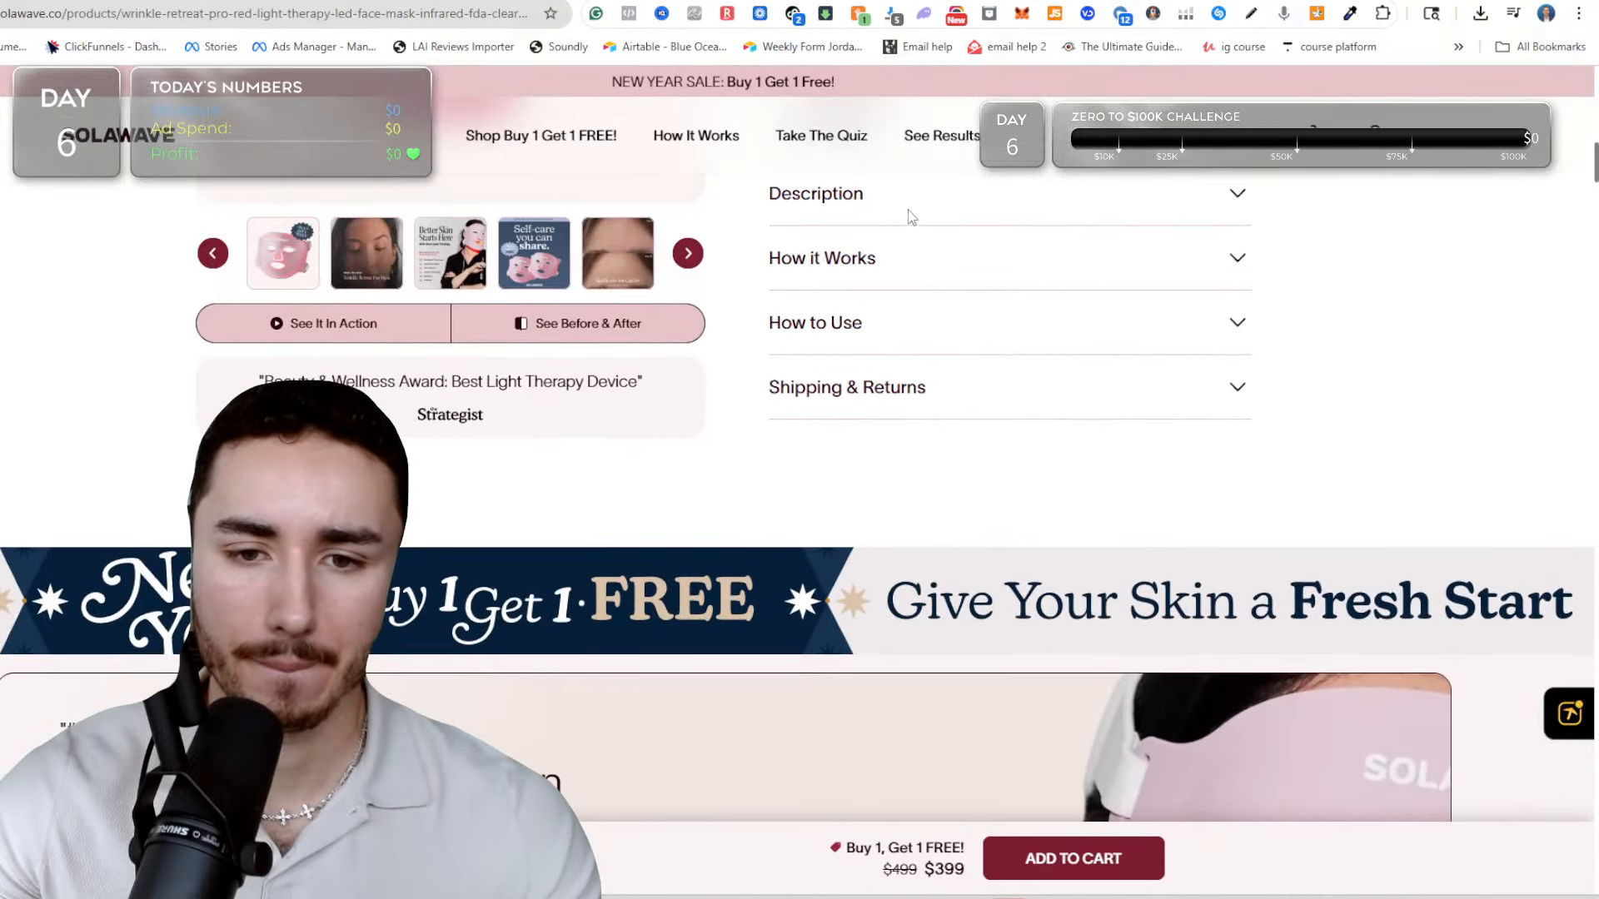
{"action": "scroll", "coordinate": [650, 408], "scroll_direction": "down", "scroll_amount": 7}
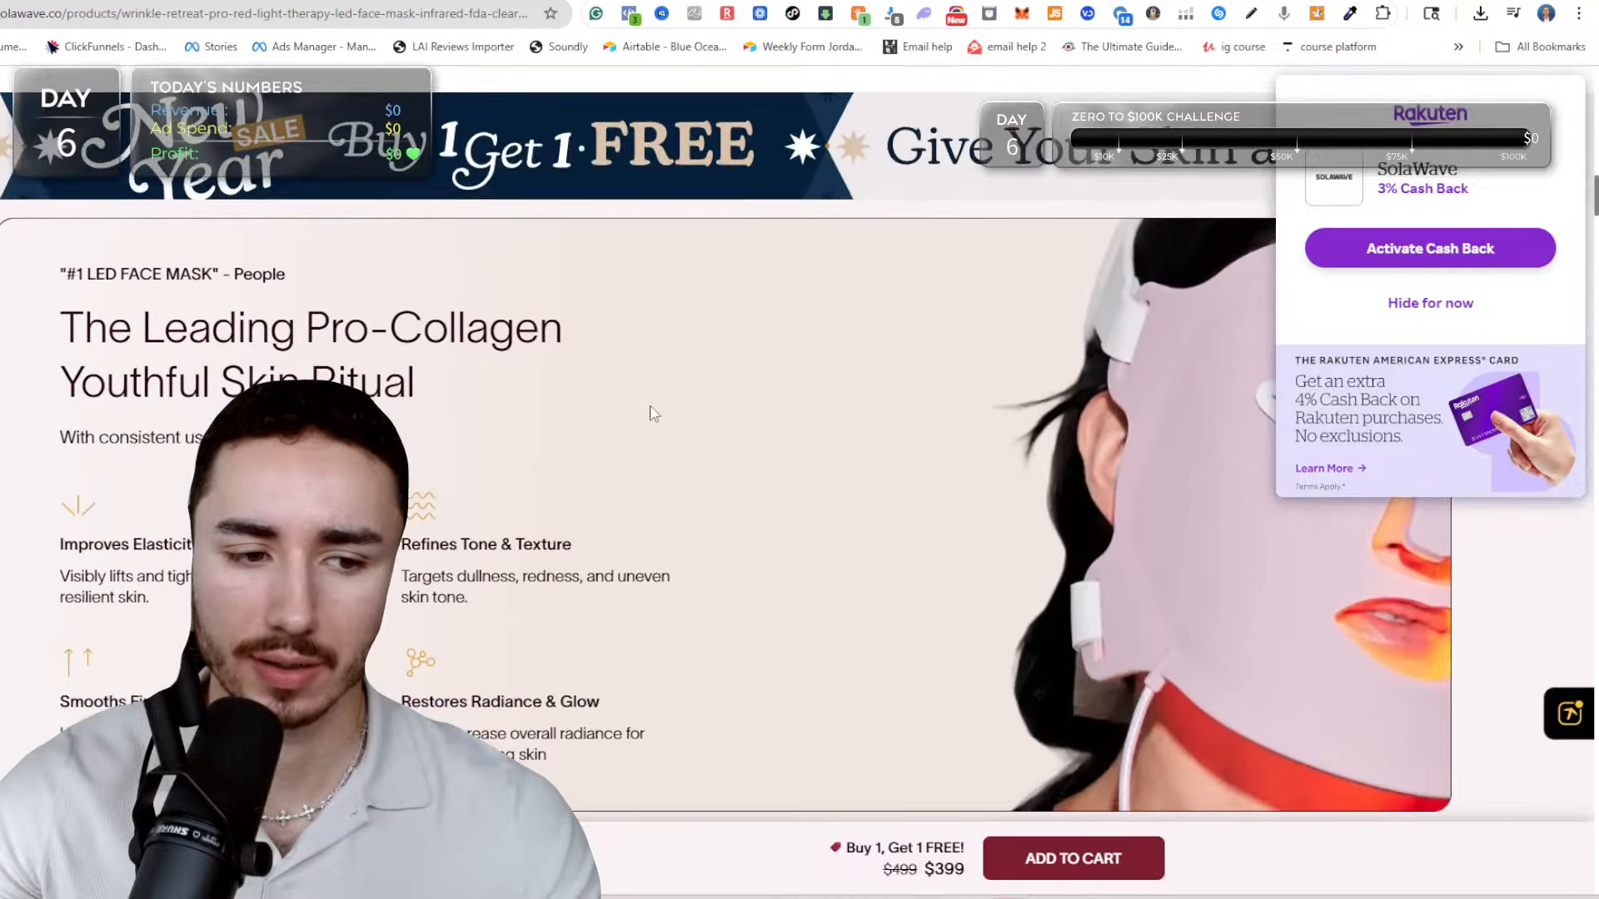
{"action": "scroll", "coordinate": [650, 414], "scroll_direction": "down", "scroll_amount": 2}
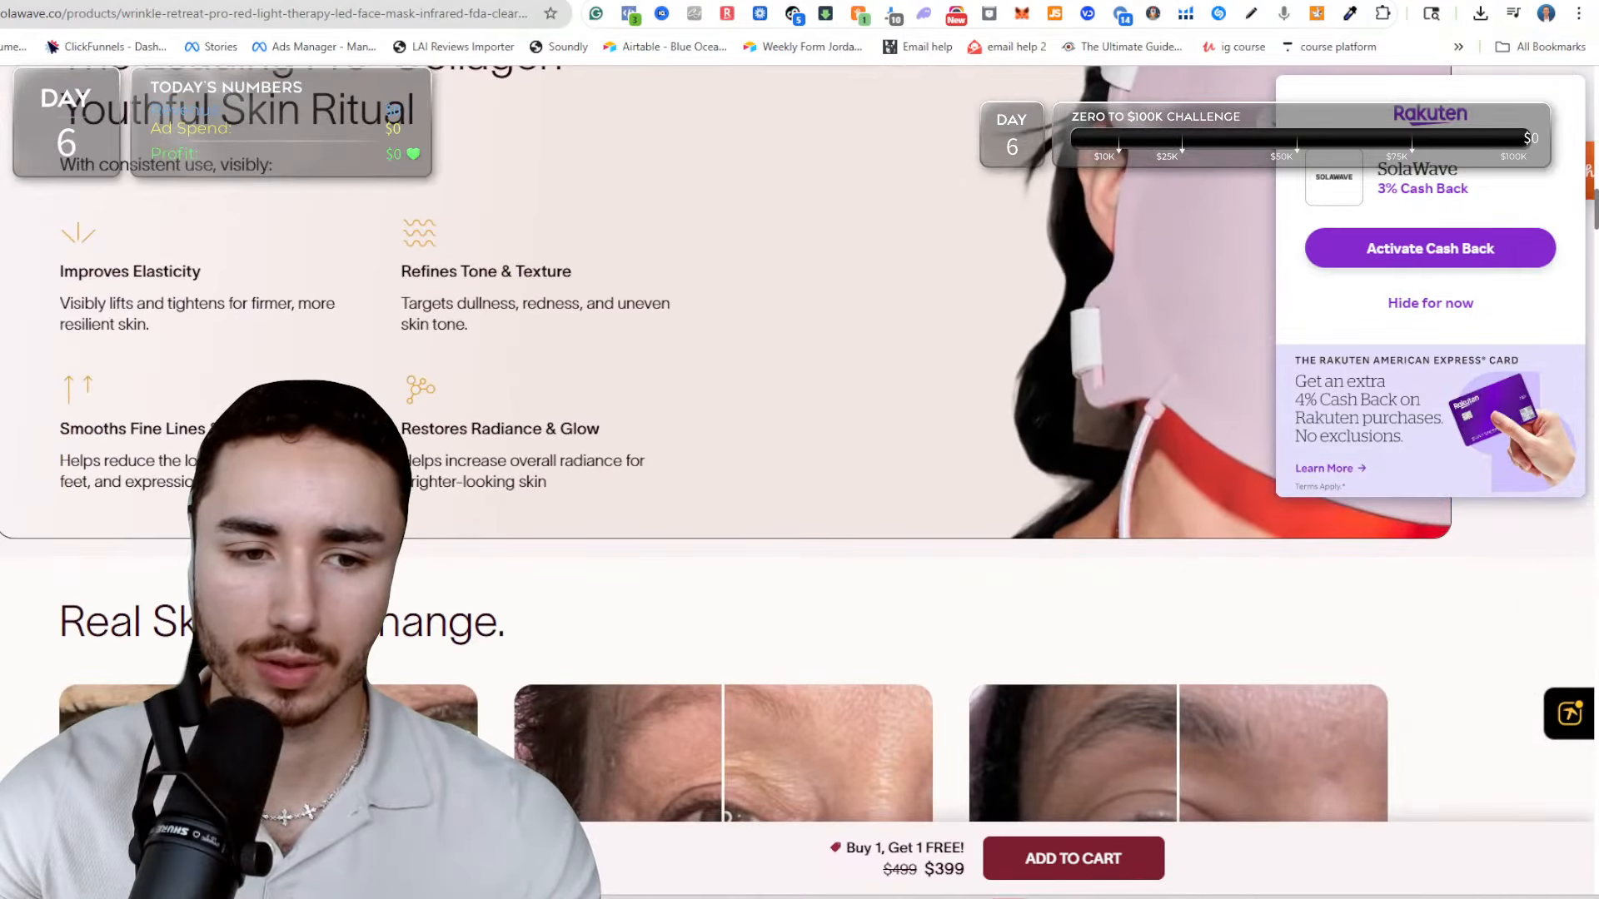
{"action": "scroll", "coordinate": [503, 369], "scroll_direction": "down", "scroll_amount": 8}
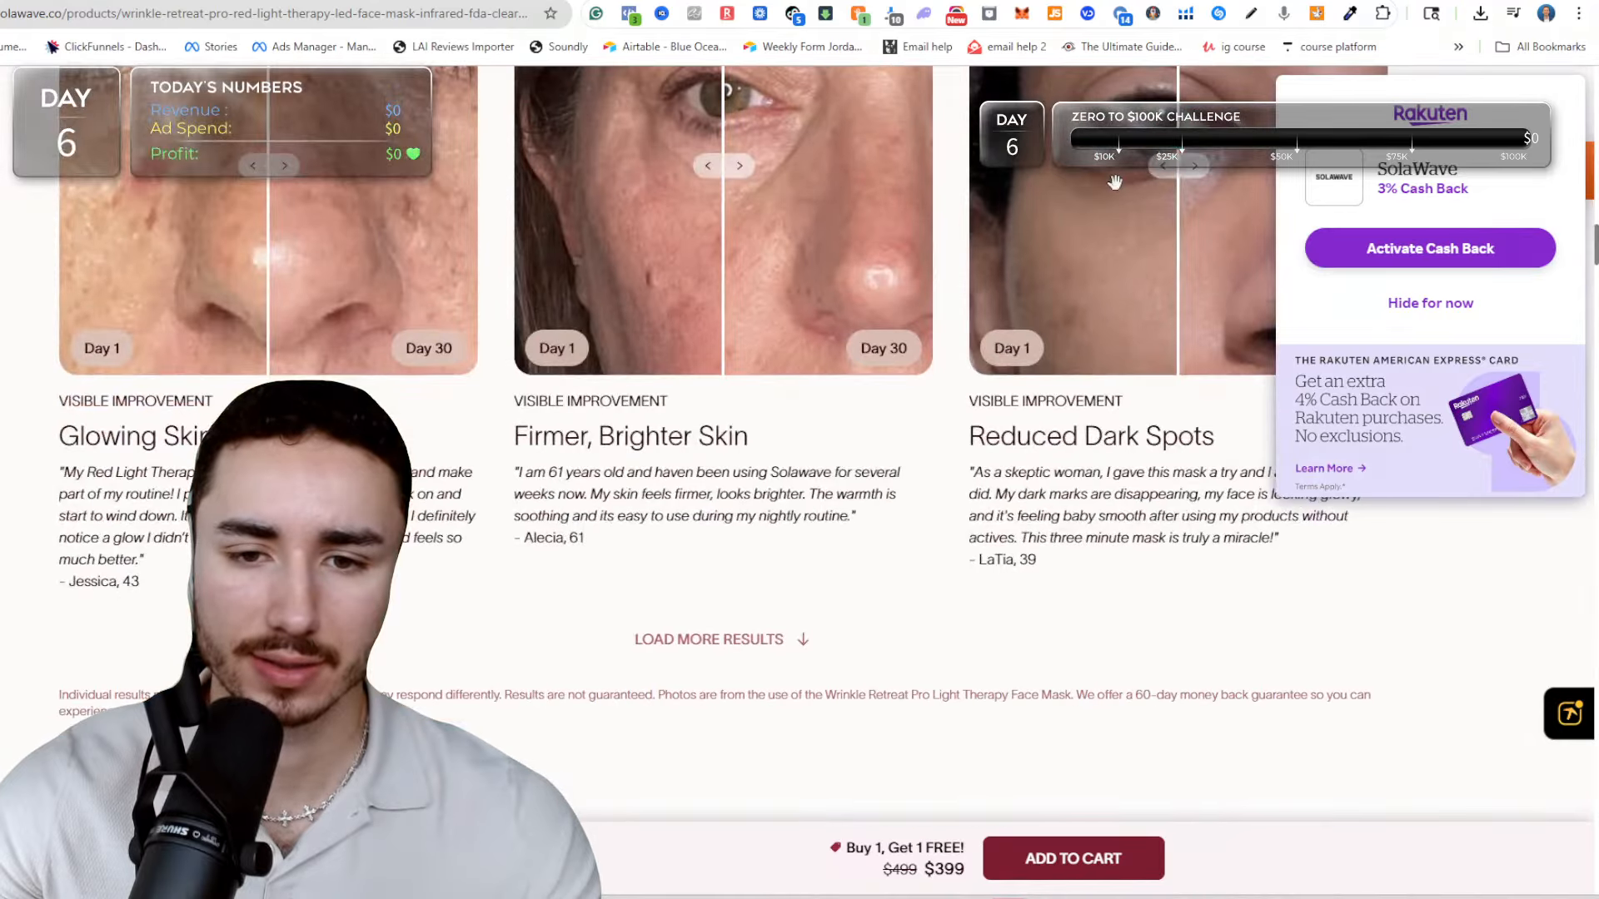
{"action": "scroll", "coordinate": [729, 447], "scroll_direction": "down", "scroll_amount": 12}
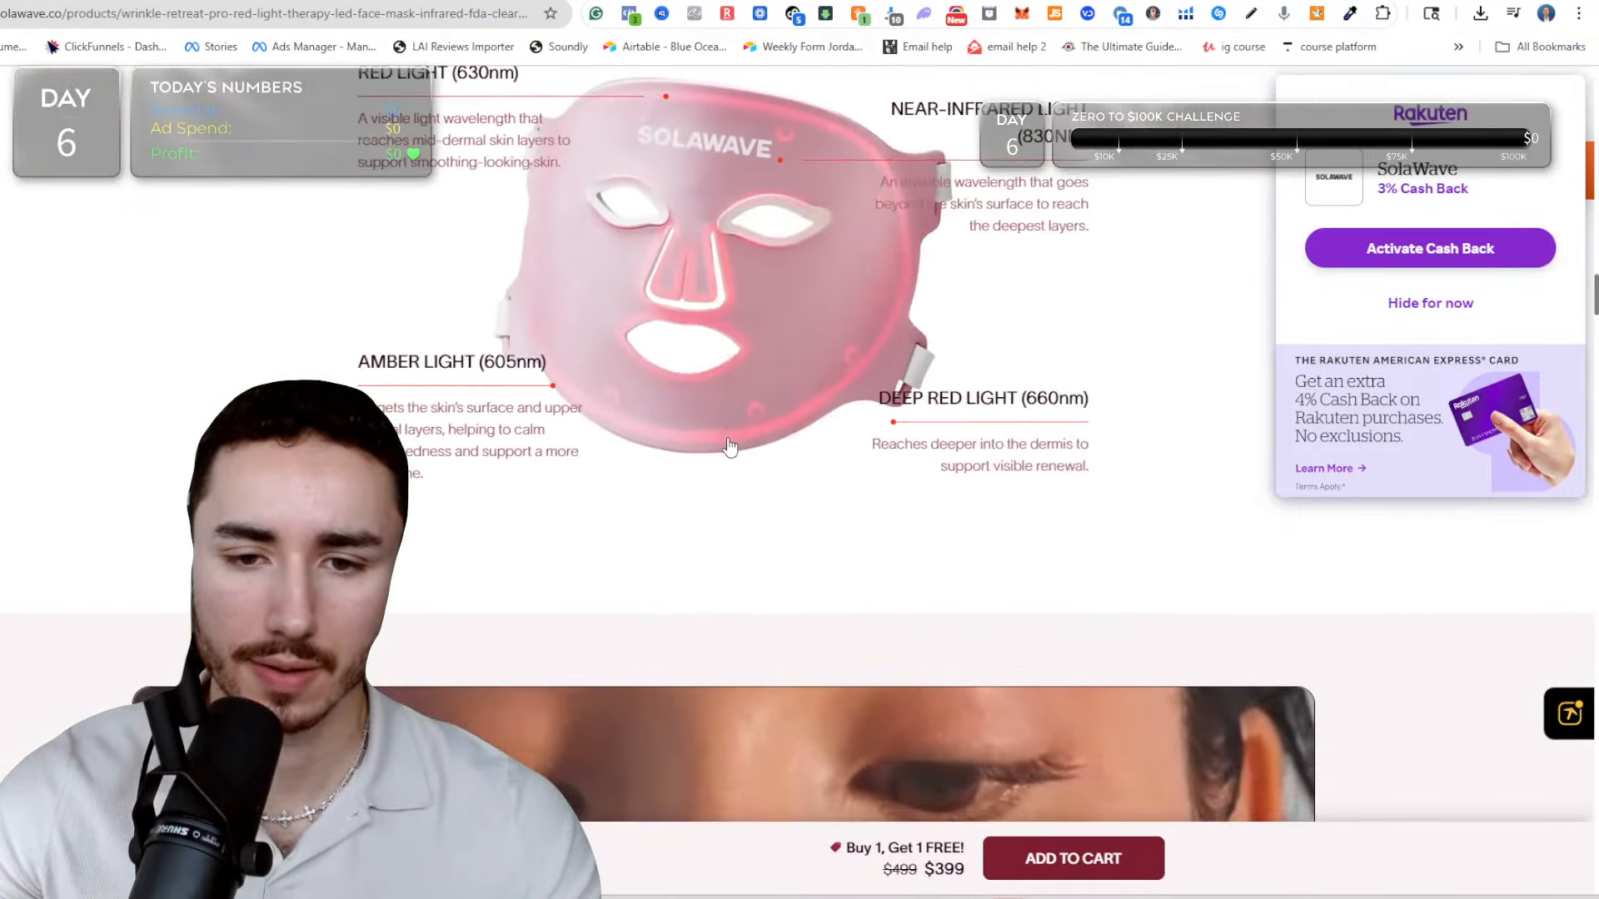
Examine the Solawave page's expert endorsements, competitor comparison, treatment areas, price comparison, how-to-use, FAQ and related products sections.
{"action": "scroll", "coordinate": [729, 447], "scroll_direction": "down", "scroll_amount": 10}
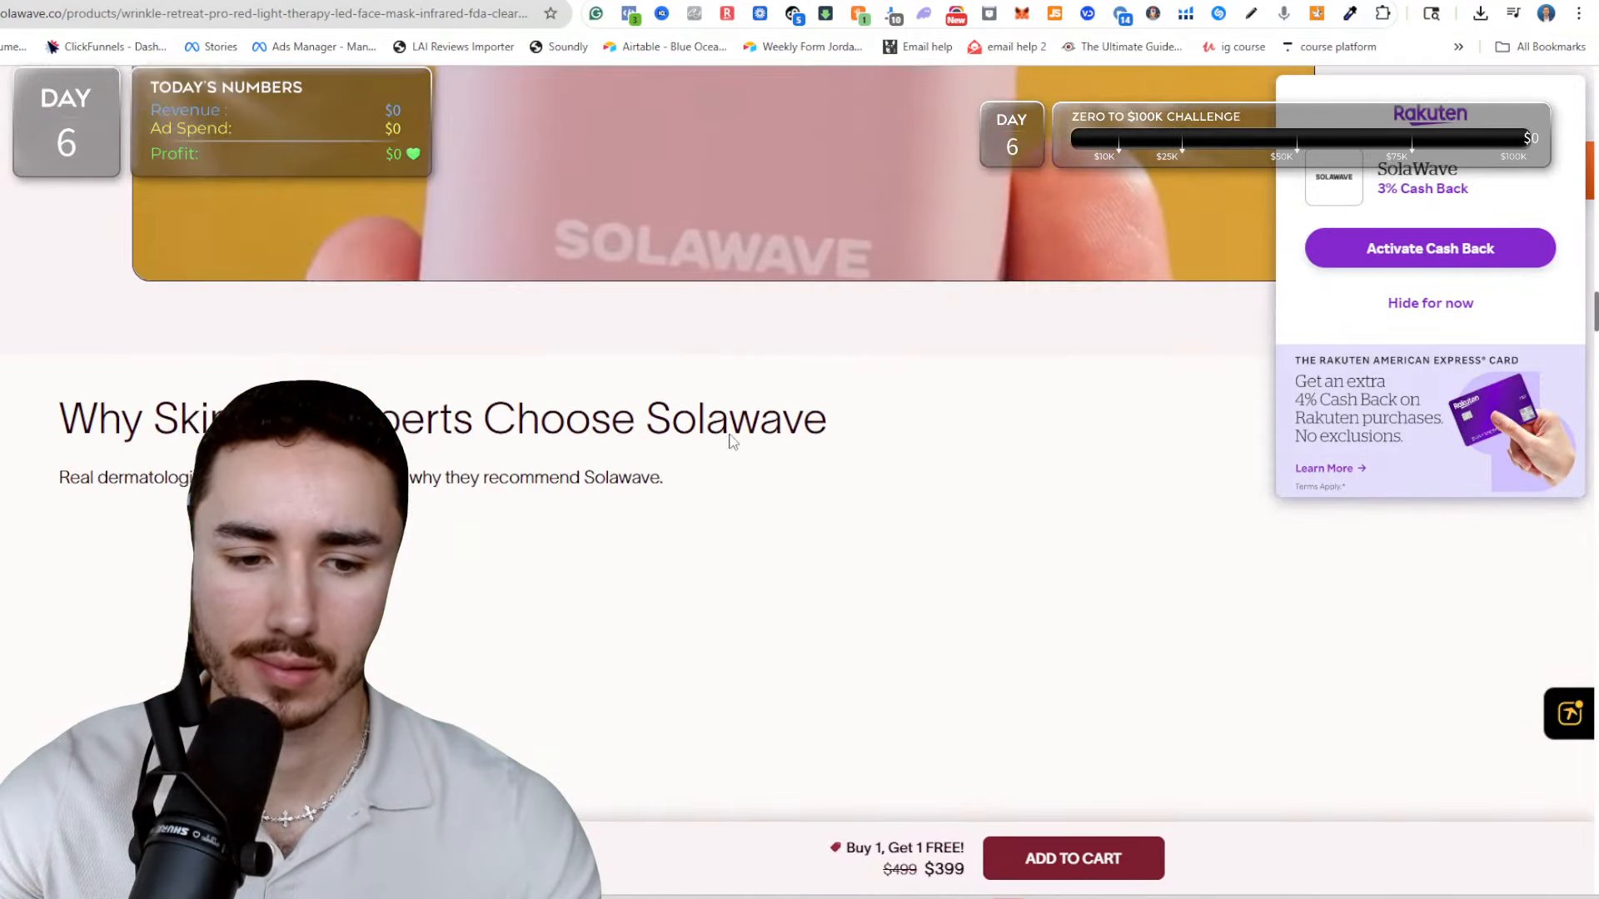
{"action": "scroll", "coordinate": [728, 433], "scroll_direction": "down", "scroll_amount": 10}
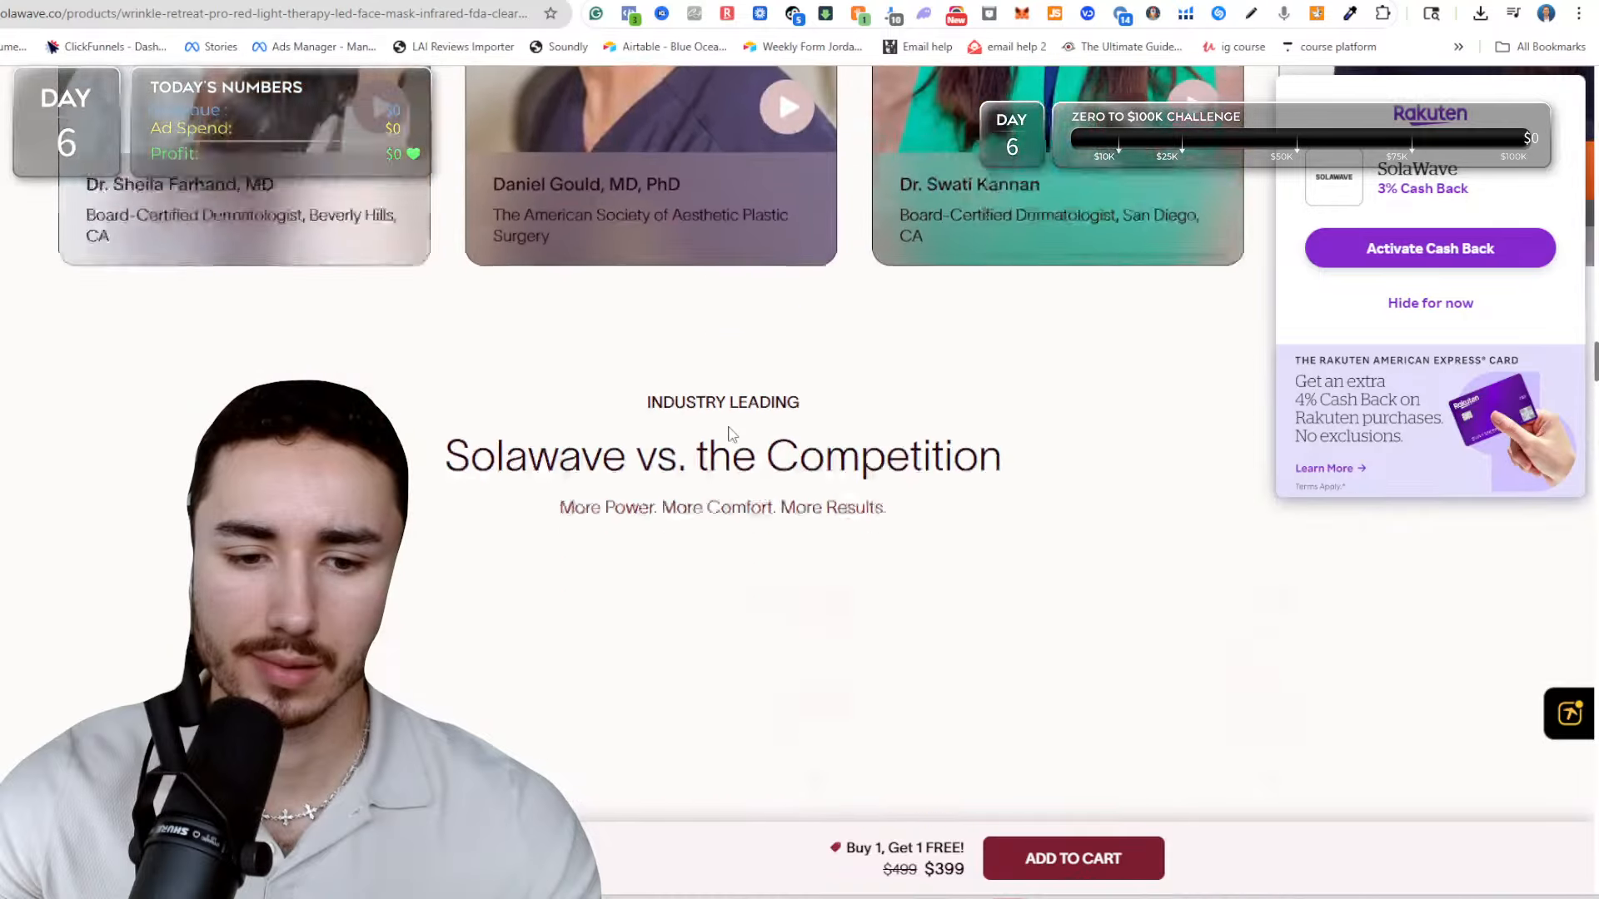
{"action": "scroll", "coordinate": [728, 434], "scroll_direction": "down", "scroll_amount": 10}
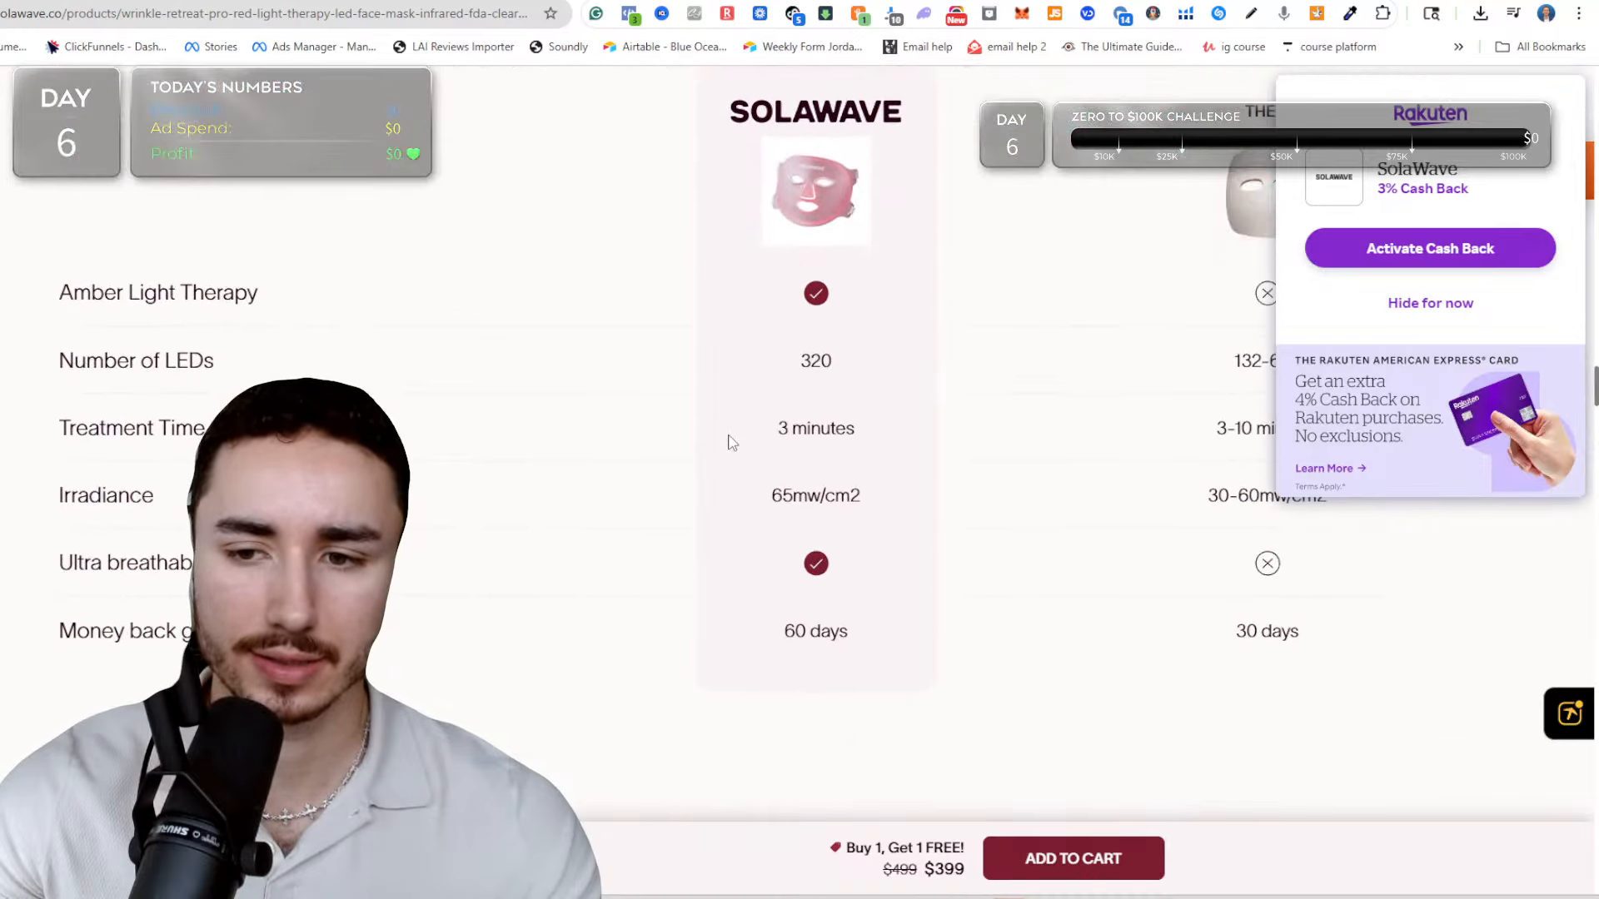
{"action": "scroll", "coordinate": [730, 442], "scroll_direction": "down", "scroll_amount": 8}
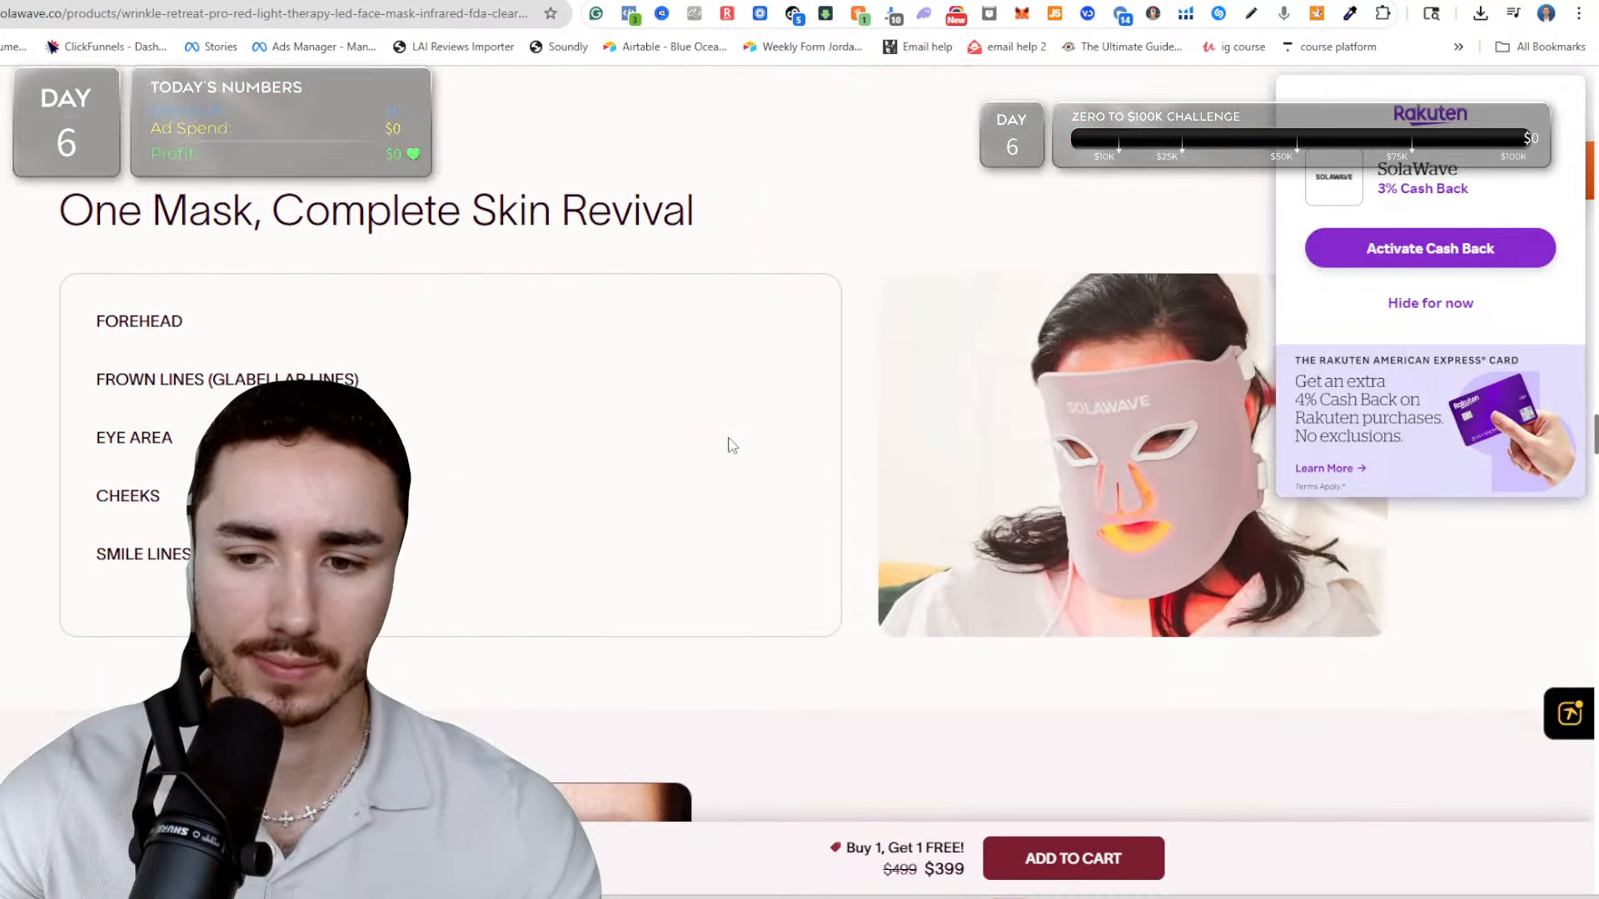
{"action": "scroll", "coordinate": [730, 444], "scroll_direction": "down", "scroll_amount": 9}
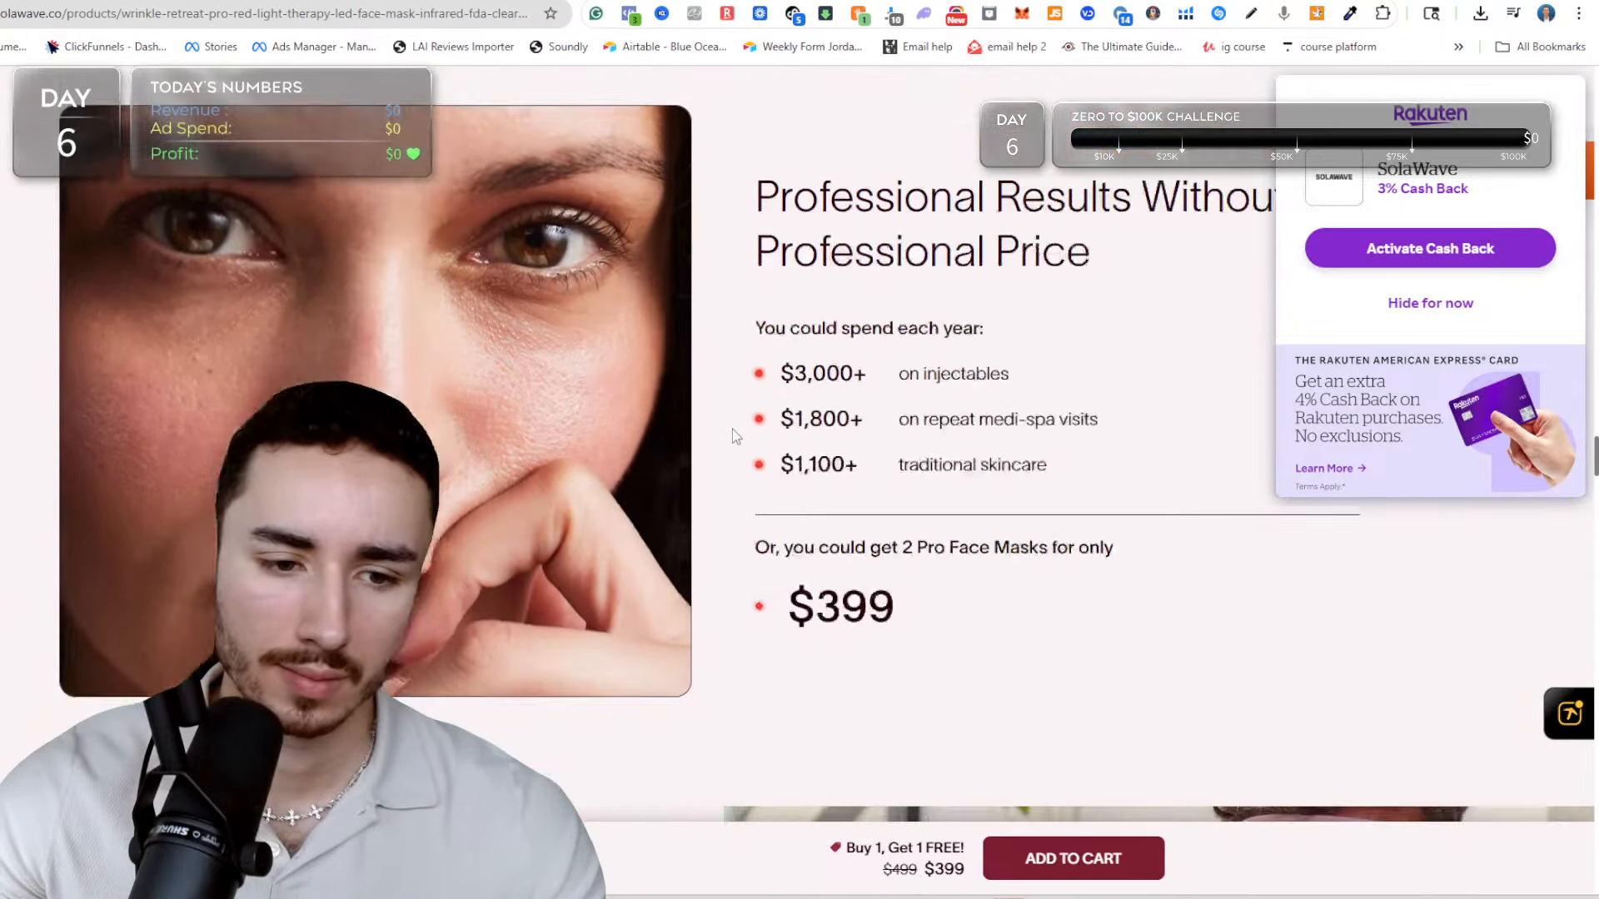
{"action": "scroll", "coordinate": [732, 416], "scroll_direction": "down", "scroll_amount": 6}
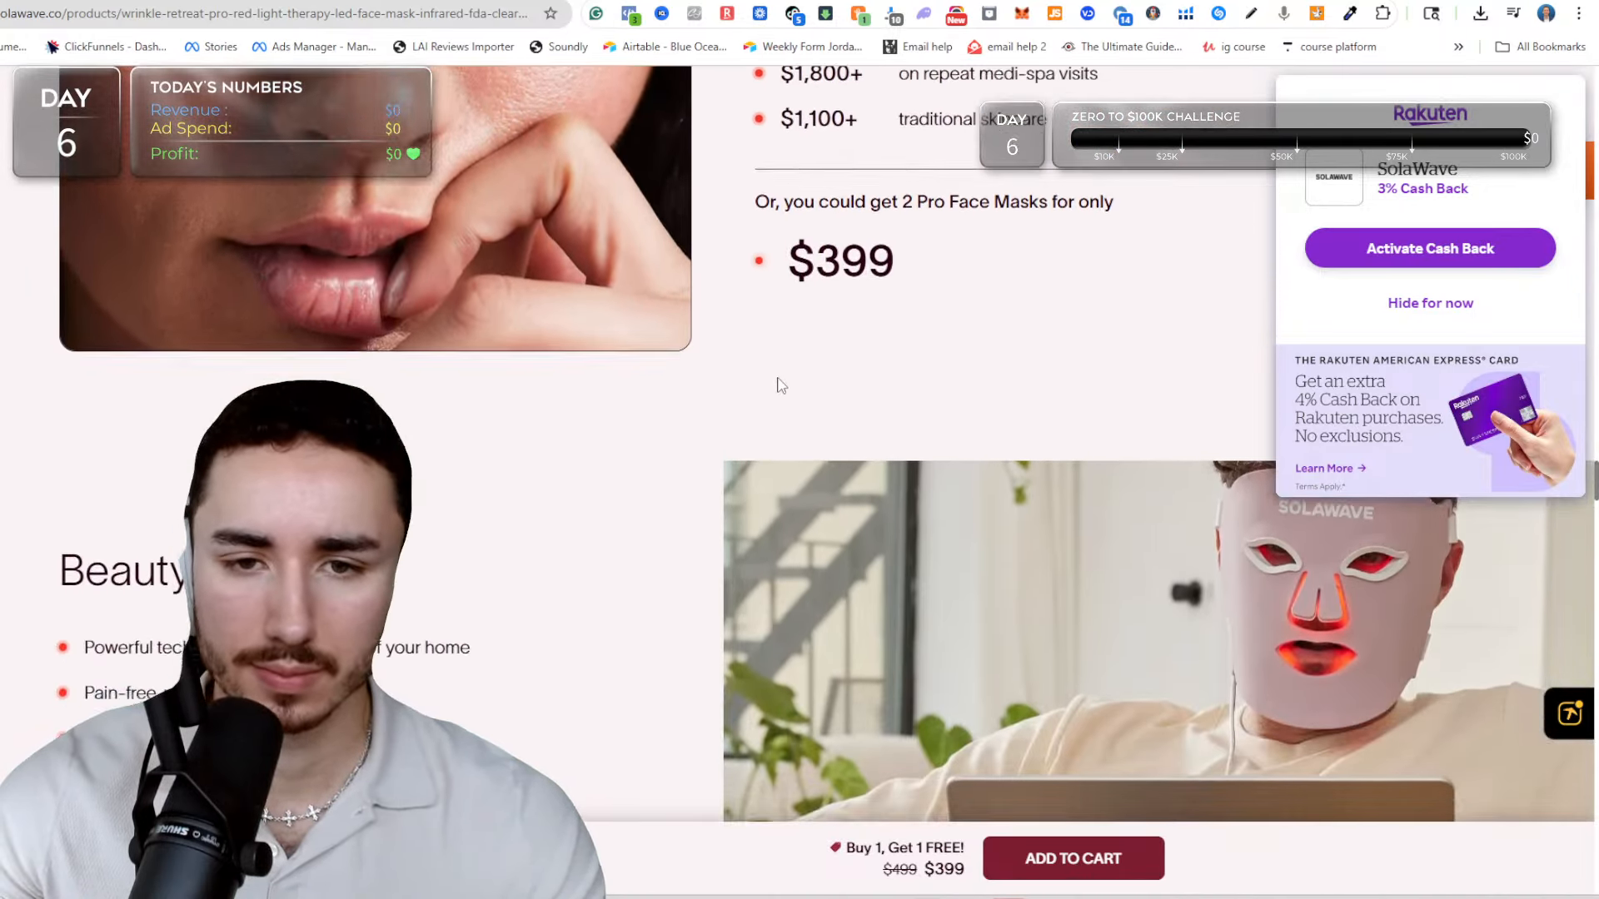
{"action": "scroll", "coordinate": [776, 381], "scroll_direction": "down", "scroll_amount": 10}
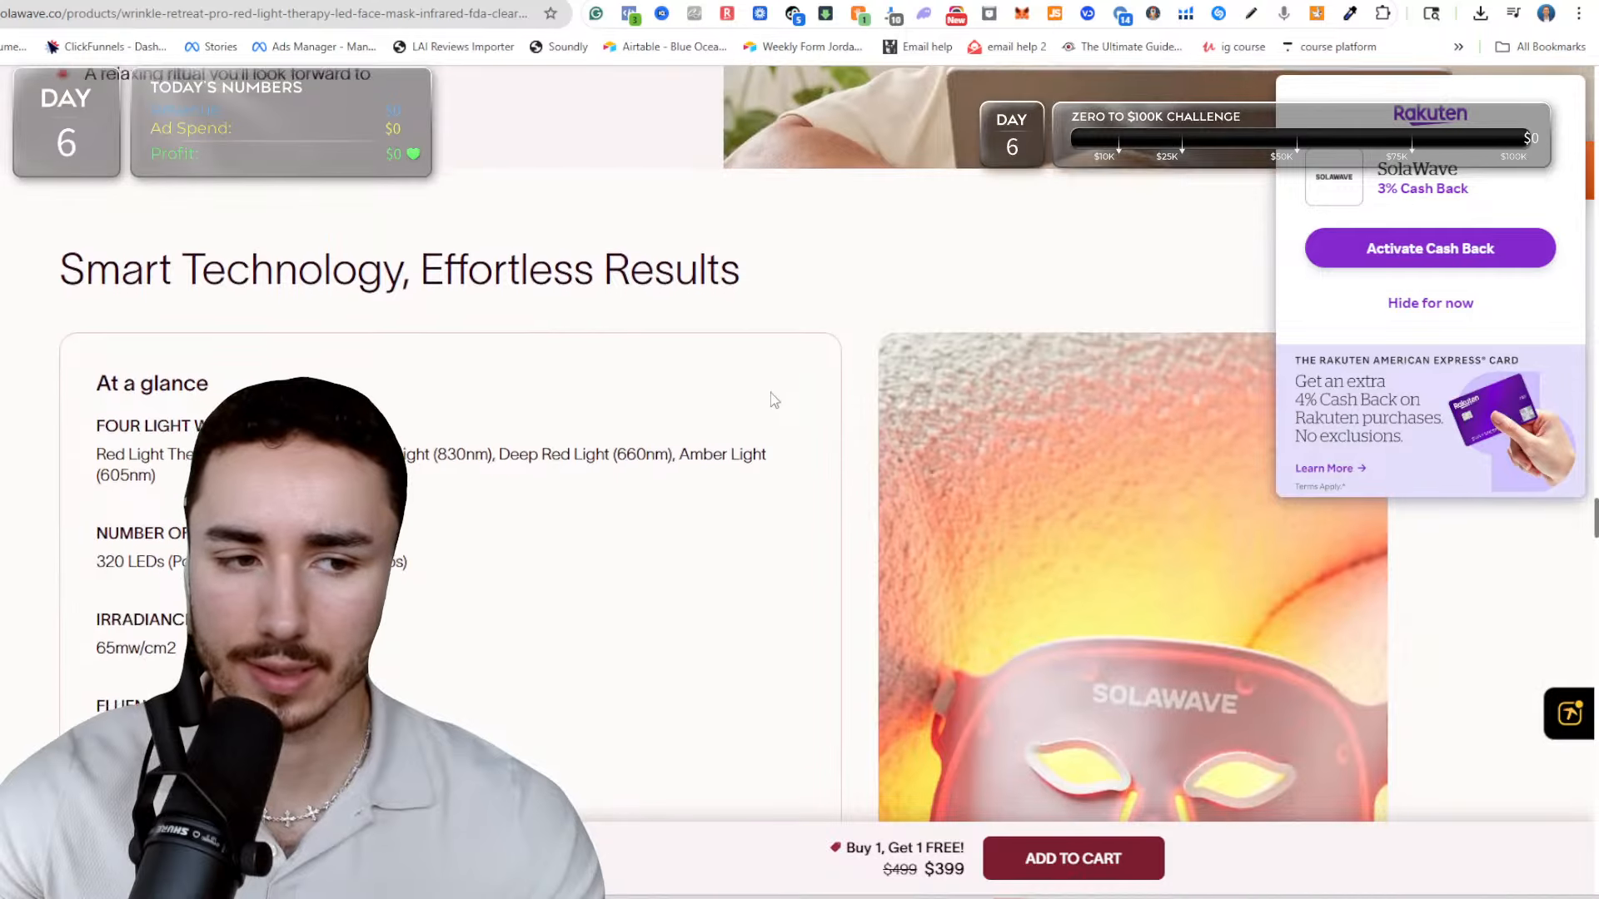
{"action": "scroll", "coordinate": [772, 400], "scroll_direction": "down", "scroll_amount": 16}
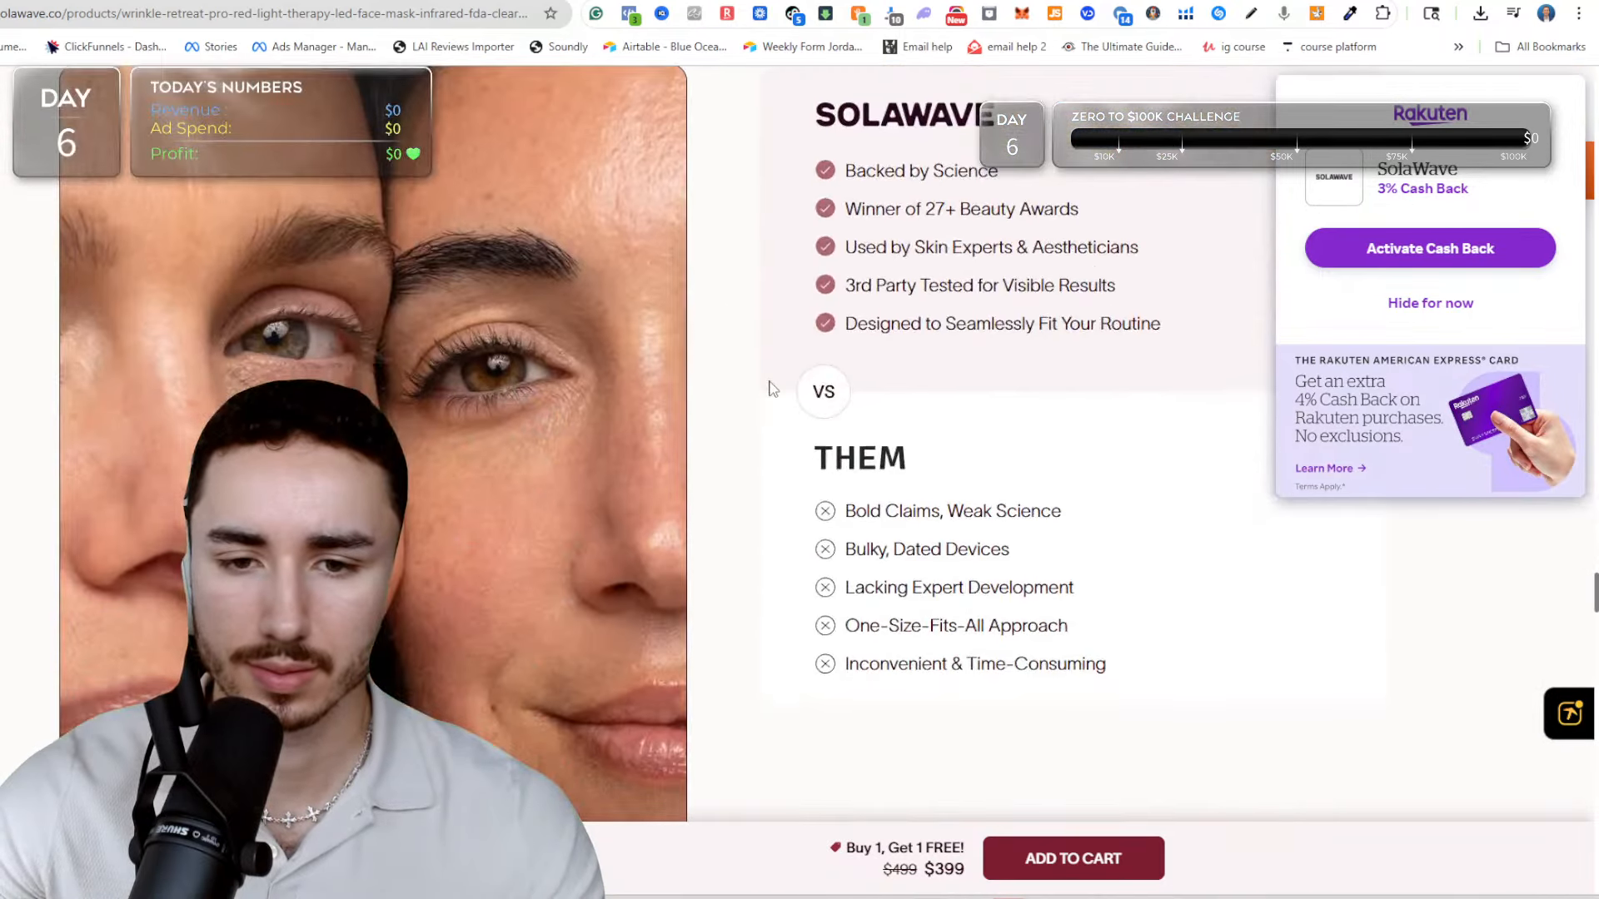
{"action": "scroll", "coordinate": [770, 388], "scroll_direction": "down", "scroll_amount": 12}
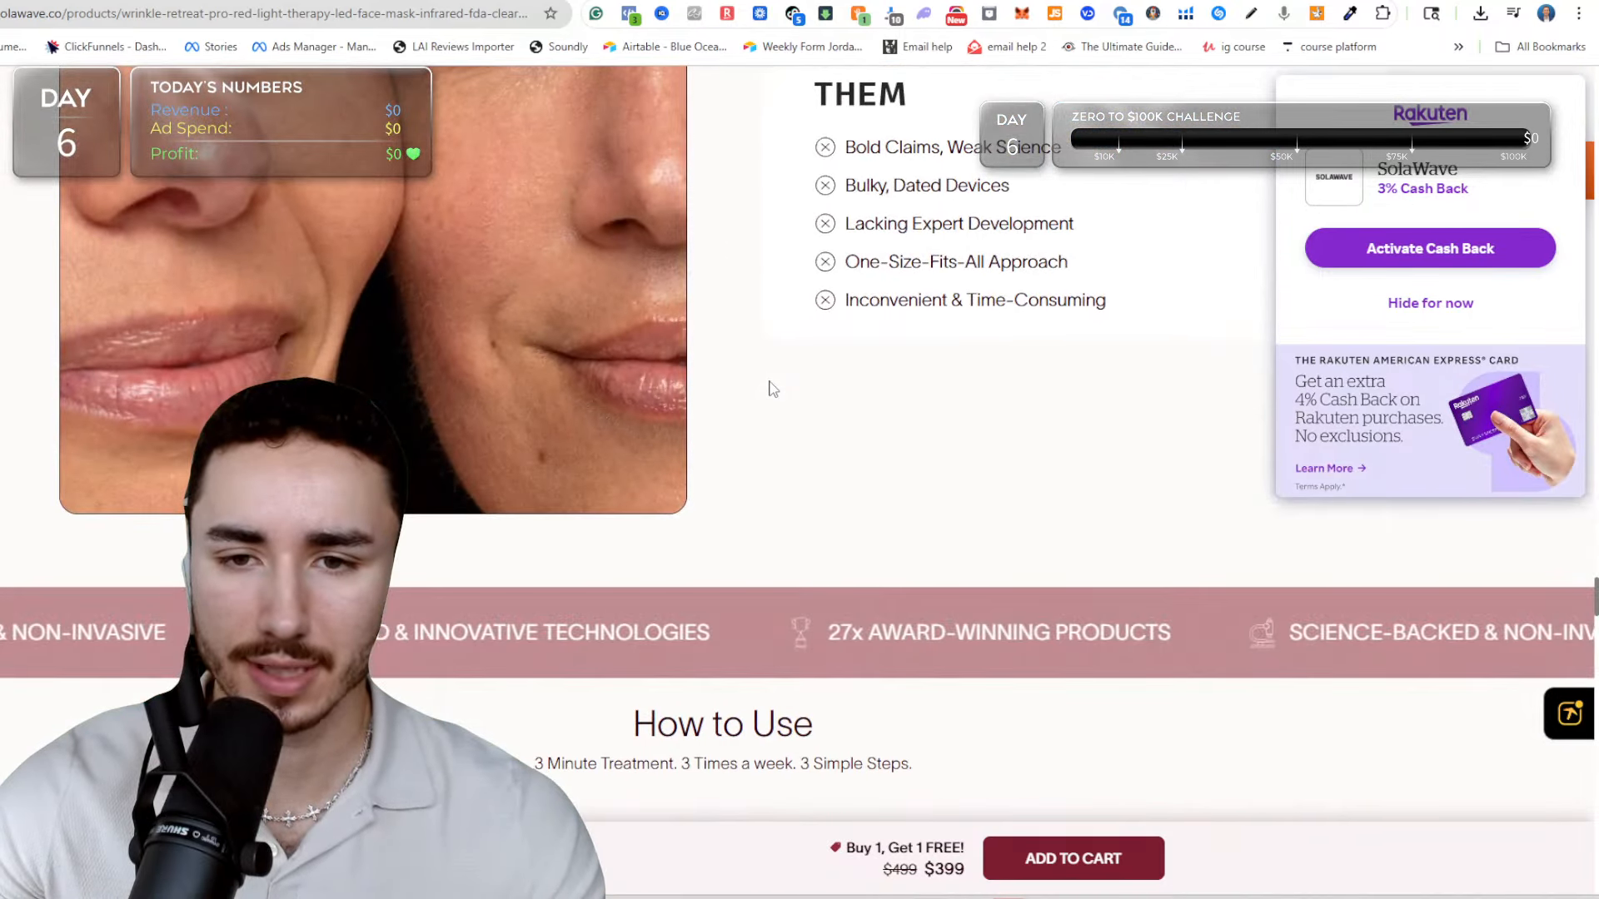
{"action": "scroll", "coordinate": [770, 388], "scroll_direction": "down", "scroll_amount": 15}
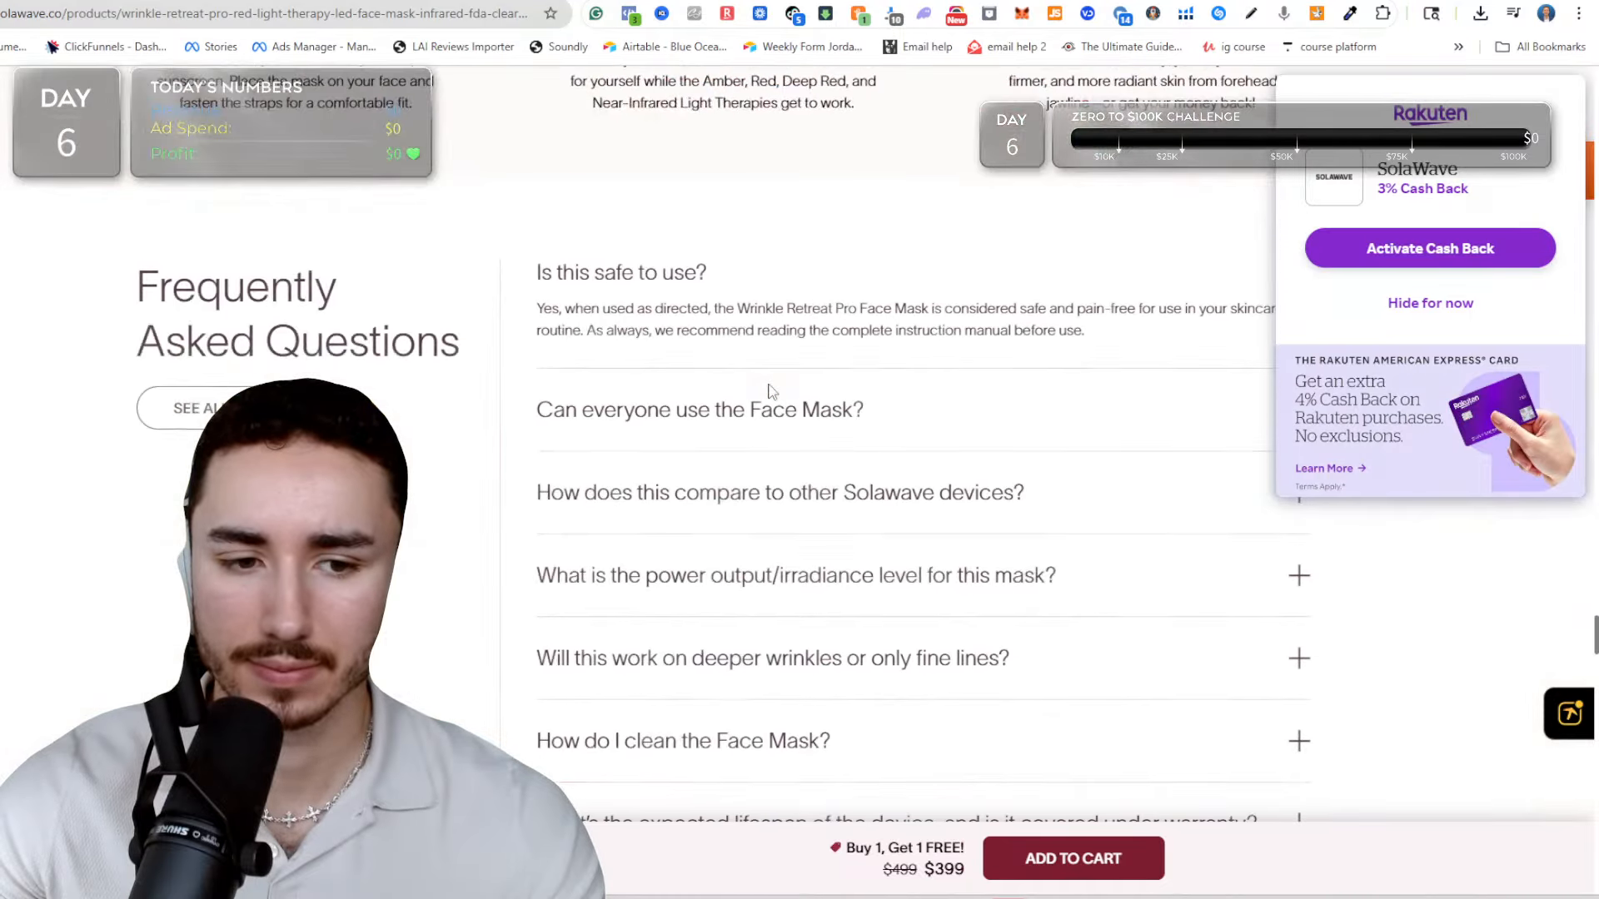
{"action": "scroll", "coordinate": [773, 392], "scroll_direction": "down", "scroll_amount": 15}
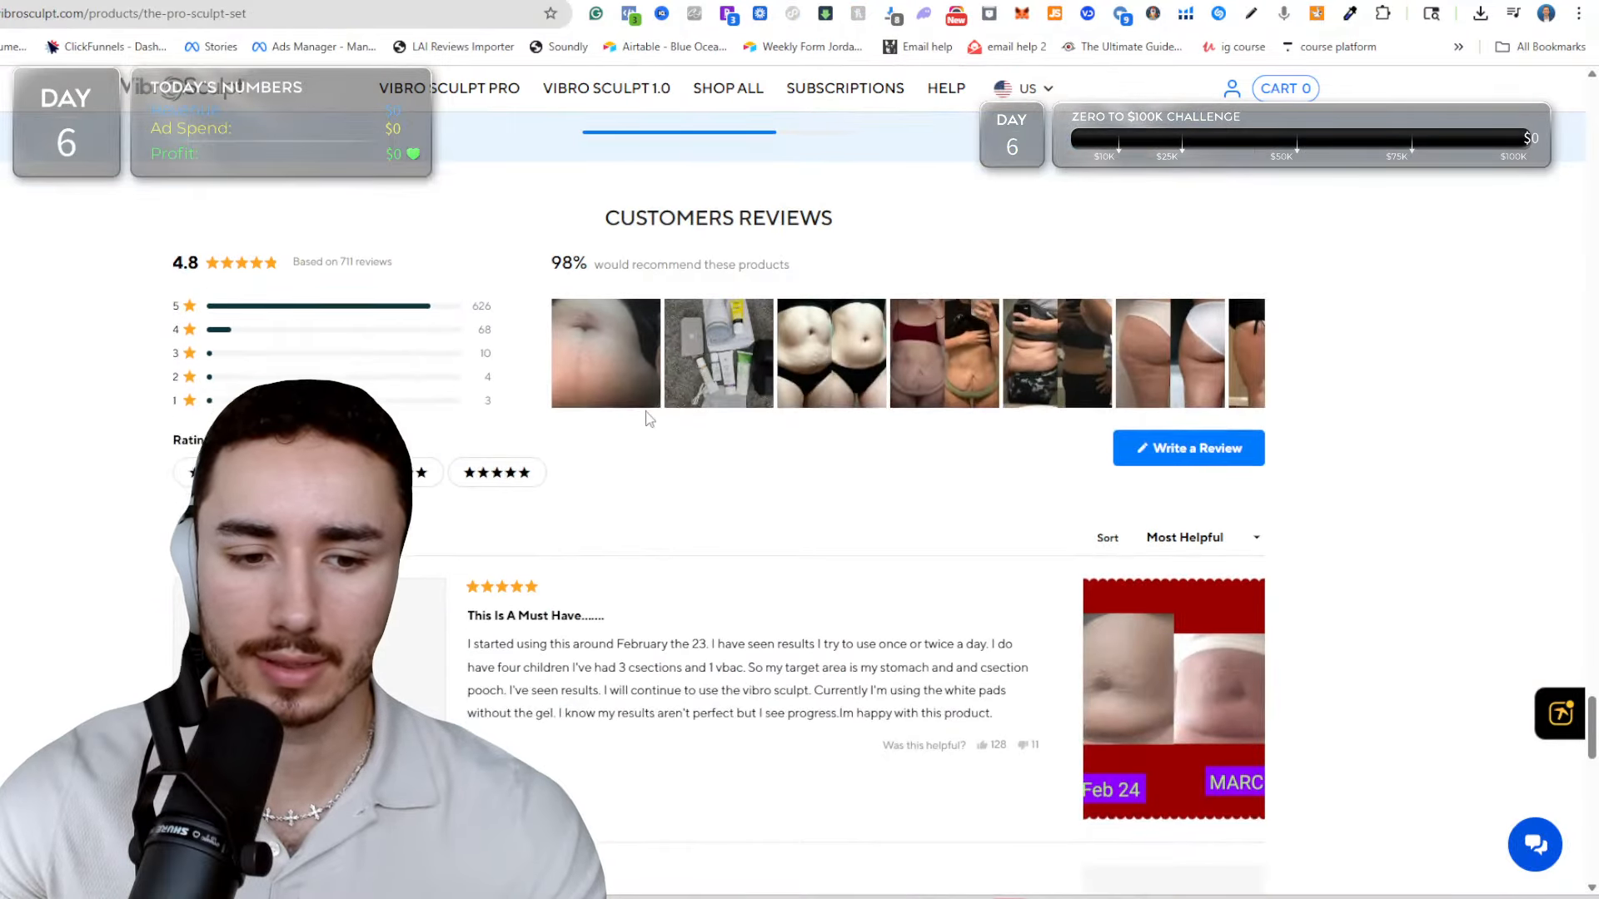
Switch to VibroSculpt's Pro Sculpt Set page and review its subscription, sculpting pads, usage steps, comparison, target areas and product description sections.
{"action": "scroll", "coordinate": [637, 405], "scroll_direction": "up", "scroll_amount": 15}
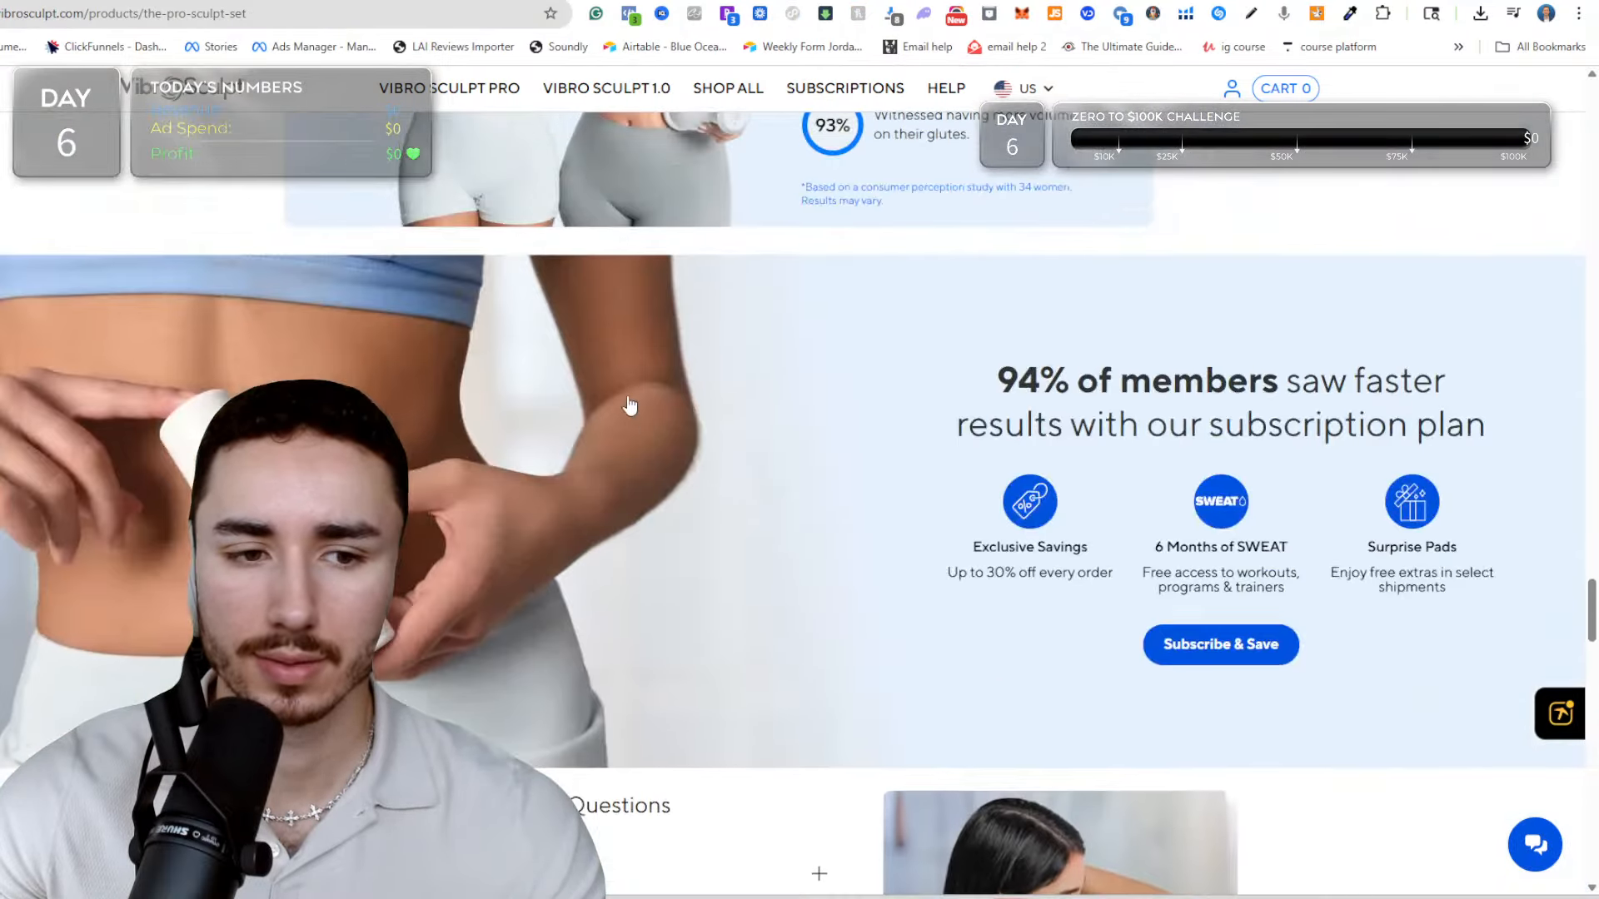
{"action": "scroll", "coordinate": [630, 405], "scroll_direction": "up", "scroll_amount": 12}
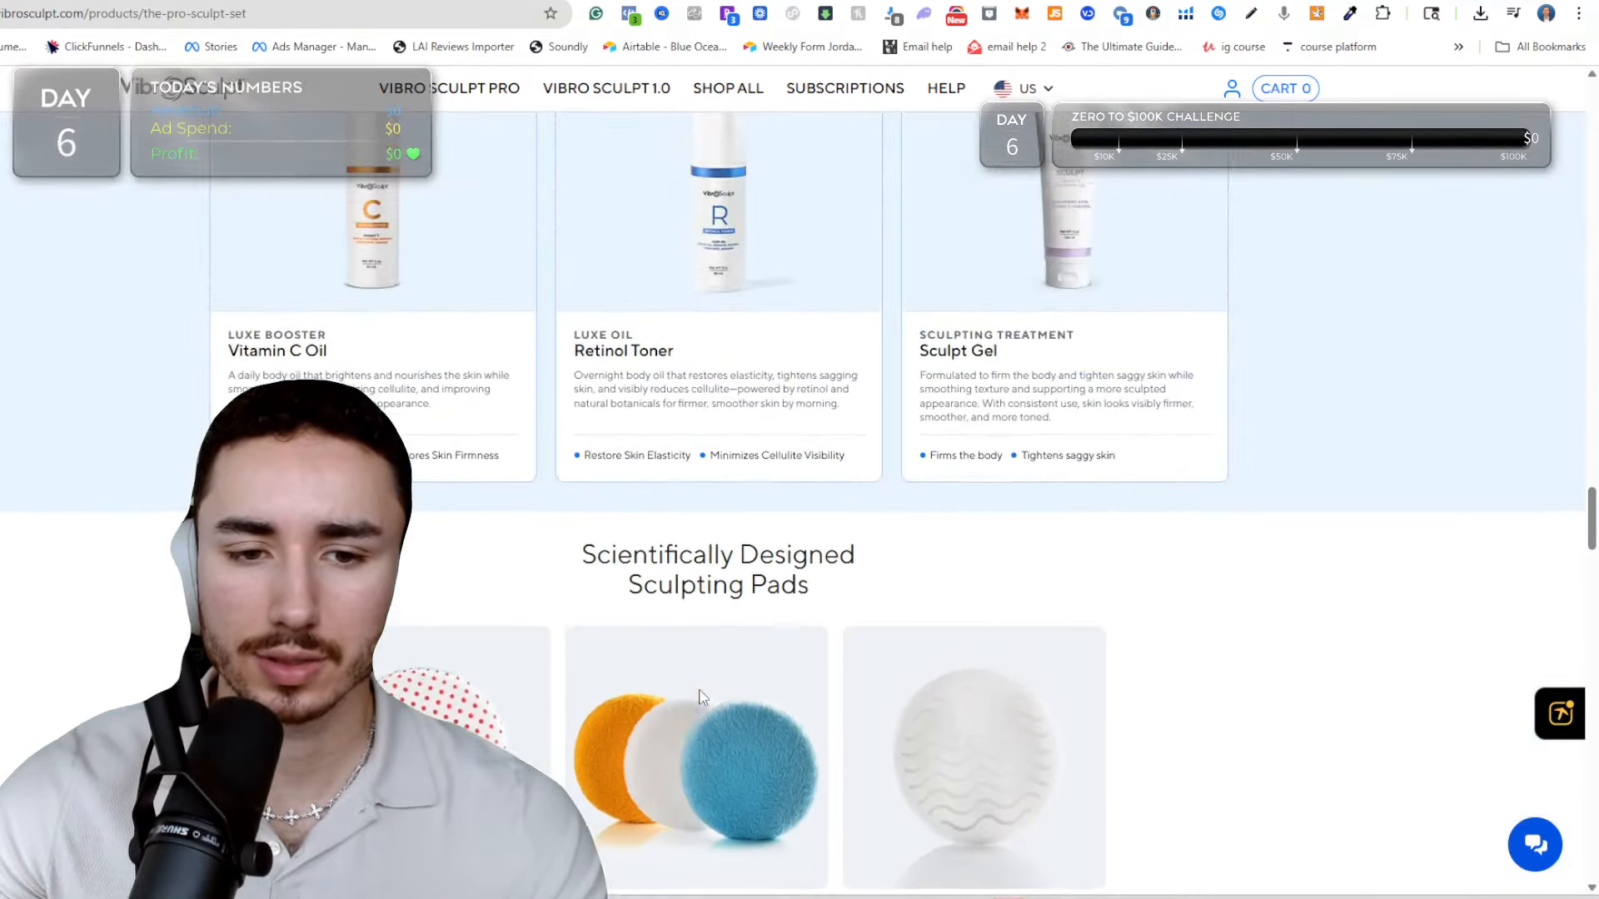
{"action": "scroll", "coordinate": [699, 696], "scroll_direction": "up", "scroll_amount": 10}
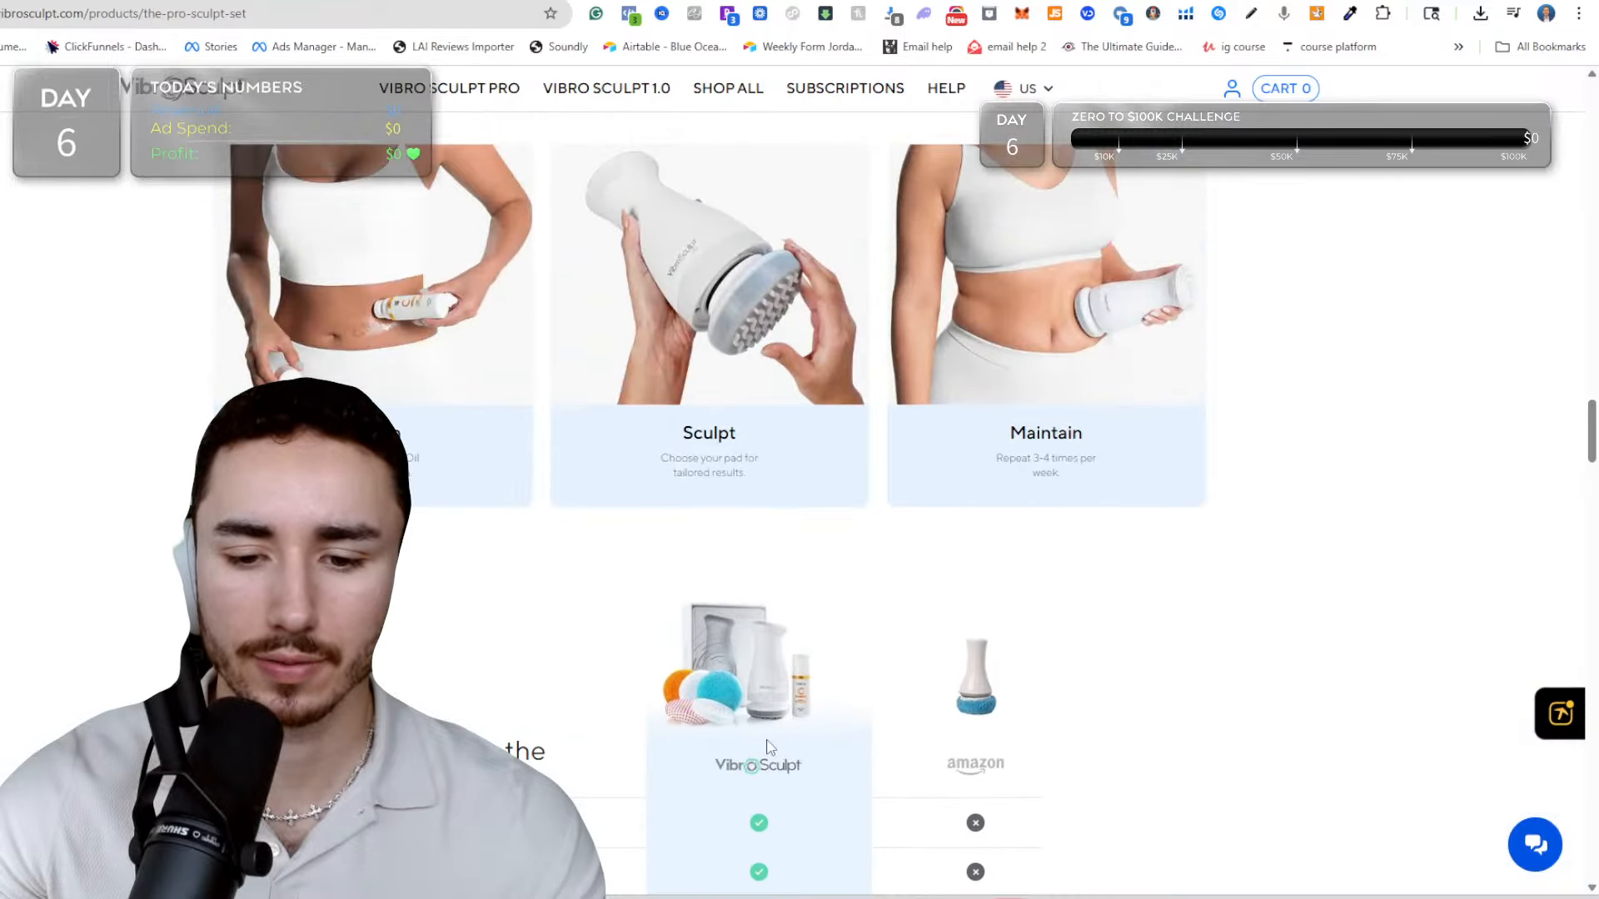
{"action": "scroll", "coordinate": [768, 745], "scroll_direction": "up", "scroll_amount": 15}
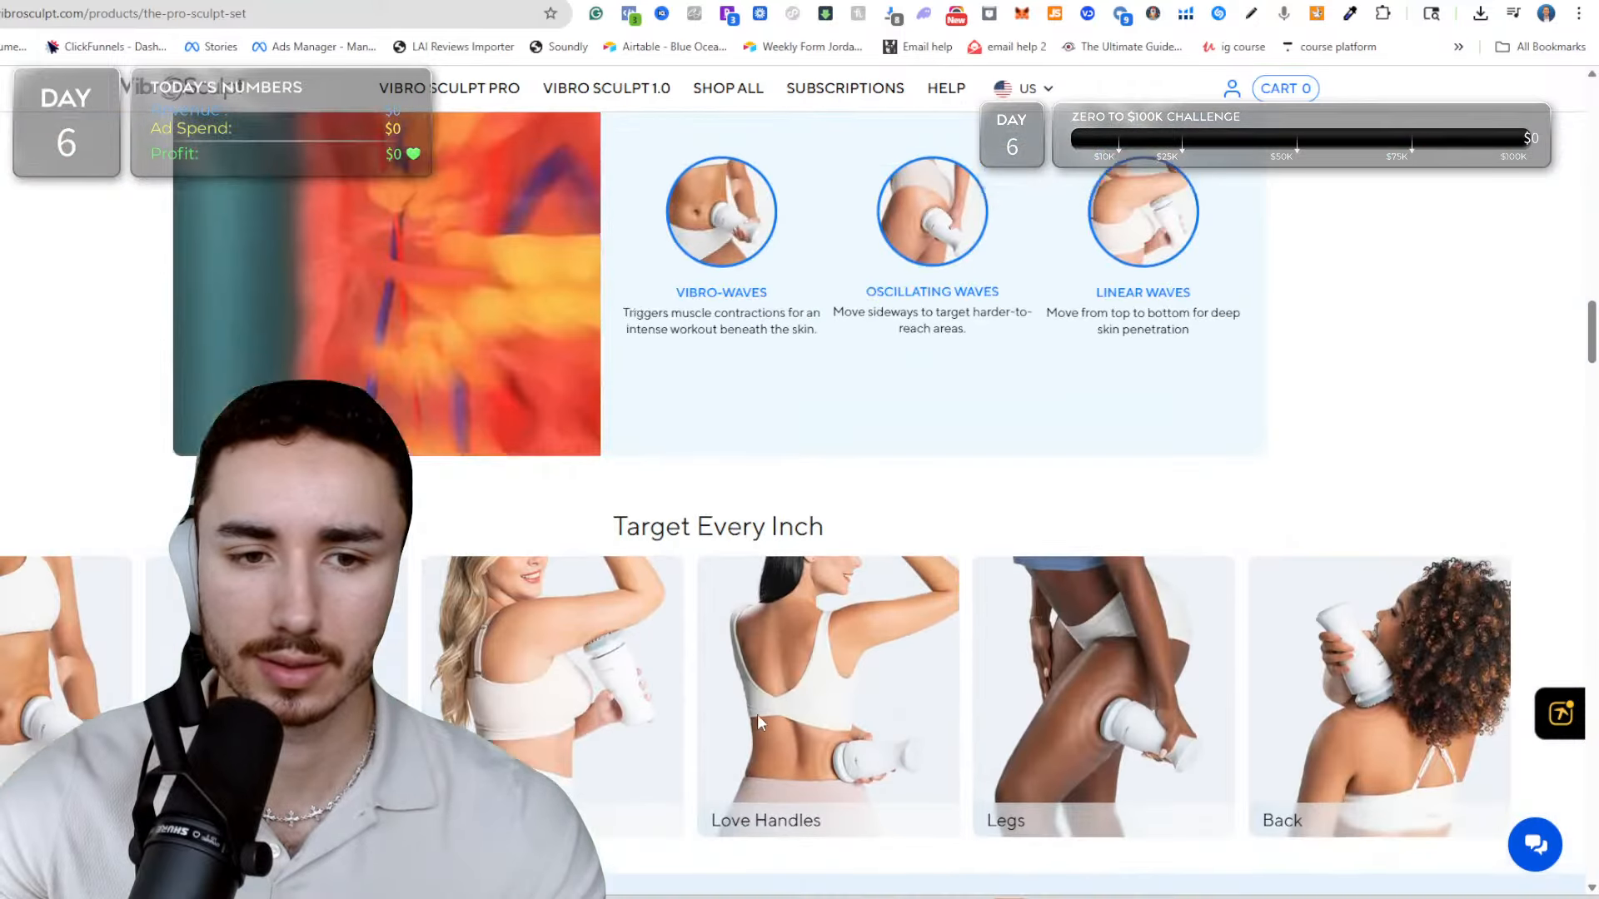
{"action": "scroll", "coordinate": [759, 718], "scroll_direction": "up", "scroll_amount": 15}
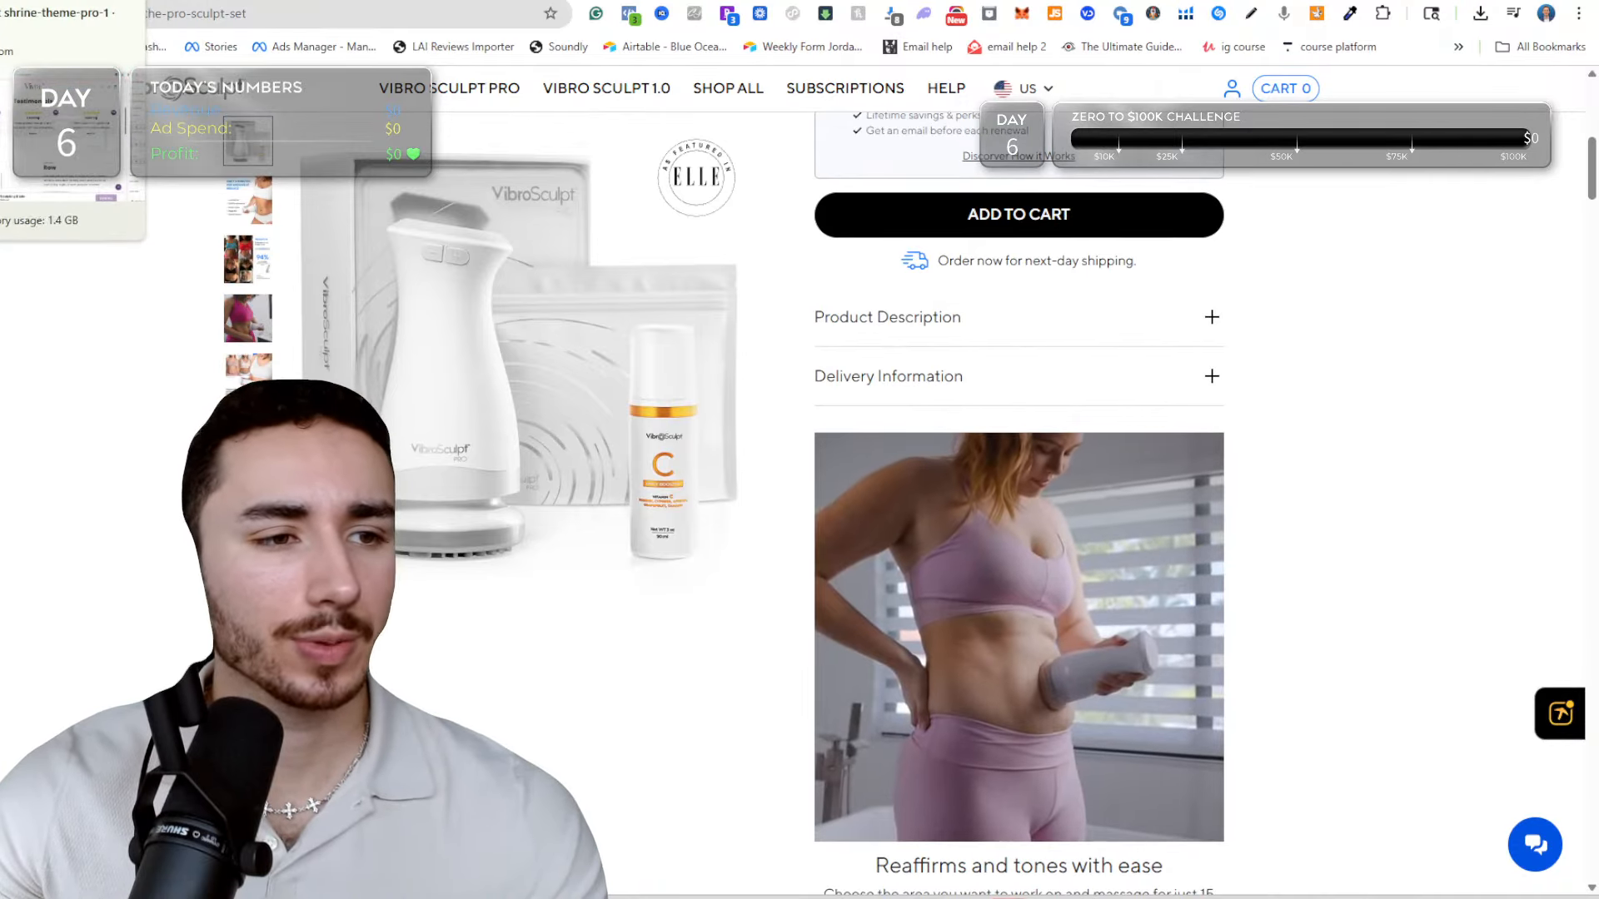
Return to the Shopify theme editor and hide the Custom columns section on the sculpting-blade page.
{"action": "left_click", "coordinate": [4, 2]}
{"action": "scroll", "coordinate": [732, 229], "scroll_direction": "down", "scroll_amount": 6}
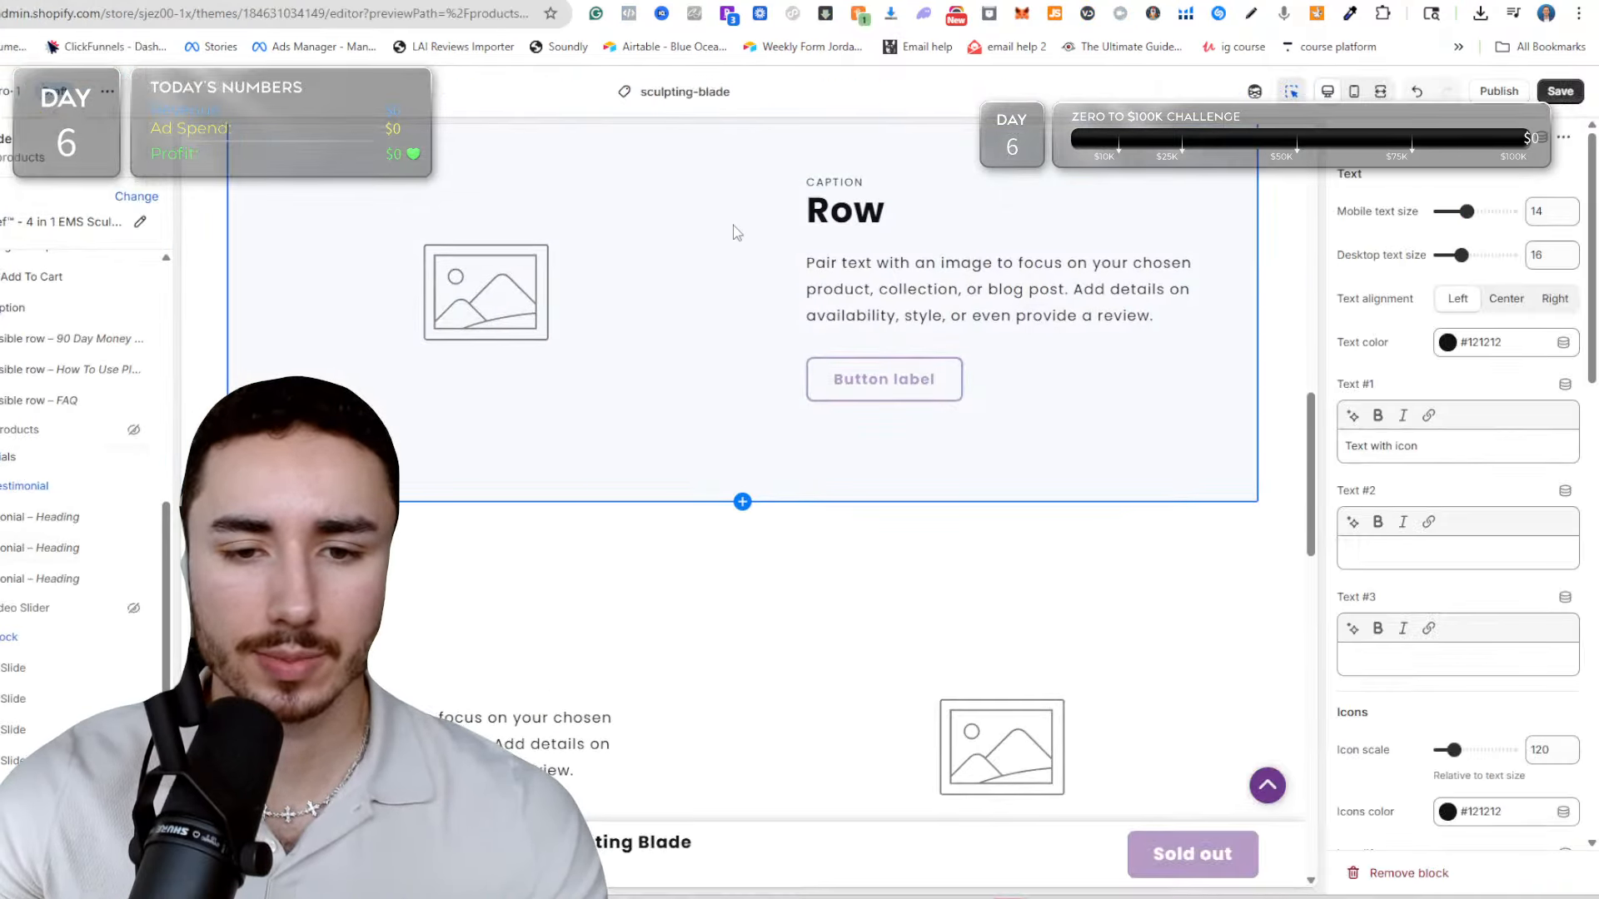
{"action": "scroll", "coordinate": [721, 336], "scroll_direction": "down", "scroll_amount": 3}
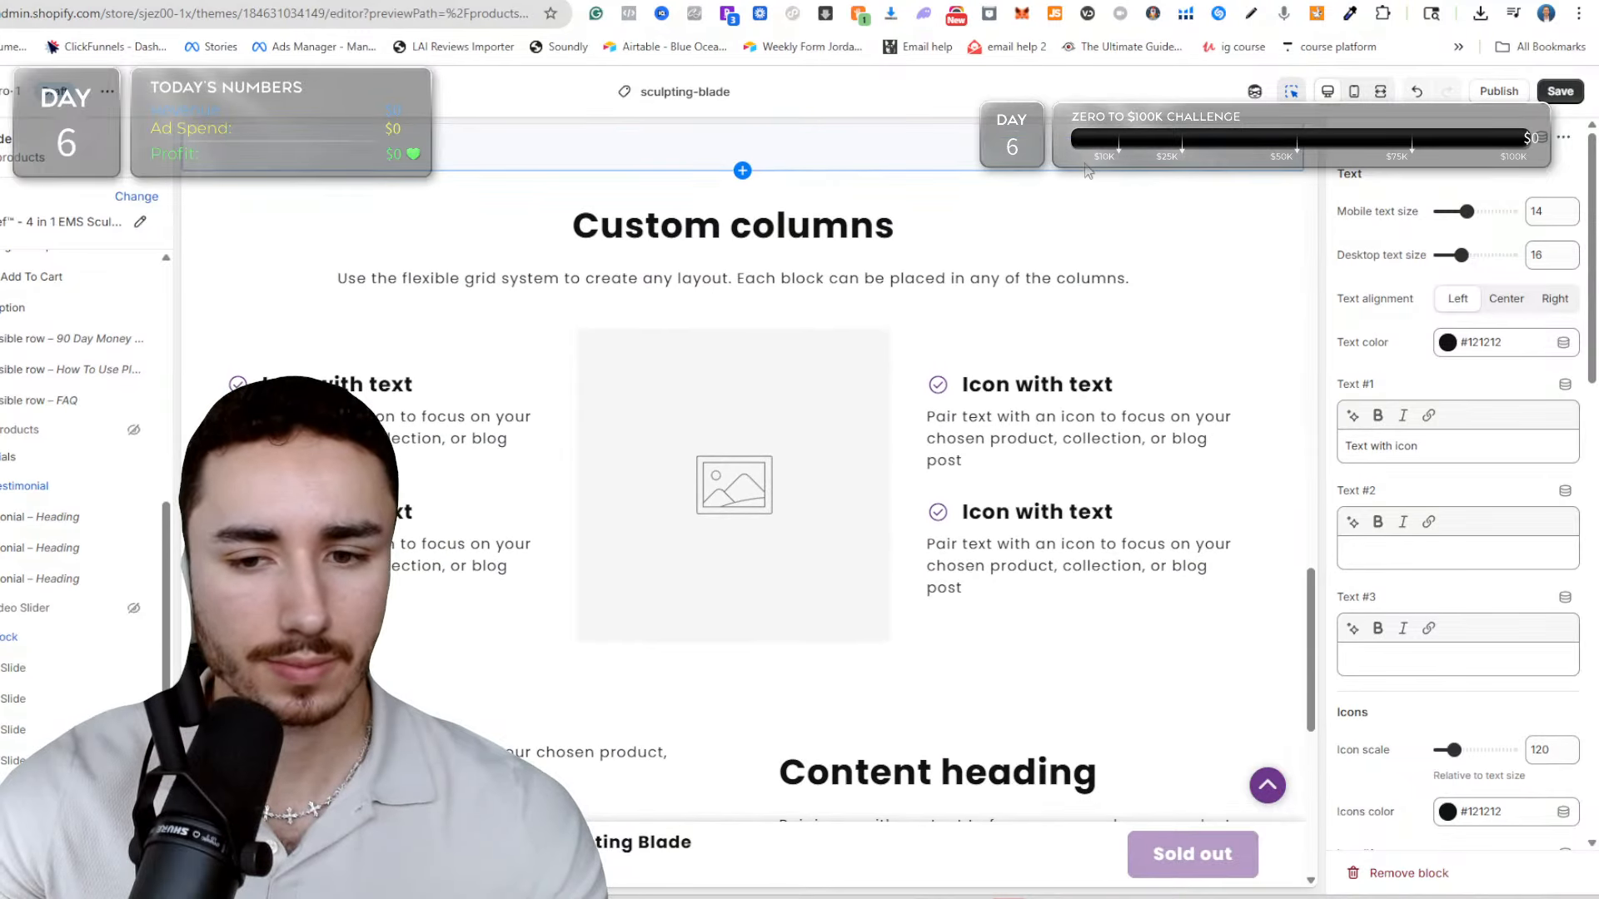
{"action": "scroll", "coordinate": [83, 541], "scroll_direction": "down", "scroll_amount": 2}
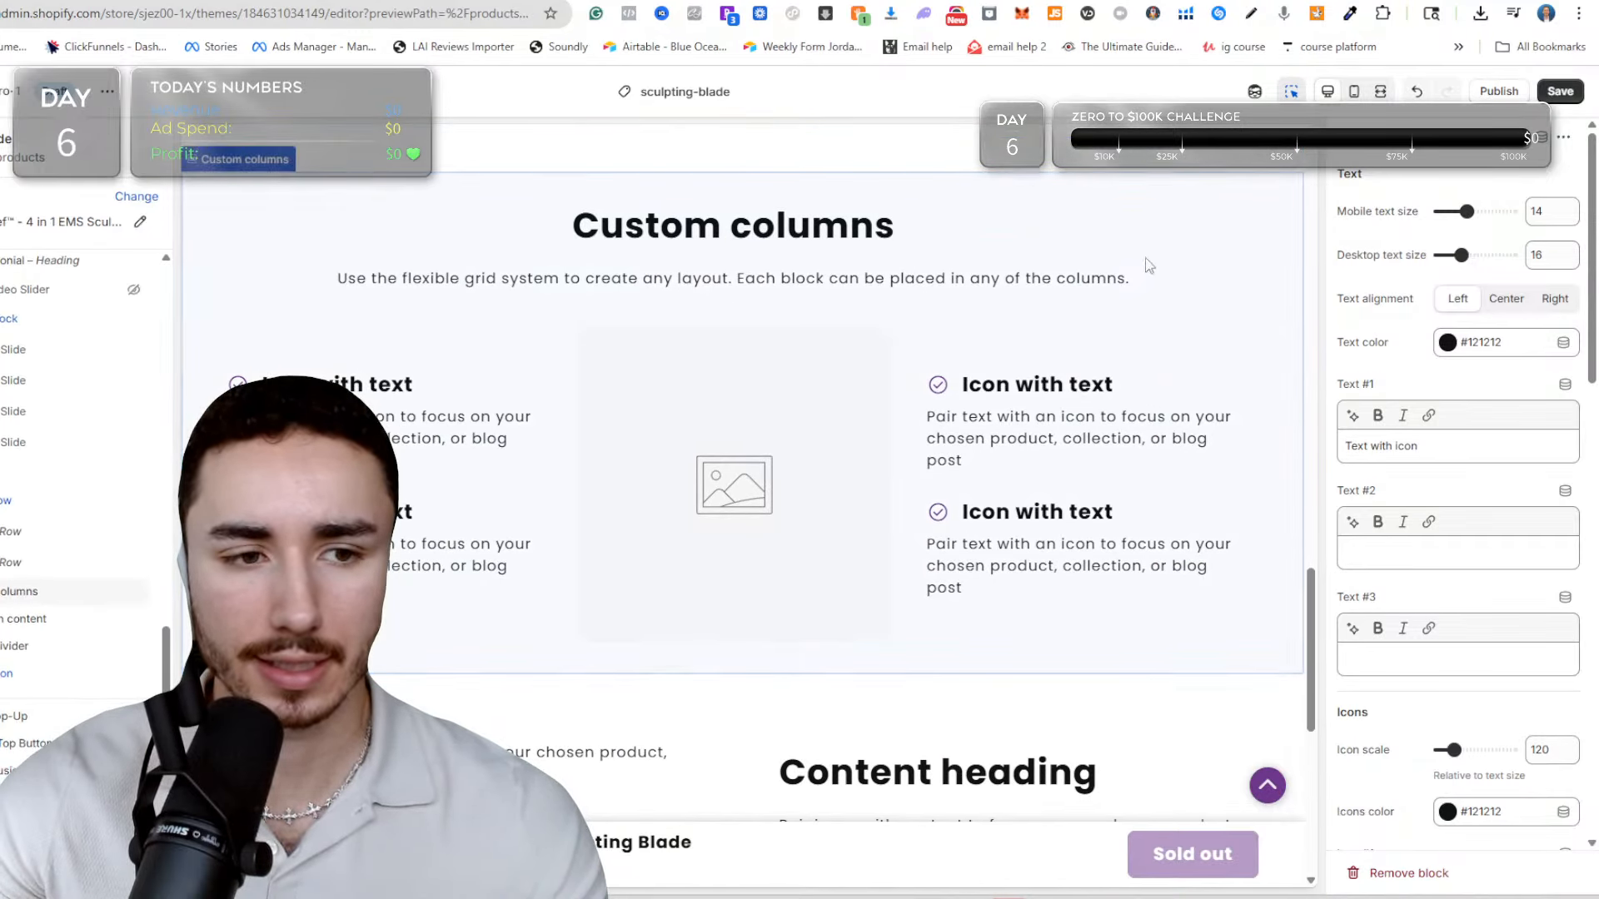
{"action": "left_click", "coordinate": [115, 596]}
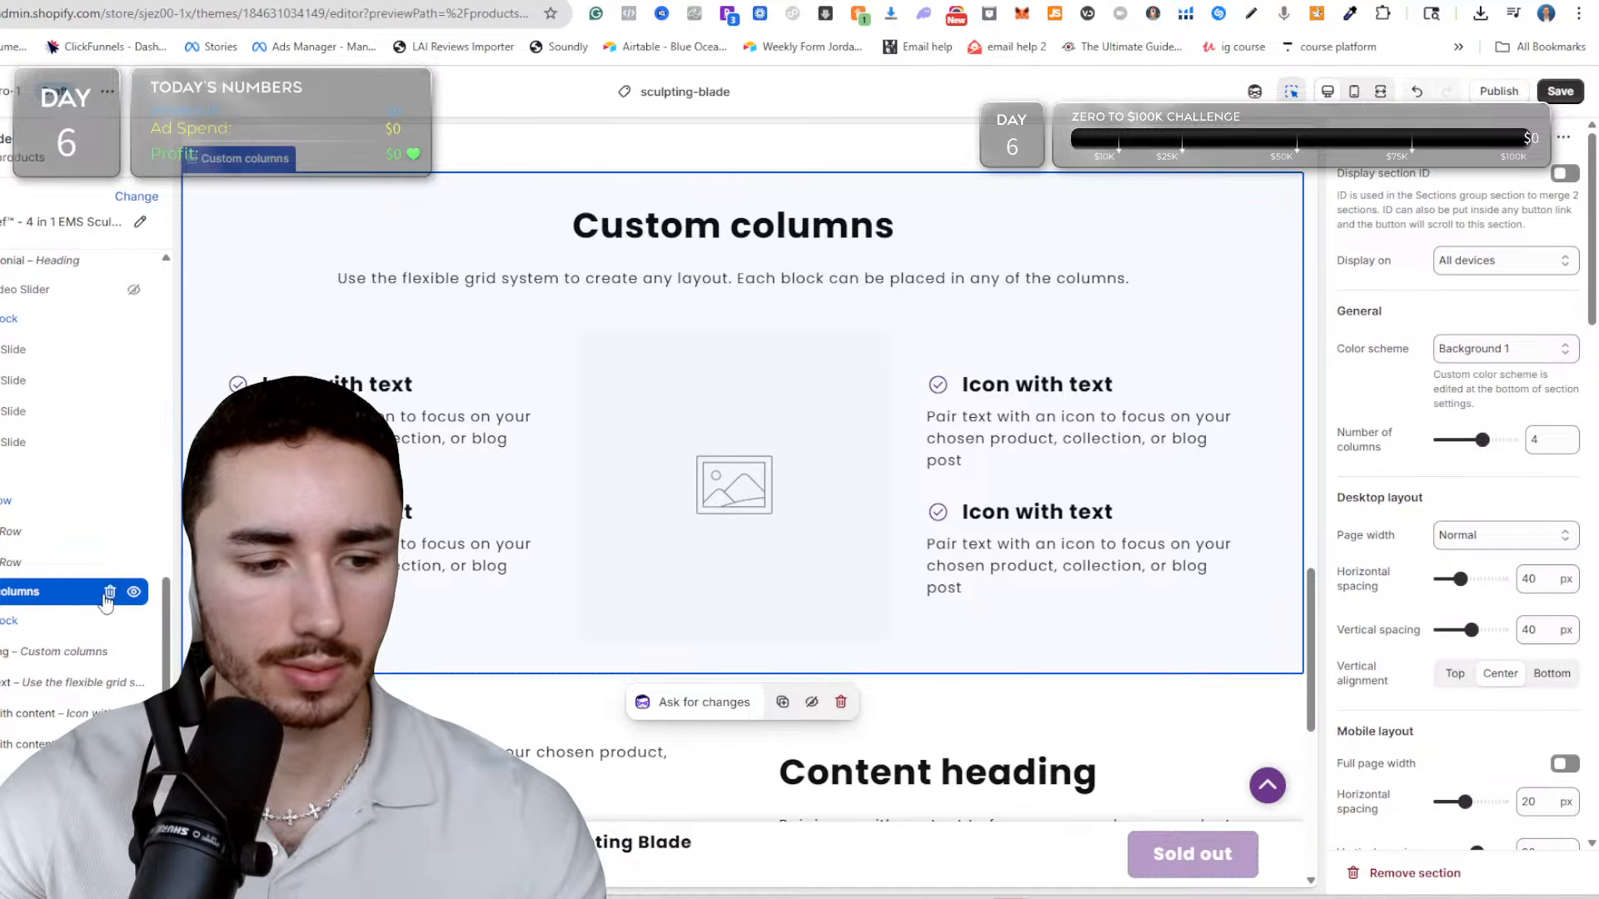
{"action": "left_click", "coordinate": [134, 592]}
Hide the Icons with content section above the footer of the sculpting-blade page.
{"action": "scroll", "coordinate": [700, 366], "scroll_direction": "up", "scroll_amount": 2}
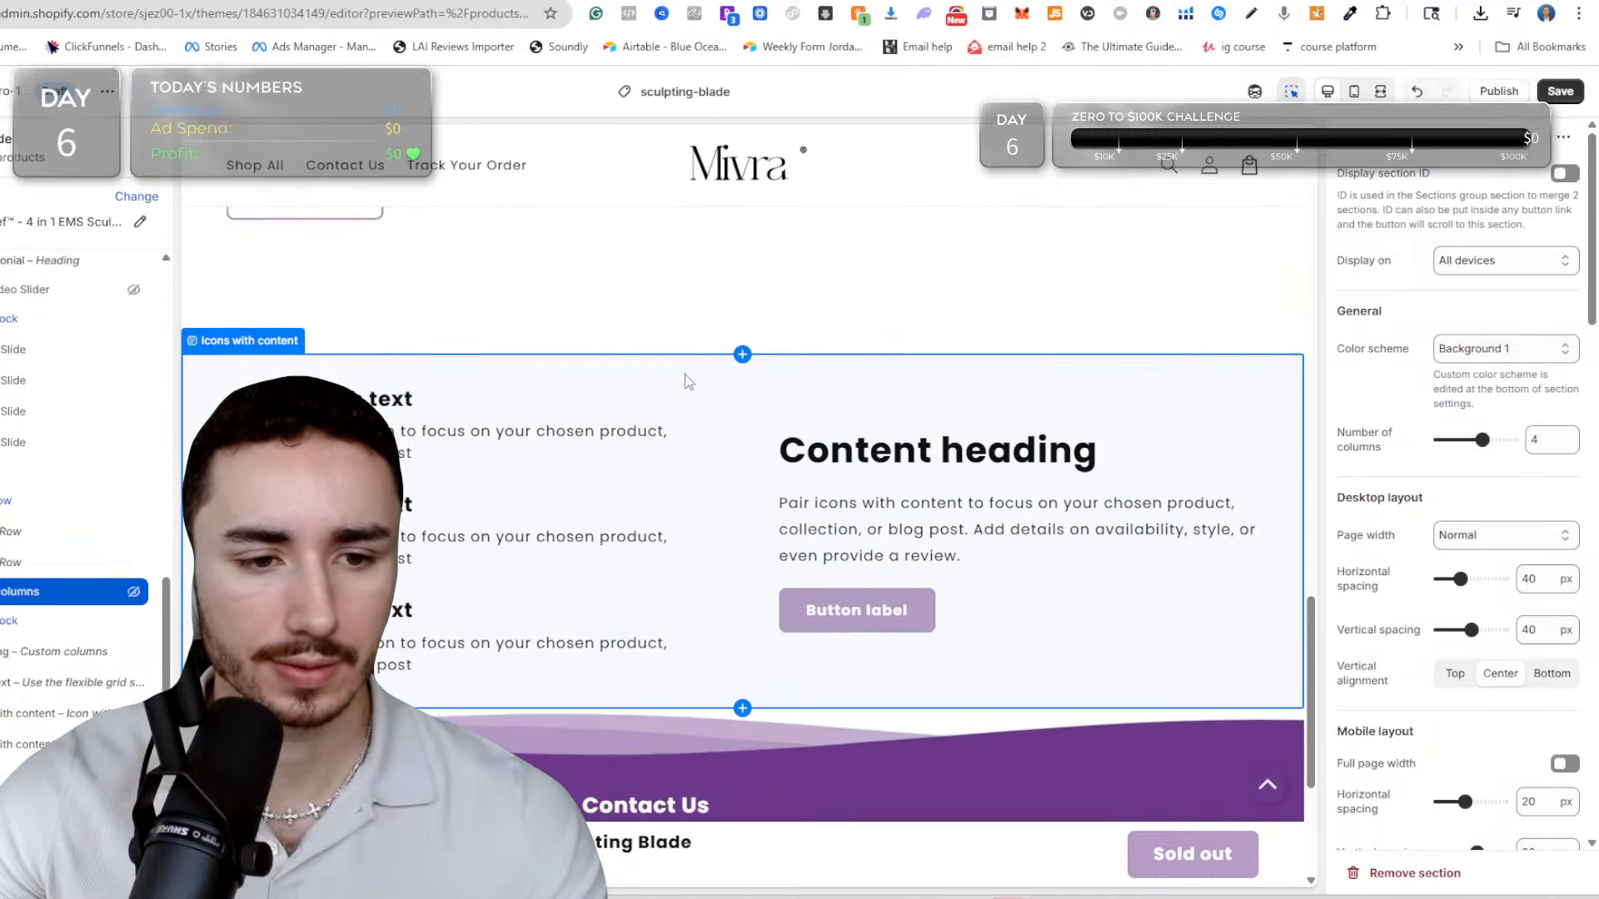
{"action": "scroll", "coordinate": [654, 393], "scroll_direction": "up", "scroll_amount": 3}
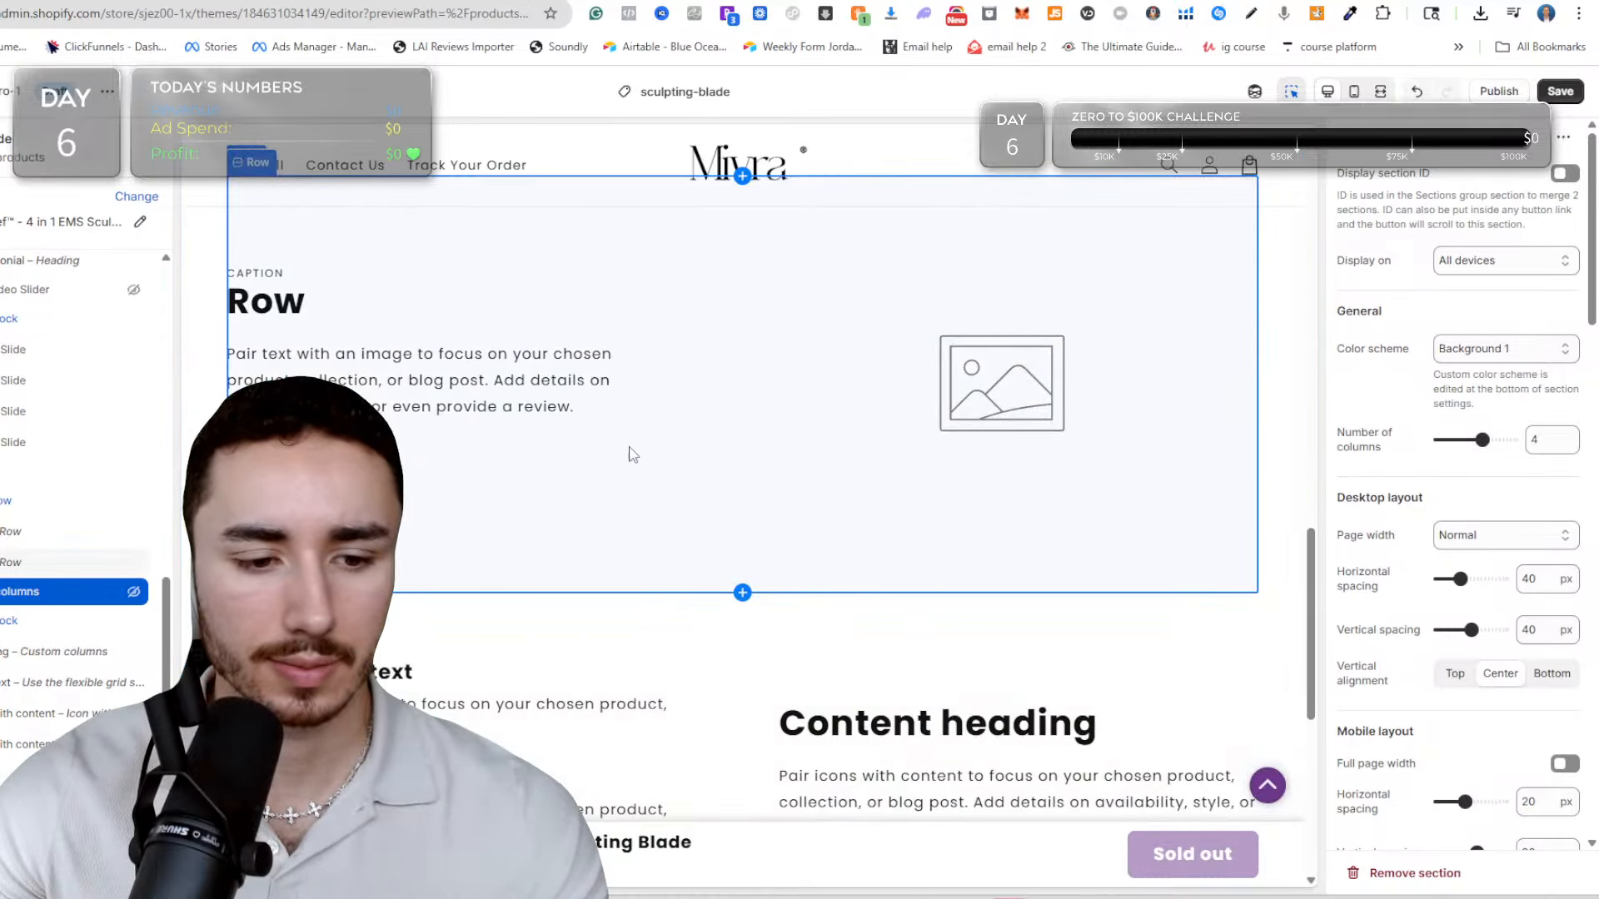
{"action": "scroll", "coordinate": [633, 454], "scroll_direction": "down", "scroll_amount": 2}
{"action": "left_click", "coordinate": [733, 550]}
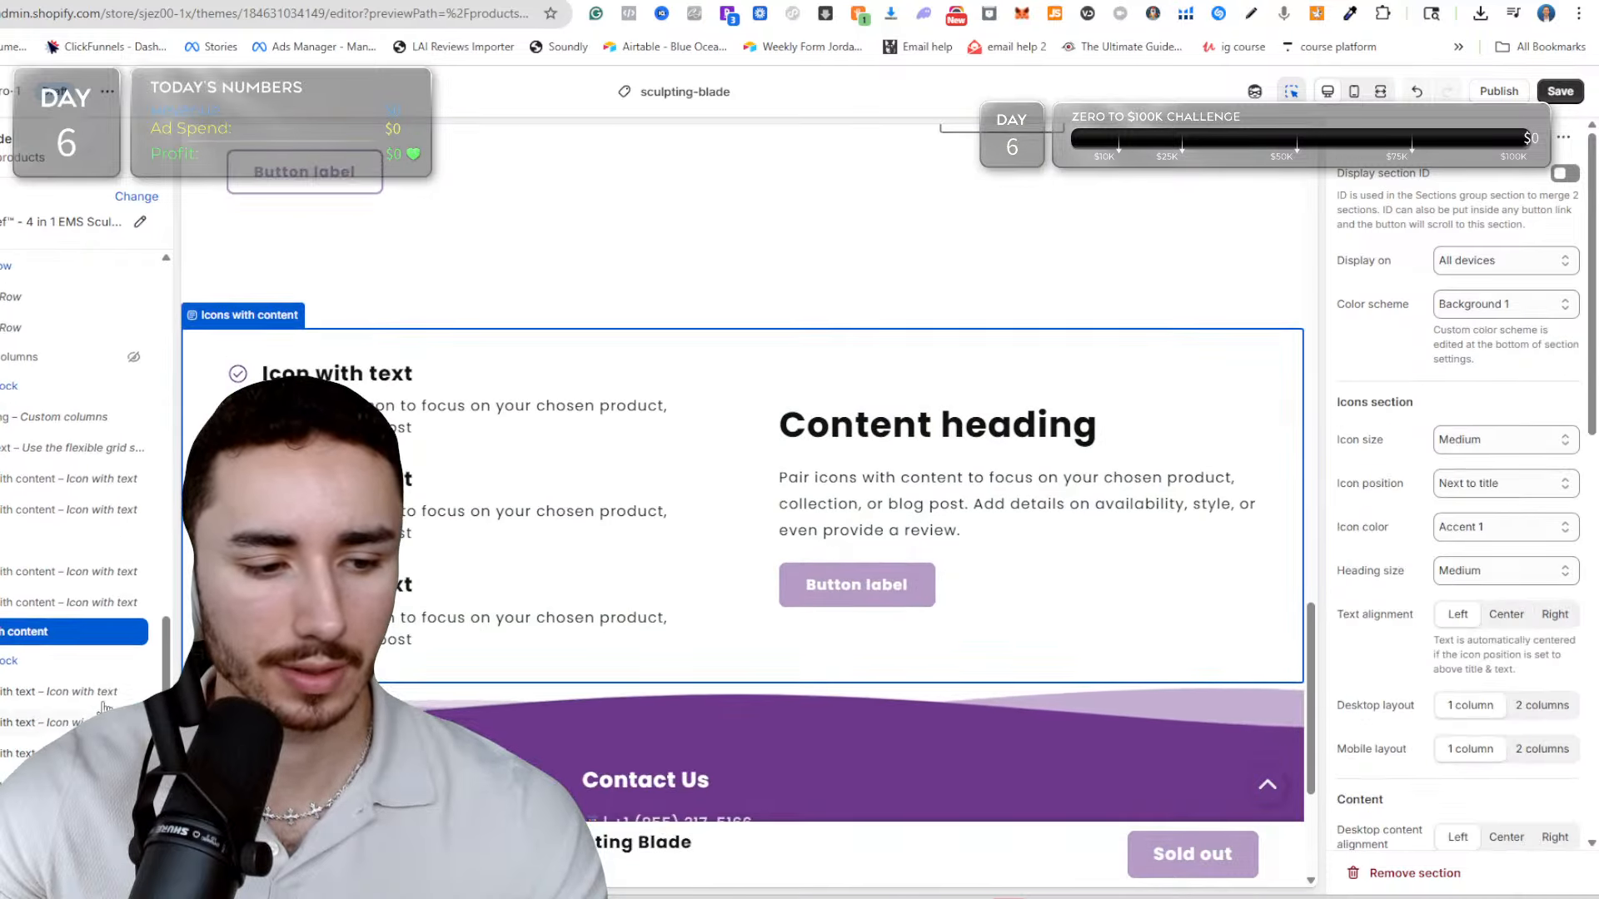
{"action": "scroll", "coordinate": [104, 708], "scroll_direction": "down", "scroll_amount": 1}
{"action": "left_click", "coordinate": [132, 573]}
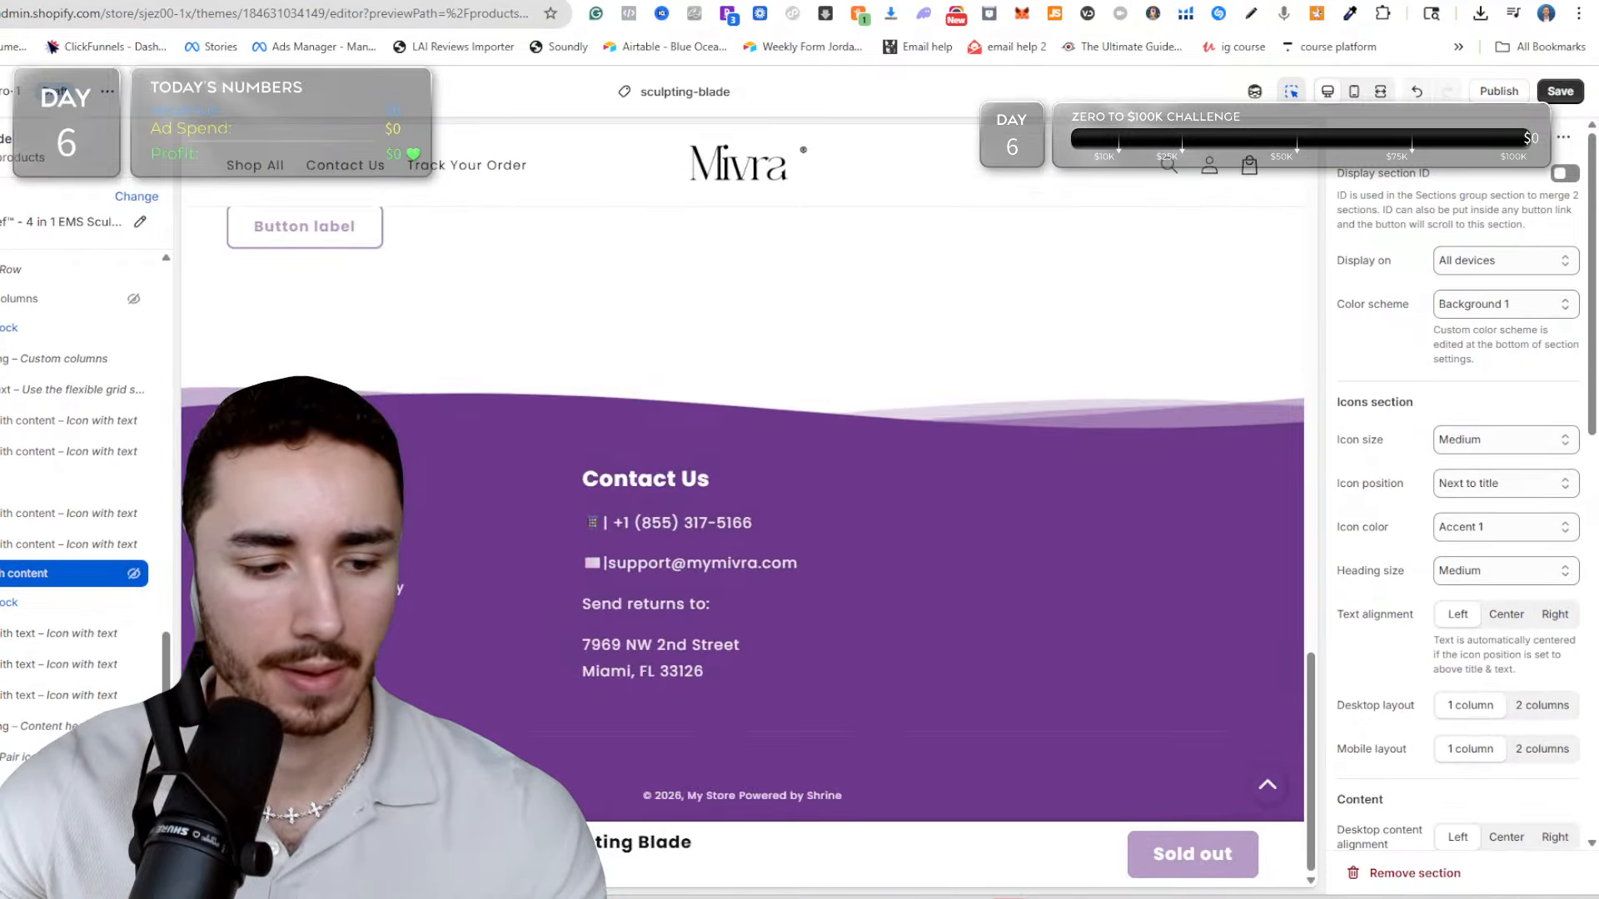
Add the SS - Comparison table #22 section above the footer, followed directly by the SS - Testimonial #8 section.
{"action": "left_click", "coordinate": [738, 435]}
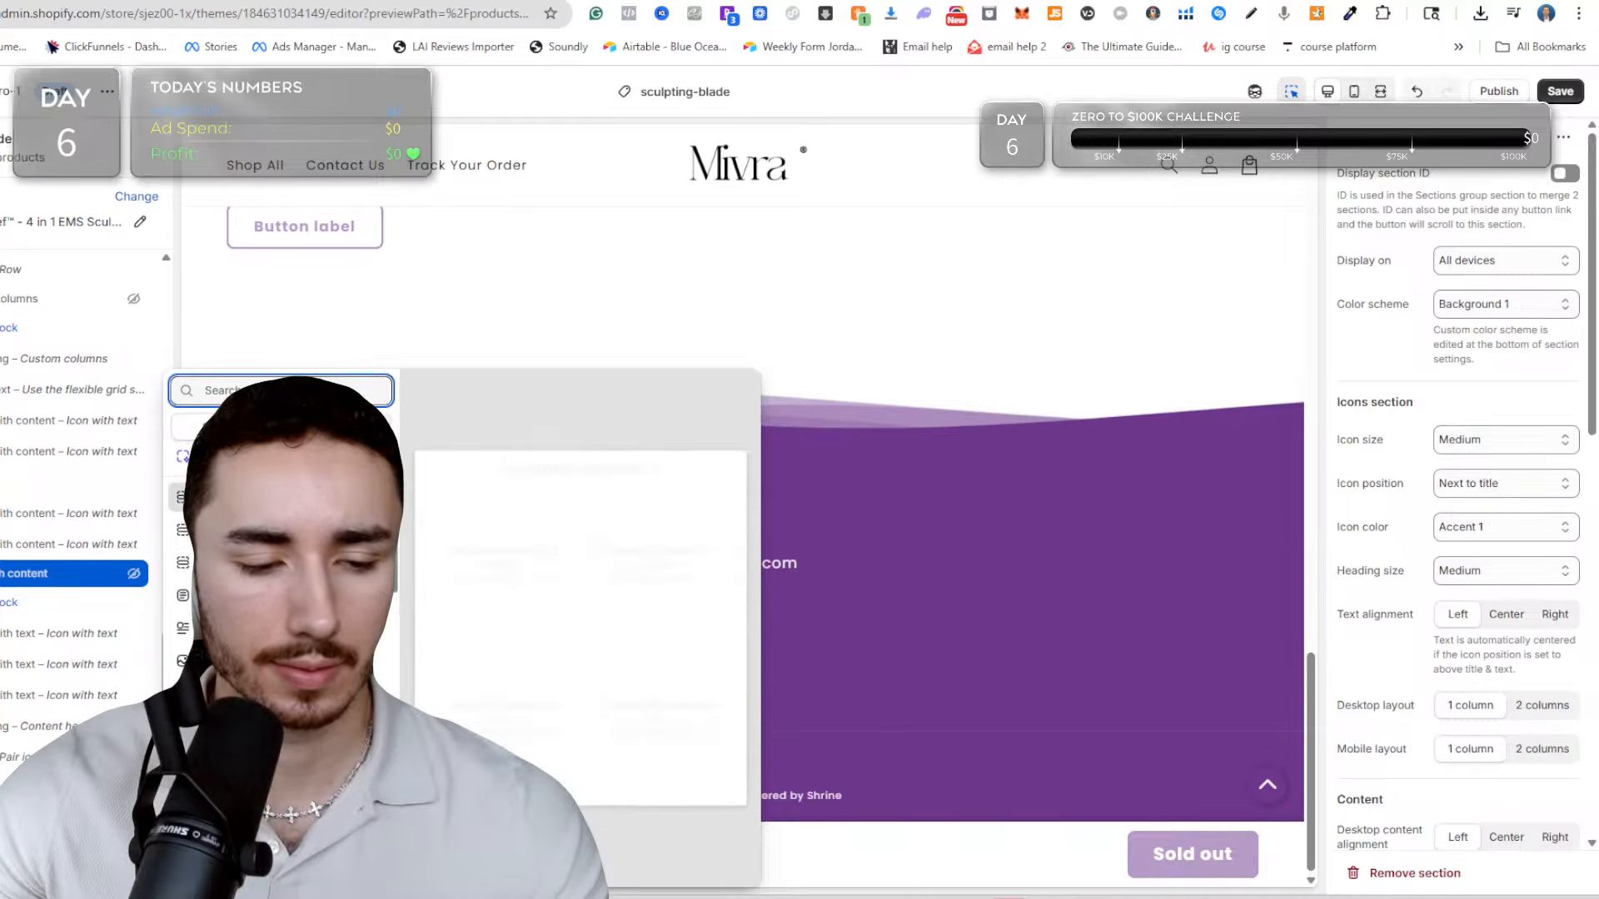
{"action": "scroll", "coordinate": [284, 533], "scroll_direction": "down", "scroll_amount": 1}
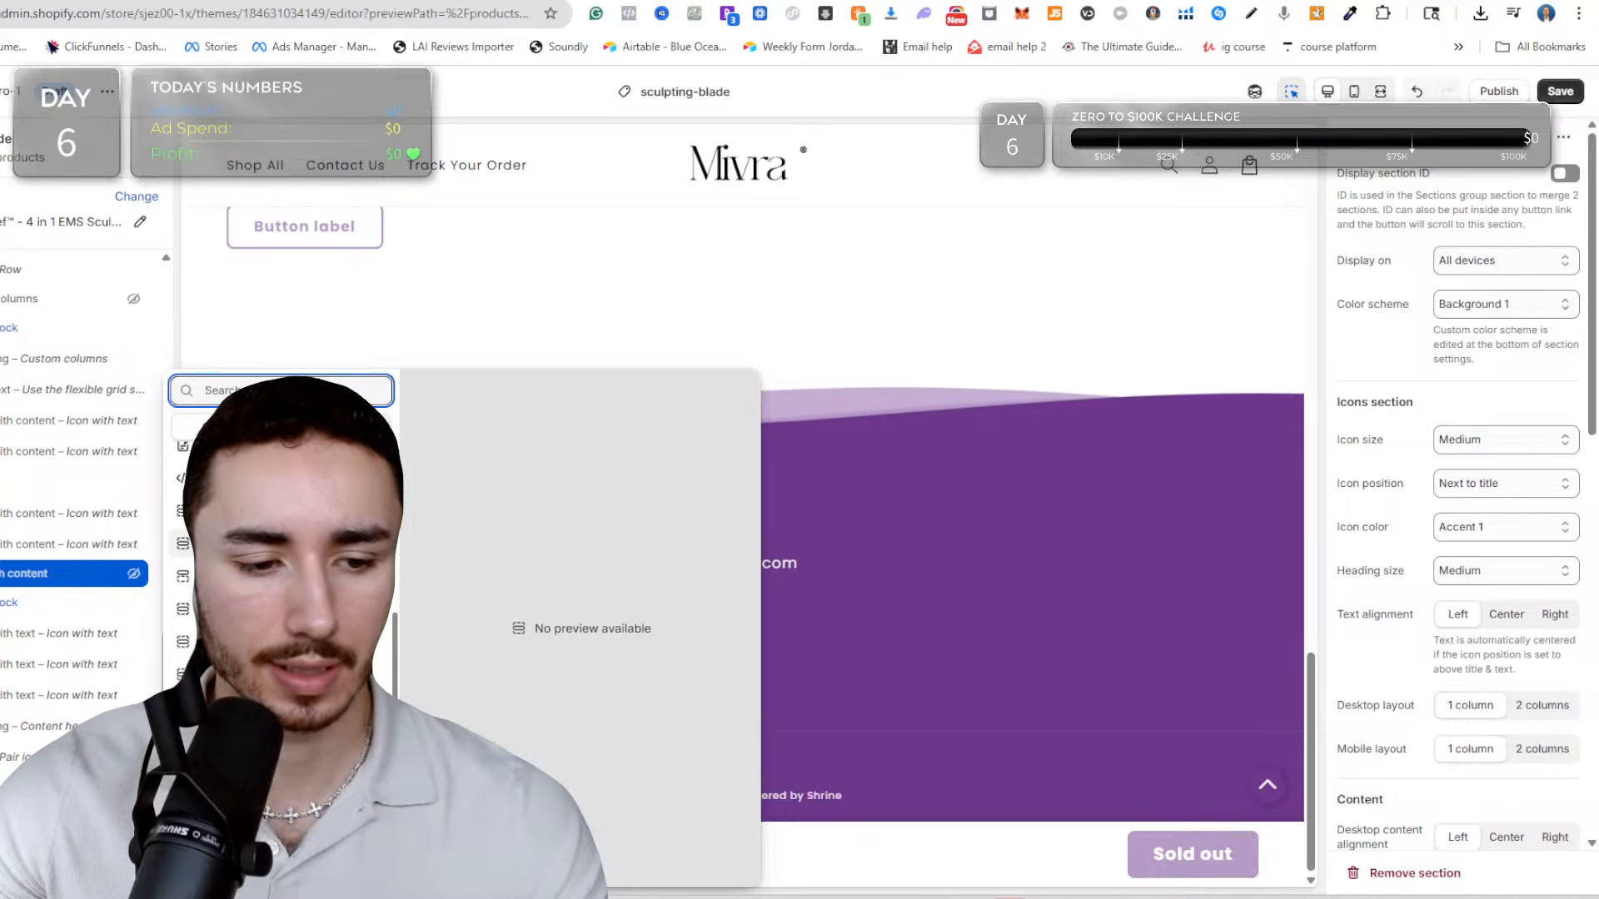
{"action": "scroll", "coordinate": [283, 566], "scroll_direction": "down", "scroll_amount": 8}
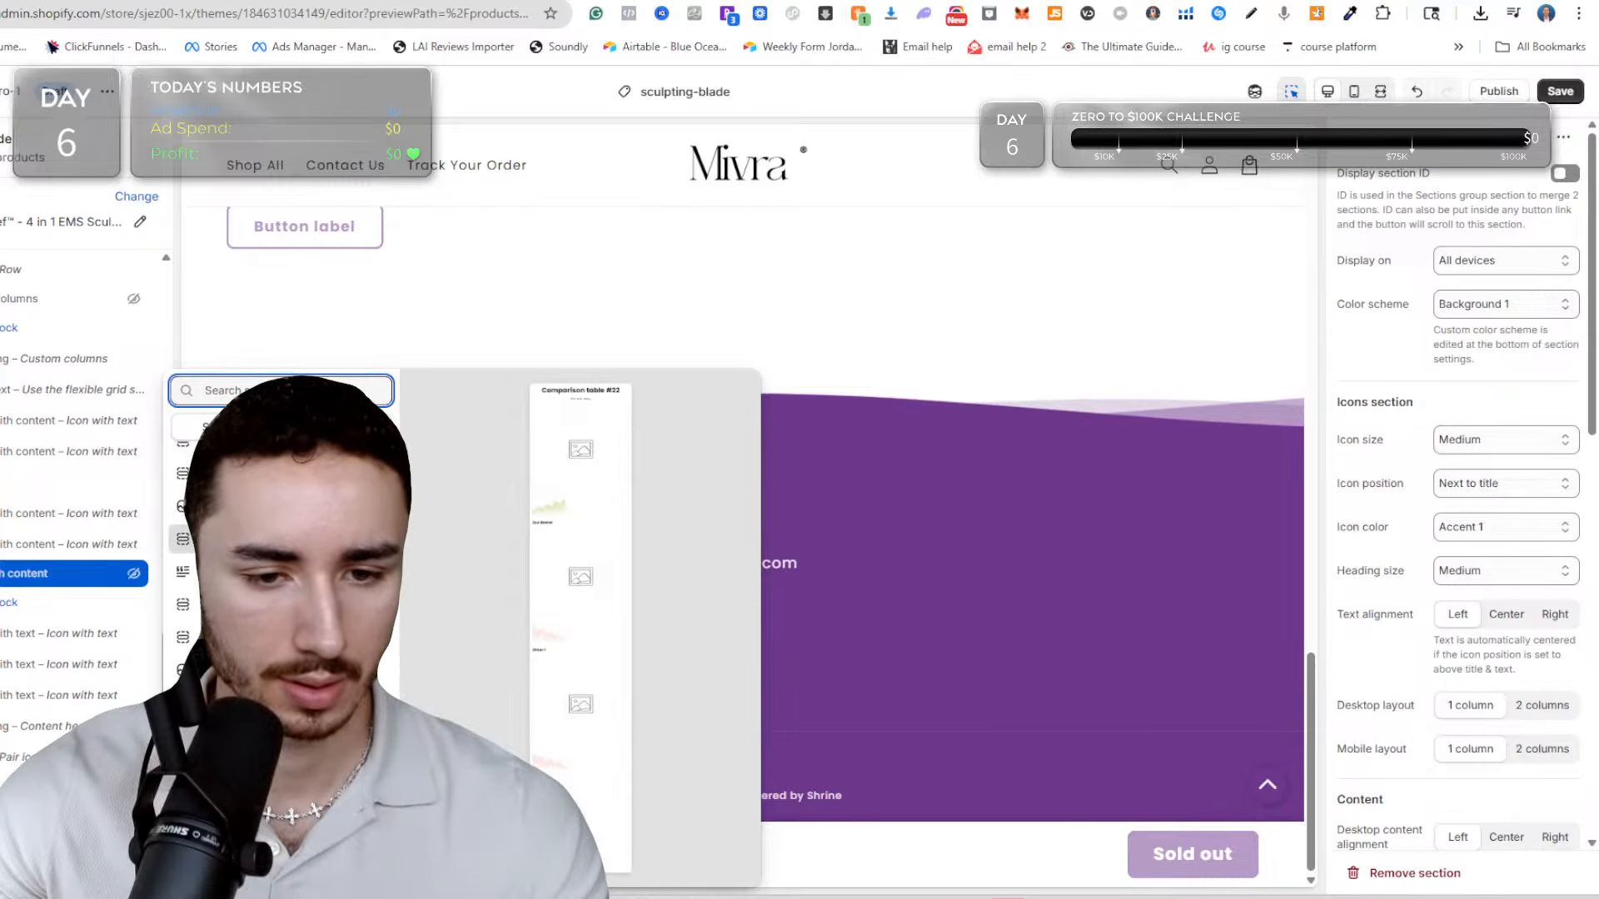
{"action": "left_click", "coordinate": [283, 538]}
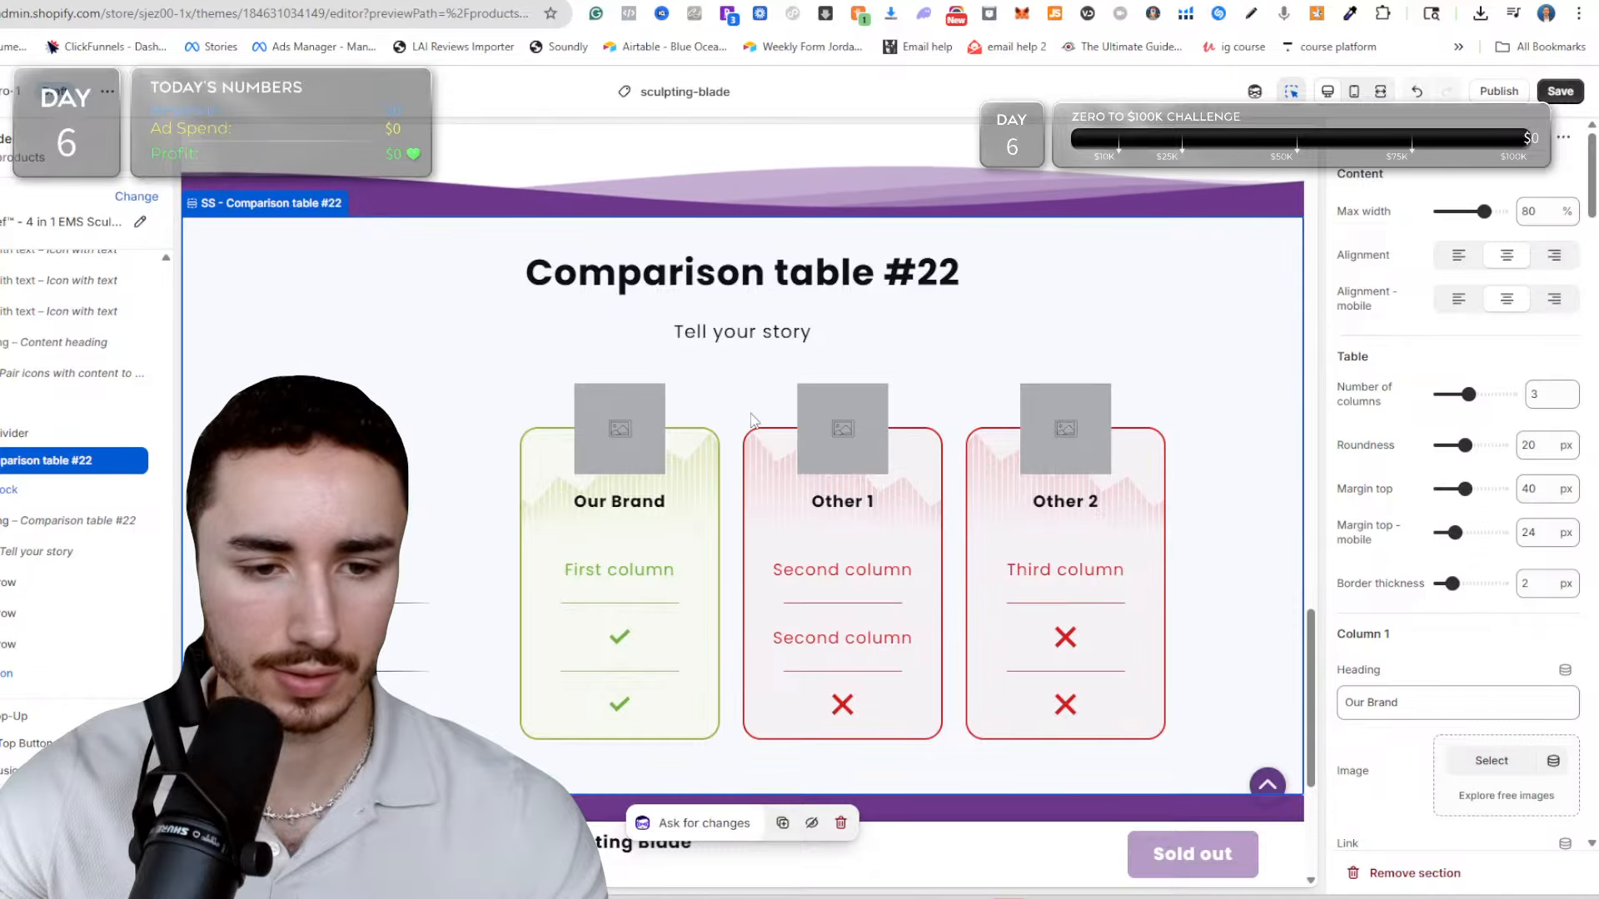
{"action": "left_click", "coordinate": [50, 673]}
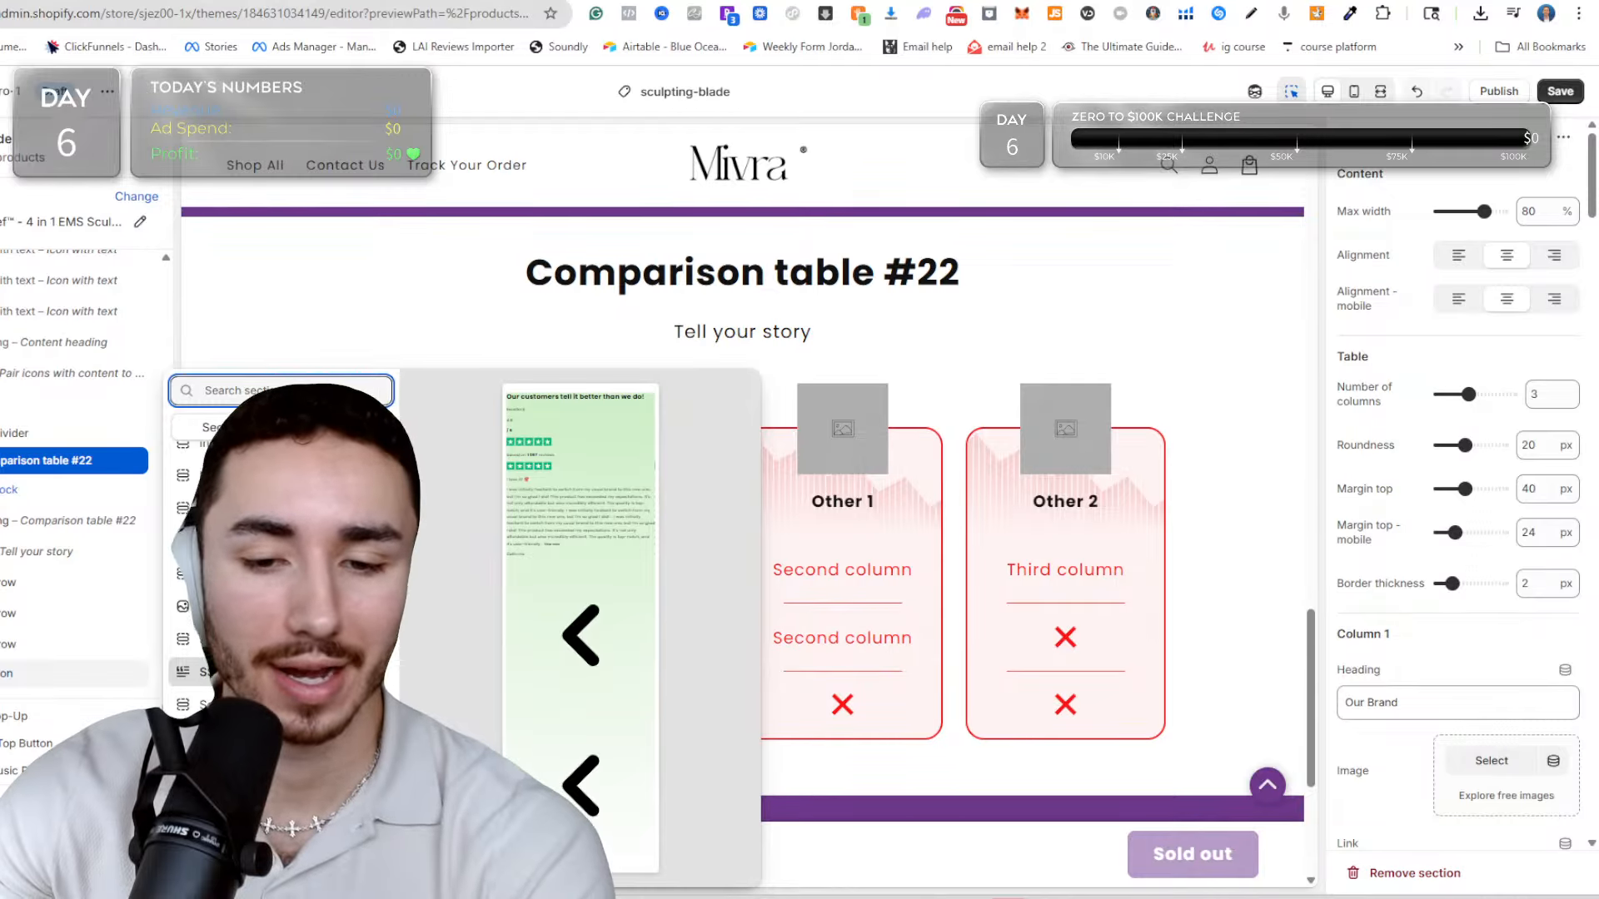
{"action": "left_click", "coordinate": [283, 672]}
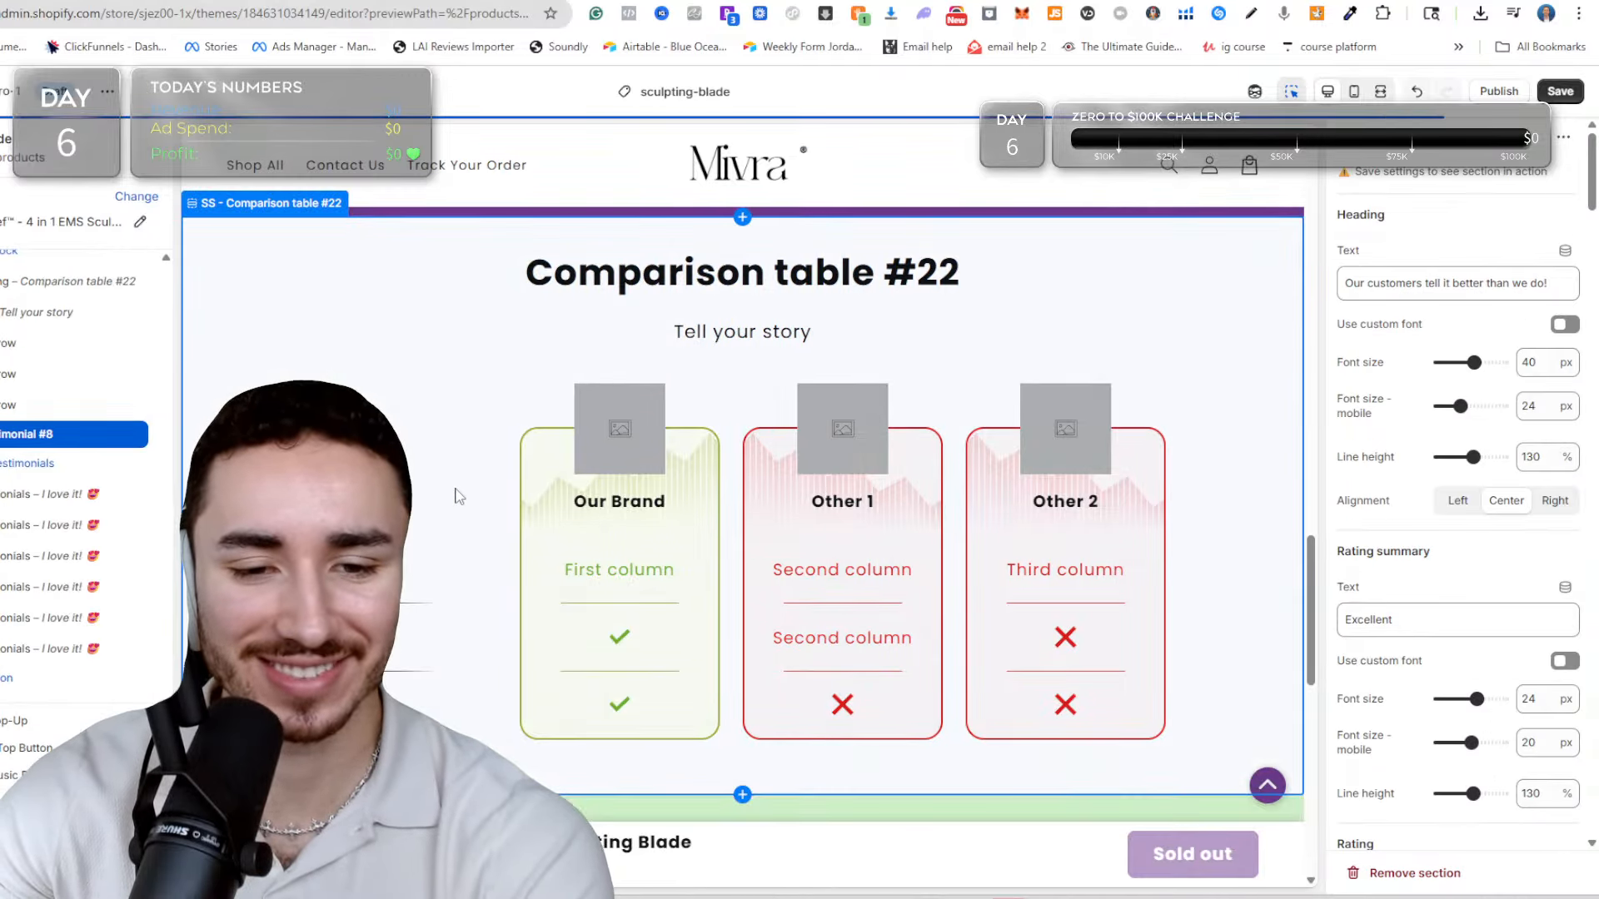
Insert a Results section between the section divider and Comparison table #22.
{"action": "scroll", "coordinate": [702, 412], "scroll_direction": "up", "scroll_amount": 20}
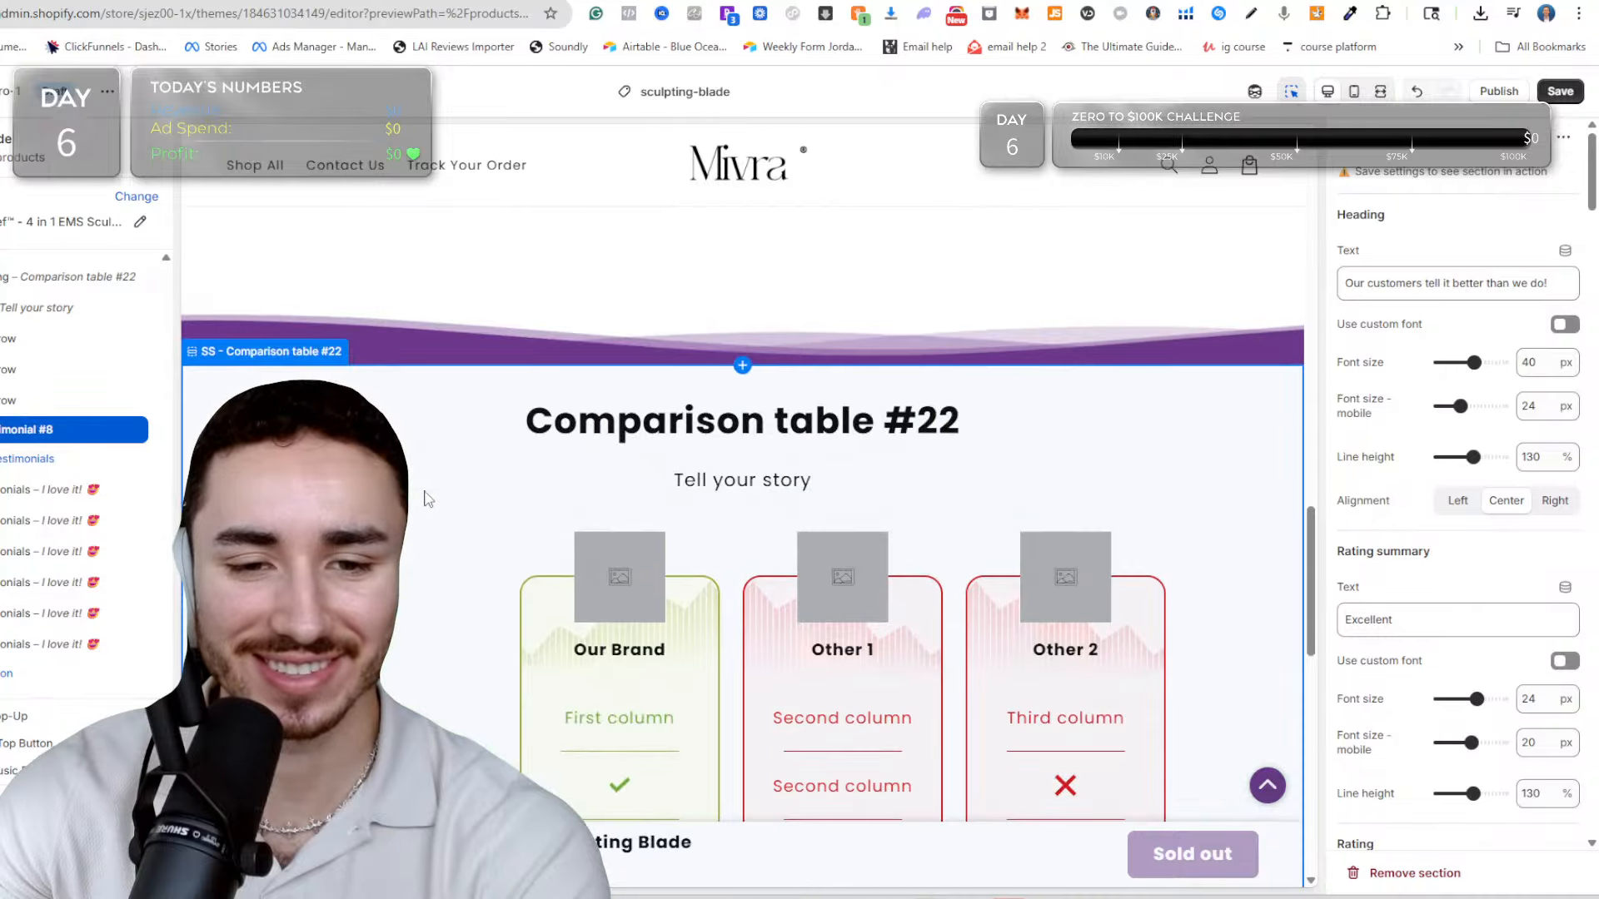
{"action": "scroll", "coordinate": [835, 560], "scroll_direction": "down", "scroll_amount": 12}
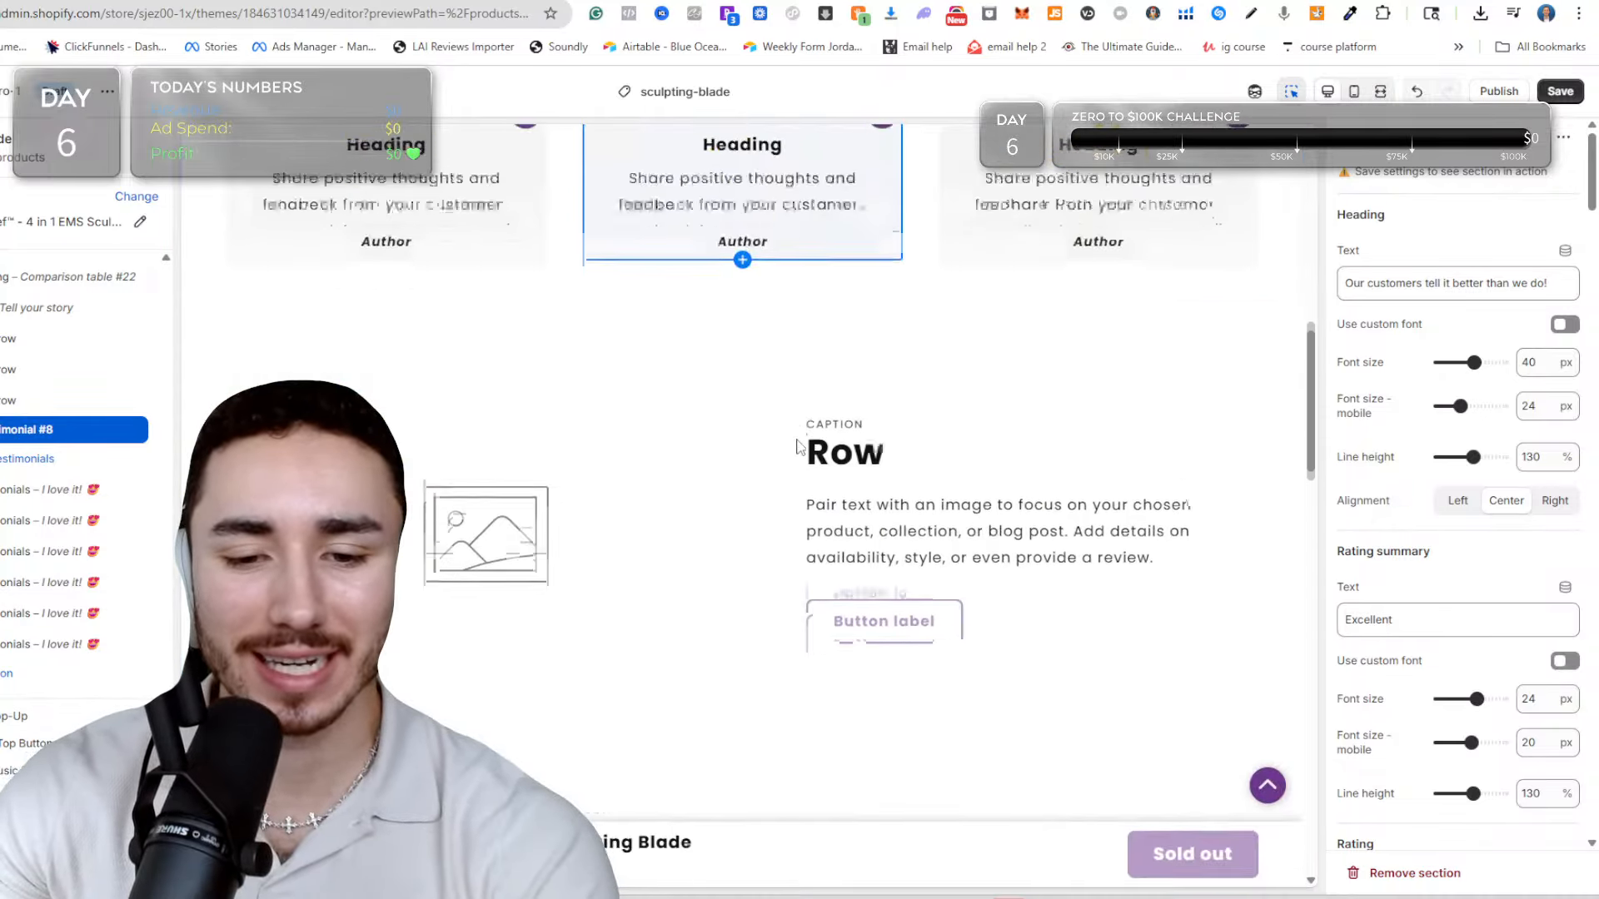
{"action": "scroll", "coordinate": [666, 344], "scroll_direction": "up", "scroll_amount": 3}
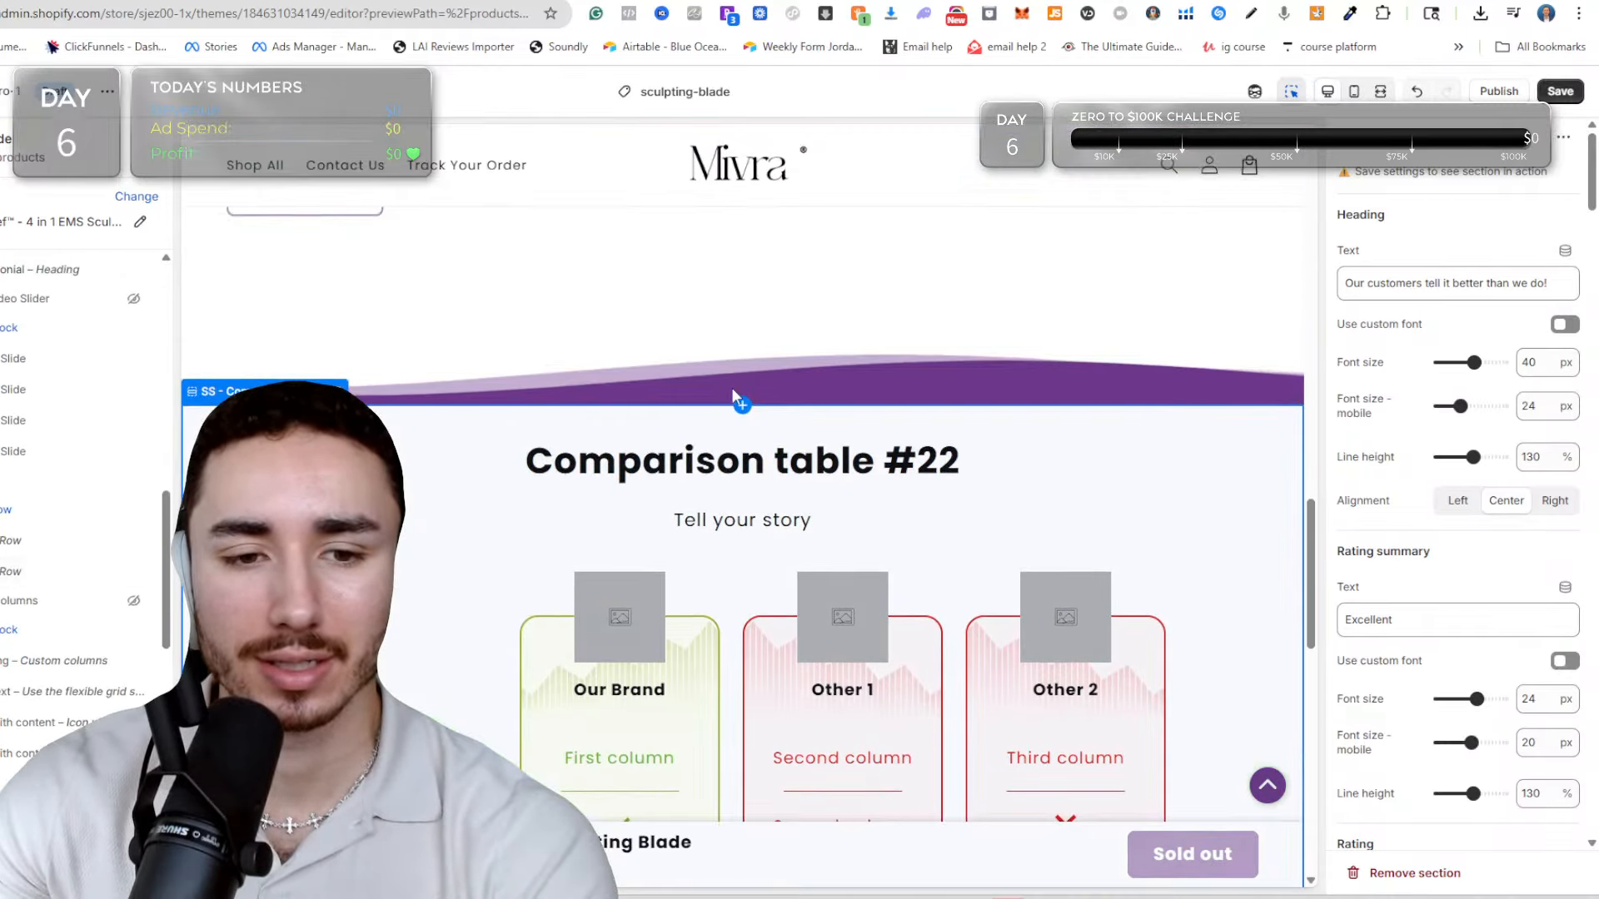
{"action": "left_click", "coordinate": [749, 406]}
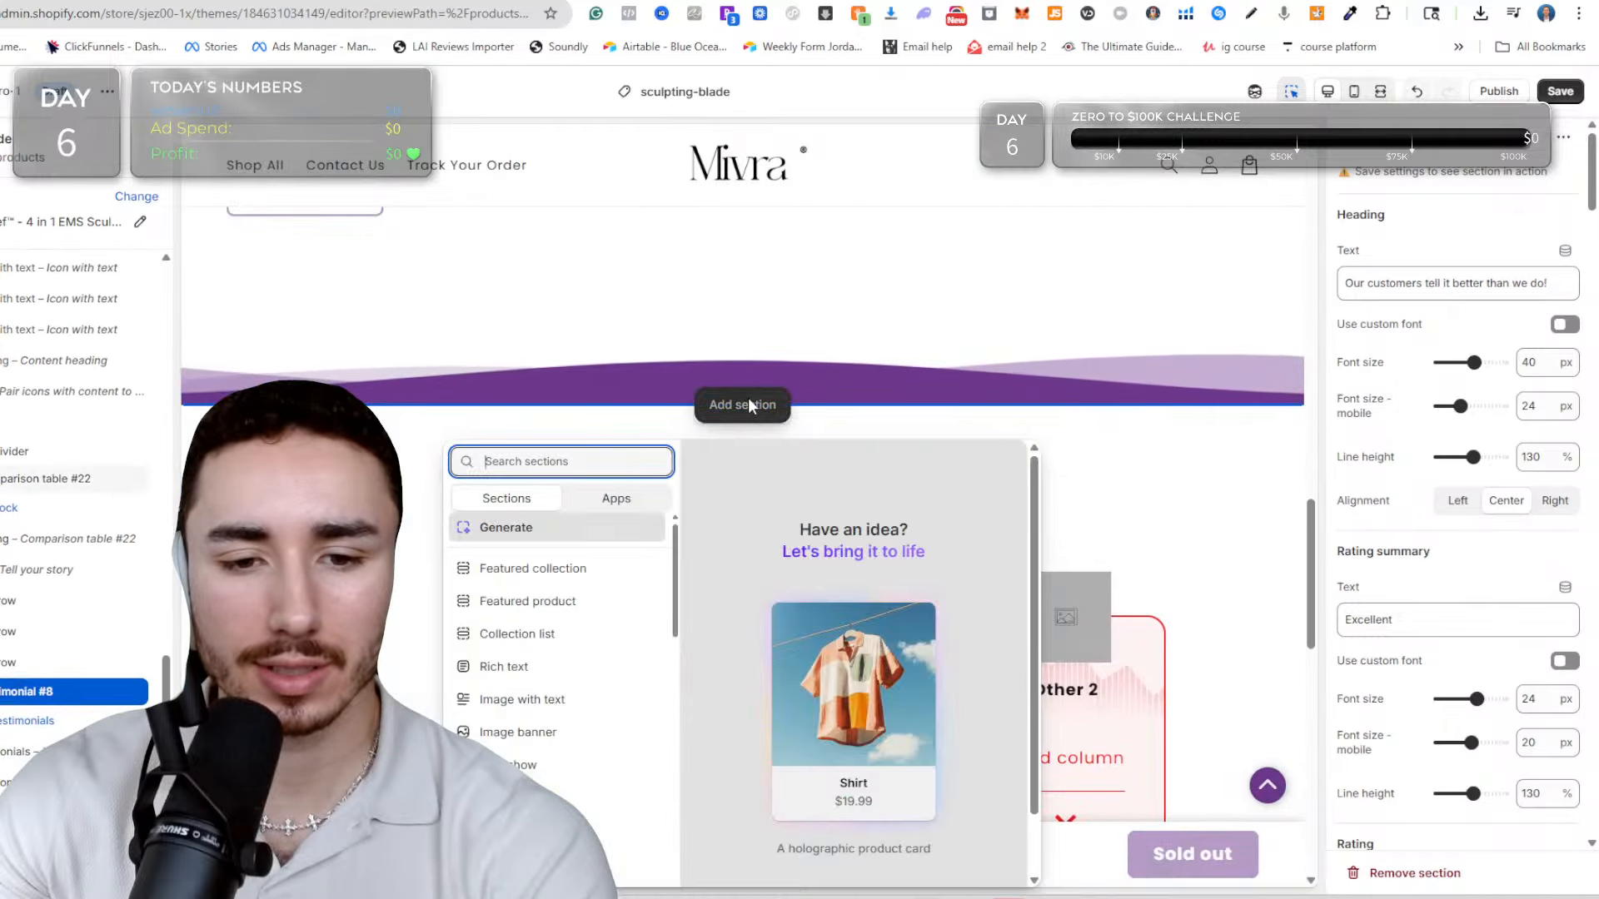
{"action": "scroll", "coordinate": [574, 583], "scroll_direction": "down", "scroll_amount": 10}
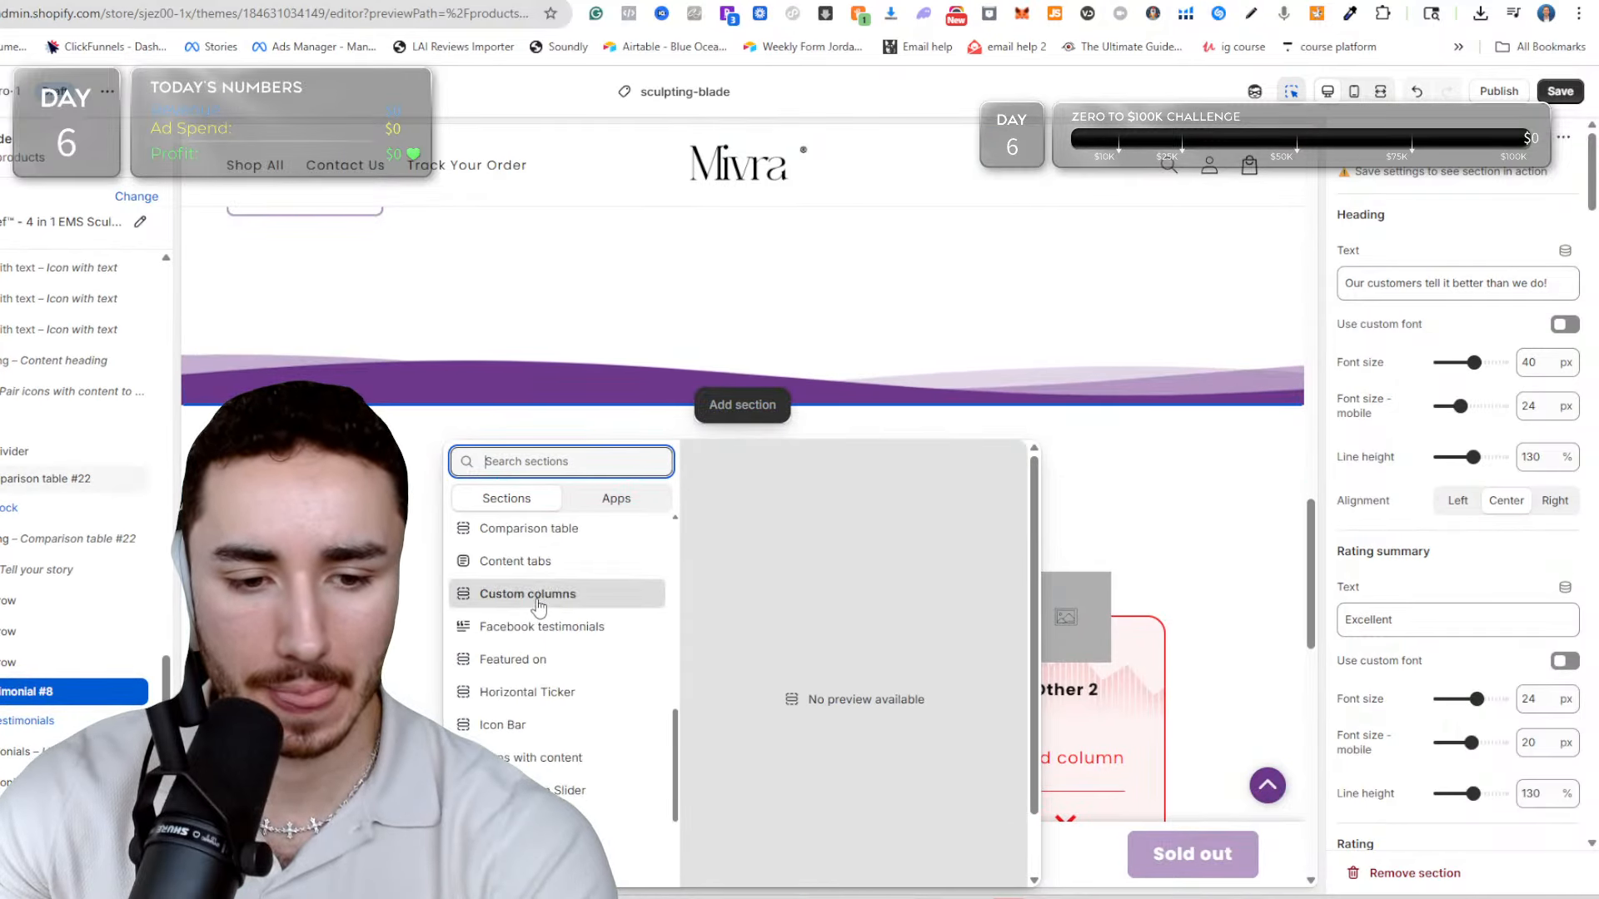
{"action": "scroll", "coordinate": [542, 608], "scroll_direction": "down", "scroll_amount": 3}
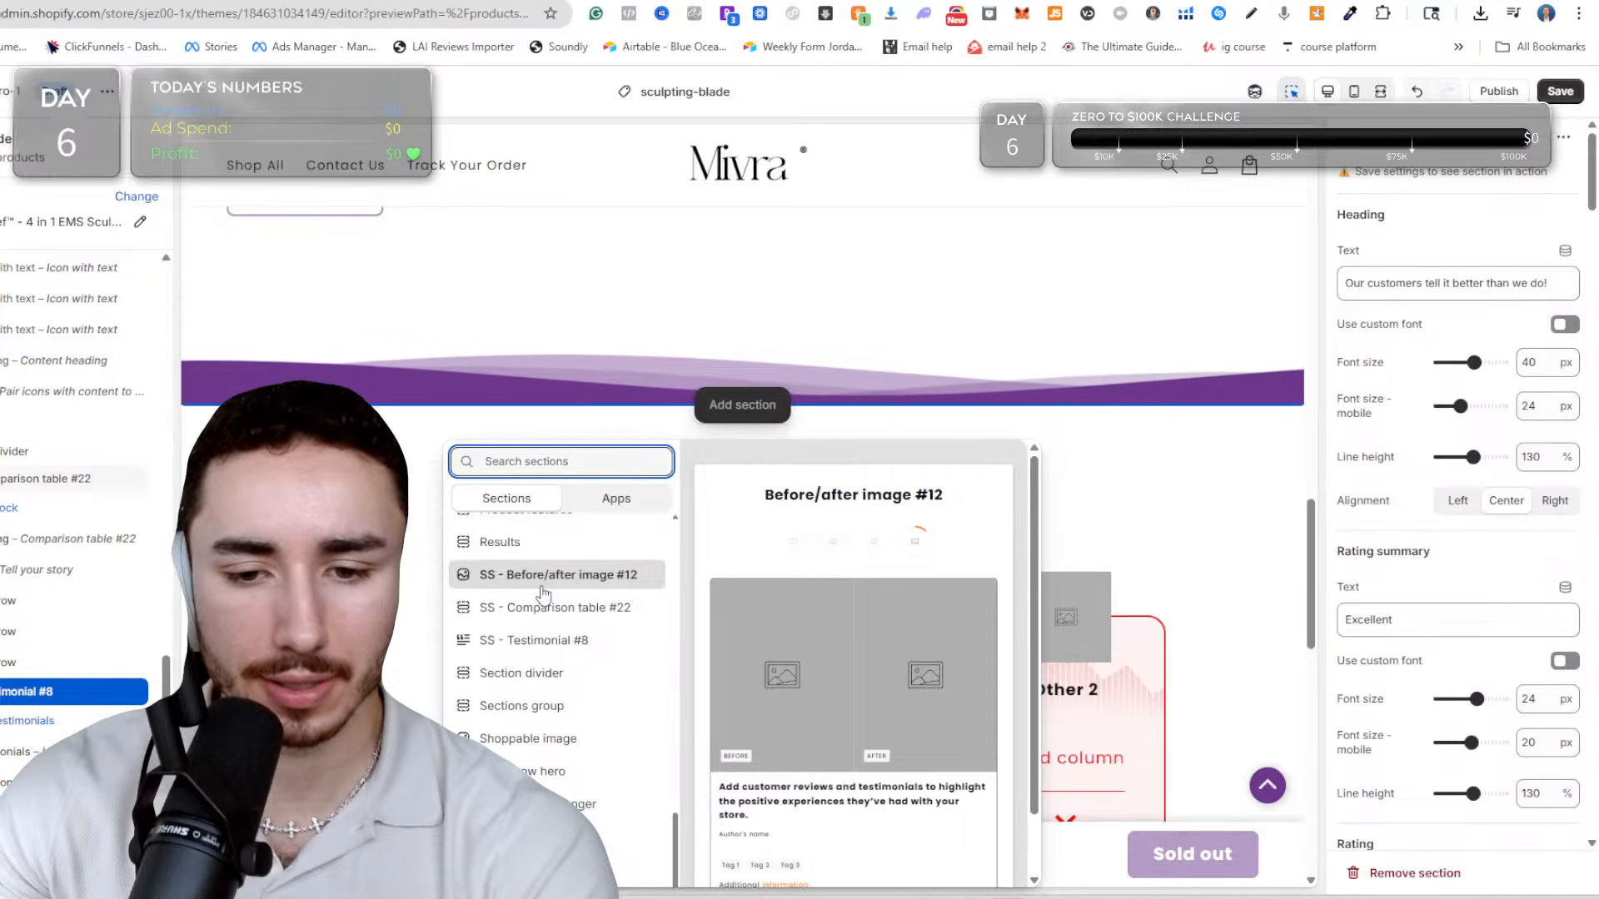
{"action": "scroll", "coordinate": [542, 596], "scroll_direction": "down", "scroll_amount": 2}
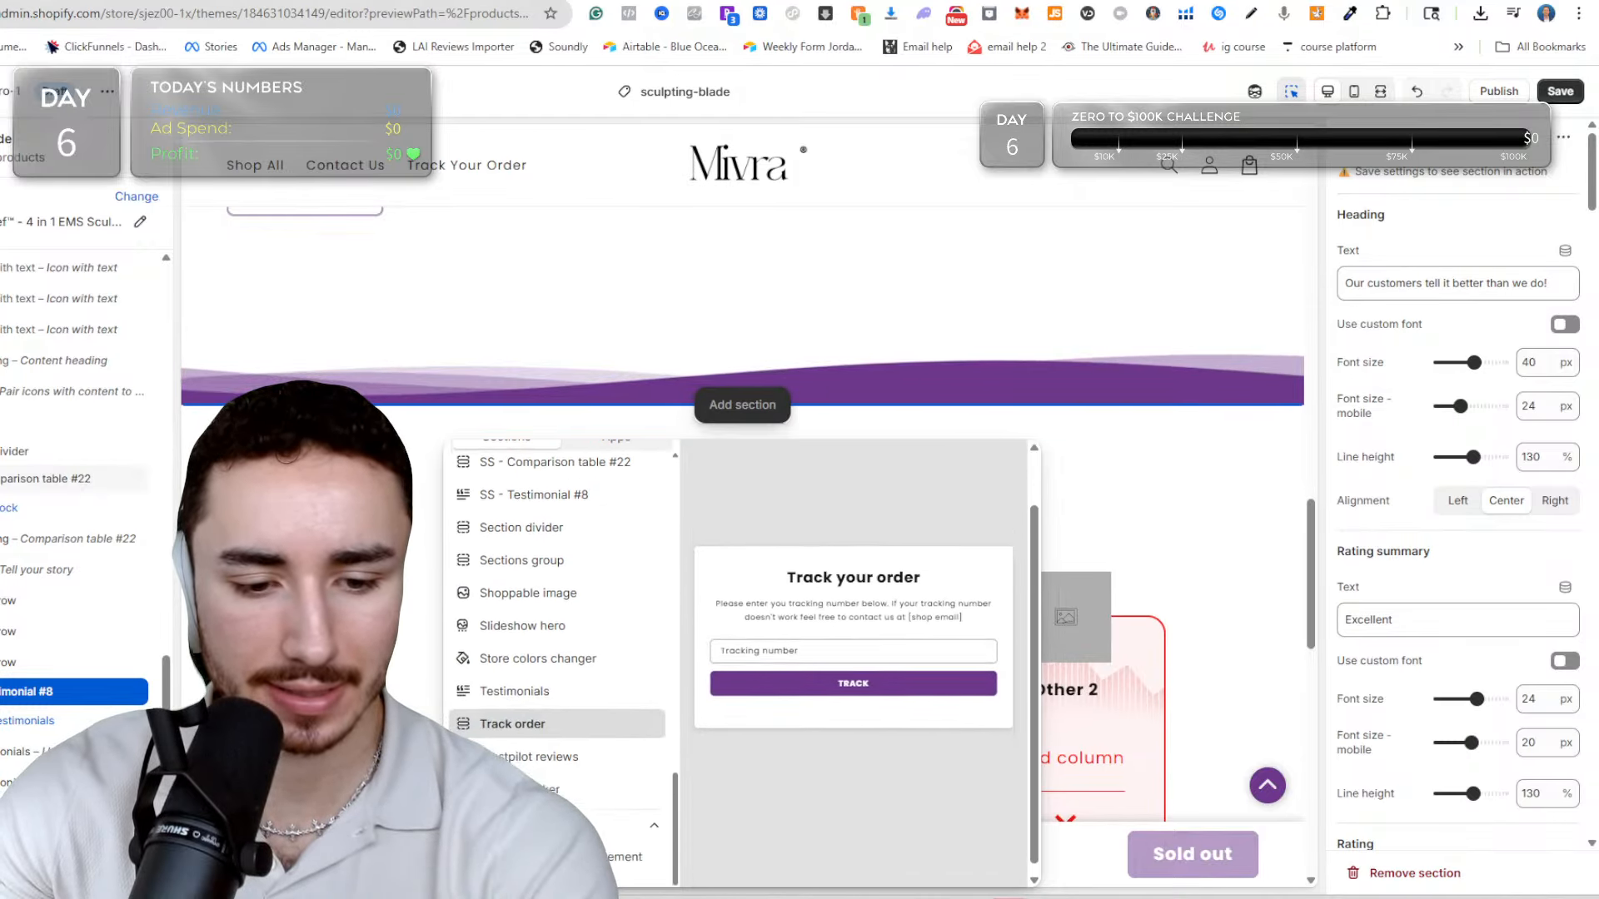
{"action": "scroll", "coordinate": [525, 791], "scroll_direction": "up", "scroll_amount": 6}
{"action": "scroll", "coordinate": [507, 723], "scroll_direction": "up", "scroll_amount": 2}
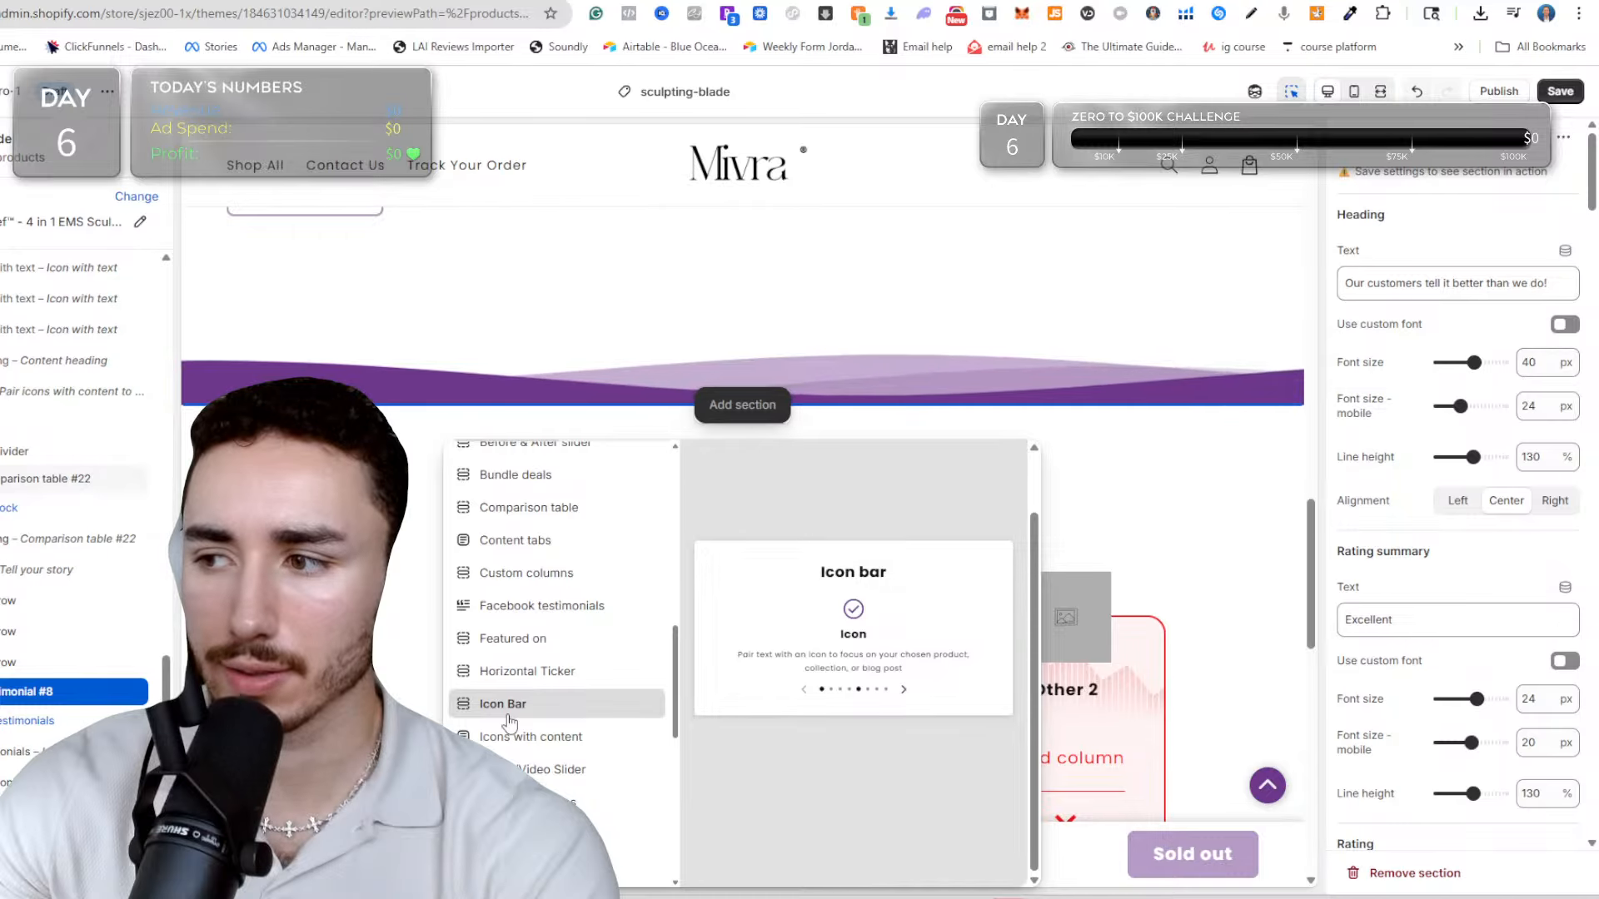
{"action": "scroll", "coordinate": [510, 721], "scroll_direction": "up", "scroll_amount": 5}
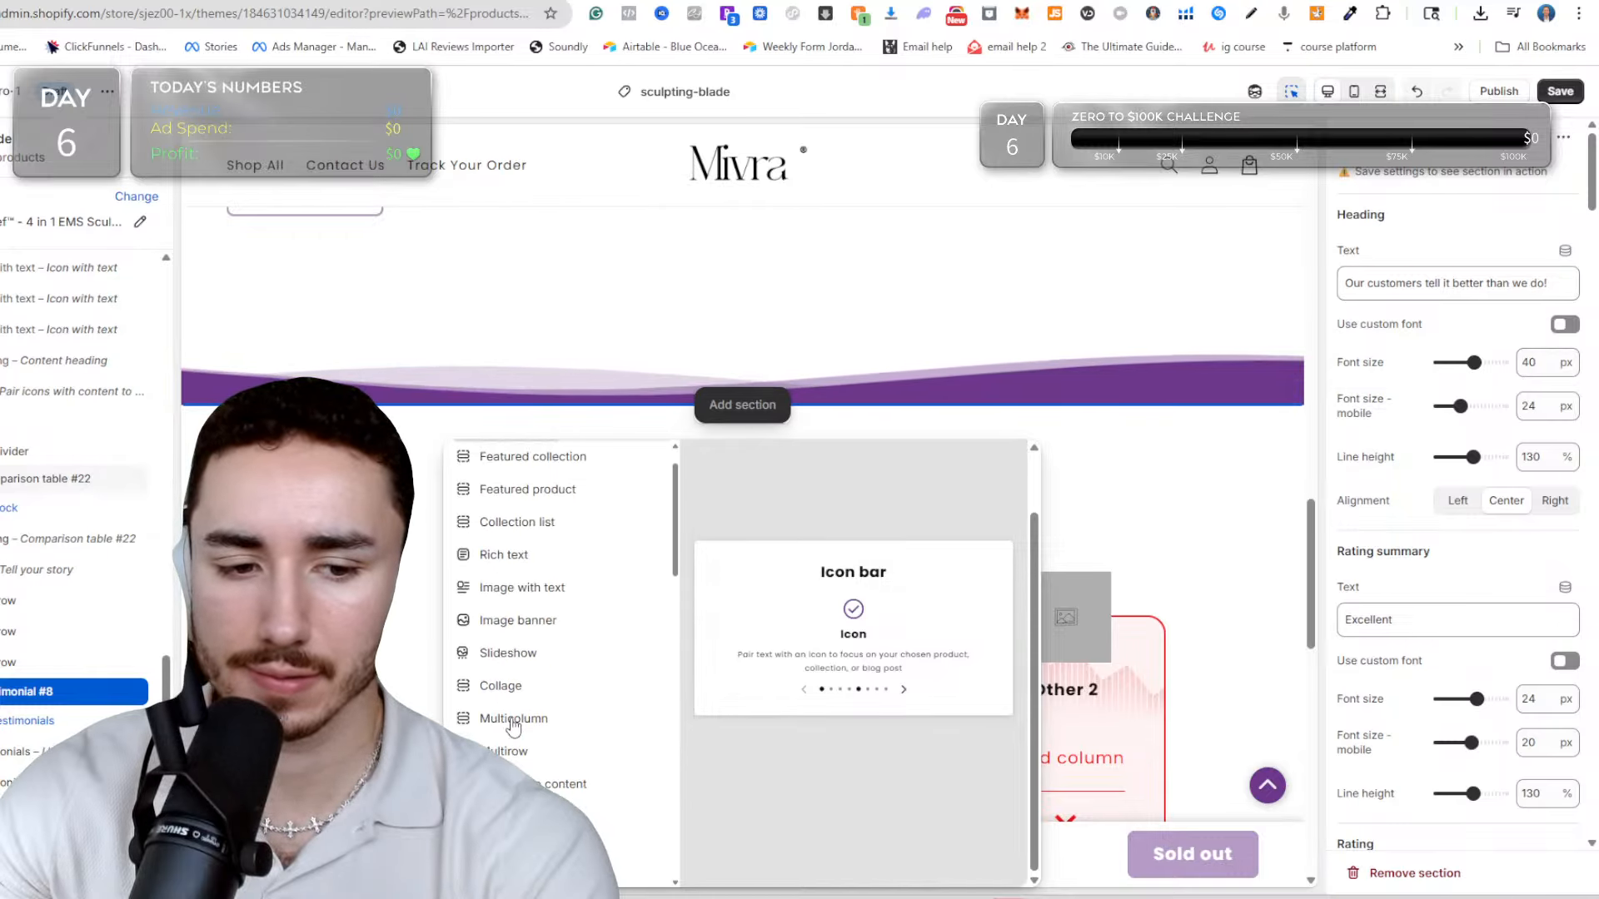
{"action": "scroll", "coordinate": [549, 616], "scroll_direction": "down", "scroll_amount": 5}
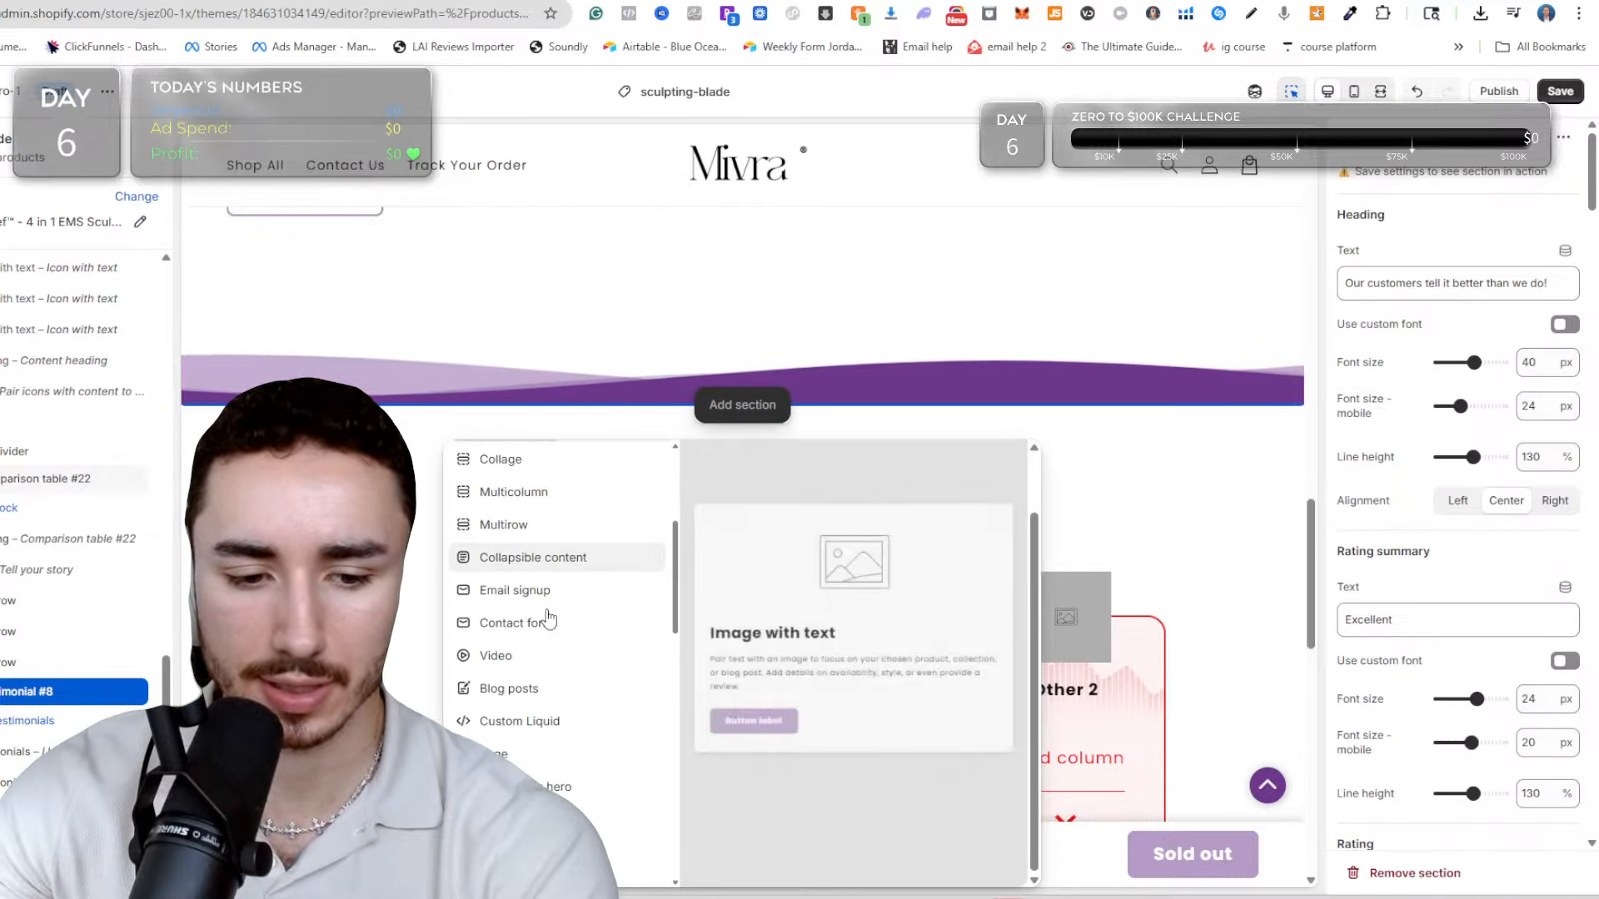
{"action": "scroll", "coordinate": [549, 619], "scroll_direction": "down", "scroll_amount": 1}
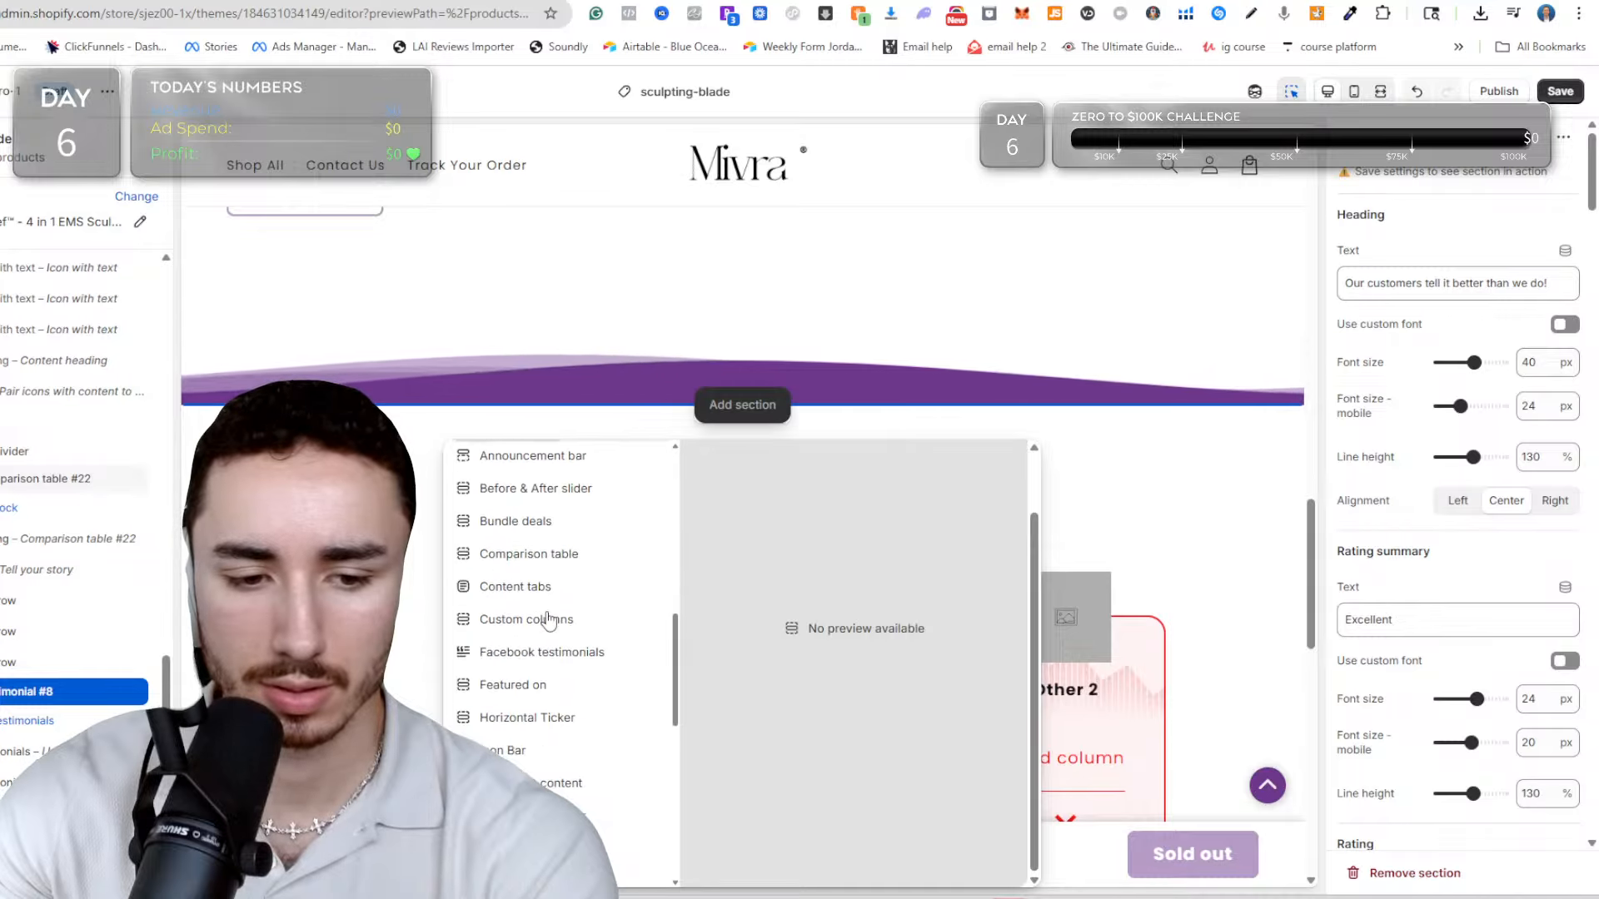
{"action": "scroll", "coordinate": [547, 619], "scroll_direction": "down", "scroll_amount": 4}
{"action": "scroll", "coordinate": [547, 619], "scroll_direction": "down", "scroll_amount": 2}
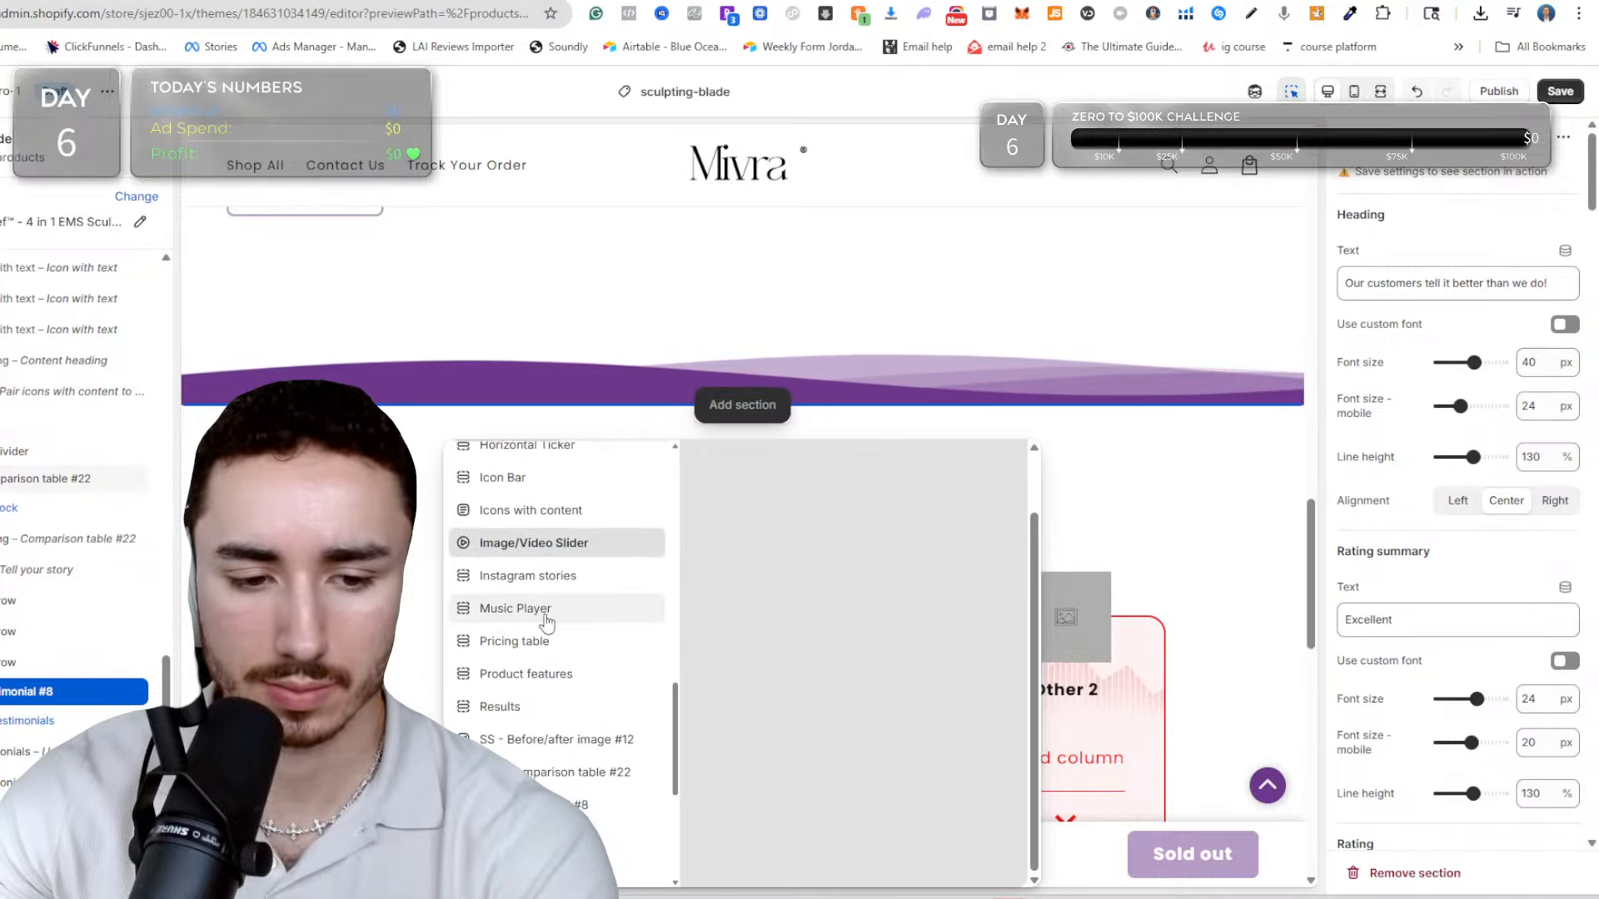
{"action": "scroll", "coordinate": [547, 620], "scroll_direction": "down", "scroll_amount": 4}
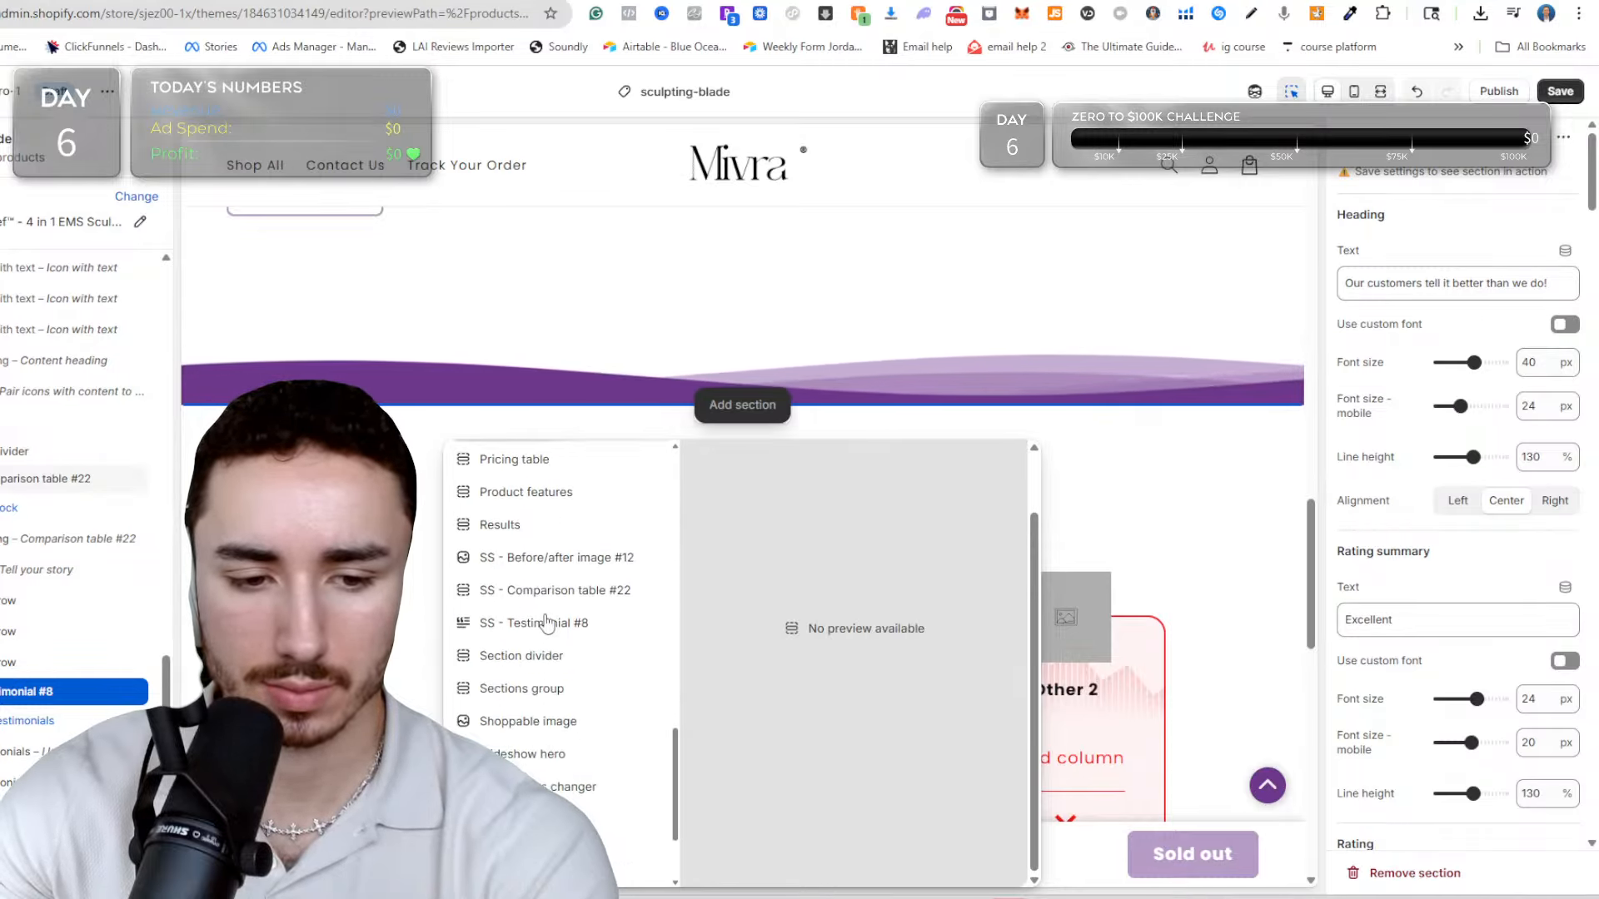
{"action": "left_click", "coordinate": [586, 520]}
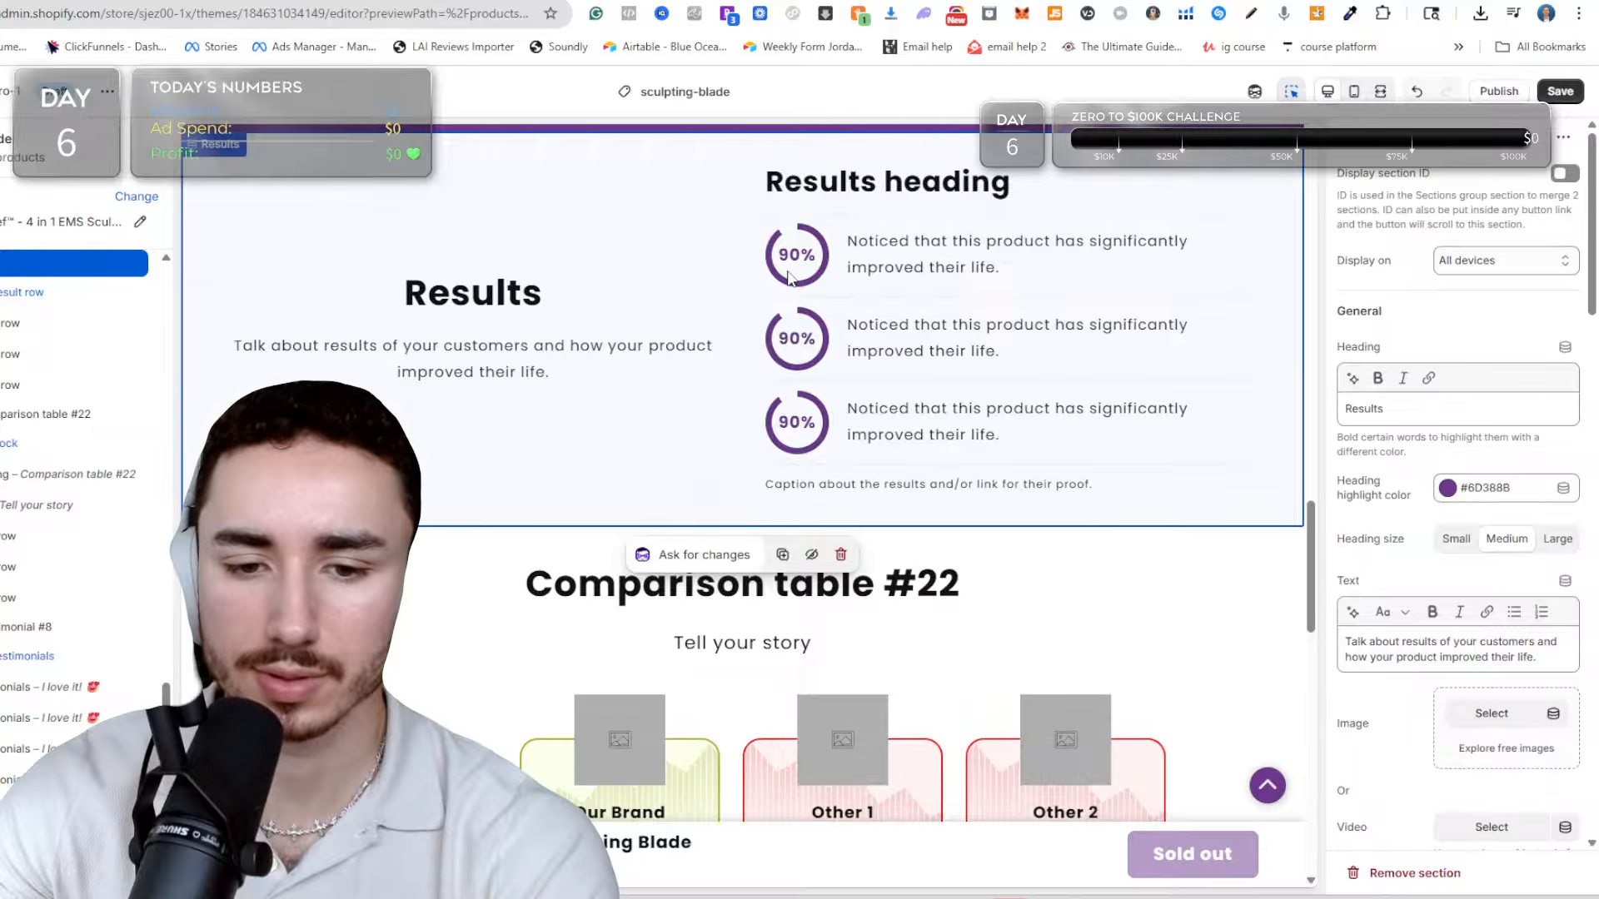
Insert an Image with text section between Comparison table #22 and the customer testimonials section.
{"action": "scroll", "coordinate": [788, 277], "scroll_direction": "down", "scroll_amount": 2}
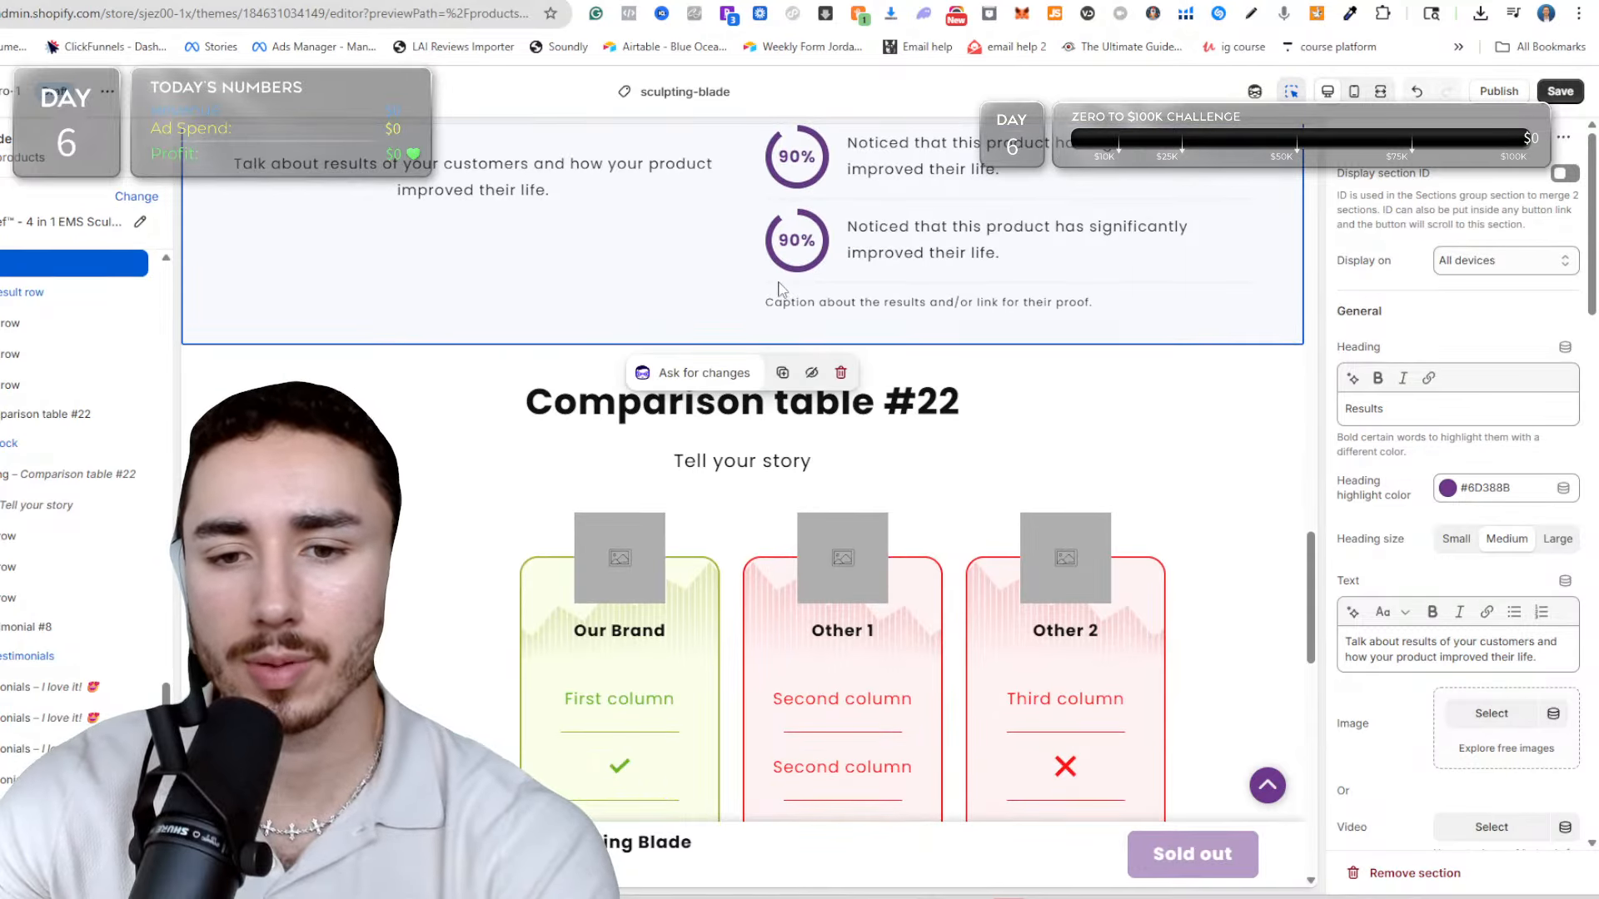
{"action": "scroll", "coordinate": [781, 288], "scroll_direction": "up", "scroll_amount": 3}
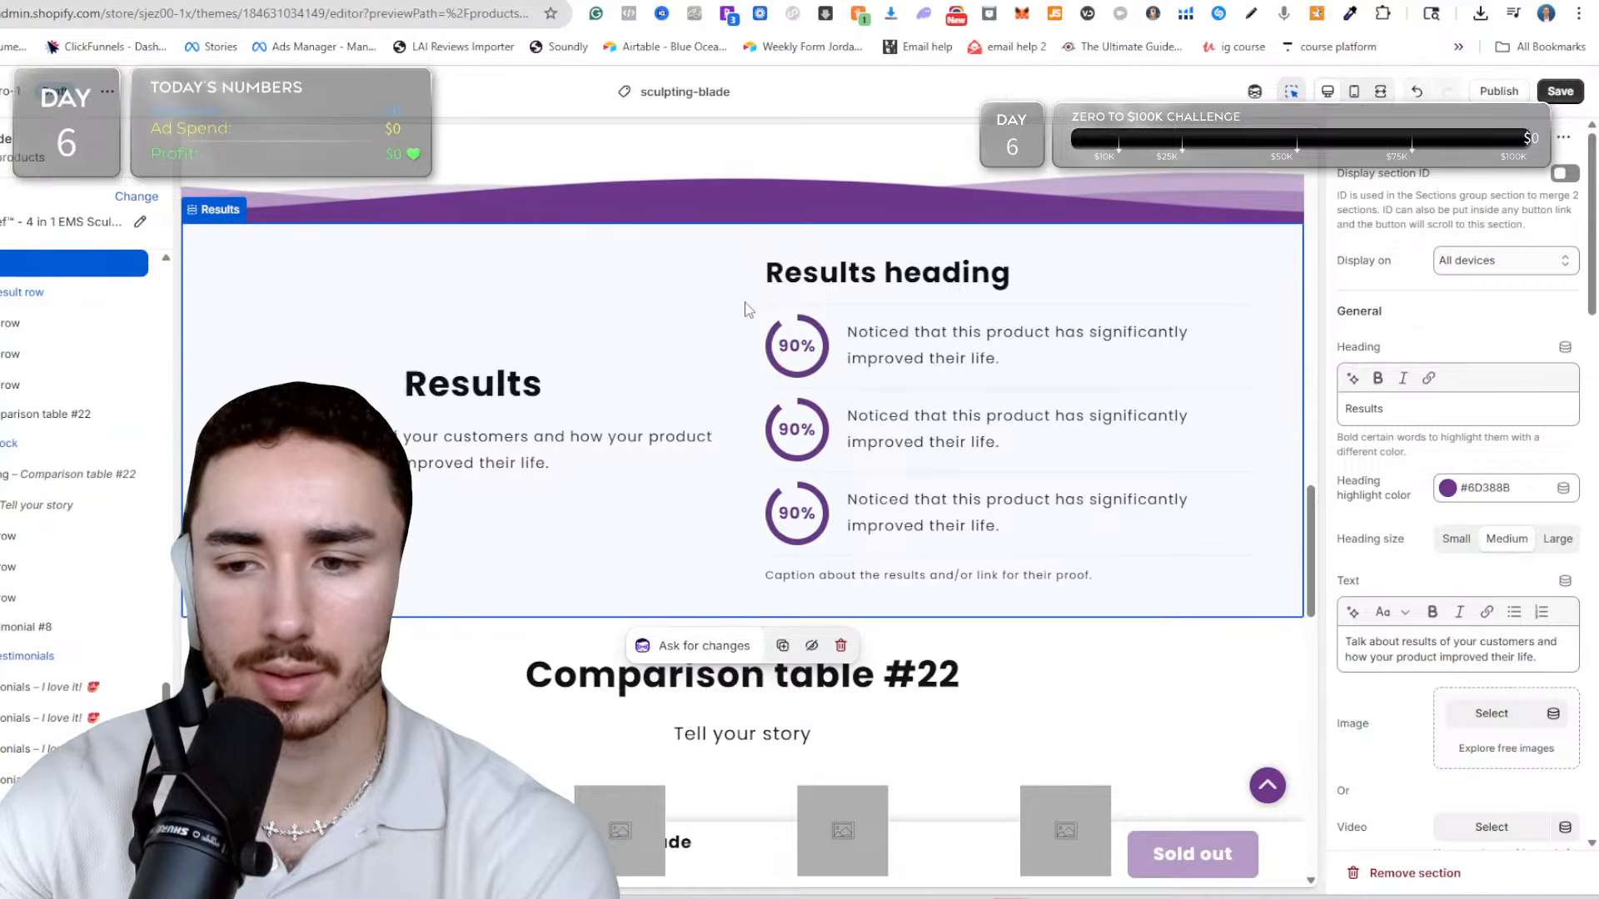
{"action": "scroll", "coordinate": [745, 310], "scroll_direction": "down", "scroll_amount": 9}
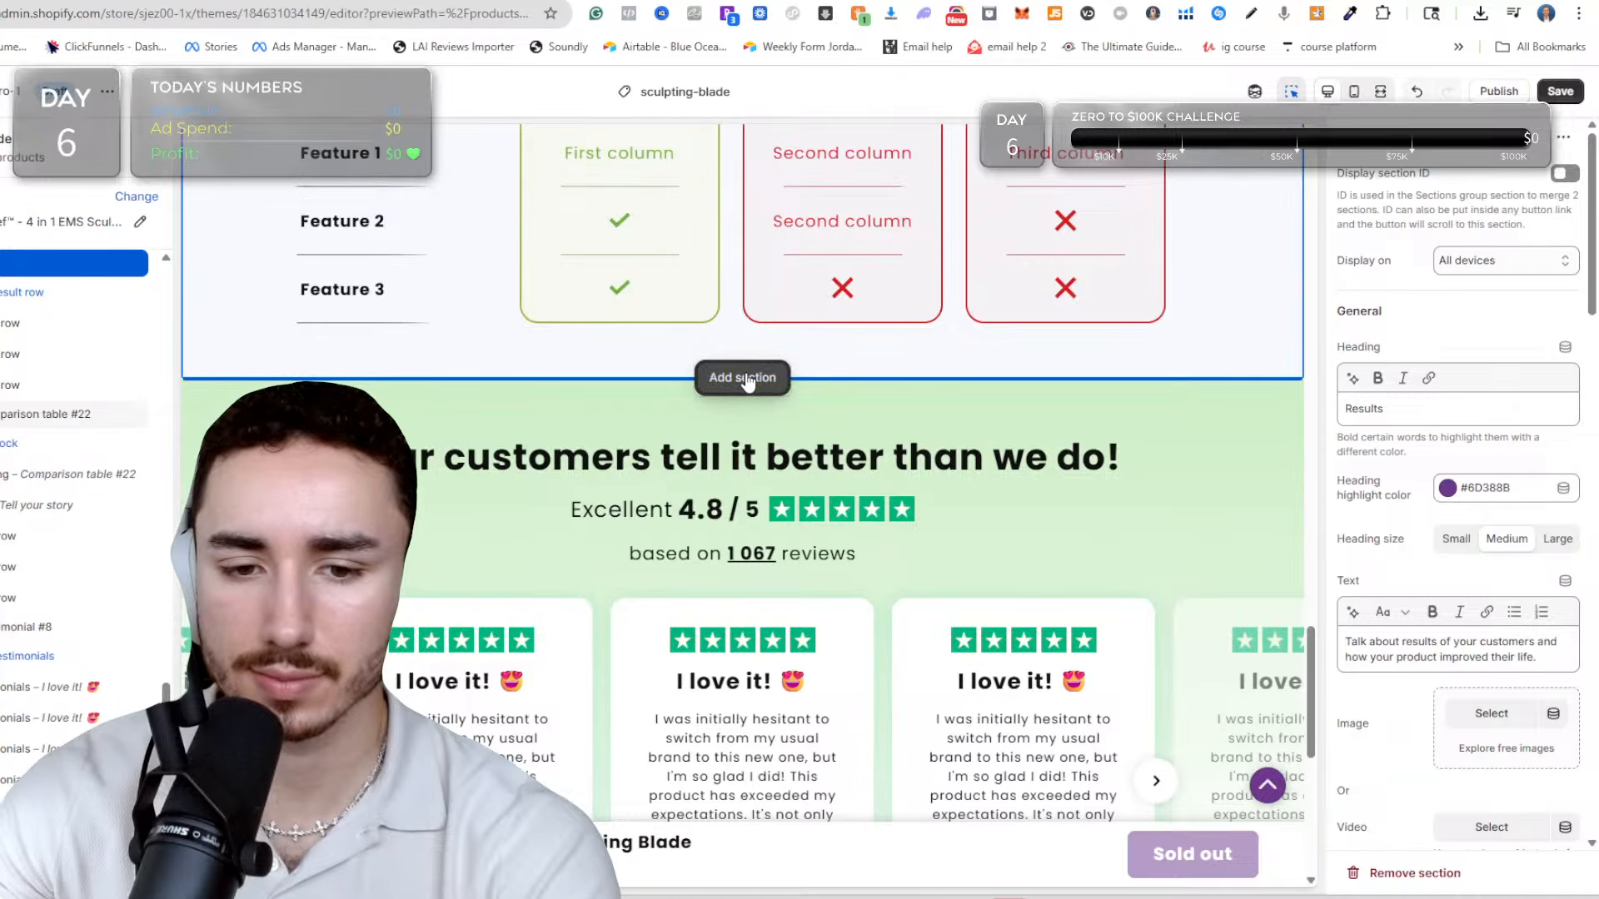
{"action": "left_click", "coordinate": [747, 382]}
{"action": "scroll", "coordinate": [620, 633], "scroll_direction": "down", "scroll_amount": 10}
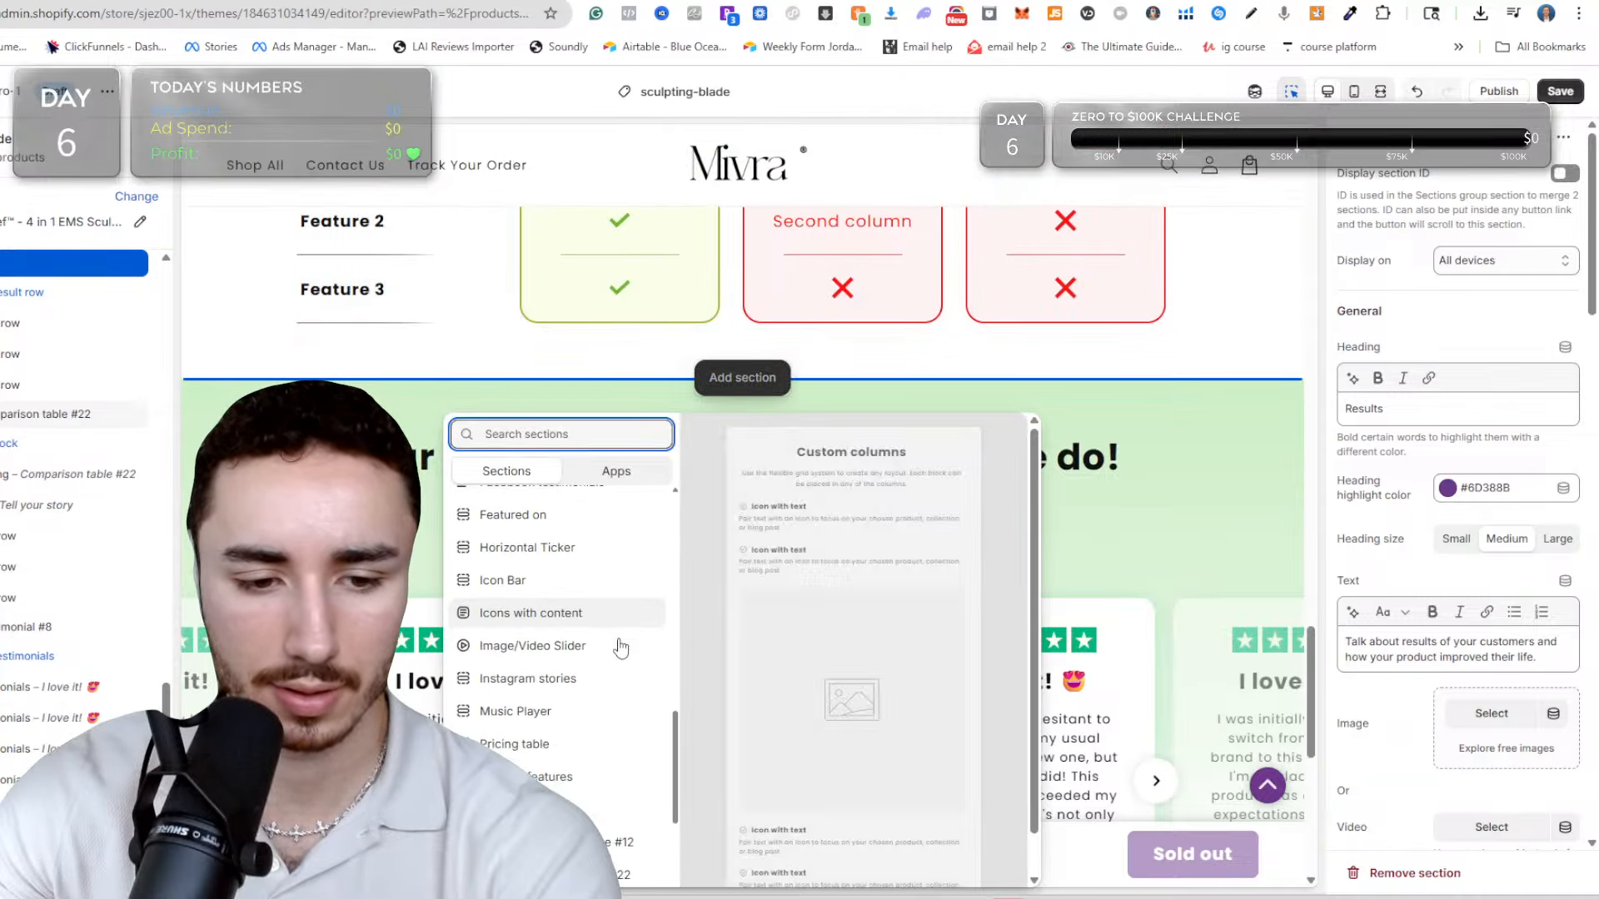
{"action": "scroll", "coordinate": [619, 648], "scroll_direction": "up", "scroll_amount": 8}
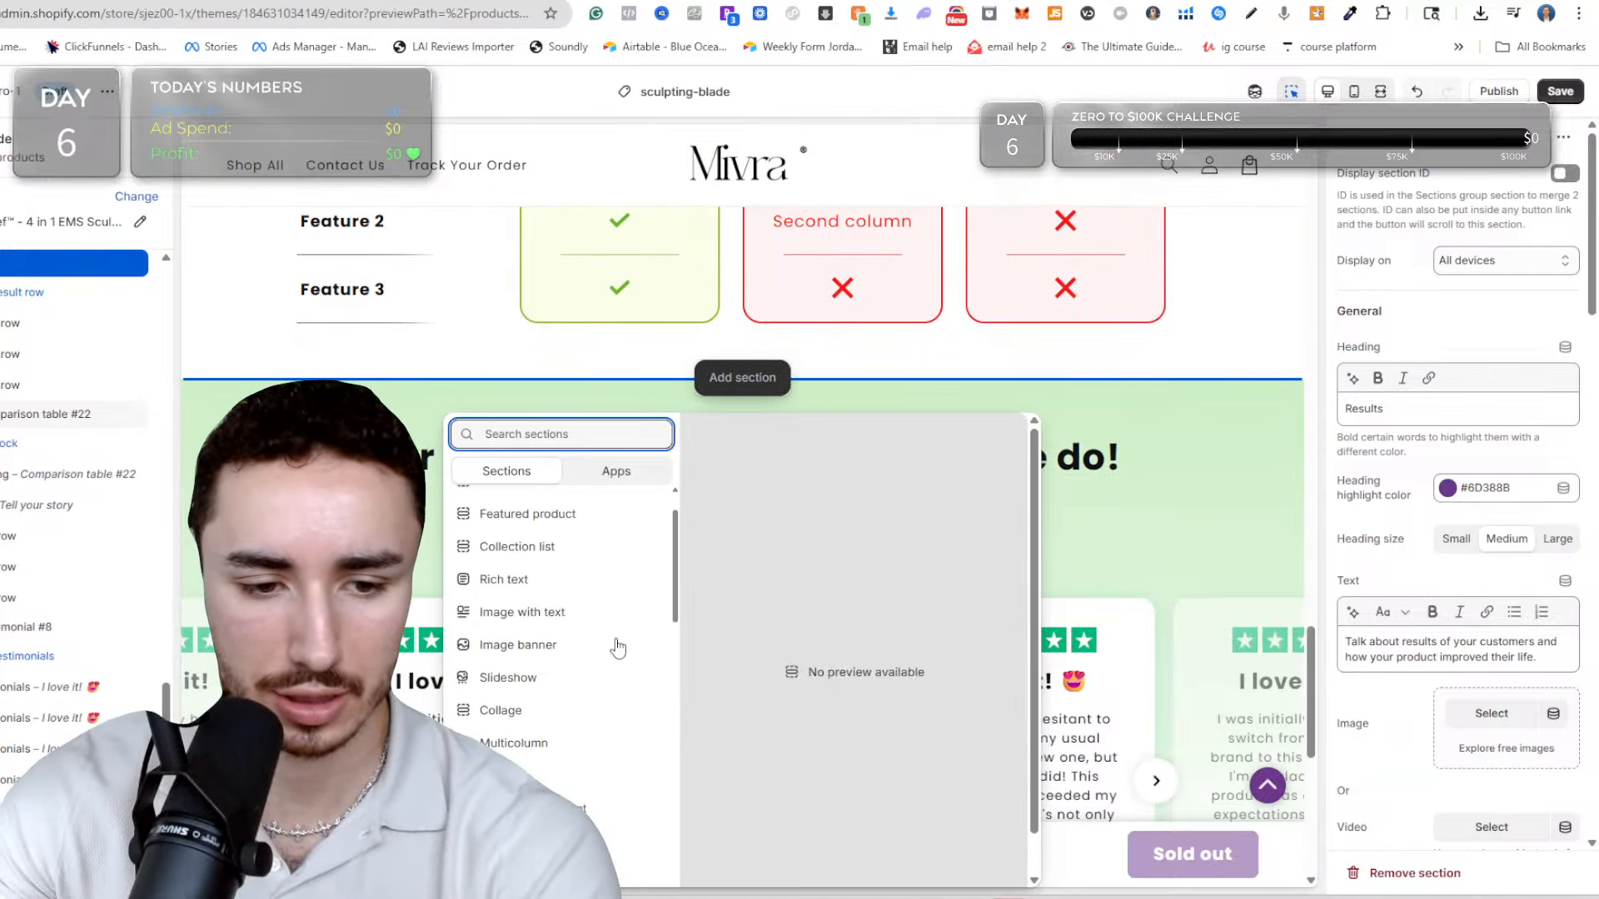
{"action": "scroll", "coordinate": [616, 648], "scroll_direction": "up", "scroll_amount": 2}
{"action": "left_click", "coordinate": [594, 684]}
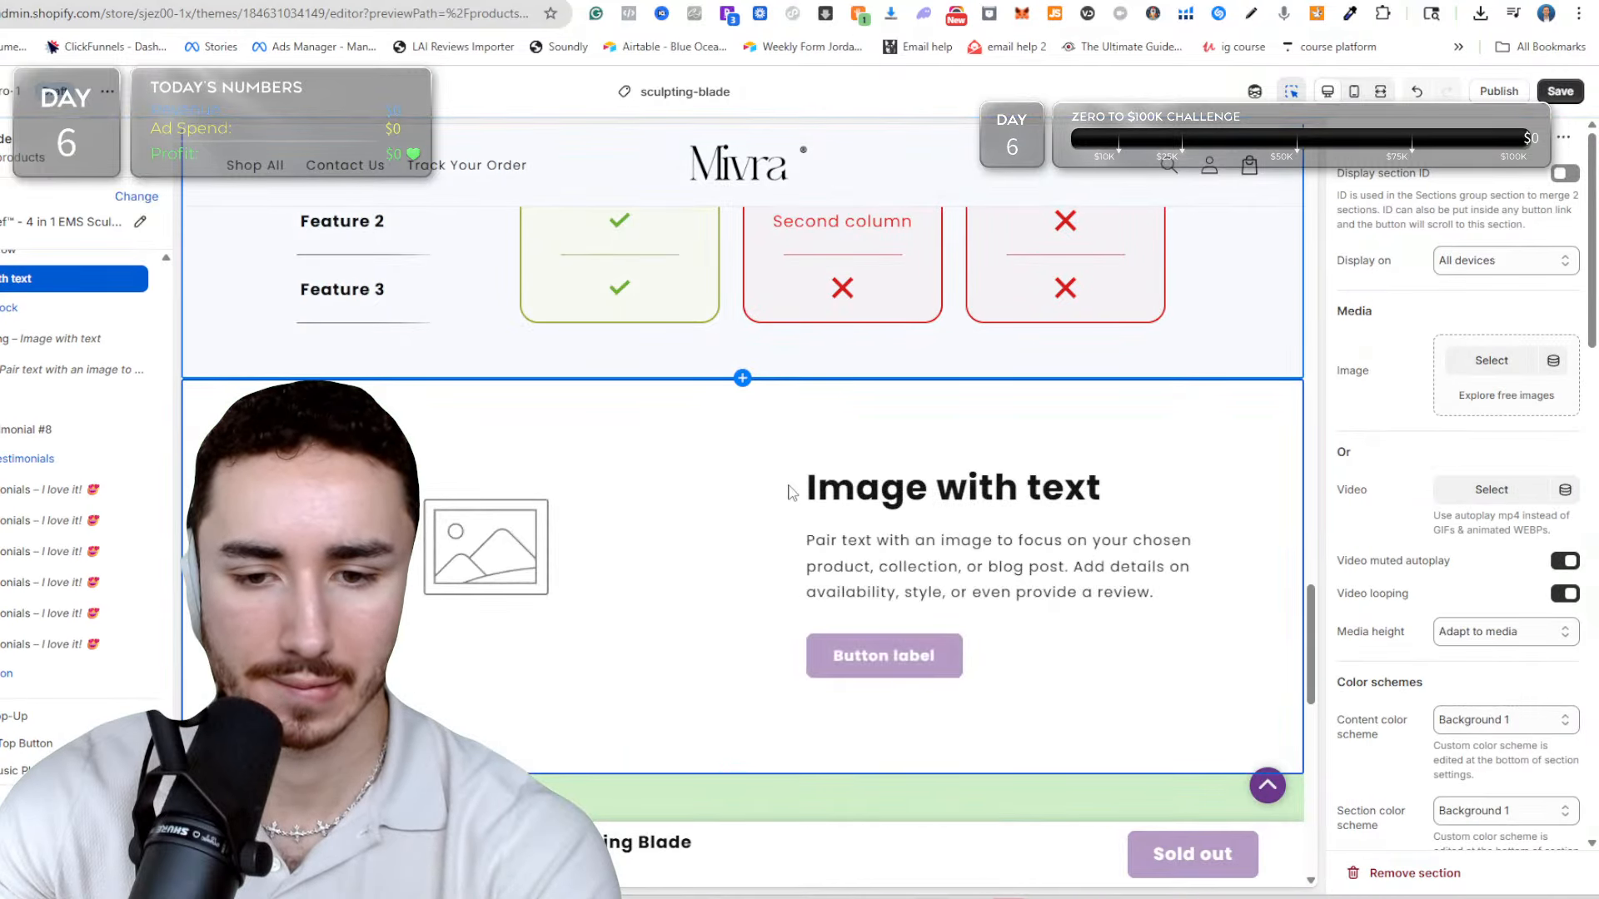
Add a Collapsible content section between the customer testimonials and the footer, and set its heading to FAQ.
{"action": "scroll", "coordinate": [799, 433], "scroll_direction": "down", "scroll_amount": 5}
{"action": "scroll", "coordinate": [821, 352], "scroll_direction": "down", "scroll_amount": 4}
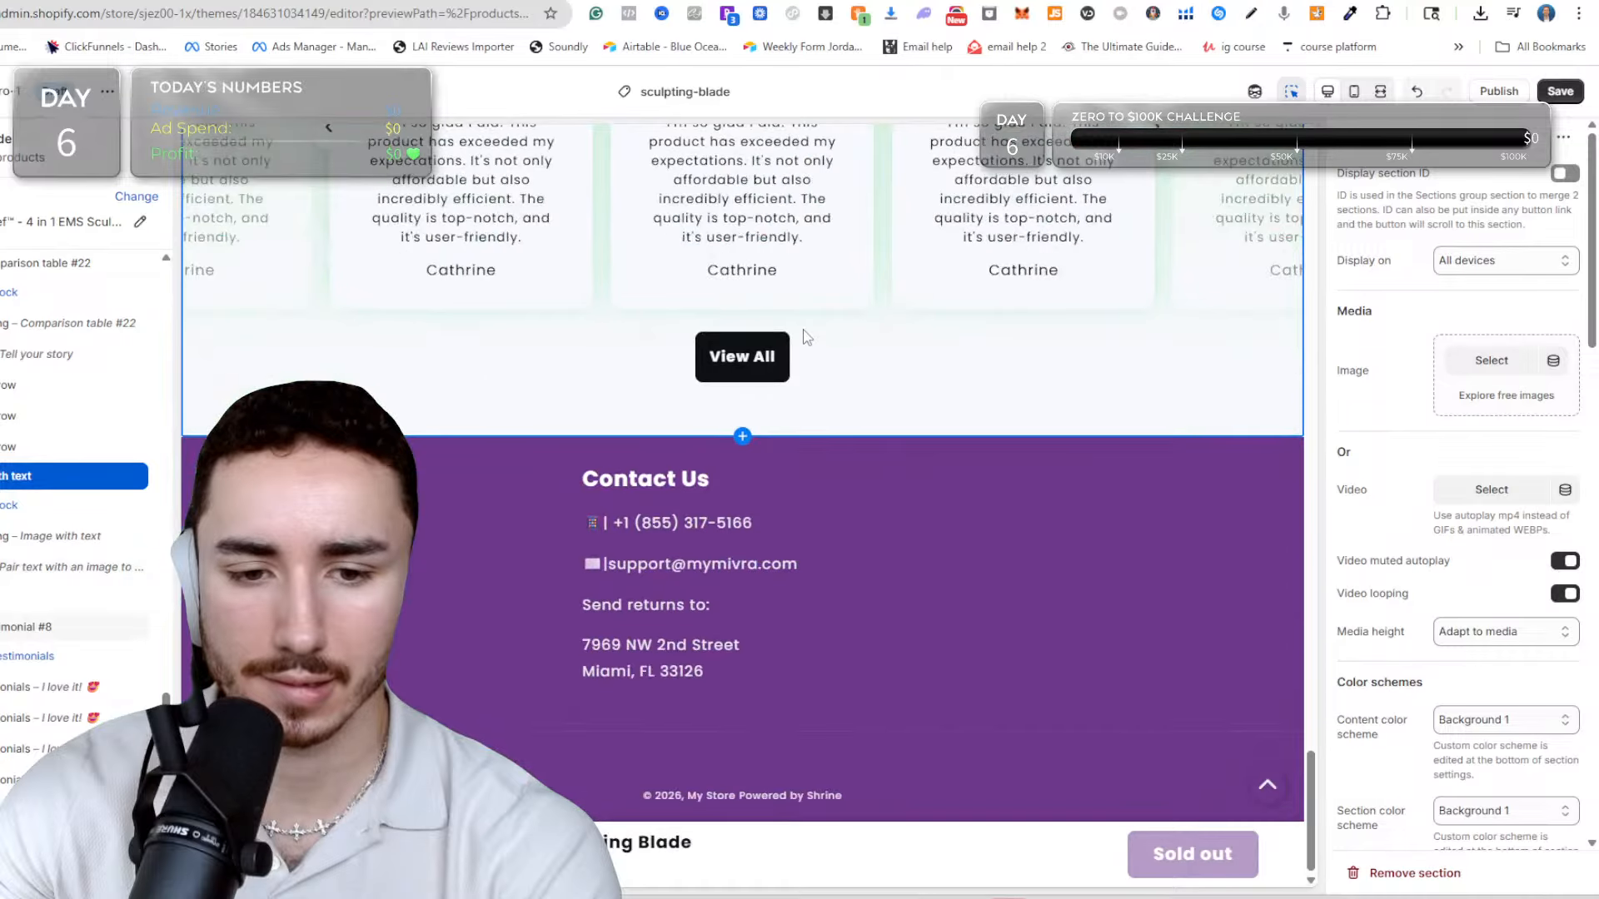
{"action": "left_click", "coordinate": [737, 436]}
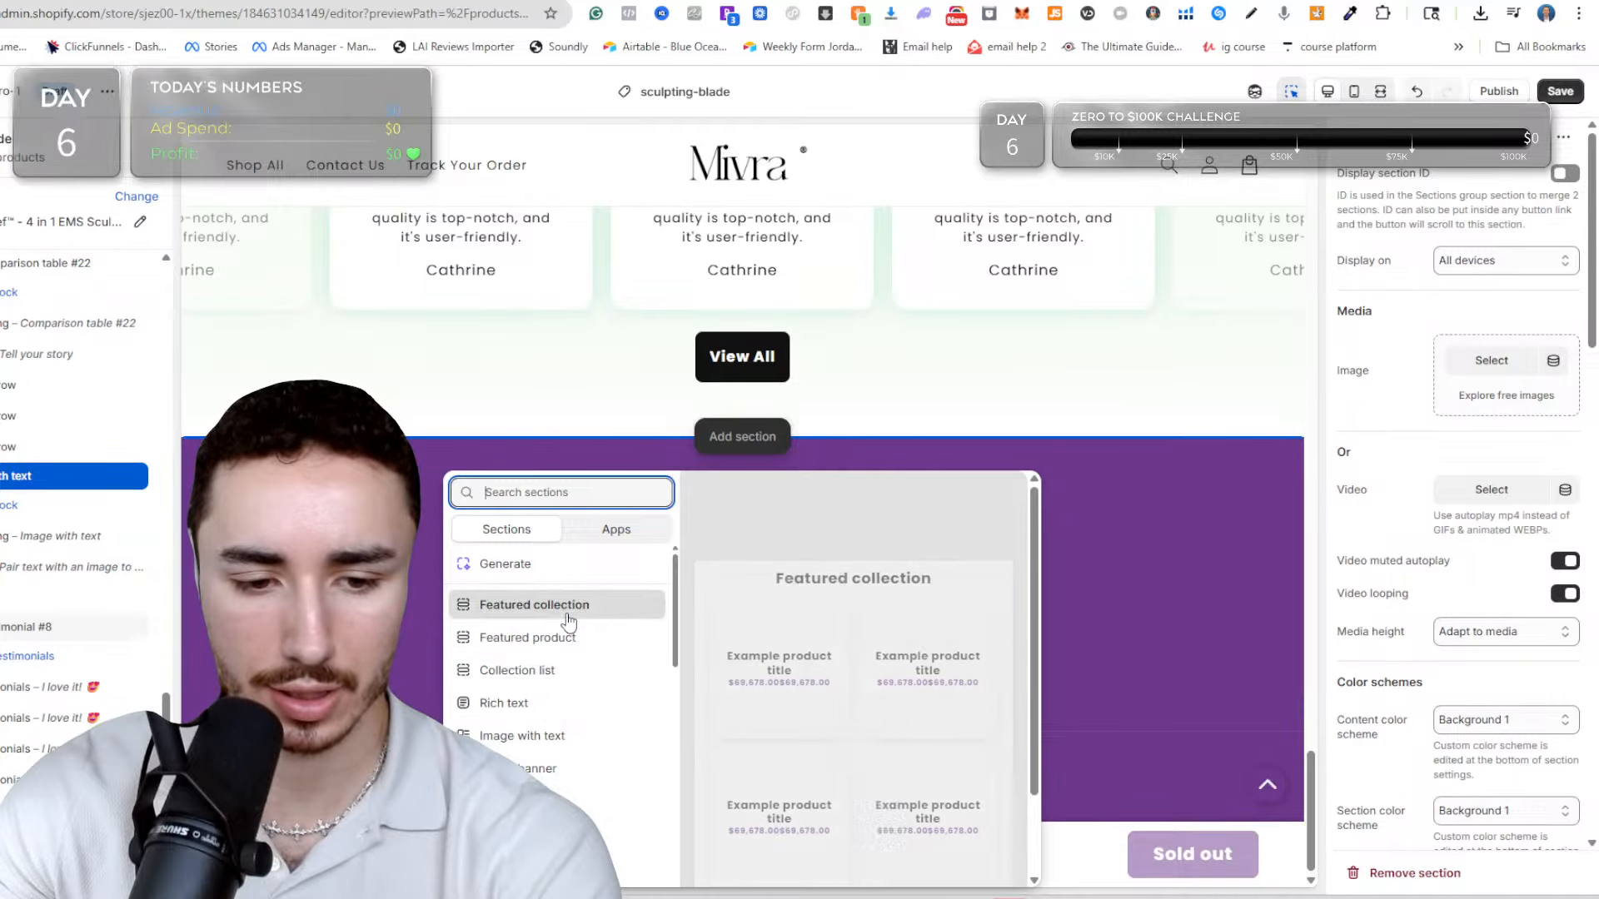
{"action": "scroll", "coordinate": [527, 681], "scroll_direction": "down", "scroll_amount": 2}
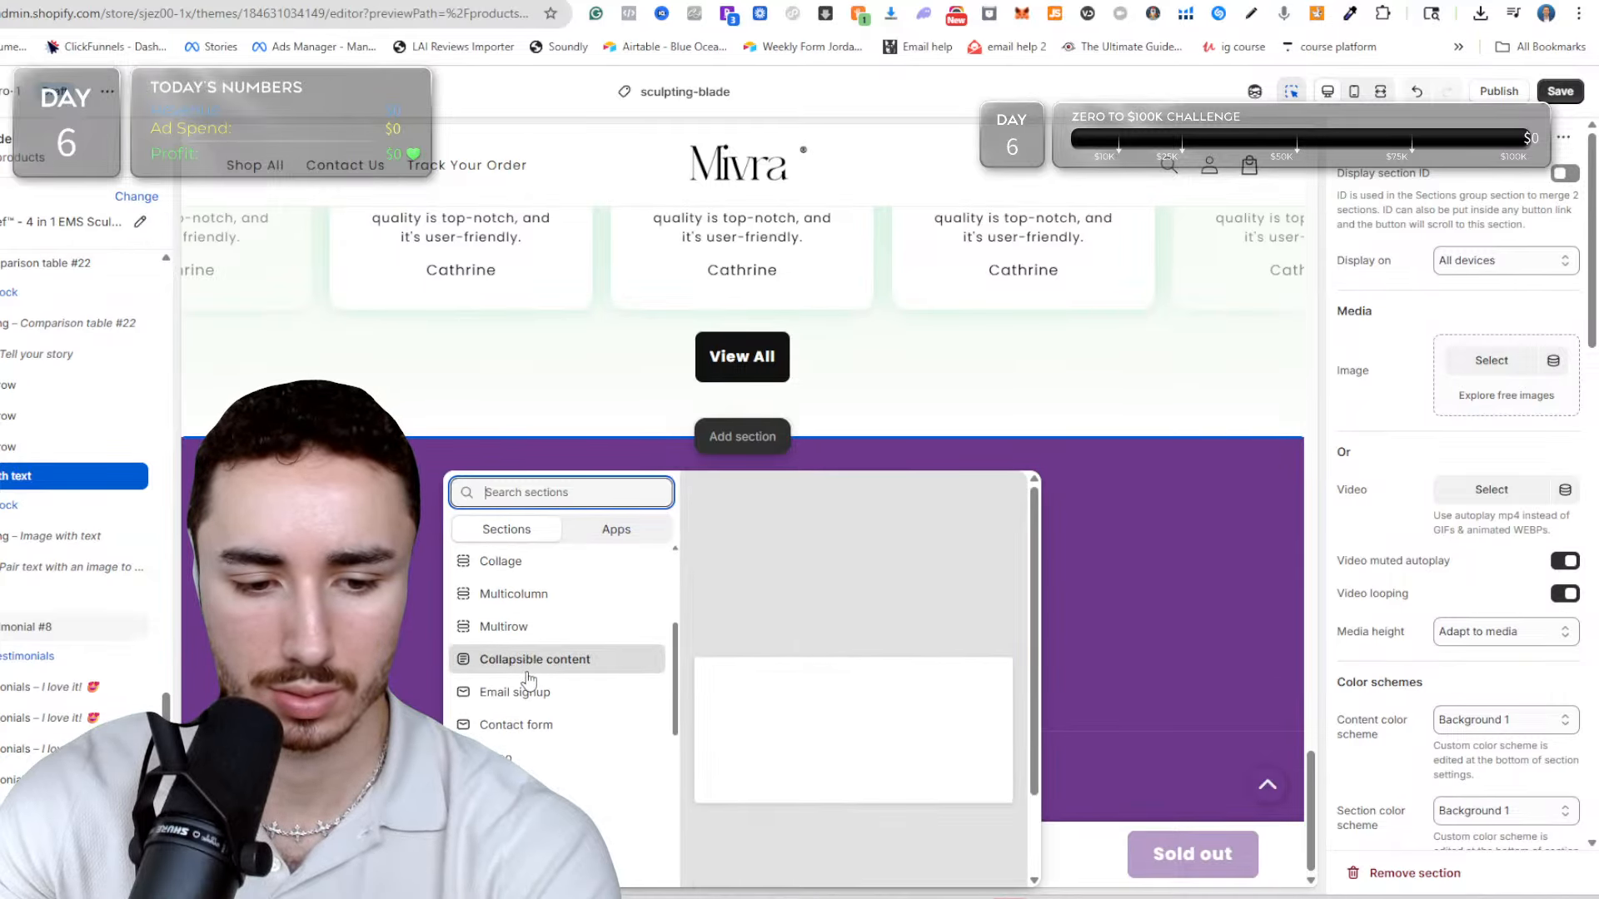
{"action": "scroll", "coordinate": [529, 676], "scroll_direction": "down", "scroll_amount": 3}
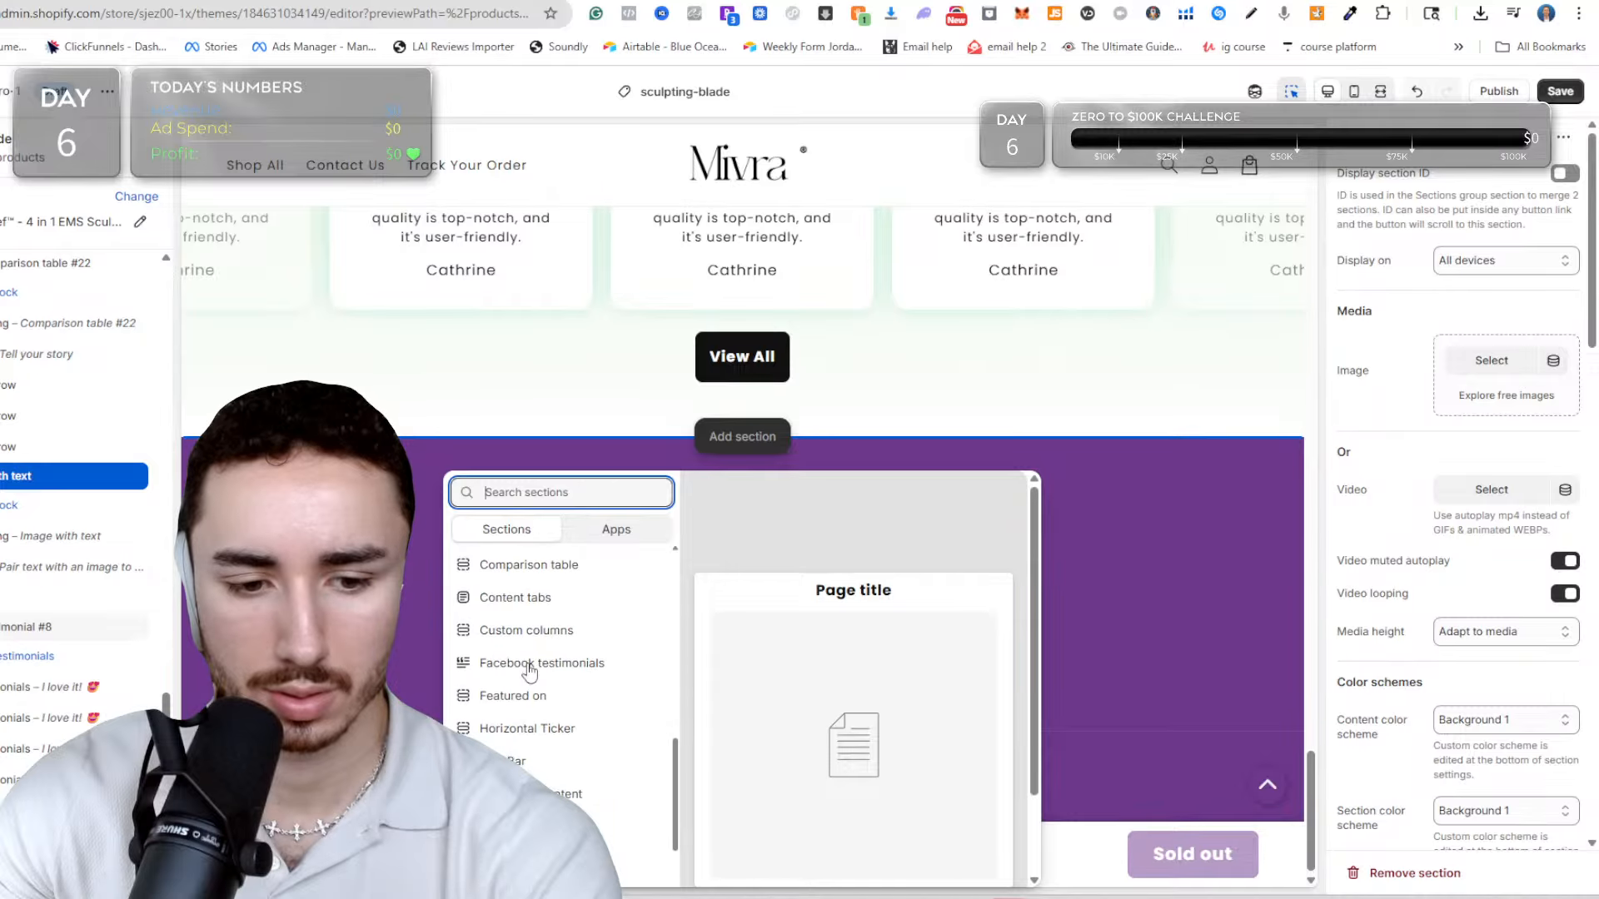
{"action": "scroll", "coordinate": [555, 660], "scroll_direction": "up", "scroll_amount": 1}
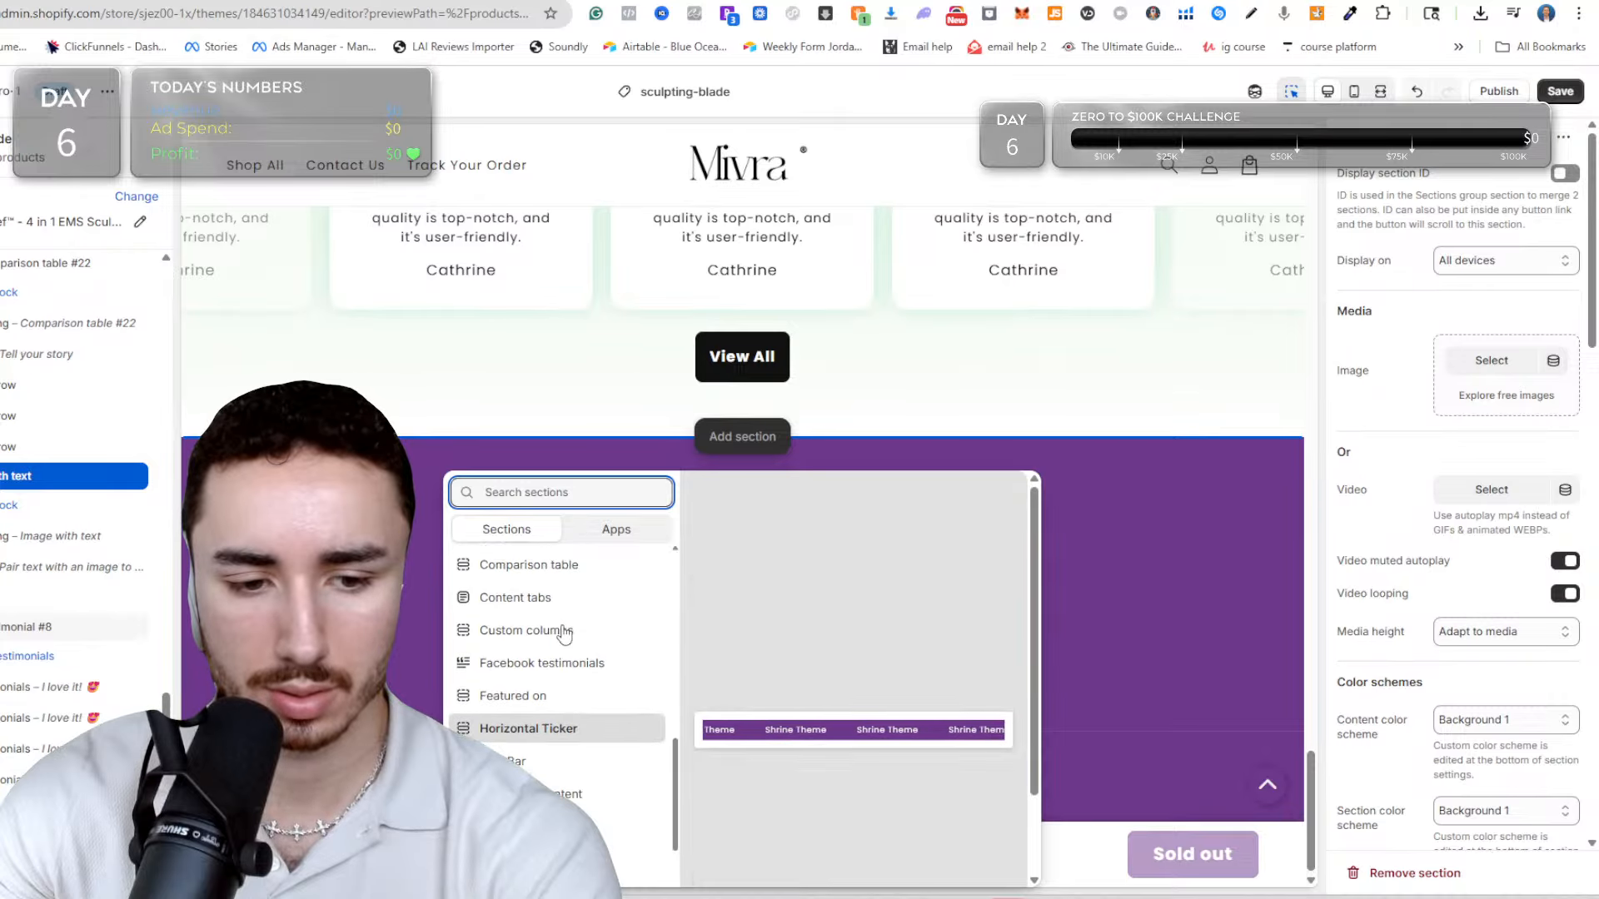
{"action": "scroll", "coordinate": [536, 633], "scroll_direction": "down", "scroll_amount": 2}
{"action": "scroll", "coordinate": [542, 642], "scroll_direction": "up", "scroll_amount": 1}
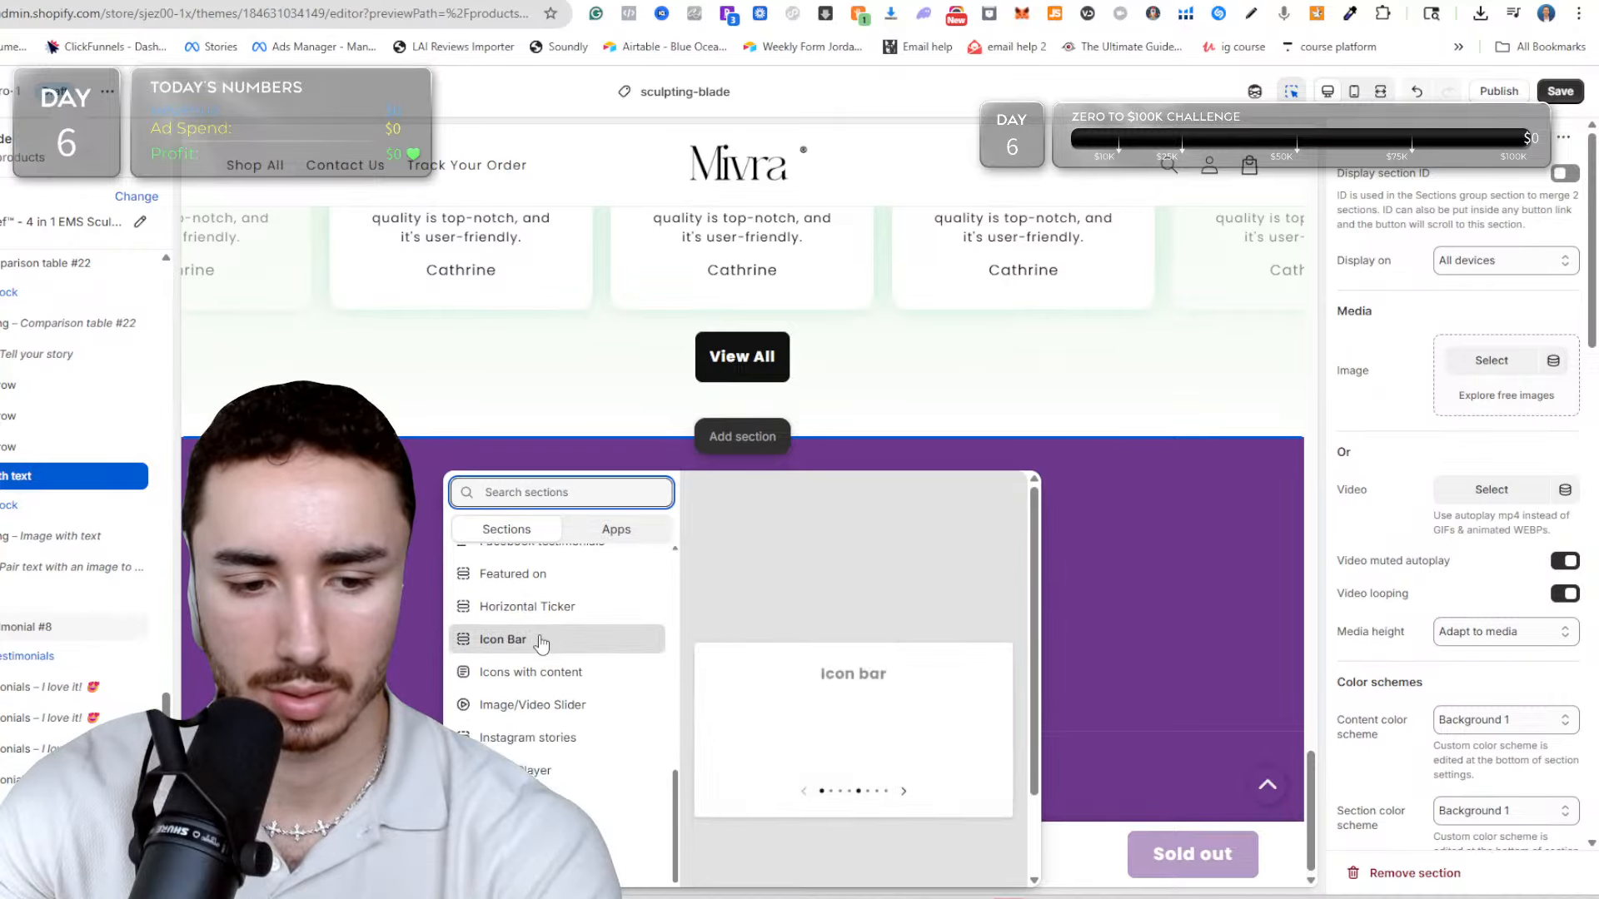
{"action": "scroll", "coordinate": [532, 683], "scroll_direction": "down", "scroll_amount": 3}
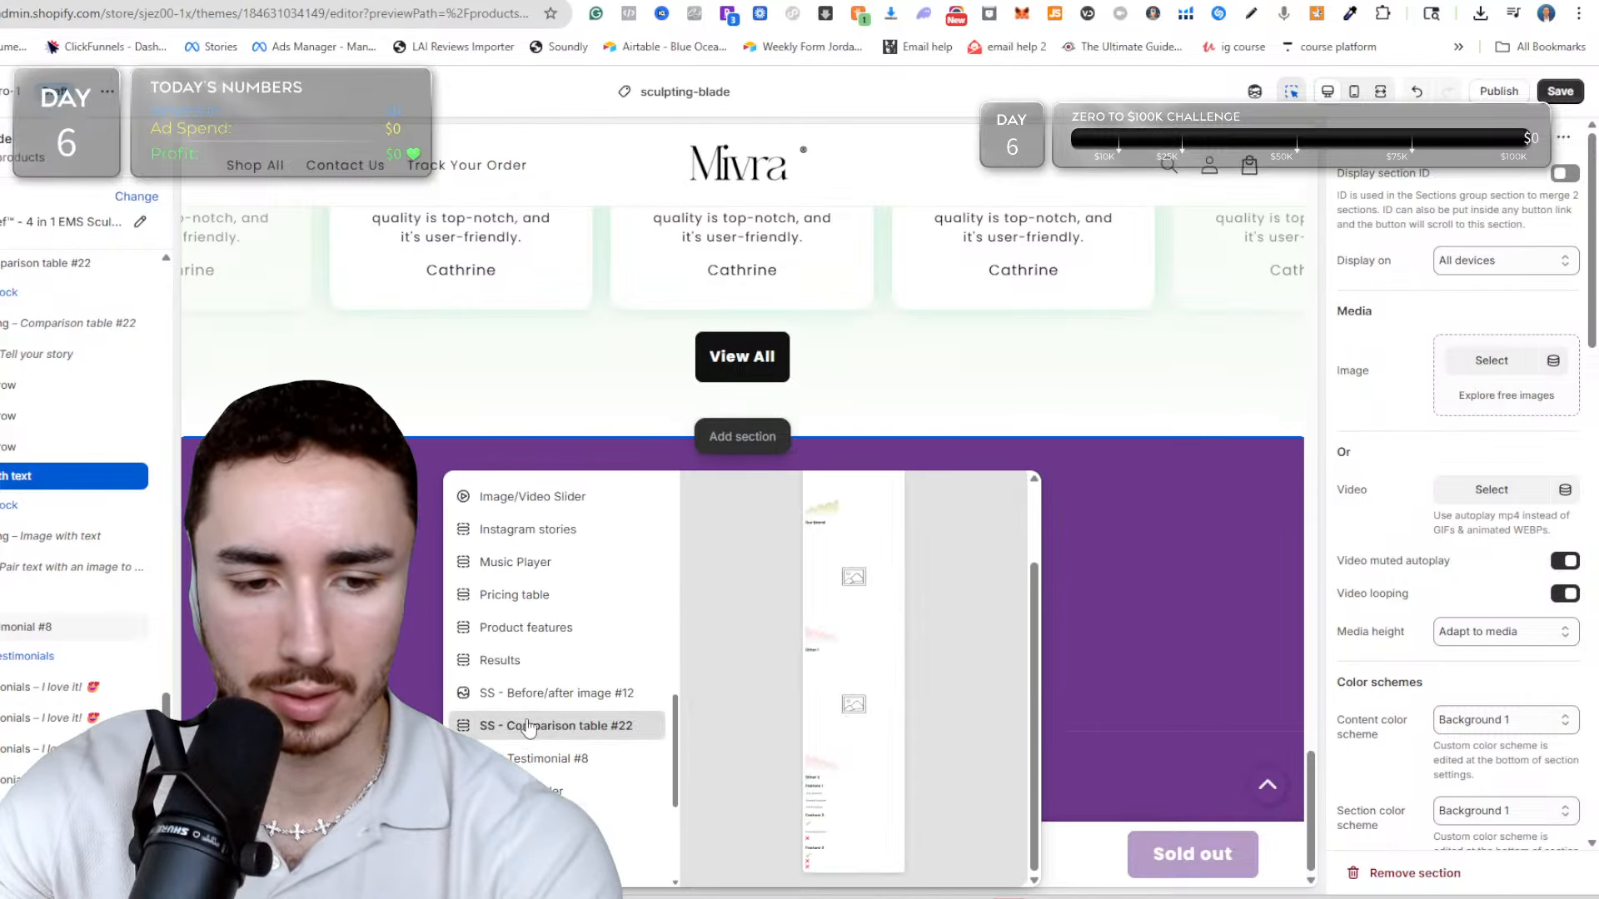
{"action": "scroll", "coordinate": [522, 699], "scroll_direction": "up", "scroll_amount": 4}
{"action": "scroll", "coordinate": [520, 695], "scroll_direction": "up", "scroll_amount": 1}
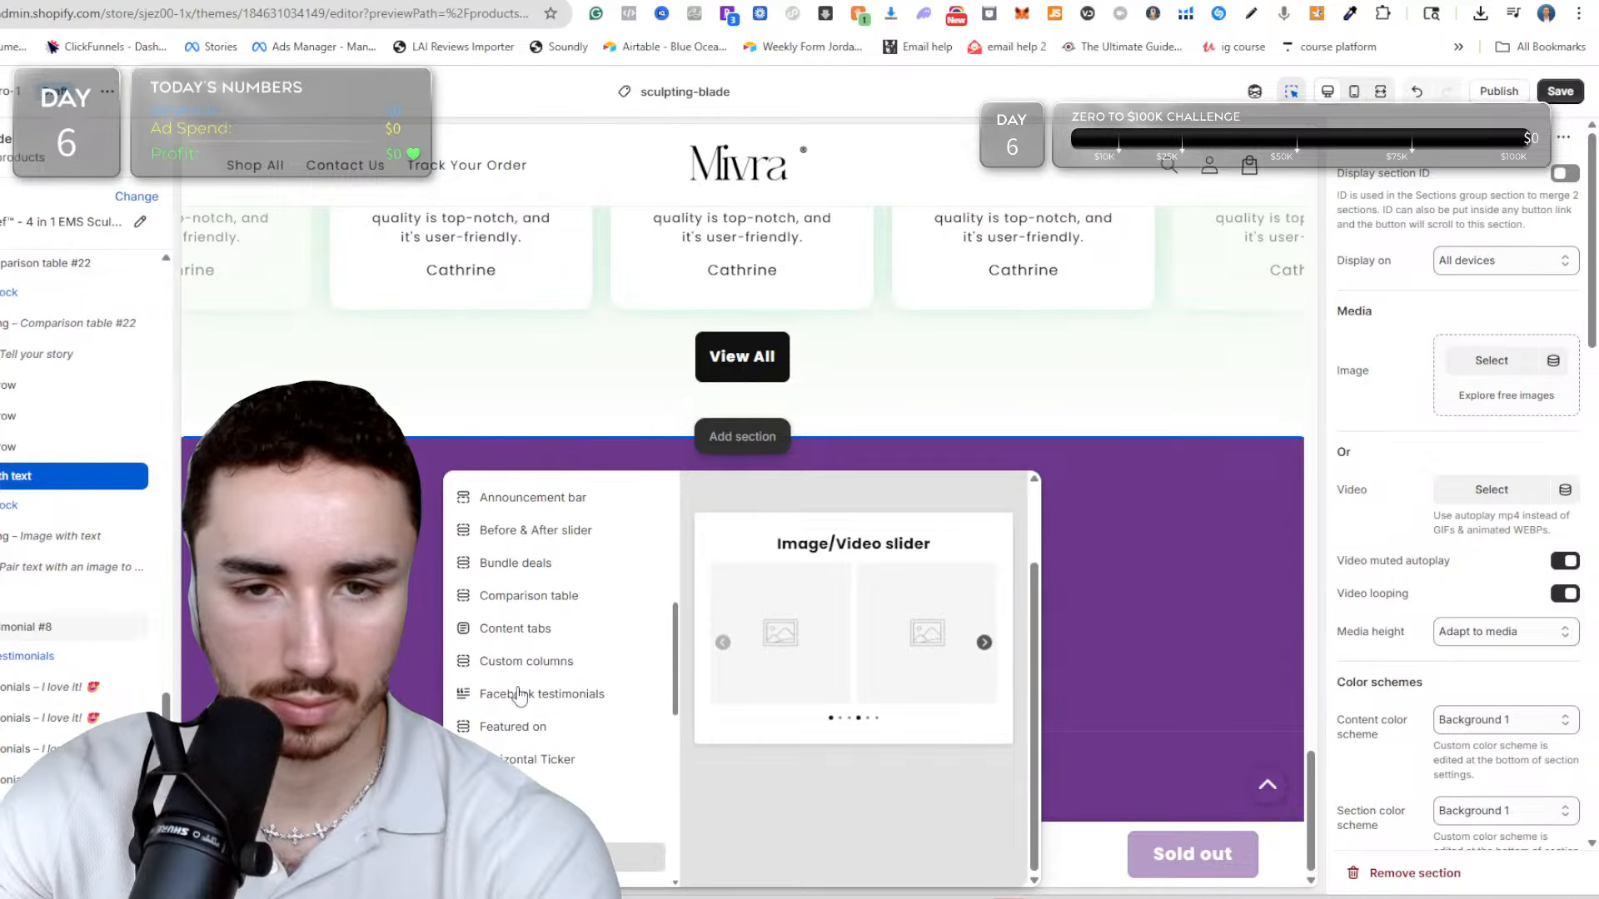
{"action": "scroll", "coordinate": [519, 694], "scroll_direction": "up", "scroll_amount": 1}
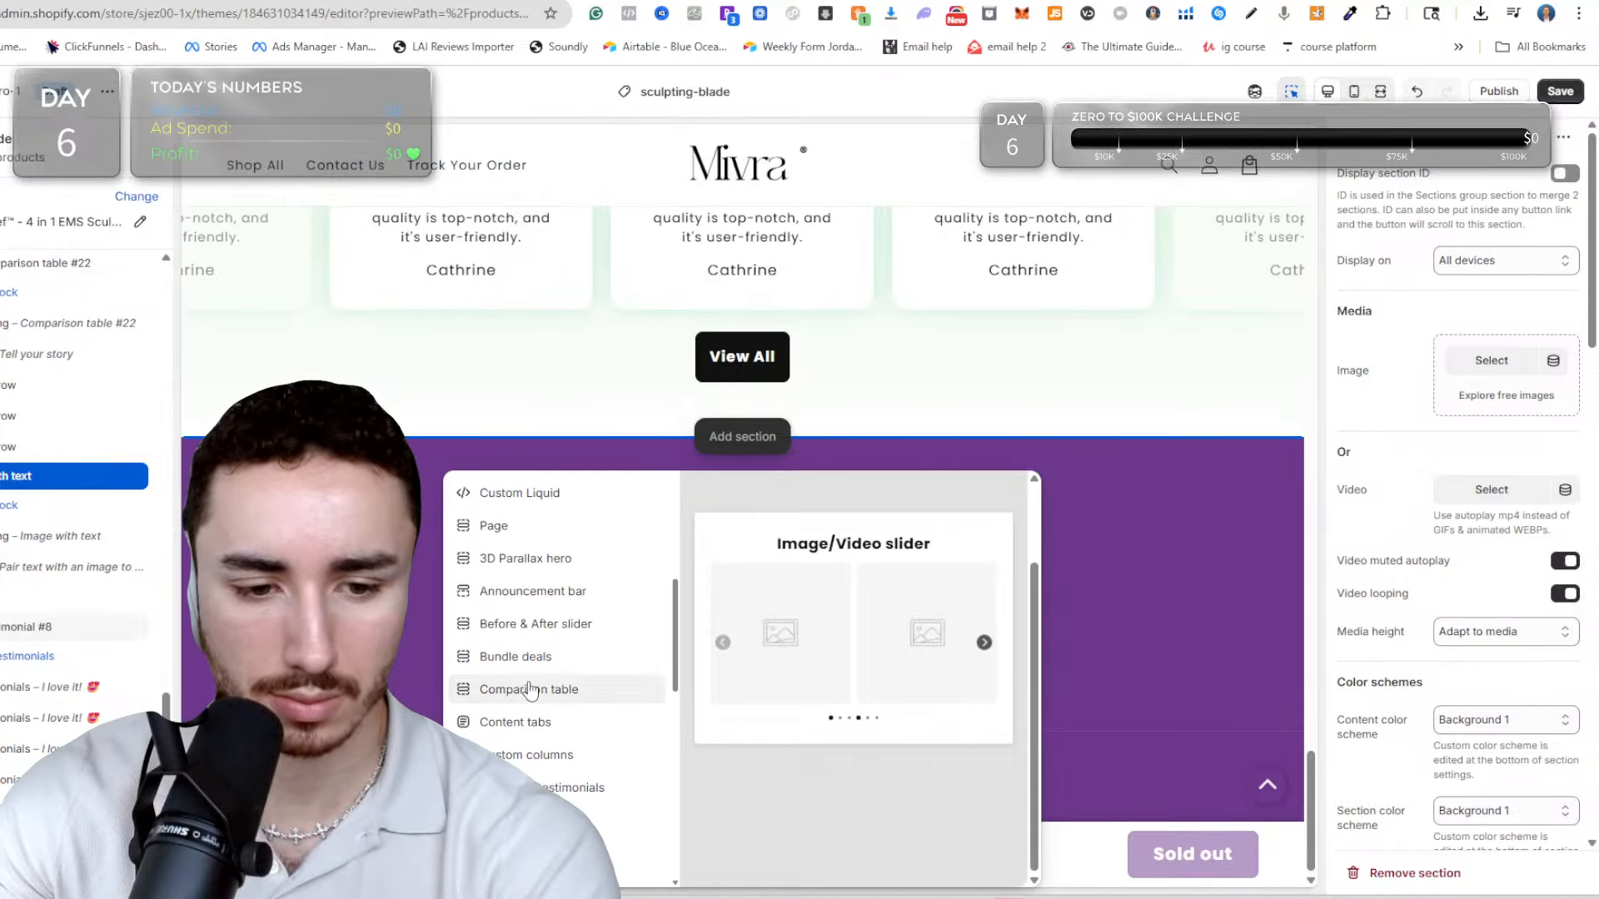
{"action": "scroll", "coordinate": [535, 726], "scroll_direction": "up", "scroll_amount": 3}
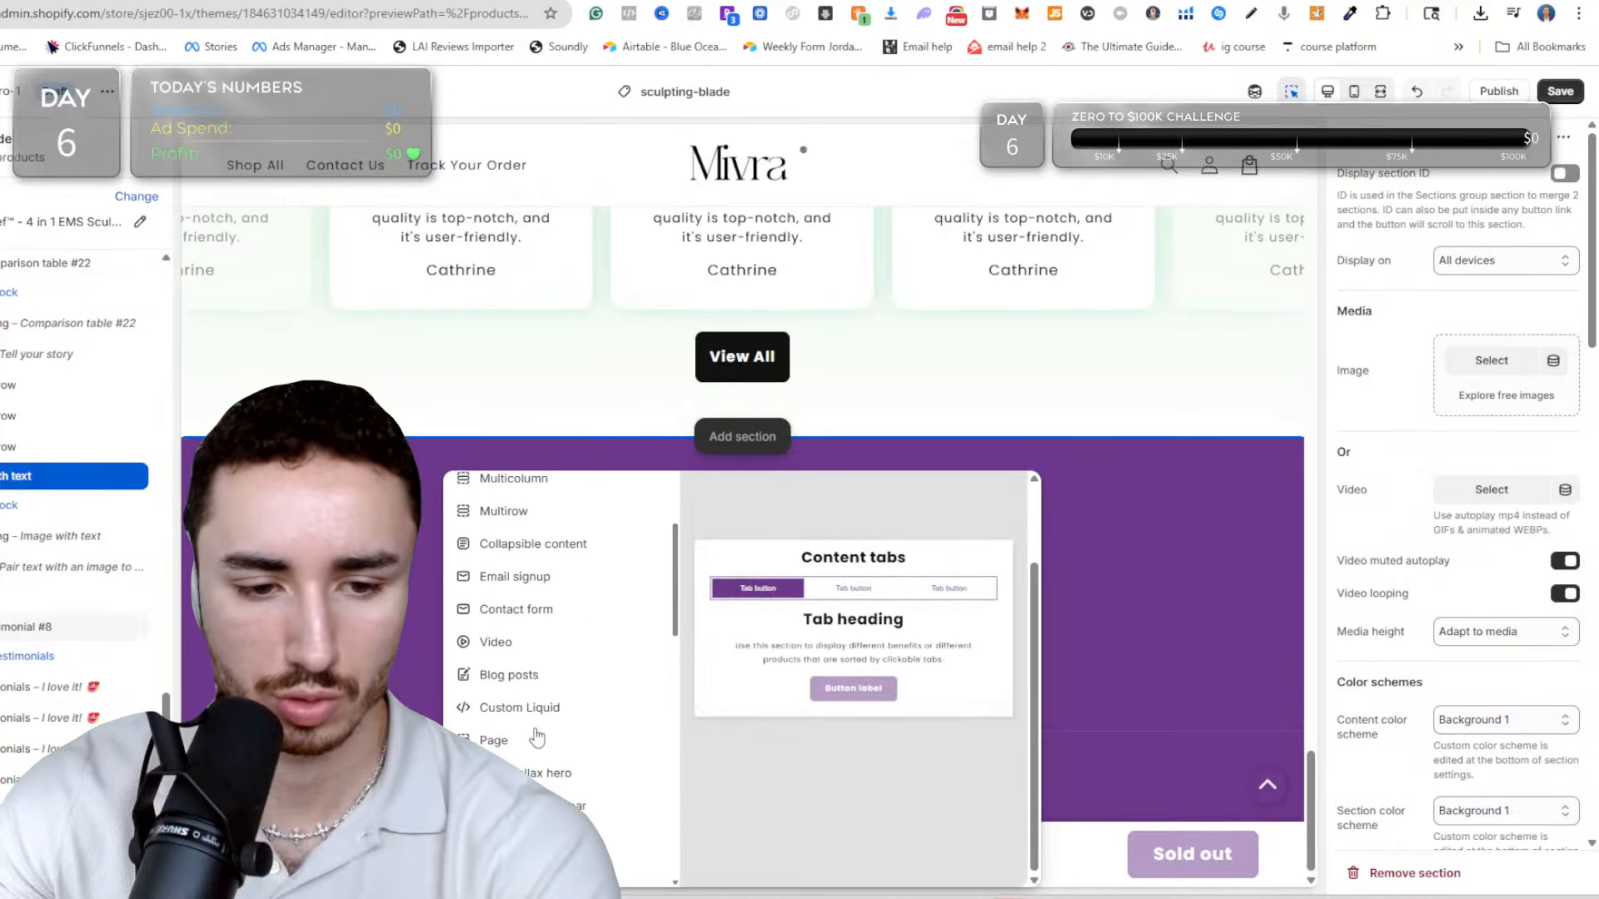
{"action": "scroll", "coordinate": [537, 738], "scroll_direction": "up", "scroll_amount": 2}
{"action": "left_click", "coordinate": [550, 698]}
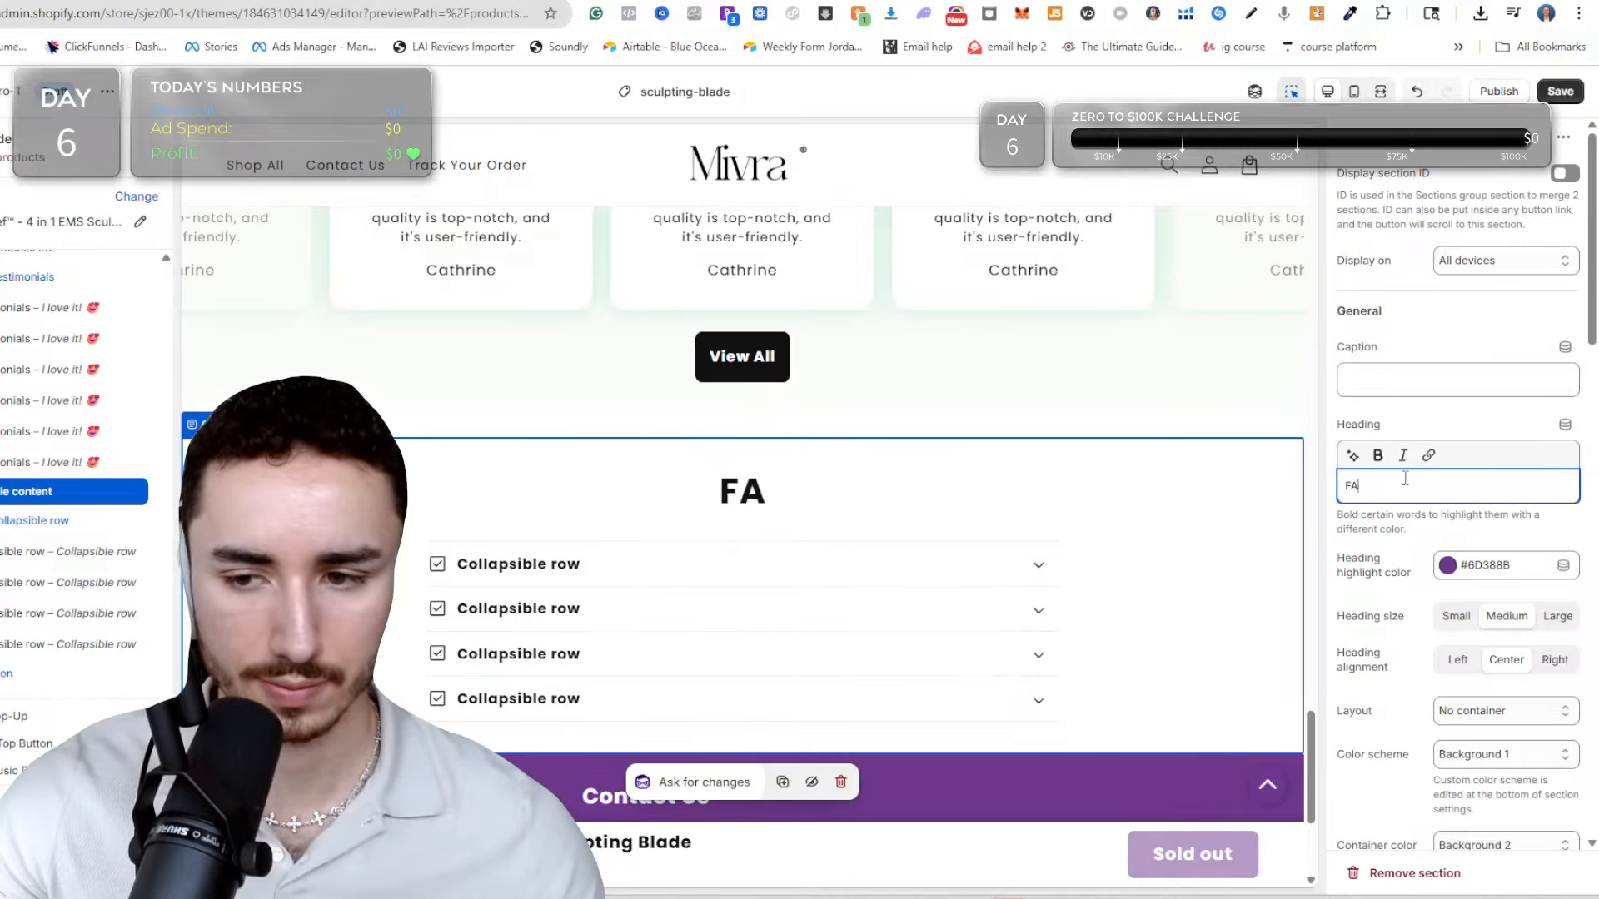
{"action": "left_click", "coordinate": [920, 361]}
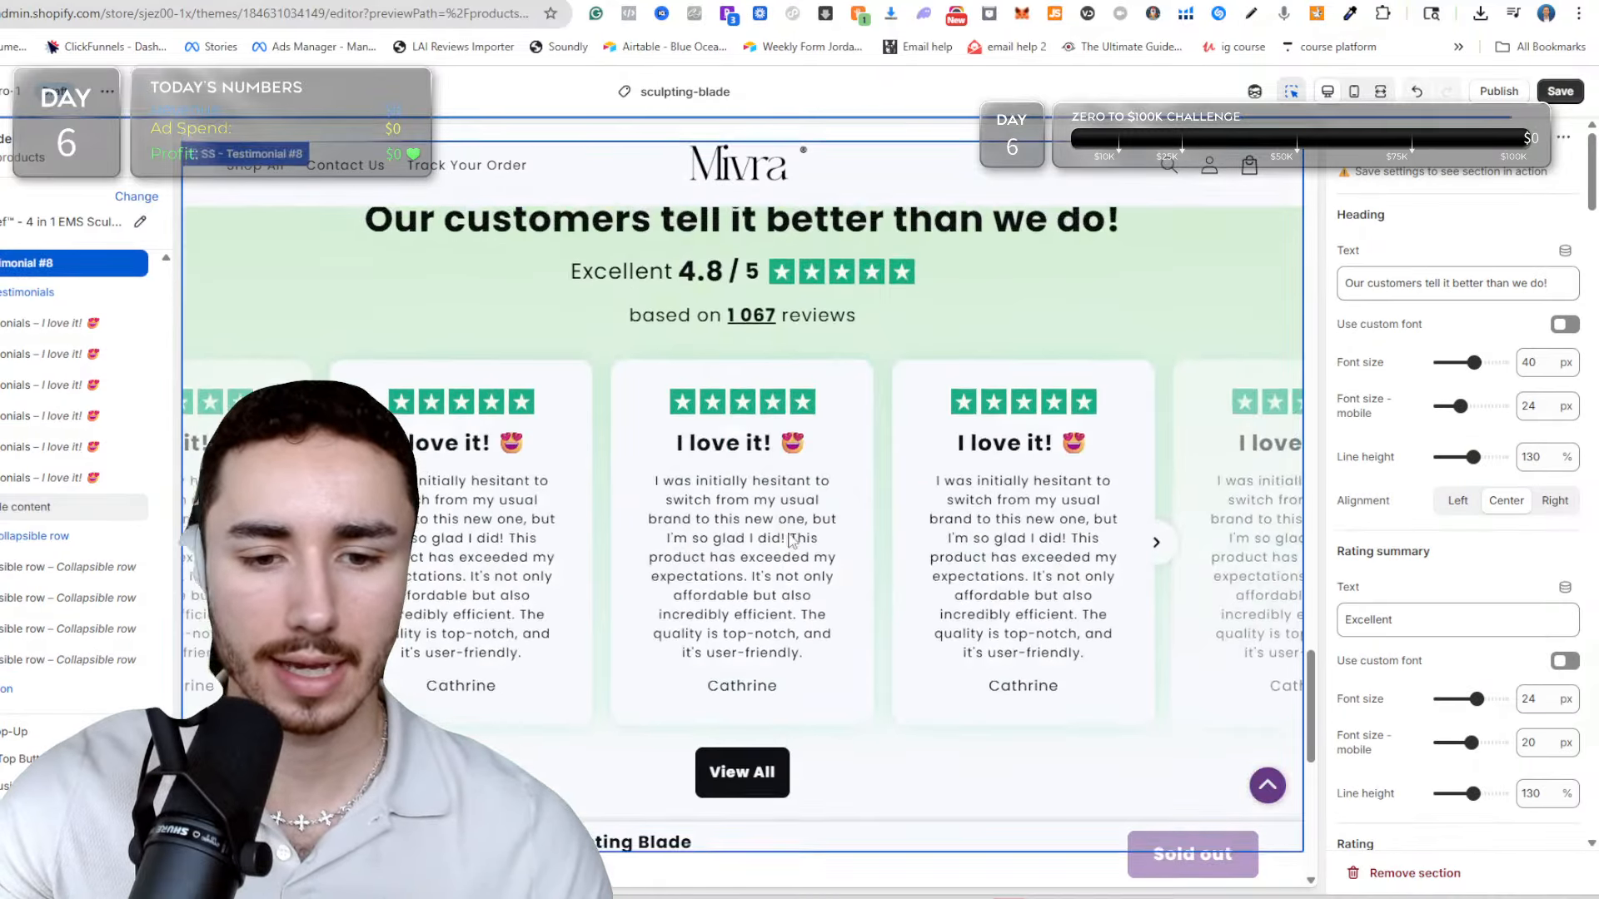
Add an LAI Product Reviews section between the FAQ and the footer, choose the PlantarRelief™ product for it and save the page.
{"action": "scroll", "coordinate": [791, 533], "scroll_direction": "down", "scroll_amount": 7}
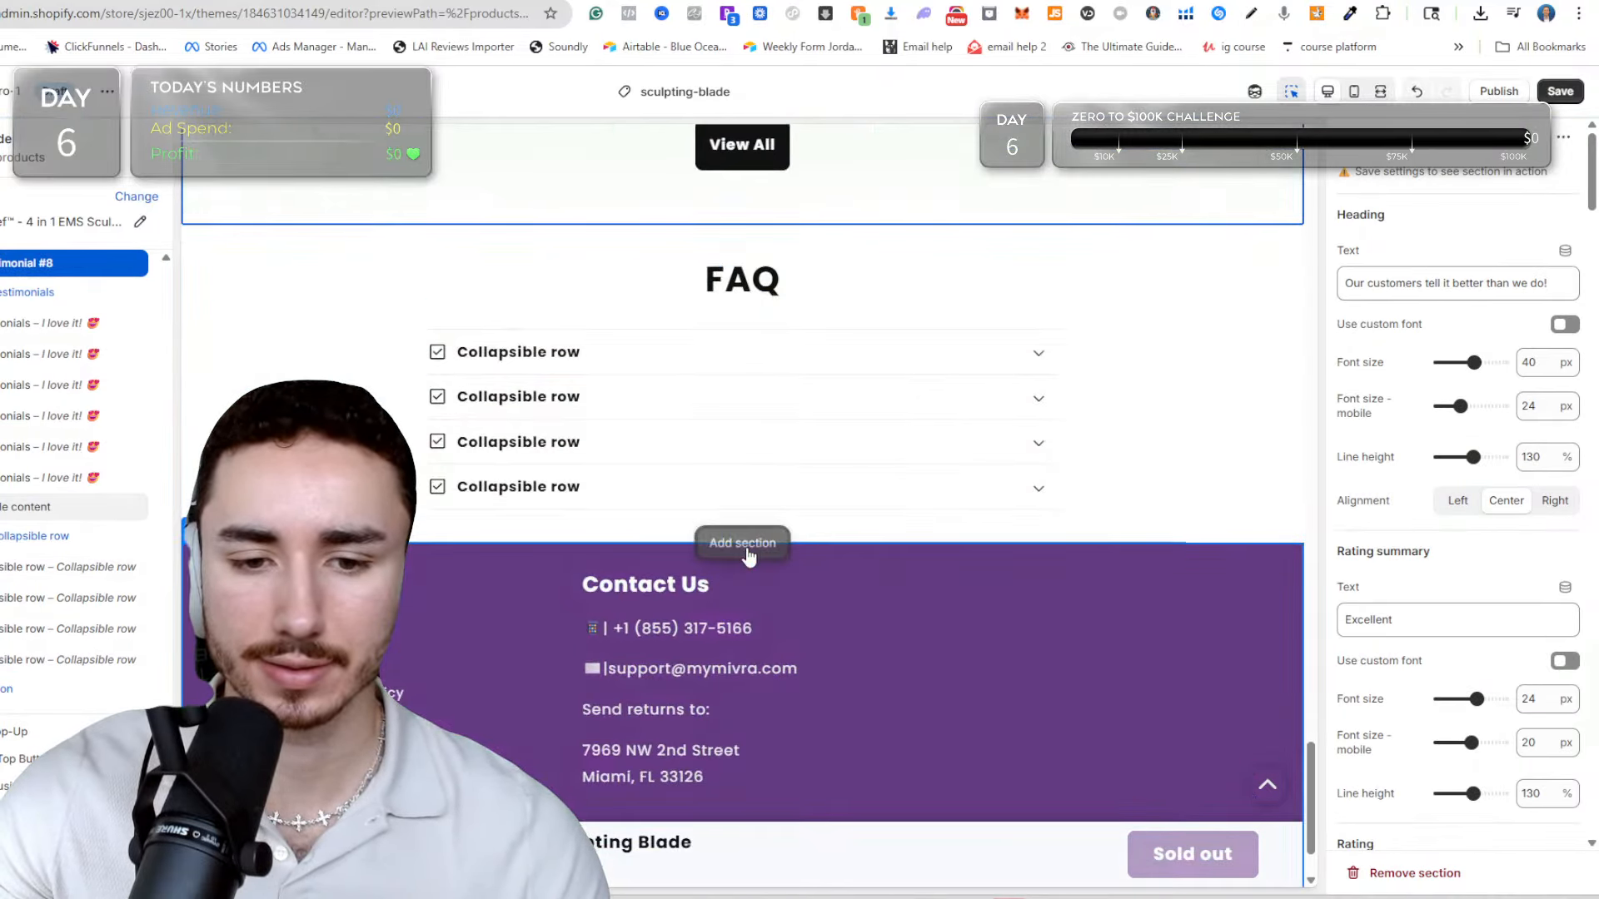
{"action": "left_click", "coordinate": [744, 544]}
{"action": "left_click", "coordinate": [616, 131]}
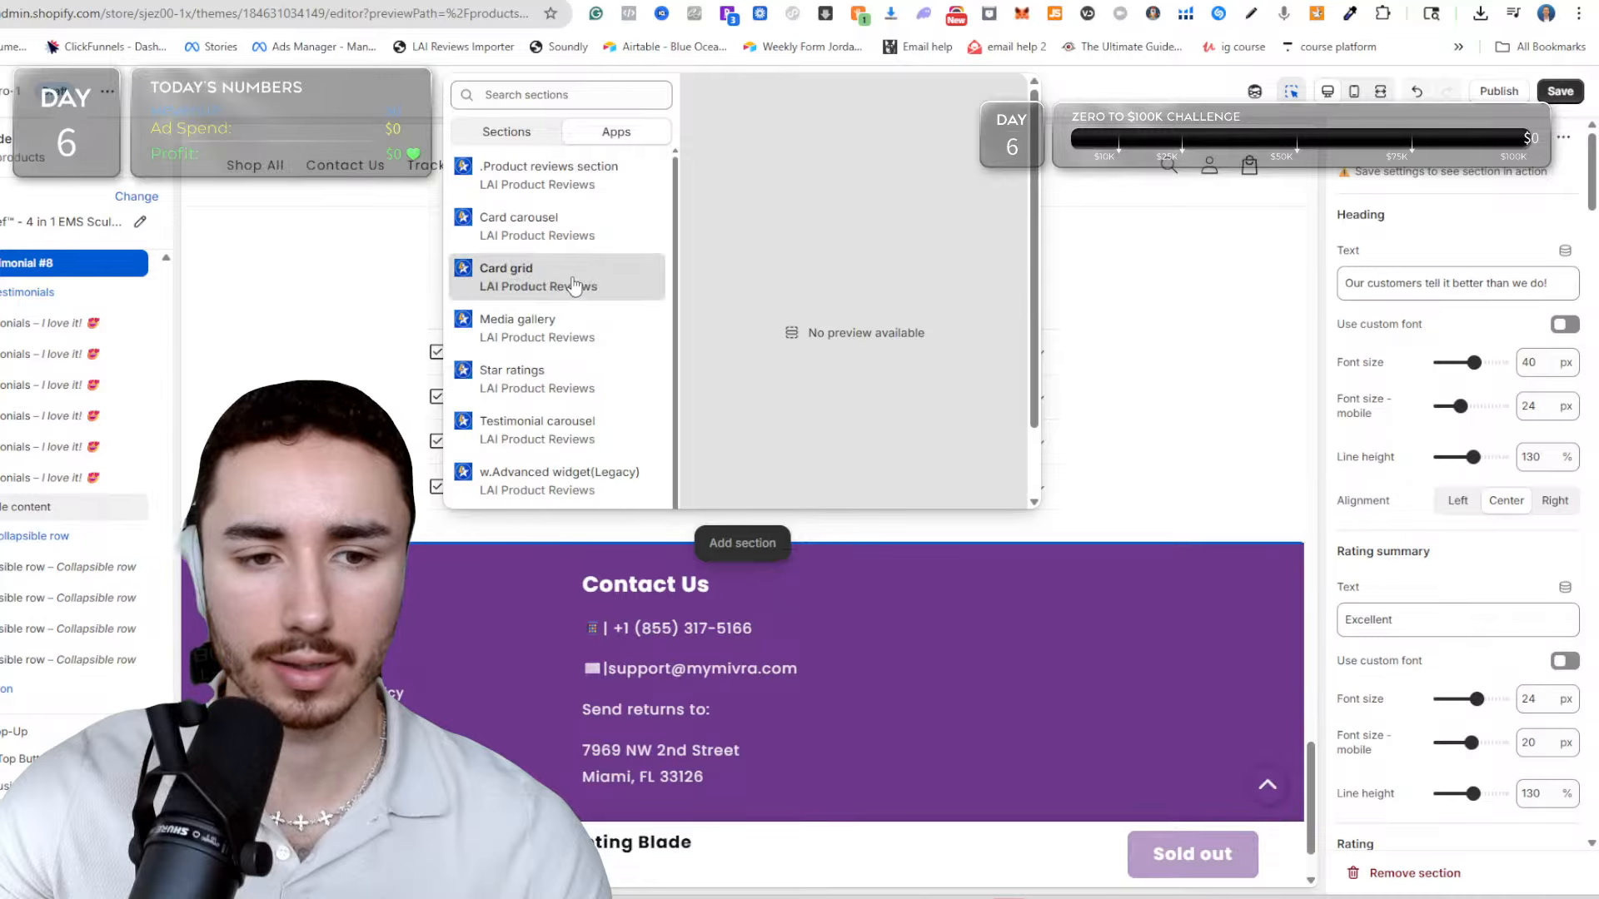
{"action": "left_click", "coordinate": [713, 399]}
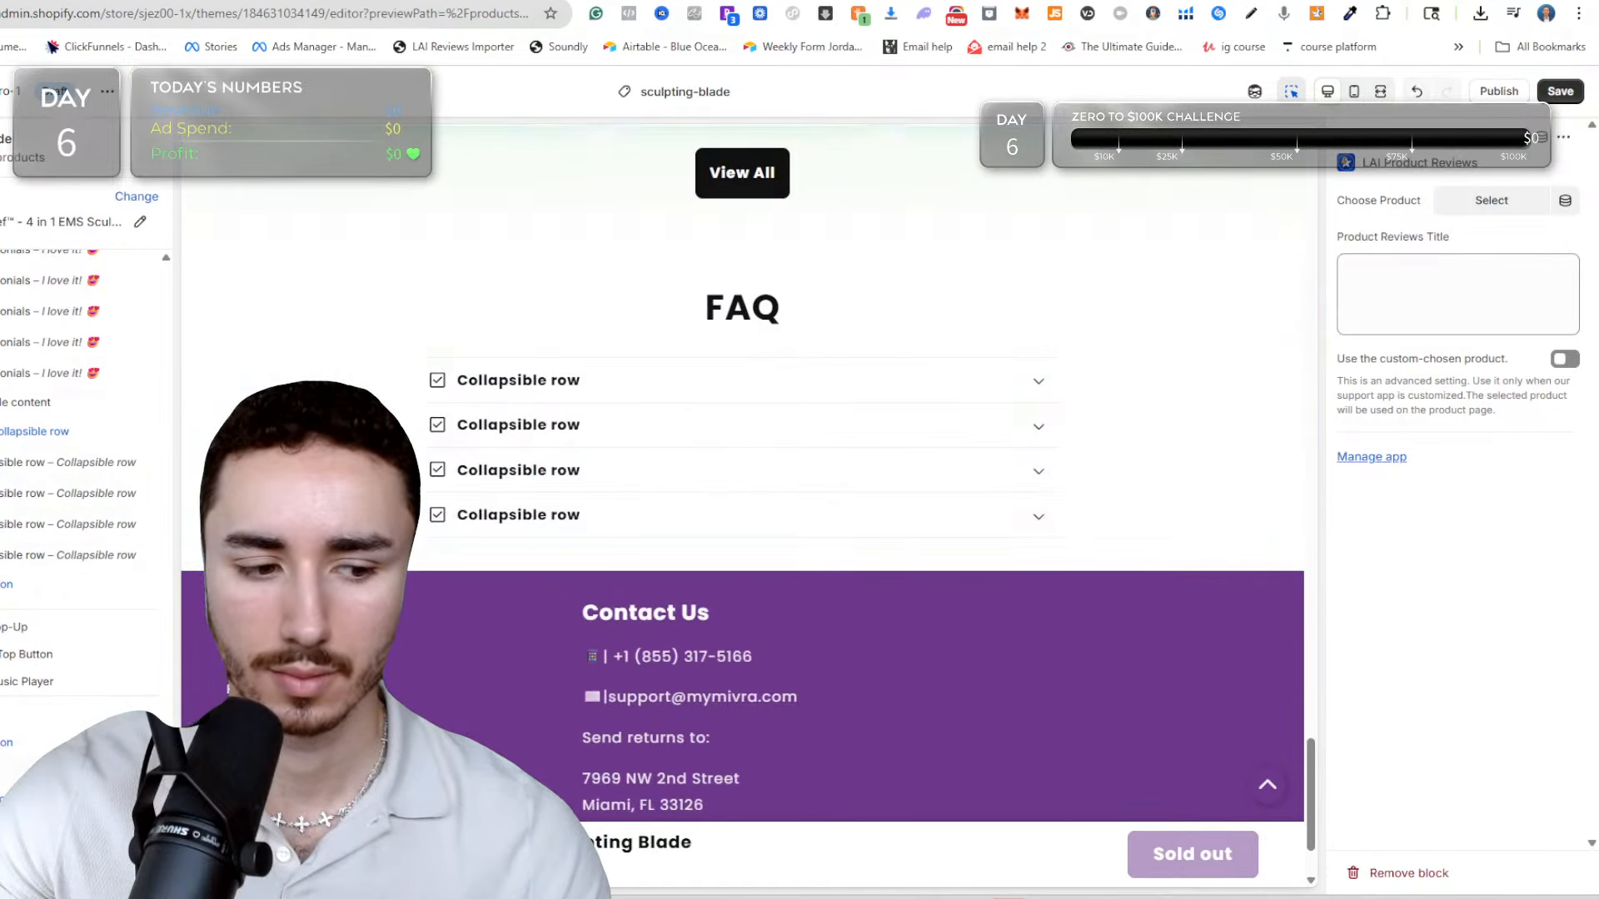
{"action": "left_click", "coordinate": [1506, 209]}
{"action": "left_click", "coordinate": [1274, 272]}
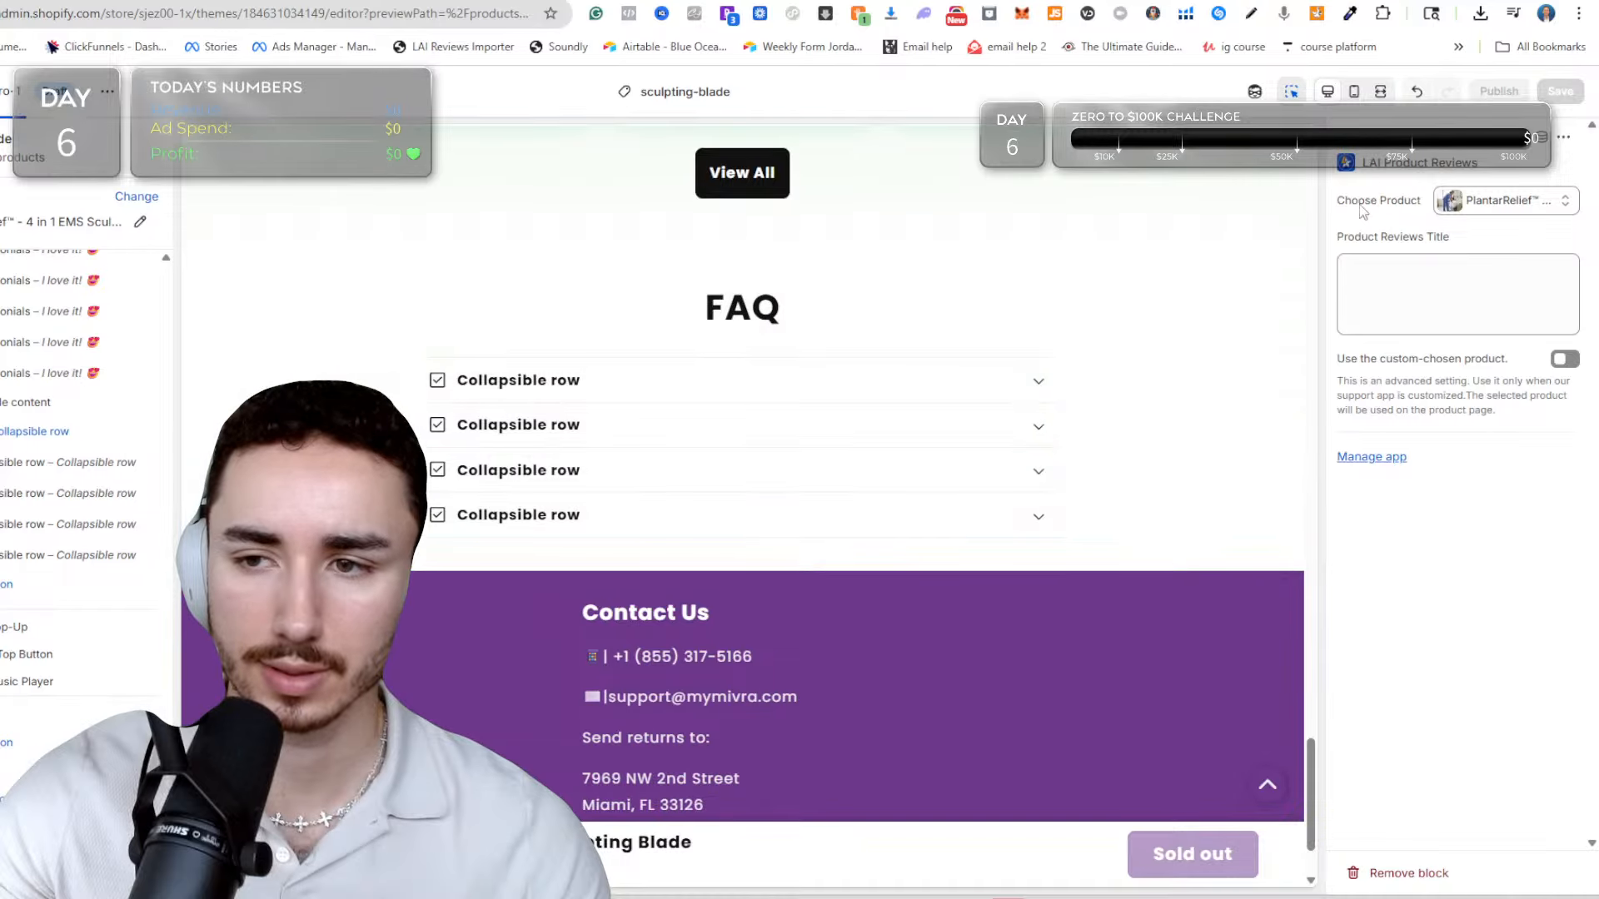
{"action": "scroll", "coordinate": [442, 588], "scroll_direction": "down", "scroll_amount": 15}
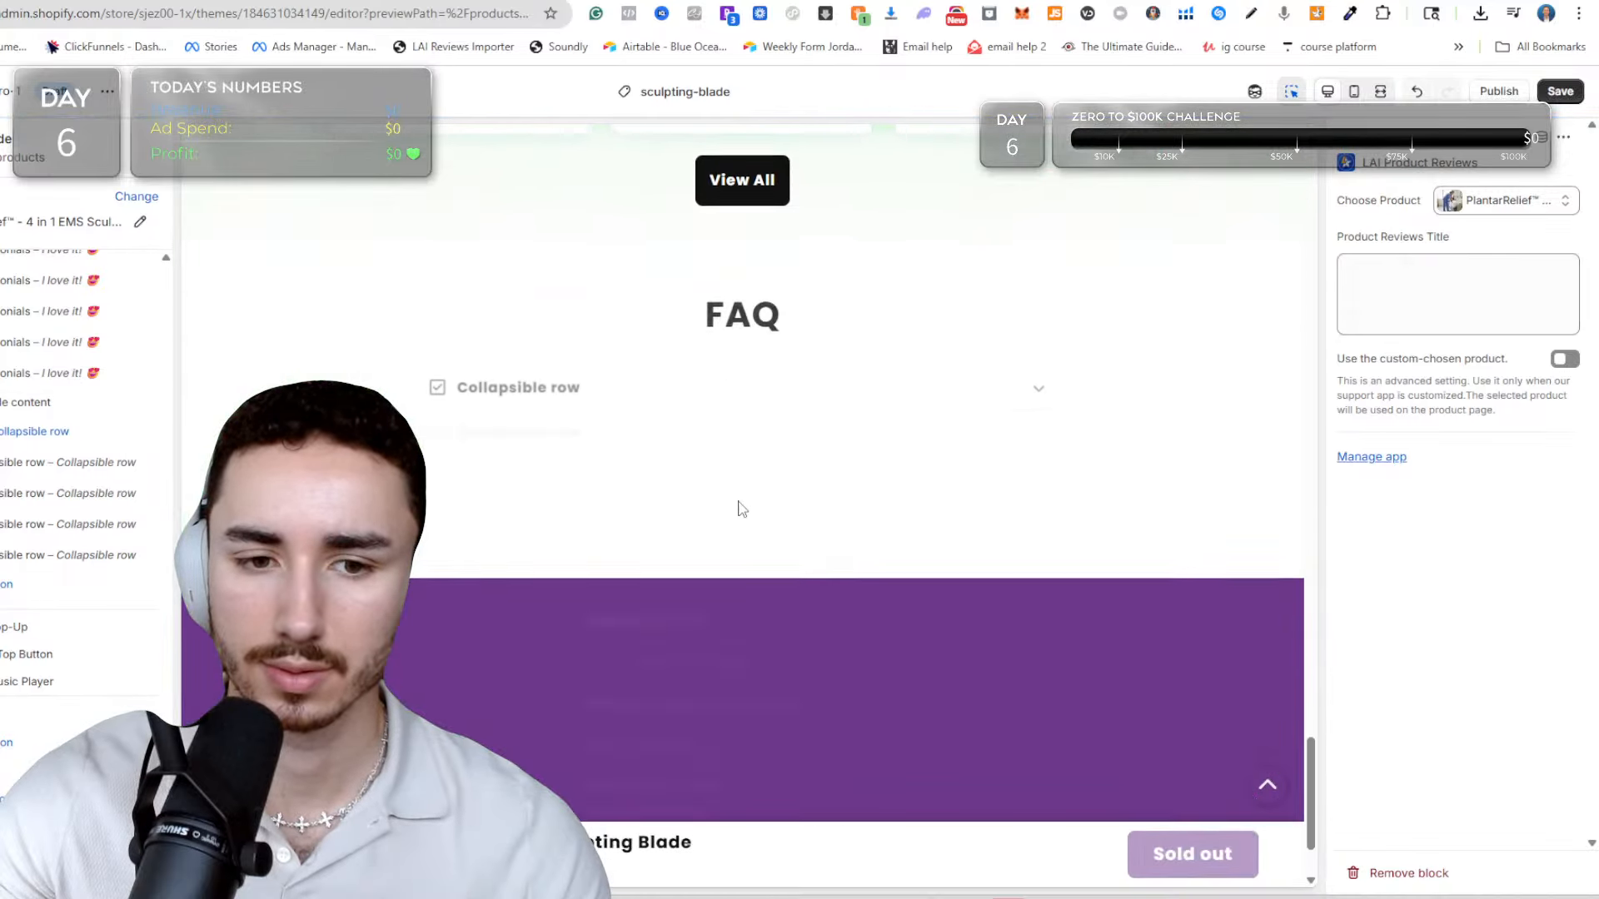
{"action": "left_click", "coordinate": [1554, 88]}
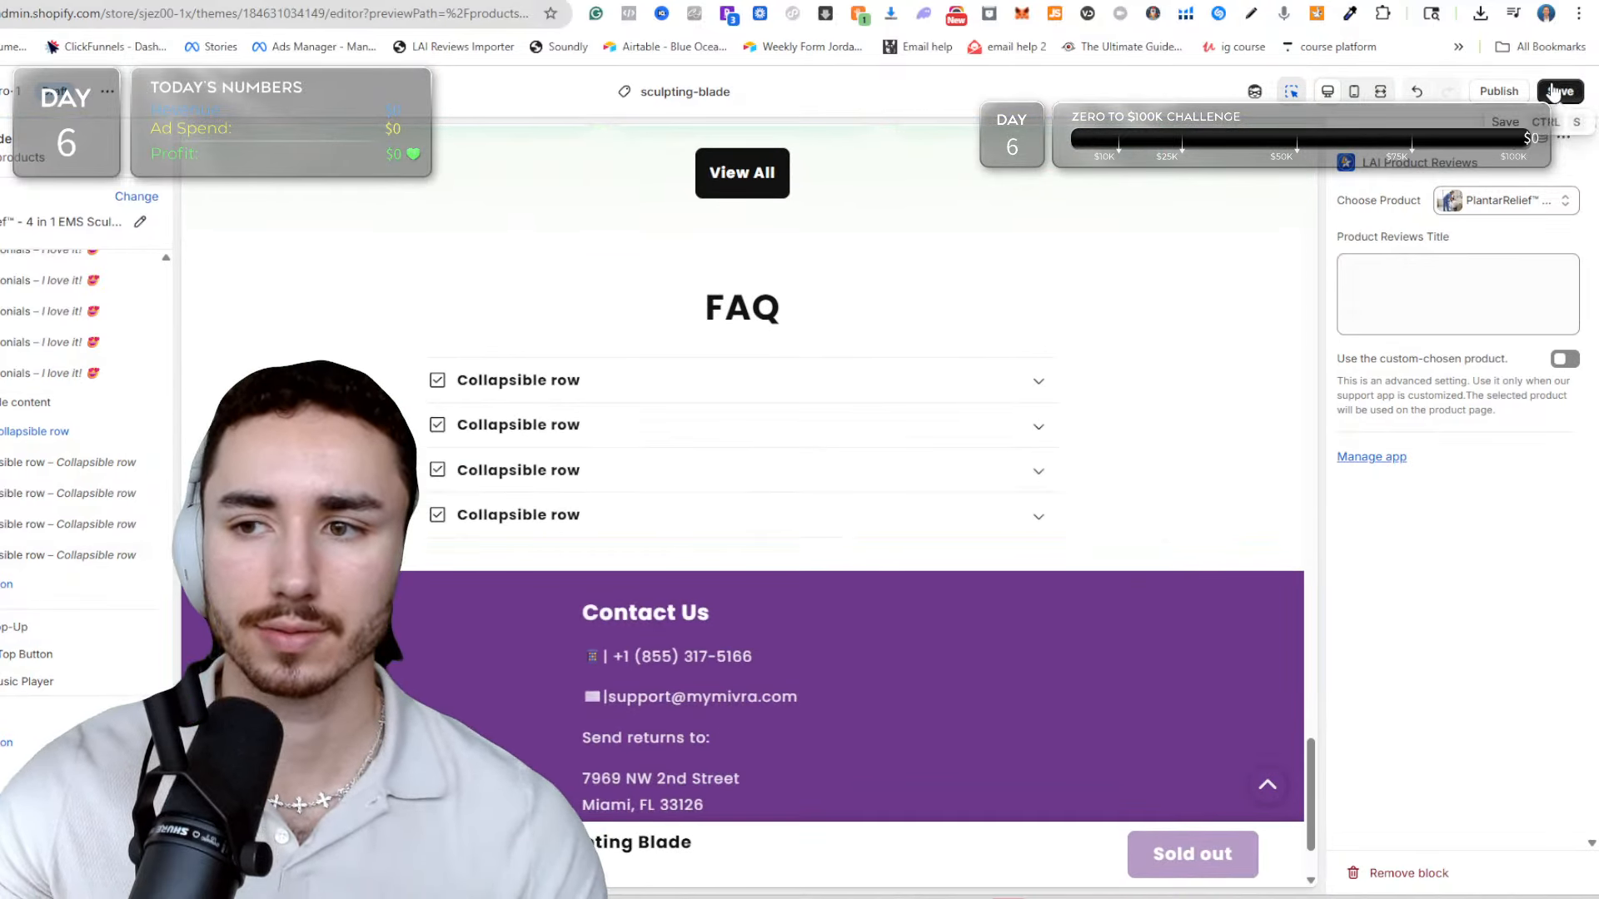
Enable the theme's app embeds, including the product reviews script, clear cache, shipping script, visitor label and both Bundles entries, and save the changes.
{"action": "left_click", "coordinate": [2, 208]}
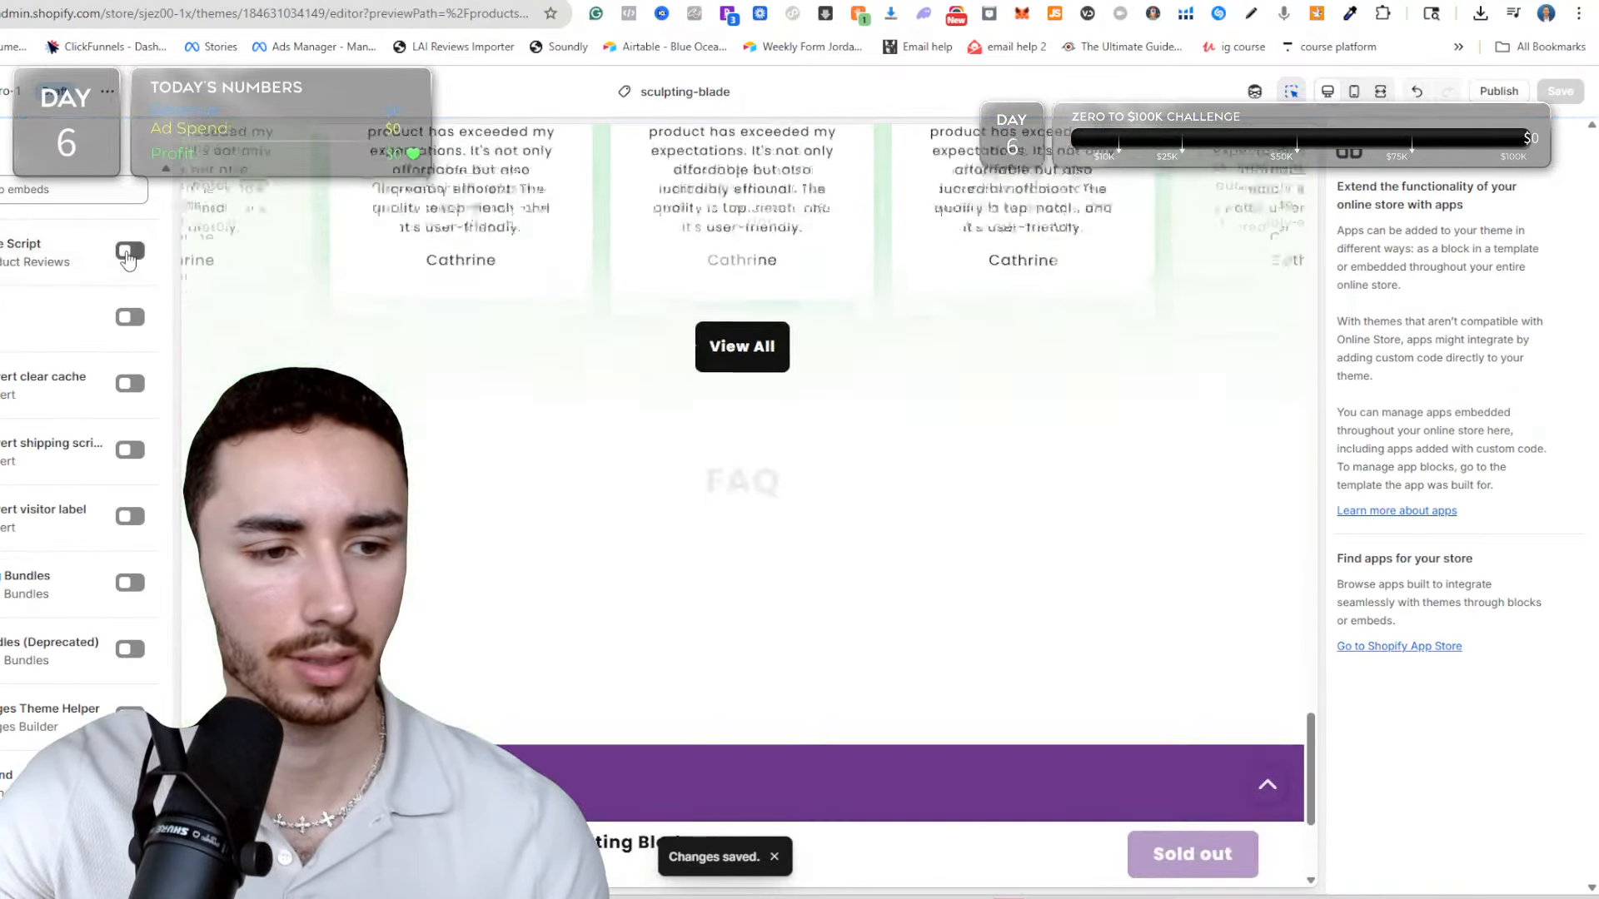
{"action": "left_click", "coordinate": [128, 252]}
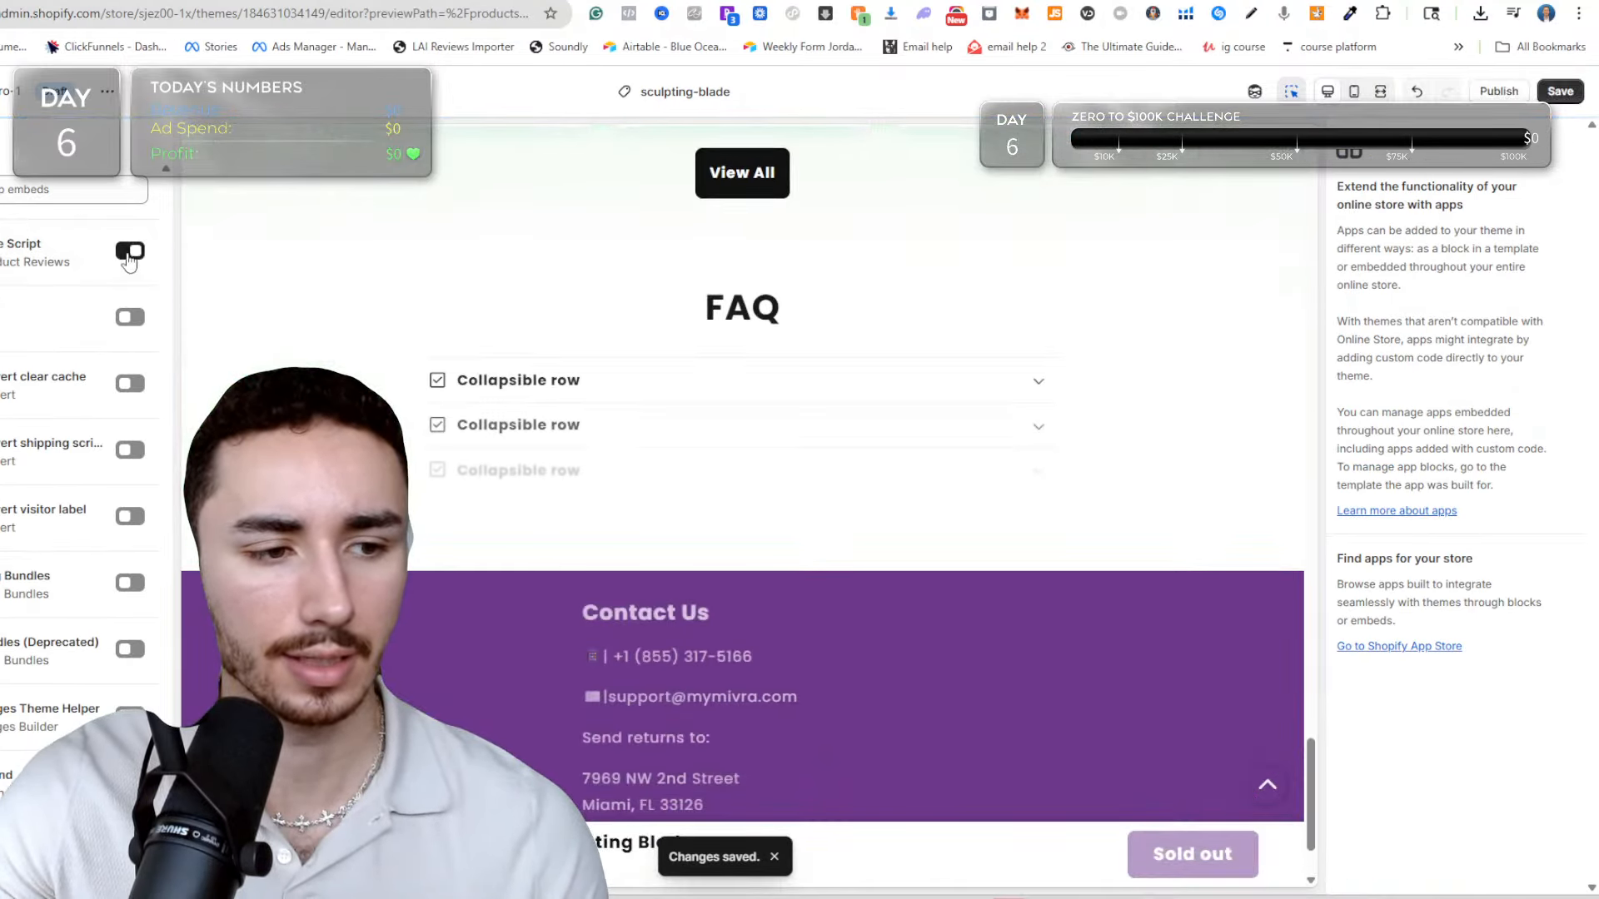
{"action": "left_click", "coordinate": [130, 384]}
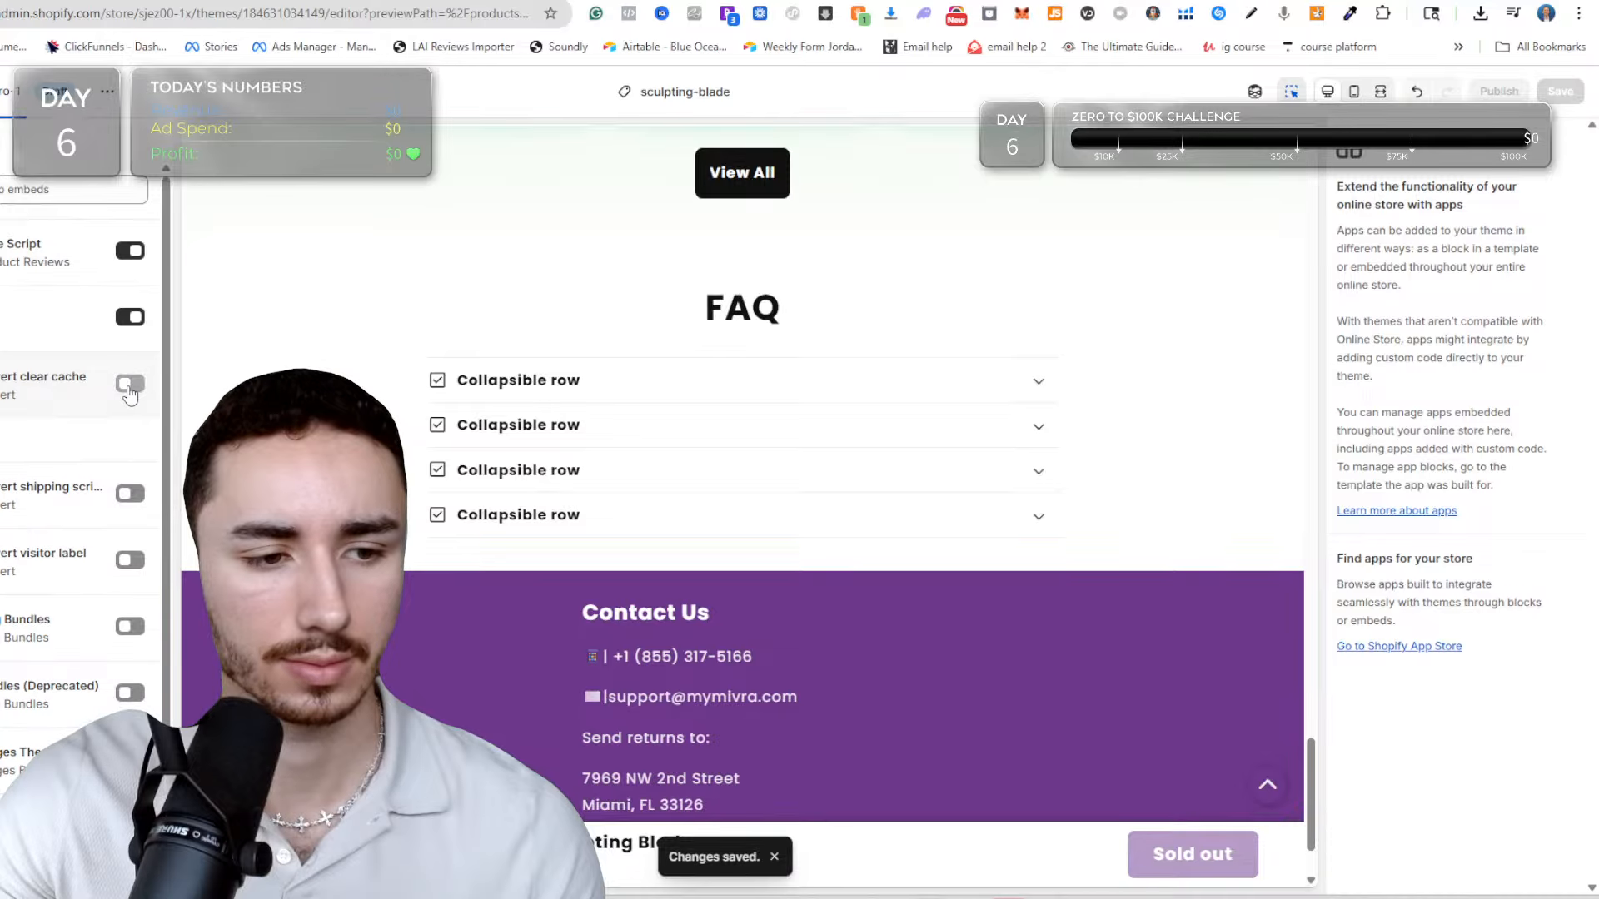
{"action": "left_click", "coordinate": [131, 492]}
{"action": "scroll", "coordinate": [130, 541], "scroll_direction": "down", "scroll_amount": 2}
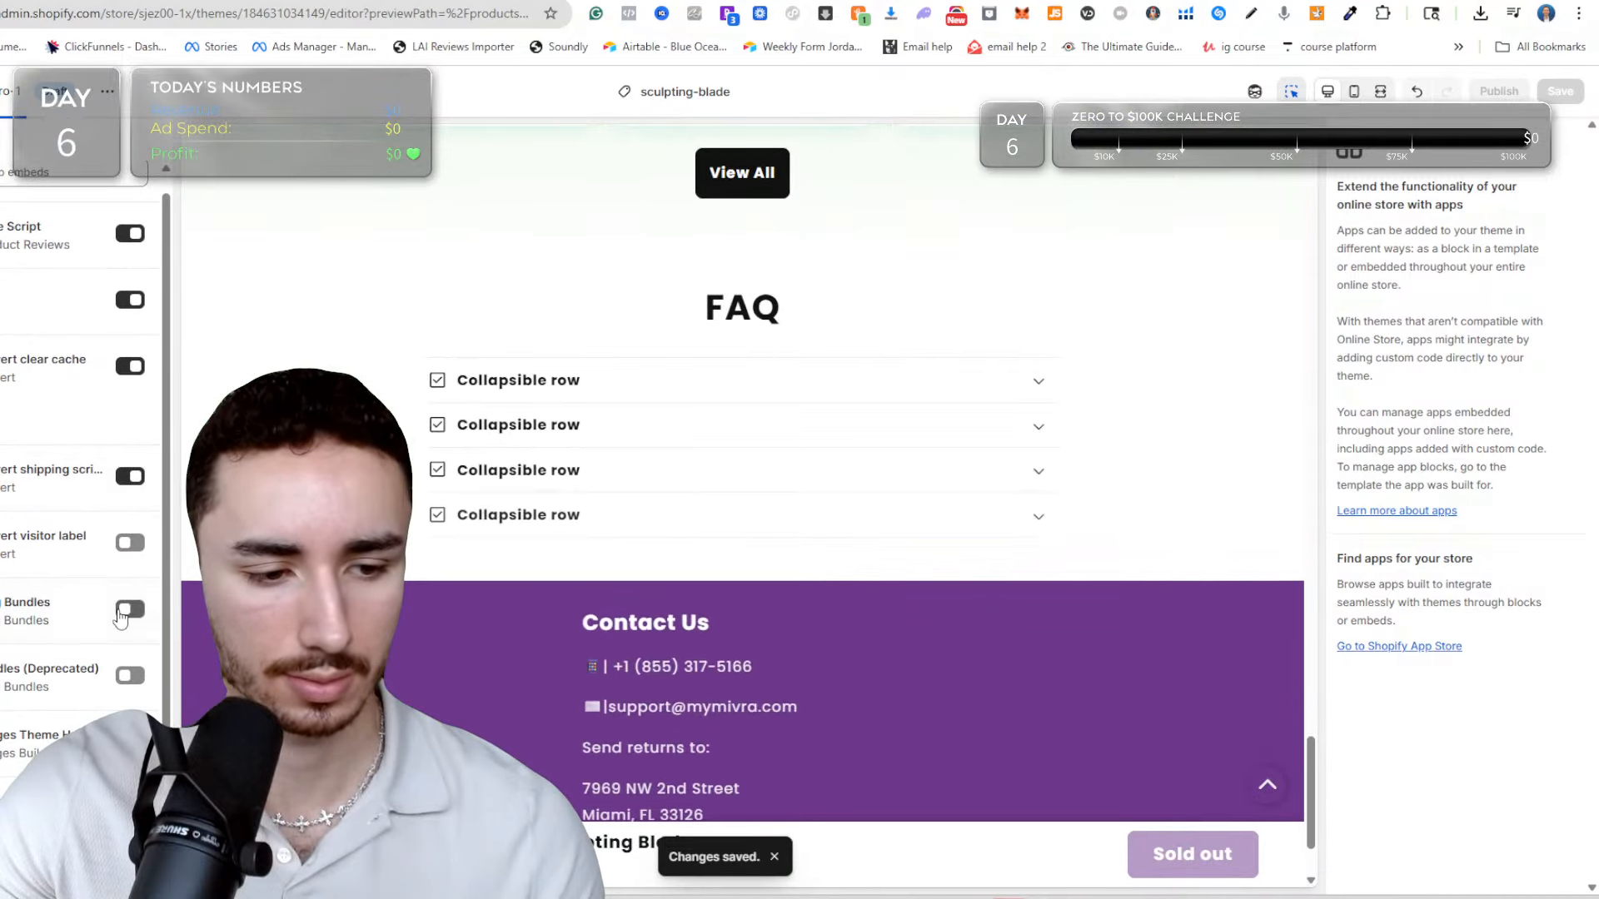
{"action": "left_click", "coordinate": [129, 610]}
{"action": "left_click", "coordinate": [134, 542]}
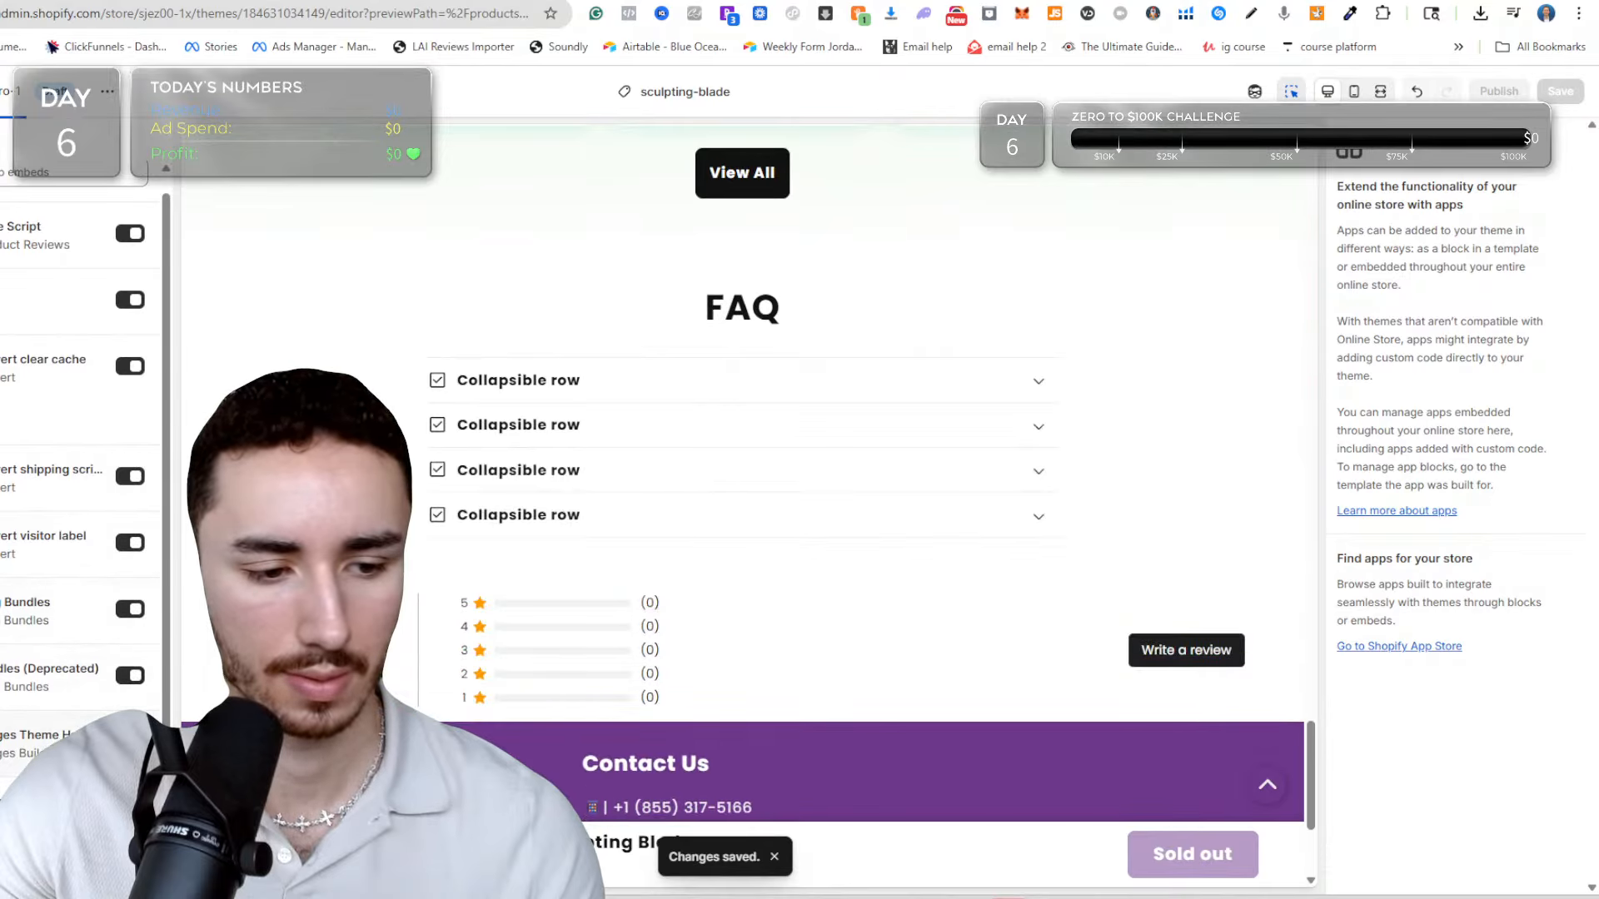
{"action": "left_click", "coordinate": [1554, 98]}
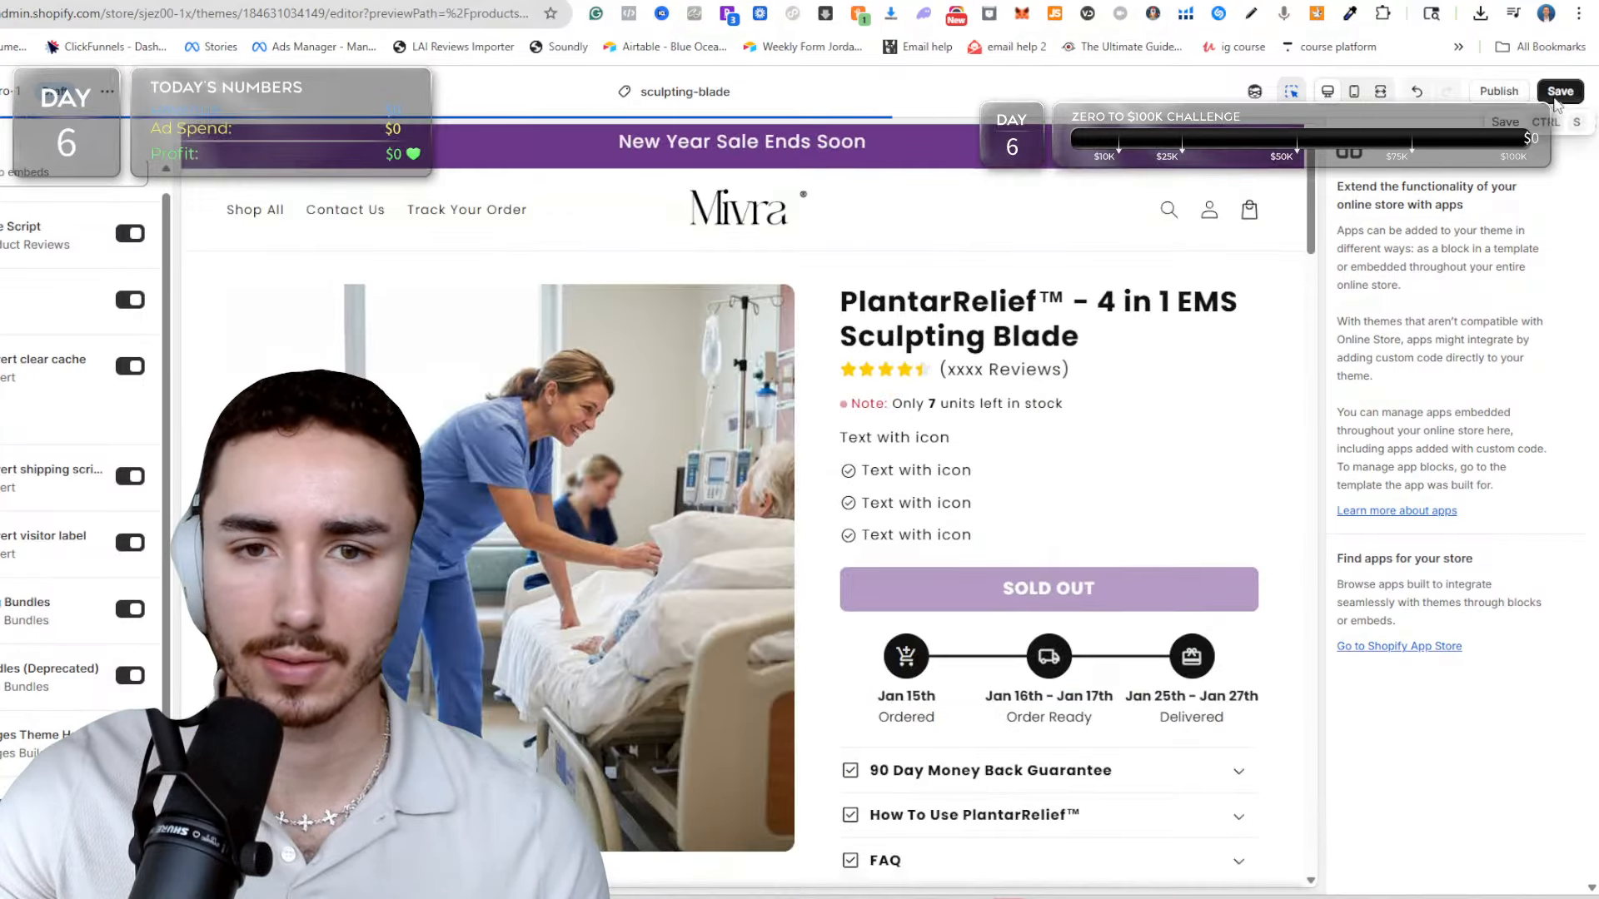
{"action": "key", "text": "ctrl+Tab"}
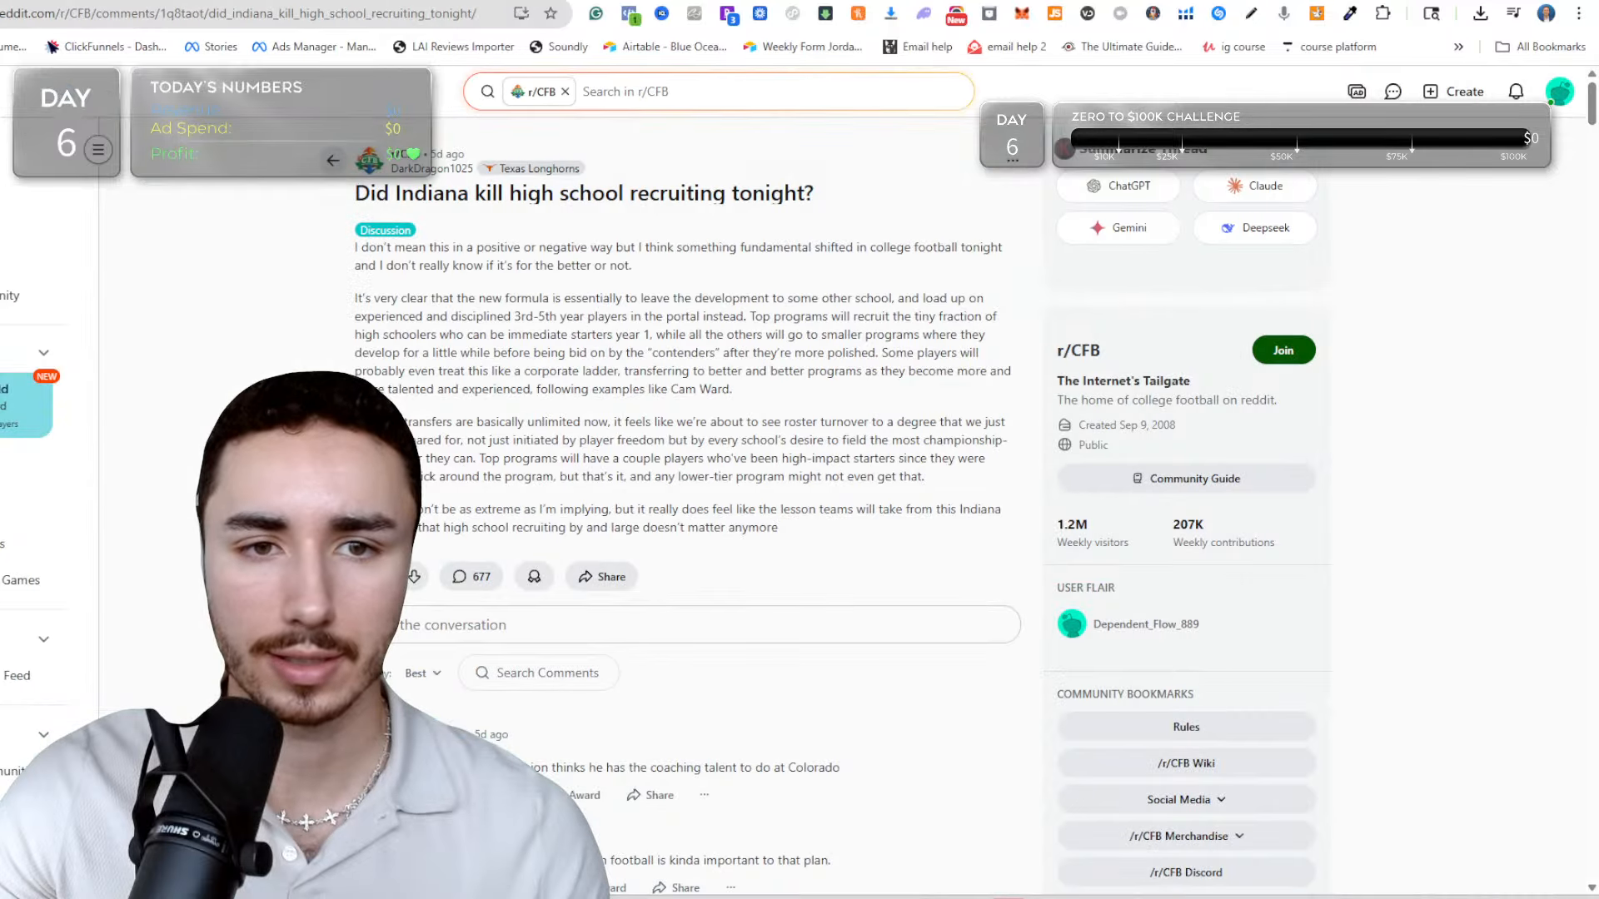
{"action": "key", "text": "ctrl+Tab"}
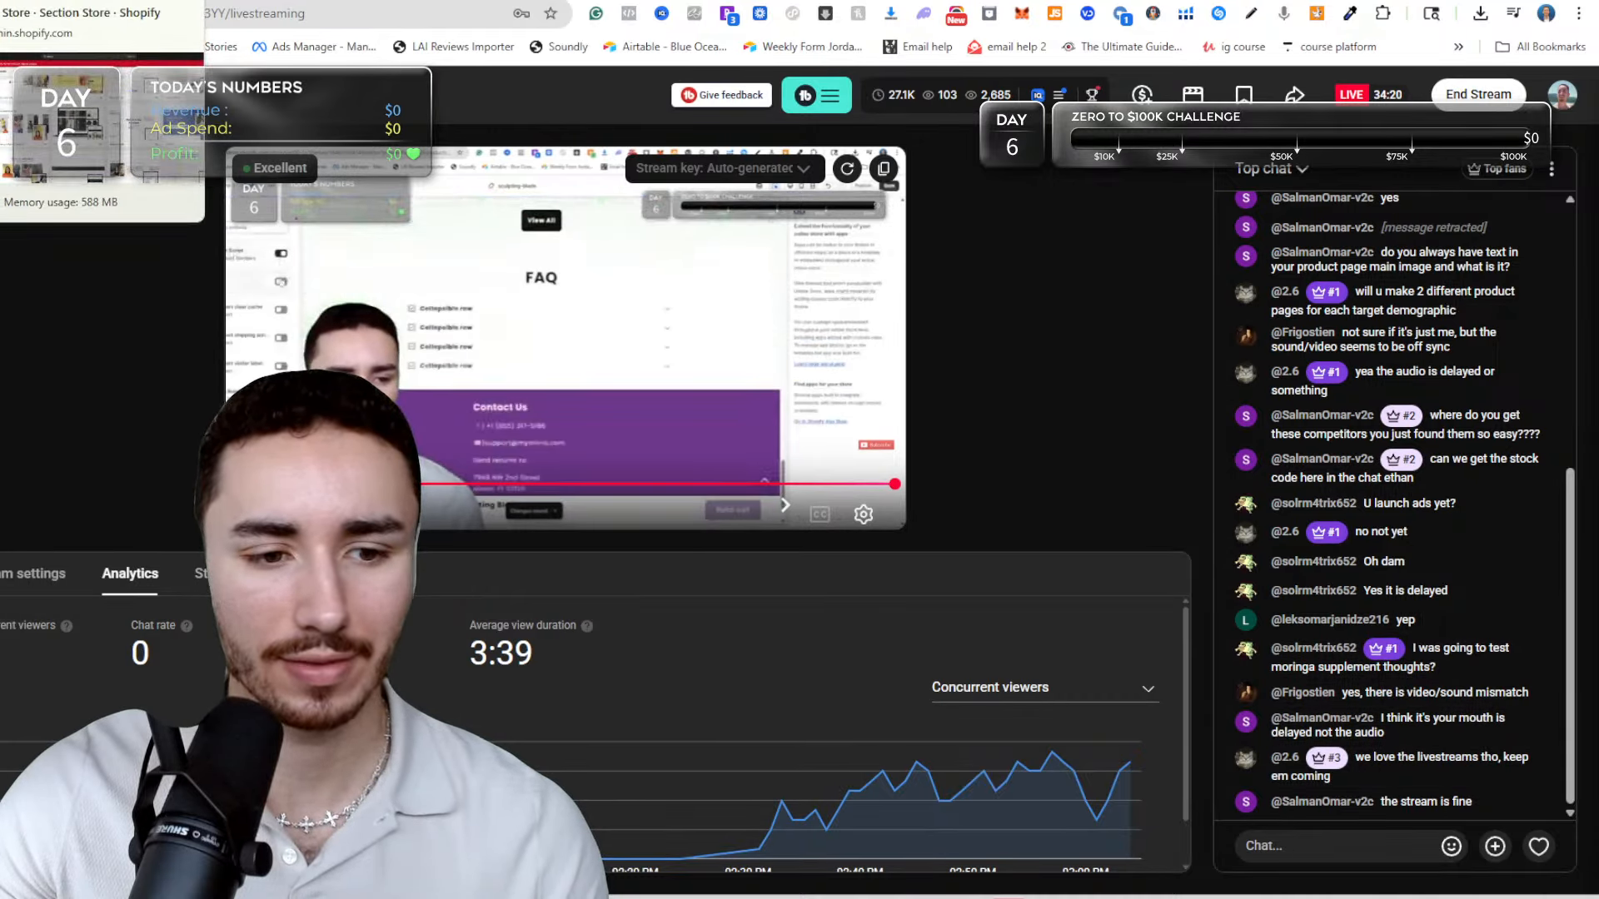
{"action": "left_click", "coordinate": [17, 1]}
{"action": "key", "text": "ctrl+Tab"}
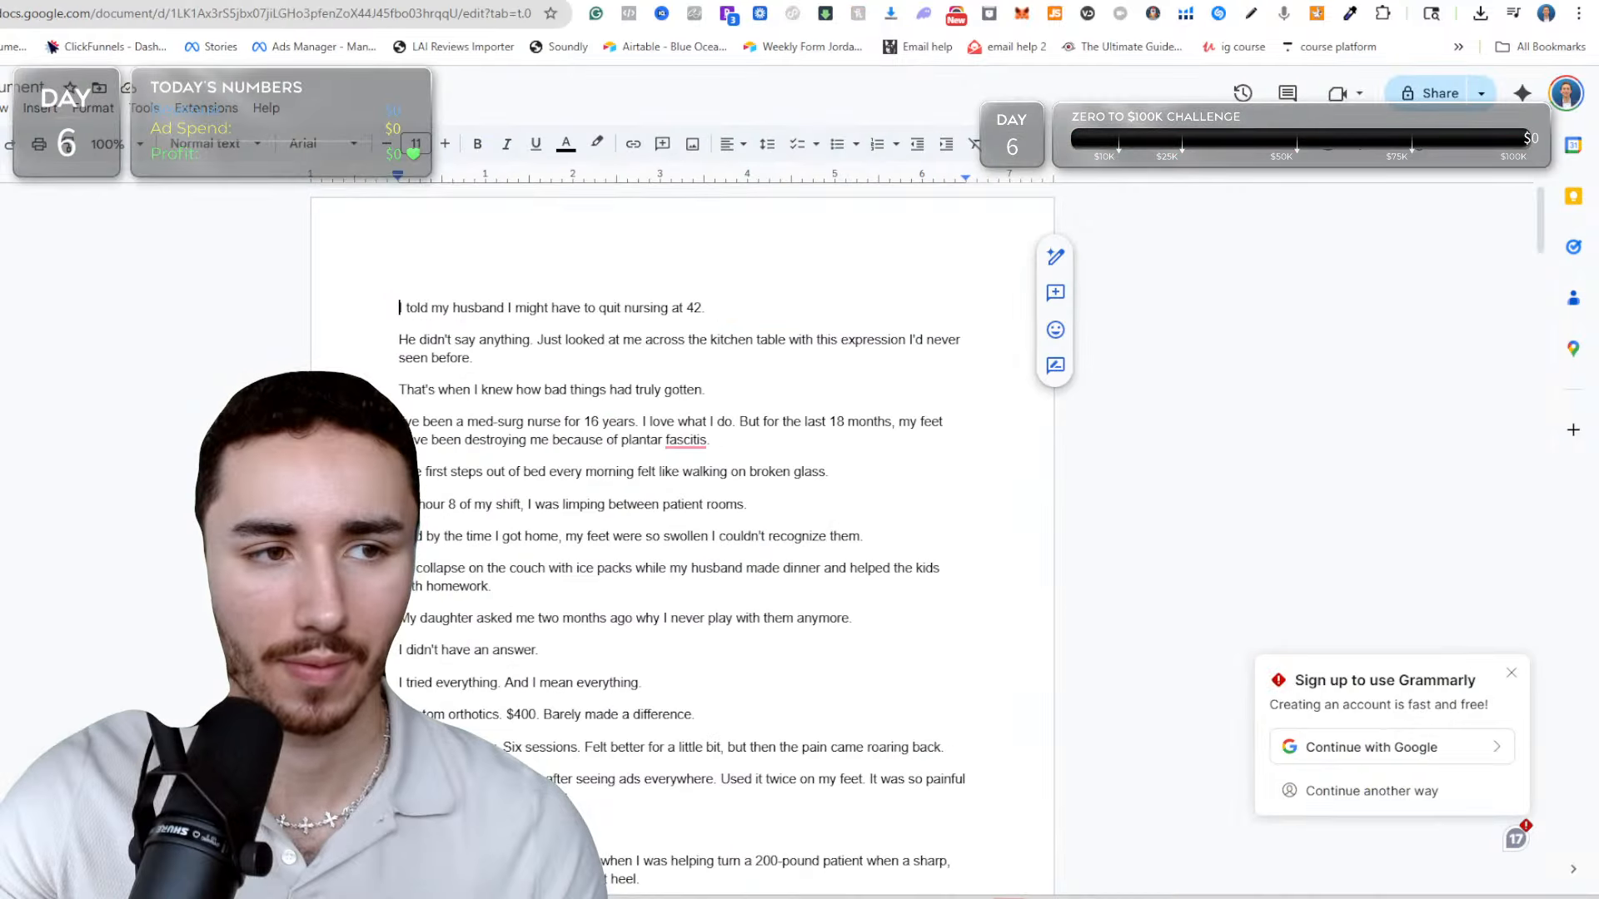
{"action": "key", "text": "ctrl+Tab"}
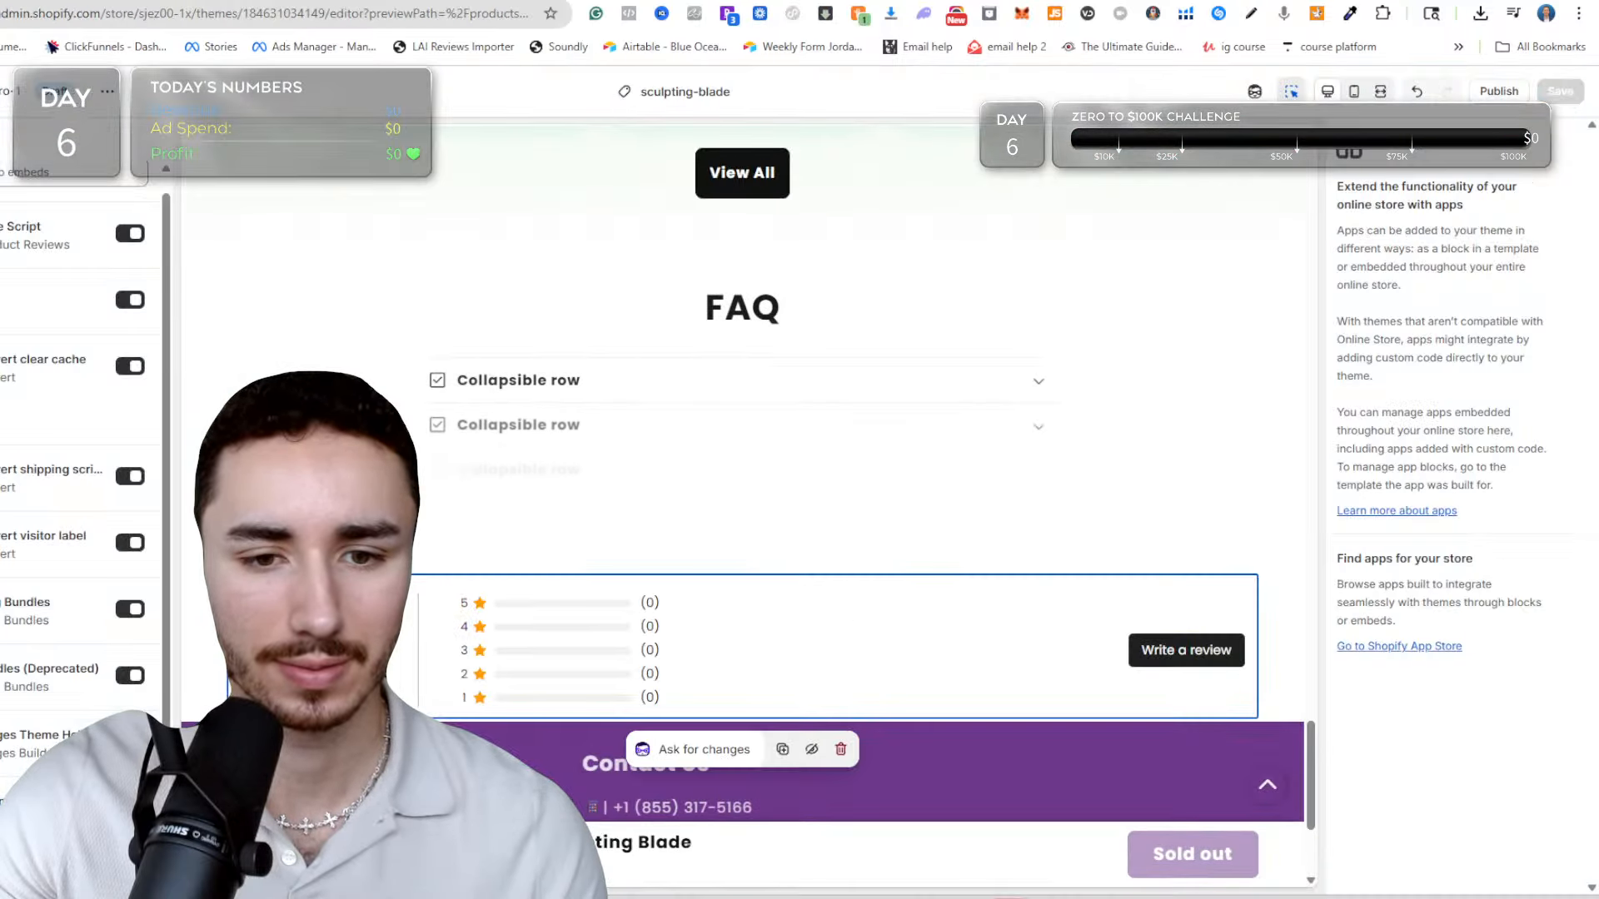
Look over the sculpting-blade page, from the reviews block and comparison table to the product information and Testimonials section.
{"action": "scroll", "coordinate": [718, 535], "scroll_direction": "down", "scroll_amount": 3}
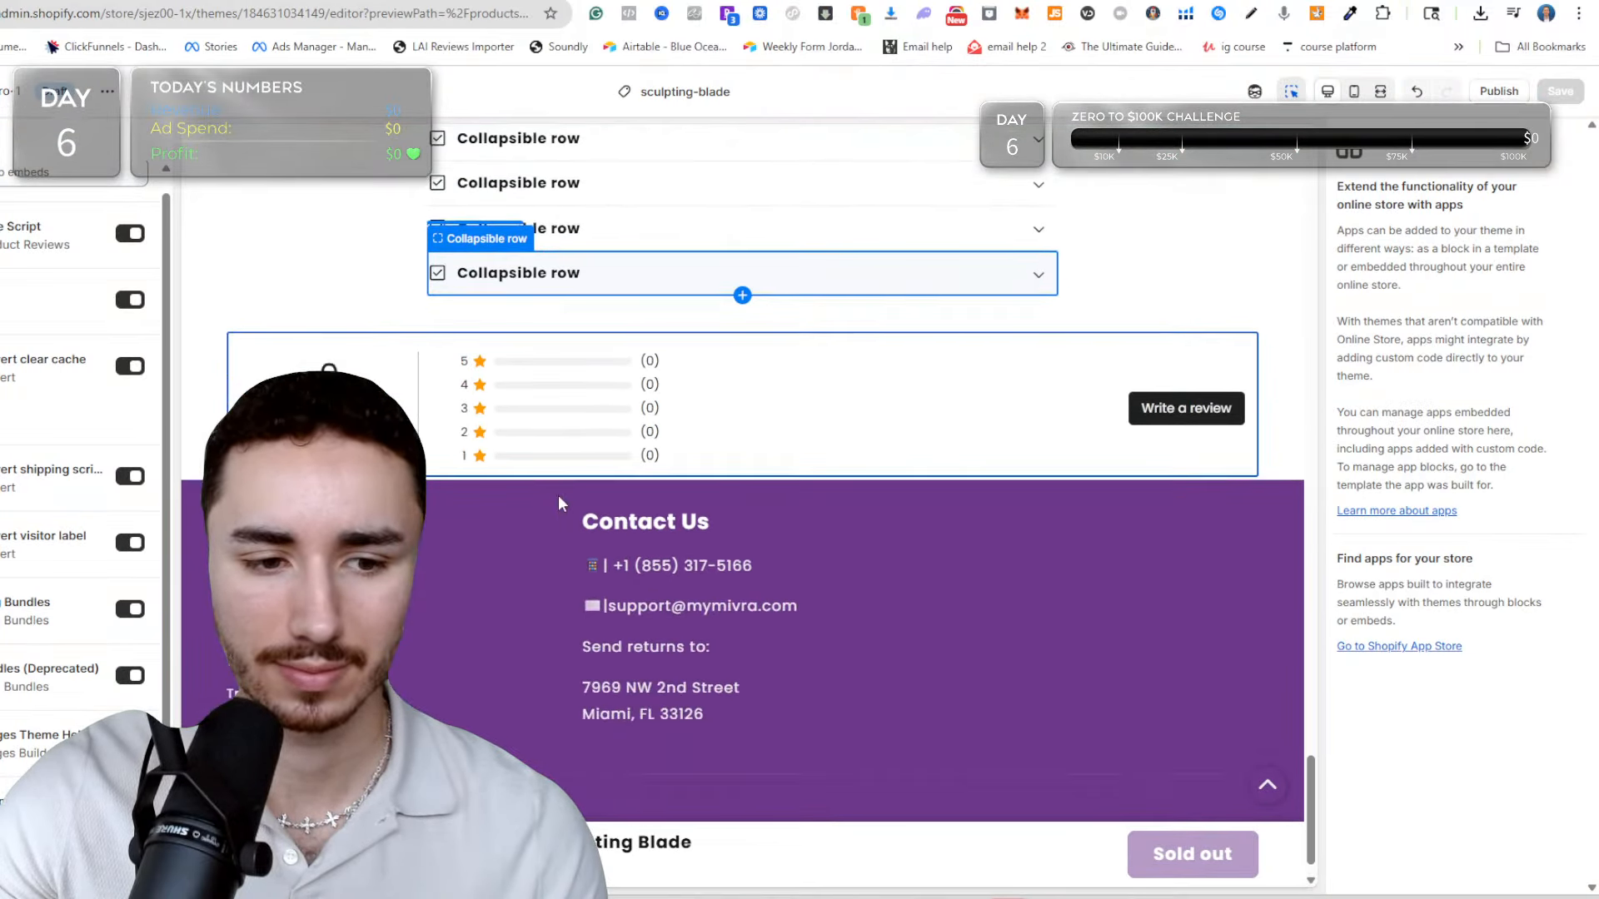
{"action": "scroll", "coordinate": [557, 494], "scroll_direction": "up", "scroll_amount": 3}
{"action": "scroll", "coordinate": [588, 481], "scroll_direction": "up", "scroll_amount": 15}
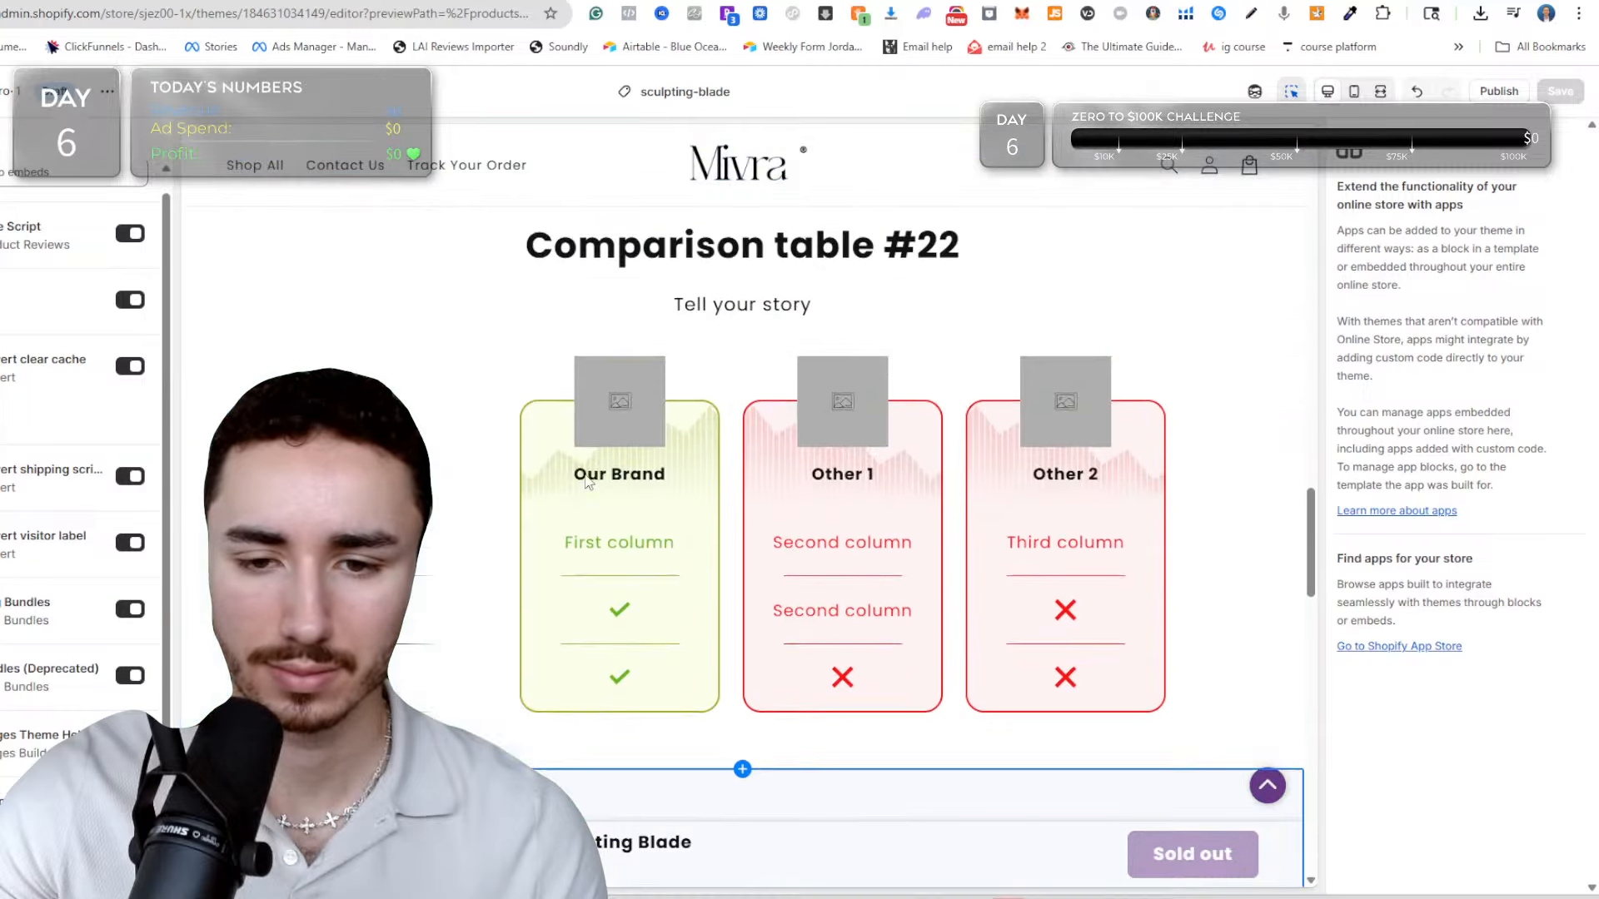
{"action": "scroll", "coordinate": [570, 482], "scroll_direction": "up", "scroll_amount": 15}
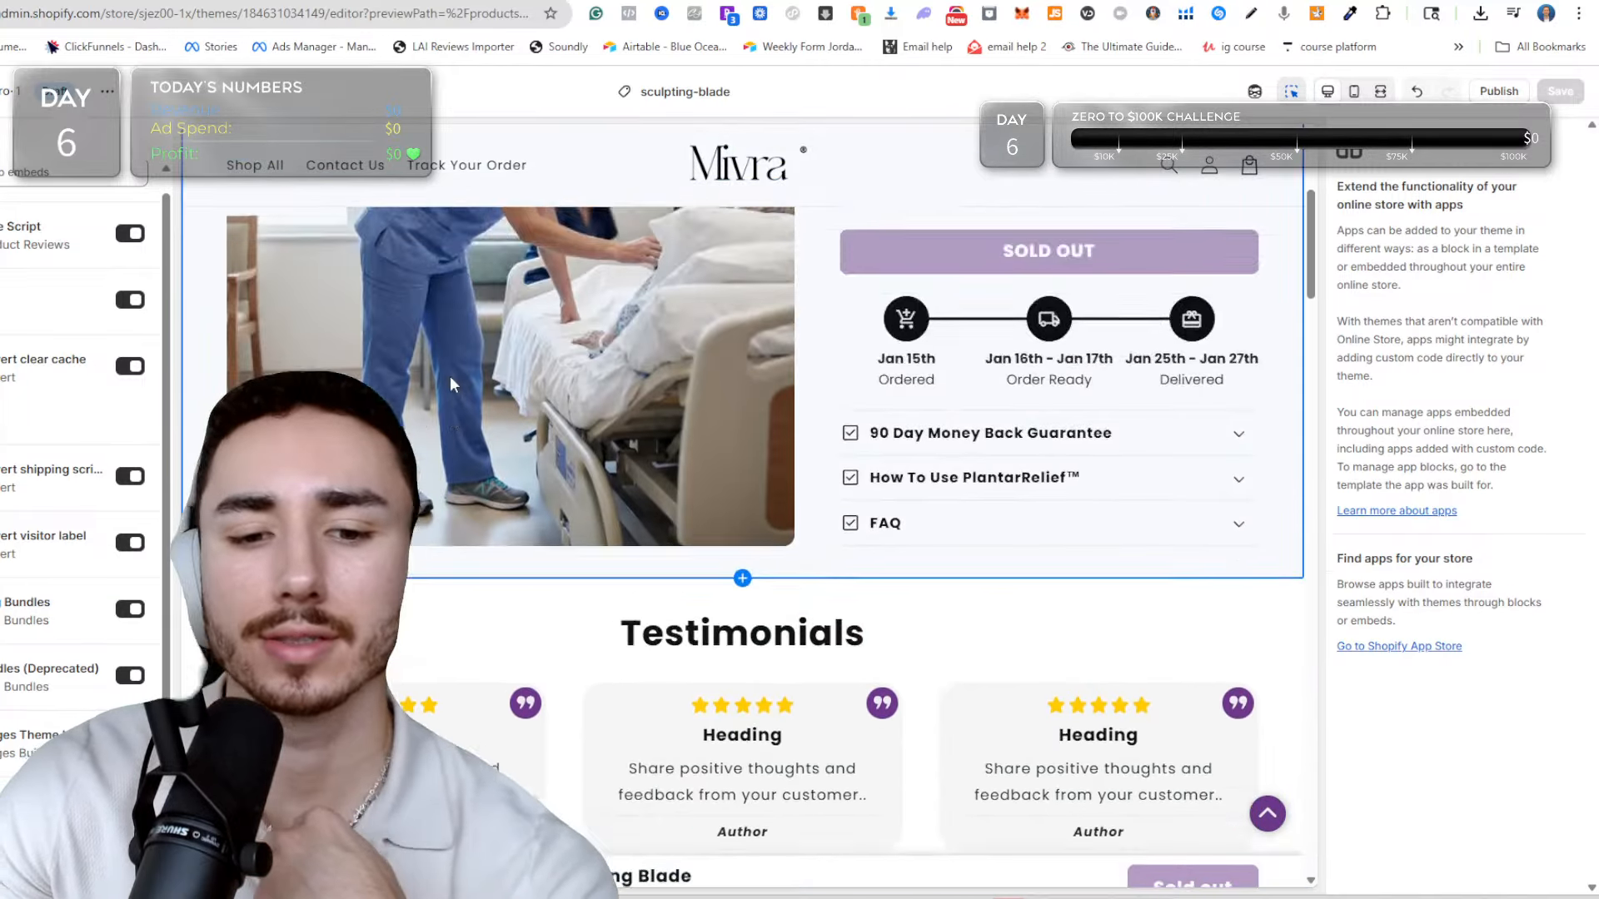
{"action": "scroll", "coordinate": [823, 395], "scroll_direction": "down", "scroll_amount": 8}
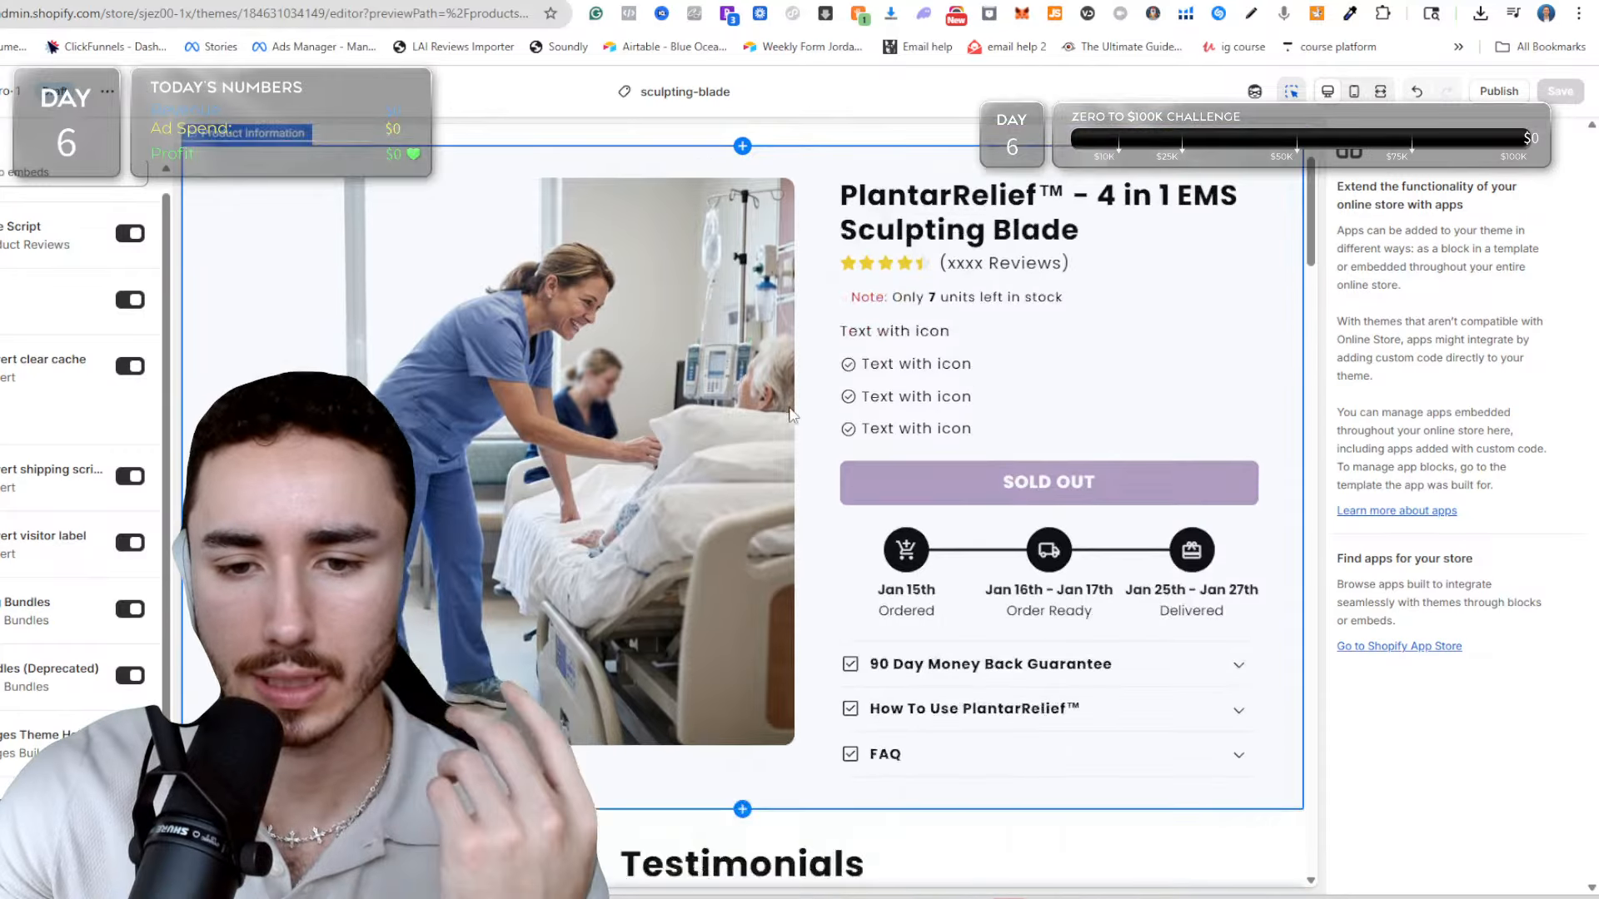
{"action": "scroll", "coordinate": [745, 423], "scroll_direction": "up", "scroll_amount": 5}
{"action": "scroll", "coordinate": [744, 418], "scroll_direction": "up", "scroll_amount": 3}
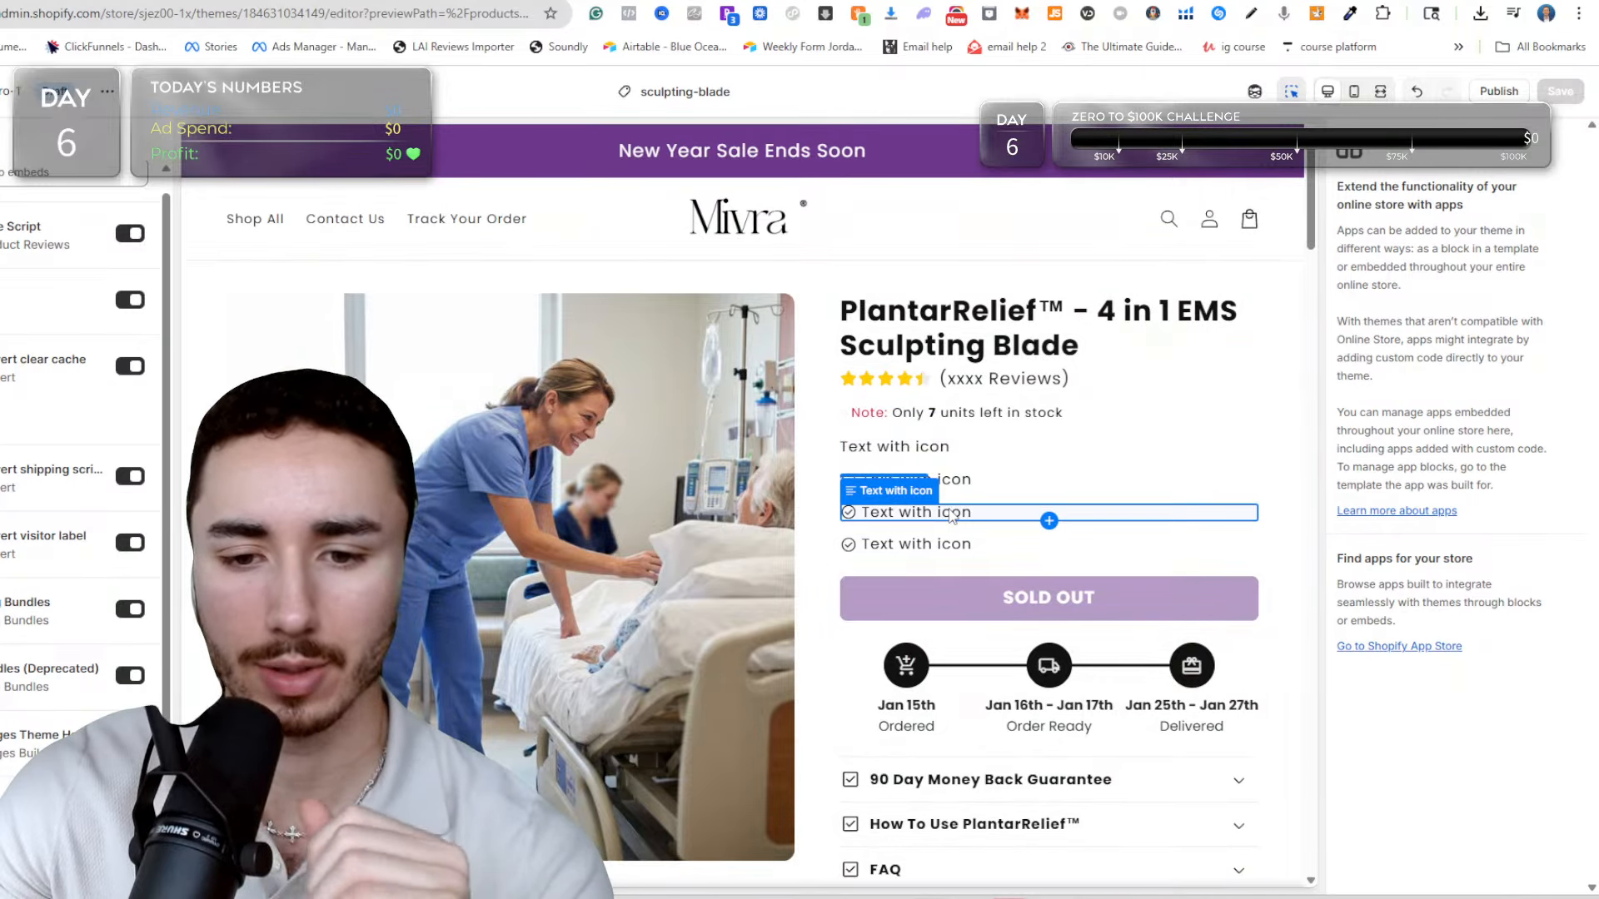
{"action": "scroll", "coordinate": [947, 516], "scroll_direction": "down", "scroll_amount": 3}
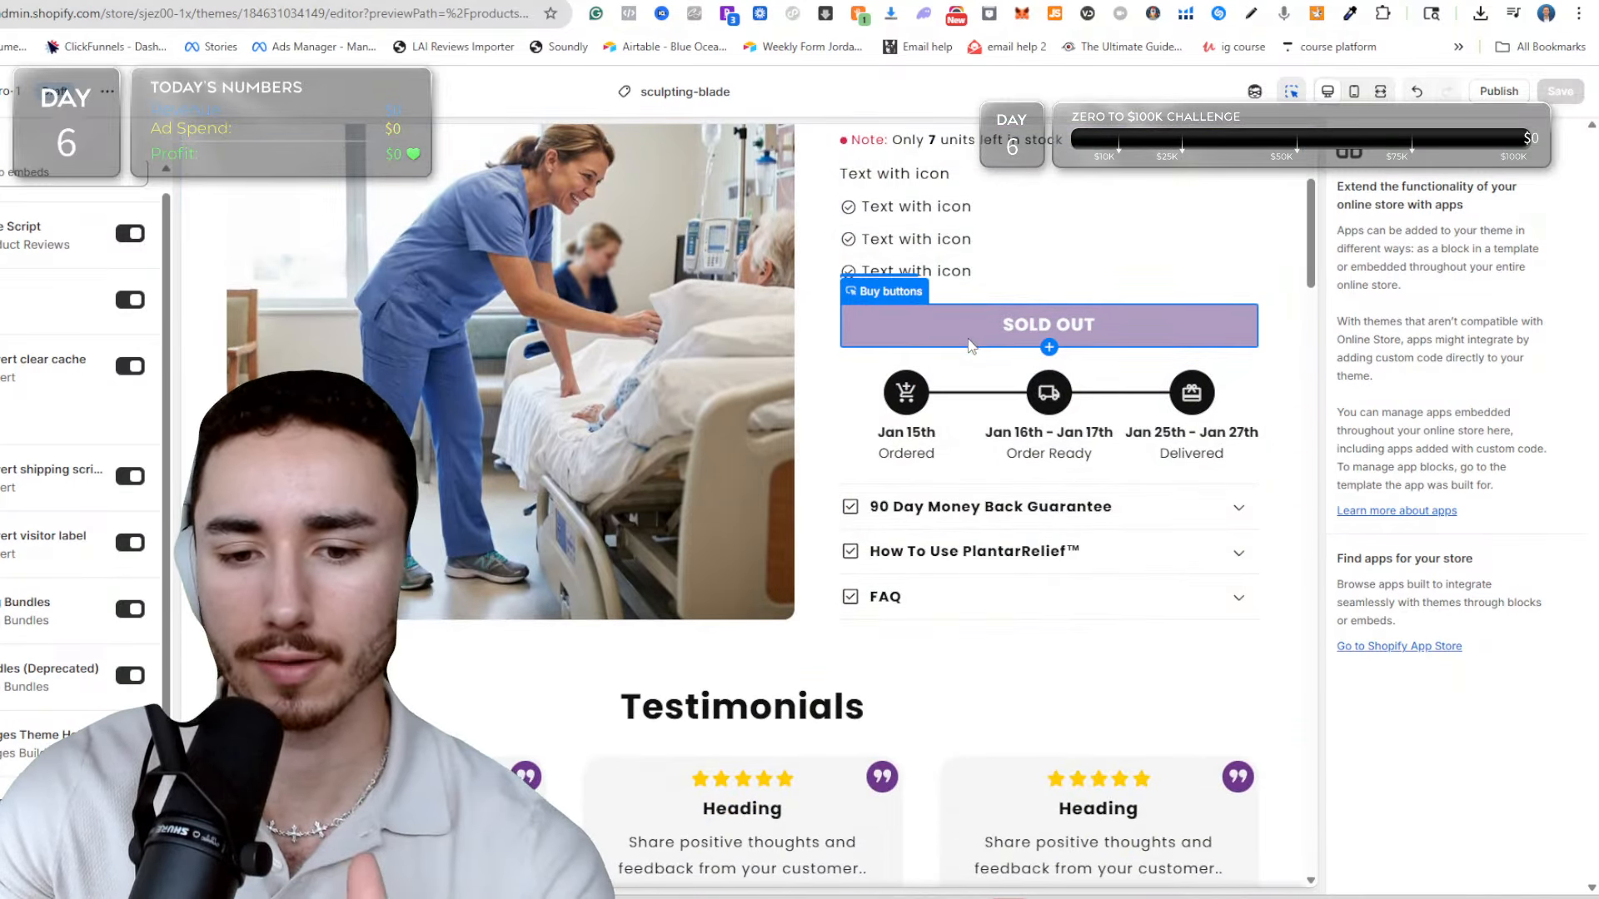
{"action": "scroll", "coordinate": [968, 344], "scroll_direction": "down", "scroll_amount": 2}
{"action": "scroll", "coordinate": [957, 446], "scroll_direction": "down", "scroll_amount": 2}
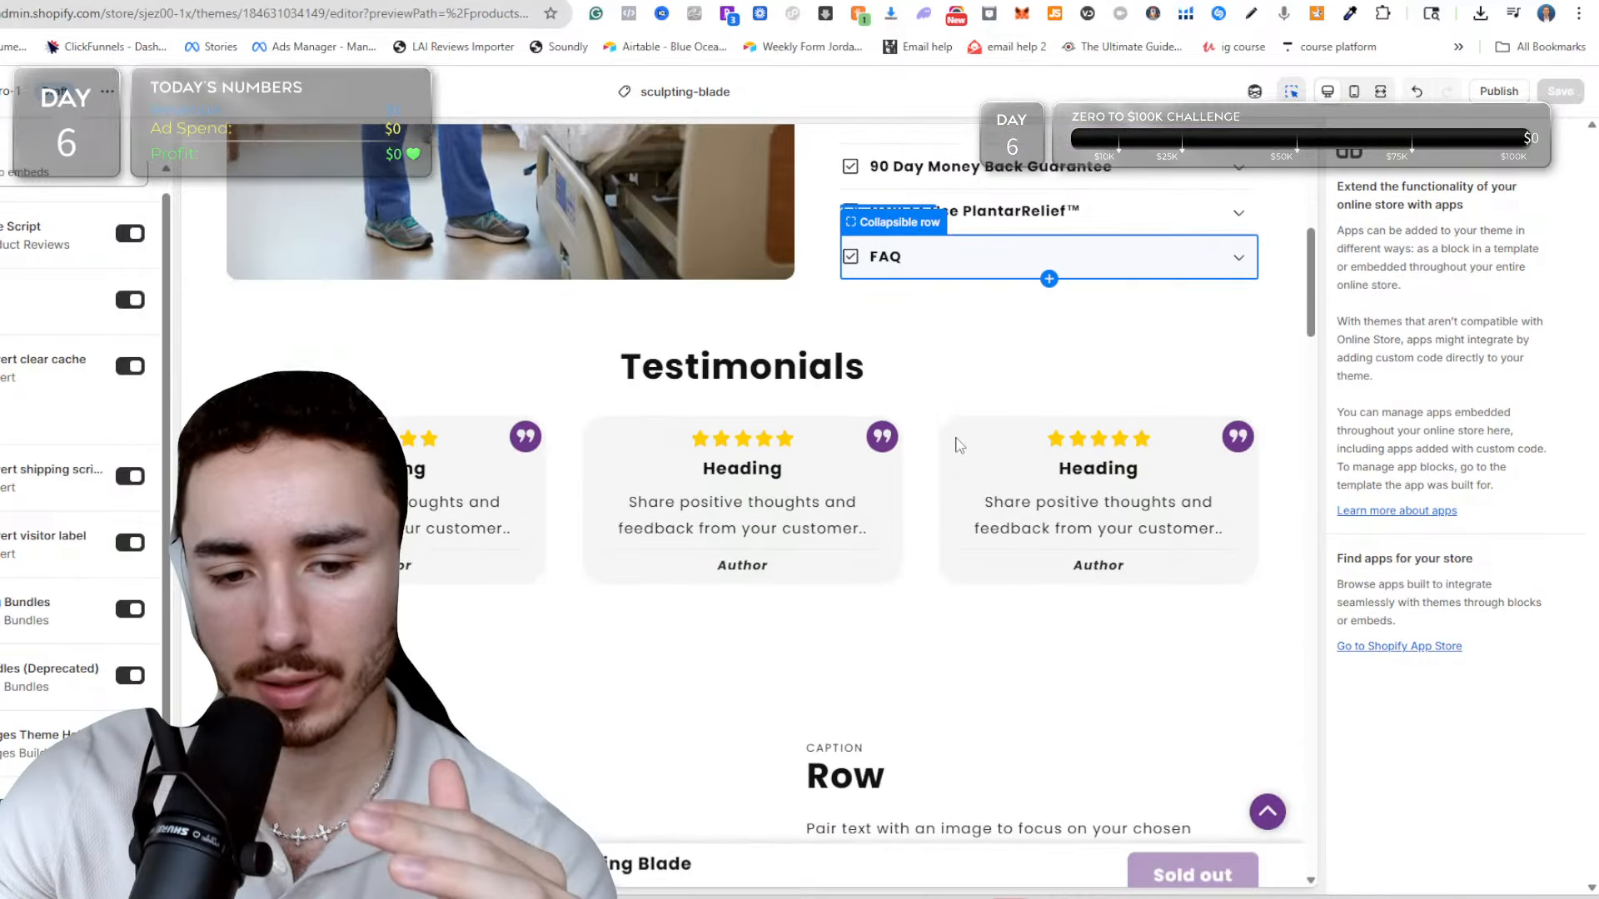
Set the Testimonials section's heading to "Trusted By Thousands Of Long Time Nurses!".
{"action": "left_click", "coordinate": [930, 348]}
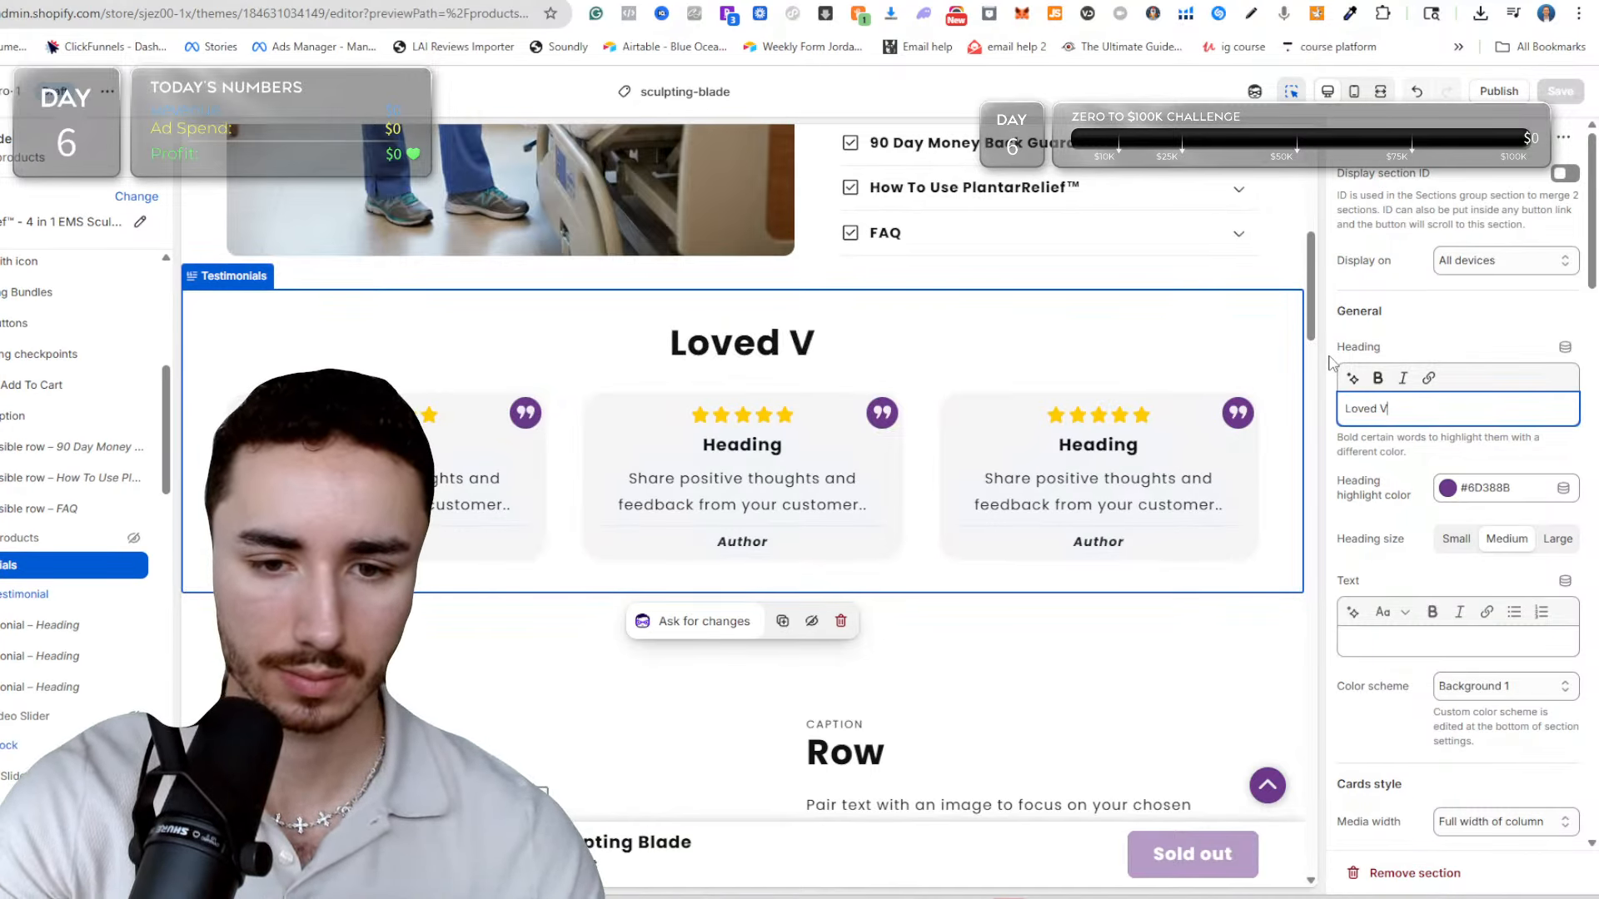
{"action": "key", "text": "BackSpace"}
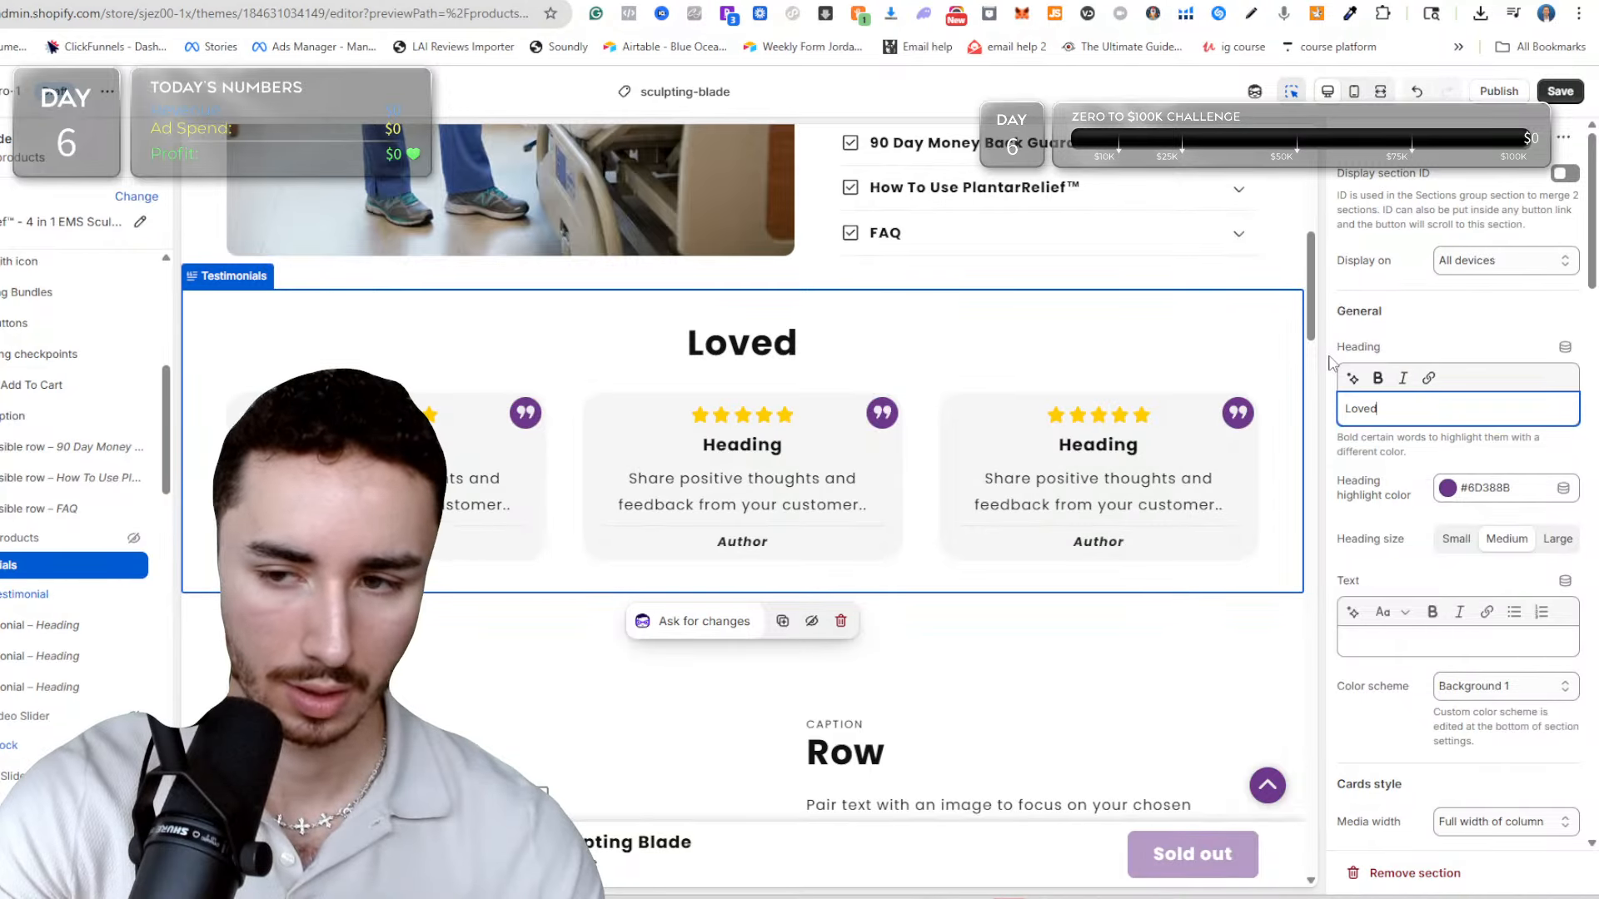
{"action": "key", "text": "BackSpace"}
{"action": "key", "text": "BackSpace"}
{"action": "key", "text": "BackSpace"}
{"action": "type", "text": "Trusted By Thousands"}
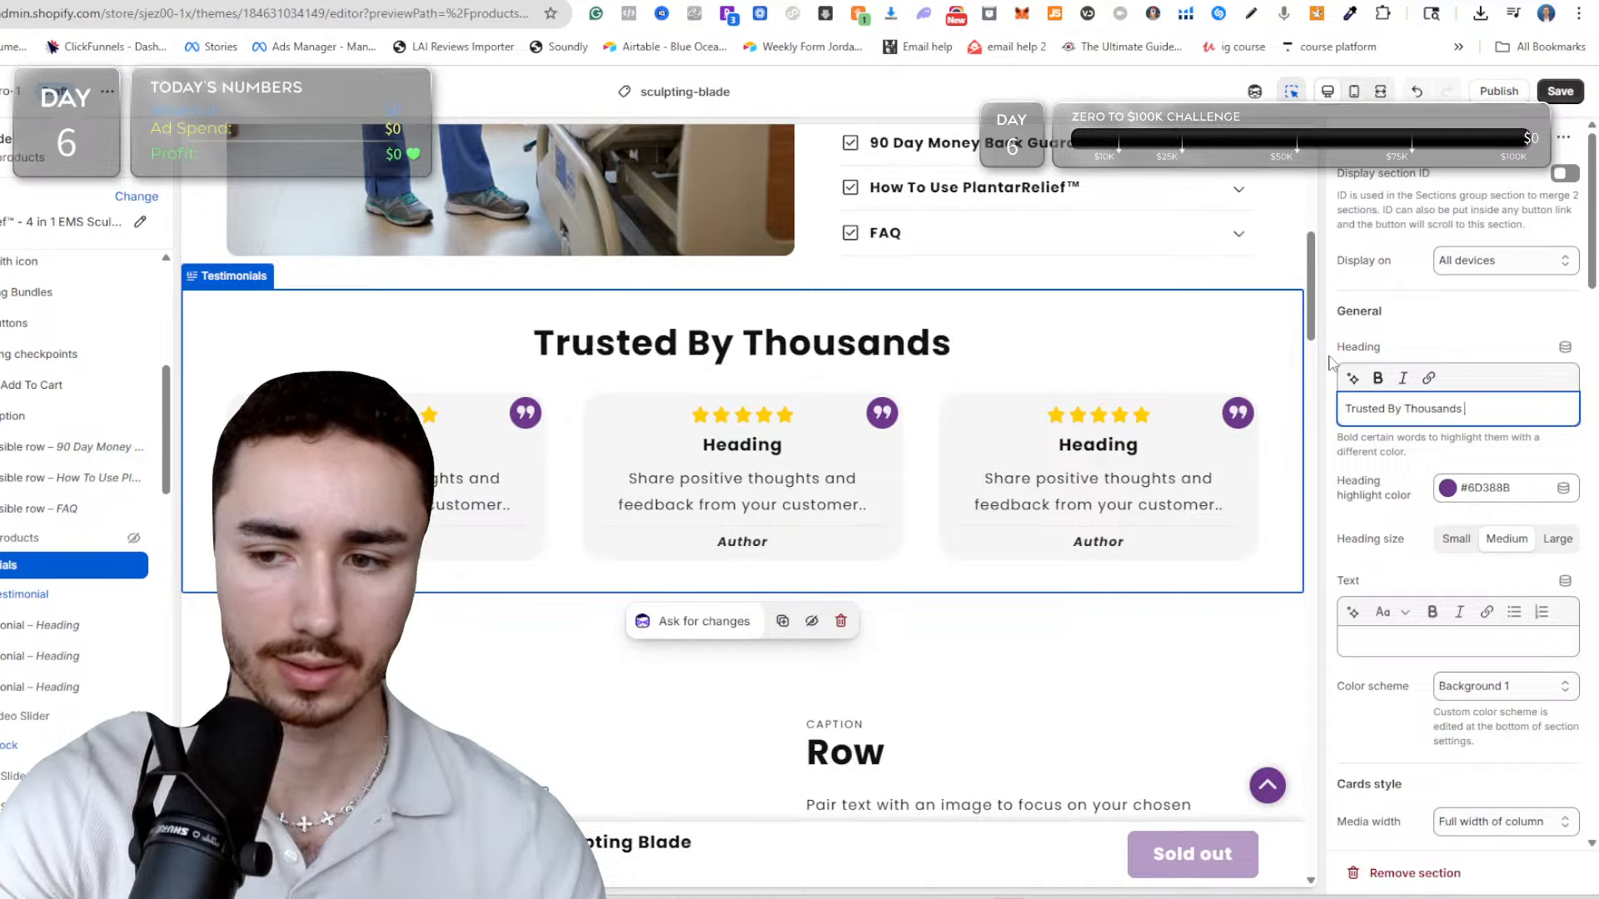
{"action": "type", "text": " Of Nurses"}
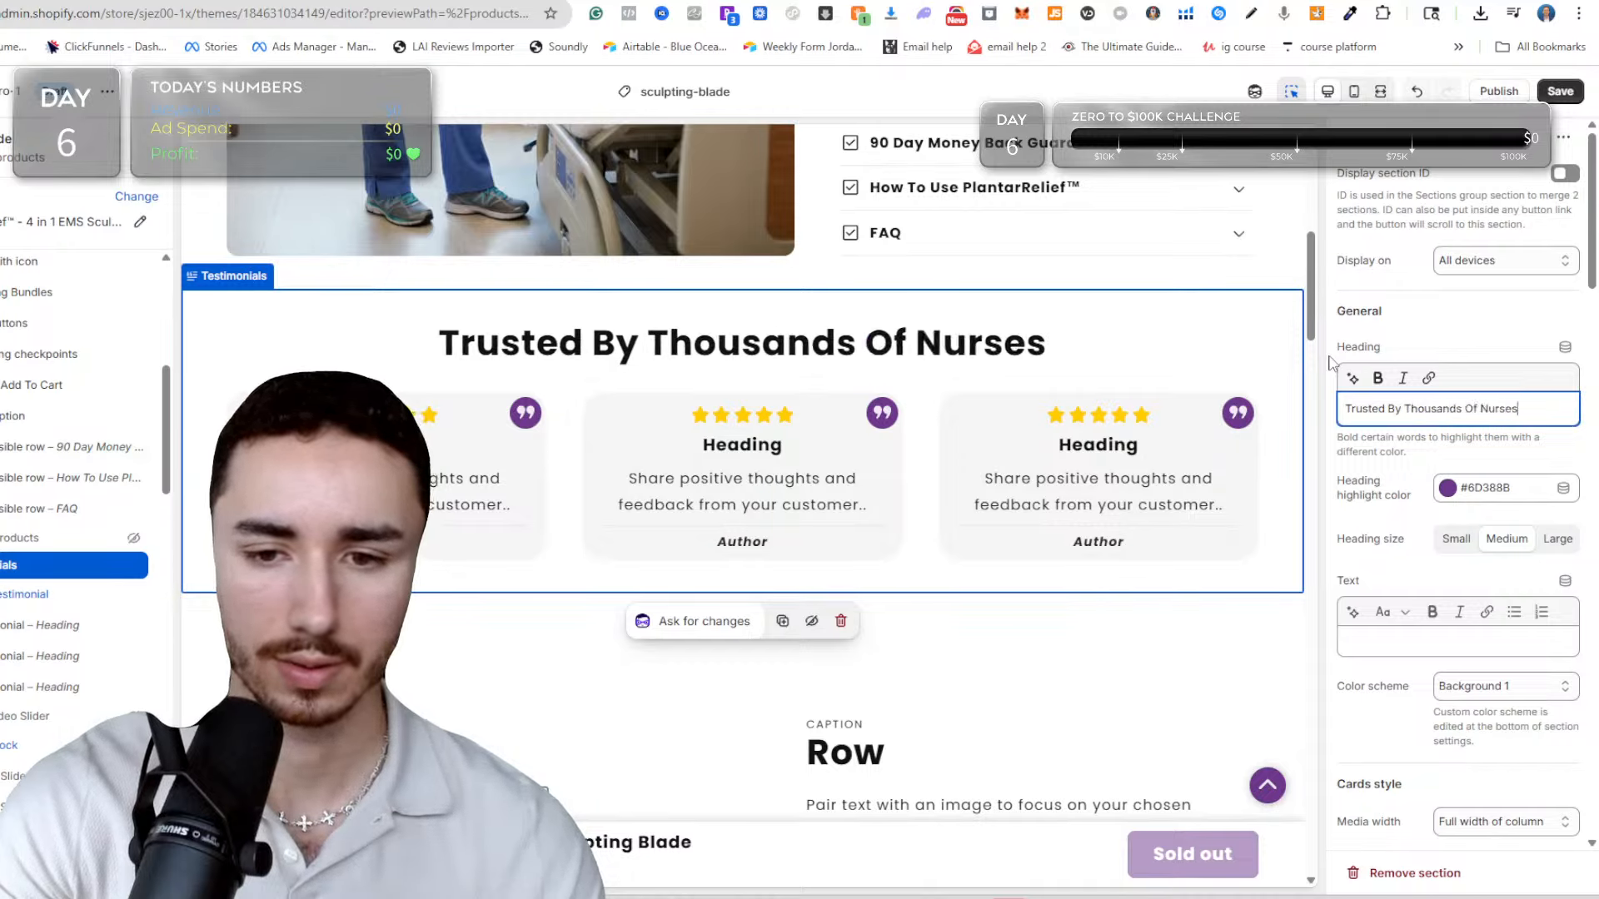
{"action": "key", "text": "BackSpace"}
{"action": "key", "text": "BackSpace"}
{"action": "key", "text": "BackSpace"}
{"action": "key", "text": "BackSpace"}
{"action": "key", "text": "BackSpace"}
{"action": "key", "text": "BackSpace"}
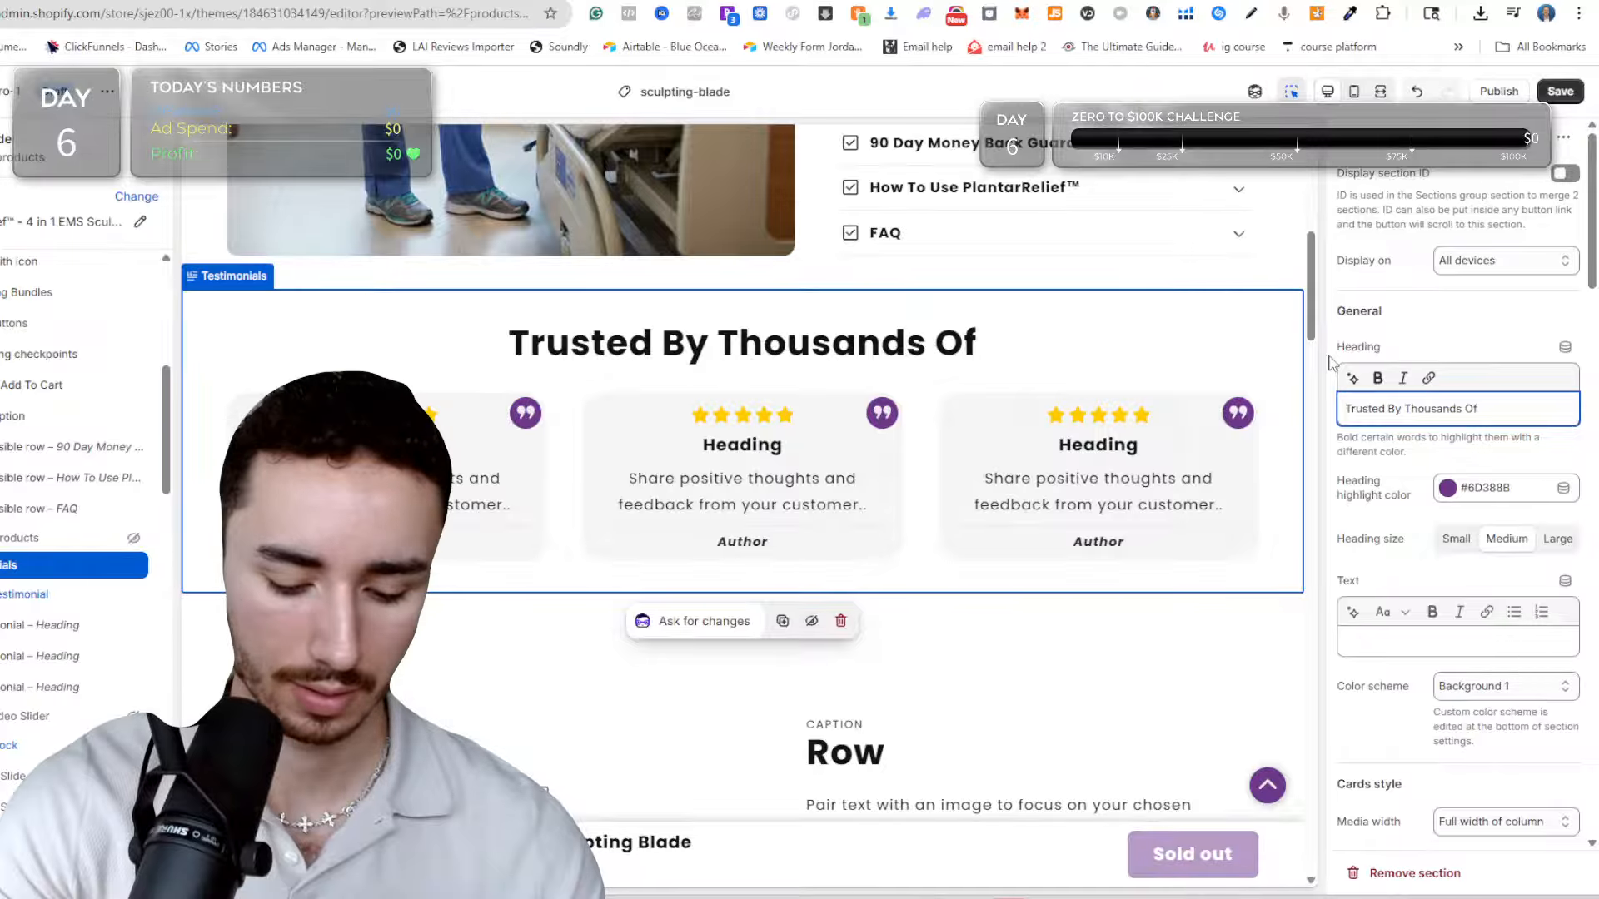
{"action": "type", "text": "Long Time Nurses"}
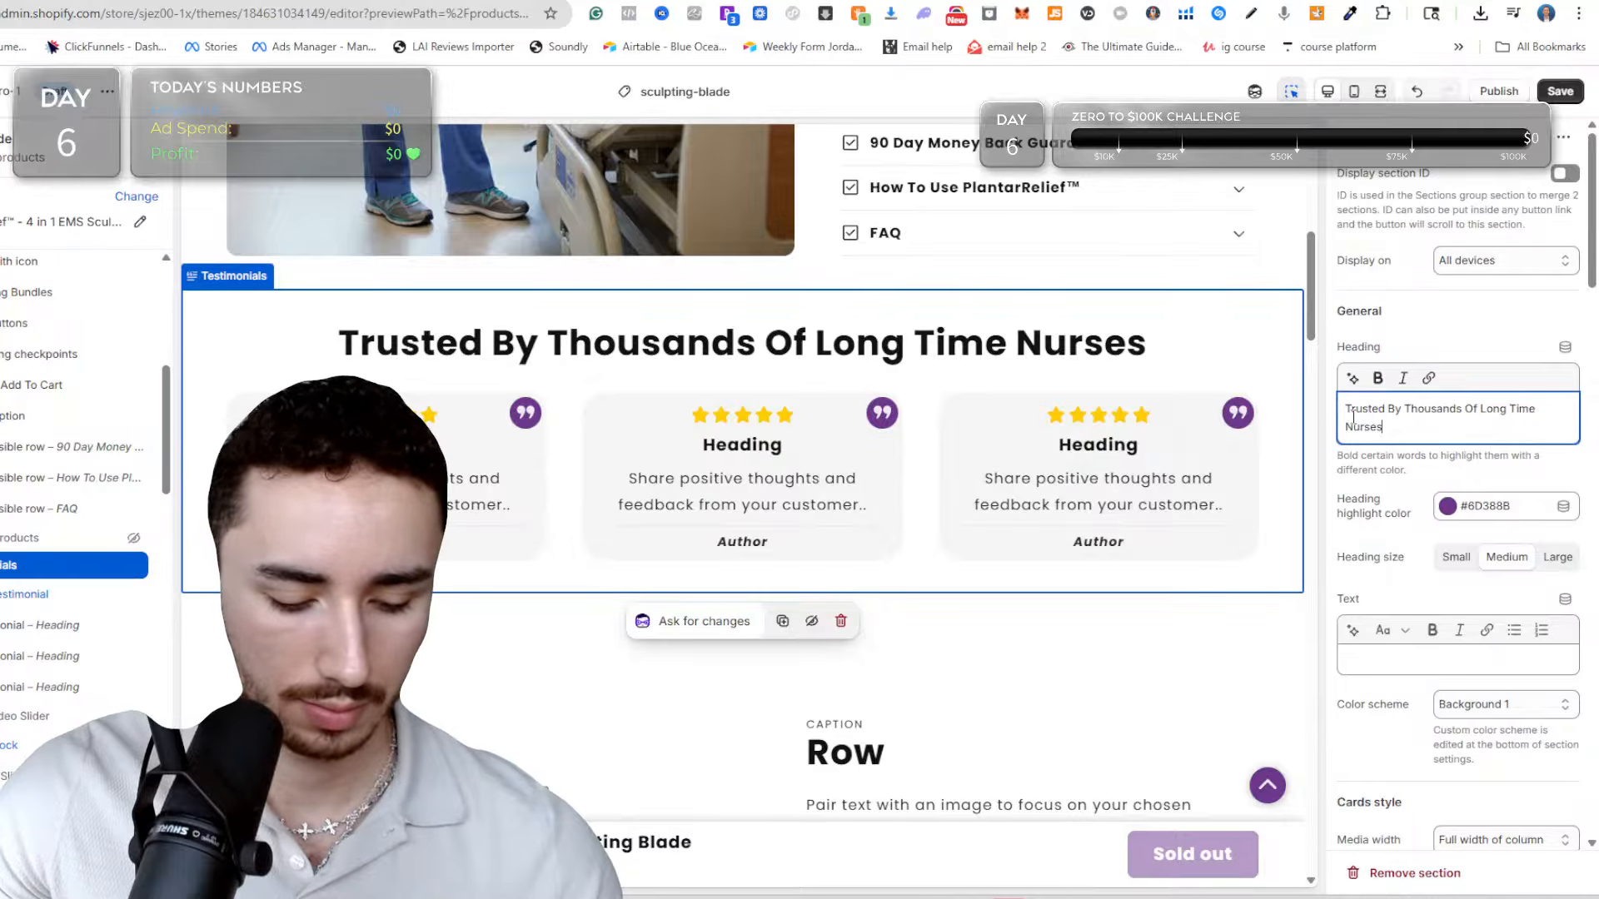
{"action": "type", "text": "!"}
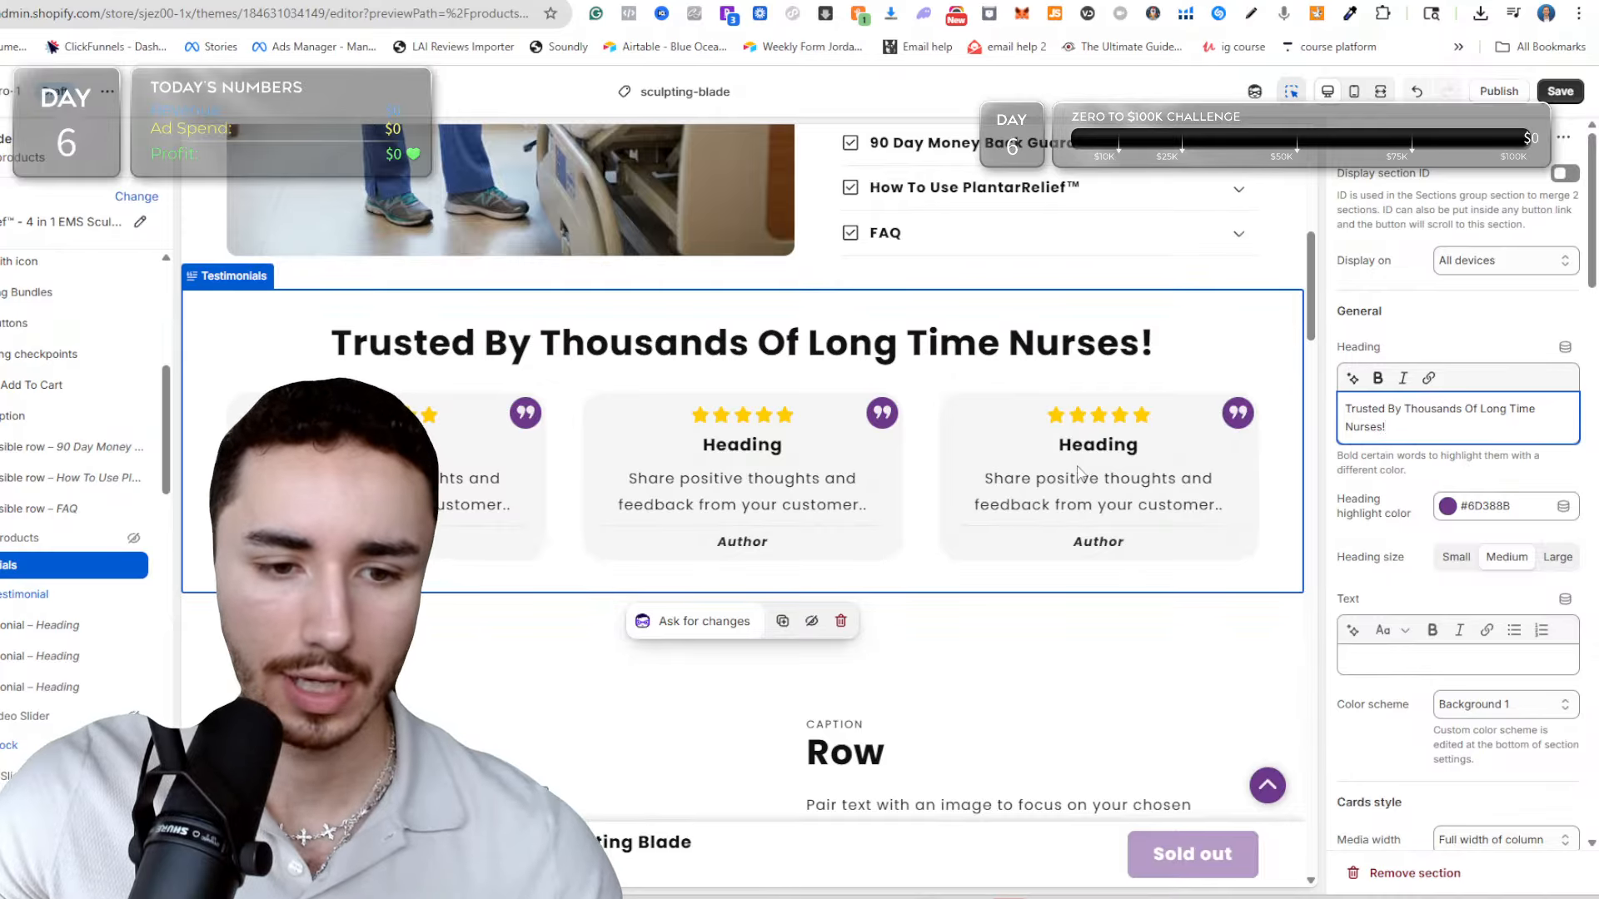
Look over the rest of the sculpting-blade page, from the testimonials through the rows, results, comparison table and reviews to the footer.
{"action": "scroll", "coordinate": [810, 530], "scroll_direction": "down", "scroll_amount": 3}
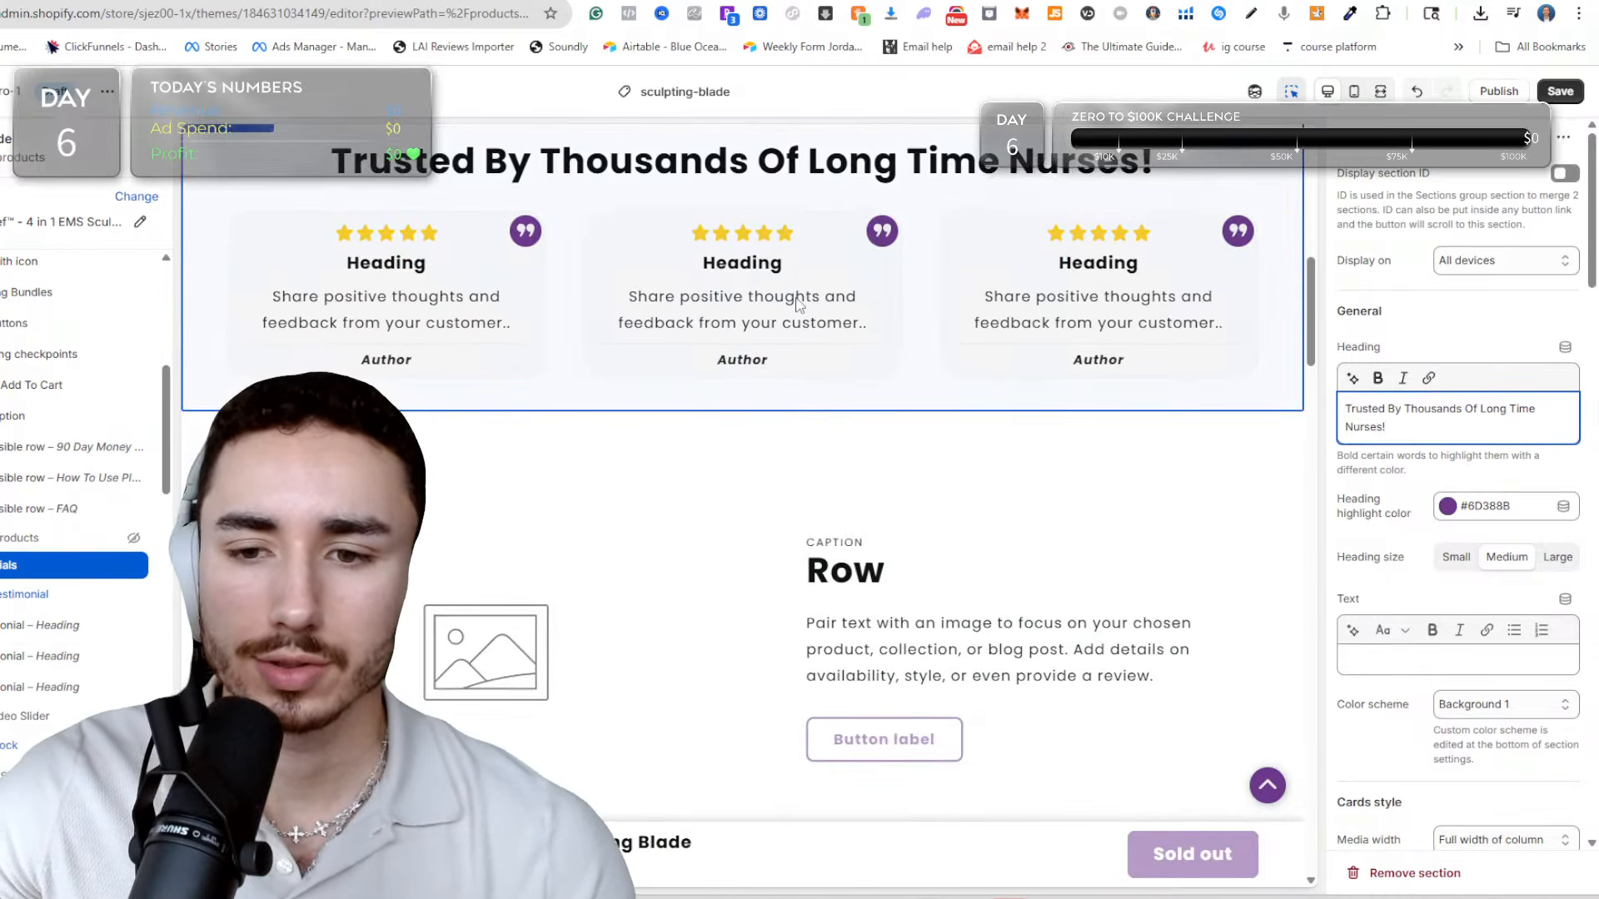
{"action": "left_click", "coordinate": [599, 298]}
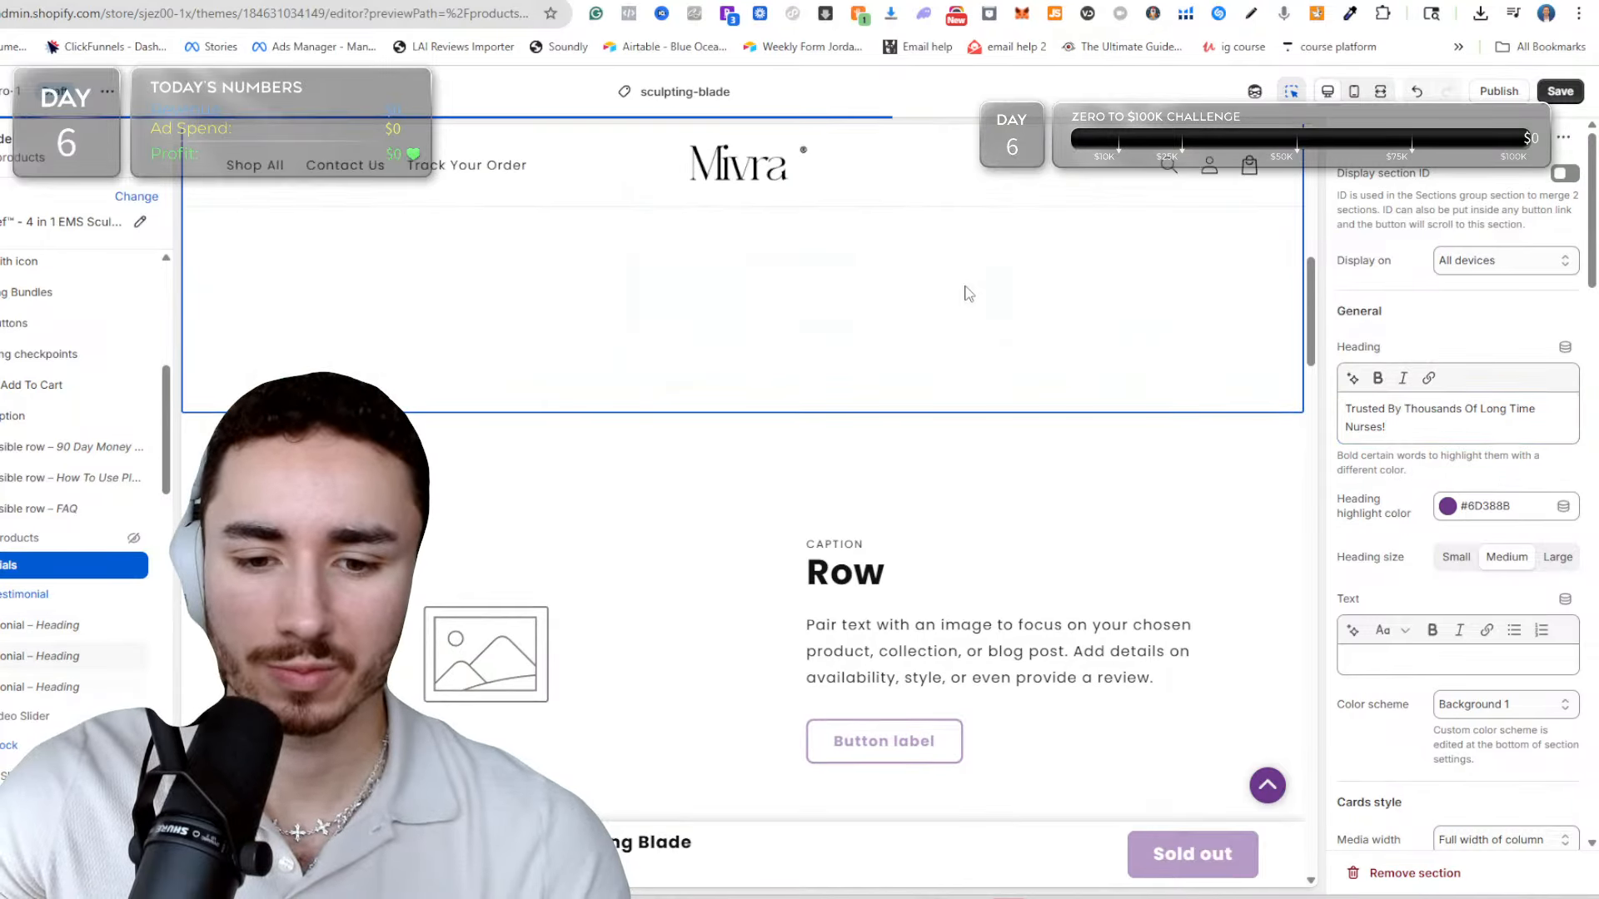
{"action": "scroll", "coordinate": [750, 425], "scroll_direction": "down", "scroll_amount": 5}
{"action": "scroll", "coordinate": [470, 299], "scroll_direction": "up", "scroll_amount": 4}
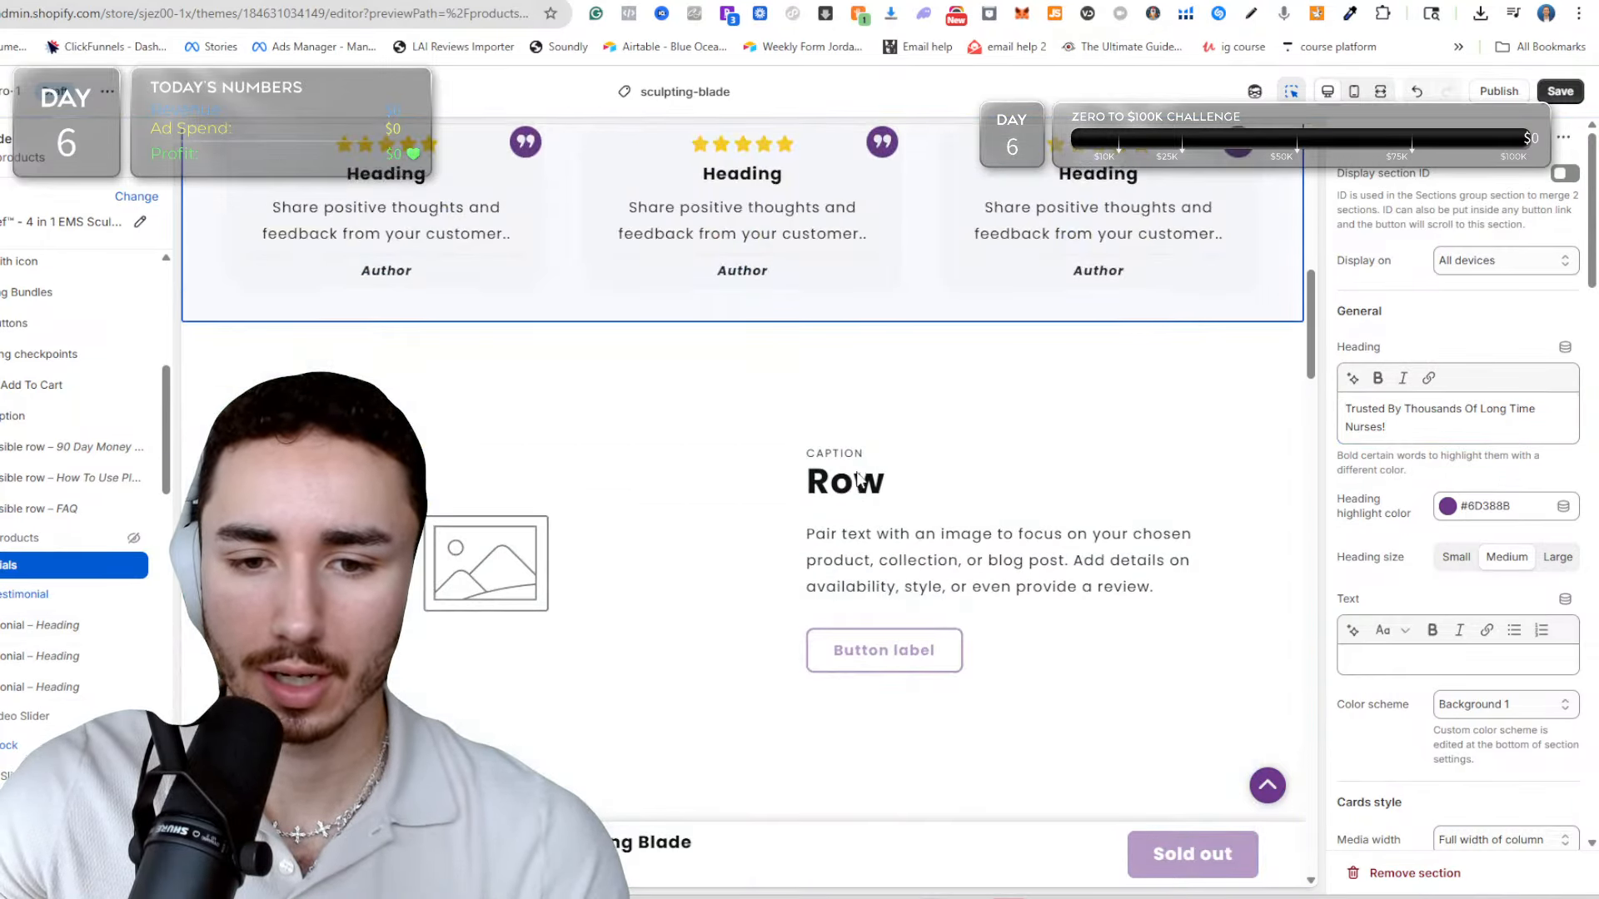
{"action": "scroll", "coordinate": [527, 523], "scroll_direction": "down", "scroll_amount": 6}
{"action": "scroll", "coordinate": [527, 523], "scroll_direction": "down", "scroll_amount": 3}
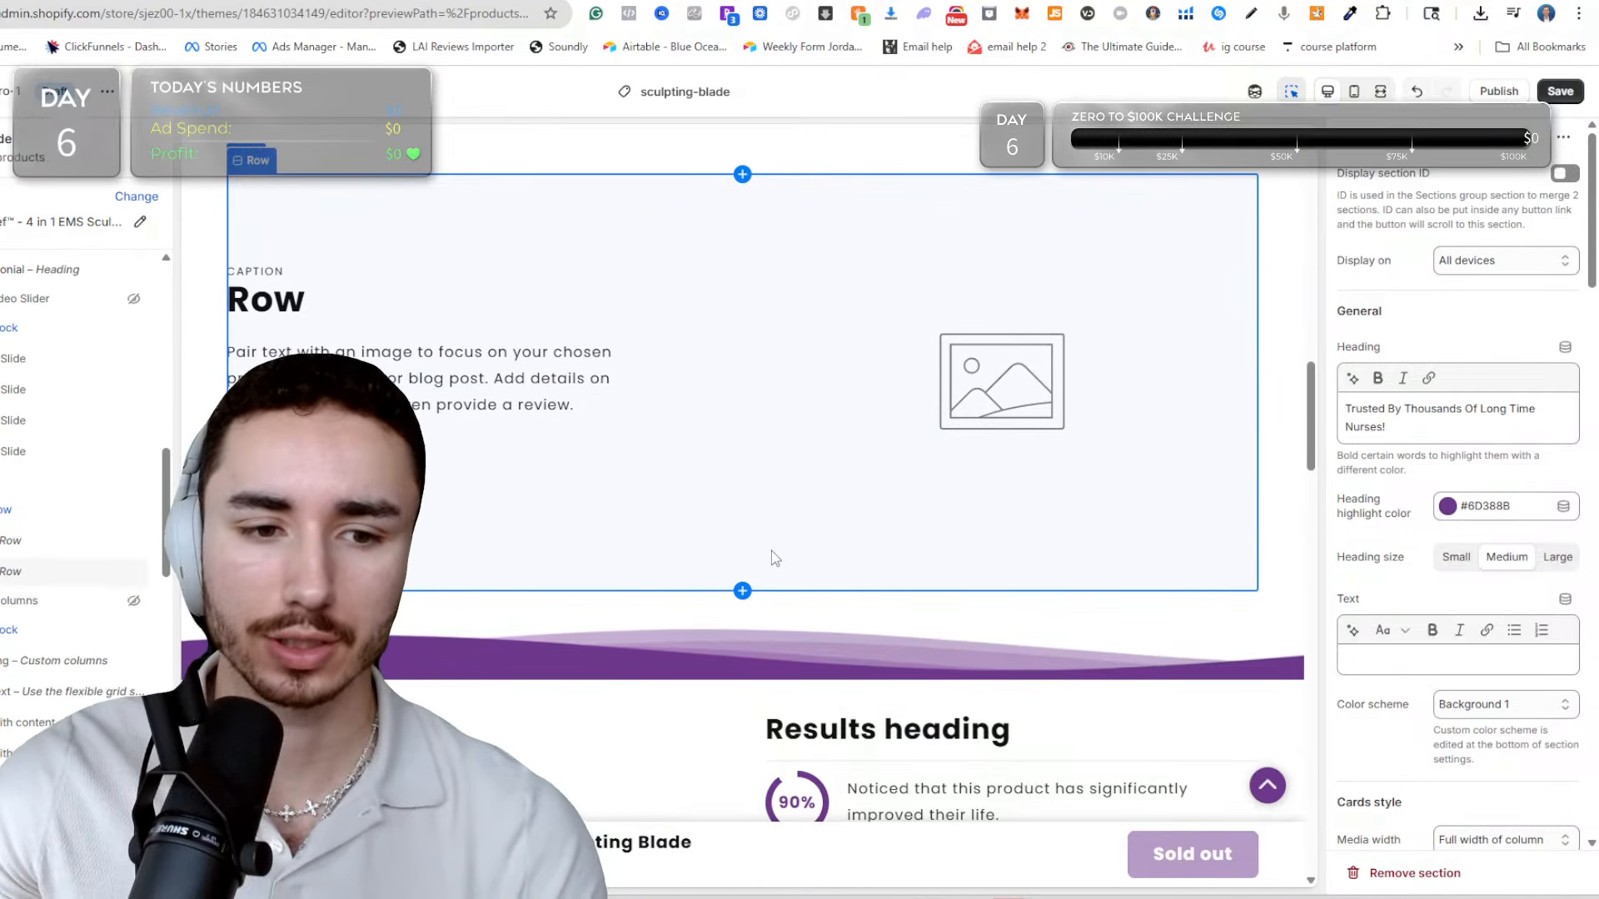
{"action": "scroll", "coordinate": [684, 400], "scroll_direction": "down", "scroll_amount": 4}
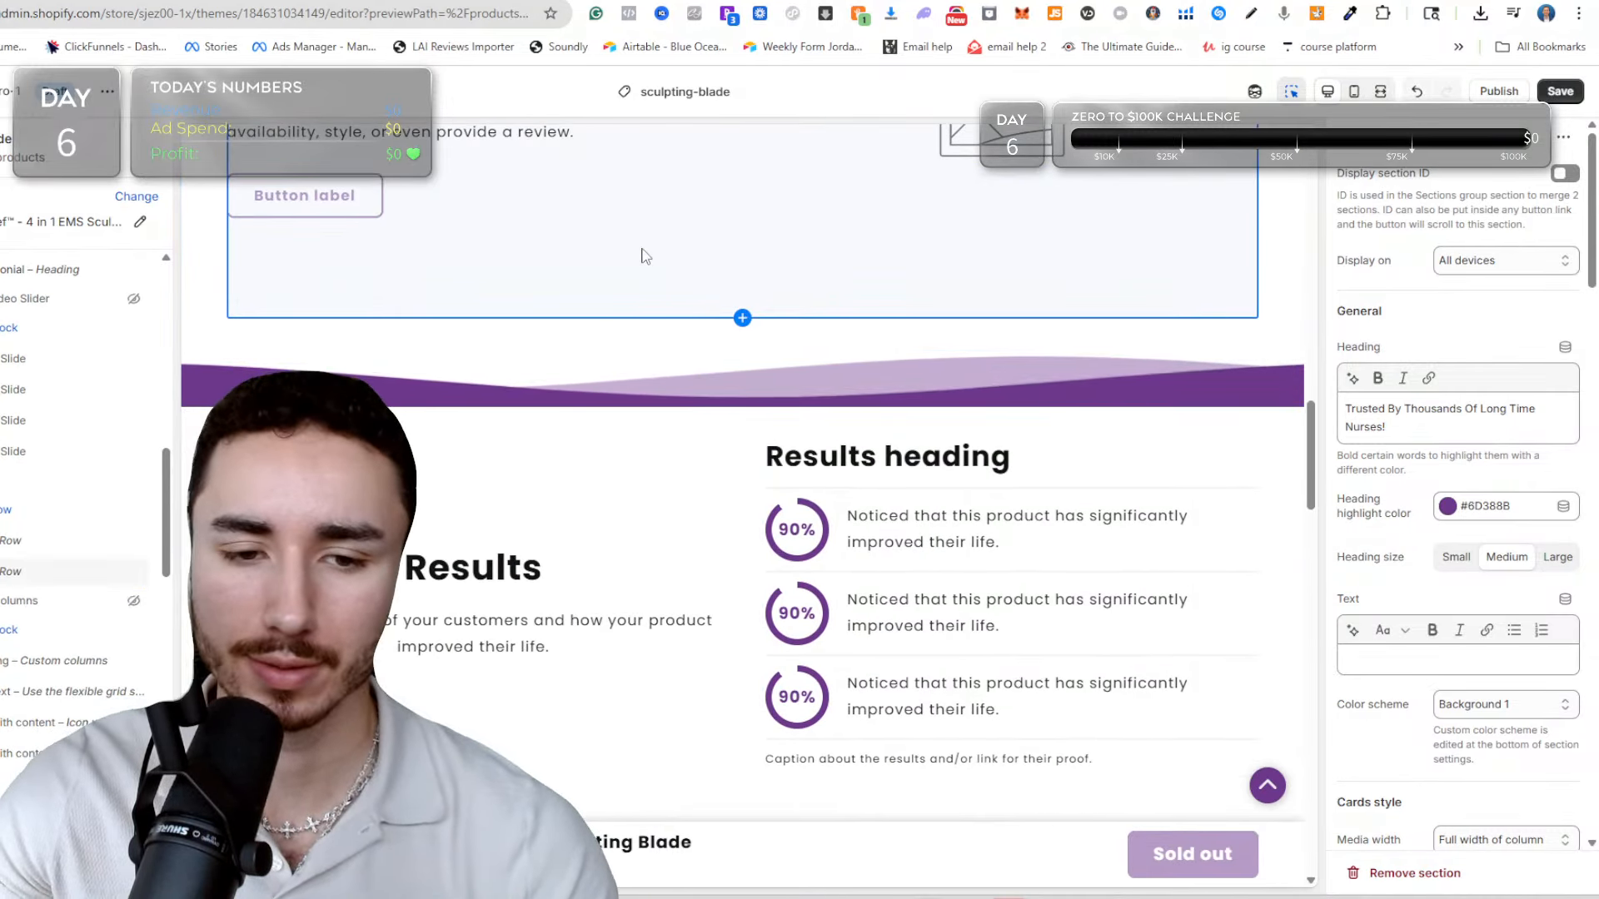
{"action": "scroll", "coordinate": [641, 256], "scroll_direction": "up", "scroll_amount": 4}
{"action": "scroll", "coordinate": [600, 360], "scroll_direction": "down", "scroll_amount": 4}
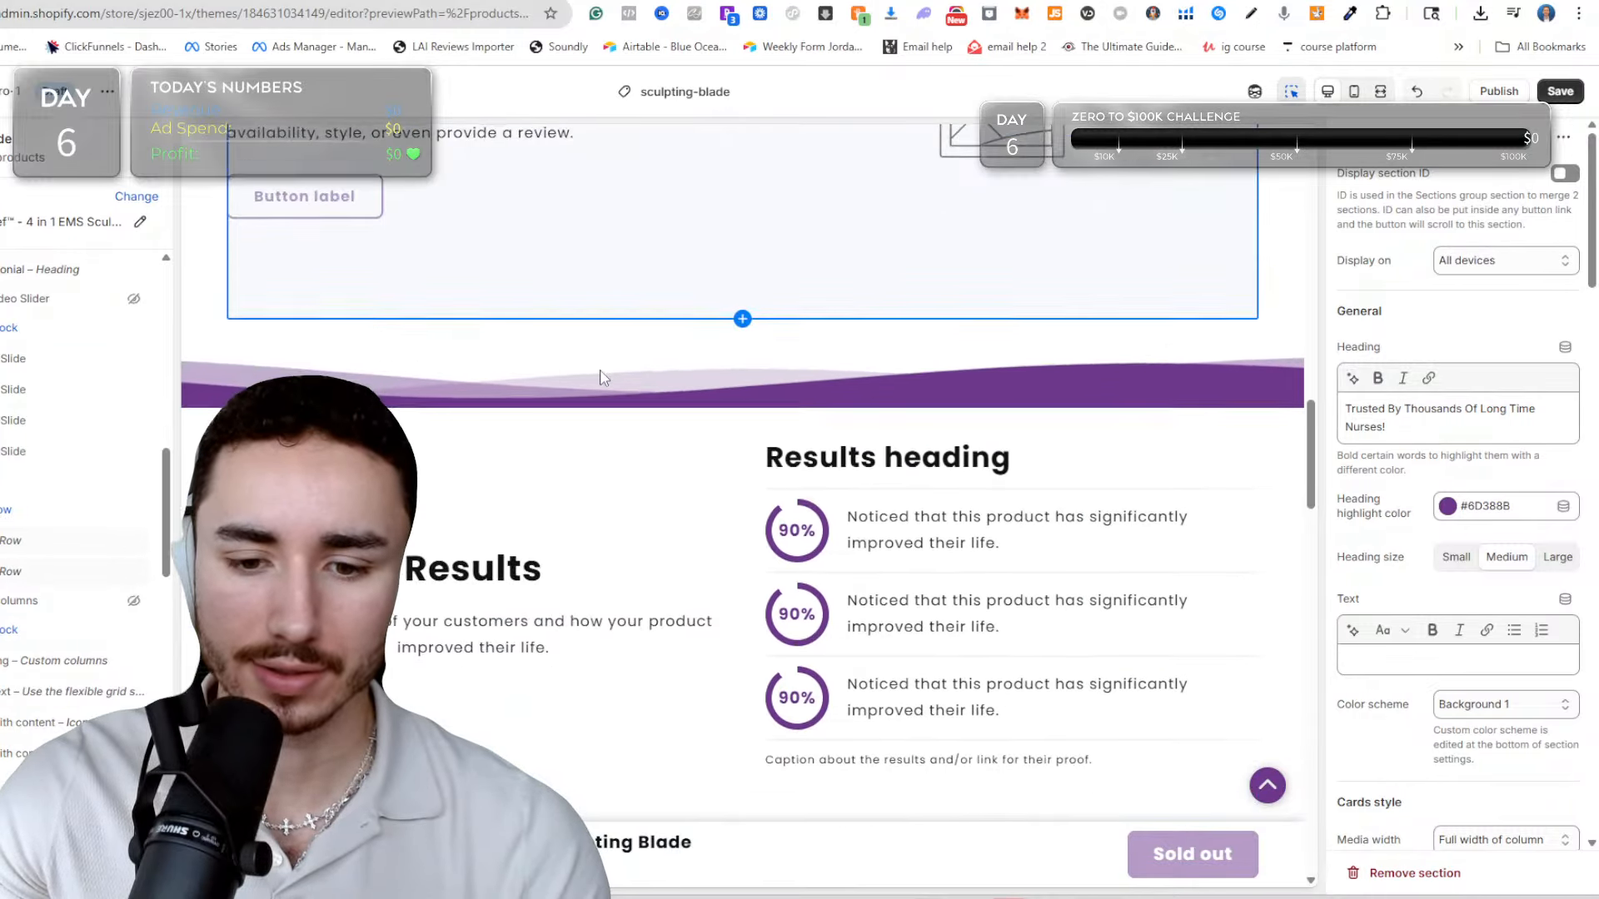
{"action": "scroll", "coordinate": [599, 371], "scroll_direction": "down", "scroll_amount": 3}
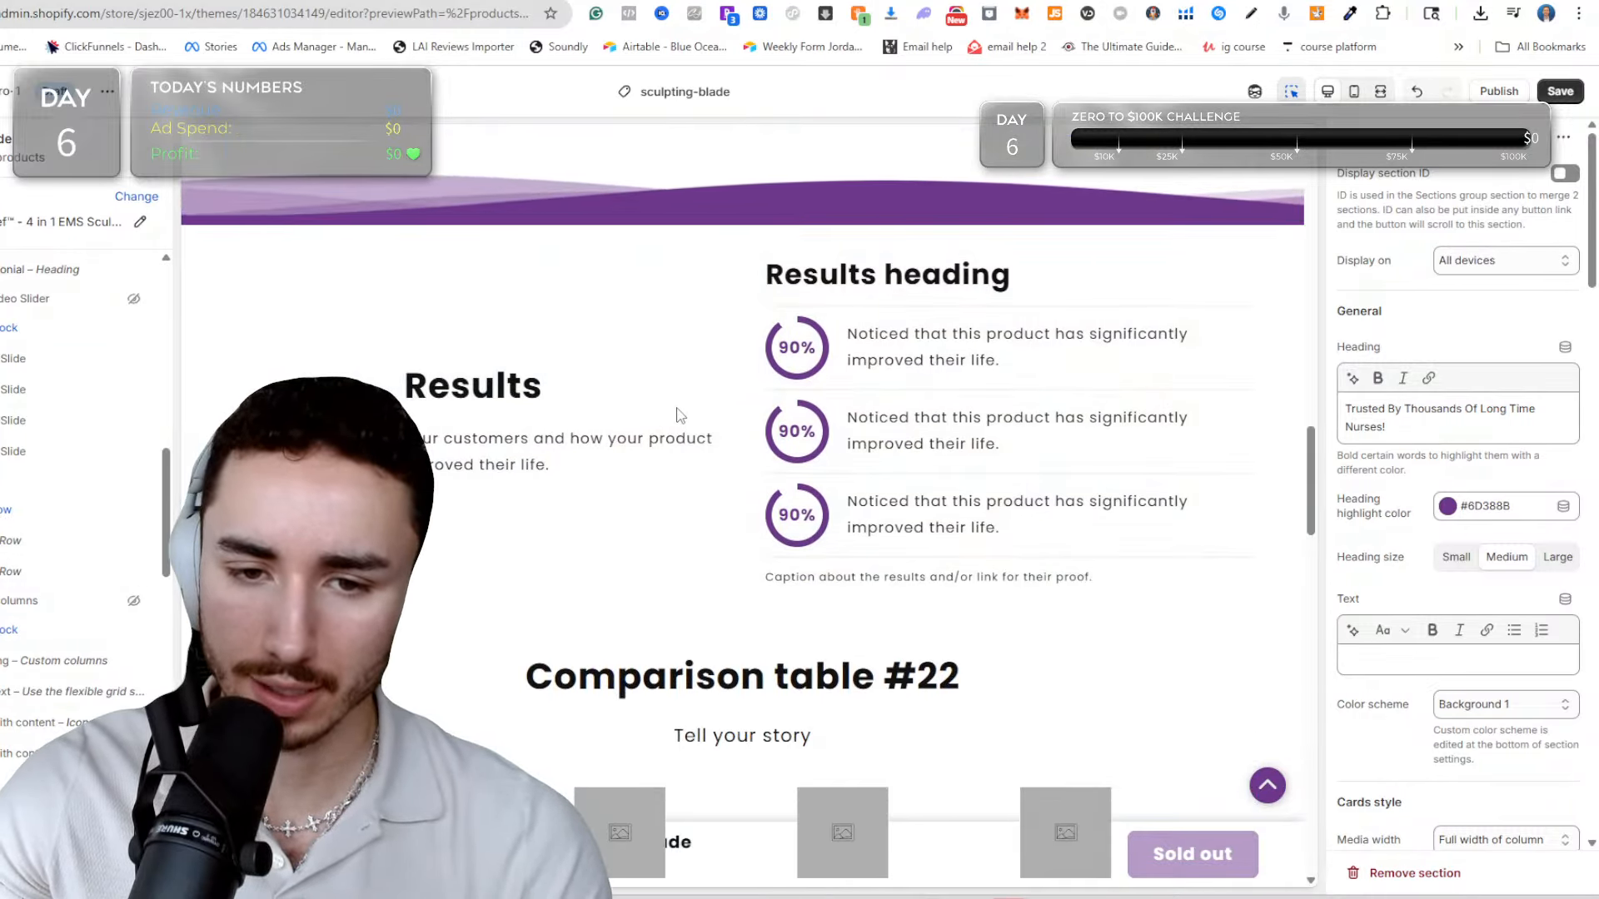
{"action": "scroll", "coordinate": [885, 433], "scroll_direction": "down", "scroll_amount": 10}
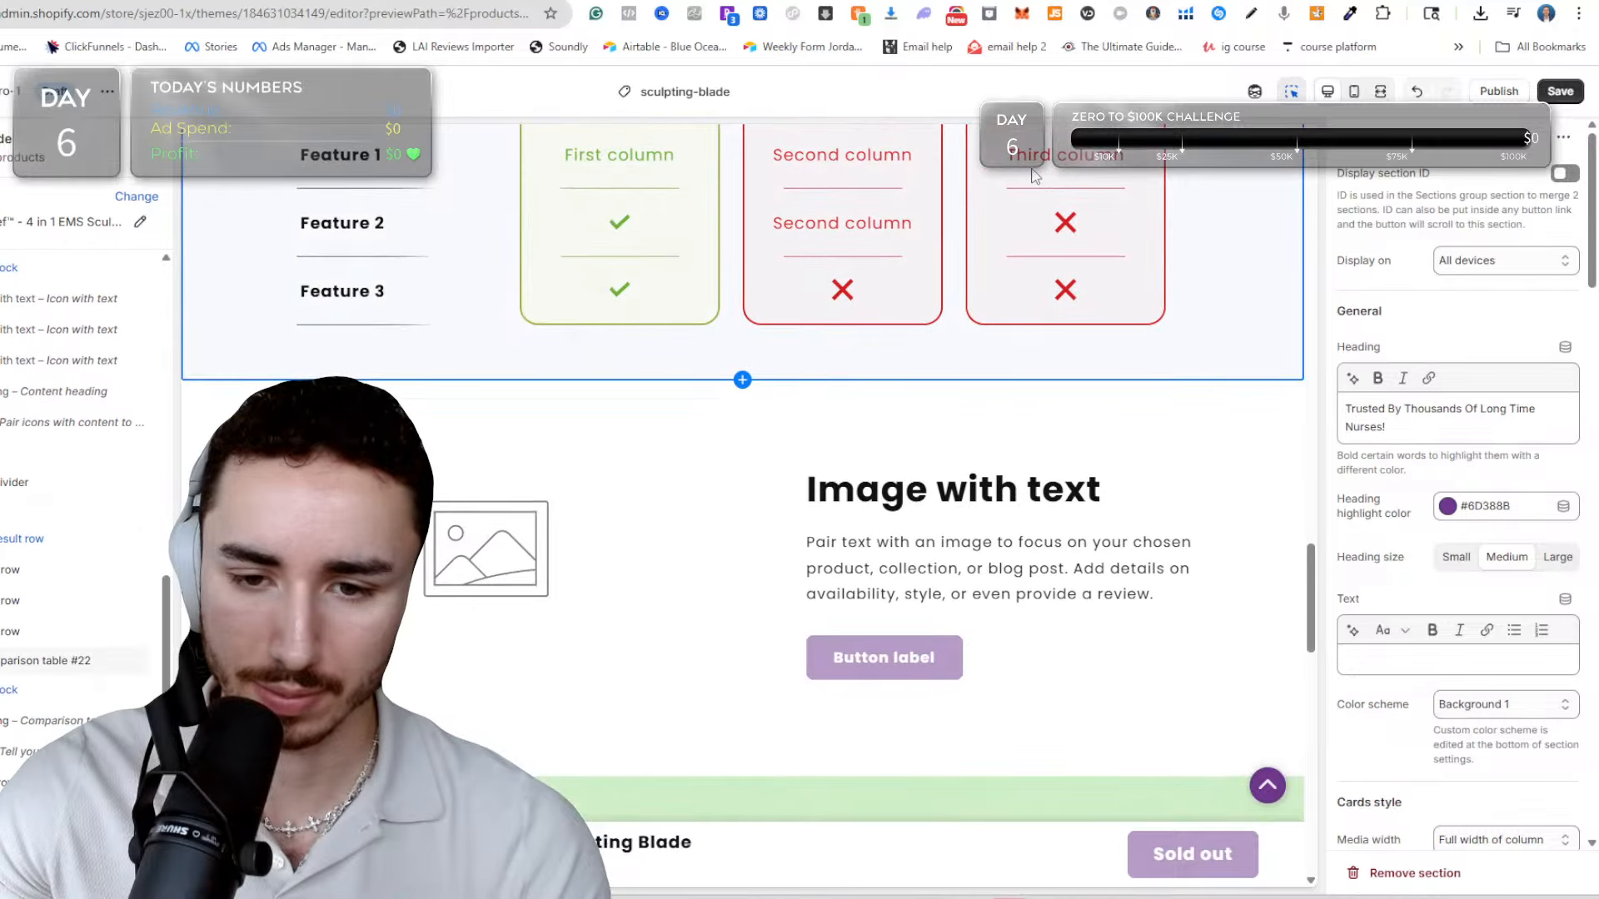
{"action": "scroll", "coordinate": [721, 314], "scroll_direction": "down", "scroll_amount": 5}
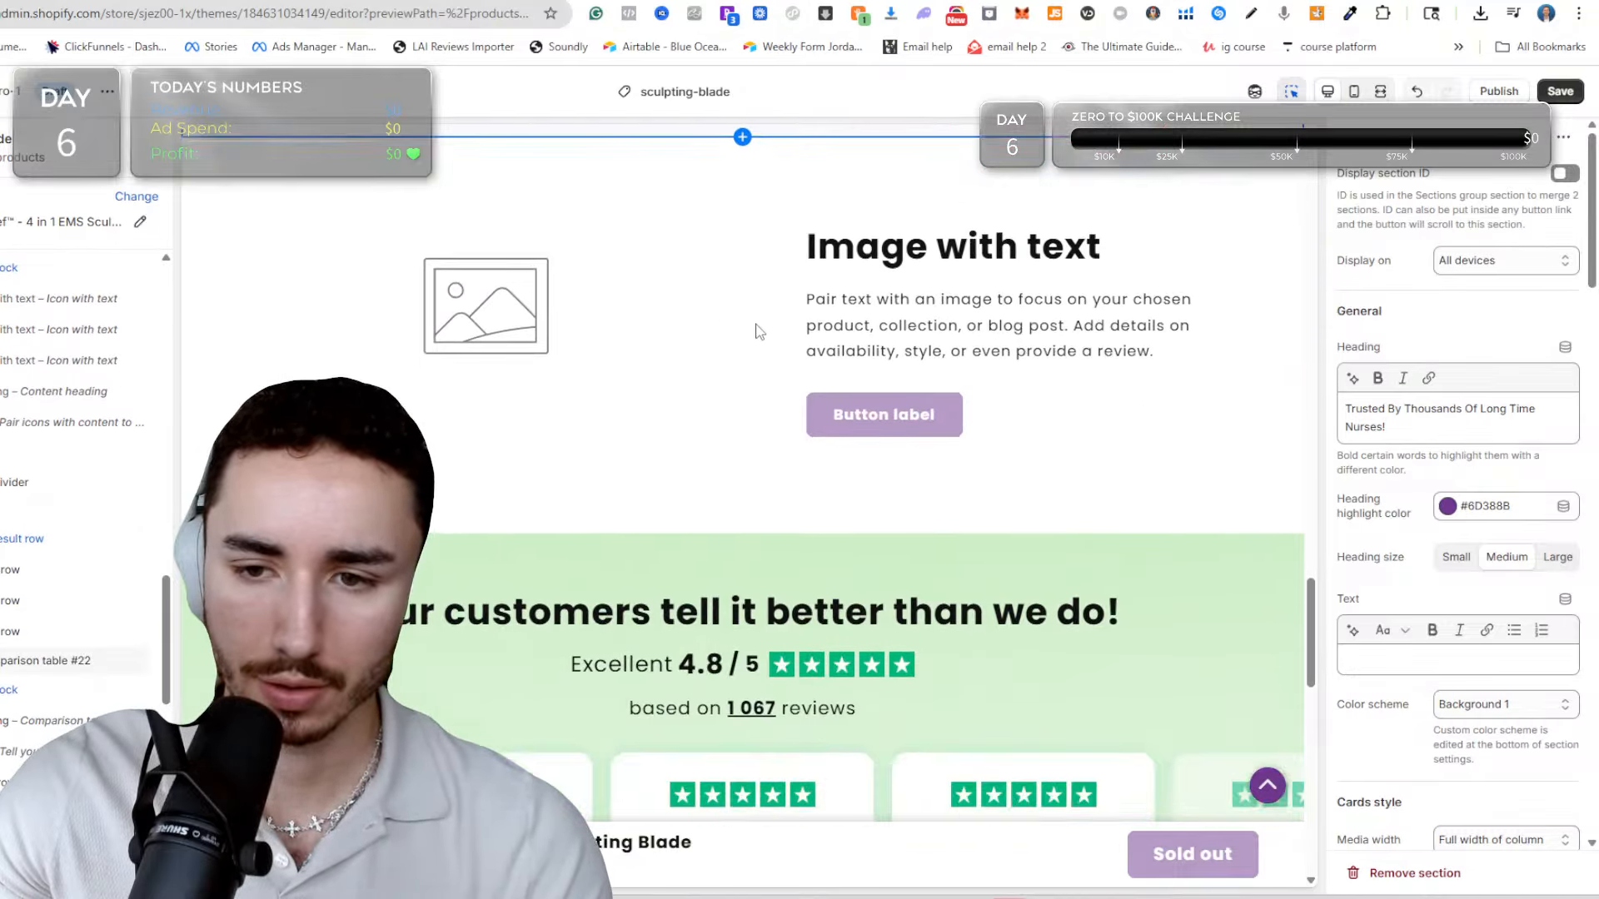
{"action": "scroll", "coordinate": [676, 158], "scroll_direction": "down", "scroll_amount": 10}
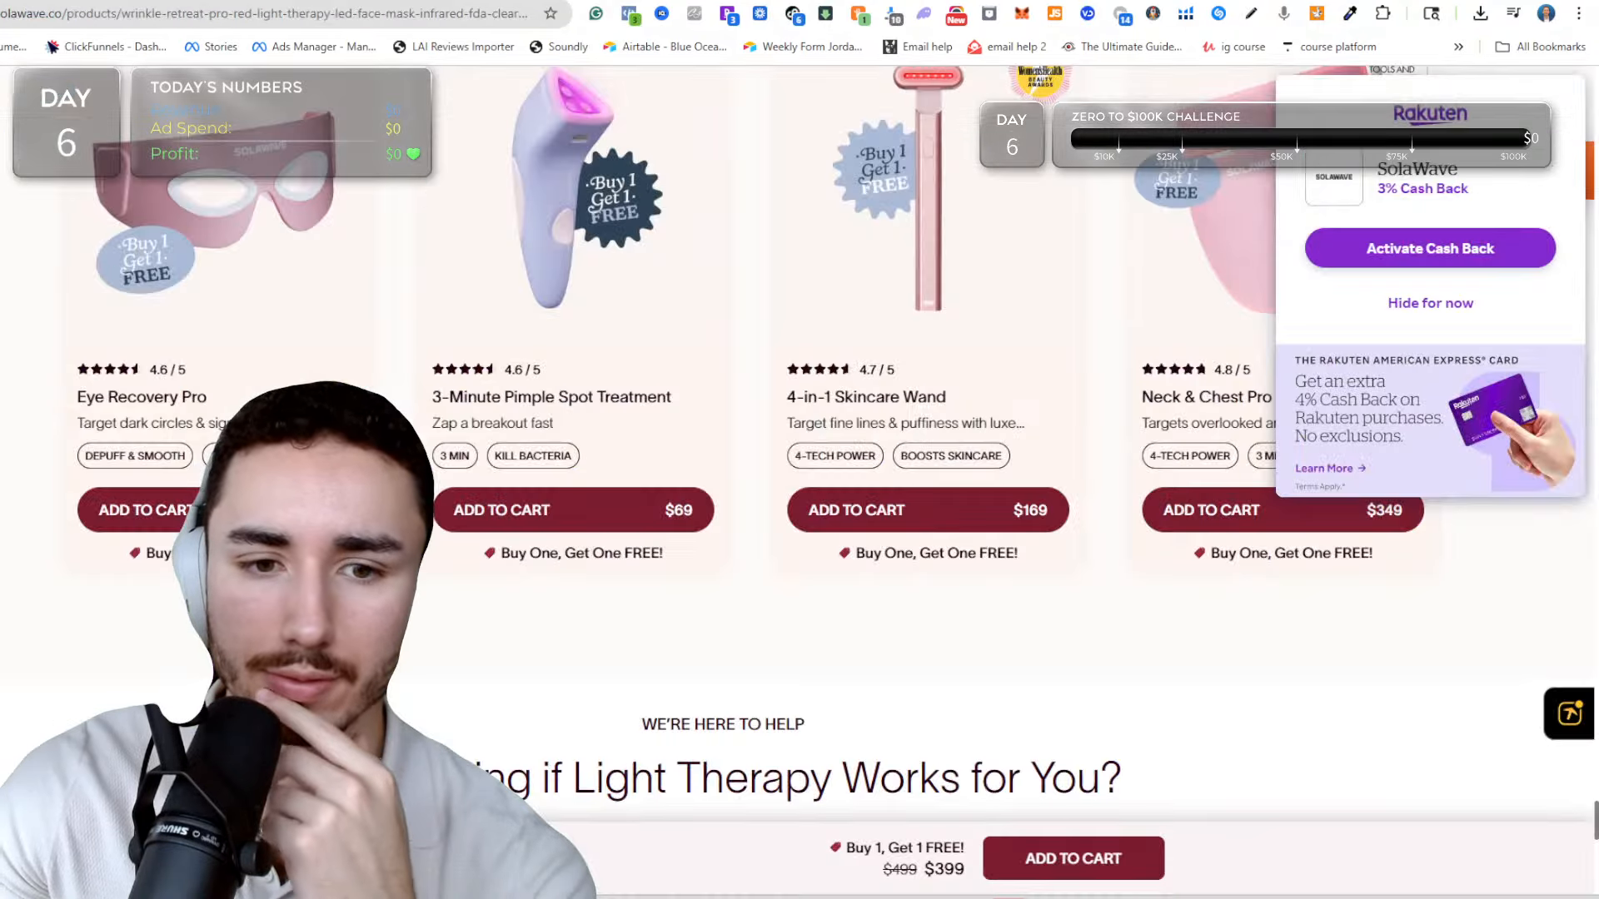
Examine the section order on Solawave's face mask product page, from the recommended products and FAQ back up to the product details.
{"action": "scroll", "coordinate": [591, 458], "scroll_direction": "down", "scroll_amount": 6}
{"action": "scroll", "coordinate": [604, 457], "scroll_direction": "up", "scroll_amount": 9}
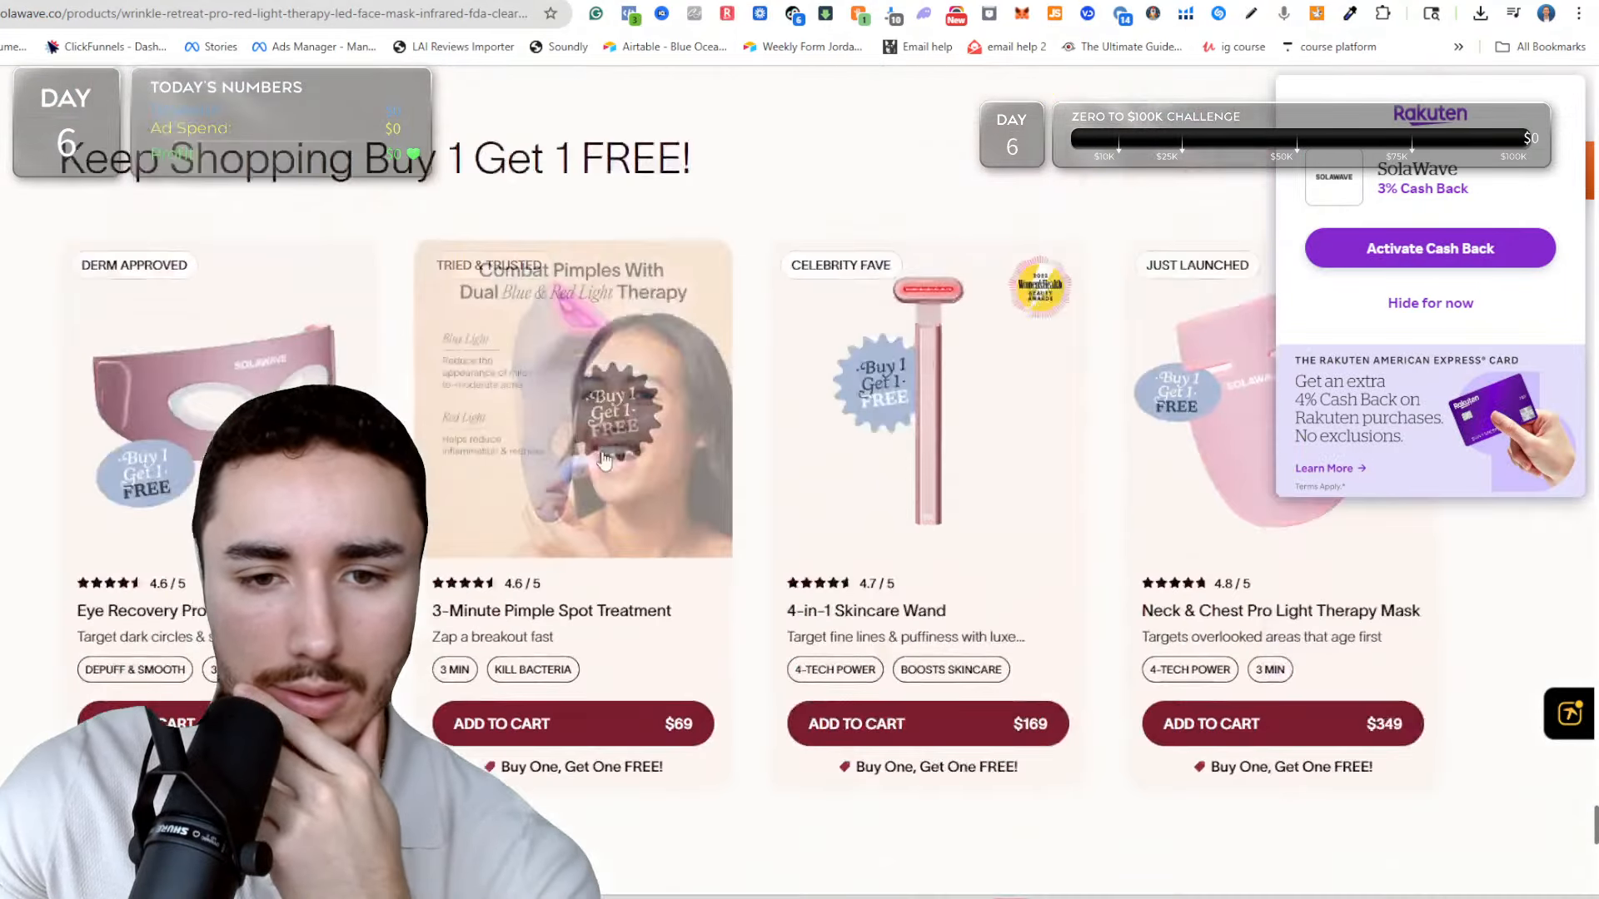
{"action": "scroll", "coordinate": [605, 458], "scroll_direction": "up", "scroll_amount": 15}
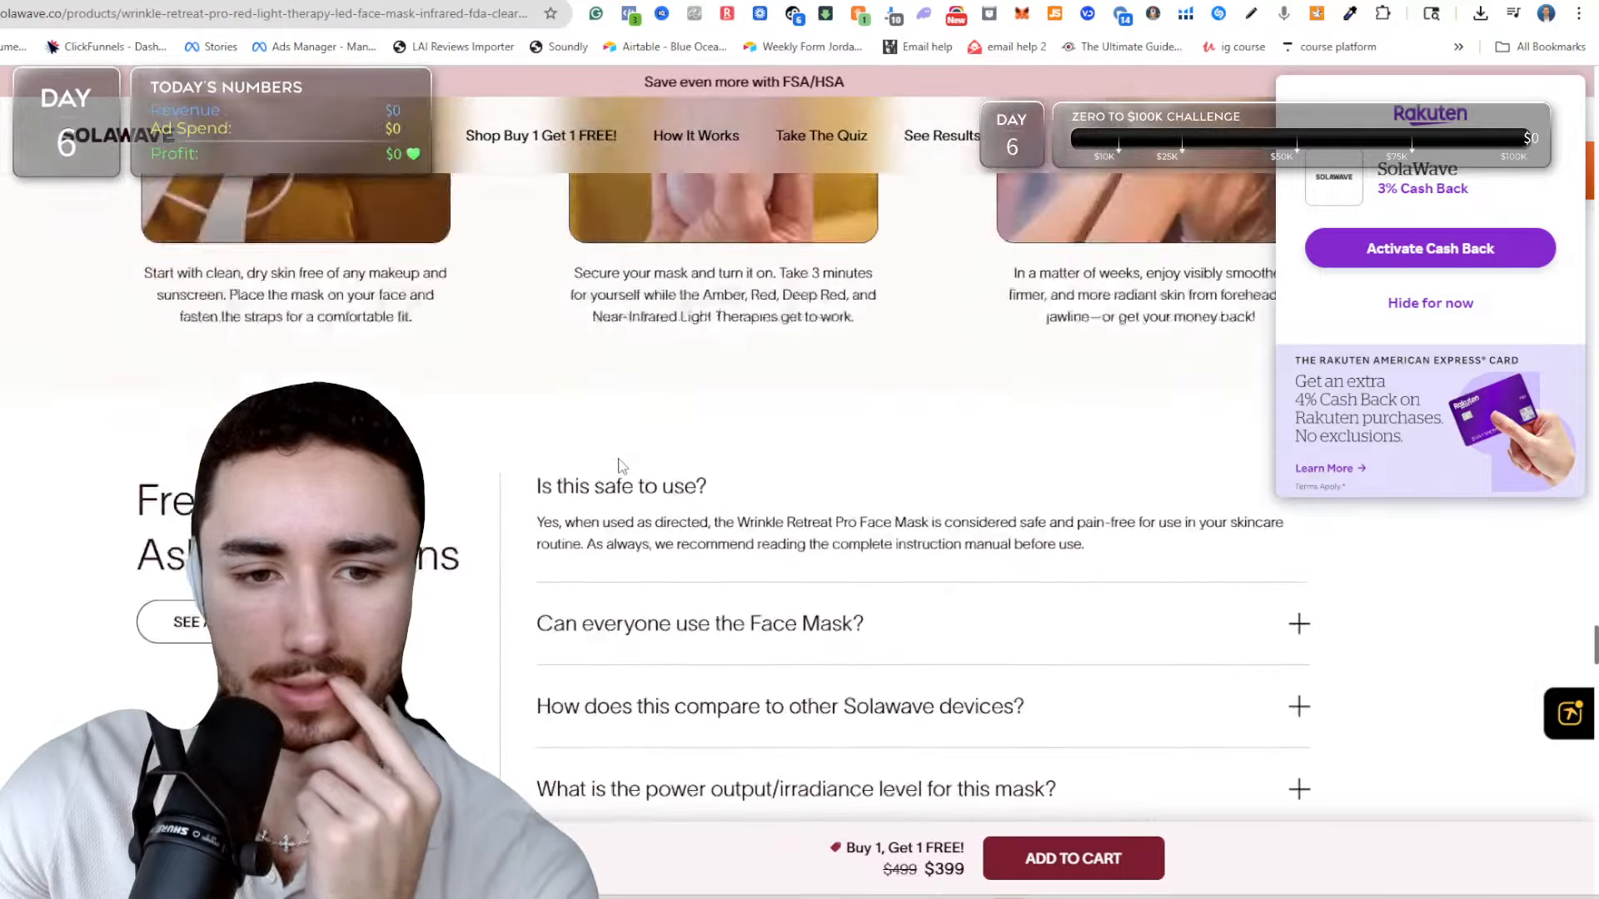
{"action": "scroll", "coordinate": [618, 468], "scroll_direction": "up", "scroll_amount": 20}
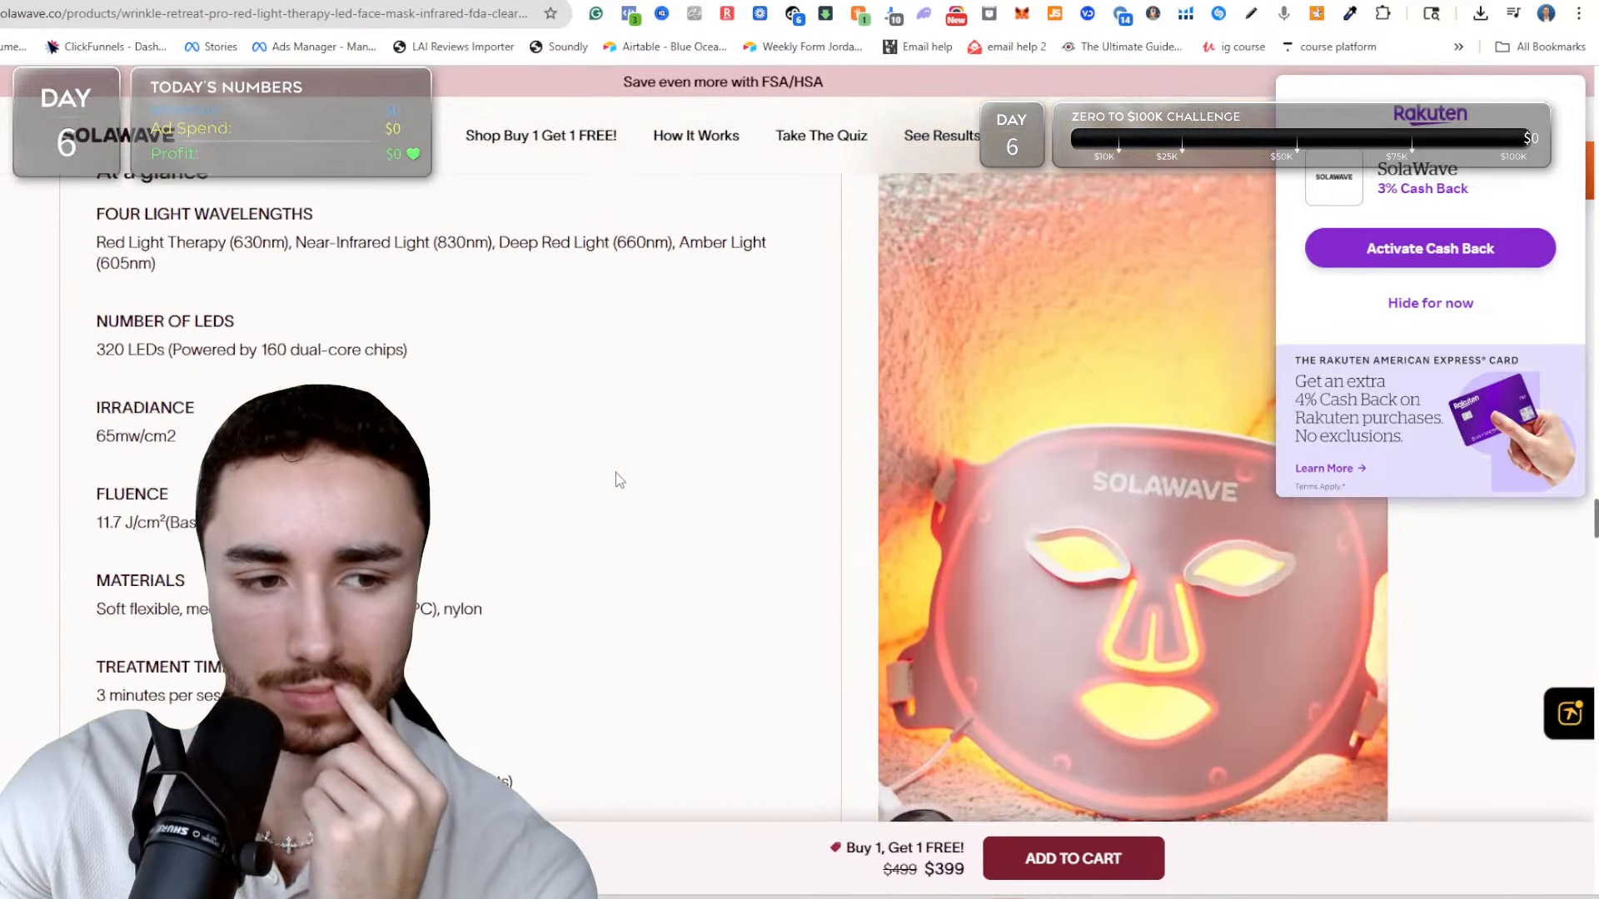
{"action": "scroll", "coordinate": [616, 478], "scroll_direction": "up", "scroll_amount": 20}
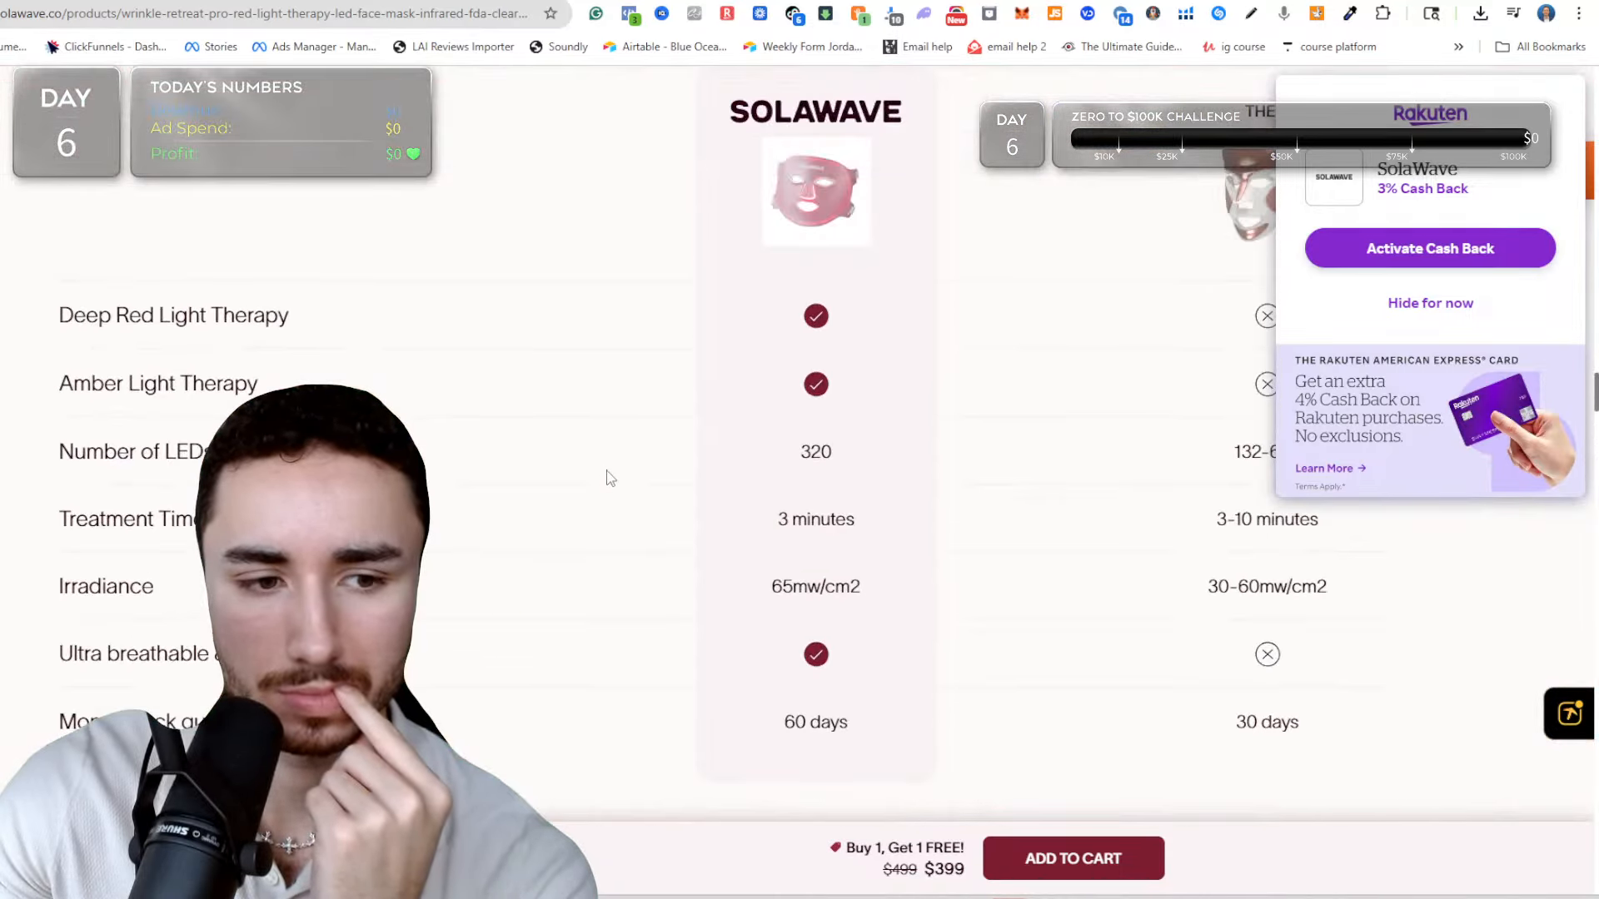
{"action": "scroll", "coordinate": [610, 477], "scroll_direction": "up", "scroll_amount": 15}
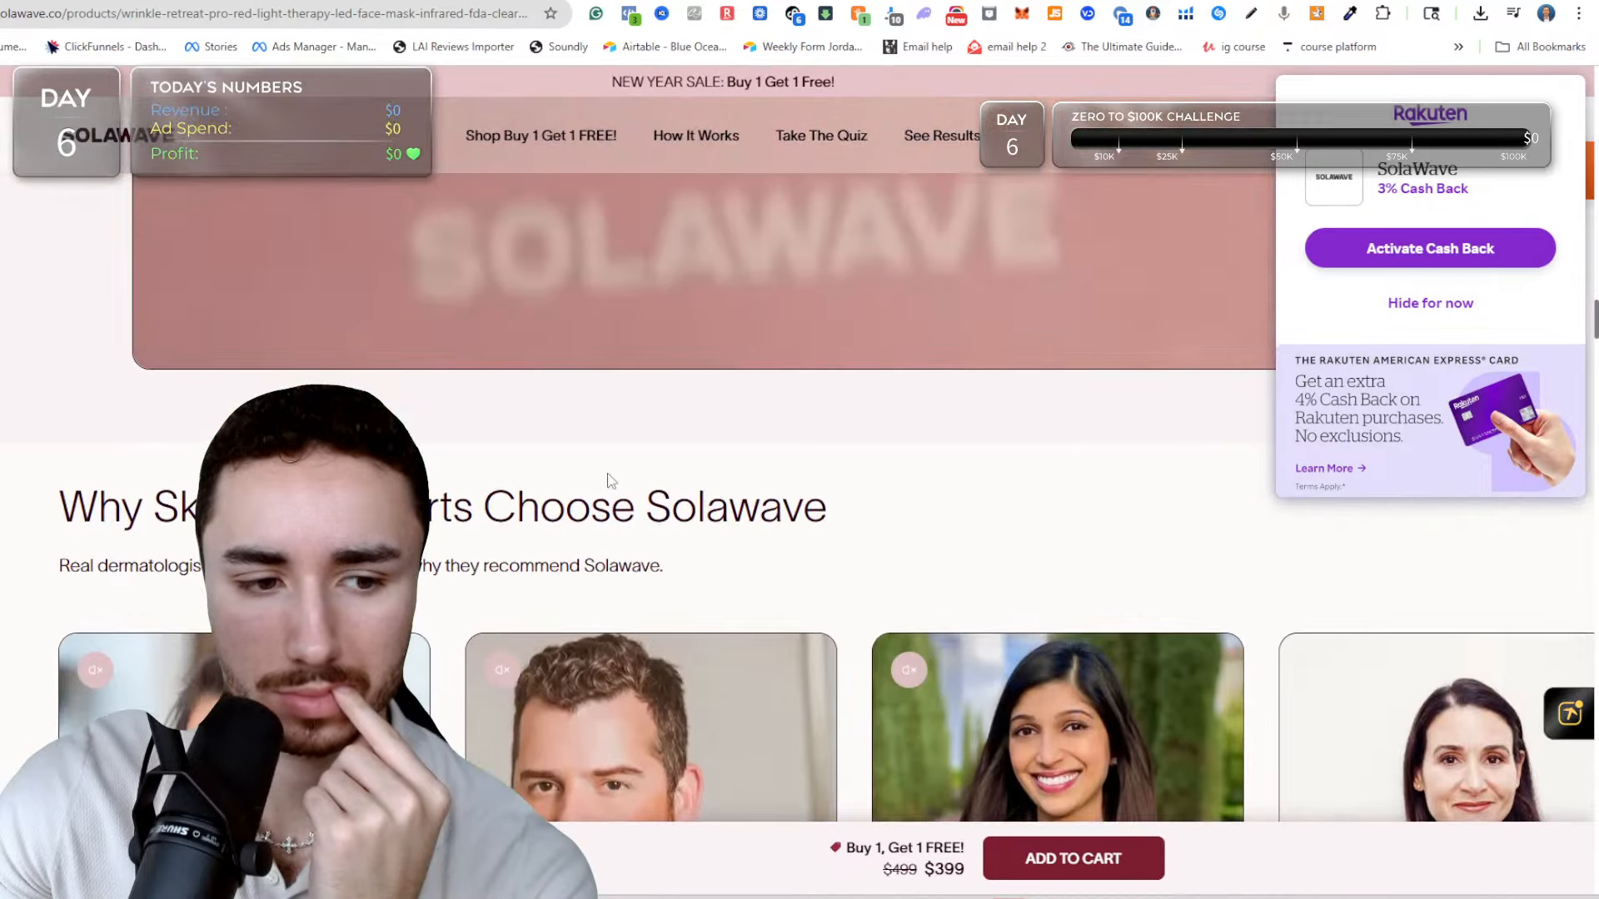
{"action": "scroll", "coordinate": [608, 474], "scroll_direction": "up", "scroll_amount": 20}
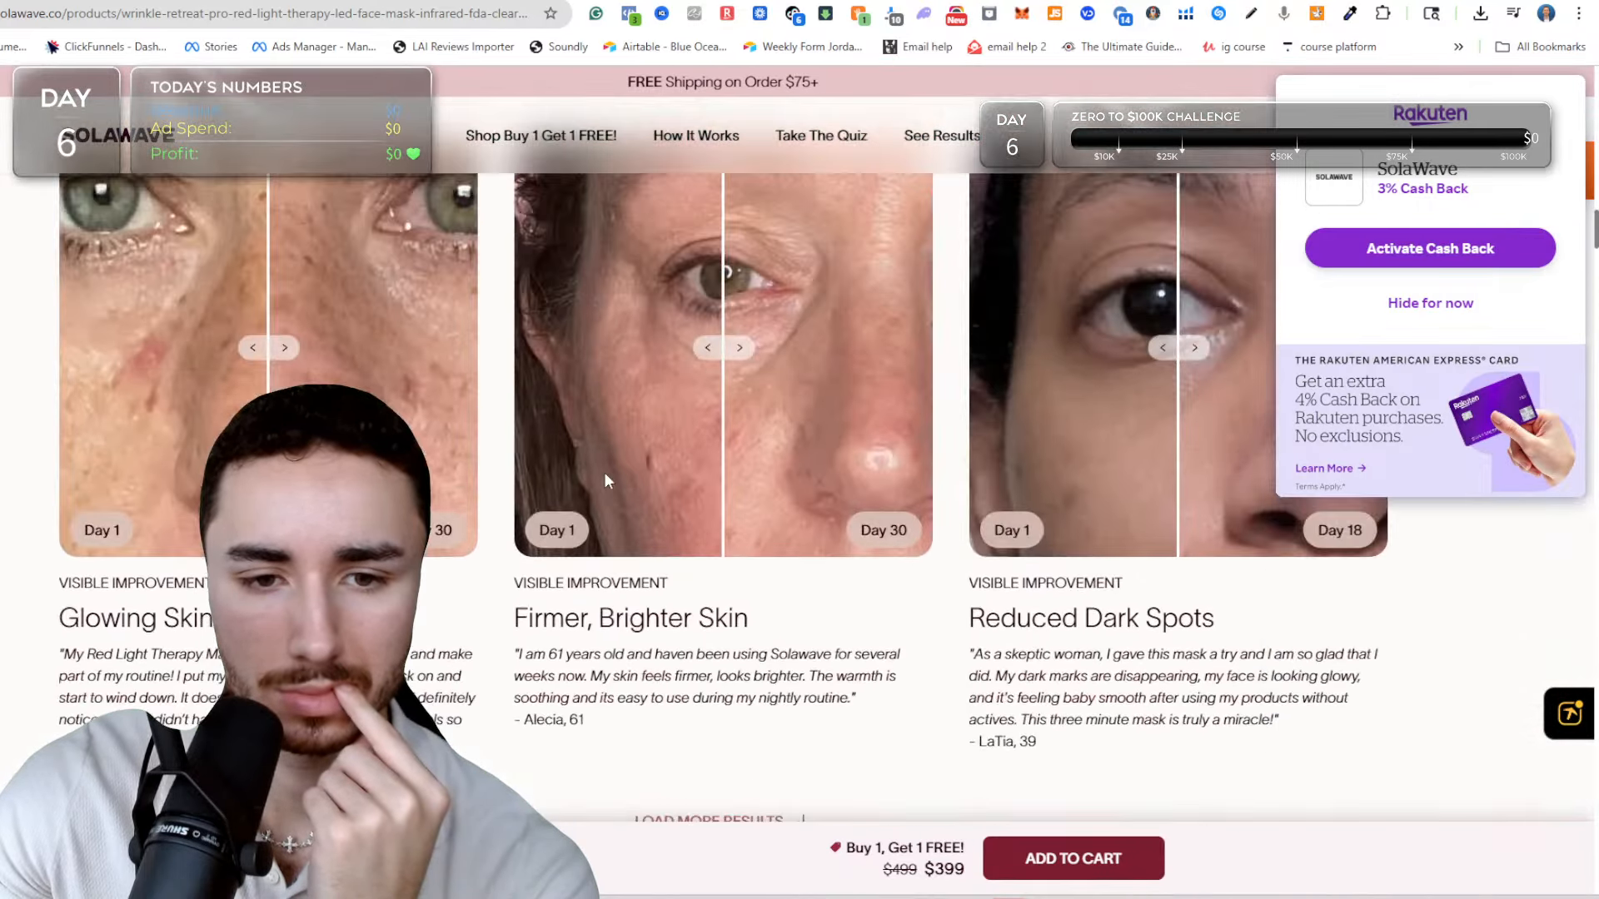
{"action": "scroll", "coordinate": [605, 481], "scroll_direction": "up", "scroll_amount": 10}
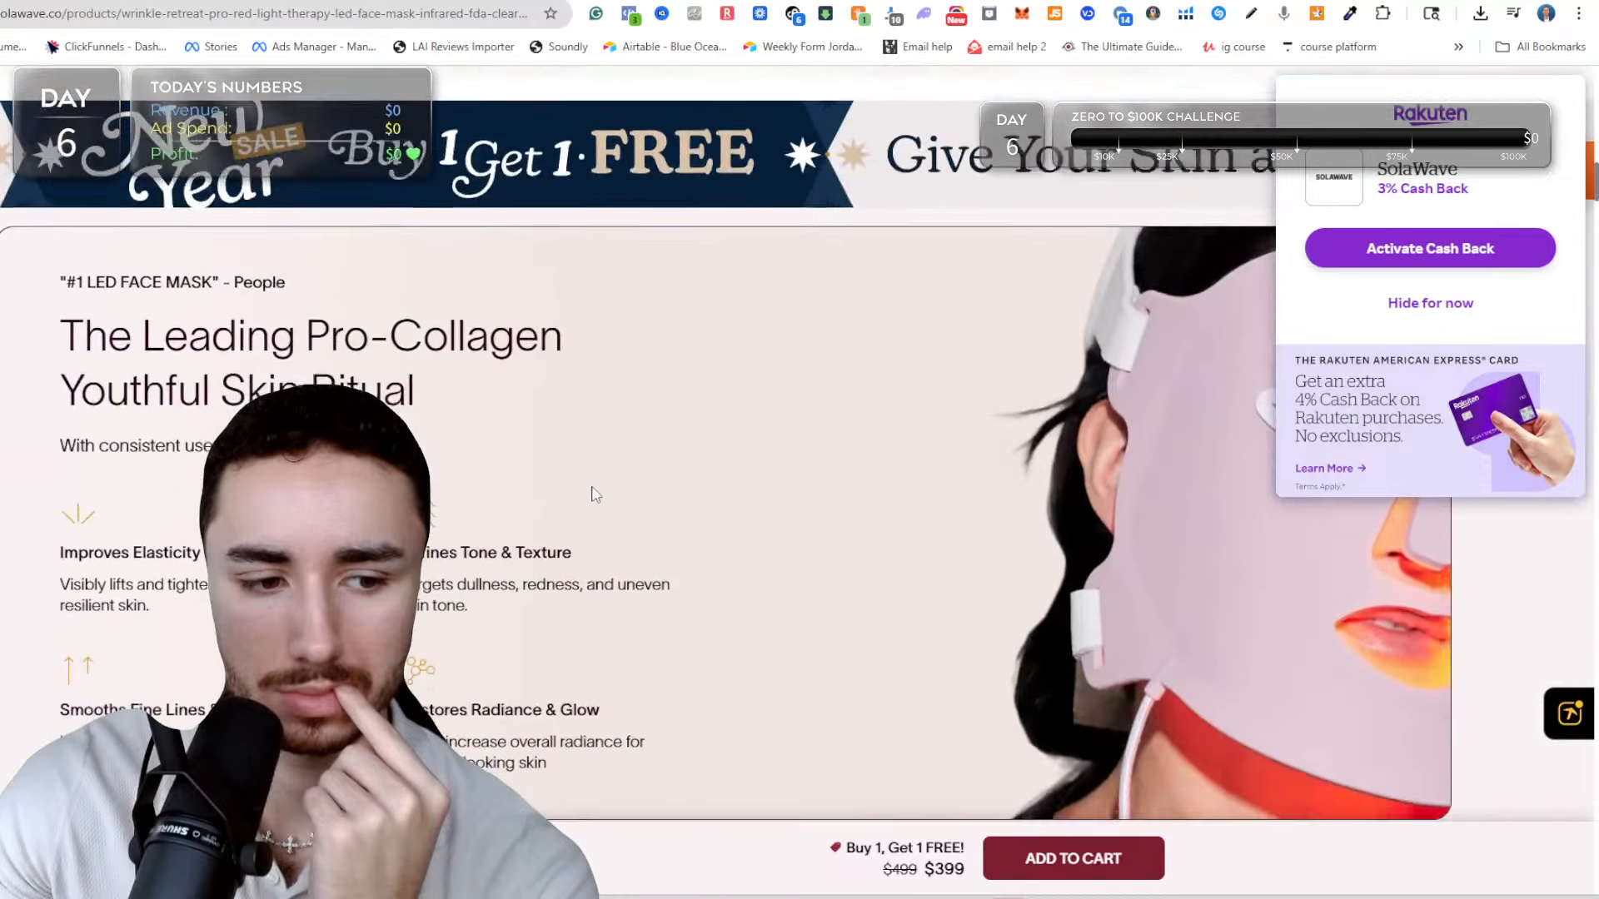
{"action": "scroll", "coordinate": [587, 490], "scroll_direction": "up", "scroll_amount": 15}
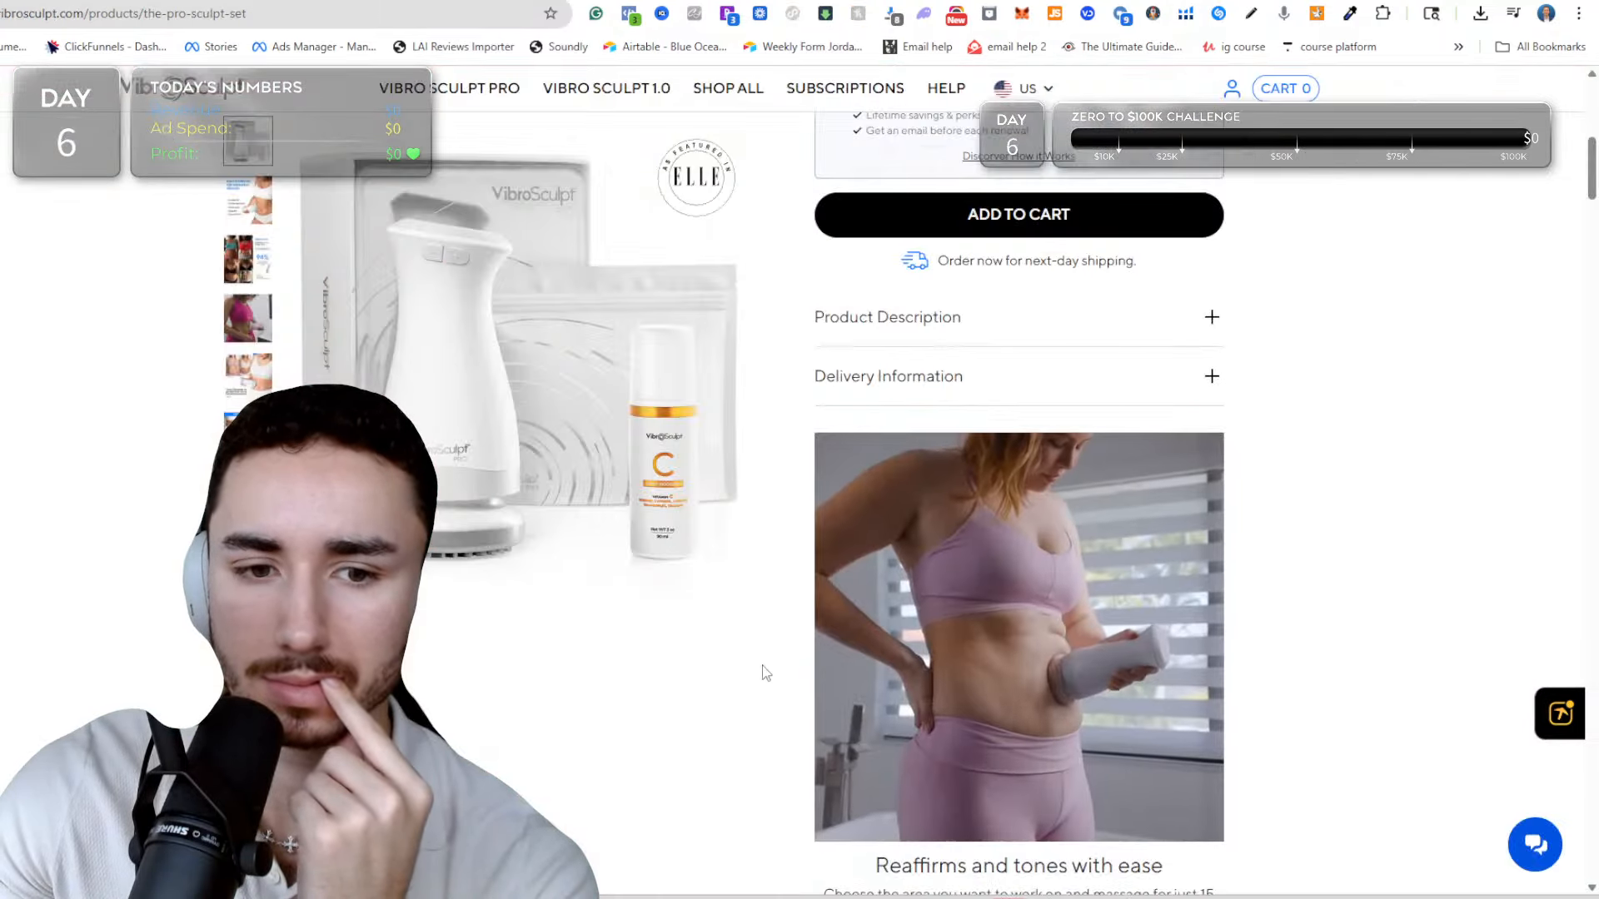
{"action": "scroll", "coordinate": [777, 653], "scroll_direction": "up", "scroll_amount": 4}
Examine VibroSculpt's Pro Sculpt Set page, from the product description through the technology, usage steps, comparison and results sections to the FAQ.
{"action": "scroll", "coordinate": [796, 688], "scroll_direction": "down", "scroll_amount": 10}
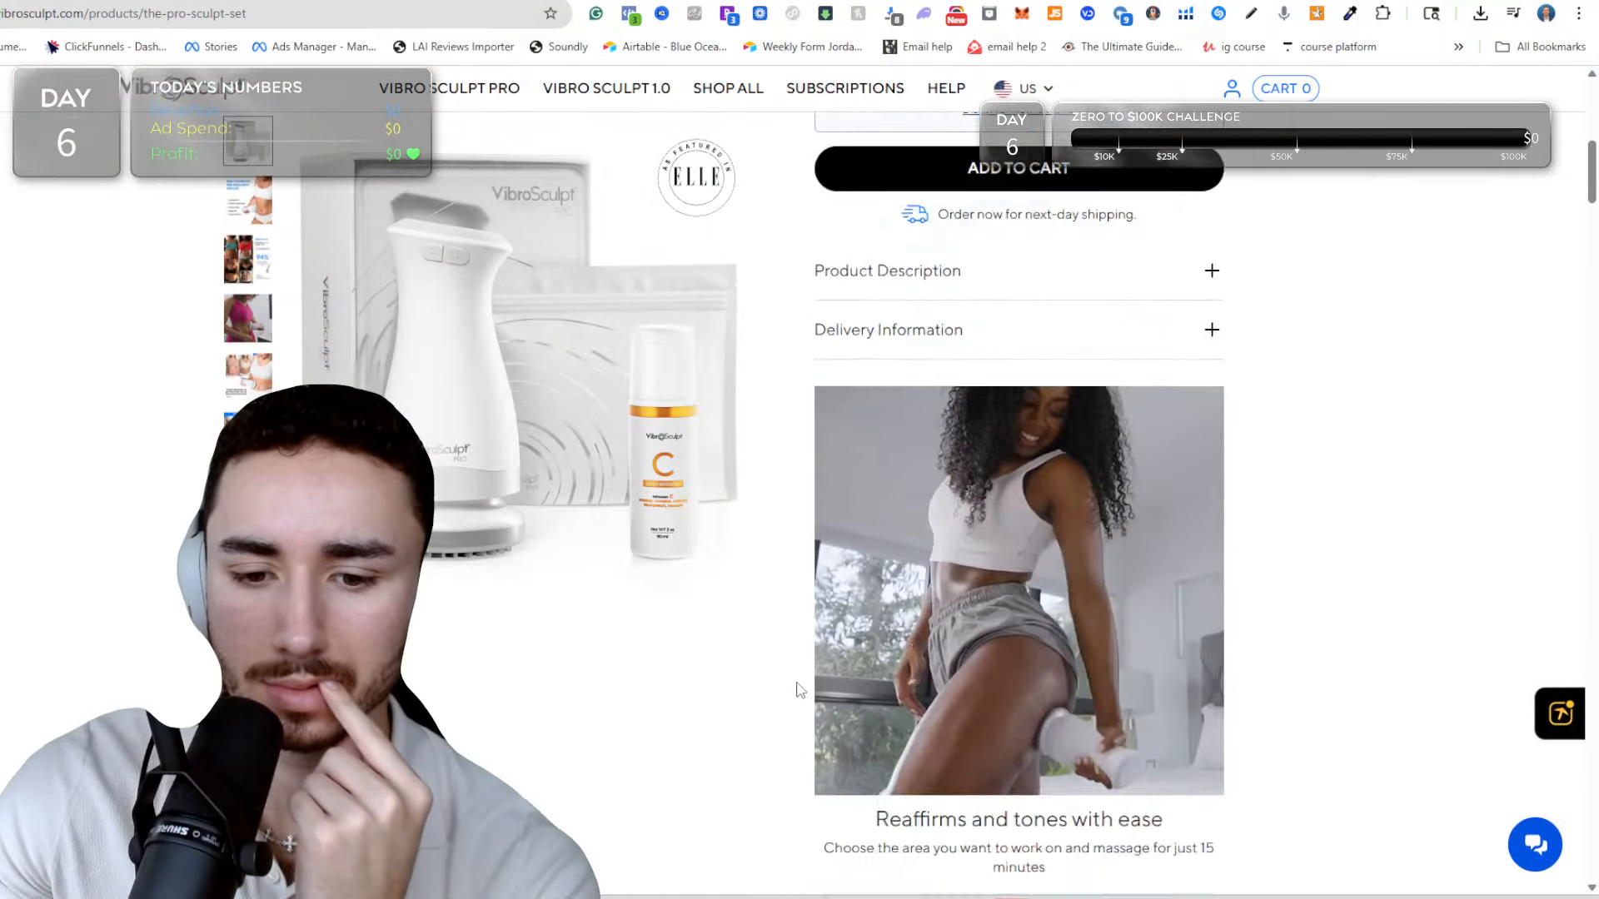
{"action": "scroll", "coordinate": [791, 630], "scroll_direction": "down", "scroll_amount": 8}
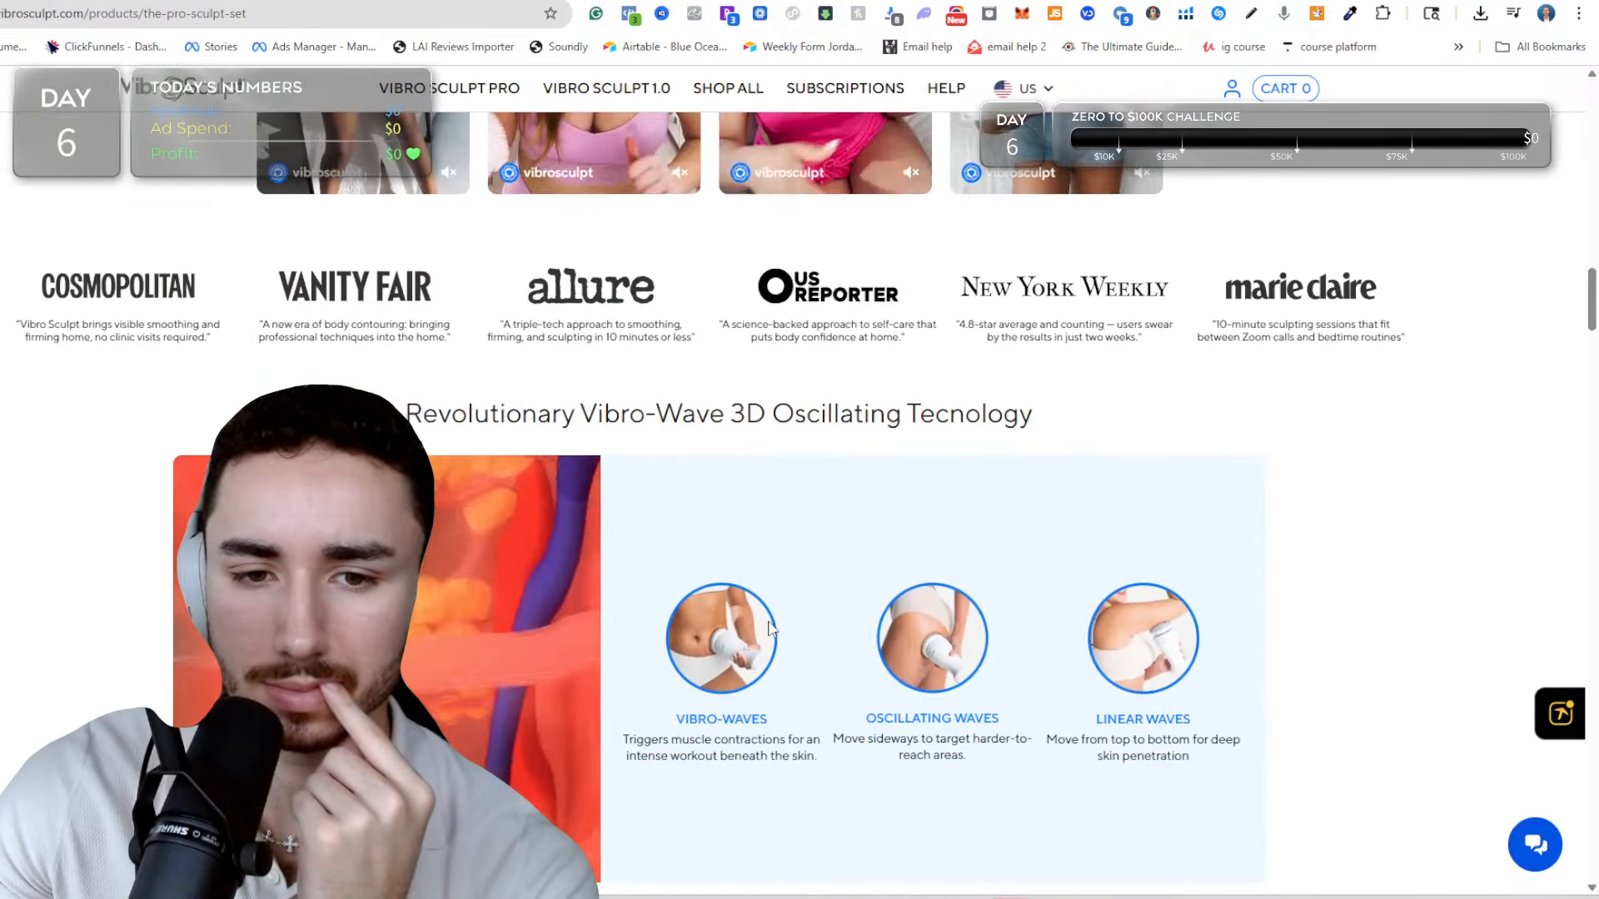
{"action": "scroll", "coordinate": [1112, 375], "scroll_direction": "down", "scroll_amount": 7}
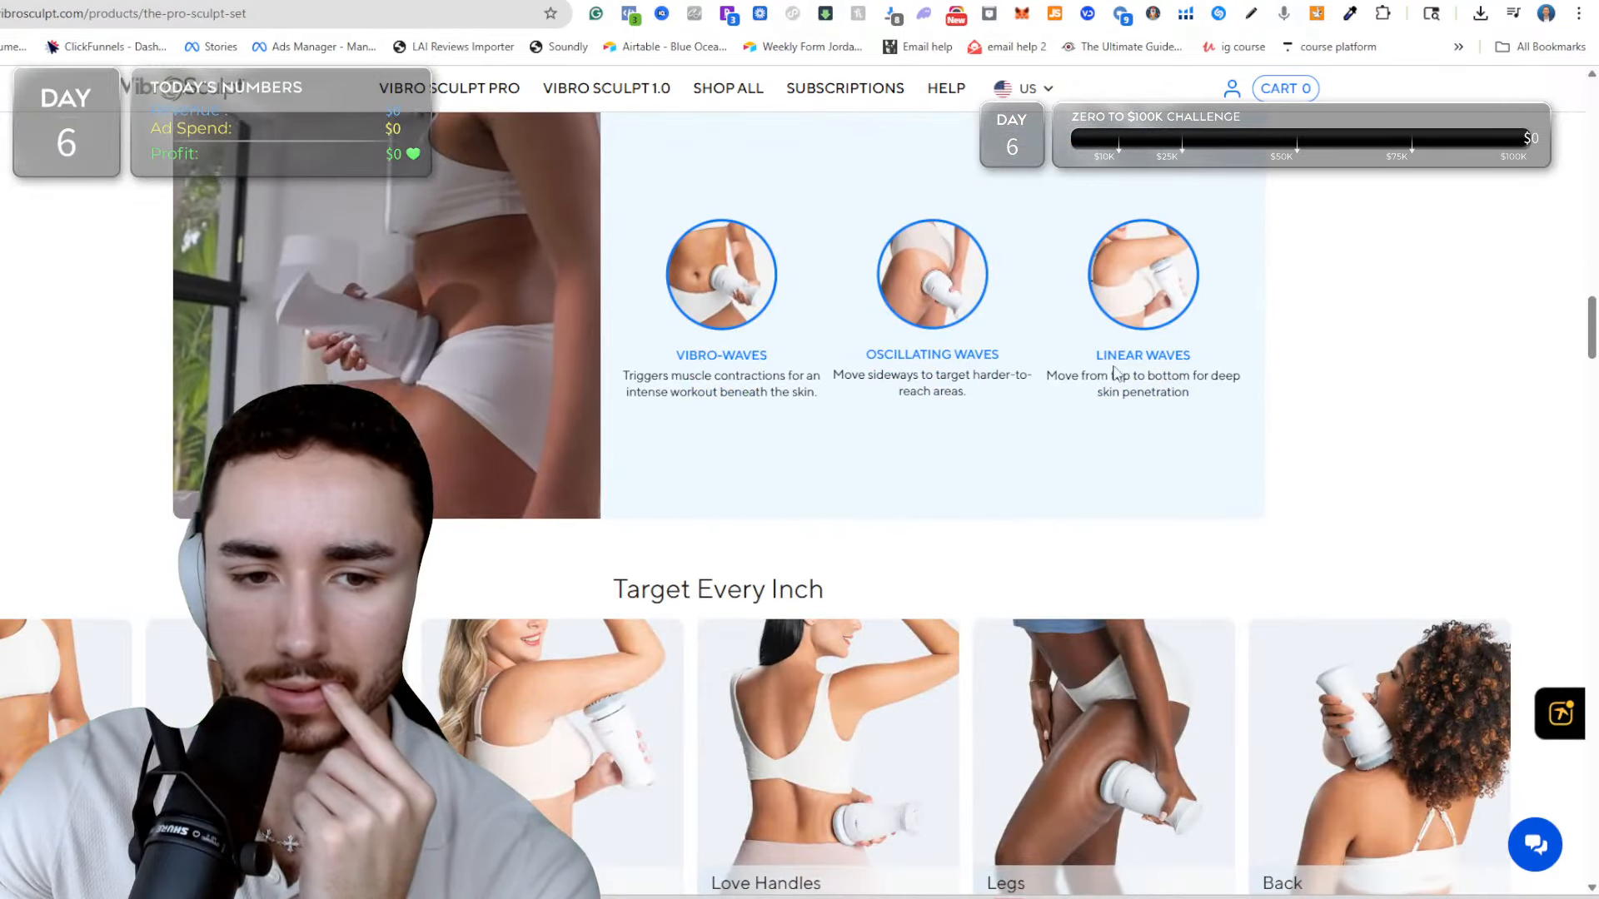
{"action": "scroll", "coordinate": [1109, 370], "scroll_direction": "down", "scroll_amount": 6}
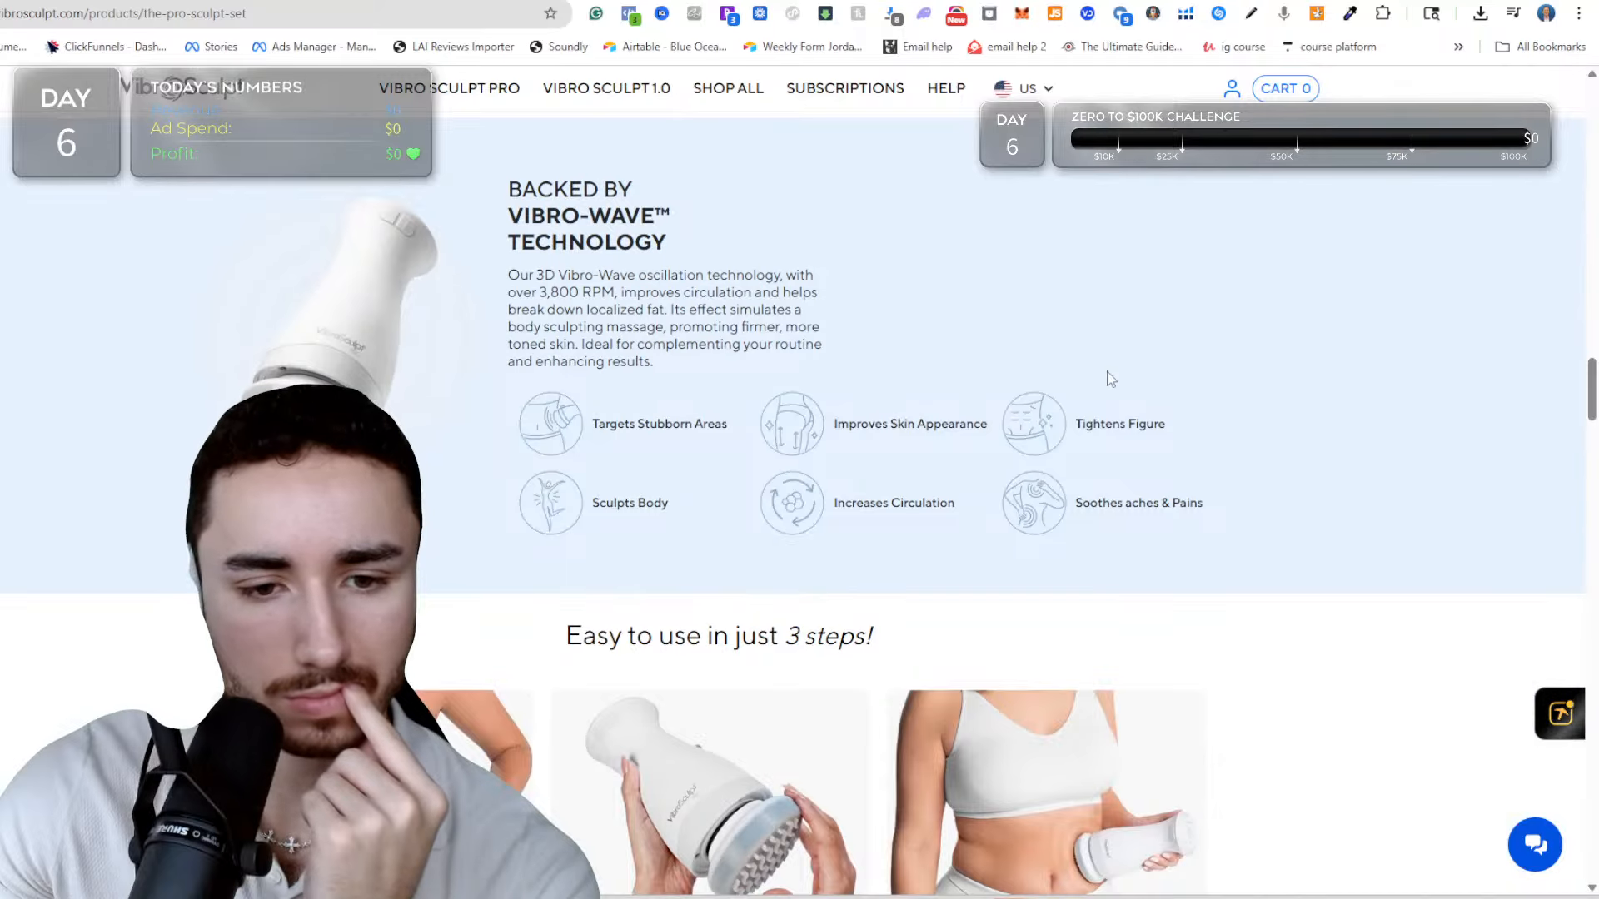
{"action": "scroll", "coordinate": [1111, 379], "scroll_direction": "down", "scroll_amount": 4}
{"action": "scroll", "coordinate": [1107, 383], "scroll_direction": "down", "scroll_amount": 6}
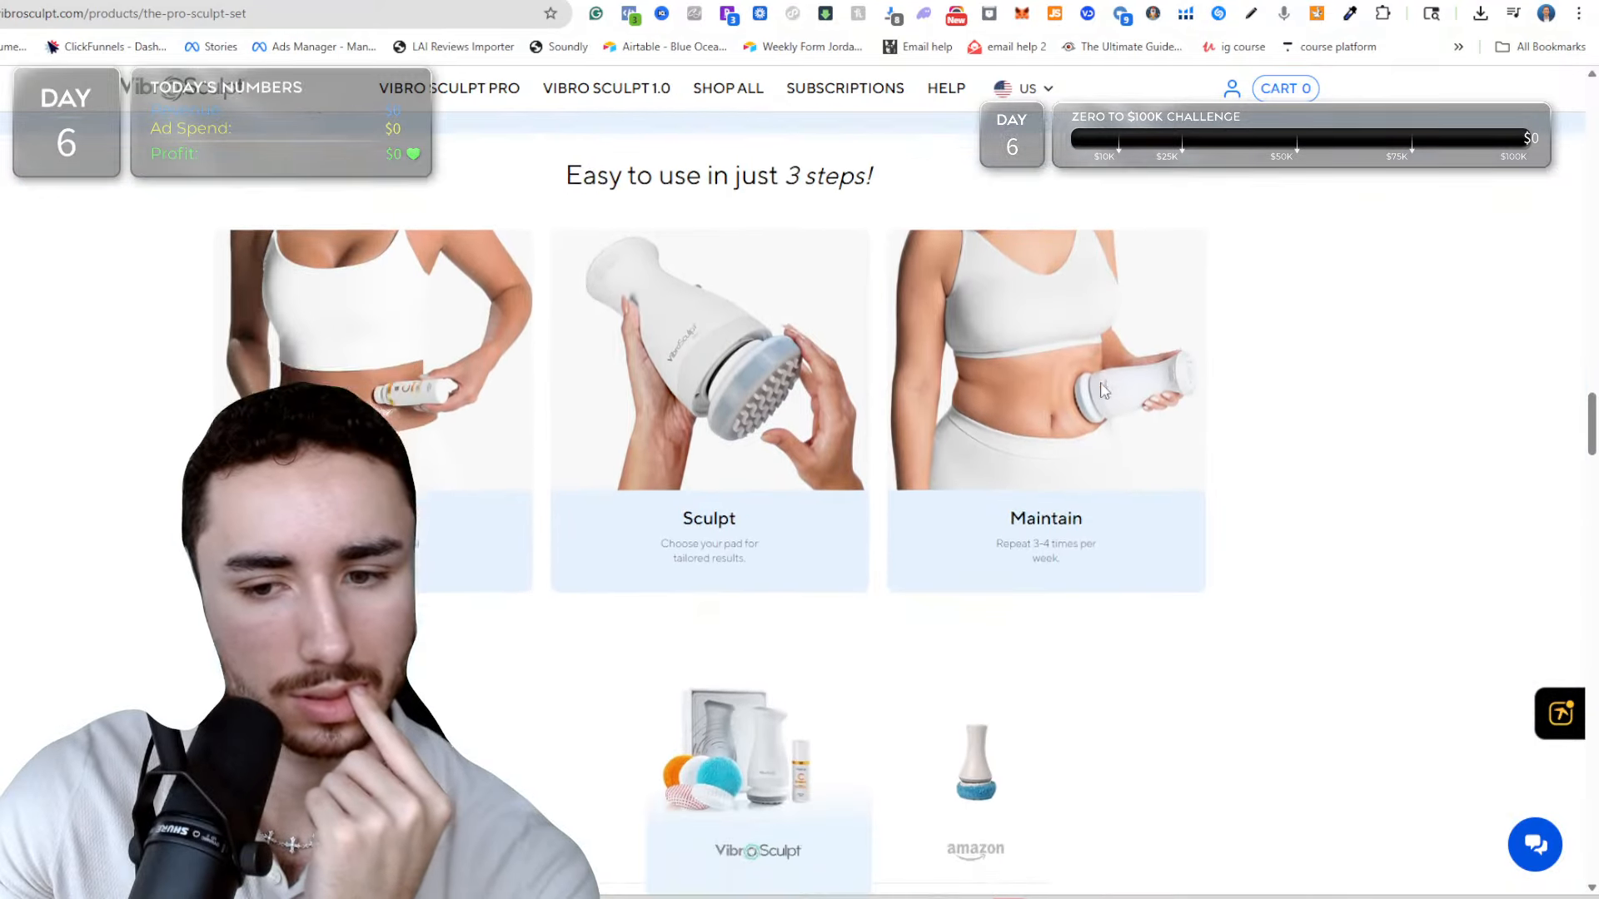
{"action": "scroll", "coordinate": [818, 317], "scroll_direction": "up", "scroll_amount": 4}
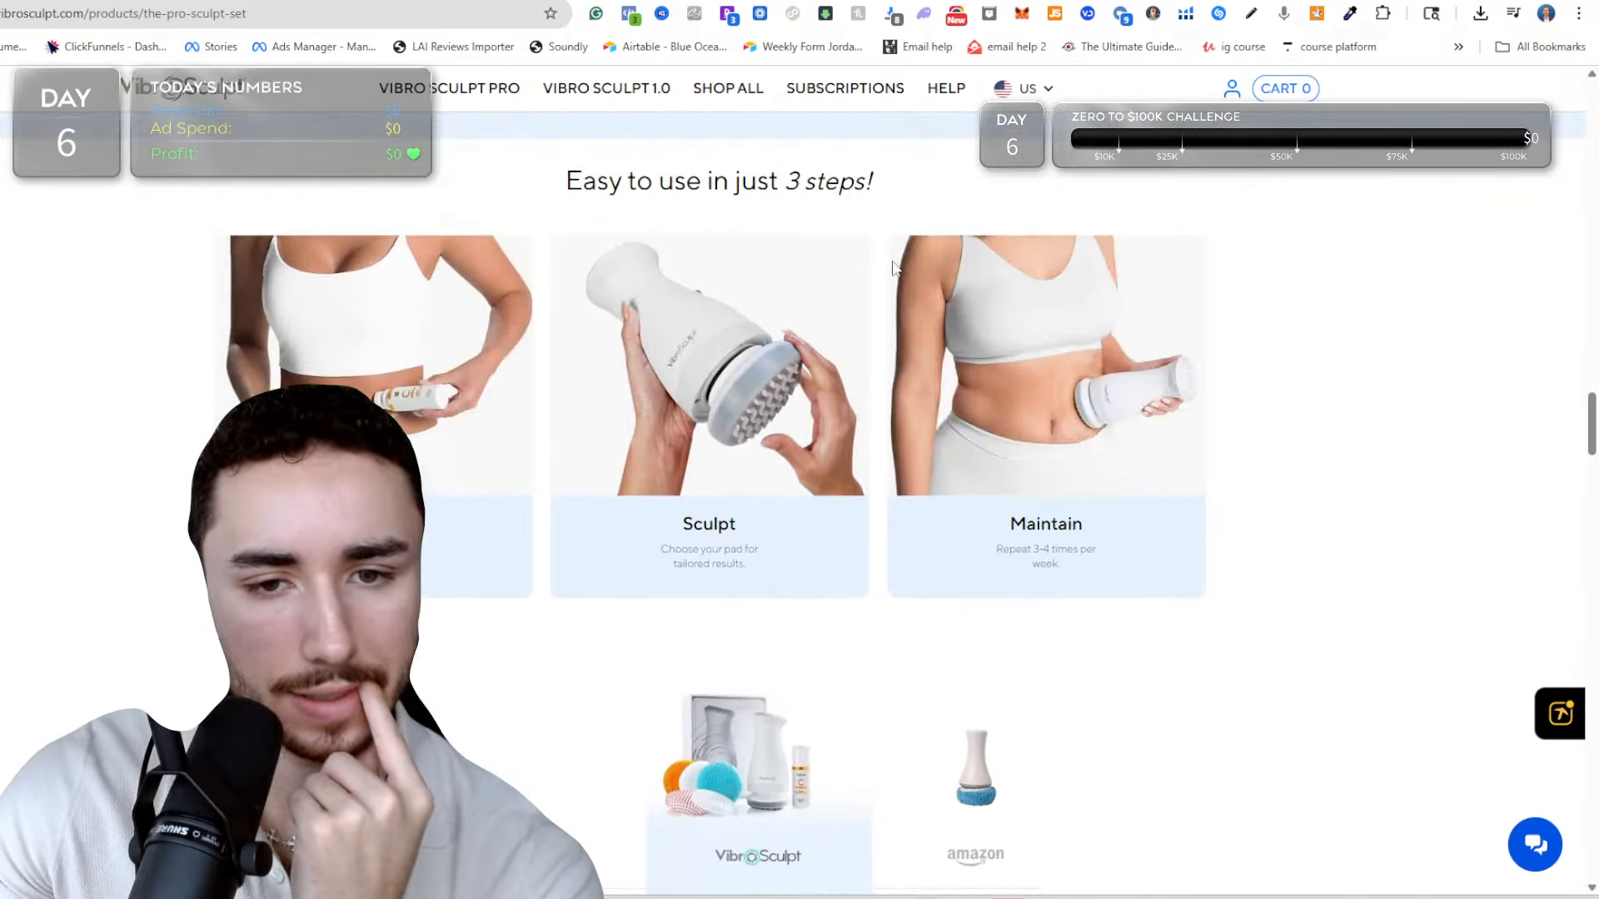
{"action": "scroll", "coordinate": [892, 266], "scroll_direction": "down", "scroll_amount": 4}
{"action": "scroll", "coordinate": [830, 296], "scroll_direction": "down", "scroll_amount": 12}
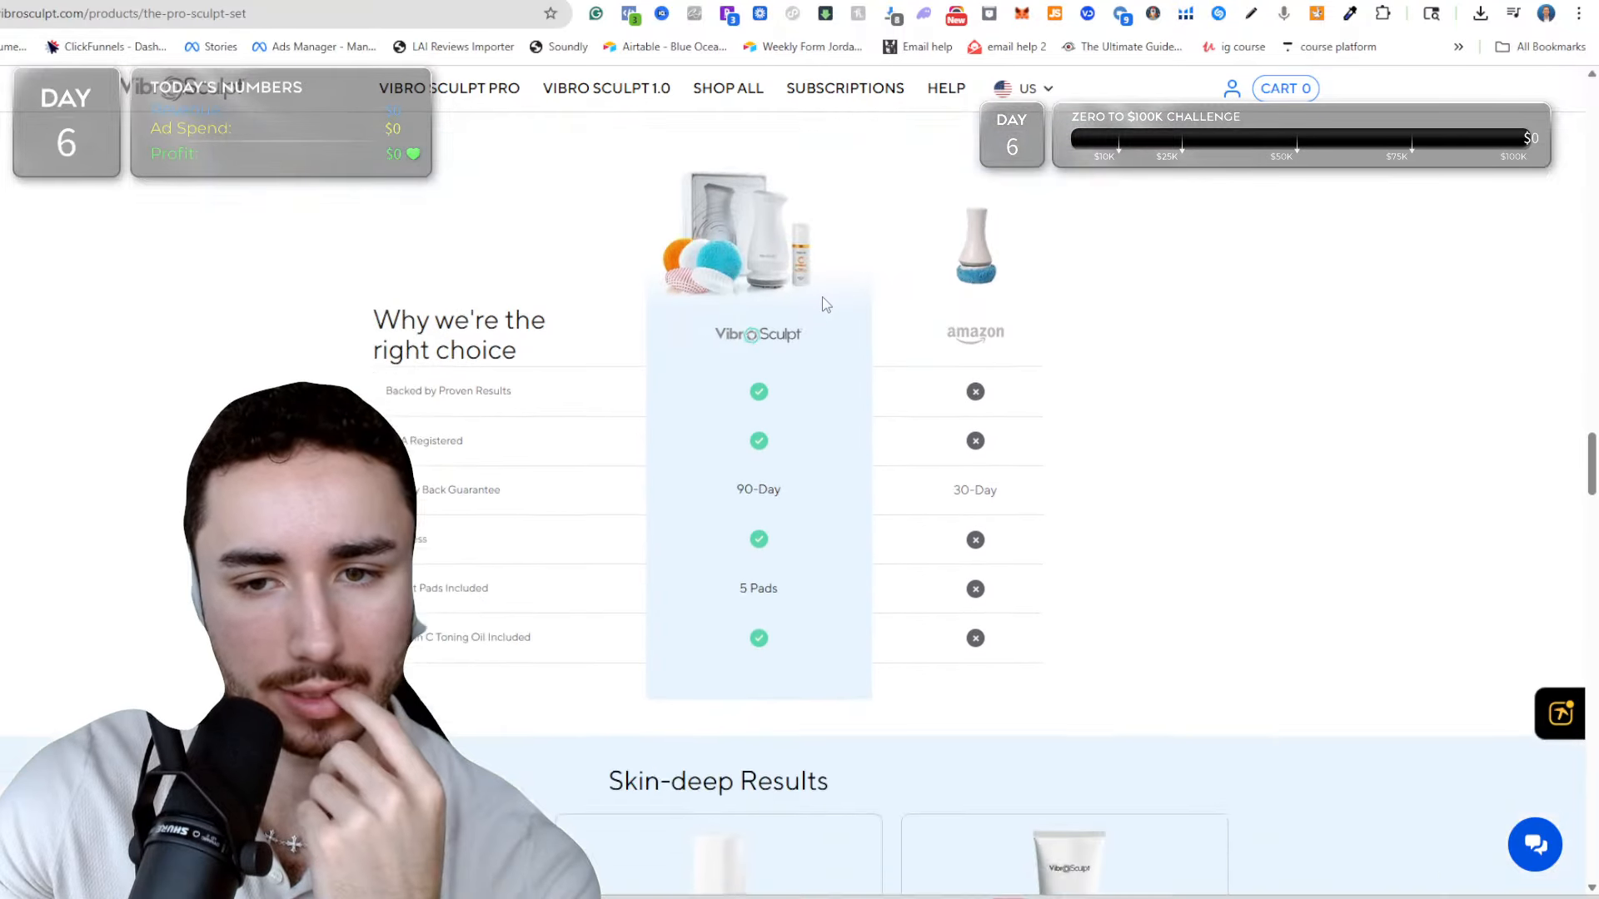
{"action": "scroll", "coordinate": [822, 299], "scroll_direction": "down", "scroll_amount": 7}
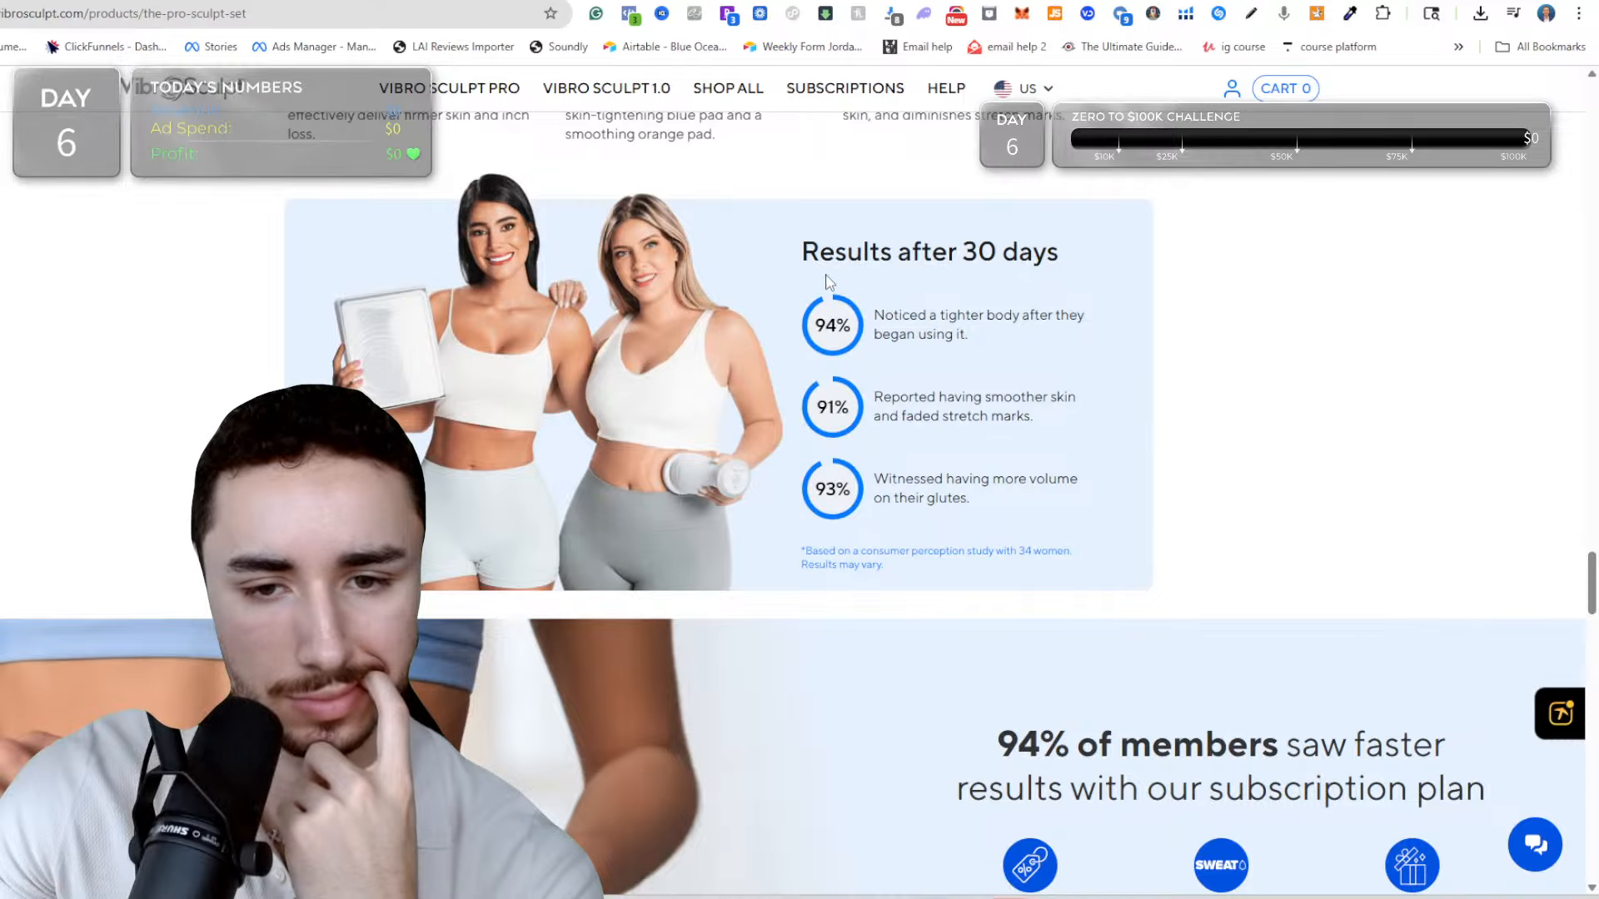
{"action": "left_click_drag", "start_coordinate": [827, 280], "coordinate": [1074, 473]}
{"action": "left_click", "coordinate": [1056, 471]}
{"action": "scroll", "coordinate": [1056, 471], "scroll_direction": "down", "scroll_amount": 5}
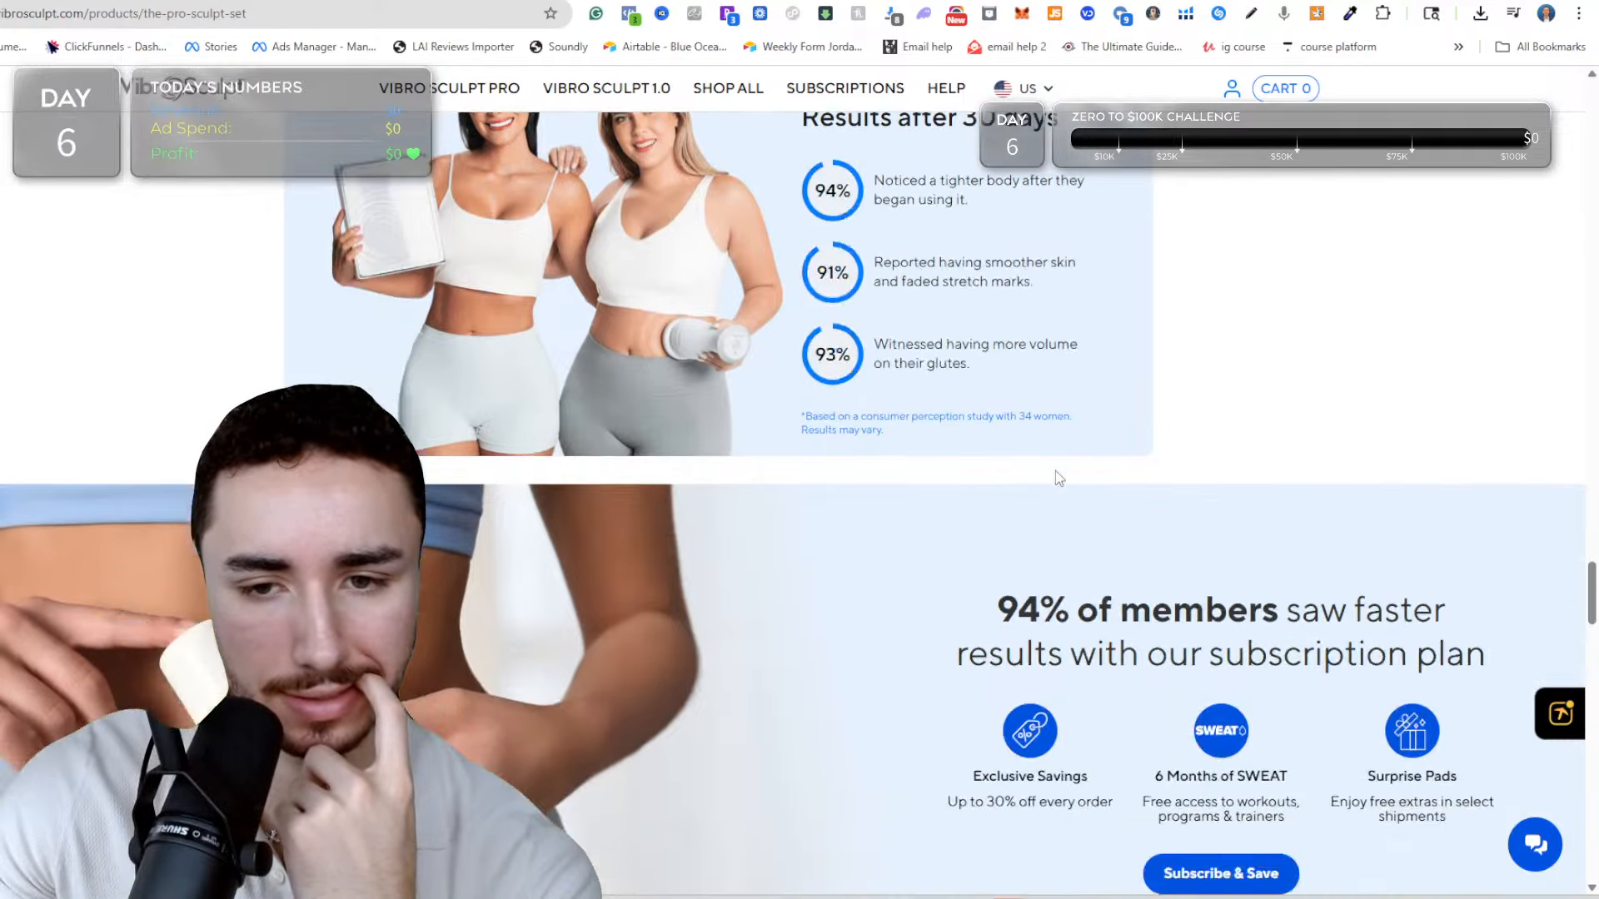
{"action": "scroll", "coordinate": [1051, 483], "scroll_direction": "down", "scroll_amount": 7}
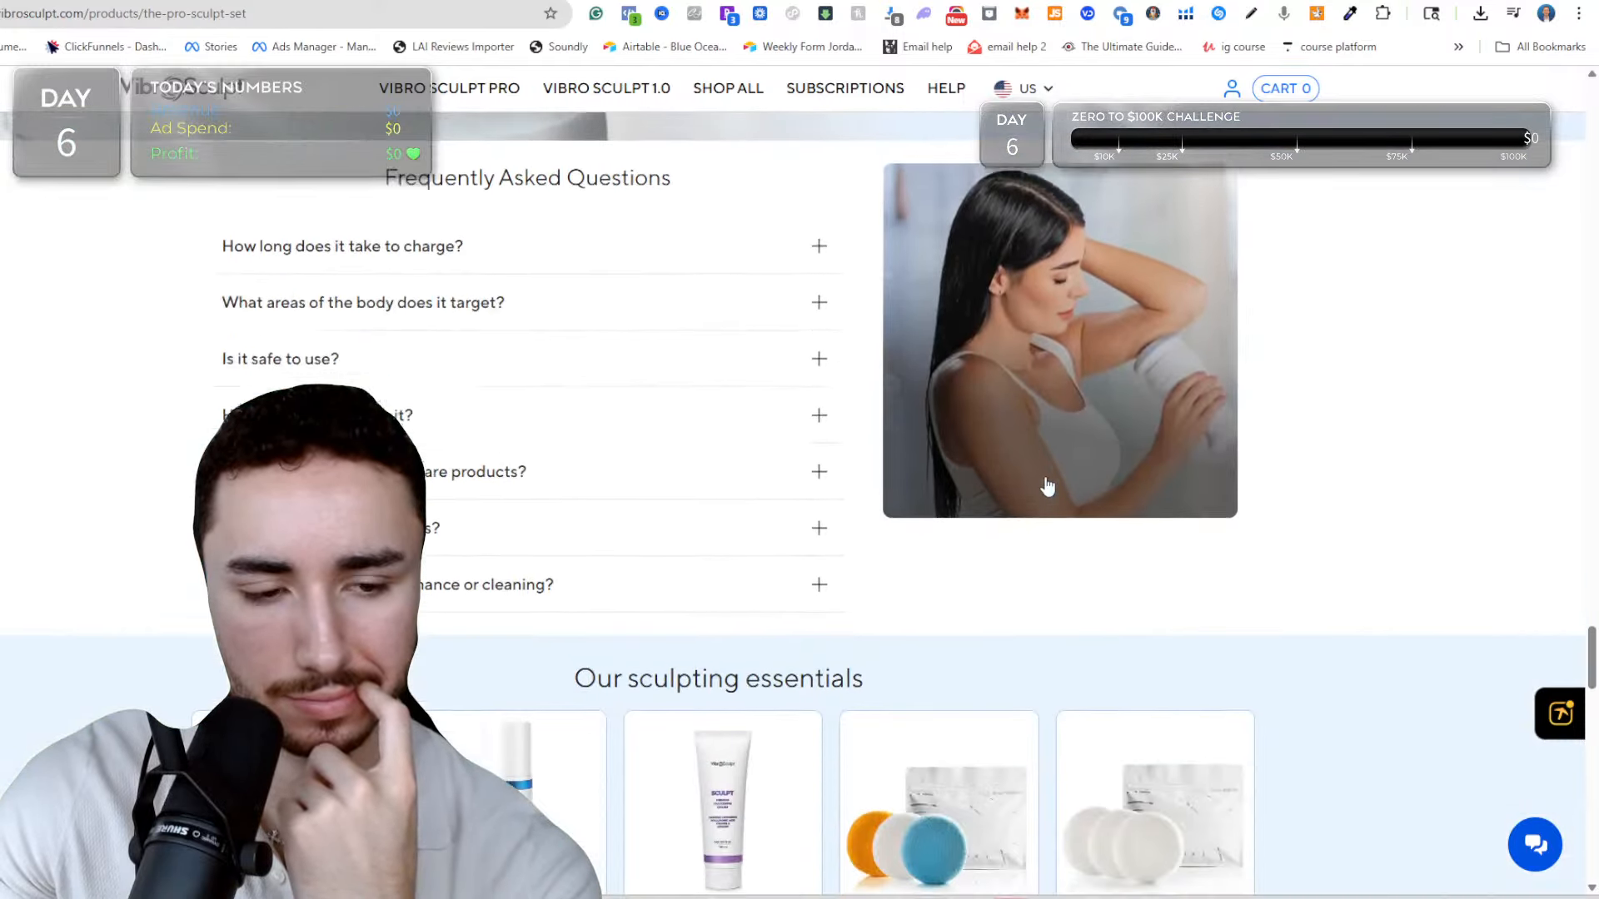
Look over the FAQ, sculpting essentials and customer reviews on VibroSculpt's Pro Sculpt Set page.
{"action": "scroll", "coordinate": [1043, 481], "scroll_direction": "down", "scroll_amount": 4}
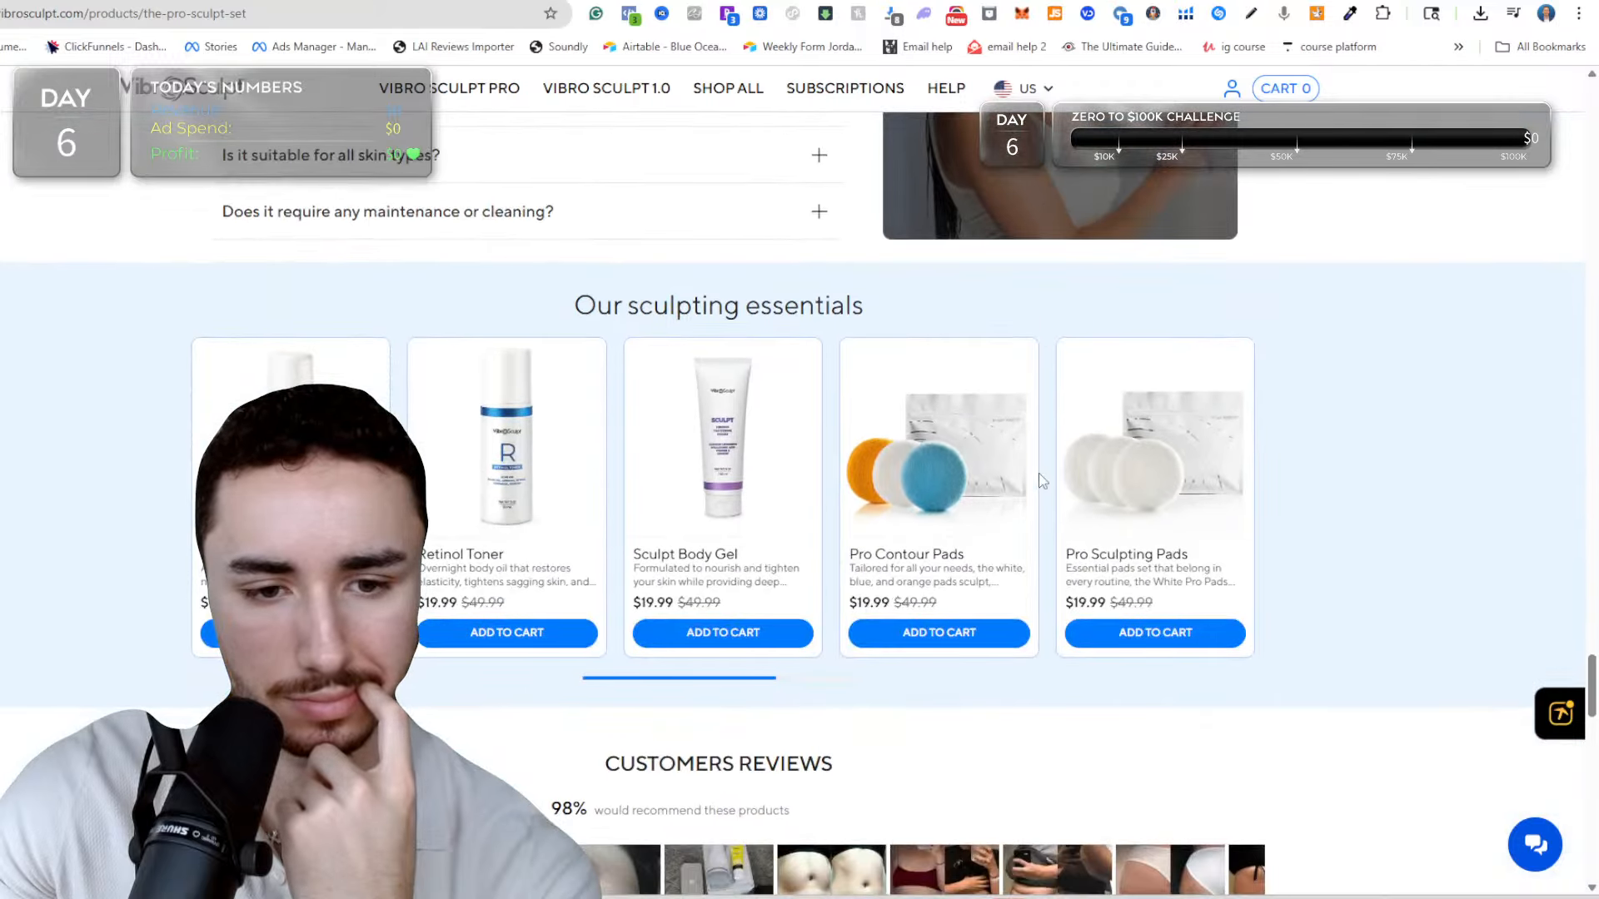
{"action": "scroll", "coordinate": [1041, 481], "scroll_direction": "up", "scroll_amount": 6}
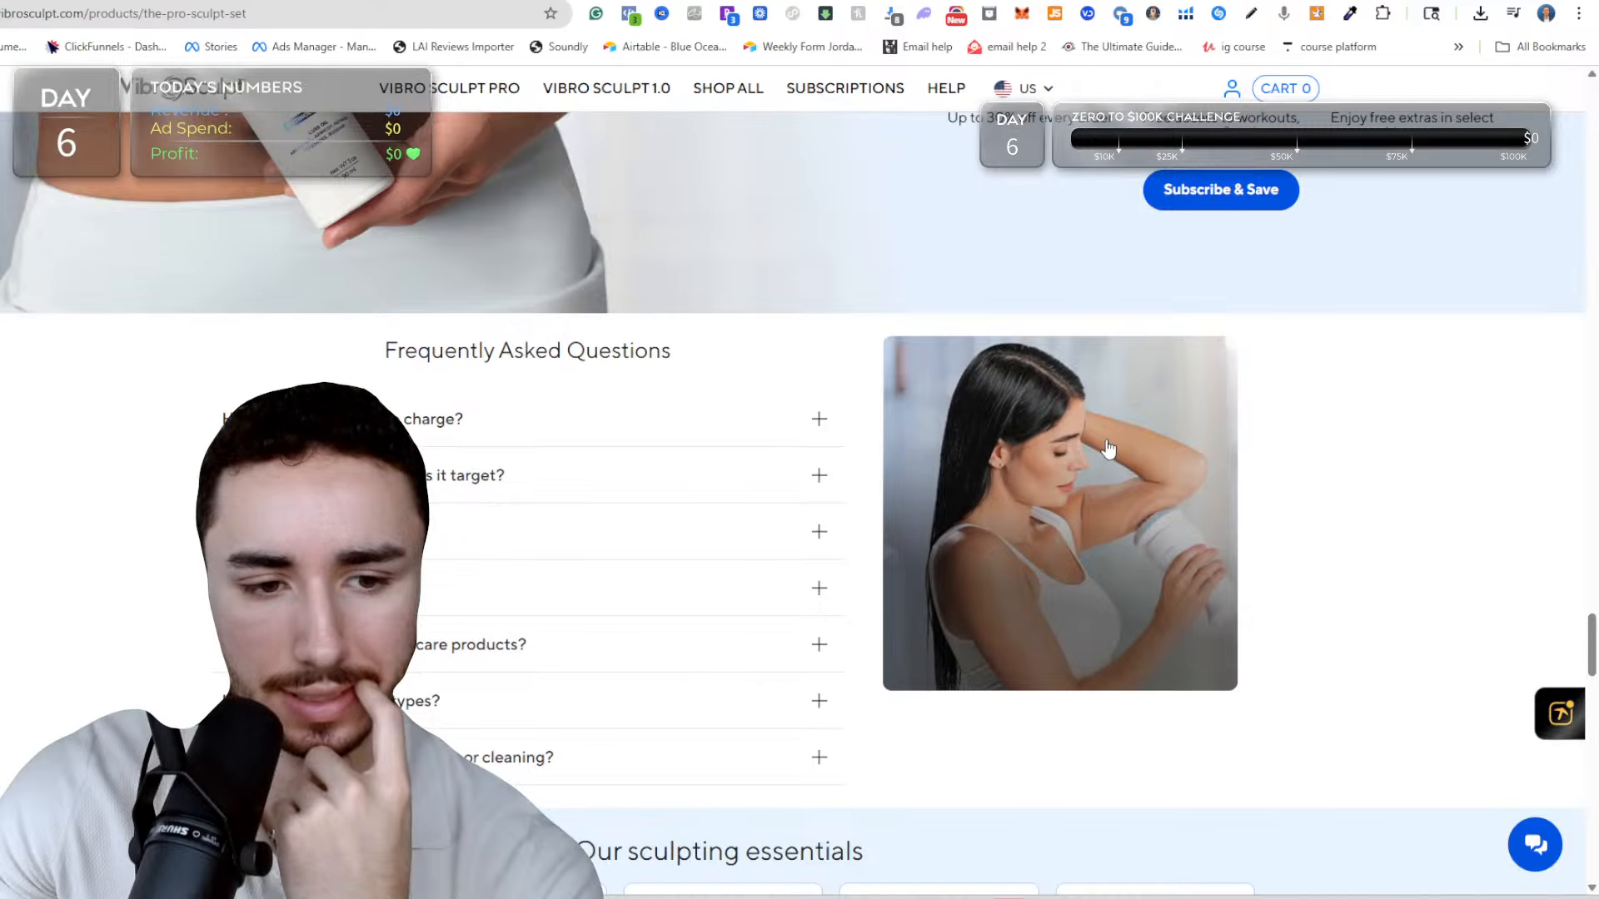
{"action": "scroll", "coordinate": [1094, 449], "scroll_direction": "down", "scroll_amount": 15}
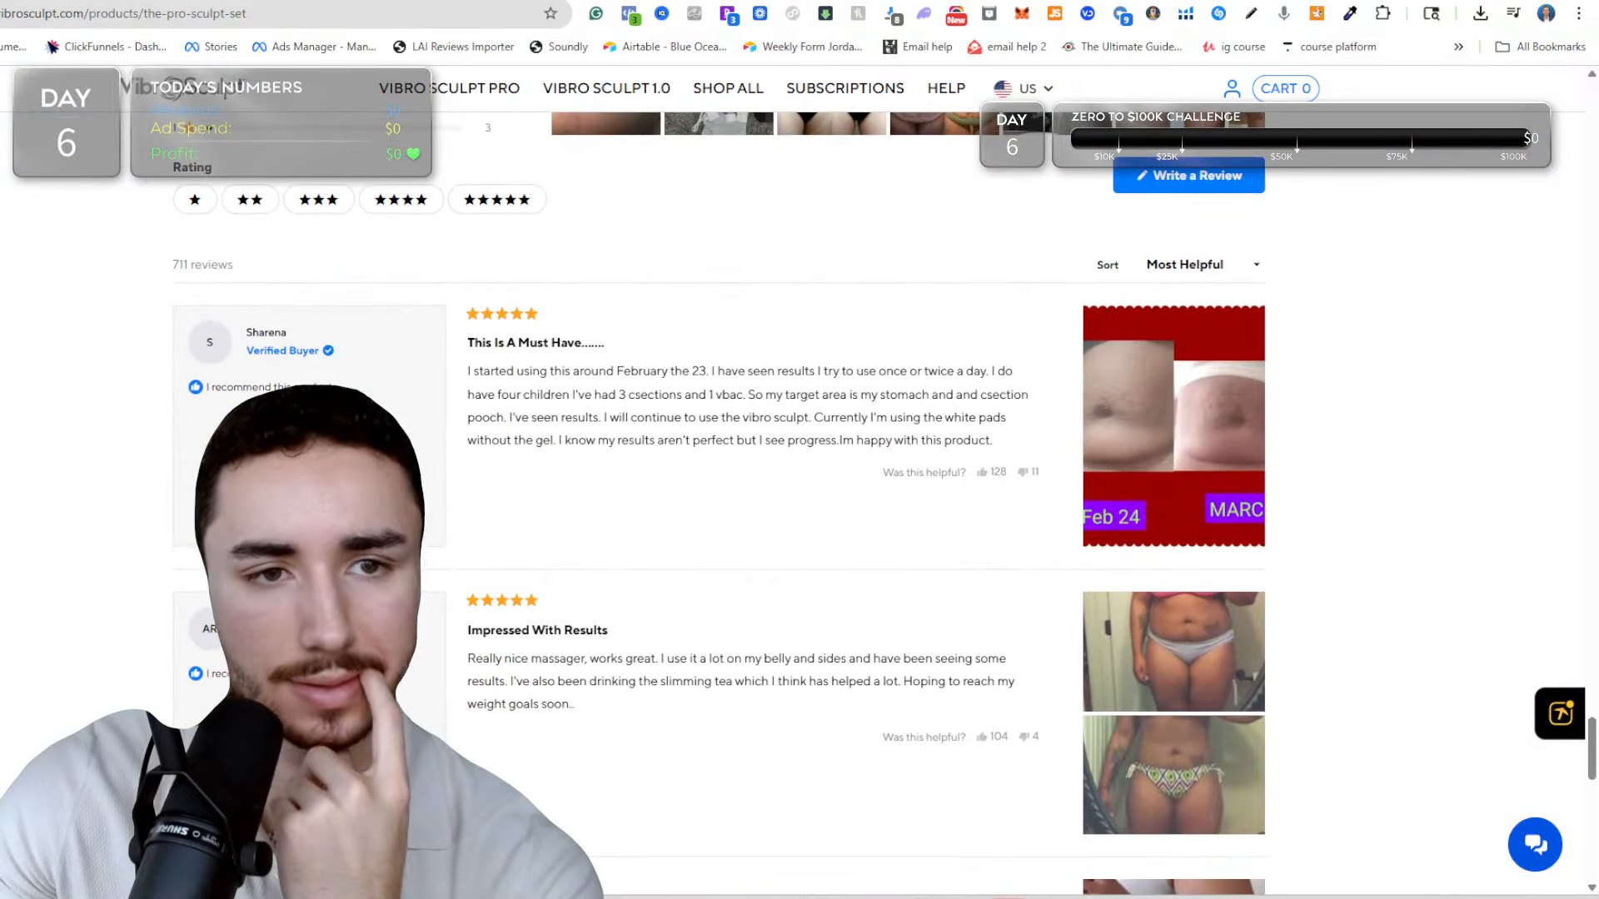
Switch to the Section Store, show its FAQ category and preview the FAQ #17 section.
{"action": "left_click", "coordinate": [258, 1]}
{"action": "scroll", "coordinate": [793, 408], "scroll_direction": "up", "scroll_amount": 20}
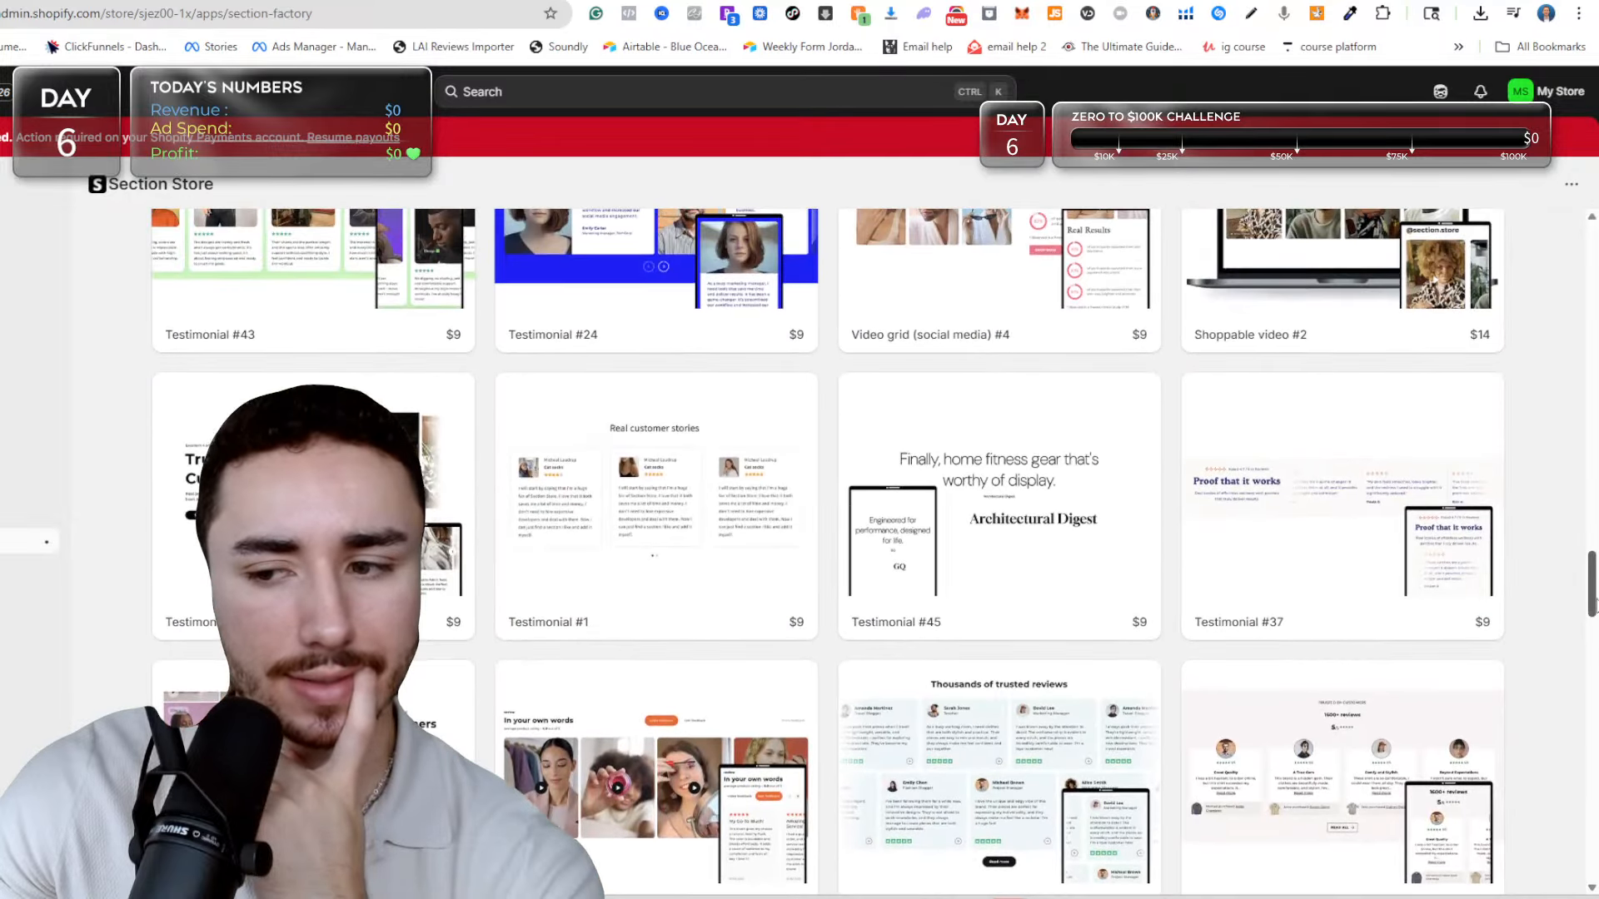
{"action": "left_click_drag", "start_coordinate": [1592, 604], "coordinate": [1592, 275]}
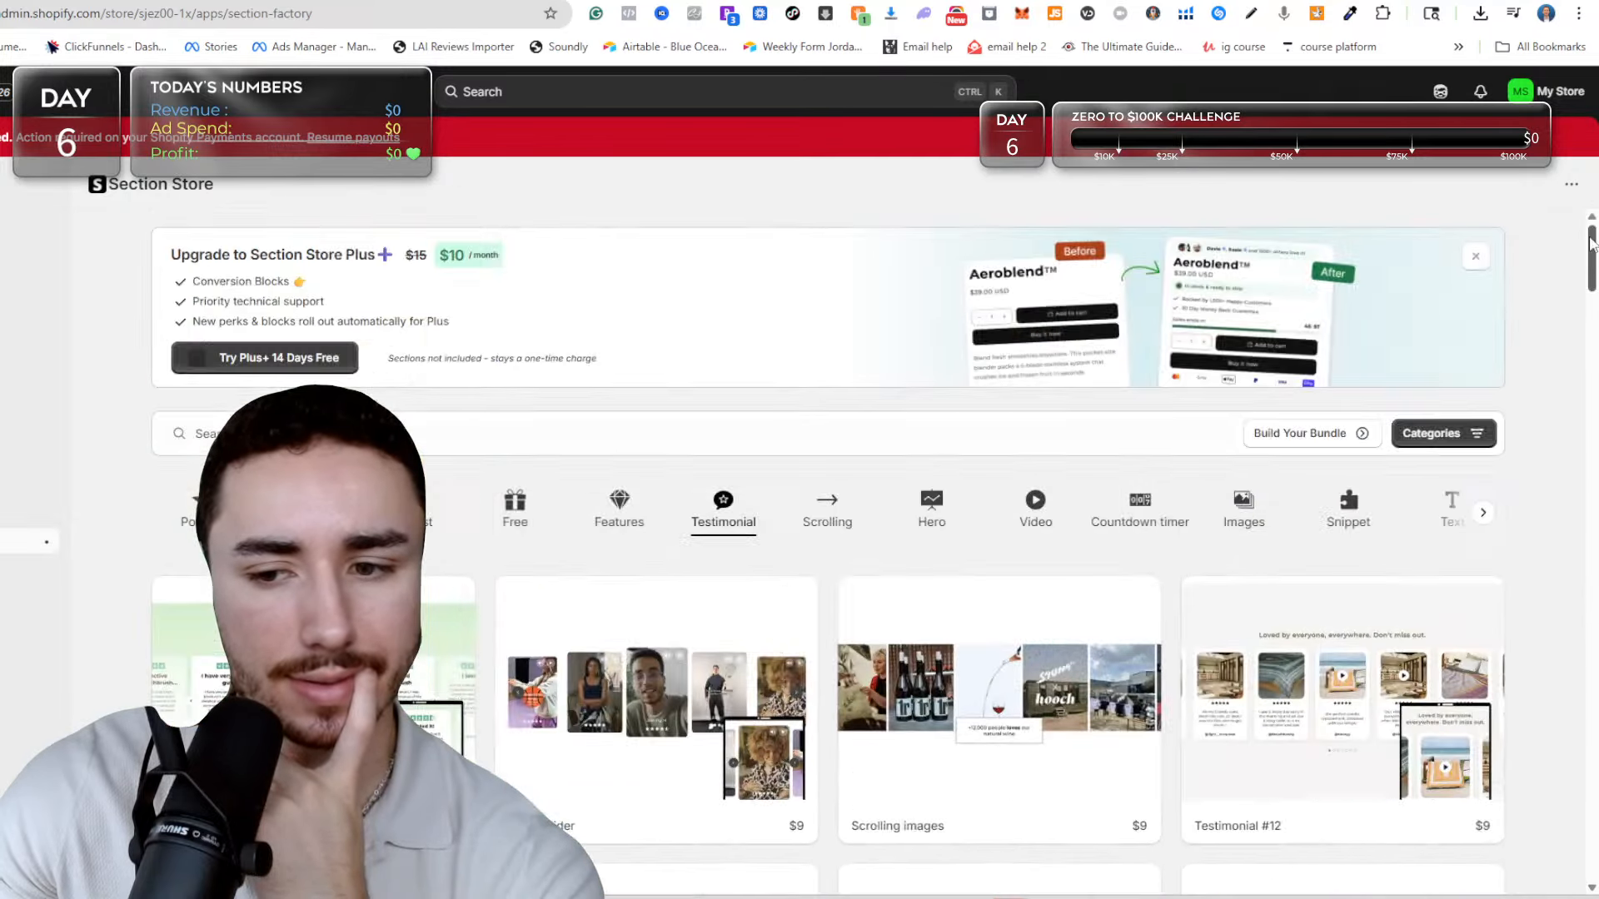
{"action": "left_click", "coordinate": [1481, 513]}
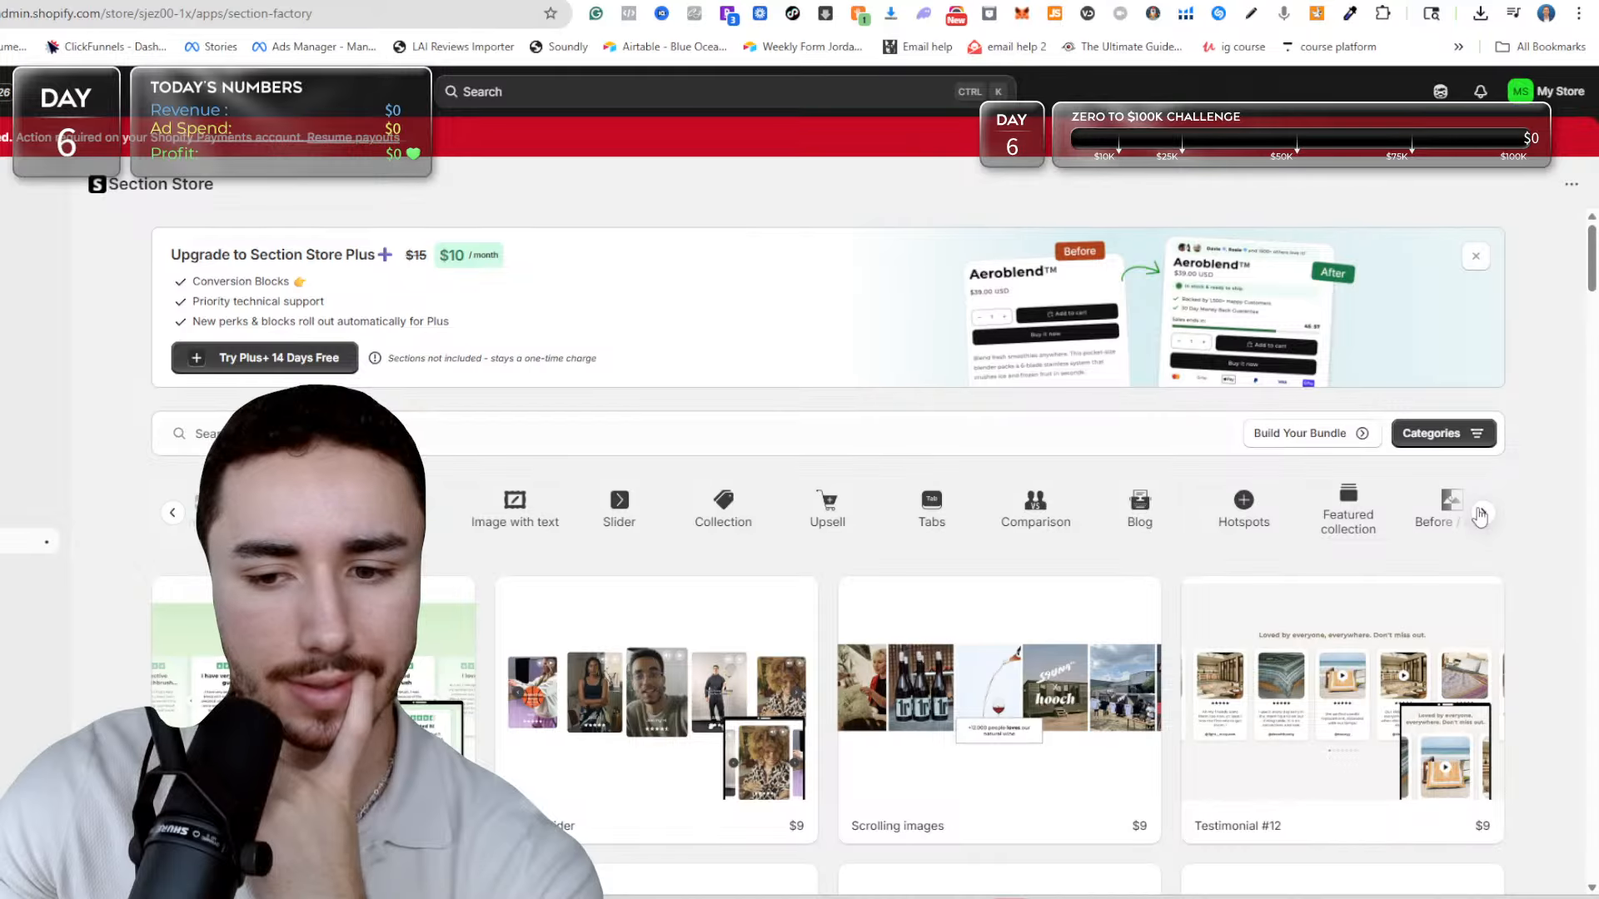
{"action": "left_click", "coordinate": [410, 511]}
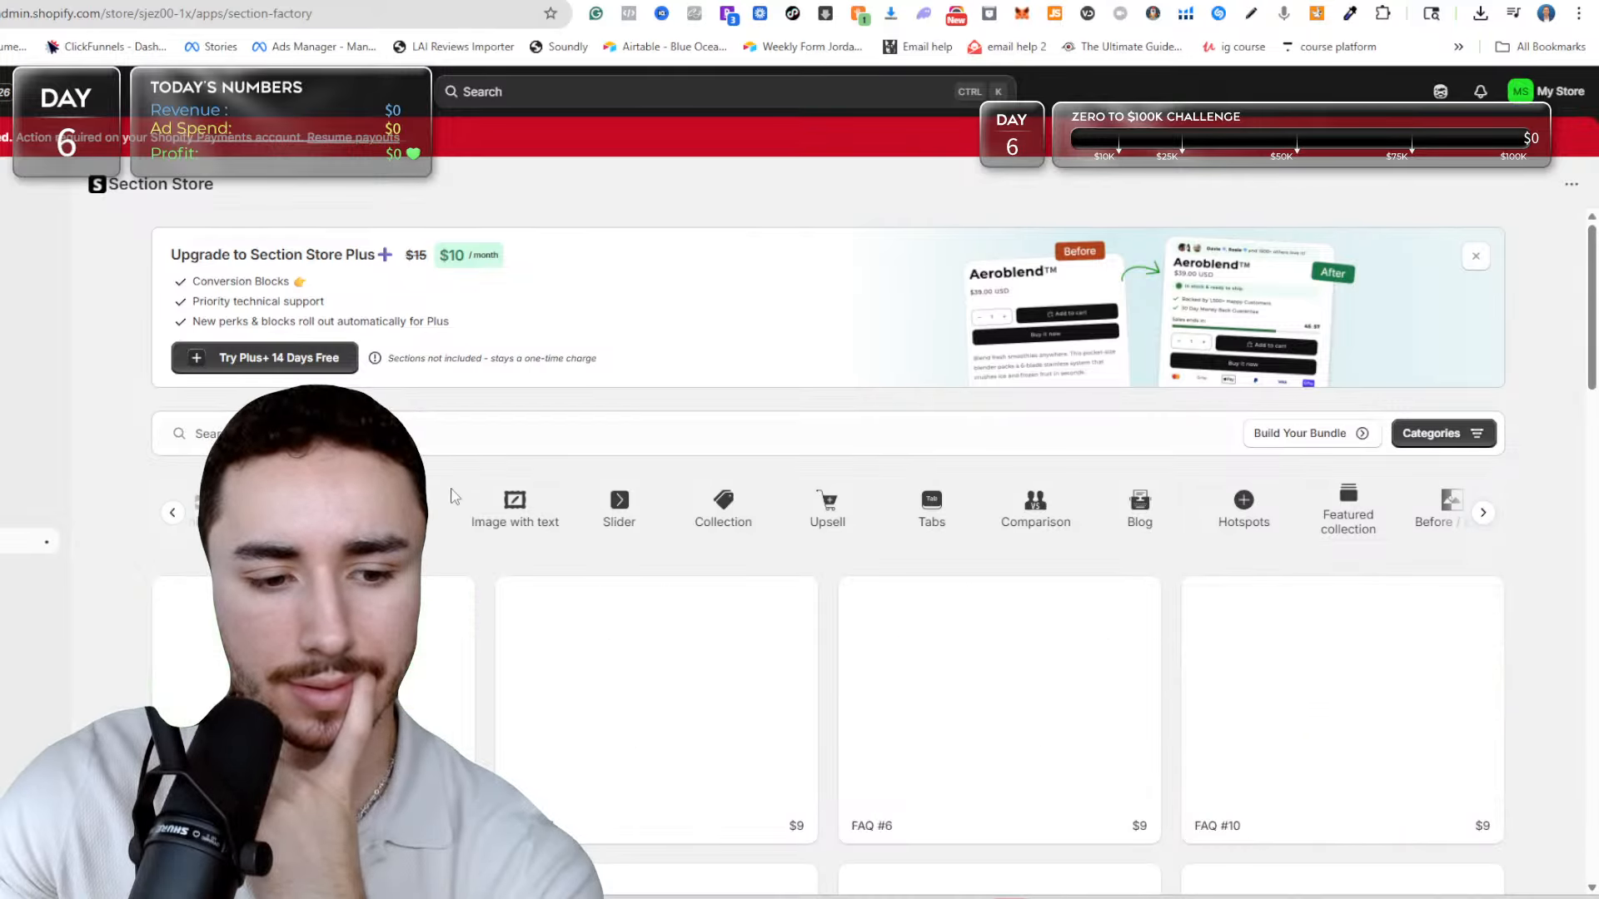
{"action": "scroll", "coordinate": [730, 445], "scroll_direction": "down", "scroll_amount": 2}
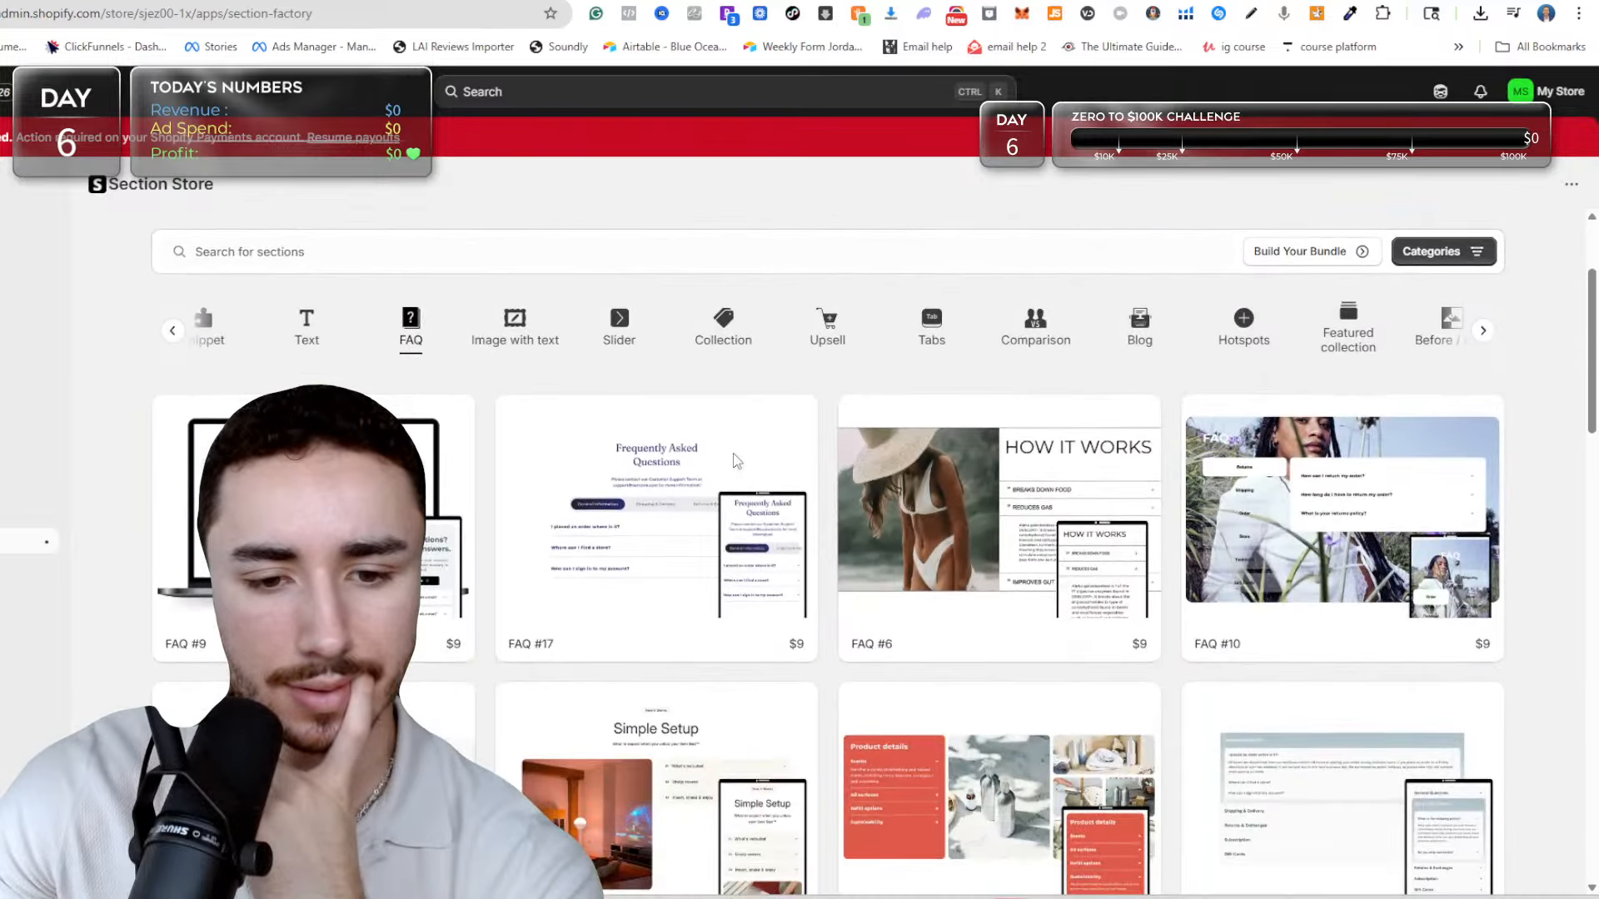
{"action": "scroll", "coordinate": [736, 460], "scroll_direction": "down", "scroll_amount": 2}
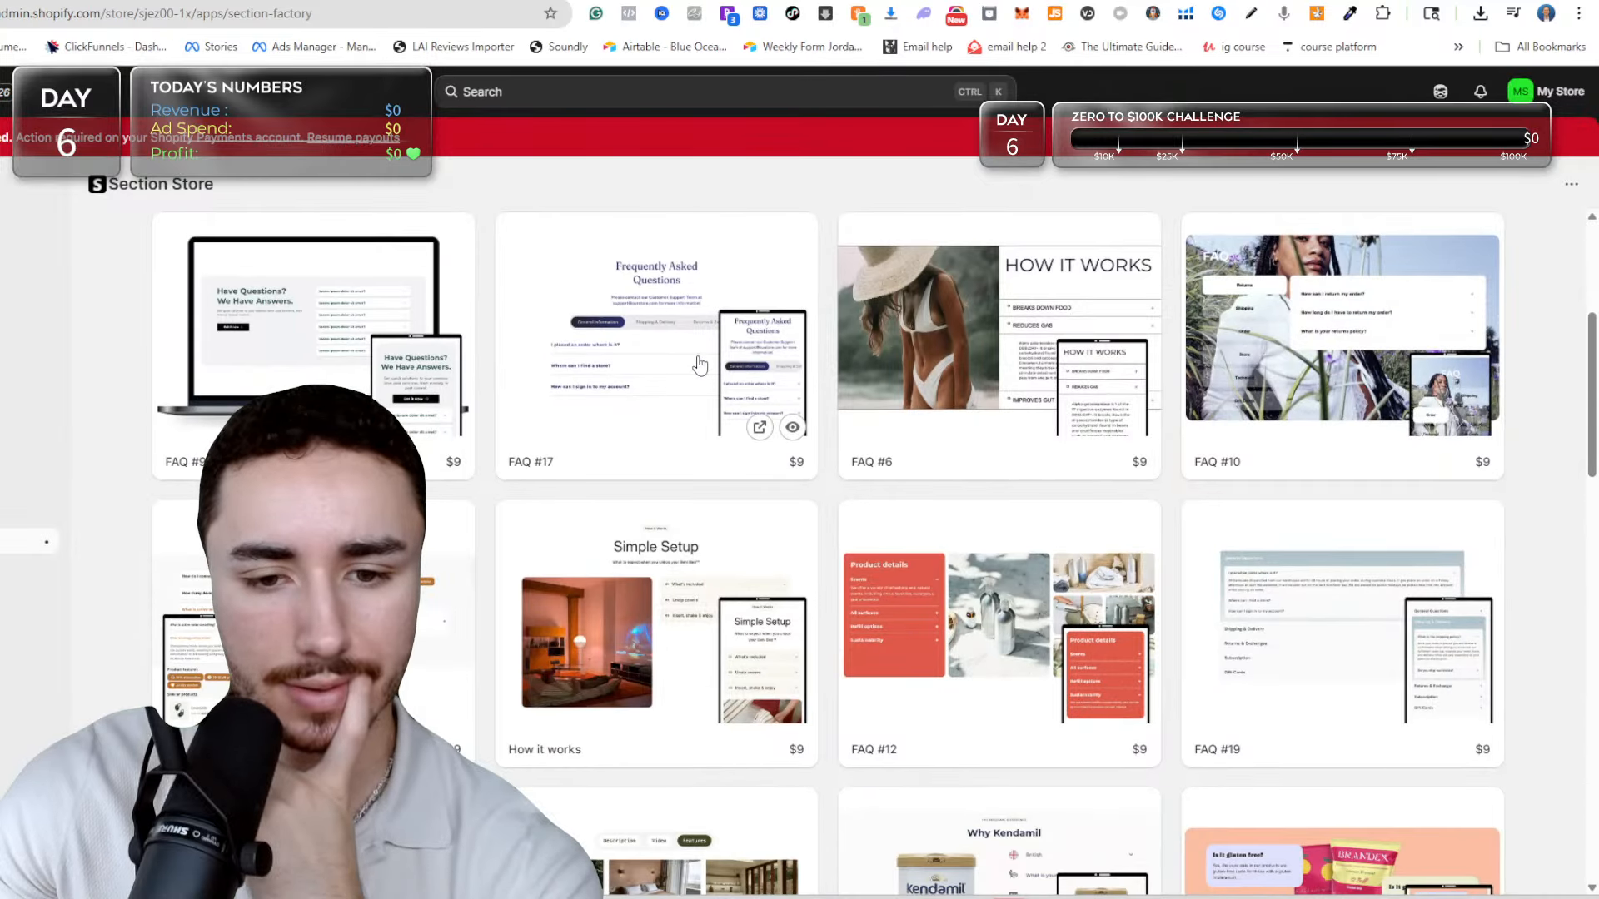
{"action": "left_click", "coordinate": [700, 365]}
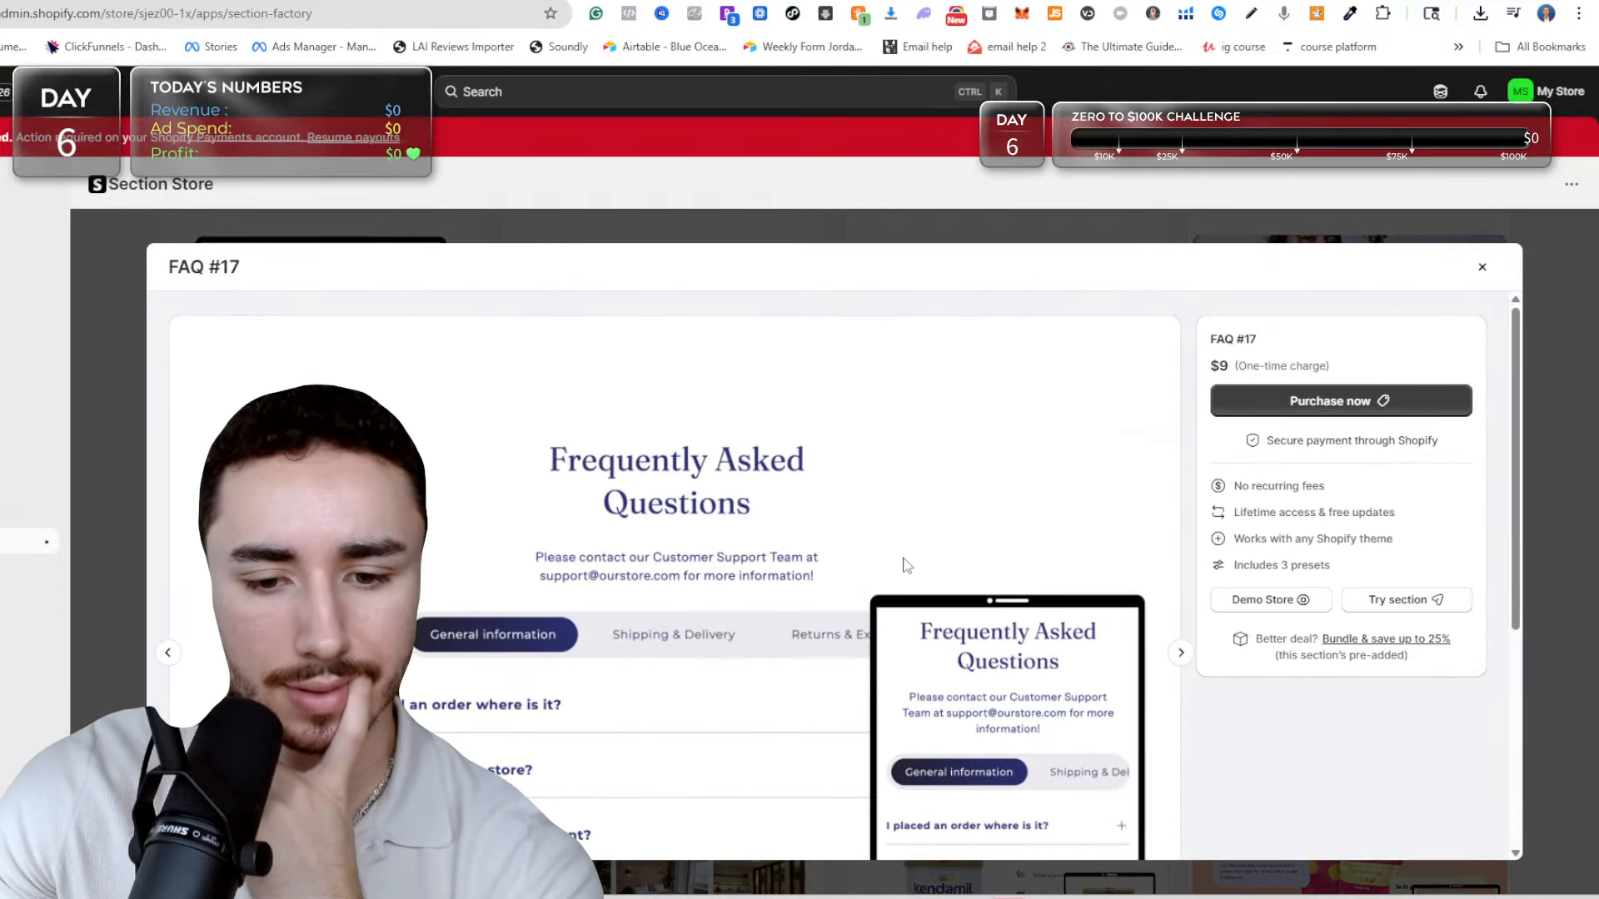
{"action": "left_click", "coordinate": [1481, 266]}
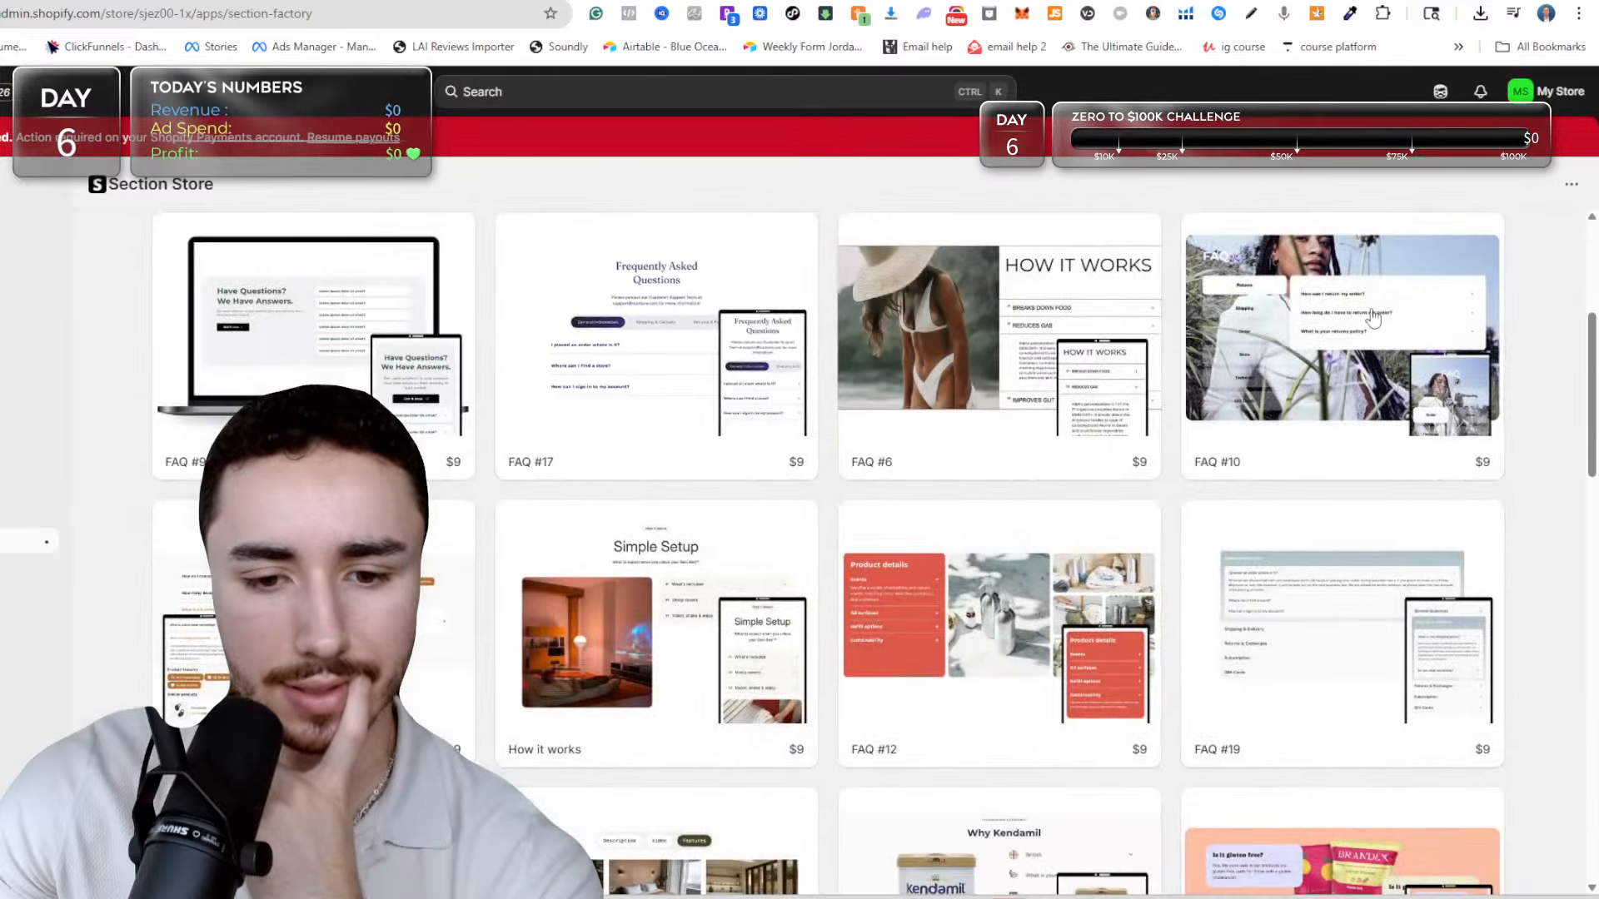
Browse the rest of the Section Store's FAQ designs for a layout that suits the product page.
{"action": "scroll", "coordinate": [1096, 364], "scroll_direction": "down", "scroll_amount": 2}
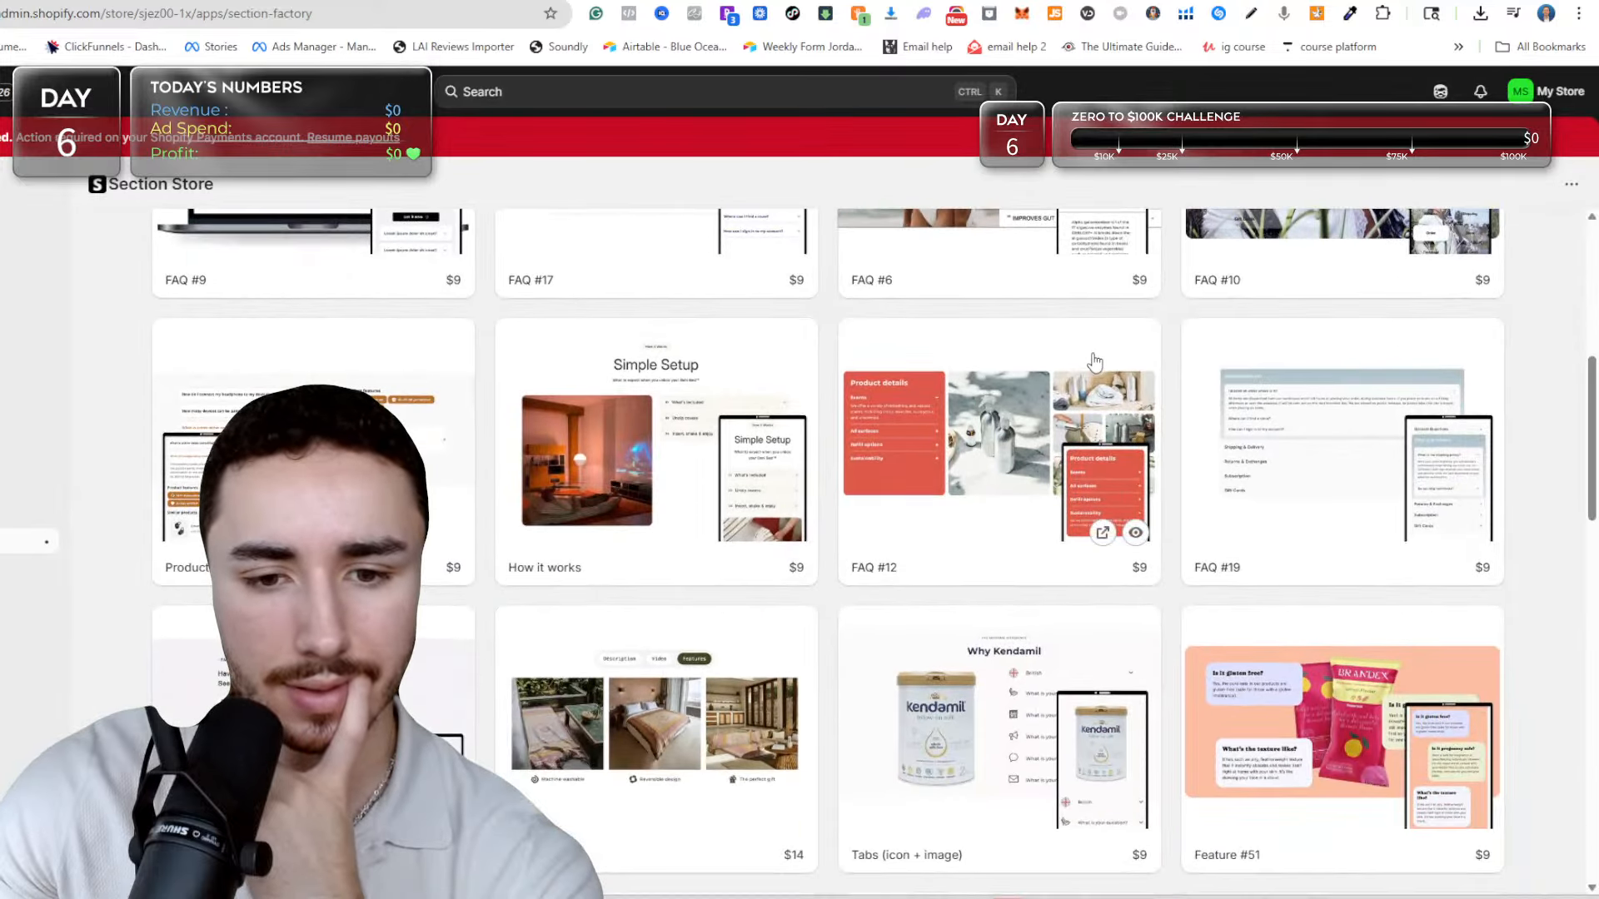
{"action": "scroll", "coordinate": [1086, 355], "scroll_direction": "down", "scroll_amount": 3}
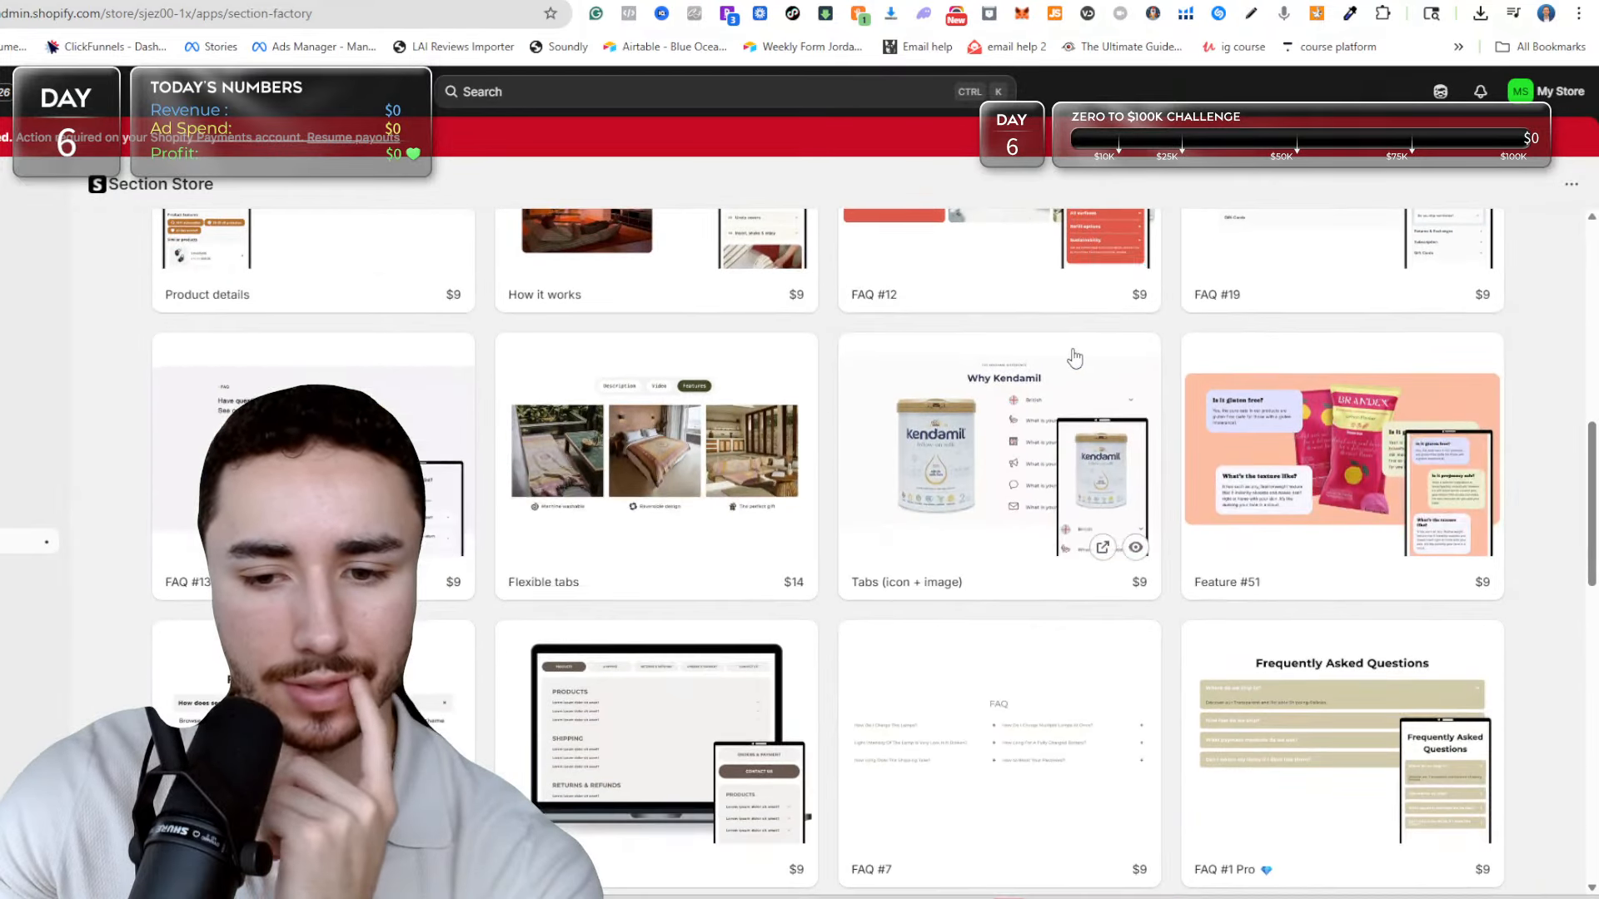
{"action": "scroll", "coordinate": [1060, 360], "scroll_direction": "down", "scroll_amount": 2}
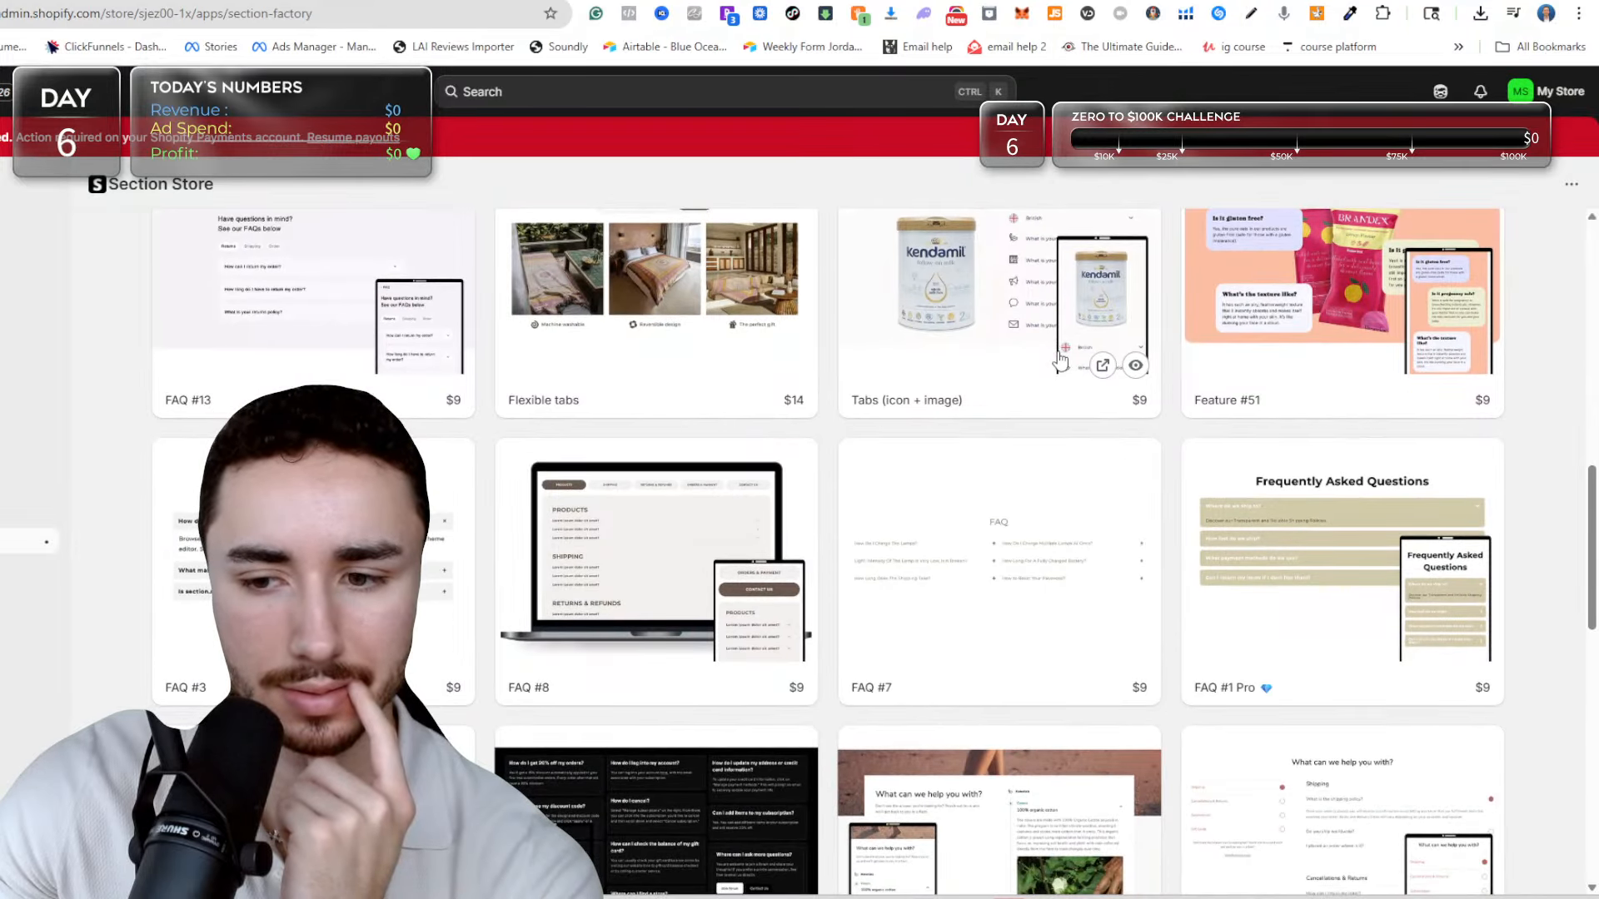
{"action": "scroll", "coordinate": [1053, 360], "scroll_direction": "down", "scroll_amount": 3}
{"action": "scroll", "coordinate": [1045, 360], "scroll_direction": "down", "scroll_amount": 3}
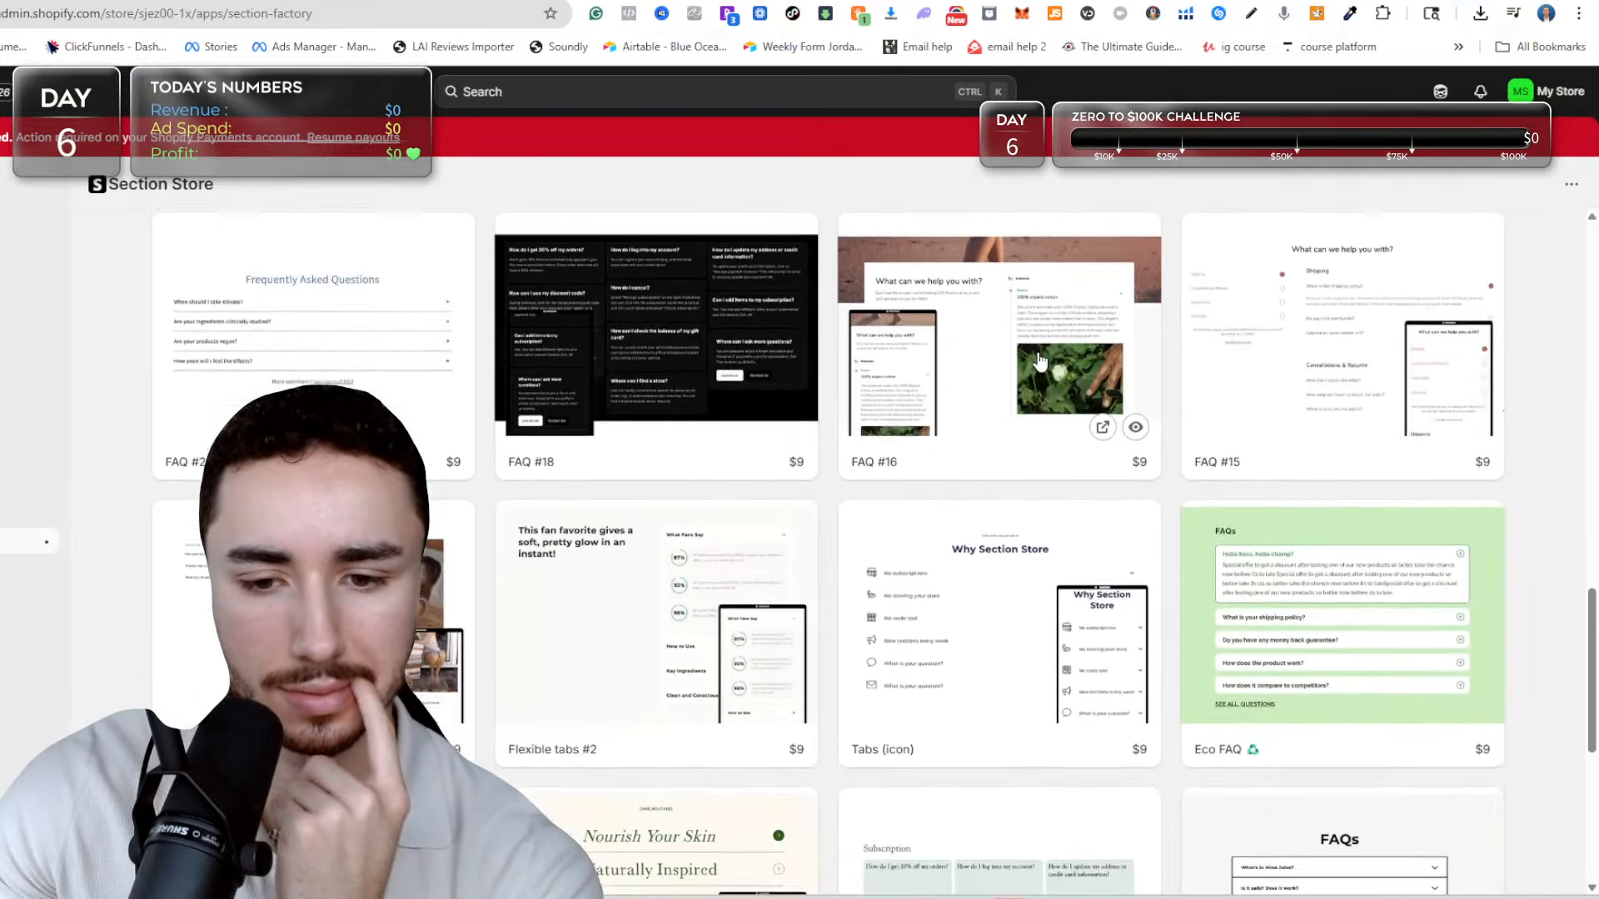
{"action": "scroll", "coordinate": [1036, 360], "scroll_direction": "down", "scroll_amount": 3}
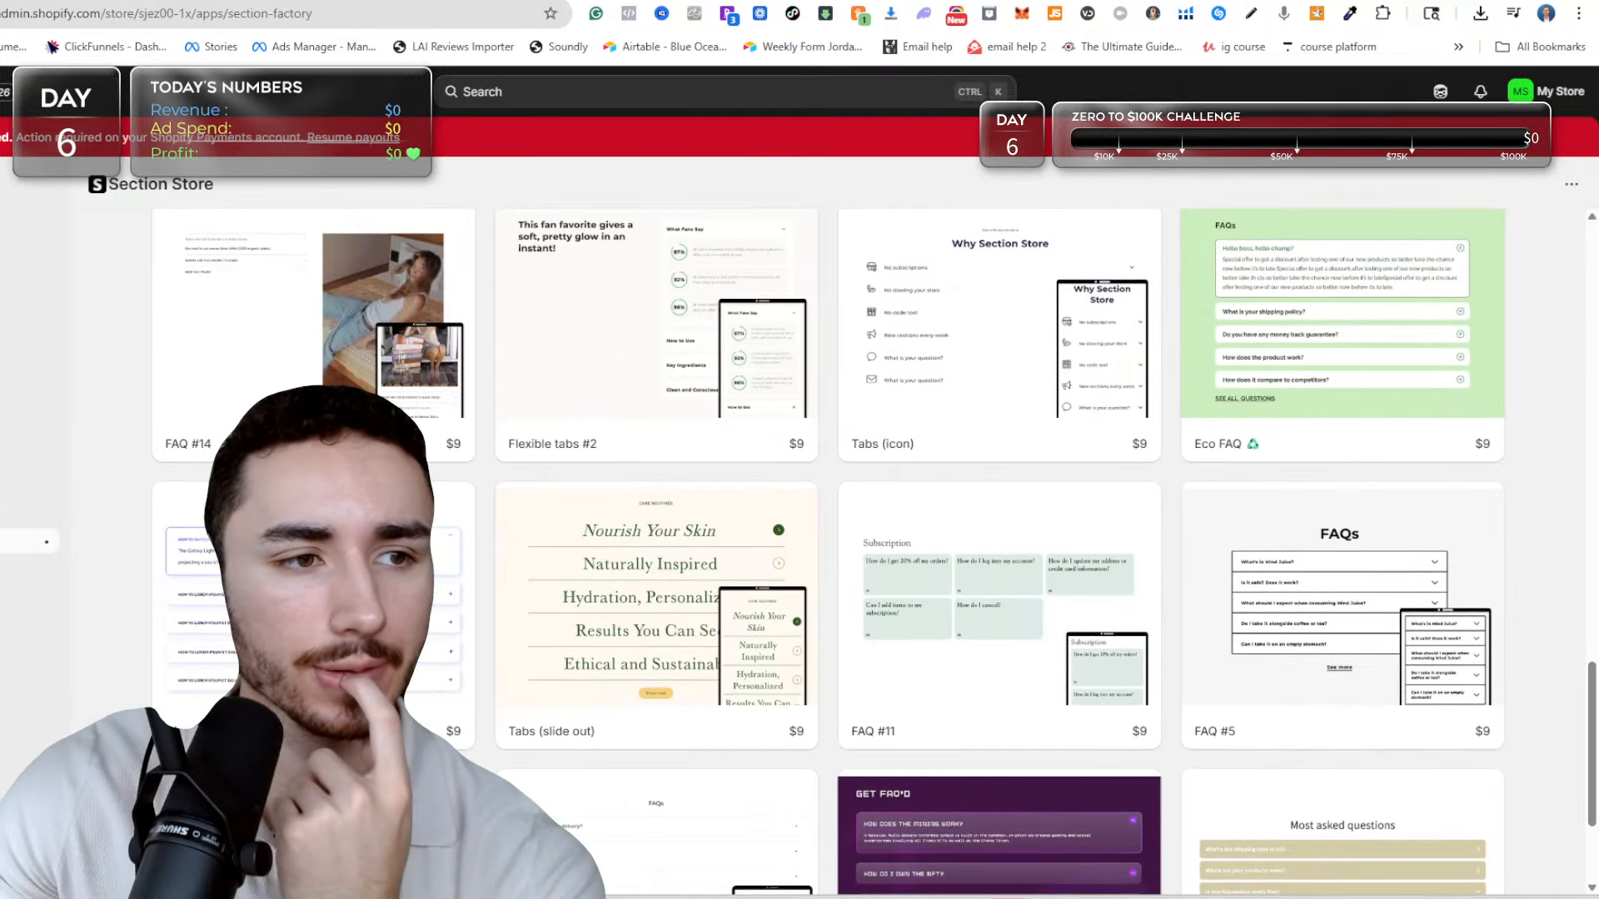
Return to the theme editor and review the sculpting-blade page from the FAQ back up to the product details.
{"action": "left_click", "coordinate": [79, 2]}
{"action": "scroll", "coordinate": [629, 408], "scroll_direction": "up", "scroll_amount": 3}
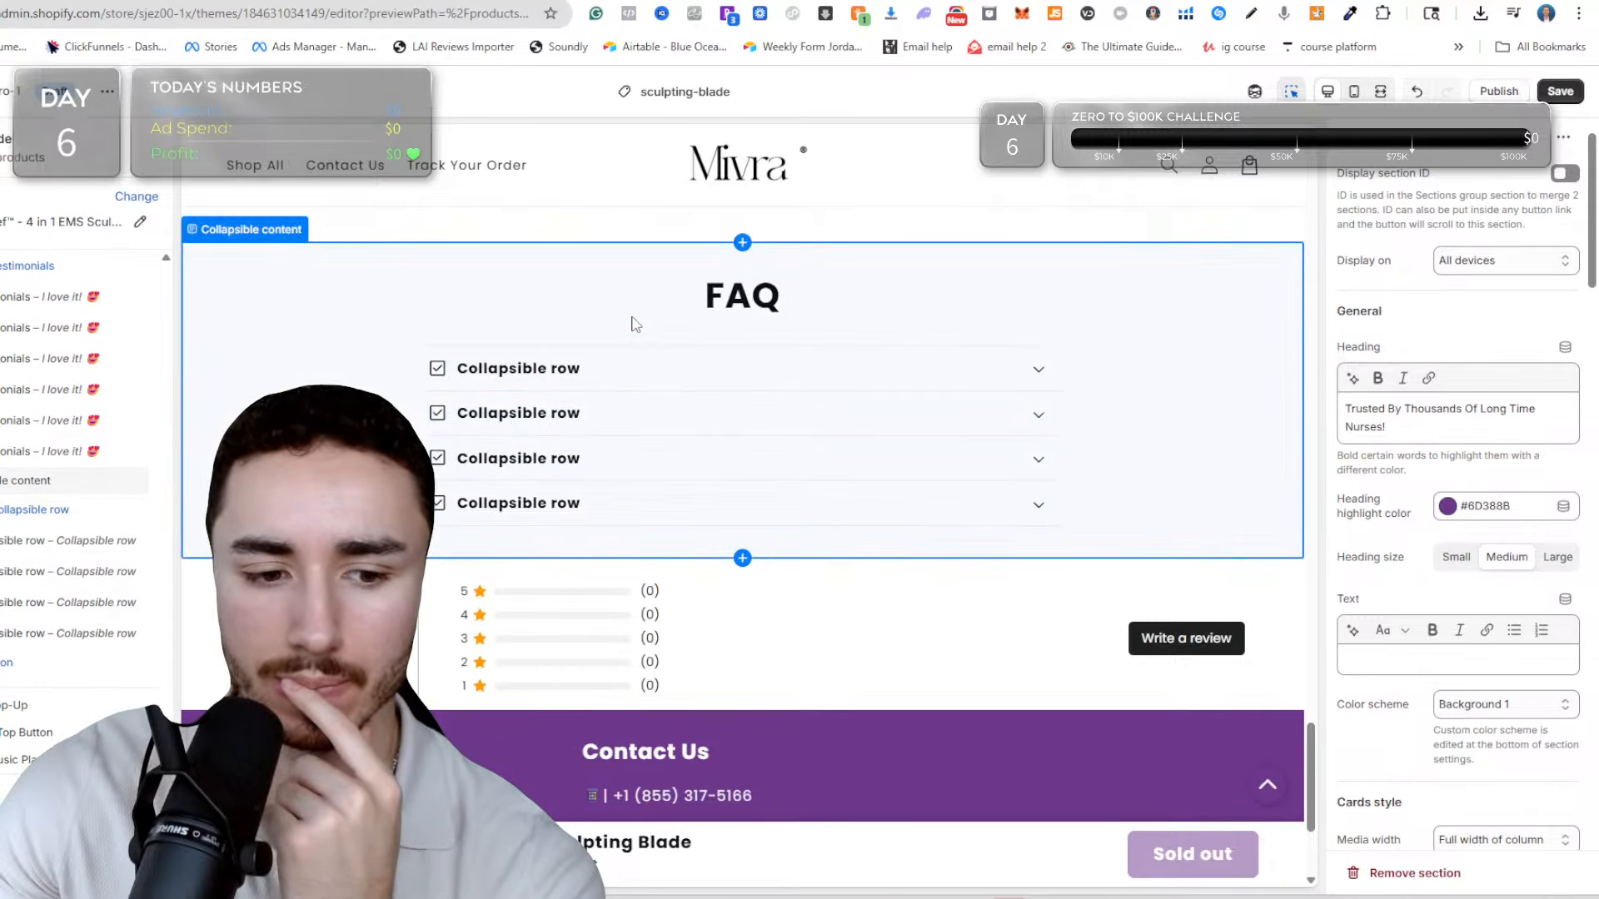
{"action": "scroll", "coordinate": [641, 320], "scroll_direction": "up", "scroll_amount": 10}
{"action": "scroll", "coordinate": [636, 312], "scroll_direction": "up", "scroll_amount": 5}
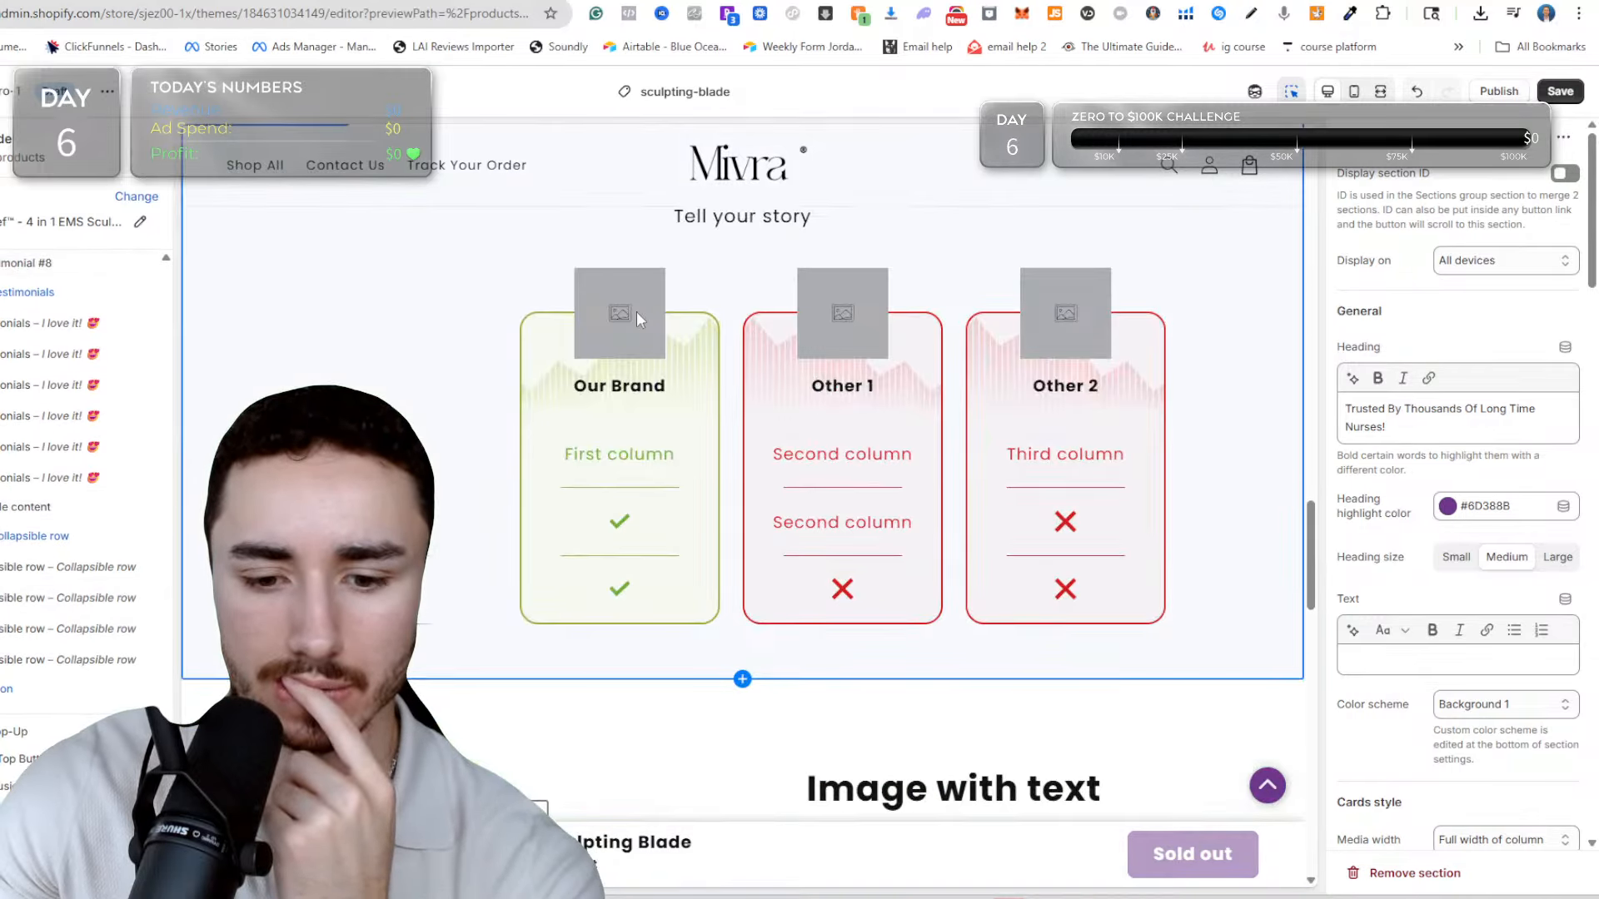
{"action": "scroll", "coordinate": [636, 311], "scroll_direction": "down", "scroll_amount": 4}
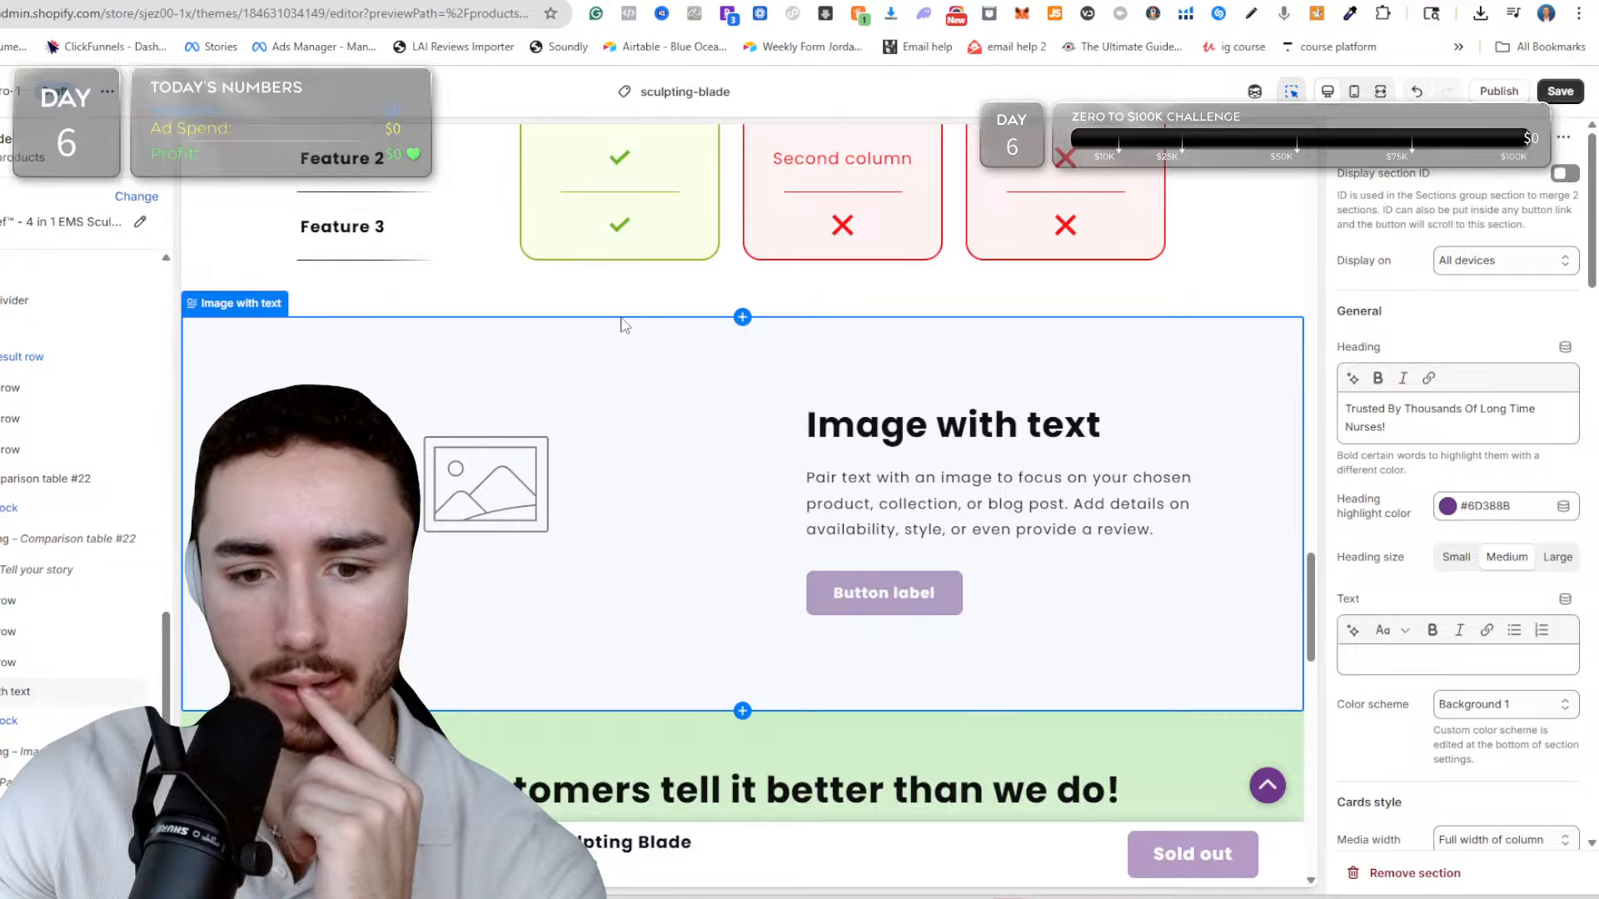
{"action": "scroll", "coordinate": [624, 324], "scroll_direction": "up", "scroll_amount": 8}
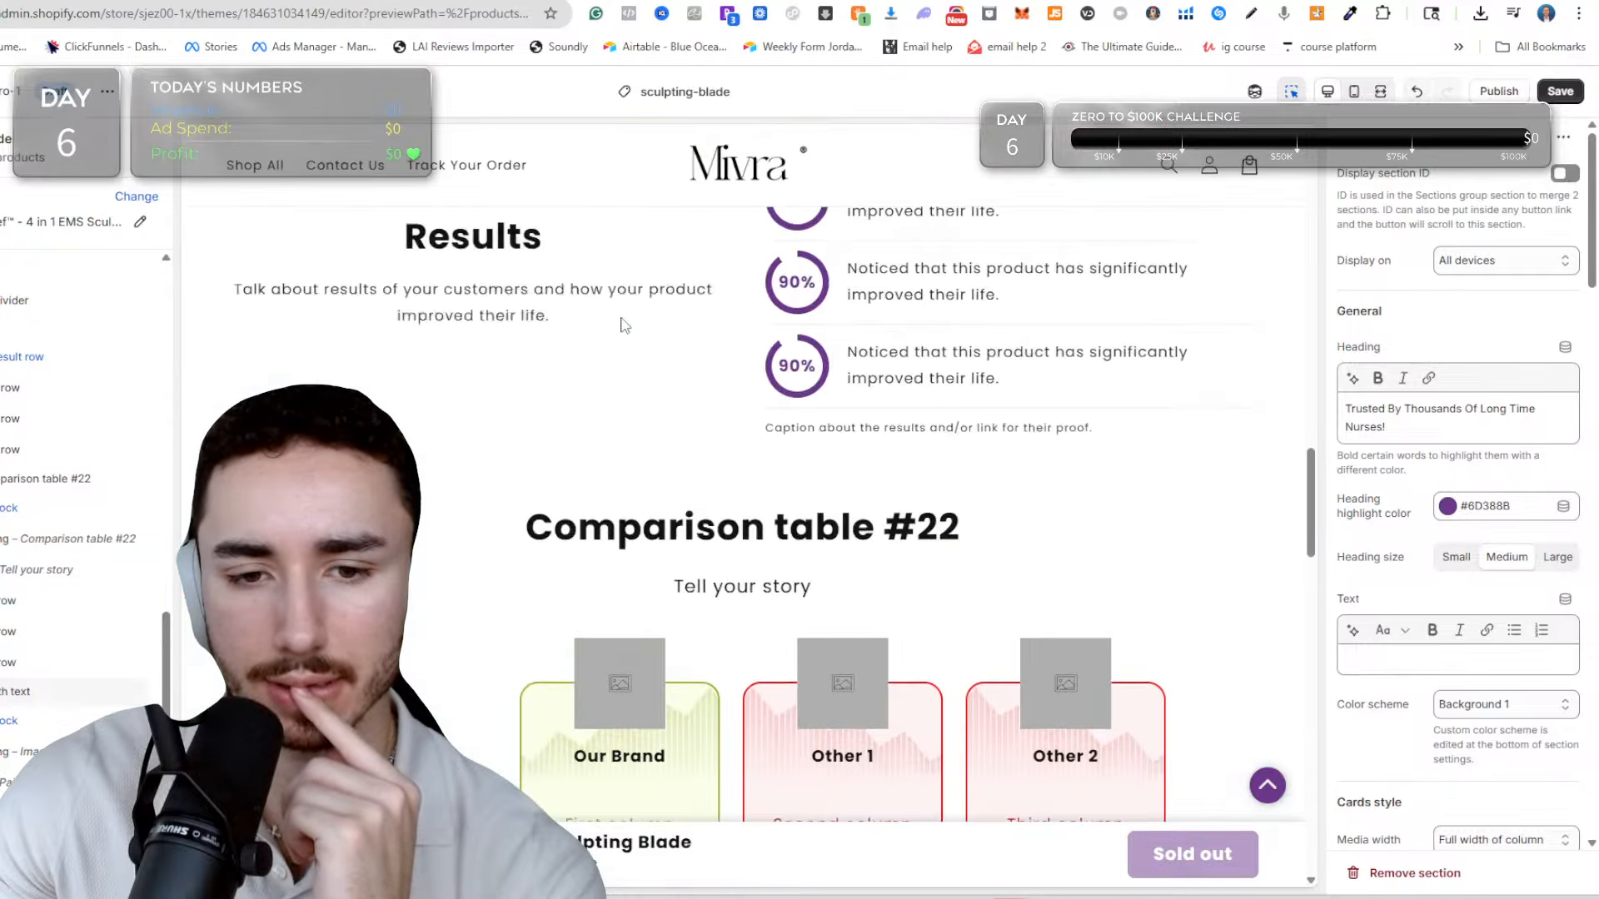
{"action": "scroll", "coordinate": [624, 324], "scroll_direction": "up", "scroll_amount": 10}
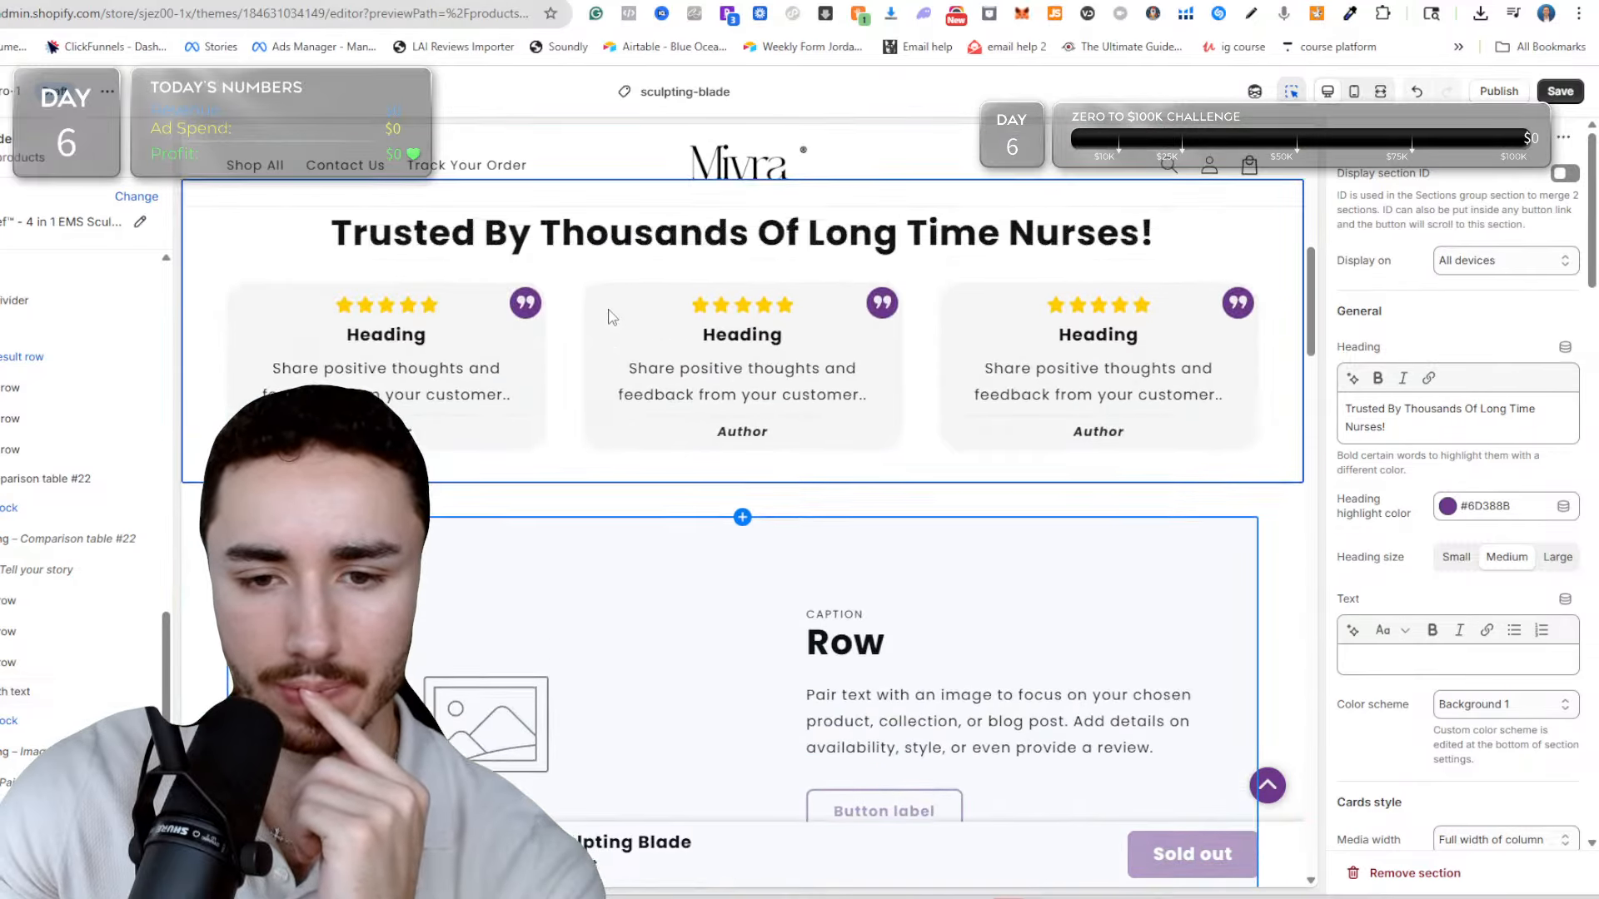
{"action": "scroll", "coordinate": [610, 315], "scroll_direction": "up", "scroll_amount": 10}
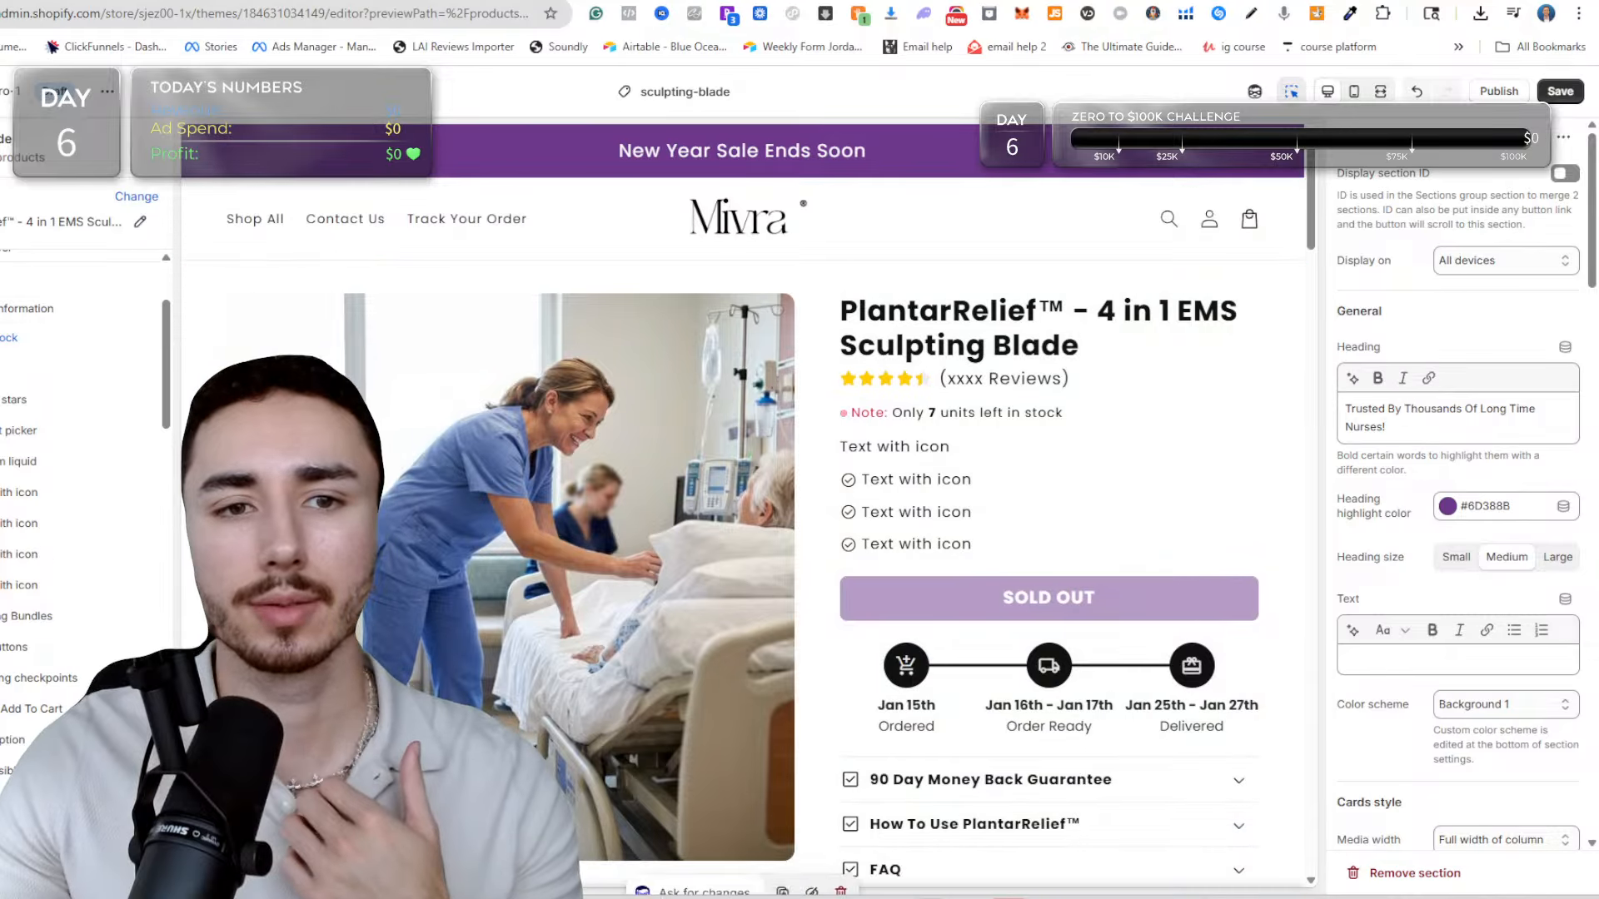
Dictate a ChatGPT brief for nurse-focused direct response copy, covering sub-description, emoji benefits, headlined sections, survey numbers, authority recommendation and FAQ.
{"action": "left_click", "coordinate": [785, 0]}
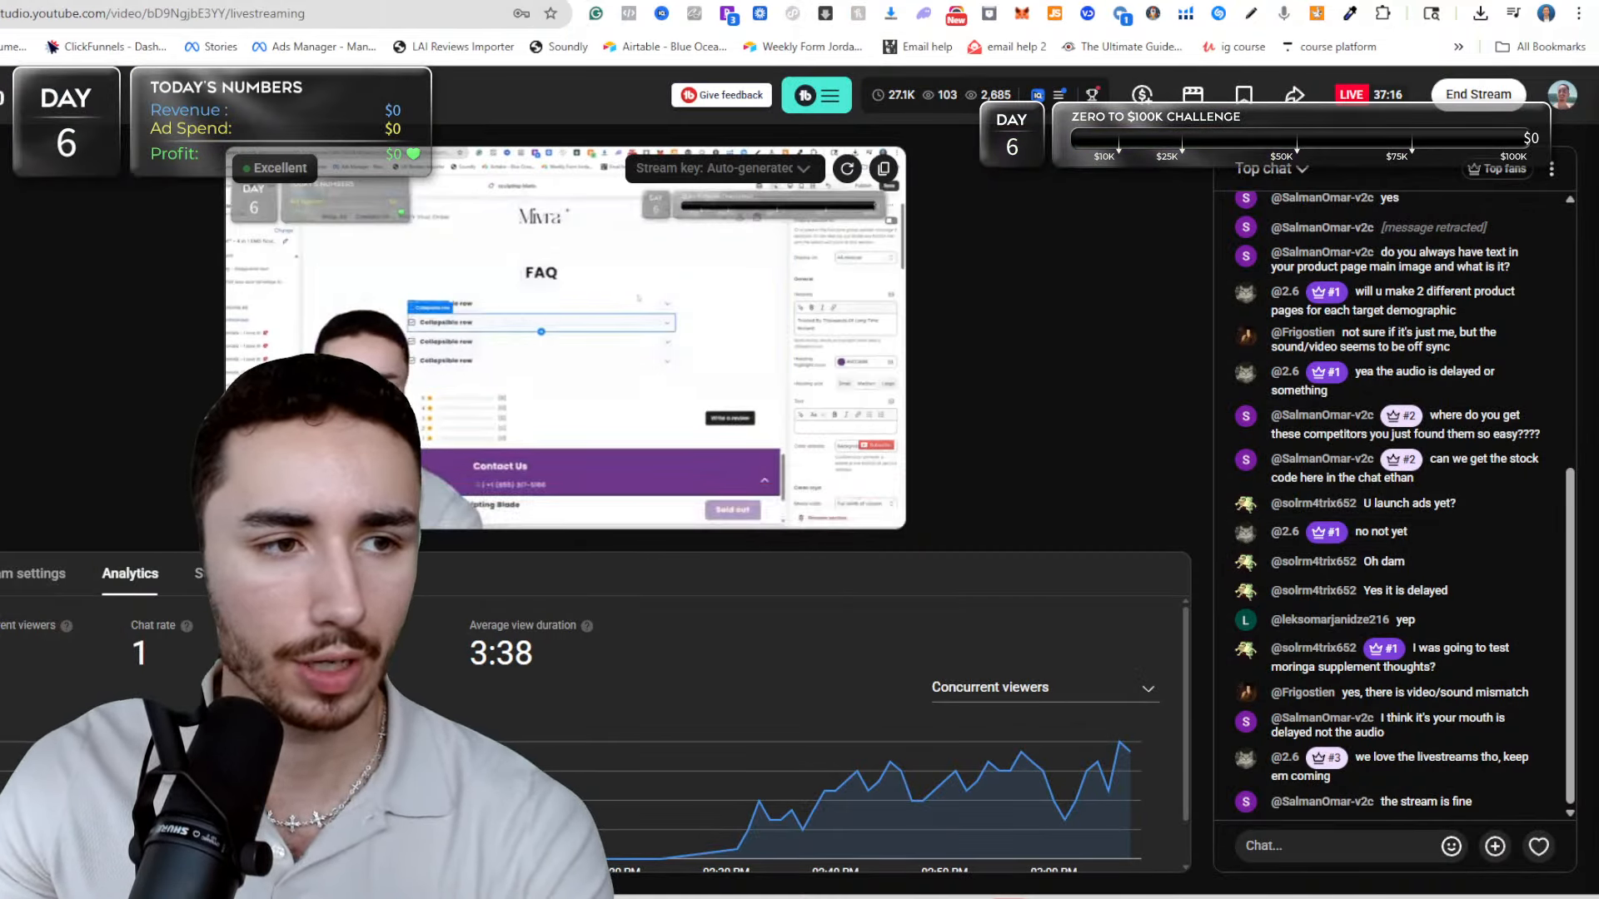
{"action": "left_click", "coordinate": [820, 1]}
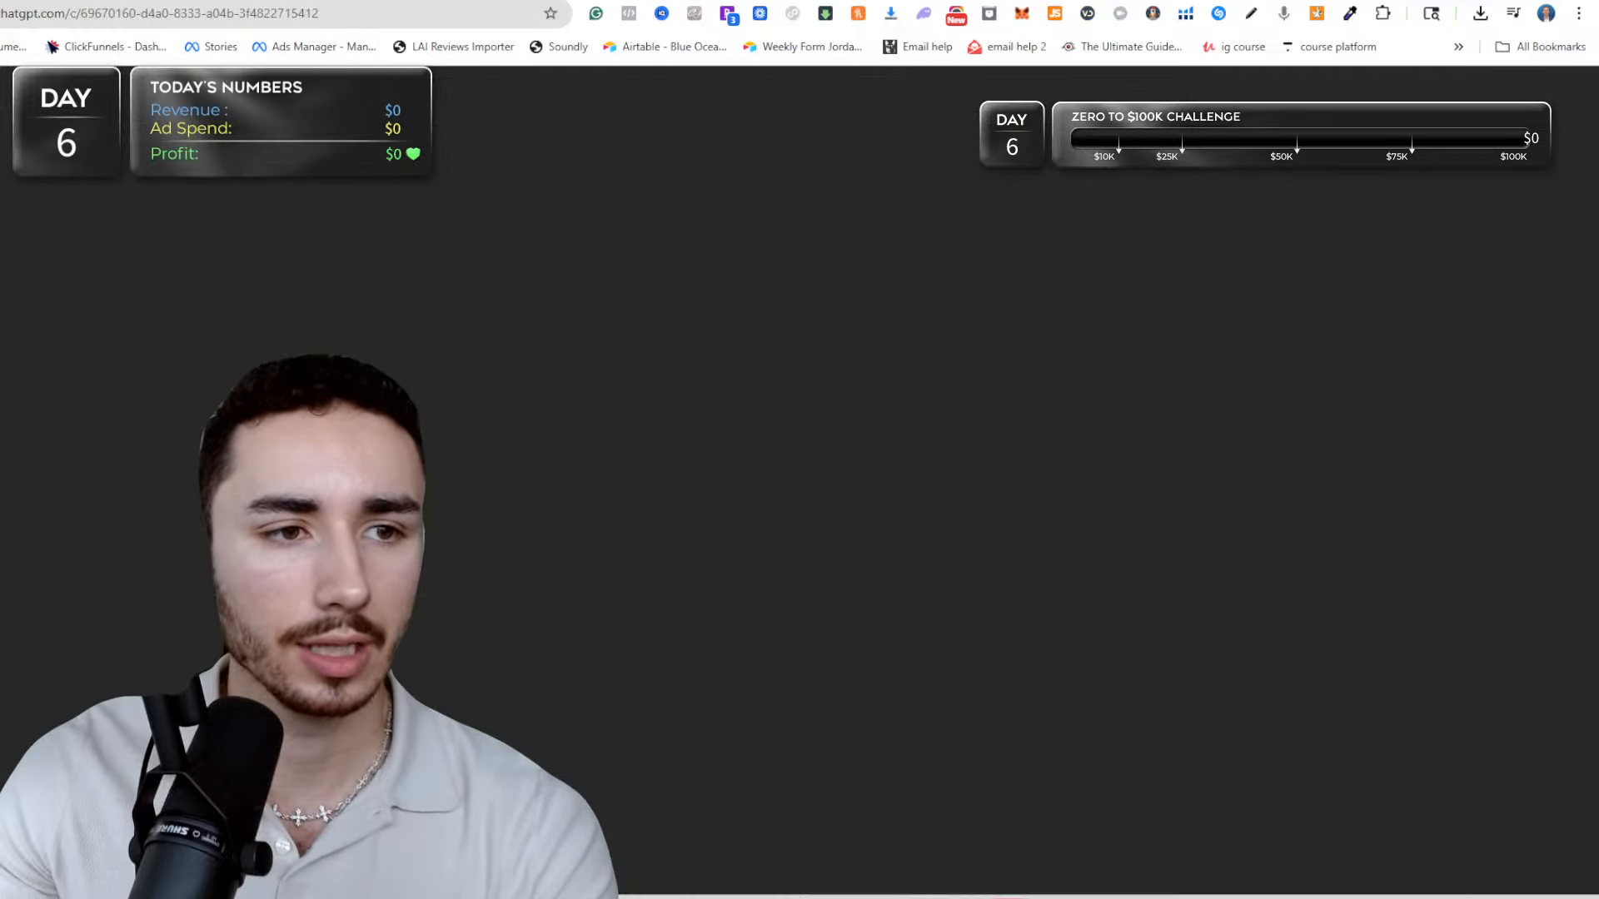
{"action": "left_click", "coordinate": [858, 841]}
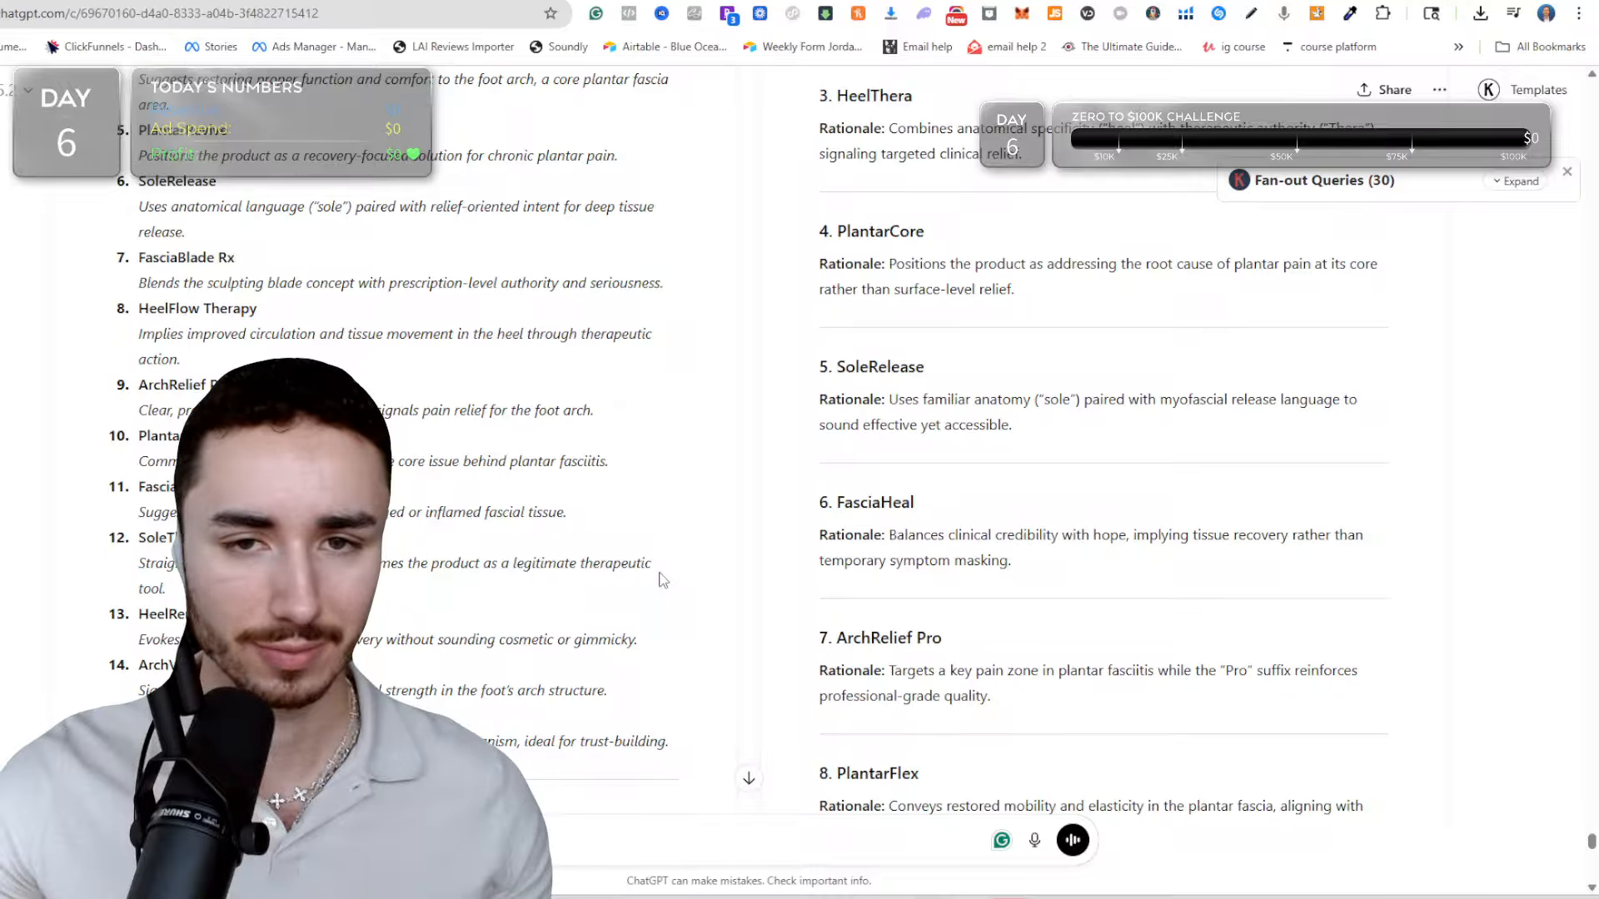
{"action": "left_click", "coordinate": [1030, 842]}
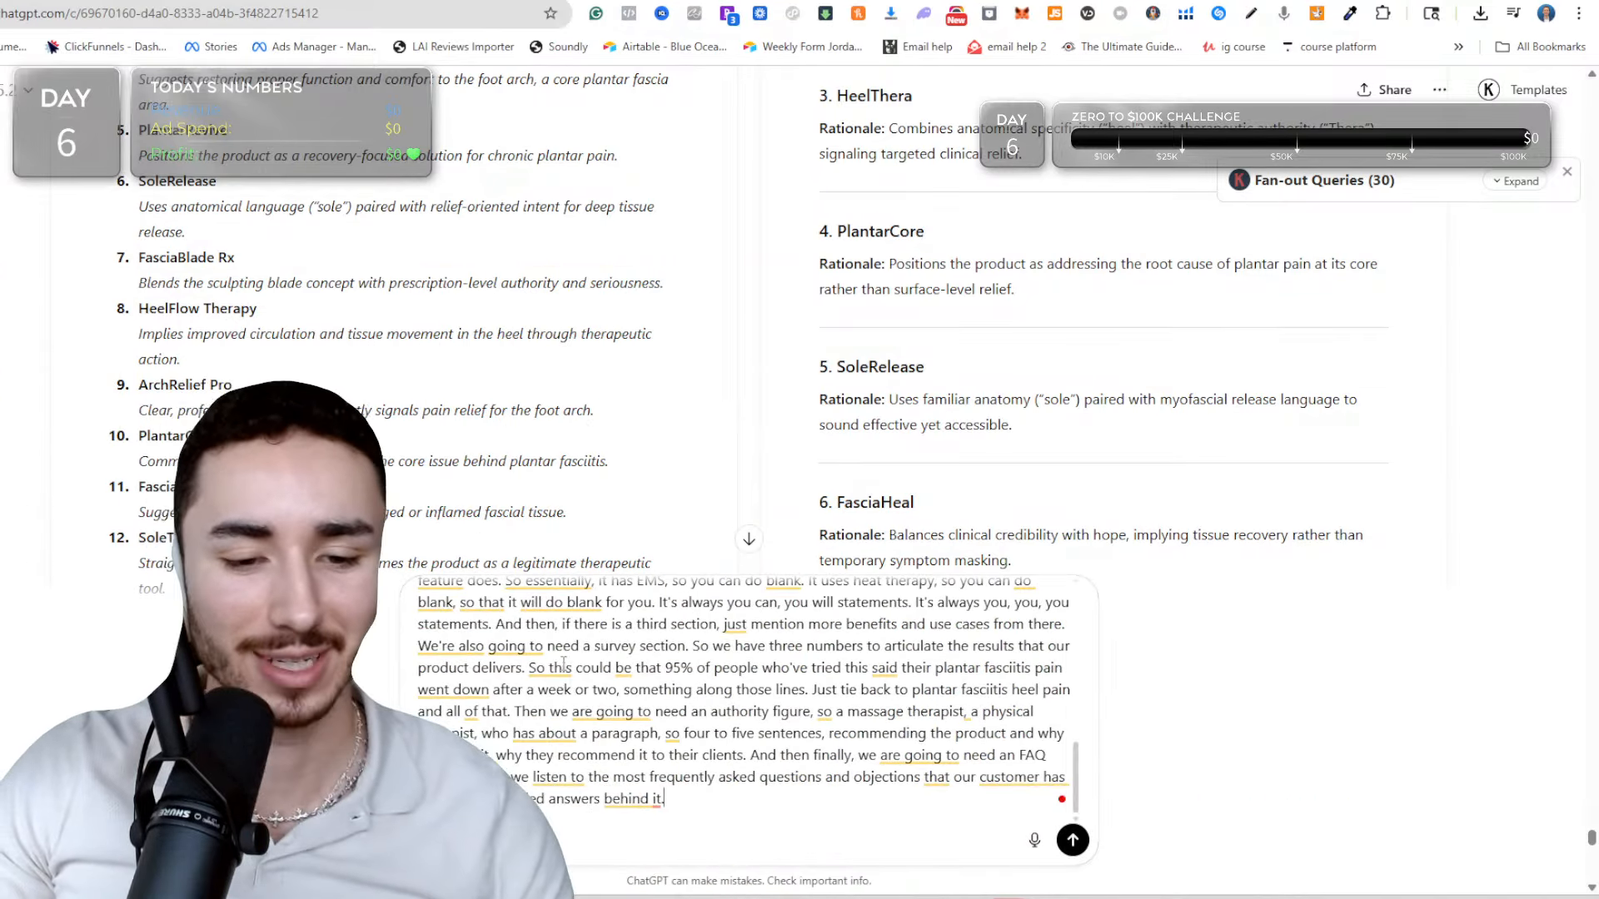
Copy the dictated brief into Prompt Cowboy, replacing the old lazy prompt, and generate a new great prompt from it.
{"action": "key", "text": "ctrl+a"}
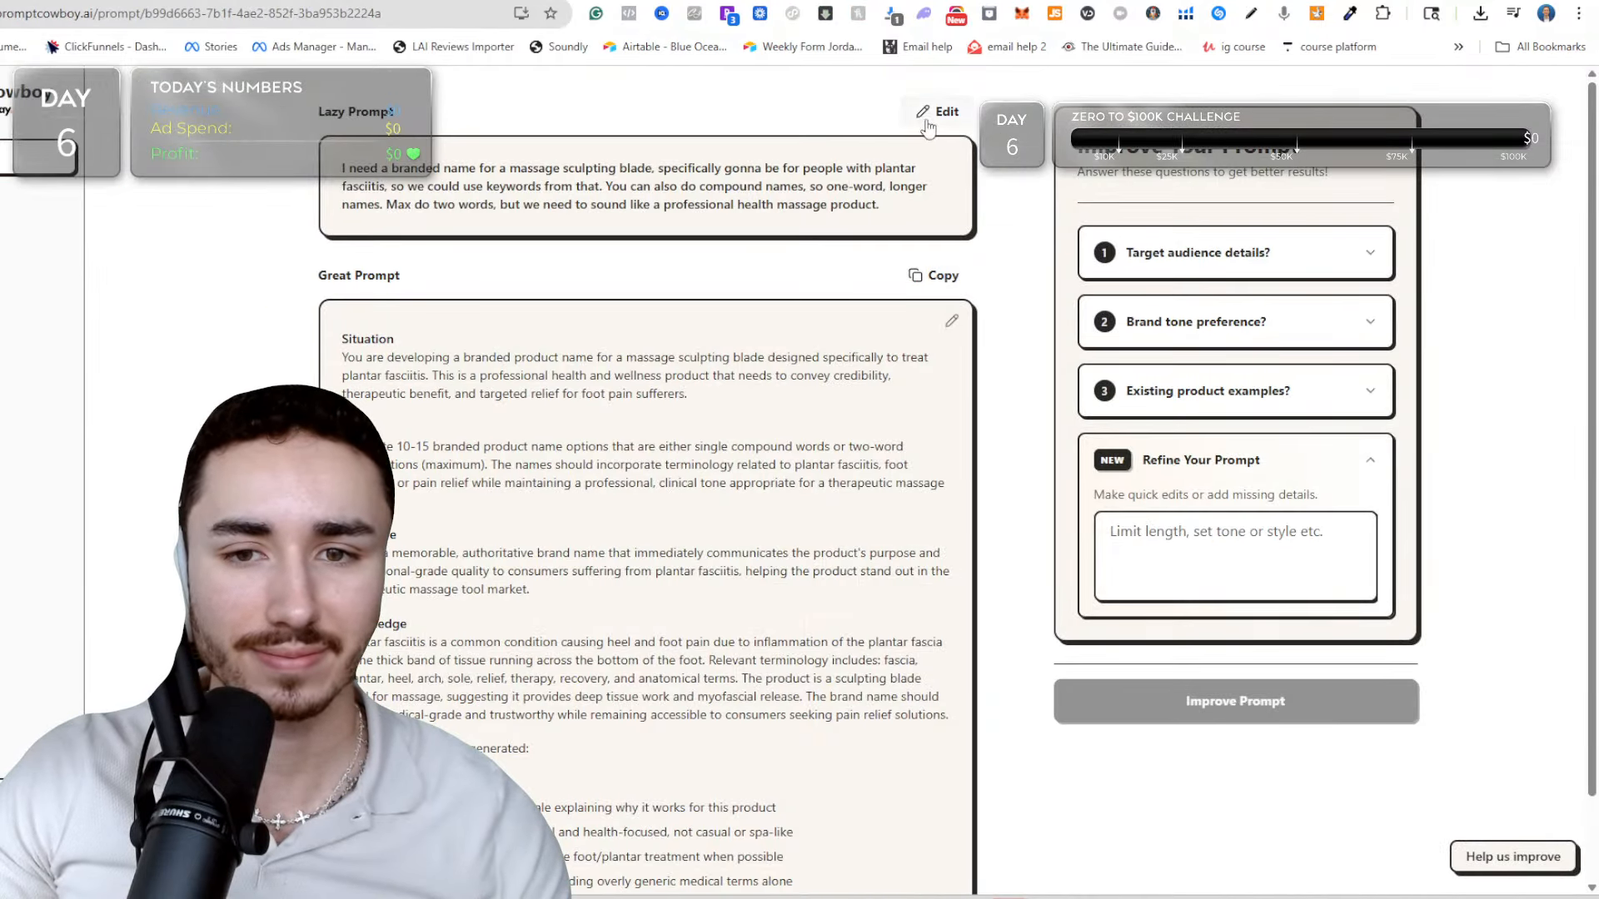
{"action": "left_click", "coordinate": [939, 117]}
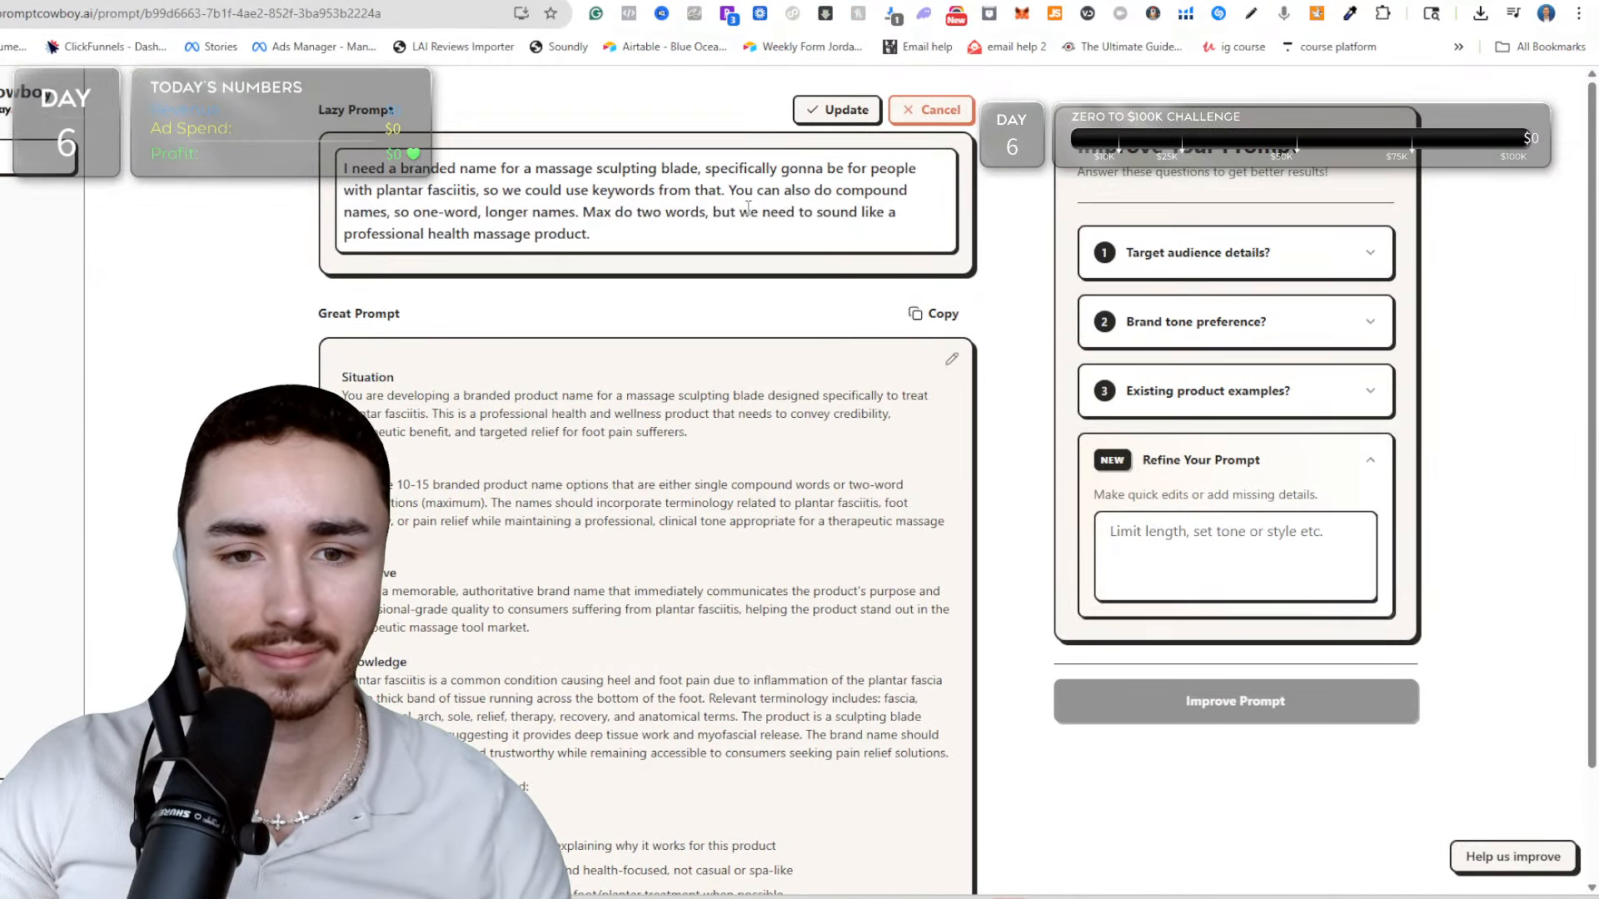
{"action": "double_click", "coordinate": [748, 212]}
{"action": "key", "text": "ctrl+a"}
{"action": "key", "text": "ctrl+v"}
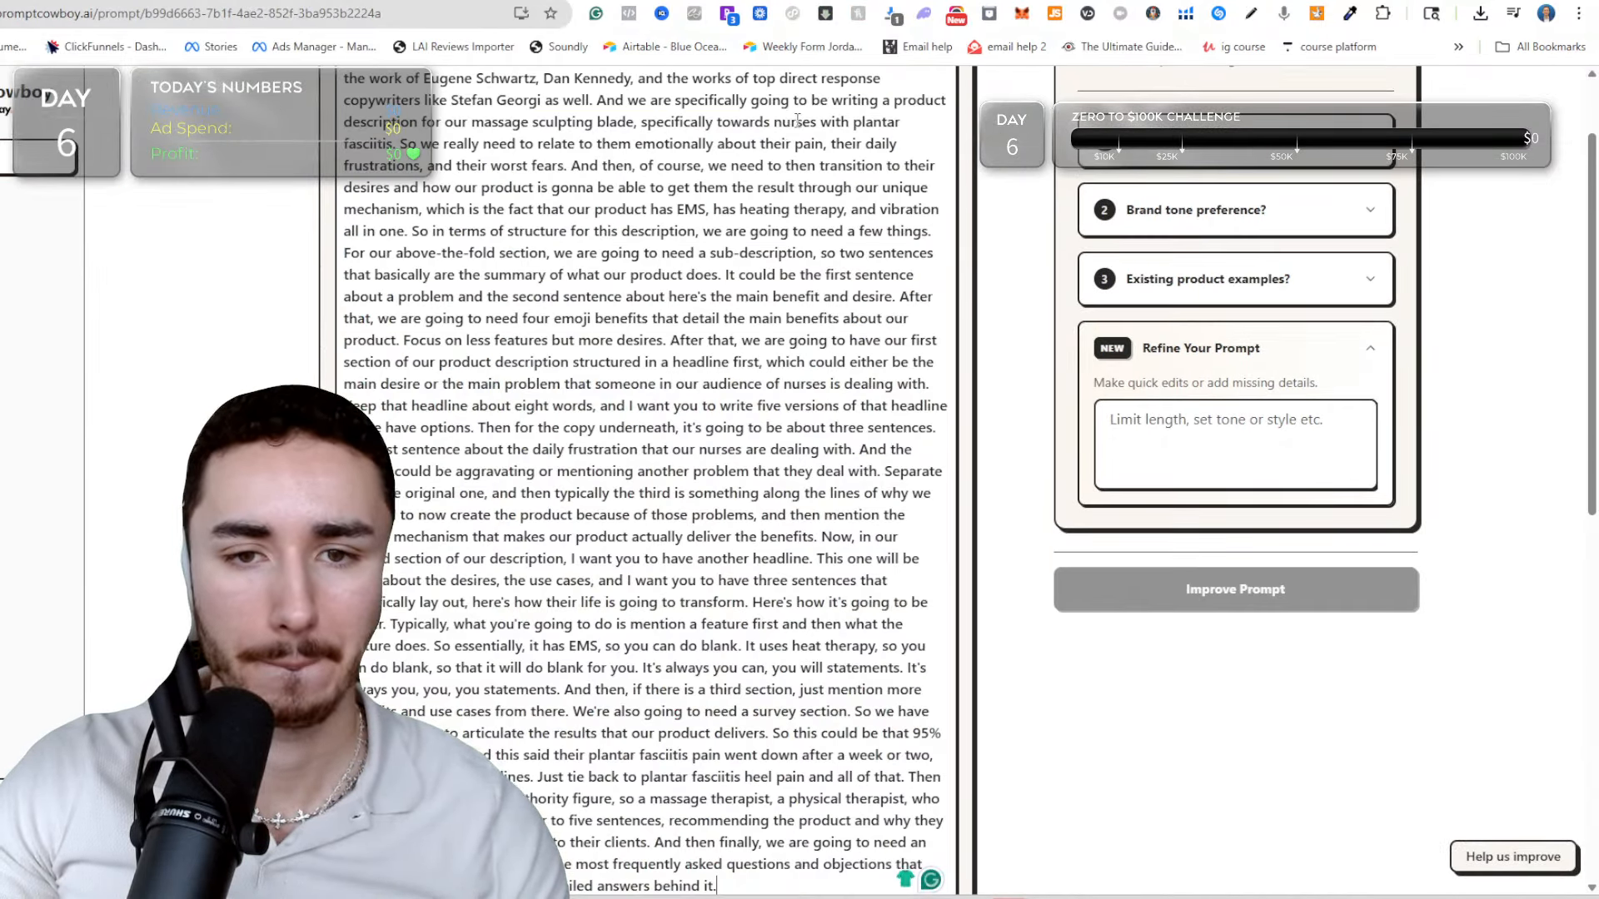
{"action": "left_click", "coordinate": [805, 118]}
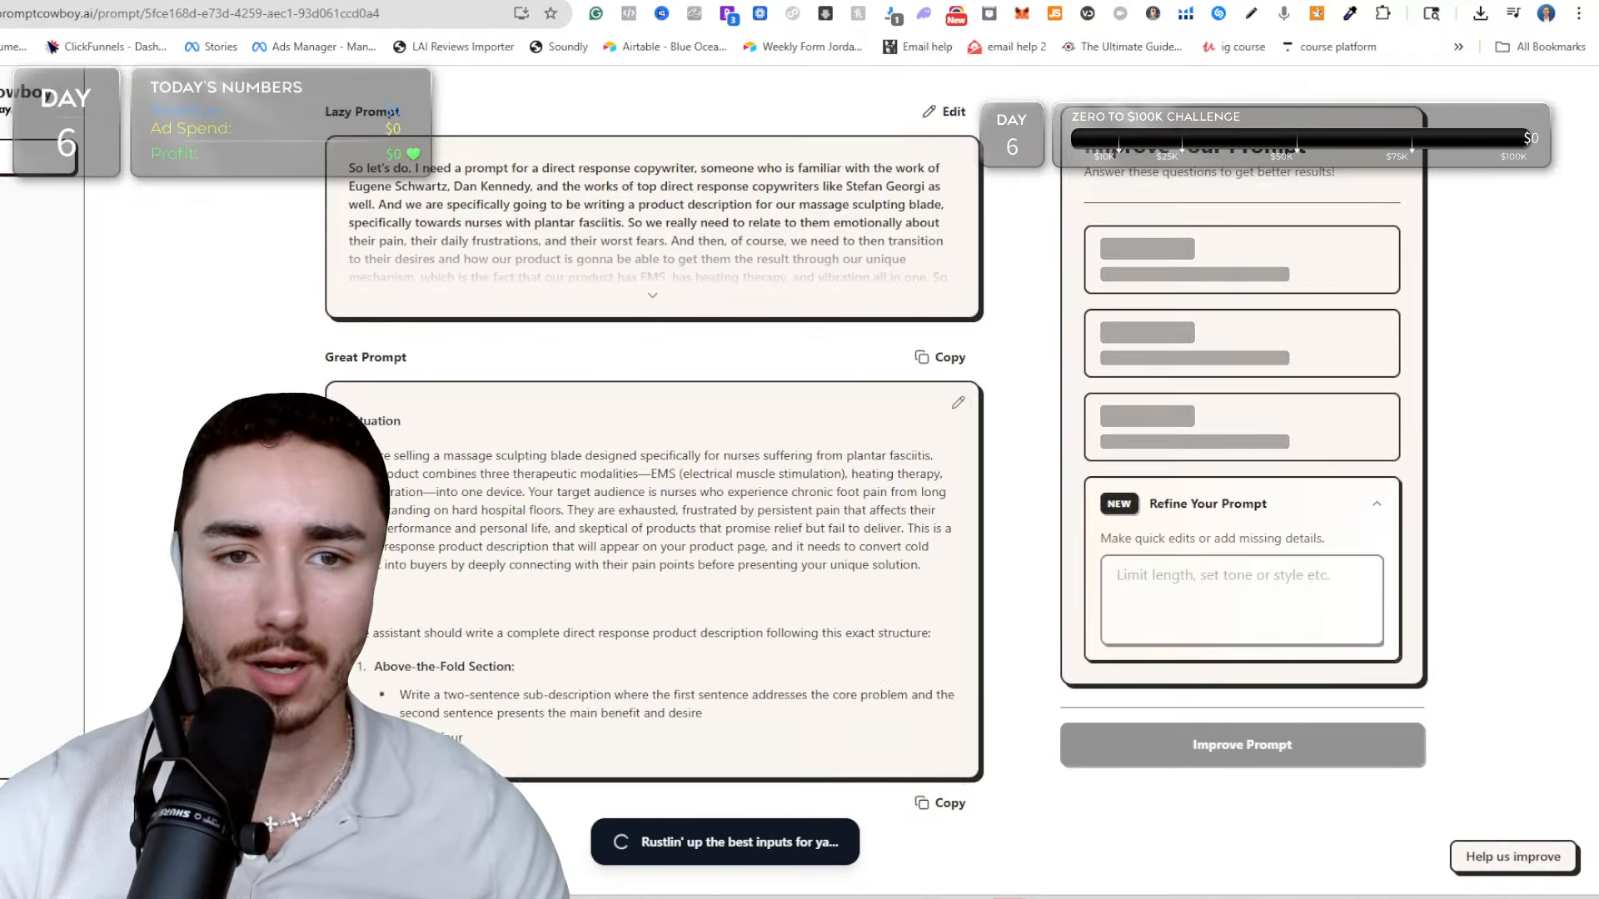
Delete the dictated draft from ChatGPT's message box and return to Prompt Cowboy.
{"action": "key", "text": "ctrl+Tab"}
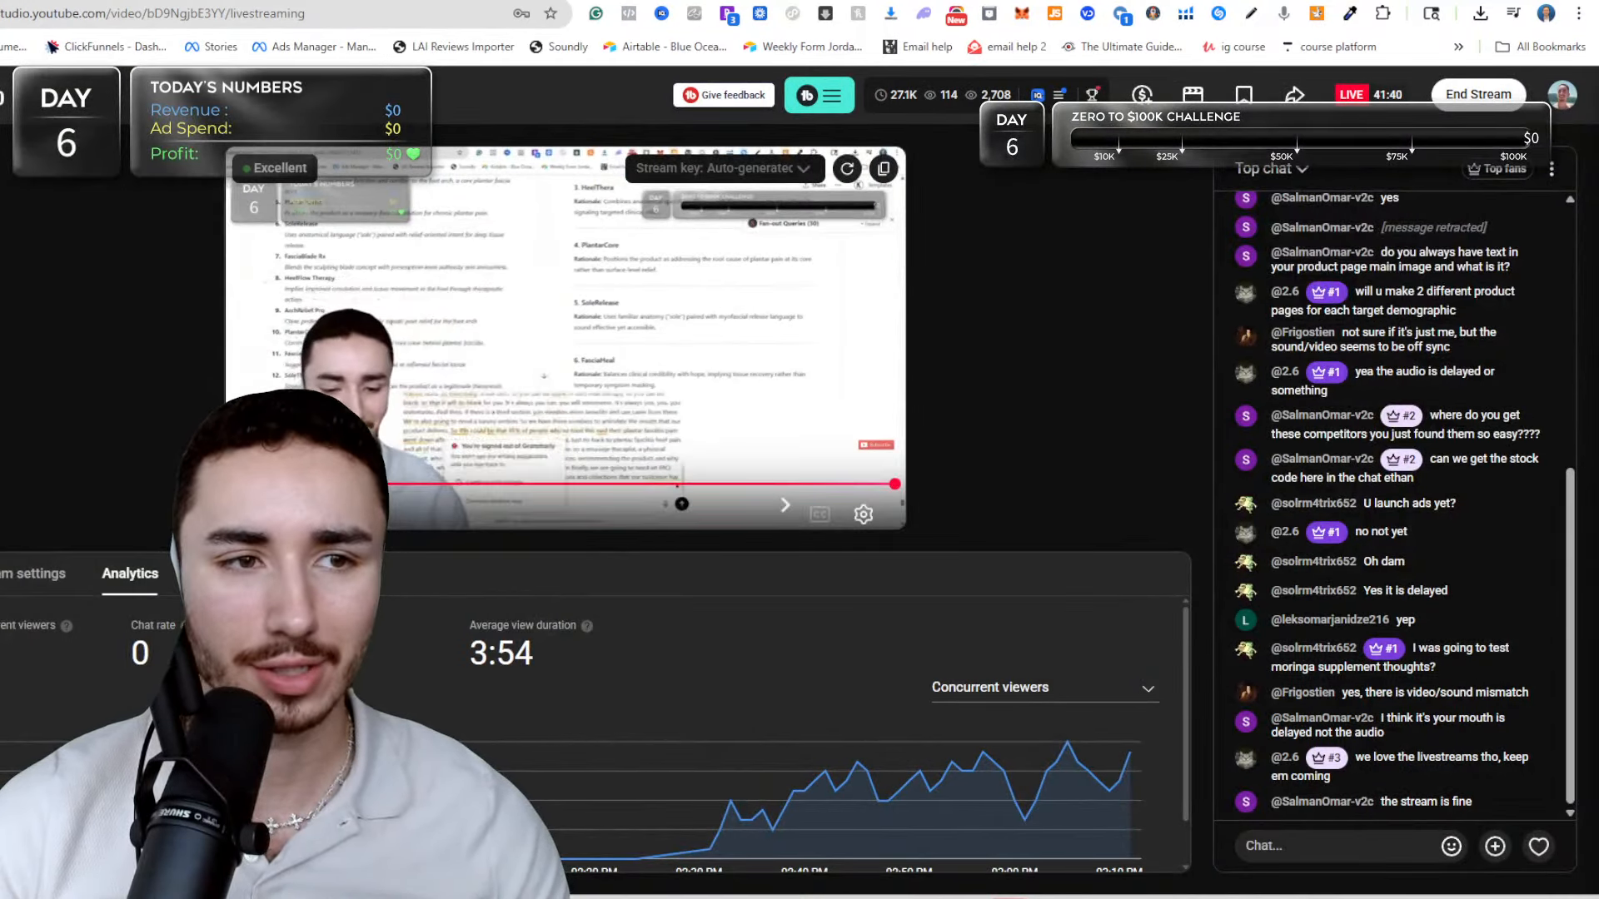
{"action": "key", "text": "ctrl+Tab"}
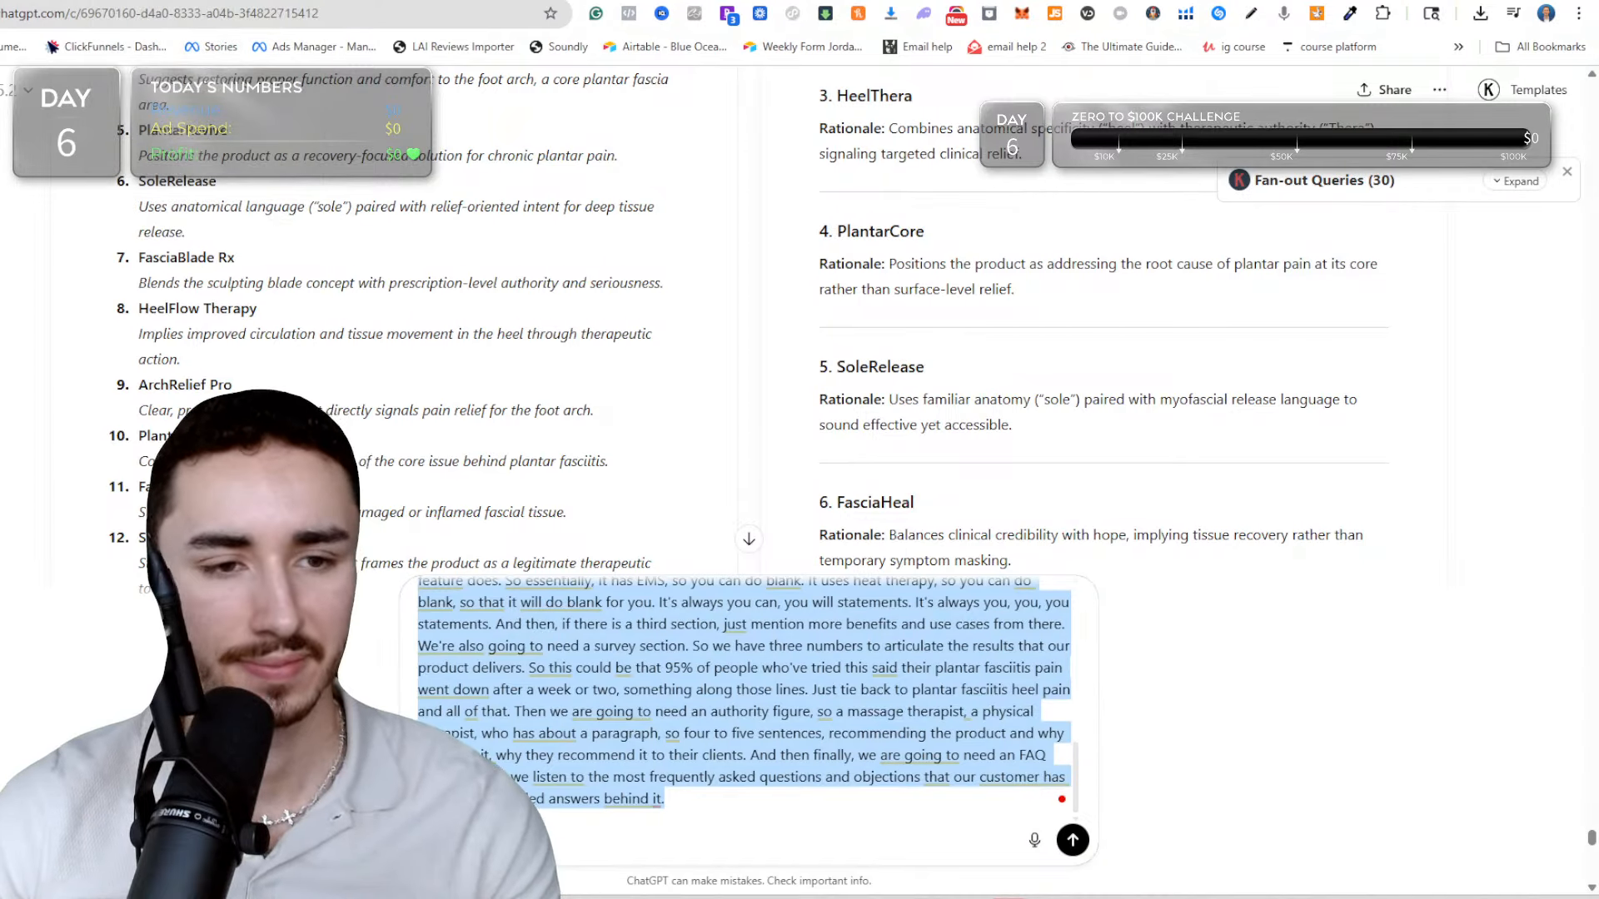
{"action": "key", "text": "BackSpace"}
{"action": "key", "text": "ctrl+Tab"}
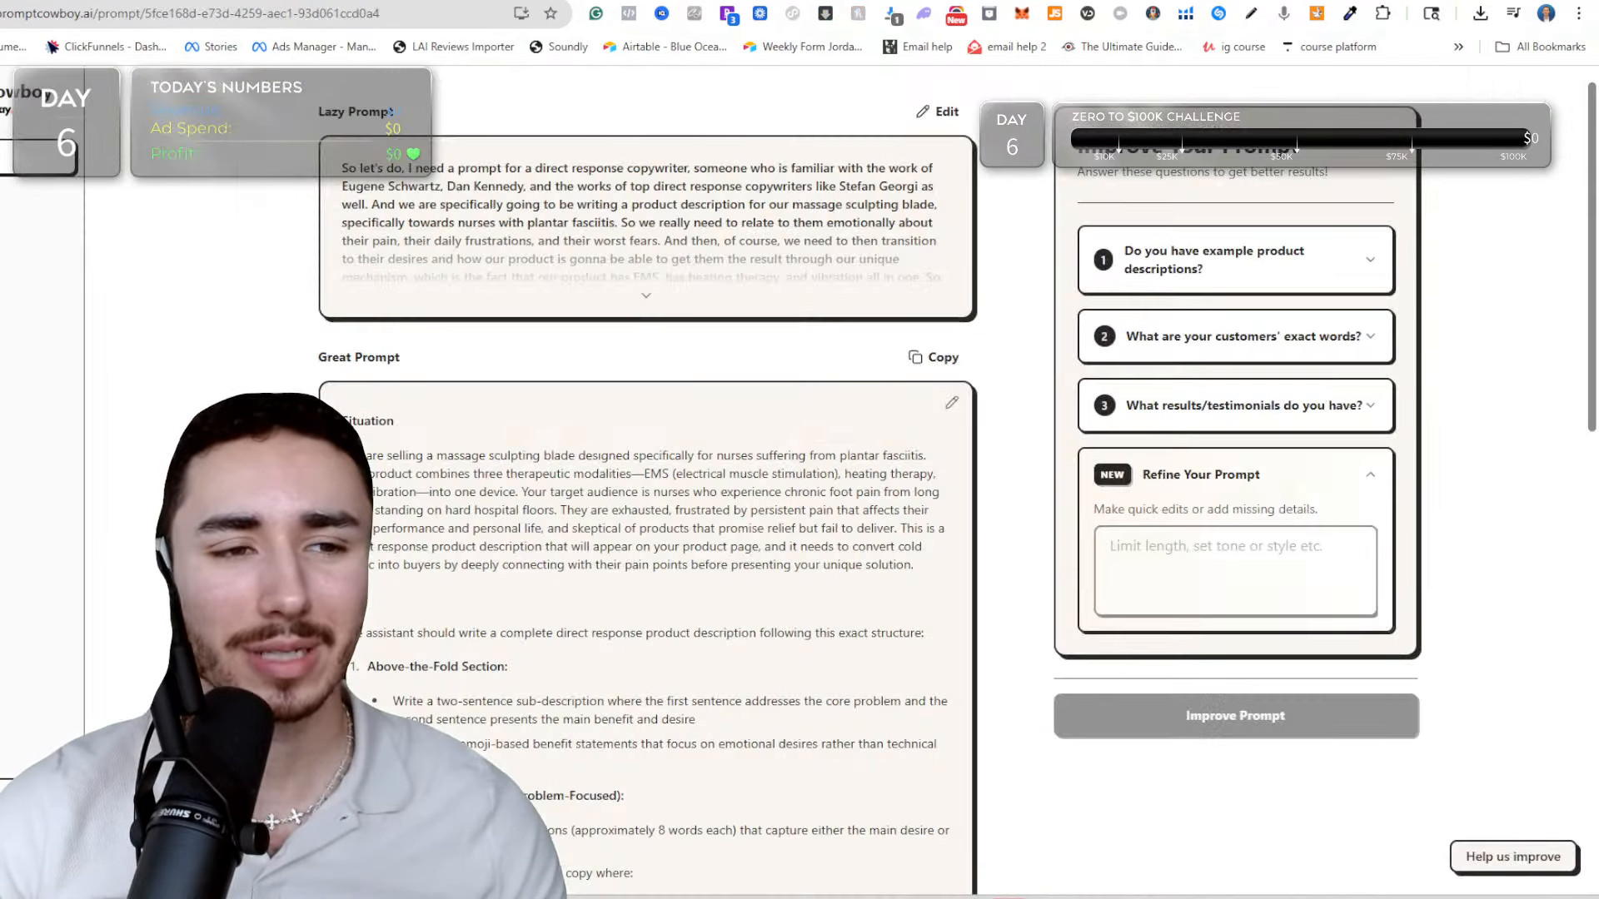
Copy the great prompt from Prompt Cowboy and submit it in the existing ChatGPT conversation.
{"action": "left_click", "coordinate": [938, 360]}
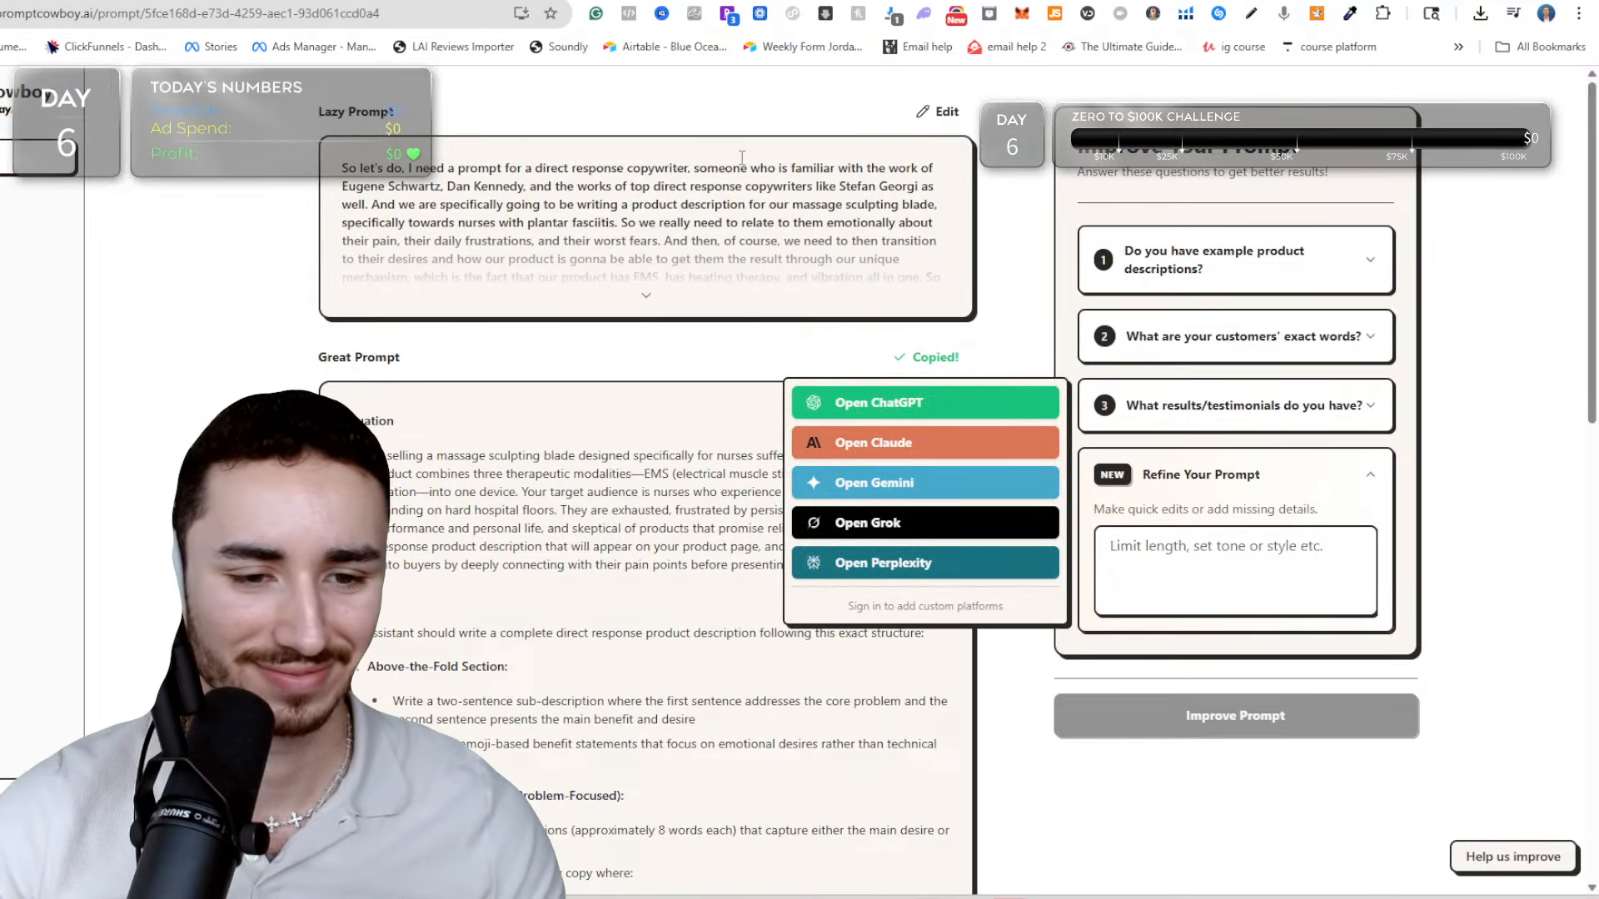
{"action": "key", "text": "ctrl+shift+Tab"}
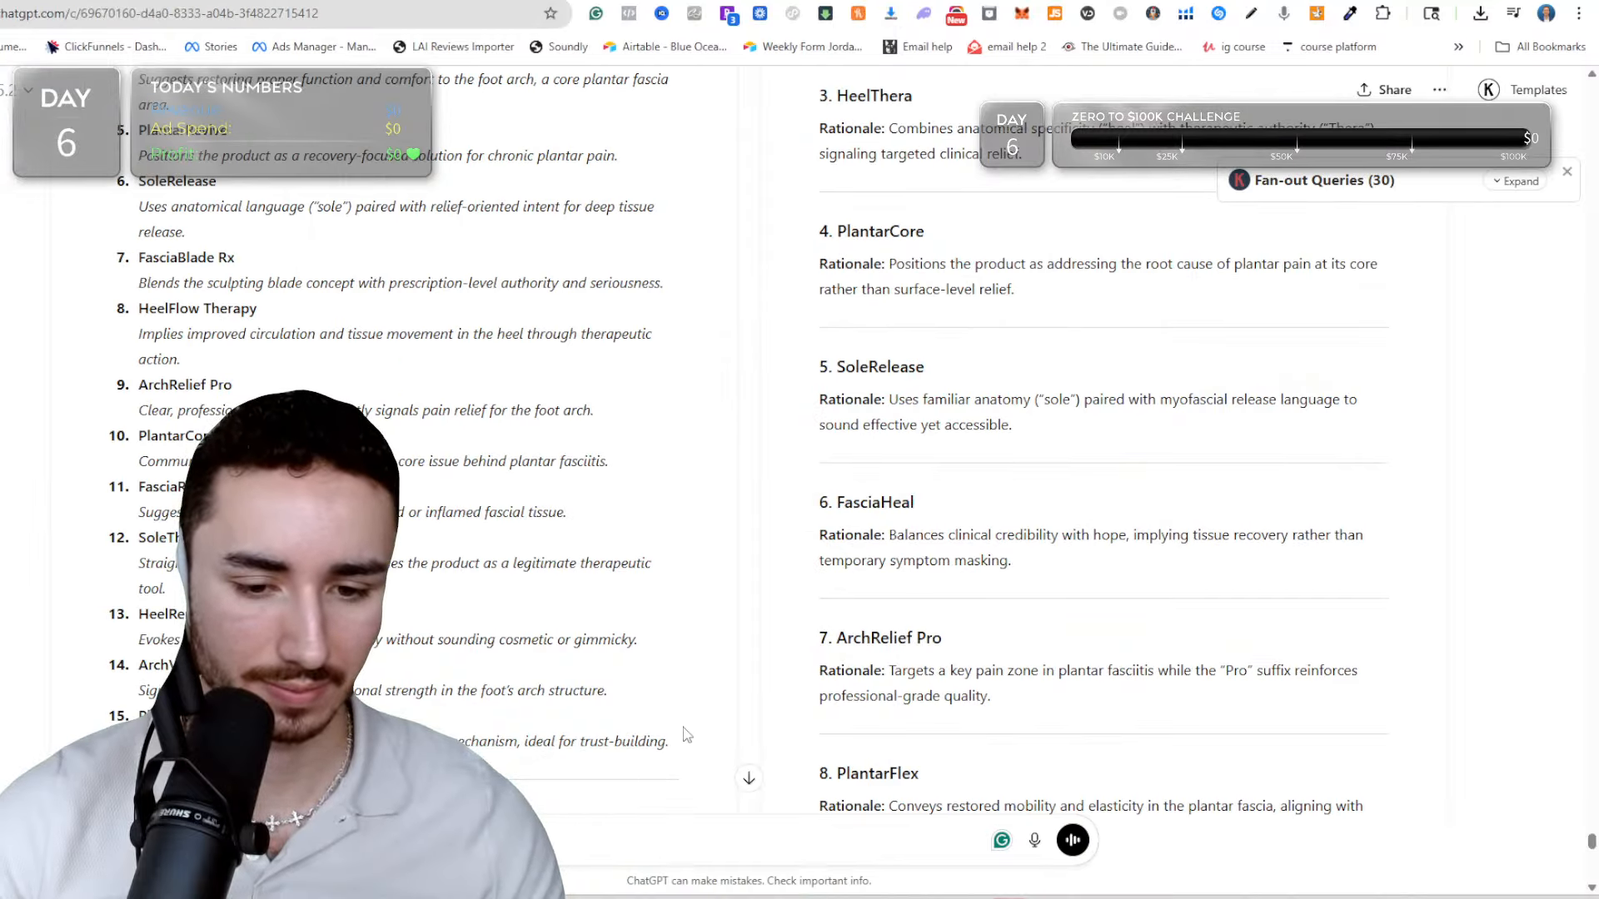
{"action": "left_click", "coordinate": [696, 860]}
{"action": "key", "text": "ctrl+v"}
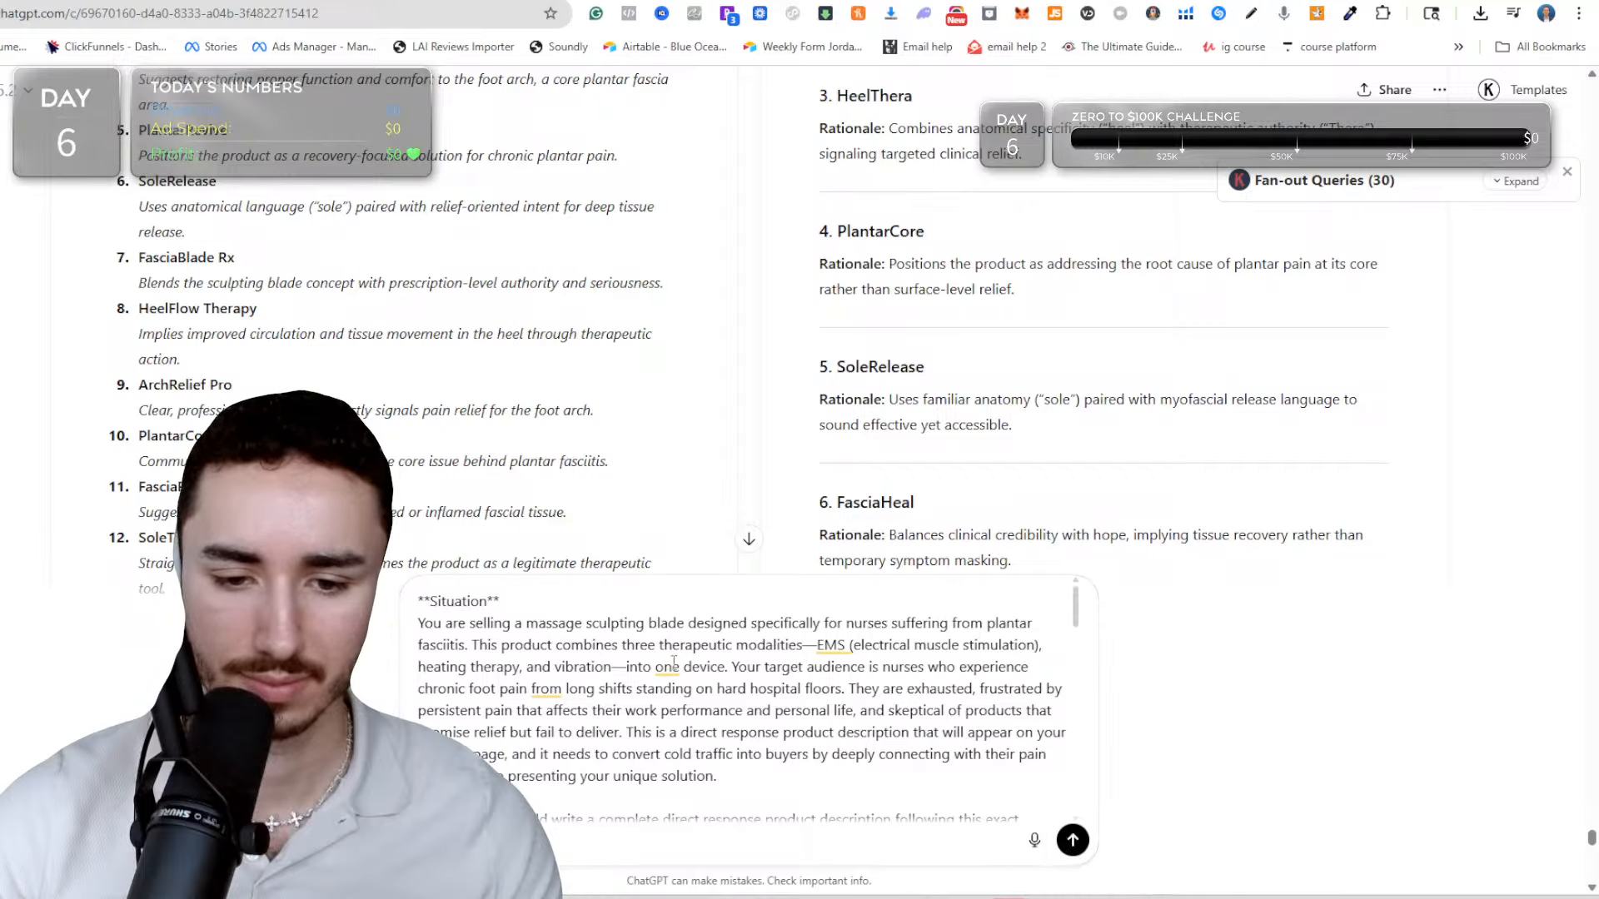
{"action": "left_click", "coordinate": [1072, 840]}
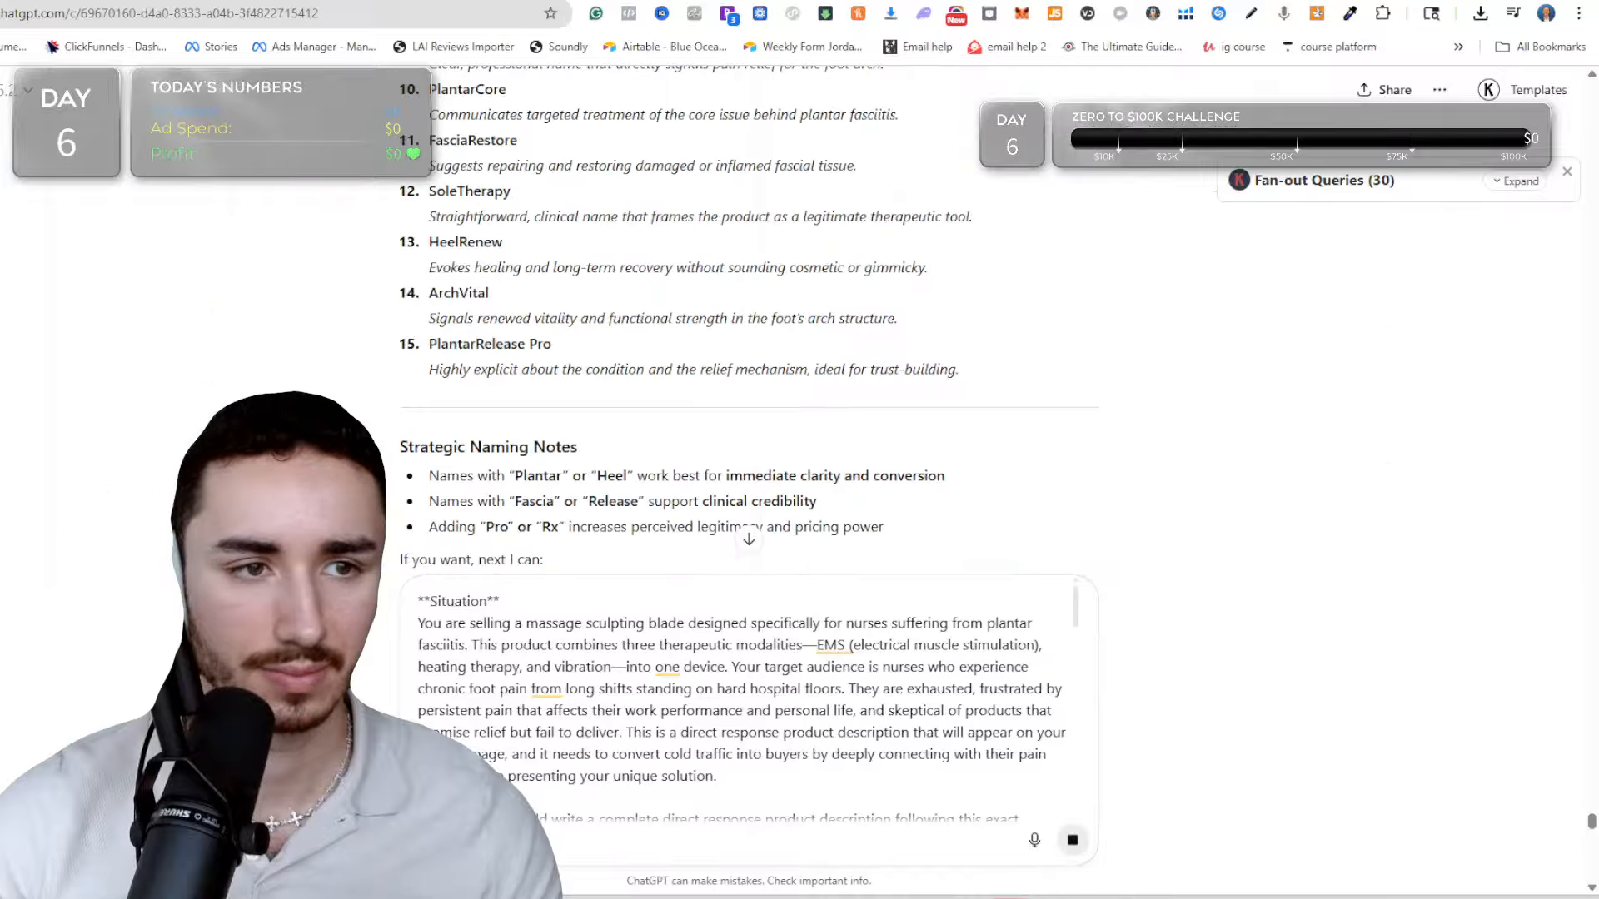
Switch to the Claude chat and submit the same product description prompt with Sonnet 4.5.
{"action": "key", "text": "ctrl+Tab"}
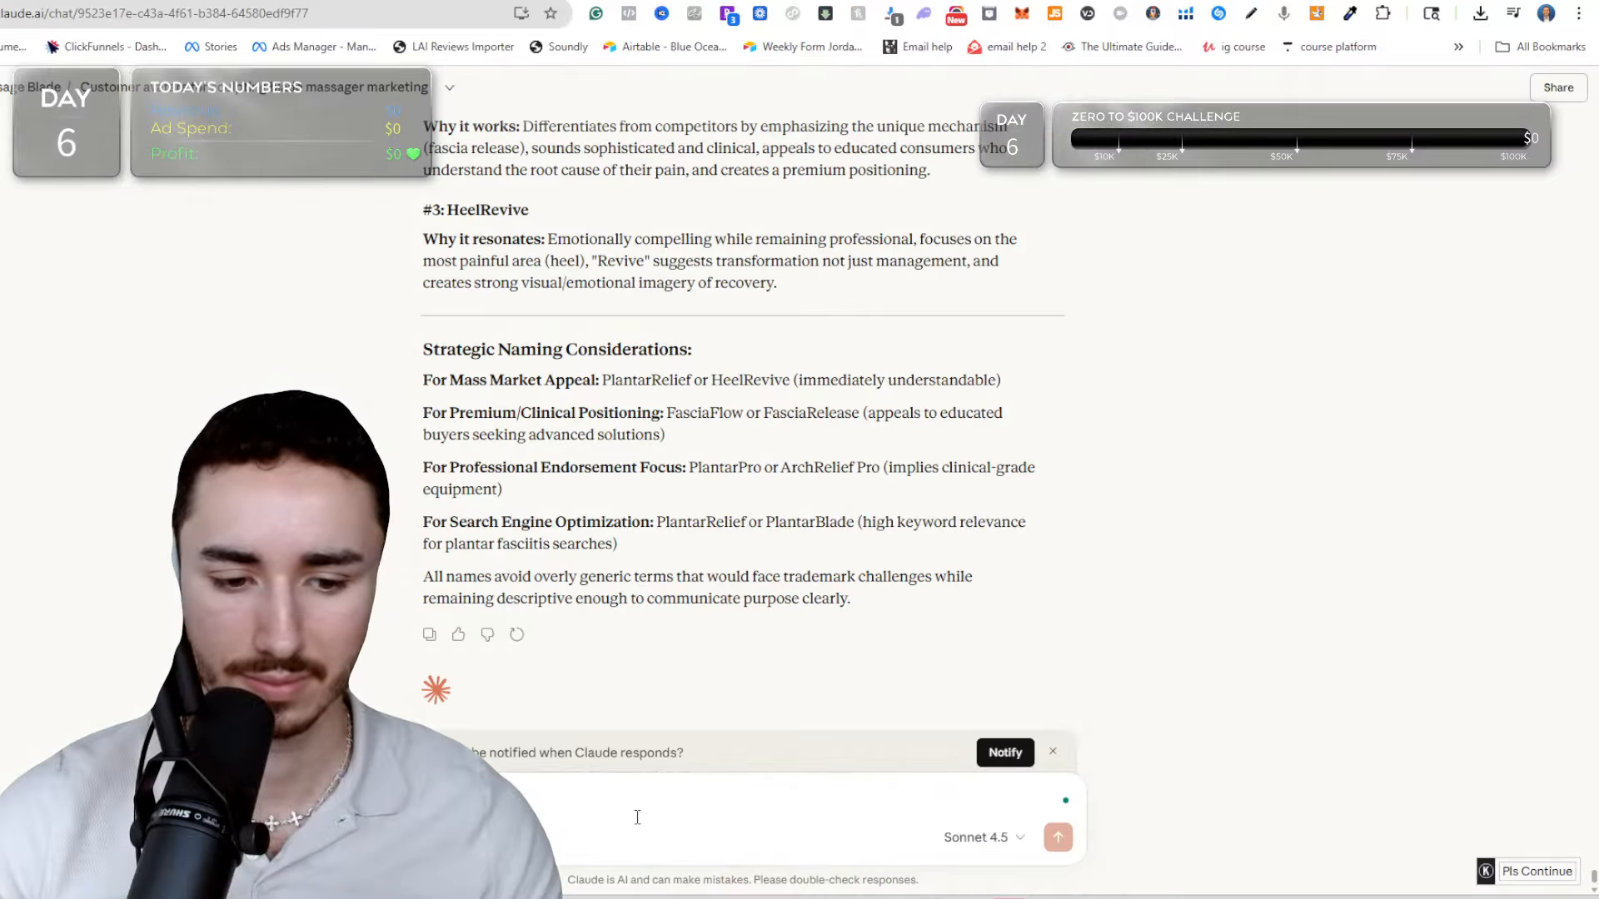
{"action": "key", "text": "ctrl+v"}
{"action": "left_click", "coordinate": [1020, 838]}
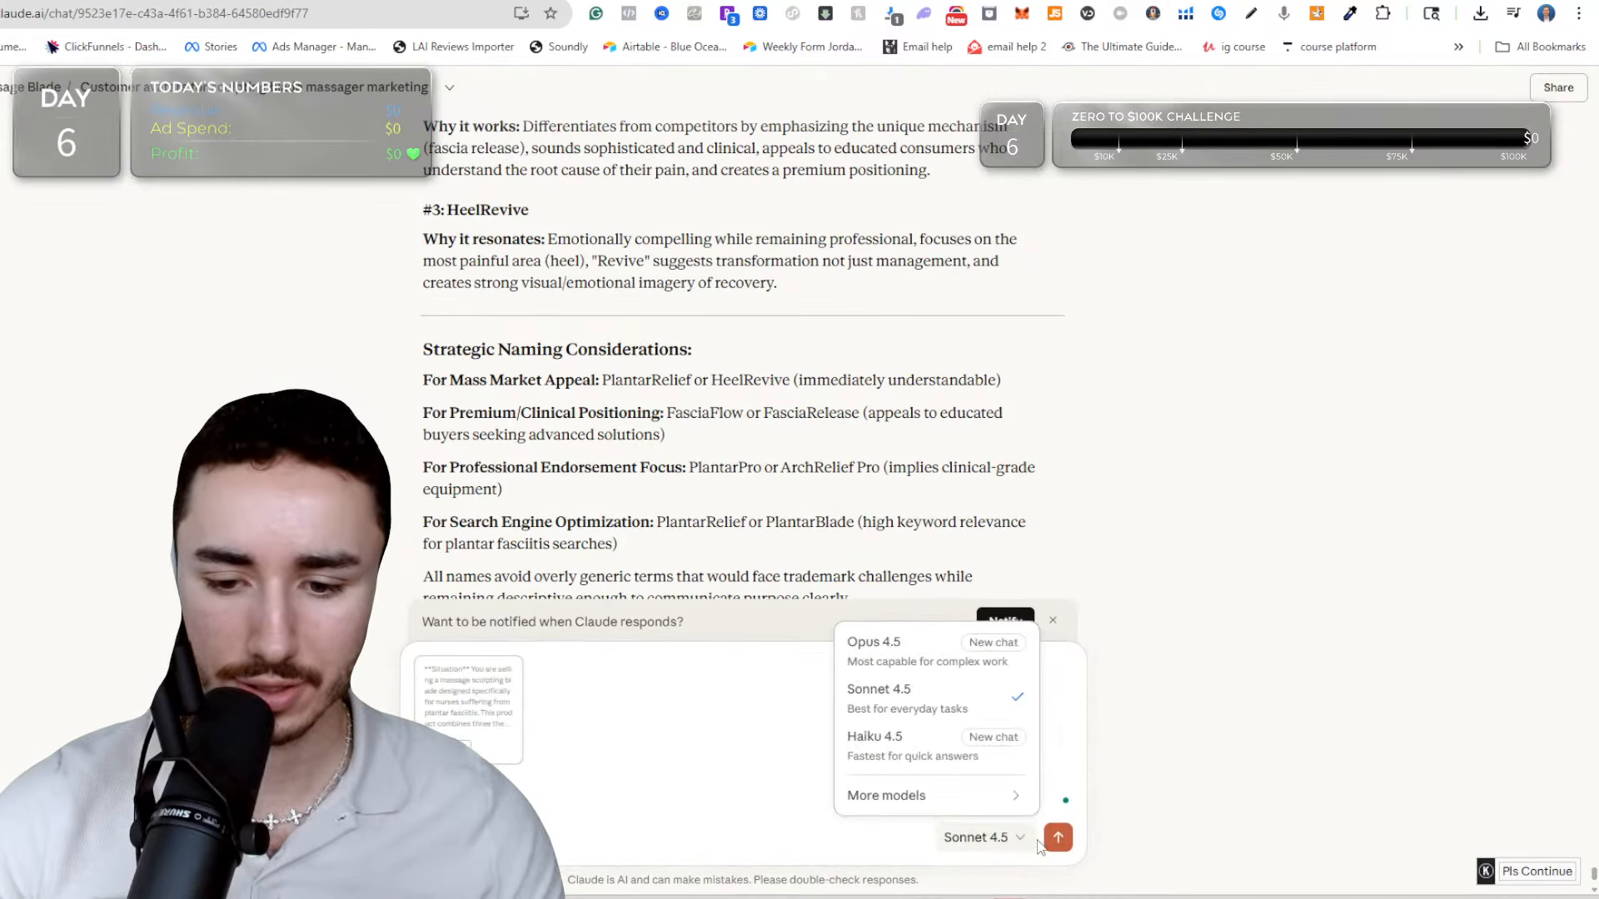
{"action": "left_click", "coordinate": [1056, 835]}
{"action": "left_click", "coordinate": [1056, 835]}
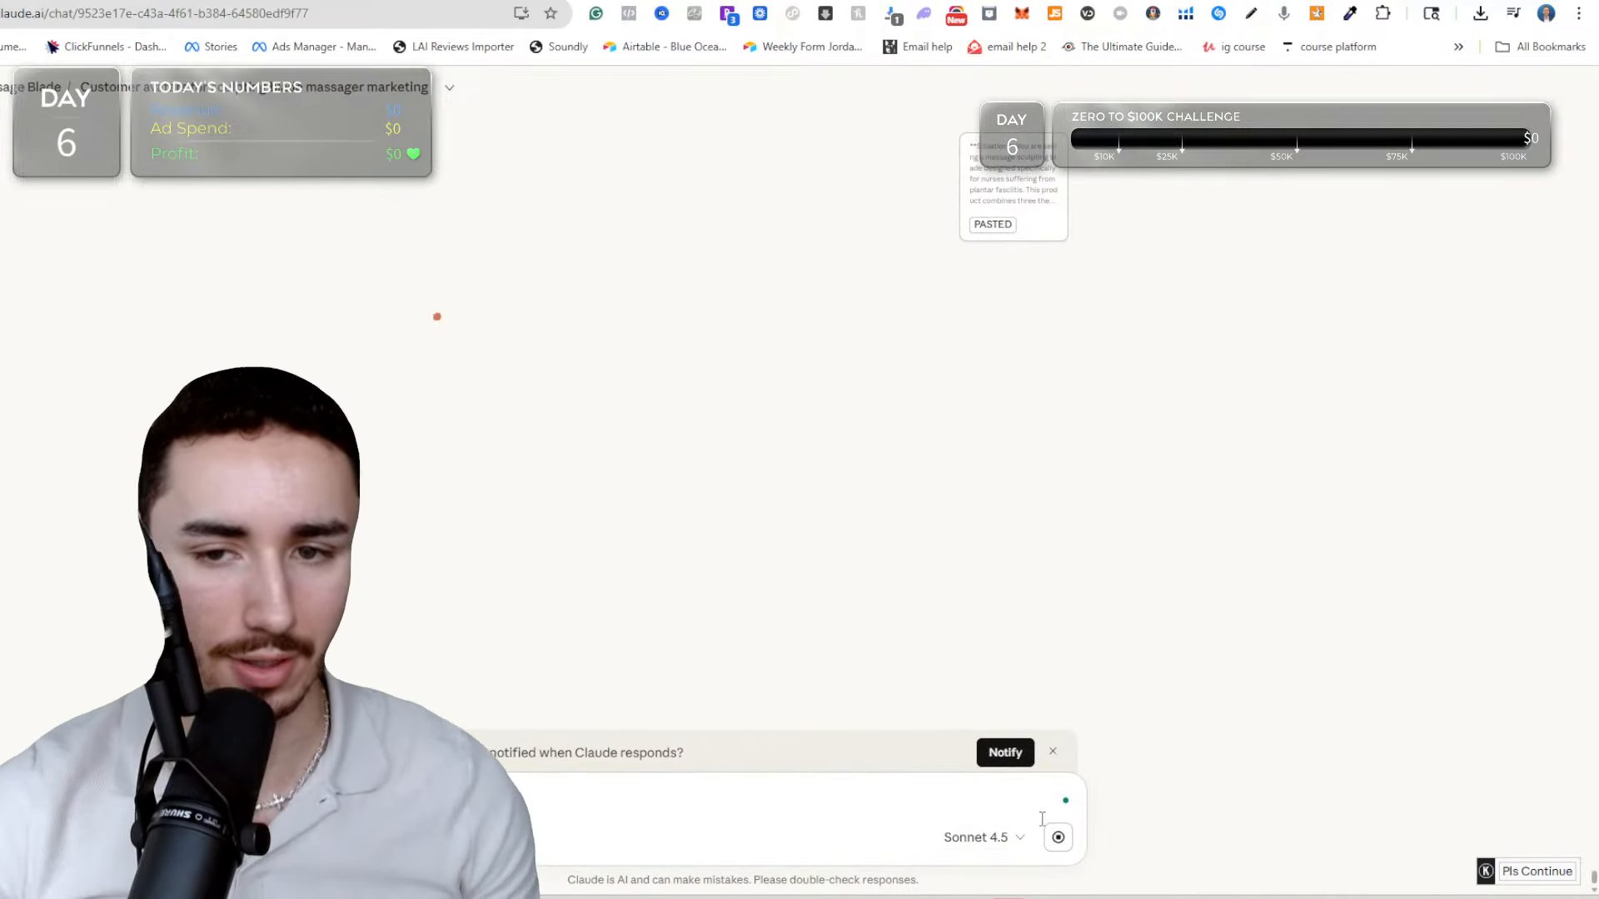
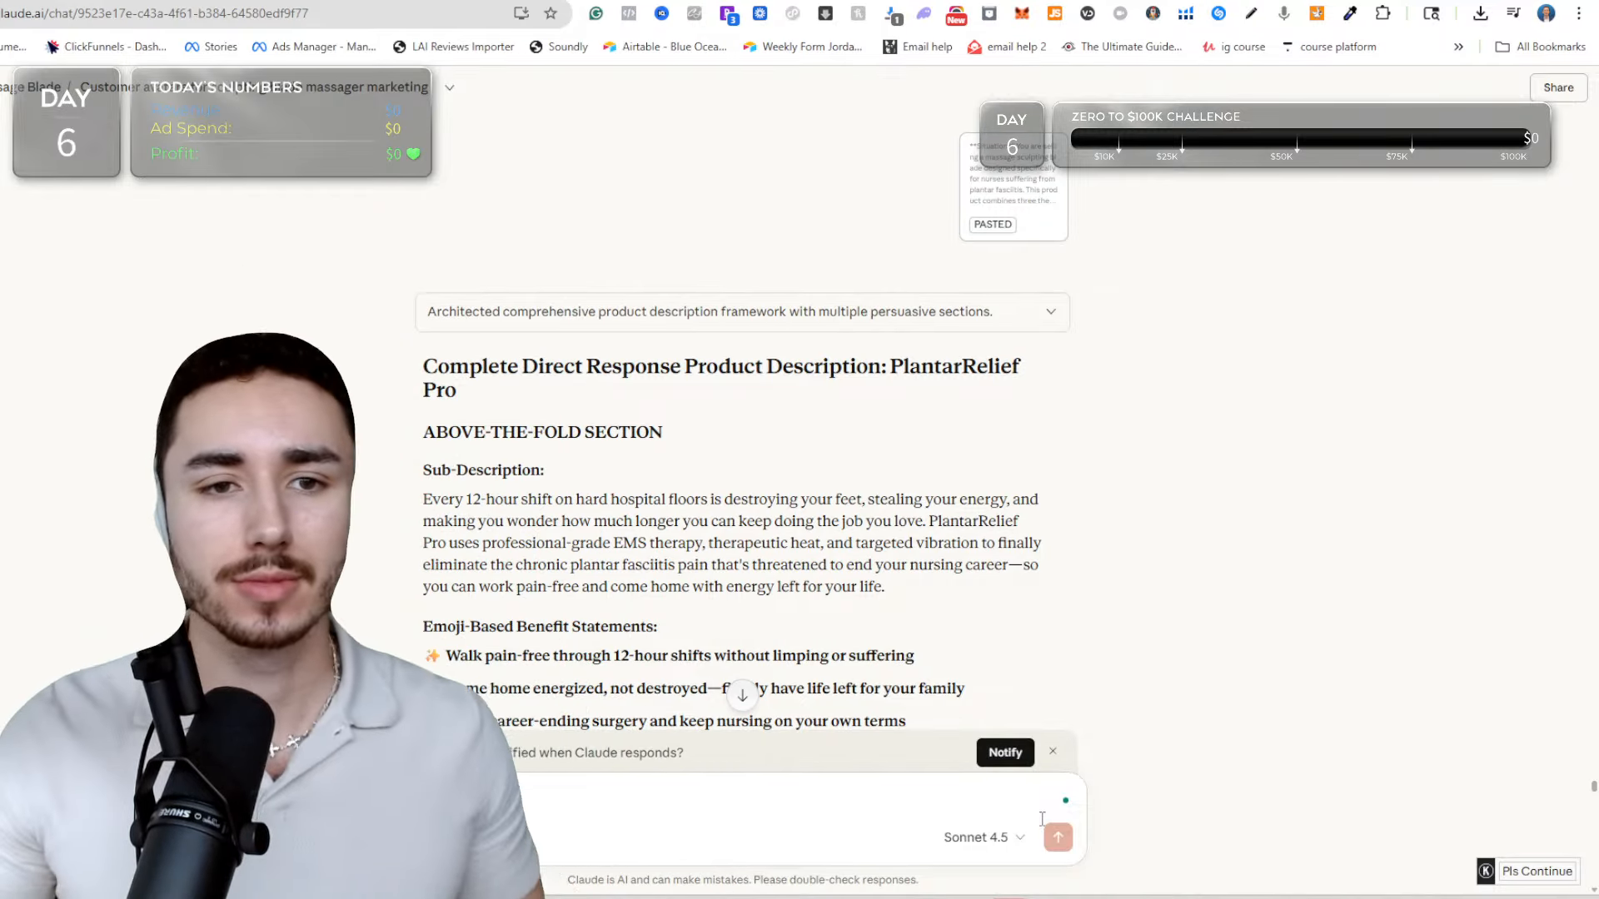
Look over ChatGPT's product description and the sculpting blade page in the Shopify theme editor, and return to the Claude chat.
{"action": "key", "text": "ctrl+Tab"}
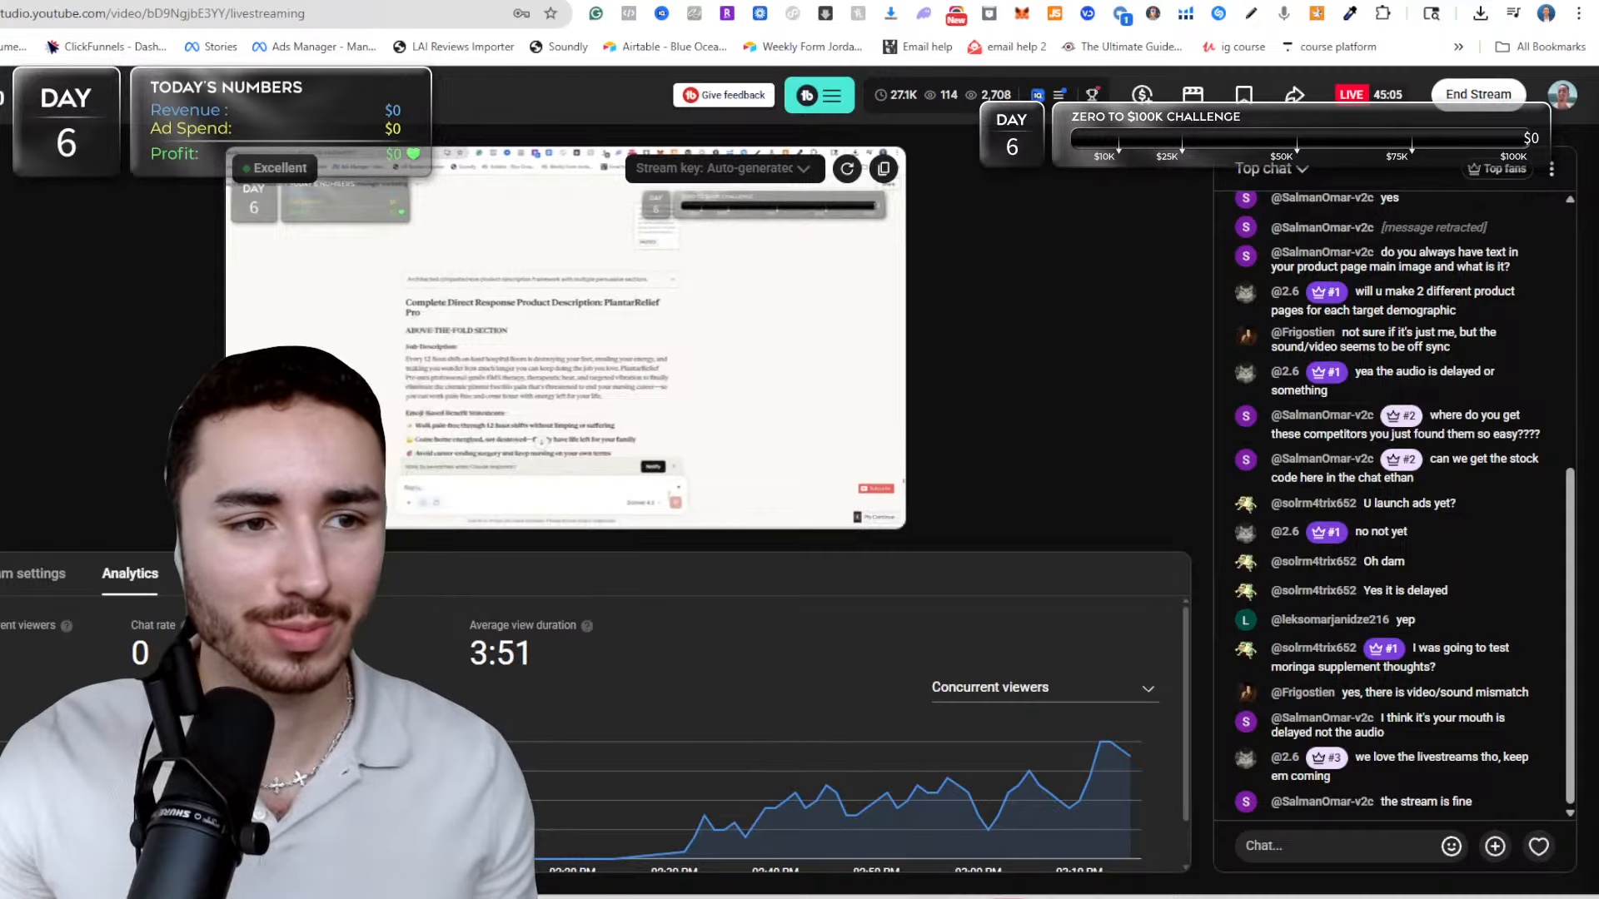
{"action": "key", "text": "ctrl+Tab"}
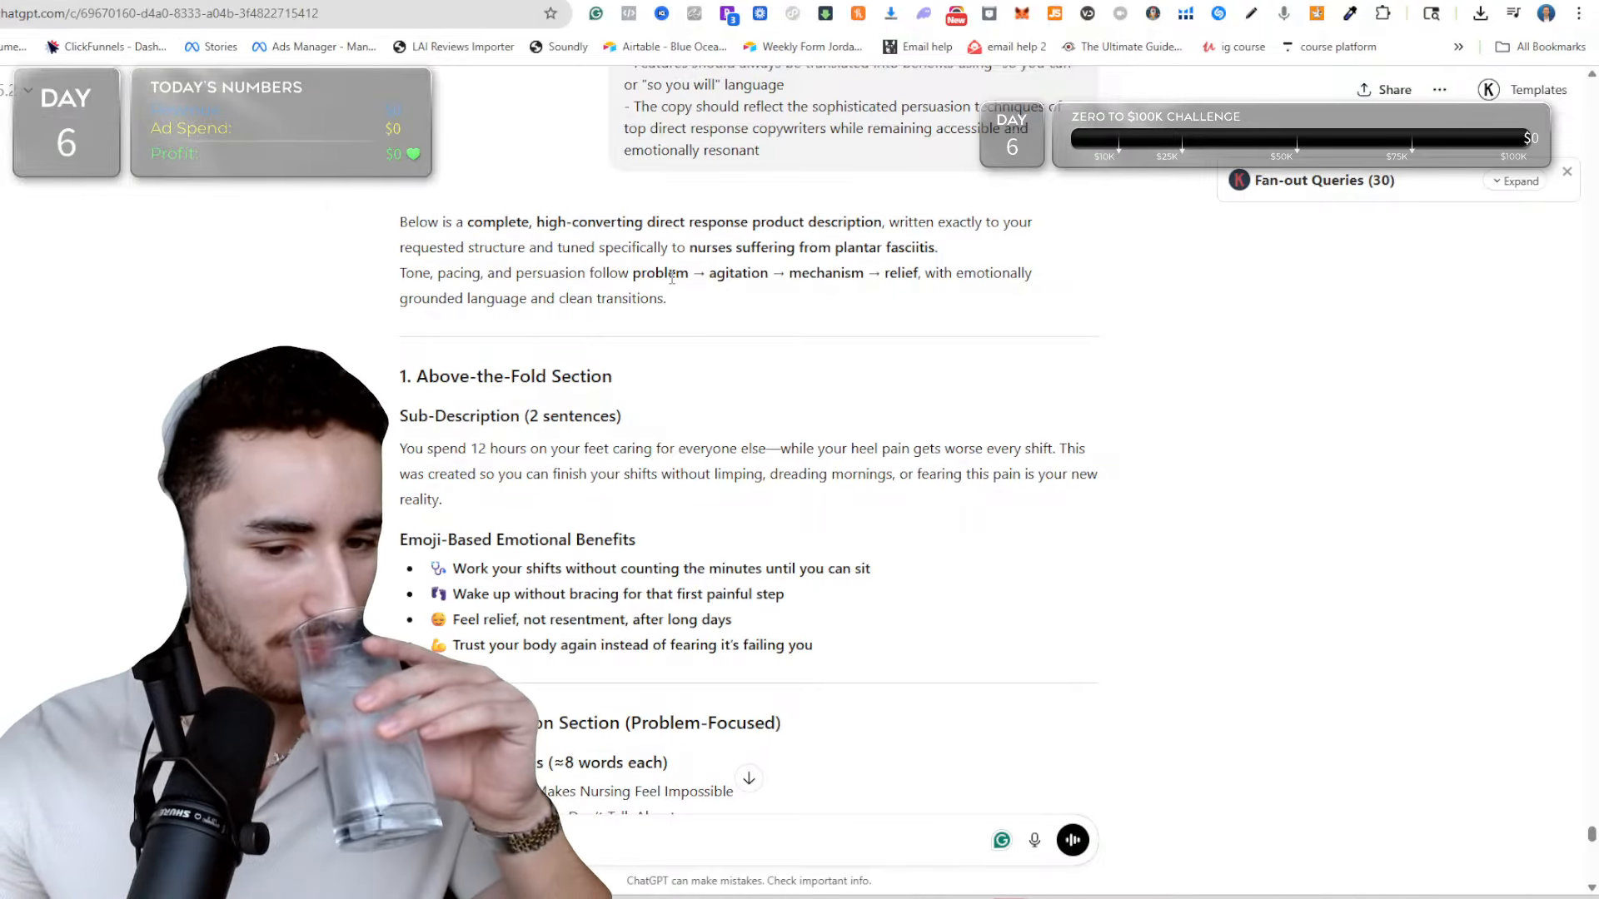
{"action": "key", "text": "ctrl+Tab"}
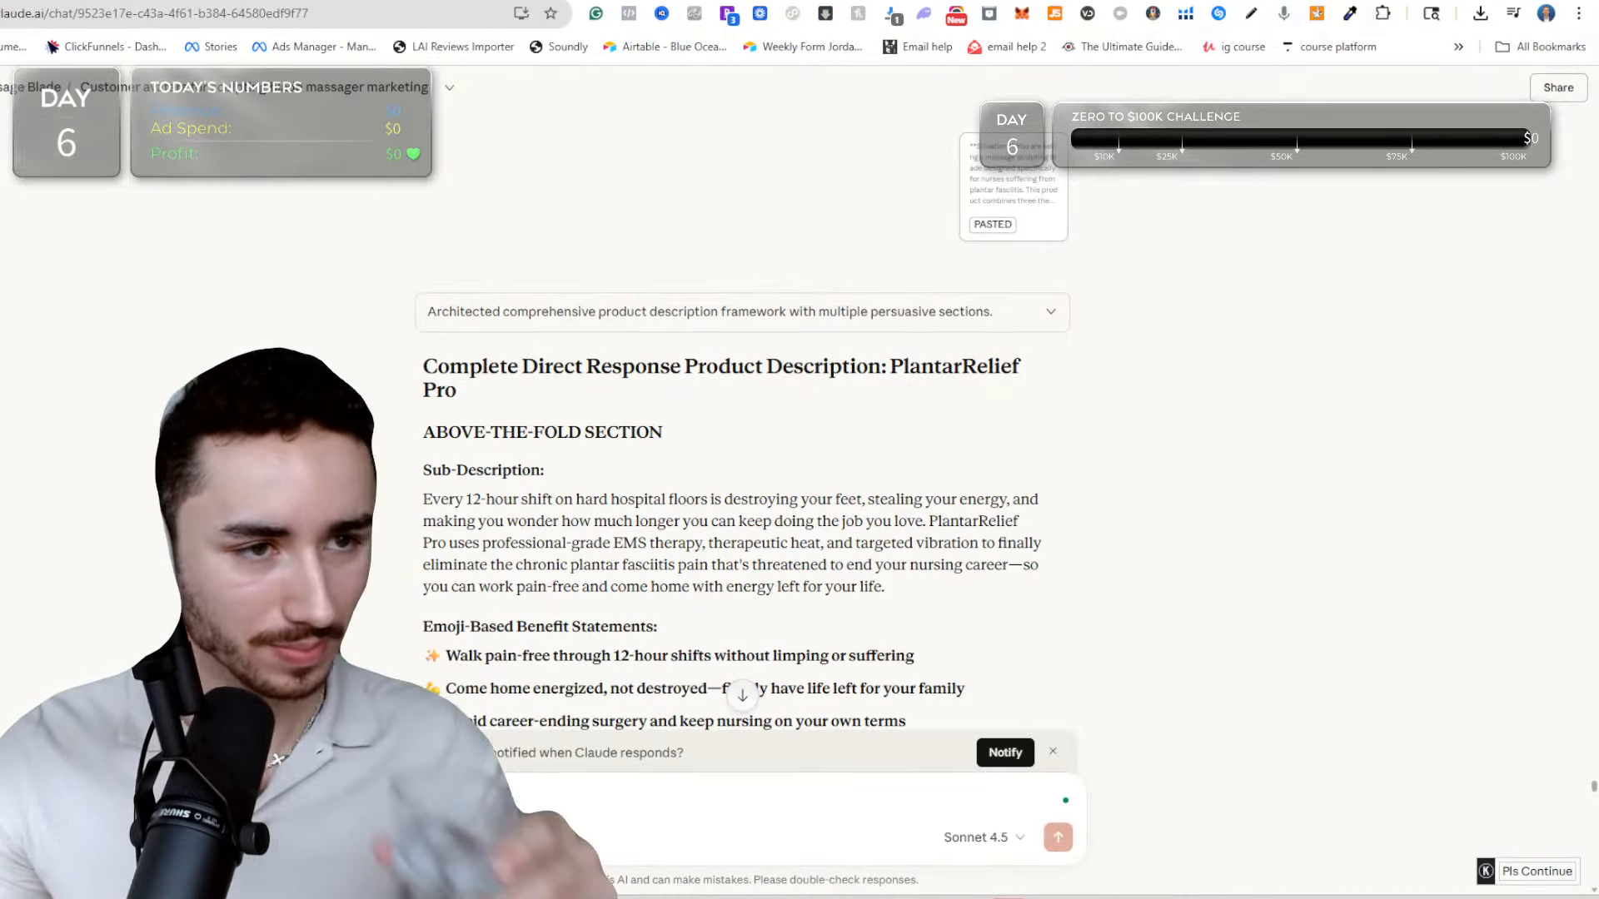
{"action": "key", "text": "ctrl+Tab"}
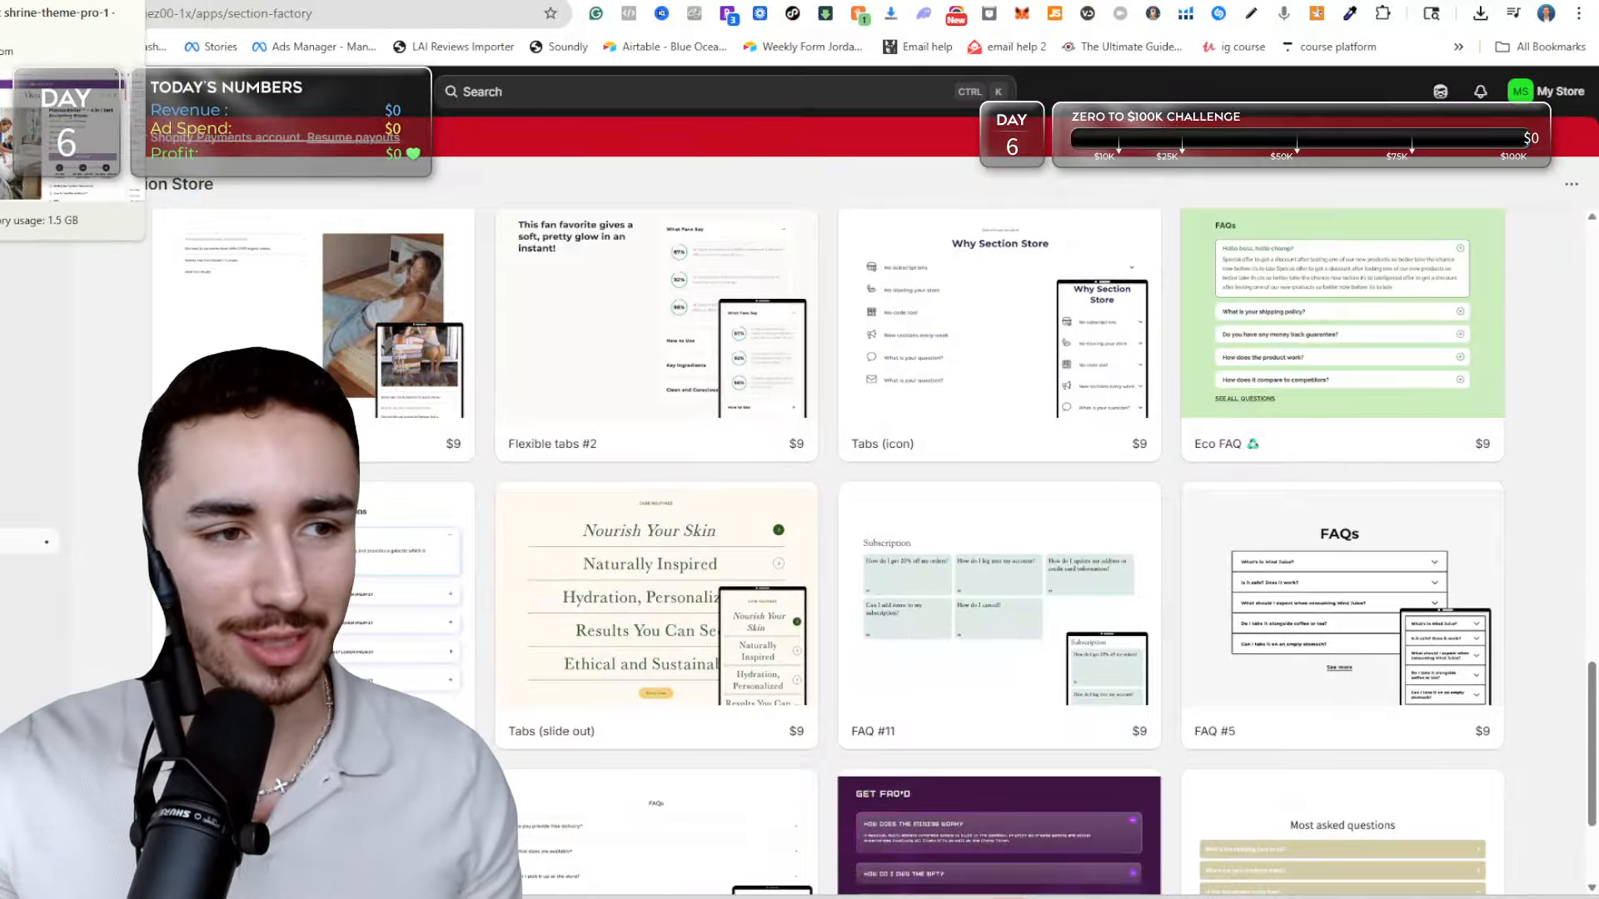
{"action": "key", "text": "ctrl+Tab"}
{"action": "scroll", "coordinate": [822, 312], "scroll_direction": "down", "scroll_amount": 2}
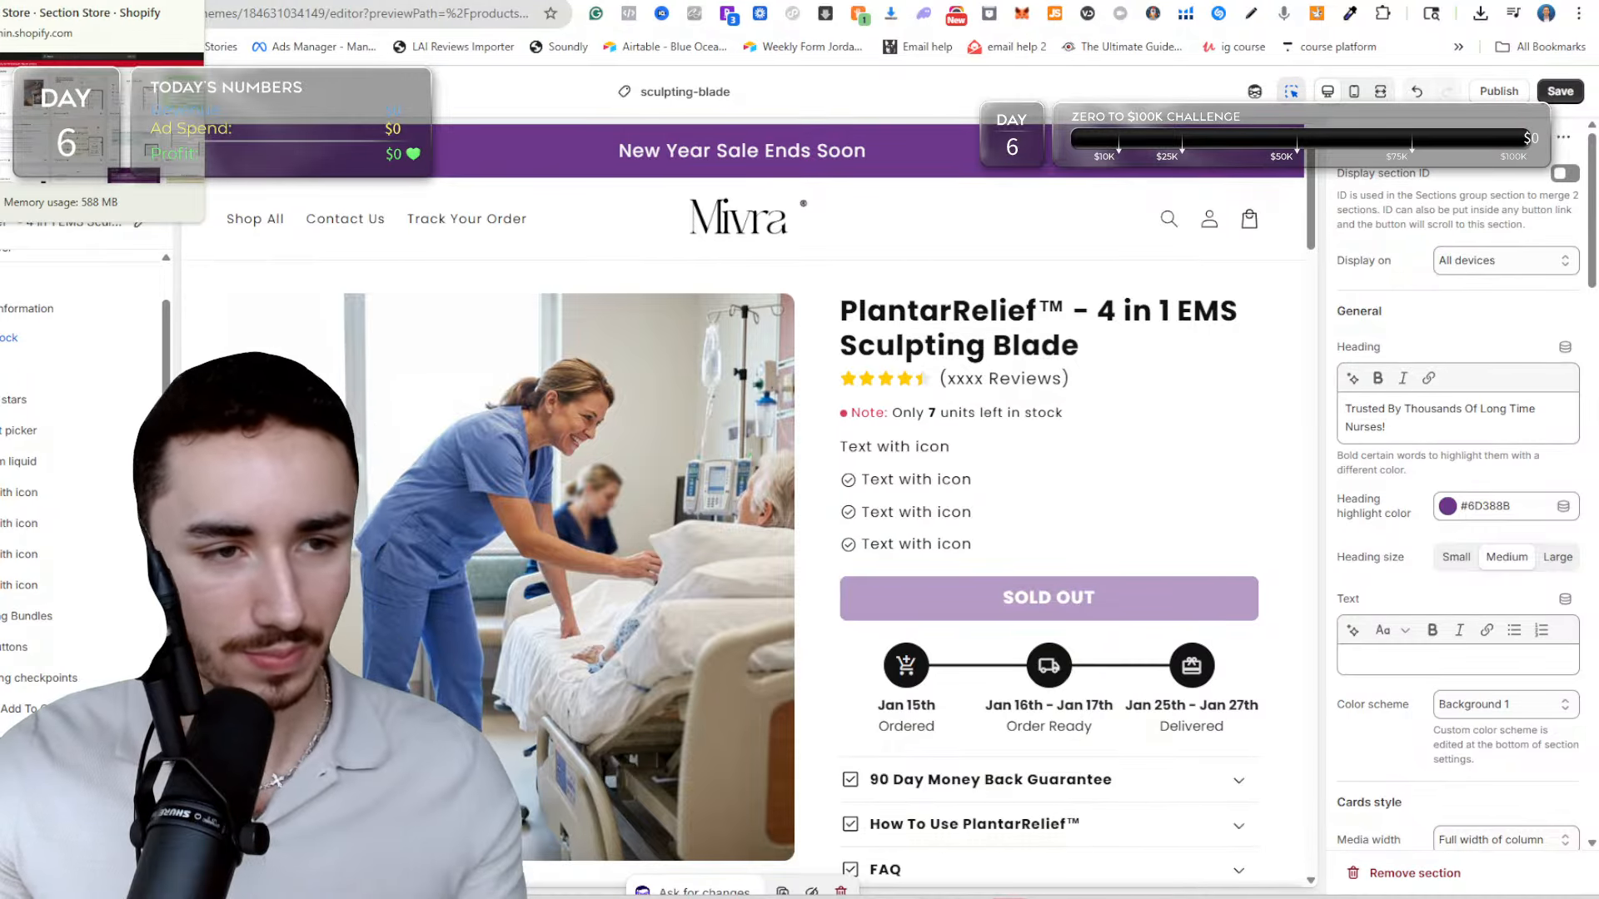
{"action": "left_click", "coordinate": [127, 2]}
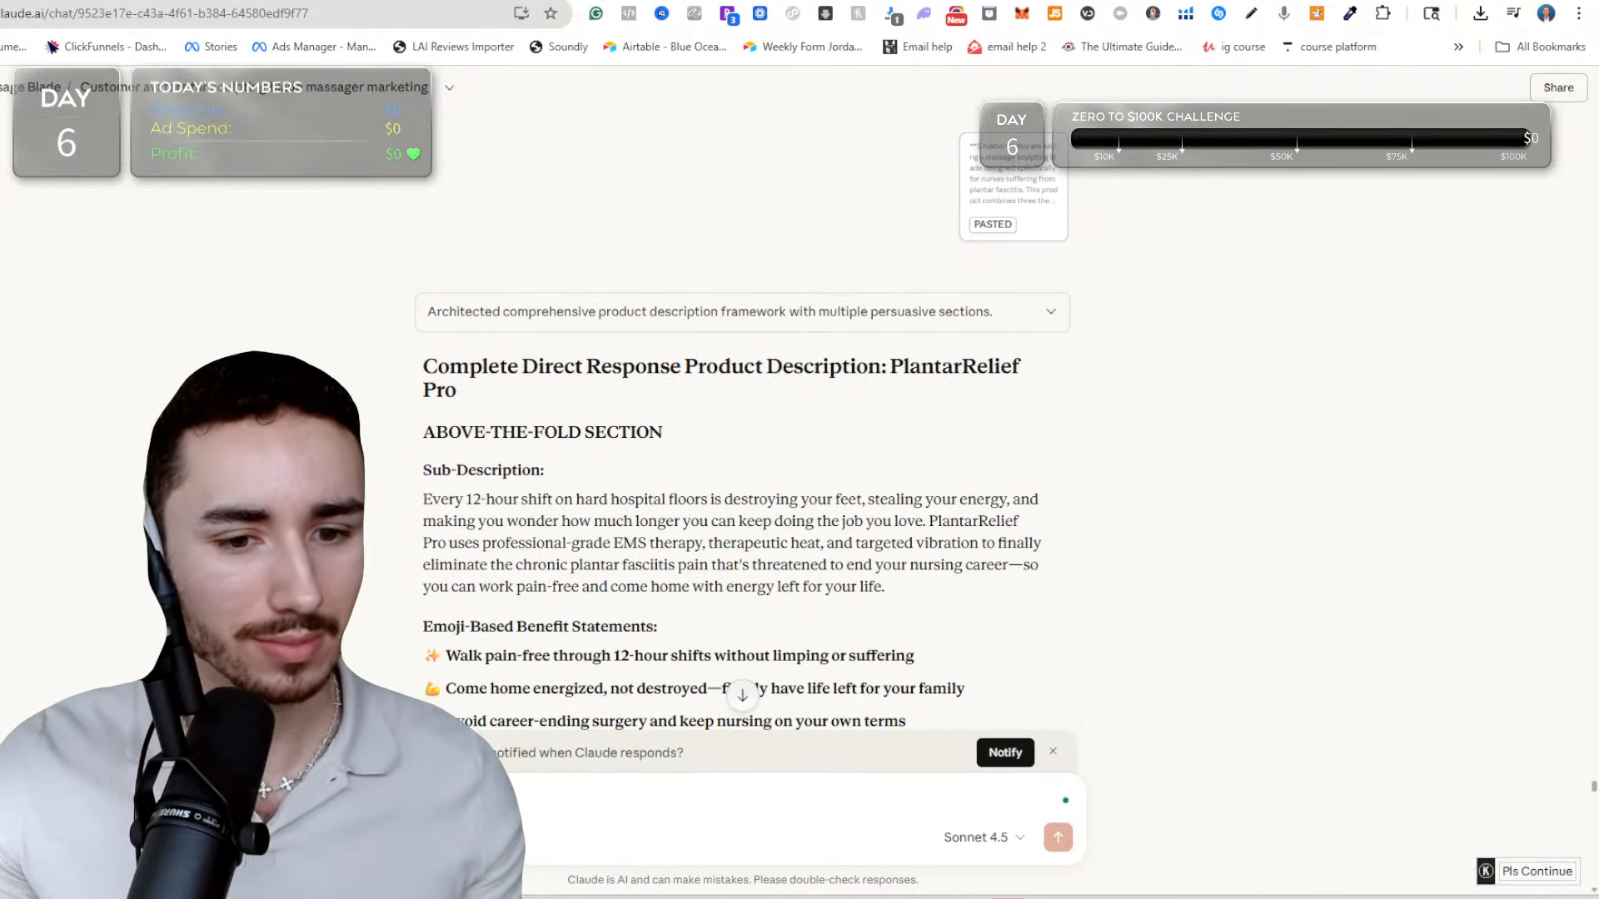
Copy the above-the-fold sub-description and emoji-based benefit statements from Claude's answer and switch to the ad copy document in Google Docs.
{"action": "scroll", "coordinate": [744, 376], "scroll_direction": "down", "scroll_amount": 1}
{"action": "scroll", "coordinate": [743, 376], "scroll_direction": "down", "scroll_amount": 4}
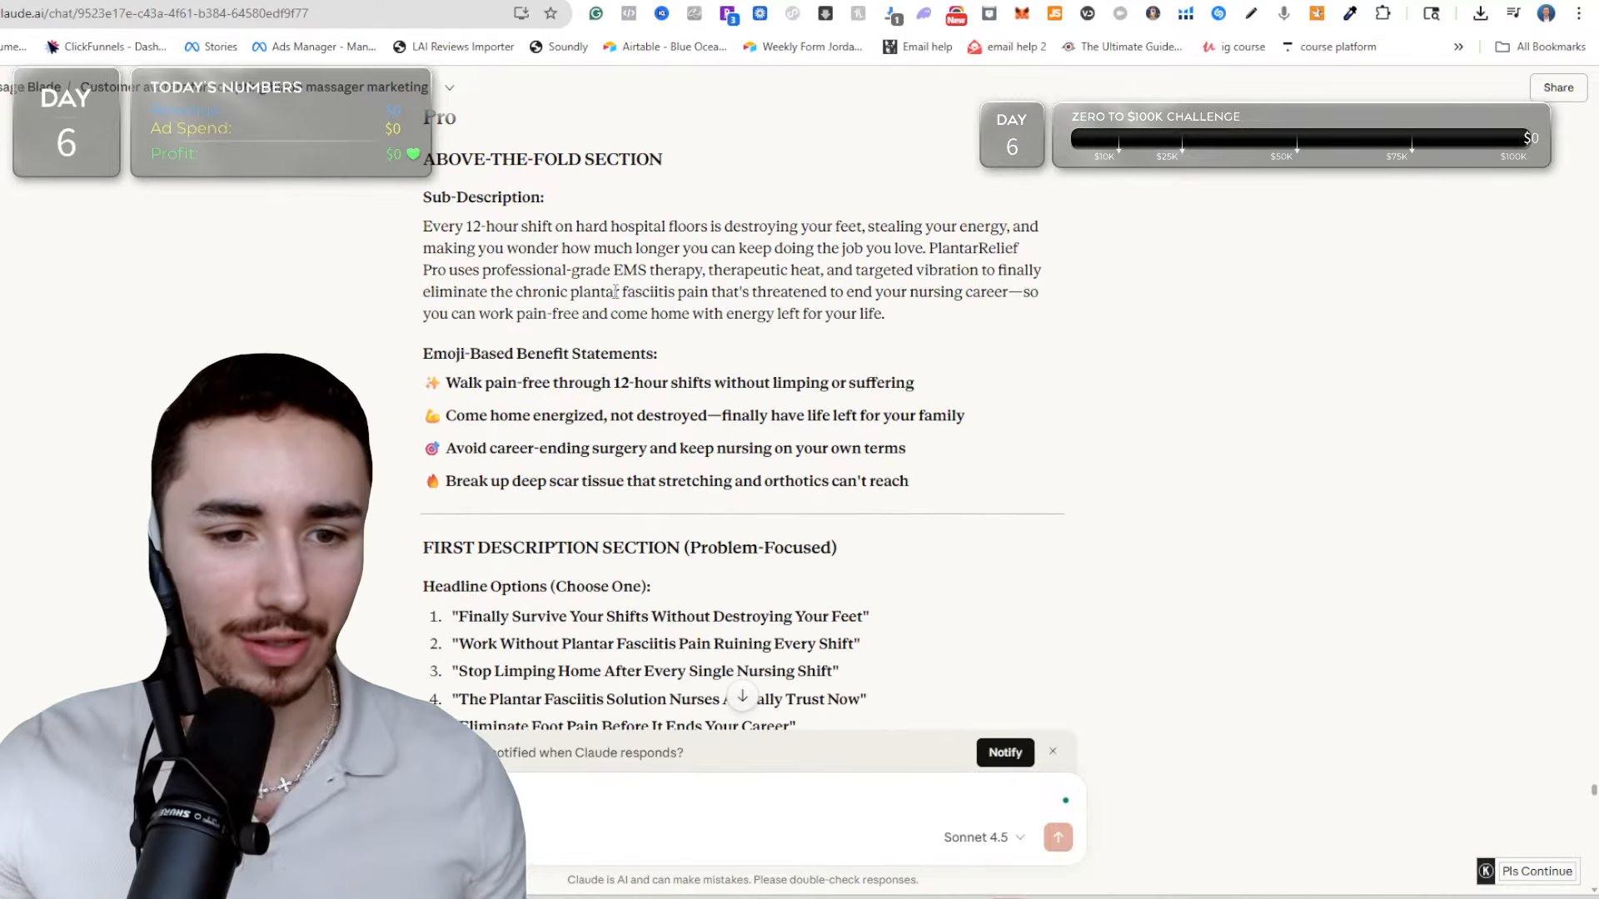
{"action": "scroll", "coordinate": [594, 297], "scroll_direction": "up", "scroll_amount": 2}
{"action": "scroll", "coordinate": [593, 297], "scroll_direction": "down", "scroll_amount": 1}
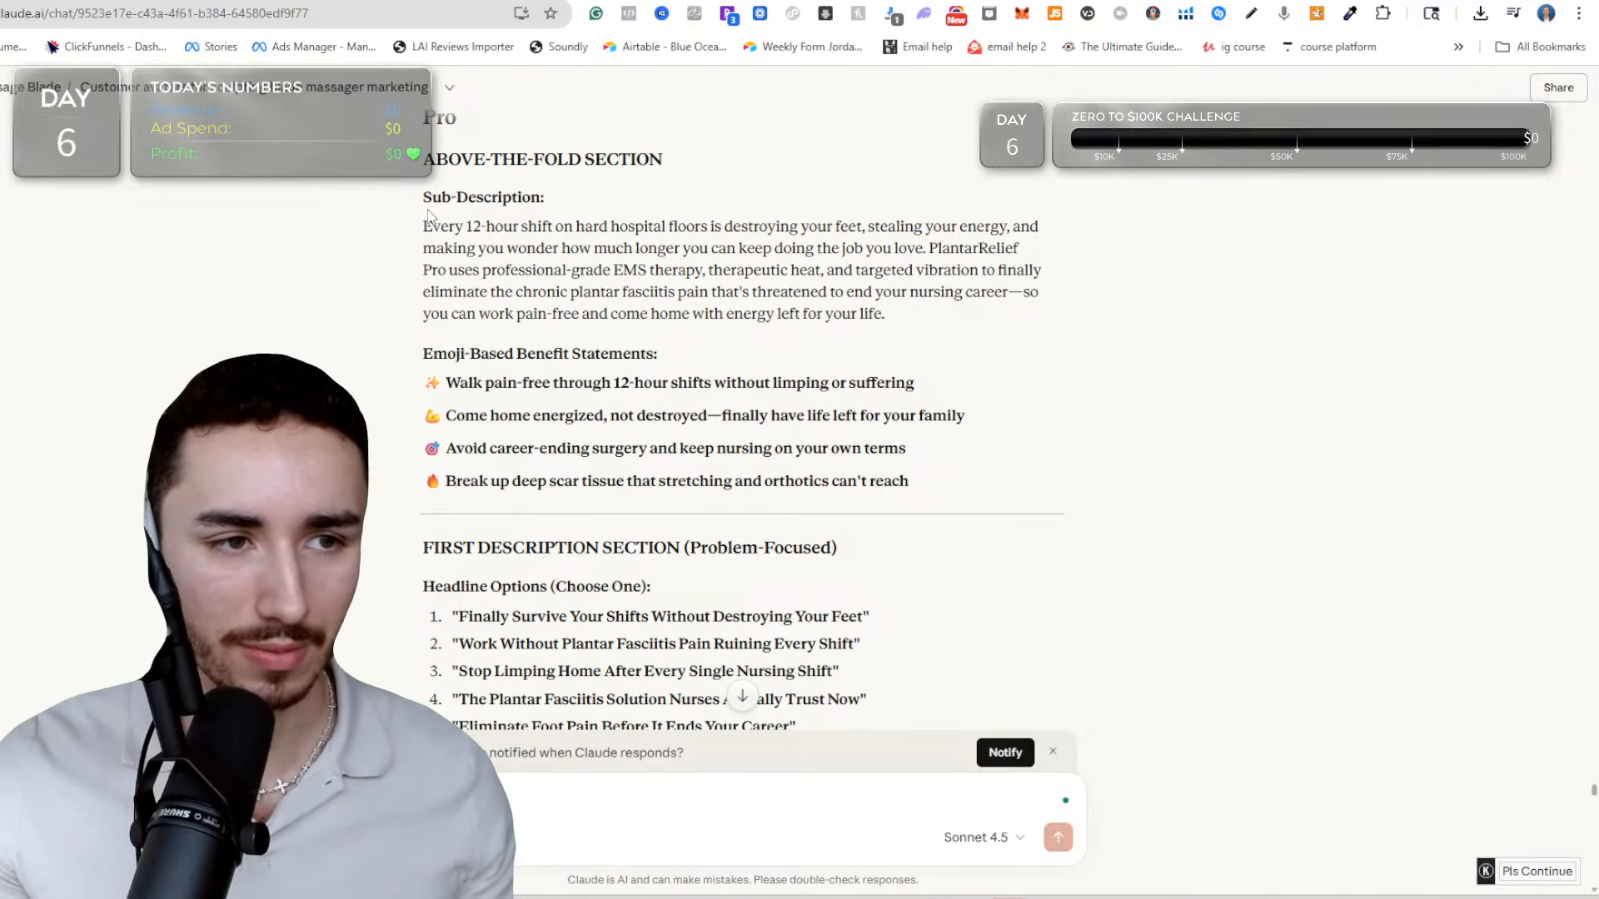
{"action": "left_click_drag", "start_coordinate": [425, 218], "coordinate": [945, 473]}
{"action": "key", "text": "ctrl+c"}
{"action": "key", "text": "ctrl+Tab"}
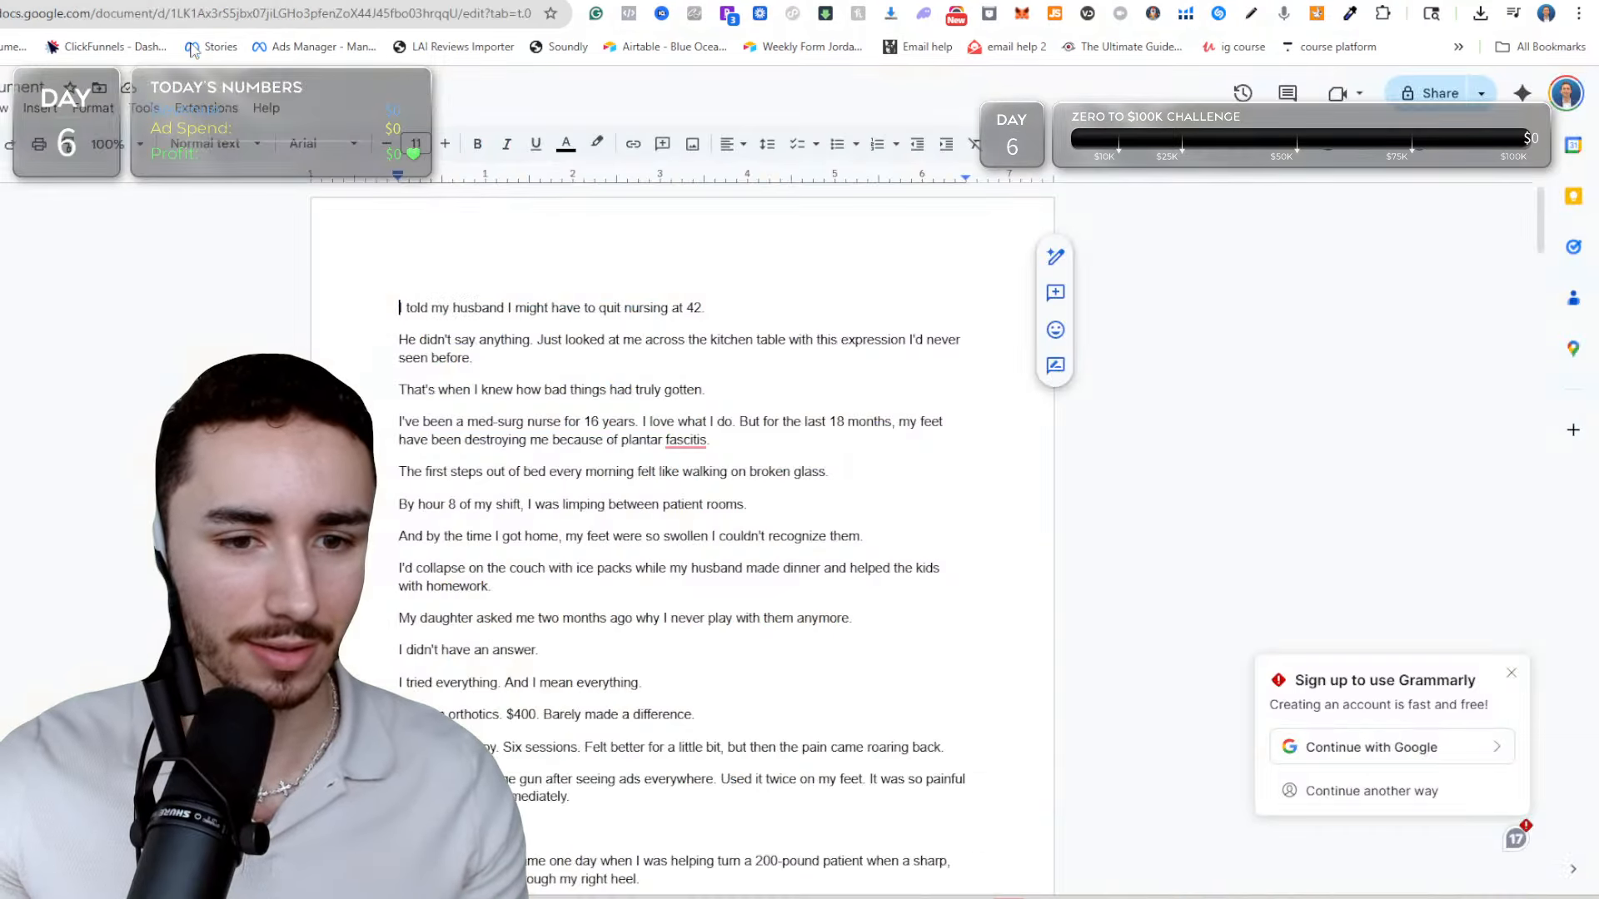
Paste the copied text at the end of the document, a few blank lines below the headline list.
{"action": "scroll", "coordinate": [794, 383], "scroll_direction": "down", "scroll_amount": 20}
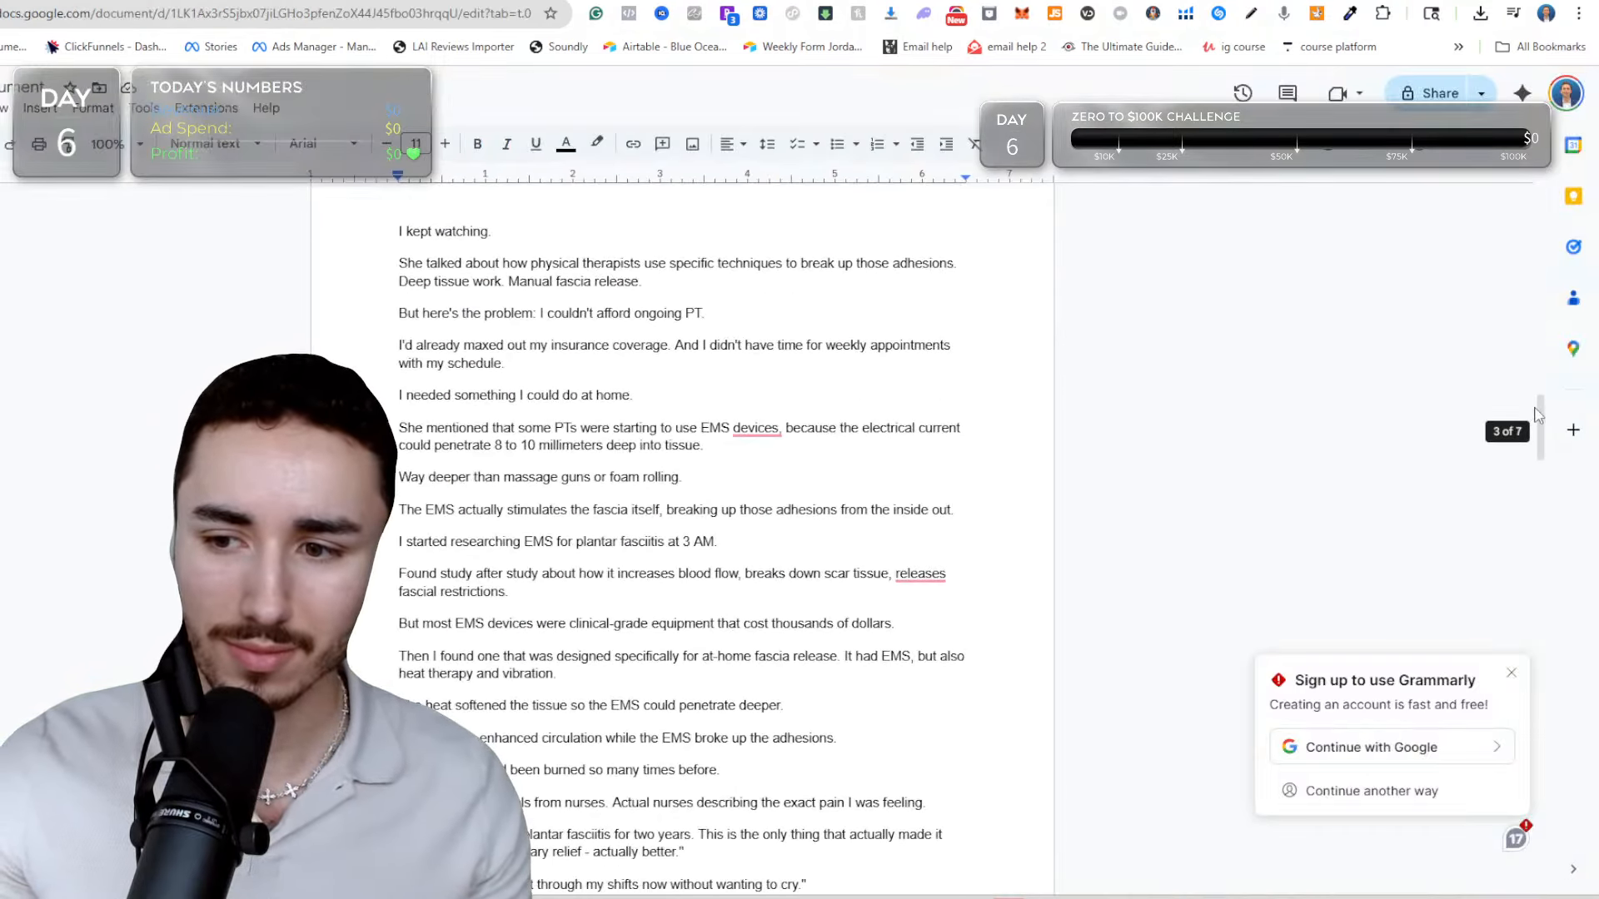
{"action": "scroll", "coordinate": [1326, 429], "scroll_direction": "down", "scroll_amount": 20}
{"action": "left_click", "coordinate": [777, 601]}
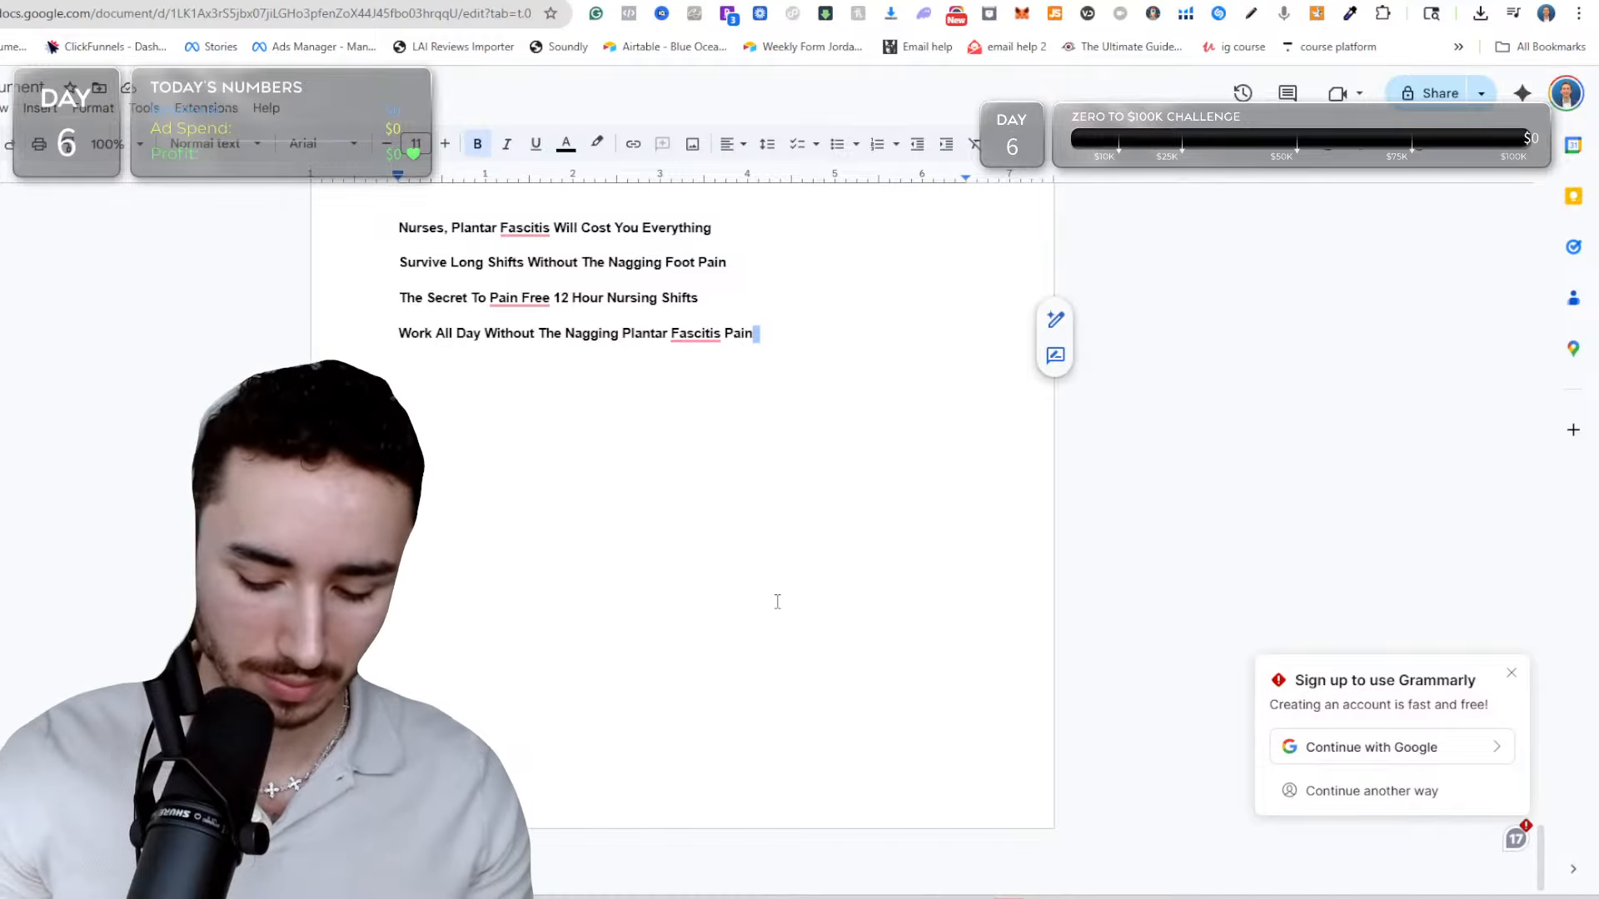
{"action": "key", "text": "Return"}
{"action": "key", "text": "Return"}
{"action": "key", "text": "Return"}
{"action": "key", "text": "Return"}
{"action": "key", "text": "ctrl+v"}
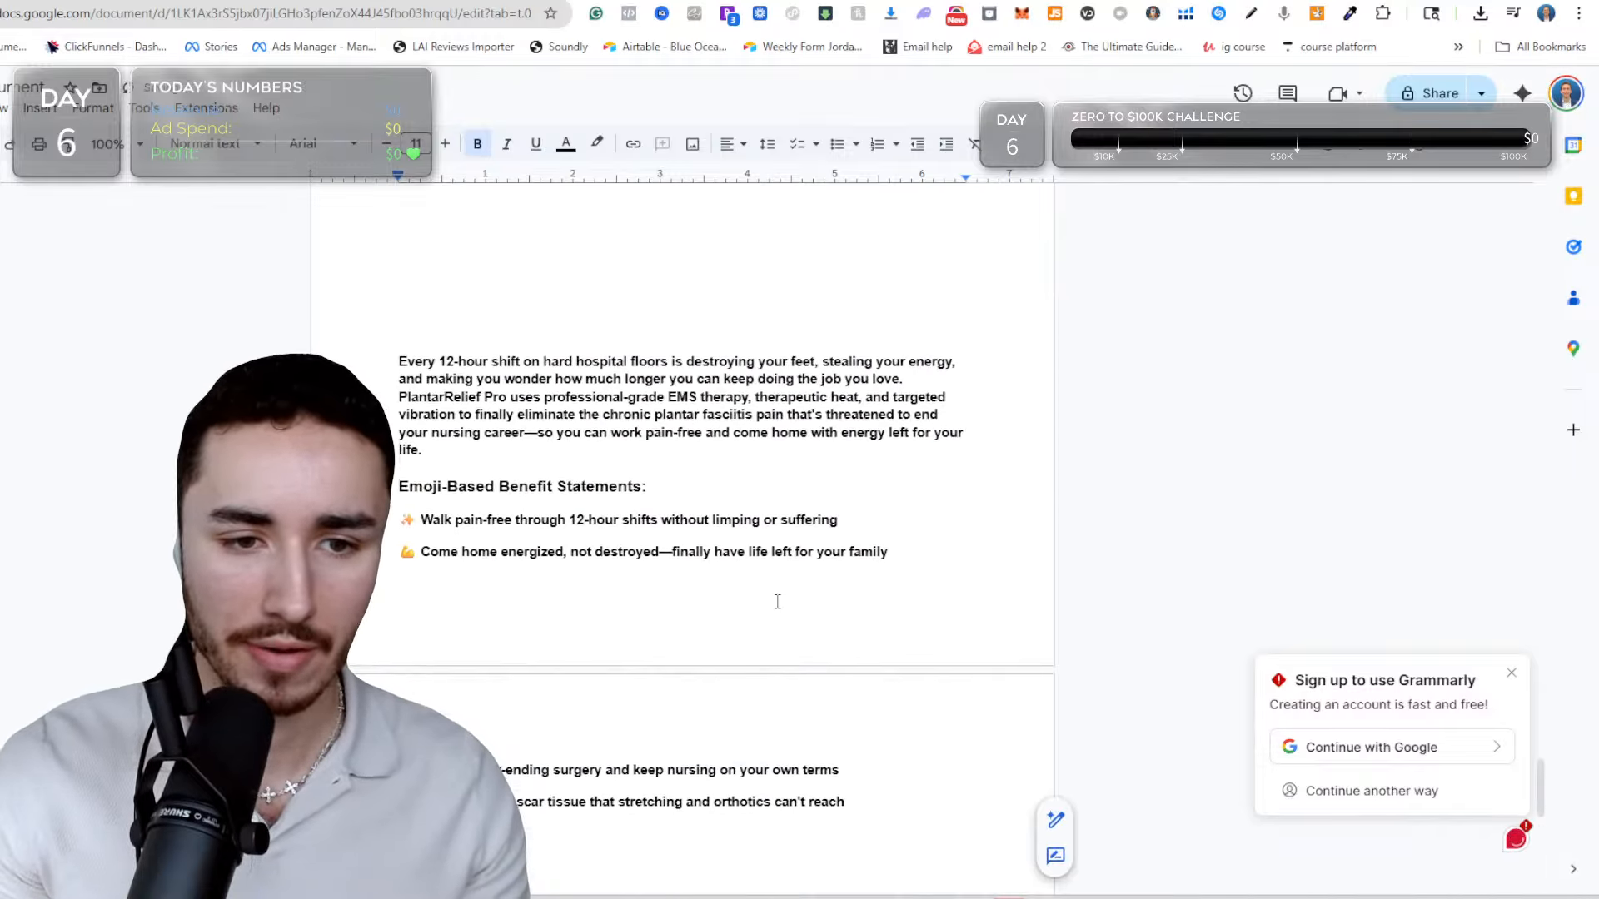
Split the pasted sub-description before "PlantarRelief Pro uses", leaving a blank line between the two sentences.
{"action": "scroll", "coordinate": [777, 602], "scroll_direction": "up", "scroll_amount": 1}
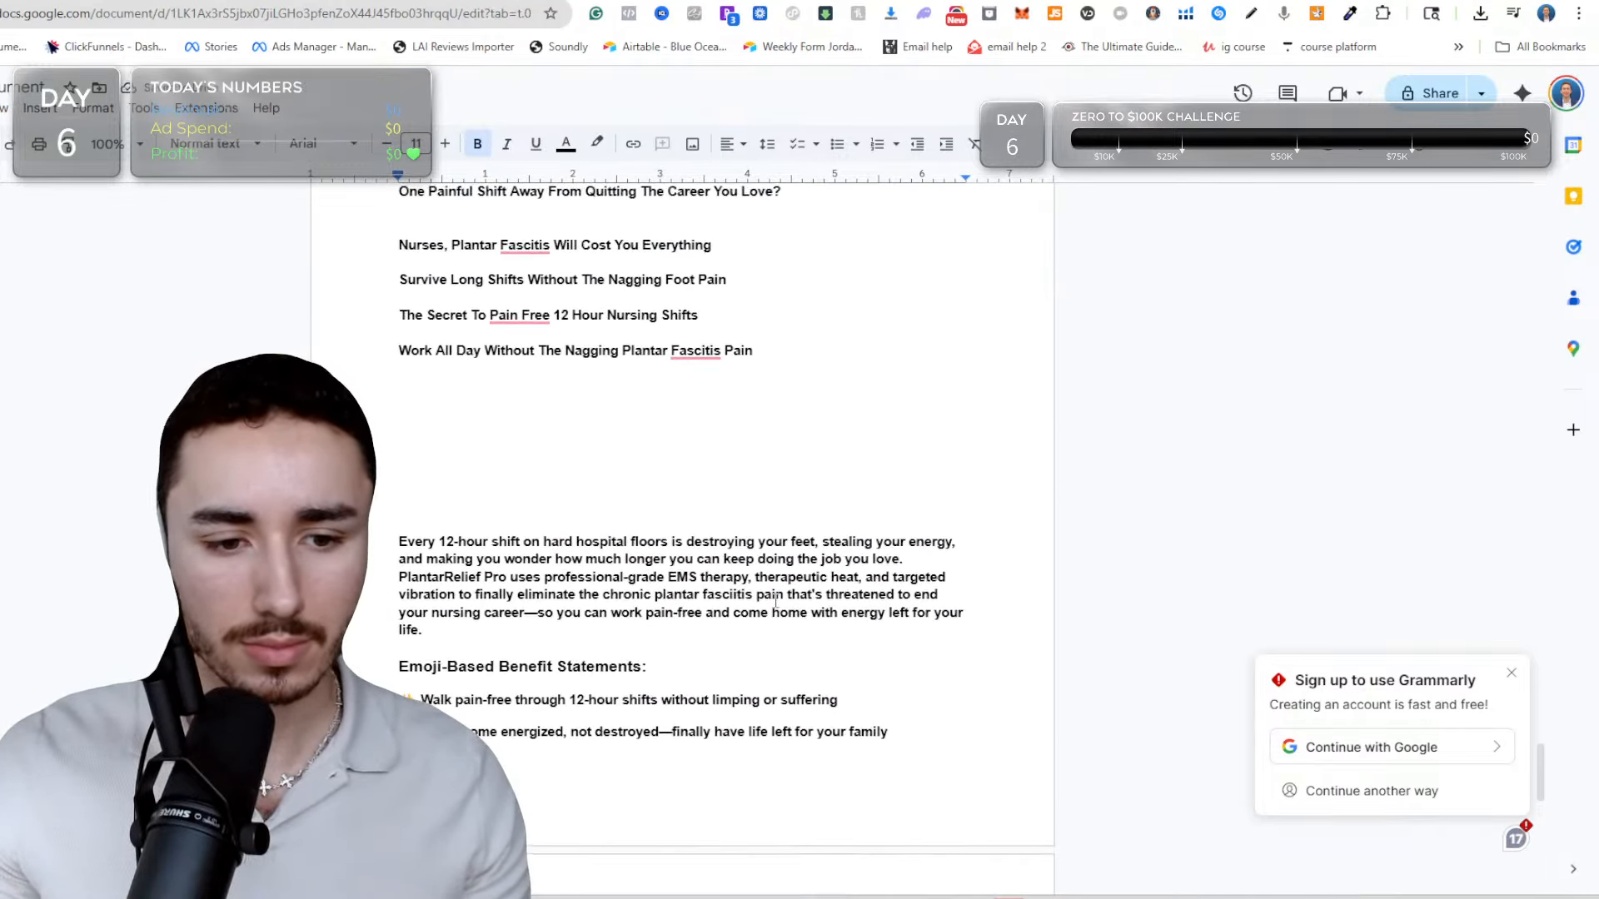
{"action": "scroll", "coordinate": [647, 550], "scroll_direction": "down", "scroll_amount": 2}
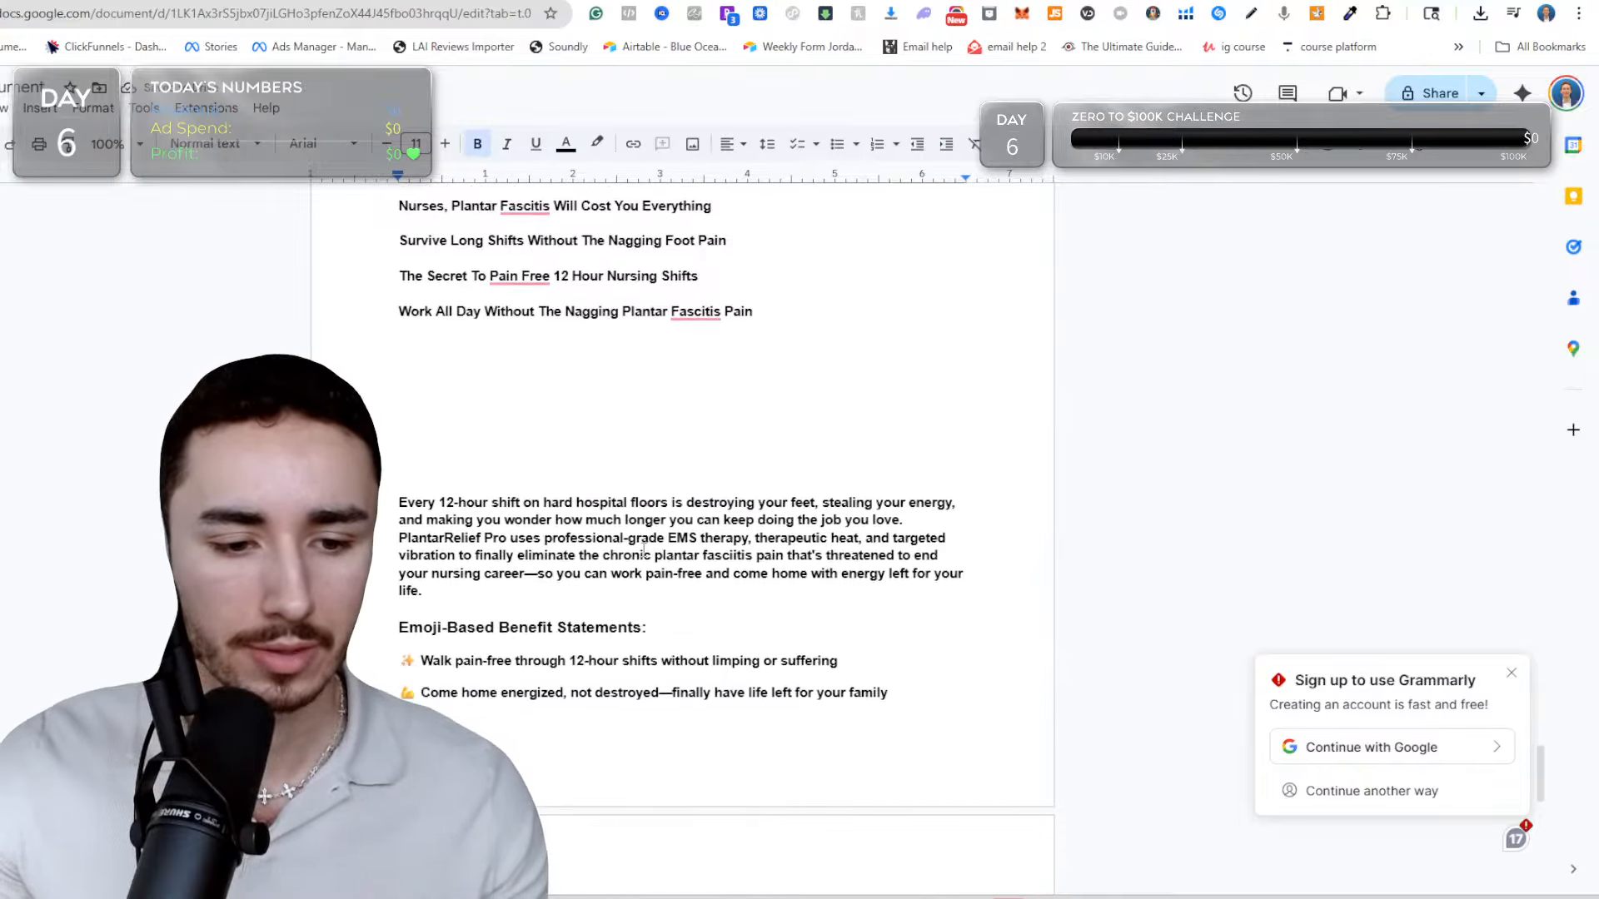
{"action": "left_click_drag", "start_coordinate": [399, 358], "coordinate": [526, 430]}
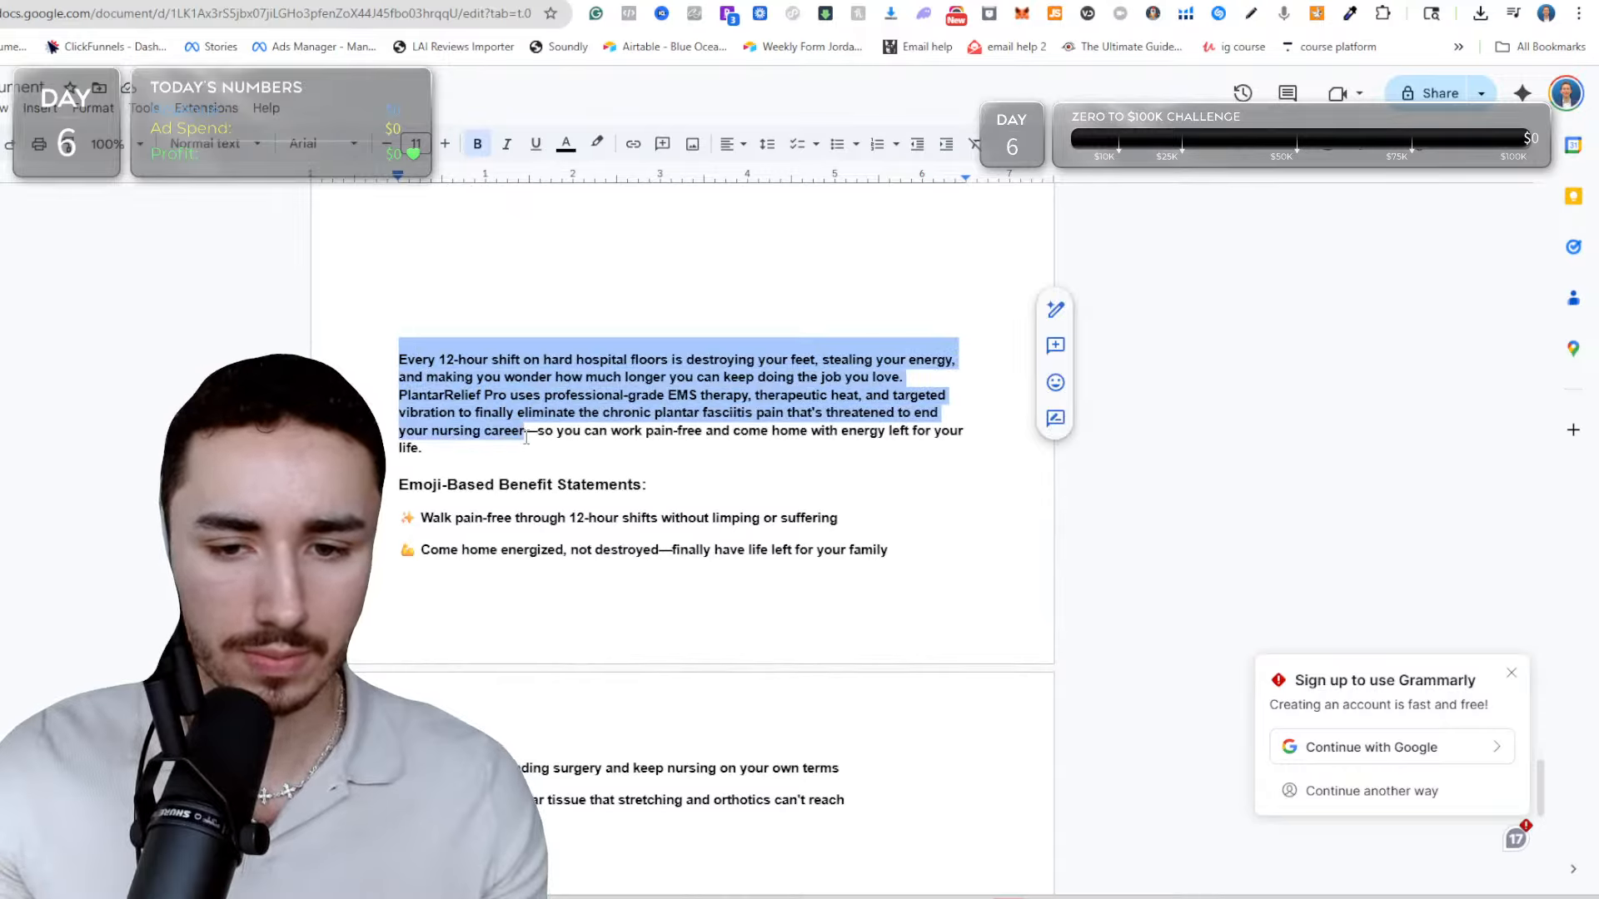
{"action": "left_click", "coordinate": [467, 346]}
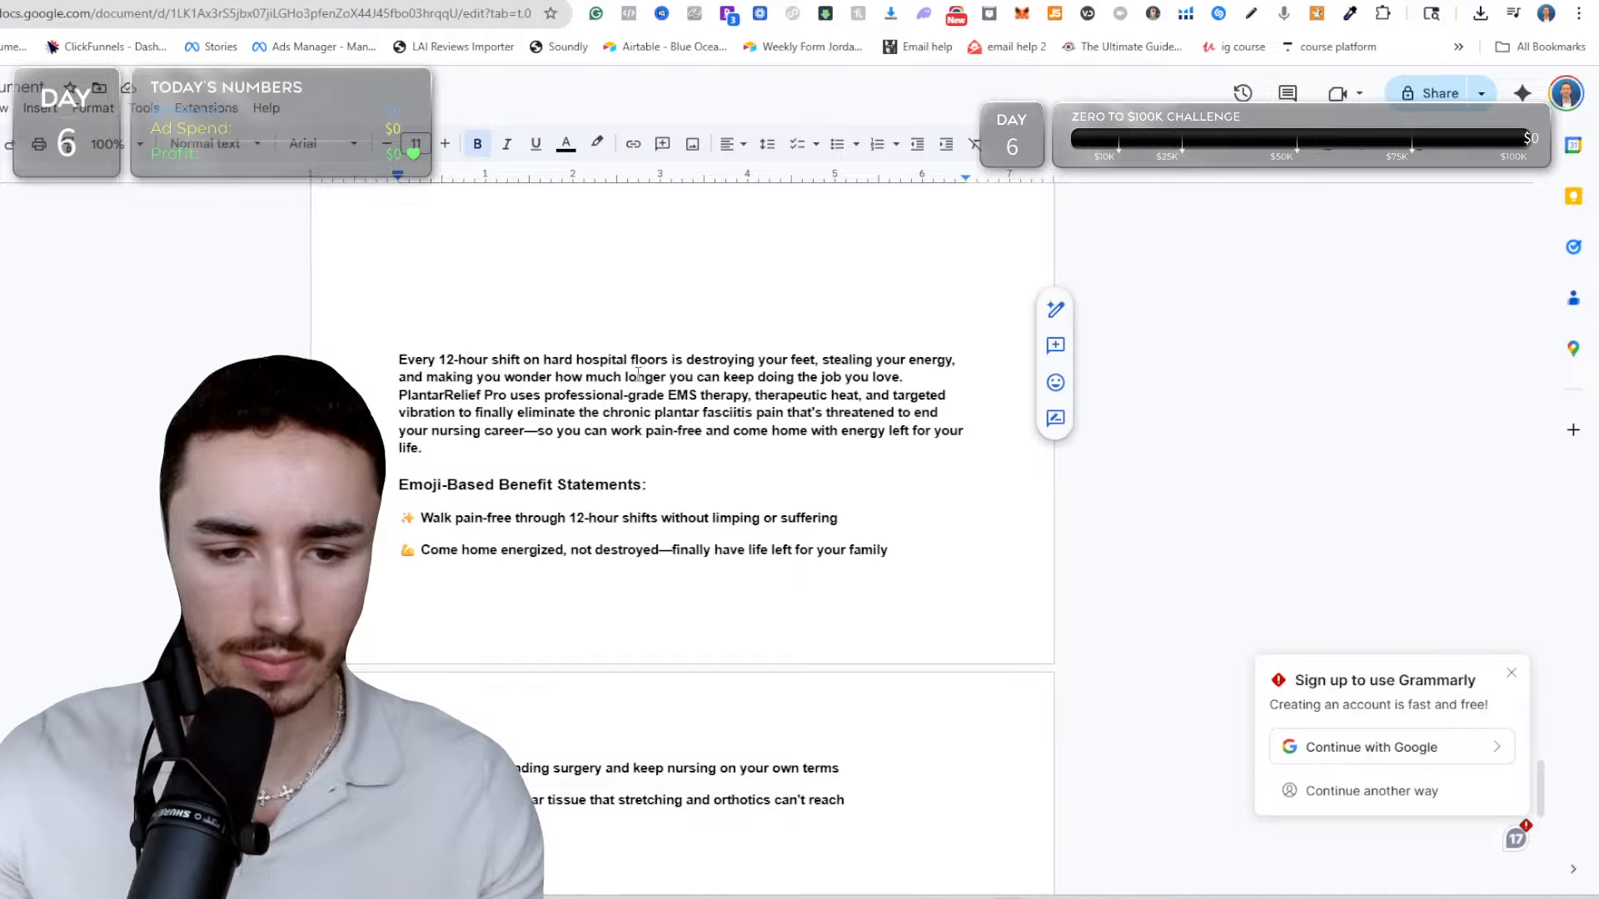
{"action": "left_click", "coordinate": [579, 328]}
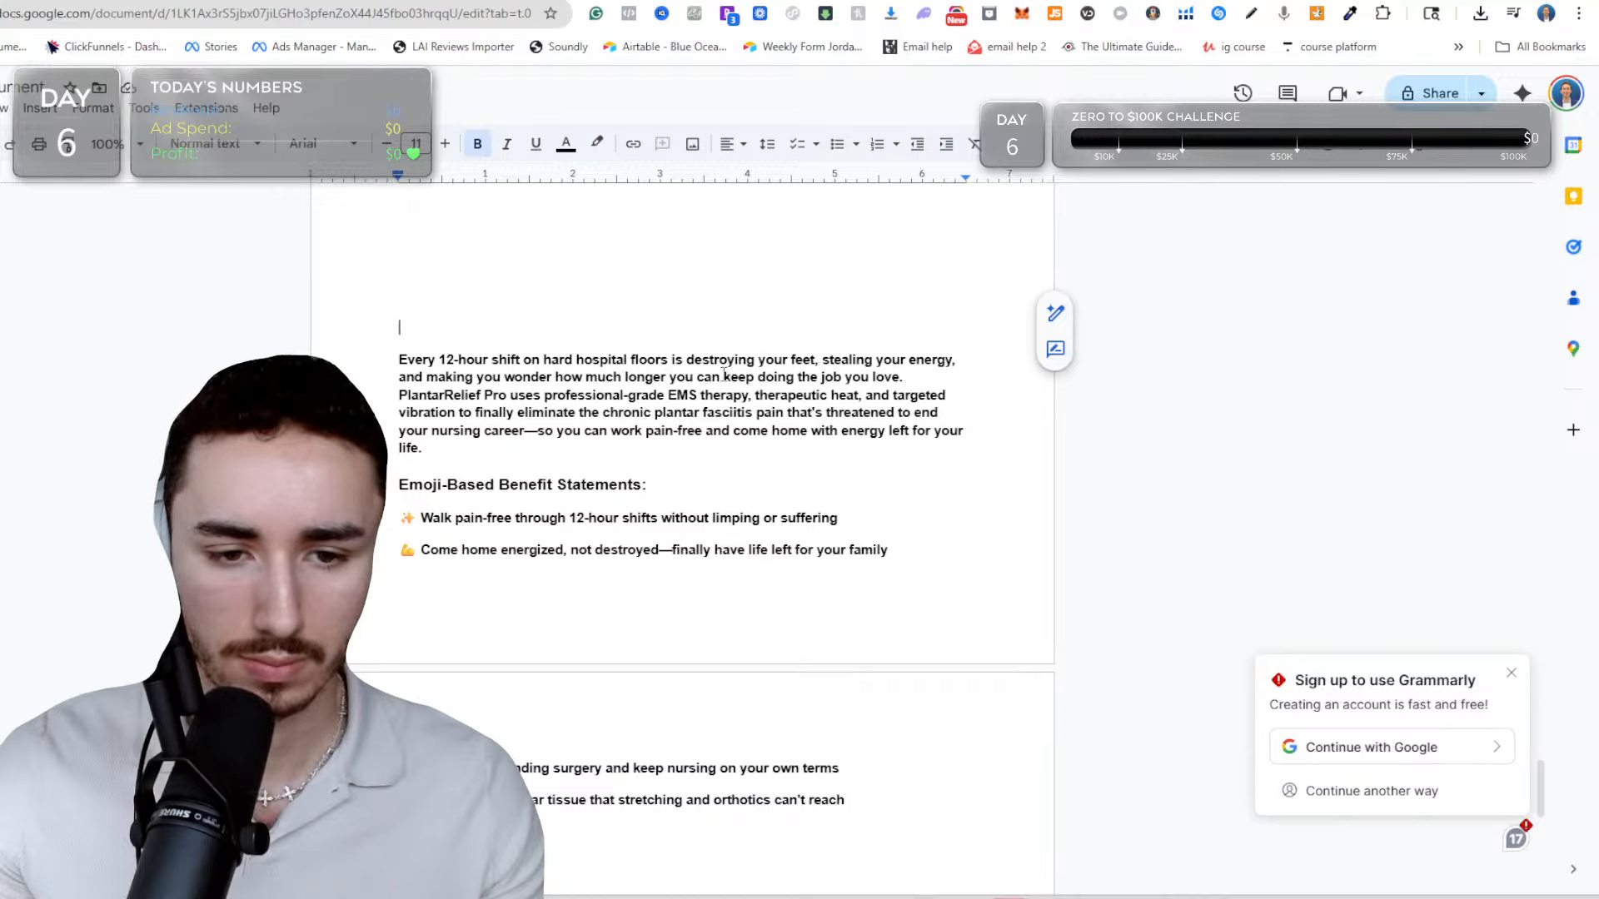
{"action": "left_click", "coordinate": [481, 395]}
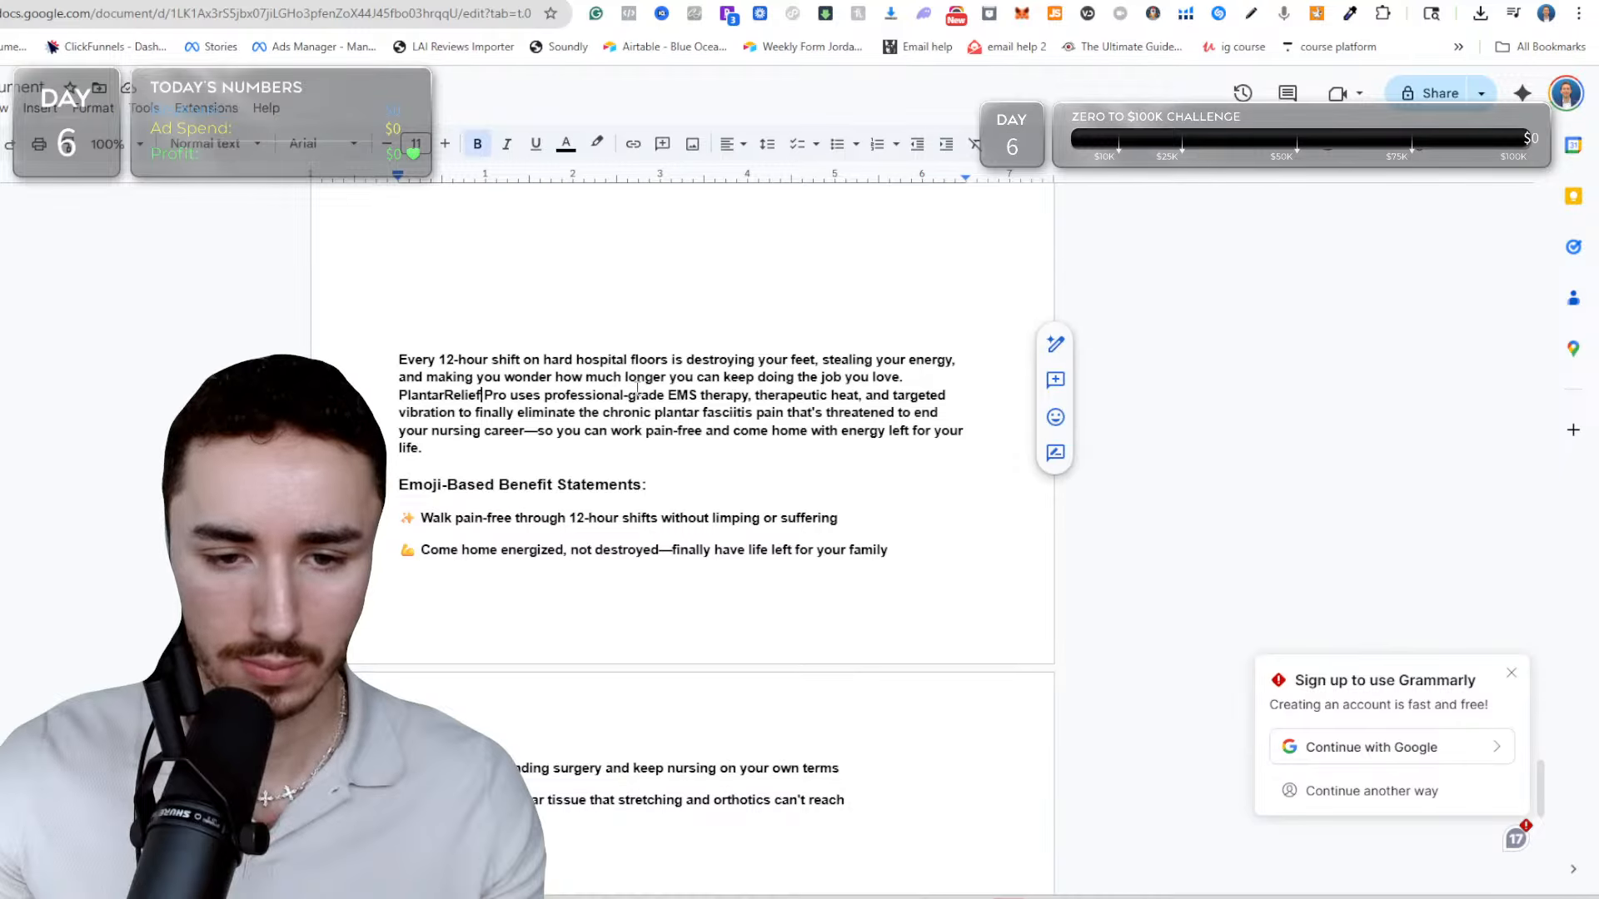
{"action": "left_click", "coordinate": [903, 374]}
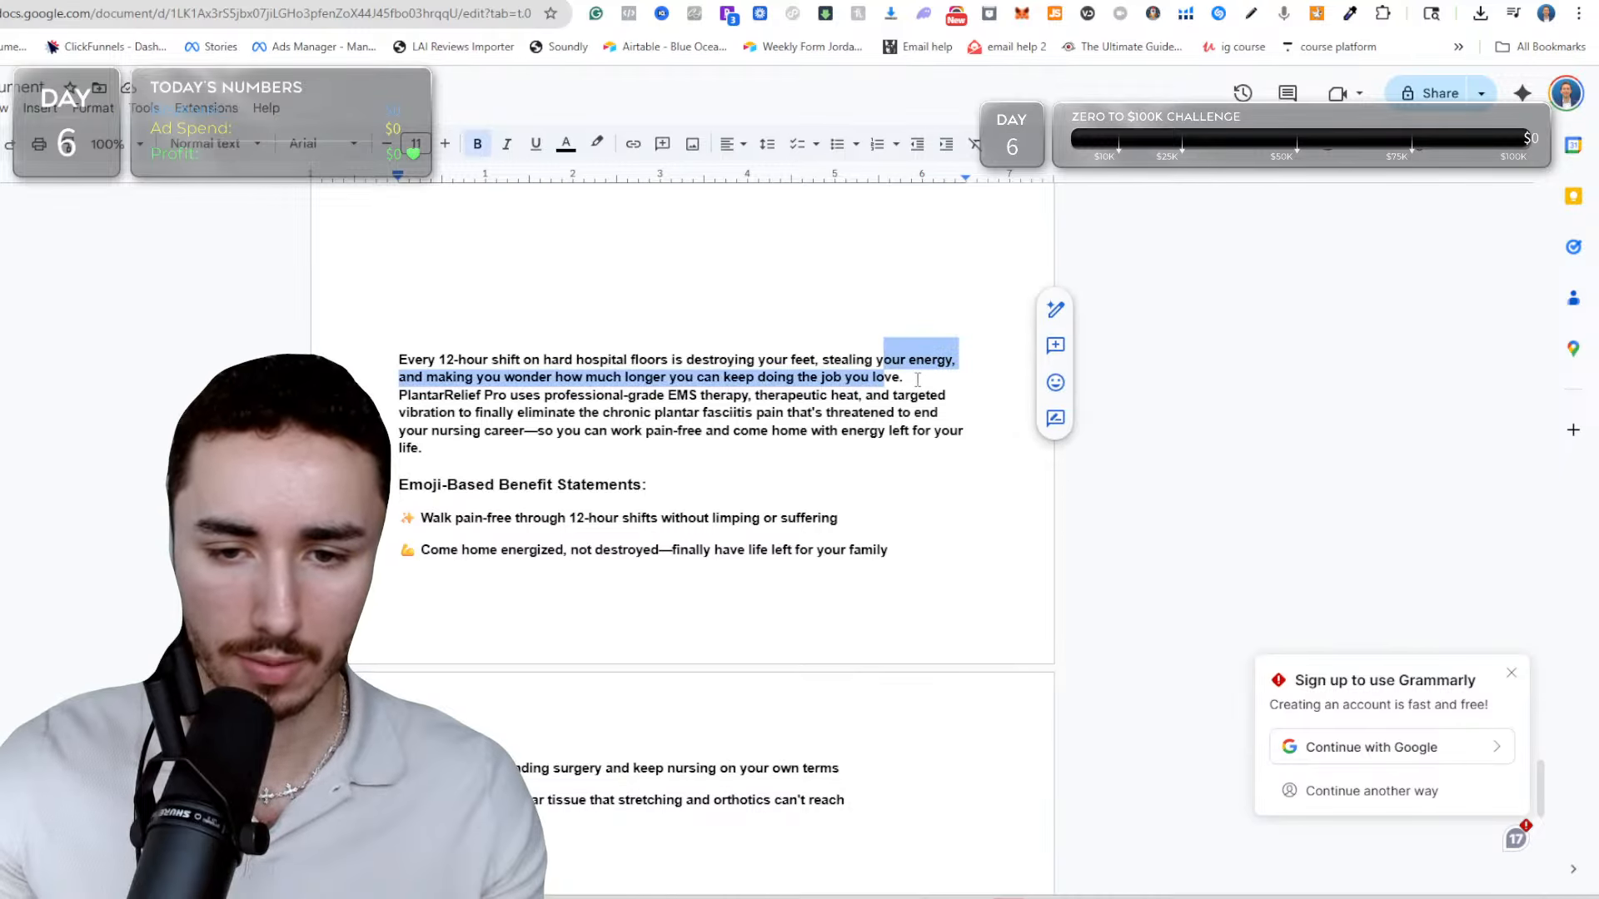
{"action": "key", "text": "Return"}
{"action": "key", "text": "Return"}
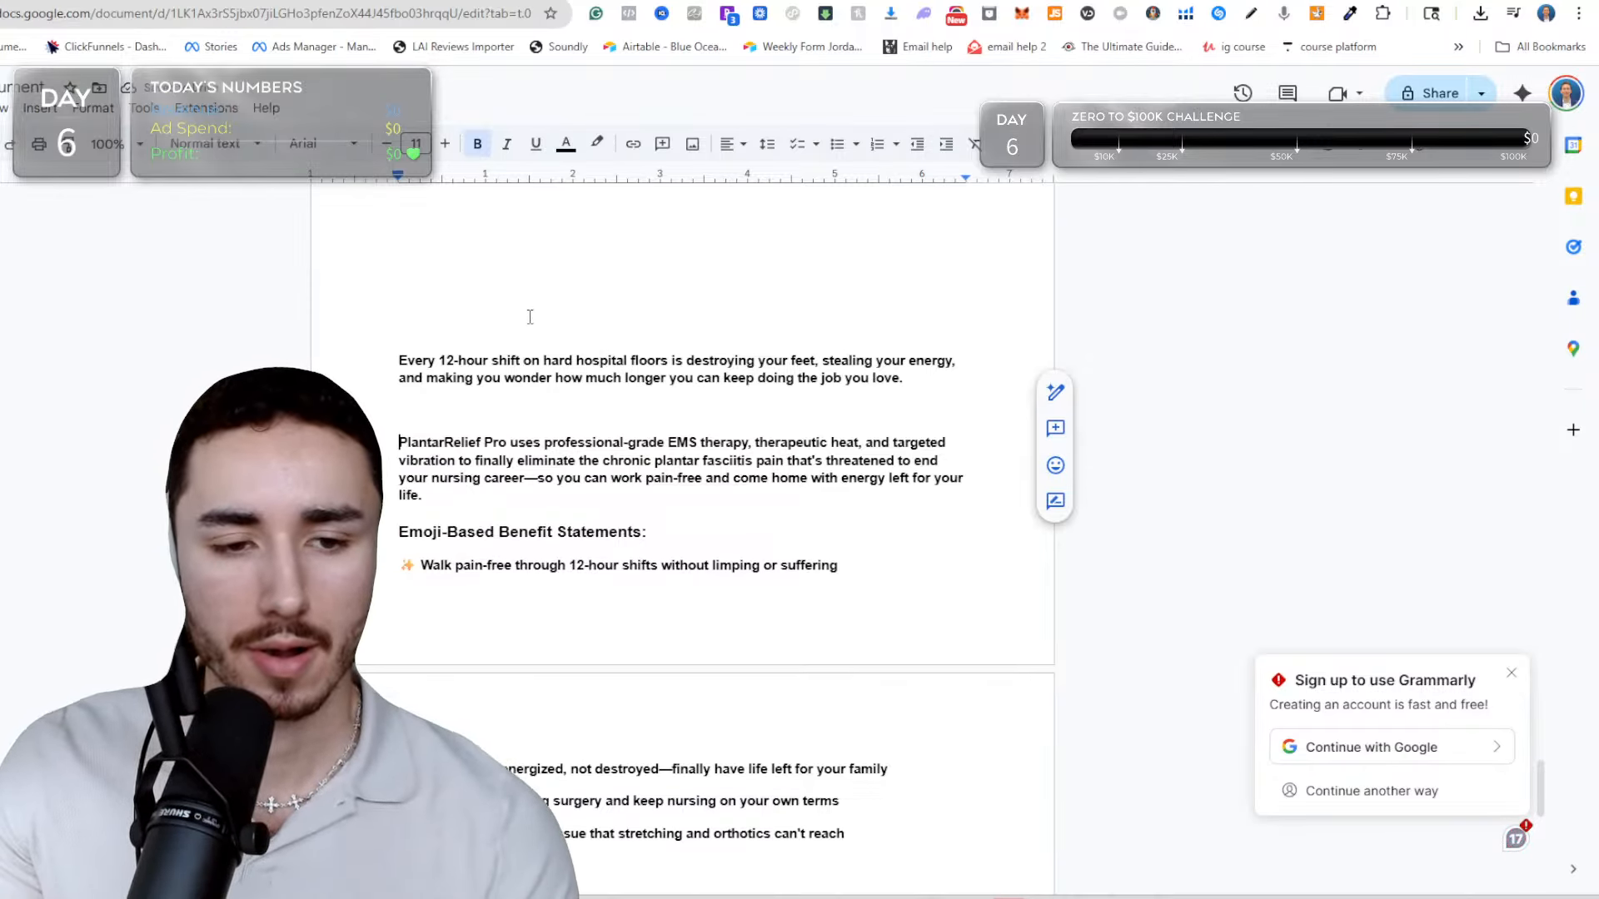
Start a rewritten sub-description above the pasted one with "Every long shift slowly destroys your feet".
{"action": "scroll", "coordinate": [528, 314], "scroll_direction": "up", "scroll_amount": 2}
{"action": "left_click", "coordinate": [533, 505]}
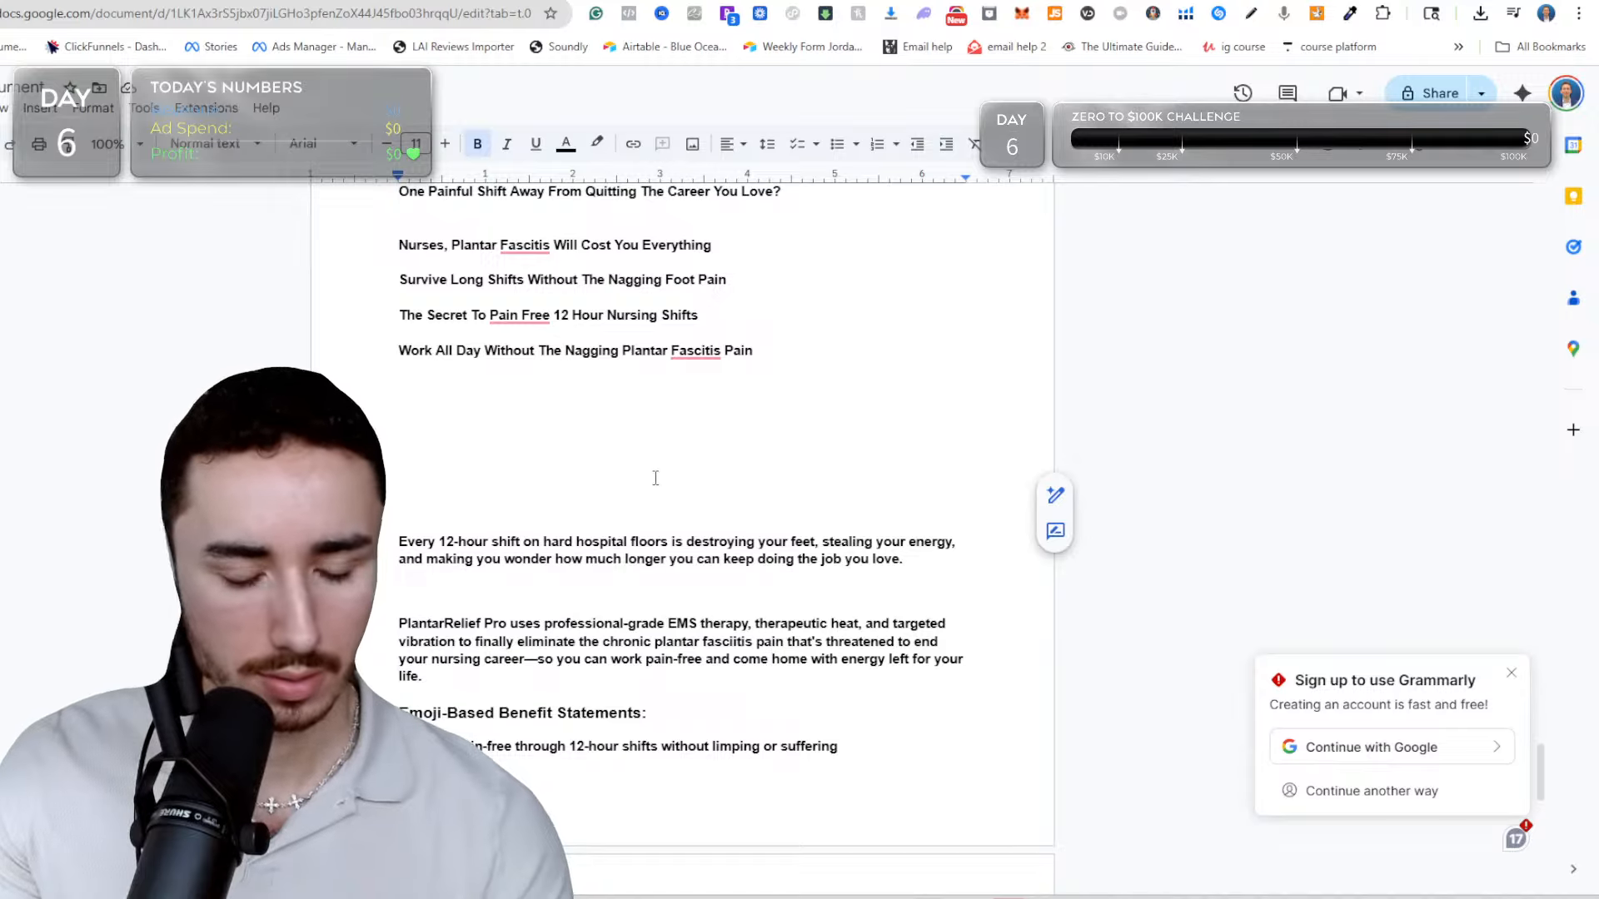
{"action": "type", "text": "Ve"}
{"action": "key", "text": "BackSpace"}
{"action": "key", "text": "BackSpace"}
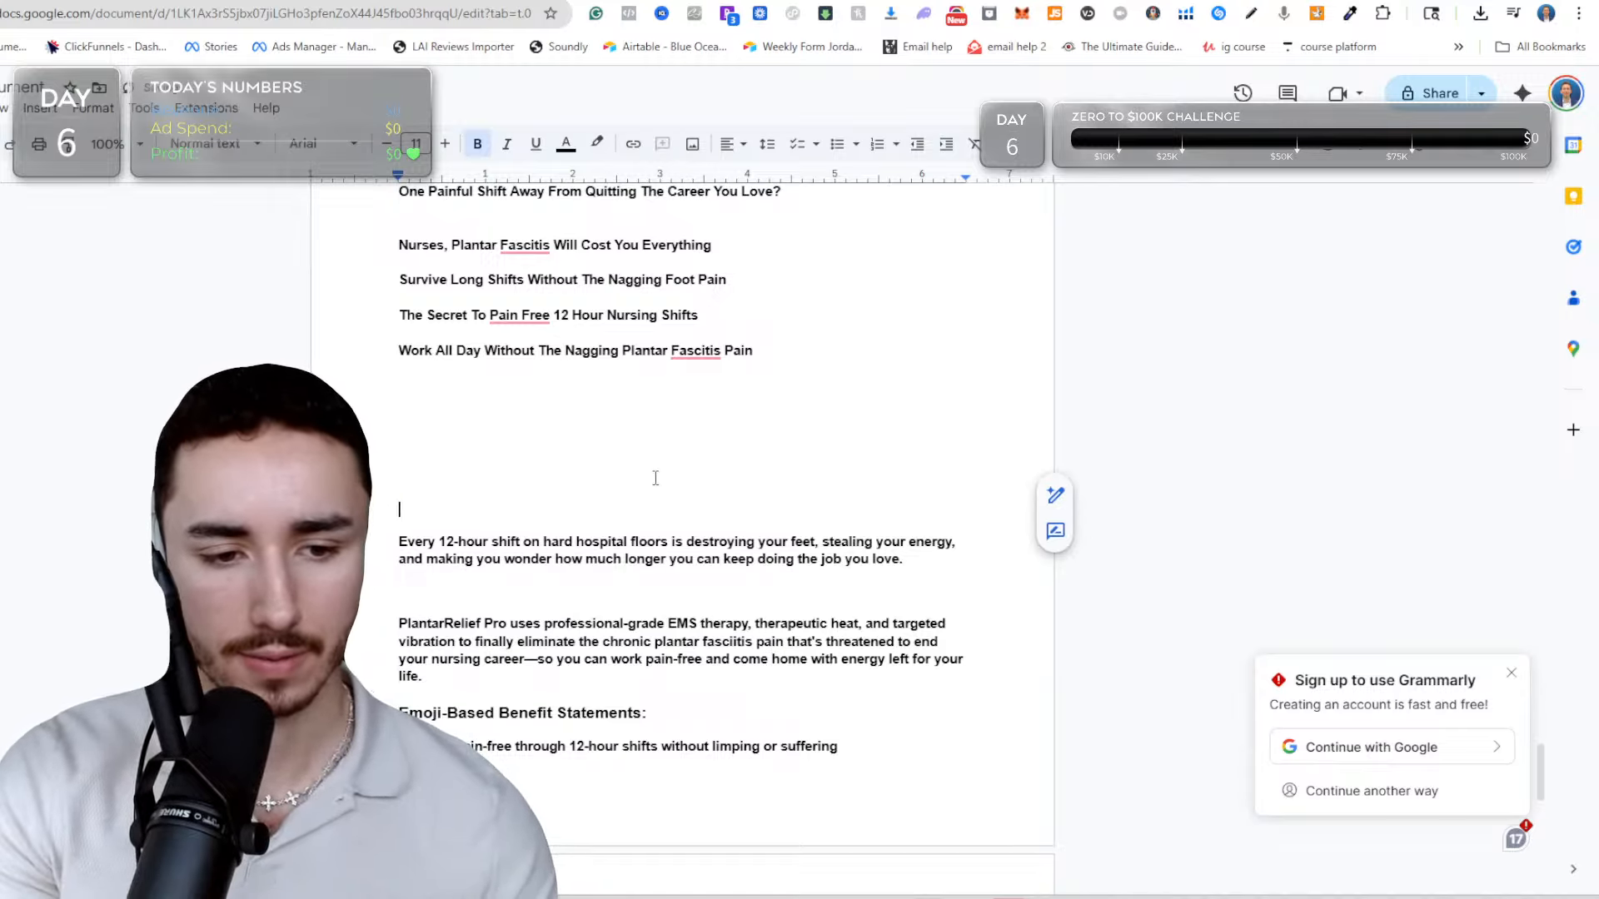
{"action": "type", "text": "Every long sehift"}
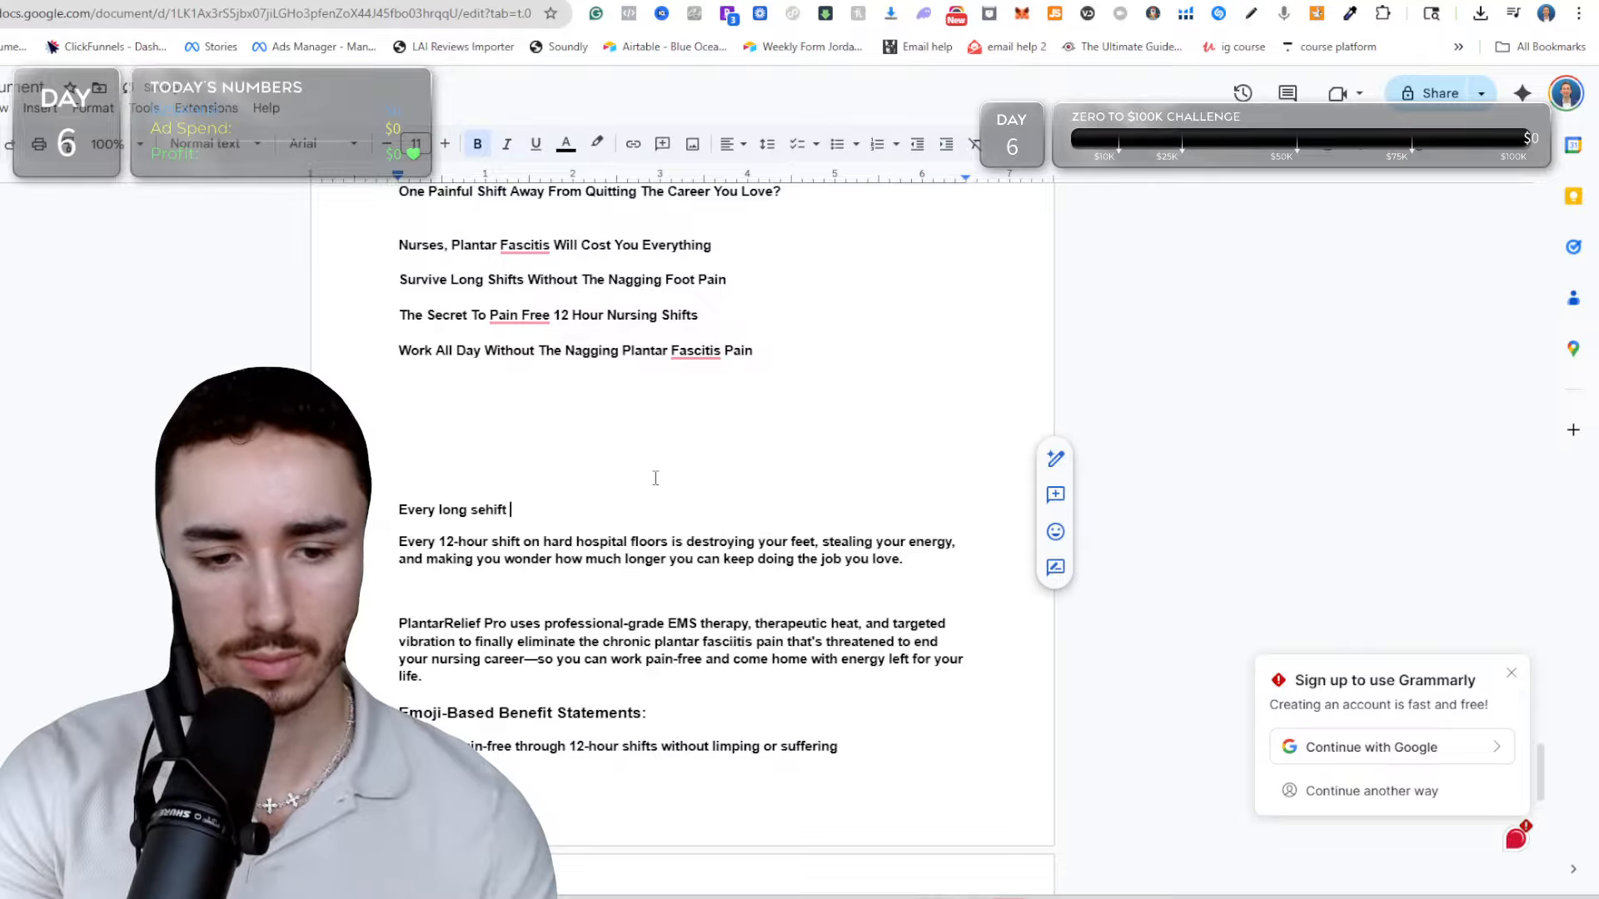
{"action": "key", "text": "BackSpace"}
{"action": "key", "text": "BackSpace"}
{"action": "key", "text": "BackSpace"}
{"action": "key", "text": "BackSpace"}
{"action": "type", "text": "s"}
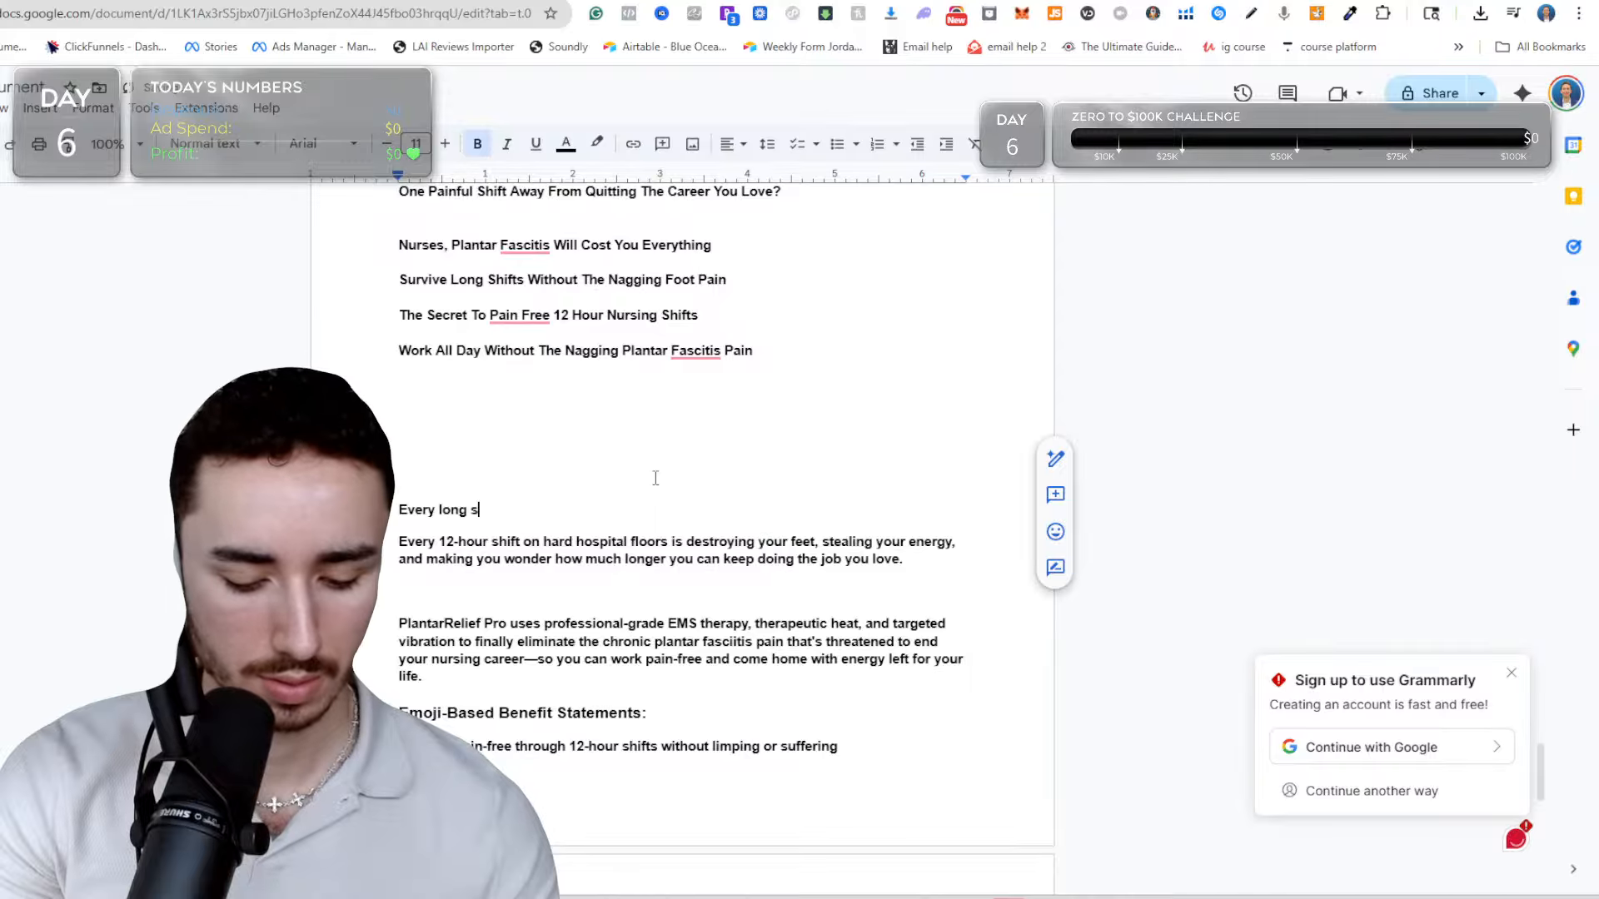
{"action": "type", "text": "hift slo"}
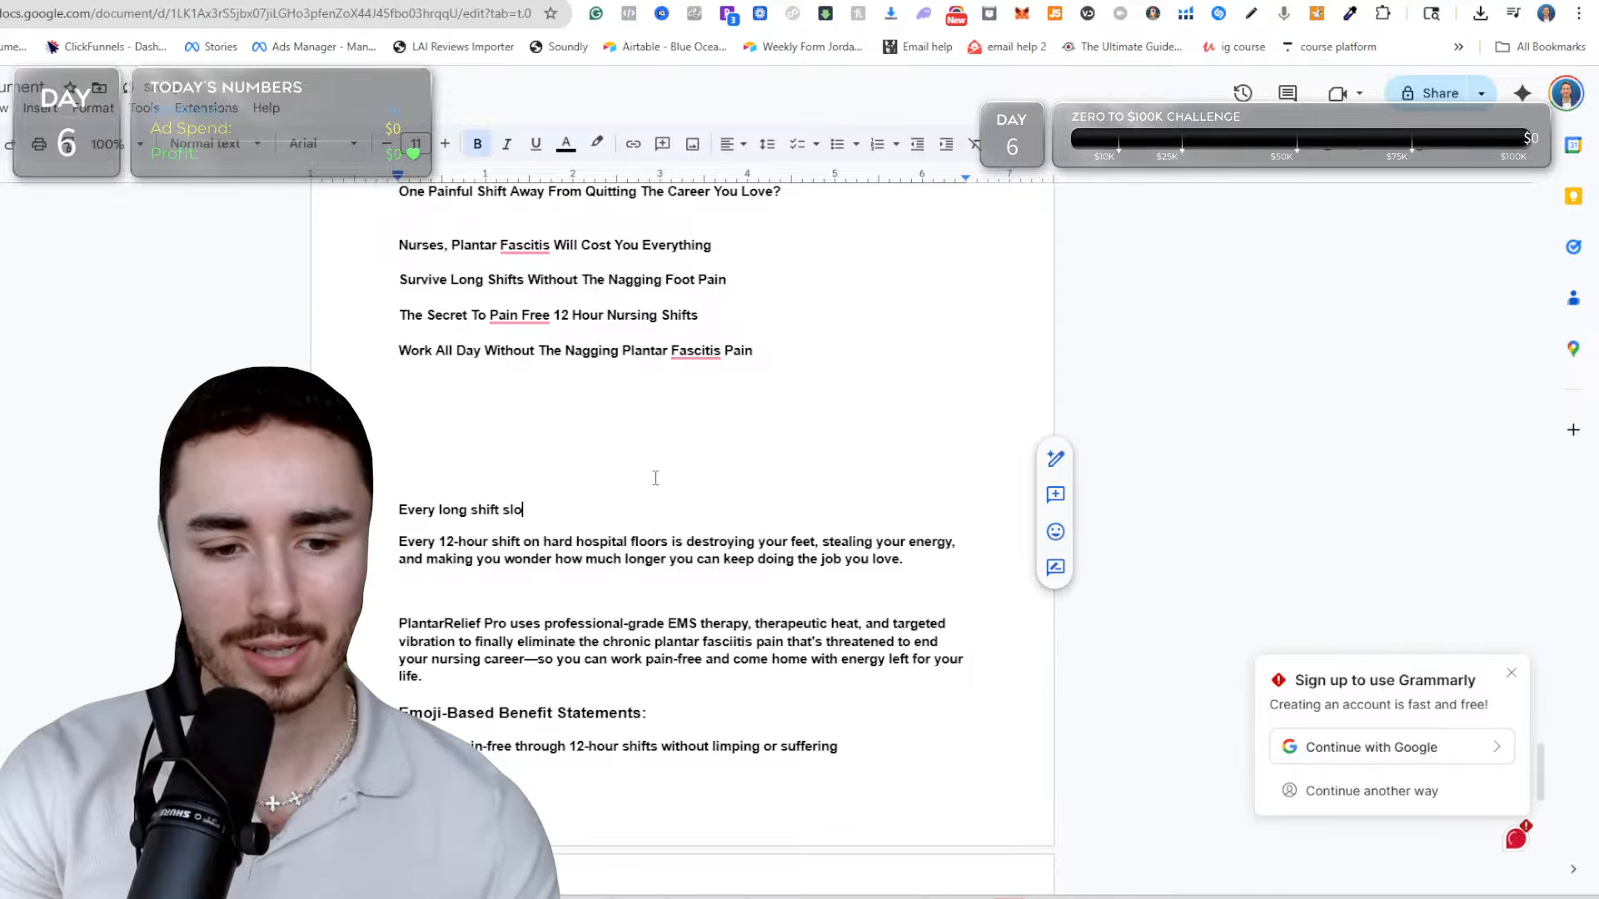
{"action": "type", "text": "wly destroy"}
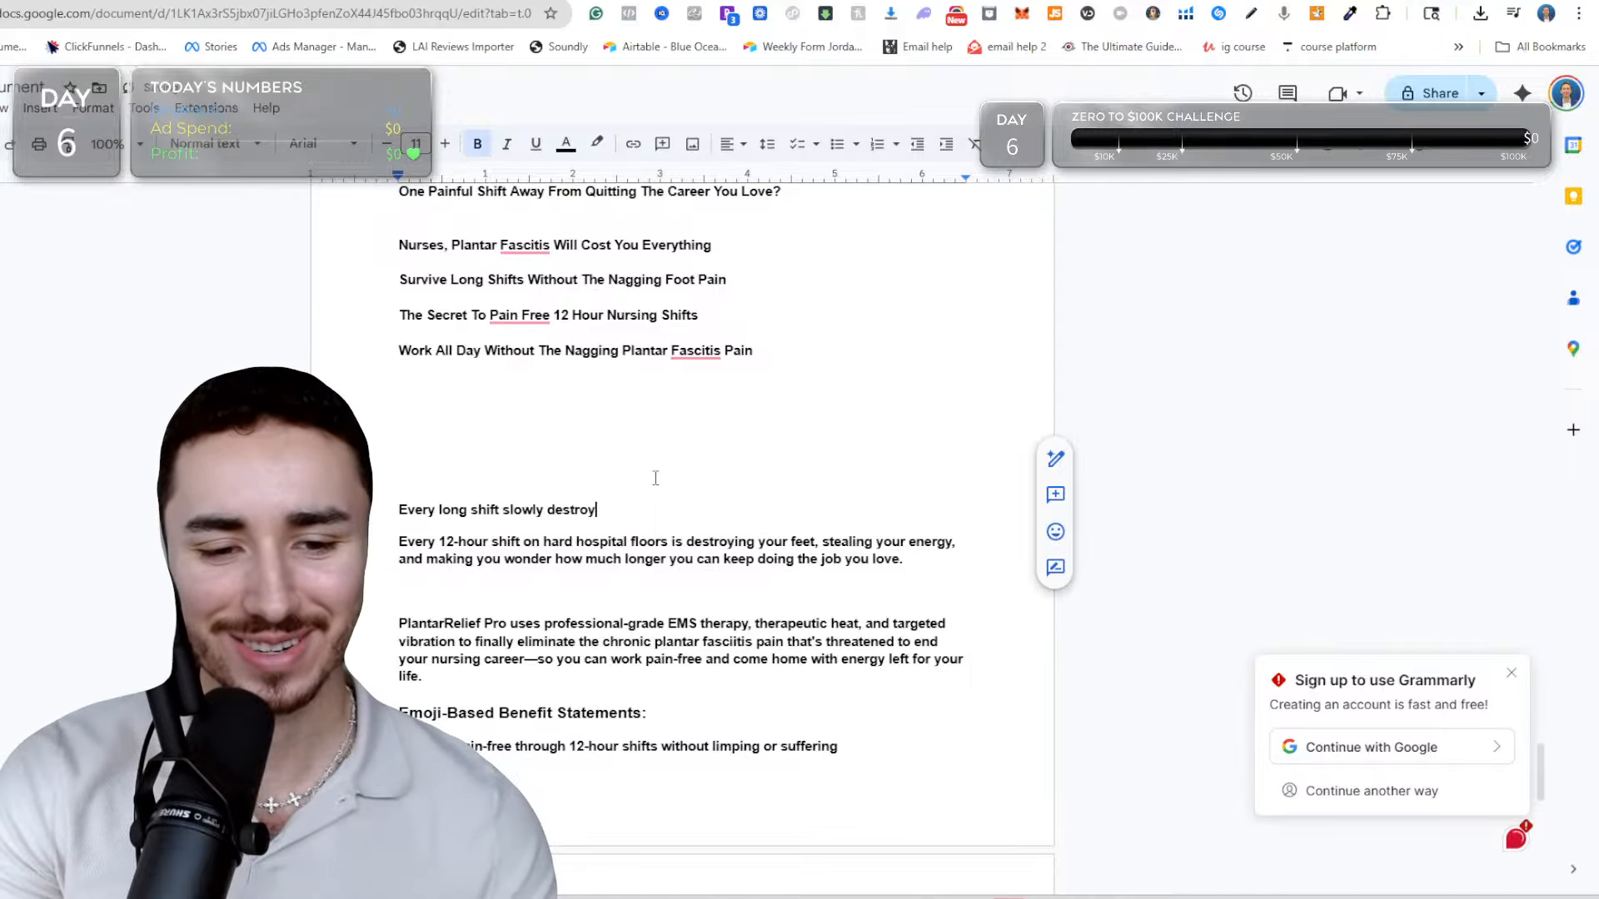
{"action": "type", "text": "s your f"}
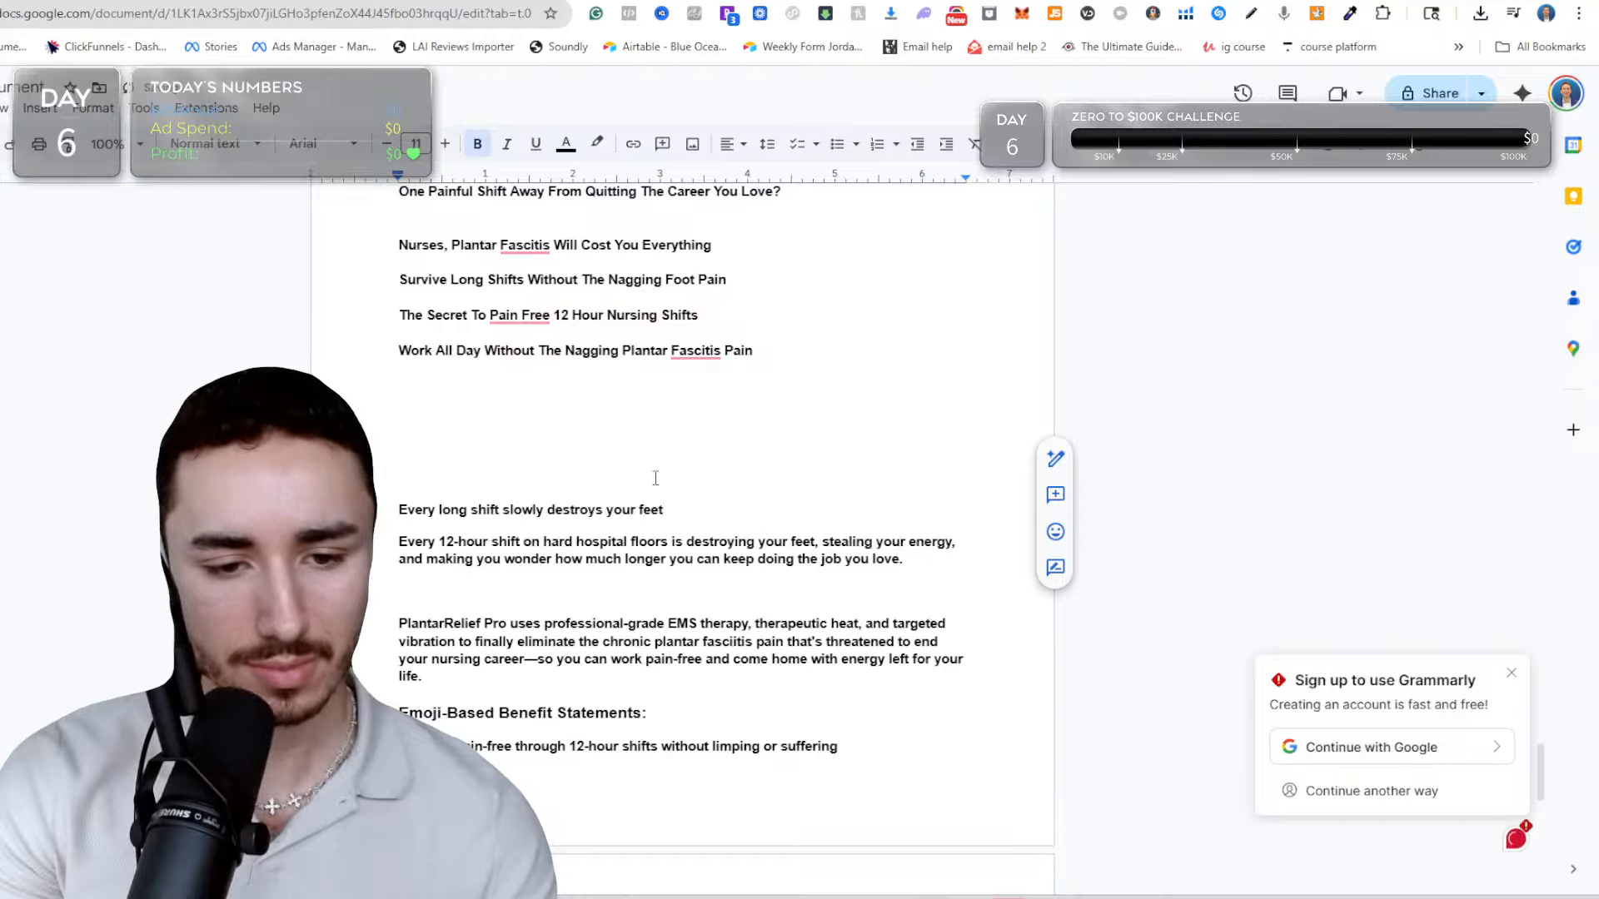
{"action": "type", "text": "eet and "}
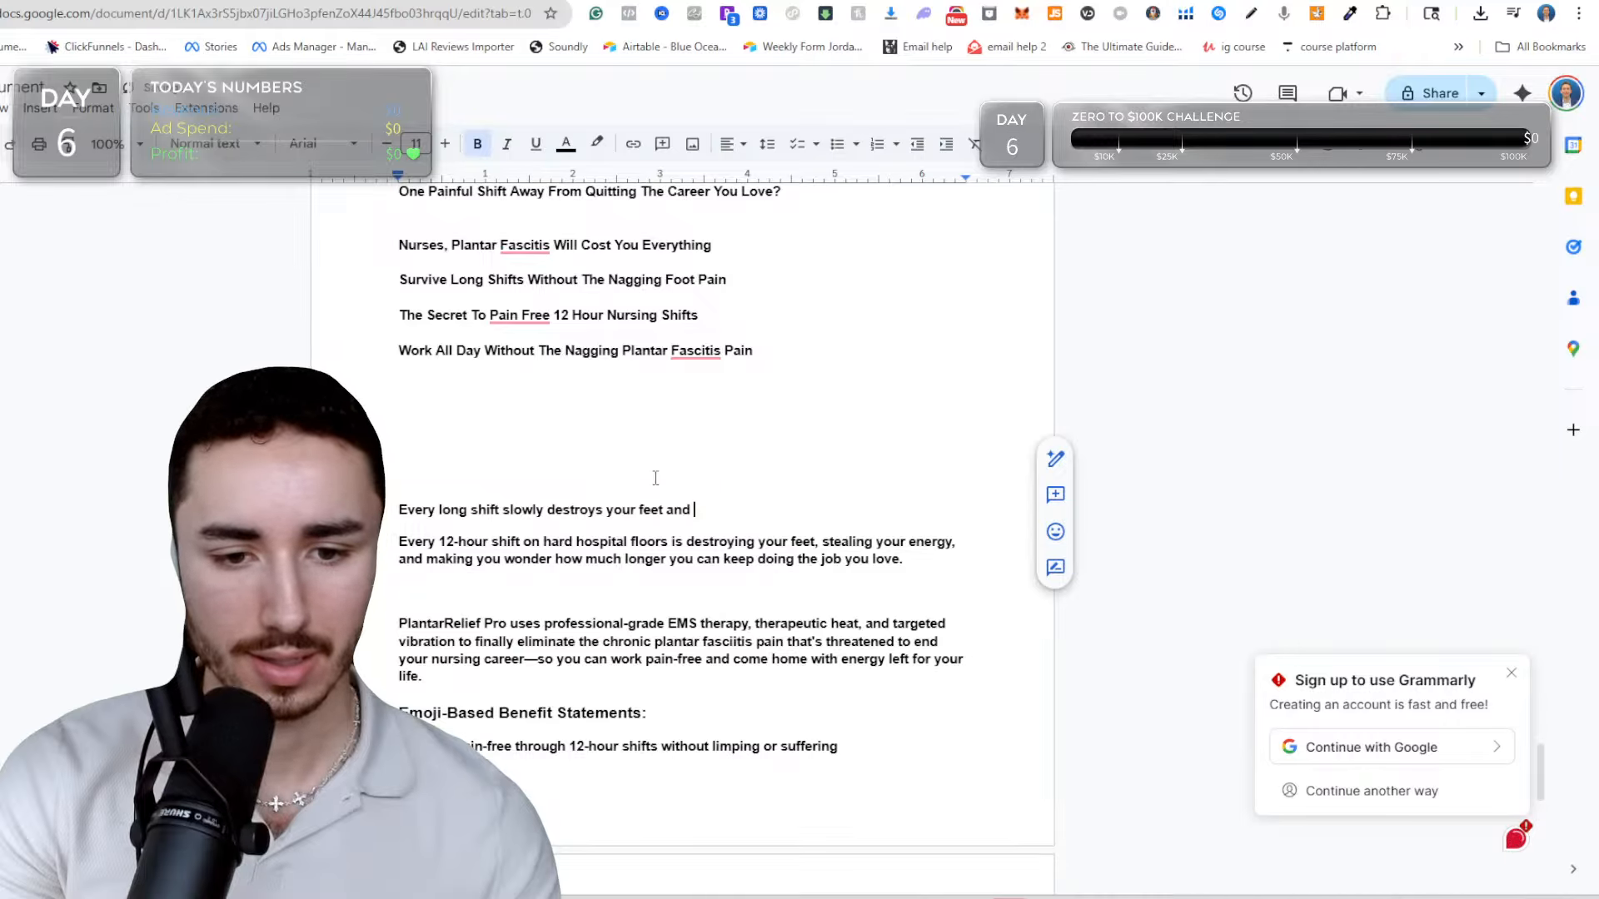
{"action": "type", "text": "takes"}
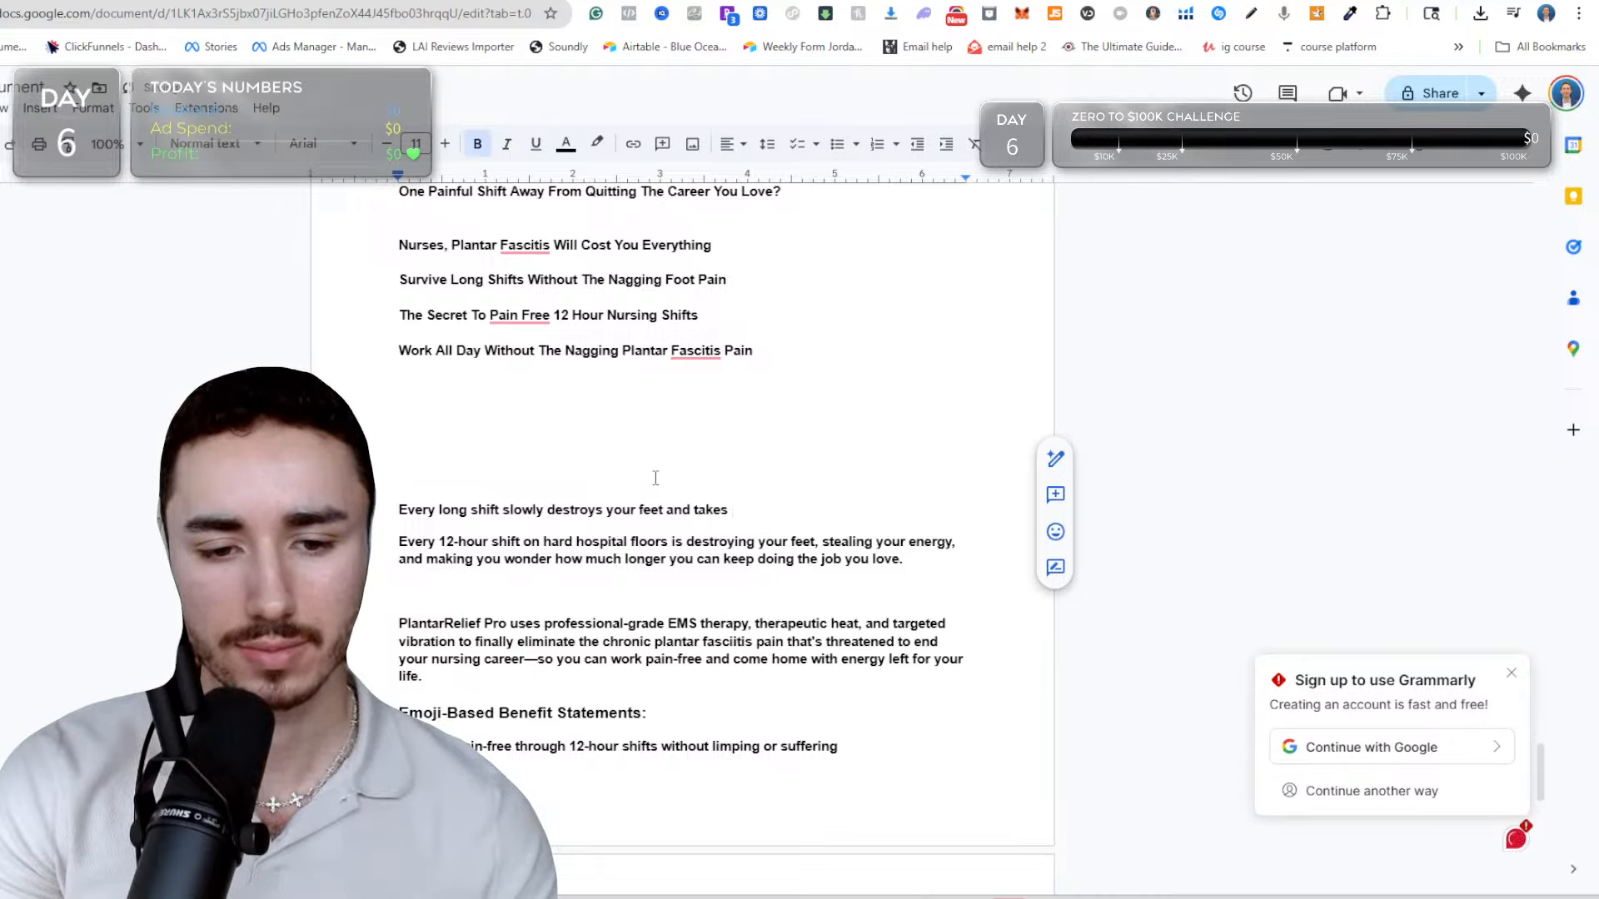
Continue the rewritten opening sentence with "and makes it harder for you to do the job you love.".
{"action": "key", "text": "BackSpace"}
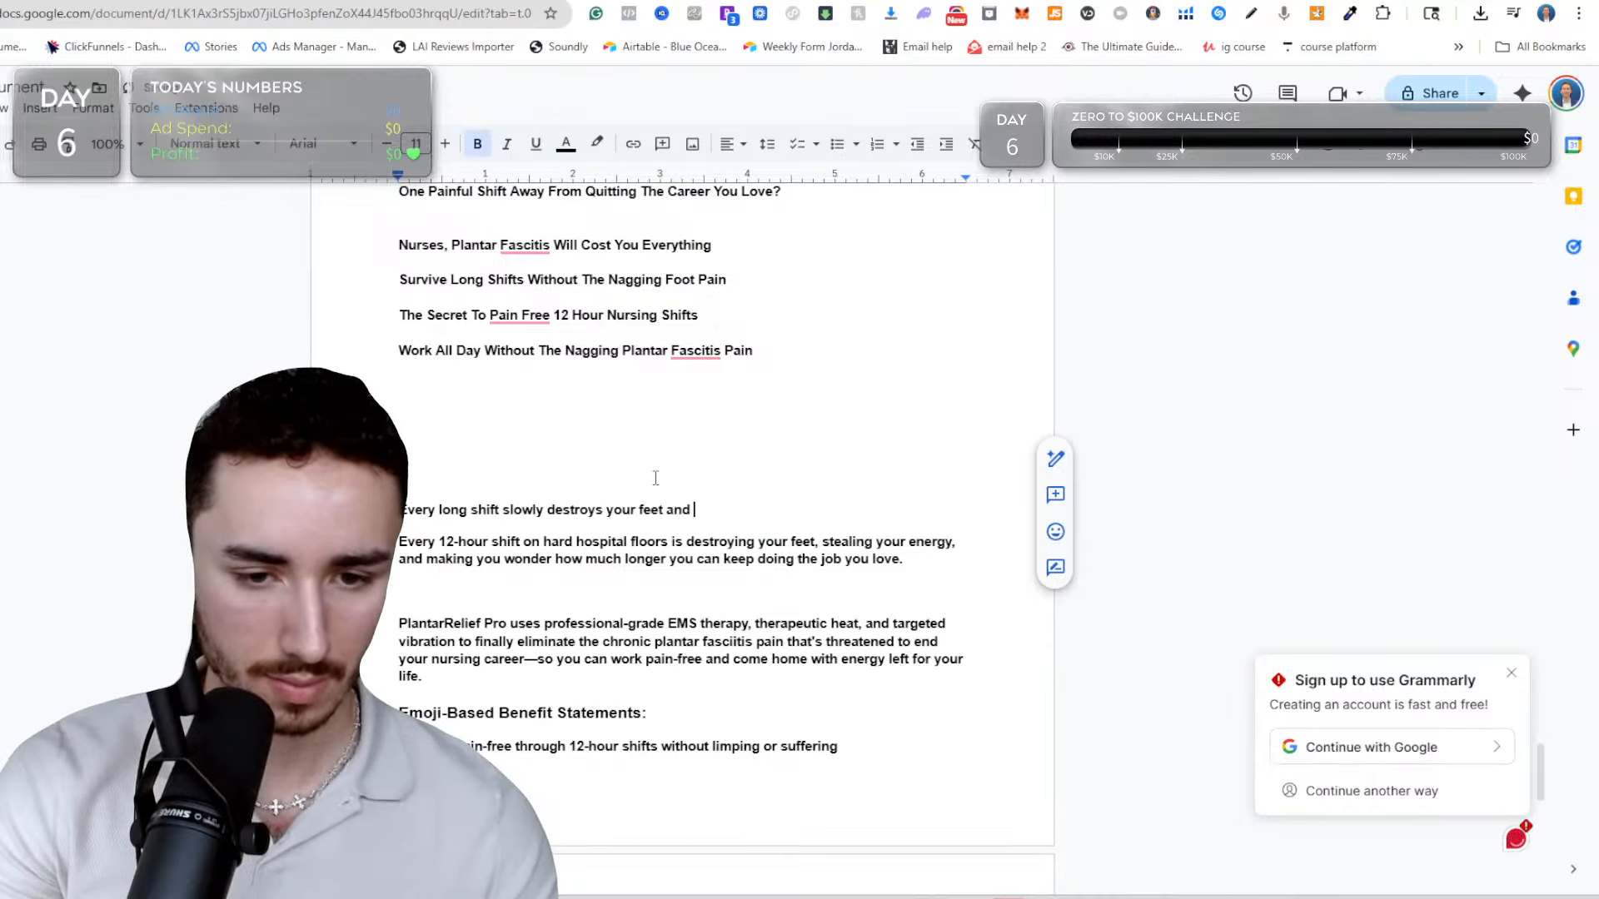
{"action": "type", "text": "makes it harde"}
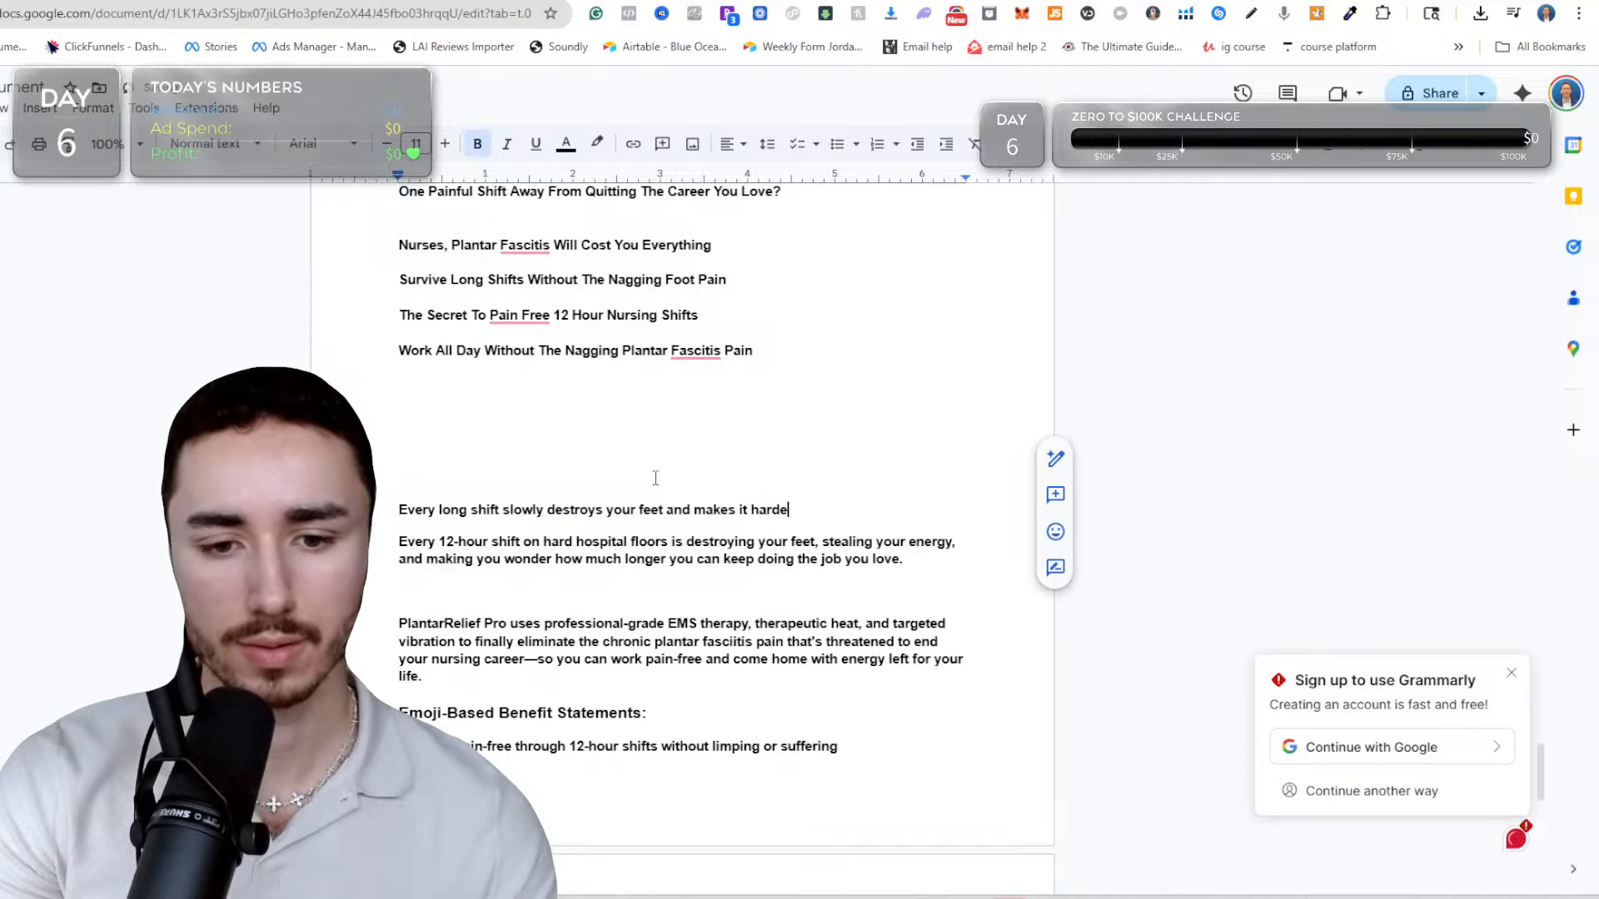
{"action": "type", "text": "r for you "}
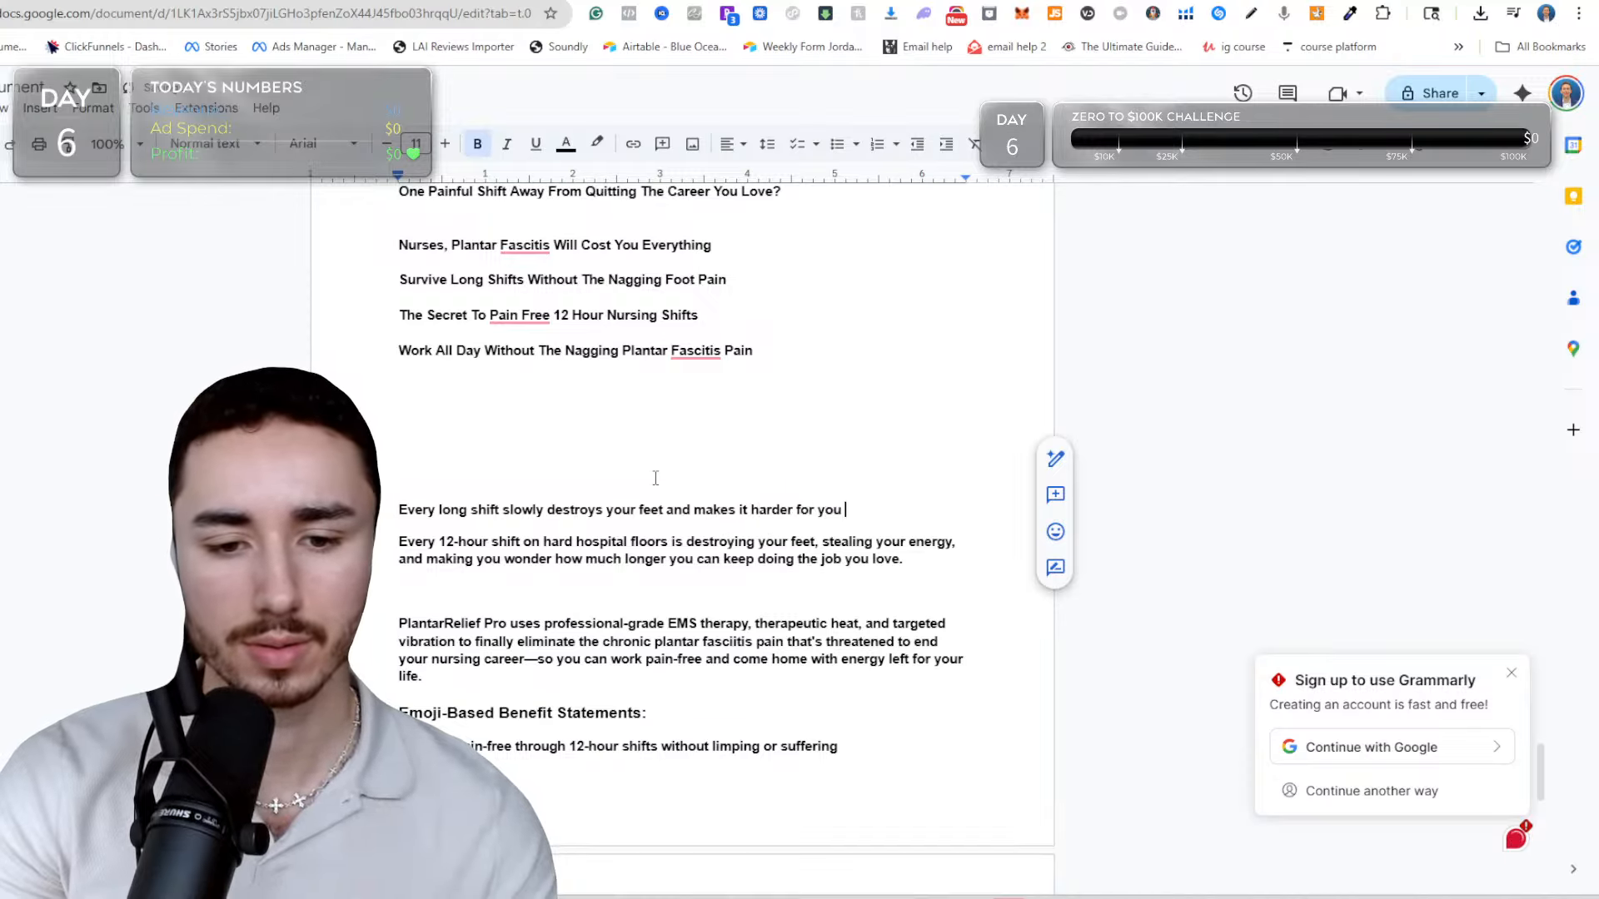
{"action": "type", "text": "to do the kj"}
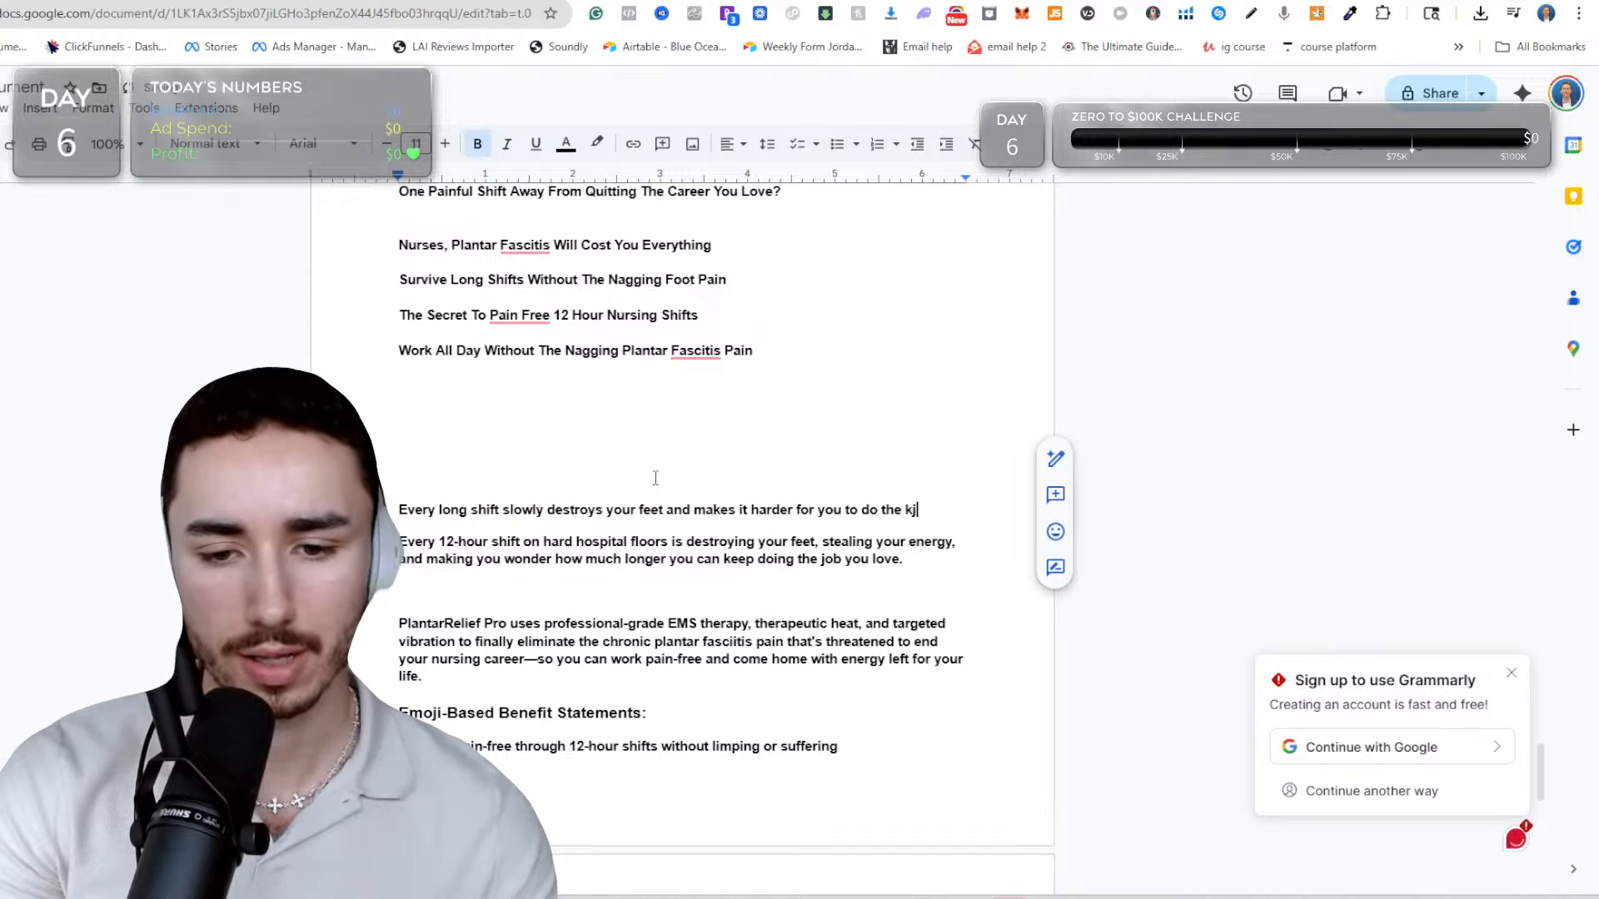
{"action": "key", "text": "BackSpace"}
{"action": "key", "text": "BackSpace"}
{"action": "type", "text": "jib"}
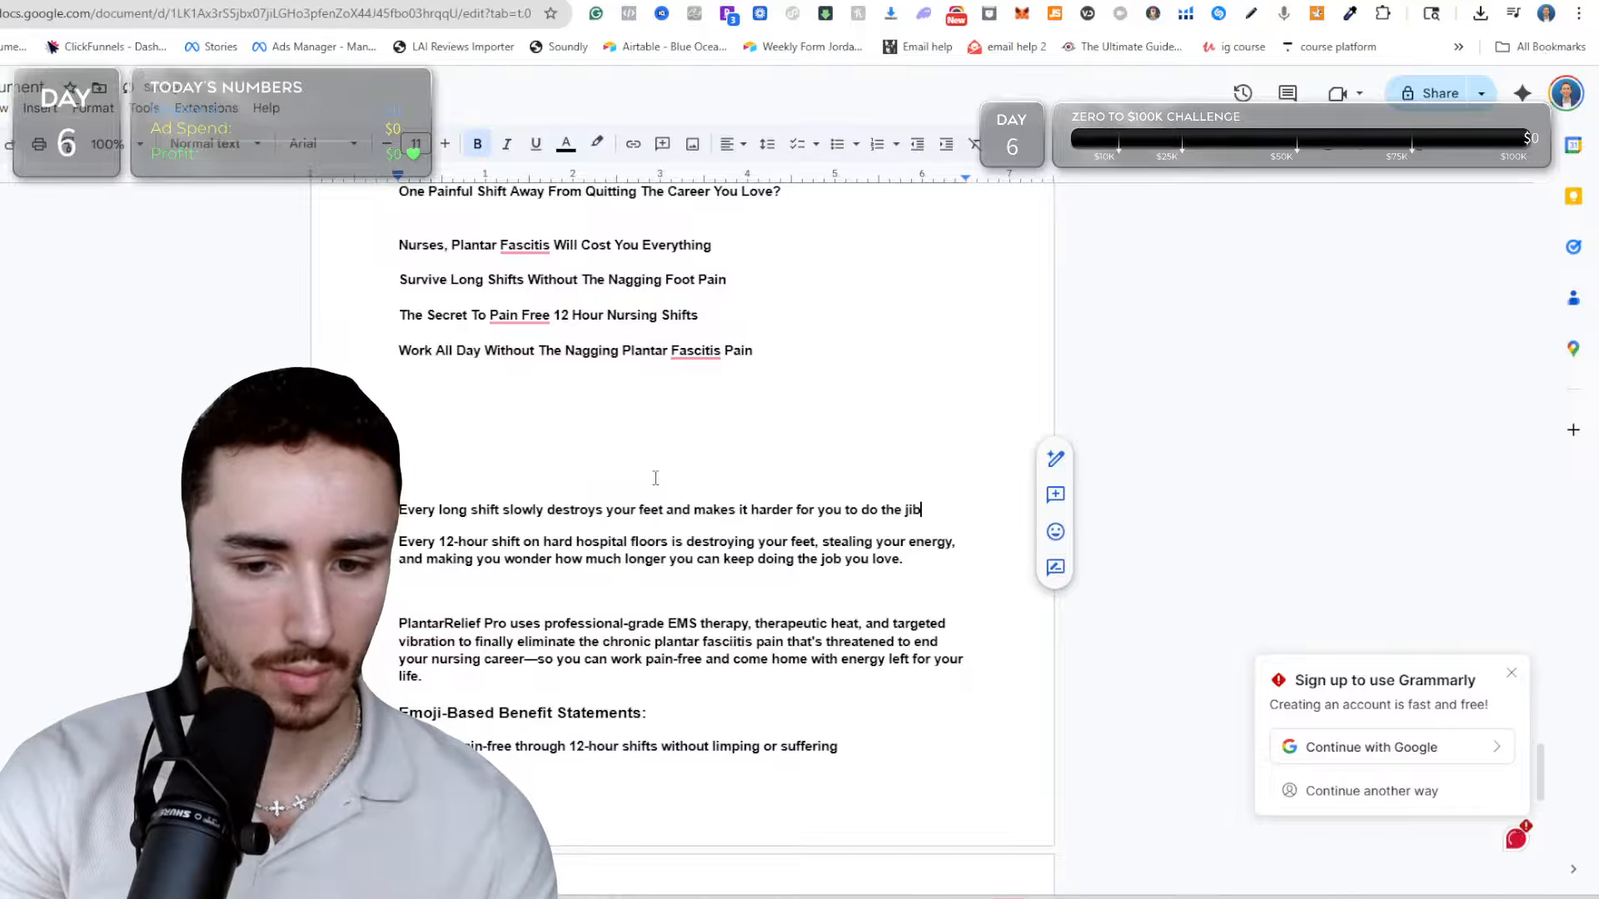
{"action": "key", "text": "BackSpace"}
{"action": "key", "text": "BackSpace"}
{"action": "type", "text": "ob you l"}
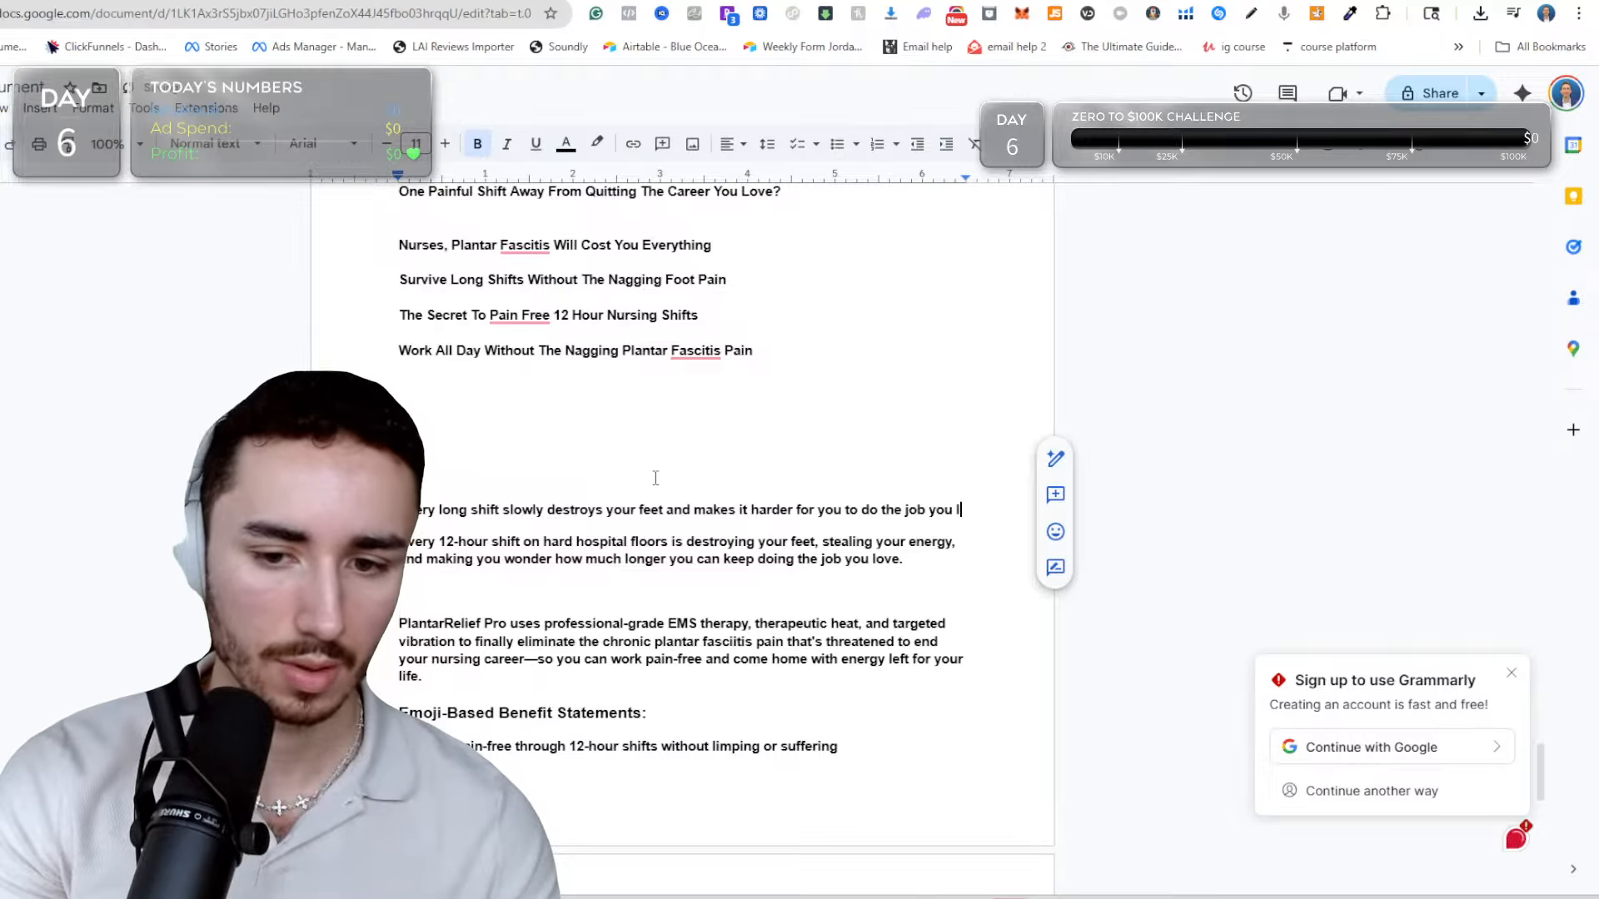
{"action": "type", "text": "ove."}
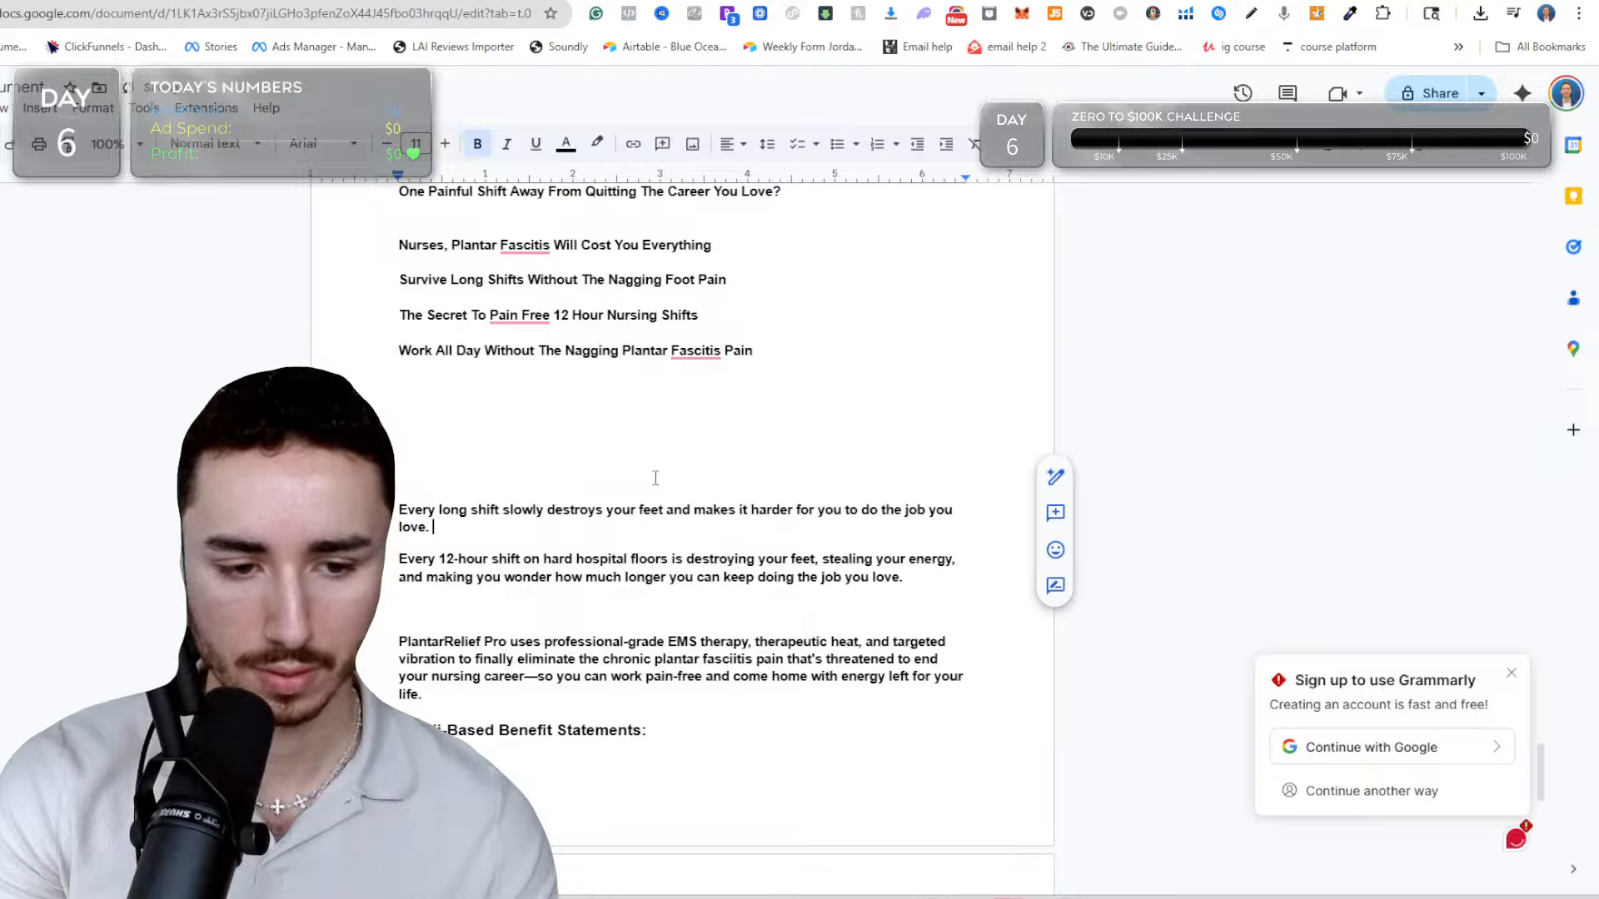
Delete the pasted "Every 12-hour shift on hard hospital floors" paragraph and the blank line below it.
{"action": "left_click", "coordinate": [587, 563]}
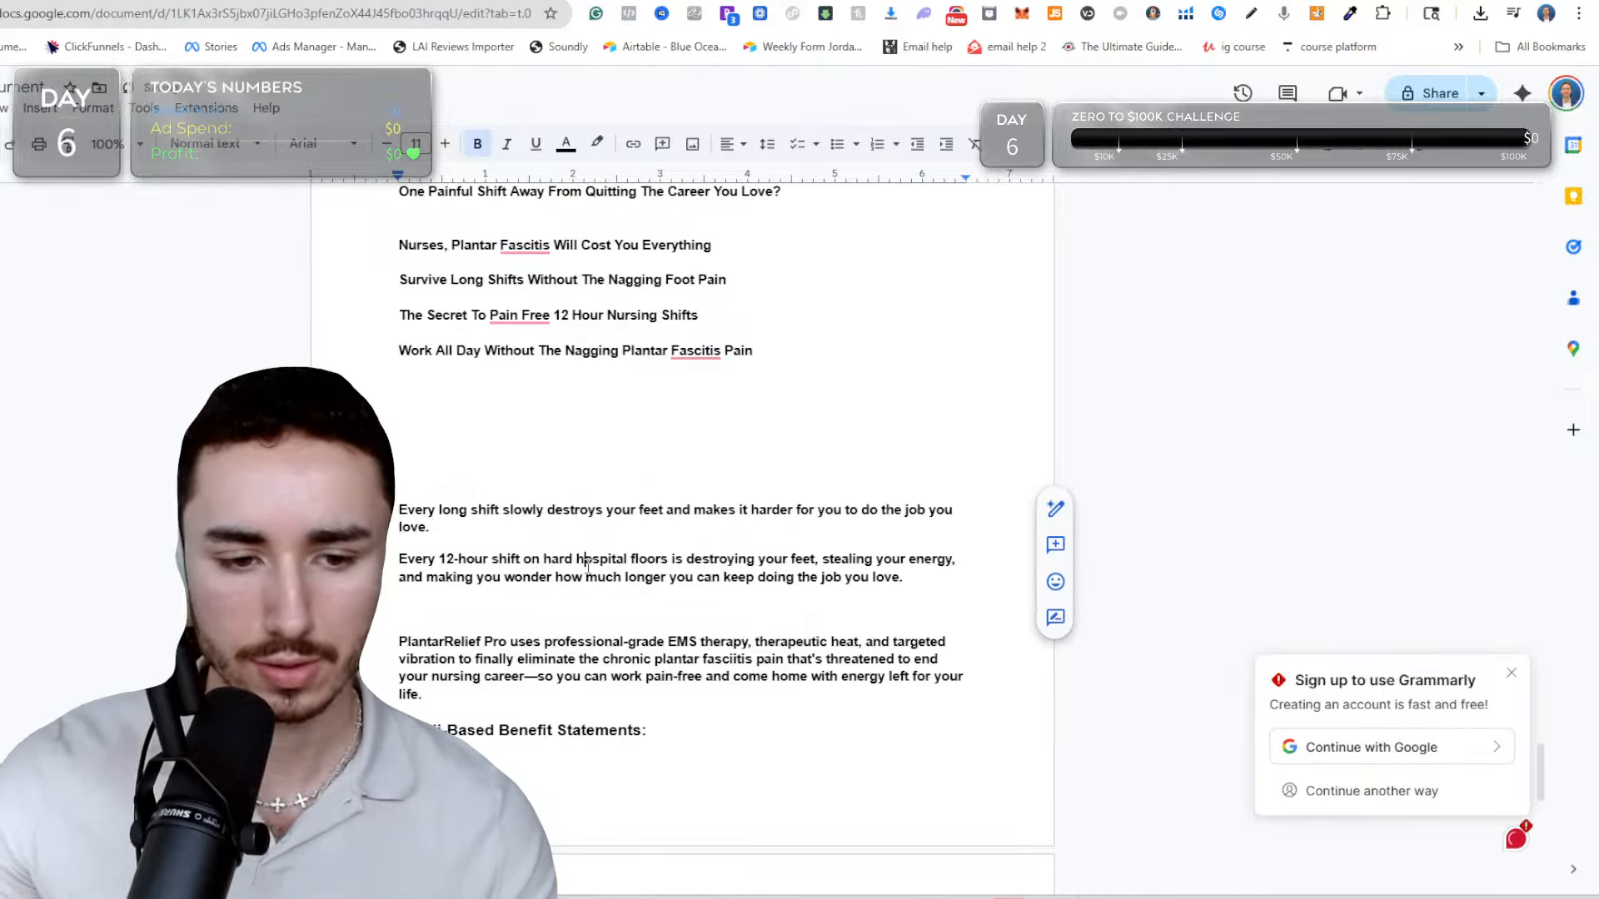
{"action": "triple_click", "coordinate": [587, 563]}
{"action": "key", "text": "BackSpace"}
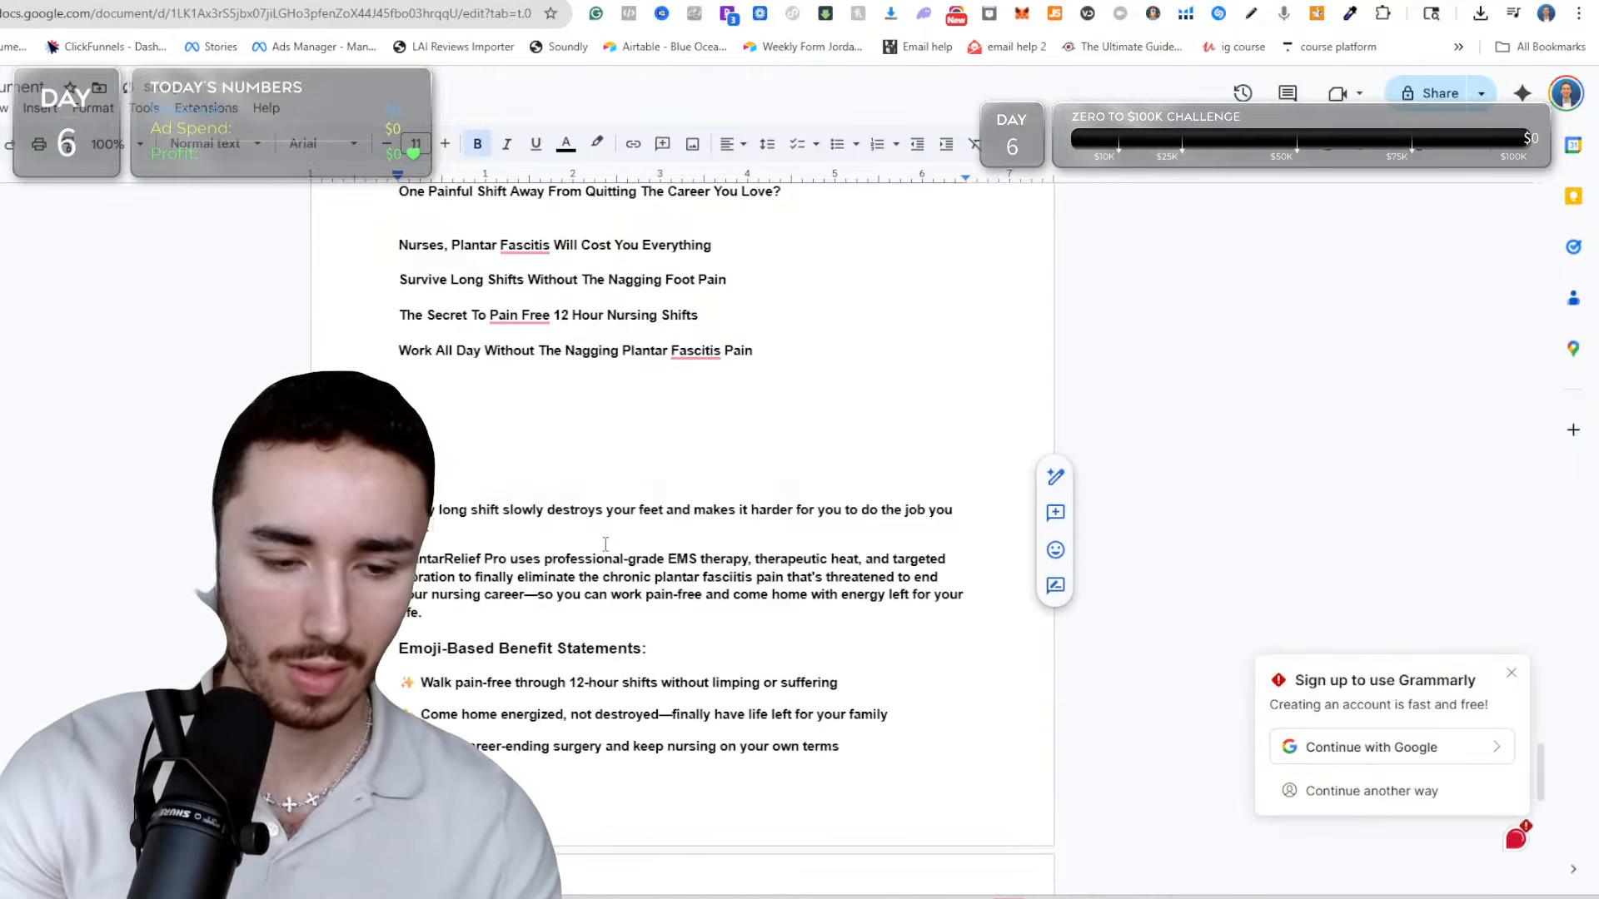
Begin a second sentence in the rewritten sub-description with "PlantarRelief Pro uses professional grade EMS therapy".
{"action": "type", "text": "Plant"}
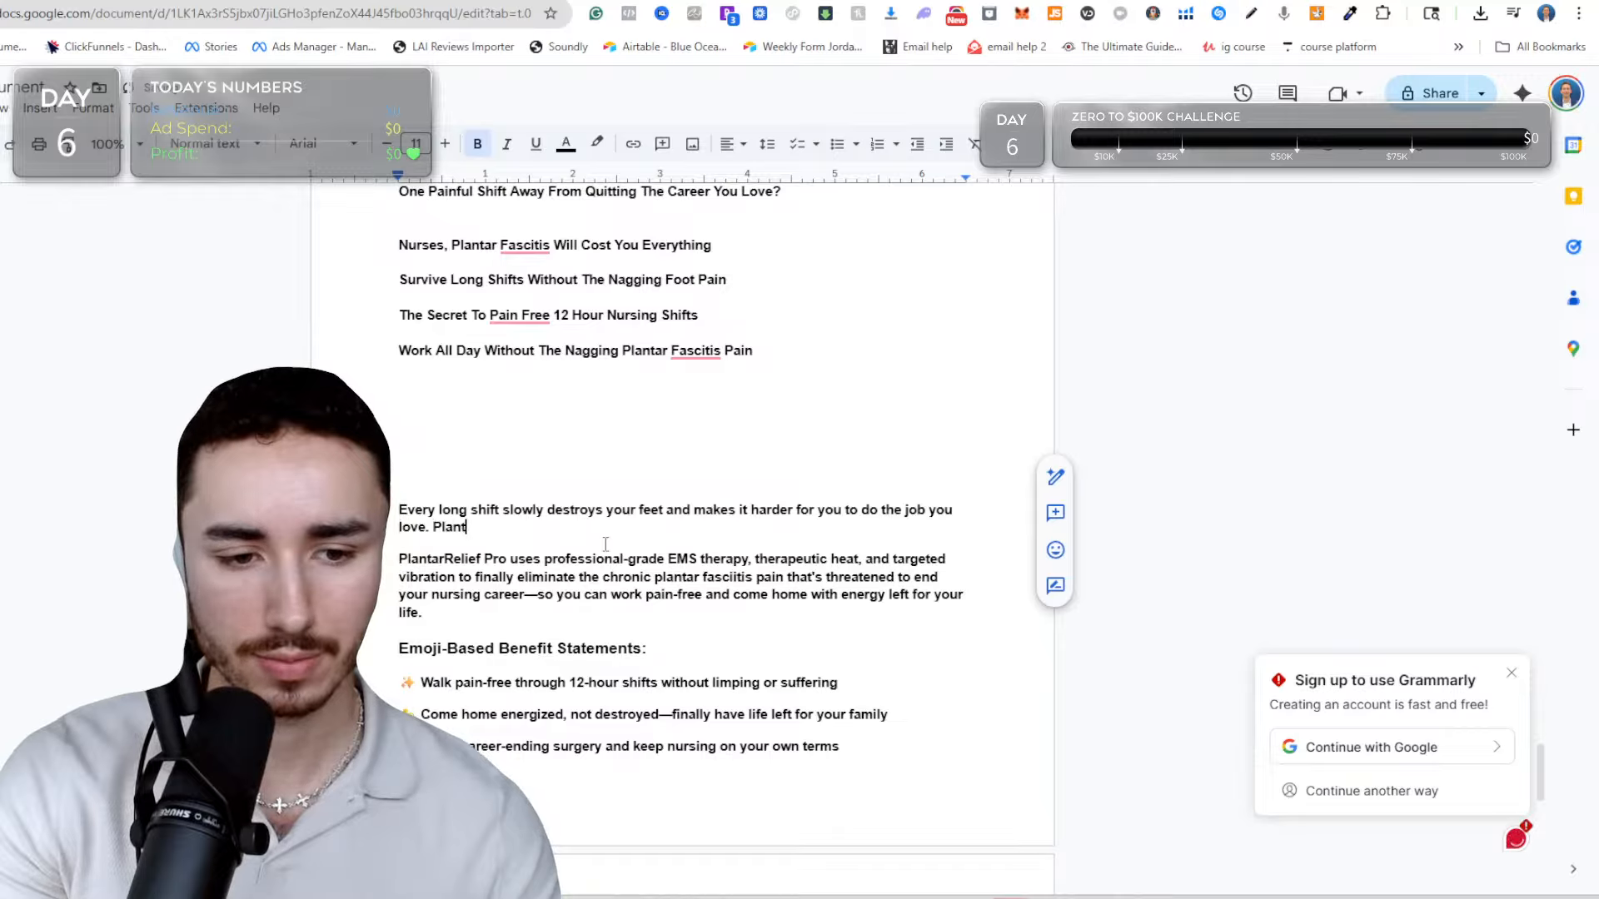
{"action": "type", "text": "arRelief"}
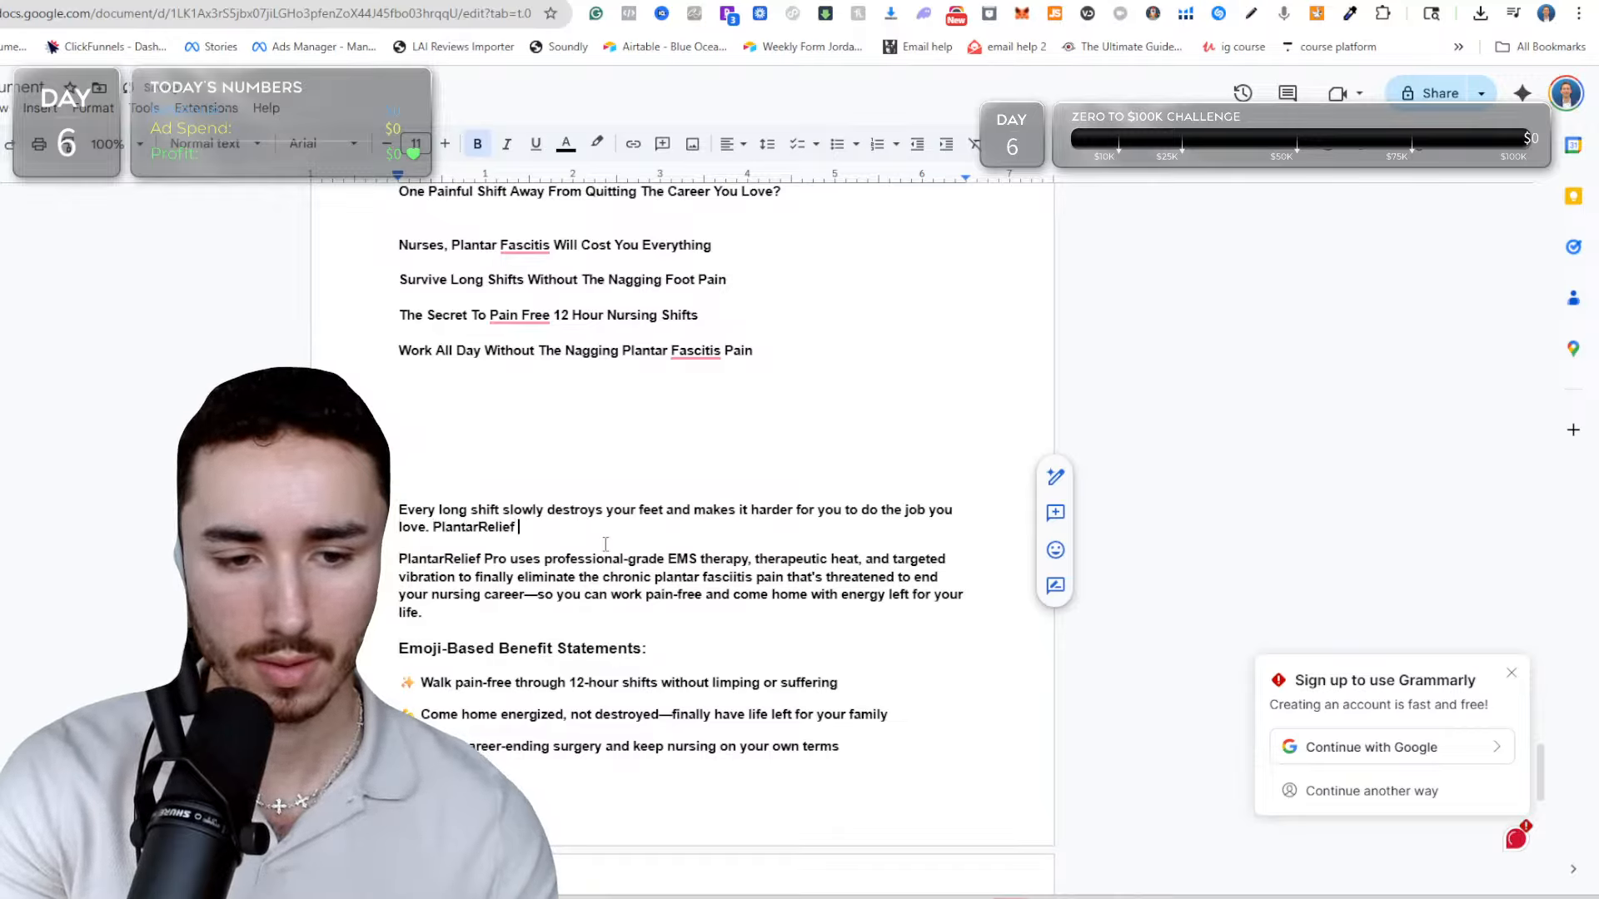
{"action": "type", "text": " Pro uses"}
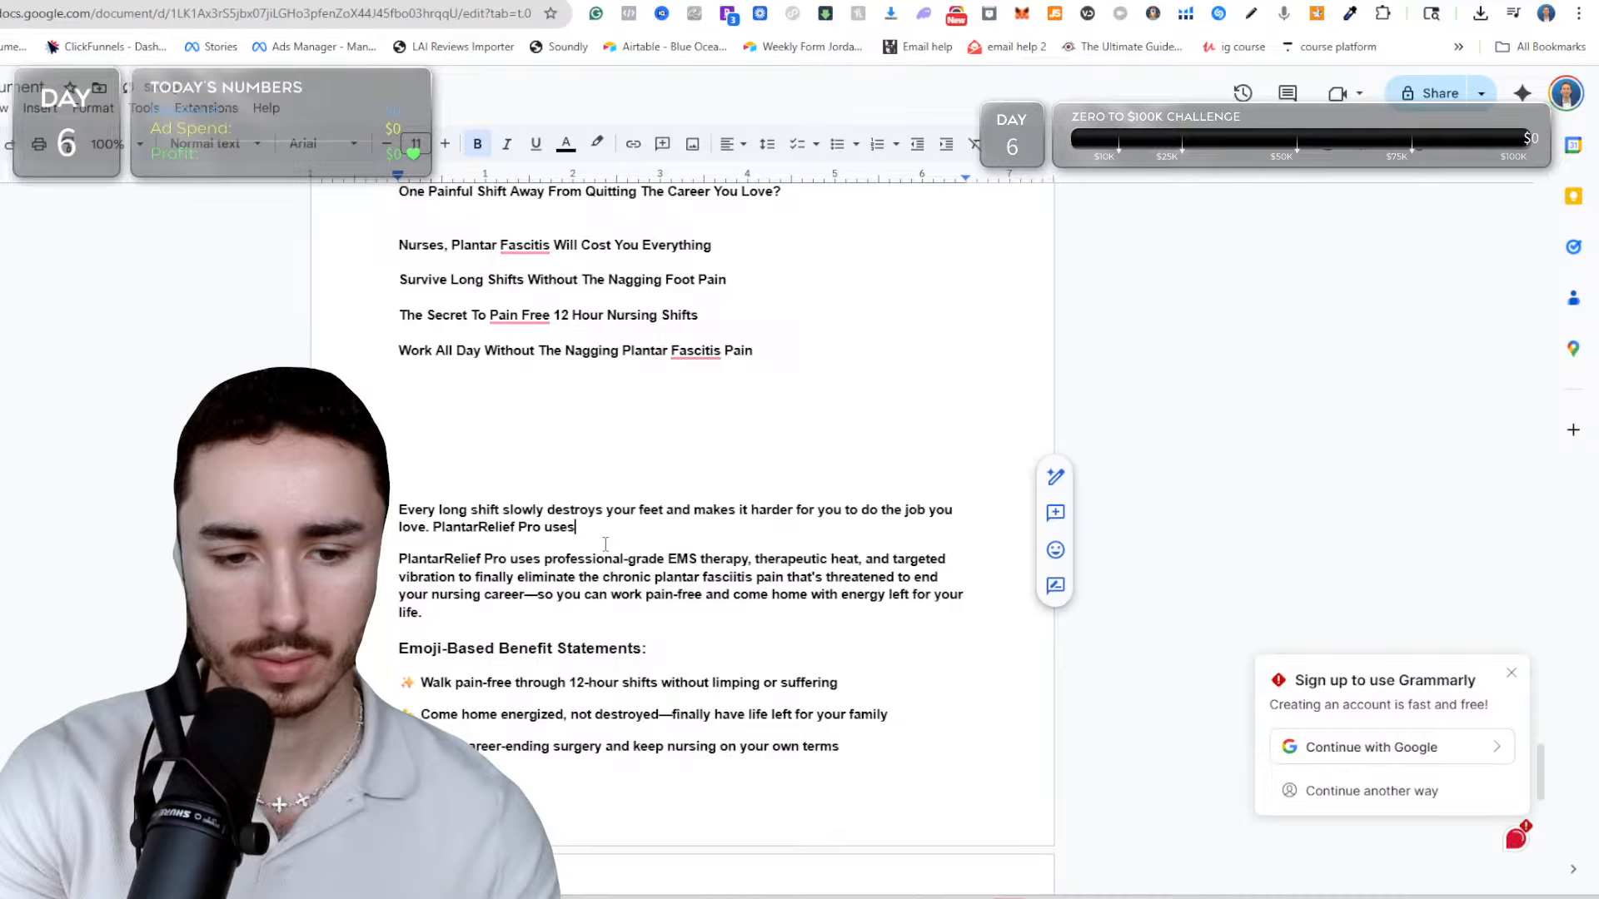
{"action": "type", "text": " pro"}
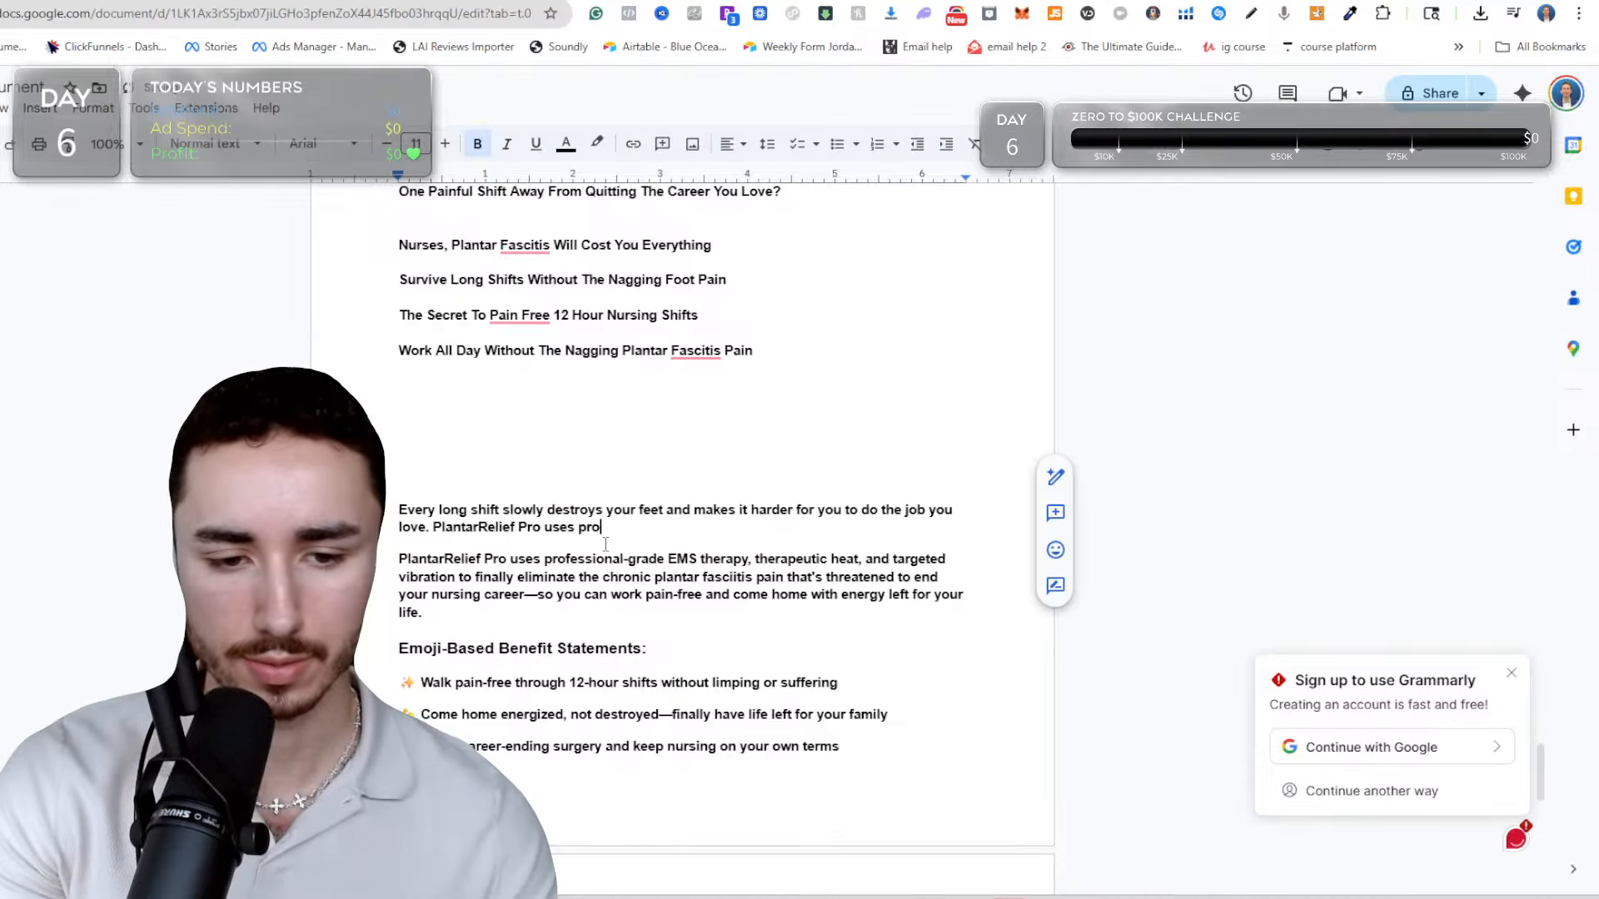
{"action": "type", "text": "fessional gra"}
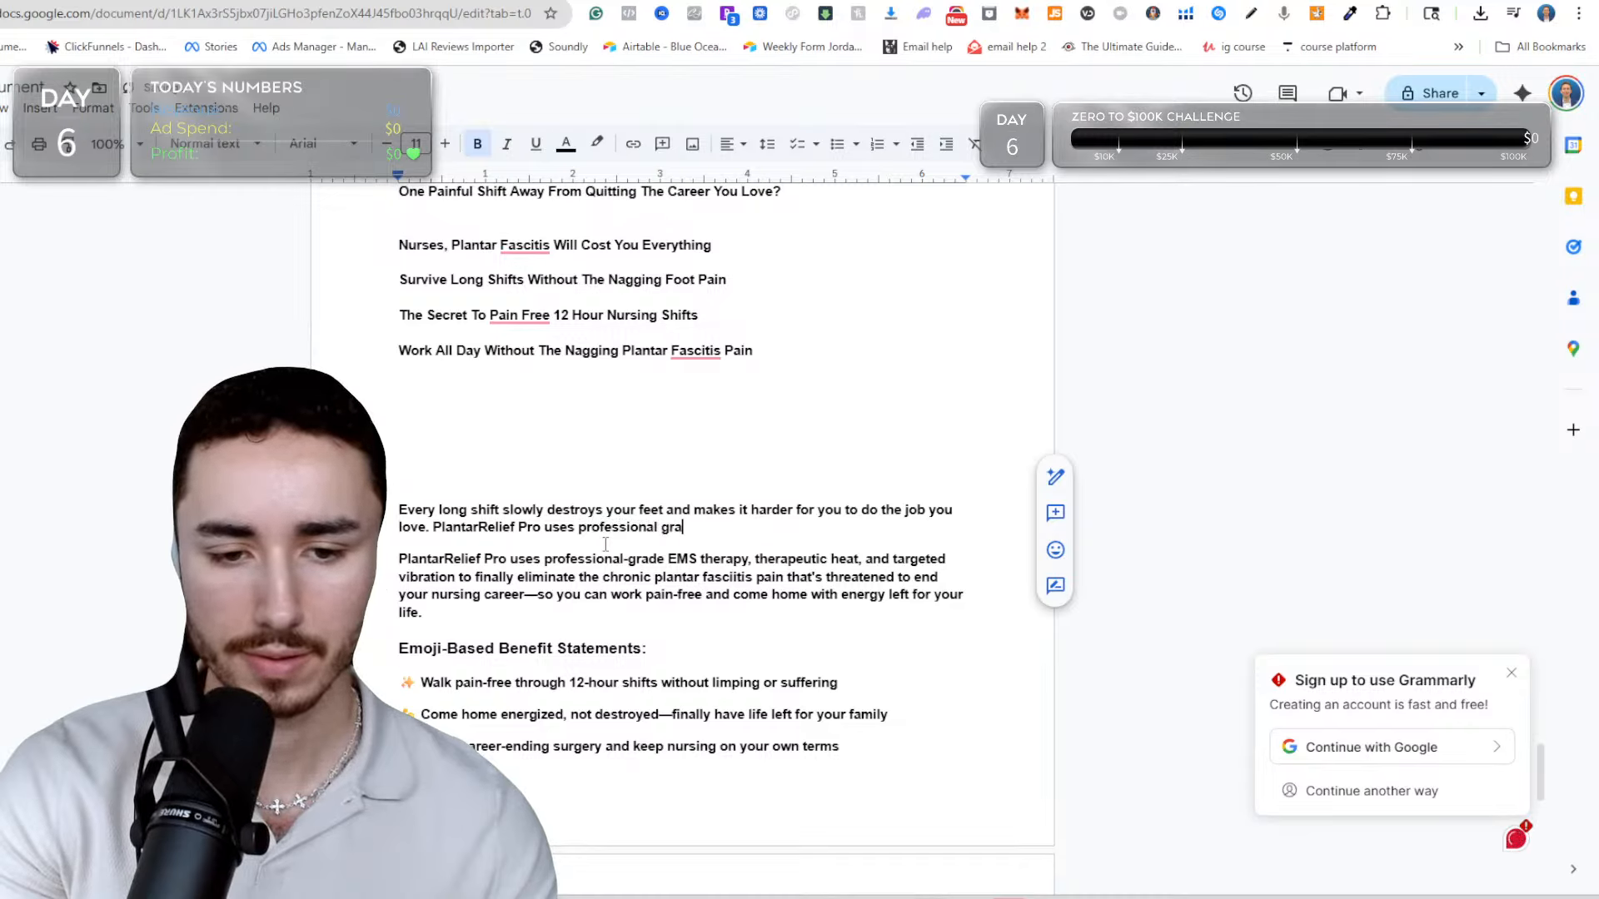
{"action": "type", "text": "de EMS"}
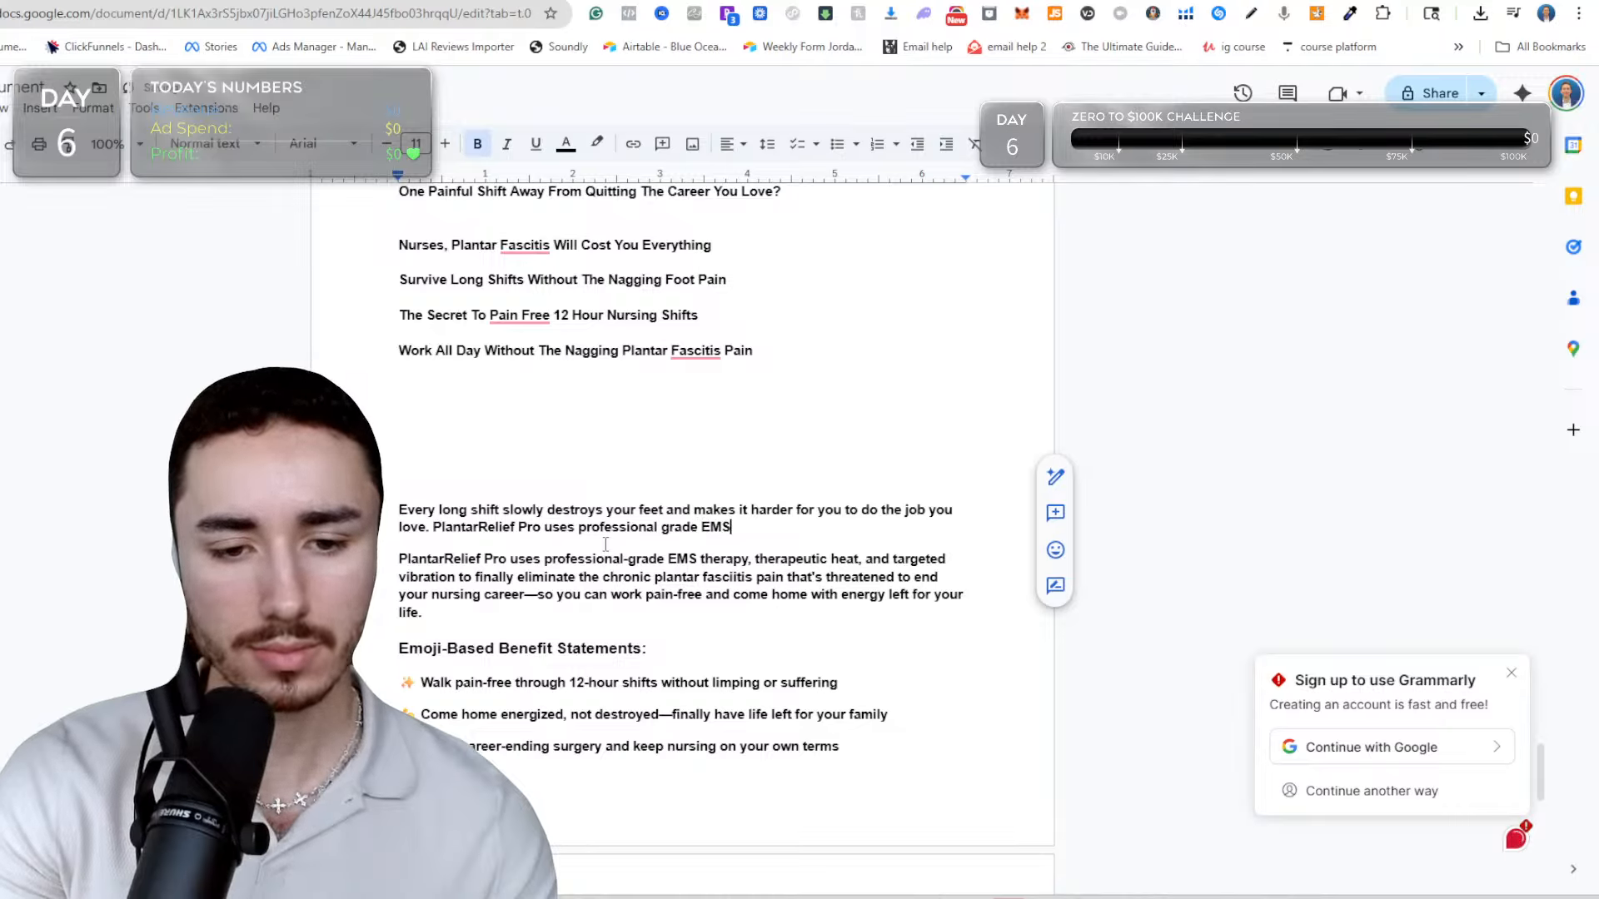
{"action": "type", "text": " therapy and therap"}
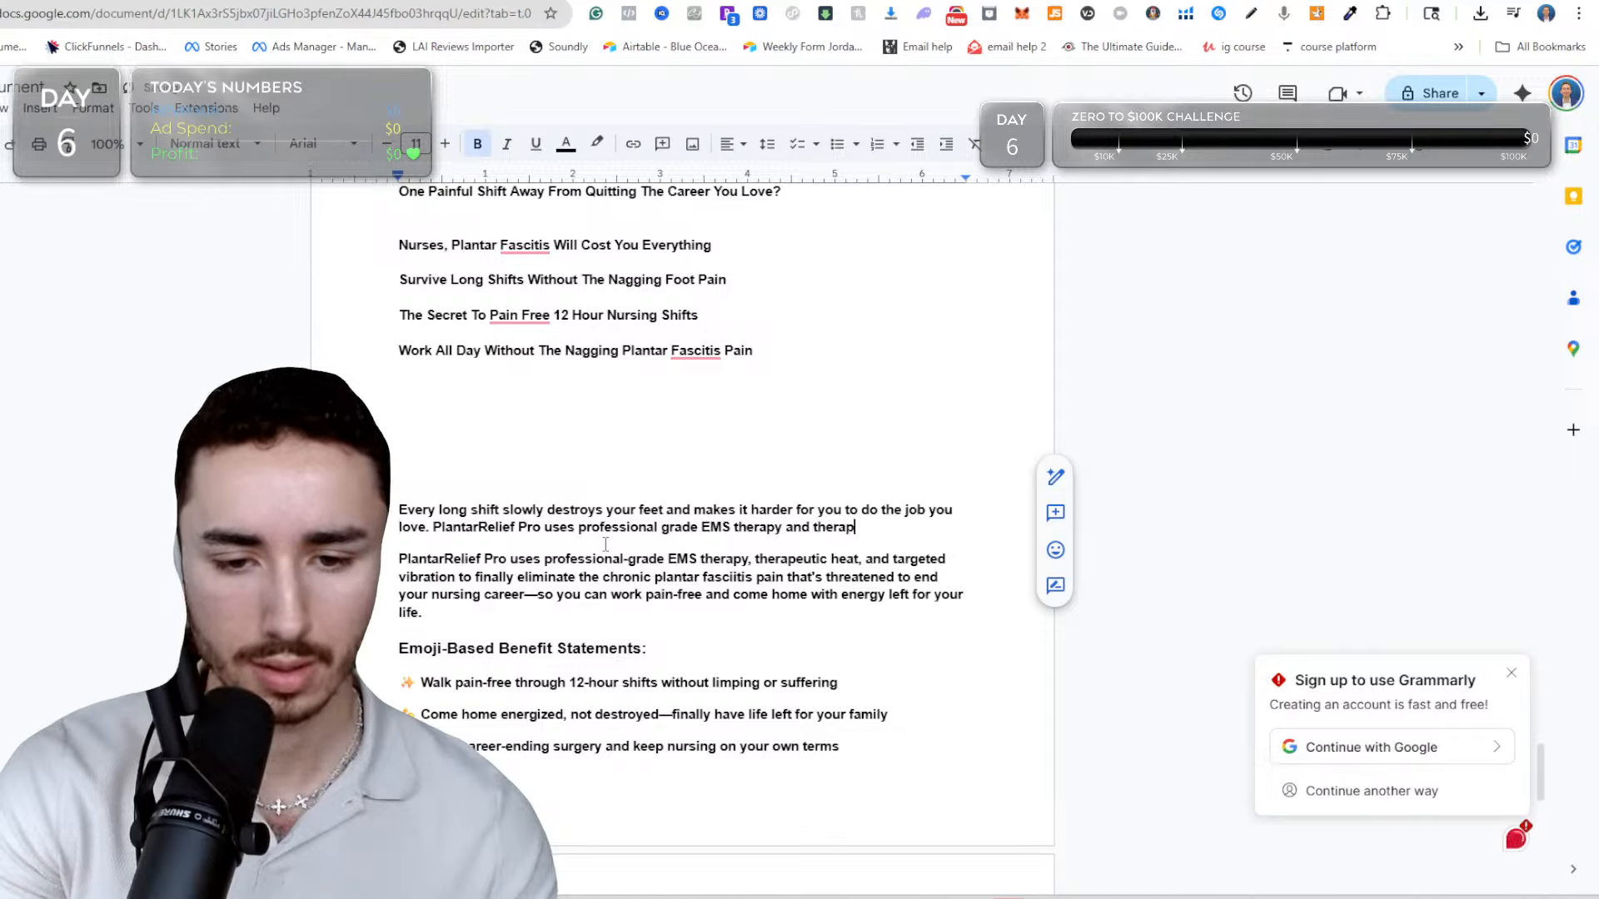
{"action": "type", "text": "ue"}
Extend the PlantarRelief Pro sentence with "and theraputic heat to elimate chronic plantar fasciitis pain".
{"action": "key", "text": "BackSpace"}
{"action": "type", "text": "tic"}
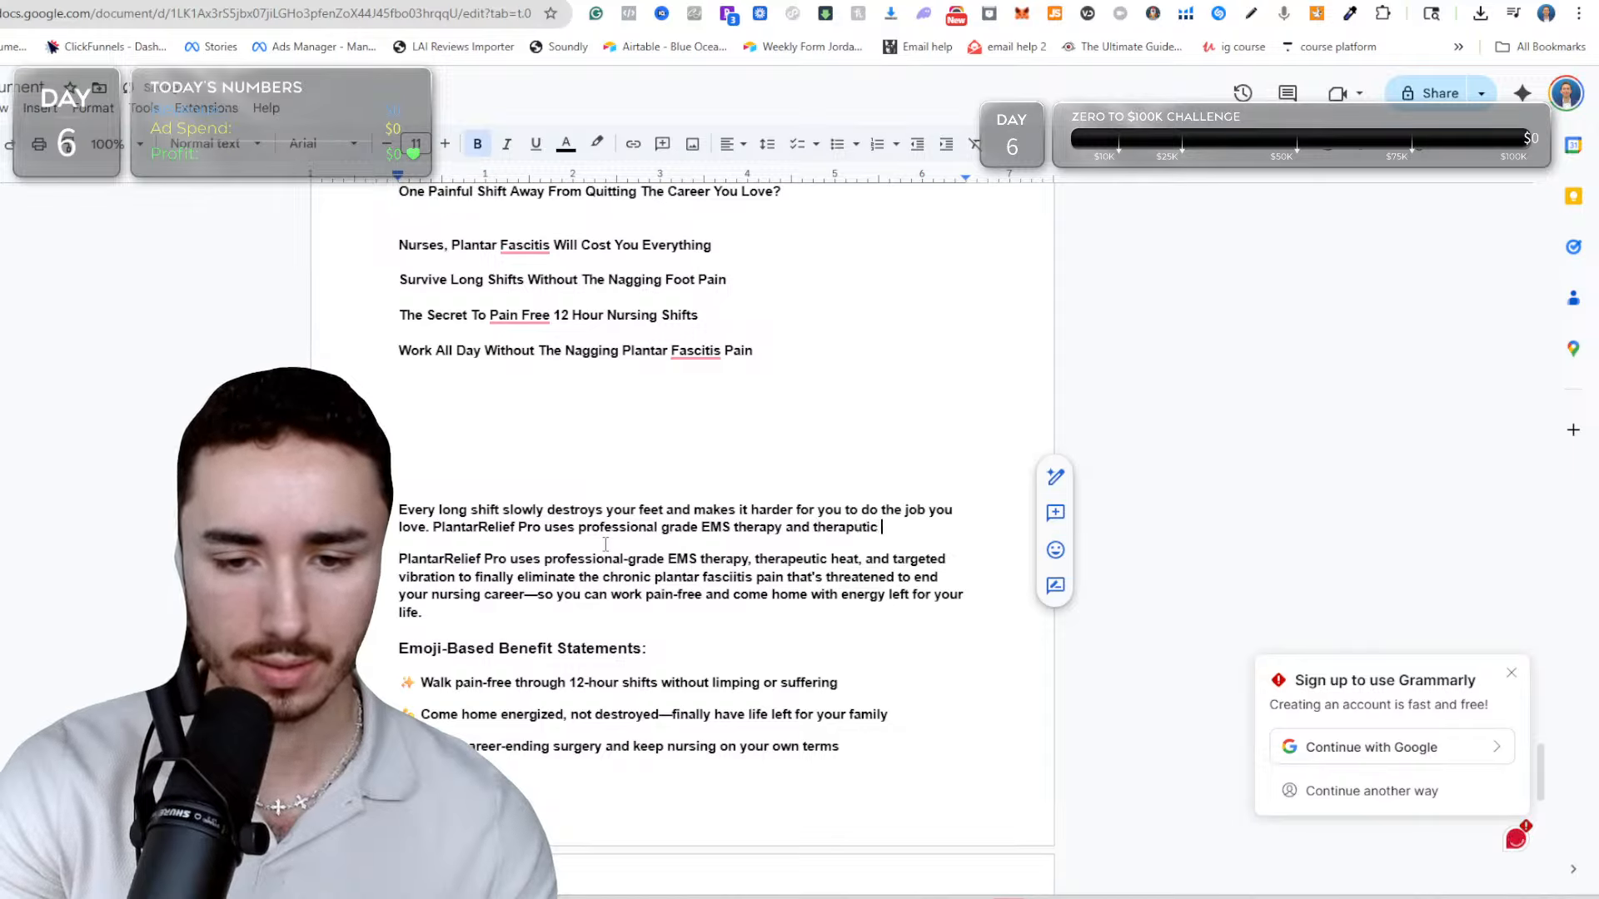
{"action": "type", "text": " hje"}
{"action": "key", "text": "BackSpace"}
{"action": "key", "text": "BackSpace"}
{"action": "type", "text": "eat t"}
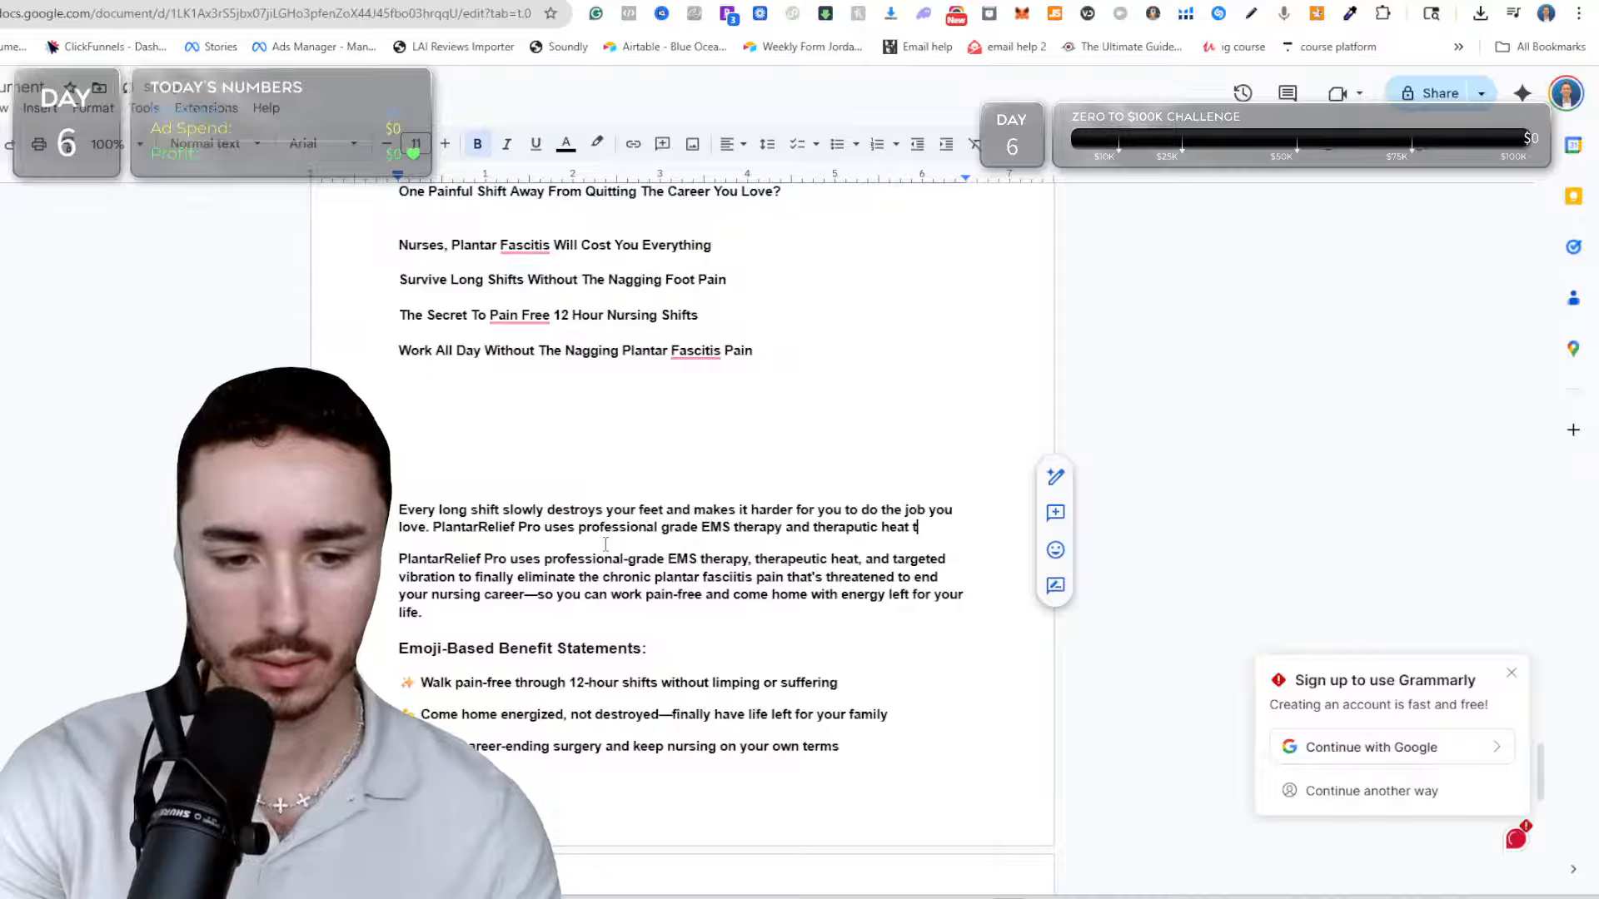
{"action": "type", "text": "o elimate"}
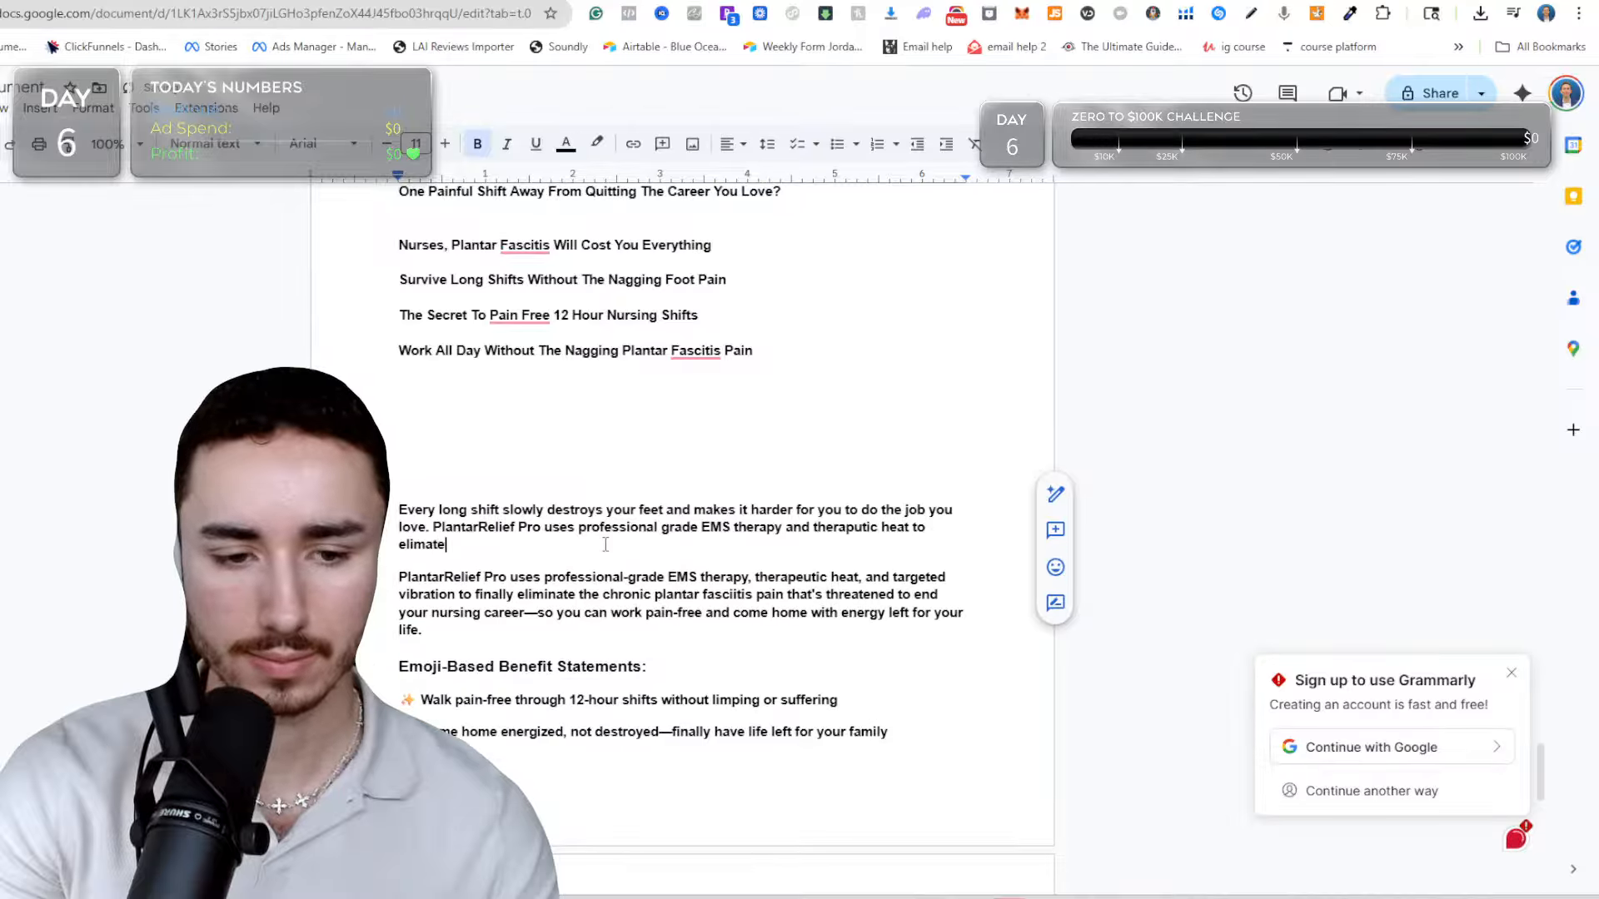
{"action": "type", "text": " chronic "}
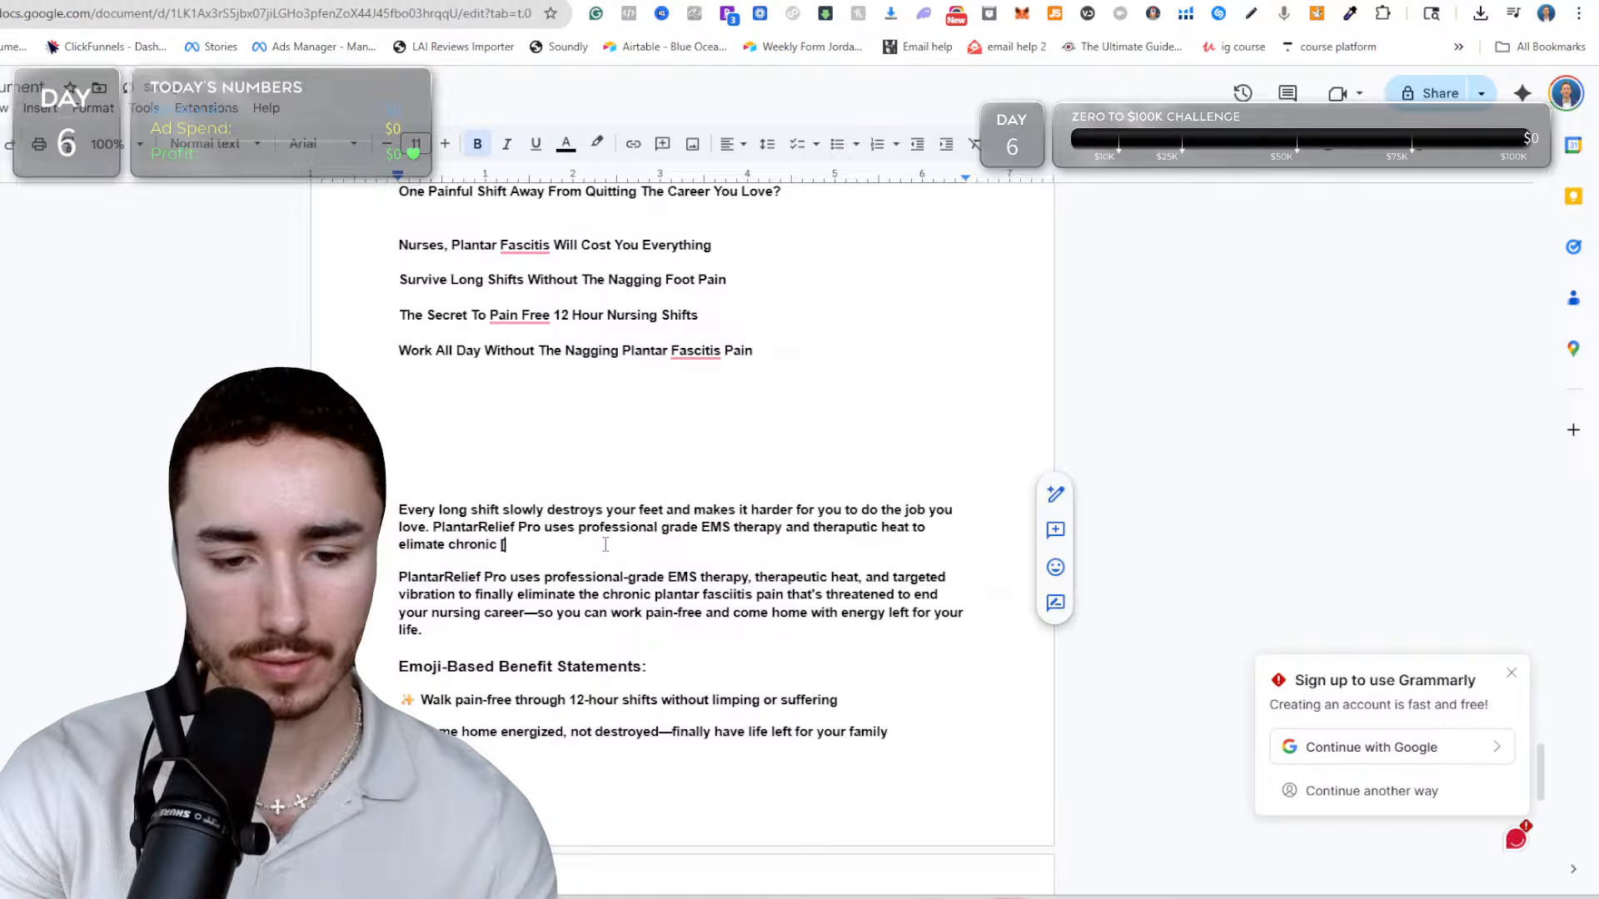
{"action": "type", "text": "pla"}
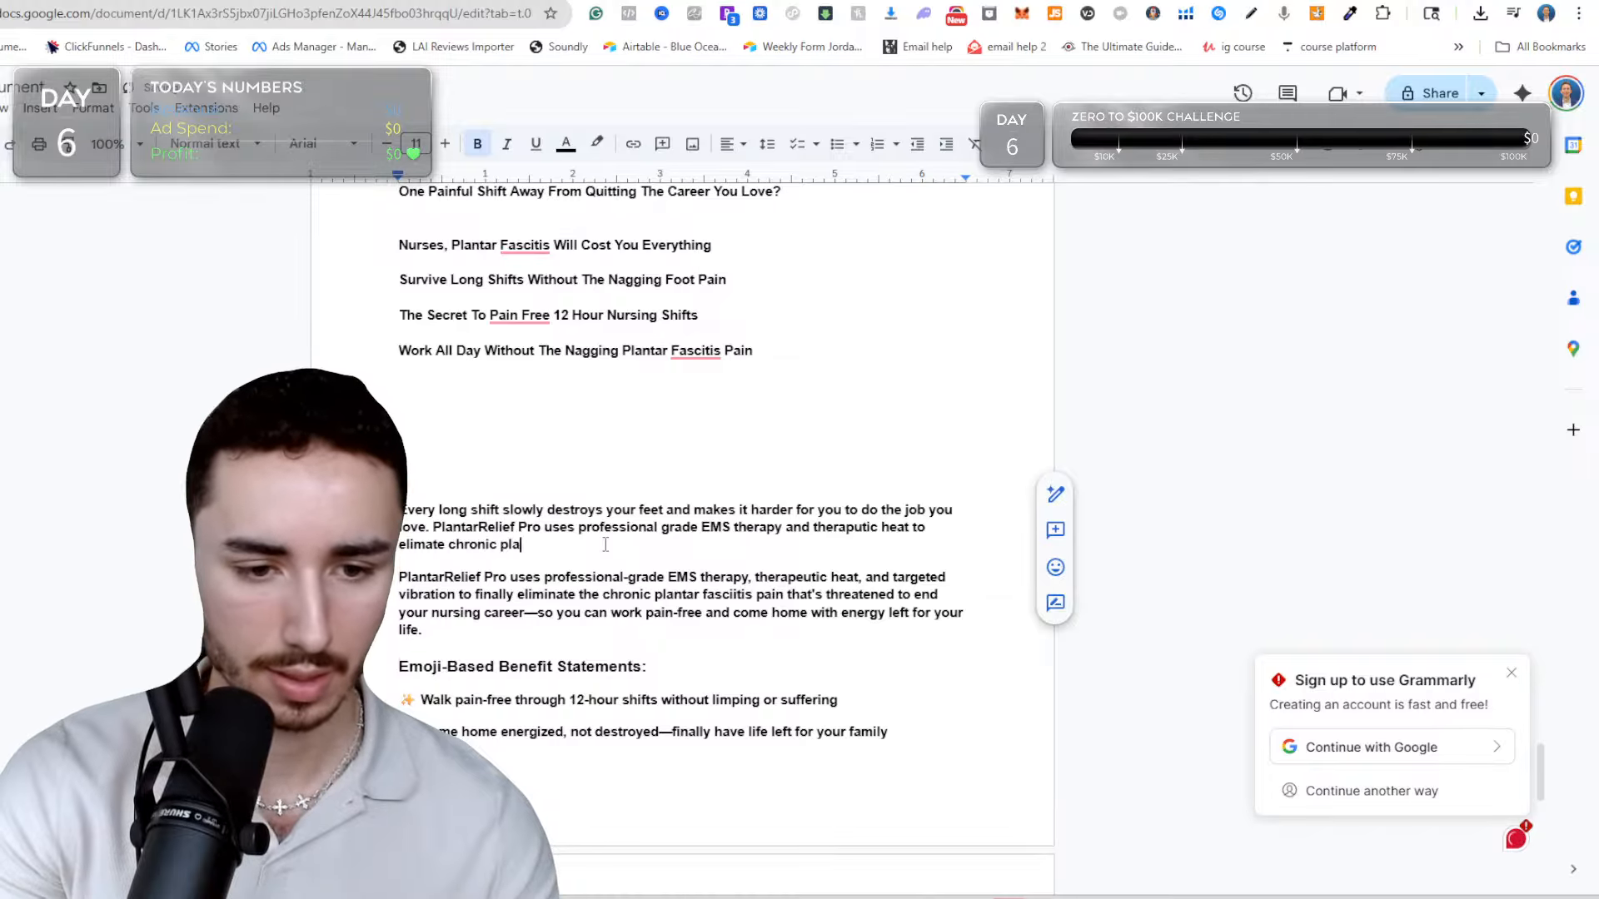
{"action": "type", "text": "ntar fasc"}
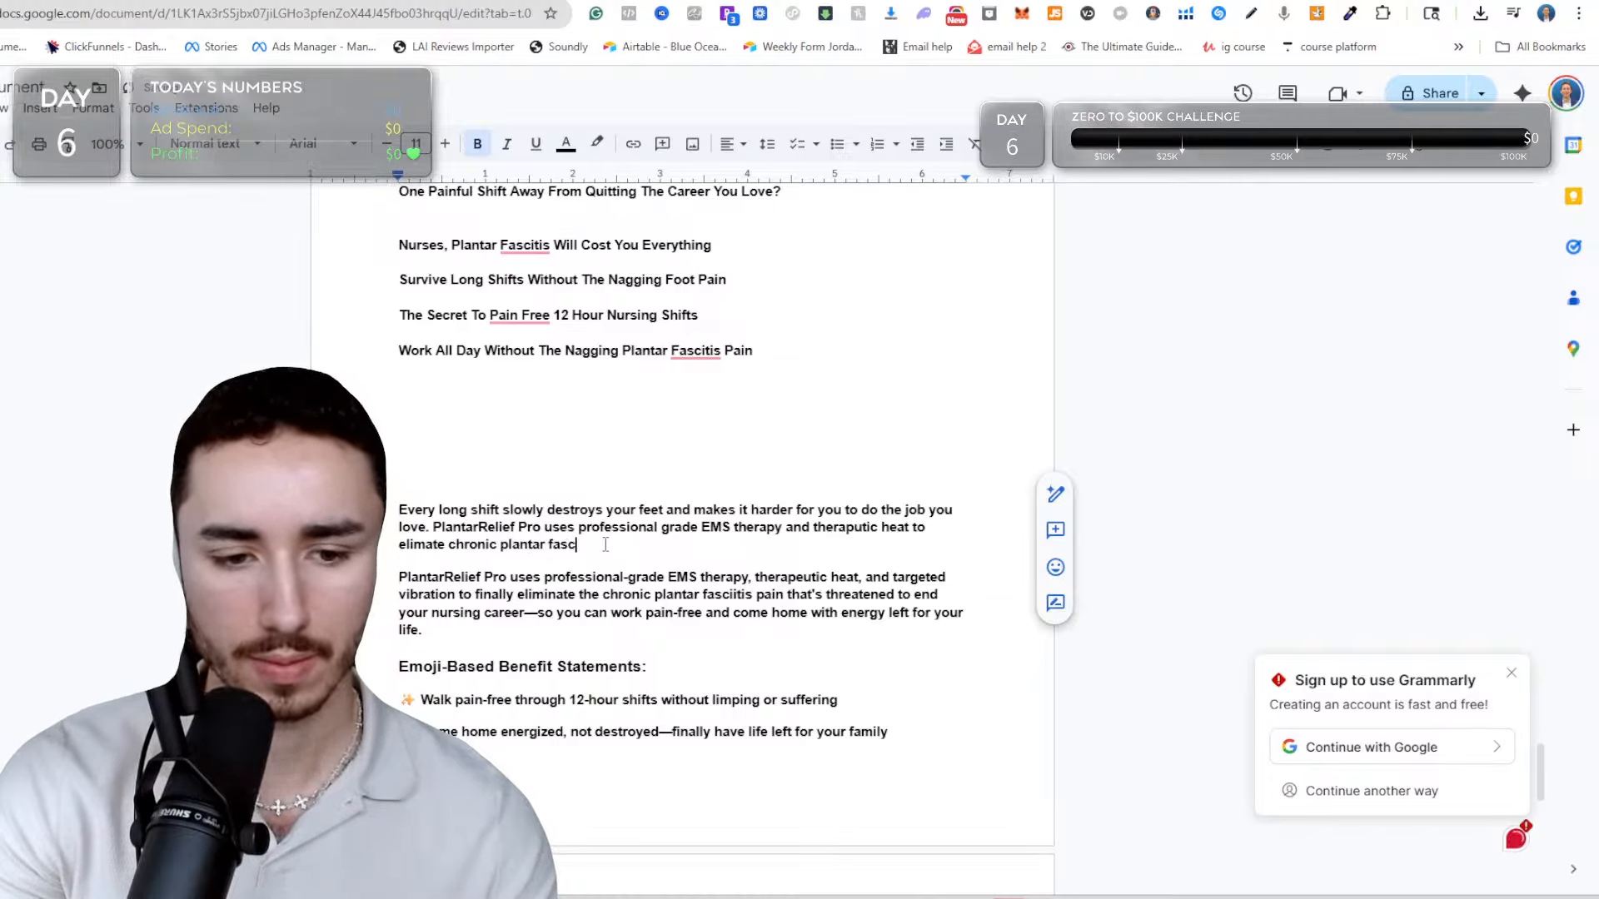
{"action": "type", "text": "iitis"}
{"action": "key", "text": "BackSpace"}
{"action": "type", "text": "itis pain"}
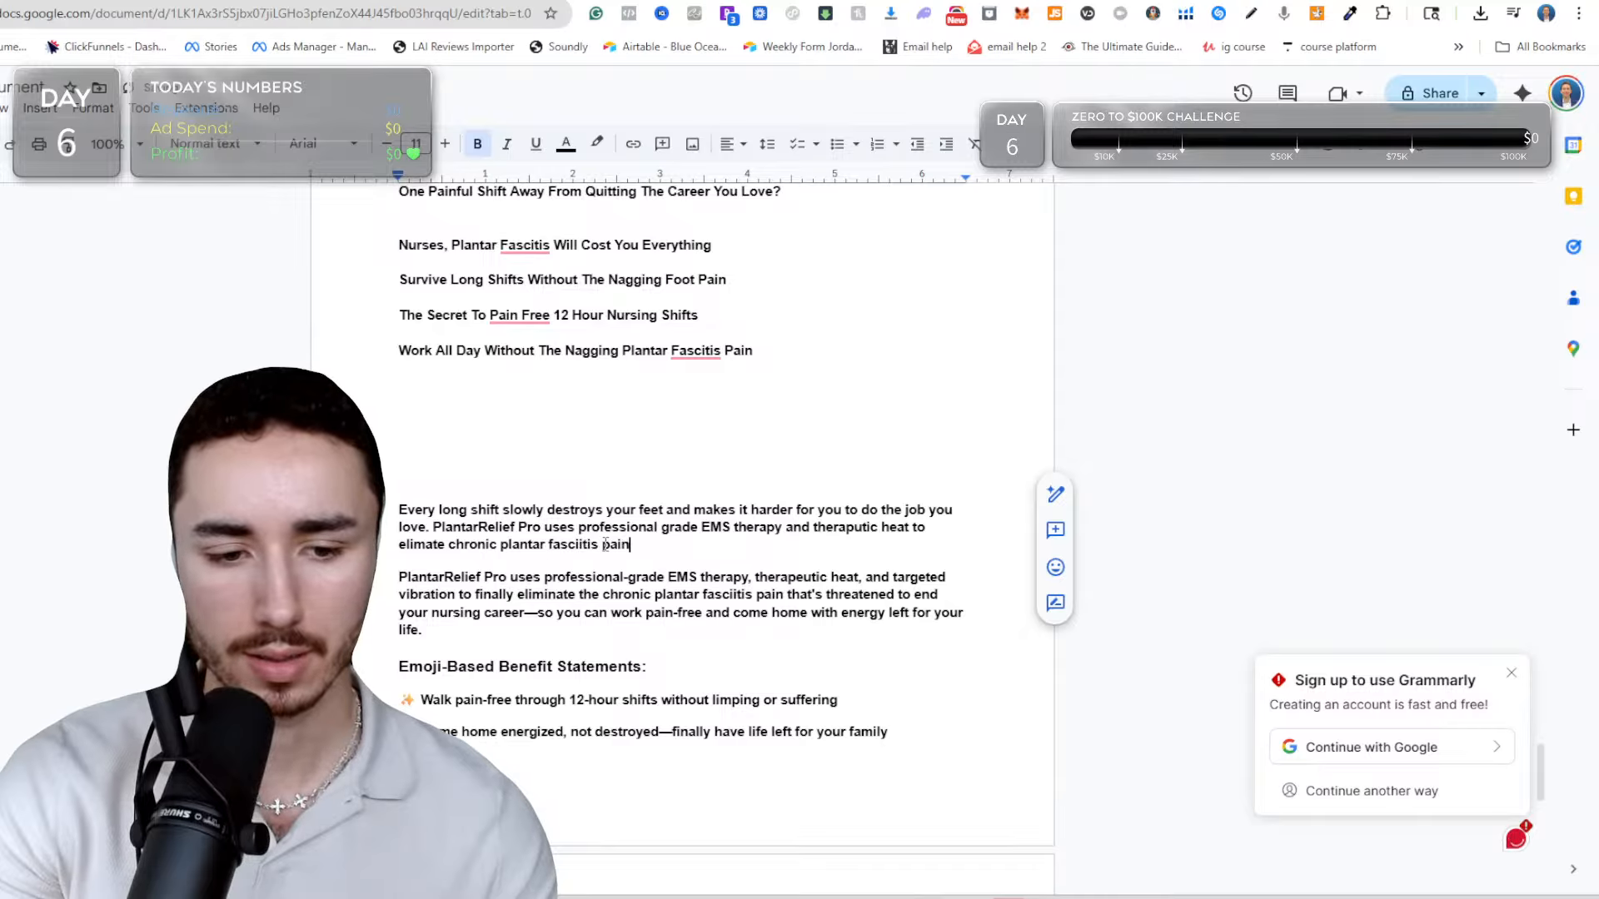
{"action": "type", "text": " s"}
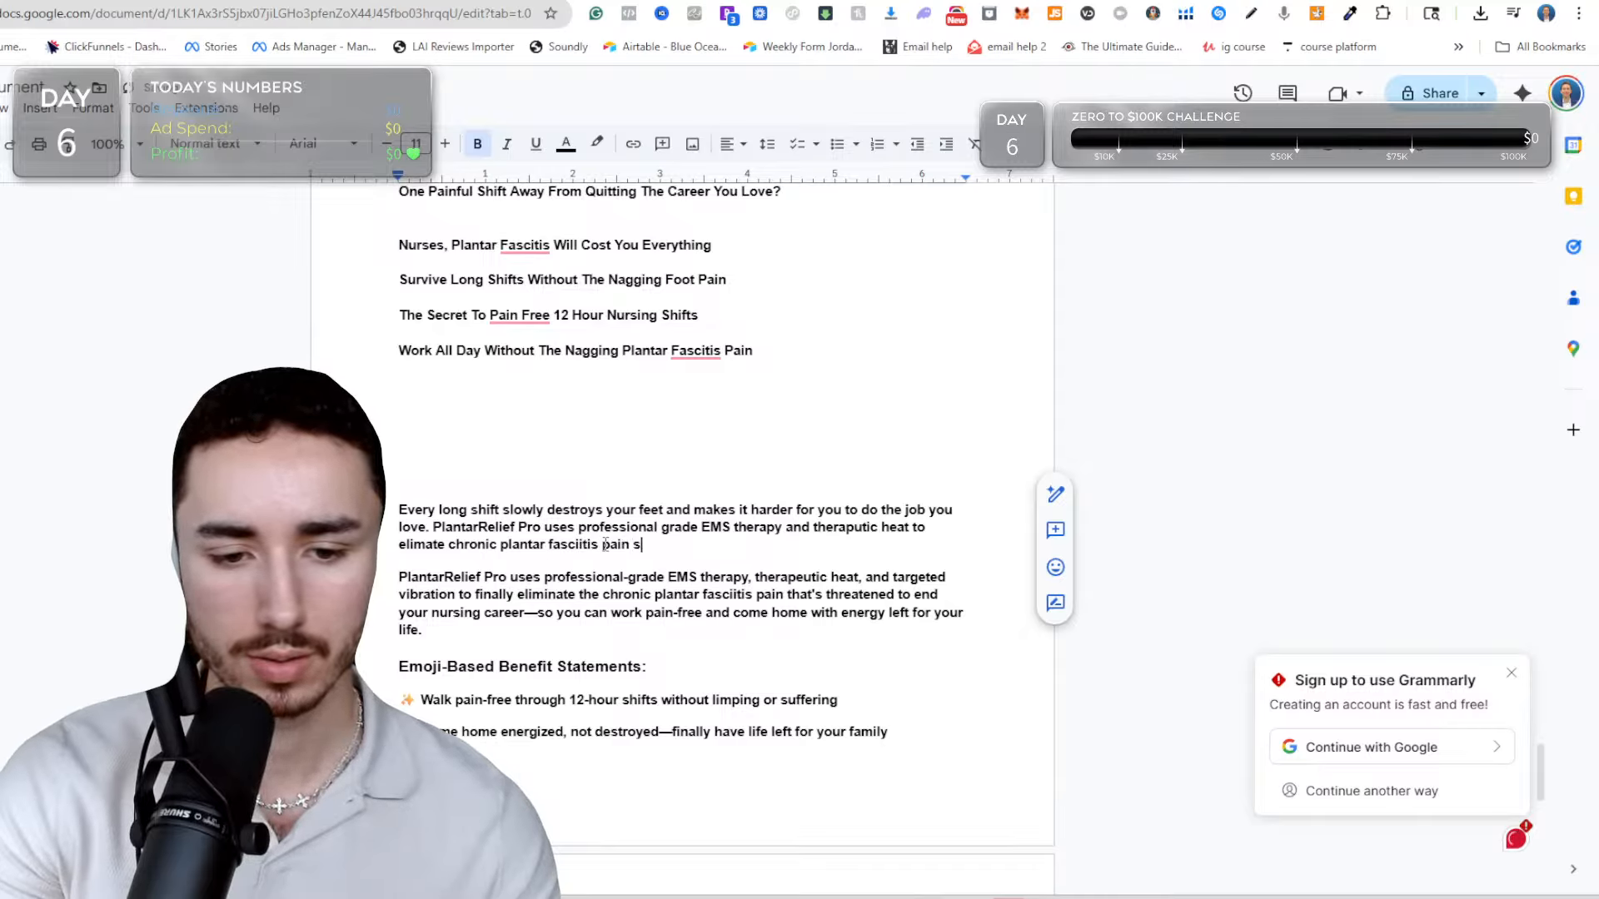
{"action": "type", "text": "o you cna"}
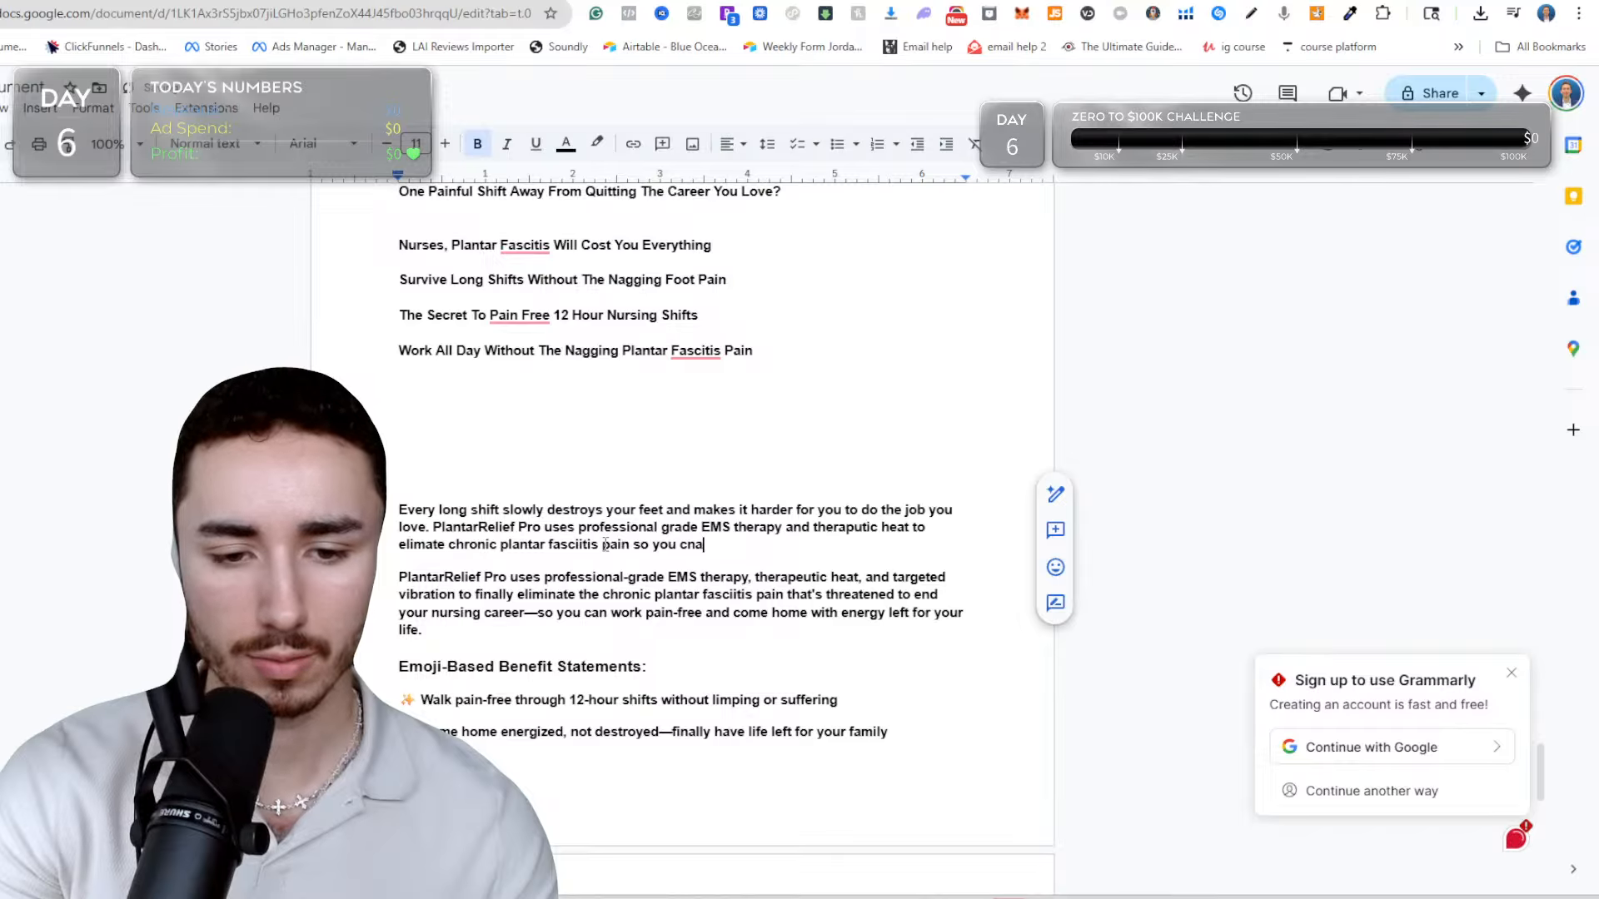
{"action": "key", "text": "BackSpace"}
{"action": "key", "text": "BackSpace"}
{"action": "type", "text": "an finally wo"}
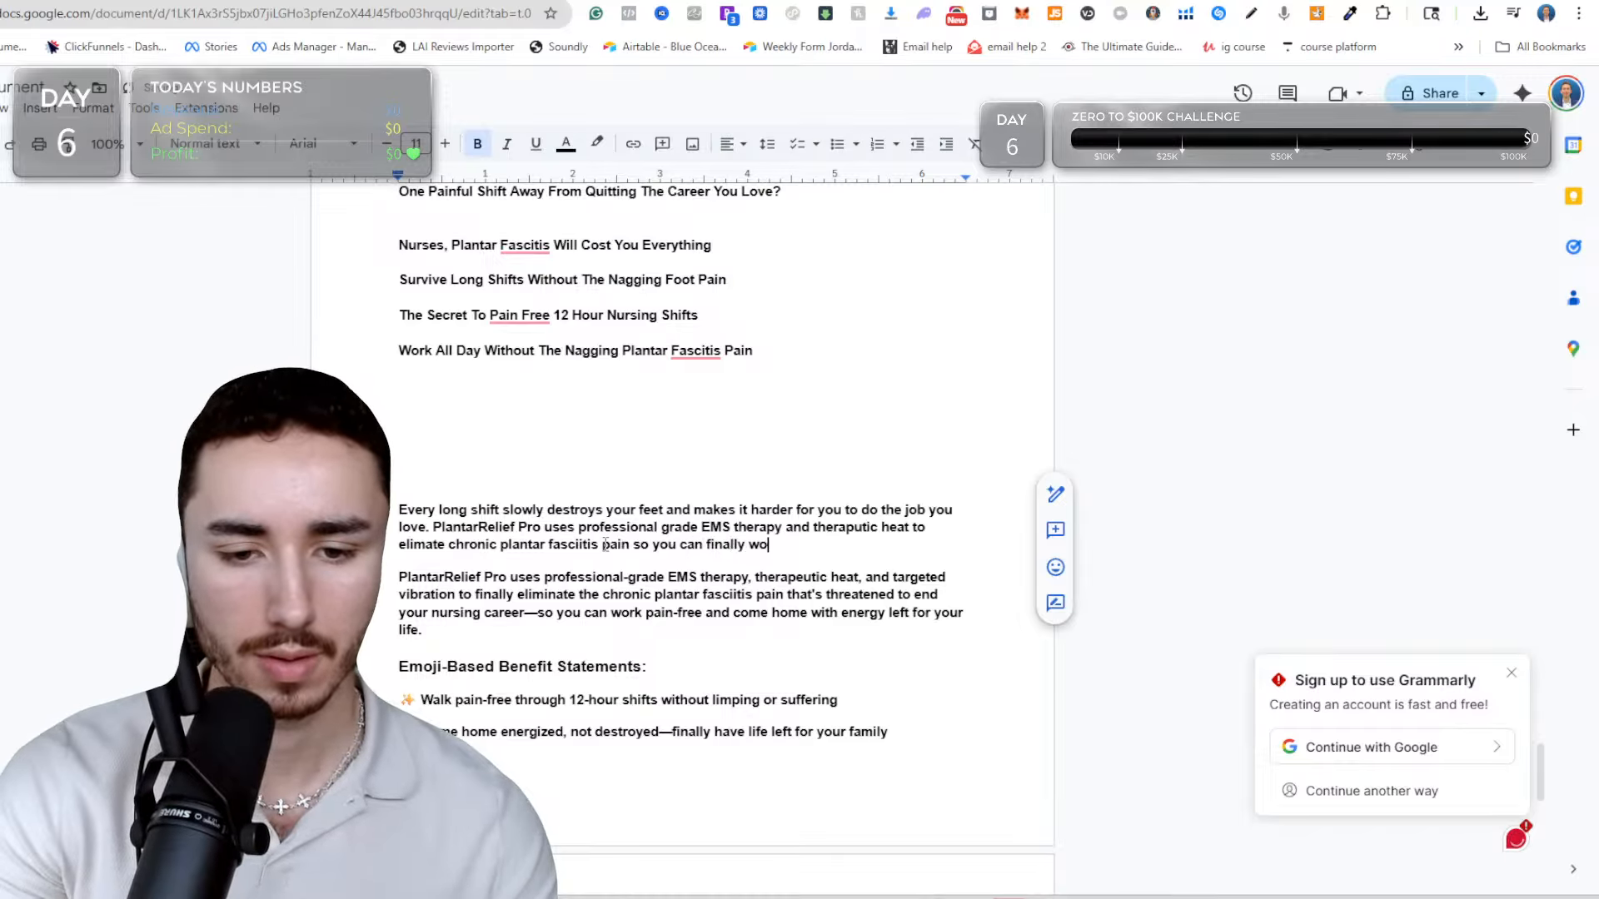
{"action": "type", "text": "rk pain f"}
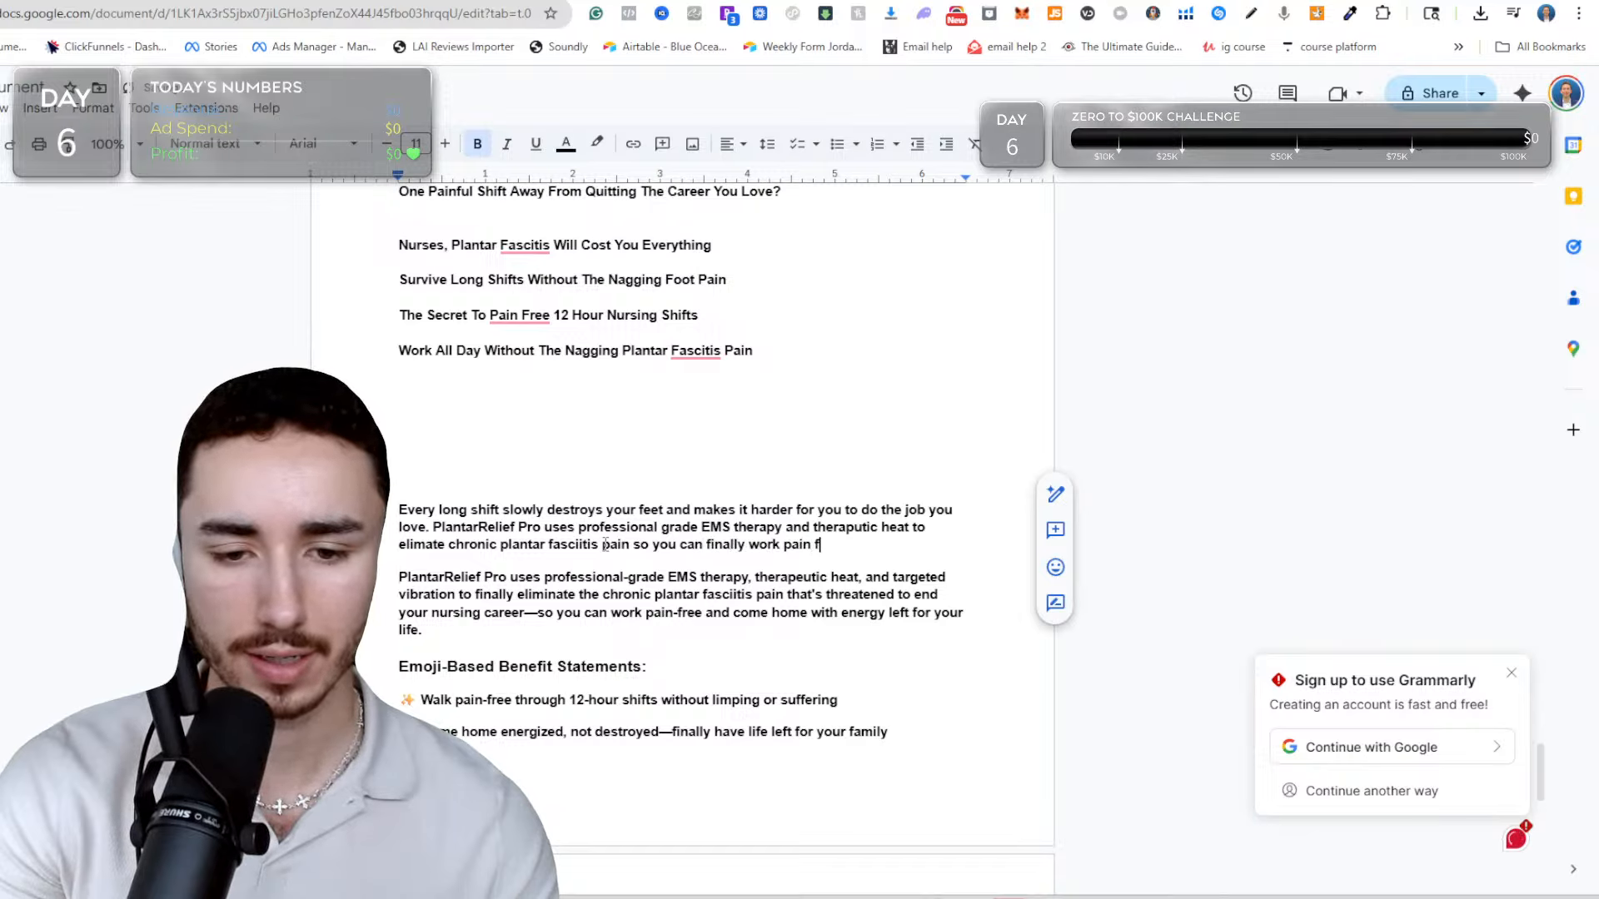
{"action": "type", "text": "ree a"}
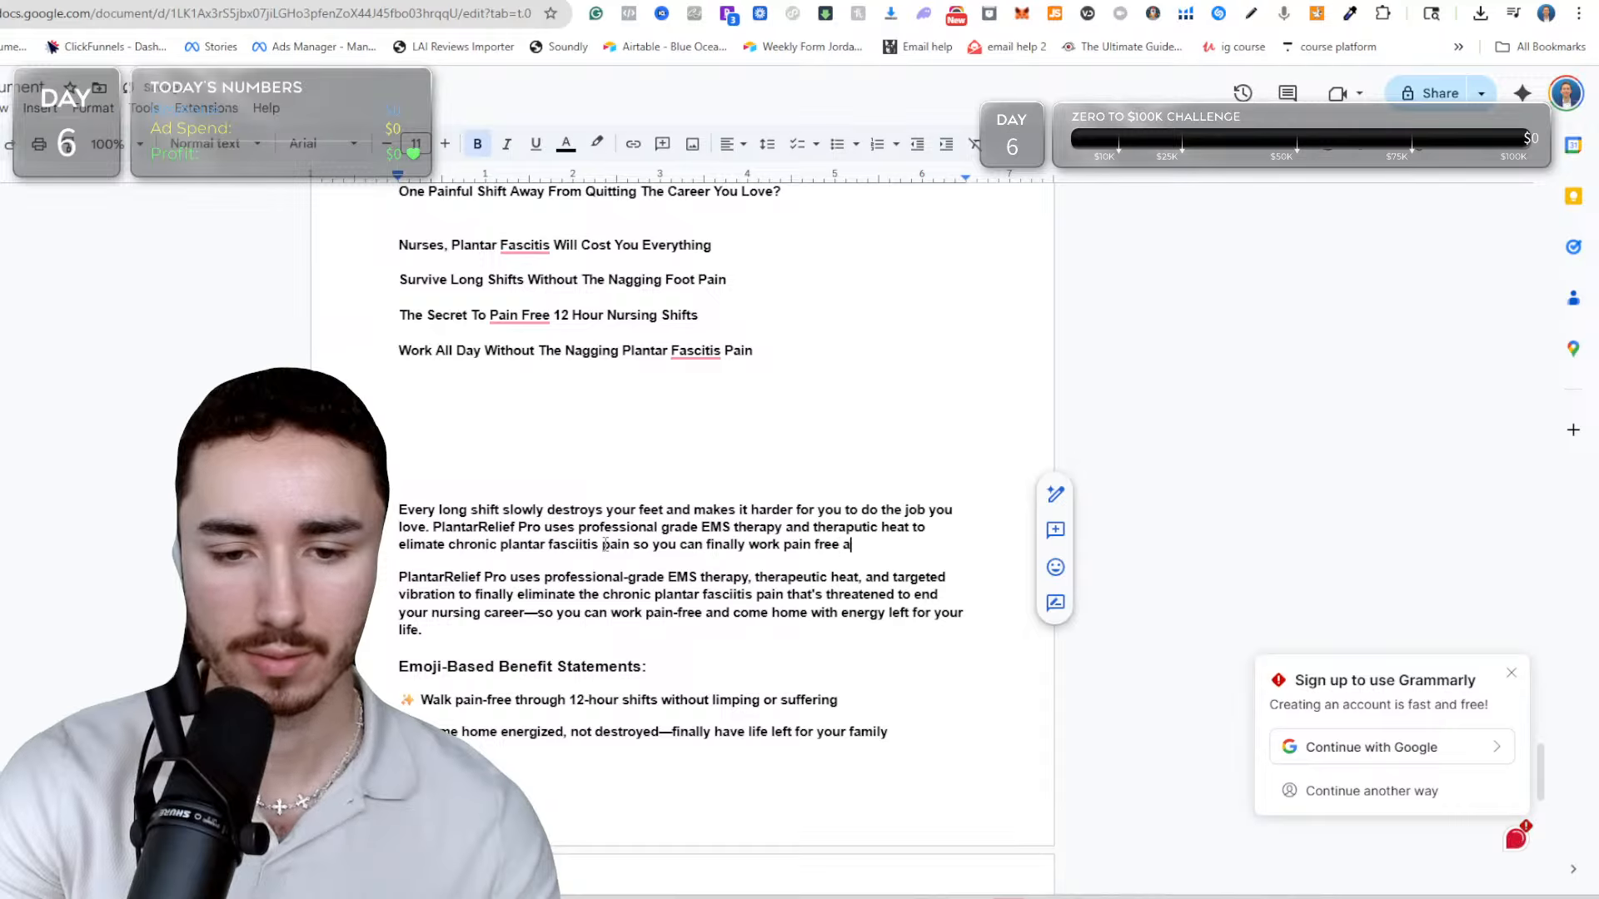
{"action": "type", "text": "gain"}
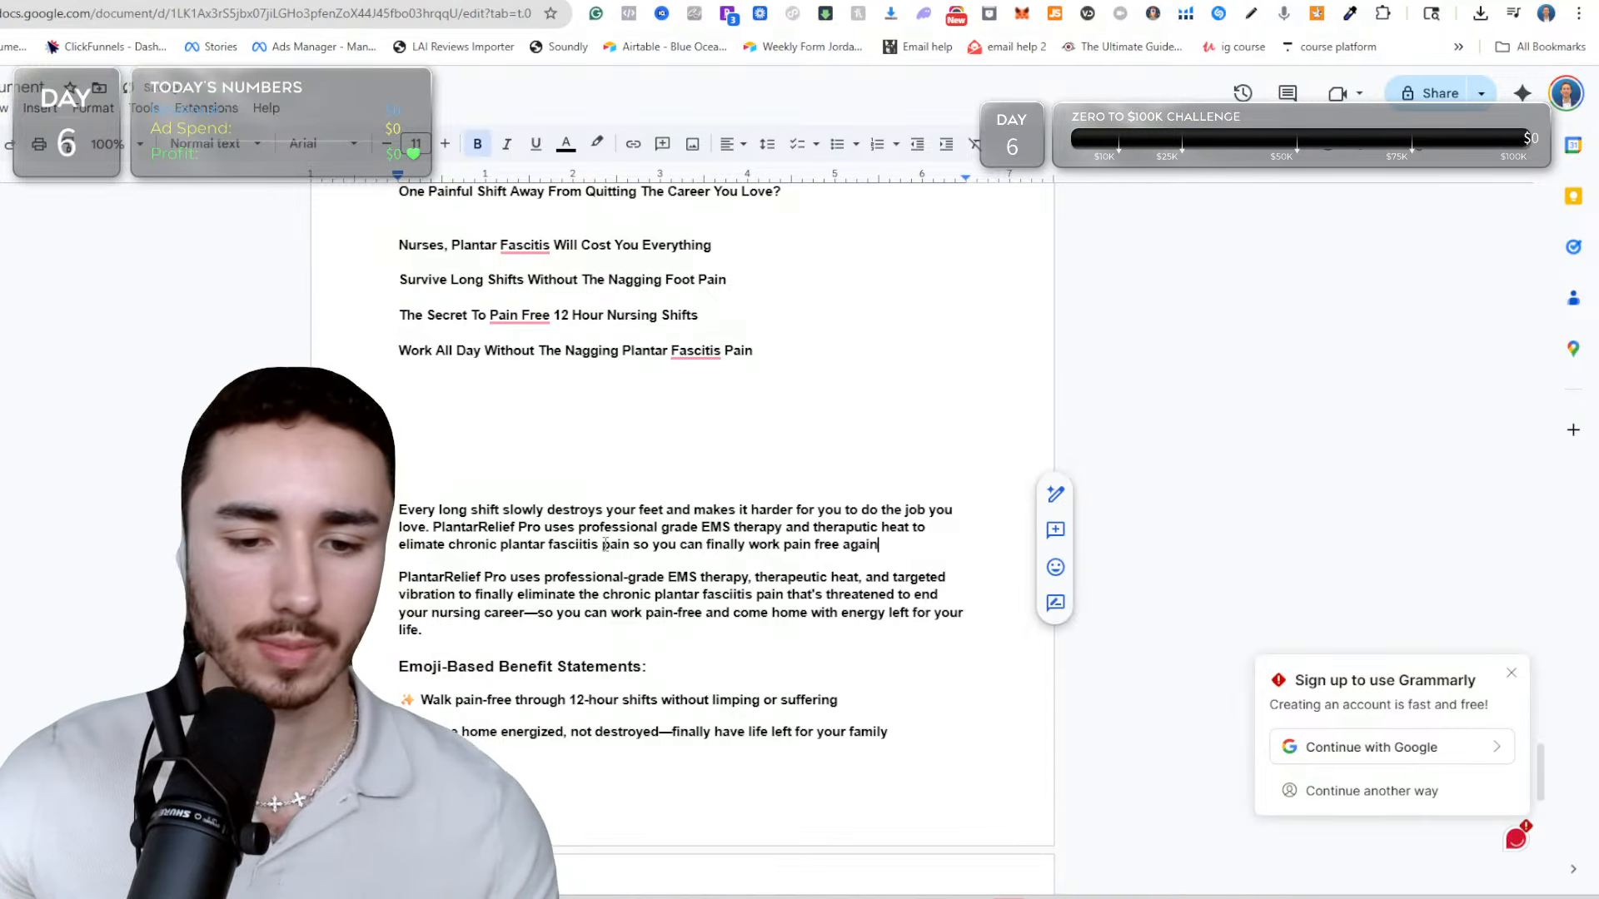
Copy the rewritten sub-description and paste it over Text #1 of the first "Text with icon" block in the Shopify theme editor.
{"action": "triple_click", "coordinate": [605, 544]}
{"action": "key", "text": "ctrl+c"}
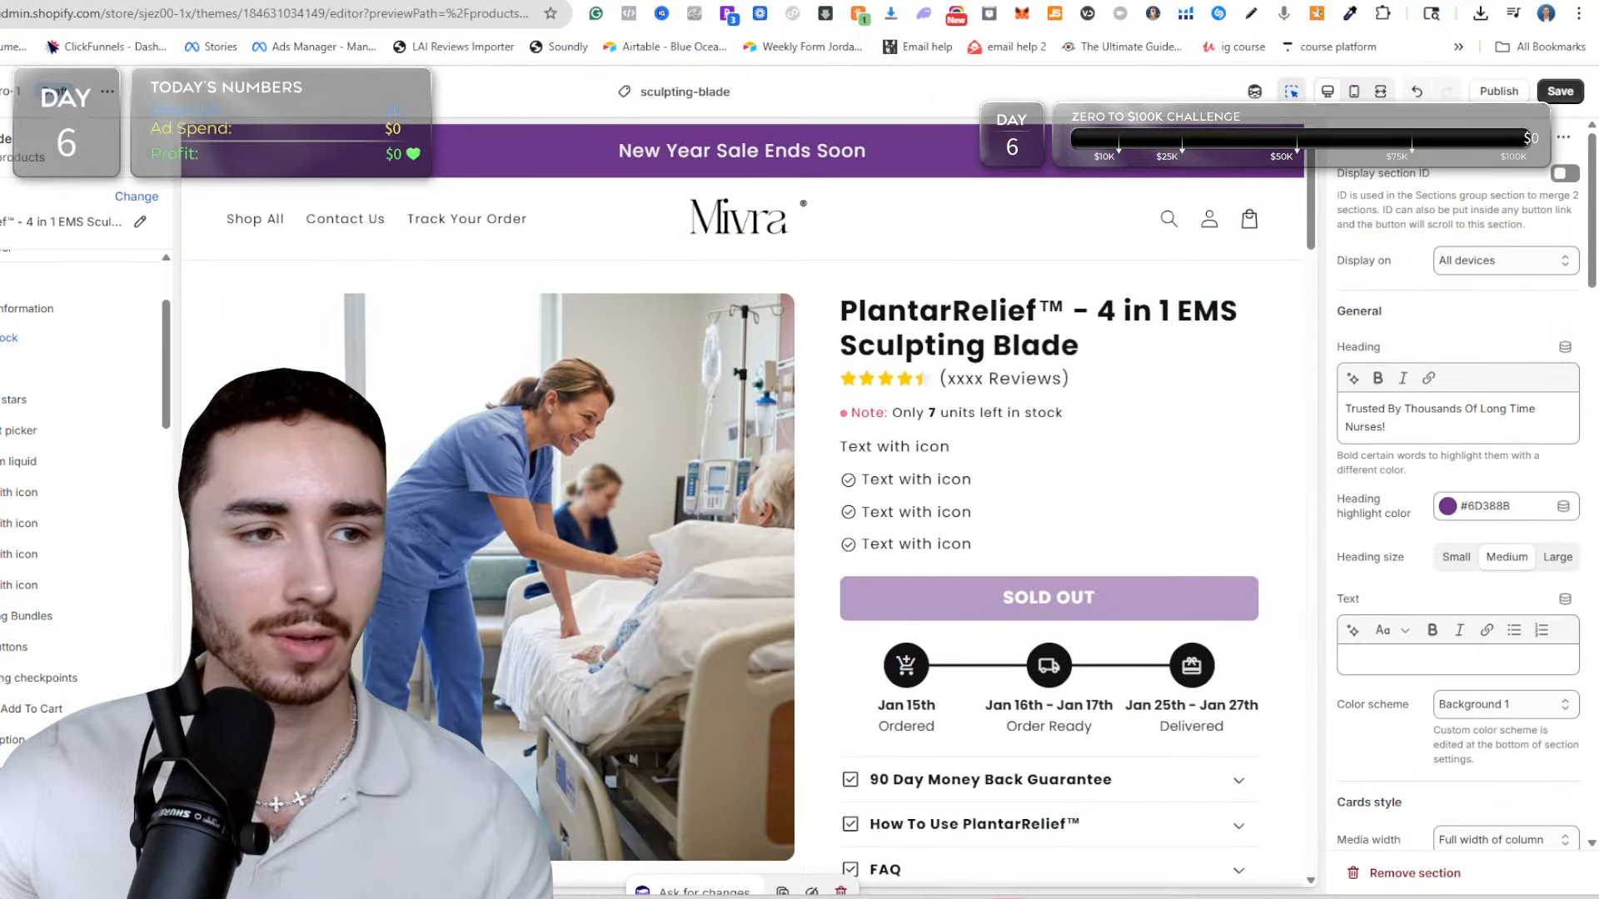
{"action": "left_click", "coordinate": [888, 448]}
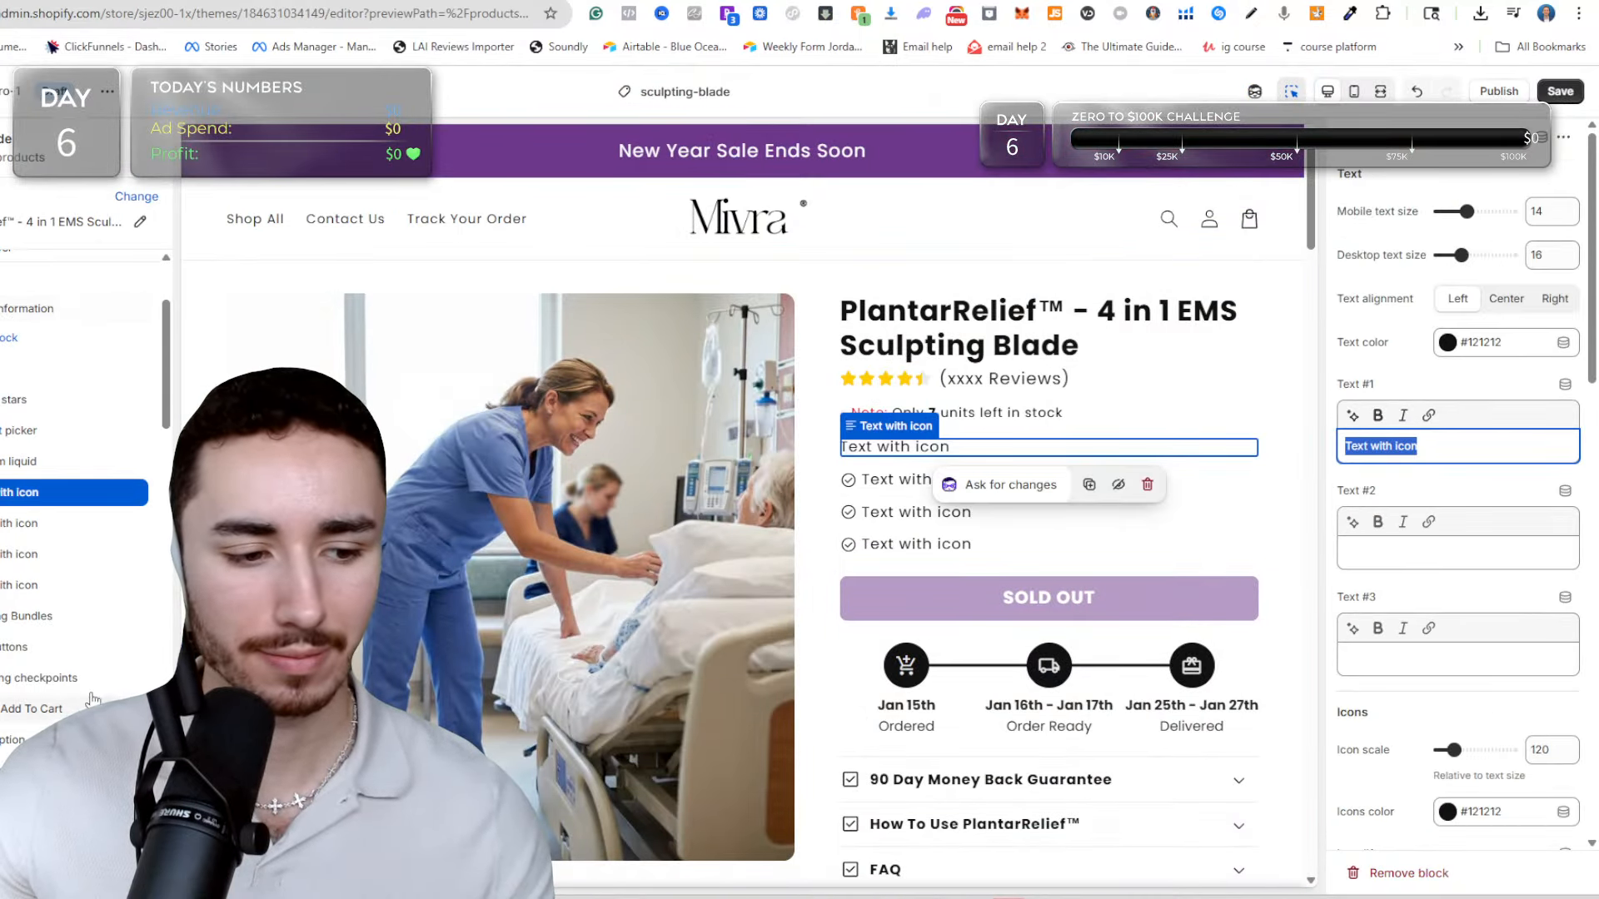
{"action": "left_click", "coordinate": [1366, 446]}
{"action": "left_click_drag", "start_coordinate": [1419, 447], "coordinate": [1344, 447]}
{"action": "key", "text": "ctrl+v"}
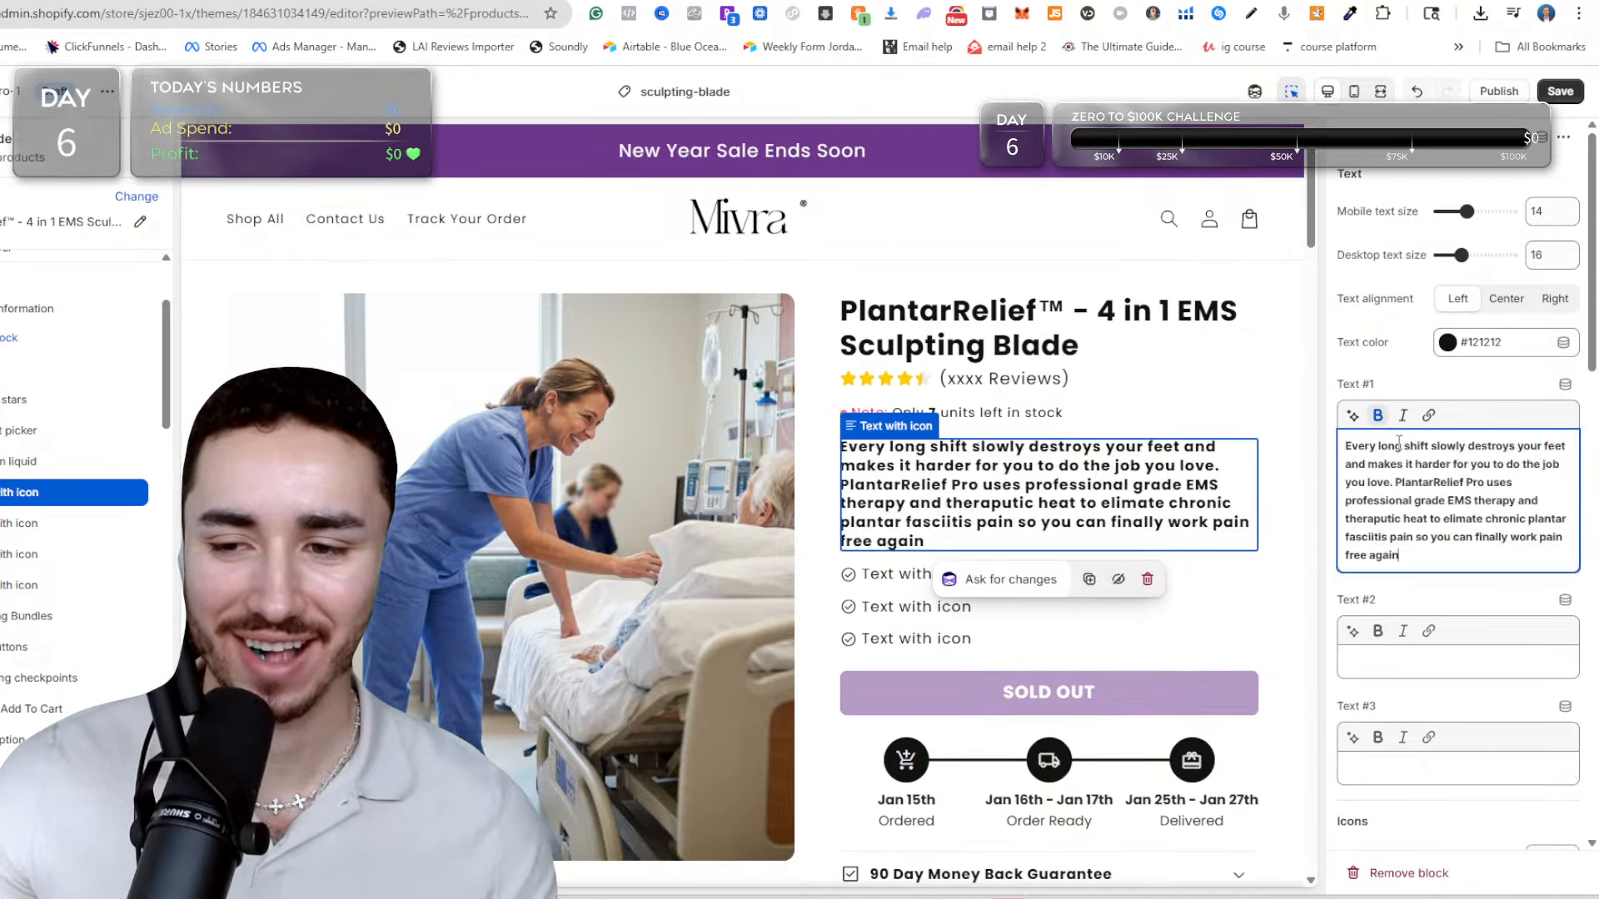
Remove the bold formatting from all of Text #1 and set the mobile text size to 12 and desktop text size to 14.
{"action": "left_click_drag", "start_coordinate": [1483, 518], "coordinate": [1442, 518]}
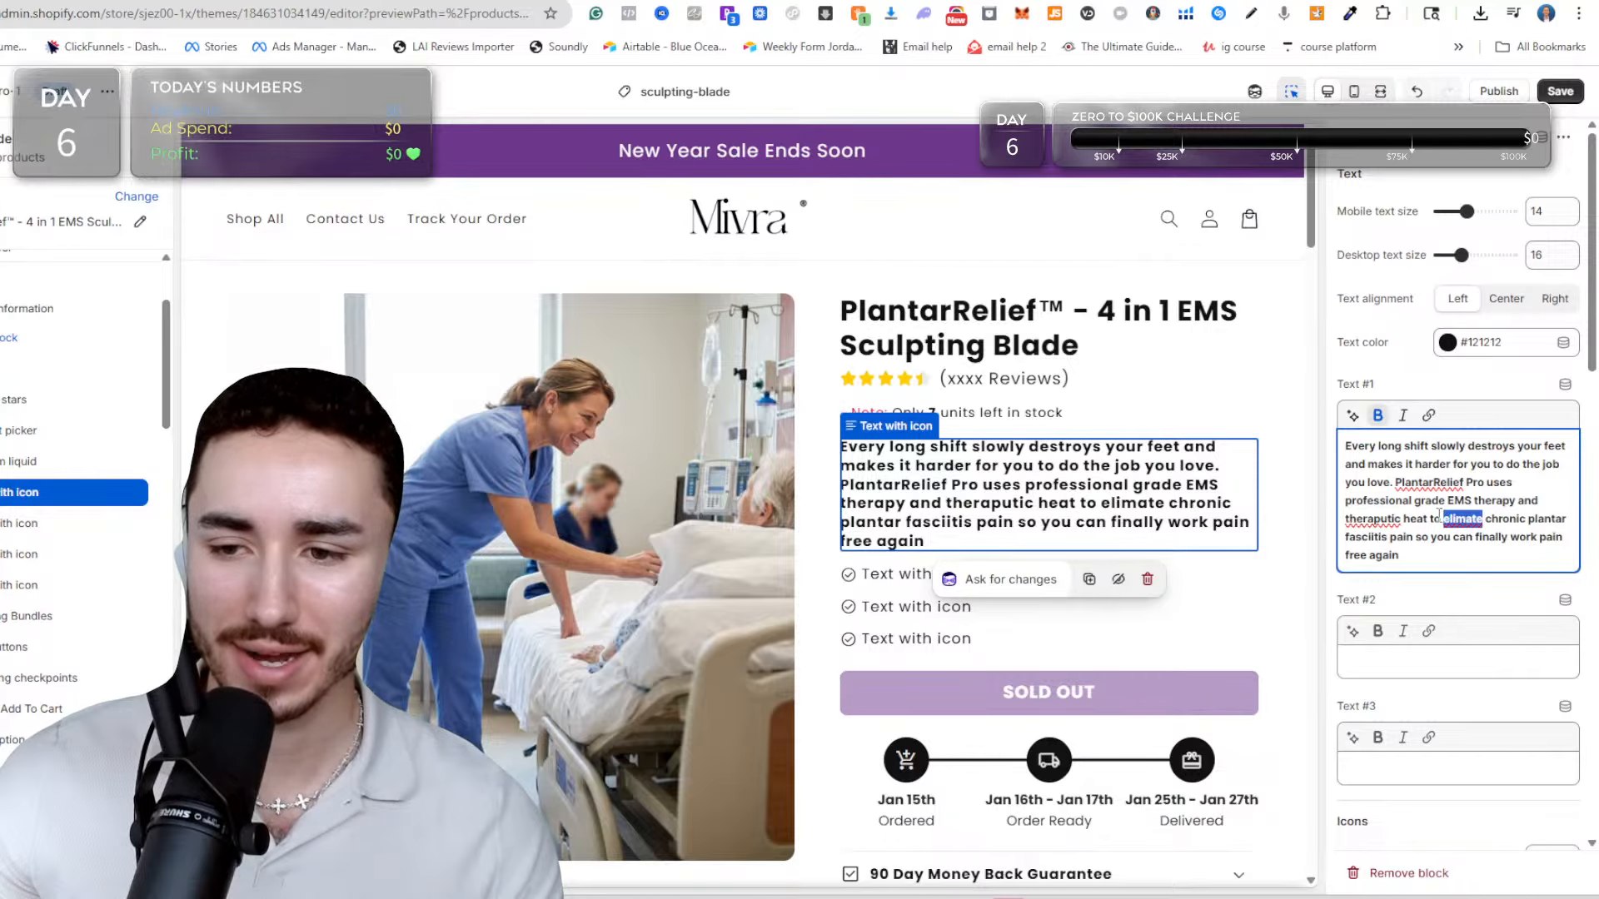
{"action": "left_click", "coordinate": [1438, 516]}
{"action": "key", "text": "ctrl+a"}
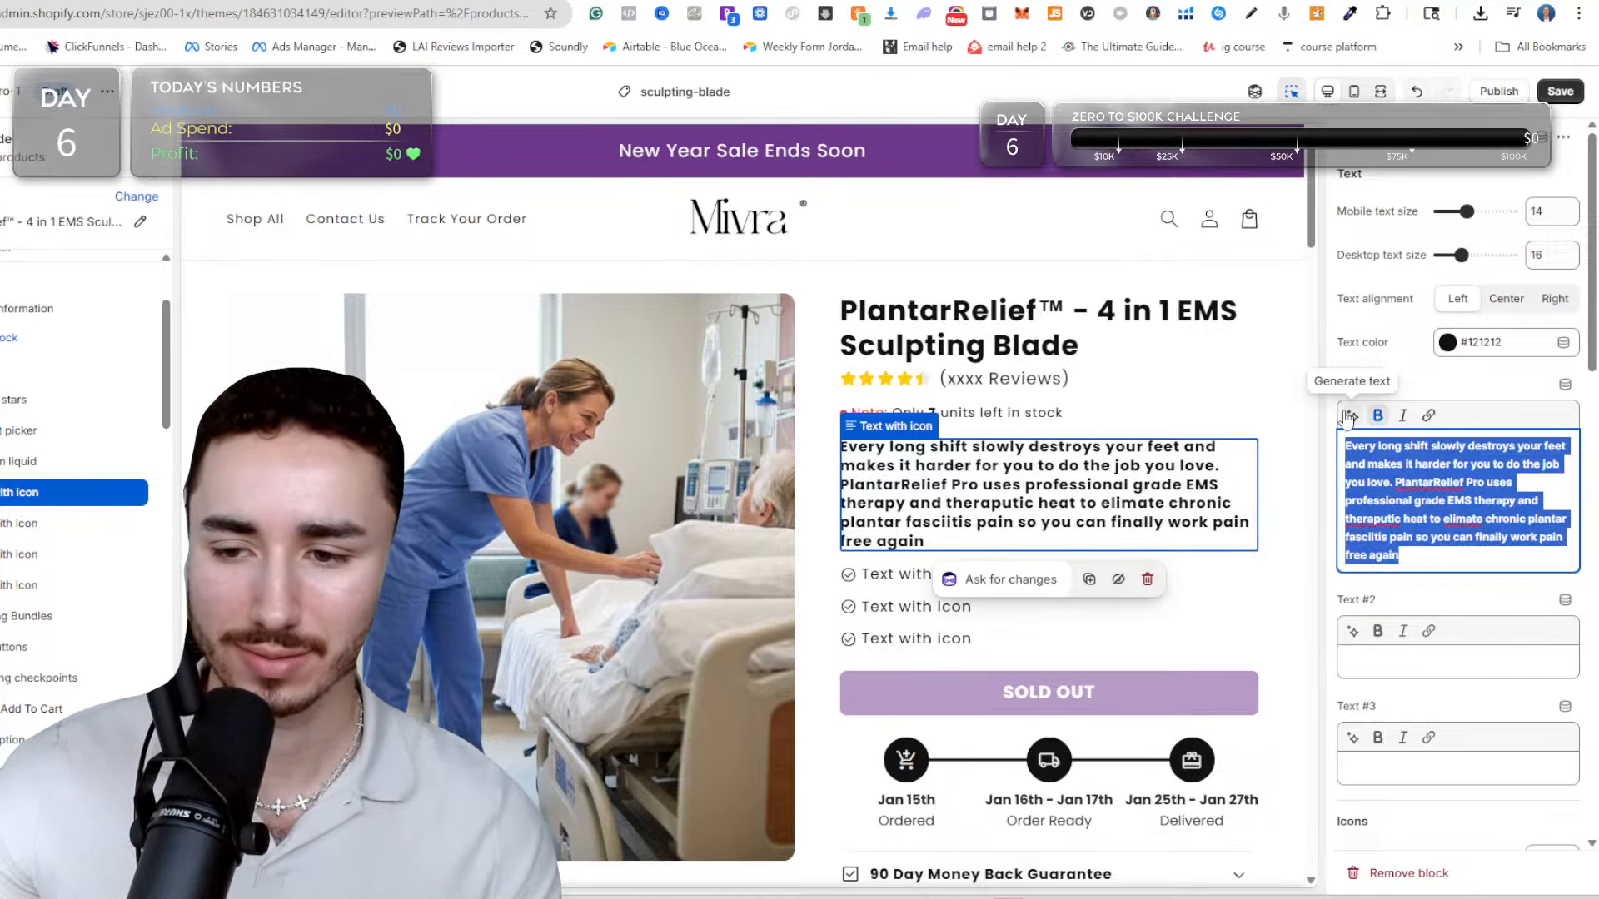
{"action": "left_click", "coordinate": [1379, 417]}
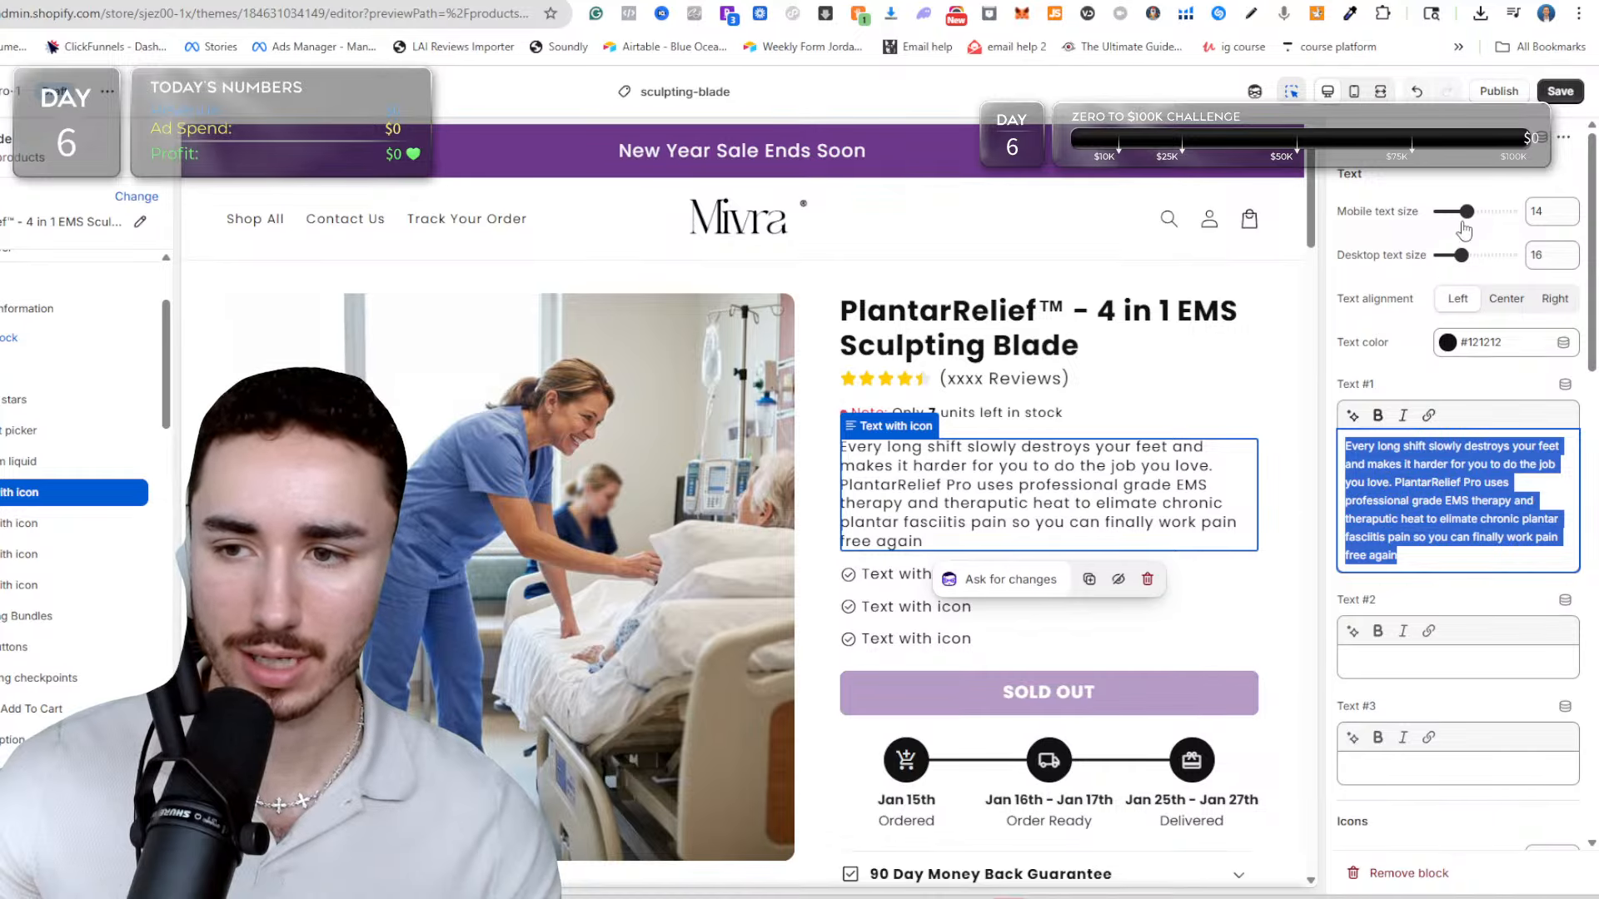
{"action": "left_click_drag", "start_coordinate": [1467, 213], "coordinate": [1455, 256]}
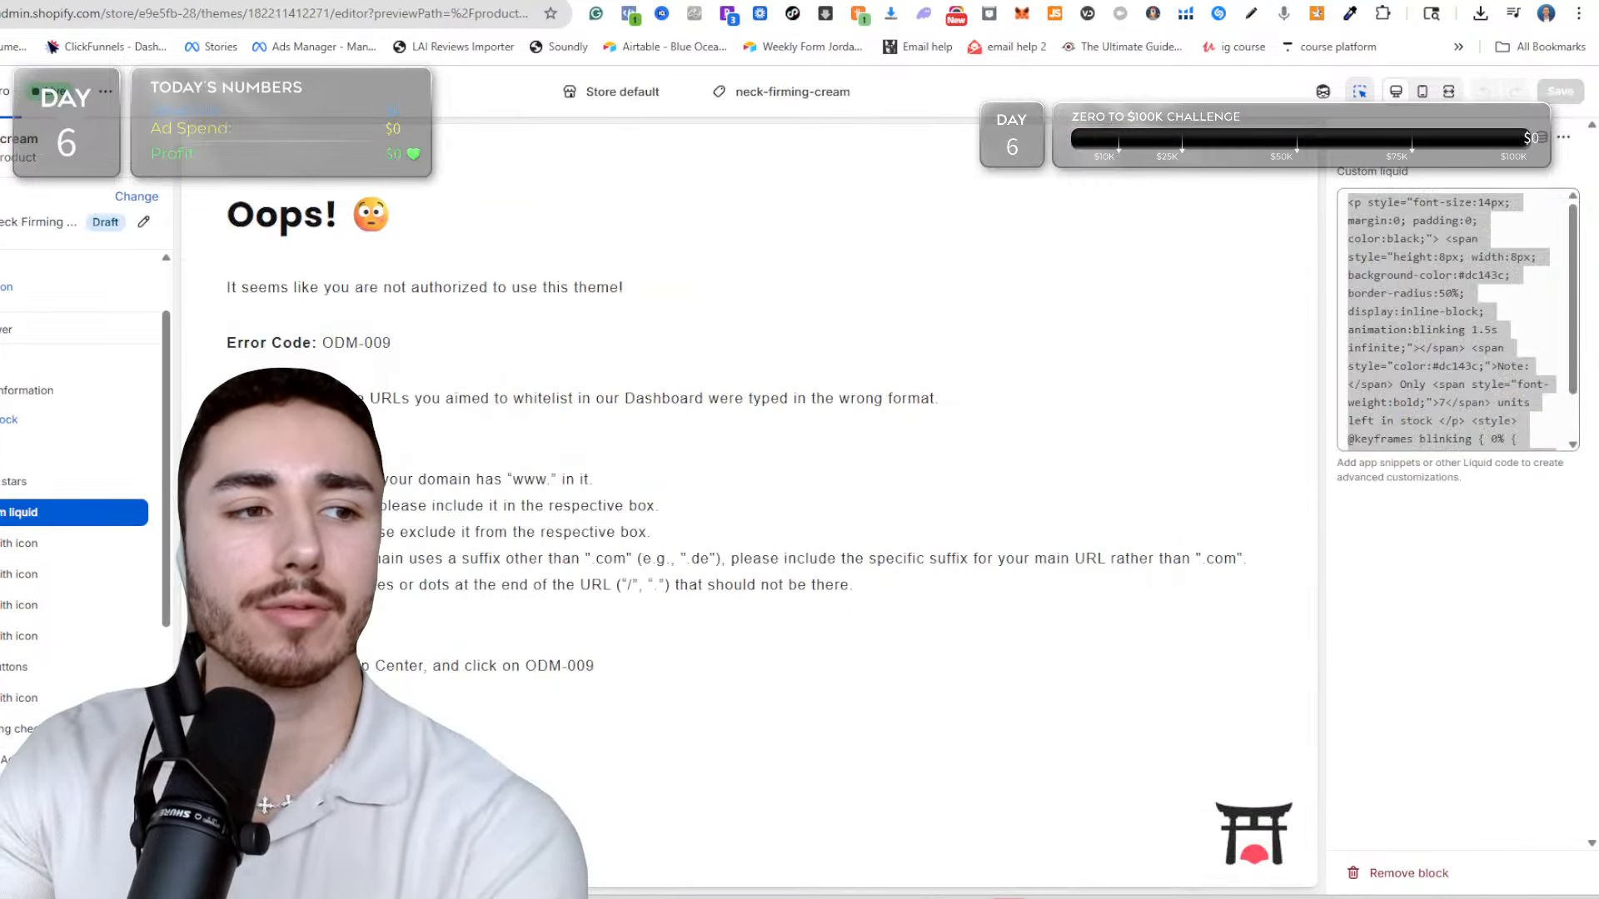
Check the text sizes of the matching block in the neck-firming-cream template, and set the sub-description's mobile text size to 13.
{"action": "key", "text": "ctrl+a"}
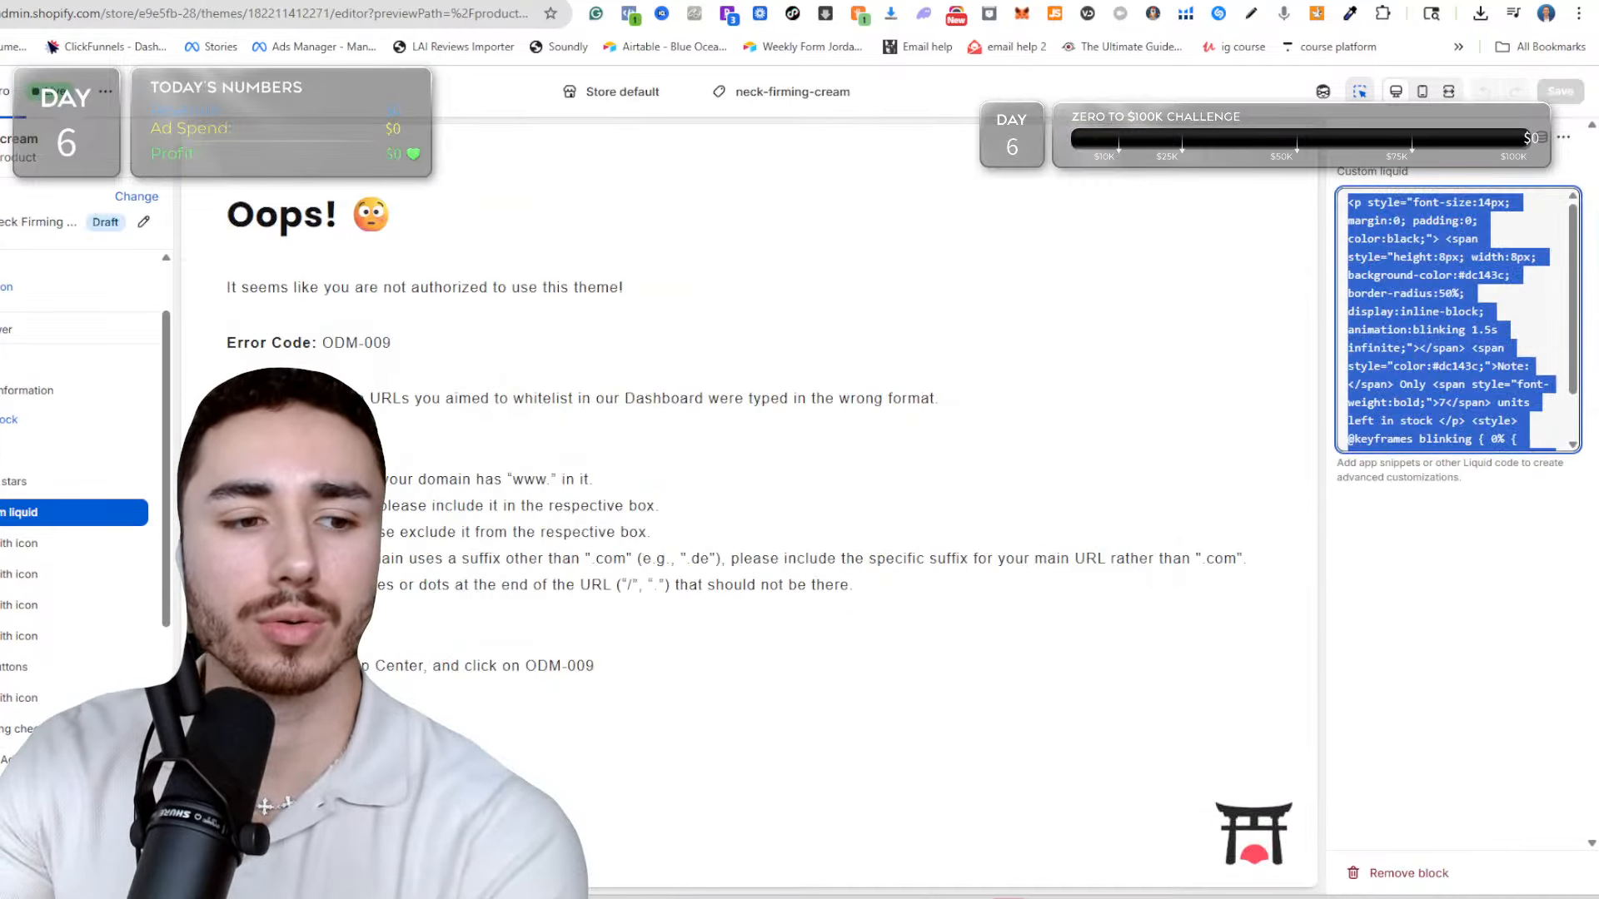
{"action": "left_click", "coordinate": [6, 545]}
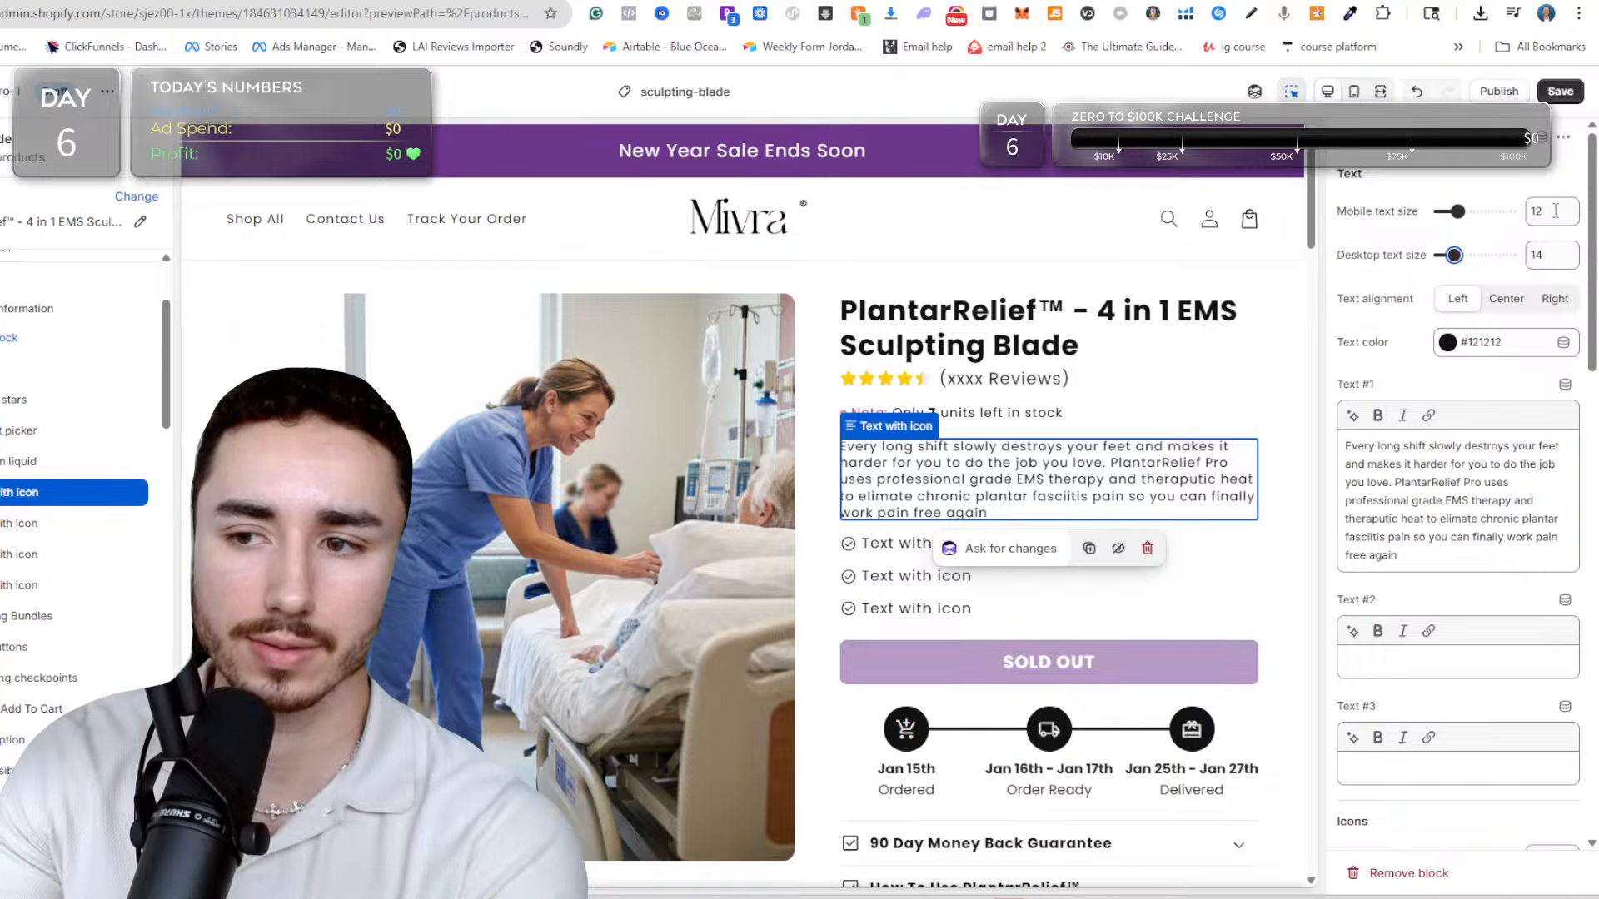
{"action": "left_click", "coordinate": [1555, 211]}
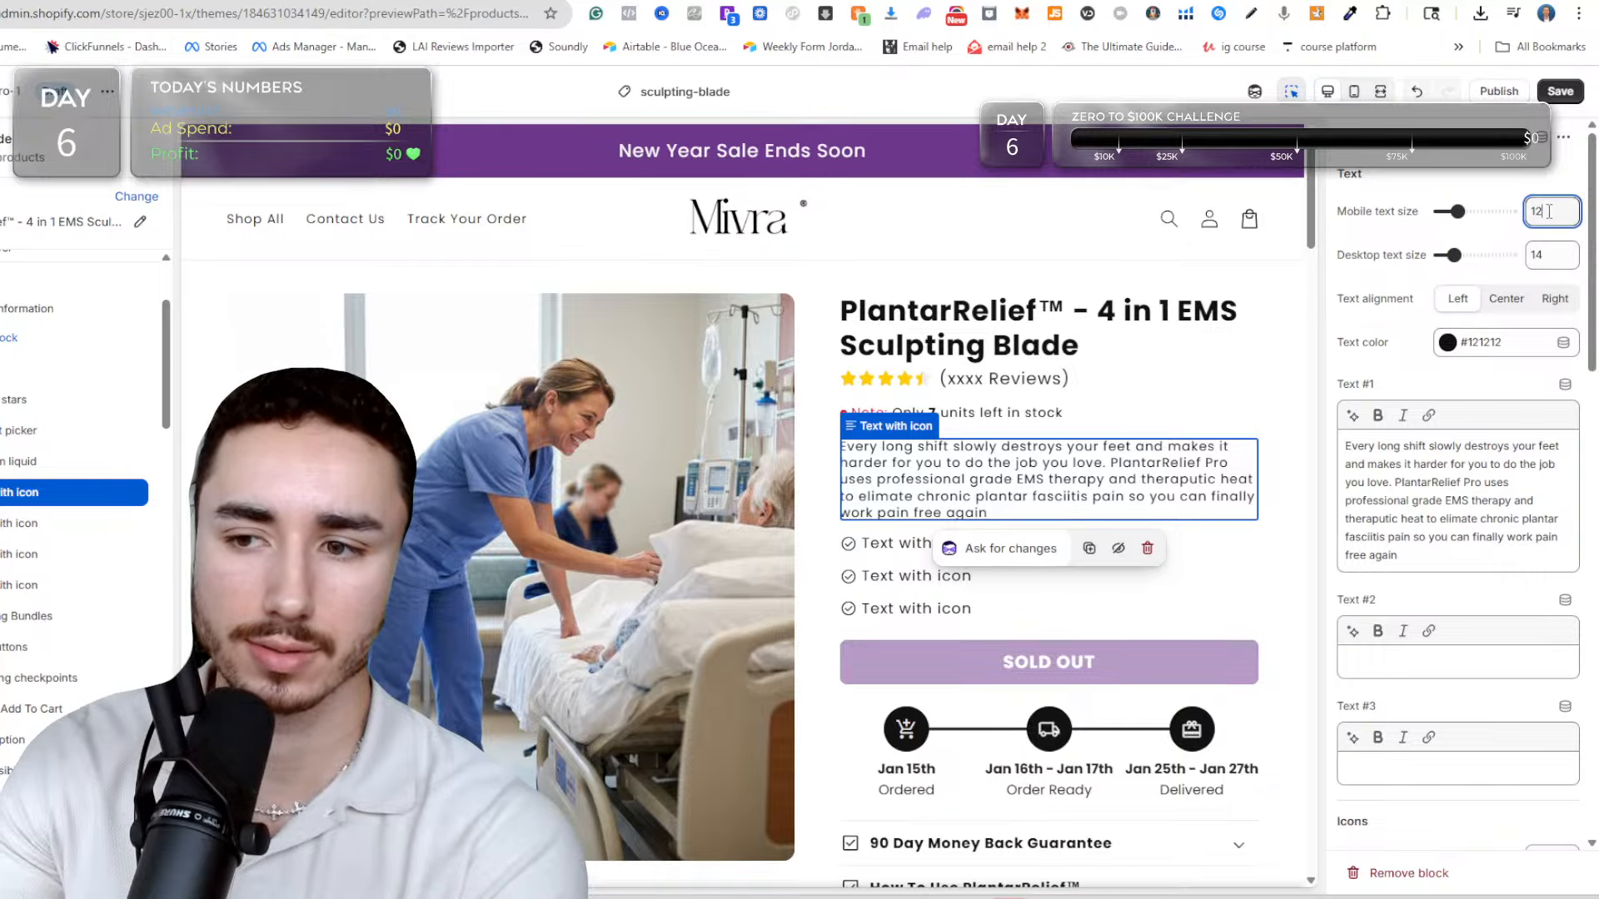
{"action": "left_click", "coordinate": [1459, 211]}
{"action": "left_click_drag", "start_coordinate": [1461, 209], "coordinate": [1465, 208]}
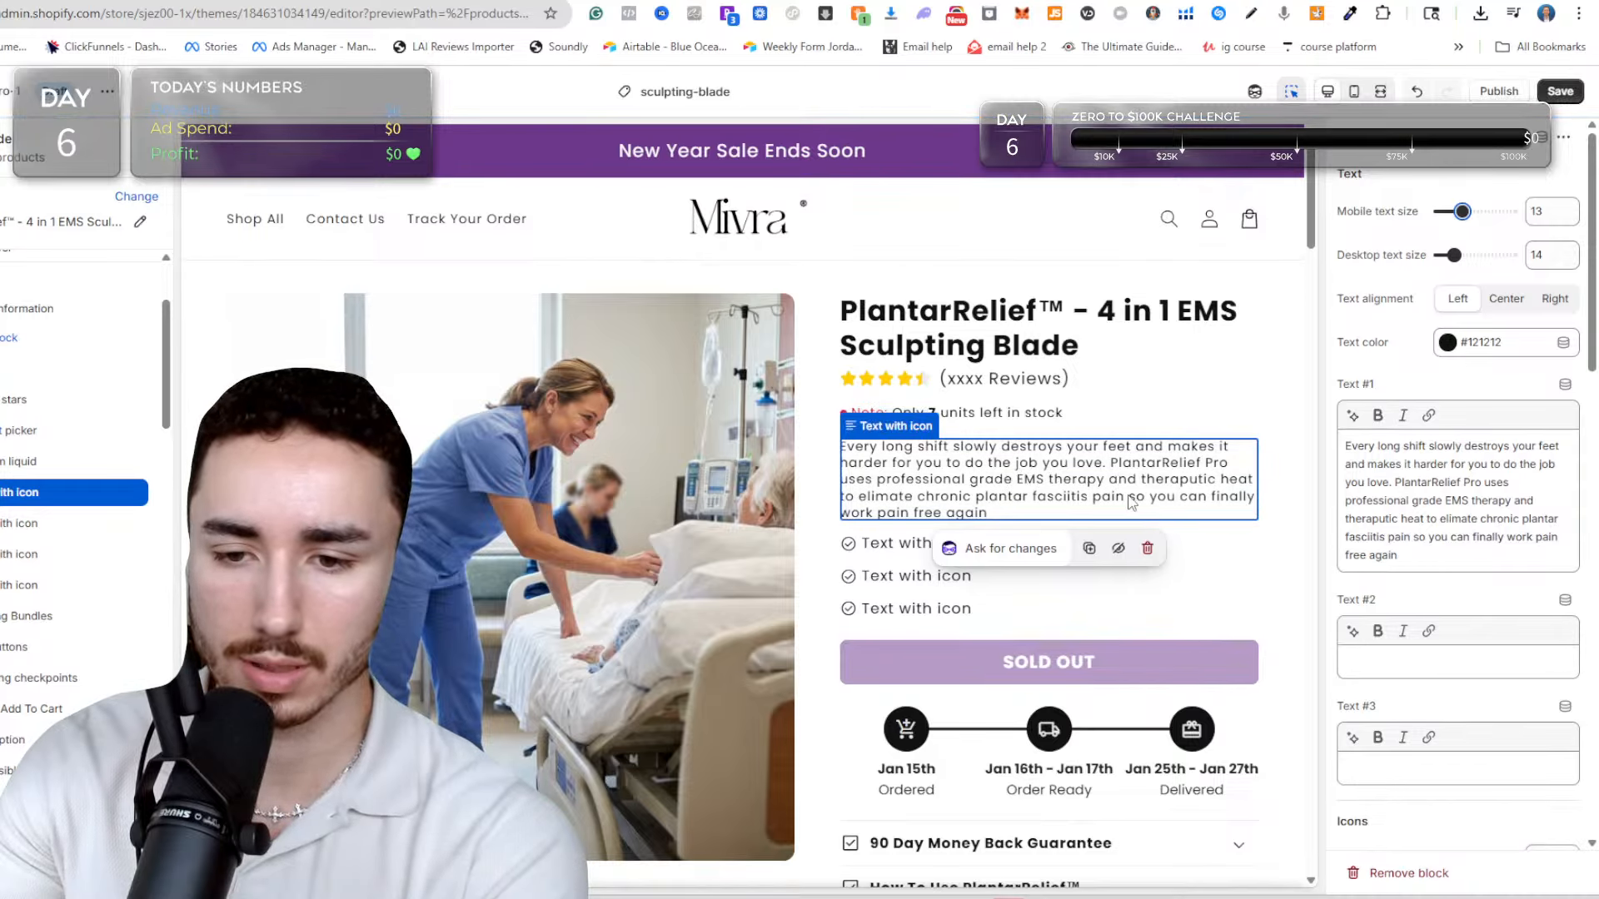
Delete "Pro" from "PlantarRelief Pro" in Text #1 of the sub-description block.
{"action": "triple_click", "coordinate": [1471, 479]}
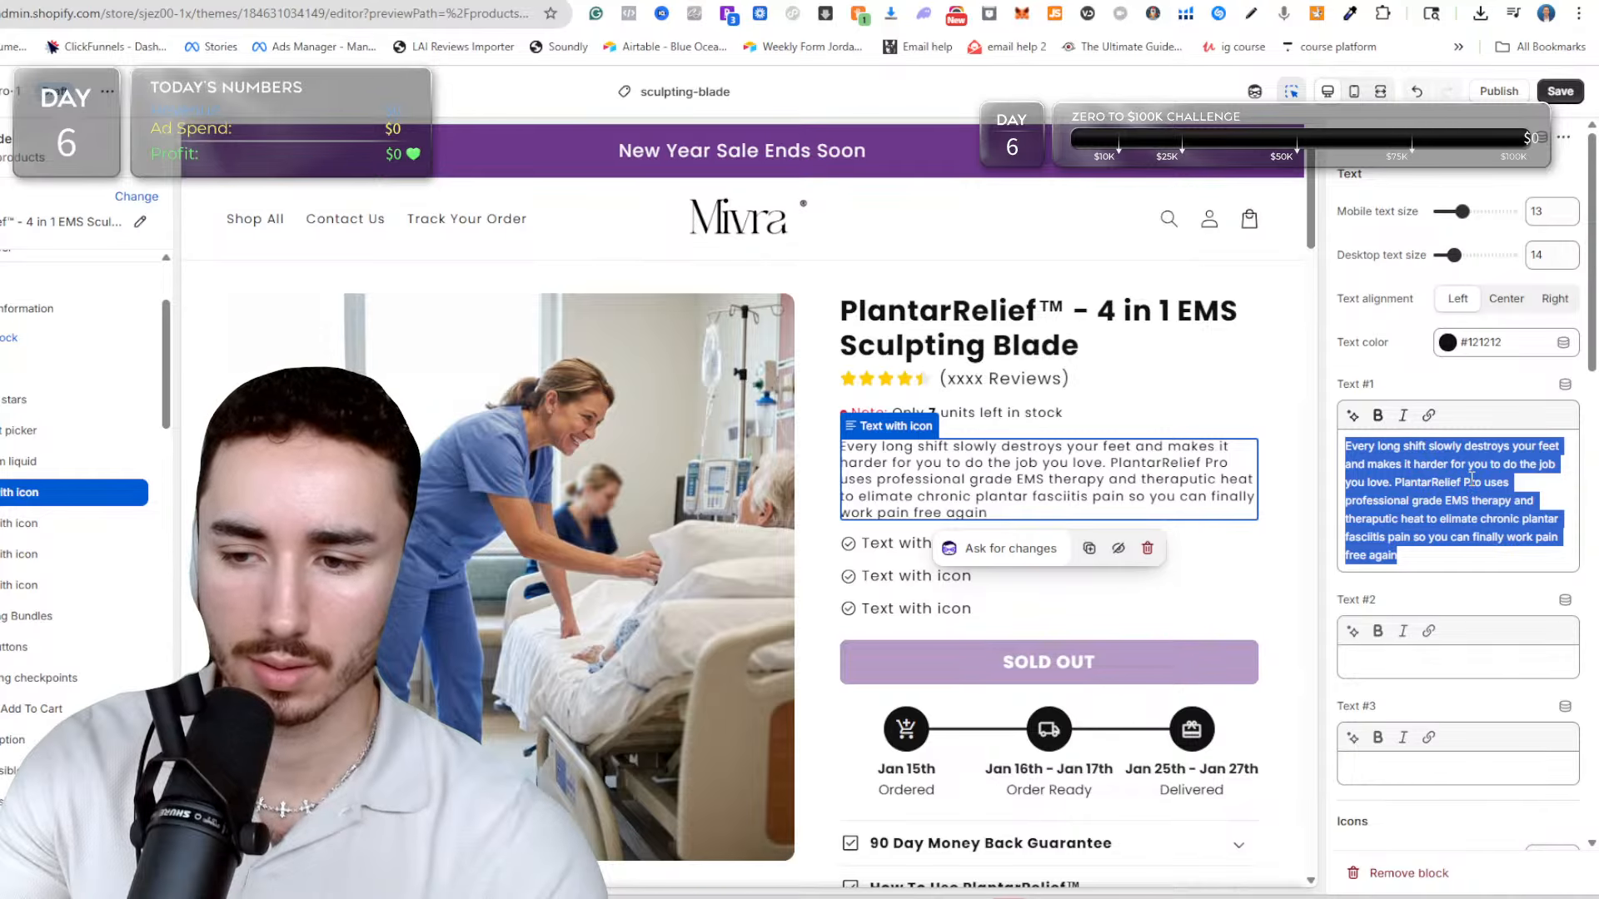
{"action": "left_click", "coordinate": [1473, 480]}
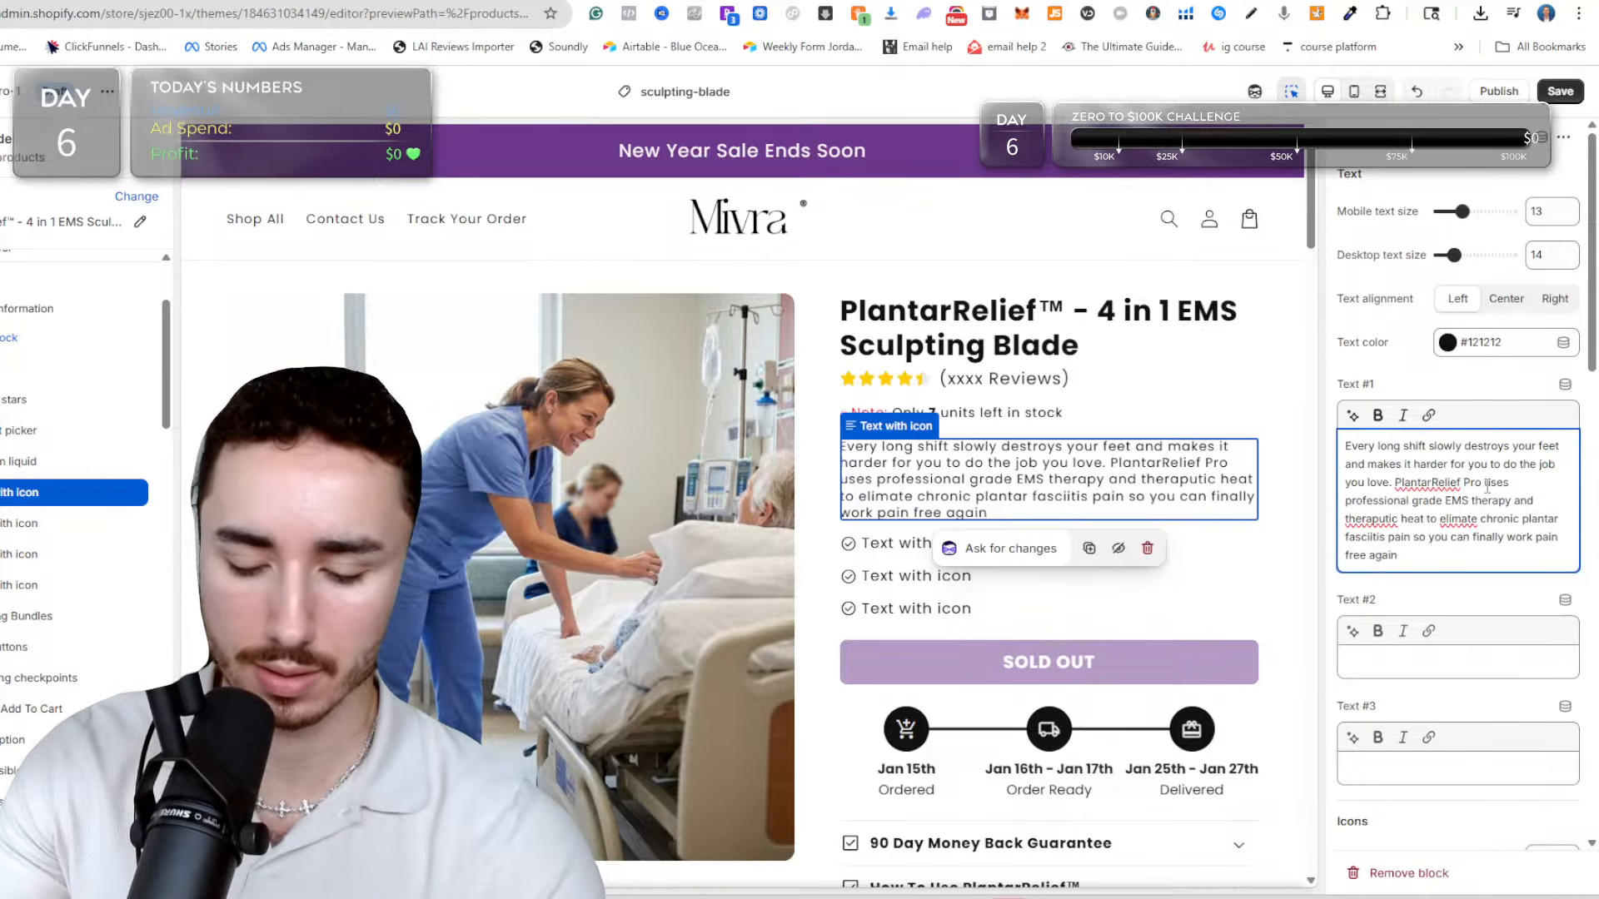
{"action": "key", "text": "BackSpace"}
{"action": "key", "text": "BackSpace"}
{"action": "key", "text": "BackSpace"}
{"action": "key", "text": "BackSpace"}
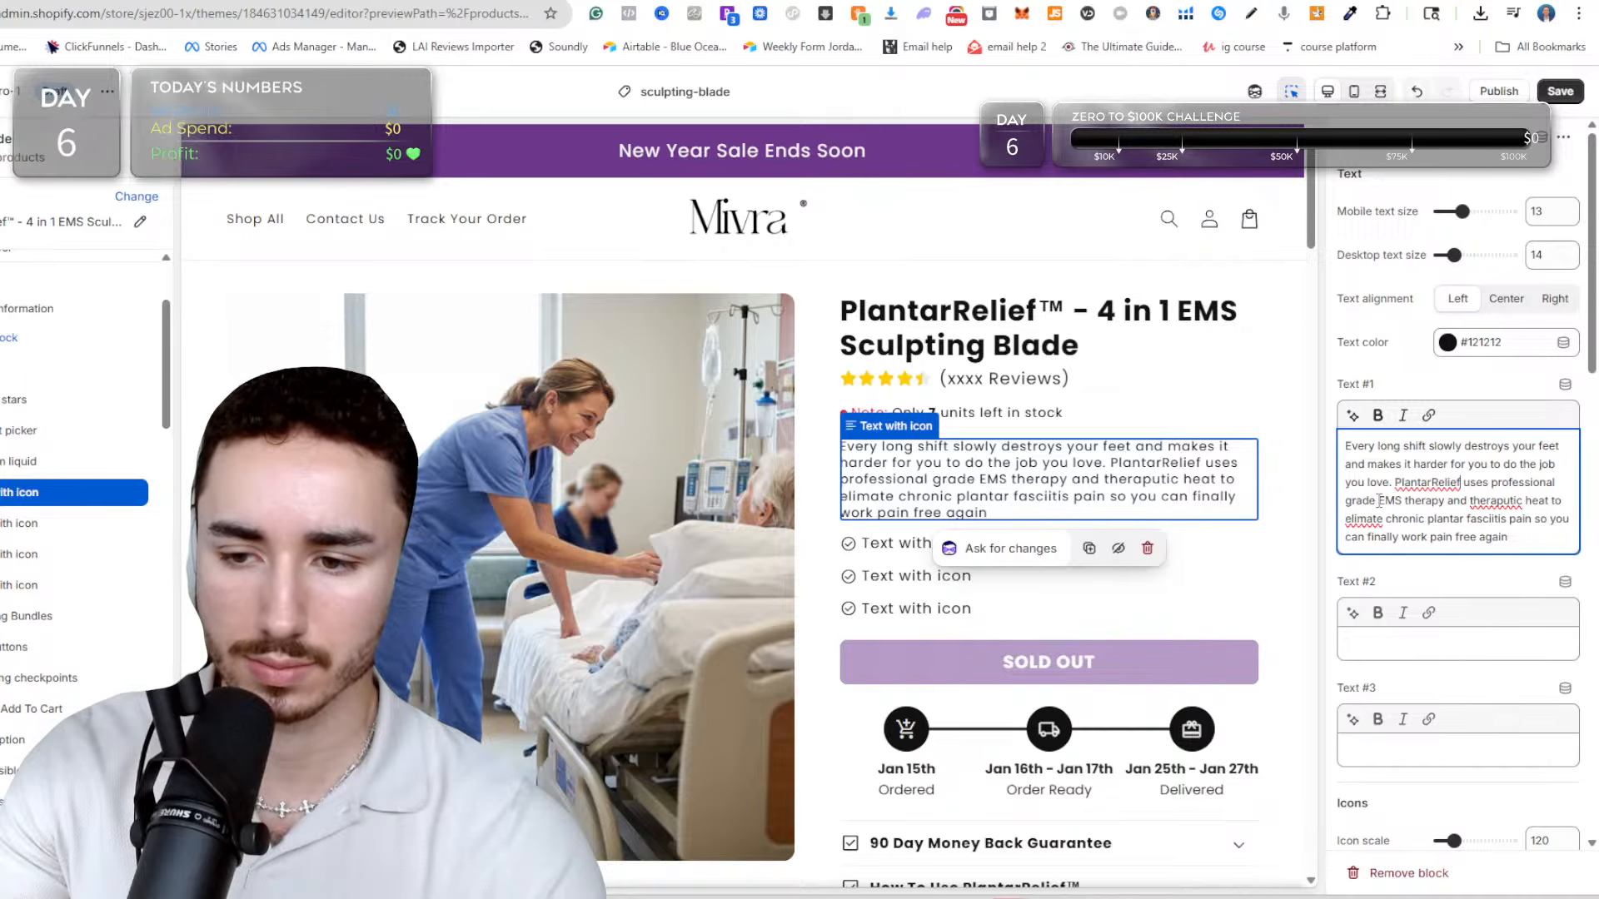
Cut "theraputic", "chronic" and "finally" from Text #1, end the sentence with a period, and save the theme.
{"action": "double_click", "coordinate": [1509, 498]}
{"action": "key", "text": "BackSpace"}
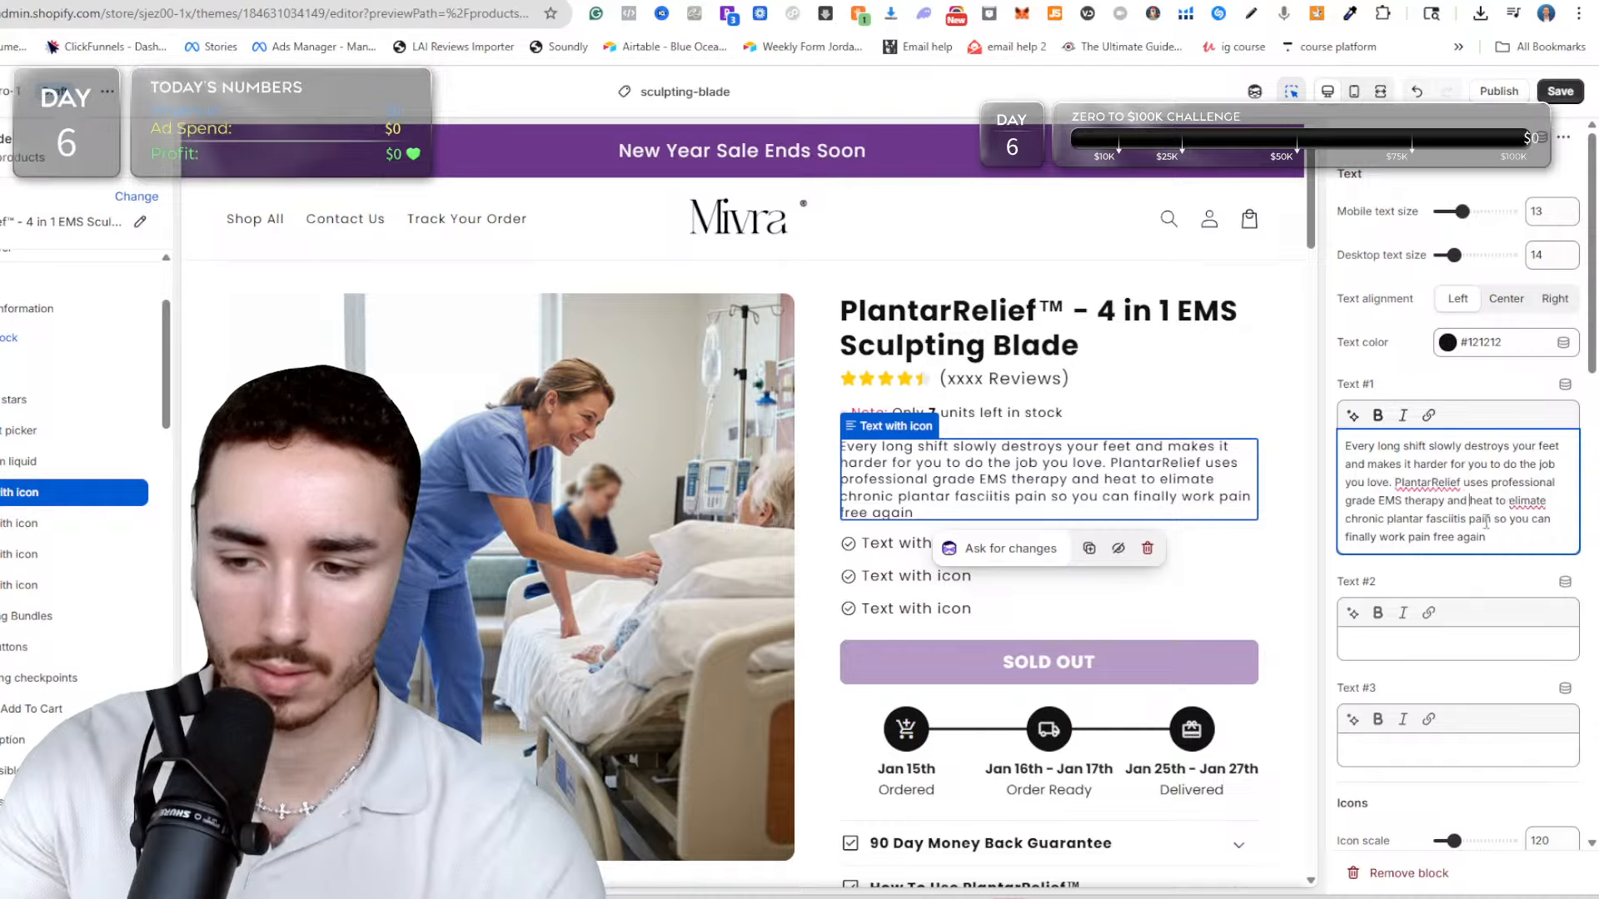
{"action": "double_click", "coordinate": [1363, 519]}
{"action": "key", "text": "BackSpace"}
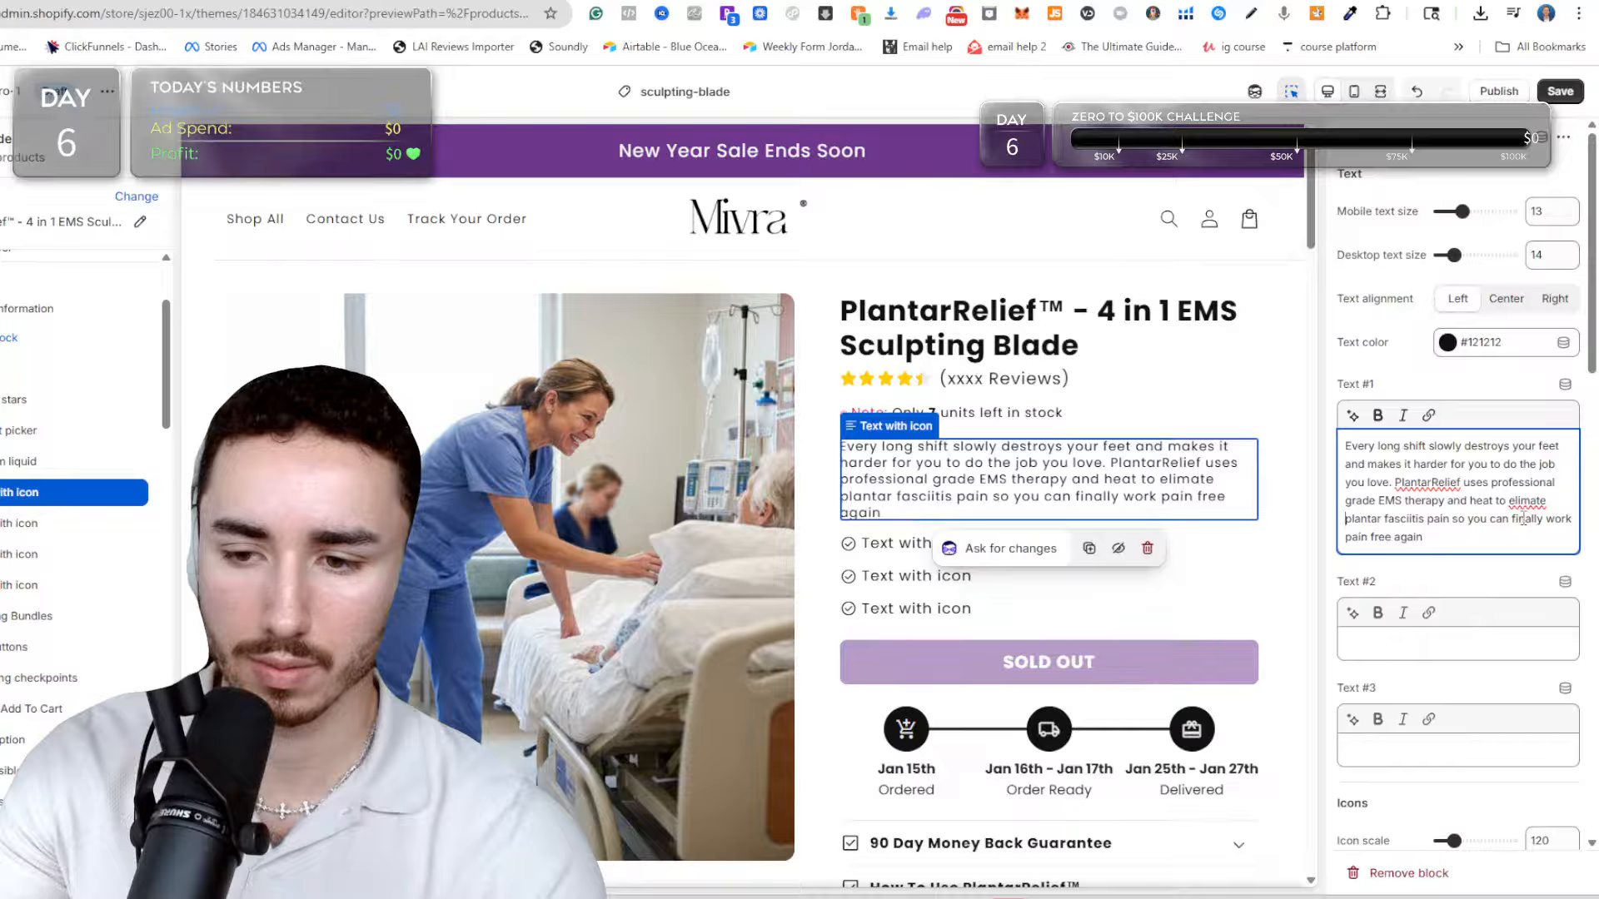
{"action": "double_click", "coordinate": [1521, 519]}
{"action": "key", "text": "BackSpace"}
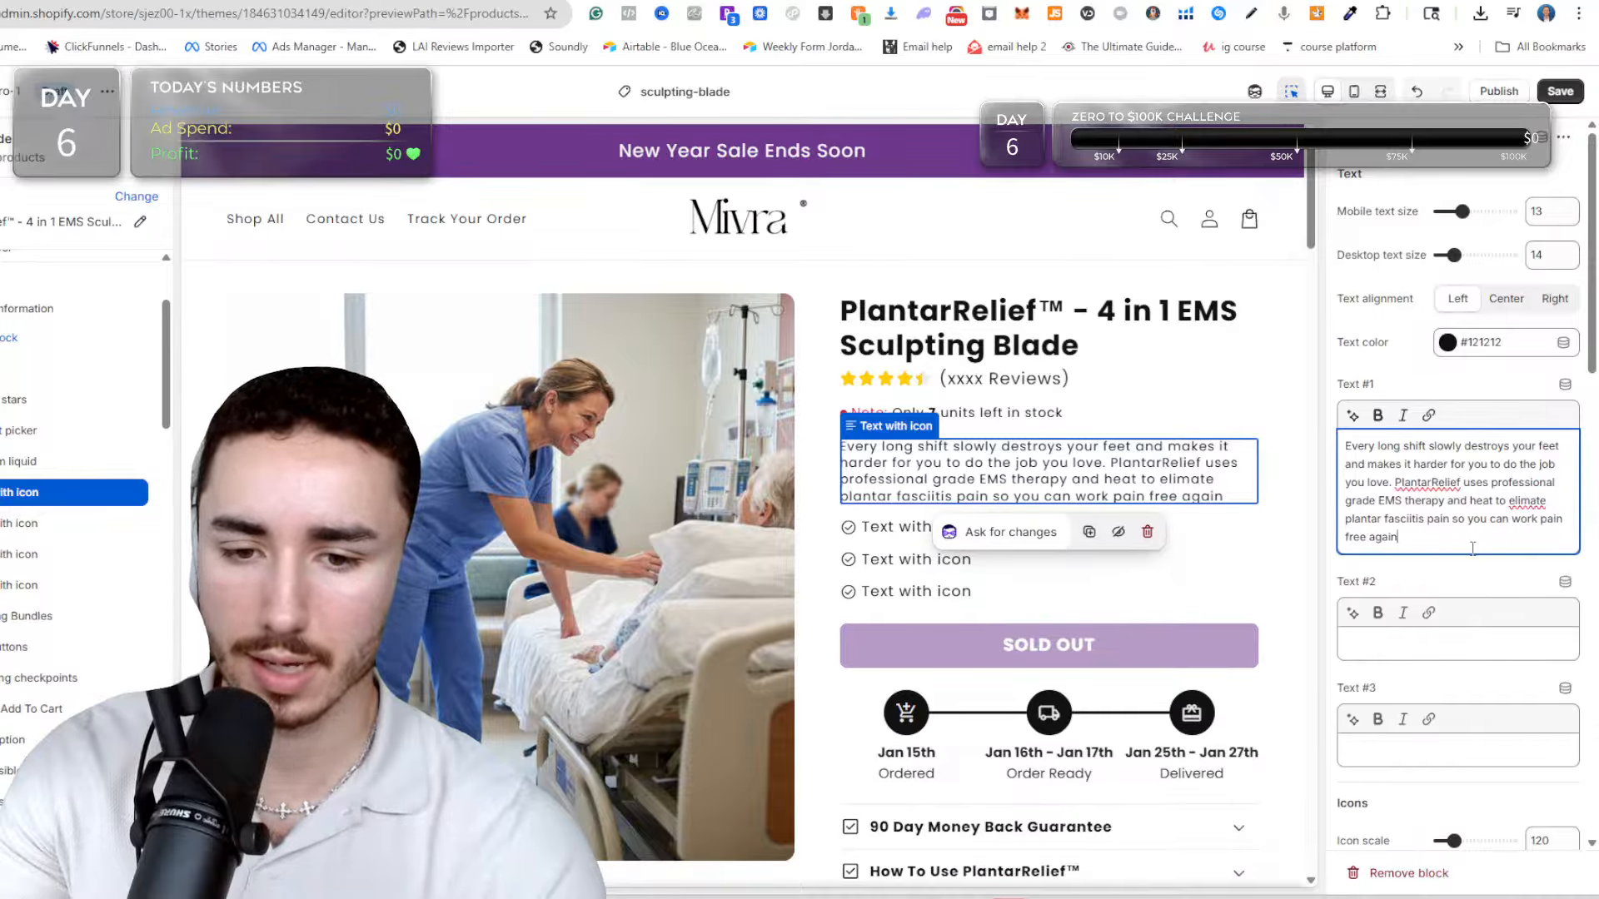
{"action": "type", "text": "."}
{"action": "key", "text": "ctrl+s"}
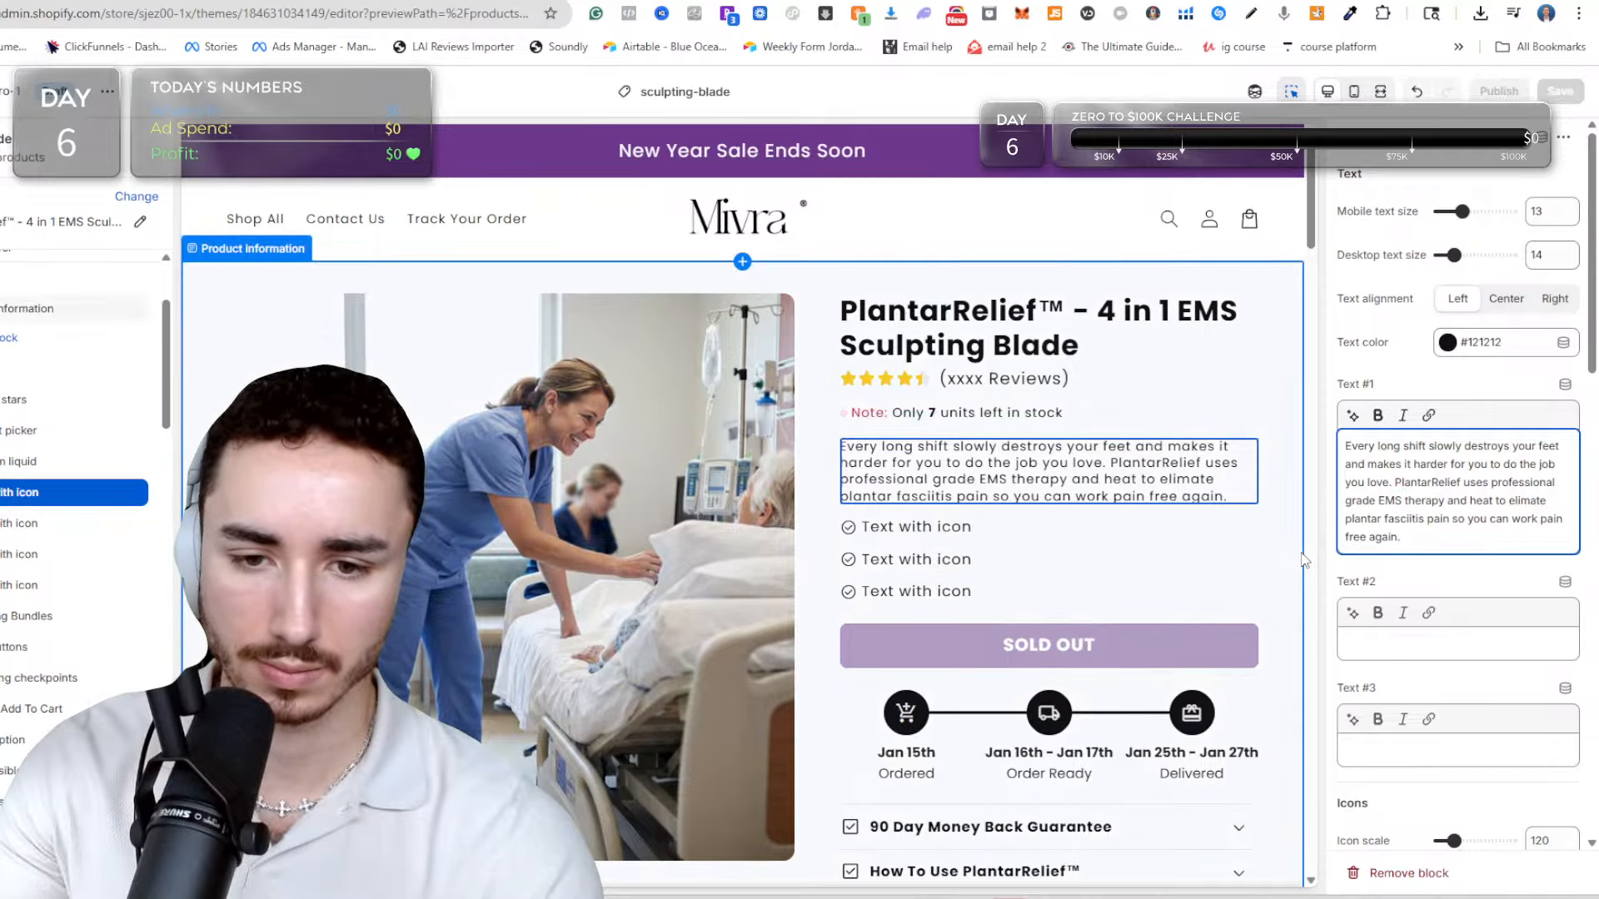
Compare the sub-description's length and text size with the Glwria, Solawave and Vibro Sculpt product pages.
{"action": "left_click", "coordinate": [1303, 561]}
{"action": "scroll", "coordinate": [1295, 558], "scroll_direction": "down", "scroll_amount": 1}
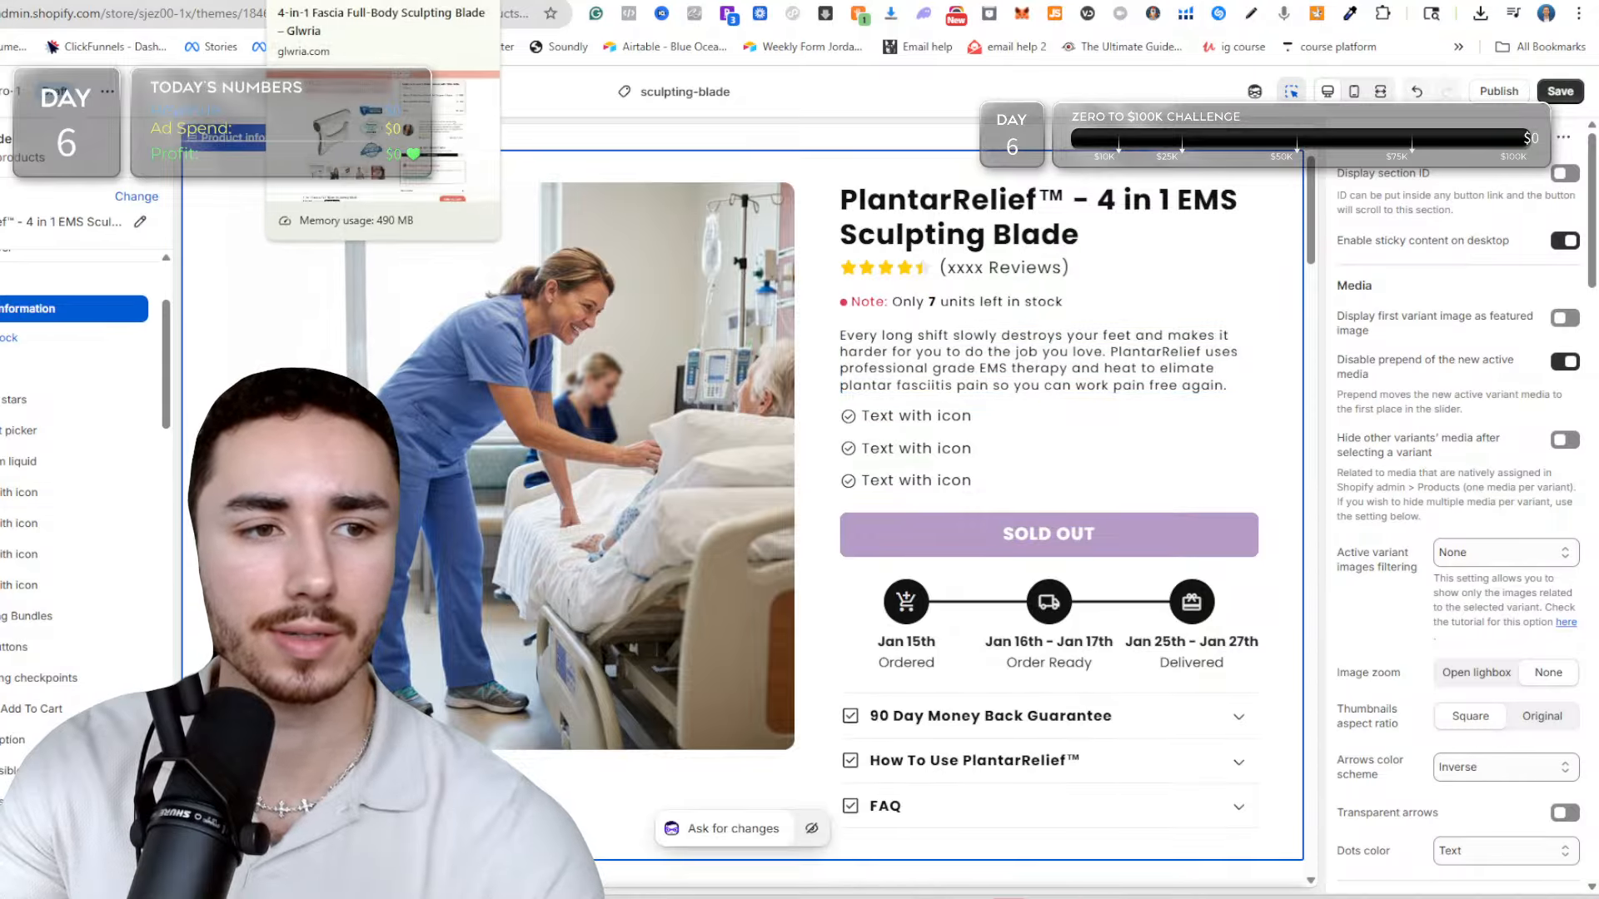
{"action": "left_click", "coordinate": [312, 0]}
{"action": "scroll", "coordinate": [1240, 668], "scroll_direction": "up", "scroll_amount": 10}
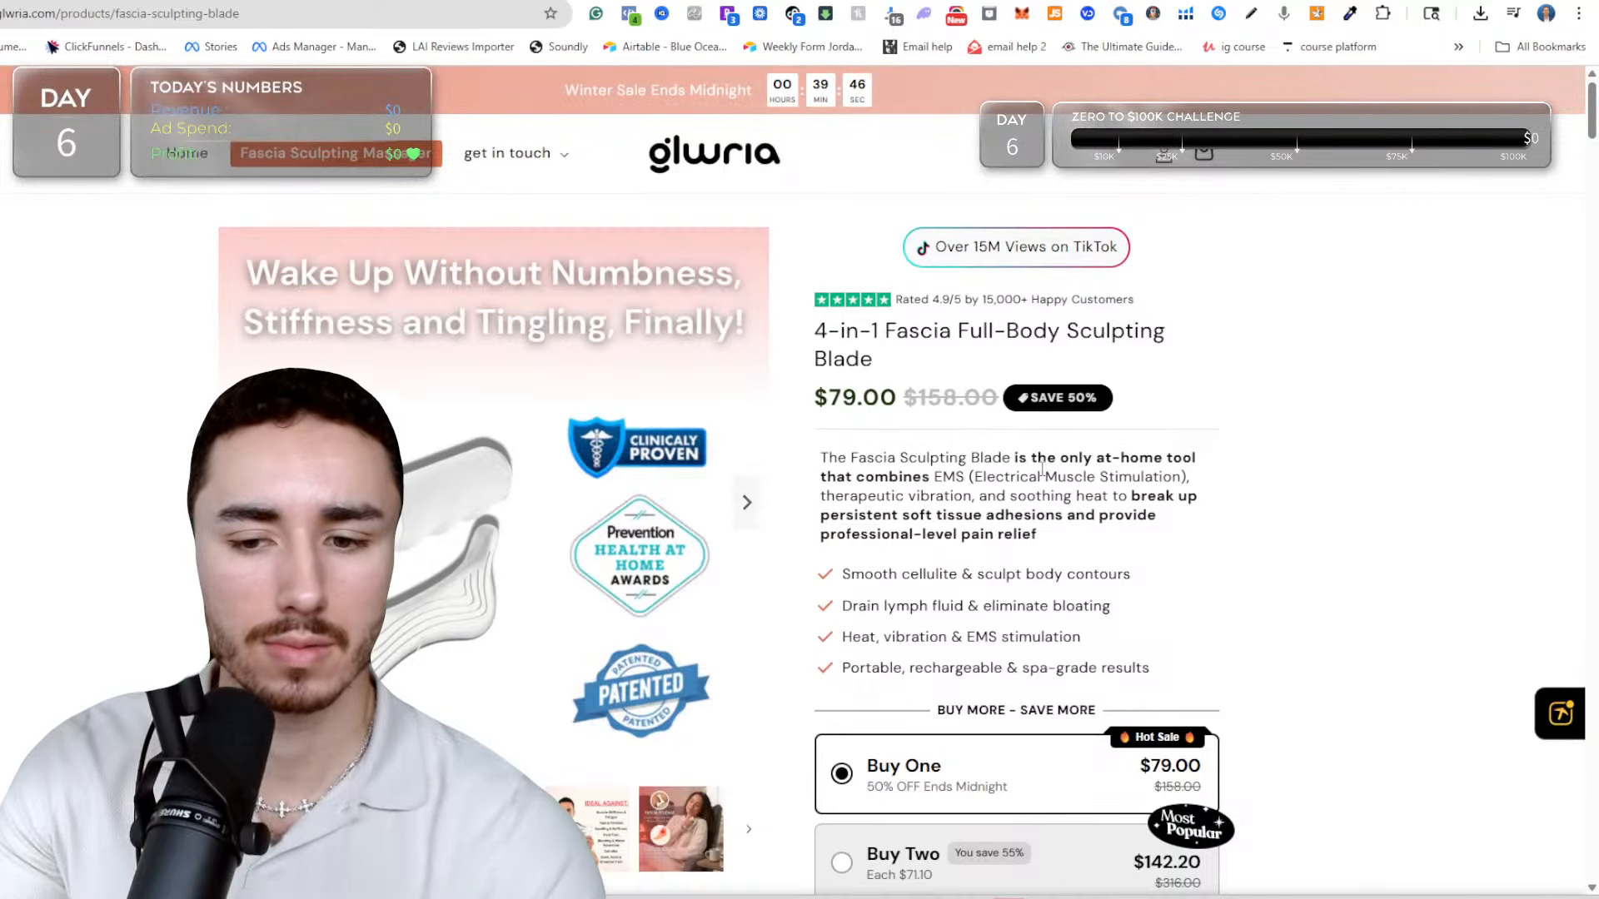
{"action": "left_click", "coordinate": [125, 0]}
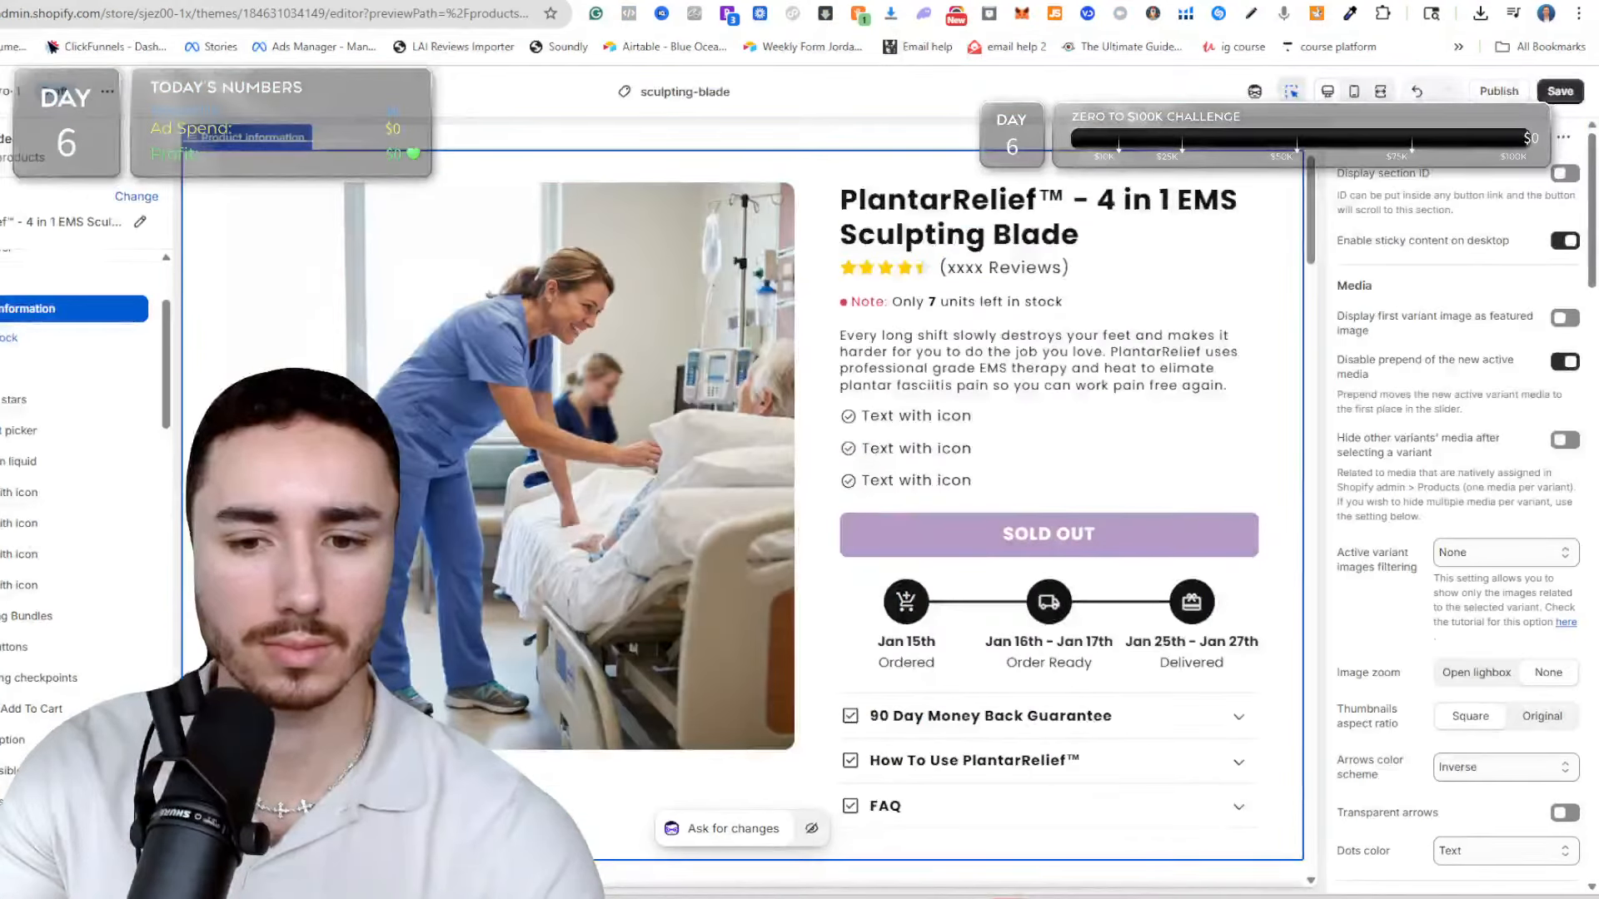
{"action": "left_click", "coordinate": [1103, 353]}
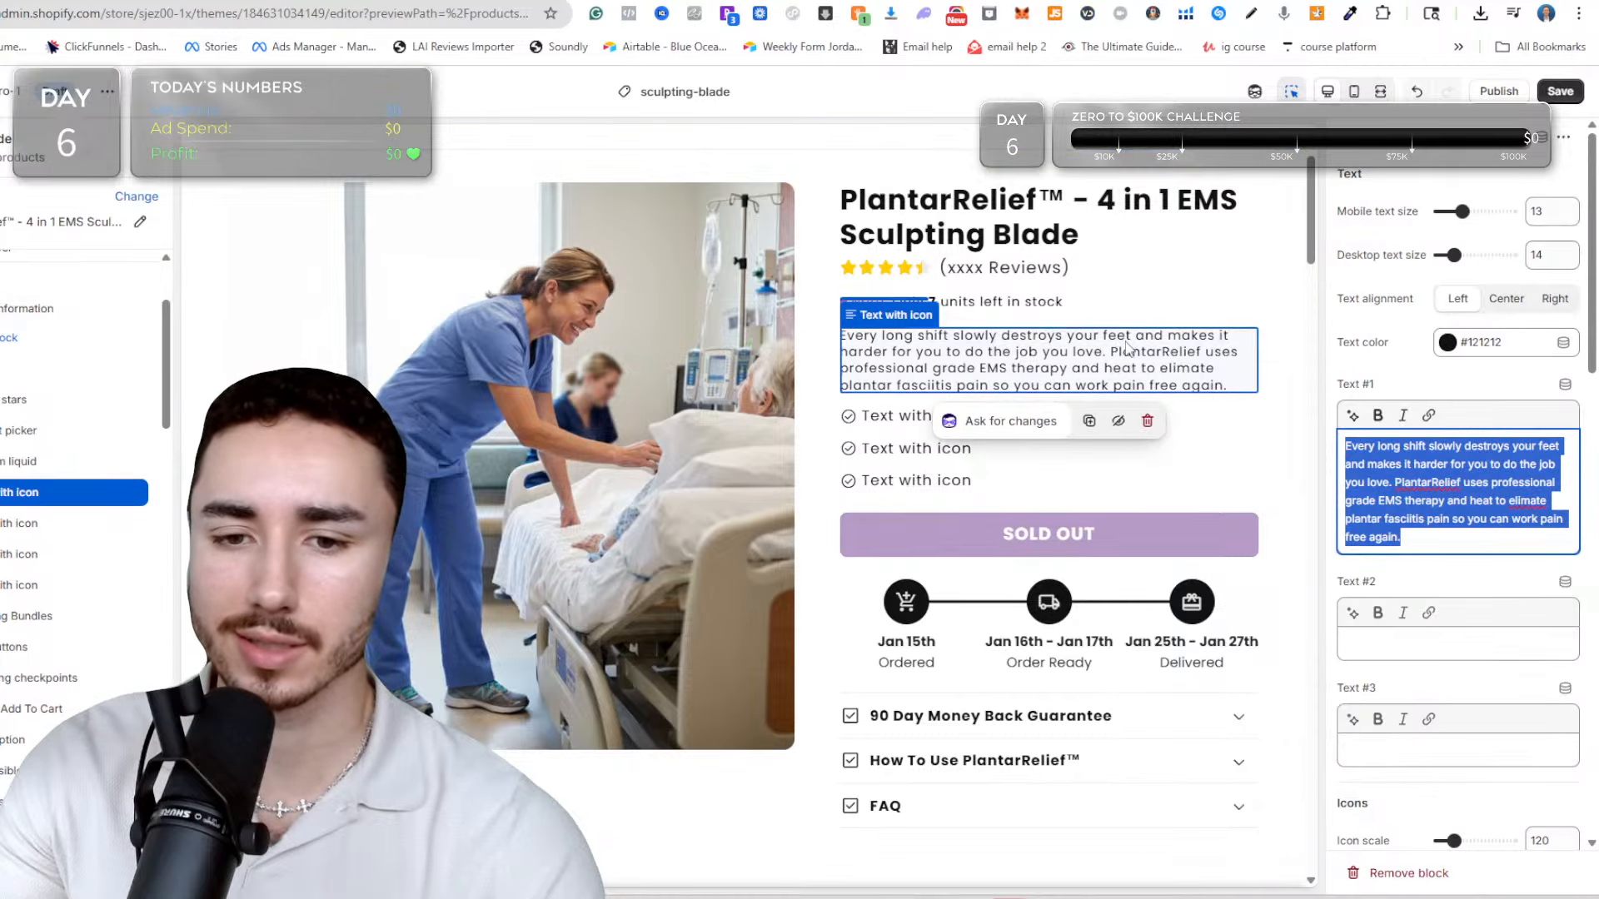
{"action": "left_click", "coordinate": [250, 0]}
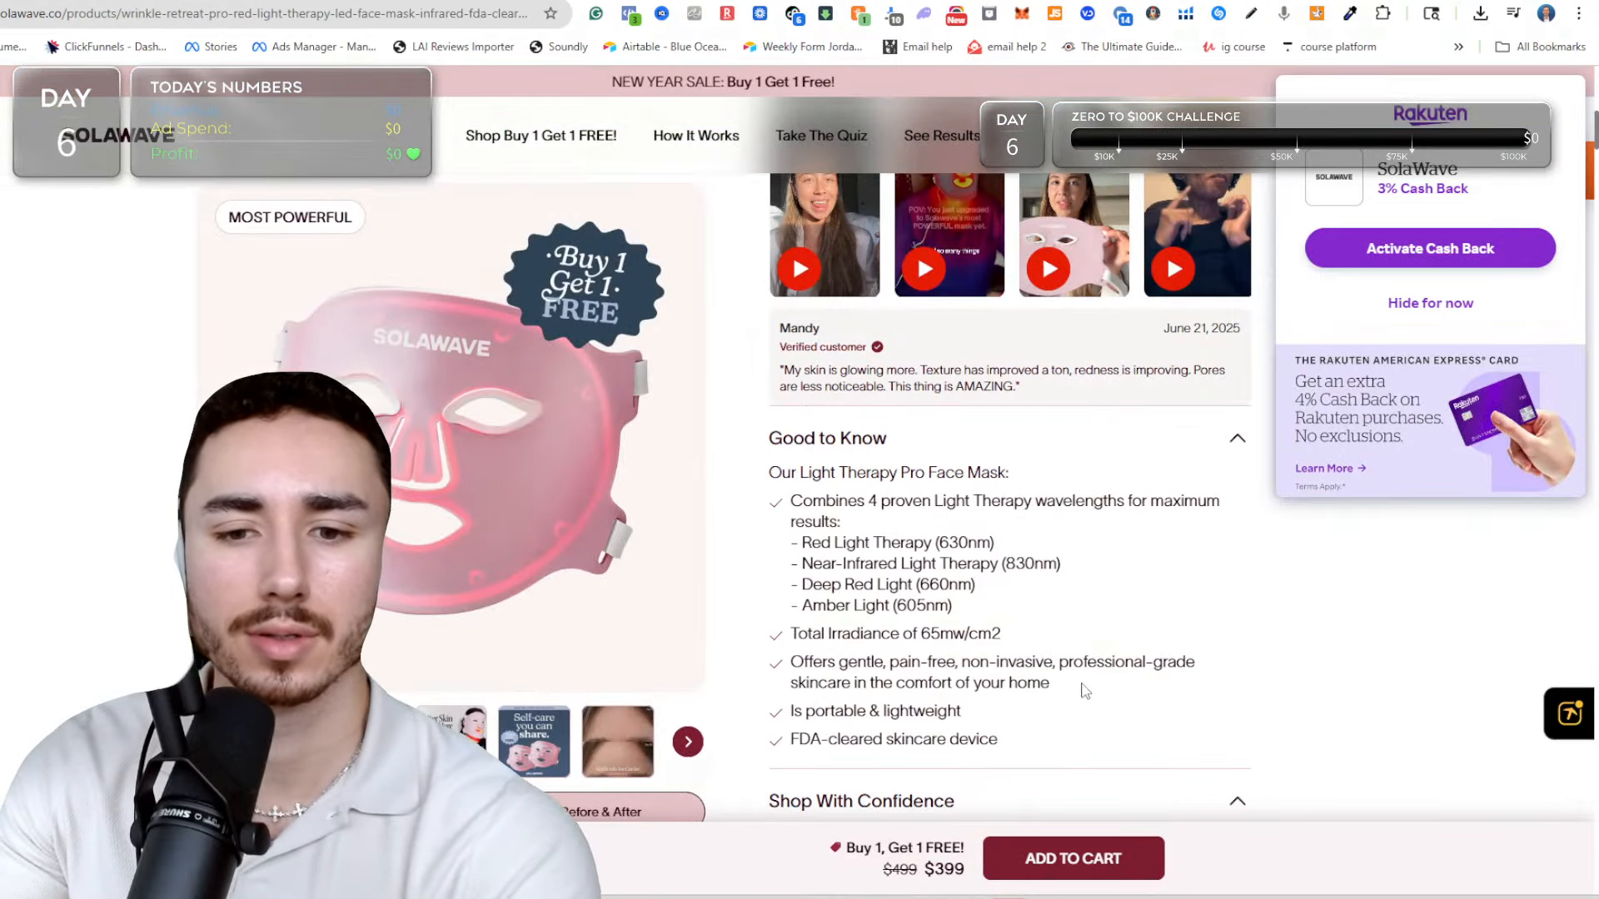
{"action": "scroll", "coordinate": [1085, 688], "scroll_direction": "up", "scroll_amount": 11}
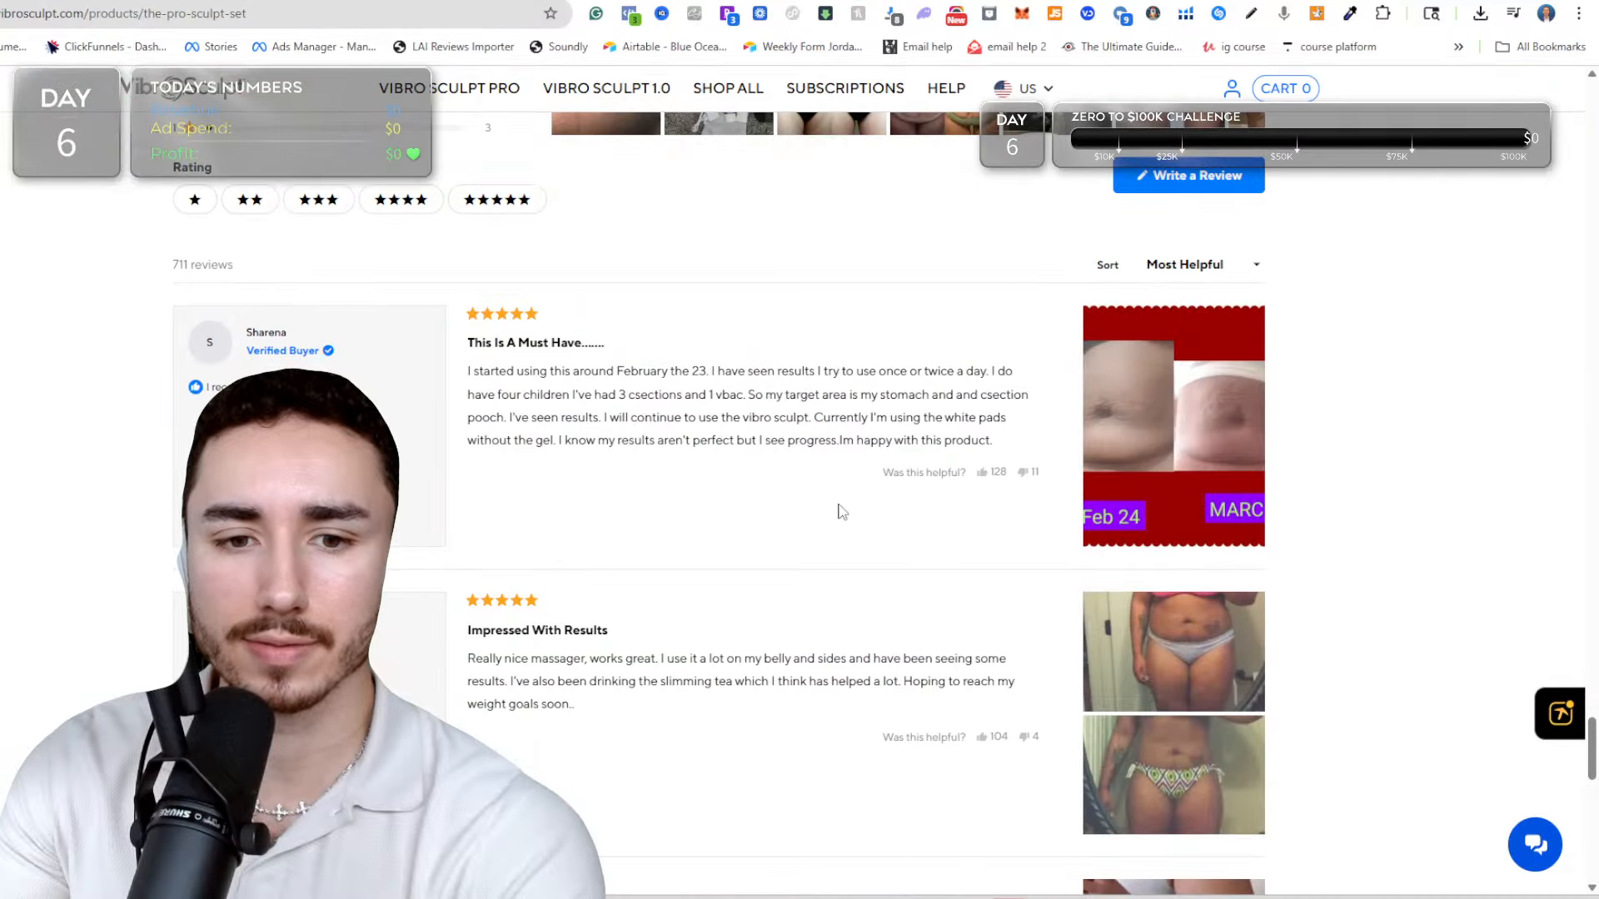
{"action": "scroll", "coordinate": [838, 510], "scroll_direction": "up", "scroll_amount": 10}
{"action": "scroll", "coordinate": [785, 339], "scroll_direction": "up", "scroll_amount": 10}
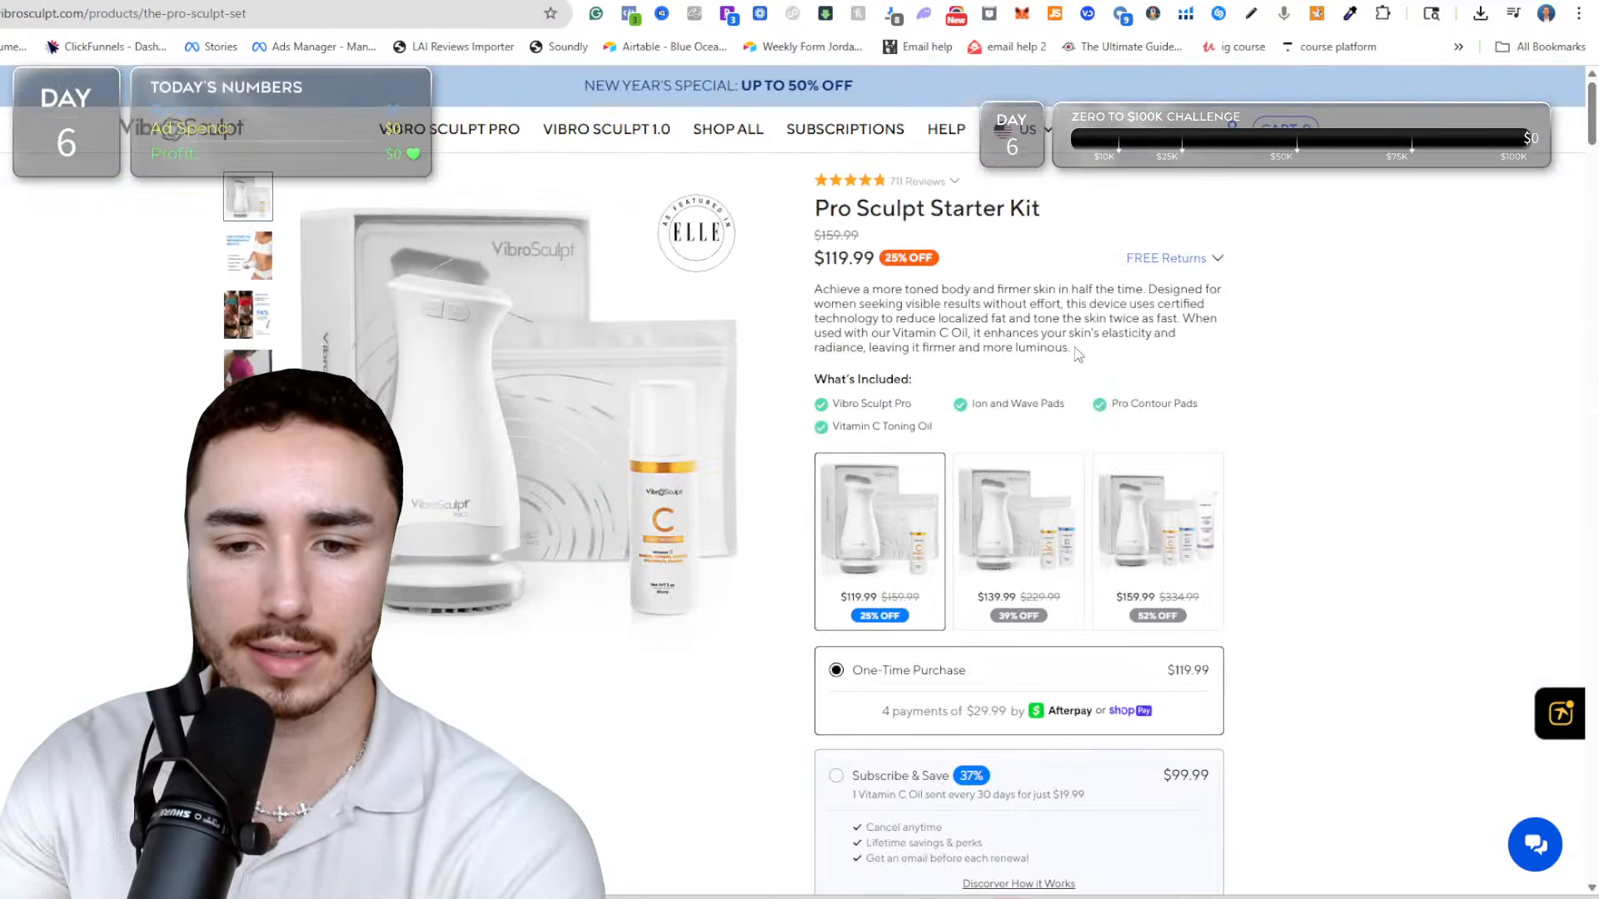
{"action": "left_click_drag", "start_coordinate": [1078, 353], "coordinate": [816, 250]}
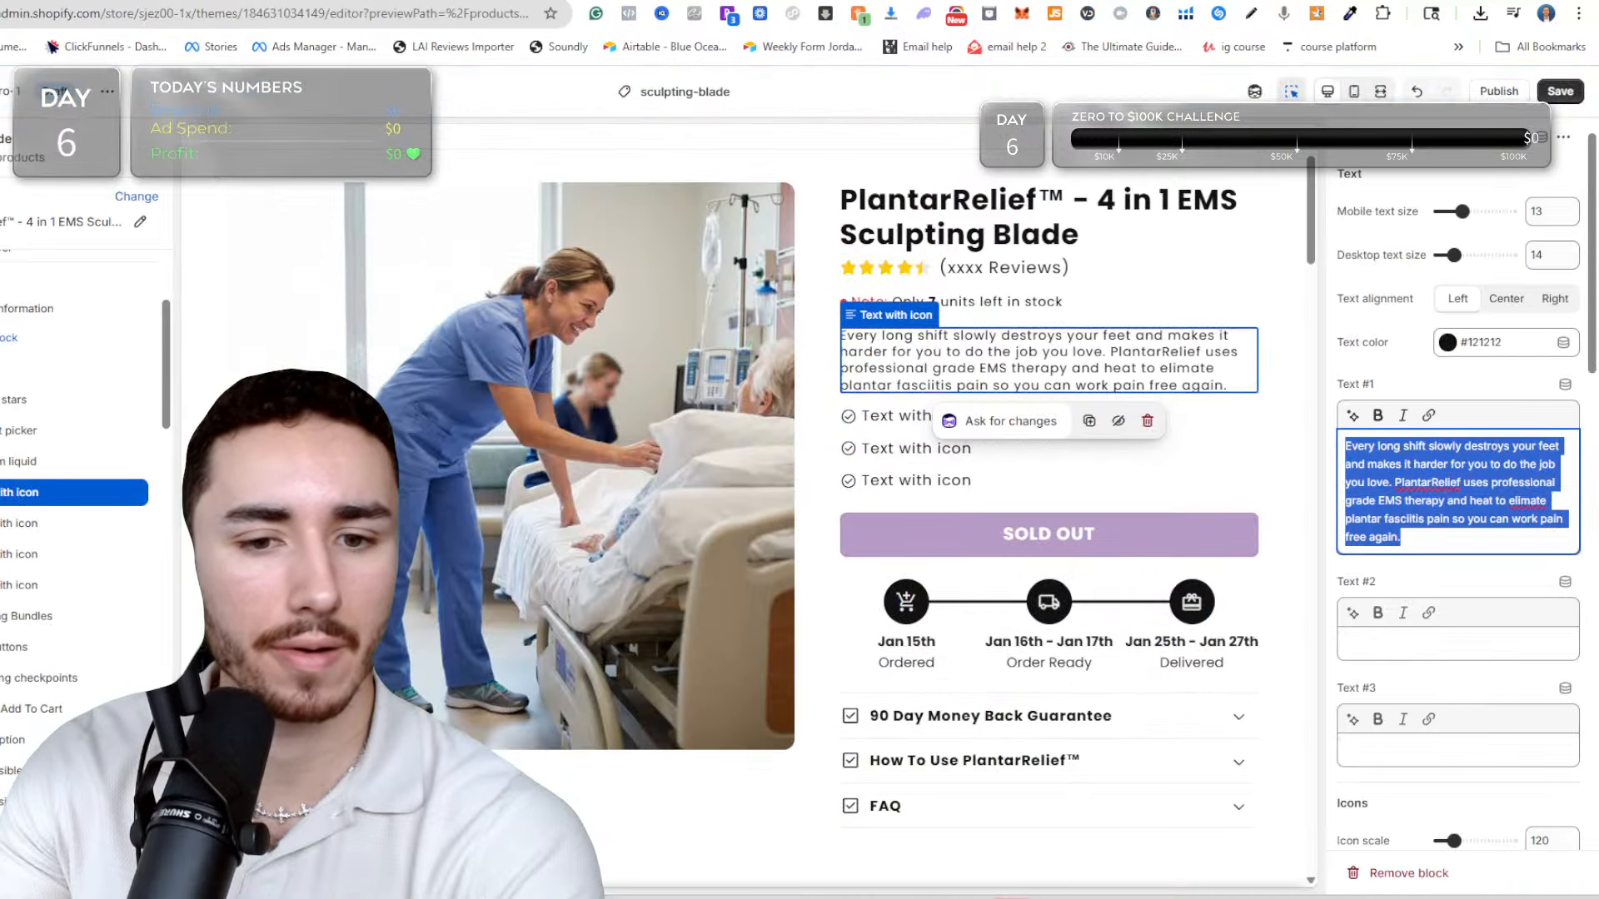
Set the sub-description block's desktop text size to 16 and save the theme.
{"action": "left_click_drag", "start_coordinate": [1453, 255], "coordinate": [1461, 255]}
{"action": "key", "text": "ctrl+s"}
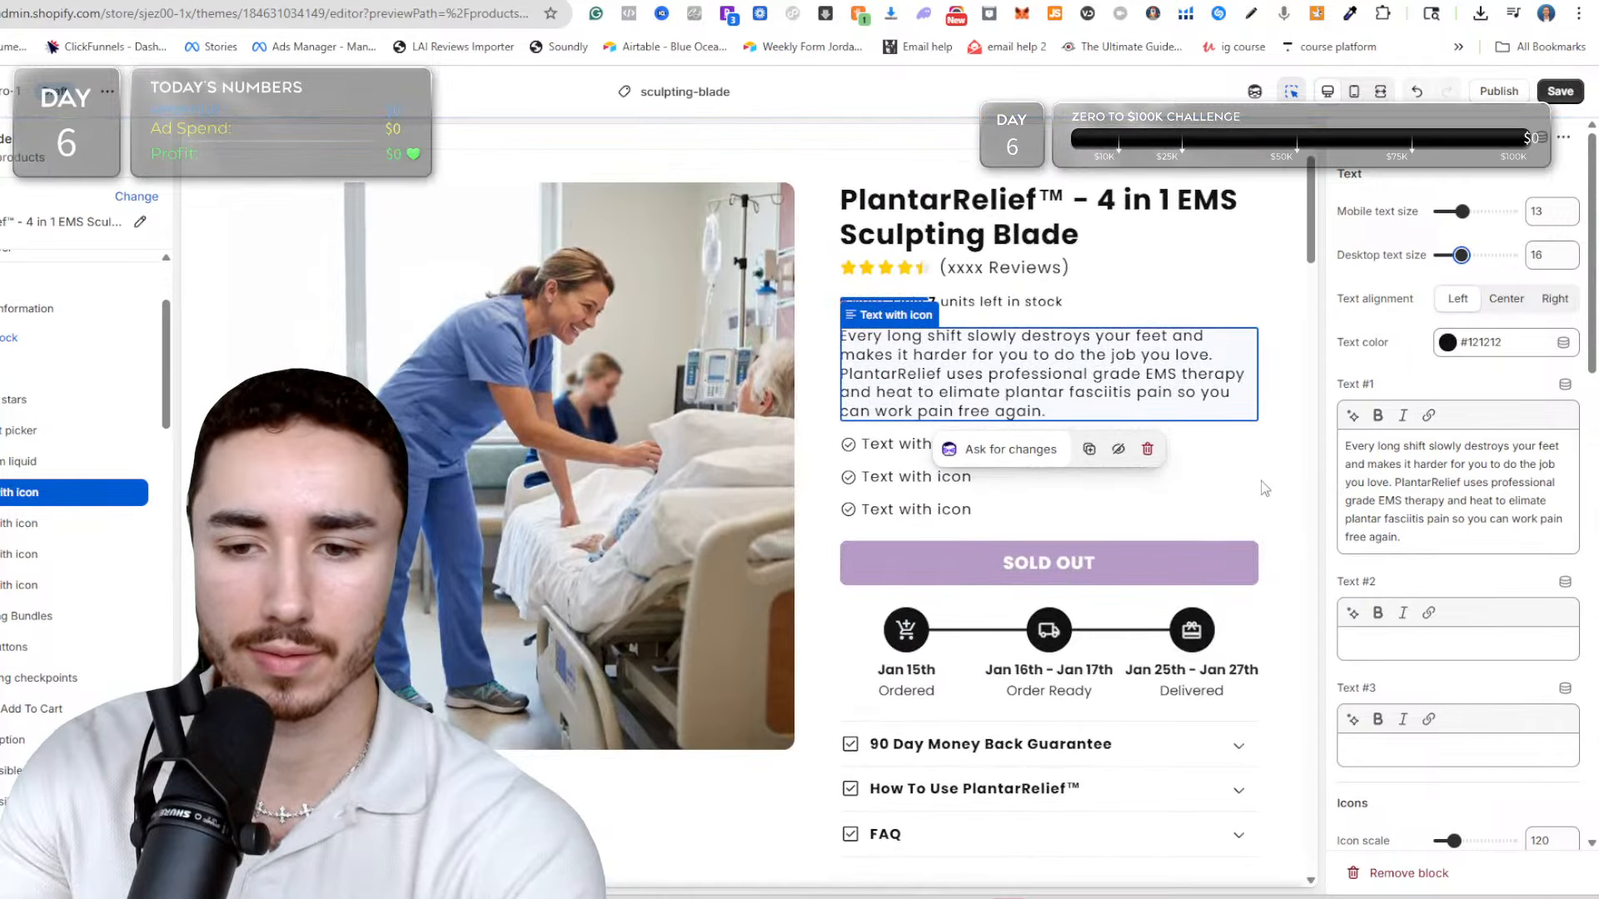
{"action": "left_click", "coordinate": [1260, 481]}
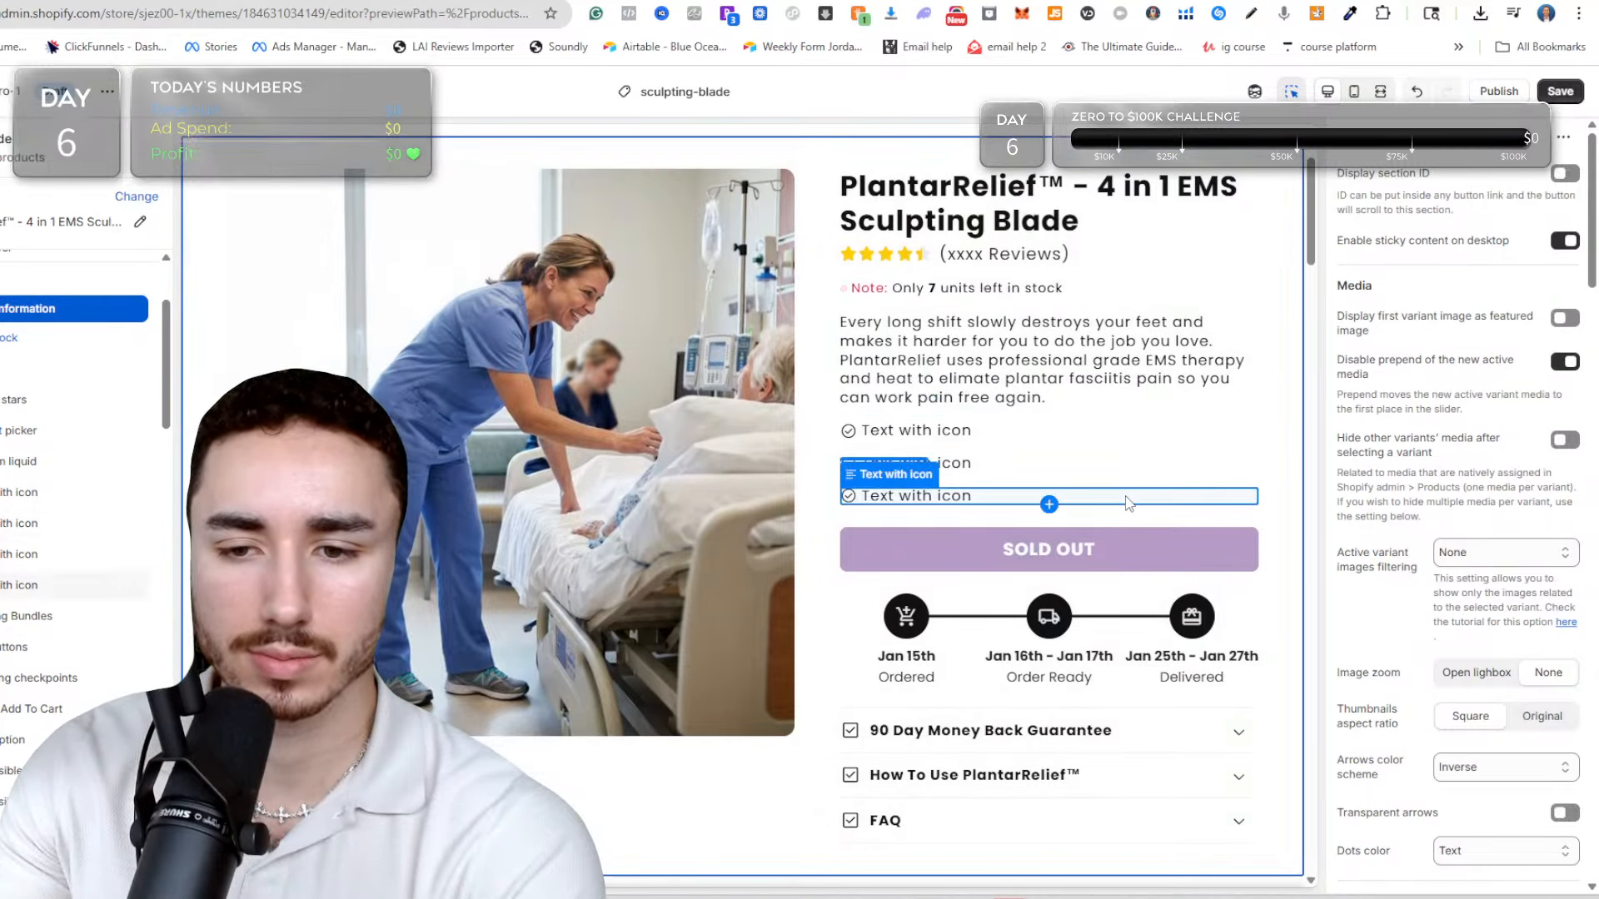
{"action": "left_click", "coordinate": [1209, 360]}
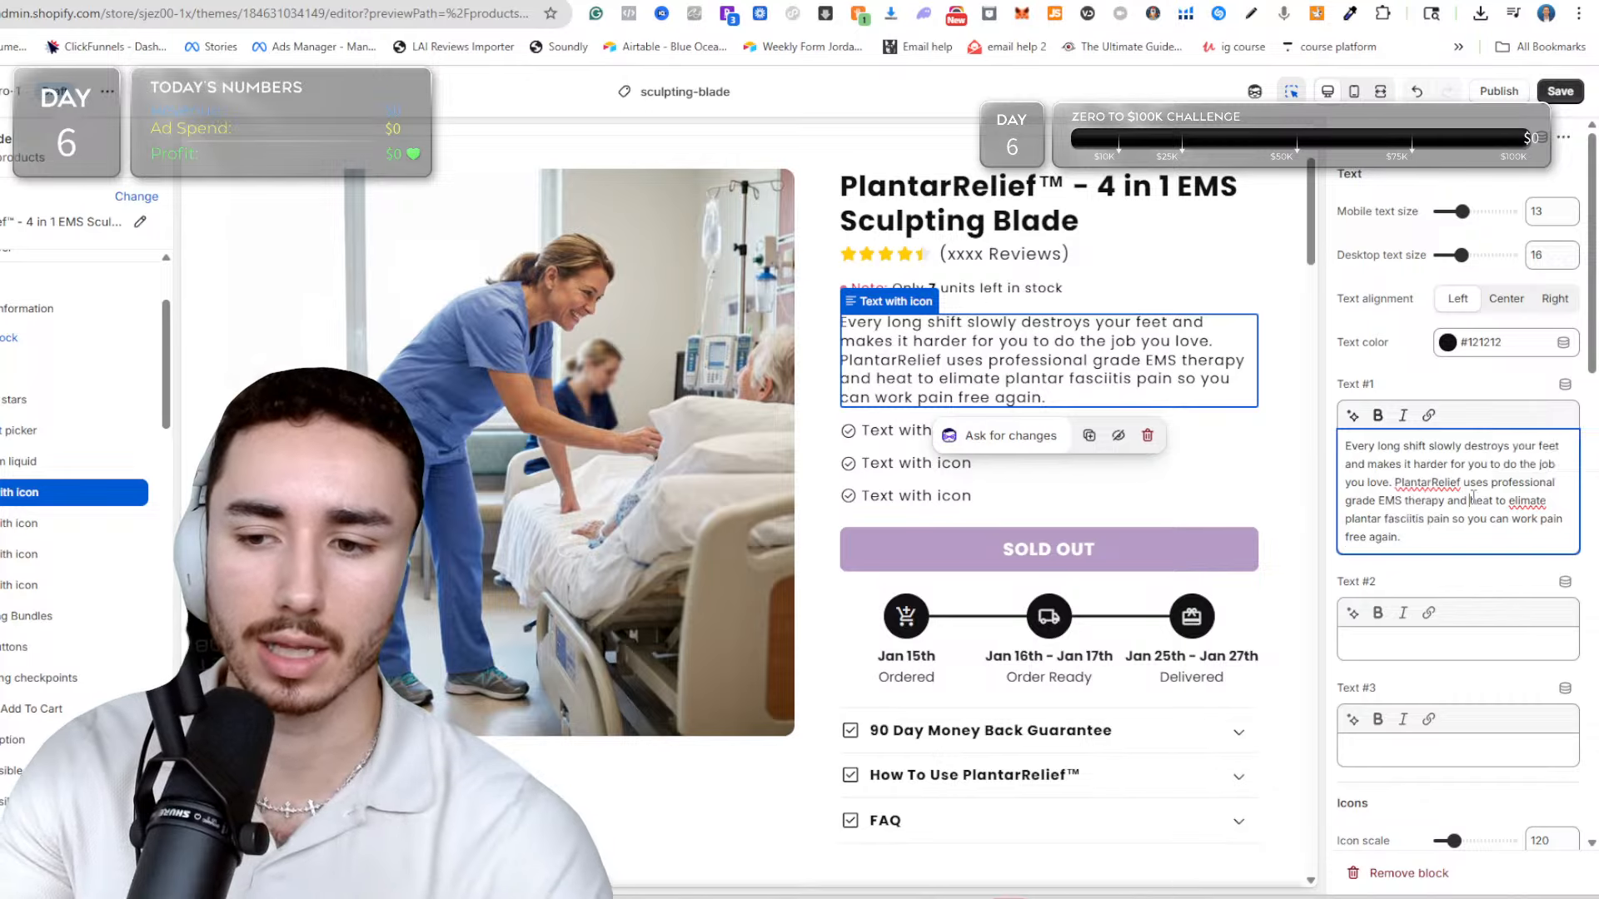
{"action": "left_click", "coordinate": [1395, 486]}
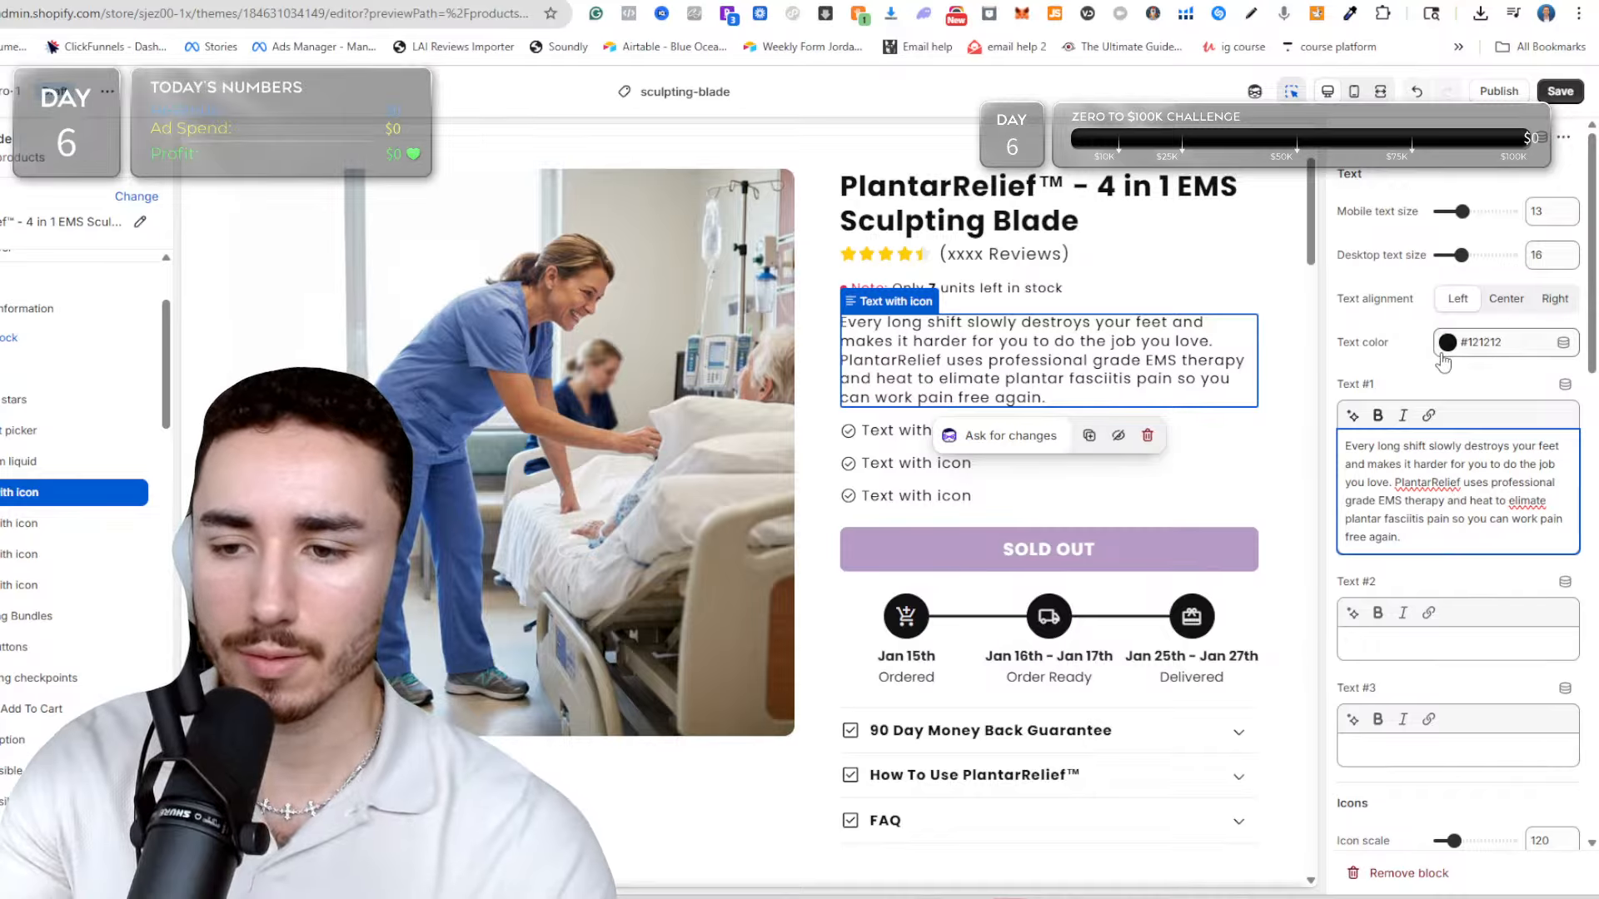
{"action": "scroll", "coordinate": [1415, 450], "scroll_direction": "down", "scroll_amount": 3}
{"action": "scroll", "coordinate": [1410, 455], "scroll_direction": "down", "scroll_amount": 1}
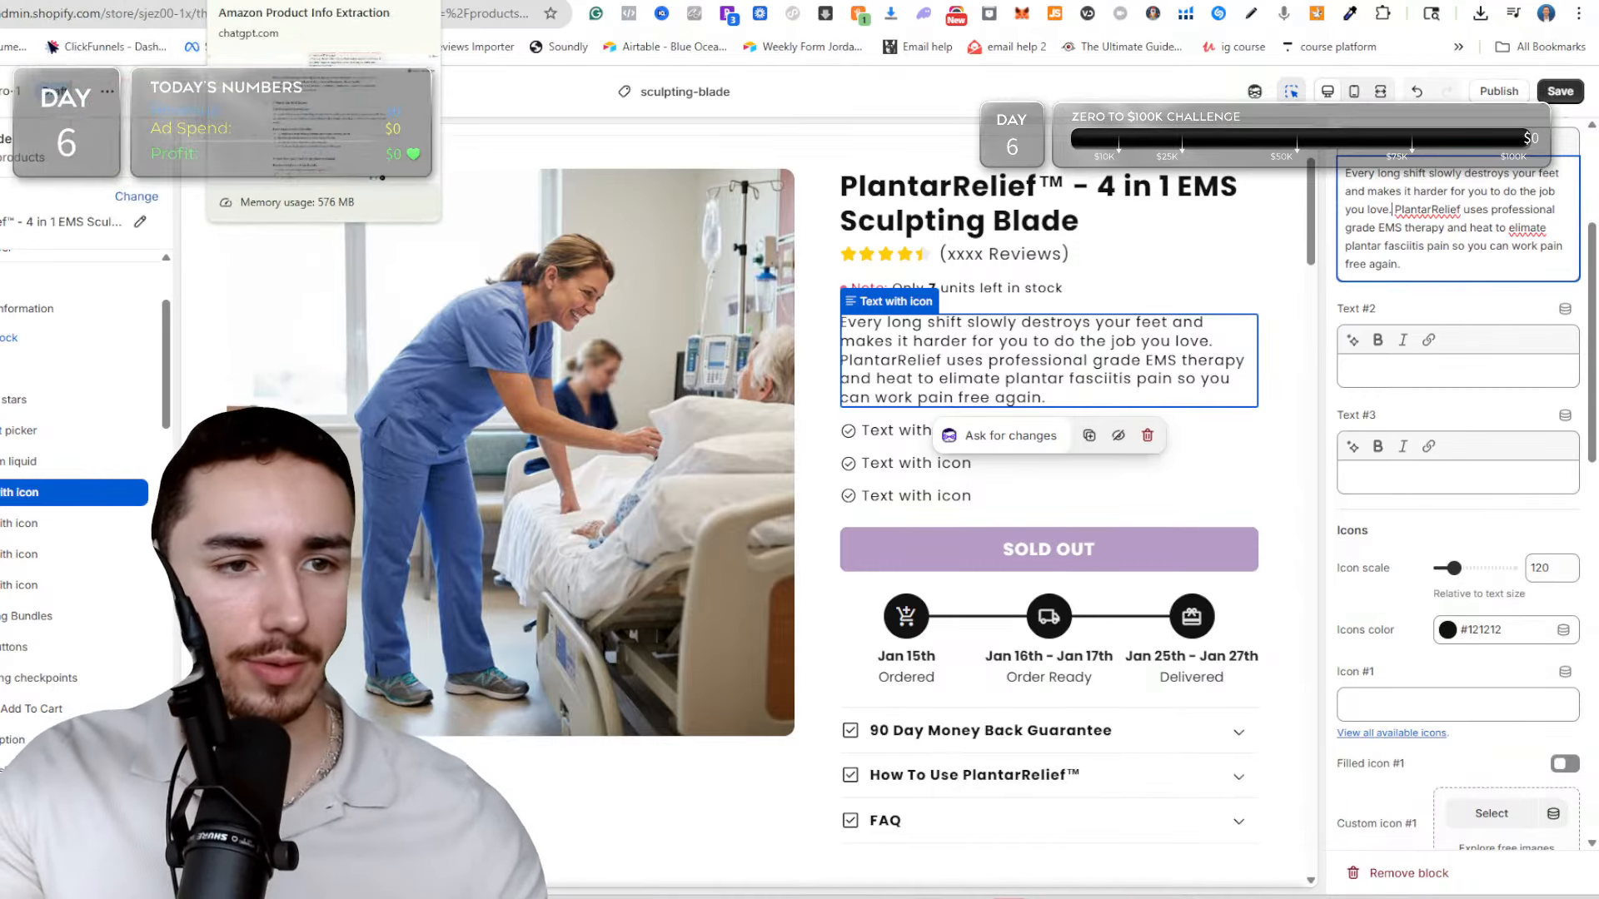
Copy the "You spend 12 hours on your feet" sentence from ChatGPT's sub-description and paste it above the rewritten sub-description in Google Docs.
{"action": "left_click", "coordinate": [291, 2]}
{"action": "scroll", "coordinate": [608, 440], "scroll_direction": "down", "scroll_amount": 4}
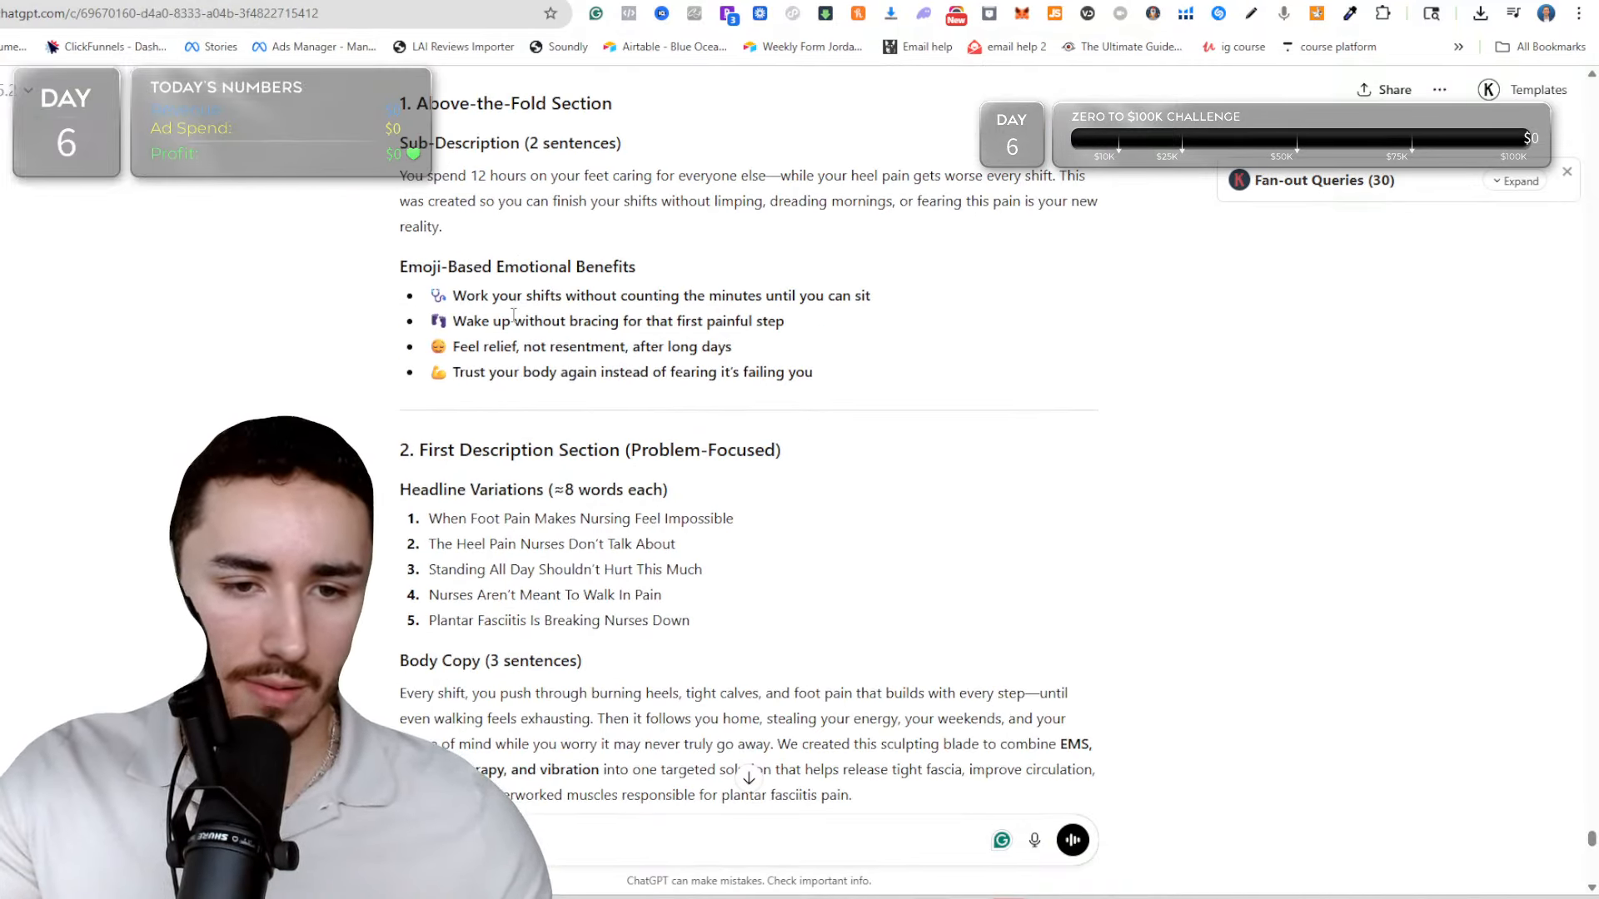
{"action": "left_click_drag", "start_coordinate": [401, 269], "coordinate": [884, 382]}
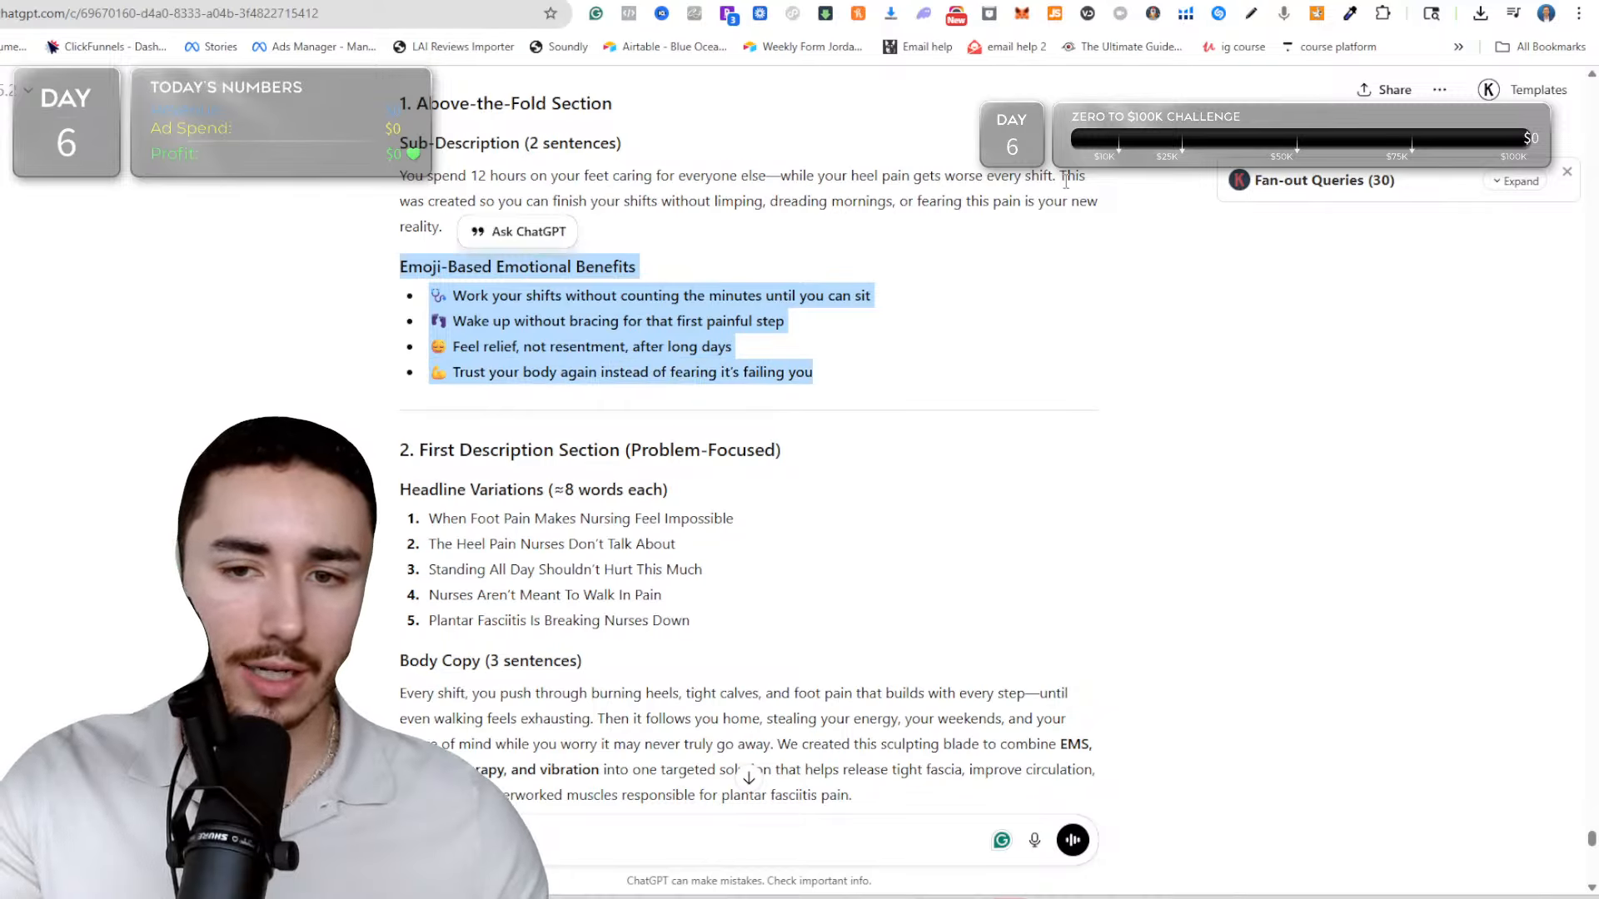
{"action": "left_click_drag", "start_coordinate": [1065, 179], "coordinate": [398, 179]}
{"action": "key", "text": "ctrl+c"}
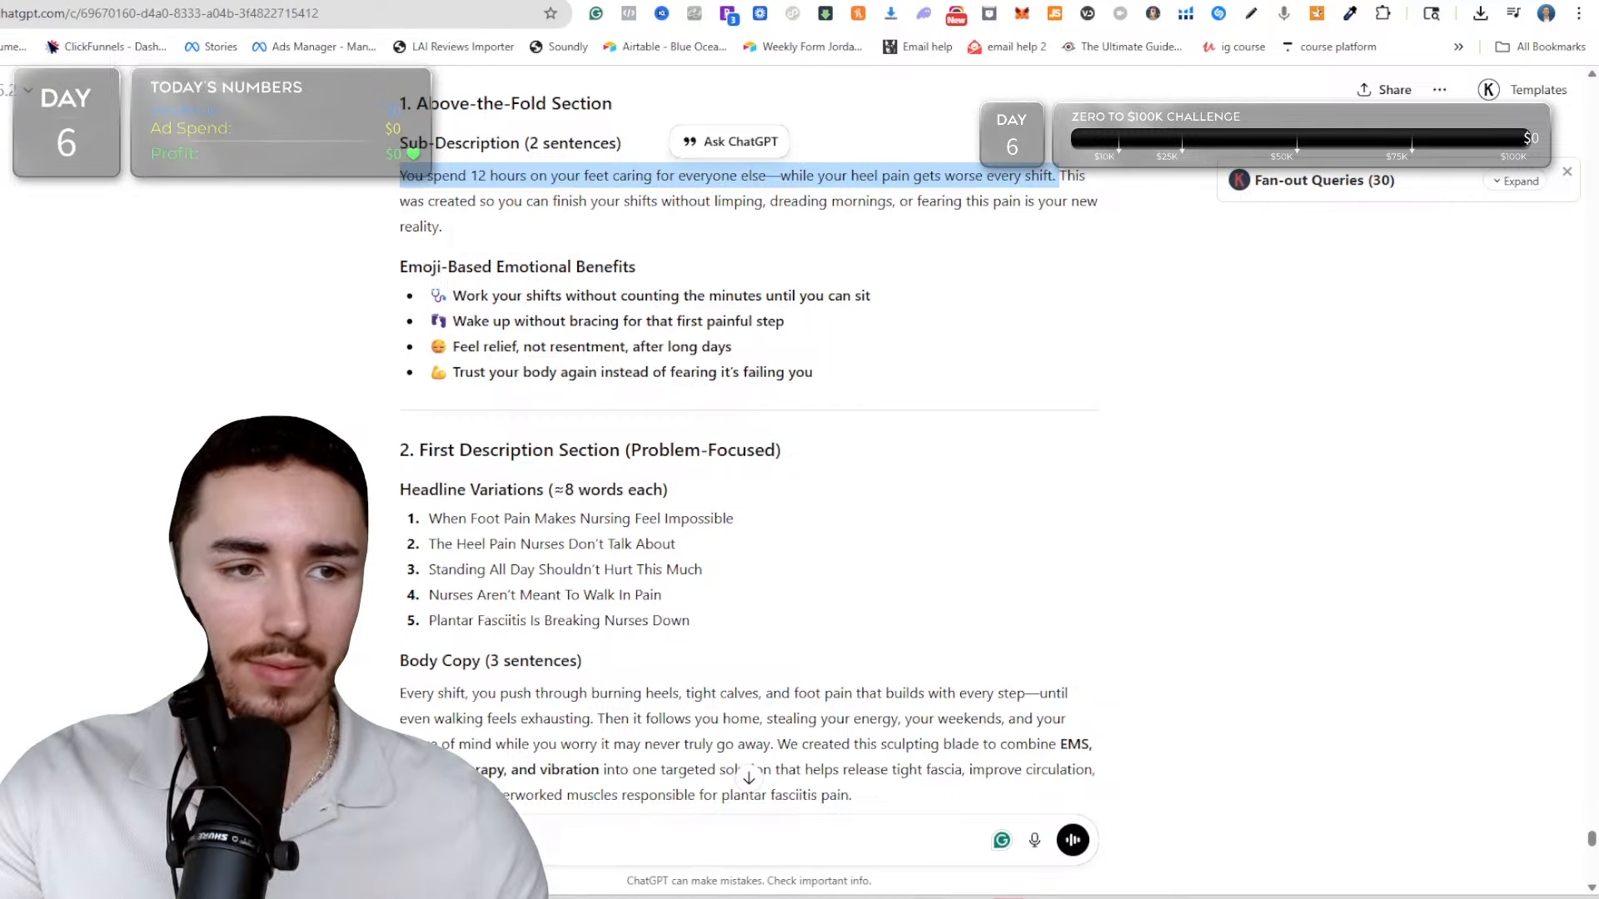
{"action": "key", "text": "ctrl+Tab"}
{"action": "left_click", "coordinate": [428, 471]}
{"action": "key", "text": "ctrl+v"}
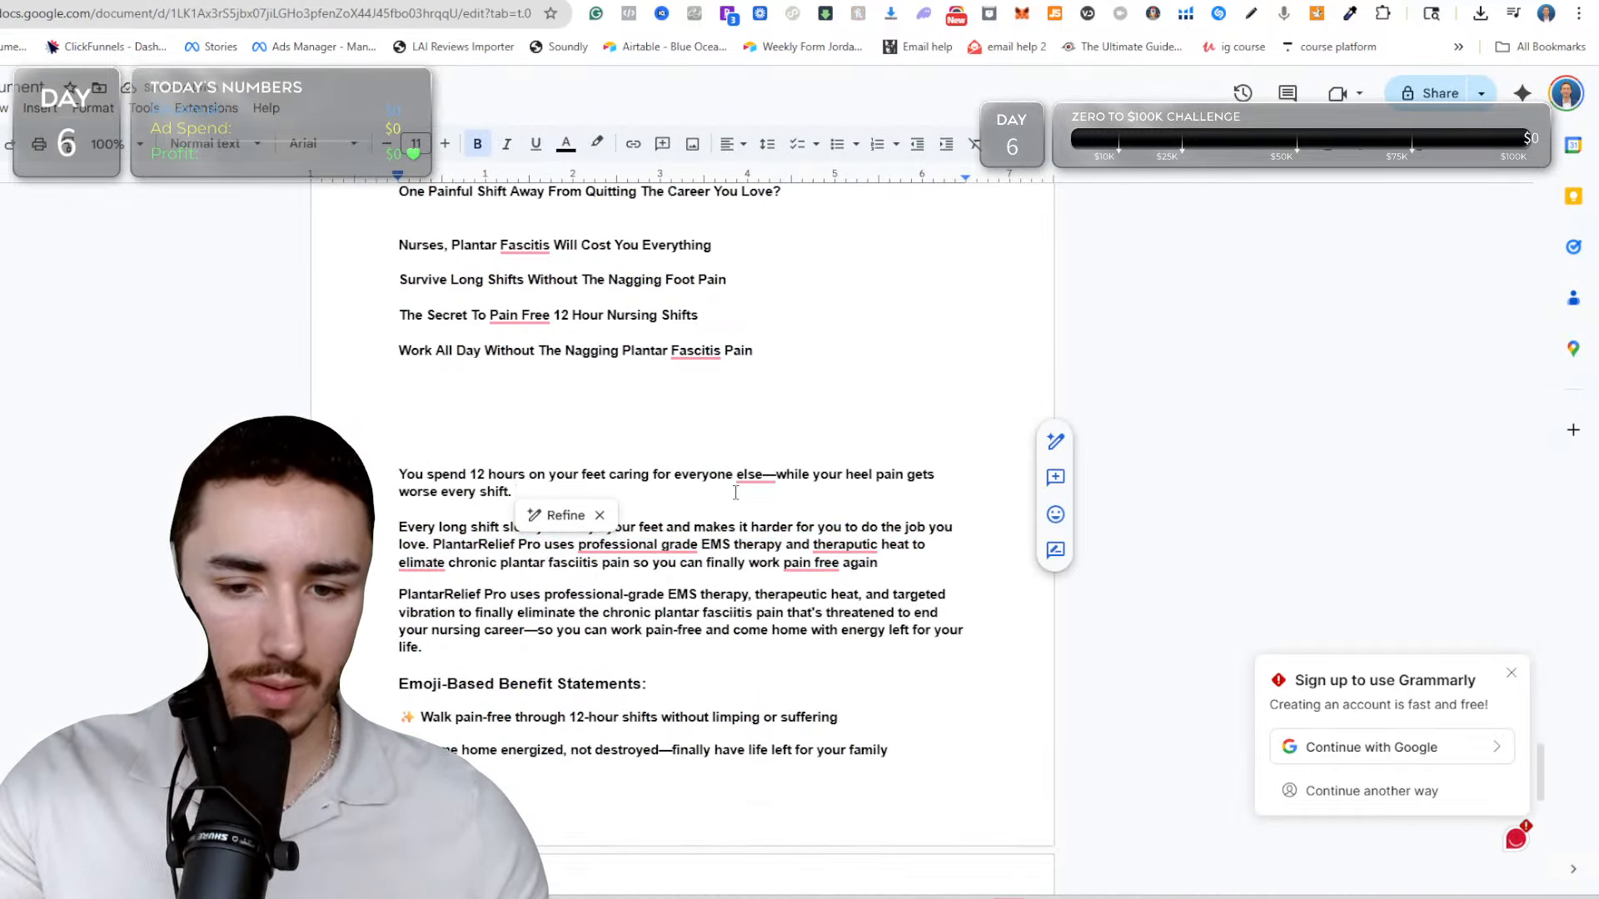
Copy the "You spend 12 hours on your feet" sentence from Google Docs and paste it over Text #1's first sentence in the Shopify theme editor.
{"action": "left_click", "coordinate": [603, 463]}
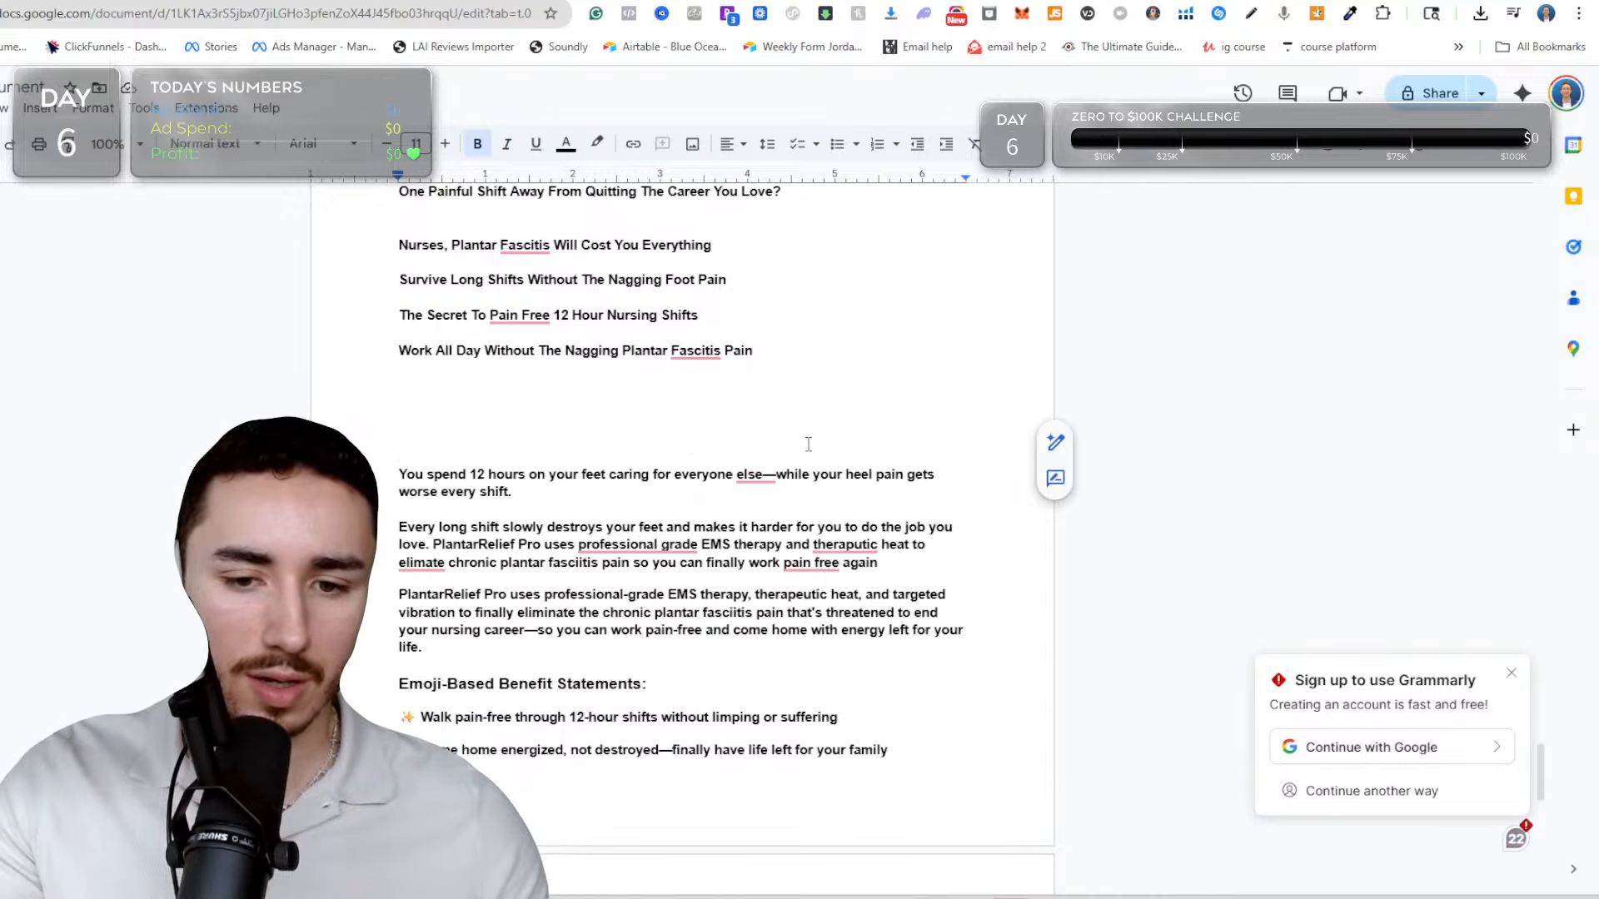
{"action": "mouse_move", "coordinate": [759, 471]}
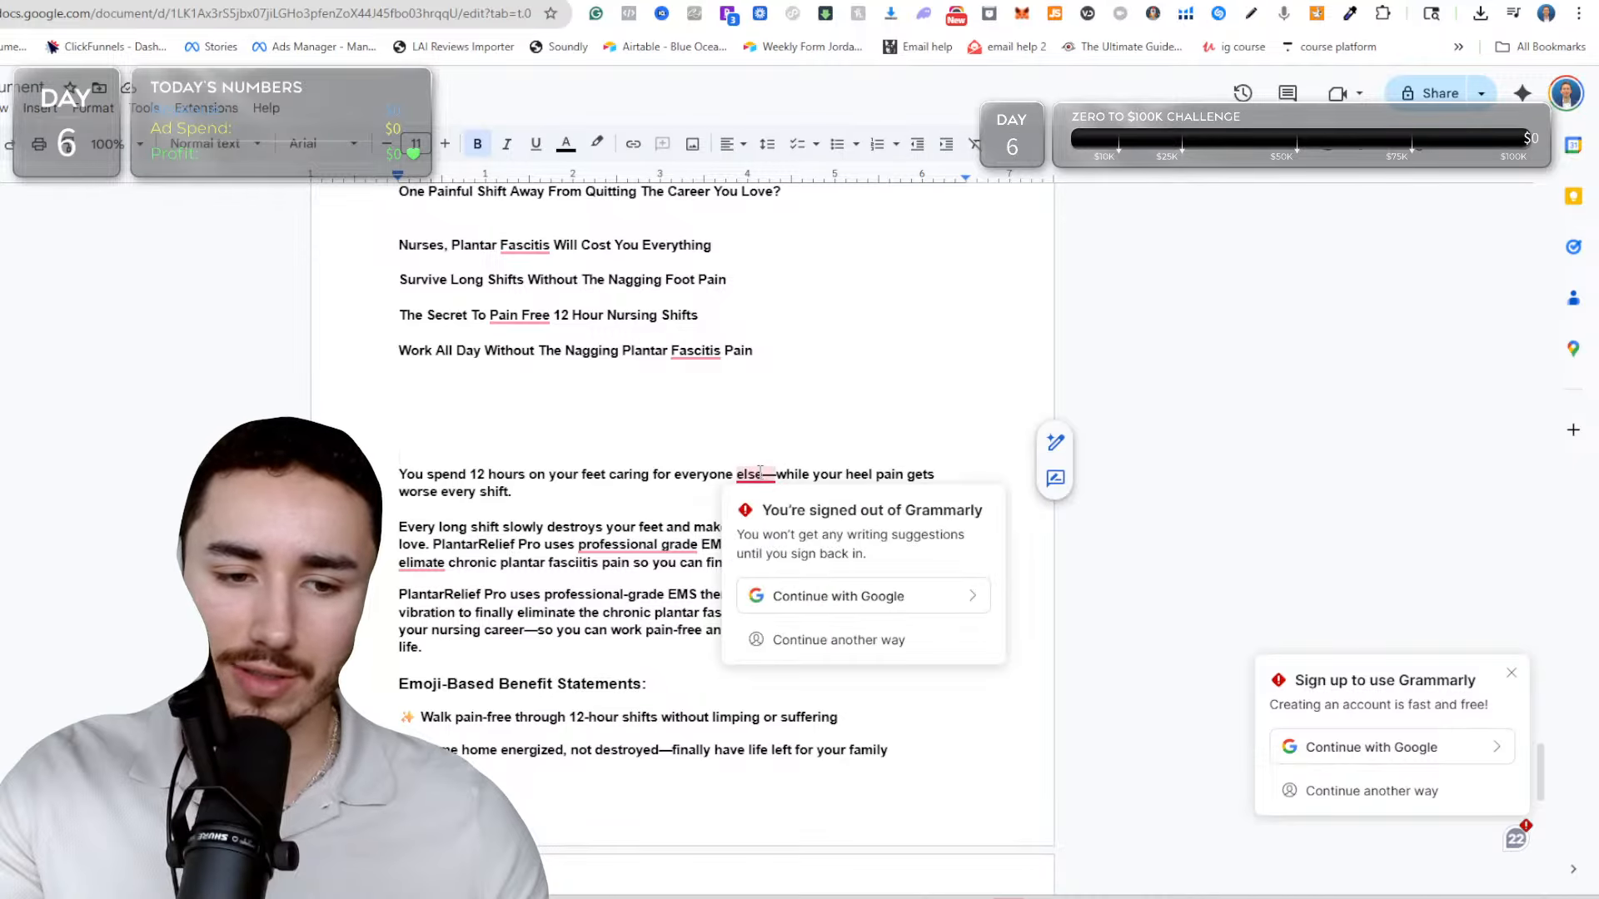
{"action": "triple_click", "coordinate": [551, 463]}
{"action": "key", "text": "ctrl+c"}
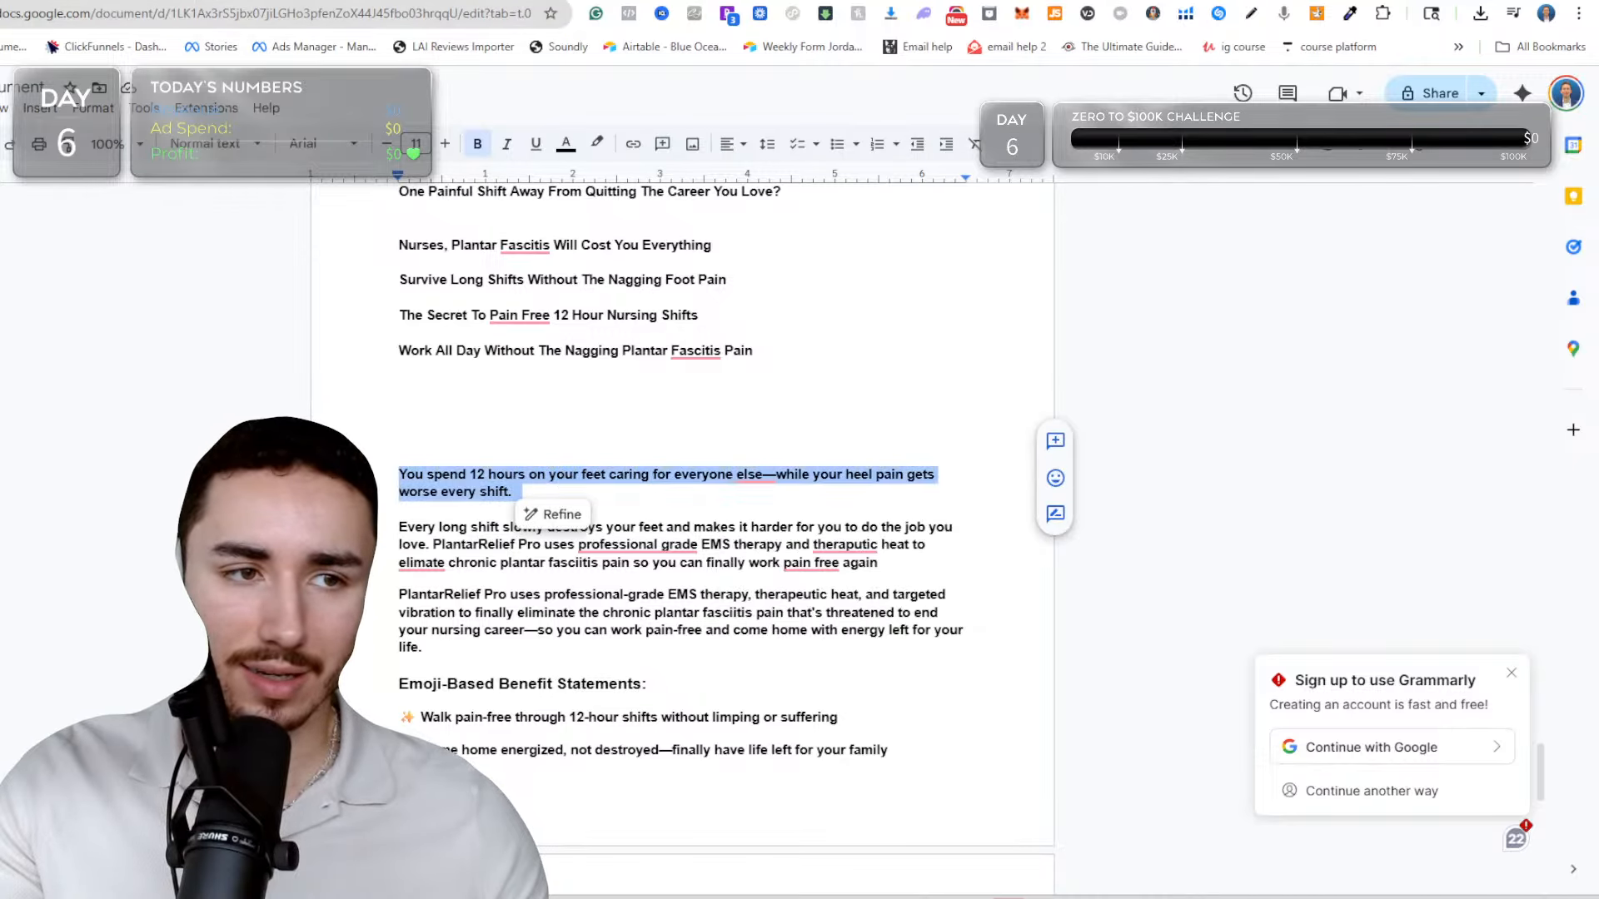
{"action": "left_click", "coordinate": [9, 1]}
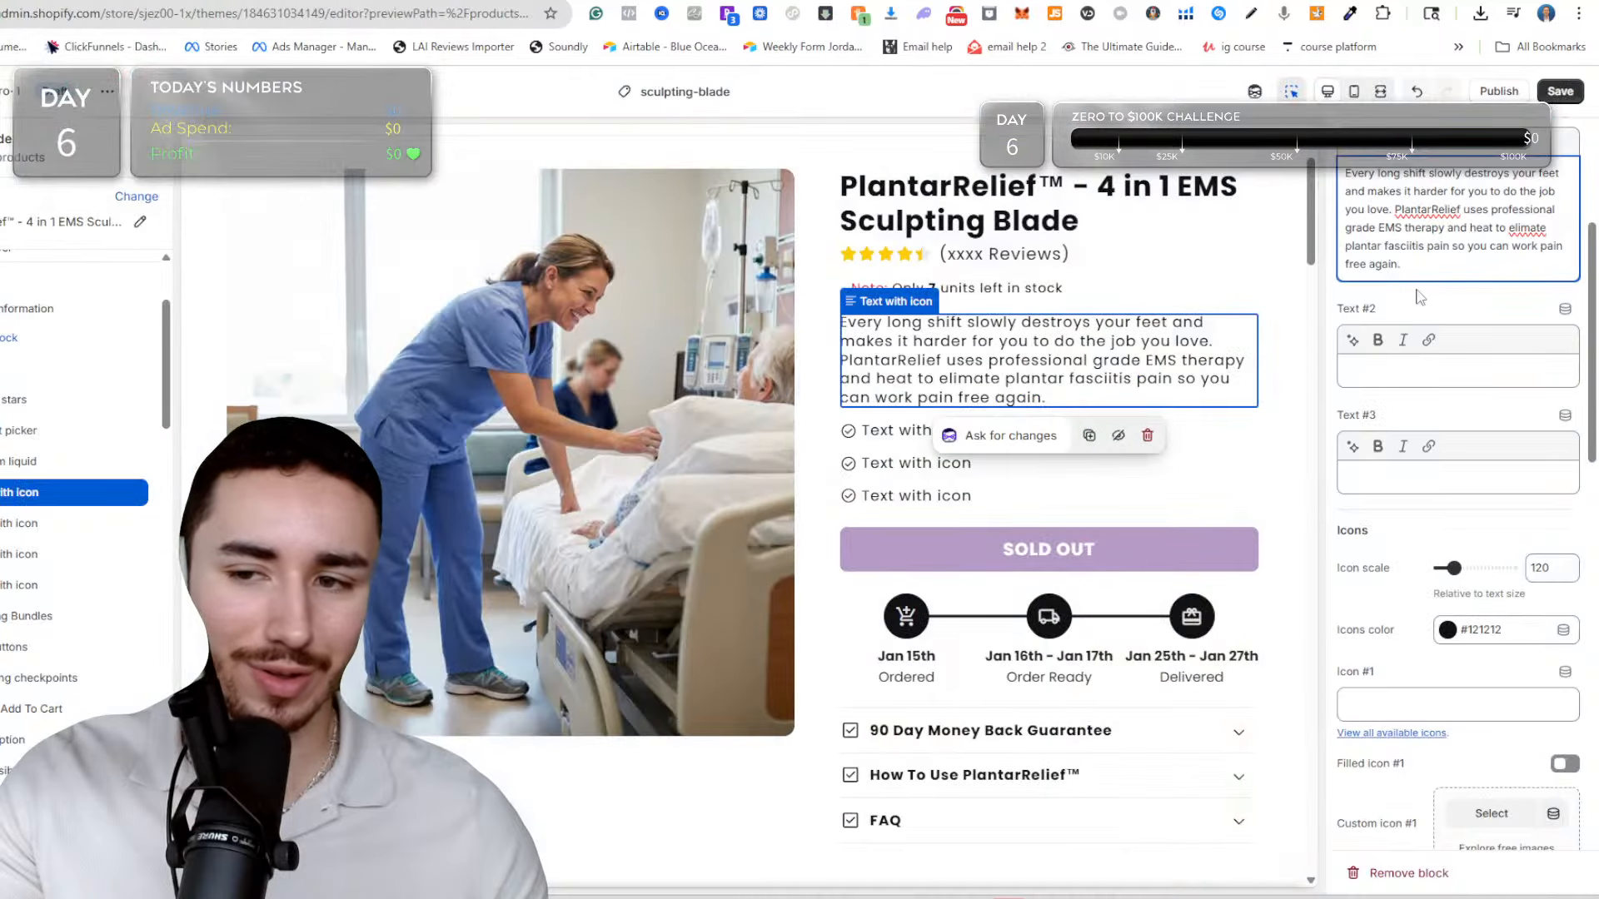
{"action": "left_click_drag", "start_coordinate": [1390, 208], "coordinate": [1333, 172]}
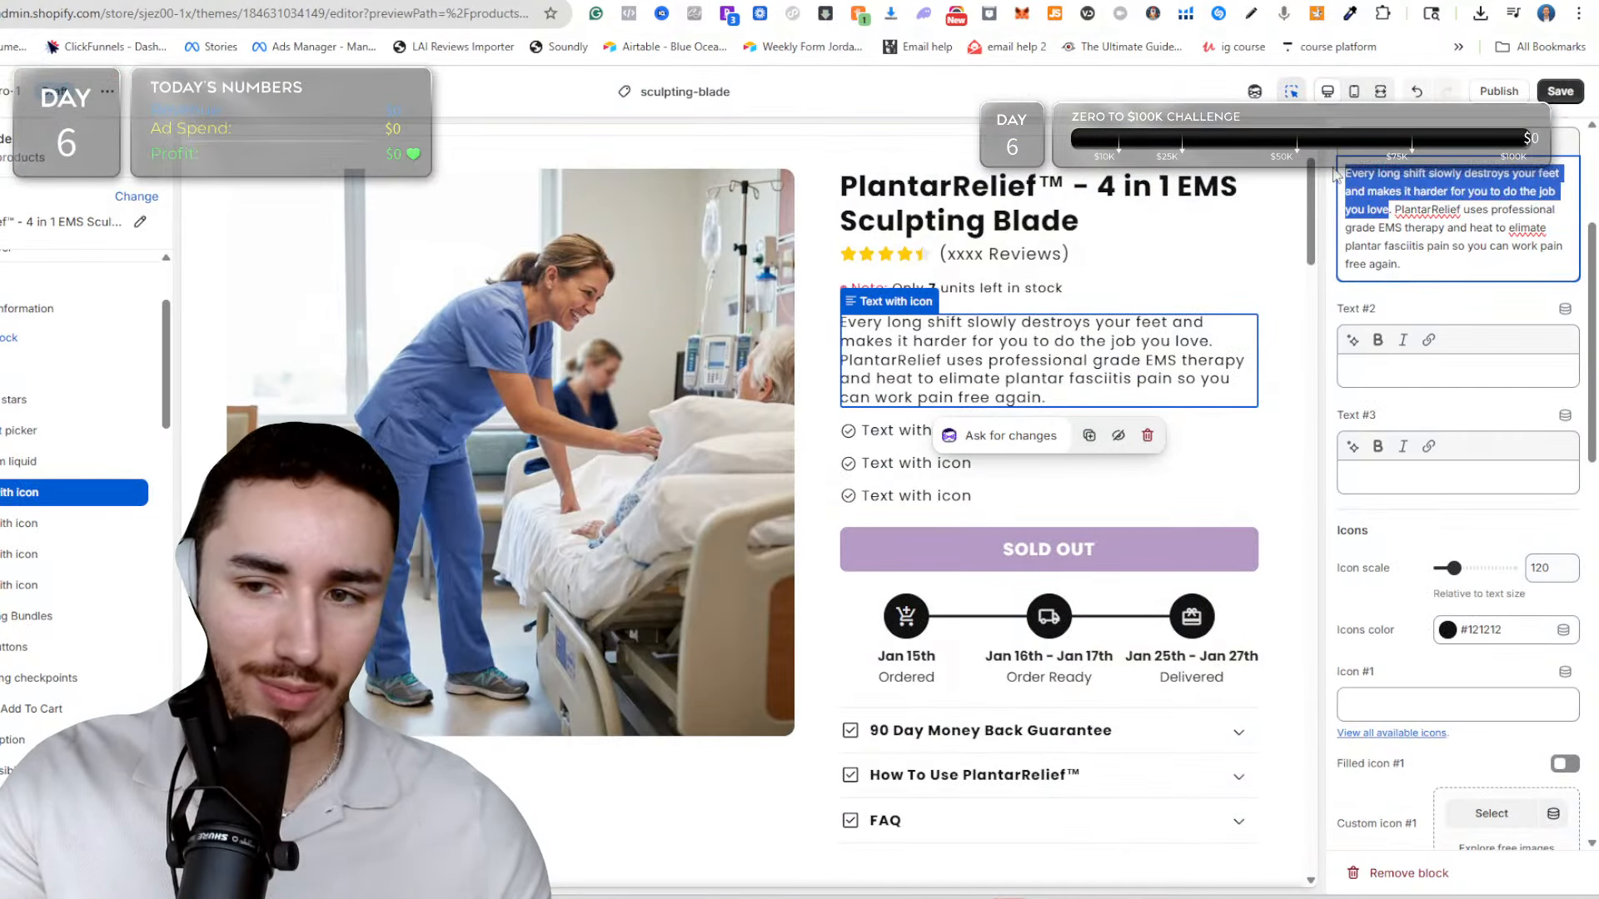
{"action": "key", "text": "ctrl+v"}
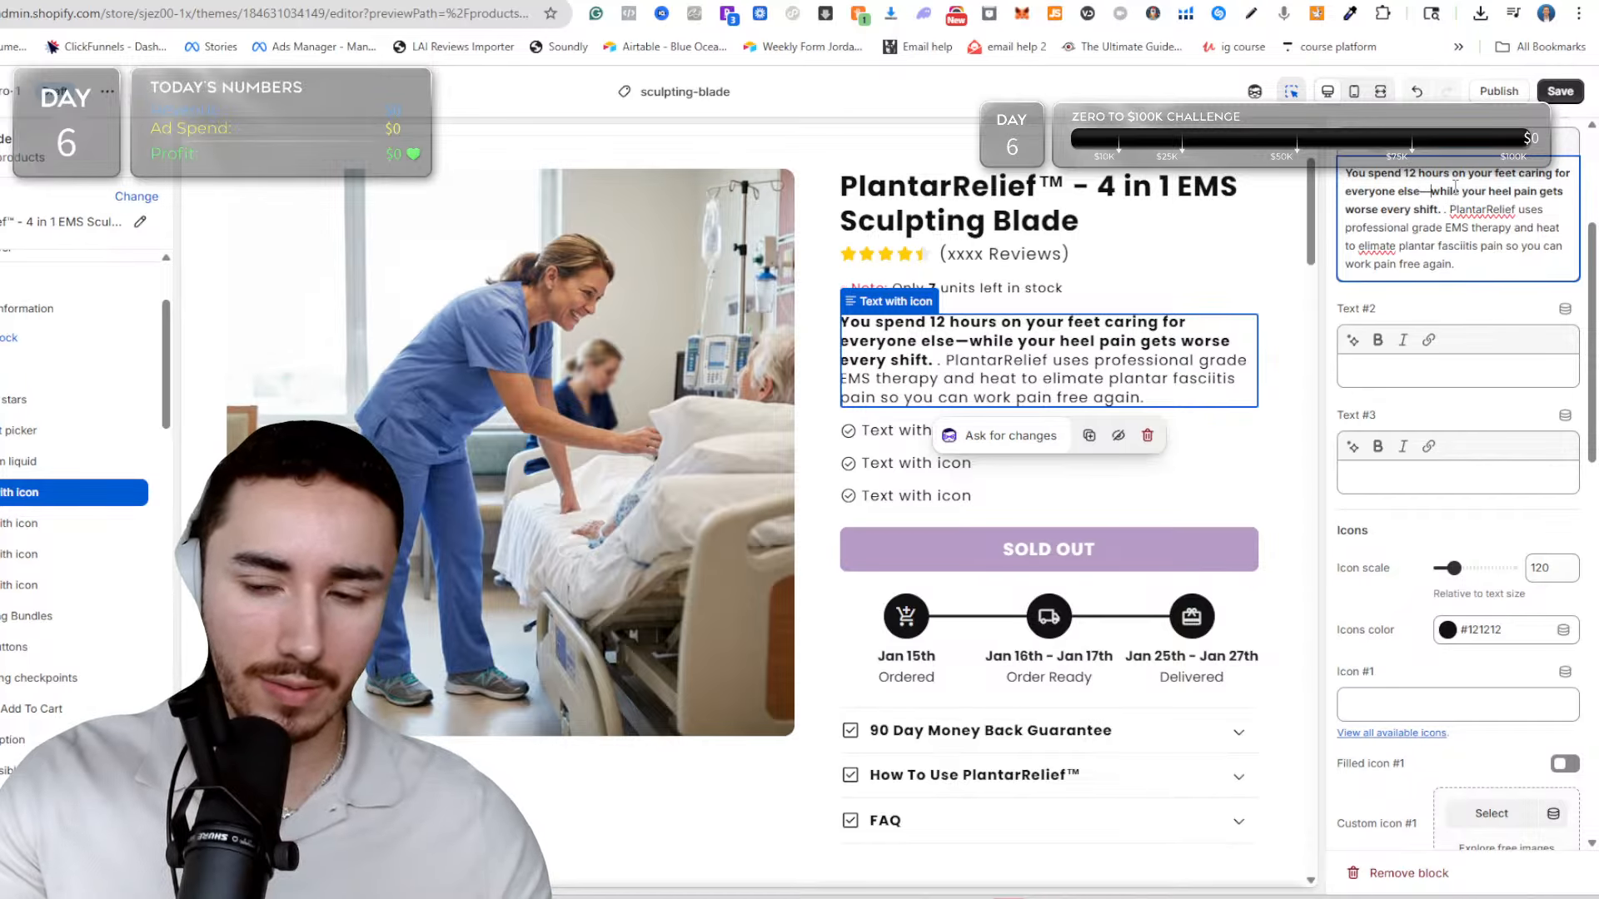
In Text #1, replace the dash after "else" with a comma and reword the sentence's ending to "gets worse after every shift.".
{"action": "key", "text": "F11"}
{"action": "key", "text": "BackSpace"}
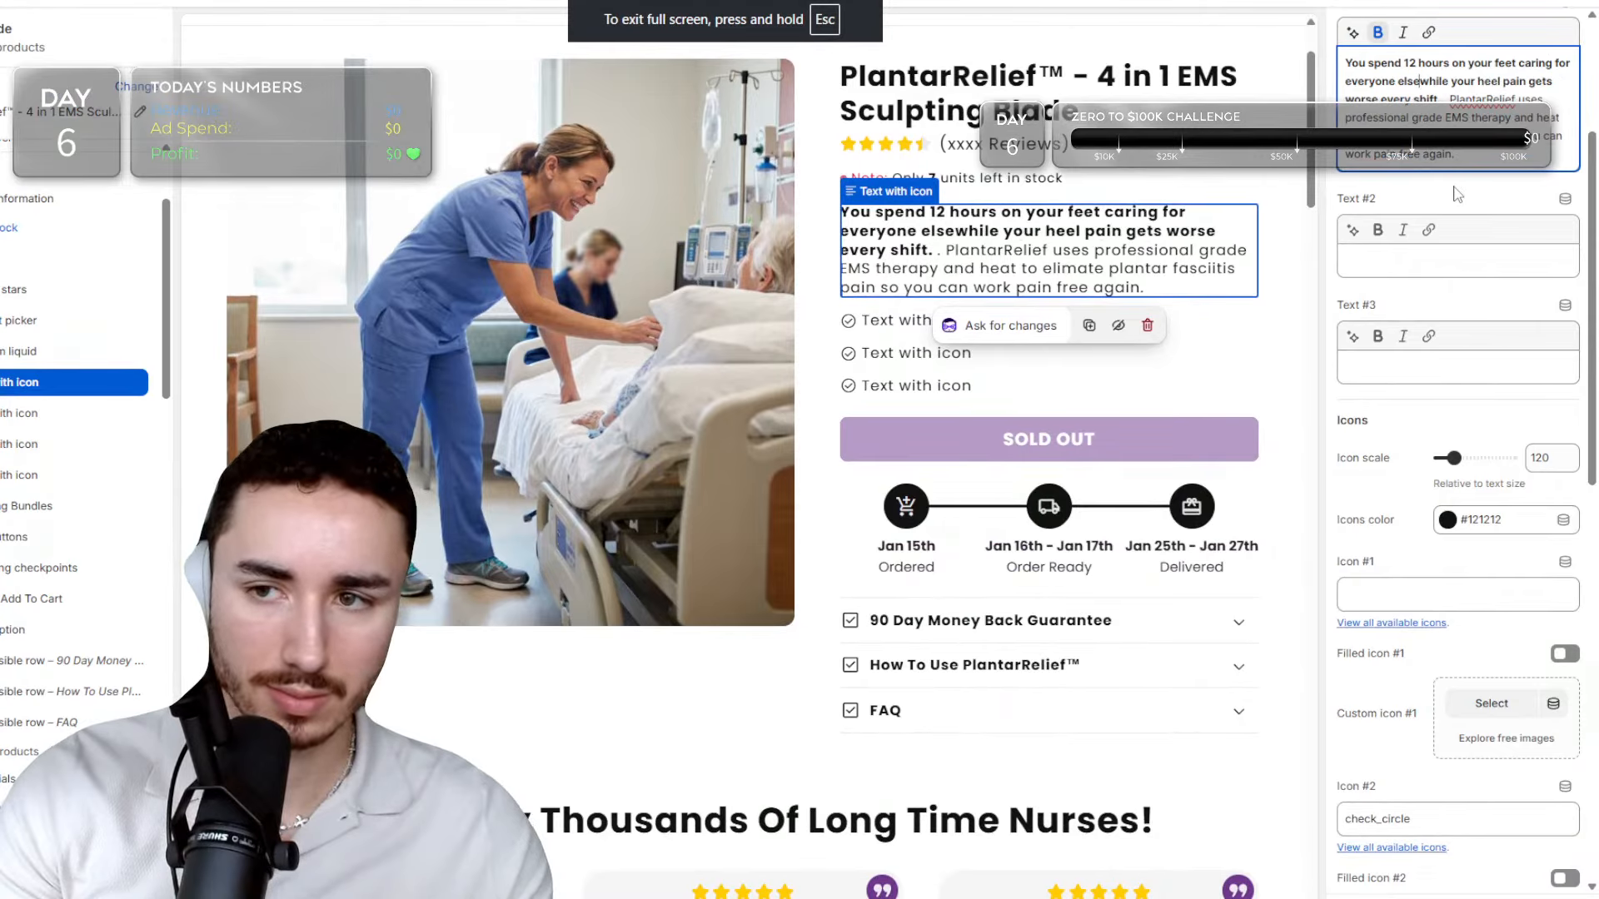
{"action": "type", "text": ","}
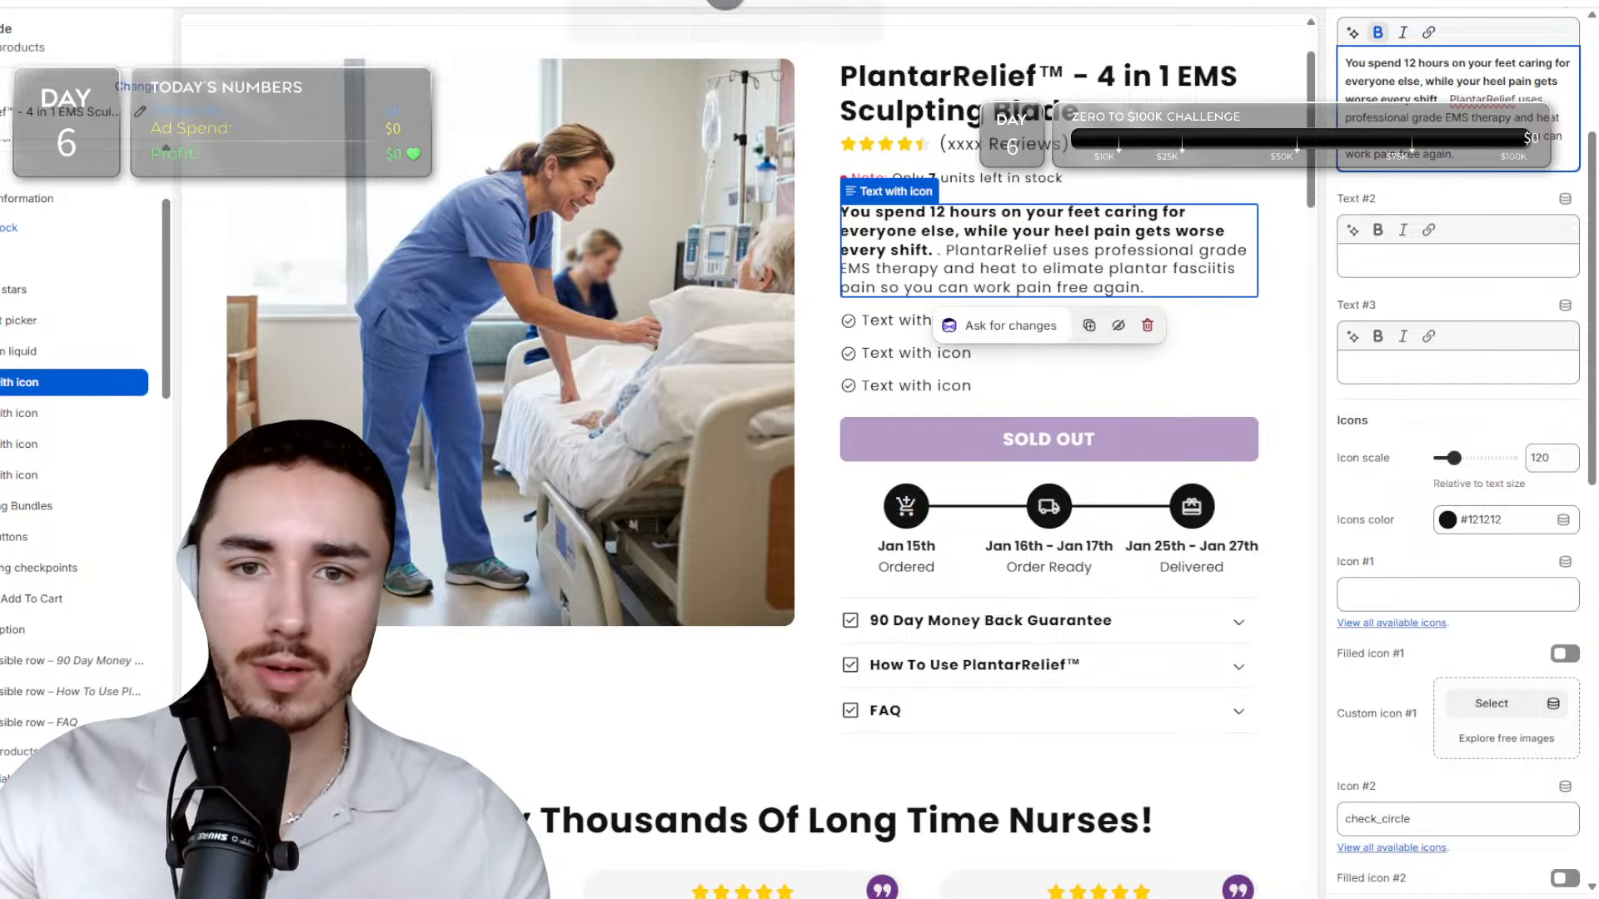
{"action": "left_click", "coordinate": [736, 20]}
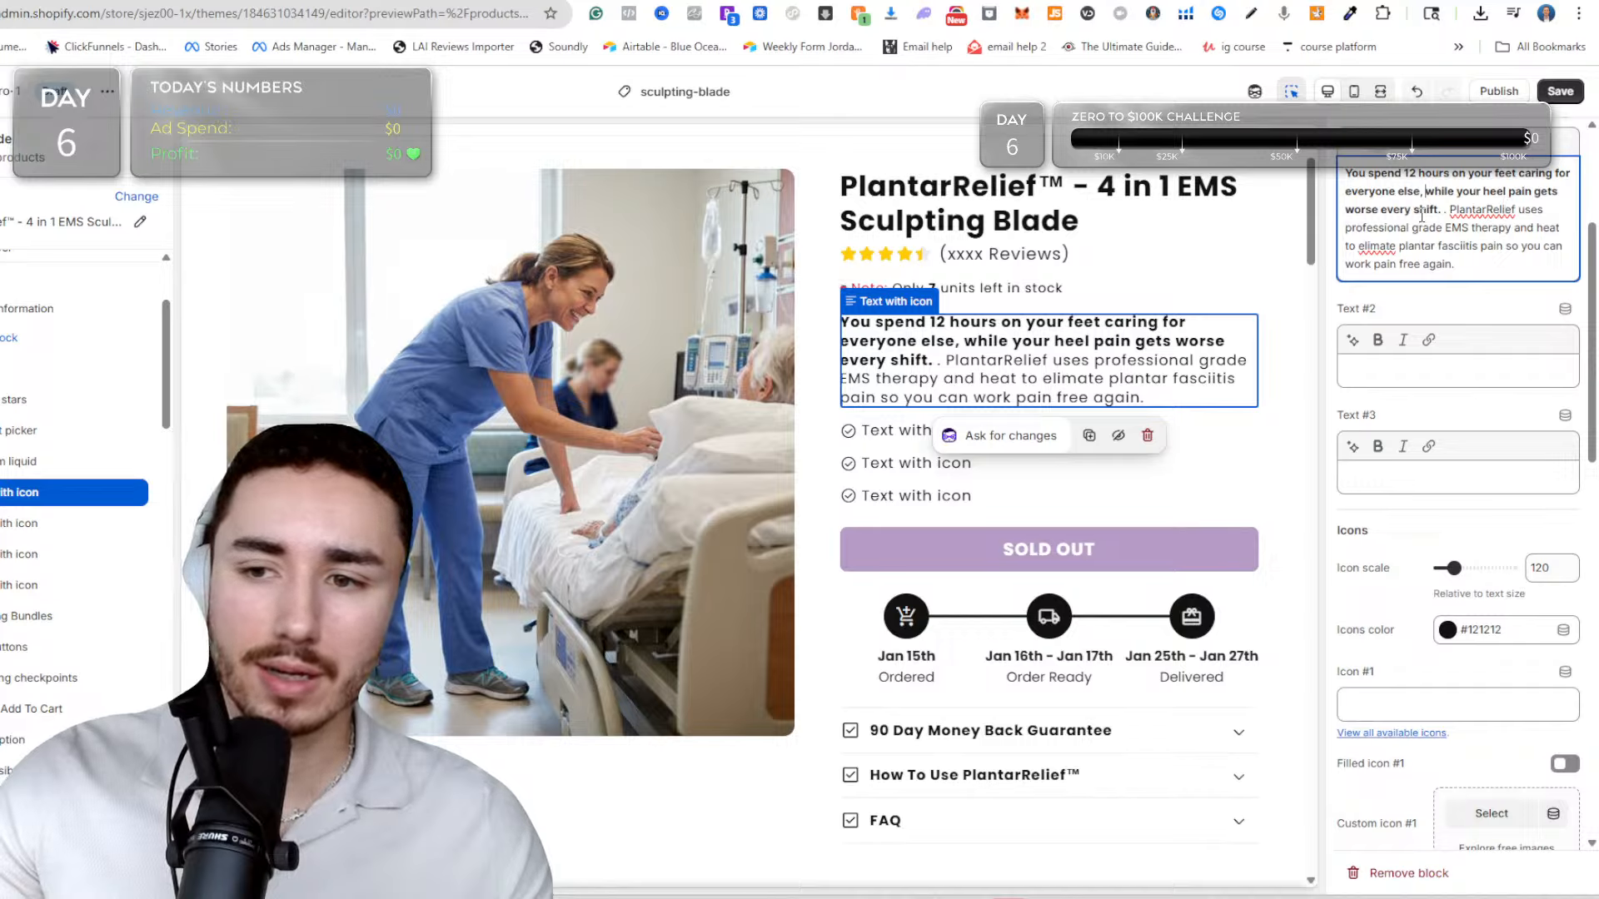
{"action": "left_click_drag", "start_coordinate": [1440, 209], "coordinate": [1346, 209]}
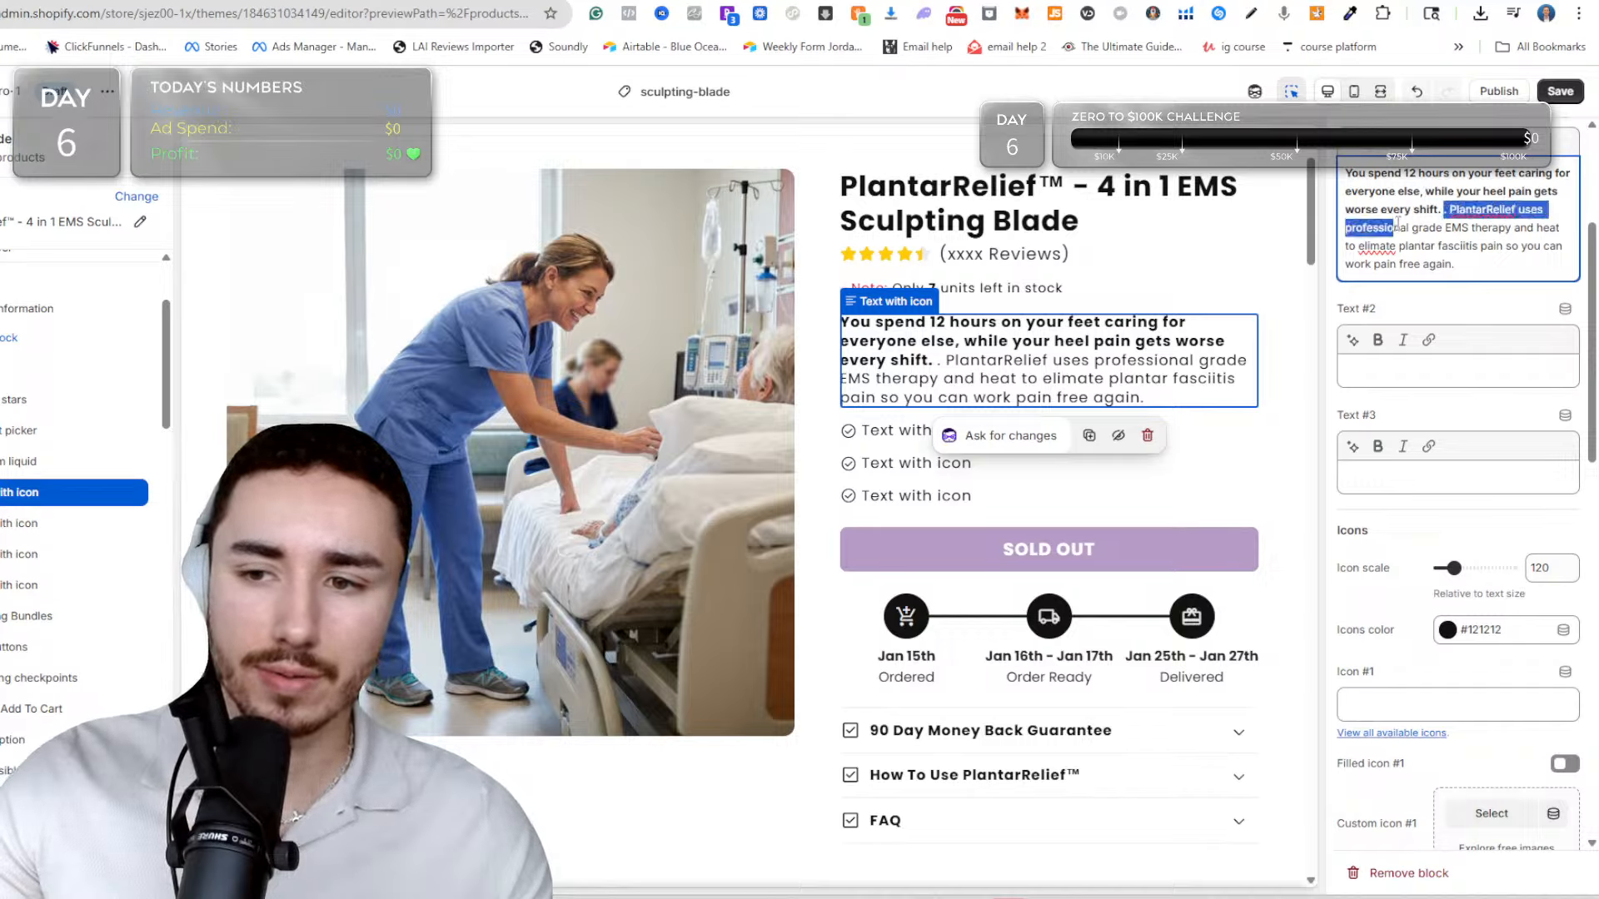
{"action": "key", "text": "BackSpace"}
{"action": "type", "text": "after every s"}
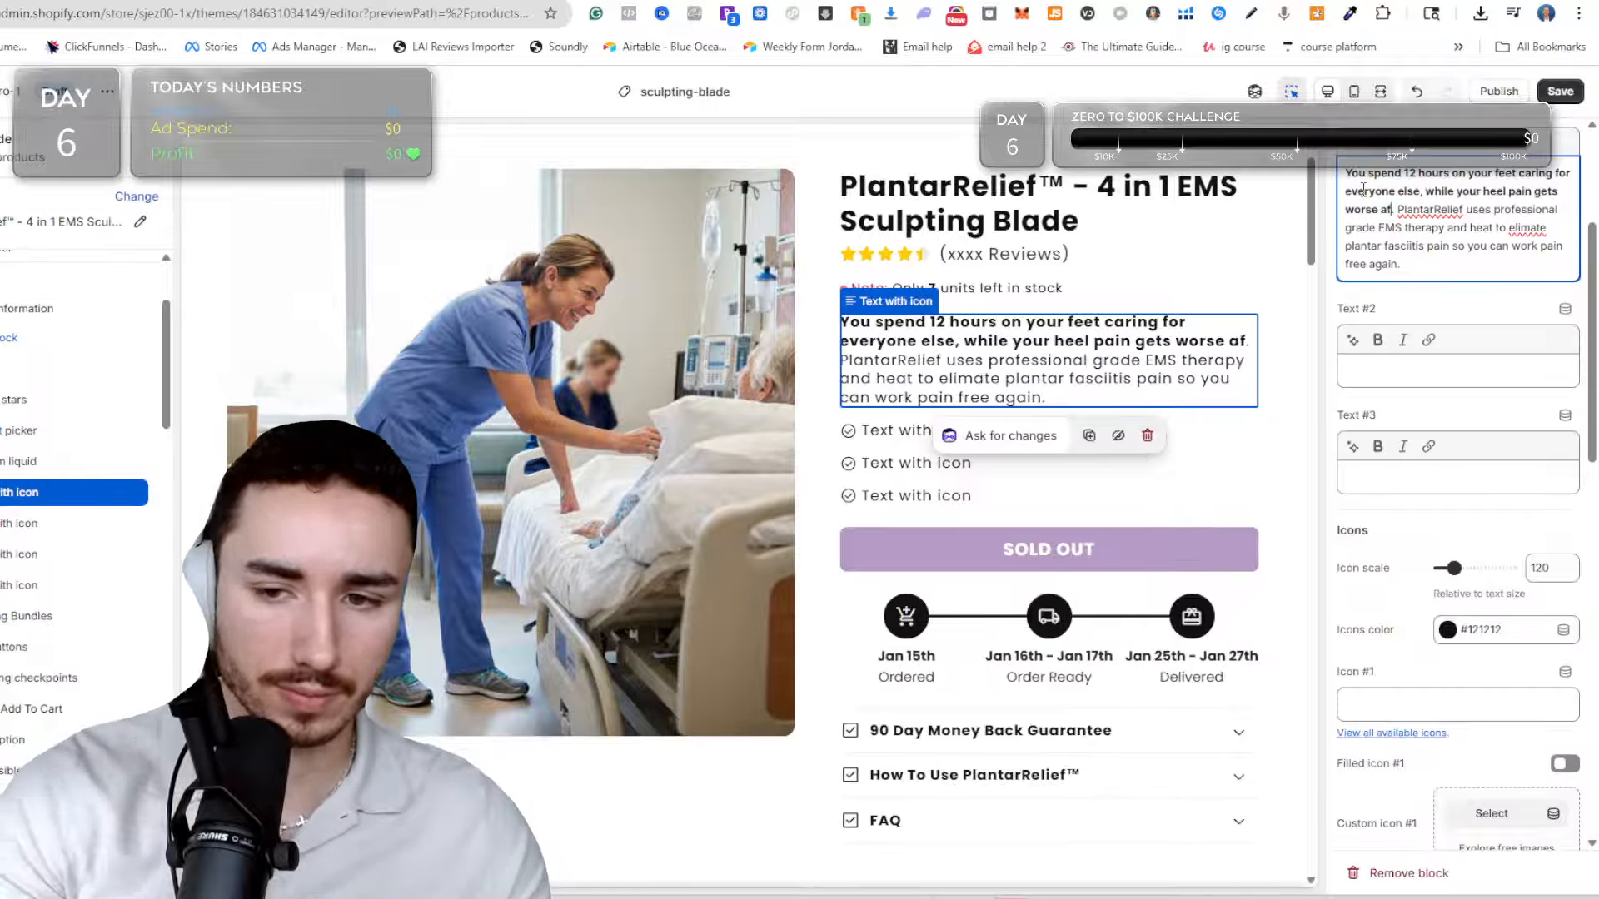
{"action": "type", "text": "h"}
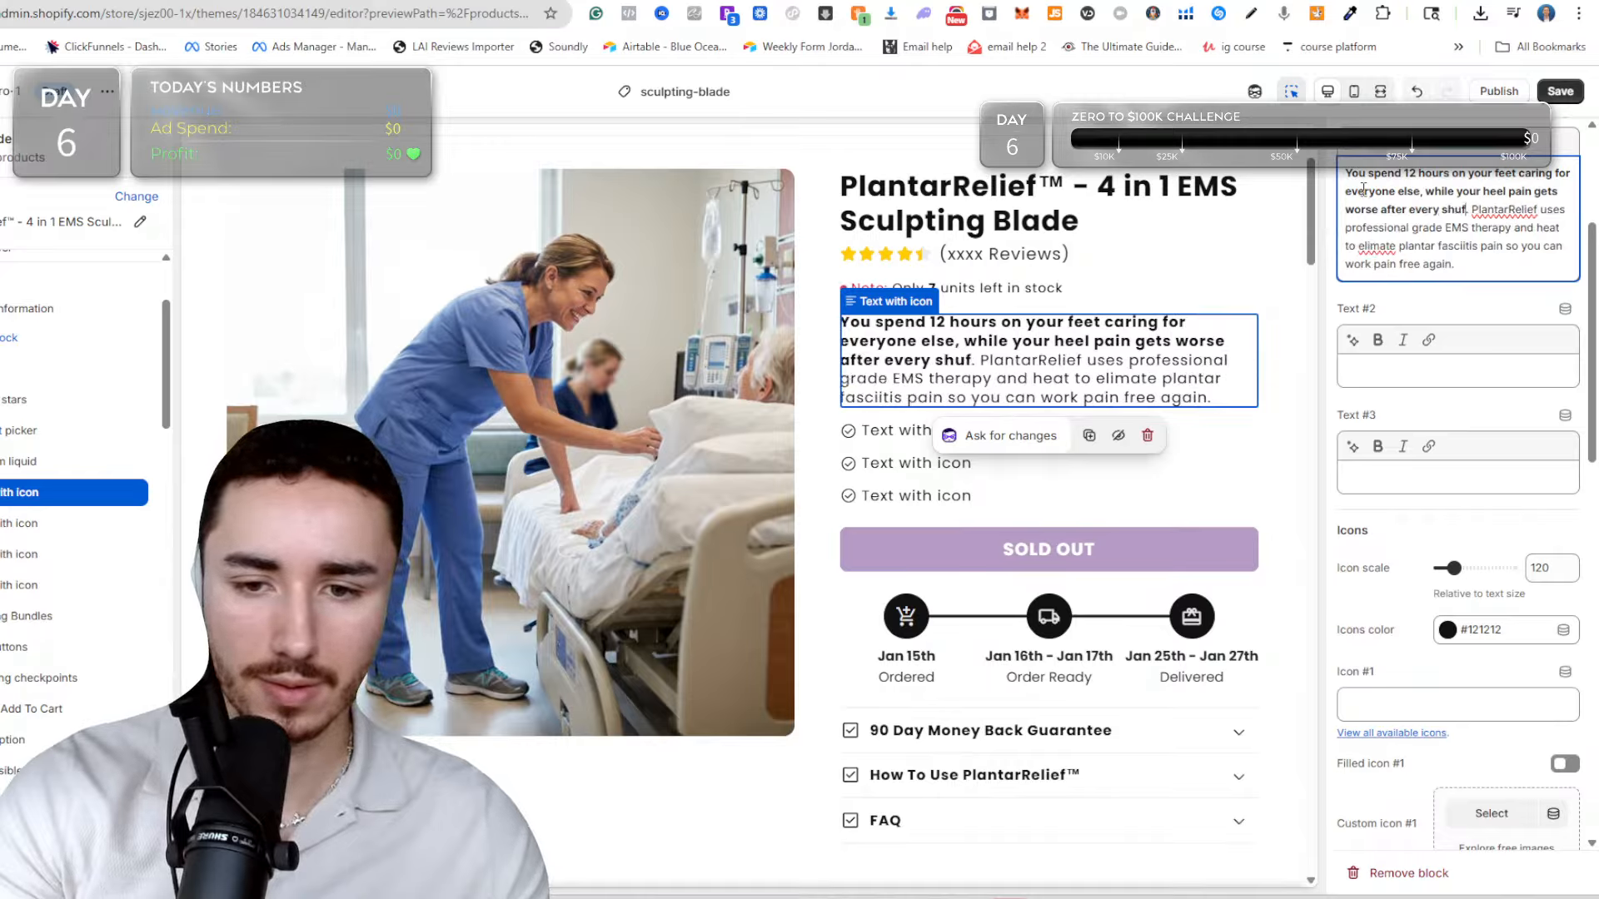
{"action": "type", "text": "ift"}
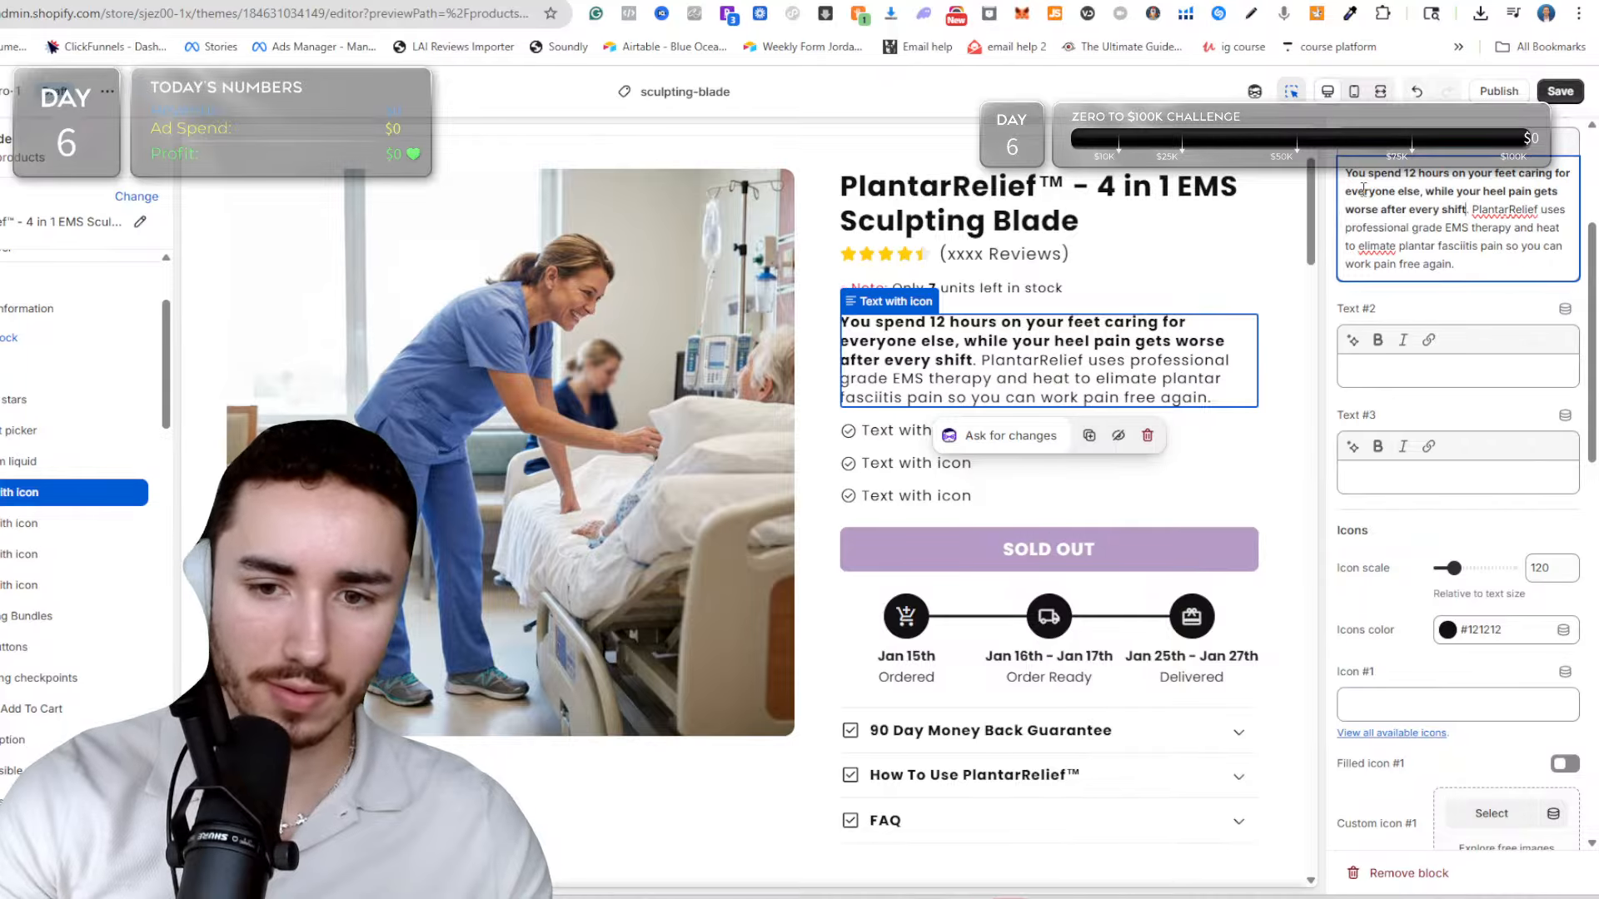
Remove the bold formatting from Text #1's first sentence and save the theme.
{"action": "left_click_drag", "start_coordinate": [1348, 177], "coordinate": [1471, 210]}
{"action": "left_click", "coordinate": [1387, 153]}
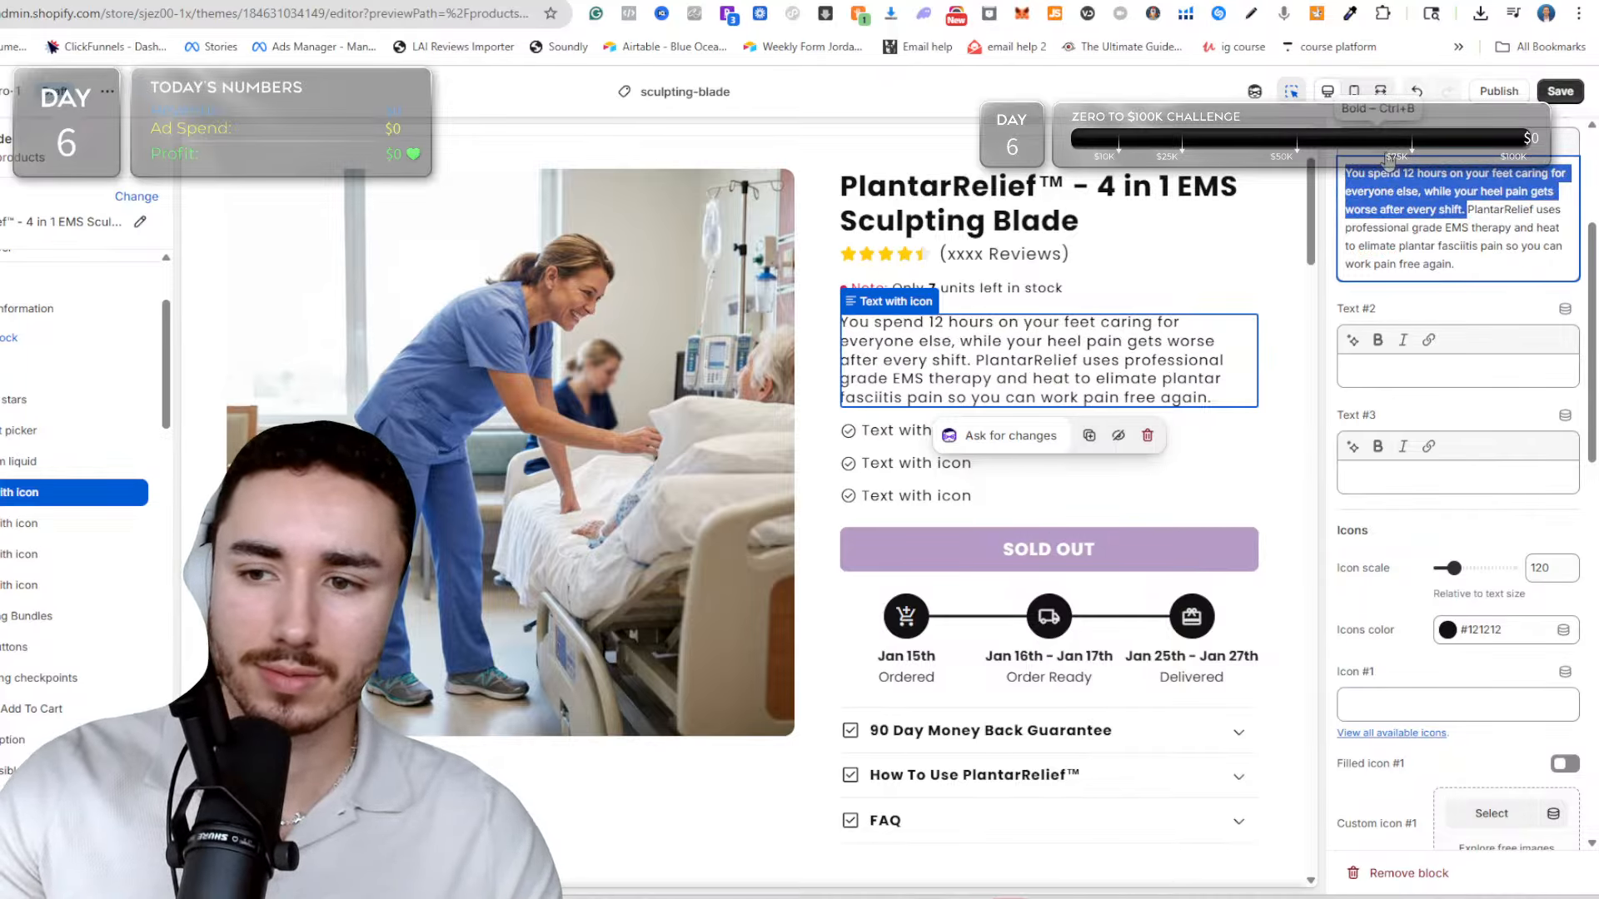
{"action": "left_click", "coordinate": [1409, 225]}
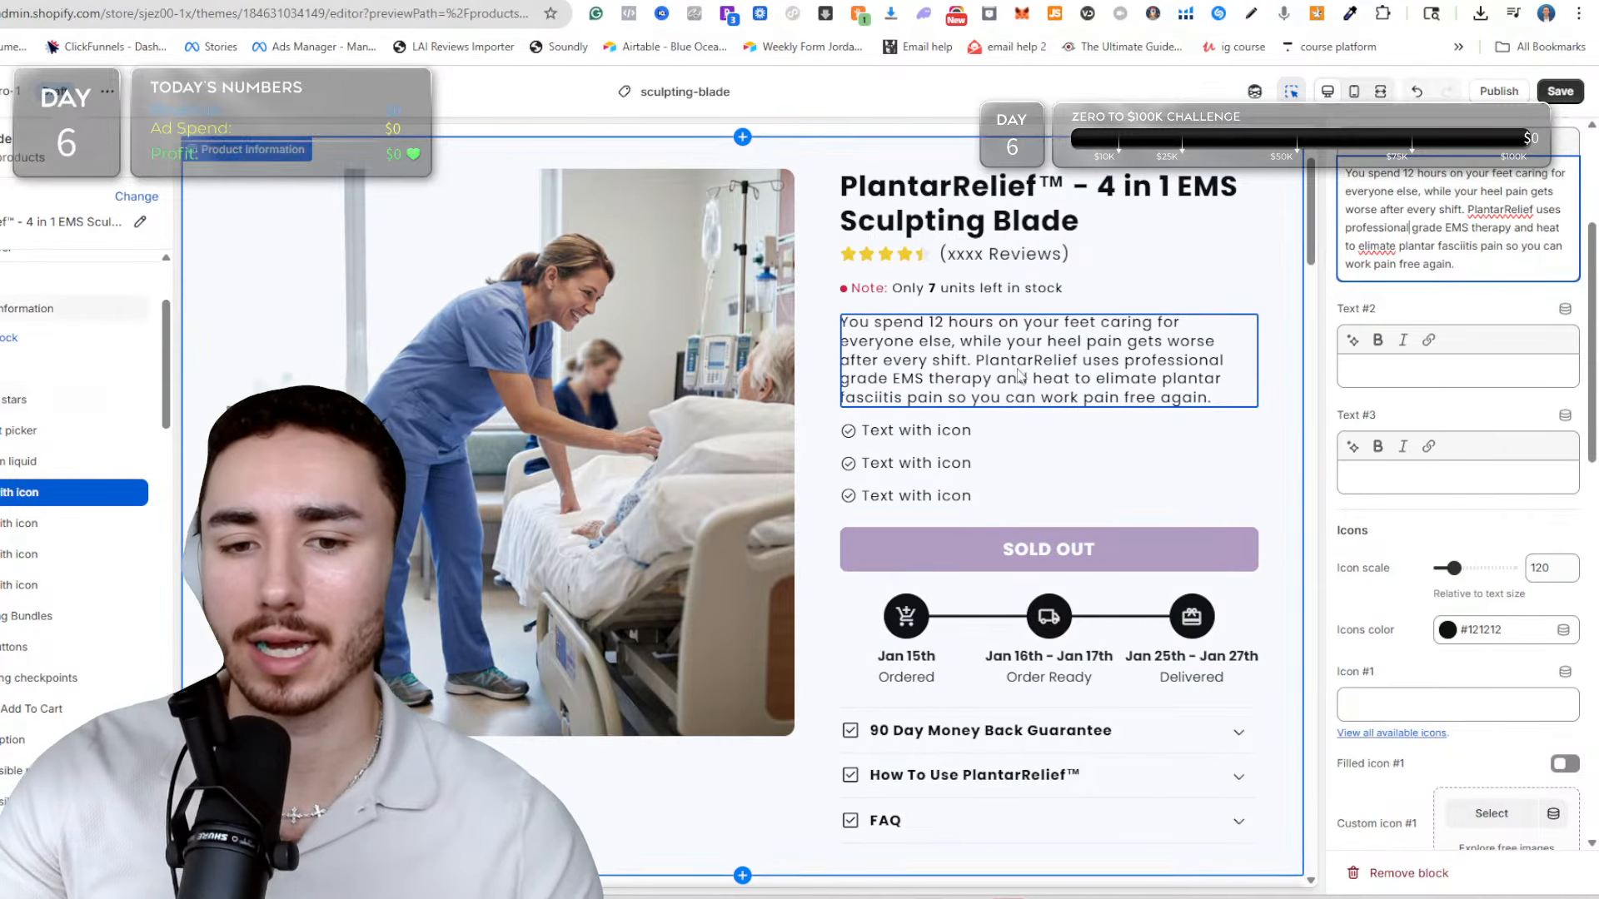
{"action": "key", "text": "ctrl+s"}
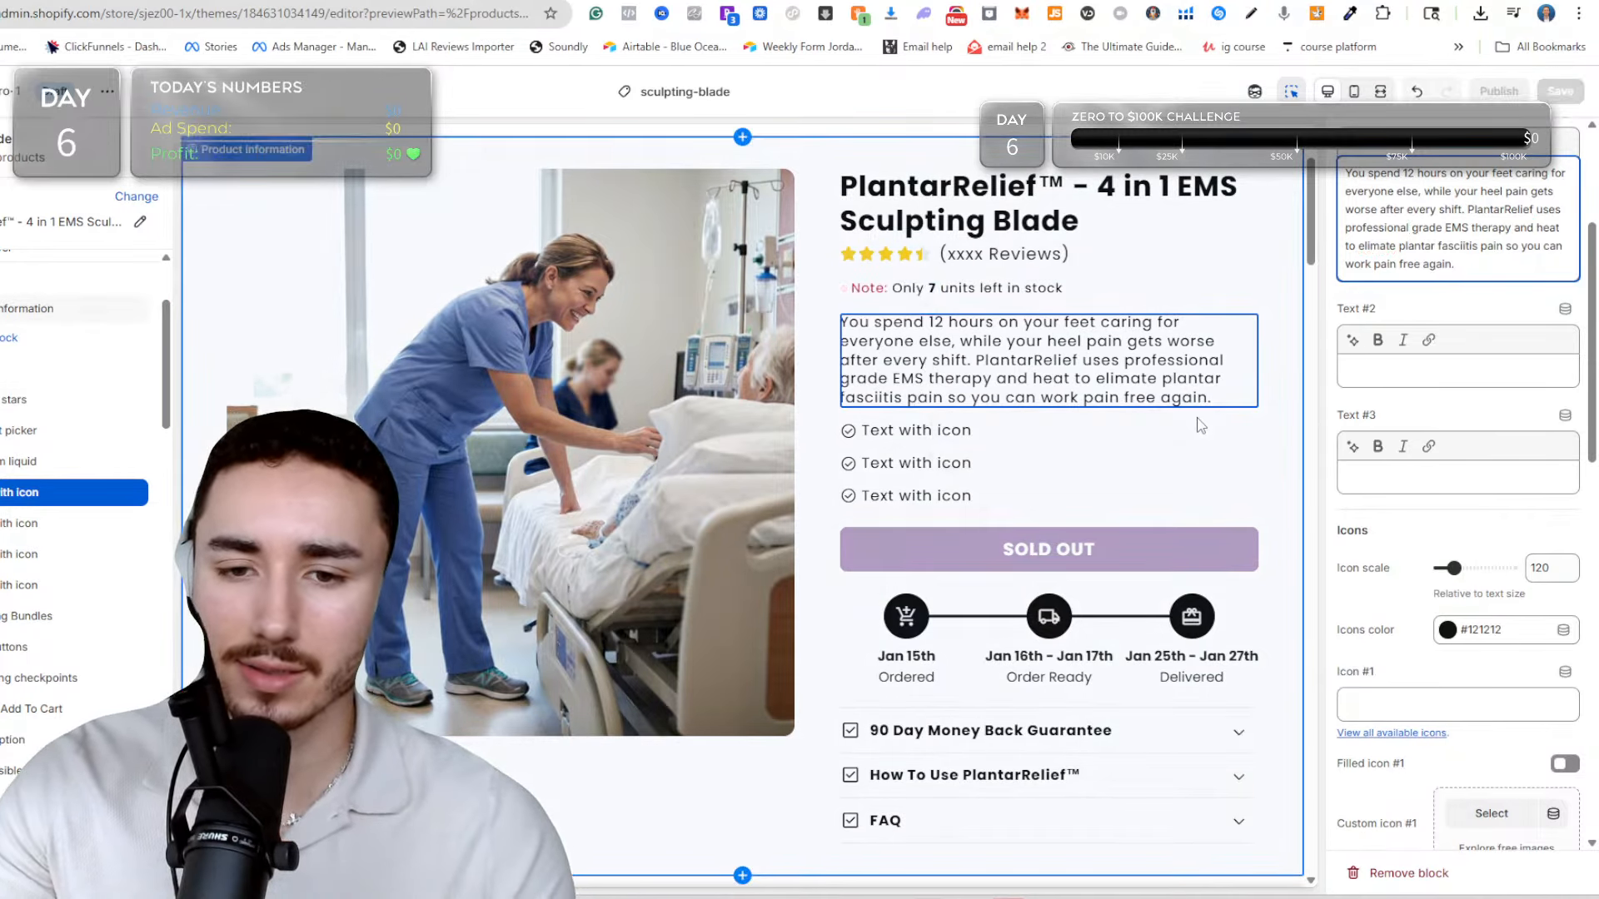
{"action": "left_click", "coordinate": [1196, 426]}
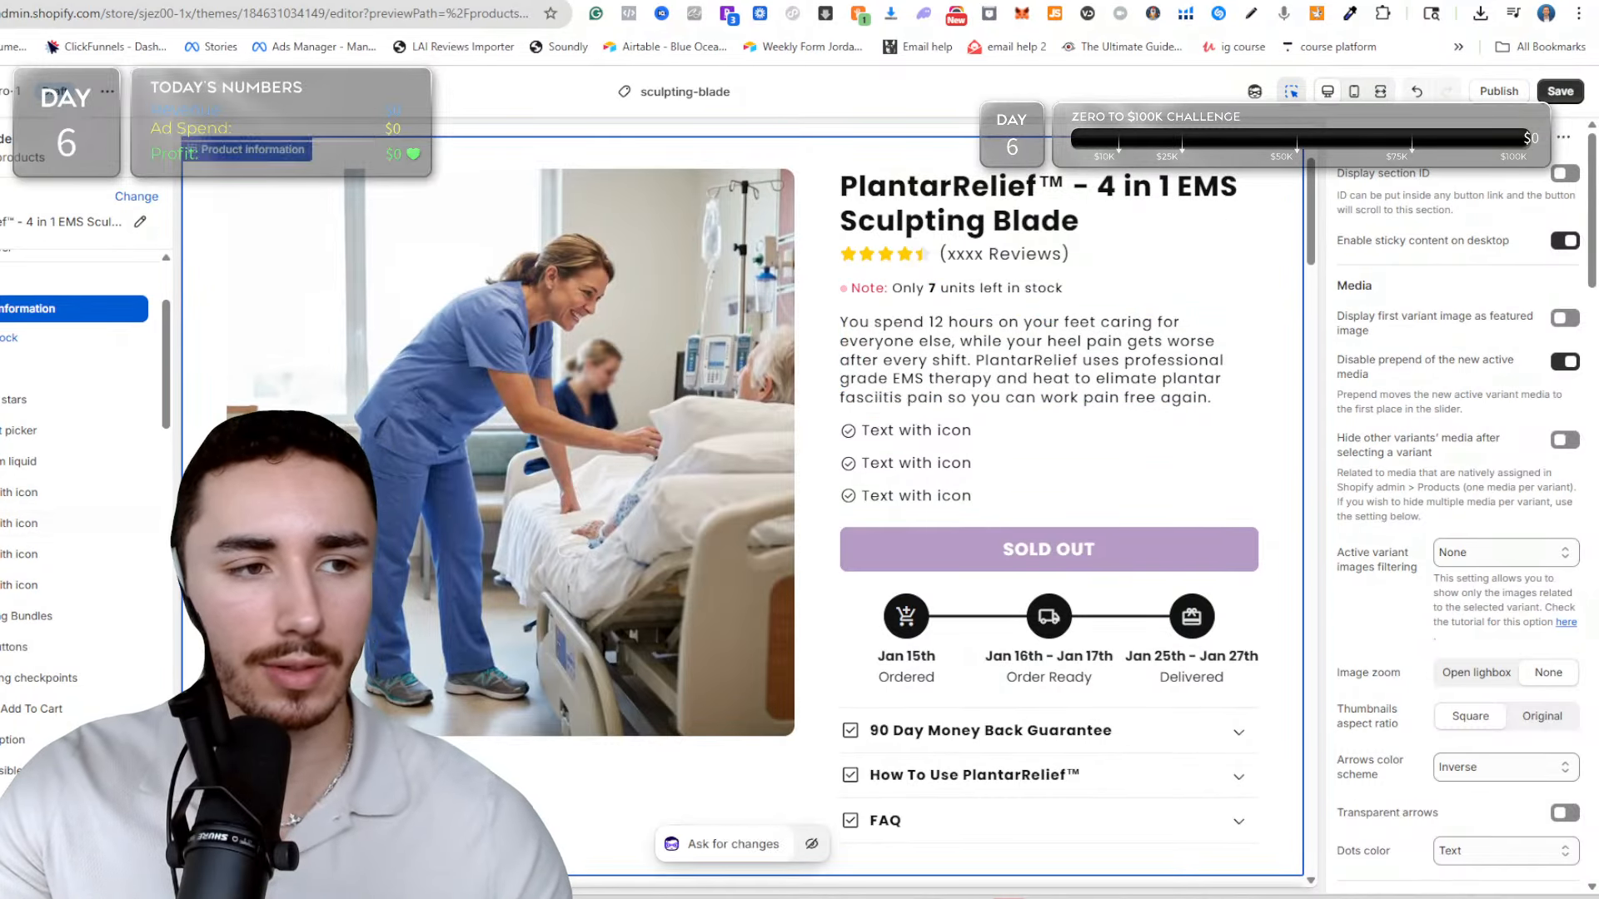
Switch to Google Docs and insert blank lines between the sub-description and the "Emoji-Based Benefit Statements" heading.
{"action": "key", "text": "ctrl+Tab"}
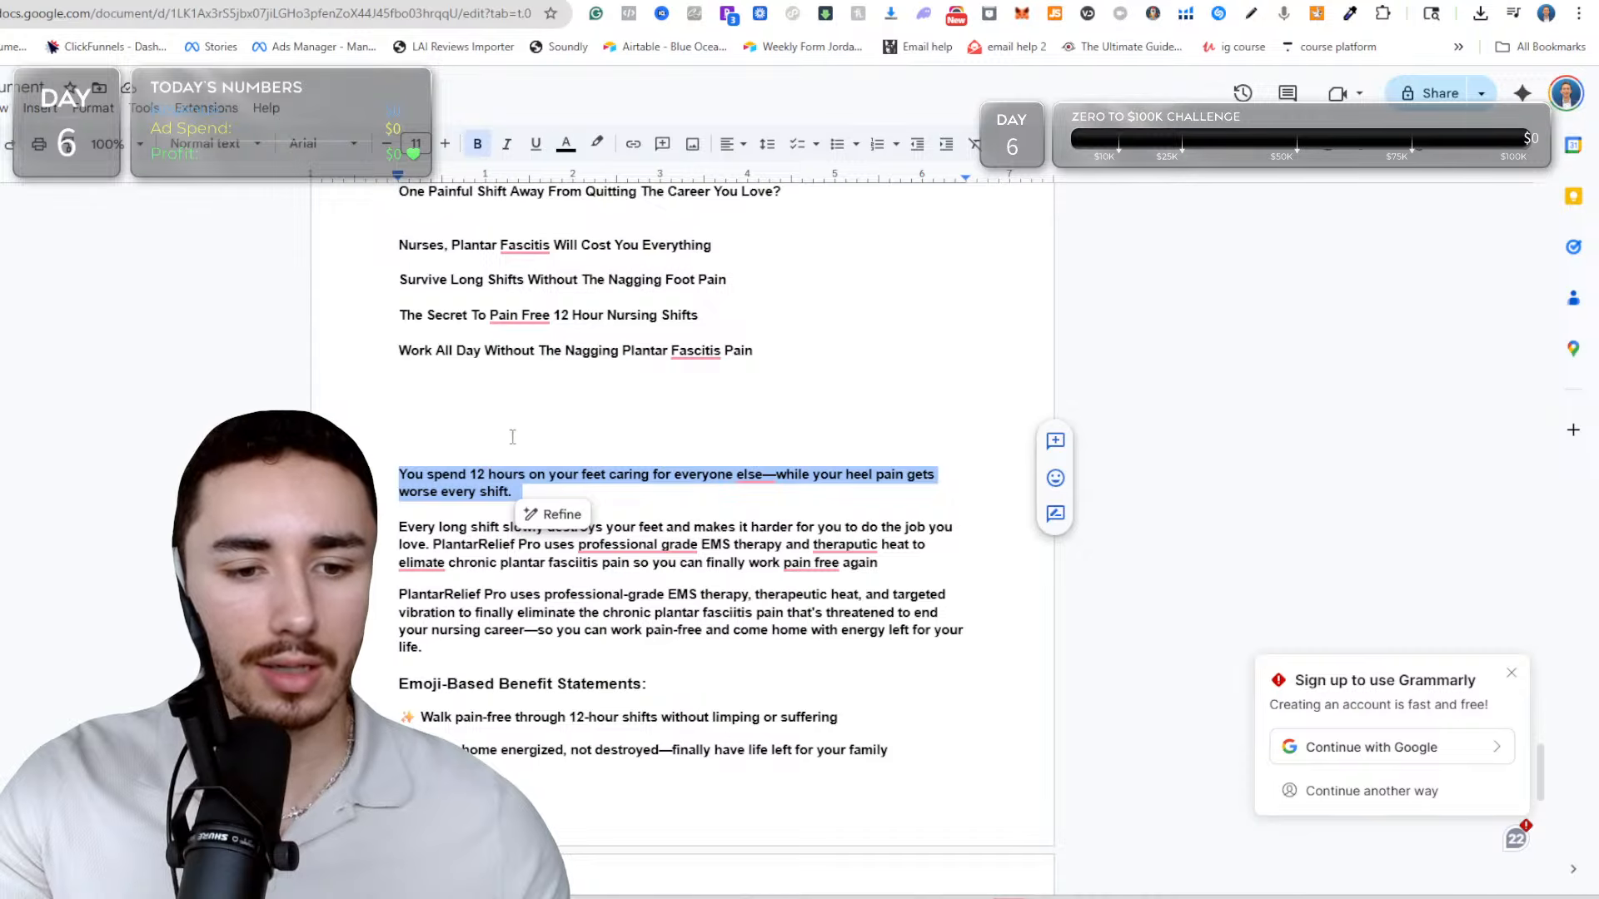
{"action": "scroll", "coordinate": [600, 557], "scroll_direction": "down", "scroll_amount": 4}
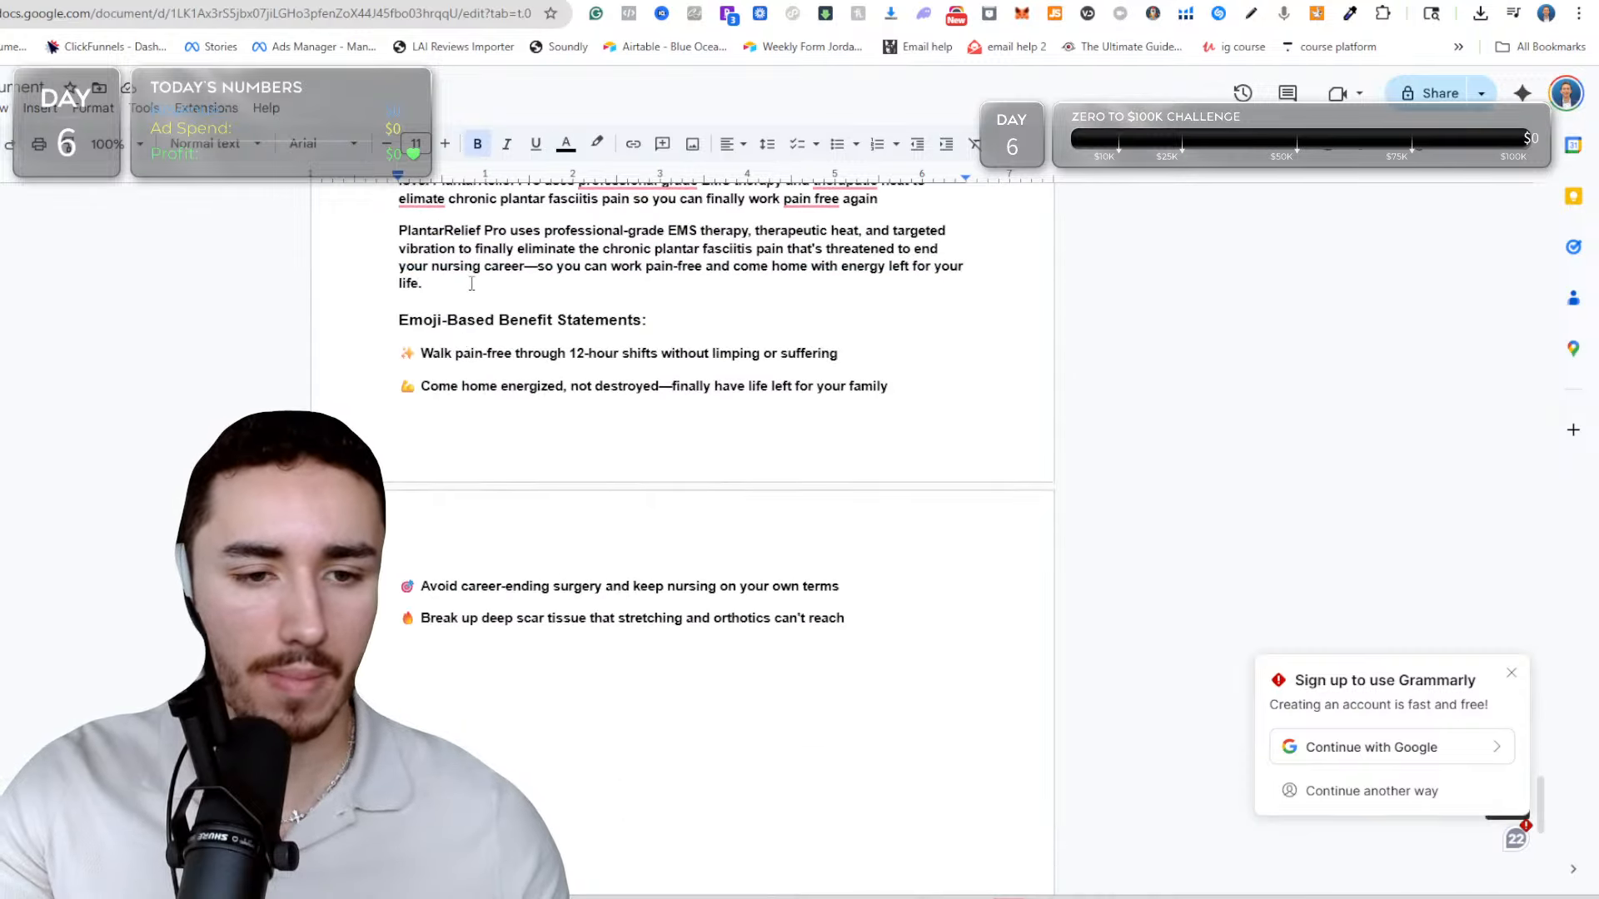
{"action": "left_click", "coordinate": [450, 302]}
{"action": "key", "text": "Return"}
{"action": "key", "text": "Return"}
{"action": "key", "text": "Return"}
{"action": "key", "text": "Return"}
{"action": "key", "text": "Return"}
{"action": "key", "text": "Return"}
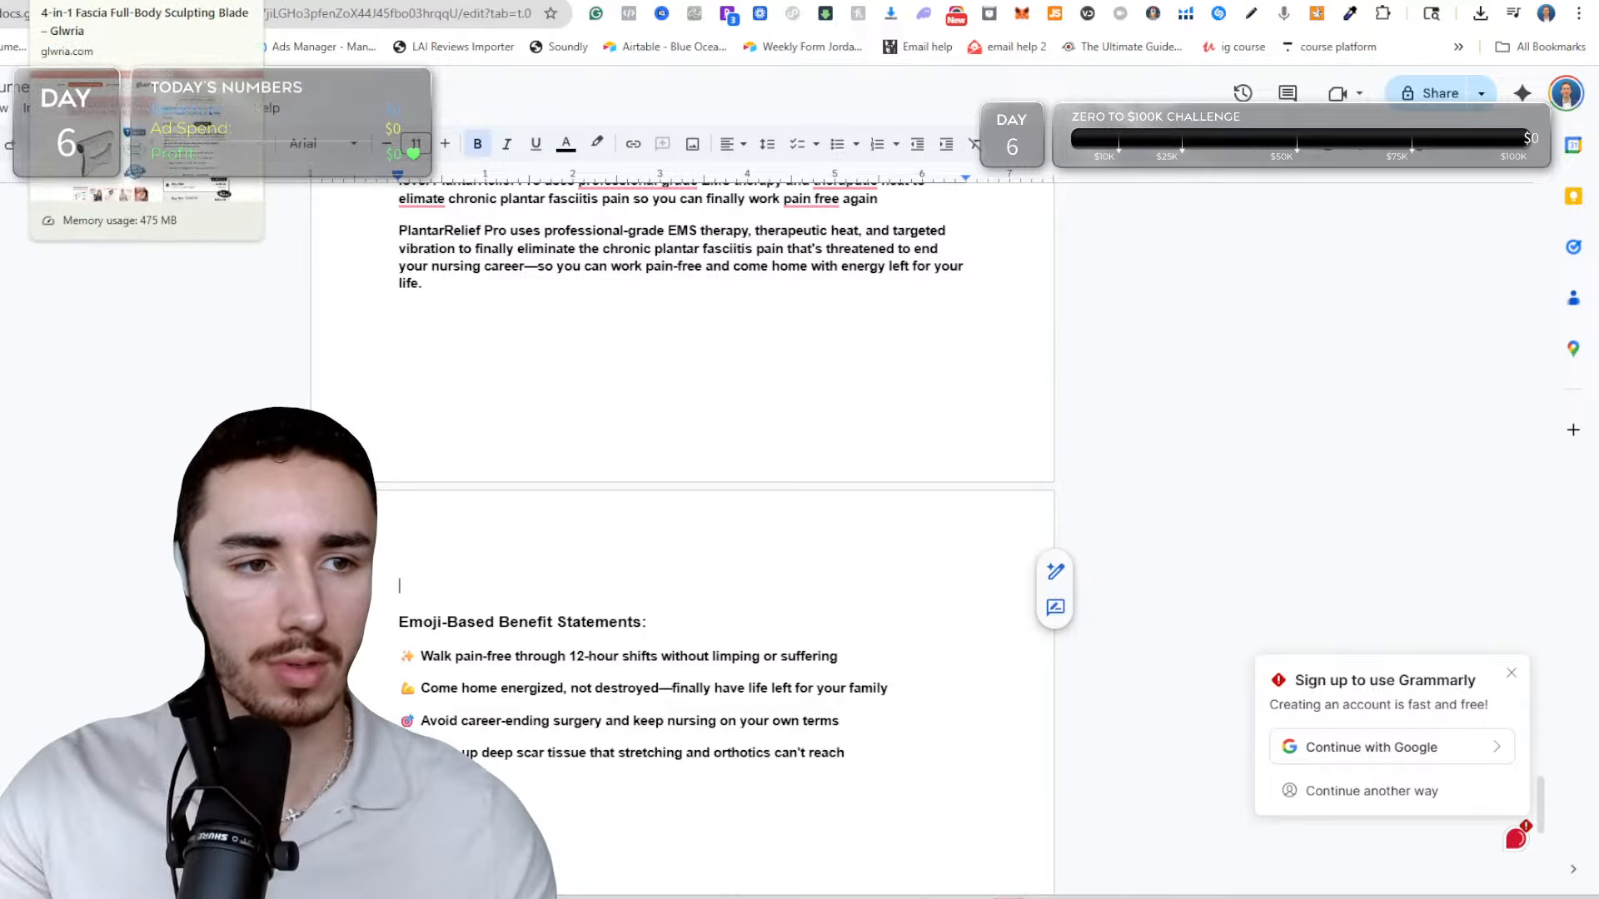
Compare the emoji-based benefit lists written by ChatGPT and Claude.
{"action": "left_click", "coordinate": [242, 1]}
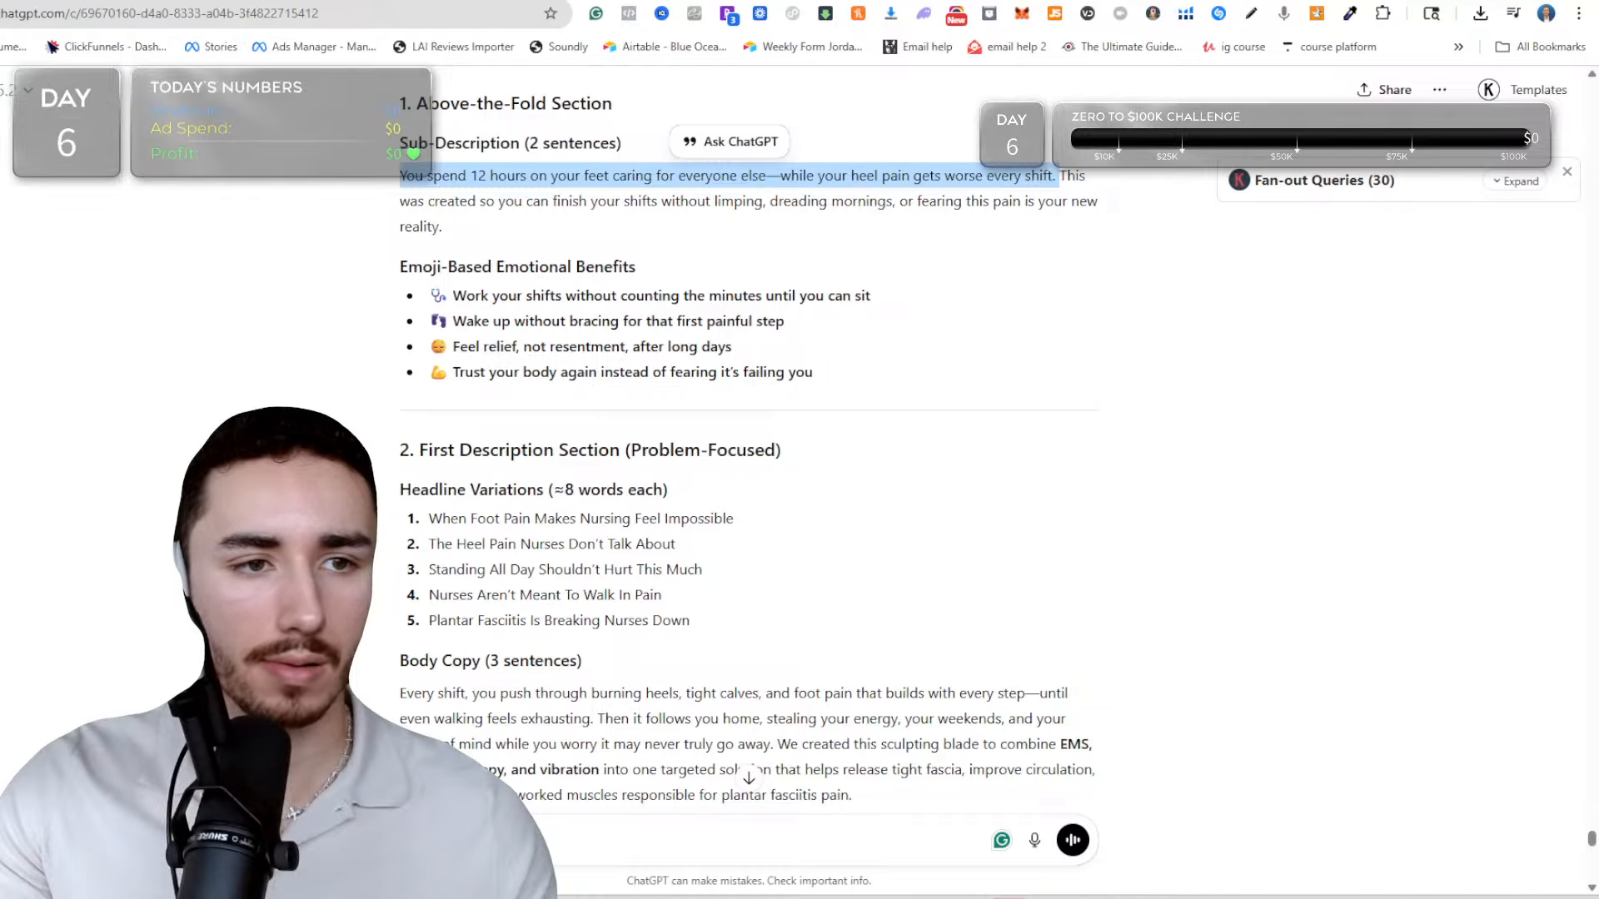
{"action": "left_click", "coordinate": [166, 1]}
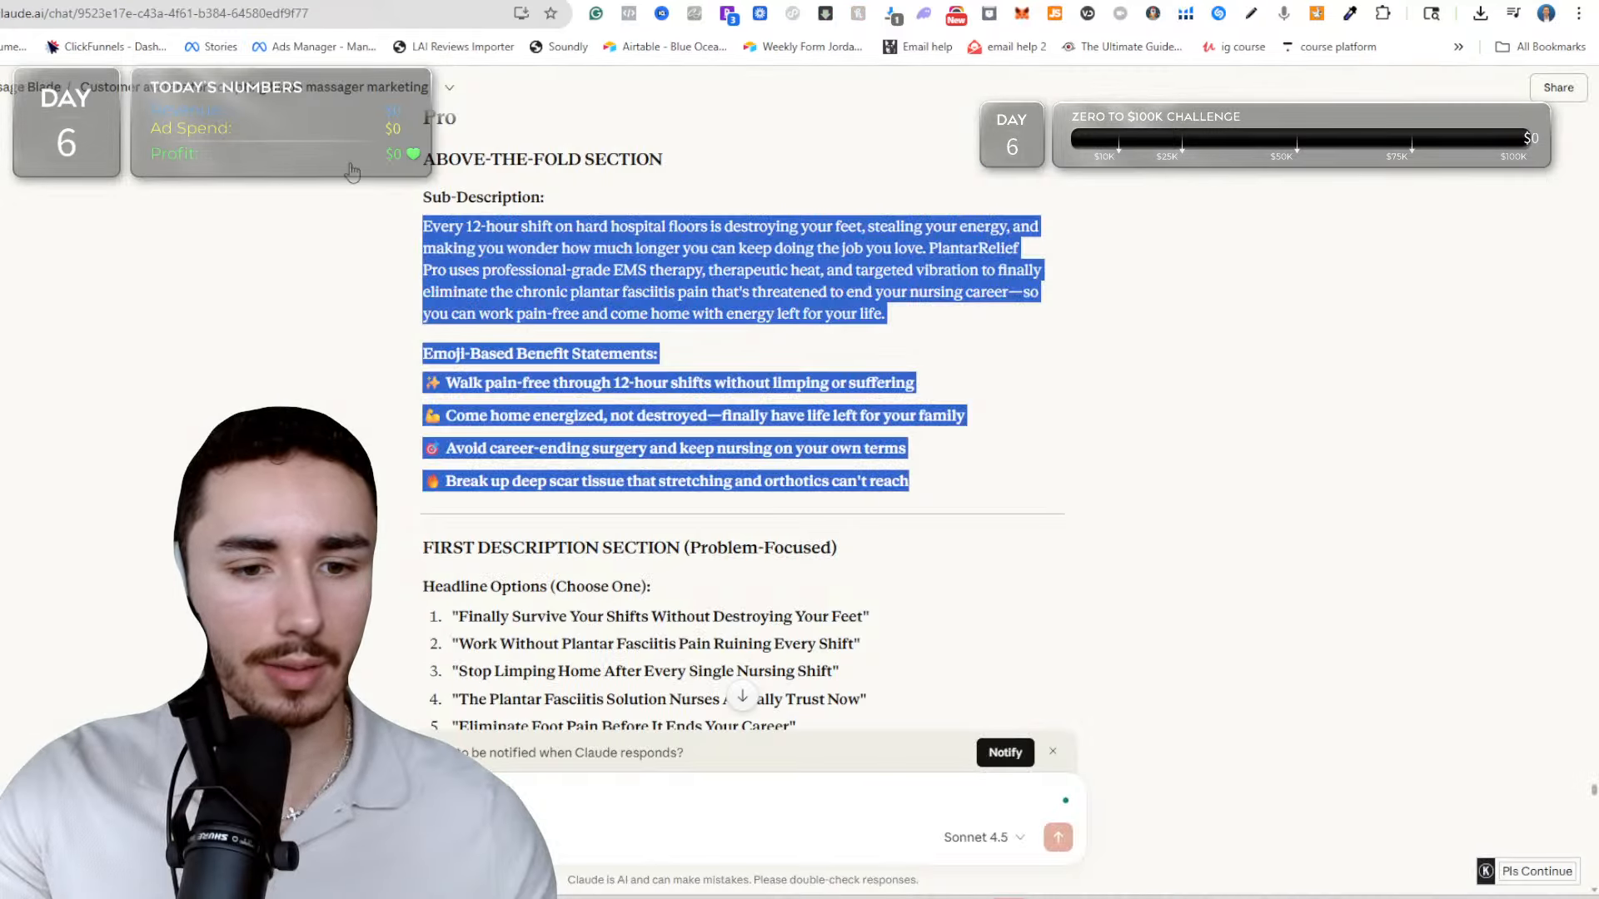
{"action": "left_click", "coordinate": [643, 353]}
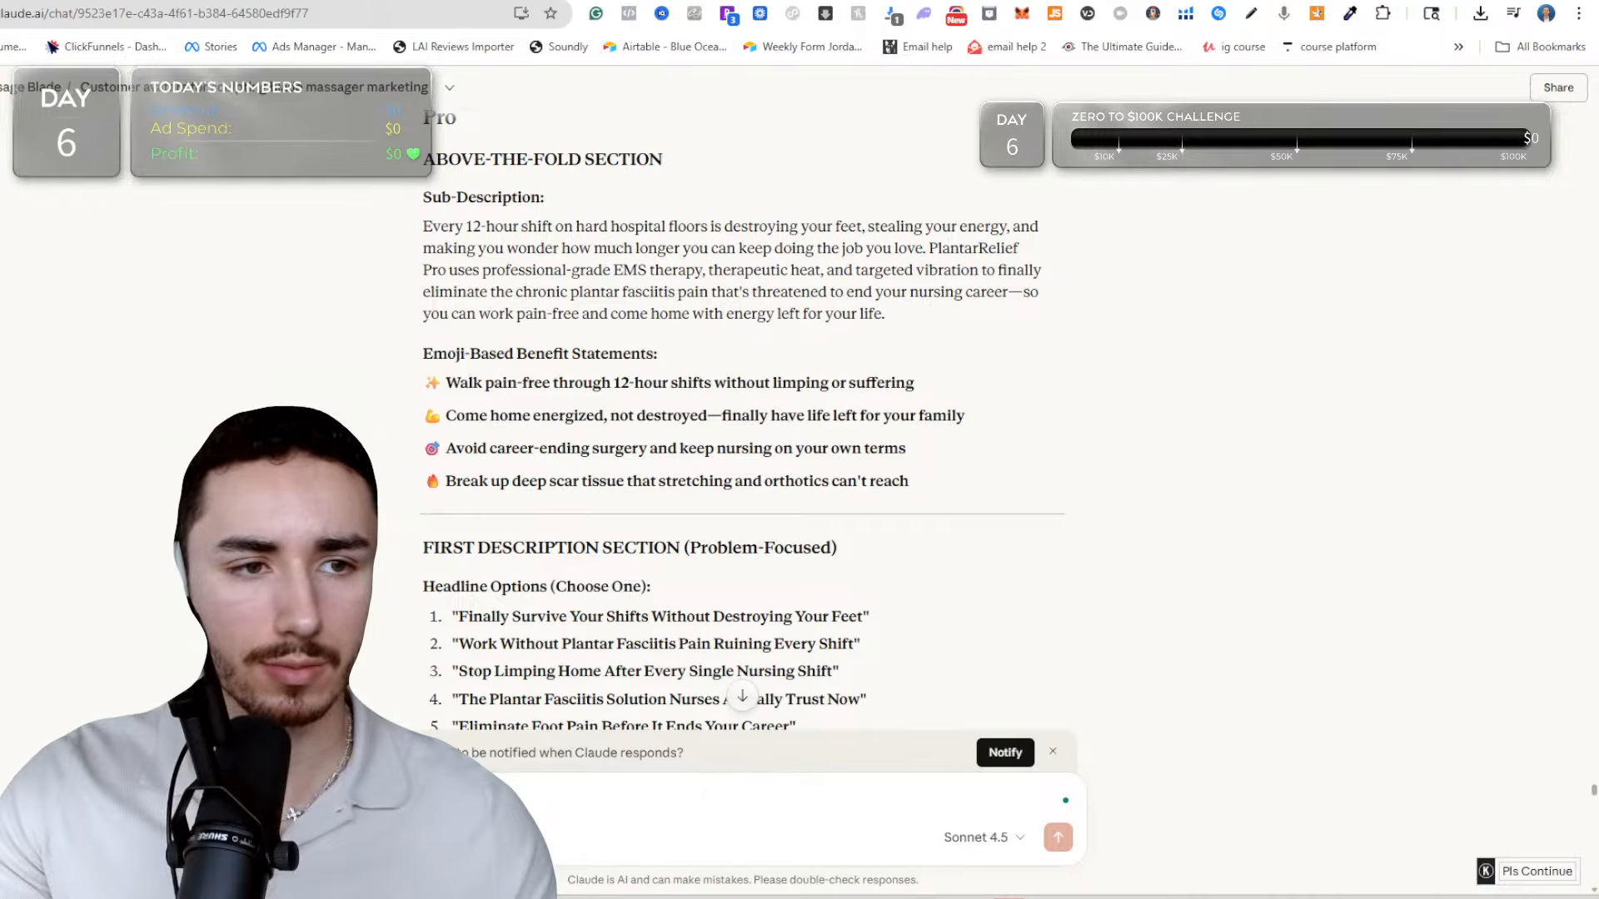
{"action": "left_click", "coordinate": [100, 1]}
{"action": "left_click", "coordinate": [250, 1]}
Try to copy ChatGPT's four emoji-based benefits below the benefit statements in Google Docs.
{"action": "left_click", "coordinate": [439, 287]}
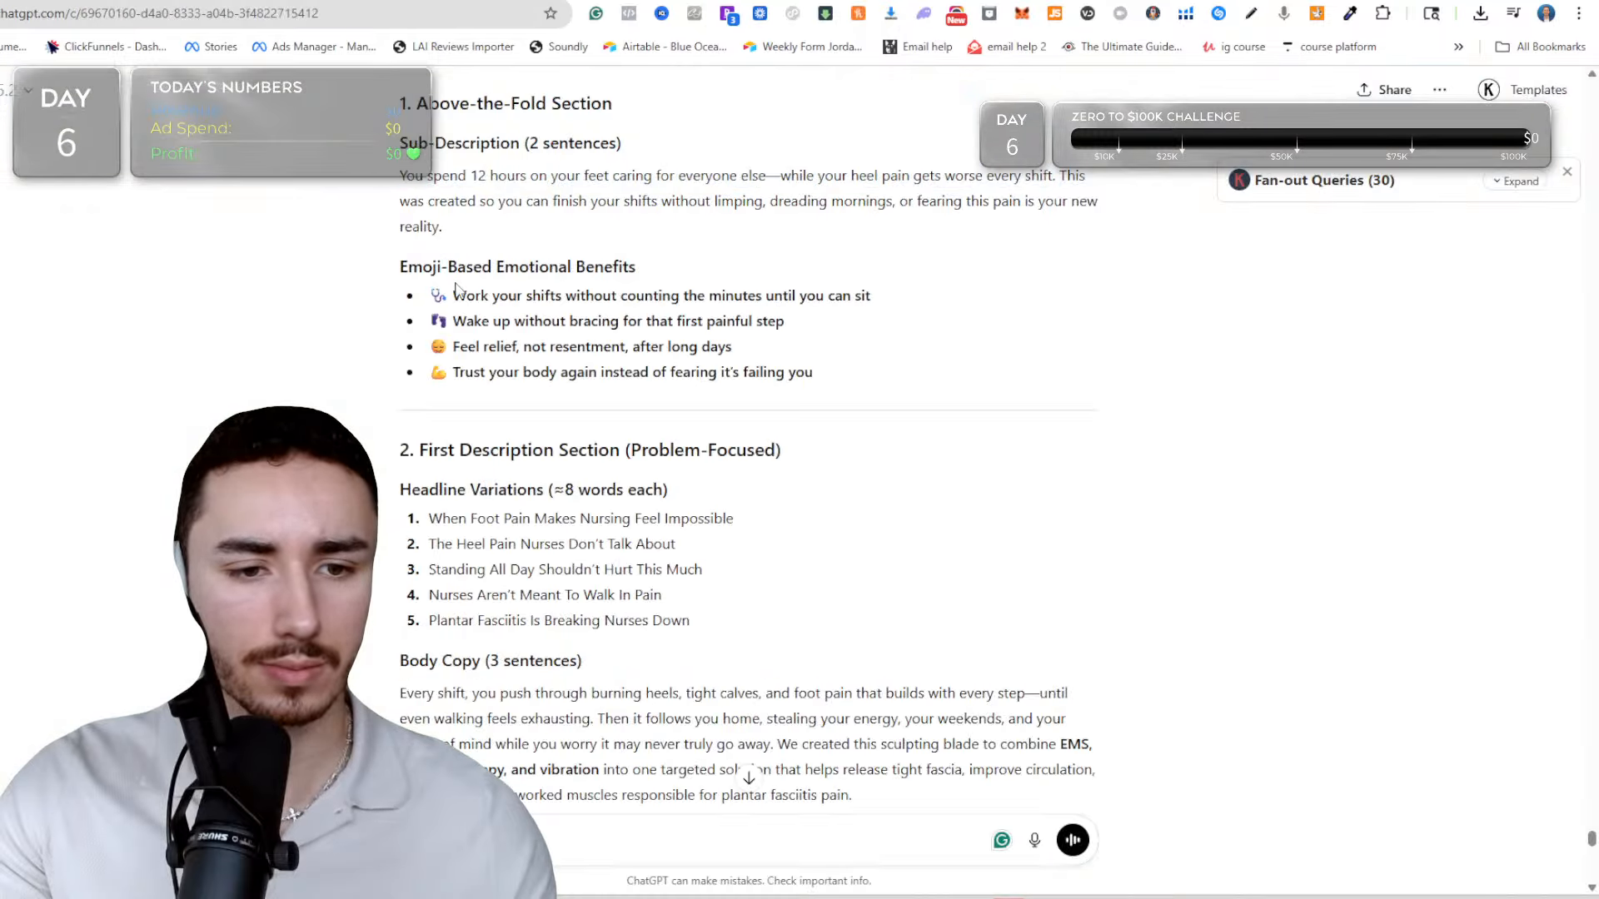
{"action": "left_click_drag", "start_coordinate": [425, 287], "coordinate": [819, 380]}
{"action": "left_click", "coordinate": [819, 381]}
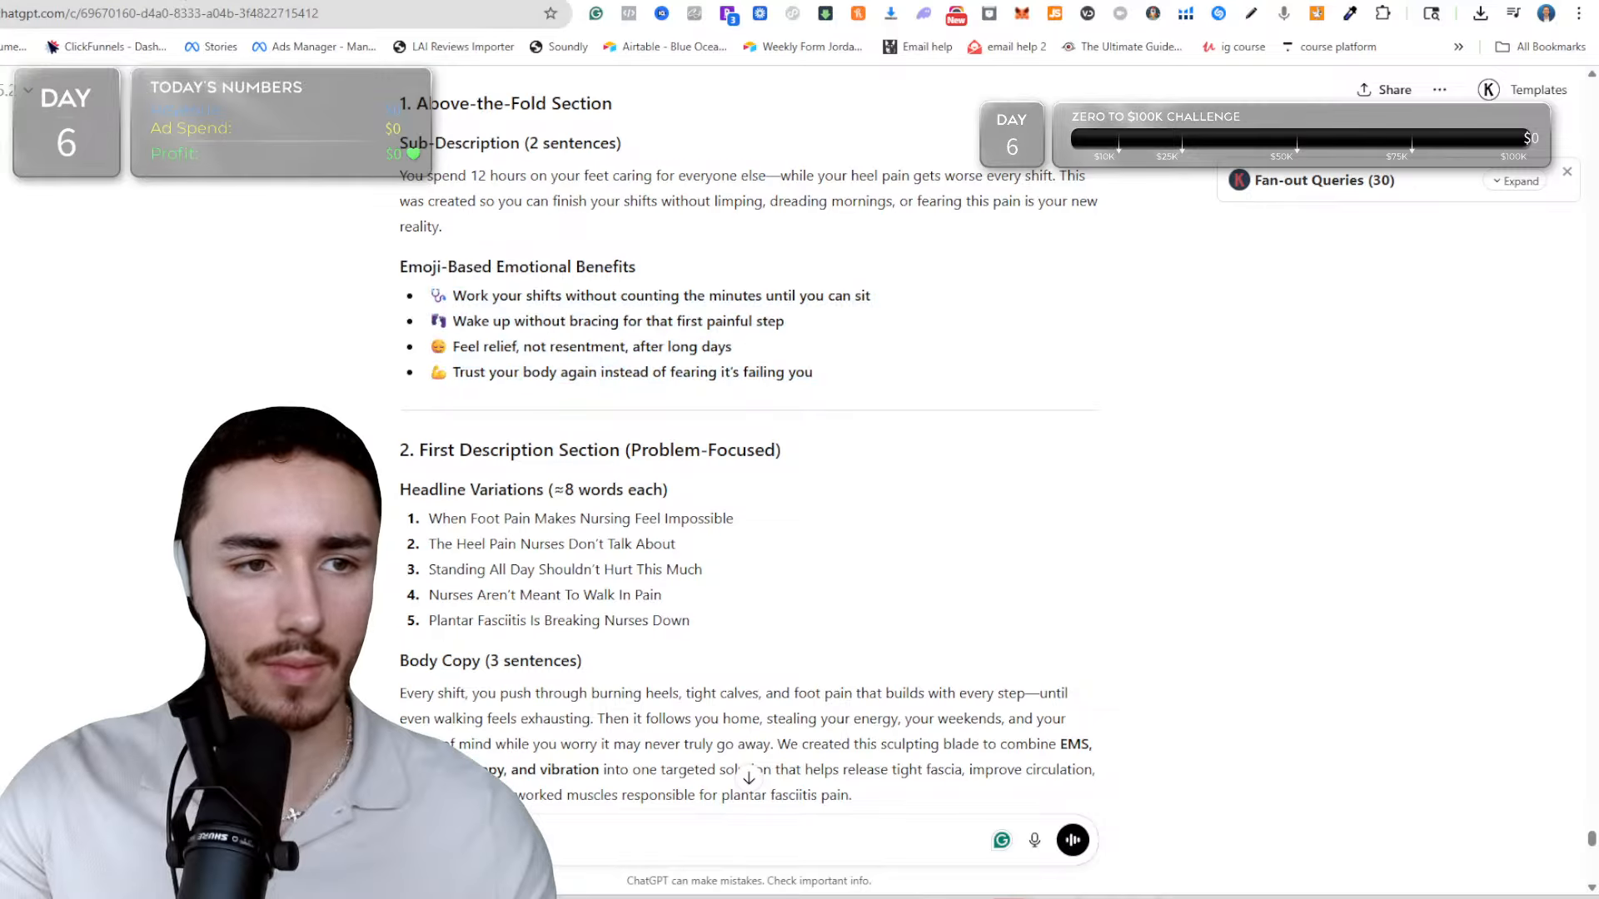
{"action": "left_click", "coordinate": [167, 0]}
{"action": "left_click", "coordinate": [634, 831]}
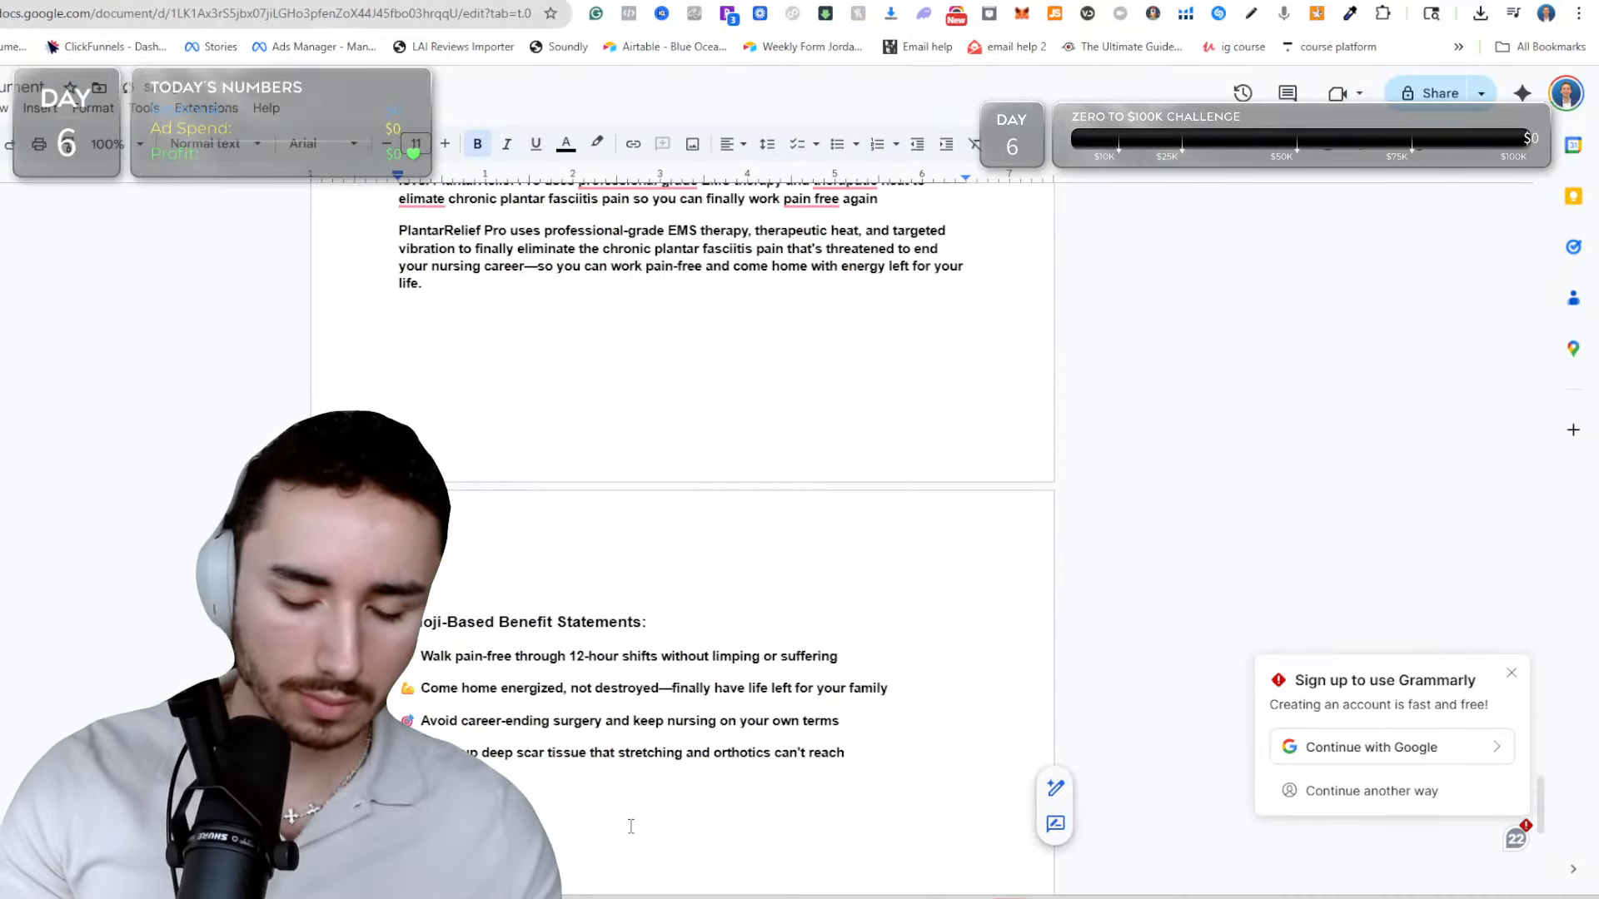
{"action": "key", "text": "ctrl+v"}
{"action": "left_click", "coordinate": [250, 1]}
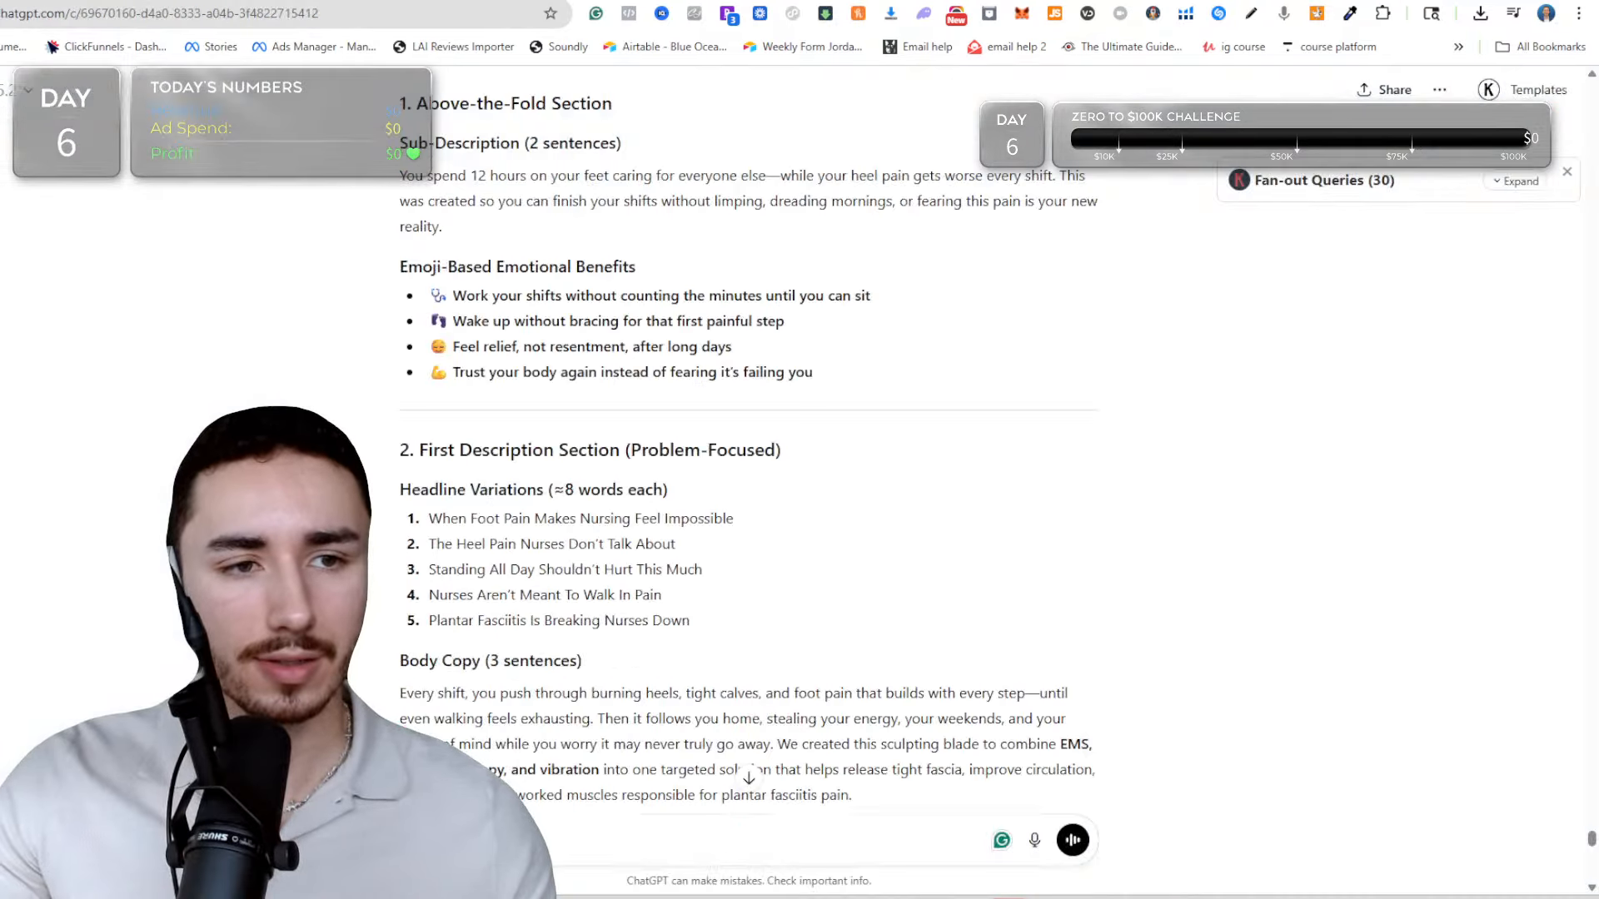
Paste ChatGPT's four emoji-based benefits below the existing statements in Google Docs and delete the stray "You spend 12 hours" sentence above them.
{"action": "left_click_drag", "start_coordinate": [429, 287], "coordinate": [846, 381]}
{"action": "right_click", "coordinate": [843, 383]}
{"action": "left_click", "coordinate": [905, 406]}
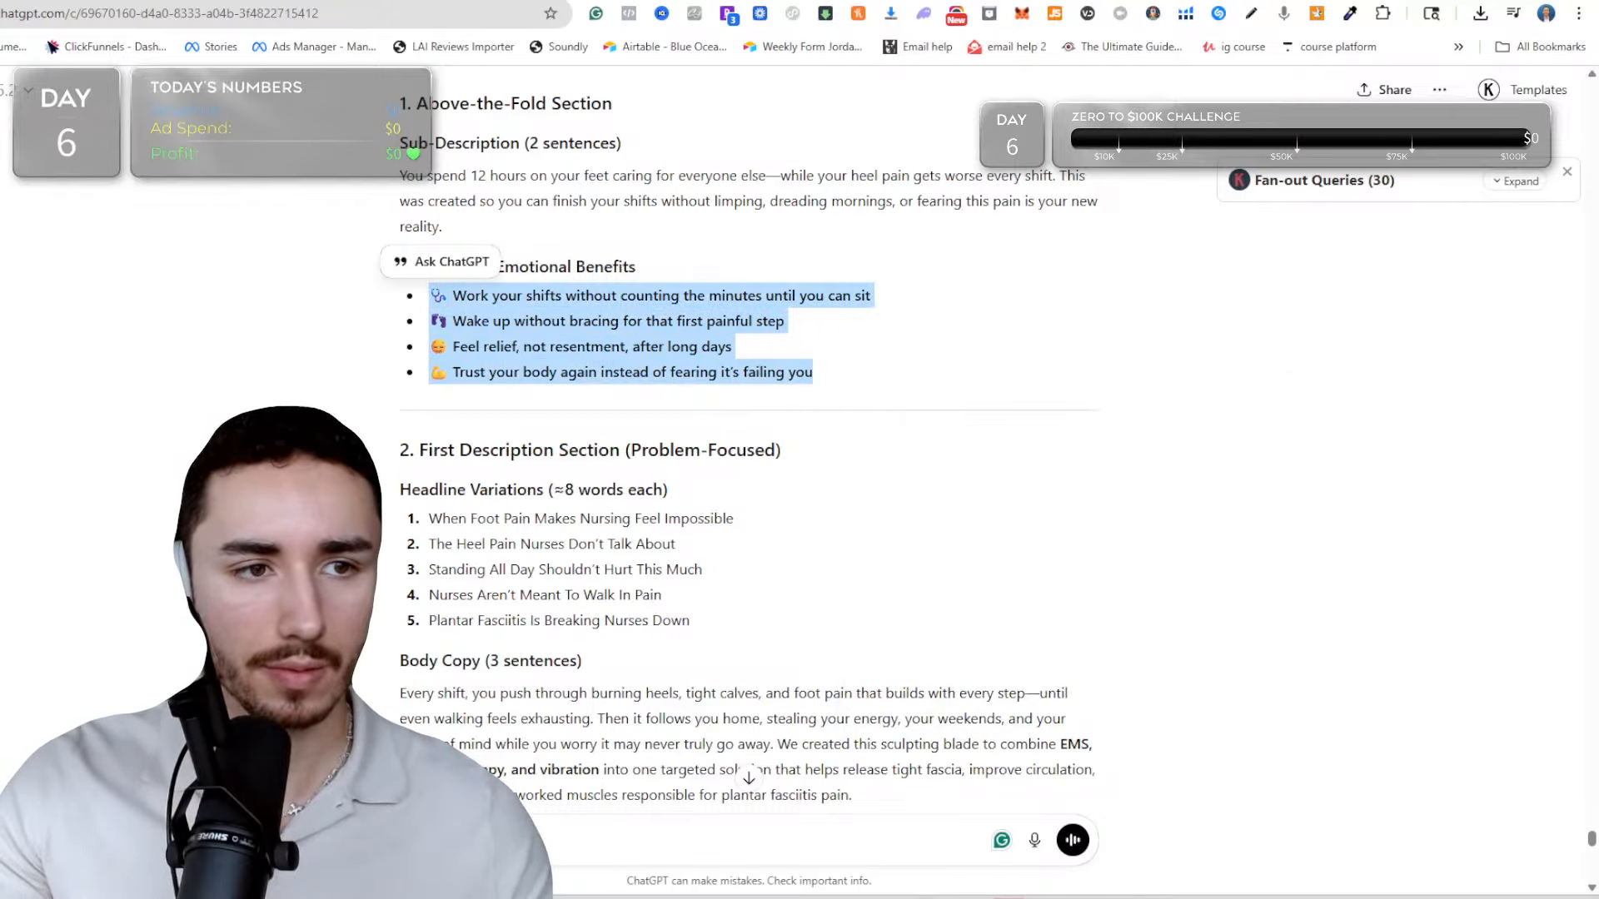
{"action": "left_click", "coordinate": [333, 1]}
{"action": "left_click", "coordinate": [375, 1]}
{"action": "scroll", "coordinate": [657, 726], "scroll_direction": "down", "scroll_amount": 3}
{"action": "left_click", "coordinate": [524, 553]}
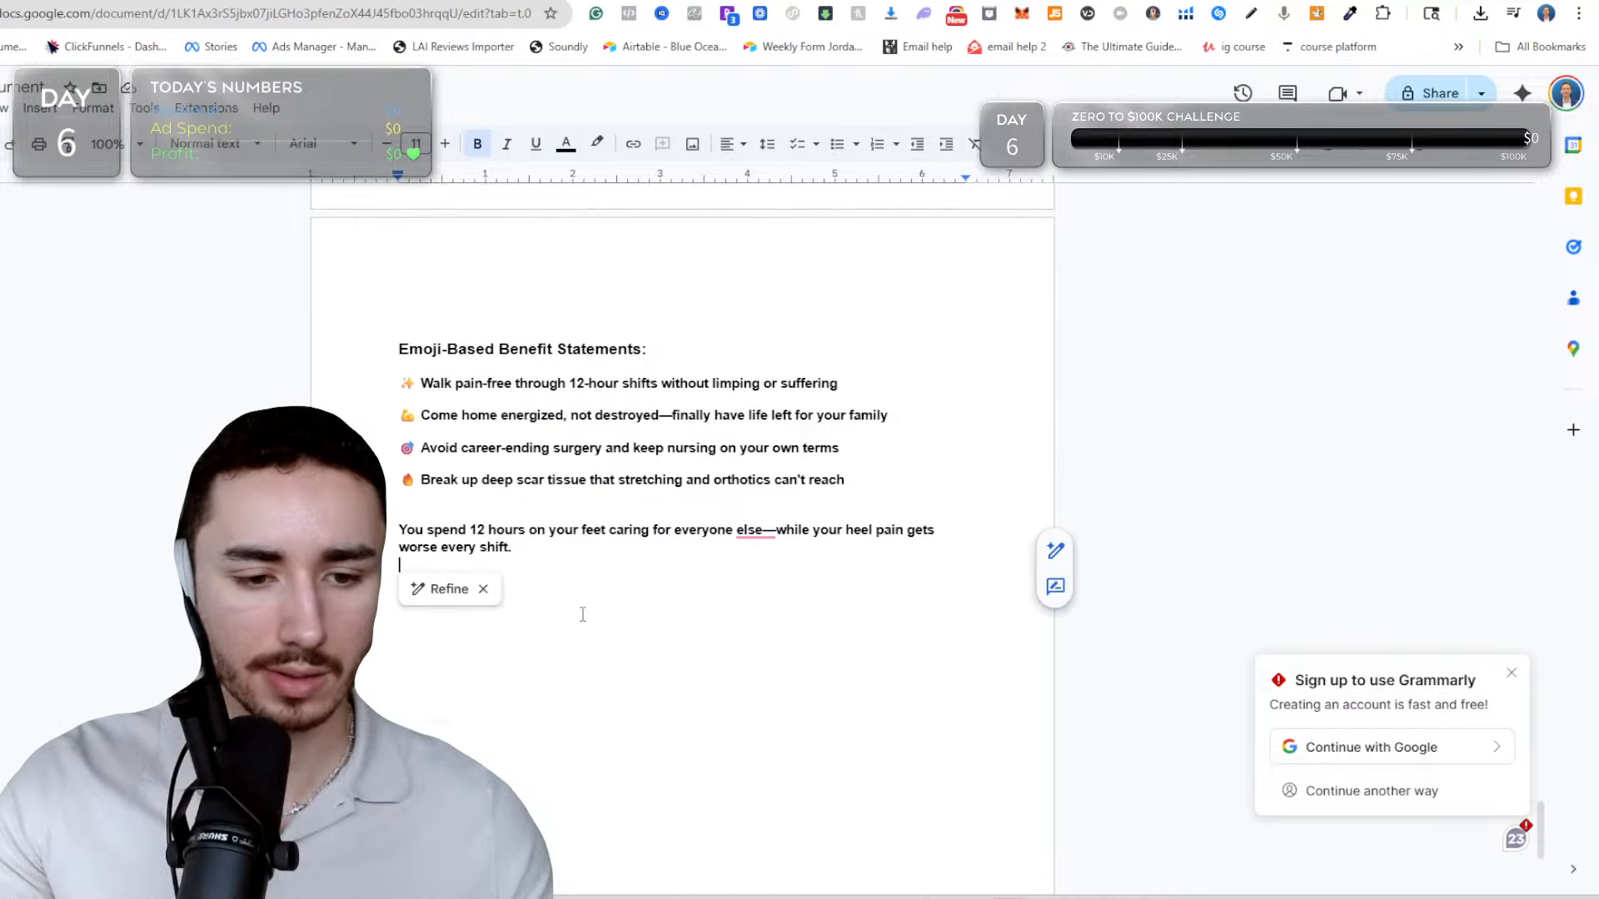
{"action": "key", "text": "ctrl+v"}
{"action": "triple_click", "coordinate": [524, 549]}
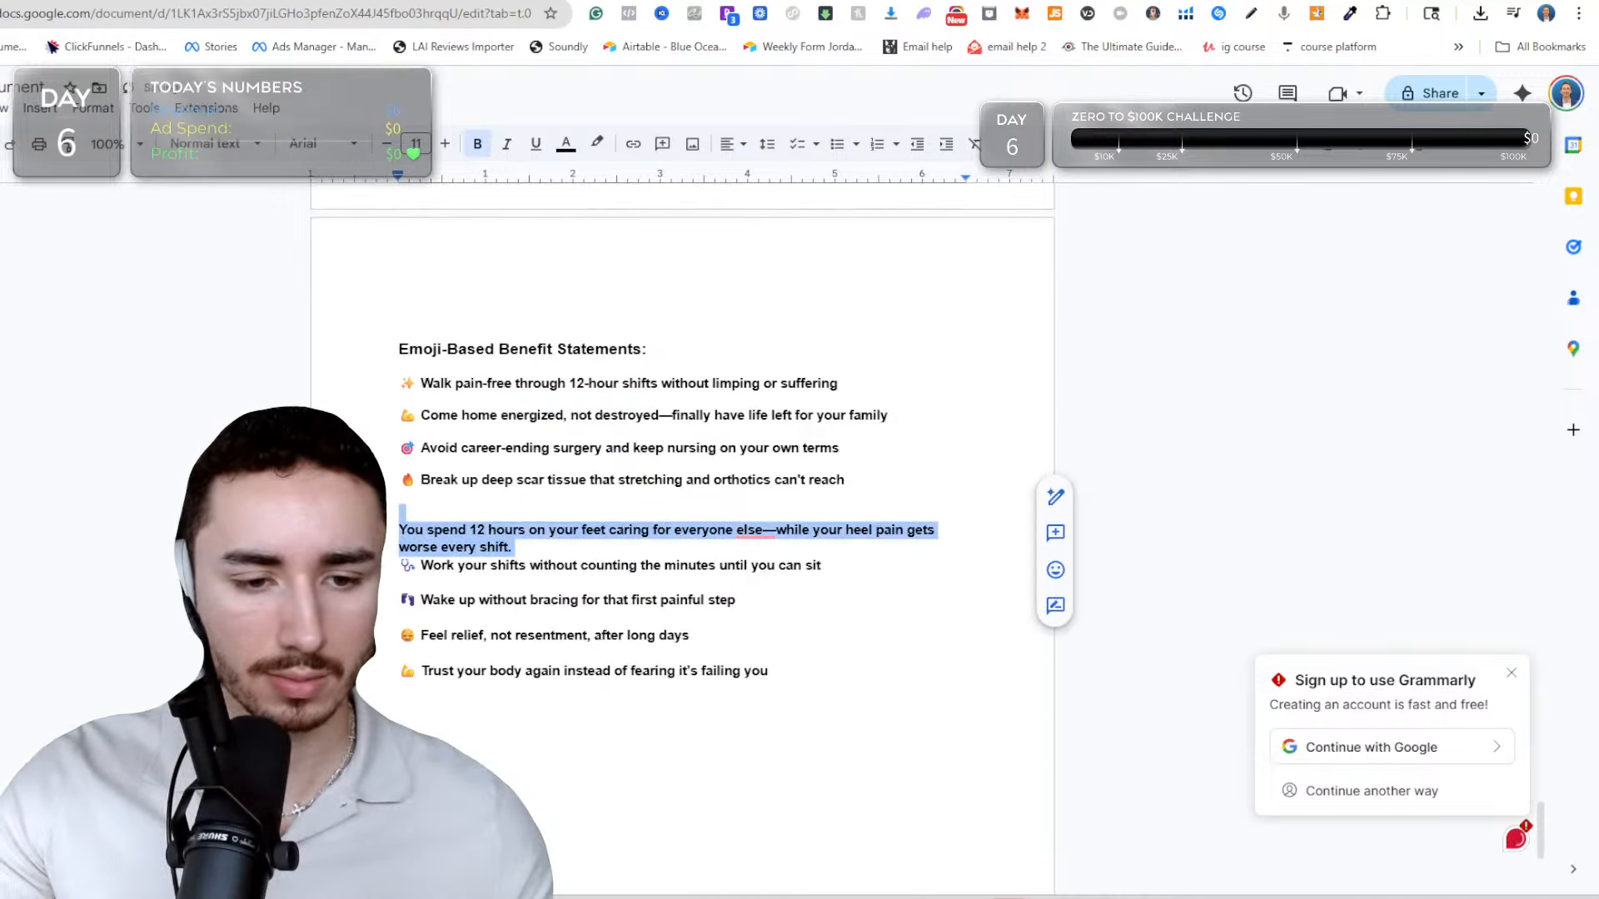
{"action": "key", "text": "BackSpace"}
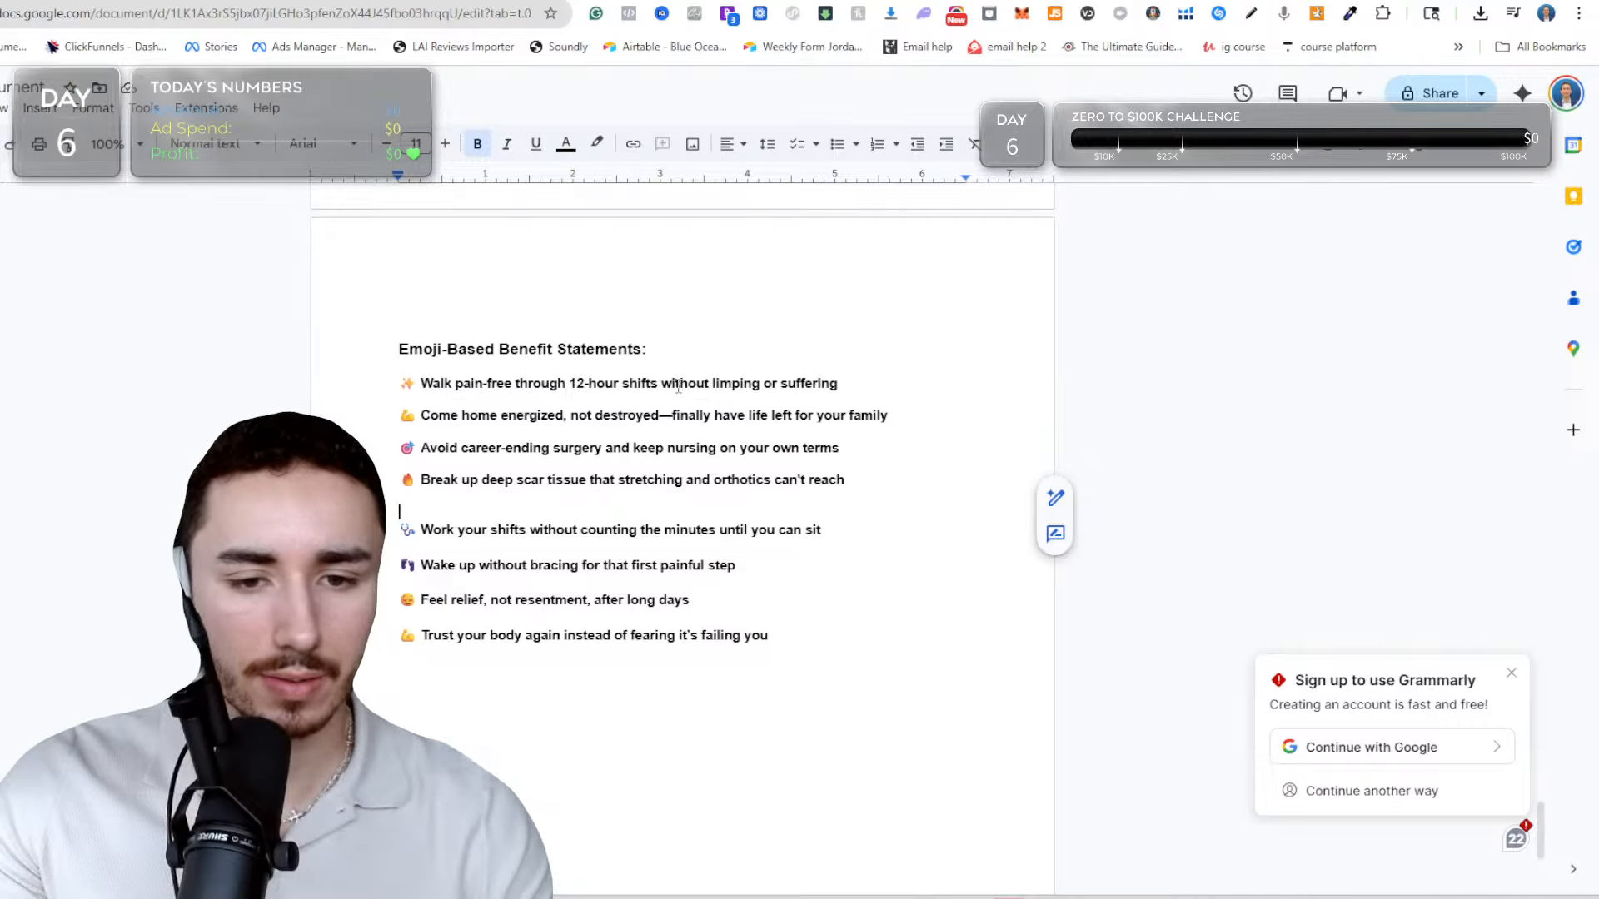
Reword the first benefit statement to "Walk pain-free through your 12-hour shifts".
{"action": "left_click_drag", "start_coordinate": [663, 385], "coordinate": [858, 388]}
{"action": "key", "text": "BackSpace"}
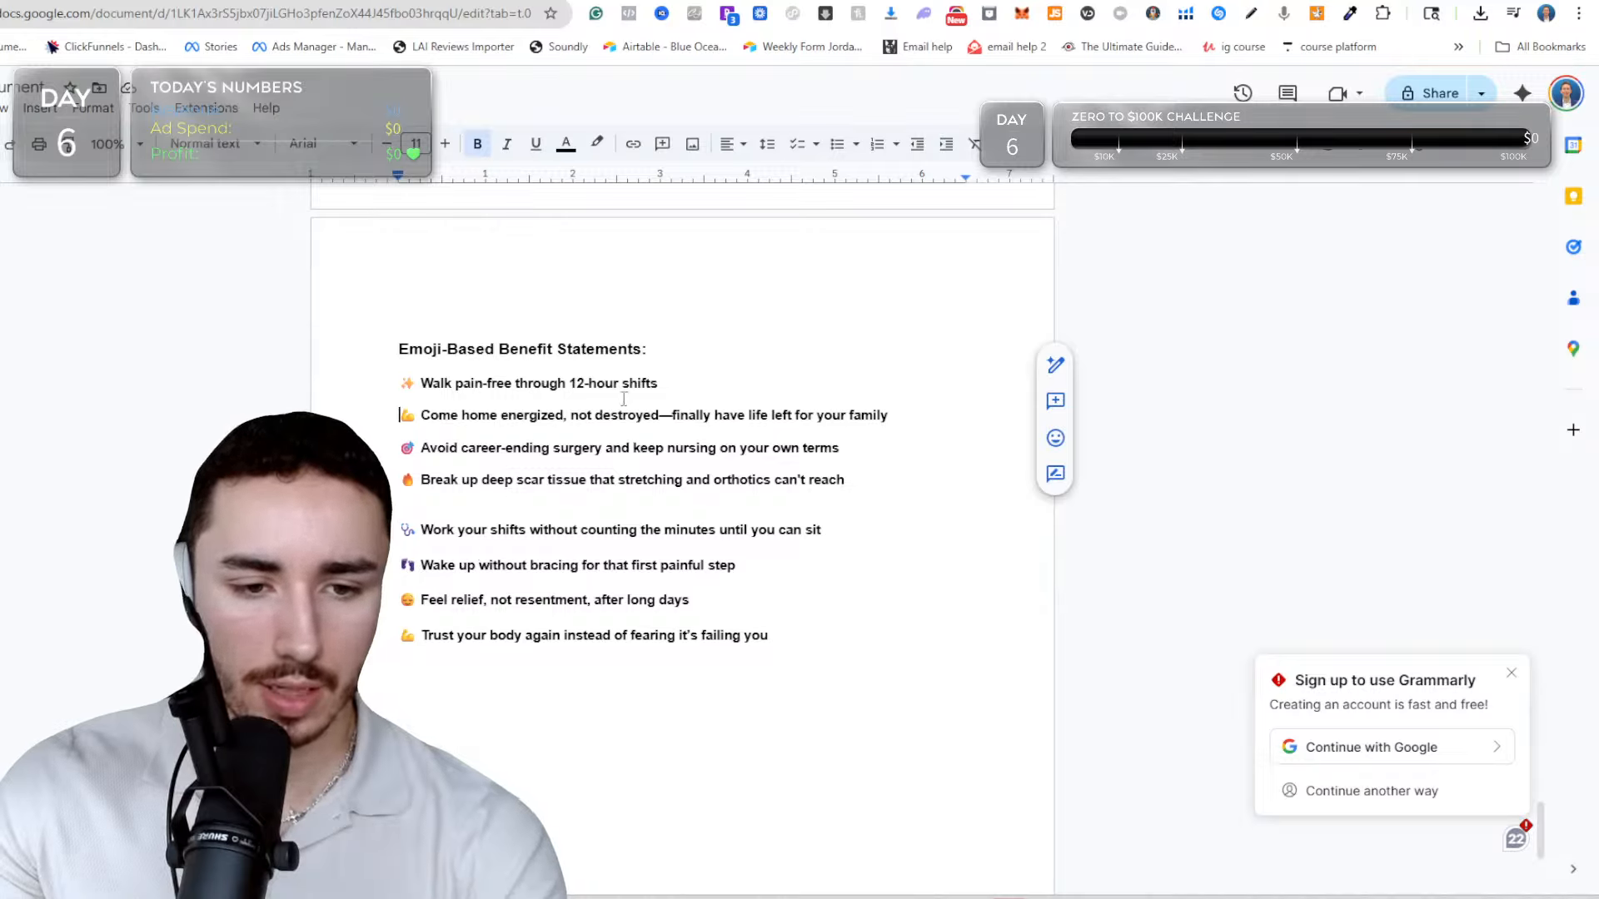
{"action": "left_click", "coordinate": [573, 382]}
{"action": "type", "text": "your"}
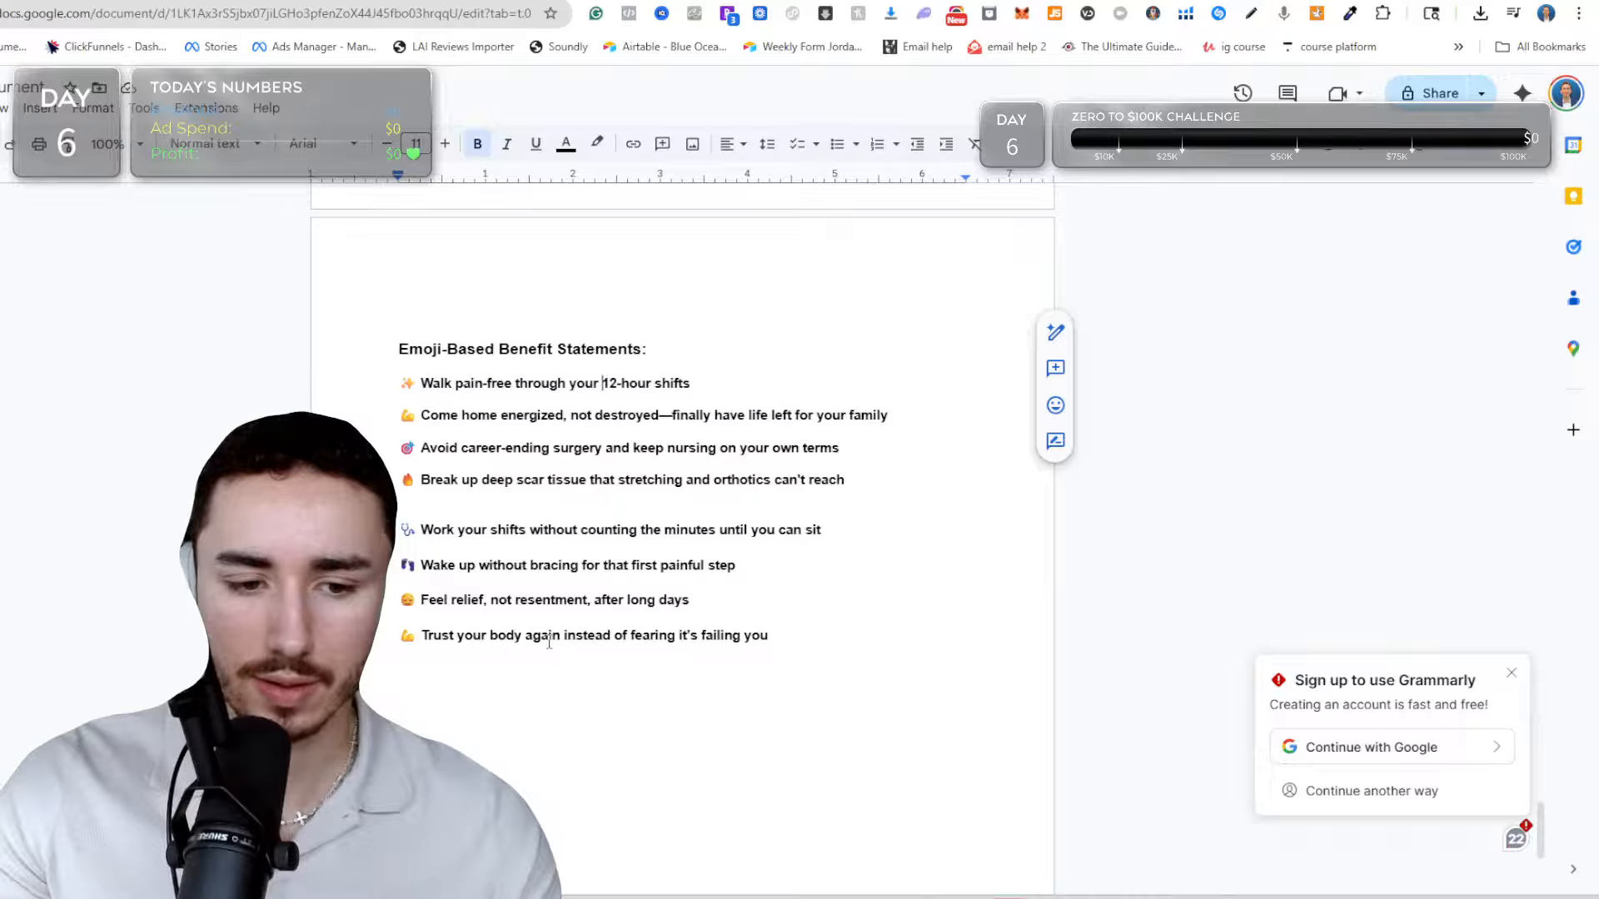
Shorten the second benefit statement to "Come home energized, not destroyed", keeping the next statement on its own line.
{"action": "left_click_drag", "start_coordinate": [771, 638], "coordinate": [394, 567]}
{"action": "left_click", "coordinate": [458, 448]}
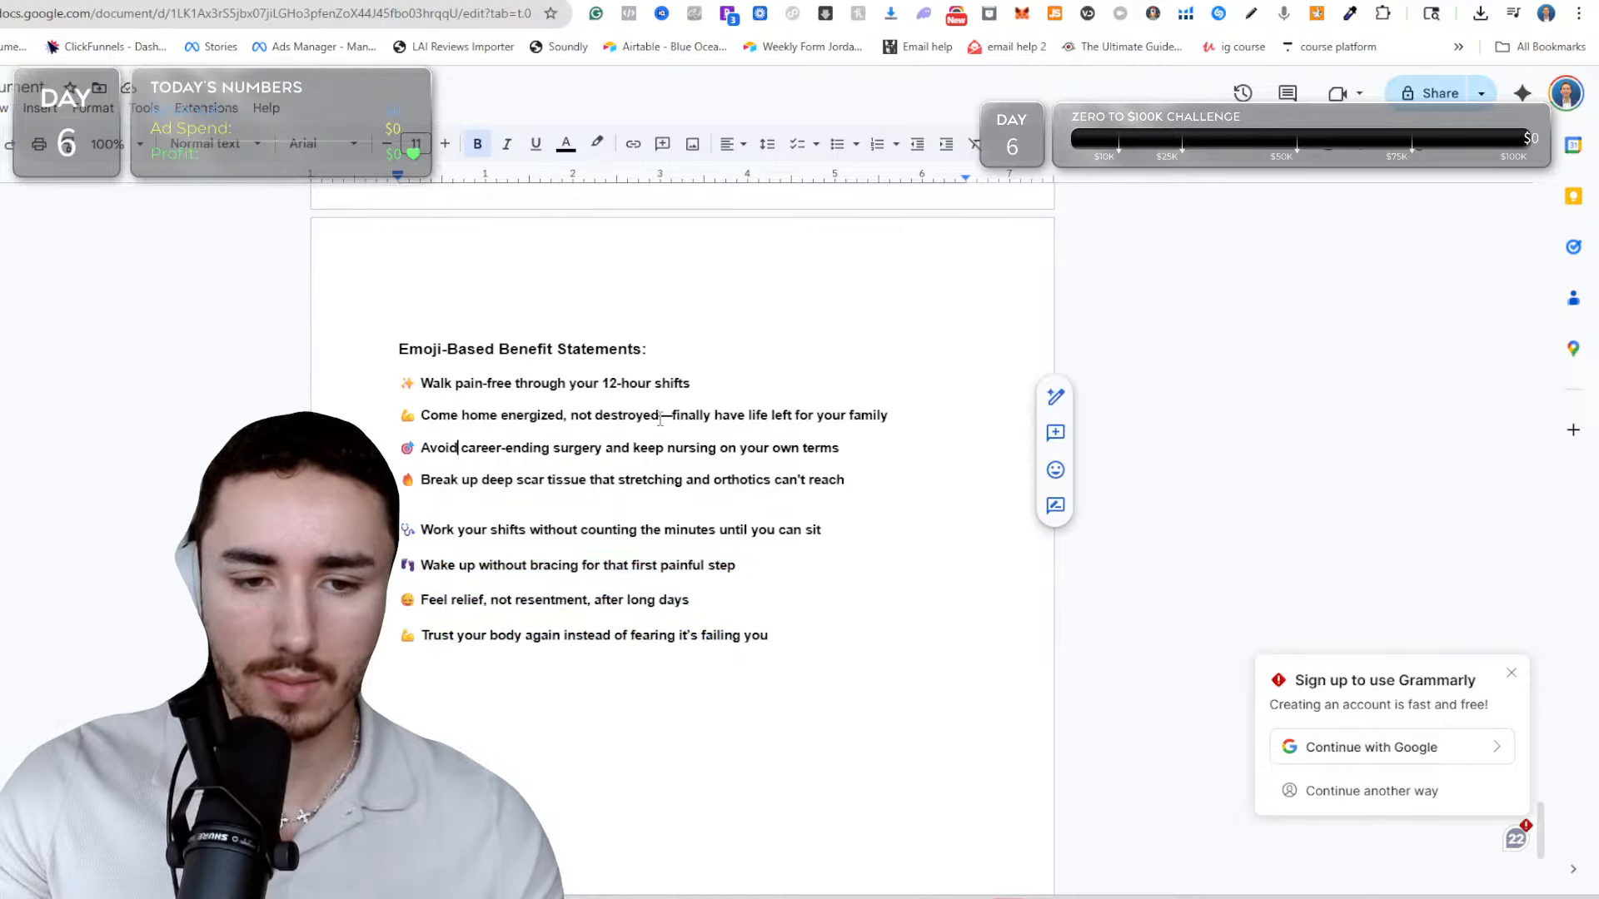
{"action": "left_click_drag", "start_coordinate": [660, 419], "coordinate": [912, 409]}
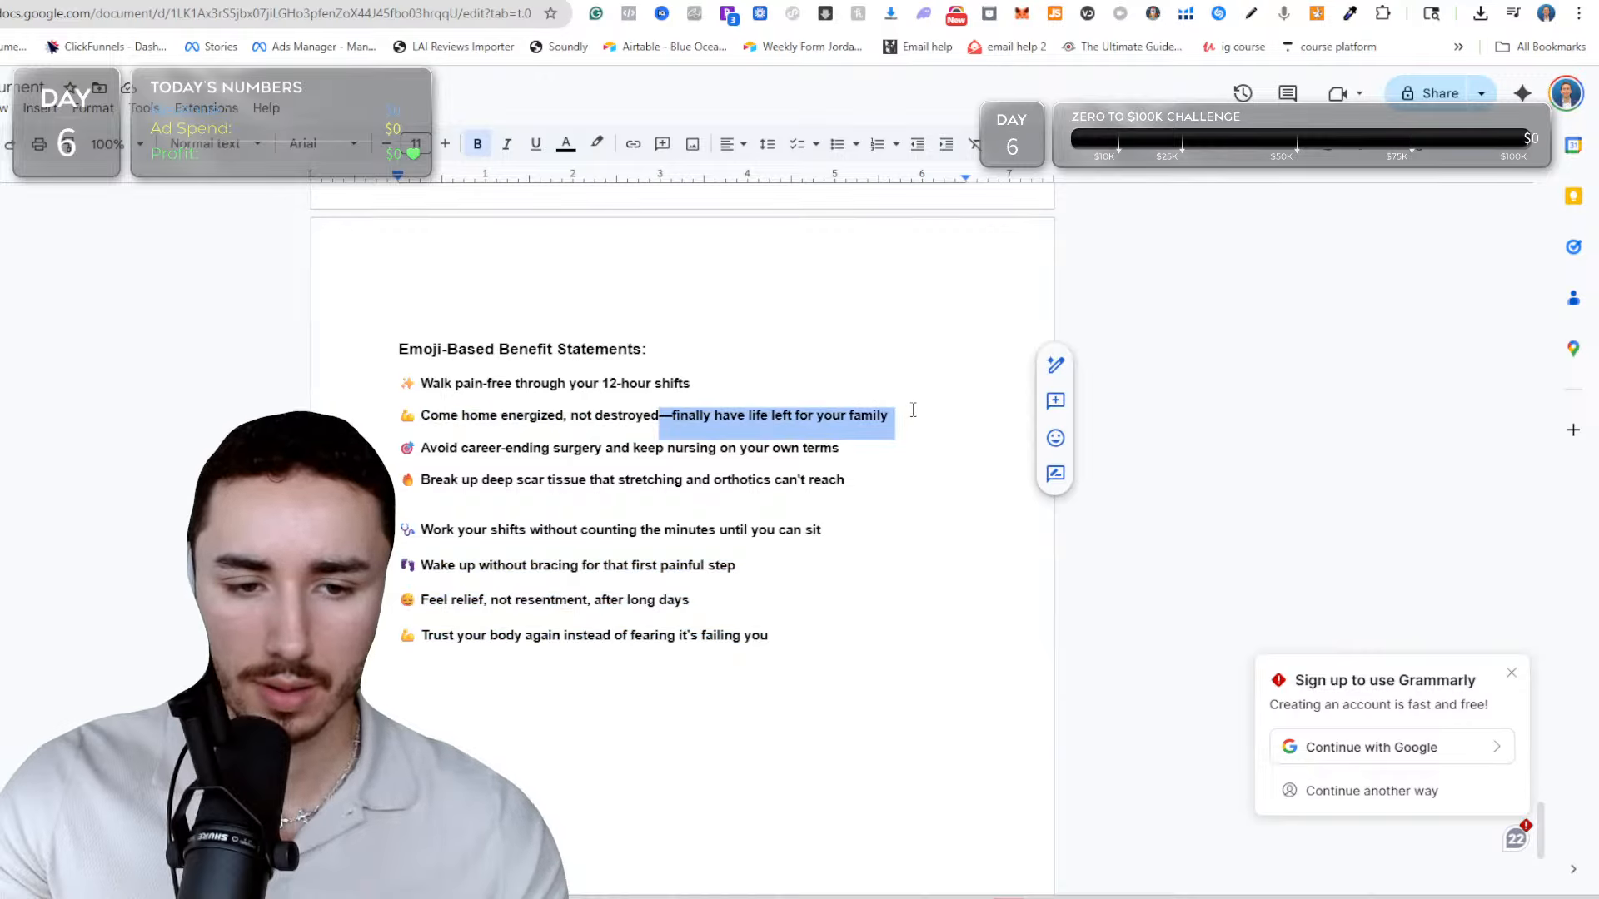
{"action": "key", "text": "BackSpace"}
{"action": "key", "text": "Return"}
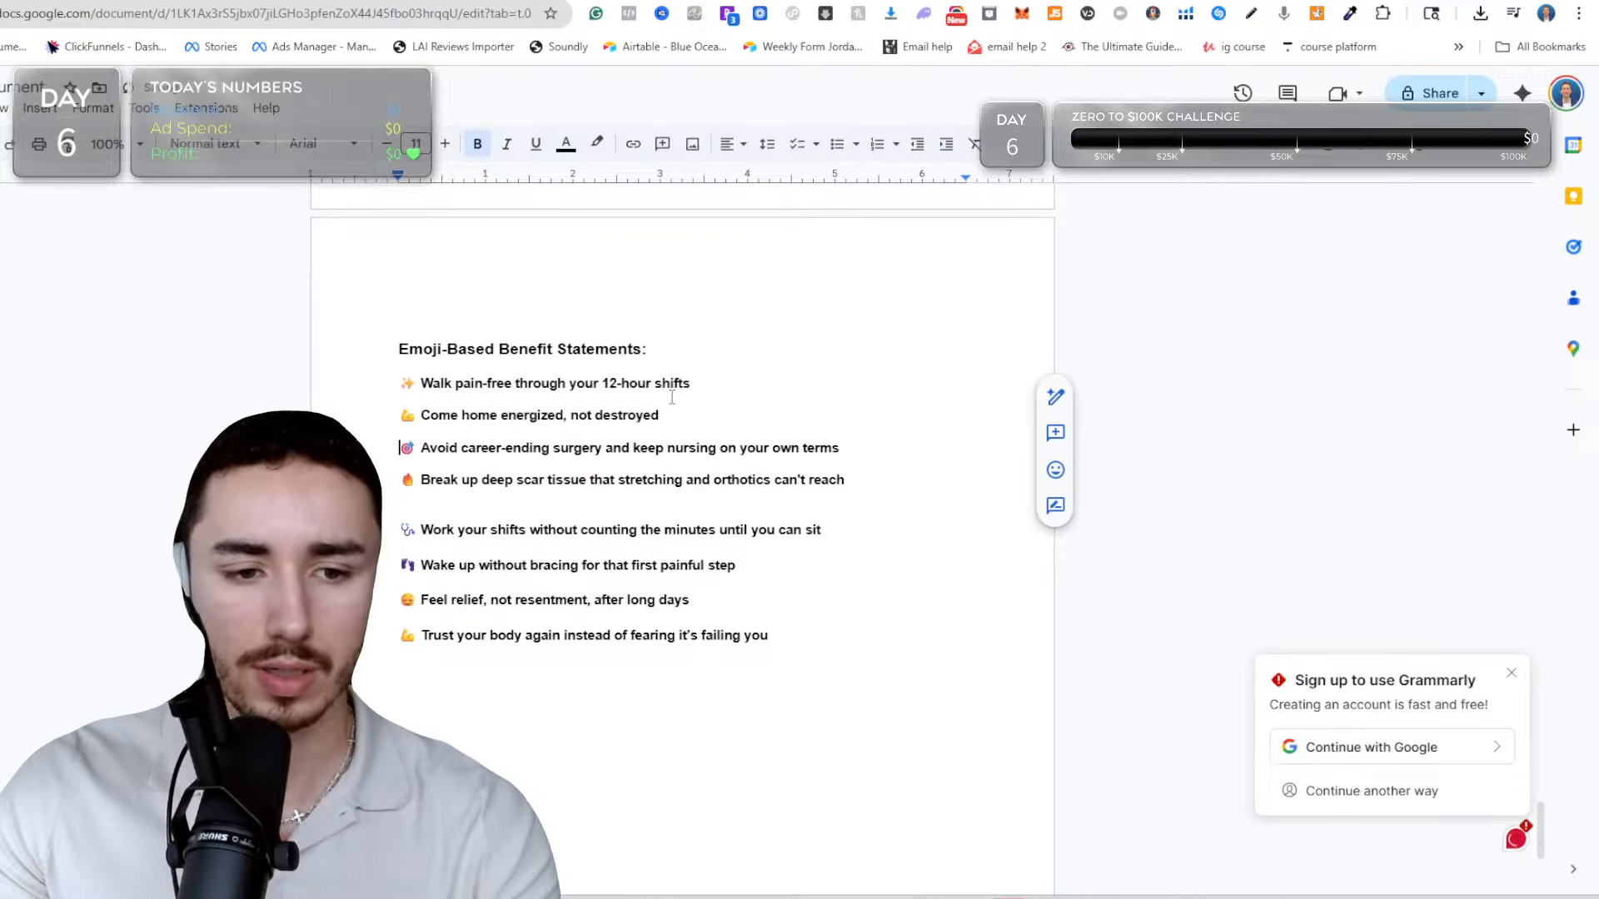